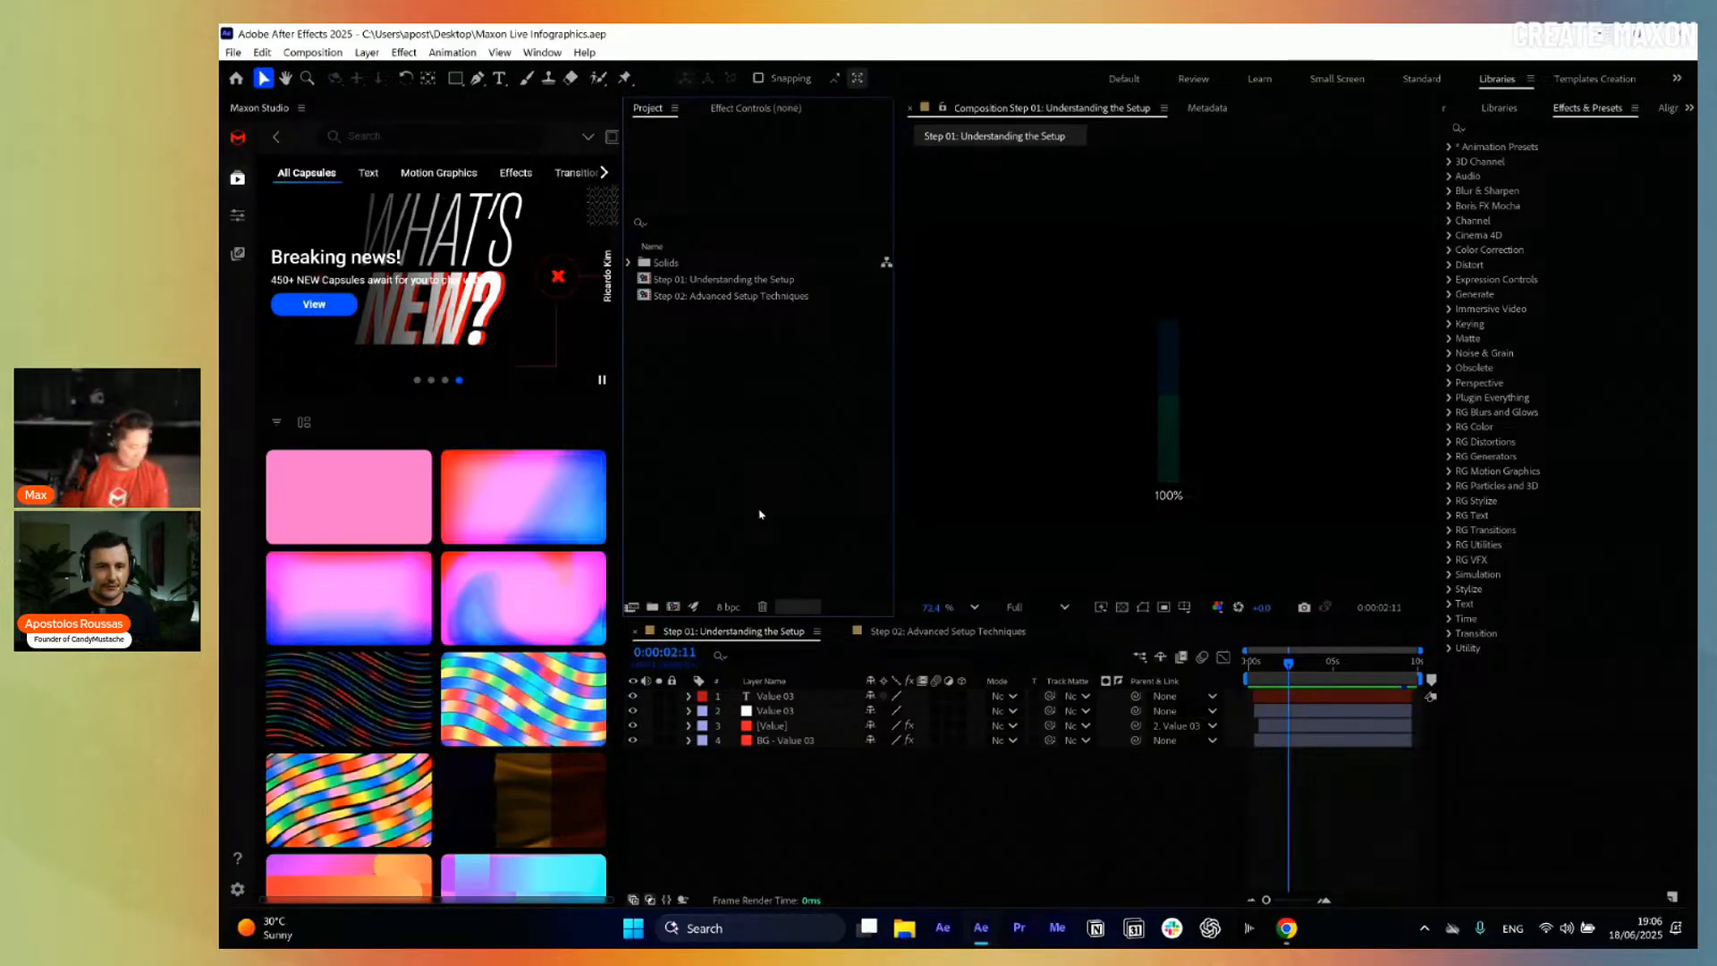
Widen the Maxon Studio panel slightly and check the list of available panels.
{"action": "left_click_drag", "start_coordinate": [624, 391], "coordinate": [650, 391]}
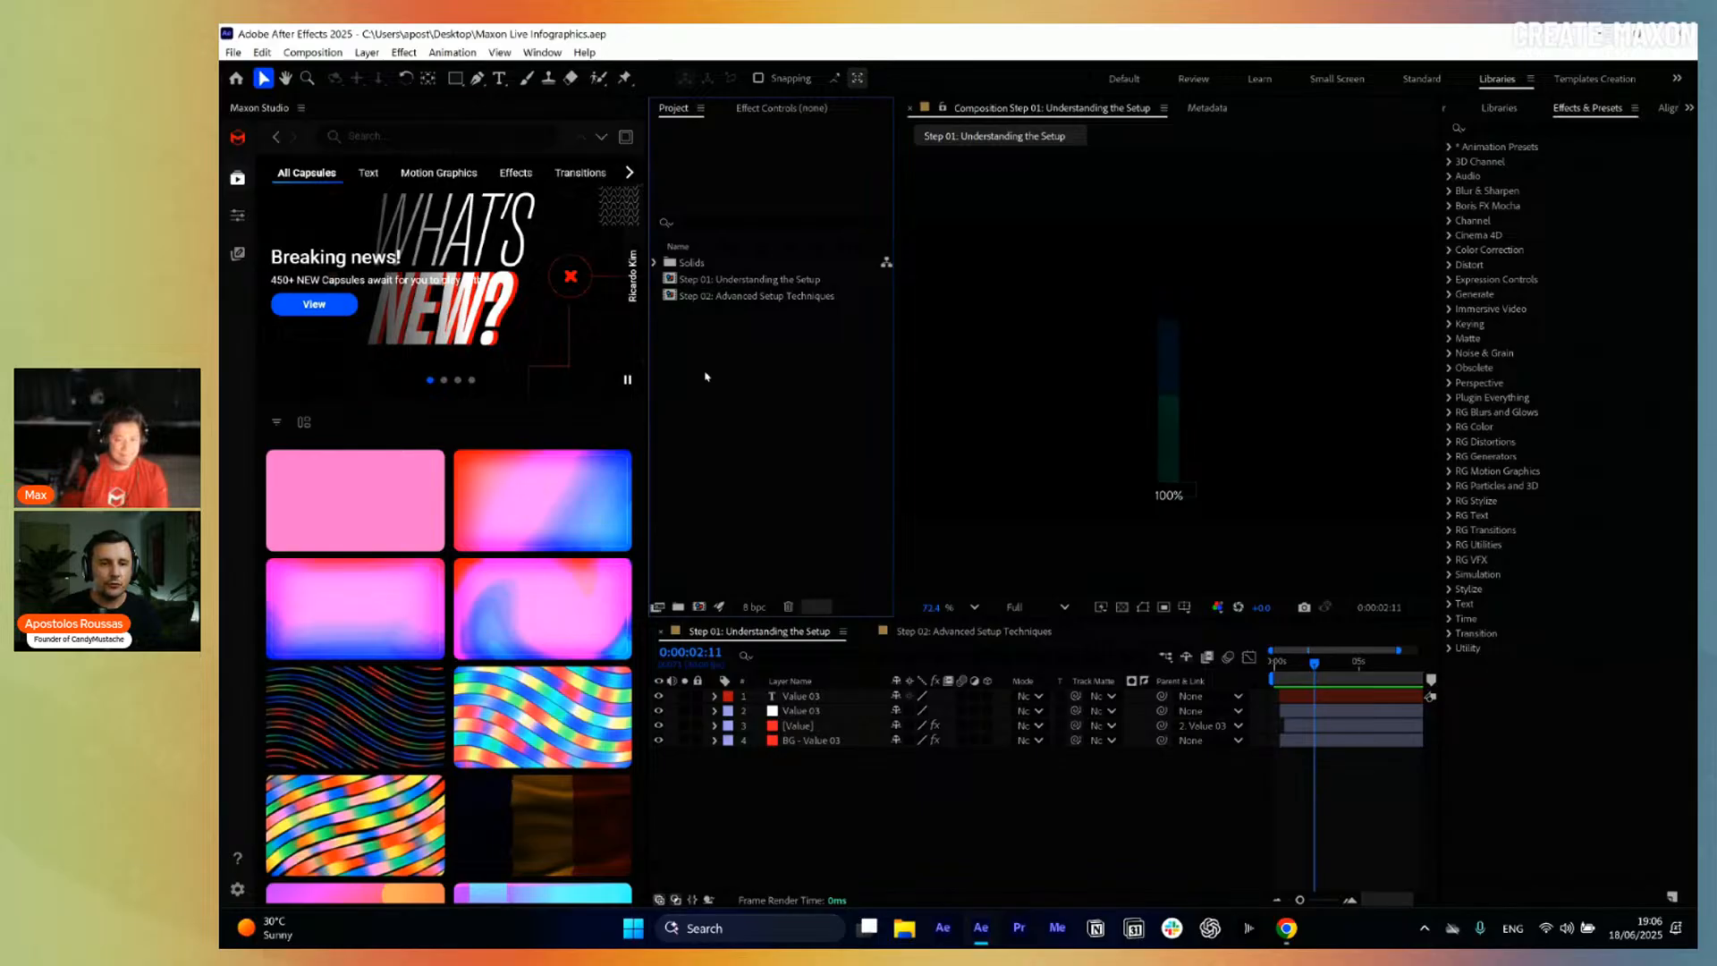
{"action": "left_click", "coordinate": [548, 54]}
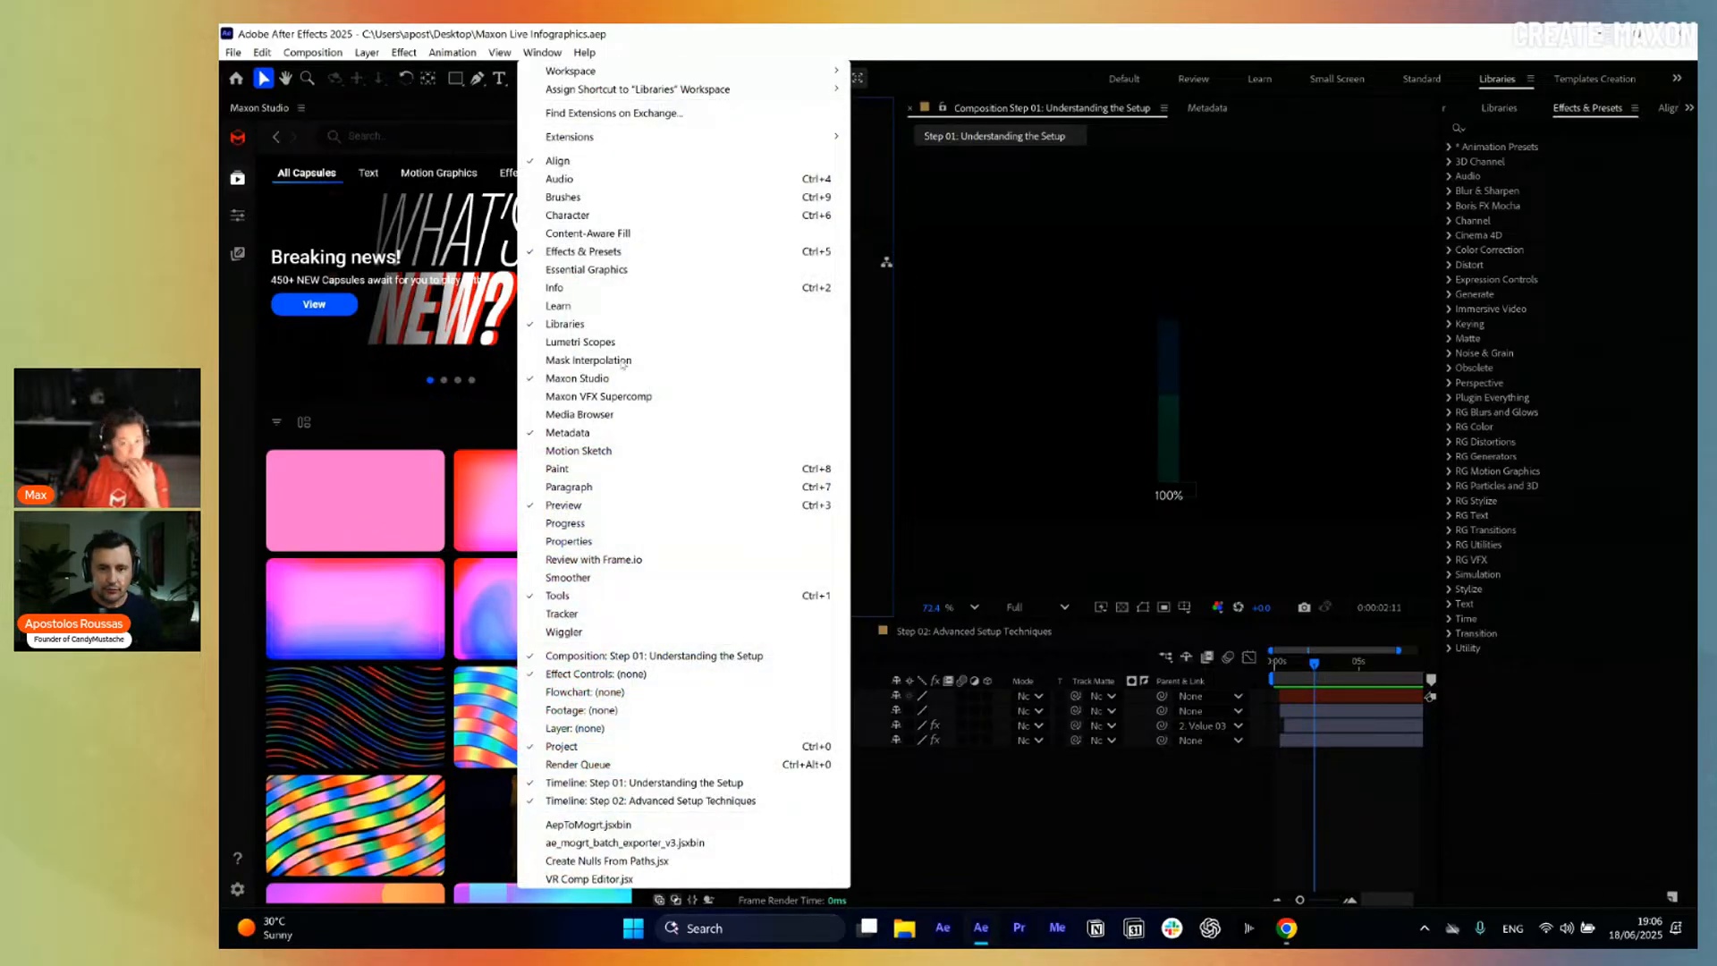
{"action": "left_click", "coordinate": [891, 458]}
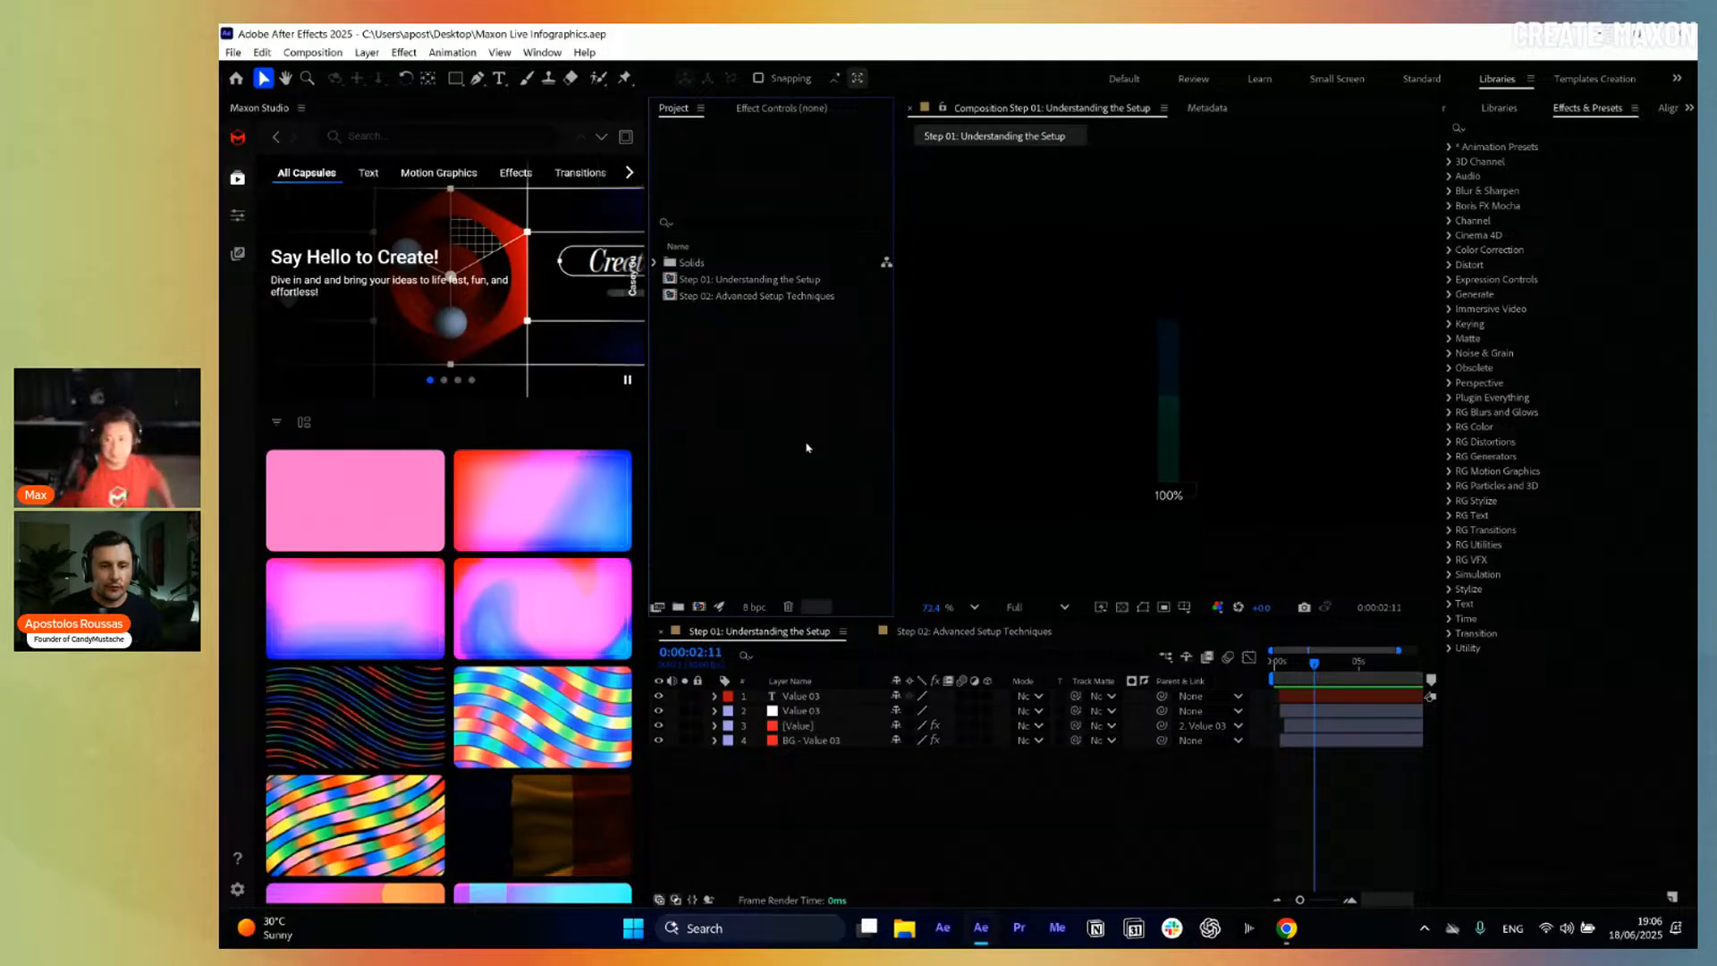
Browse through the full Maxon Studio capsule library and return to its beginning.
{"action": "scroll", "coordinate": [475, 465], "scroll_direction": "down", "scroll_amount": 20}
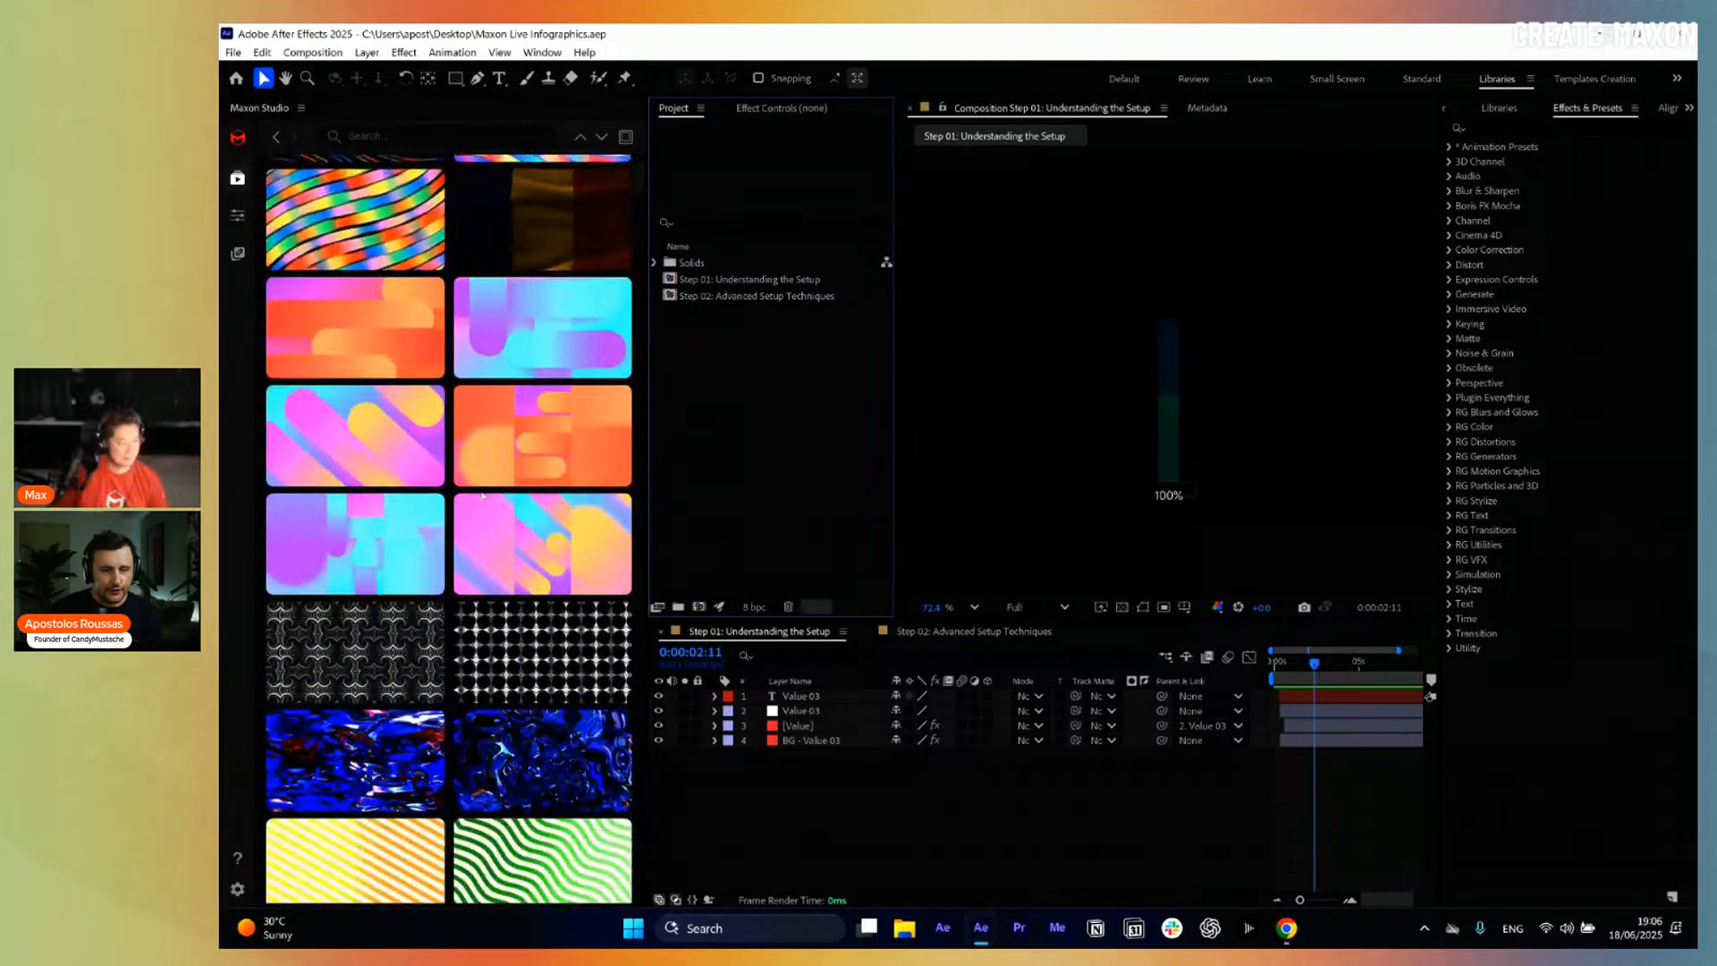
{"action": "scroll", "coordinate": [482, 493], "scroll_direction": "down", "scroll_amount": 20}
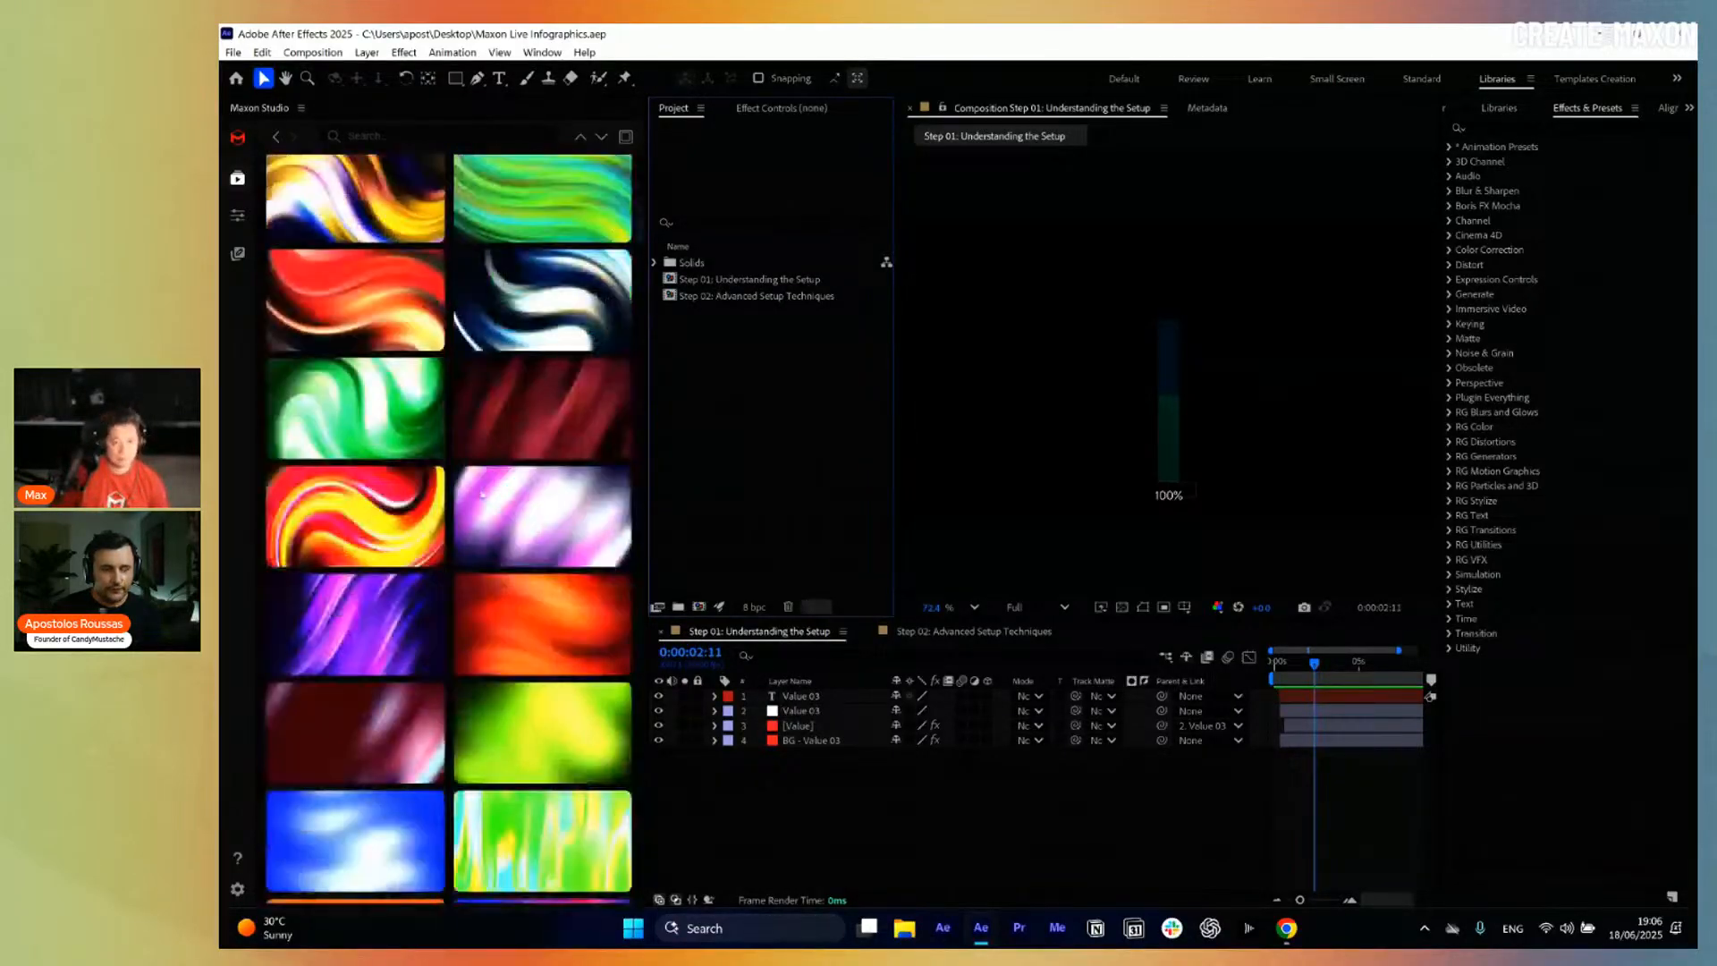
{"action": "scroll", "coordinate": [483, 494], "scroll_direction": "down", "scroll_amount": 20}
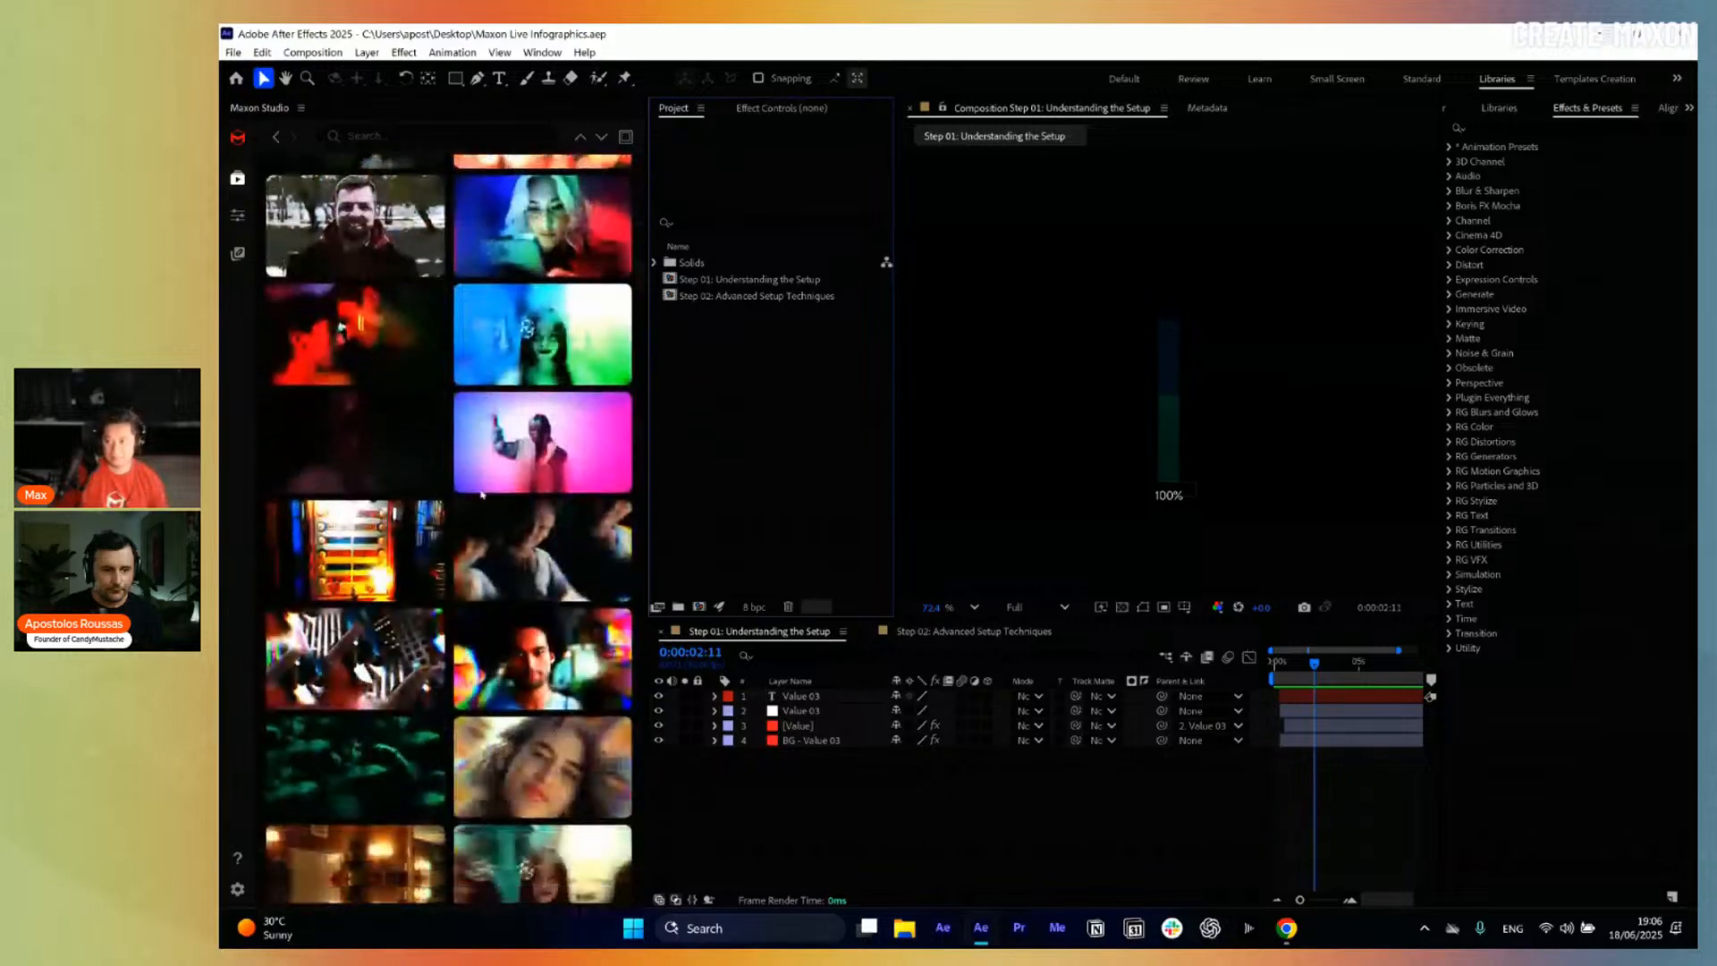
{"action": "scroll", "coordinate": [482, 494], "scroll_direction": "down", "scroll_amount": 20}
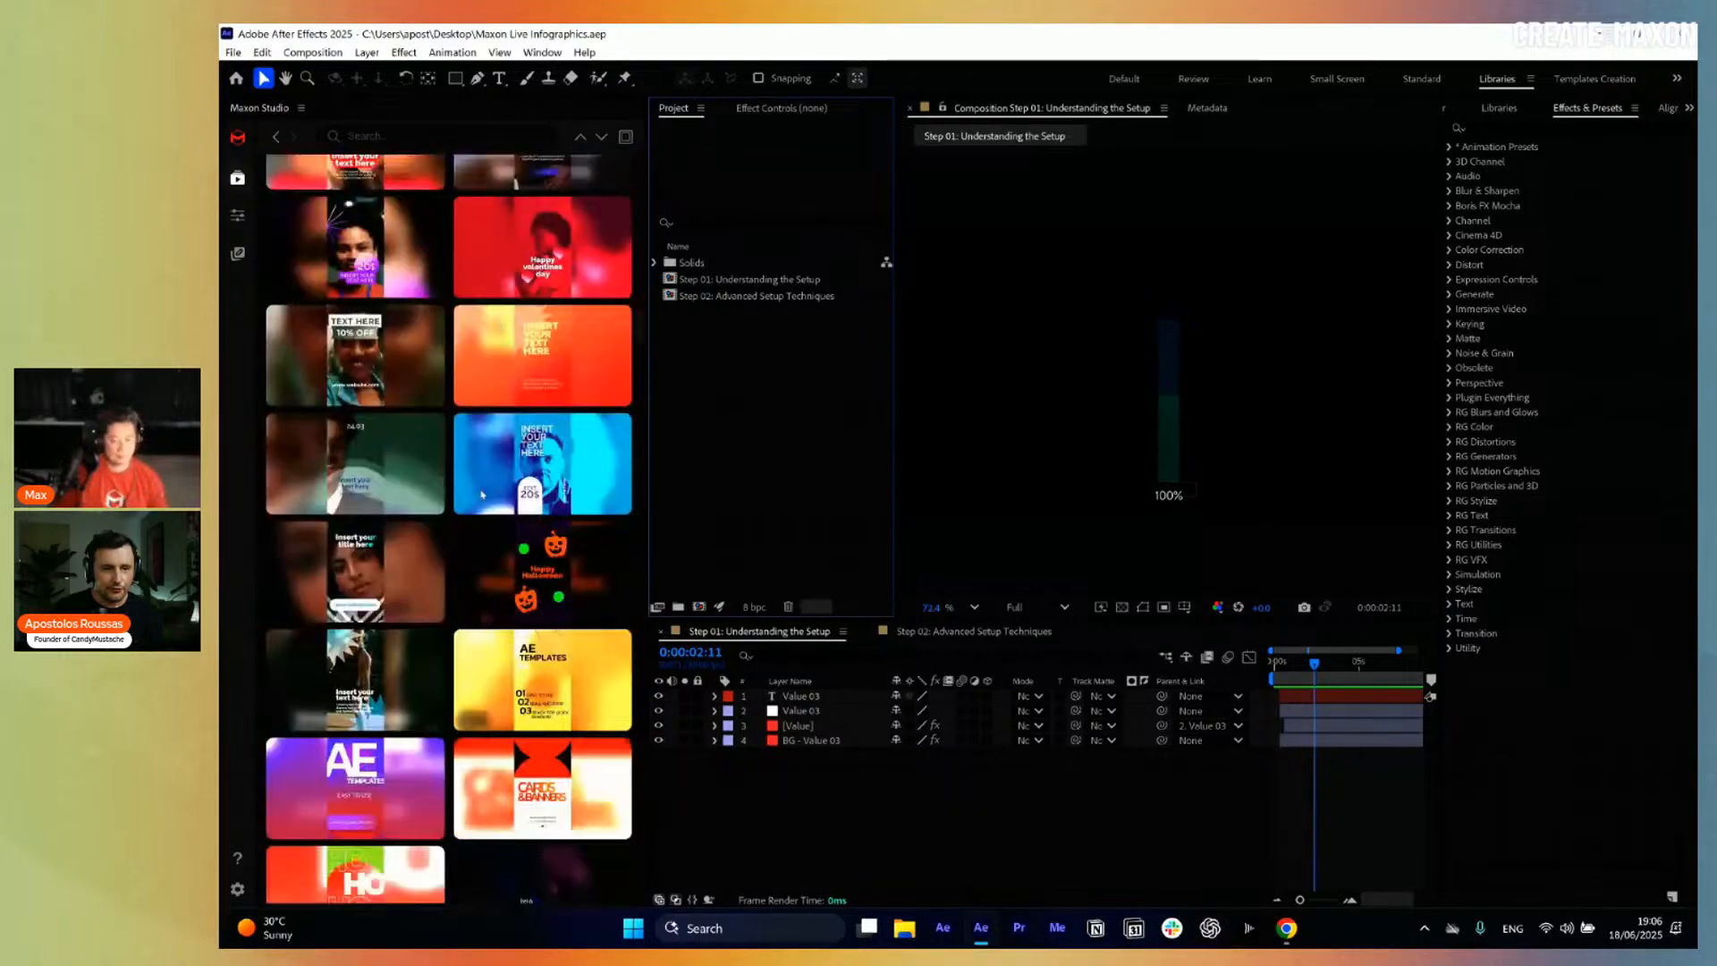
{"action": "scroll", "coordinate": [481, 495], "scroll_direction": "down", "scroll_amount": 20}
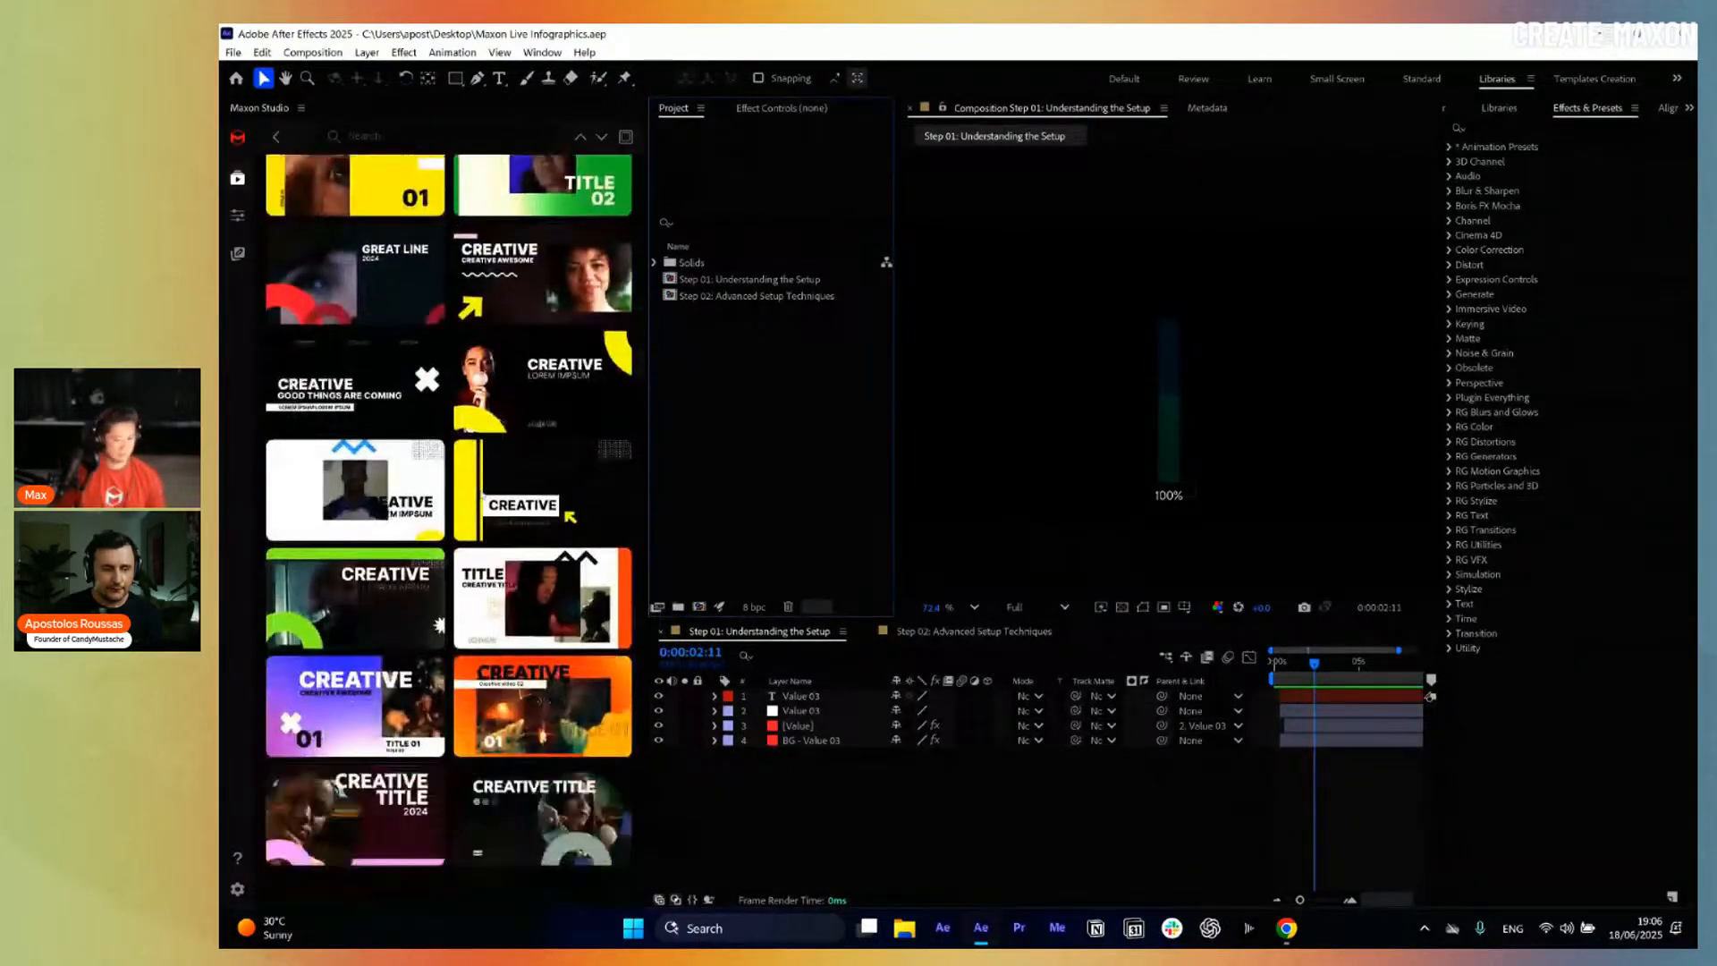
{"action": "scroll", "coordinate": [479, 493], "scroll_direction": "down", "scroll_amount": 20}
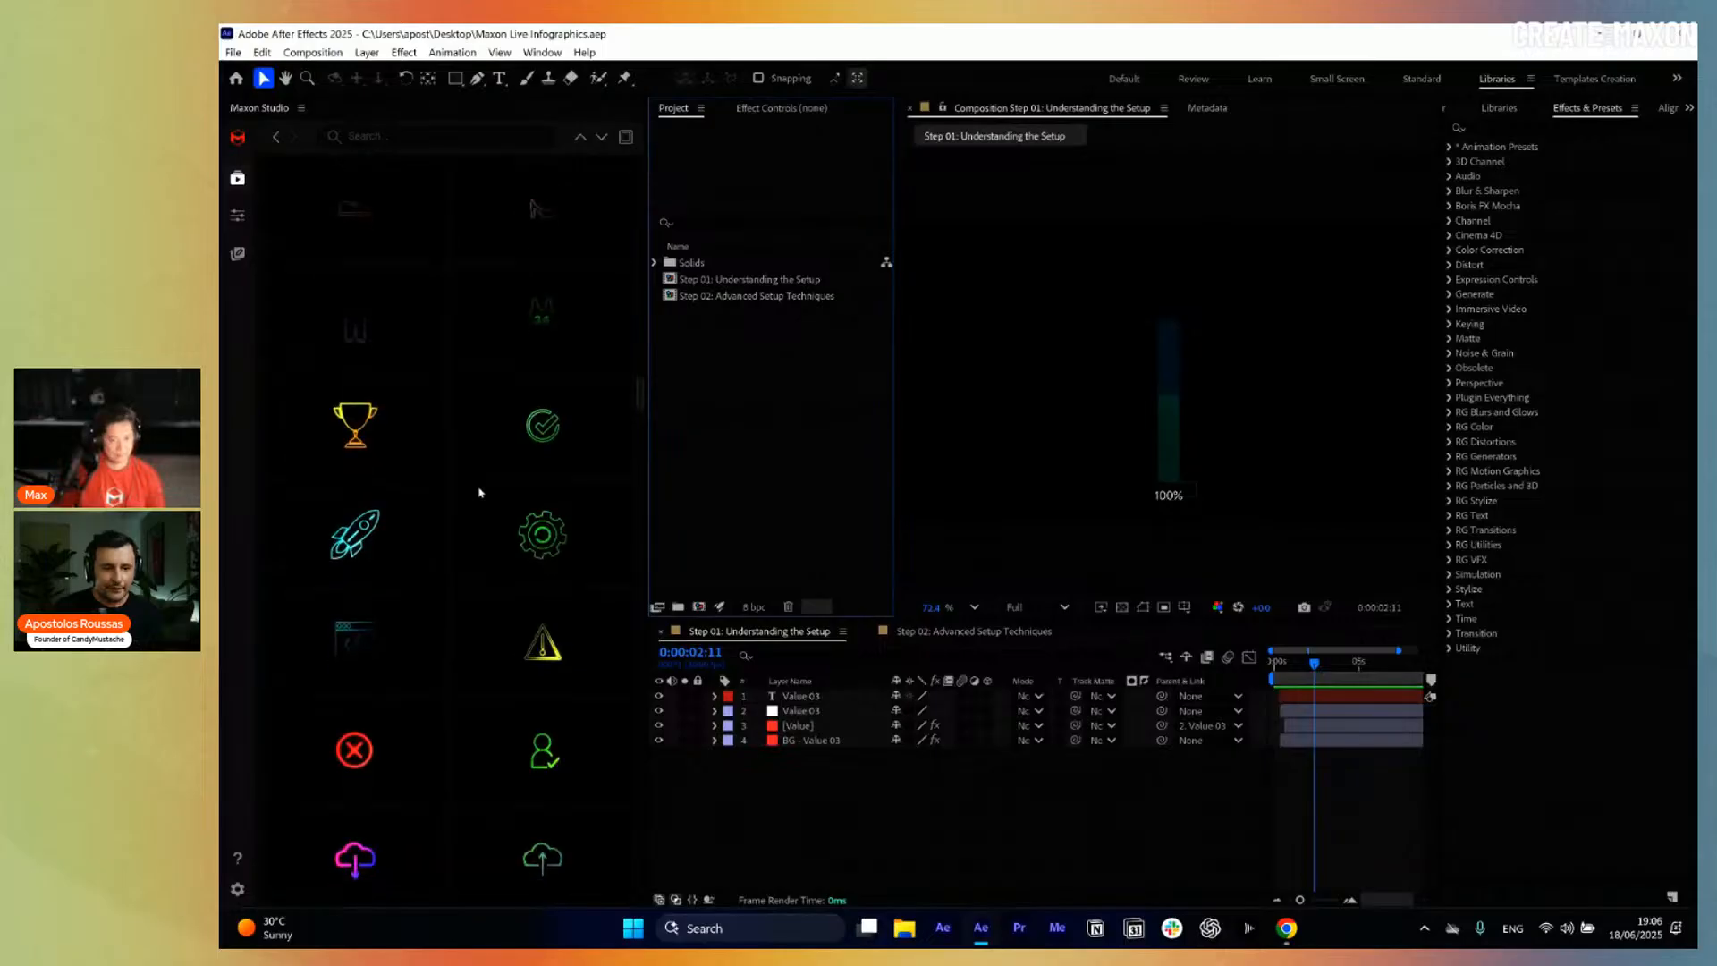
{"action": "scroll", "coordinate": [480, 493], "scroll_direction": "down", "scroll_amount": 20}
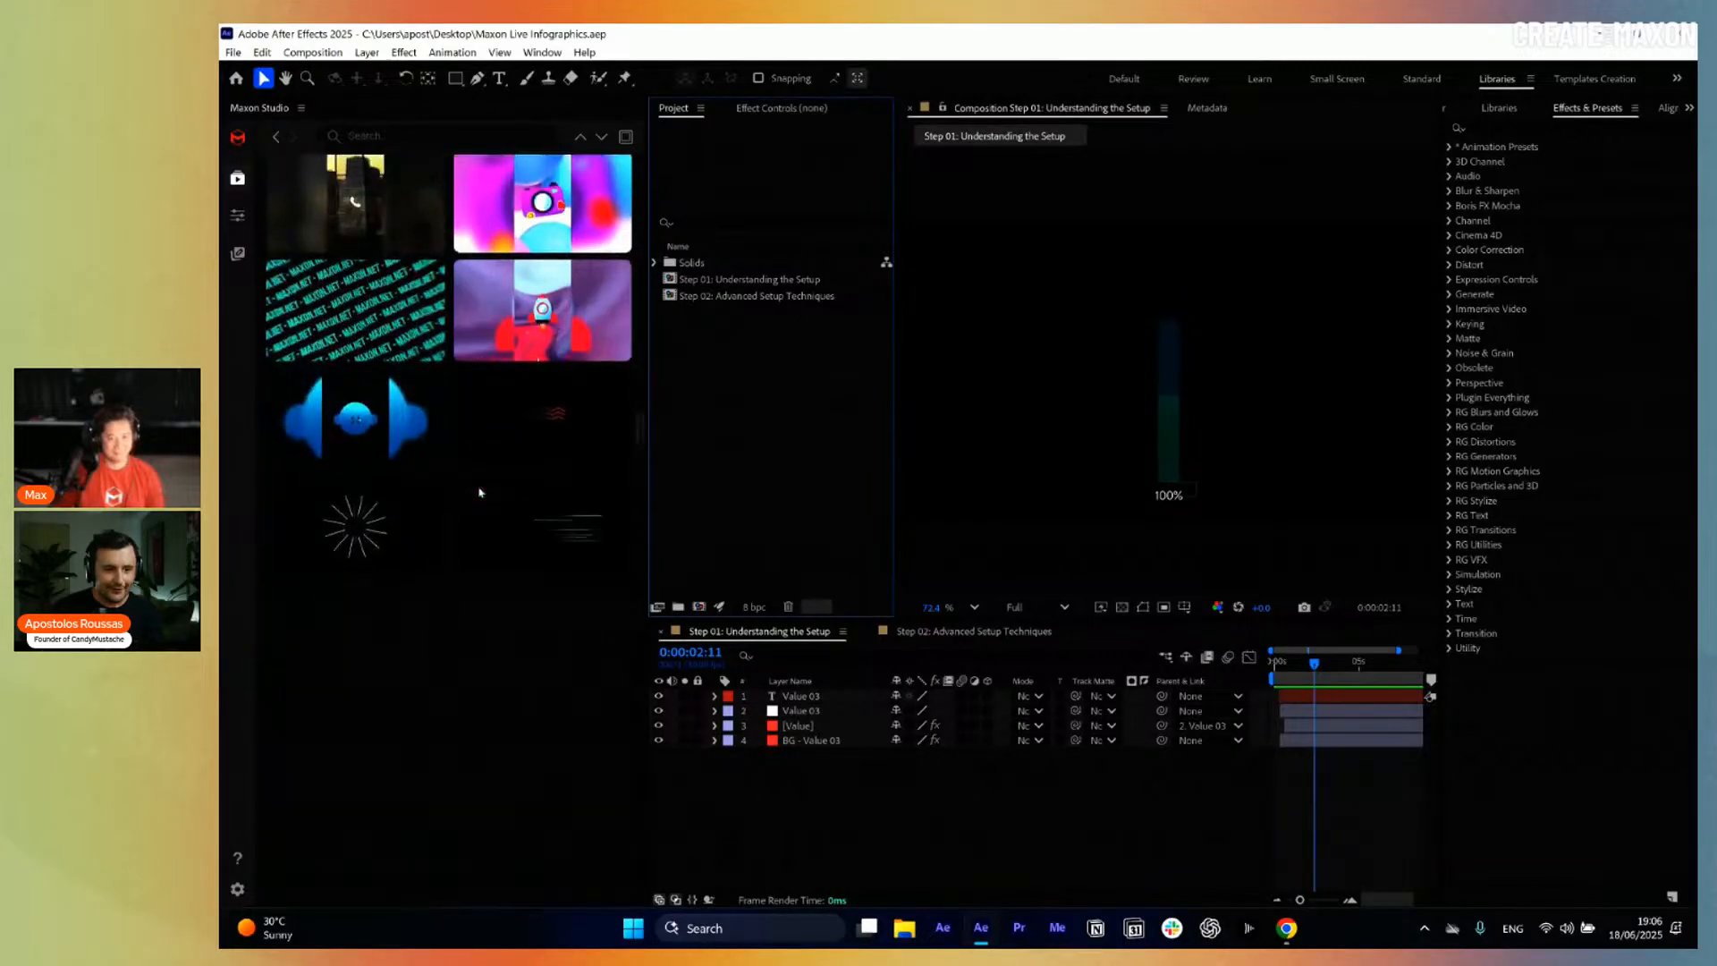
{"action": "scroll", "coordinate": [476, 486], "scroll_direction": "down", "scroll_amount": 10}
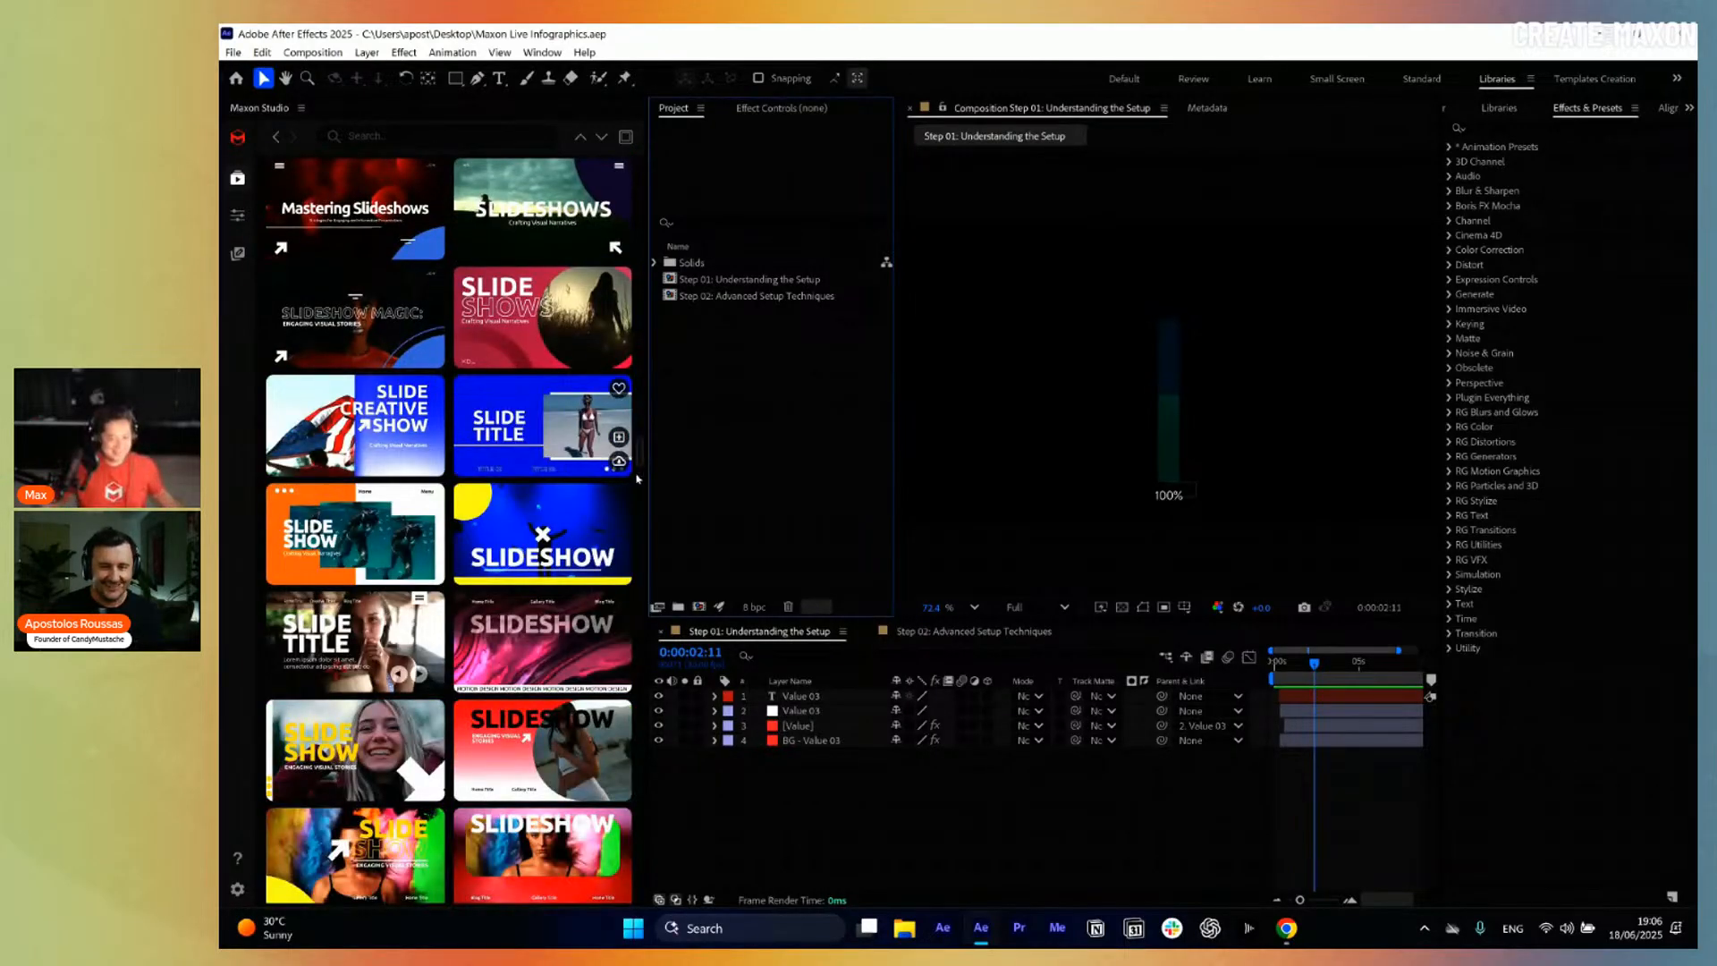
{"action": "left_click_drag", "start_coordinate": [641, 462], "coordinate": [649, 160]}
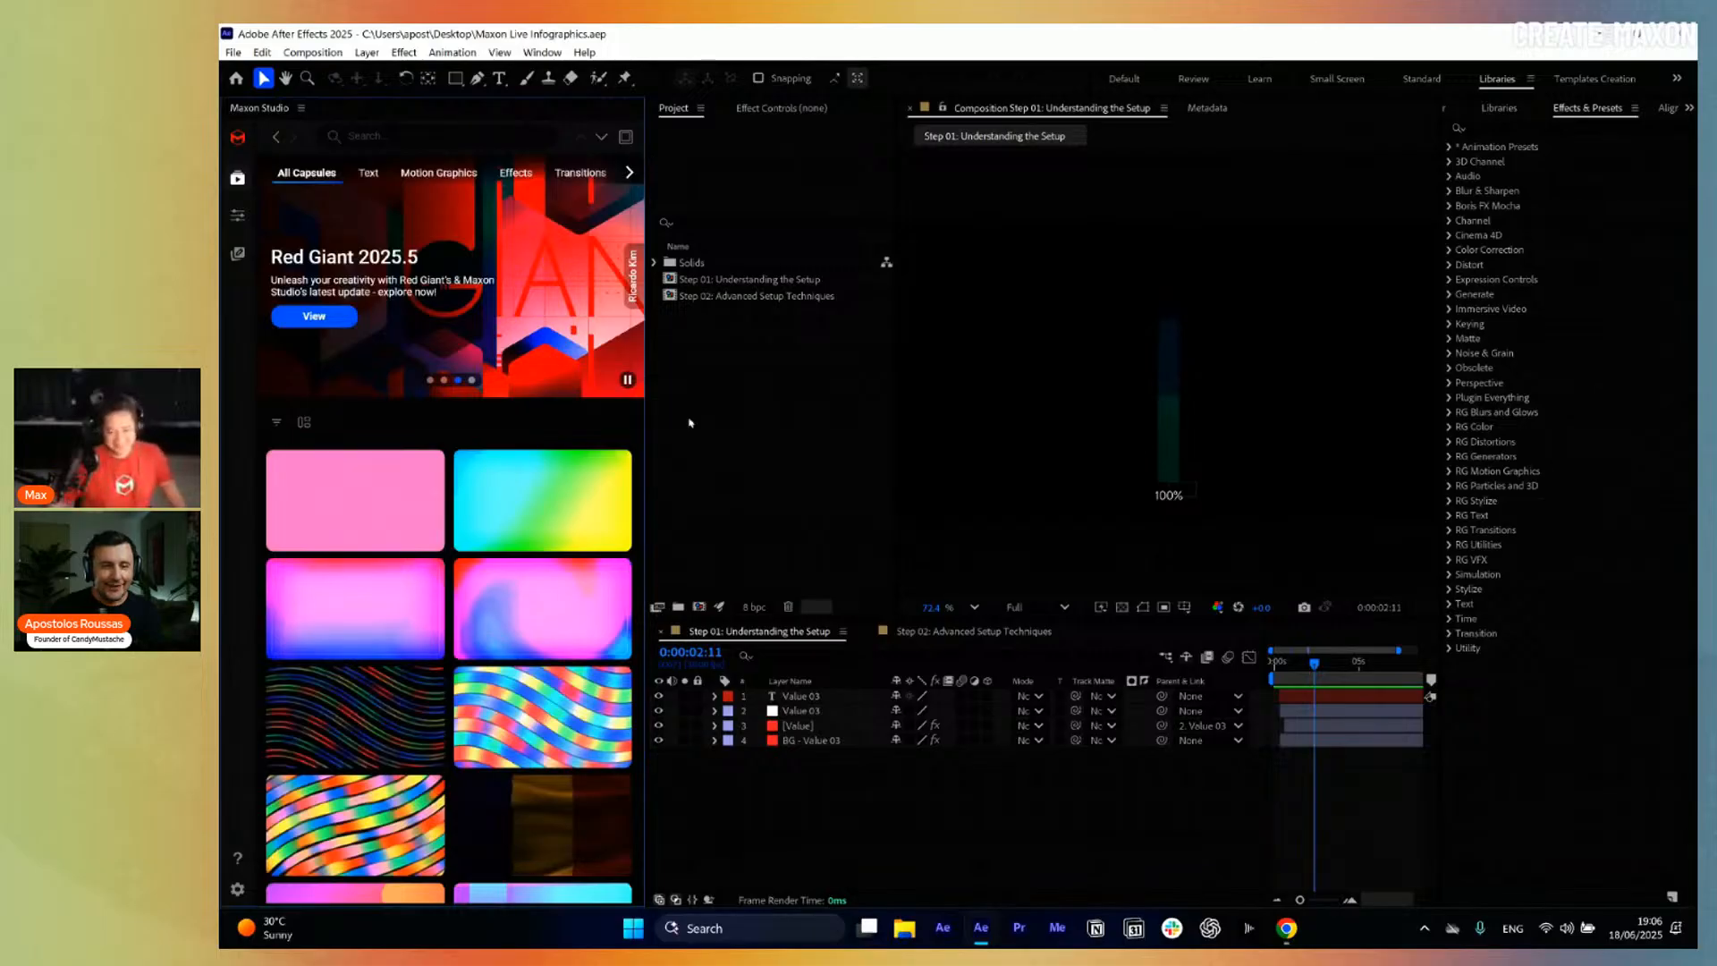
{"action": "left_click", "coordinate": [727, 447]}
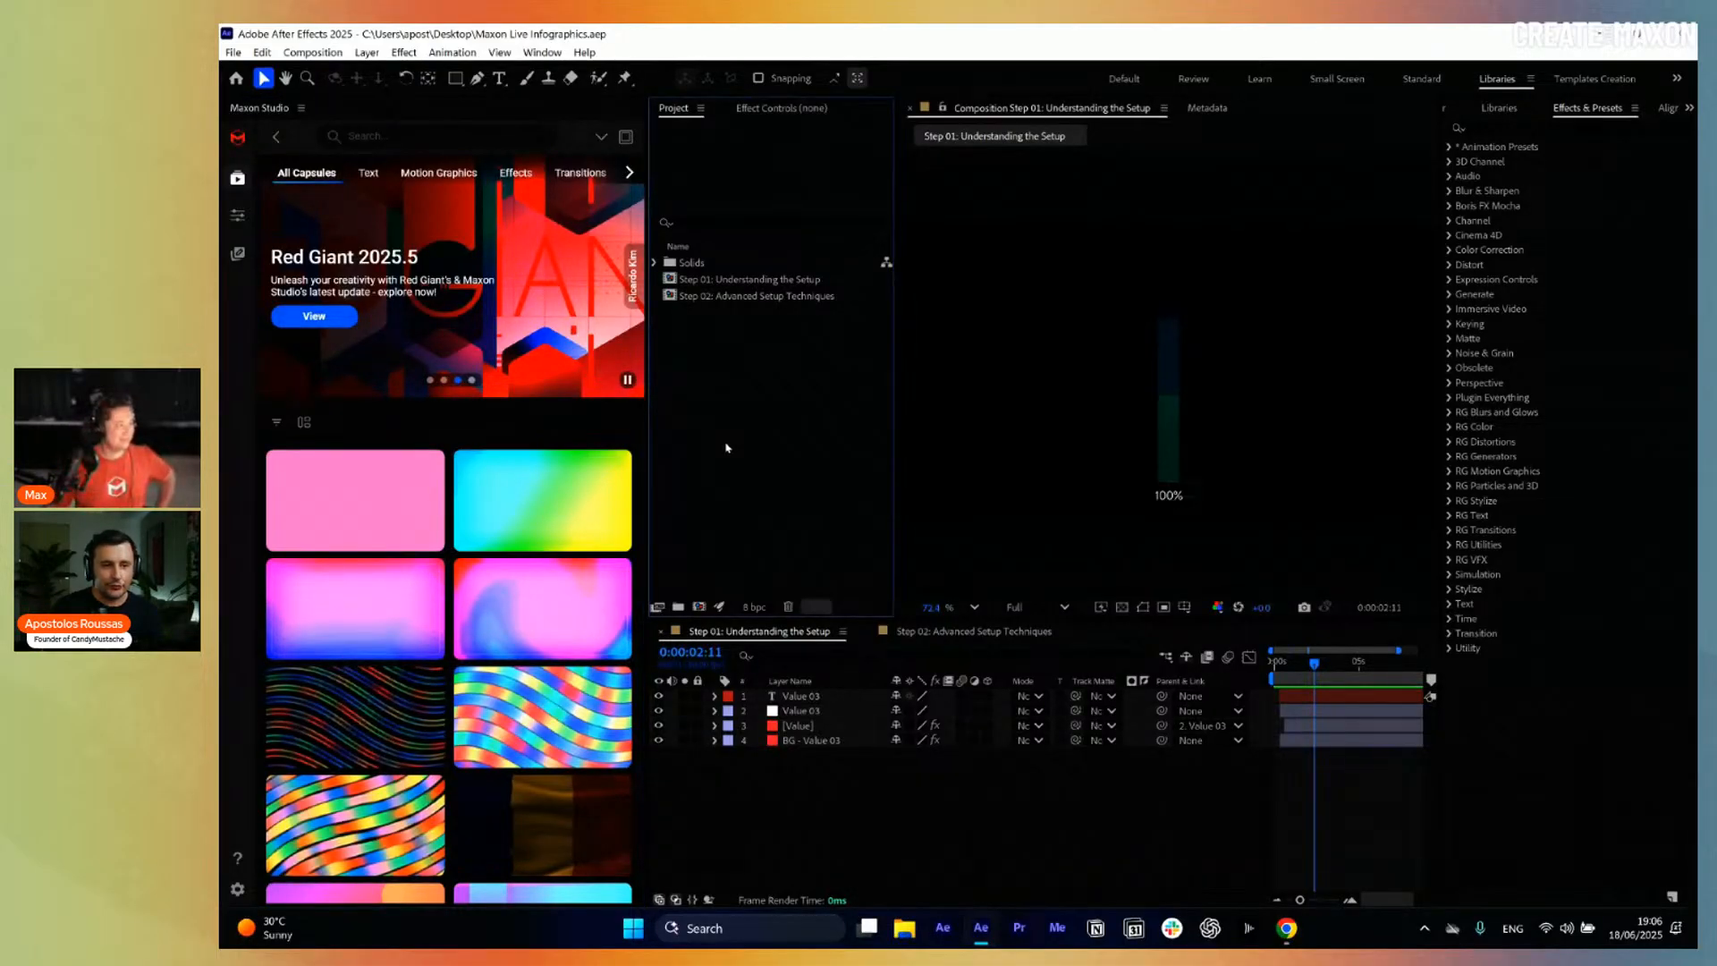
Look over Maxon Studio's applied capsules and custom capsule creation sections, and return to the capsule library.
{"action": "left_click", "coordinate": [264, 198]}
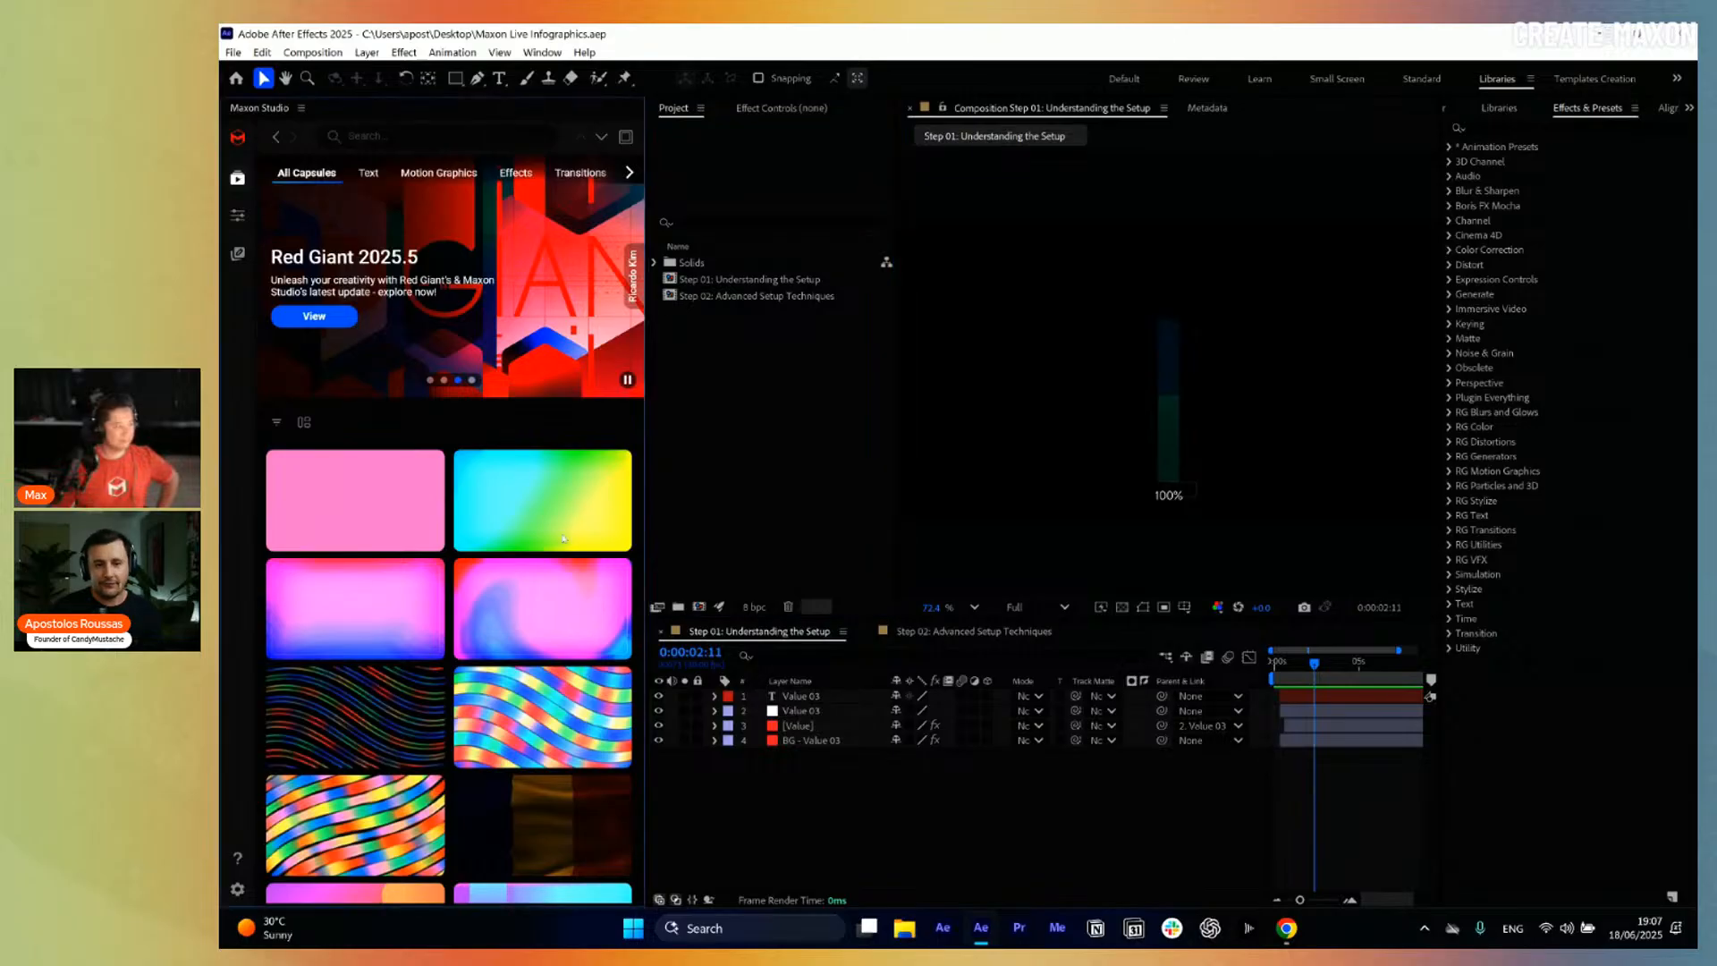
{"action": "left_click", "coordinate": [244, 216]}
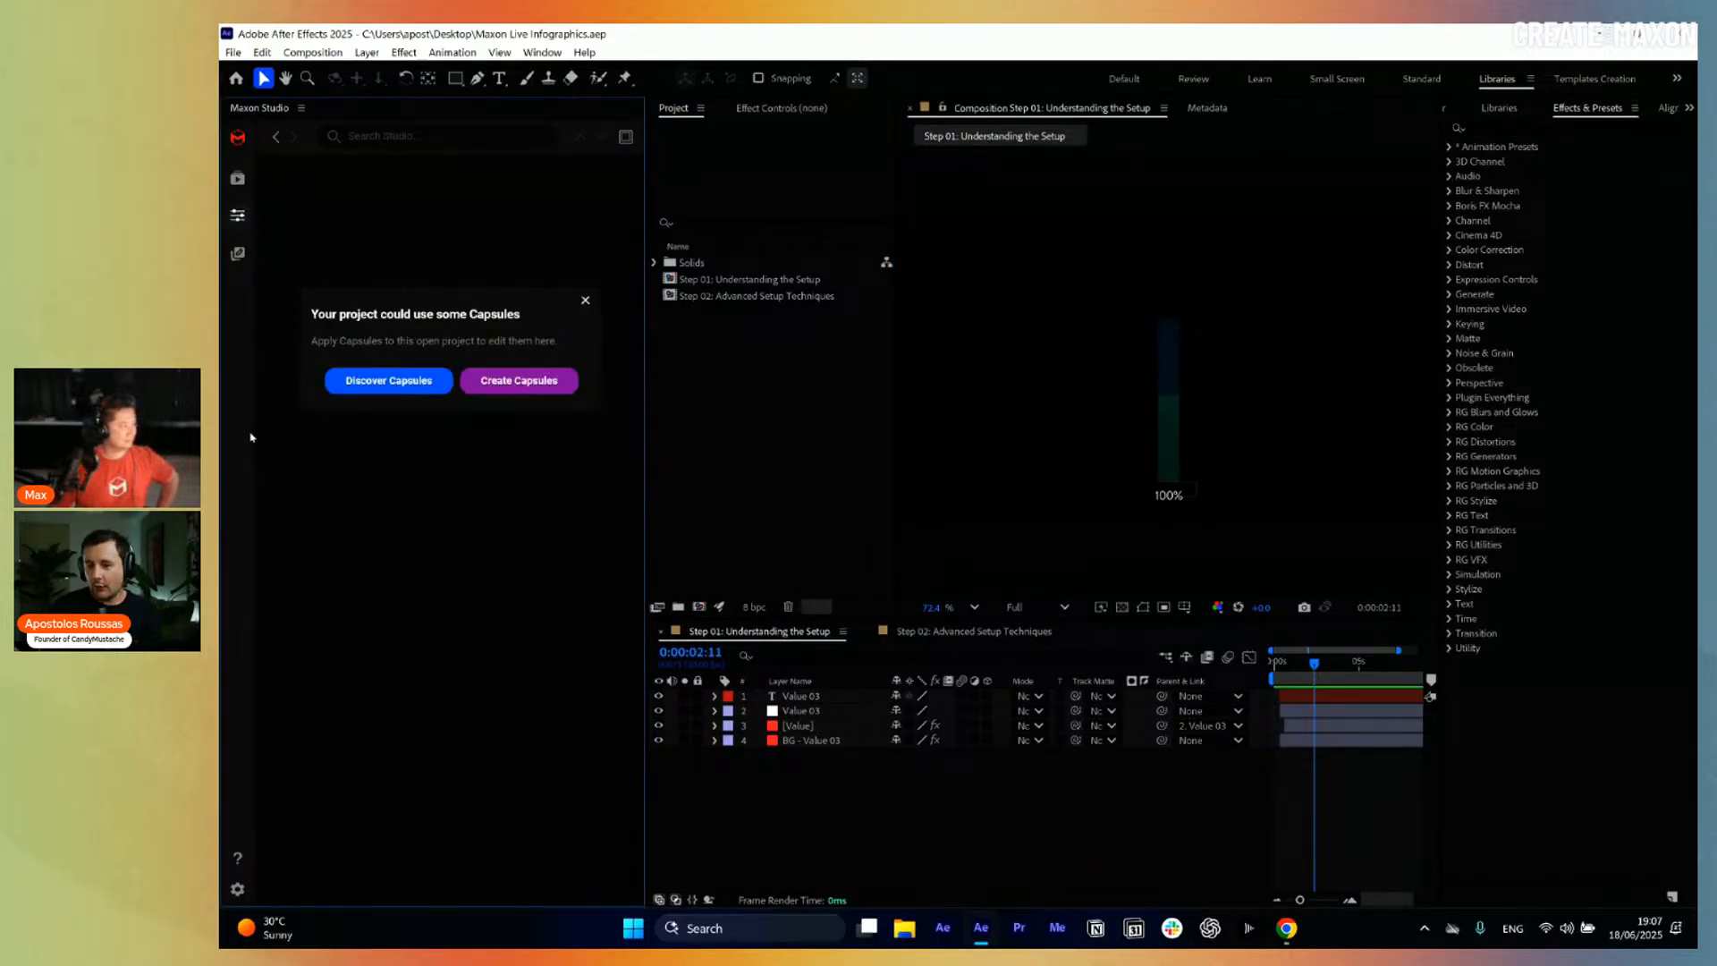
{"action": "left_click", "coordinate": [239, 255]}
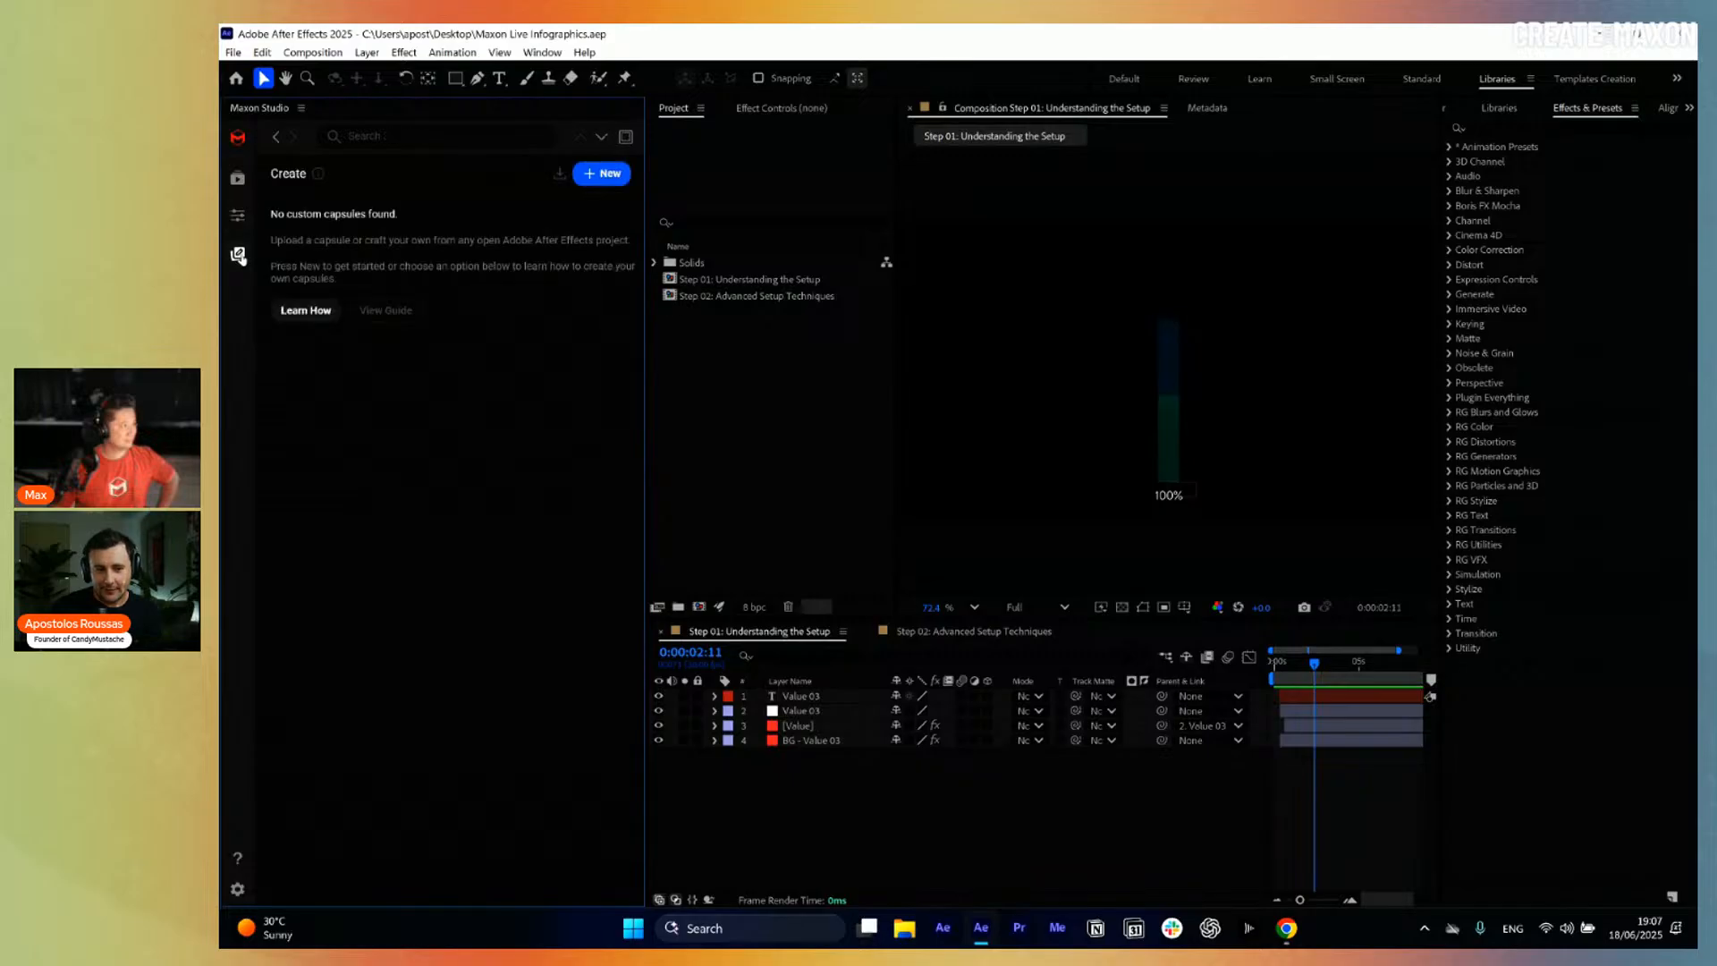
{"action": "left_click", "coordinate": [236, 182]}
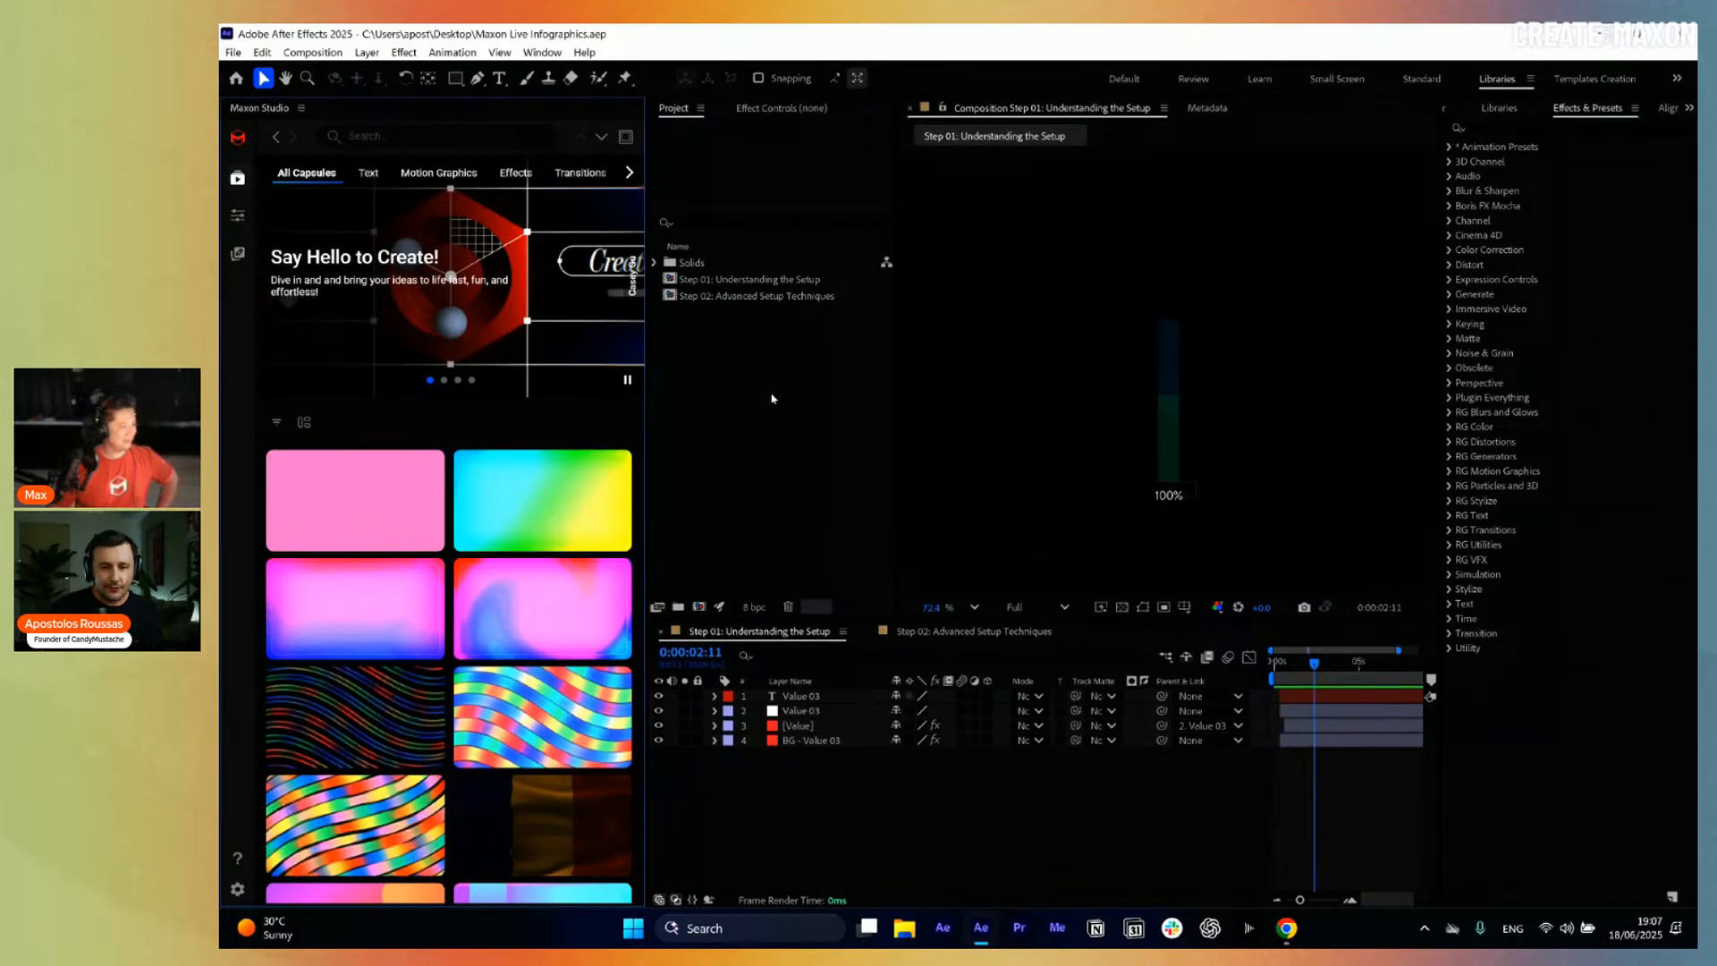
{"action": "scroll", "coordinate": [482, 516], "scroll_direction": "down", "scroll_amount": 8}
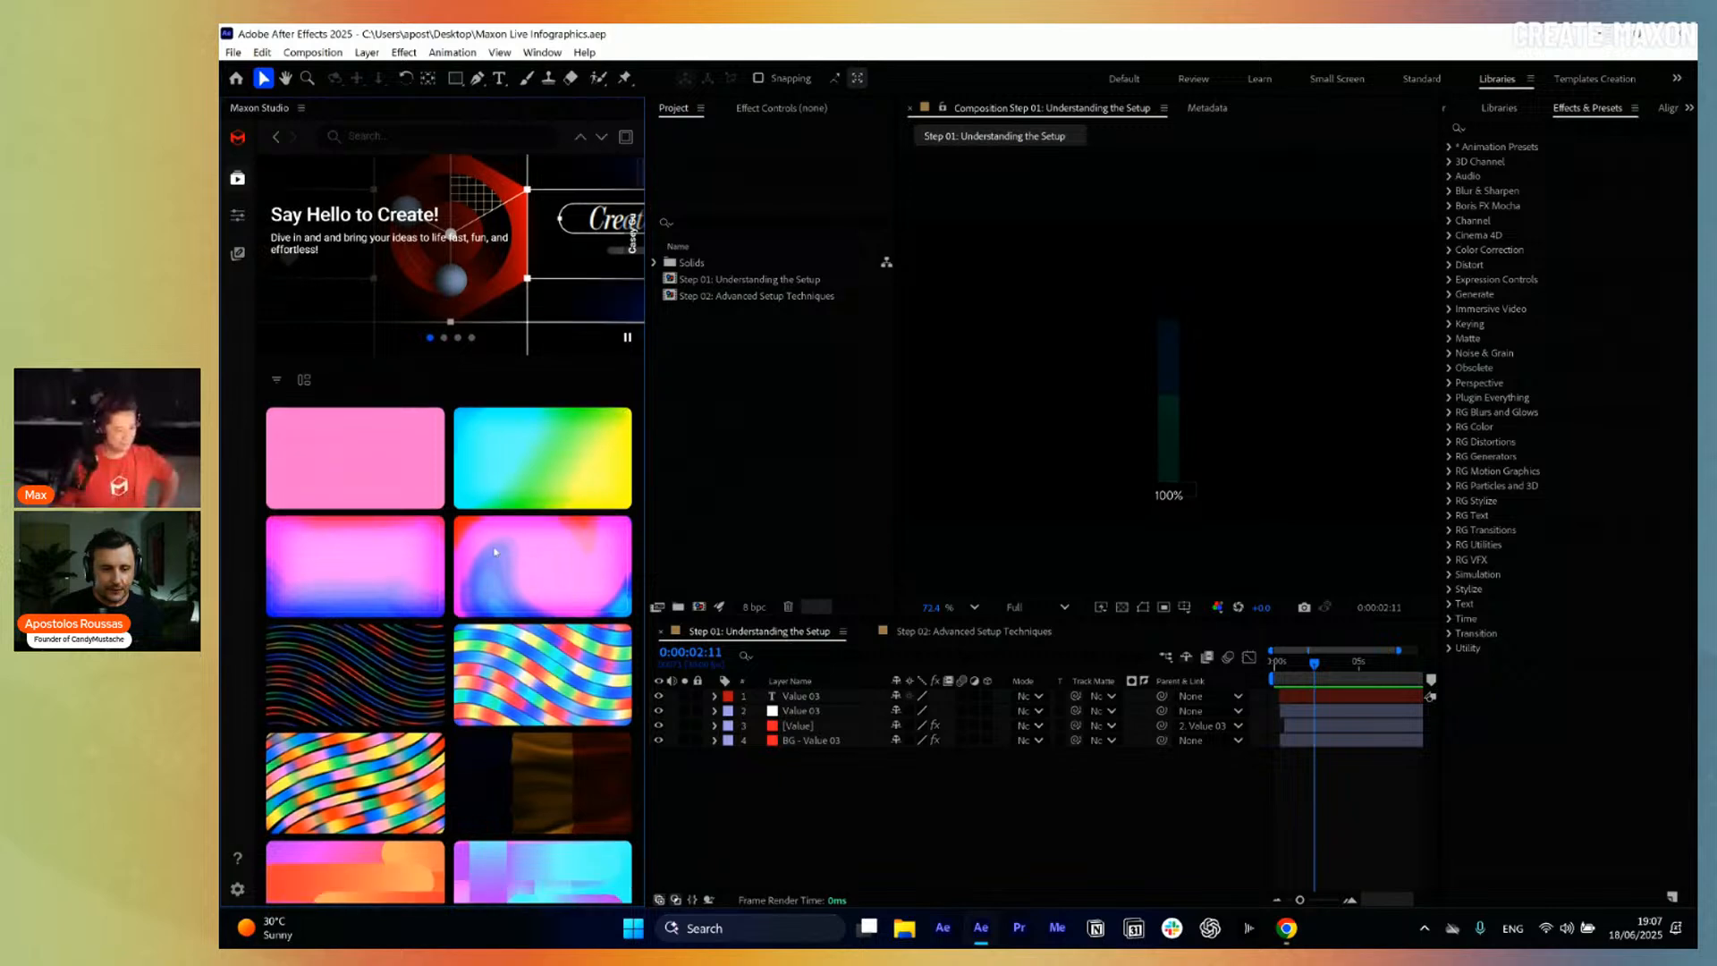
{"action": "scroll", "coordinate": [482, 516], "scroll_direction": "up", "scroll_amount": 6}
{"action": "scroll", "coordinate": [482, 516], "scroll_direction": "up", "scroll_amount": 3}
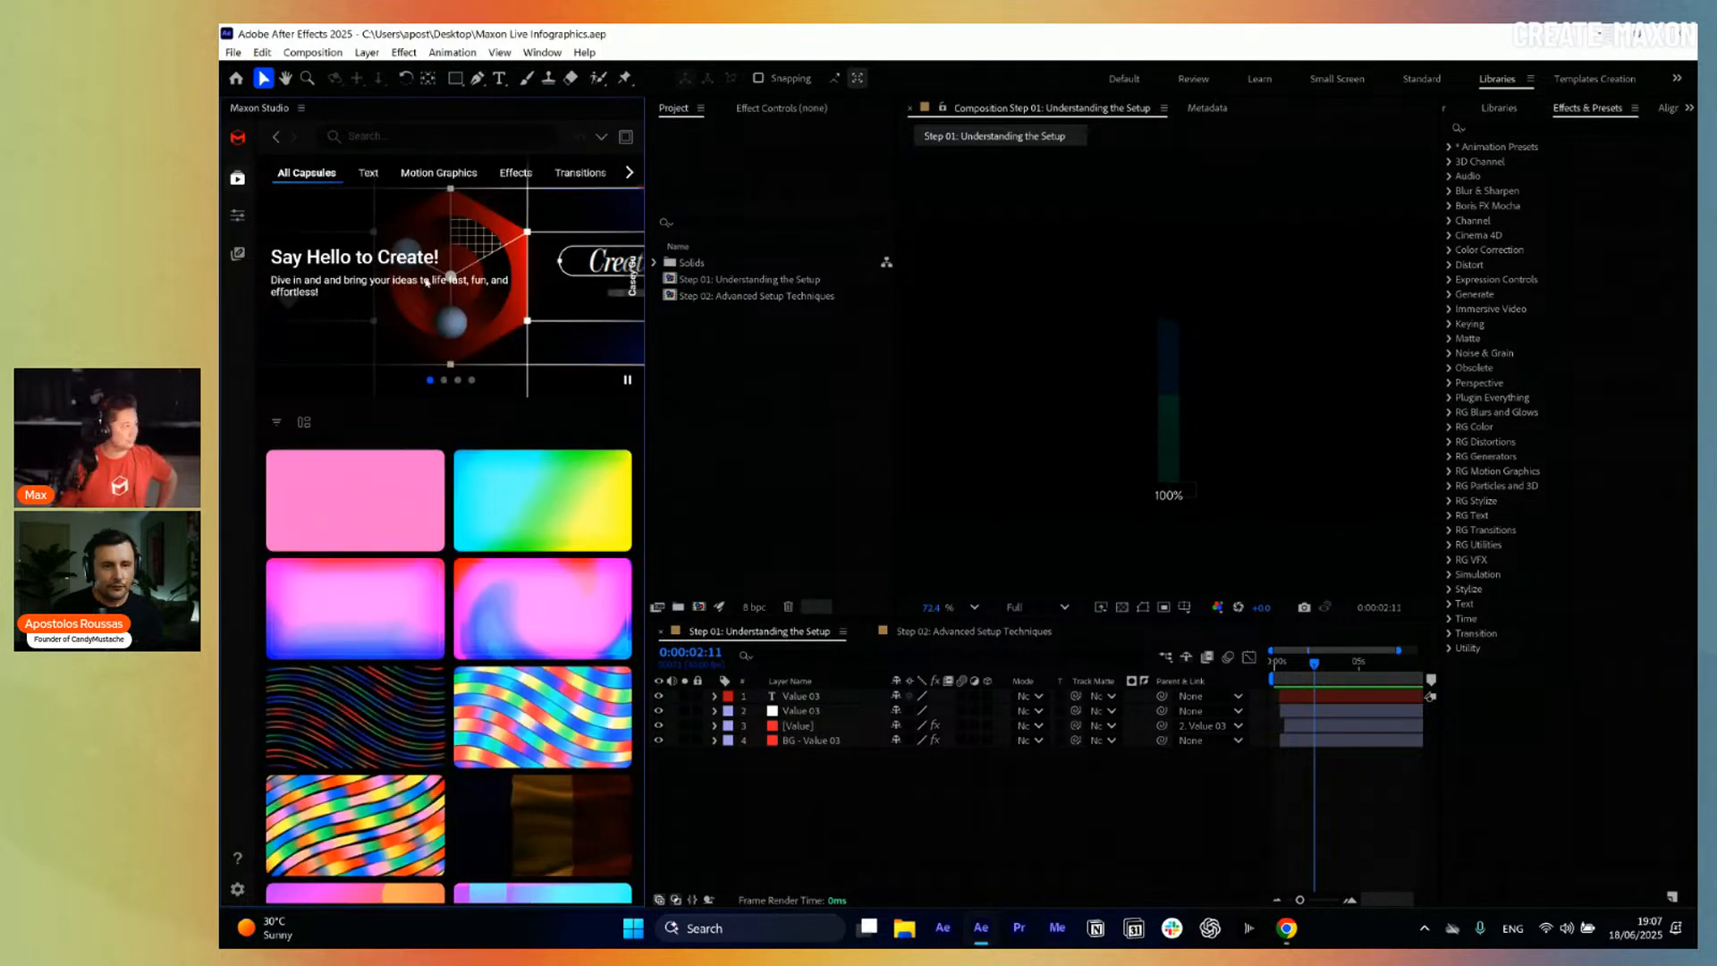
Narrow the Maxon Studio capsules to the Titles category of the Text capsules.
{"action": "left_click", "coordinate": [377, 182]}
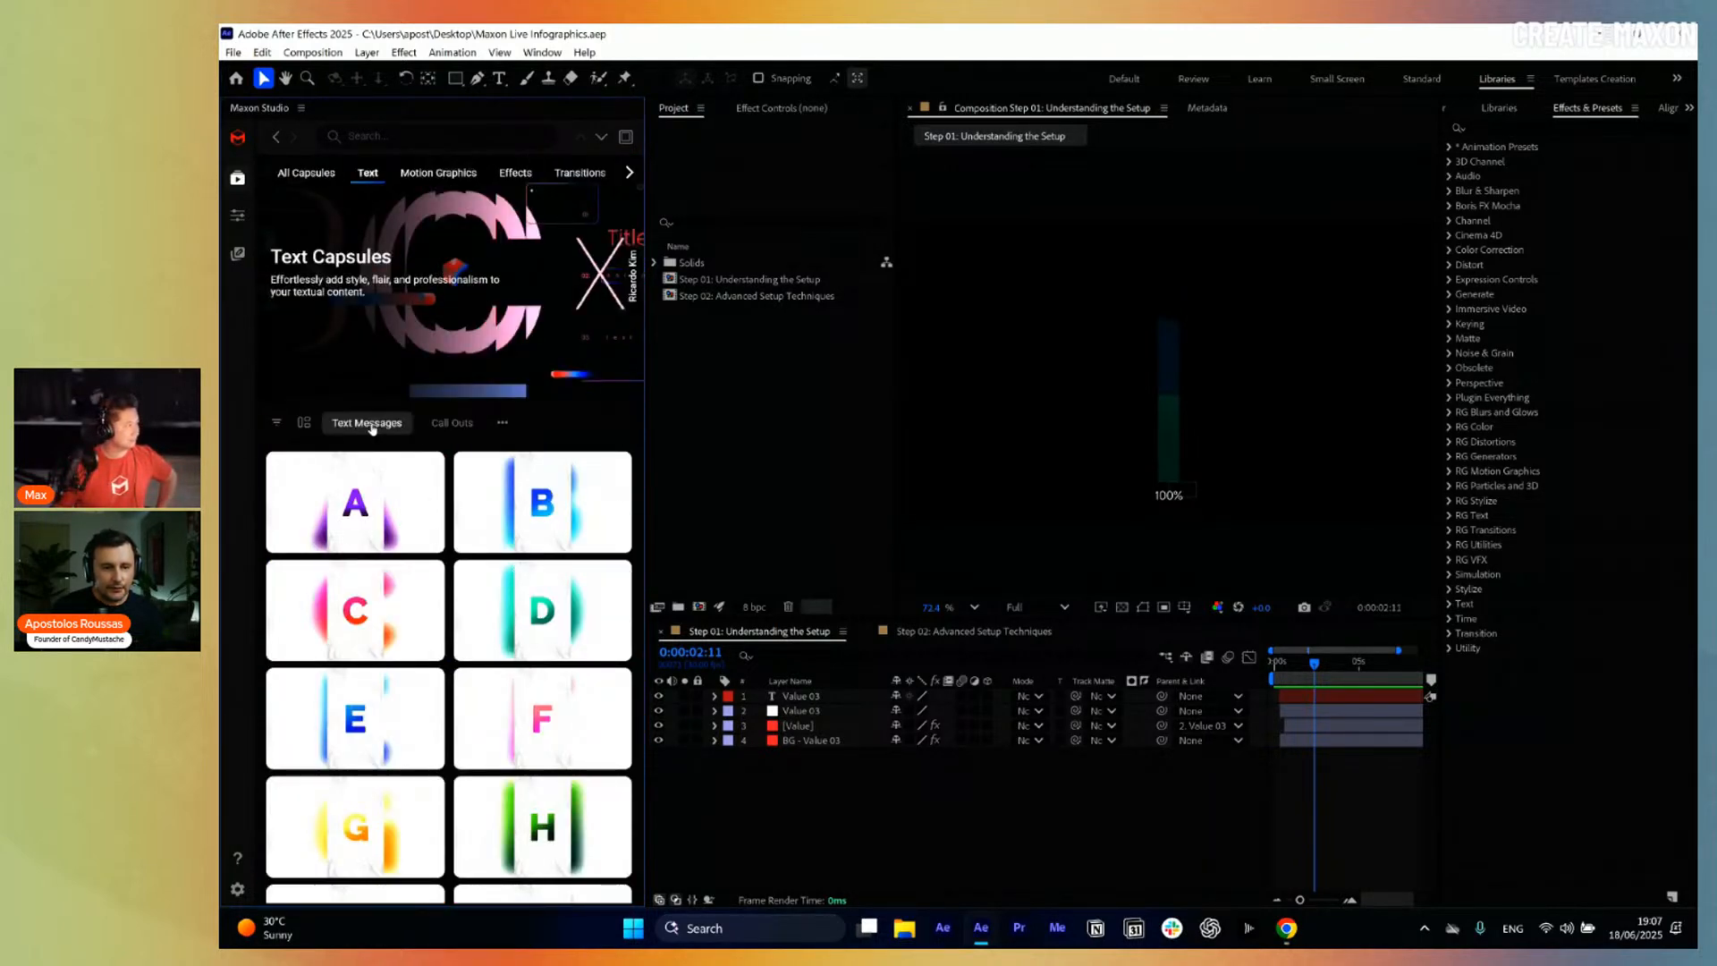
{"action": "left_click", "coordinate": [502, 423]}
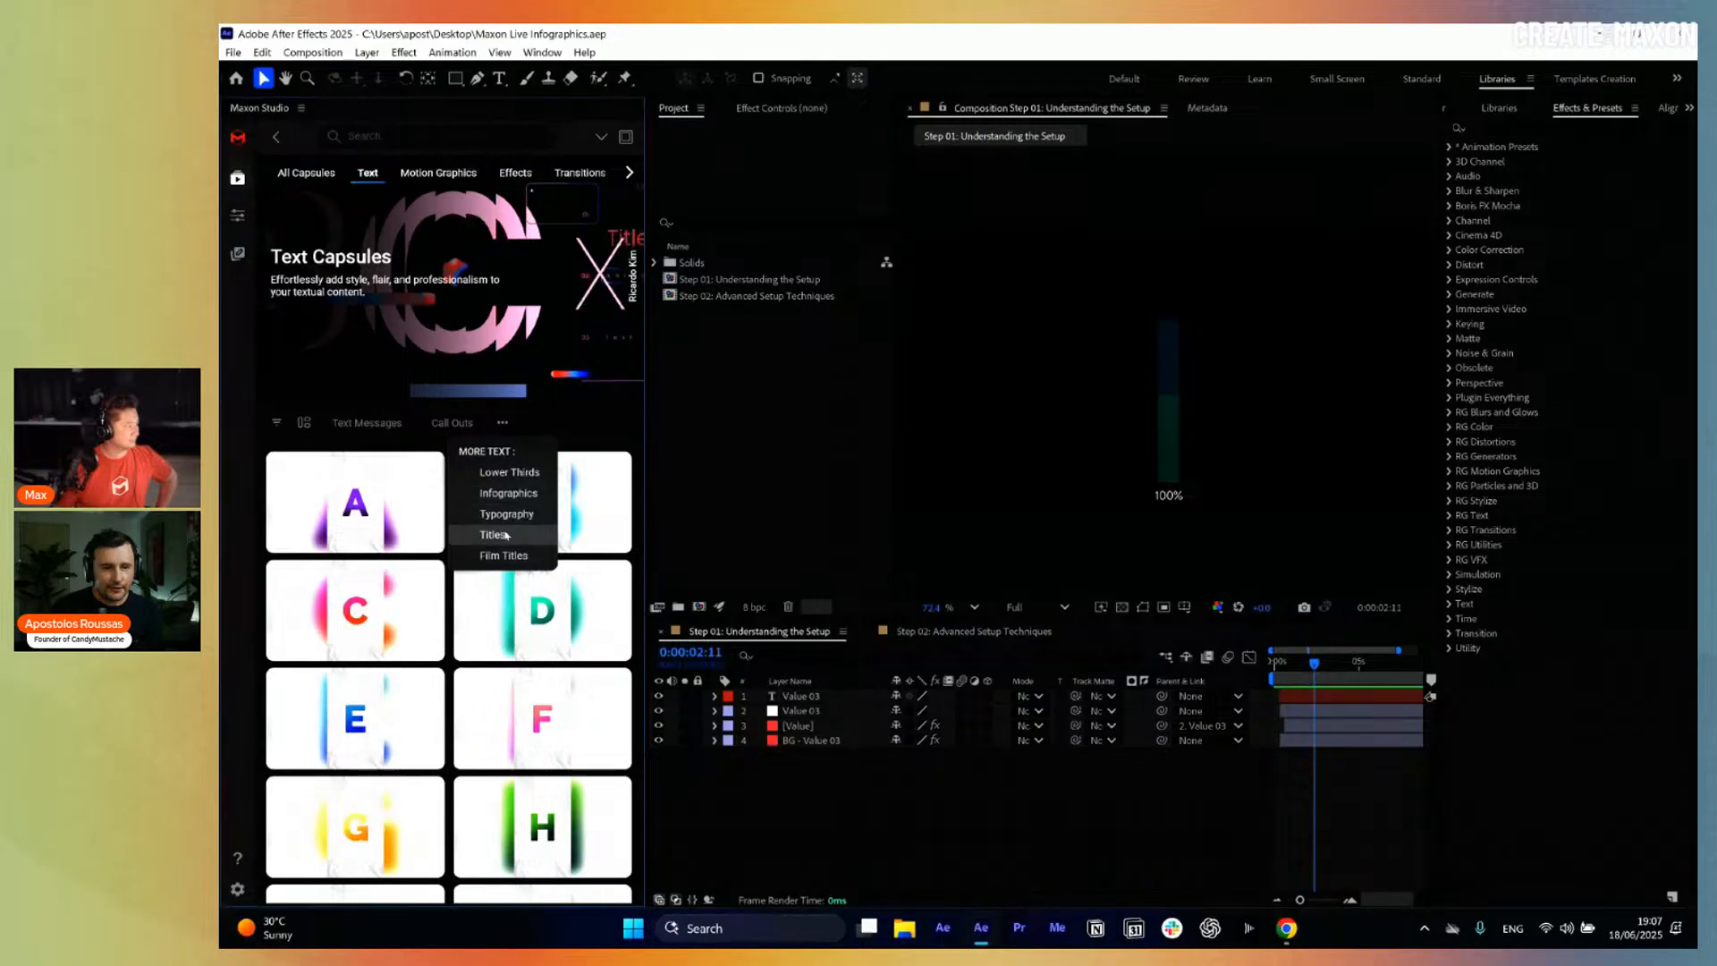
{"action": "left_click", "coordinate": [492, 535]}
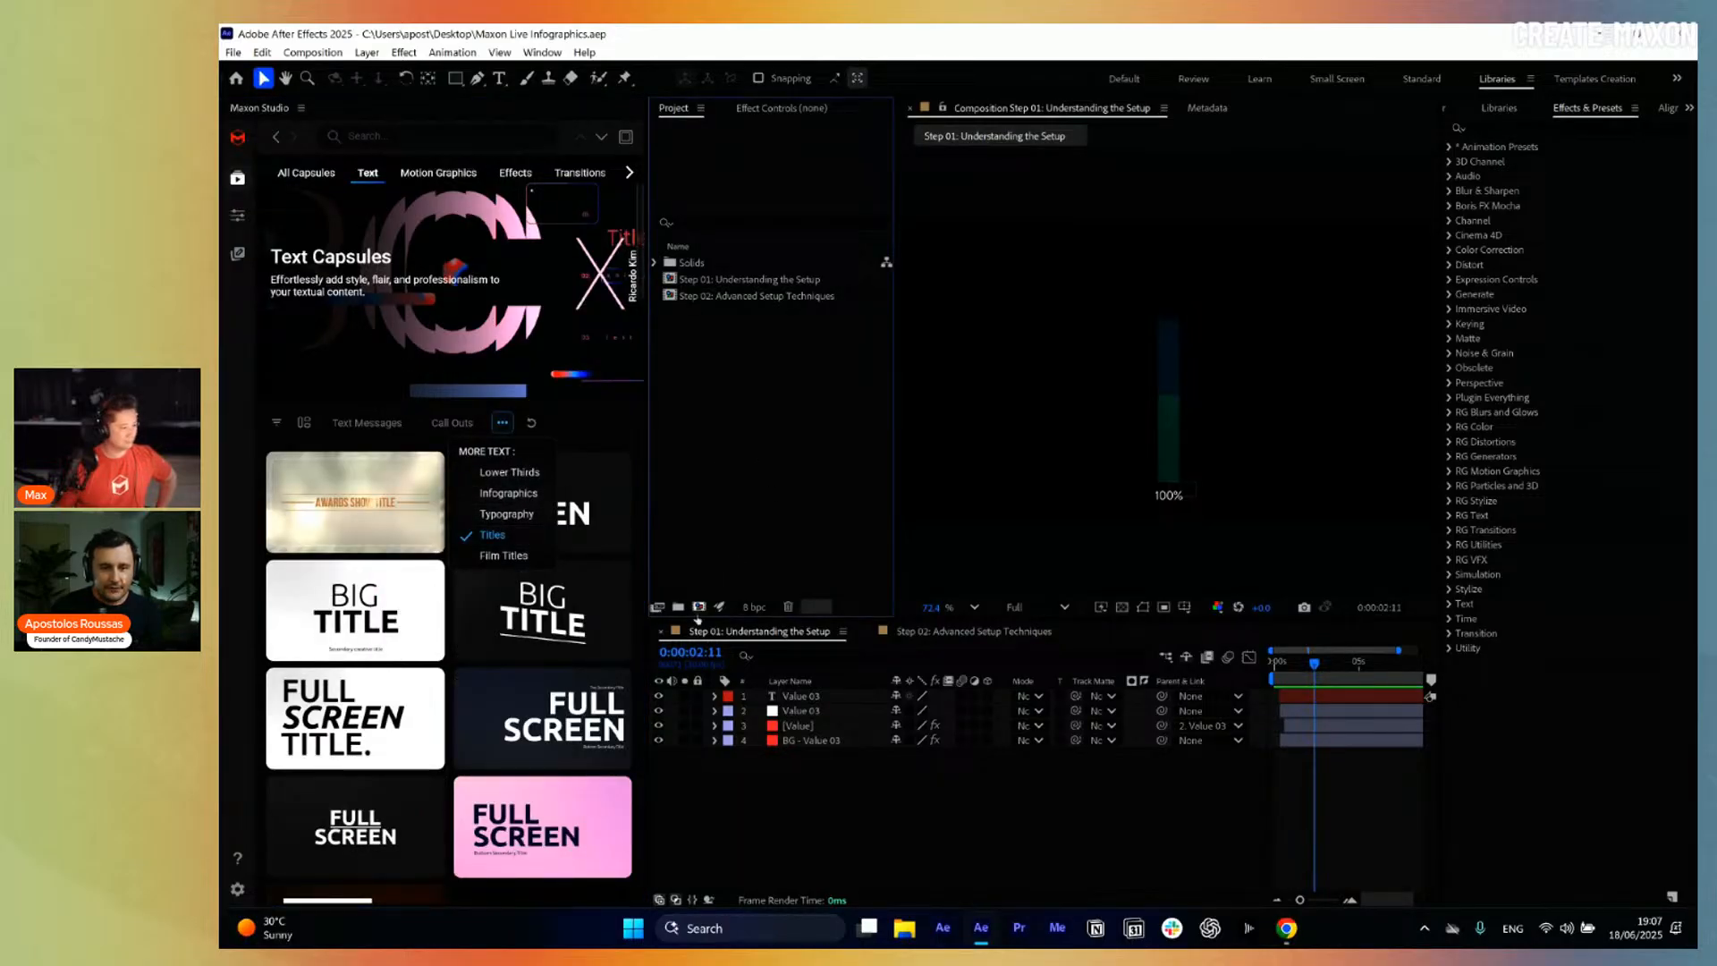
{"action": "key", "text": "ctrl+n"}
{"action": "left_click", "coordinate": [1172, 679]}
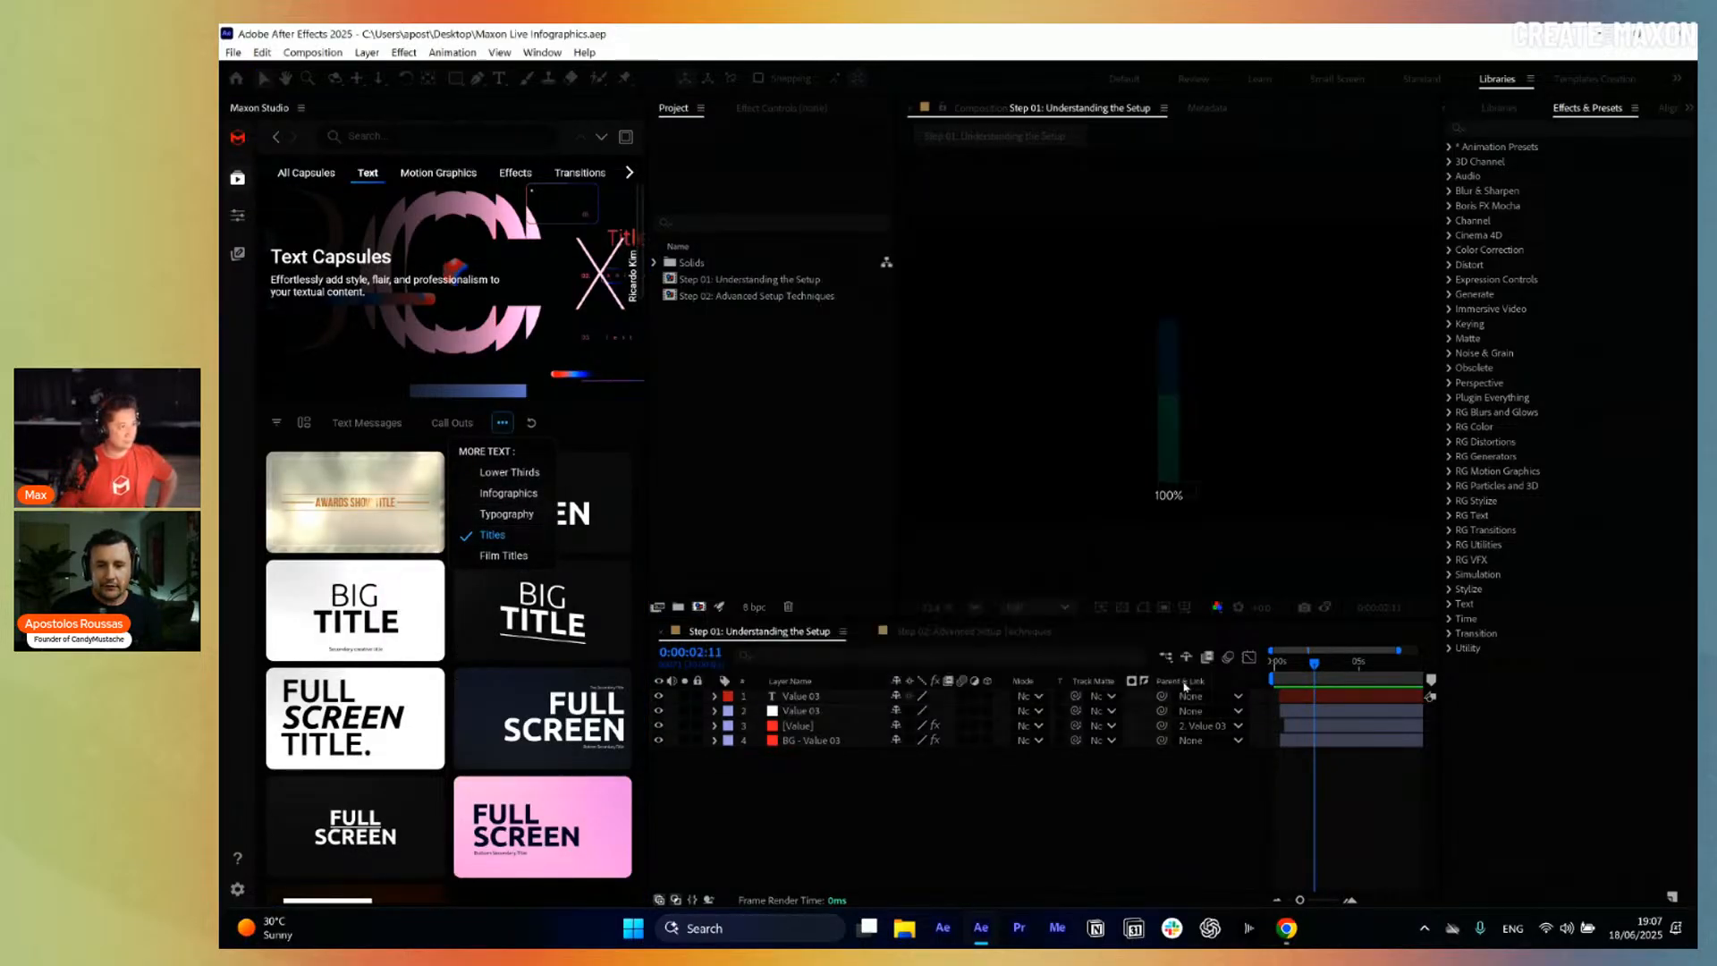
{"action": "left_click", "coordinate": [502, 422]}
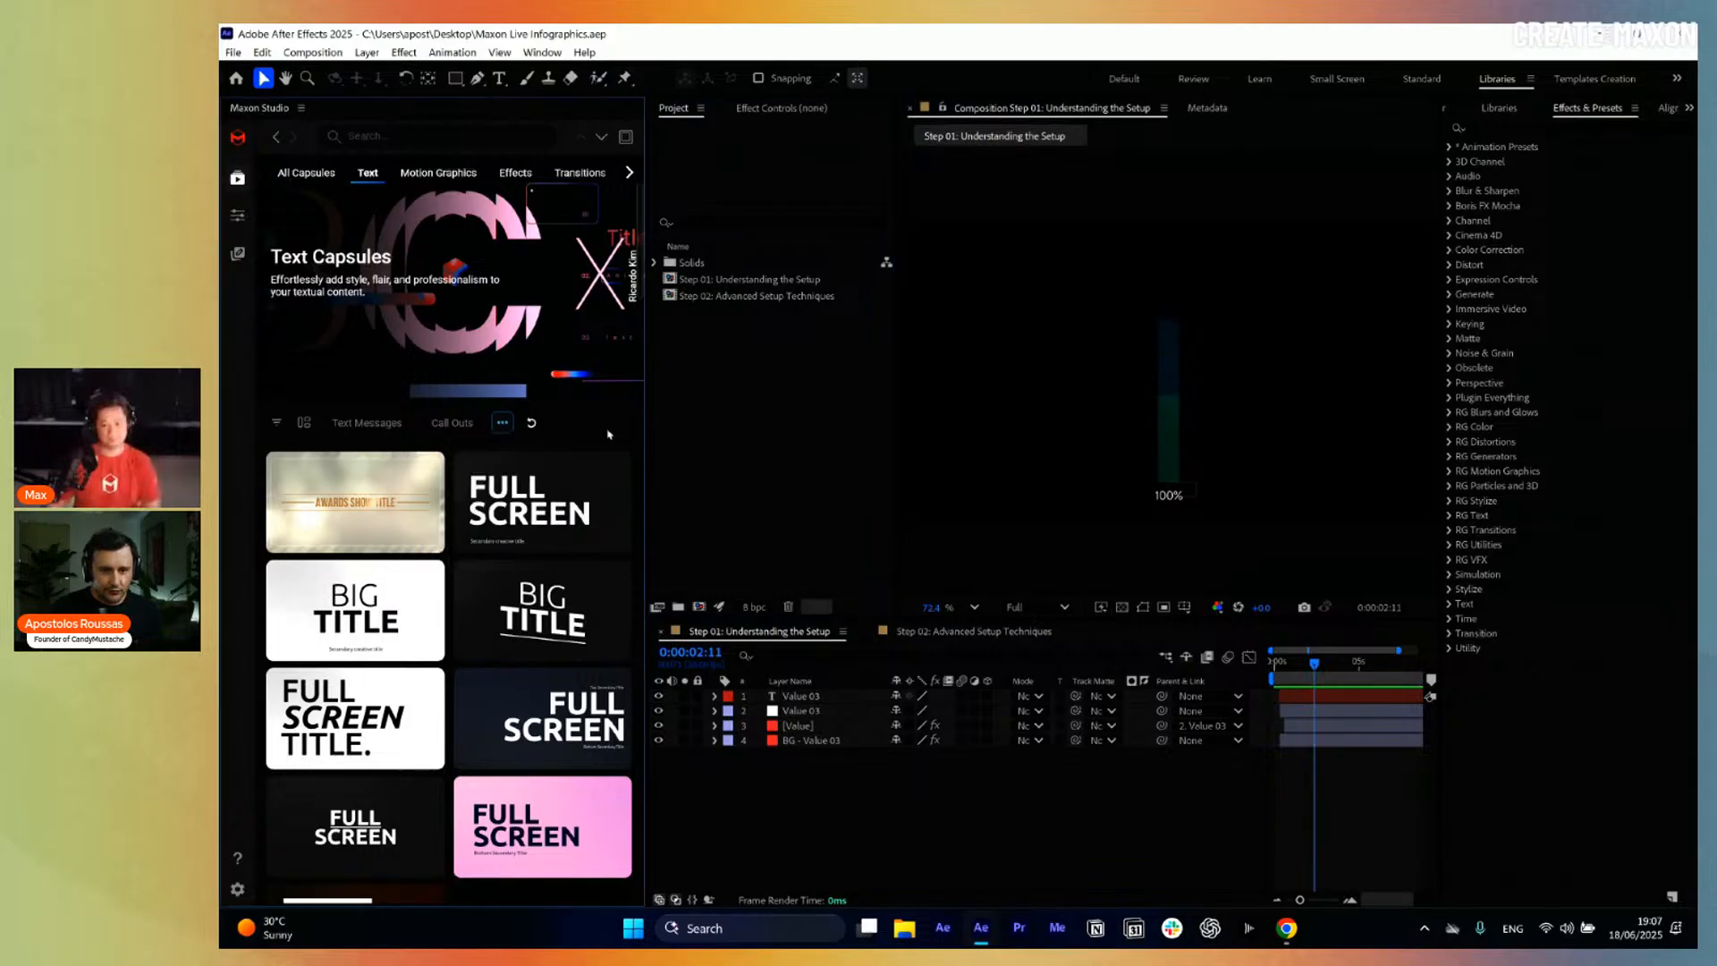
Apply the white Big Title 02 capsule in a new composition with the offered settings and scrub its animation to 0:00:04:04.
{"action": "left_click", "coordinate": [425, 626]}
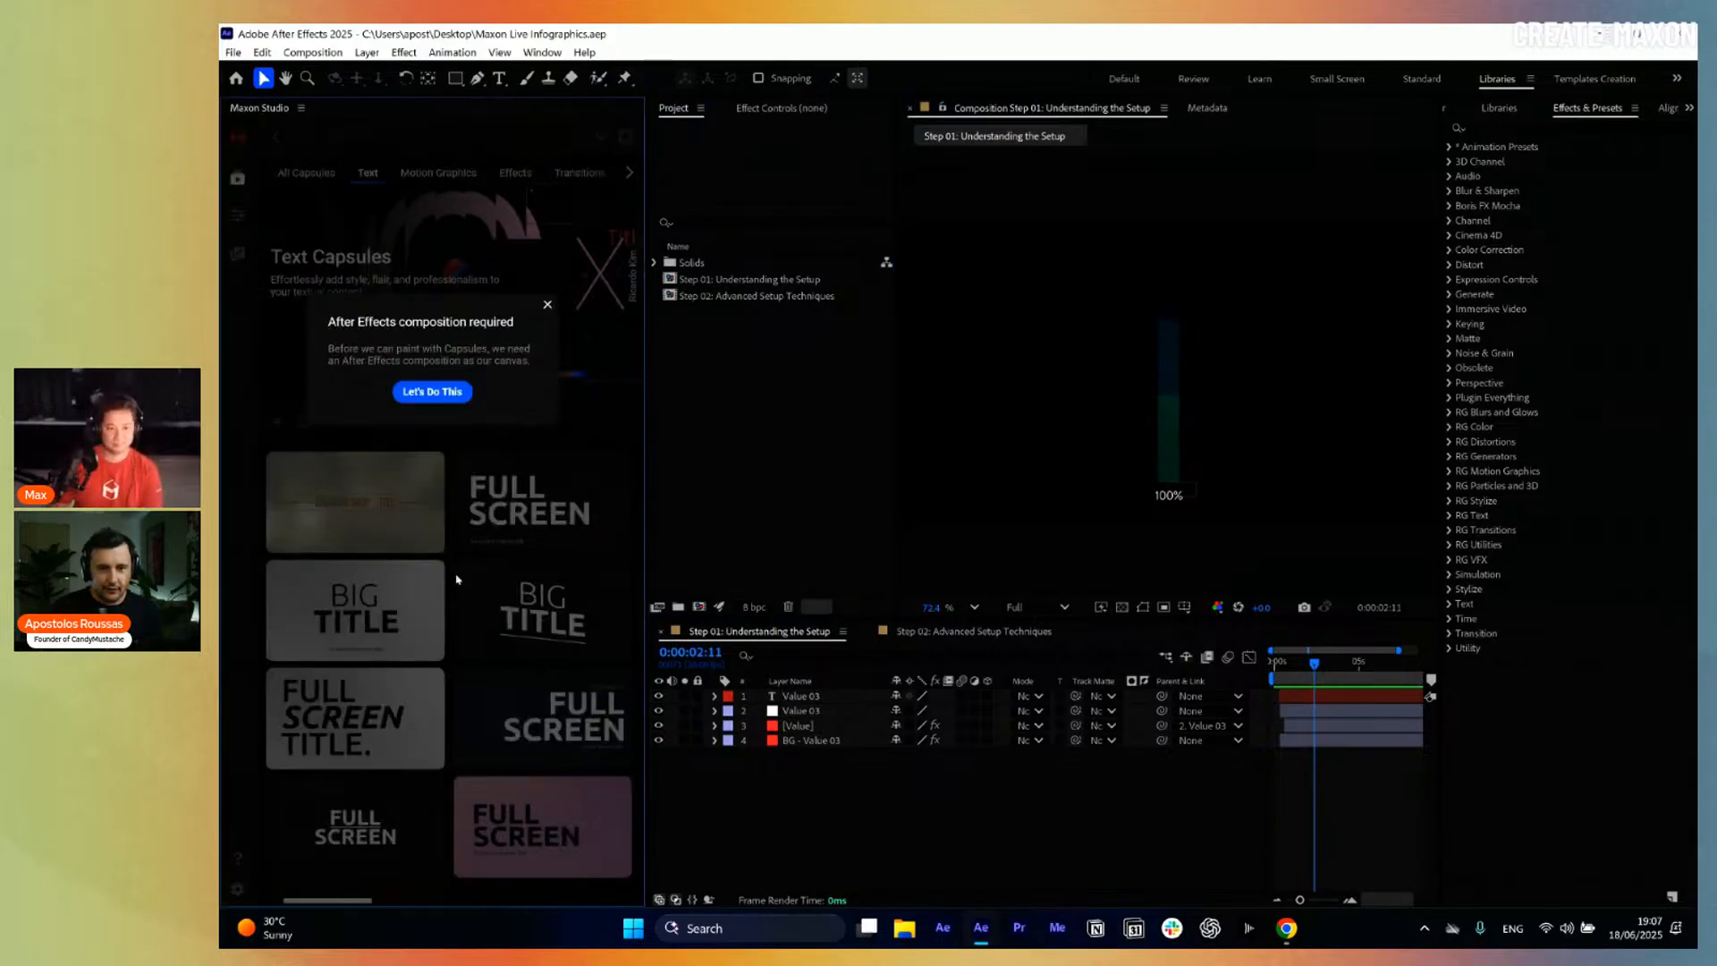
{"action": "left_click", "coordinate": [443, 393]}
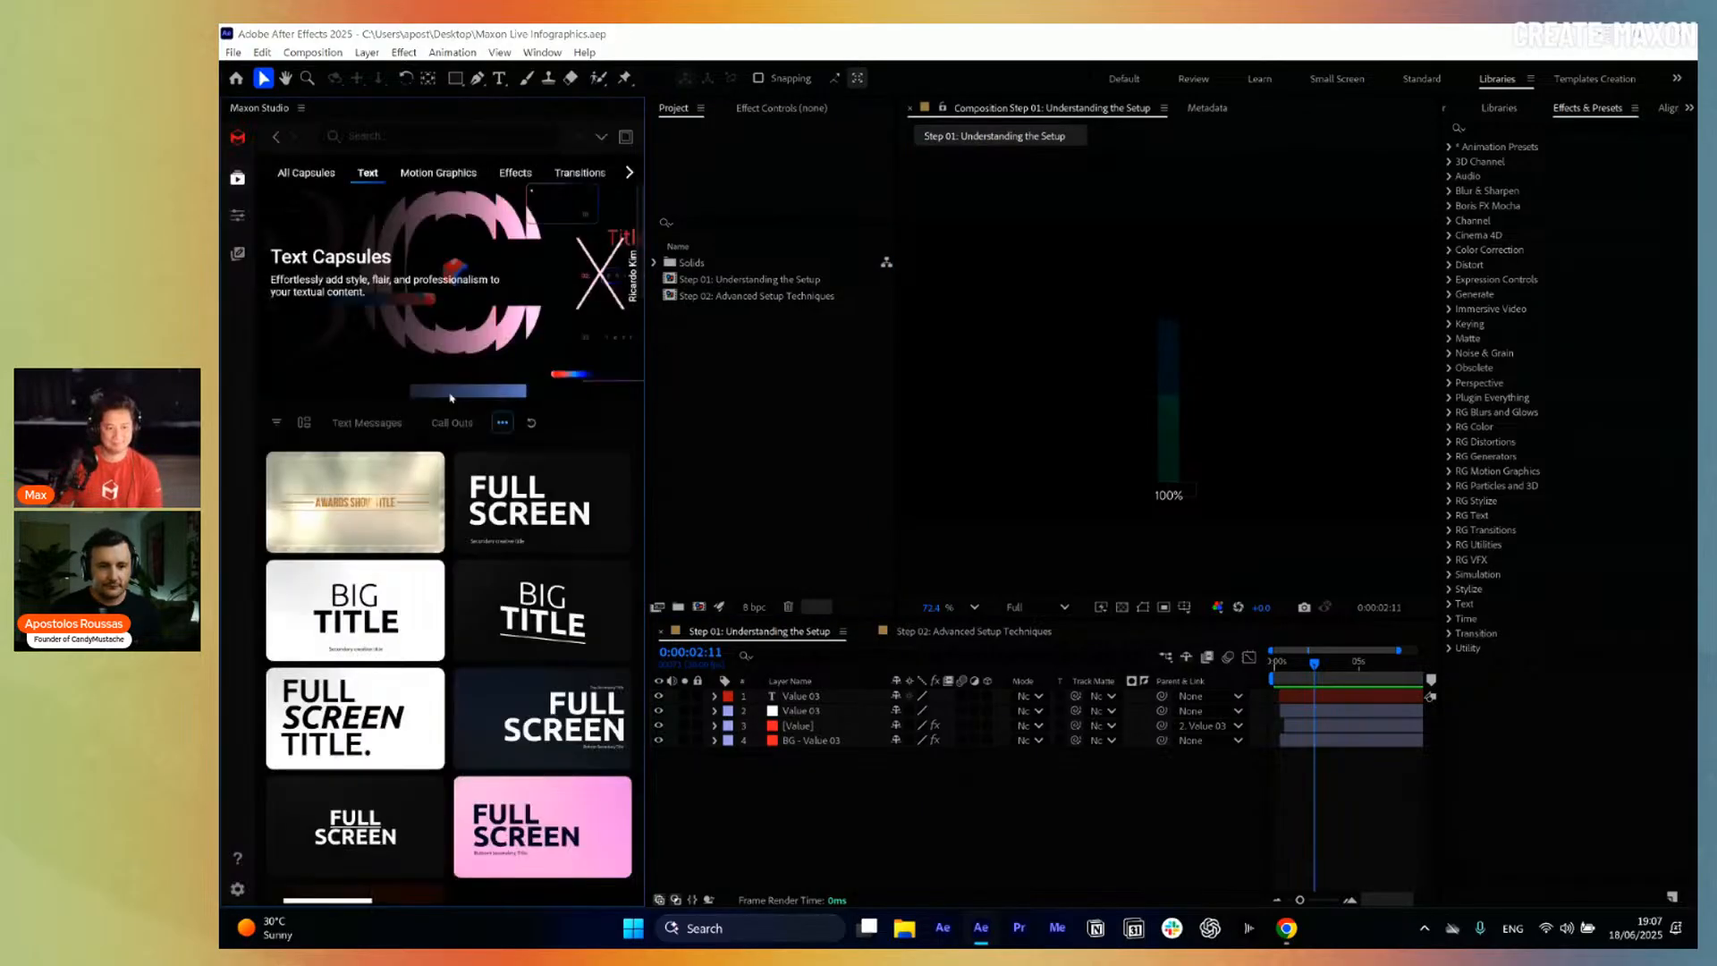
{"action": "left_click", "coordinate": [1102, 680]}
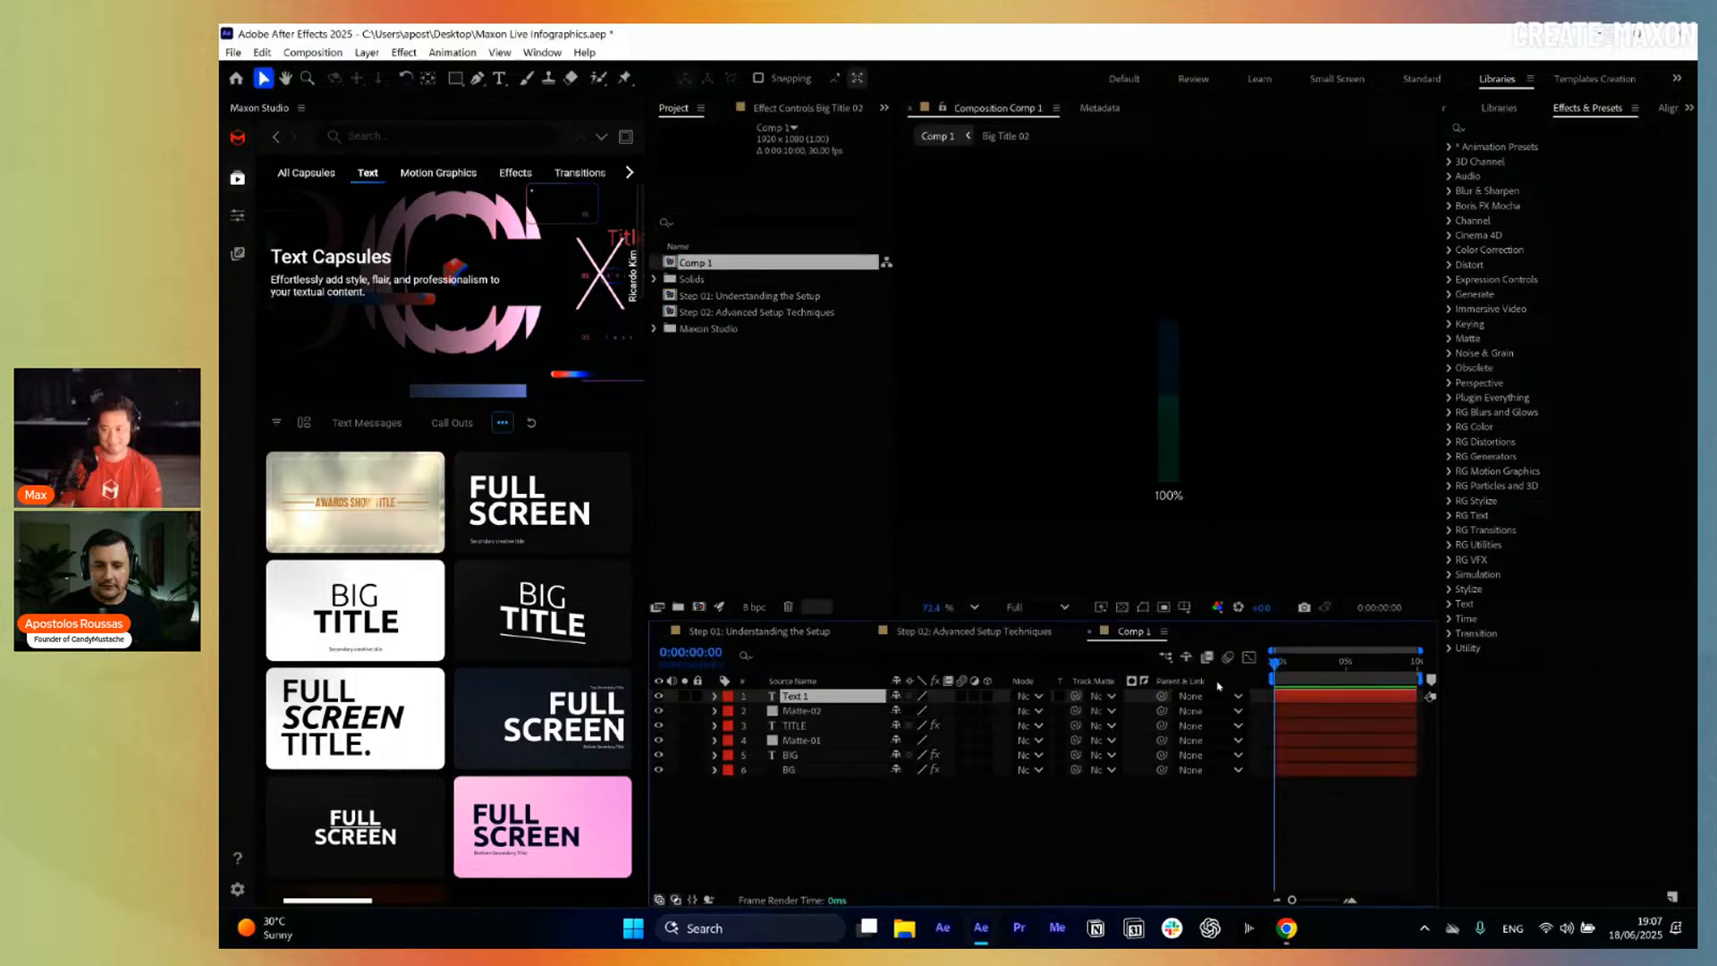
{"action": "left_click_drag", "start_coordinate": [1288, 673], "coordinate": [1330, 678]}
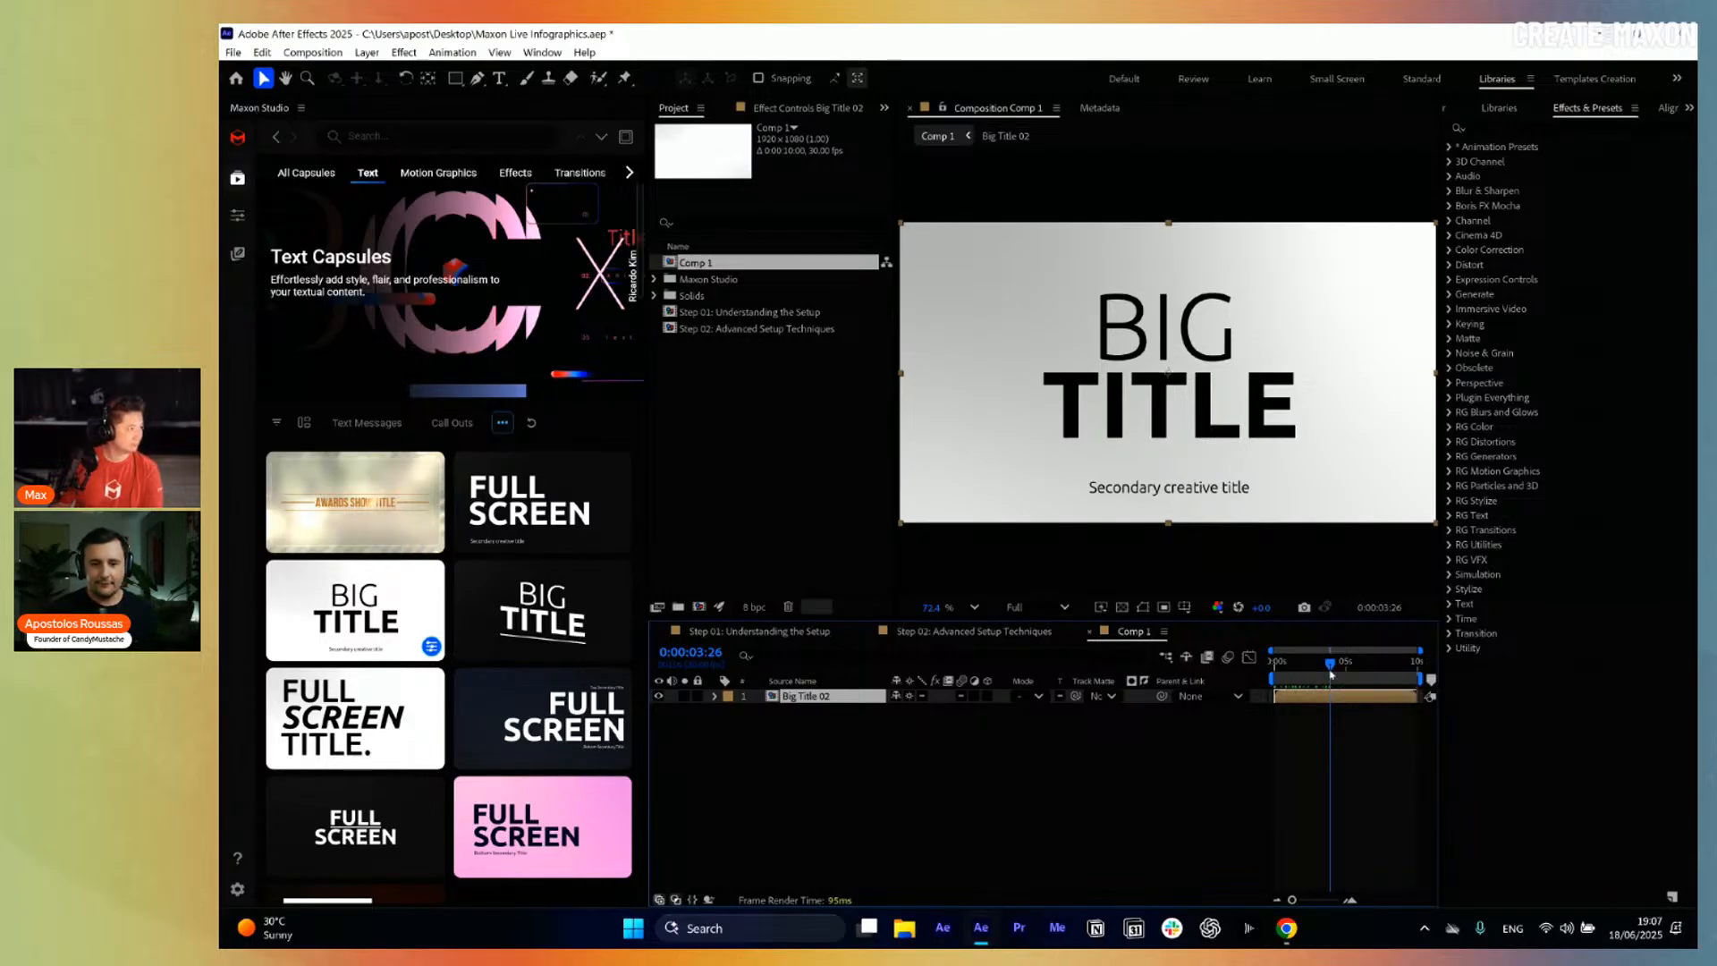
{"action": "mouse_move", "coordinate": [1330, 677]}
{"action": "left_mouse_down"}
{"action": "mouse_move", "coordinate": [1279, 673]}
{"action": "mouse_move", "coordinate": [1334, 674]}
{"action": "left_mouse_up"}
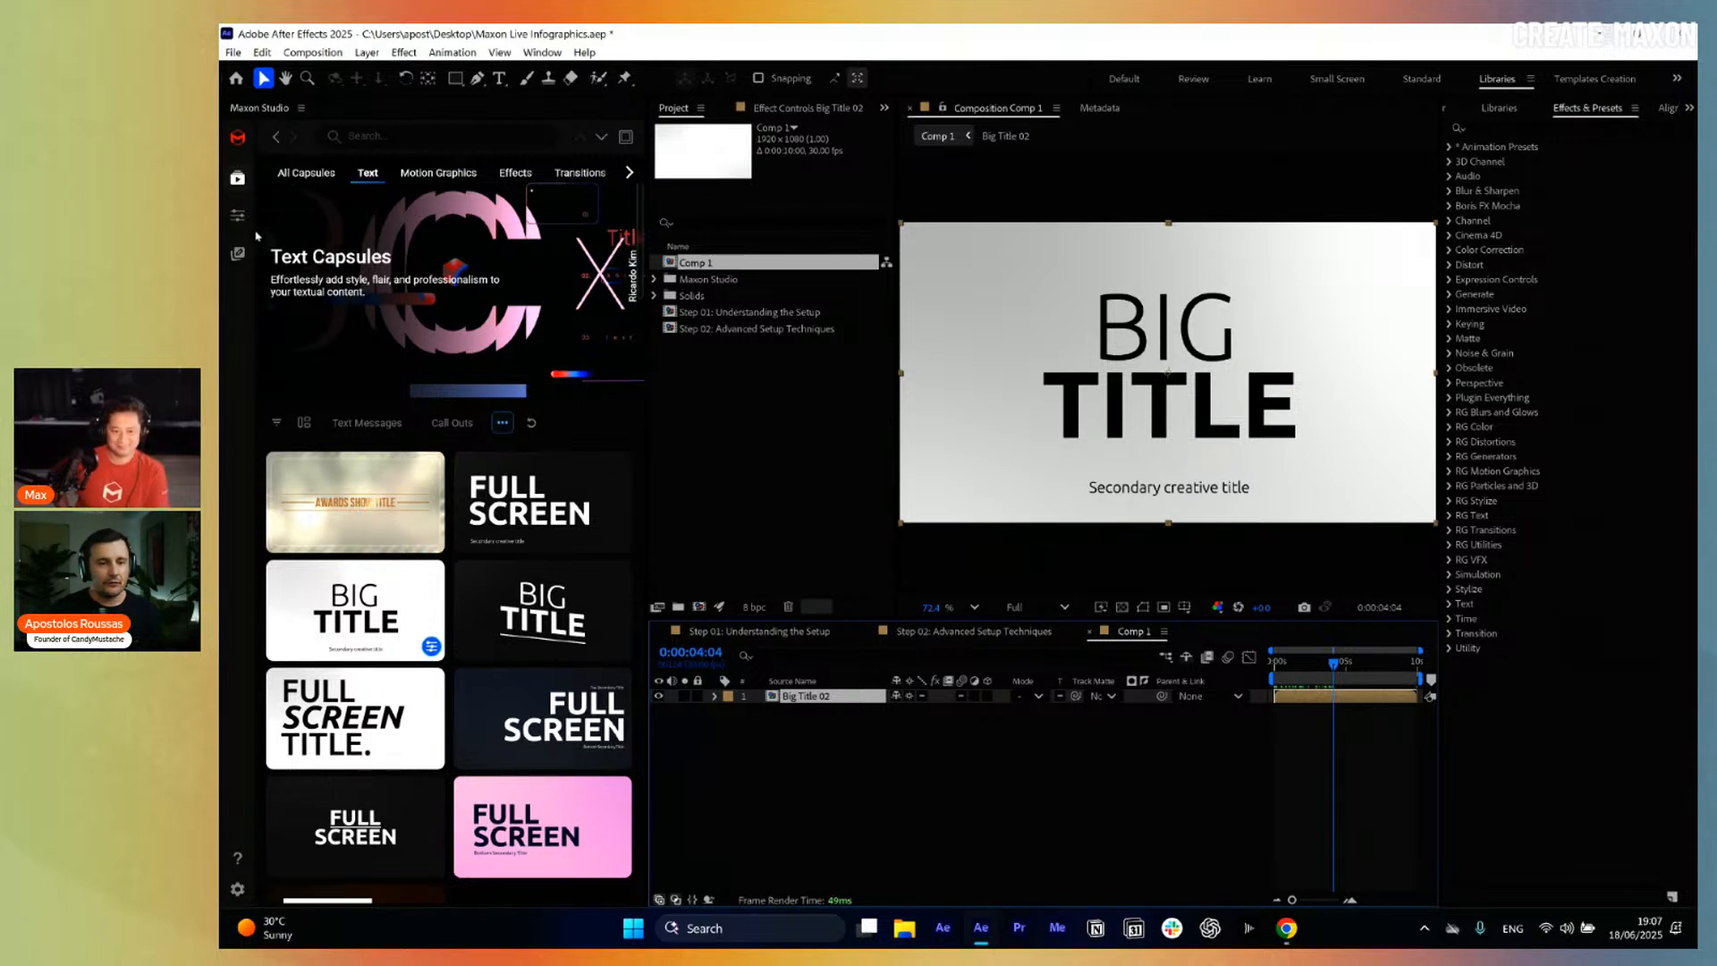
Open the applied Big Title 02 capsule's parameters and set its text color to dark red #9E2727.
{"action": "left_click", "coordinate": [237, 214]}
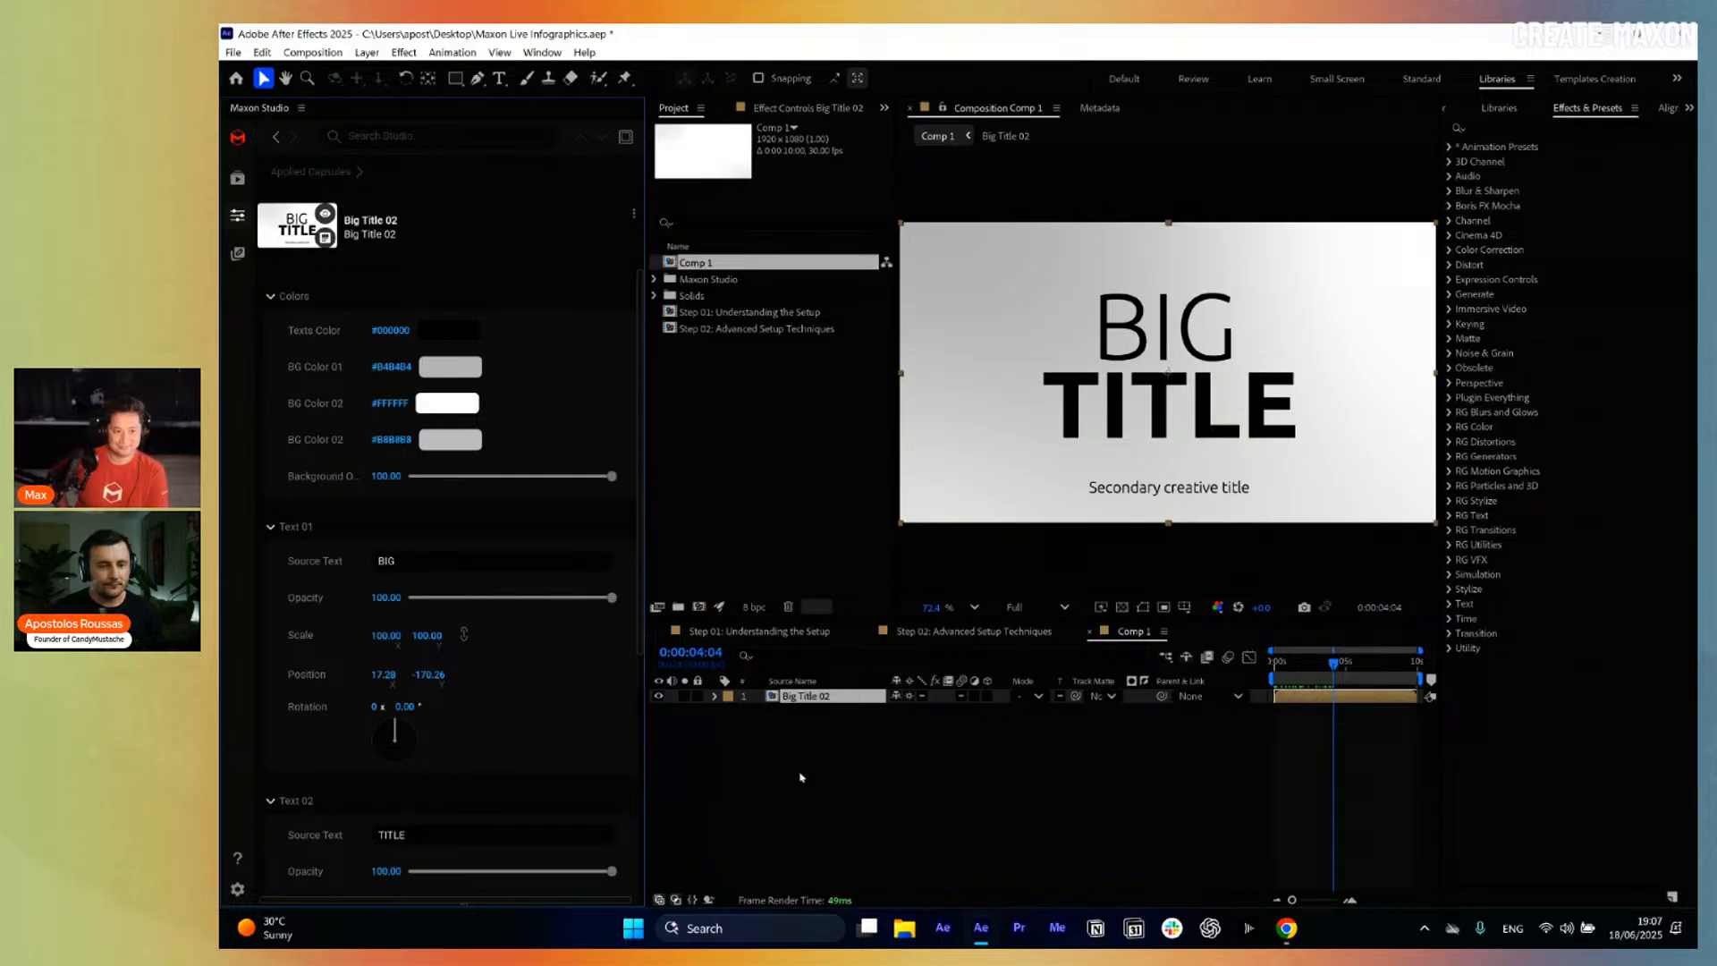
{"action": "left_click", "coordinate": [449, 330]}
{"action": "left_click", "coordinate": [942, 475]}
{"action": "left_click", "coordinate": [1129, 370]}
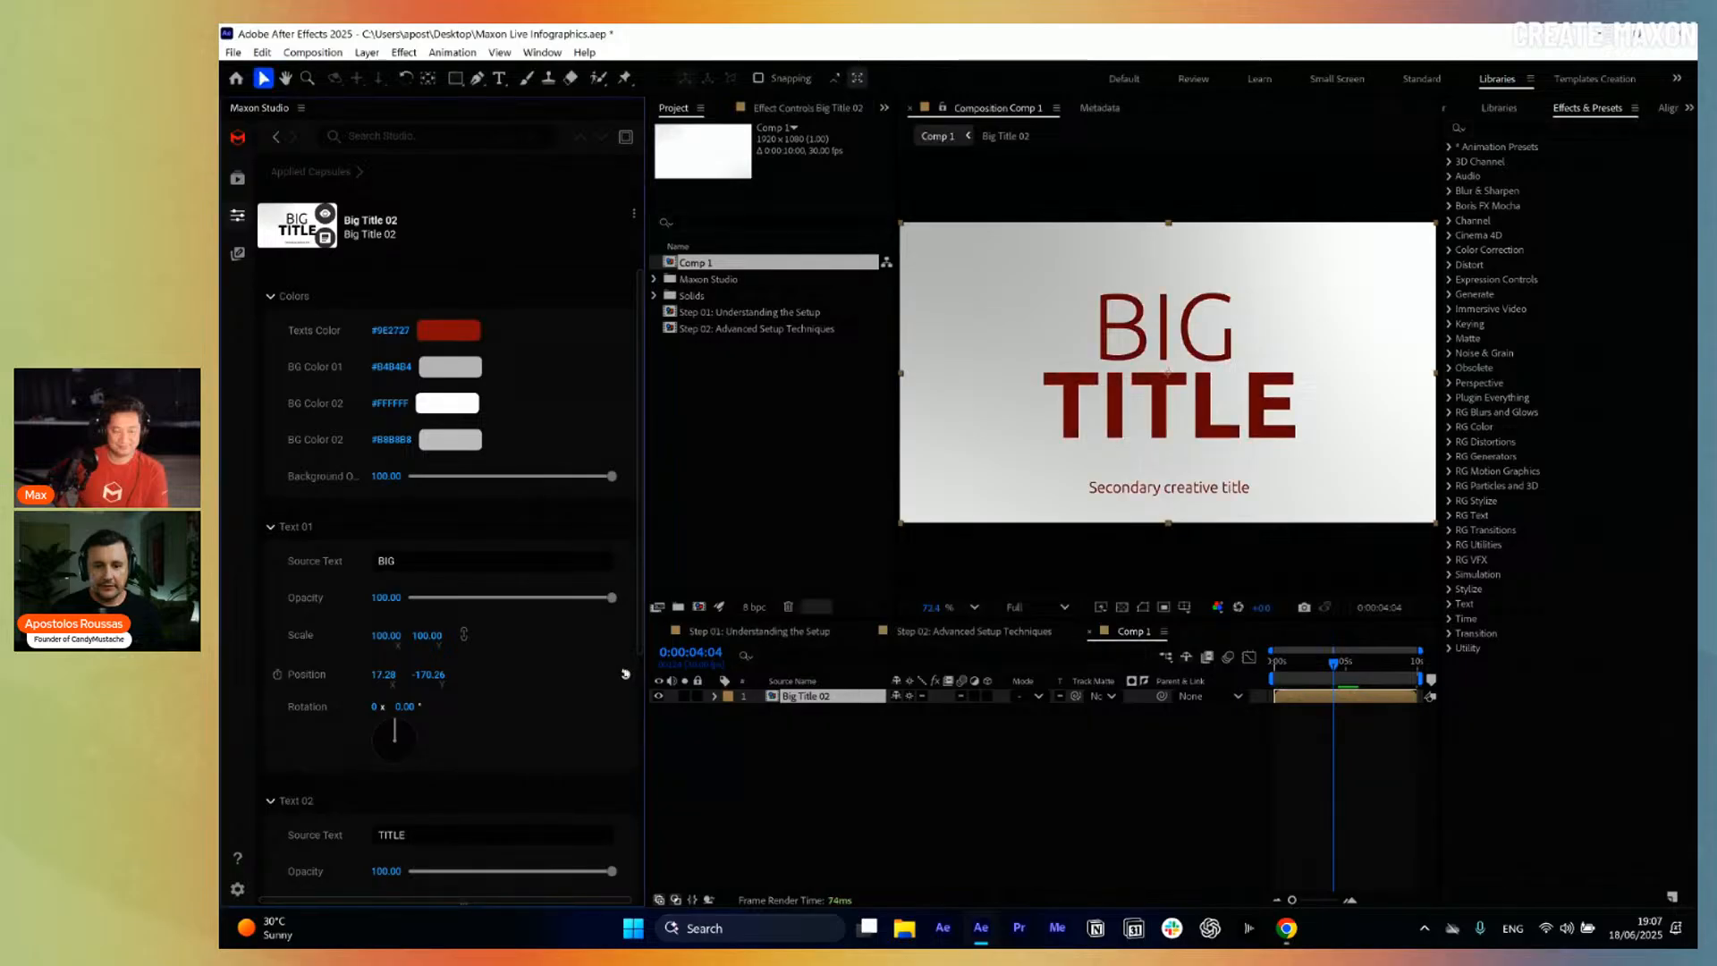
Change the capsule's Text 01 source text to "Hello" and its Text 02 source text to "World".
{"action": "left_click", "coordinate": [402, 560]}
{"action": "type", "text": "H"}
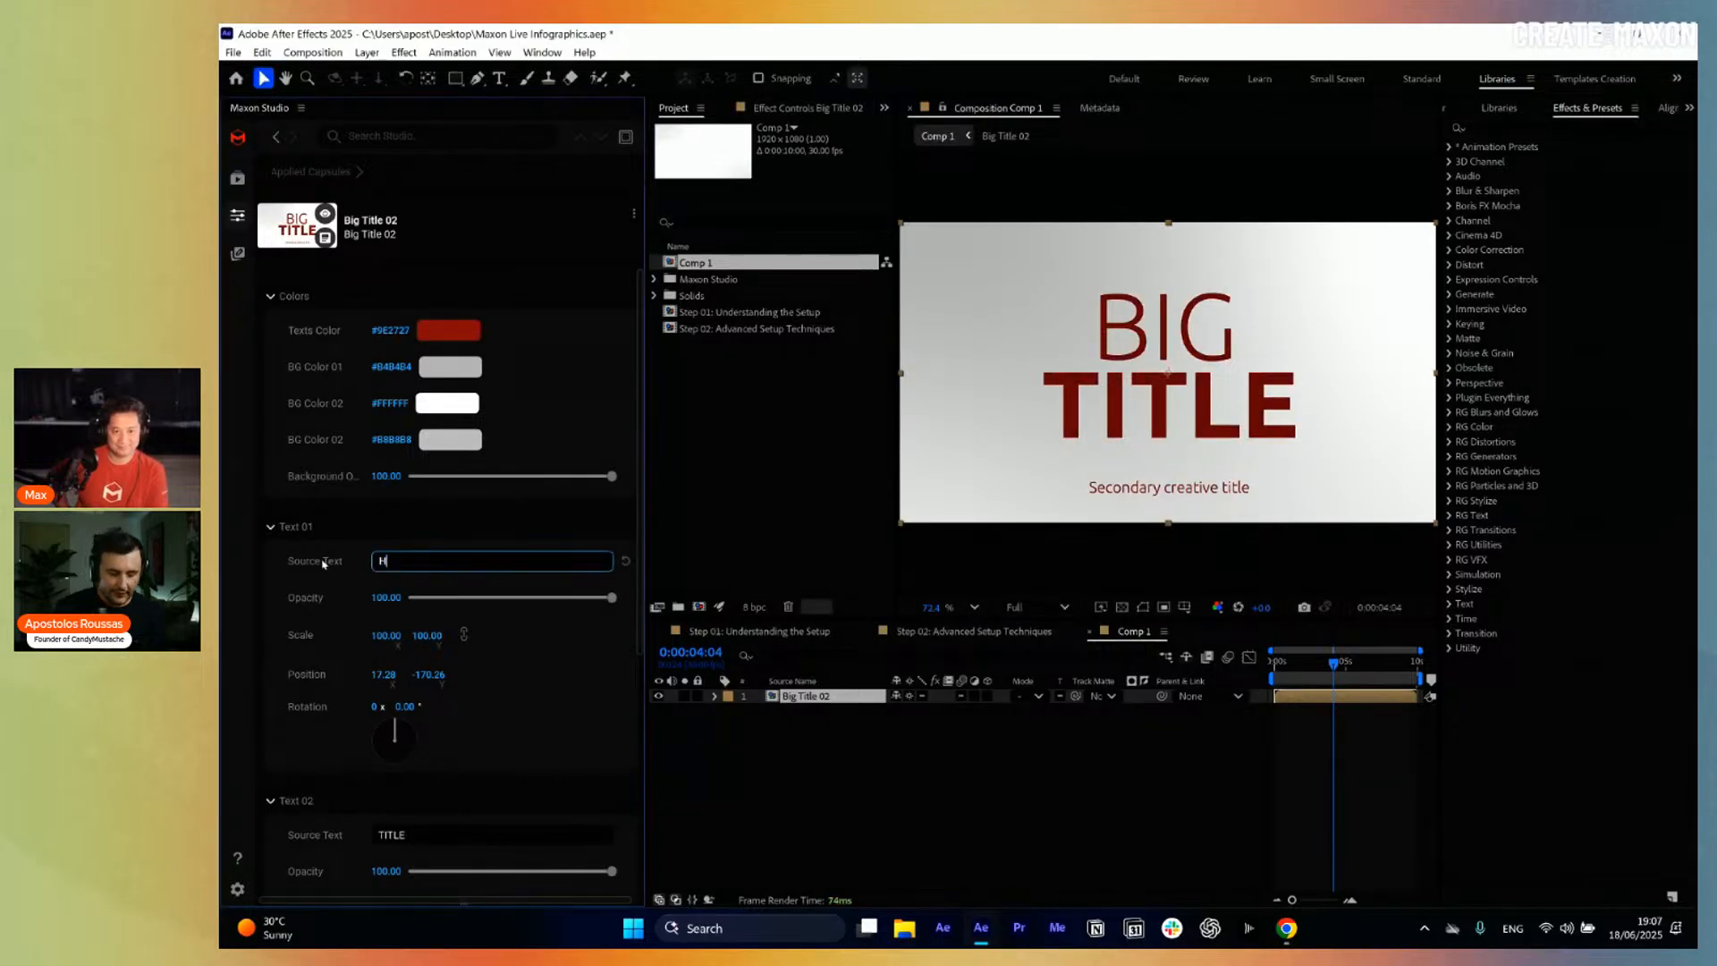
{"action": "type", "text": "ello"}
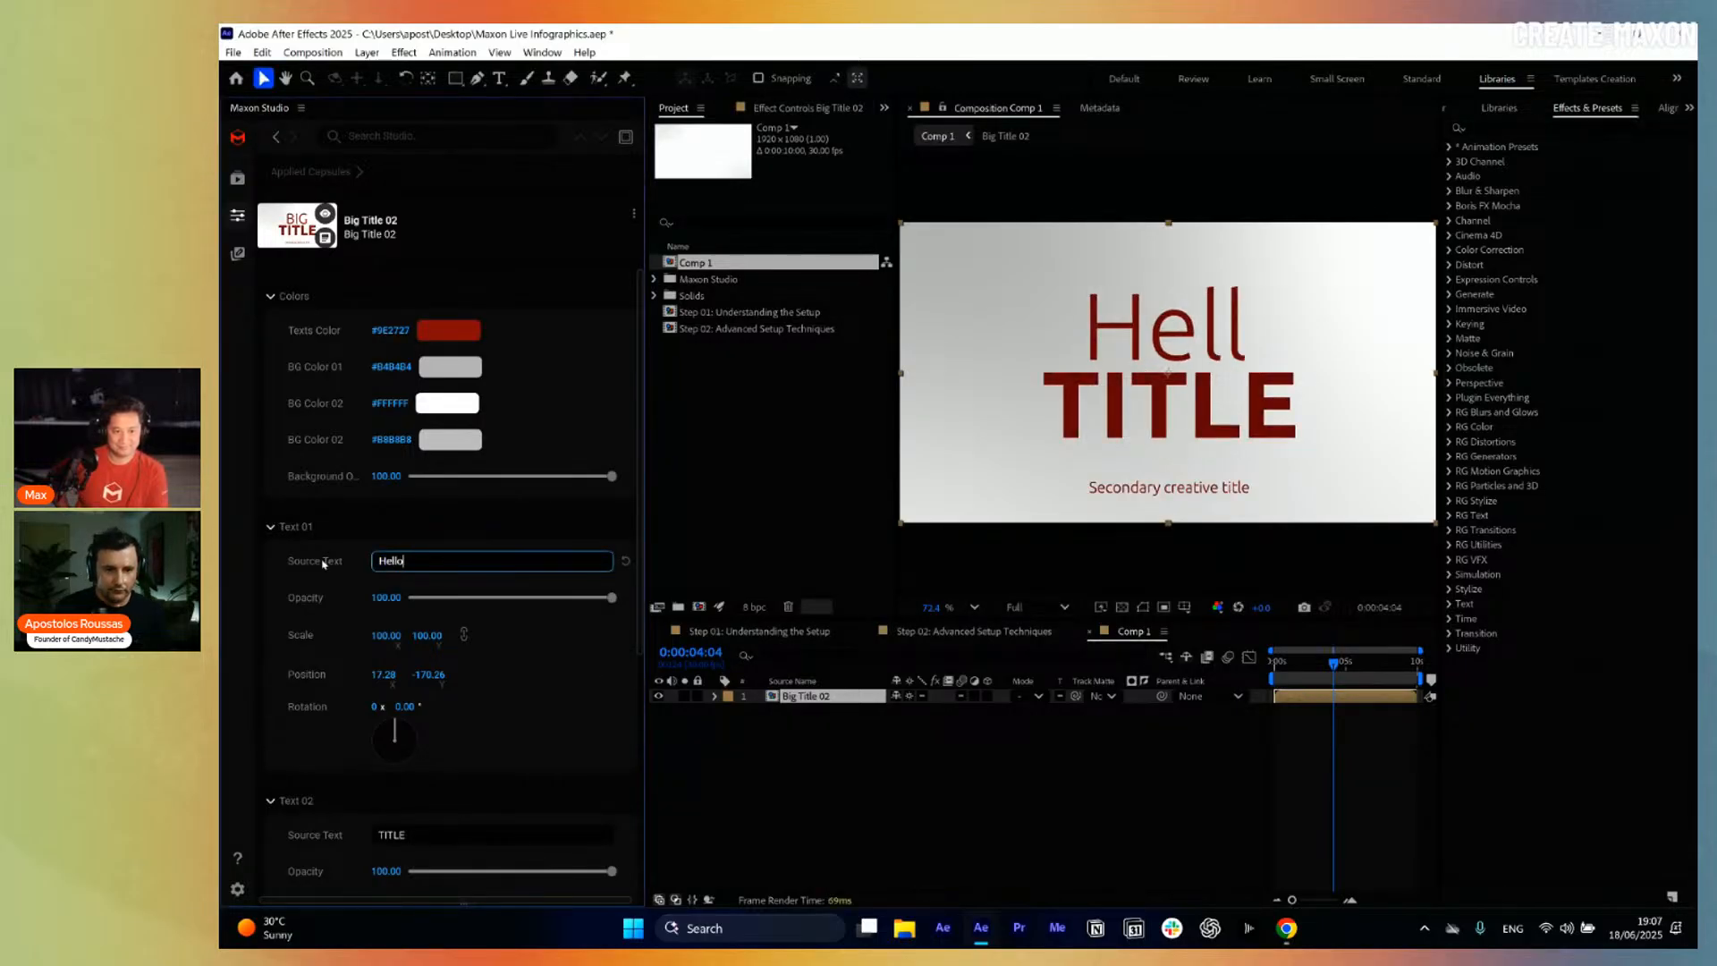
{"action": "left_click", "coordinate": [473, 838]}
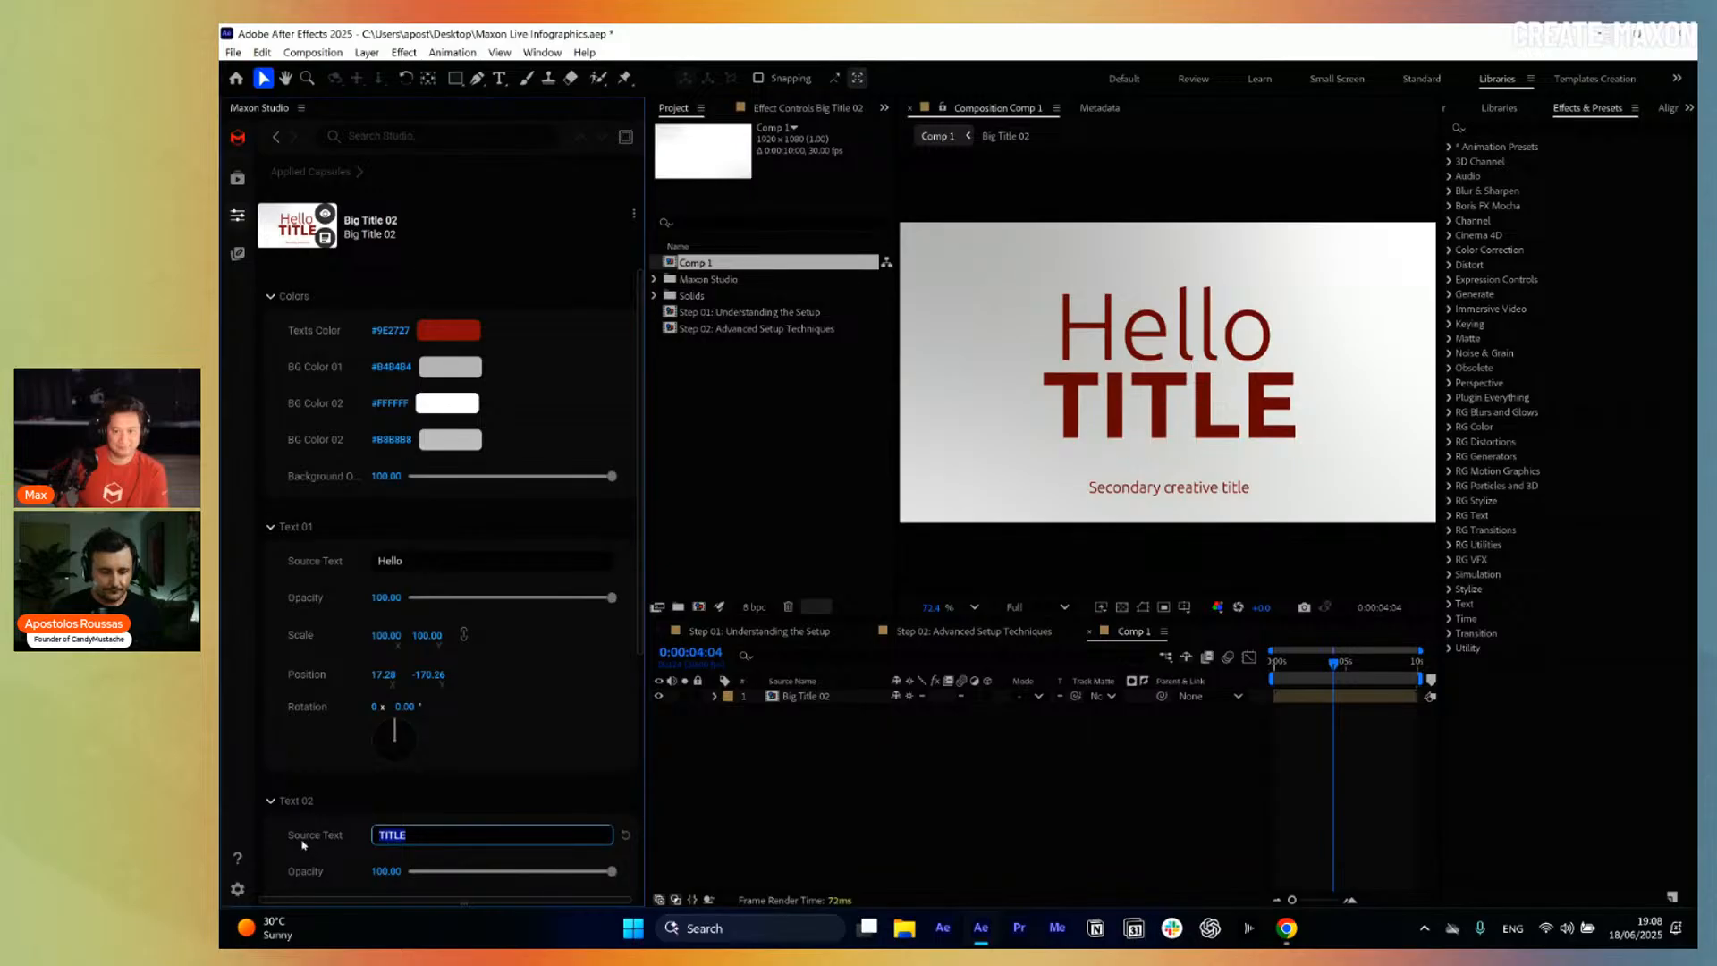
{"action": "type", "text": "World"}
{"action": "left_click", "coordinate": [742, 728]}
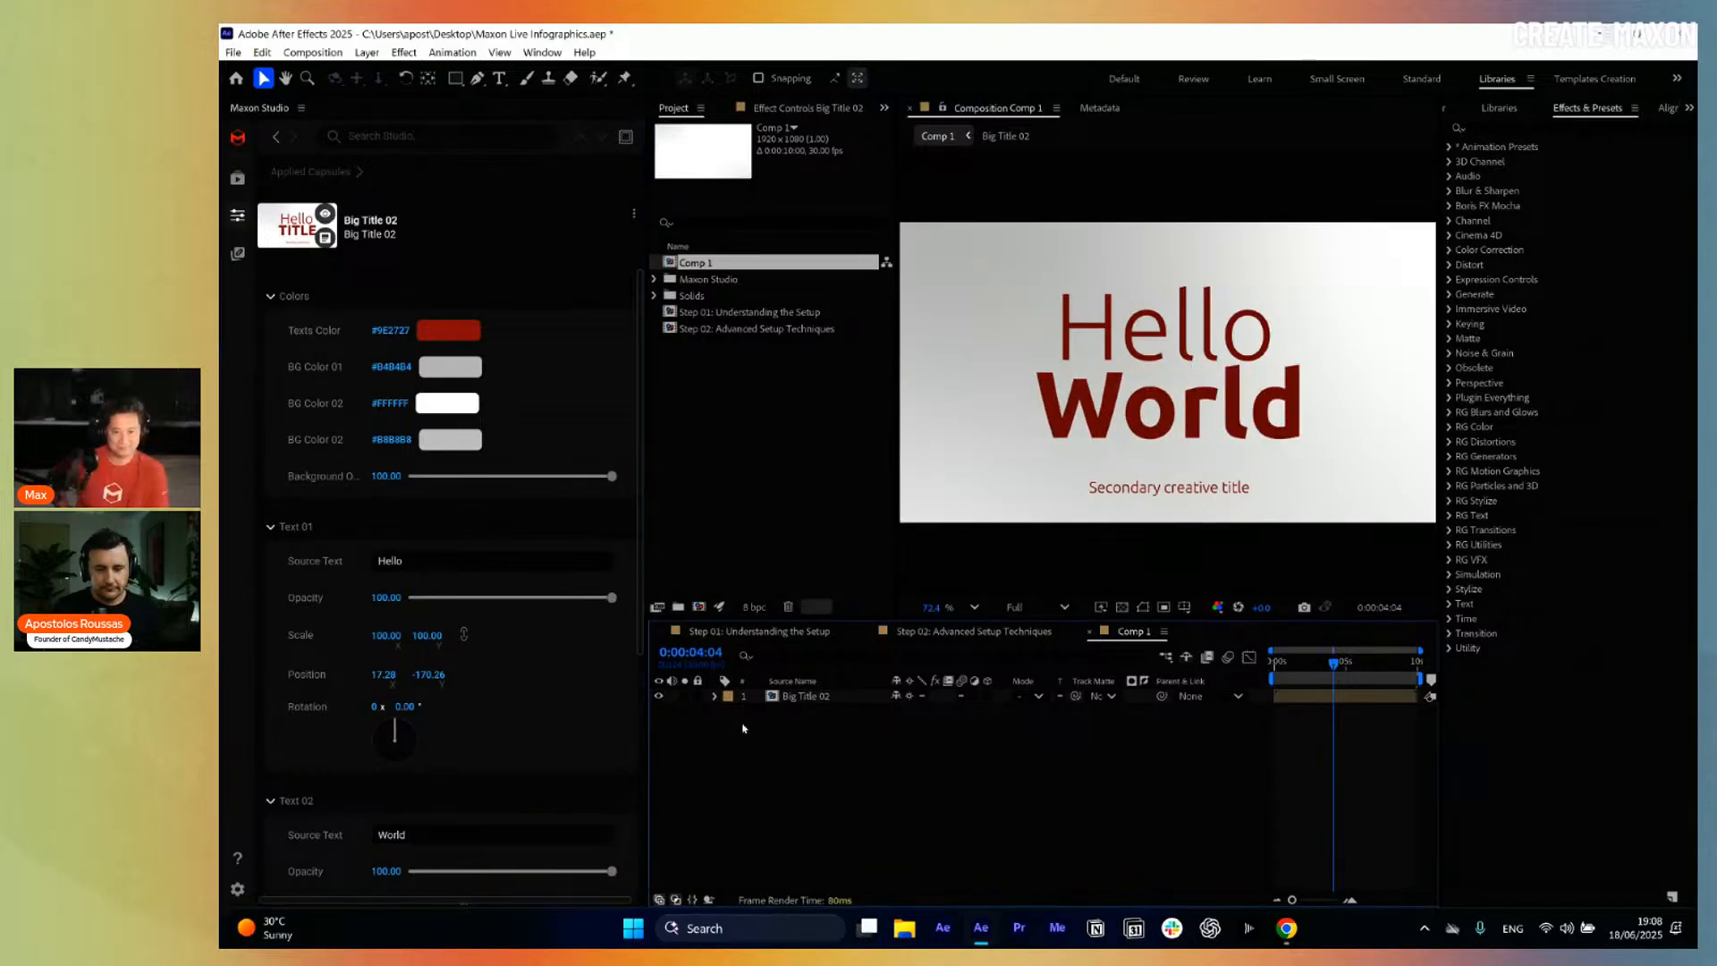
Set the background opacity of the Big Title 02 capsule to 0.
{"action": "scroll", "coordinate": [435, 633], "scroll_direction": "down", "scroll_amount": 3}
{"action": "scroll", "coordinate": [435, 633], "scroll_direction": "up", "scroll_amount": 3}
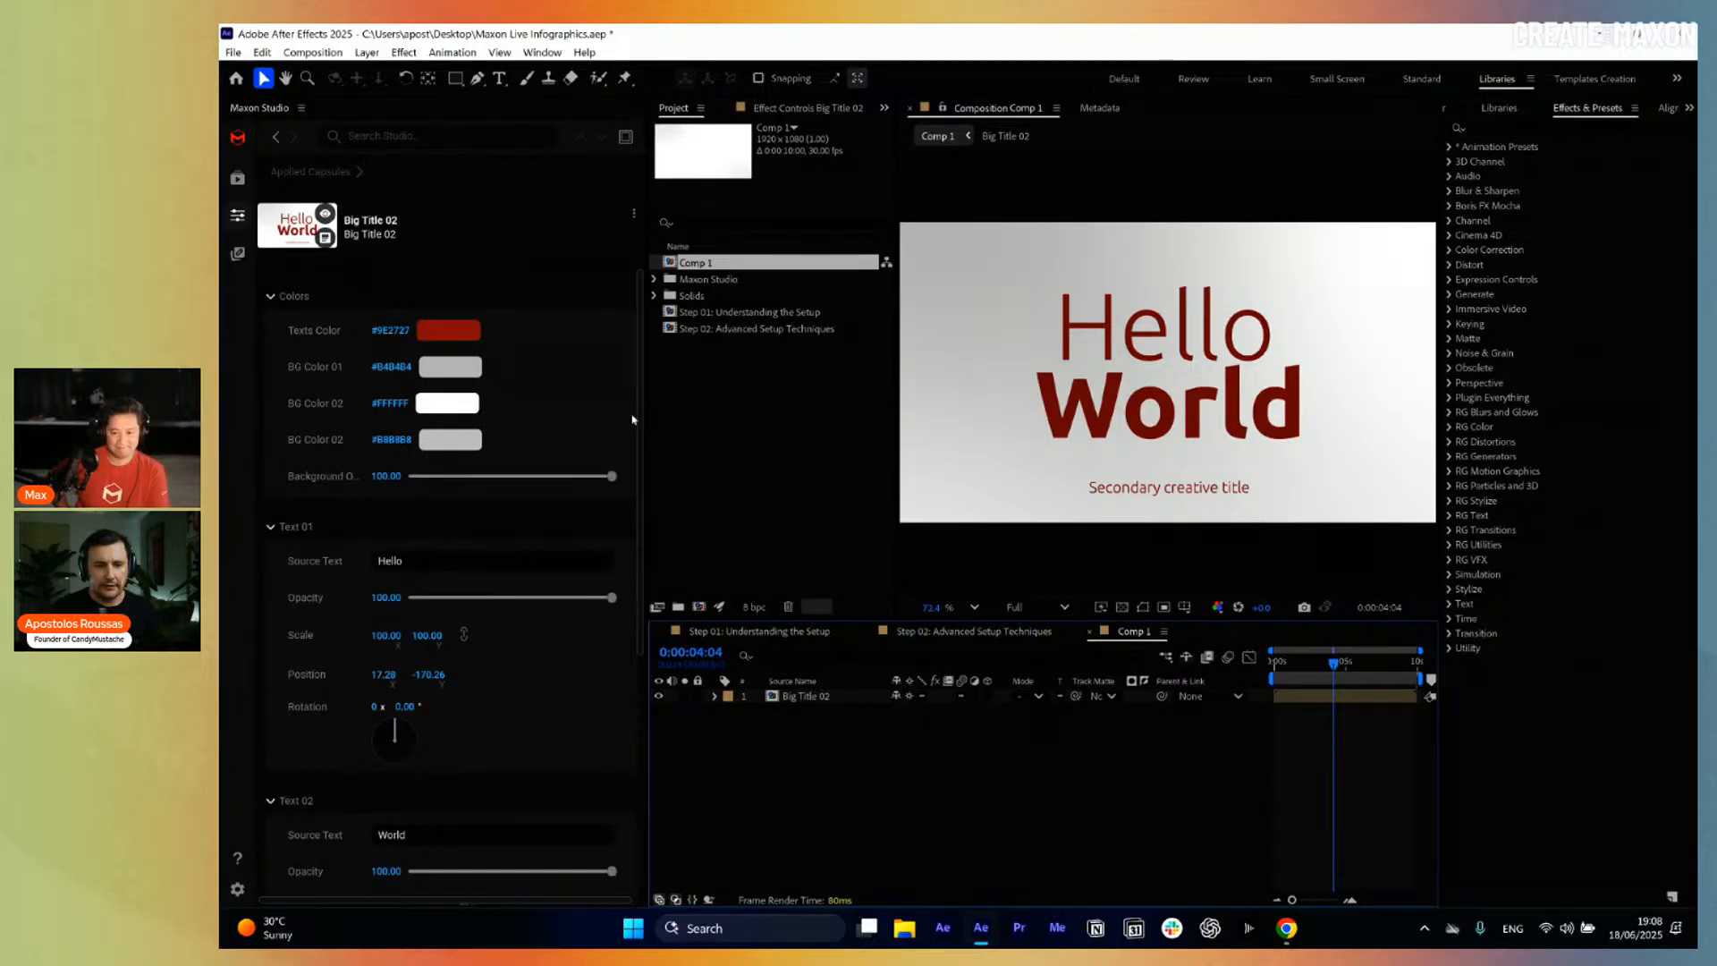
{"action": "left_click_drag", "start_coordinate": [440, 478], "coordinate": [407, 479]}
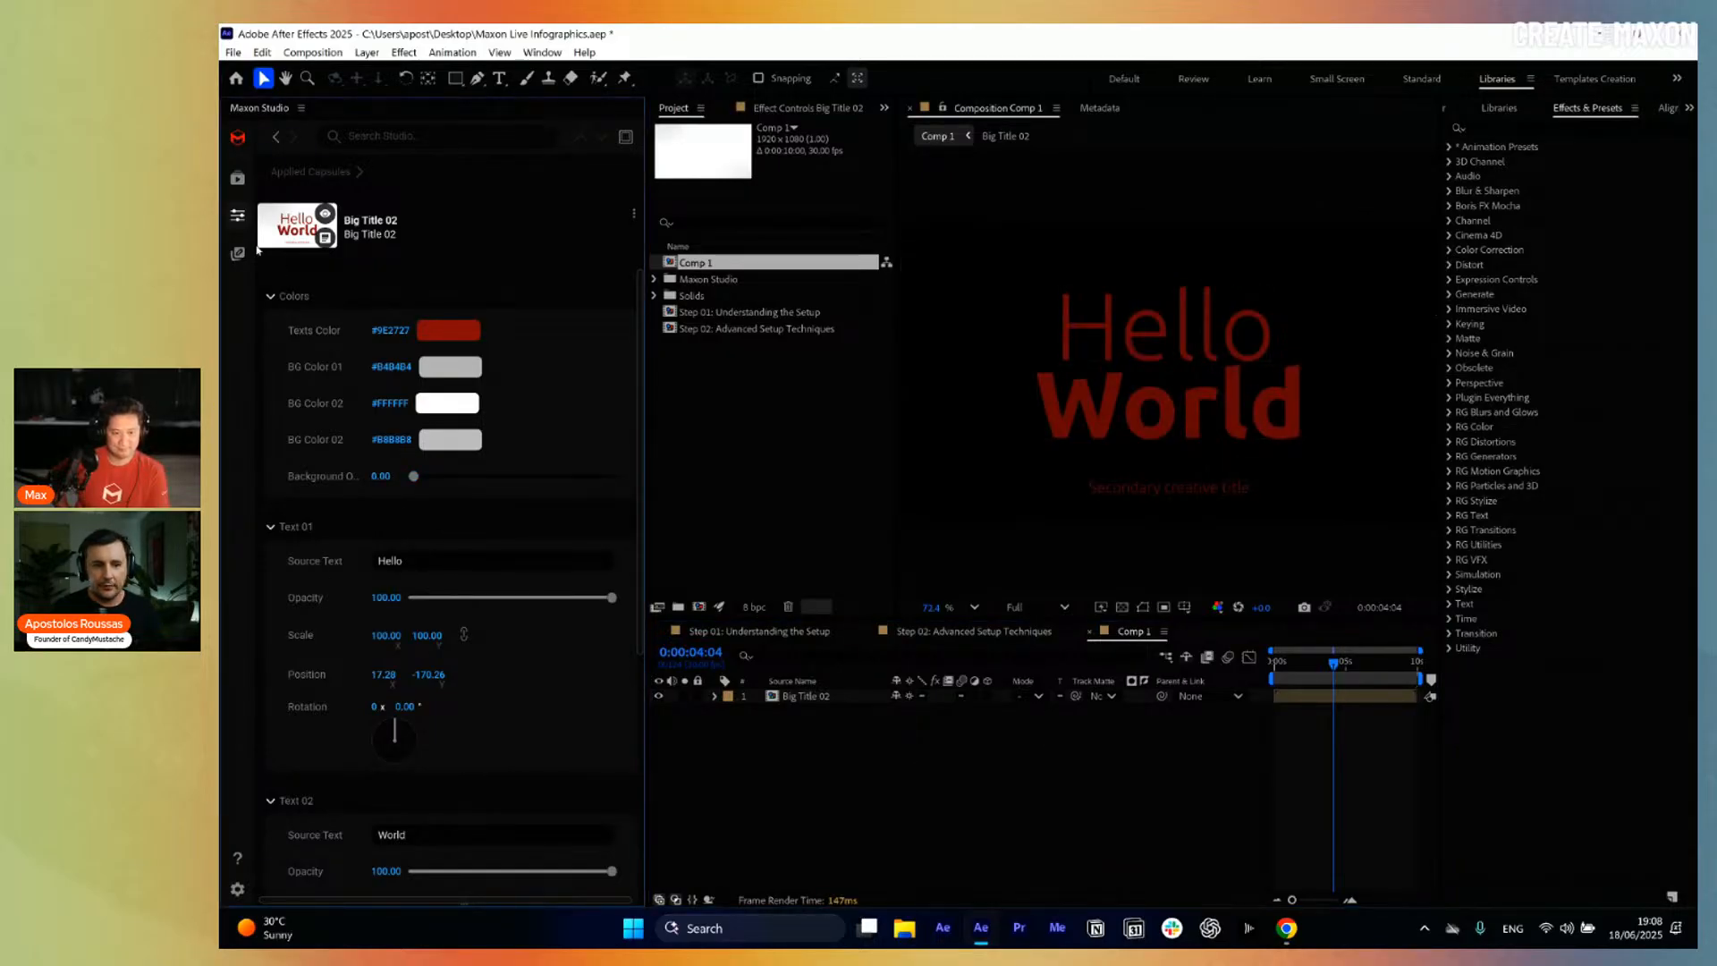
Go back to the capsule library and narrow it to the Backgrounds category of the Background capsules.
{"action": "left_click", "coordinate": [239, 181]}
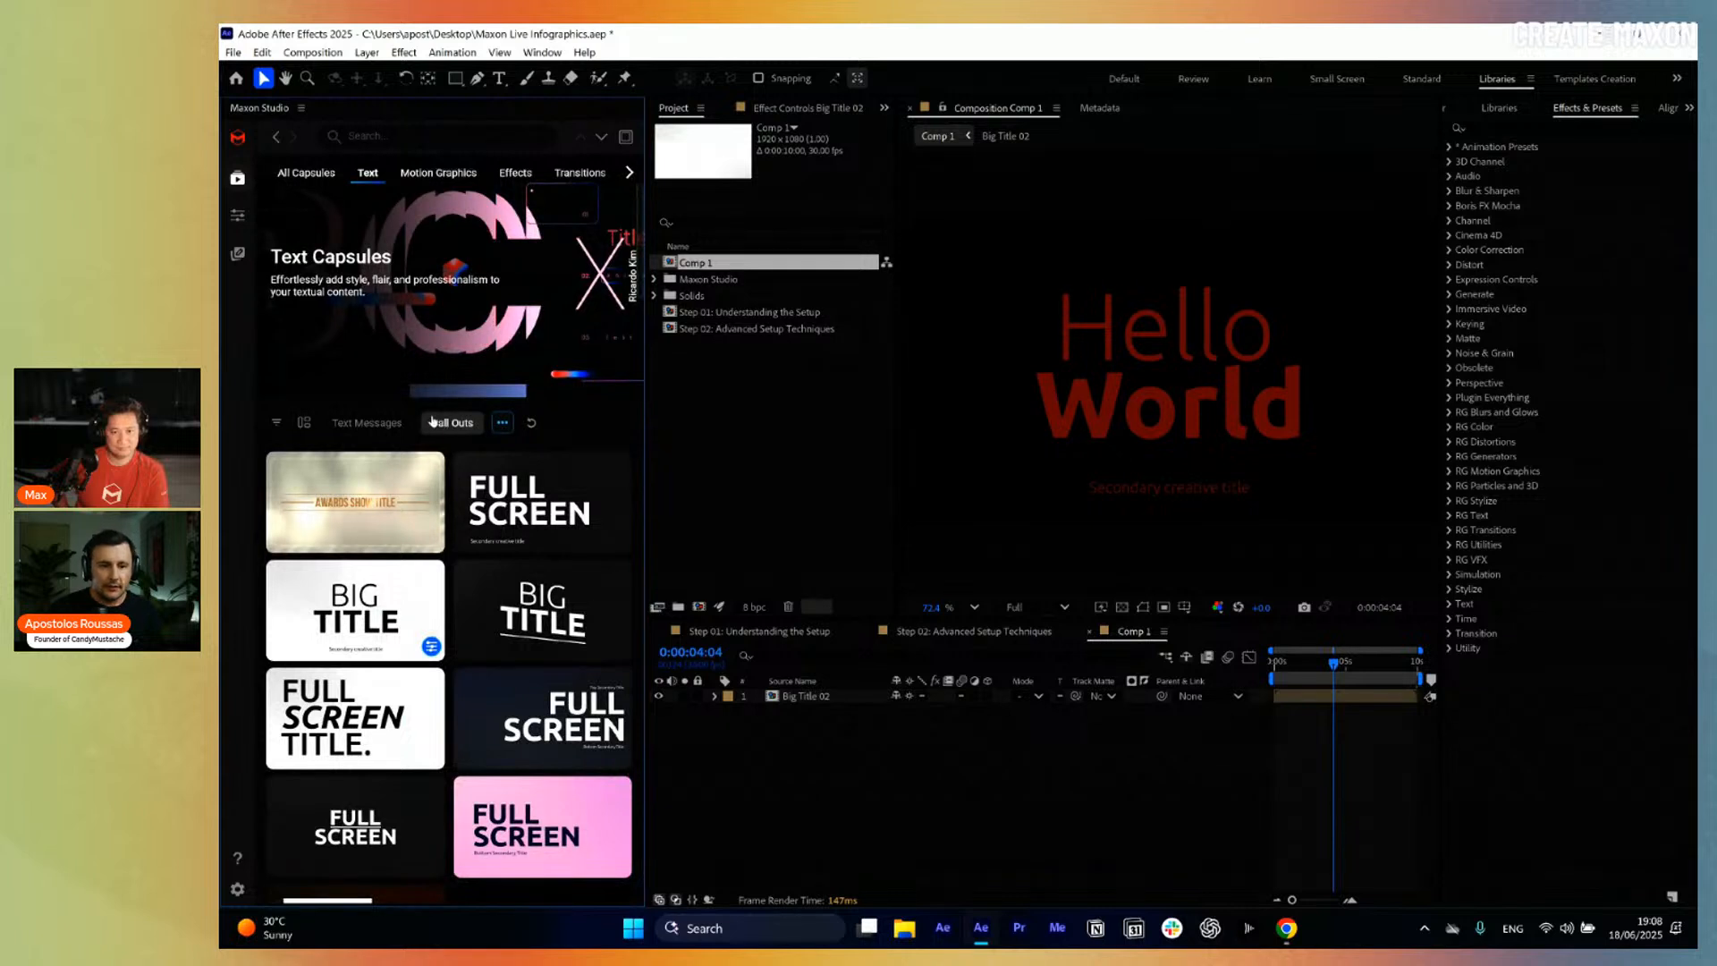
{"action": "left_click", "coordinate": [629, 173]}
{"action": "left_click", "coordinate": [629, 173]}
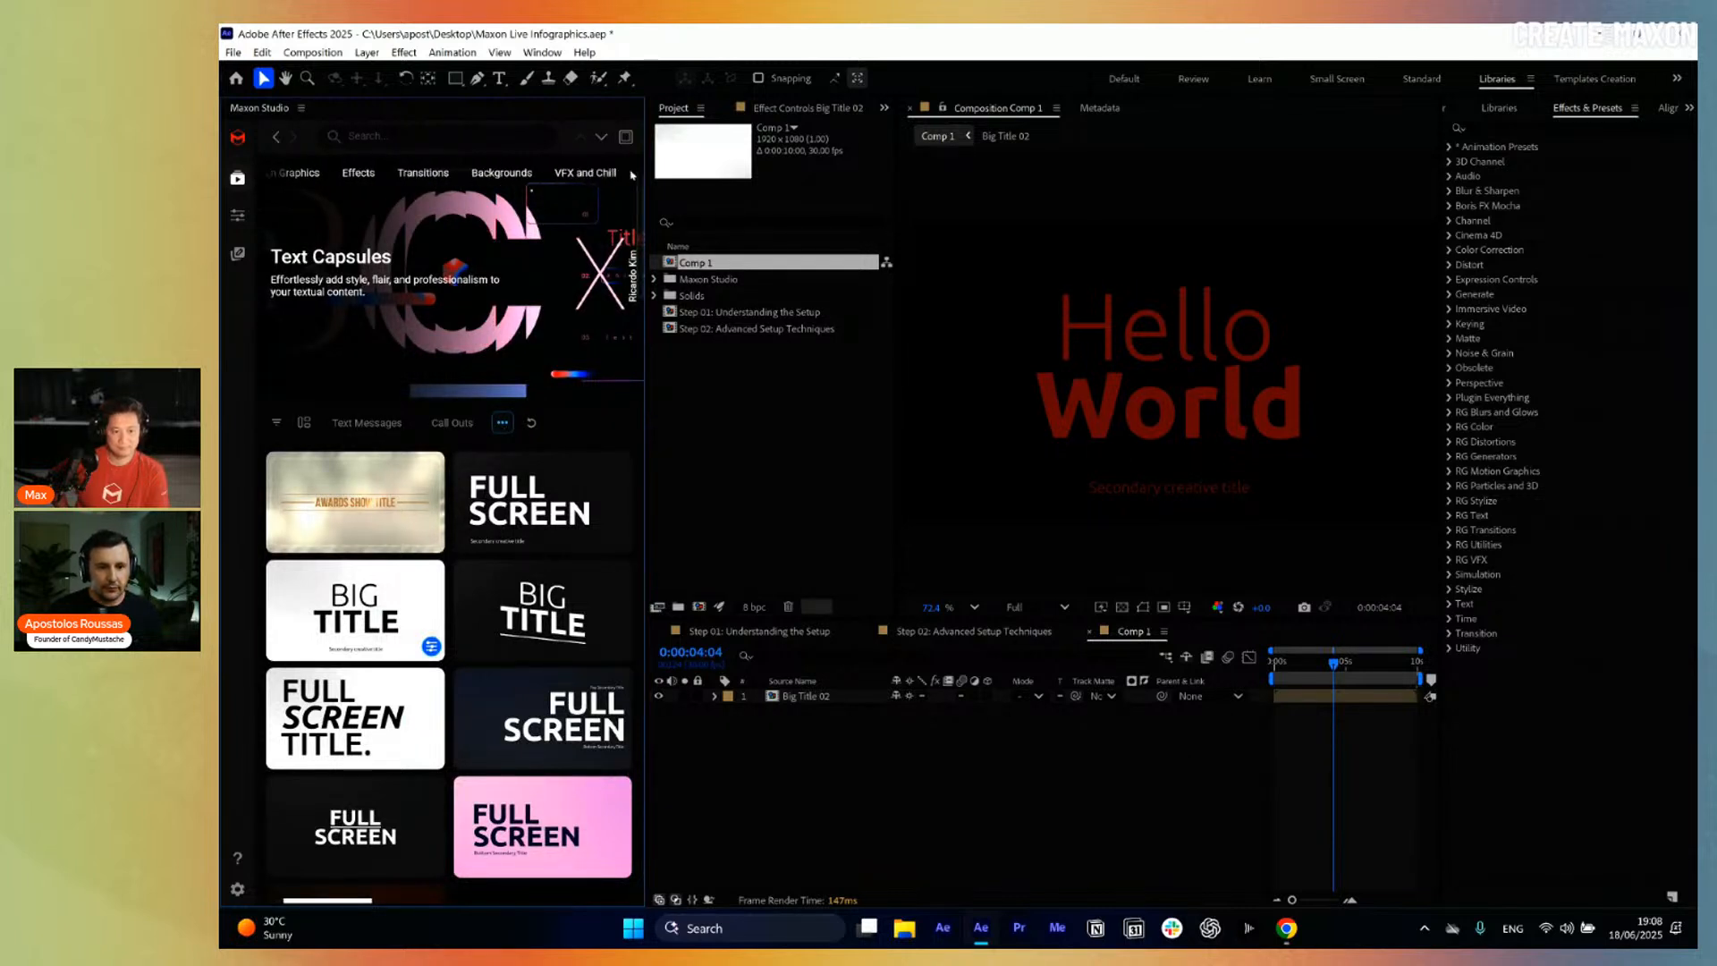
{"action": "left_click", "coordinate": [501, 172]}
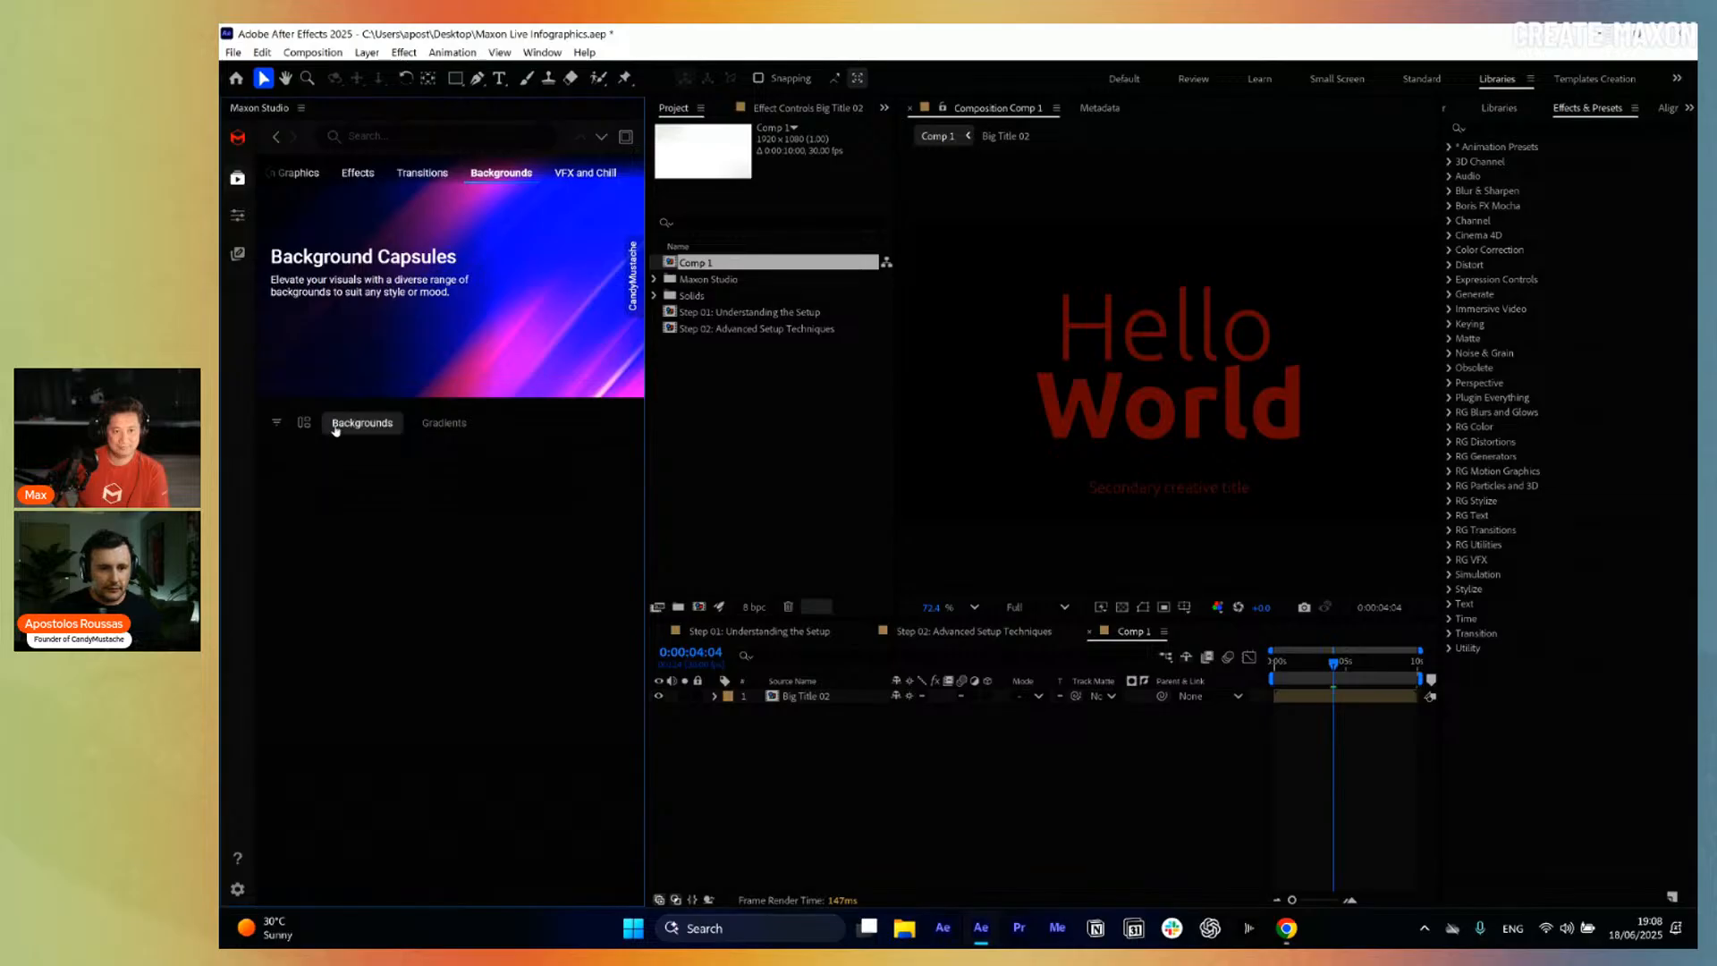
{"action": "left_click", "coordinate": [278, 426]}
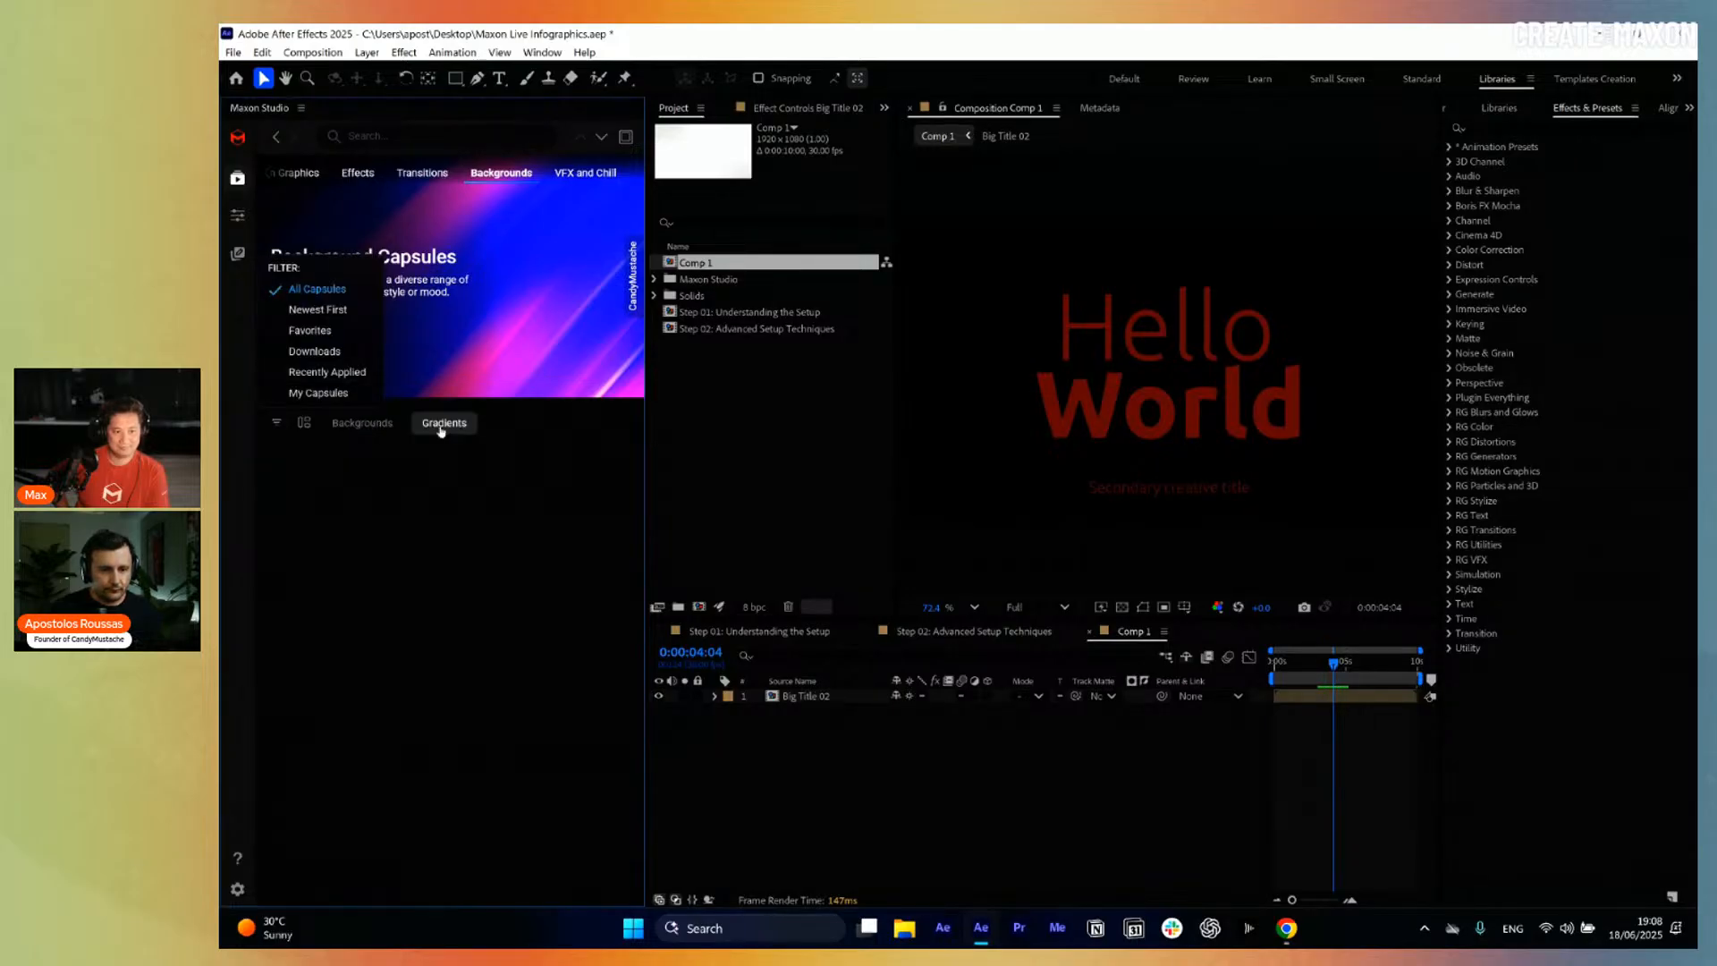
{"action": "left_click", "coordinate": [371, 424]}
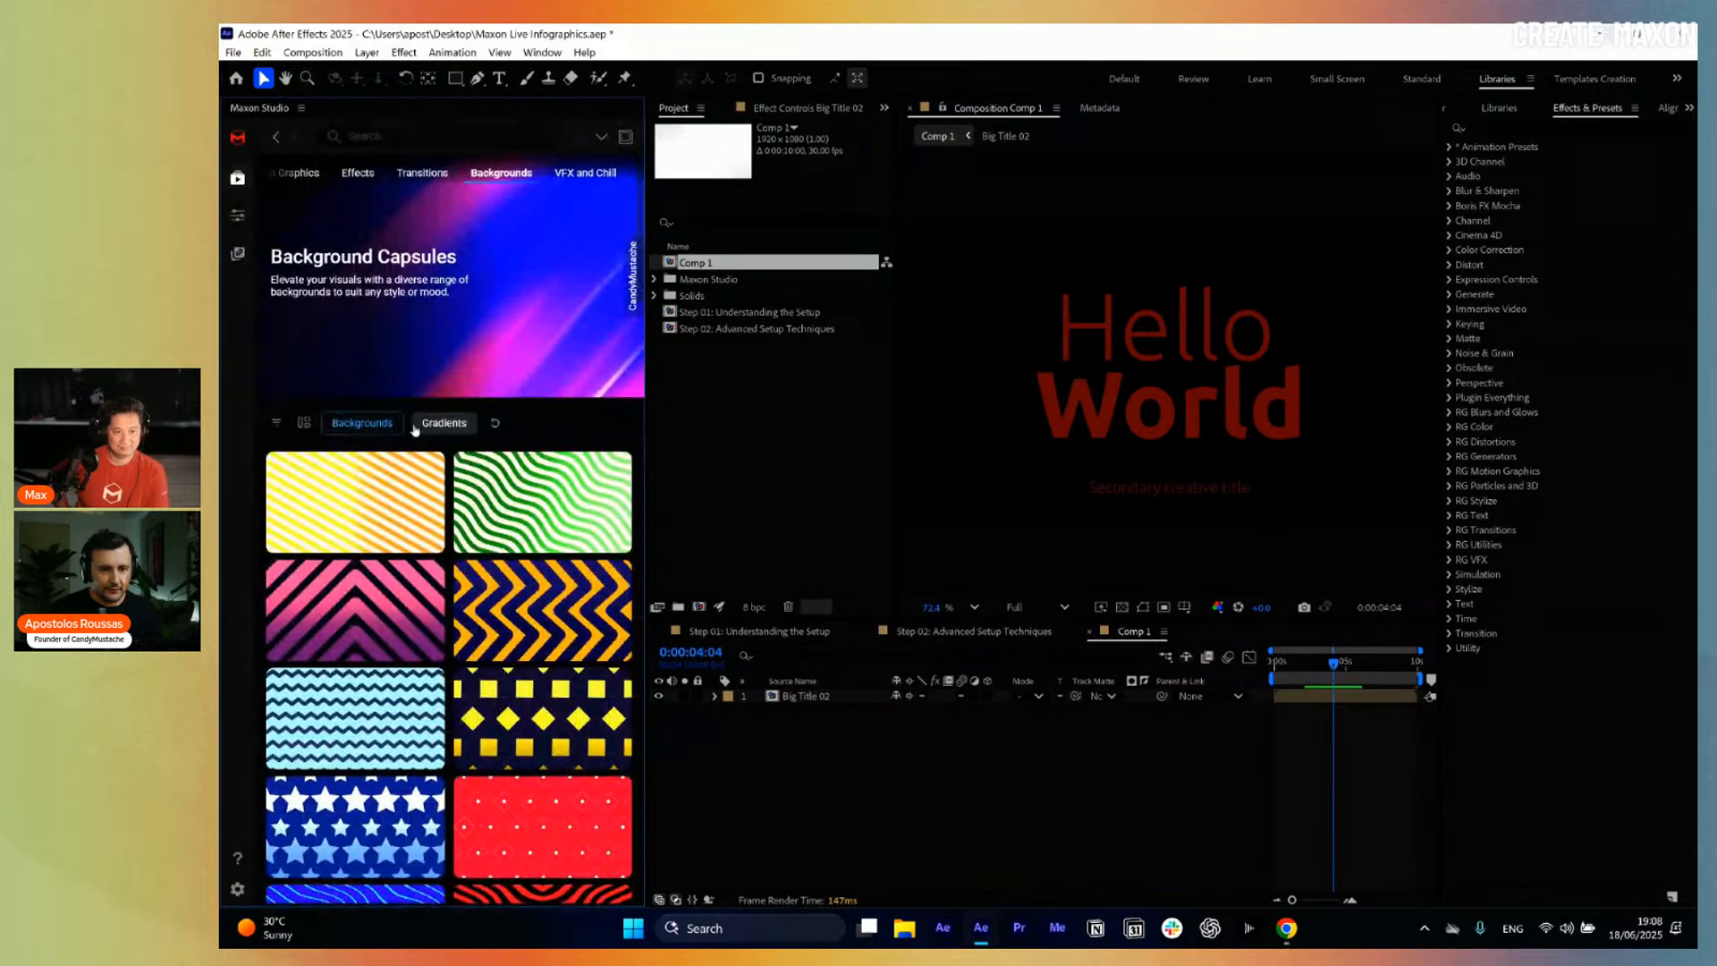
Apply the yellow diagonal-stripe Looped Background 01 capsule beneath the title layer and scrub the animation to 0:00:04:18.
{"action": "scroll", "coordinate": [390, 512], "scroll_direction": "down", "scroll_amount": 4}
{"action": "scroll", "coordinate": [391, 513], "scroll_direction": "up", "scroll_amount": 4}
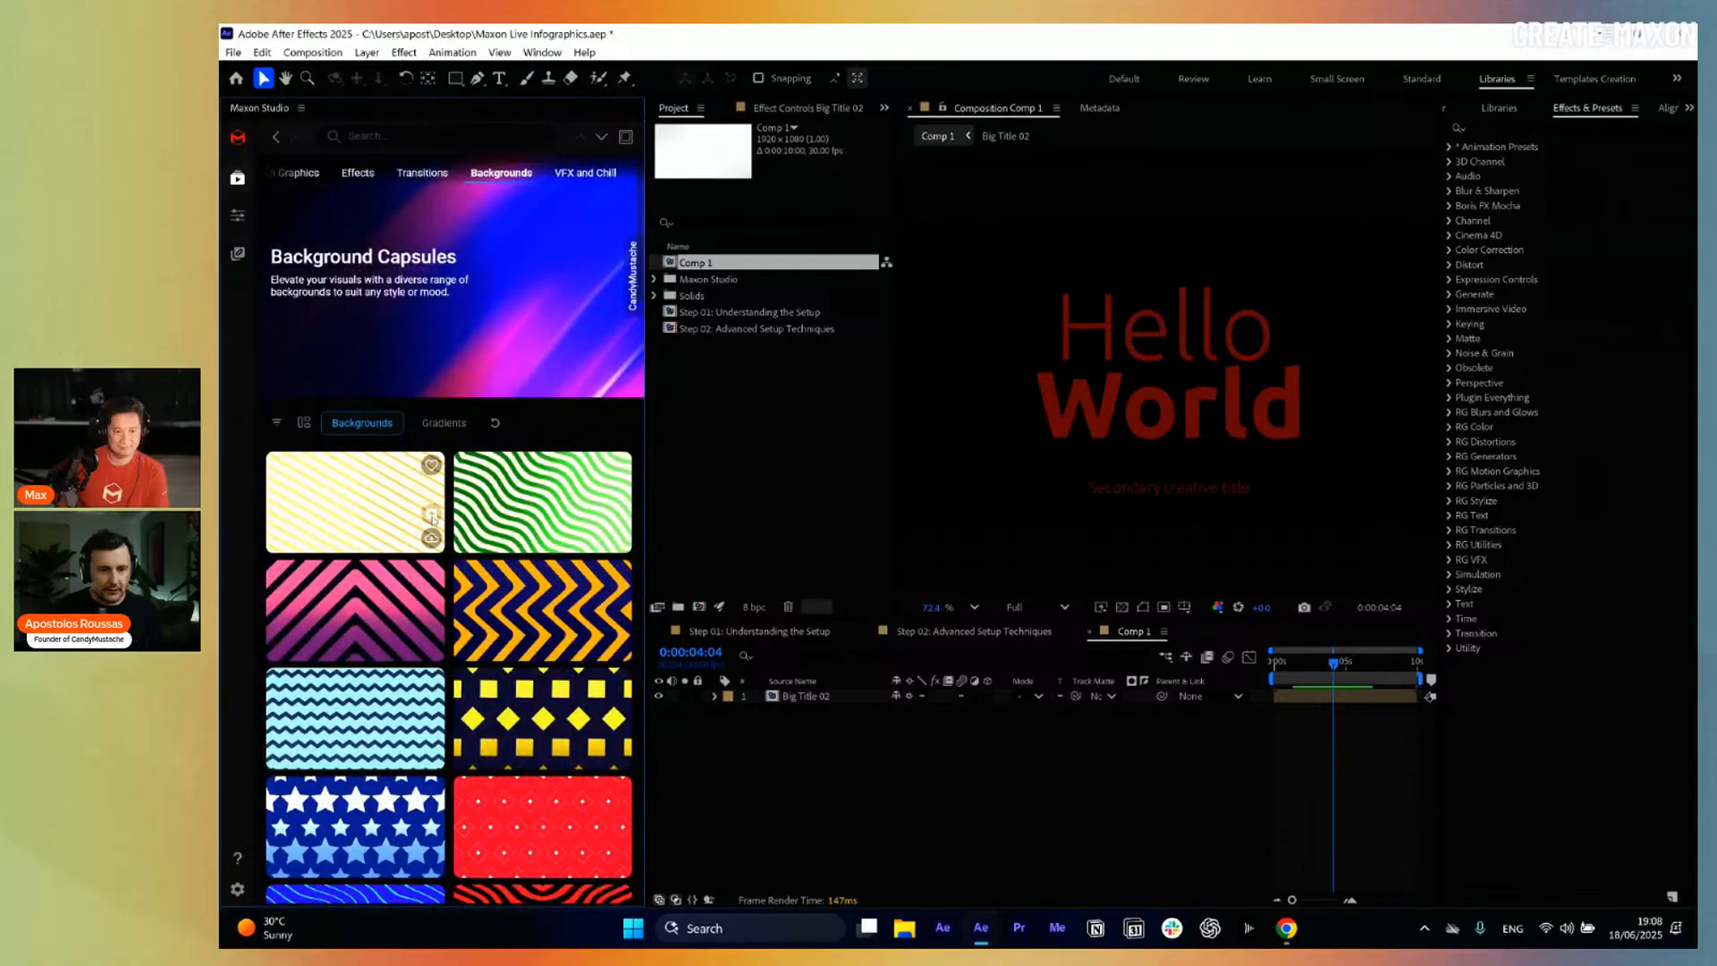
{"action": "left_click", "coordinate": [432, 519]}
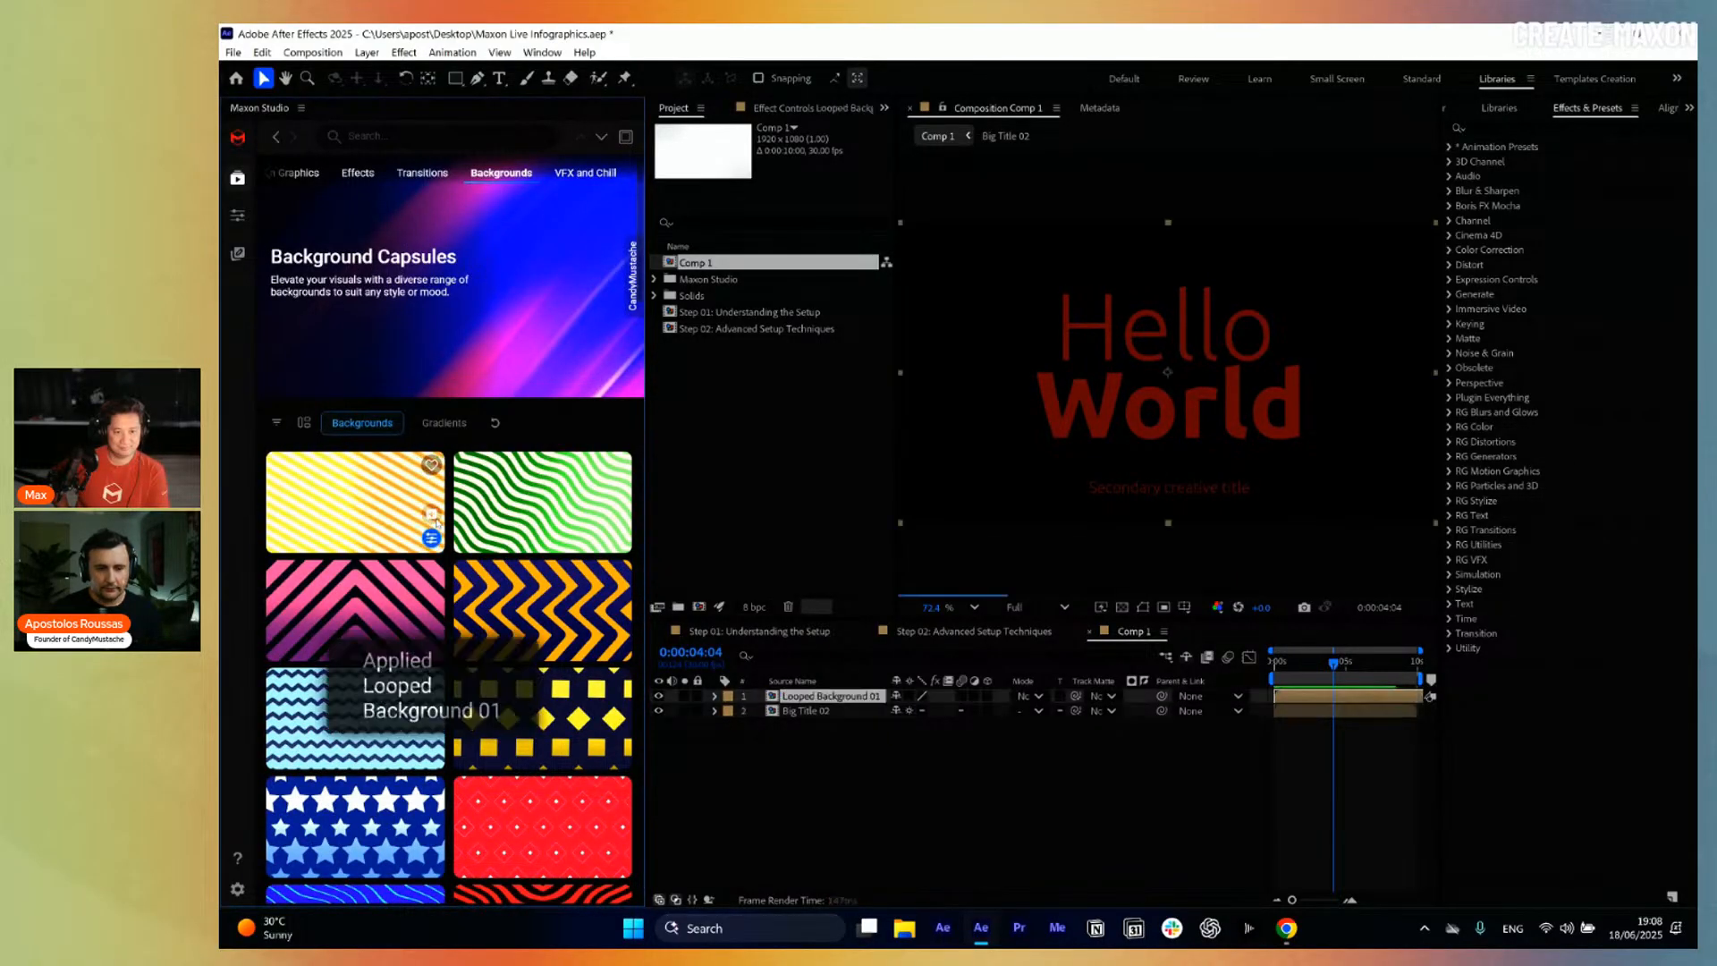
{"action": "left_click", "coordinate": [820, 766]}
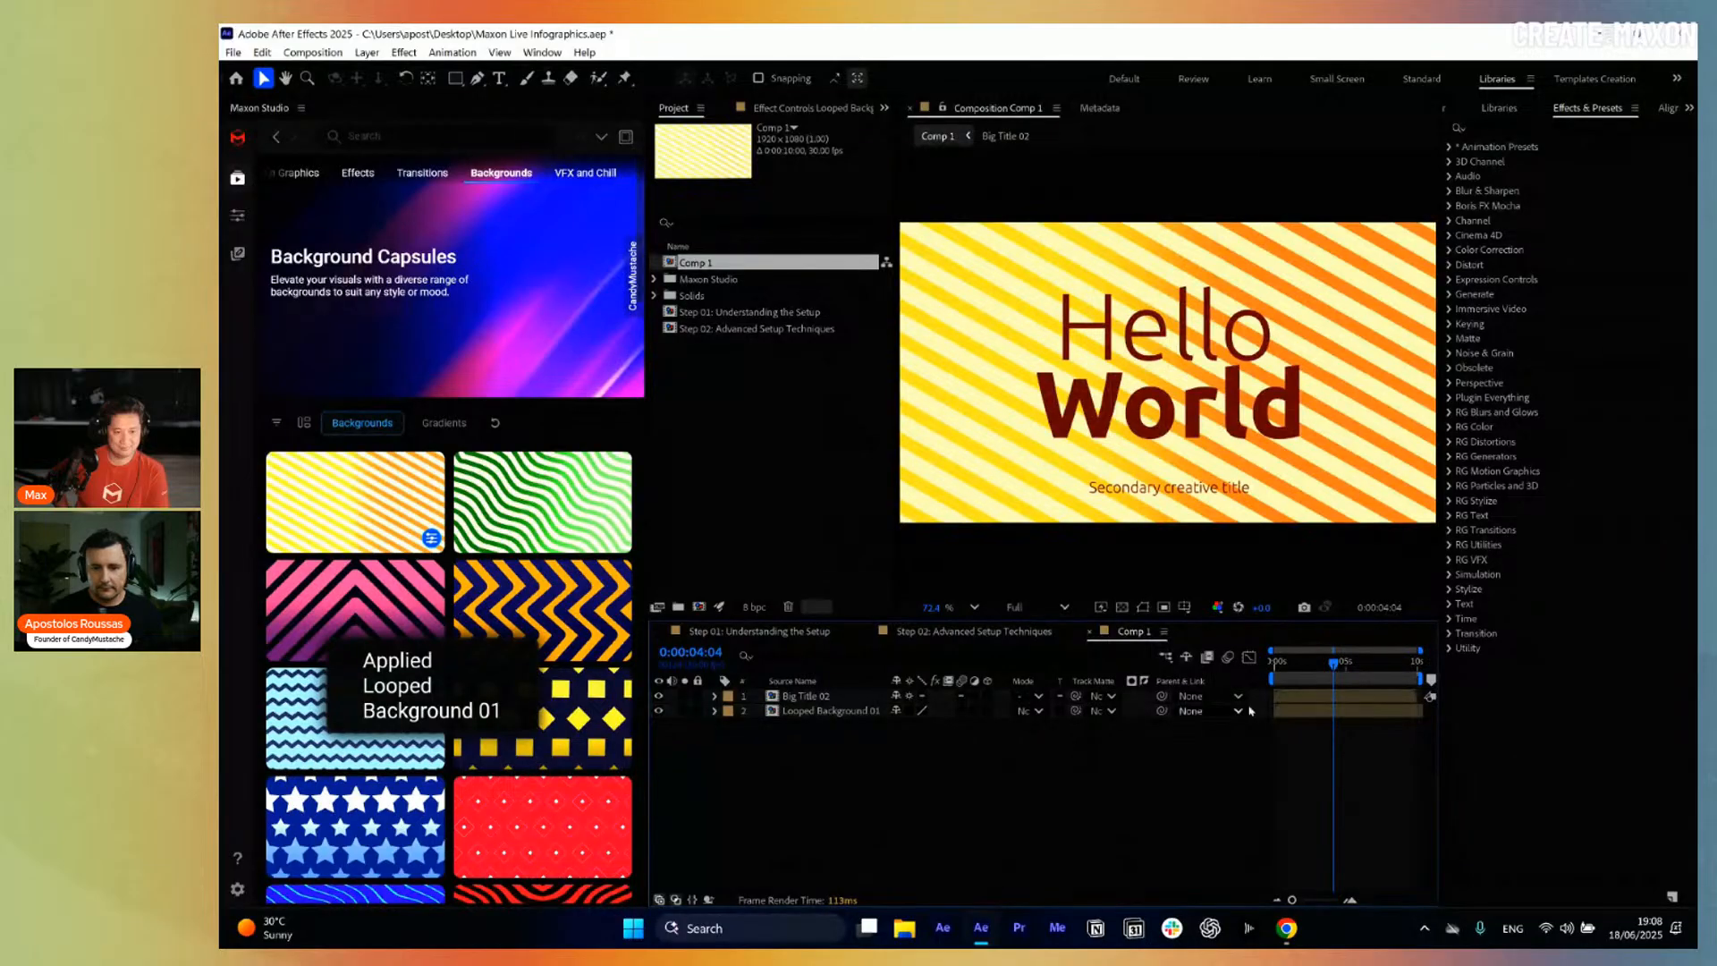
{"action": "left_click_drag", "start_coordinate": [1311, 666], "coordinate": [1341, 695]}
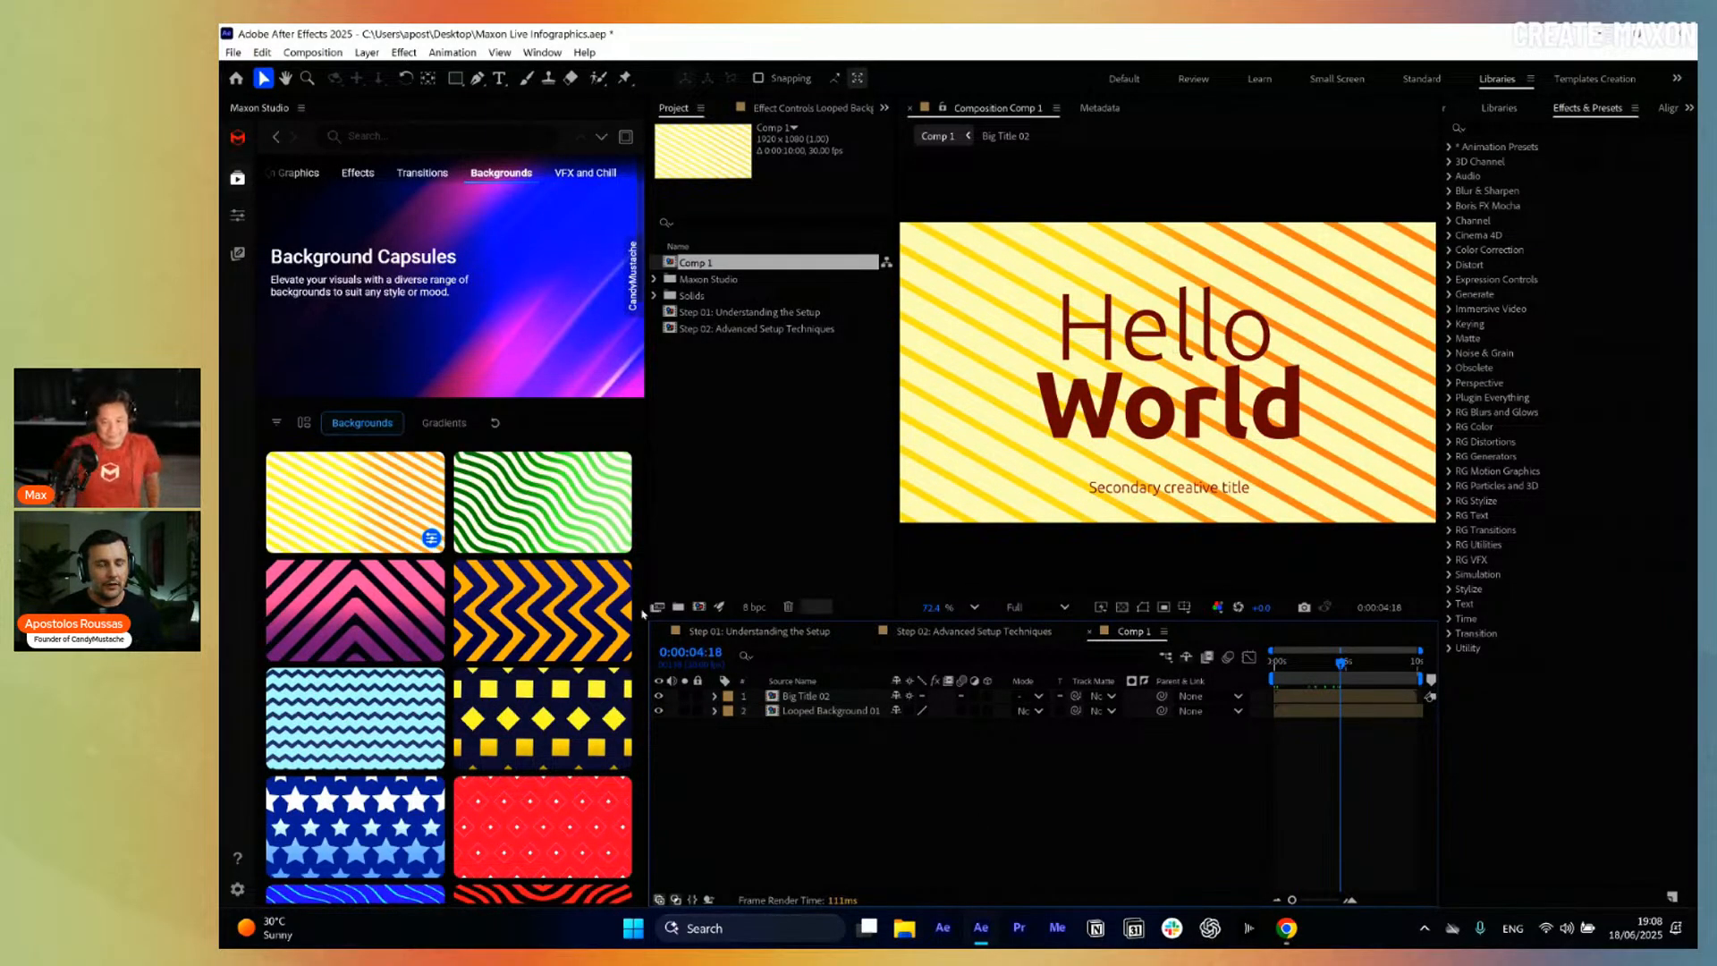
Open the Looped Background 01 capsule's parameters and set its first color to dark brown #917819.
{"action": "left_click", "coordinate": [241, 216]}
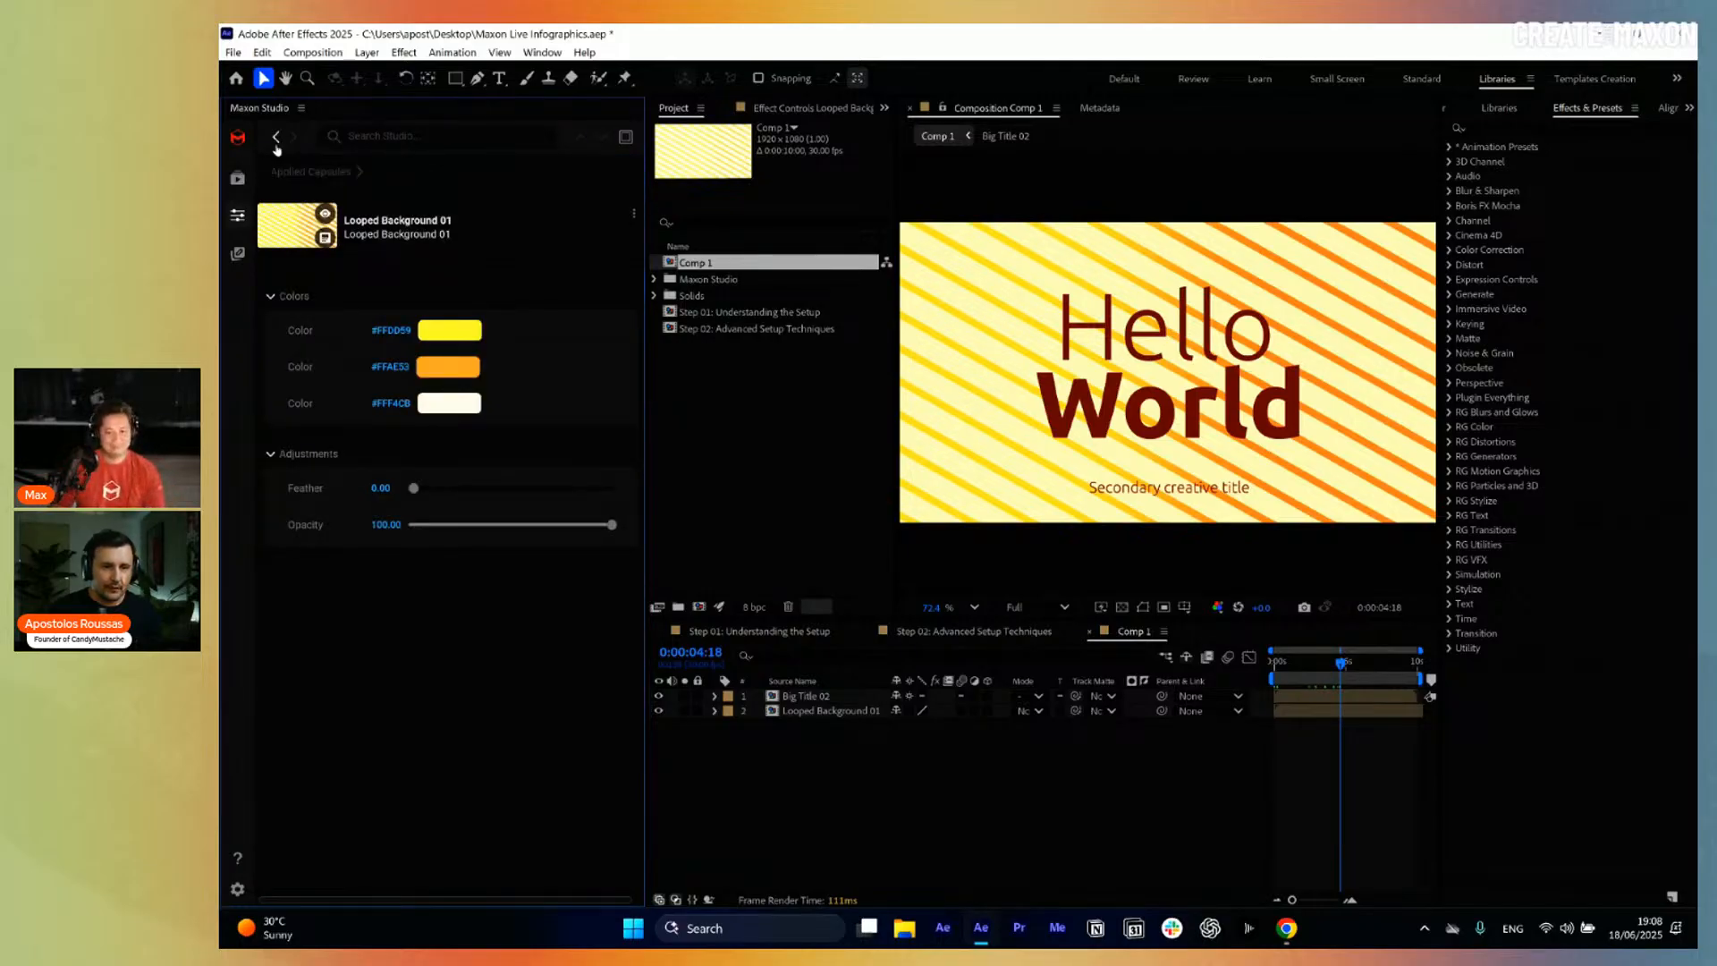
{"action": "left_click", "coordinate": [311, 172]}
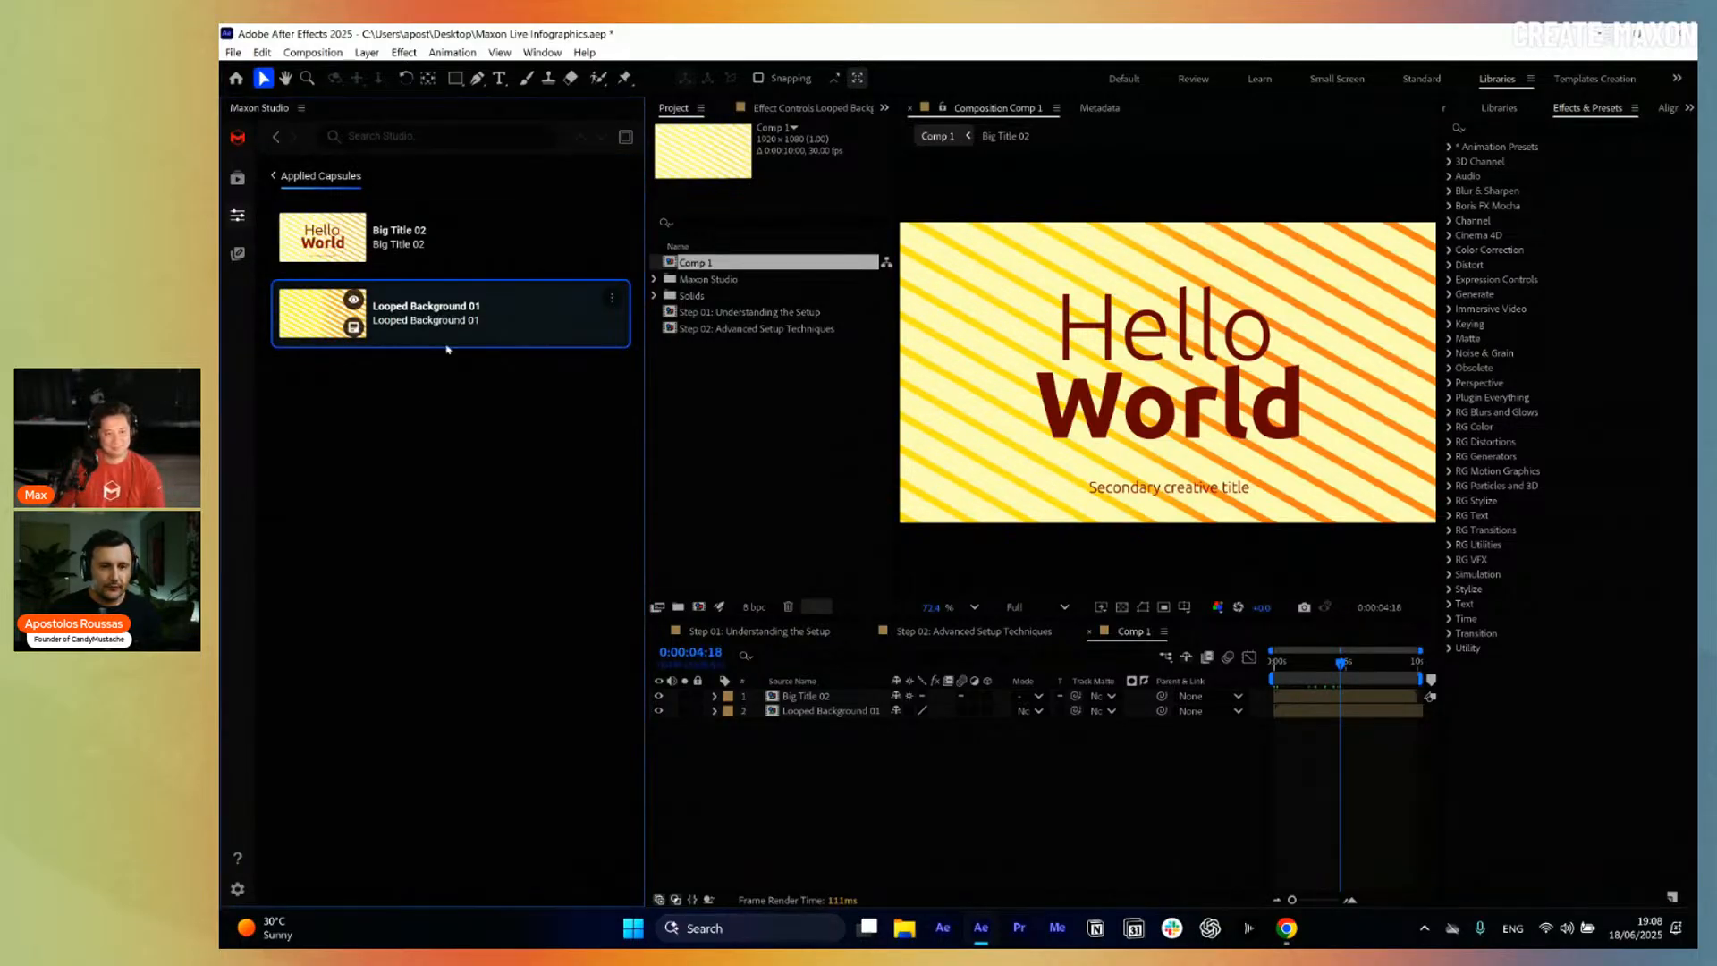
{"action": "left_click", "coordinate": [458, 317]}
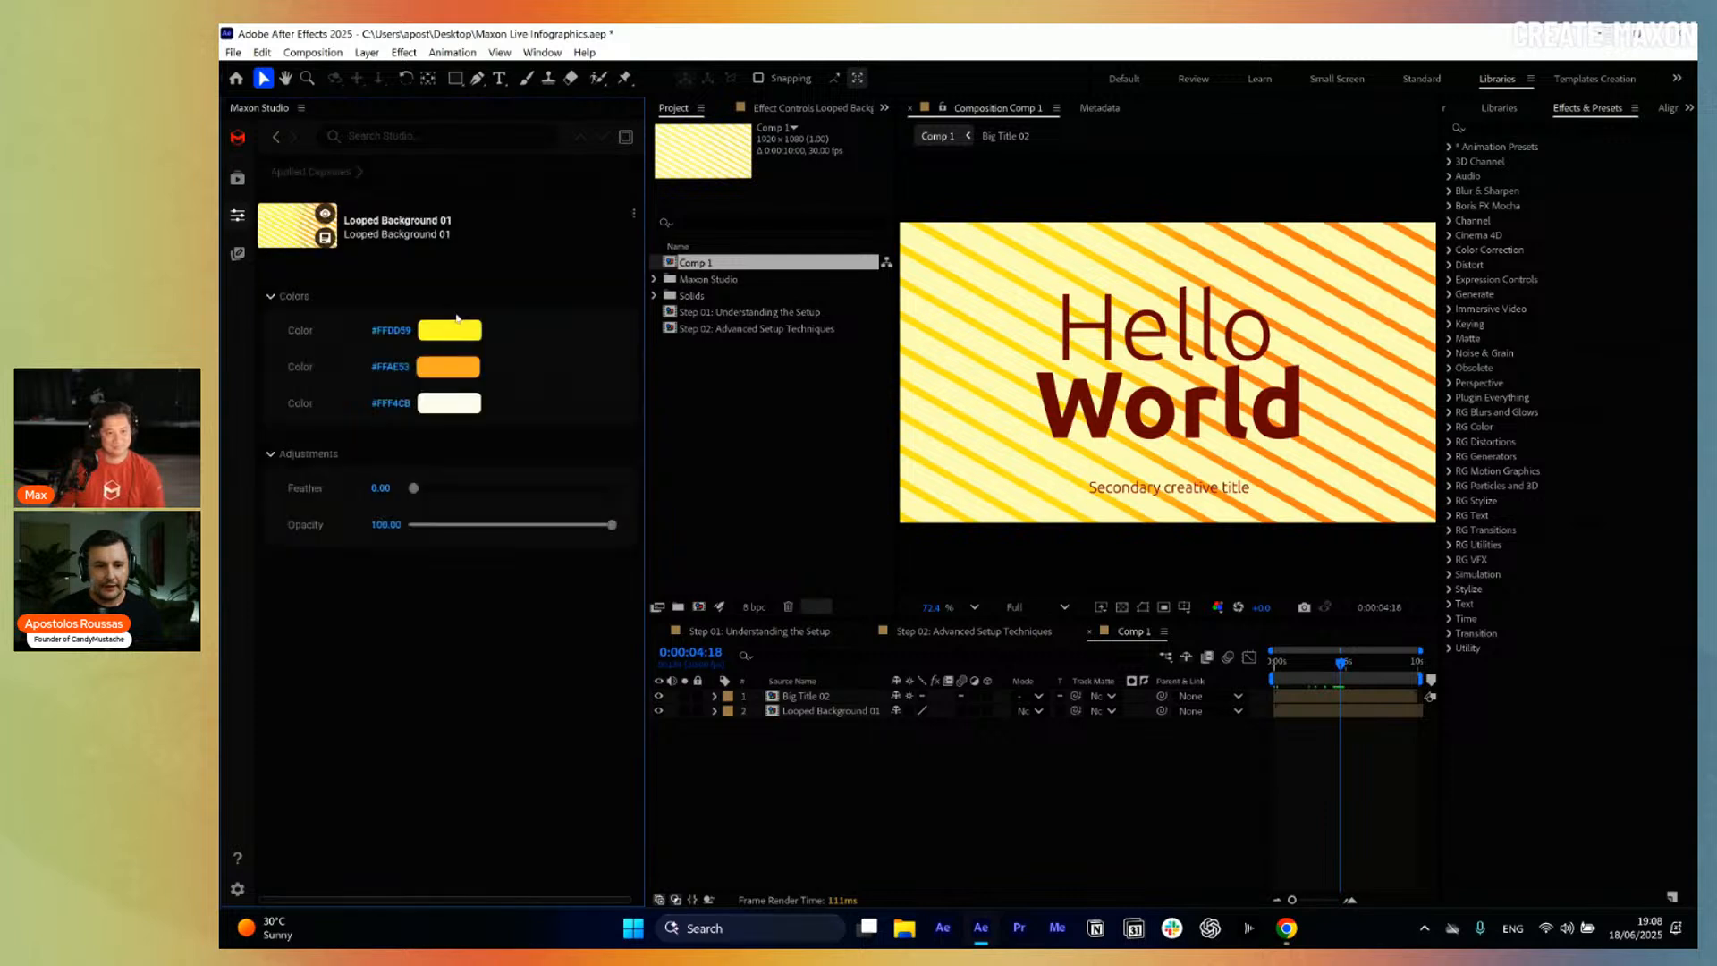
{"action": "left_click", "coordinate": [449, 330]}
{"action": "left_click", "coordinate": [942, 460]}
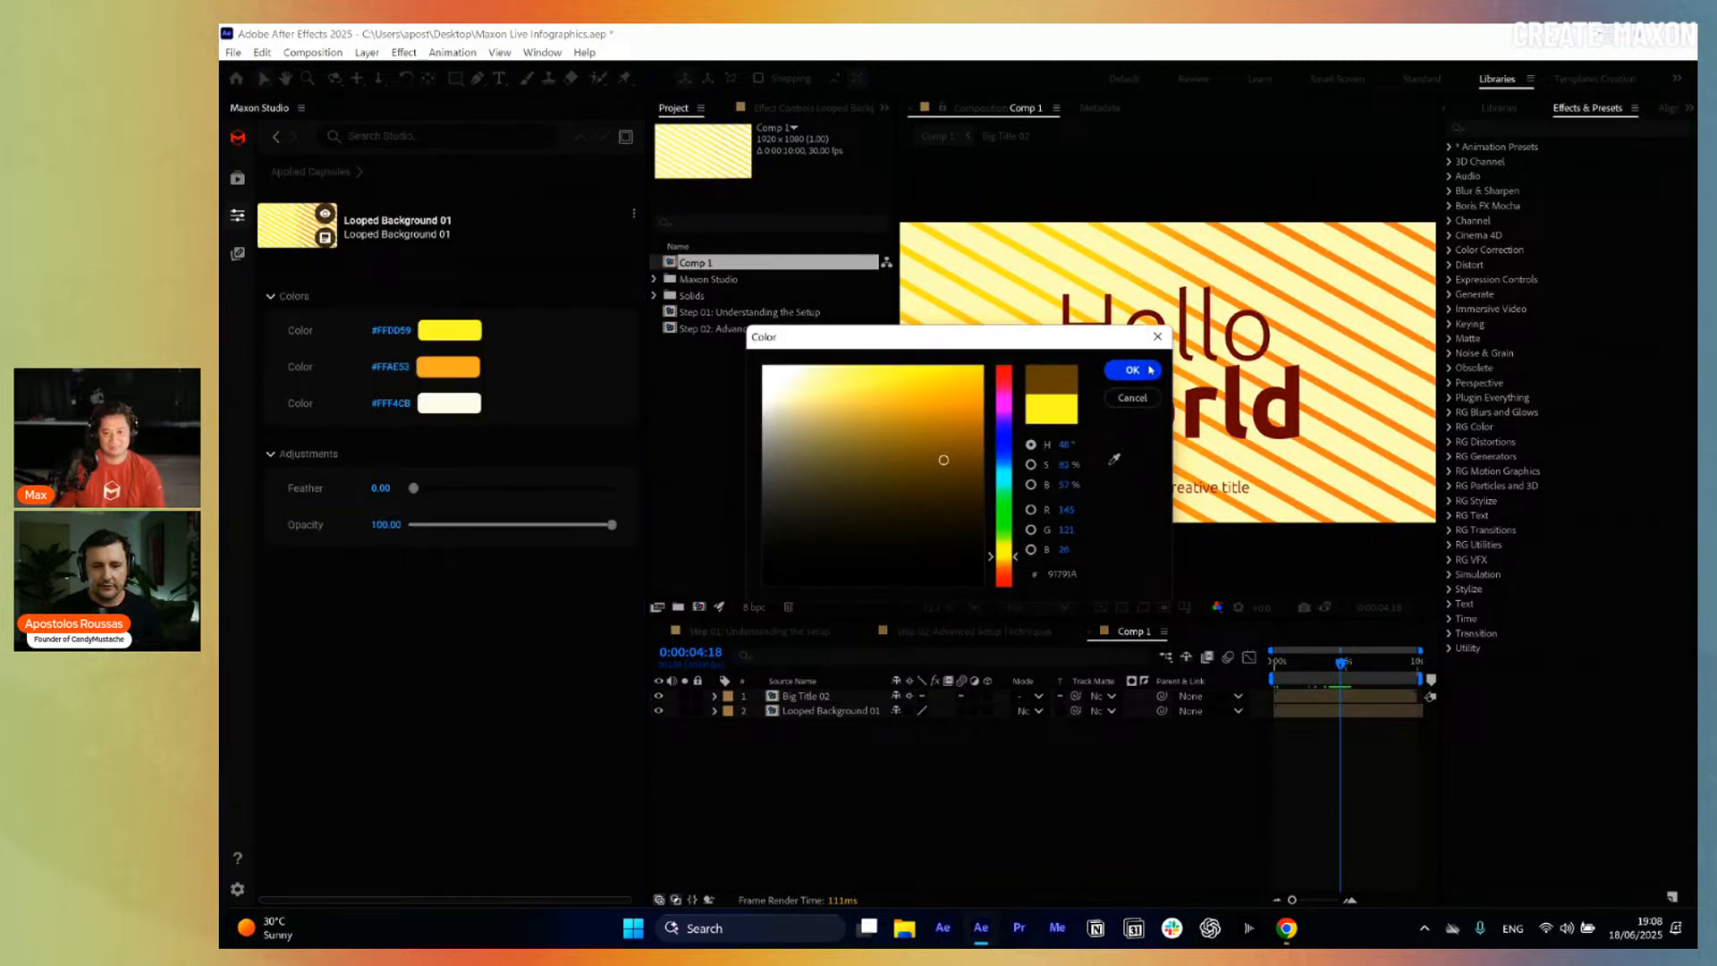
{"action": "left_click", "coordinate": [1128, 372]}
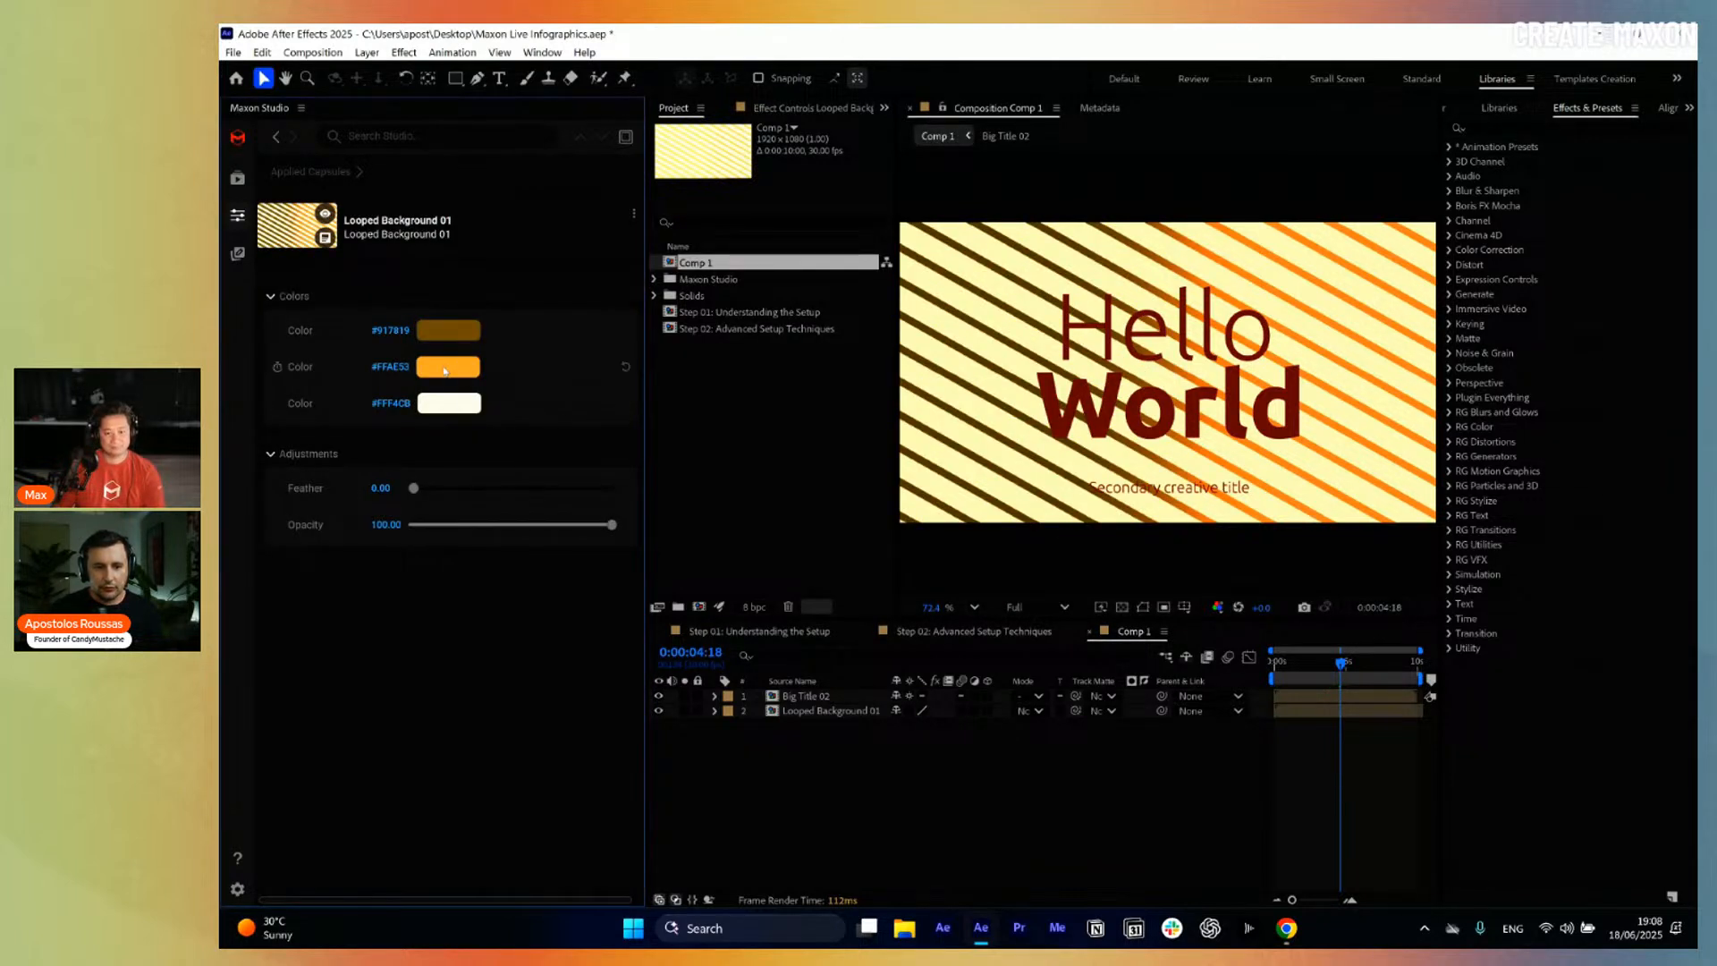
Set the second color of the Looped Background 01 capsule to off-white #EDEDED.
{"action": "left_click", "coordinate": [445, 369]}
{"action": "left_click_drag", "start_coordinate": [814, 456], "coordinate": [765, 380]}
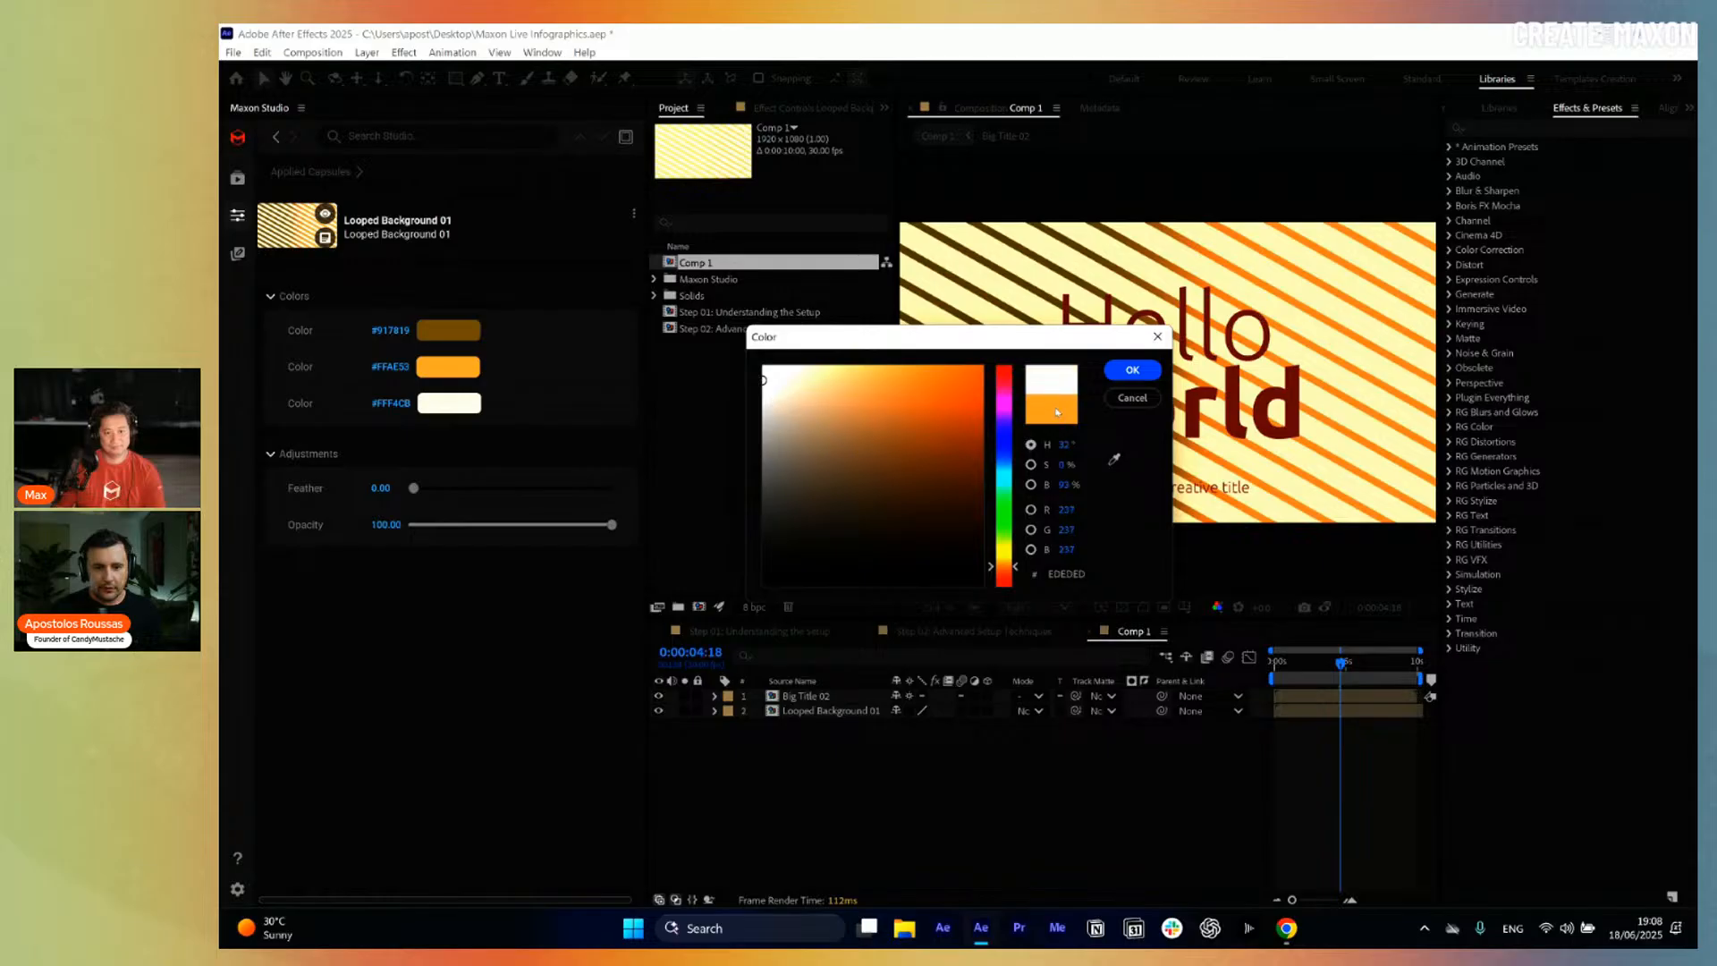
{"action": "left_click", "coordinate": [1132, 369]}
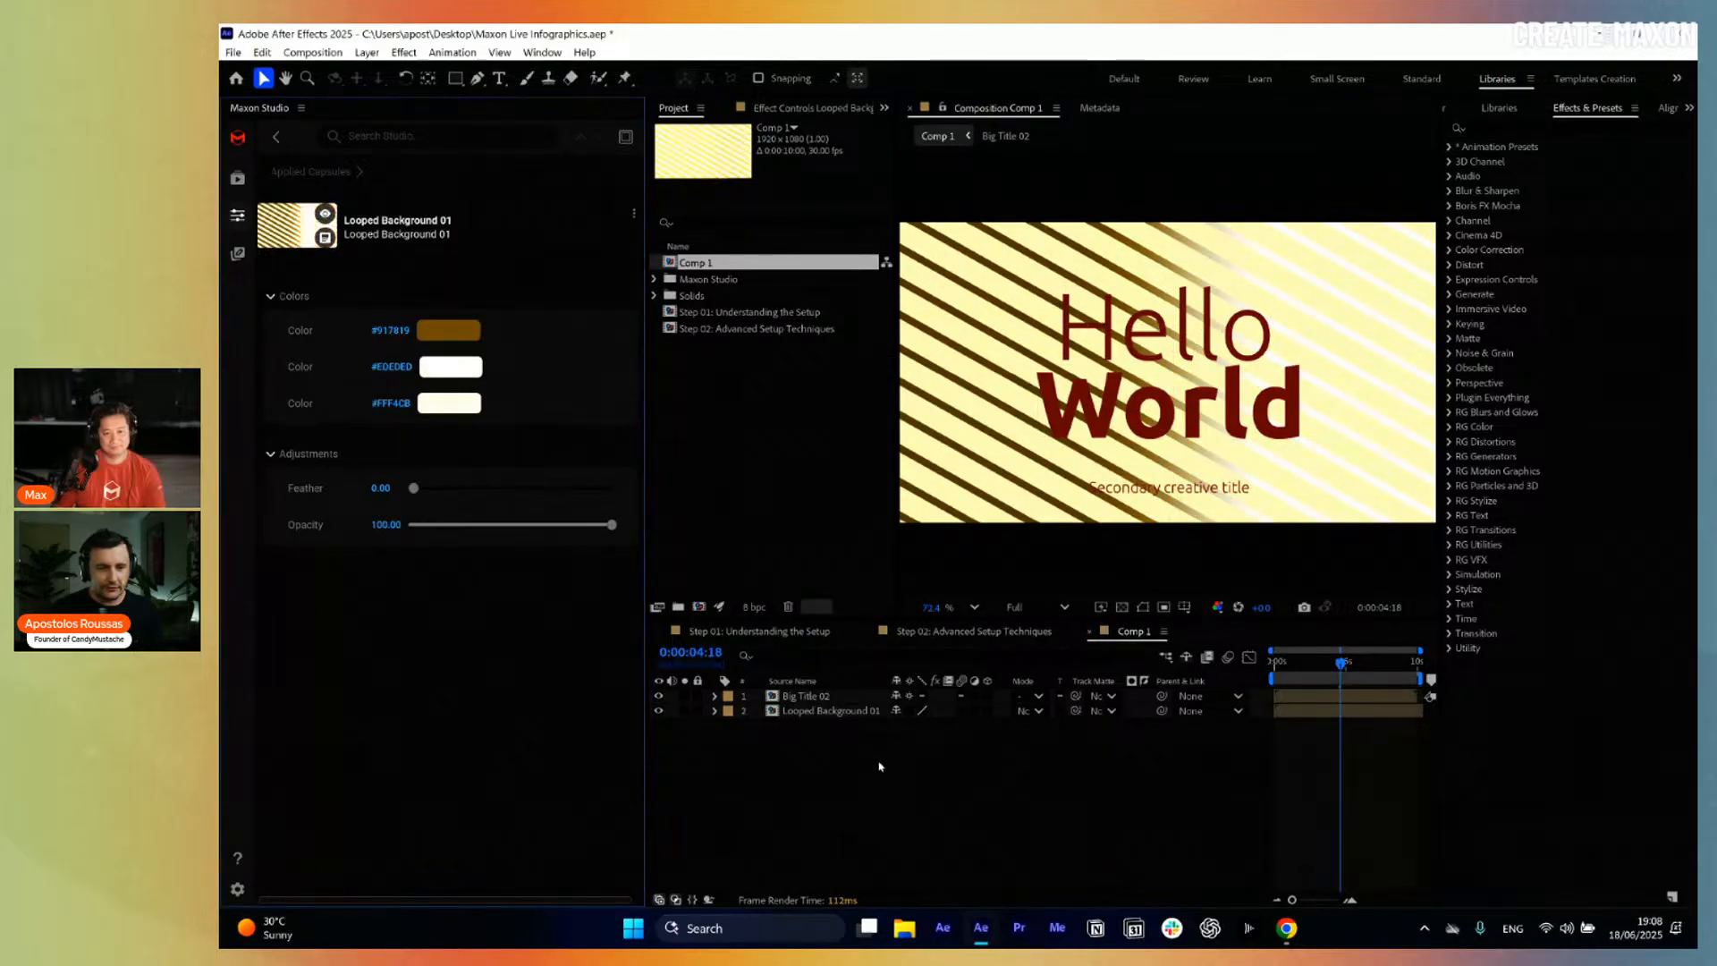
Reopen the Big Title 02 capsule's parameters, try white #FFFFFF as its text color, and settle on dark gray #424242.
{"action": "left_click", "coordinate": [315, 172]}
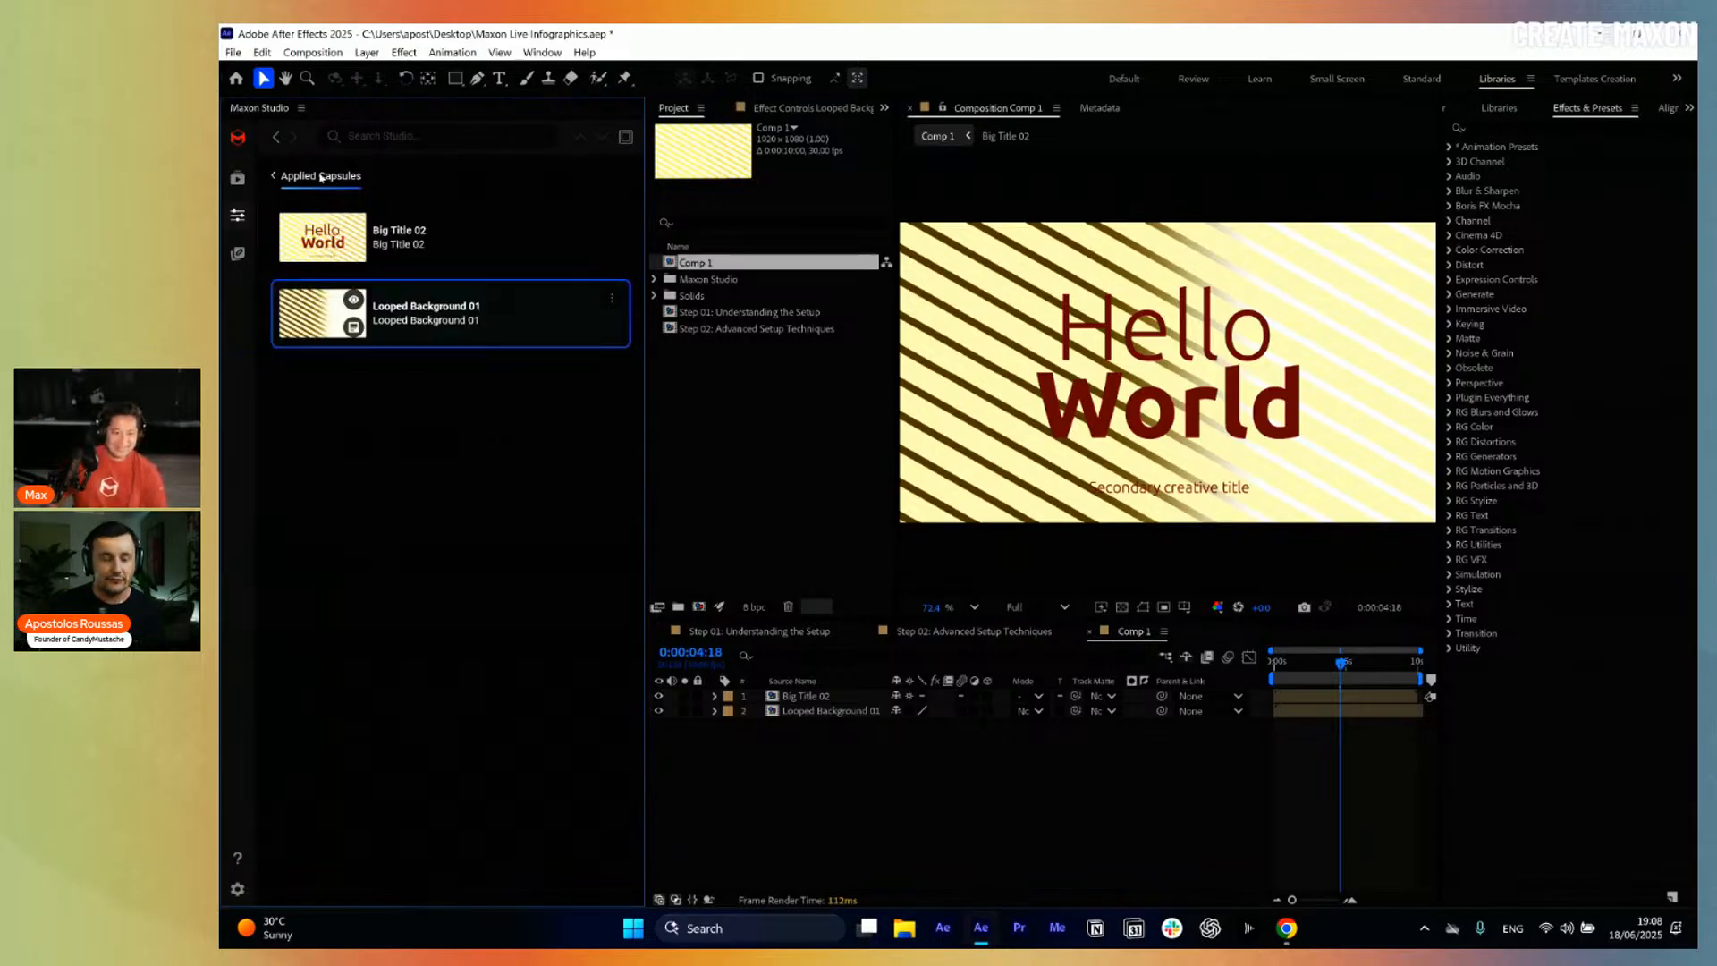
{"action": "left_click", "coordinate": [405, 223]}
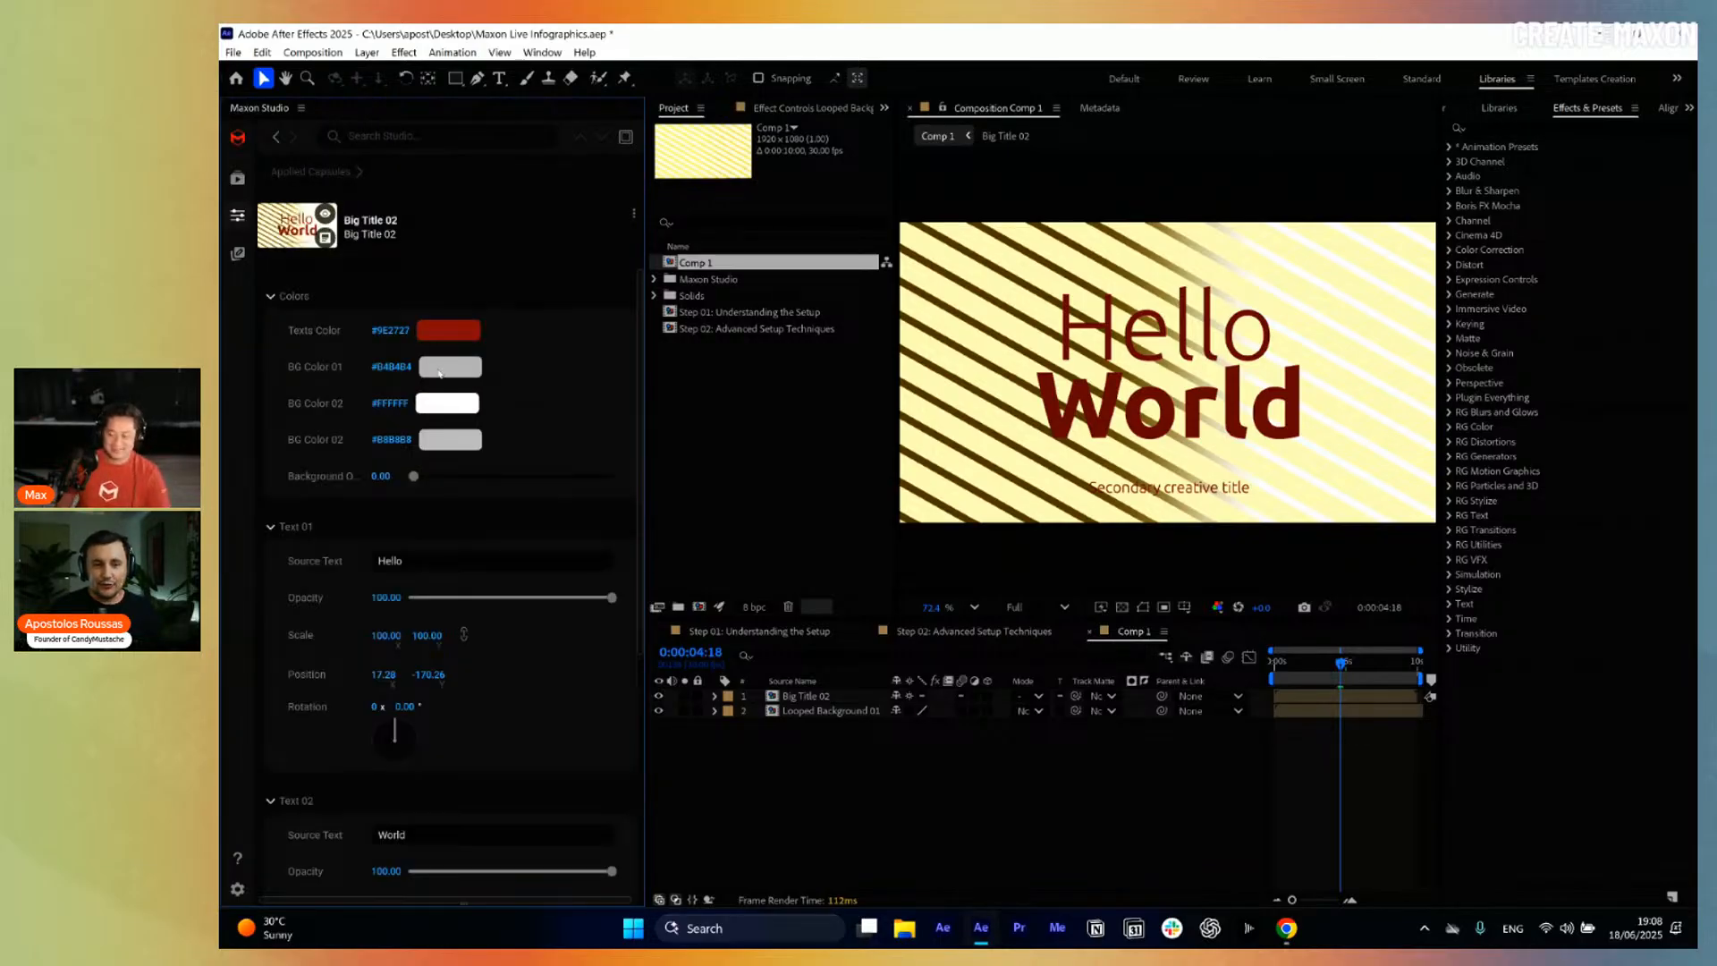
{"action": "left_click", "coordinate": [448, 330]}
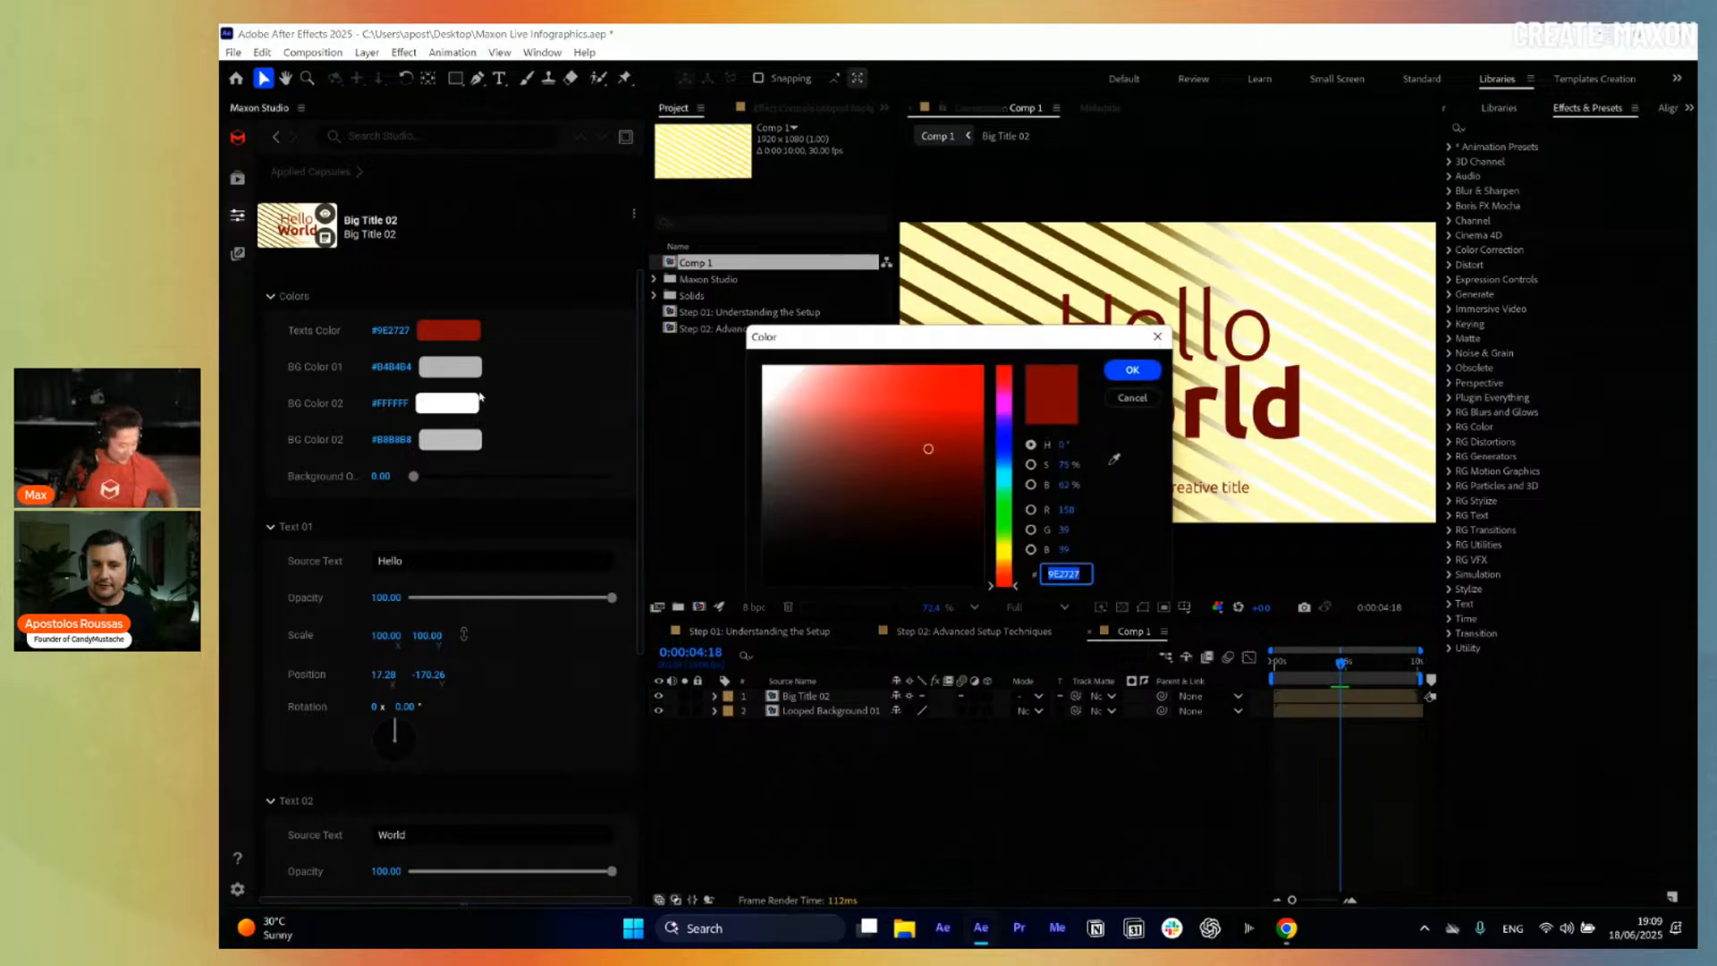
{"action": "left_click_drag", "start_coordinate": [801, 488], "coordinate": [761, 366]}
{"action": "left_click", "coordinate": [1132, 372]}
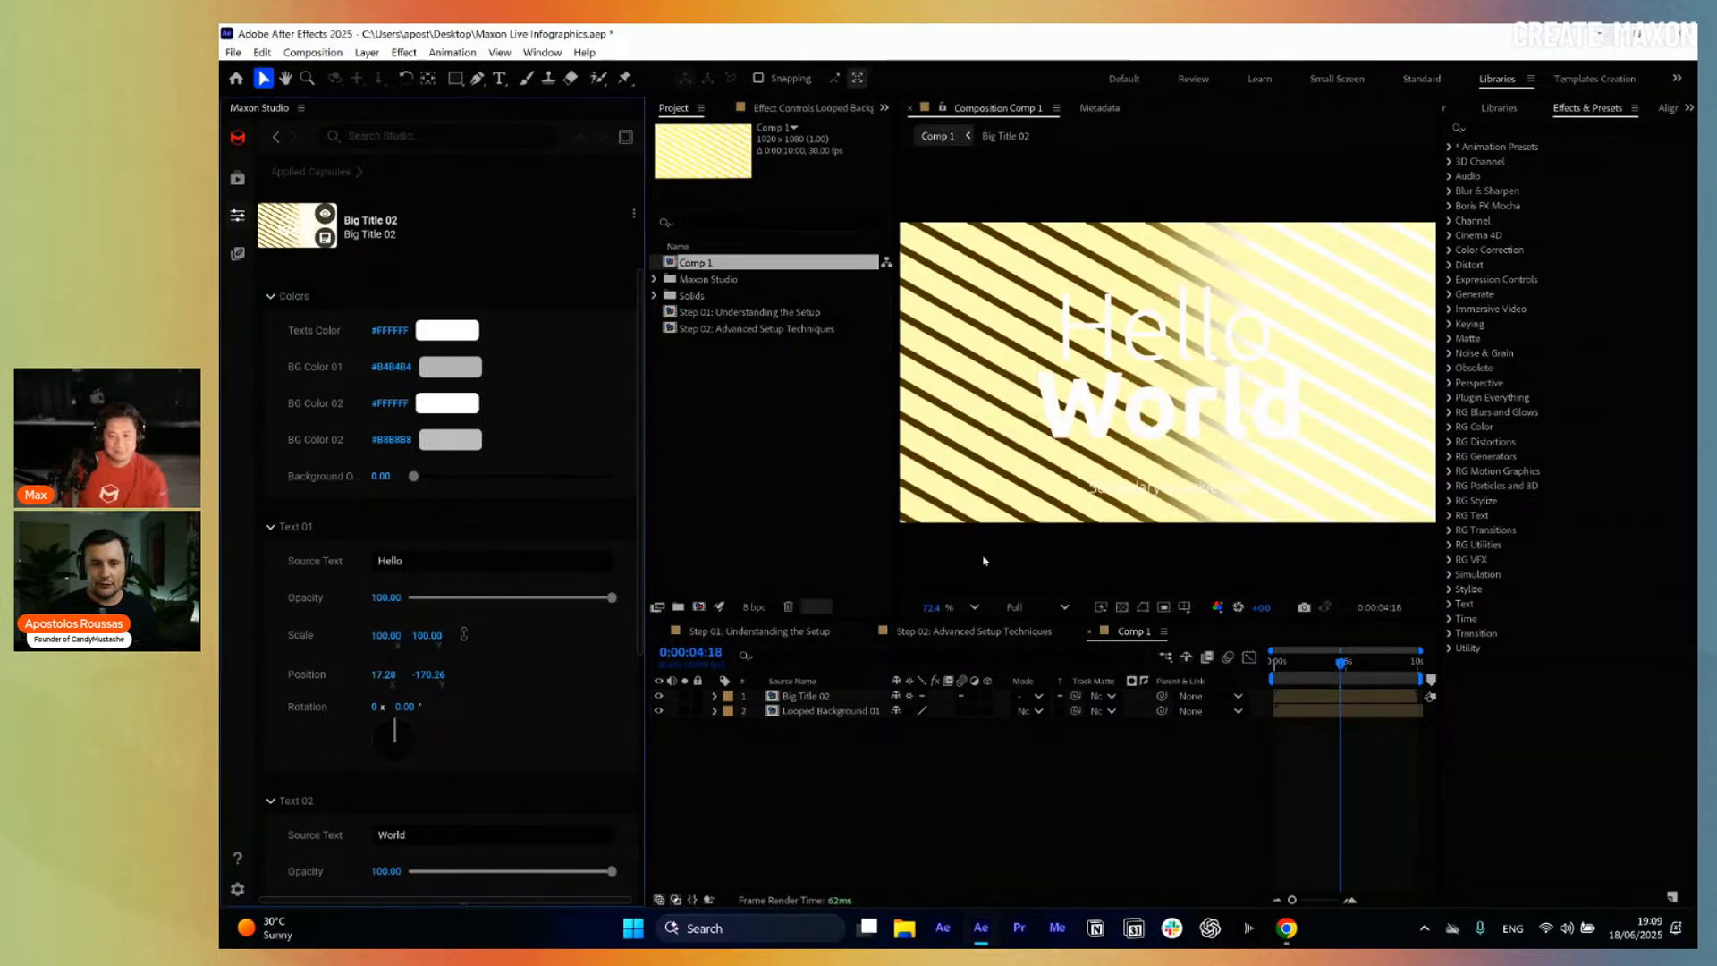
{"action": "left_click", "coordinate": [454, 331]}
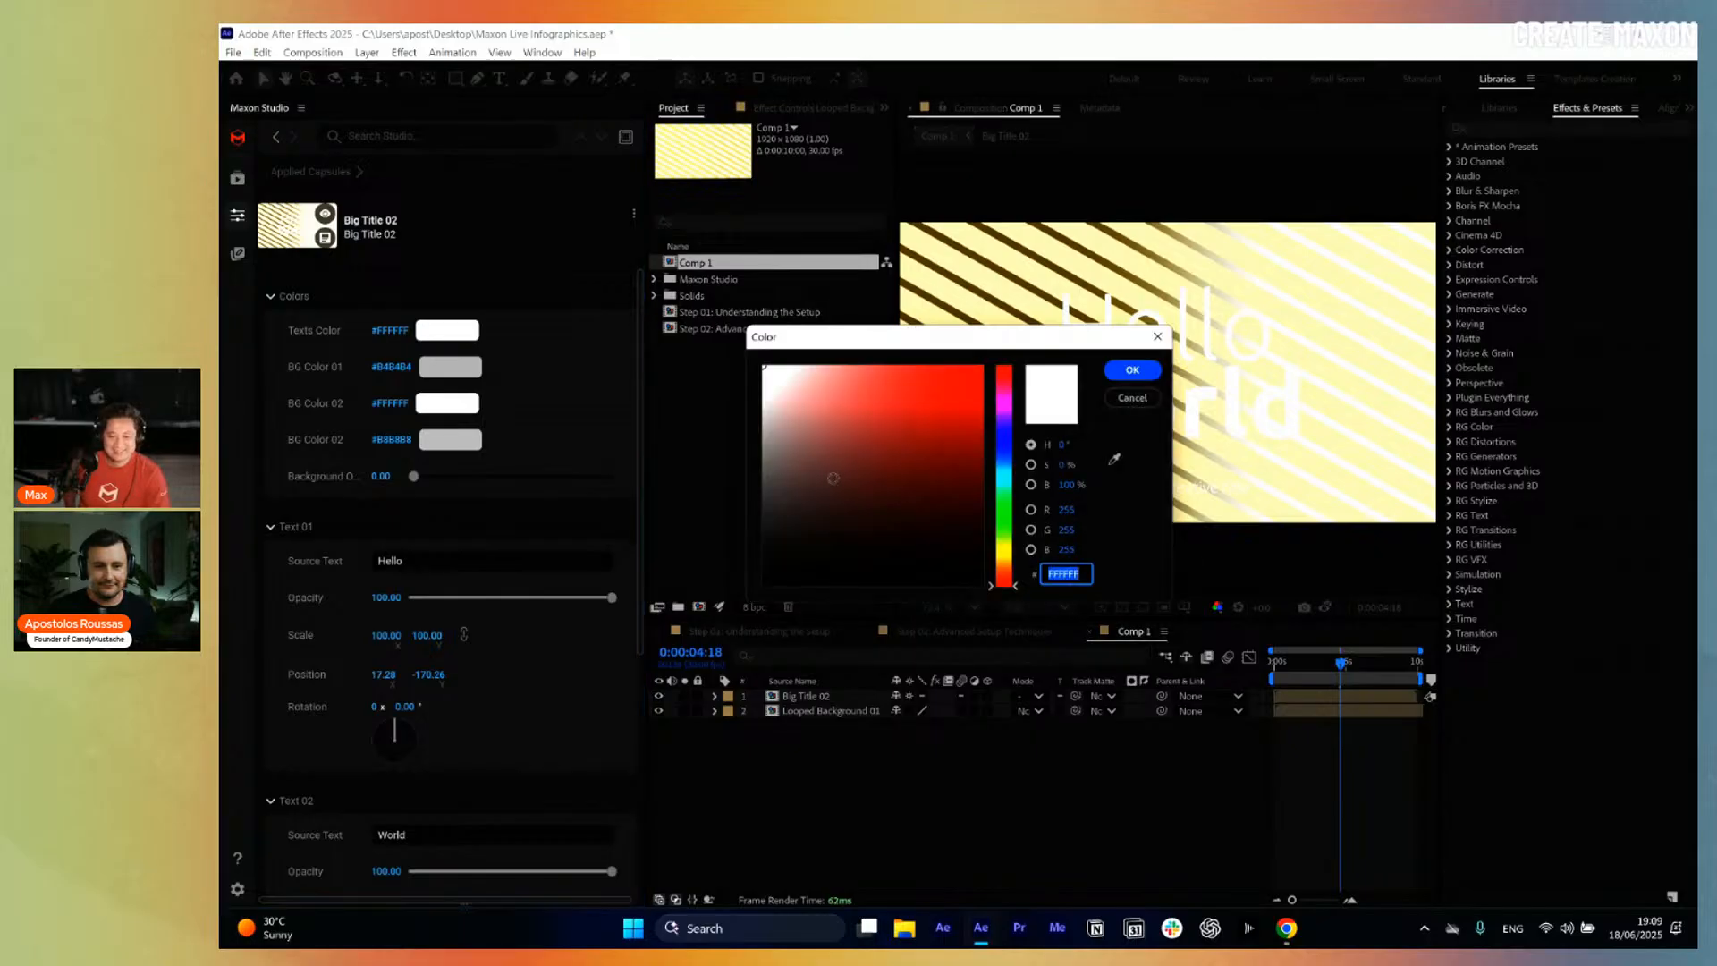
{"action": "left_click_drag", "start_coordinate": [772, 496], "coordinate": [724, 527]}
{"action": "left_click", "coordinate": [1131, 370]}
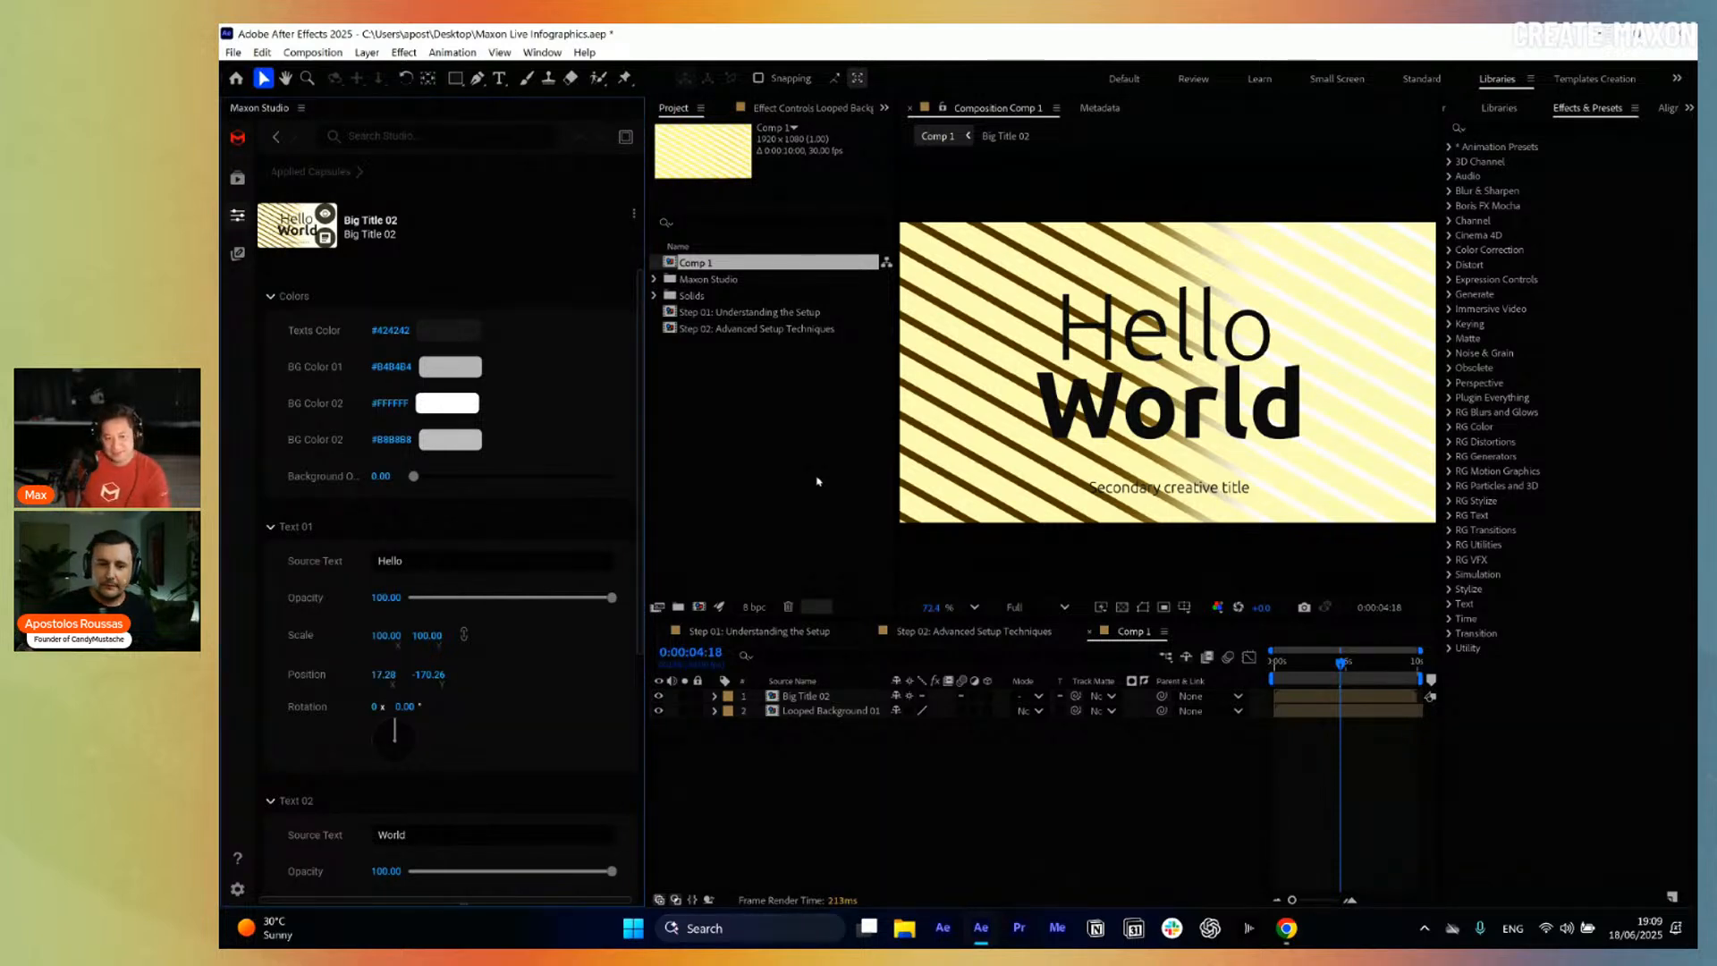
Delete Comp 1 and the Maxon Studio folder from the project.
{"action": "left_click", "coordinate": [750, 460]}
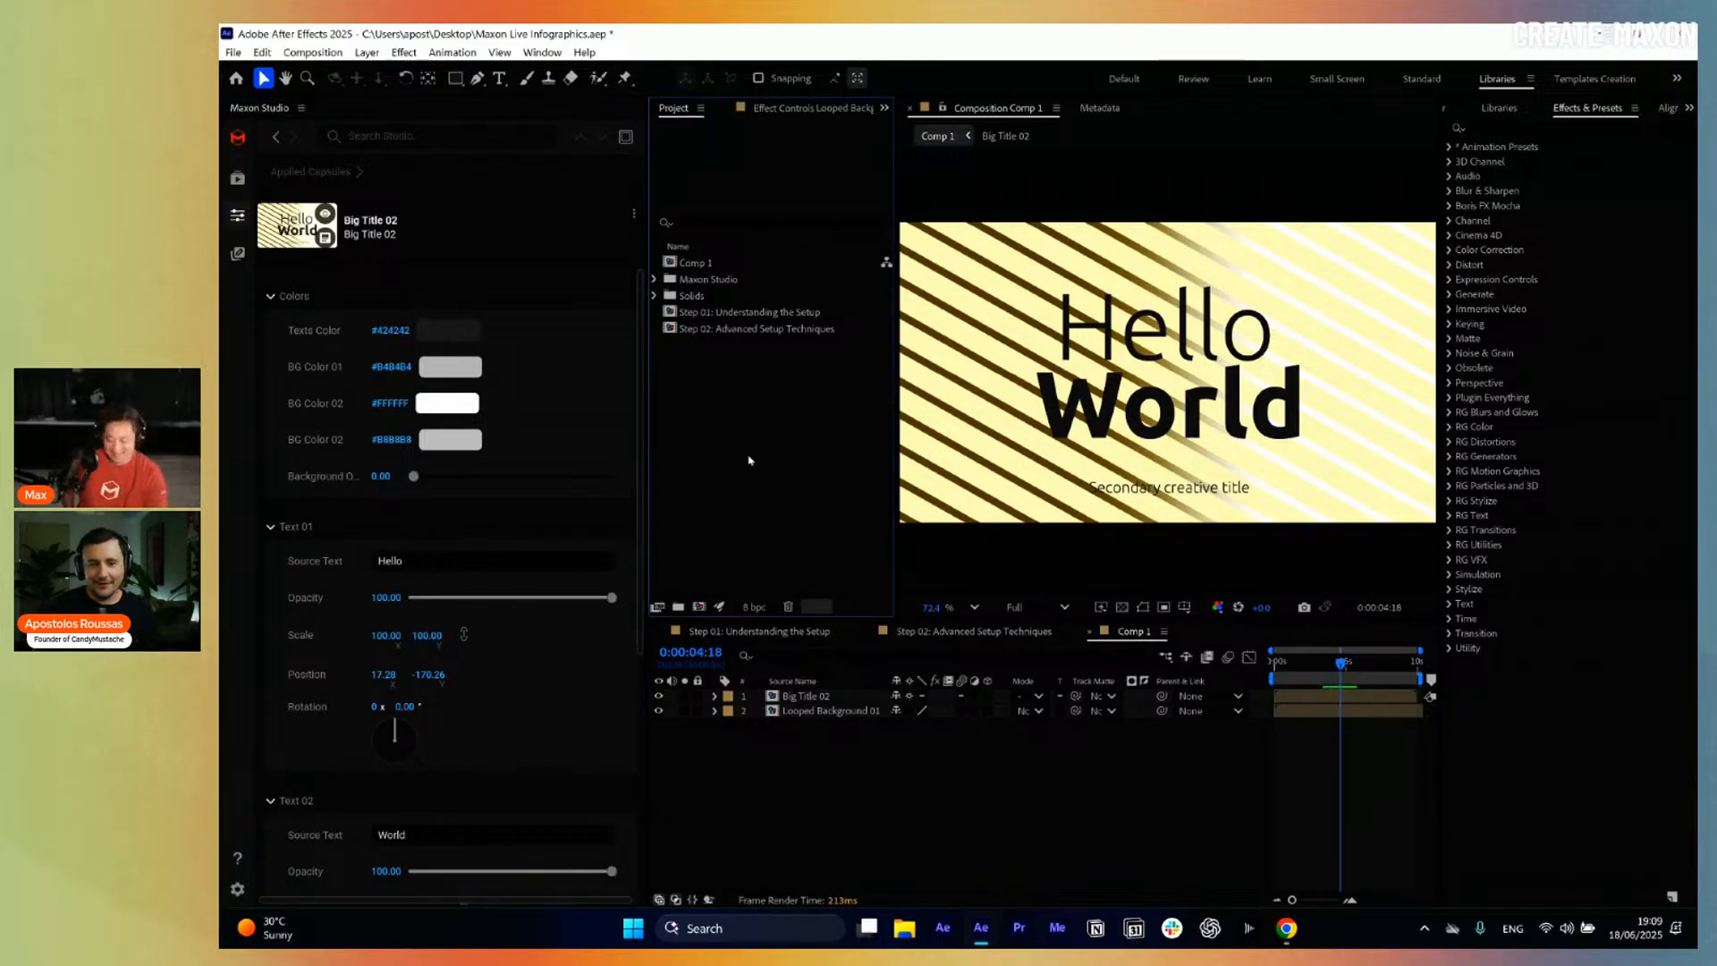
{"action": "left_click", "coordinate": [741, 281]}
{"action": "left_click", "coordinate": [723, 264], "text": "shift"}
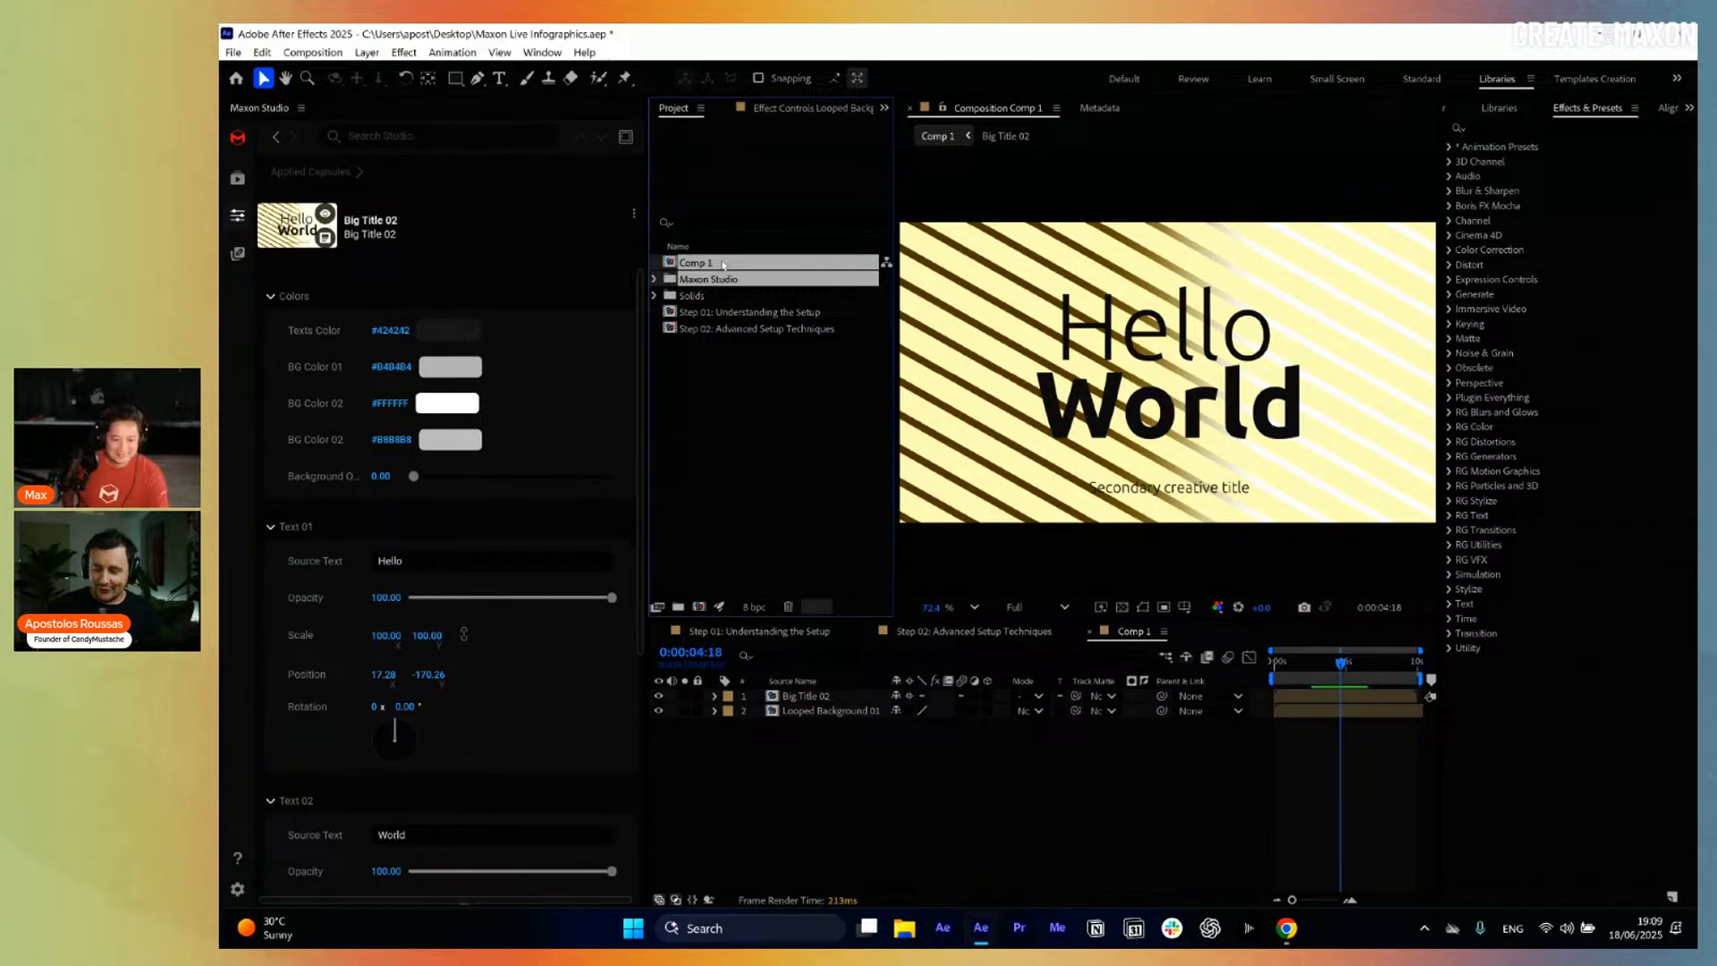
{"action": "key", "text": "Delete"}
{"action": "key", "text": "Return"}
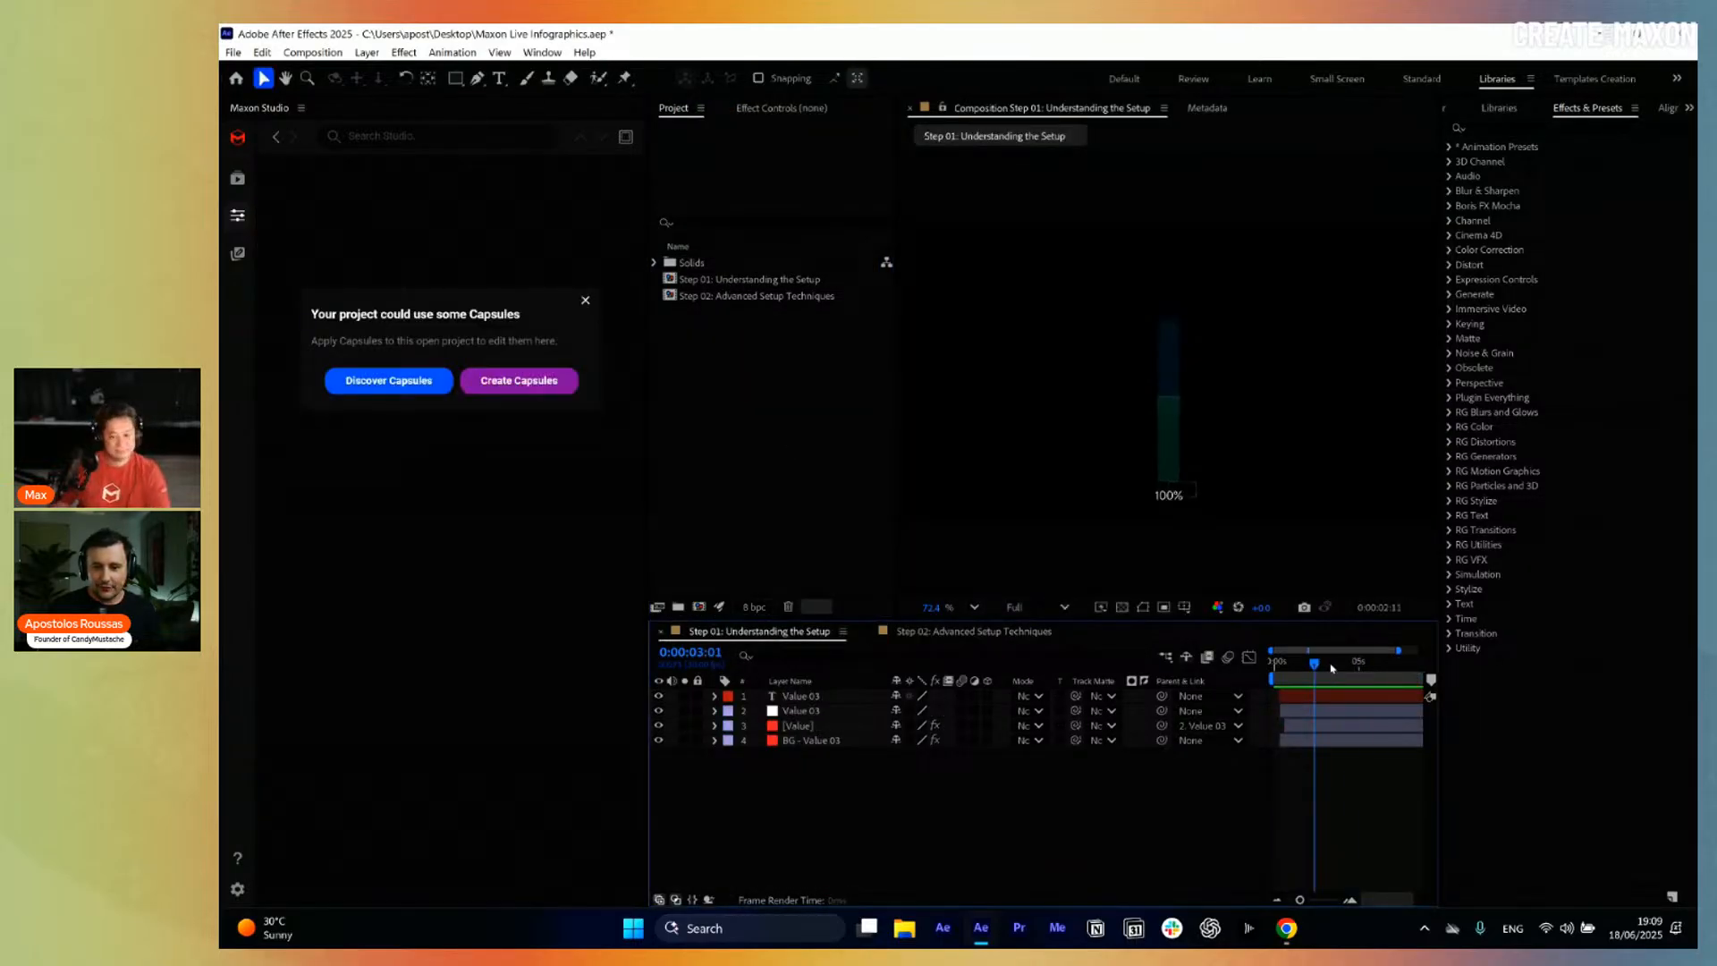
Scrub the Step 01 composition to 0:00:03:21 and return to the Maxon Studio capsule library.
{"action": "left_click_drag", "start_coordinate": [1352, 665], "coordinate": [1337, 664]}
{"action": "left_click", "coordinate": [239, 181]}
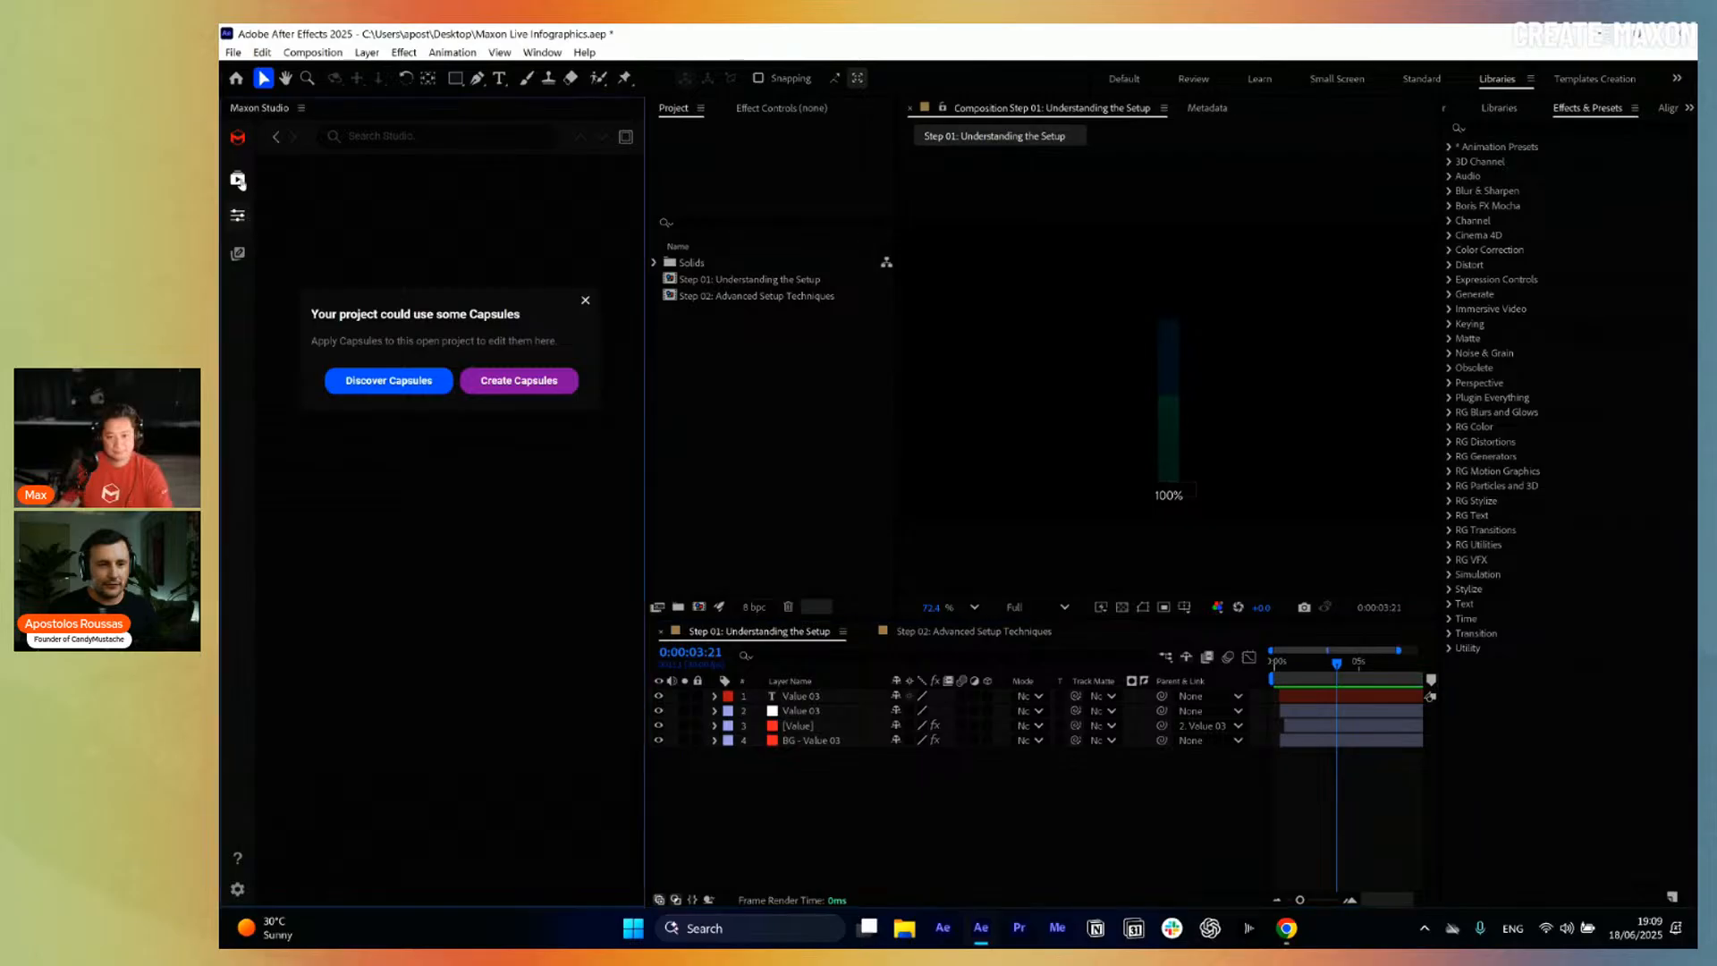
{"action": "left_click", "coordinate": [900, 799]}
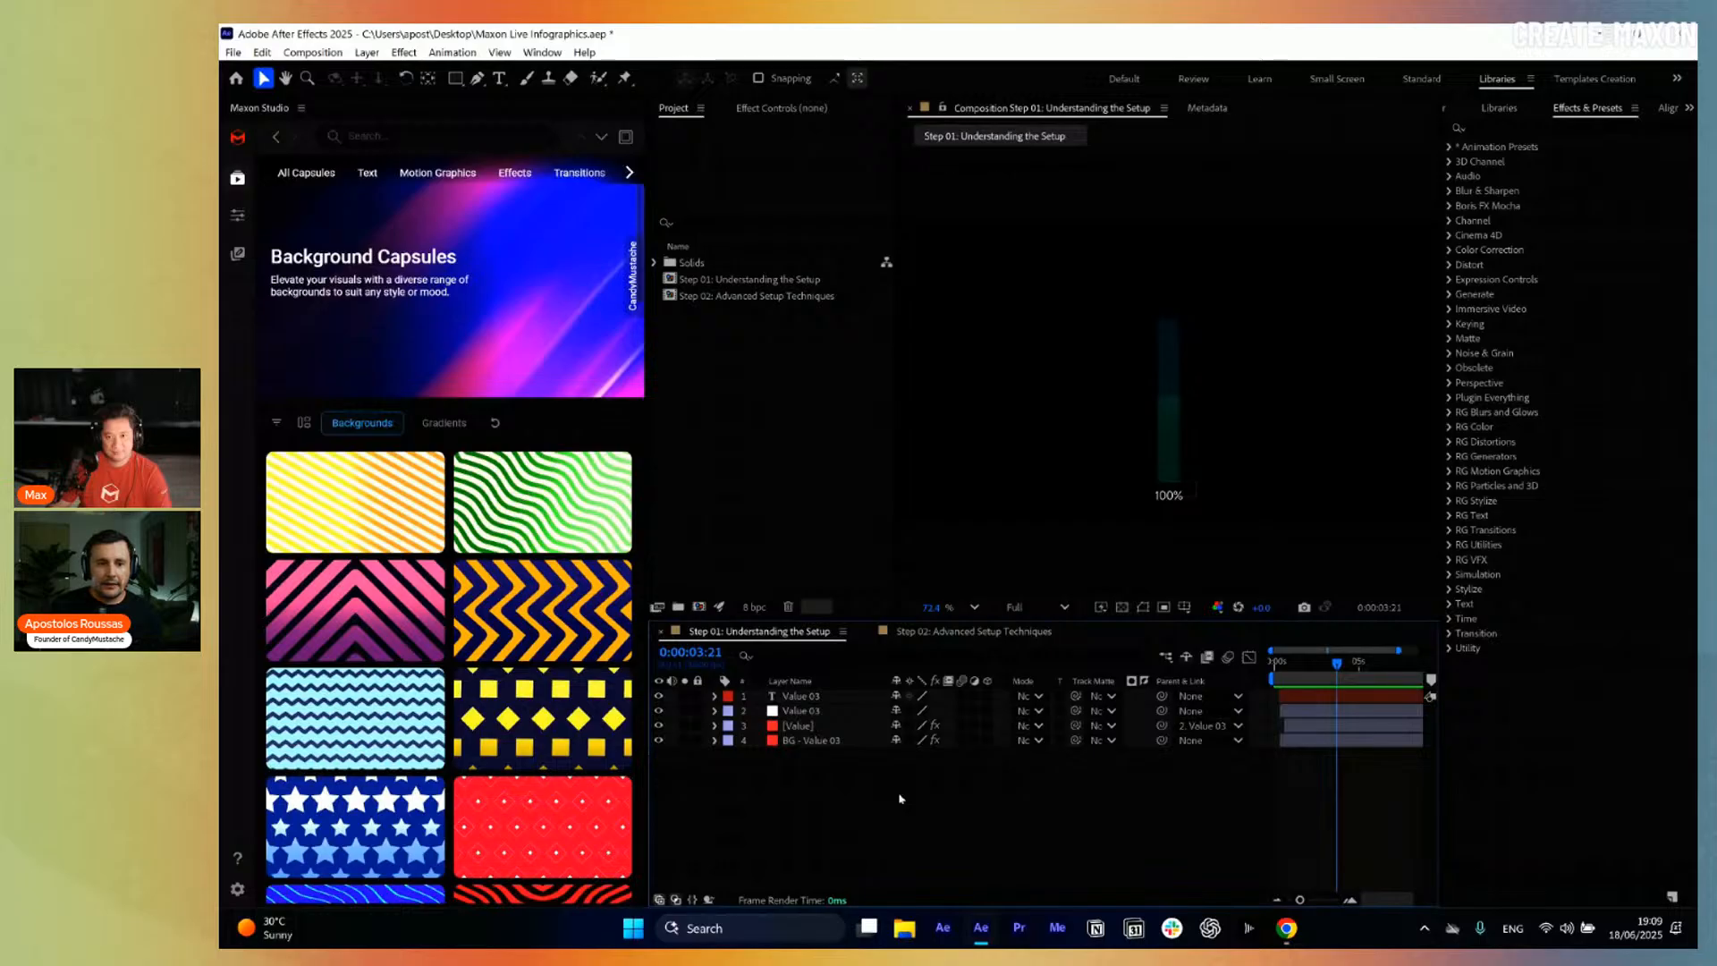
Check the applied capsules, go back to the capsule library, and create a new 1920 × 1080 px composition at 30 fps.
{"action": "left_click", "coordinate": [238, 217]}
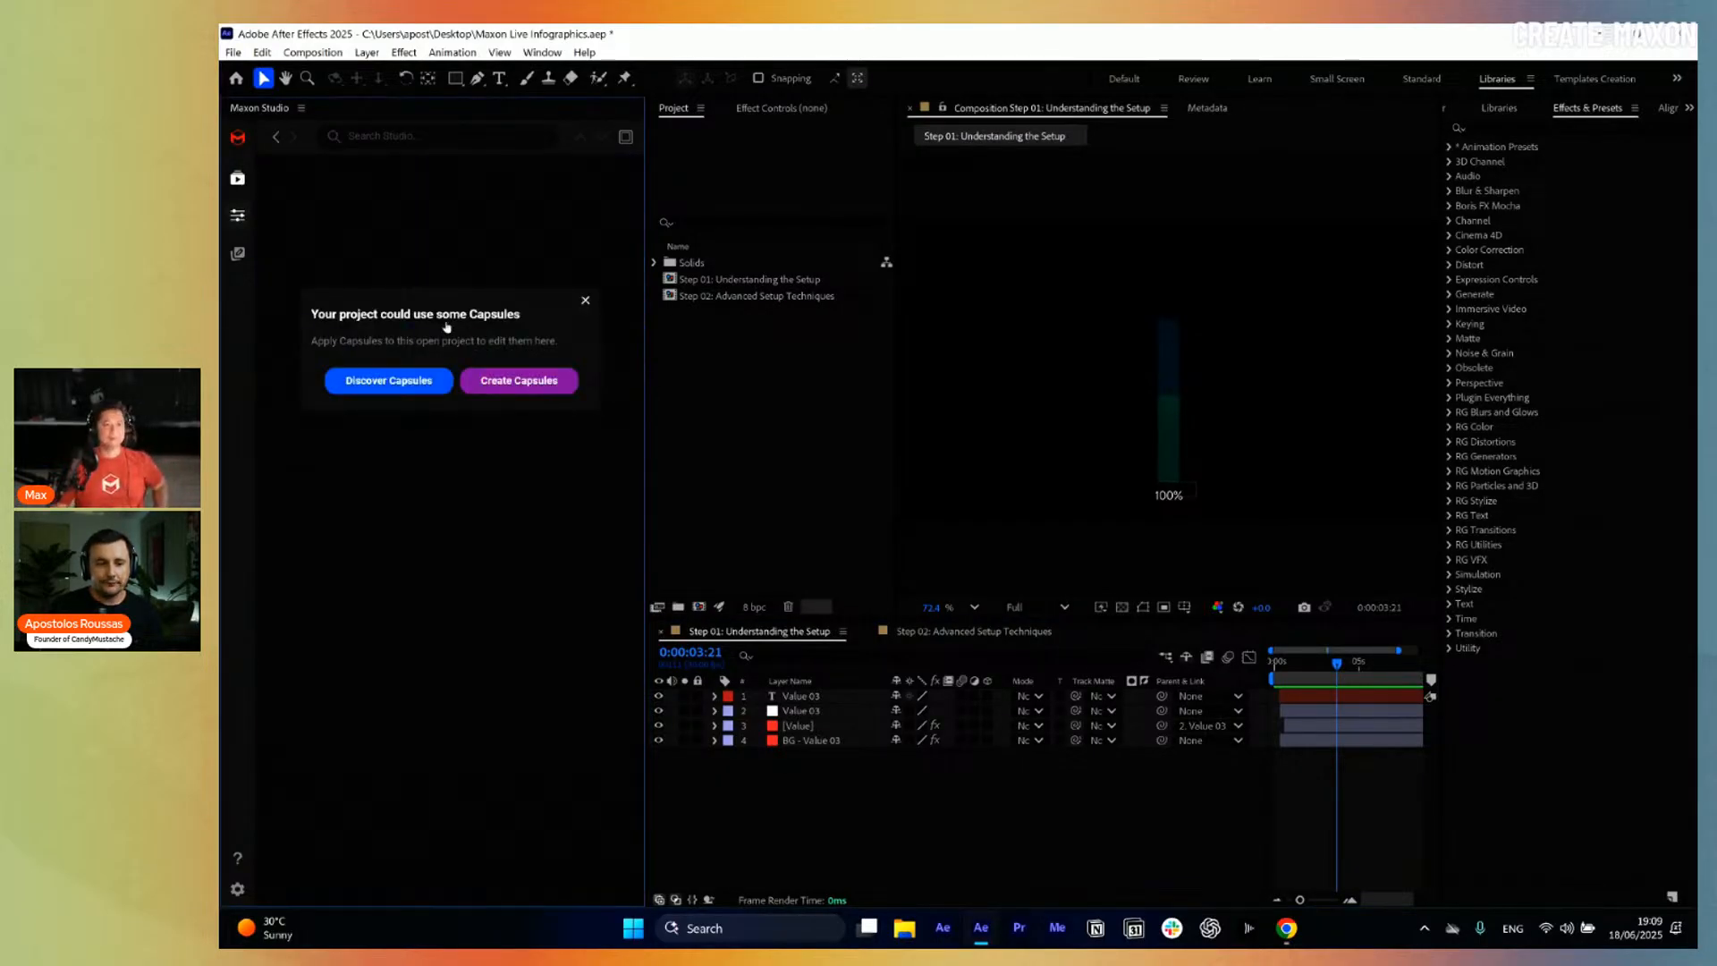
{"action": "left_click", "coordinate": [440, 380]}
{"action": "left_click", "coordinate": [699, 607]}
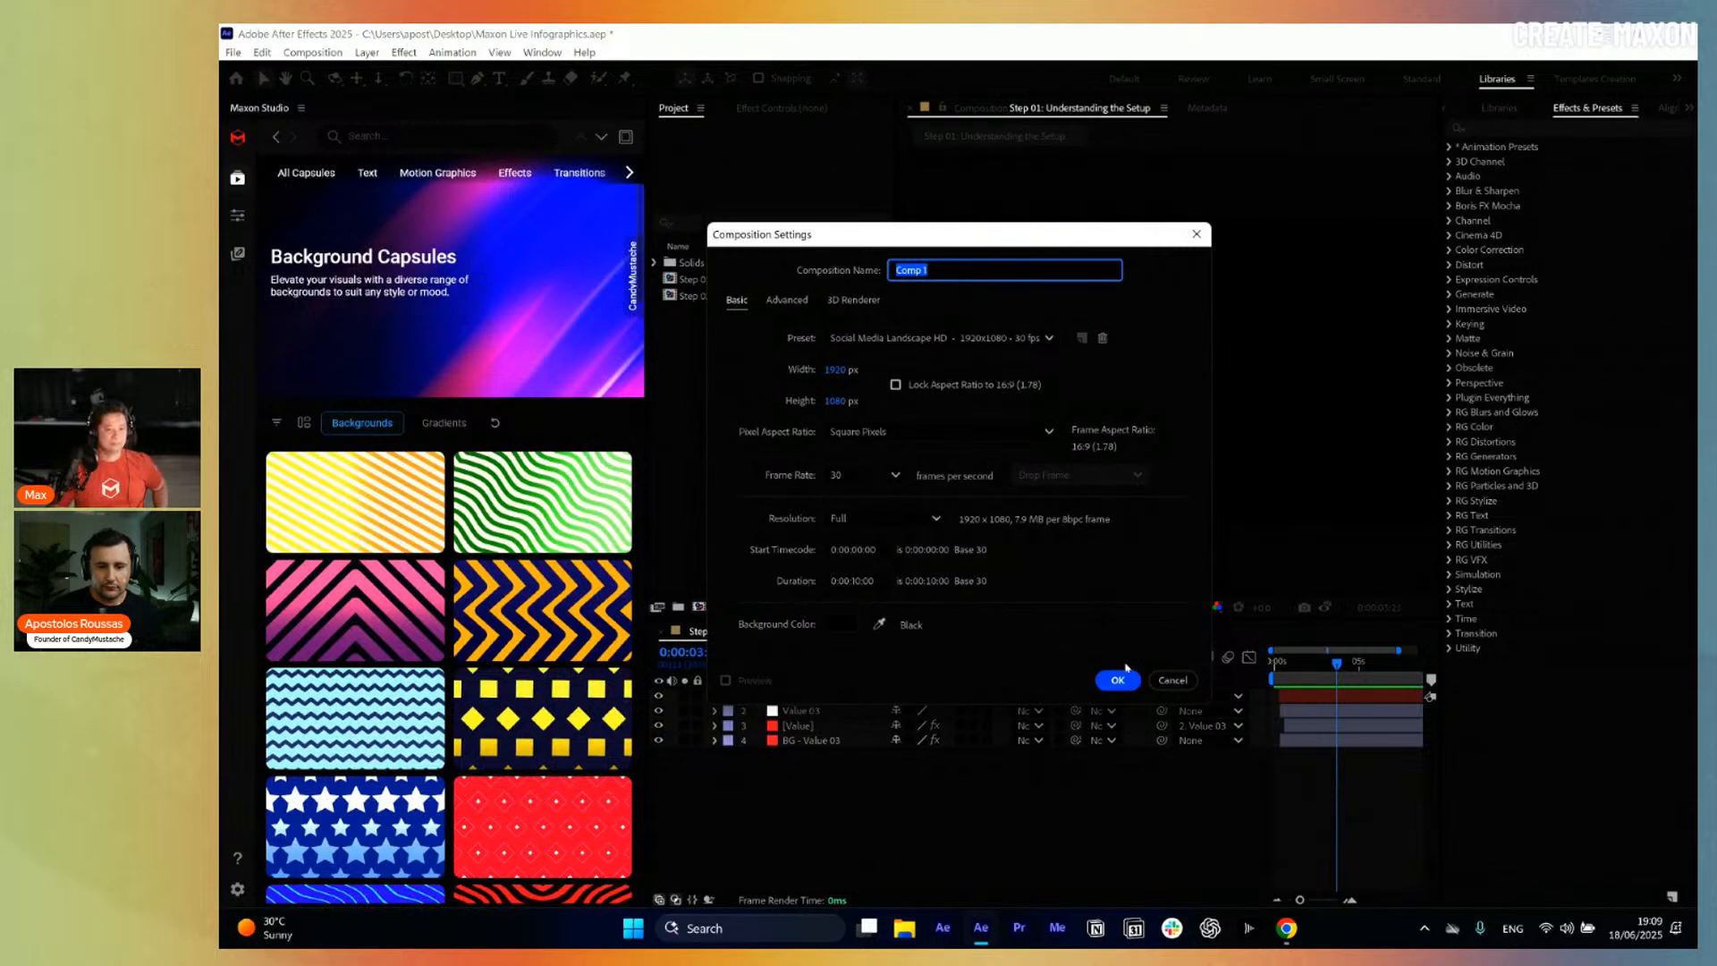
{"action": "left_click", "coordinate": [1120, 679]}
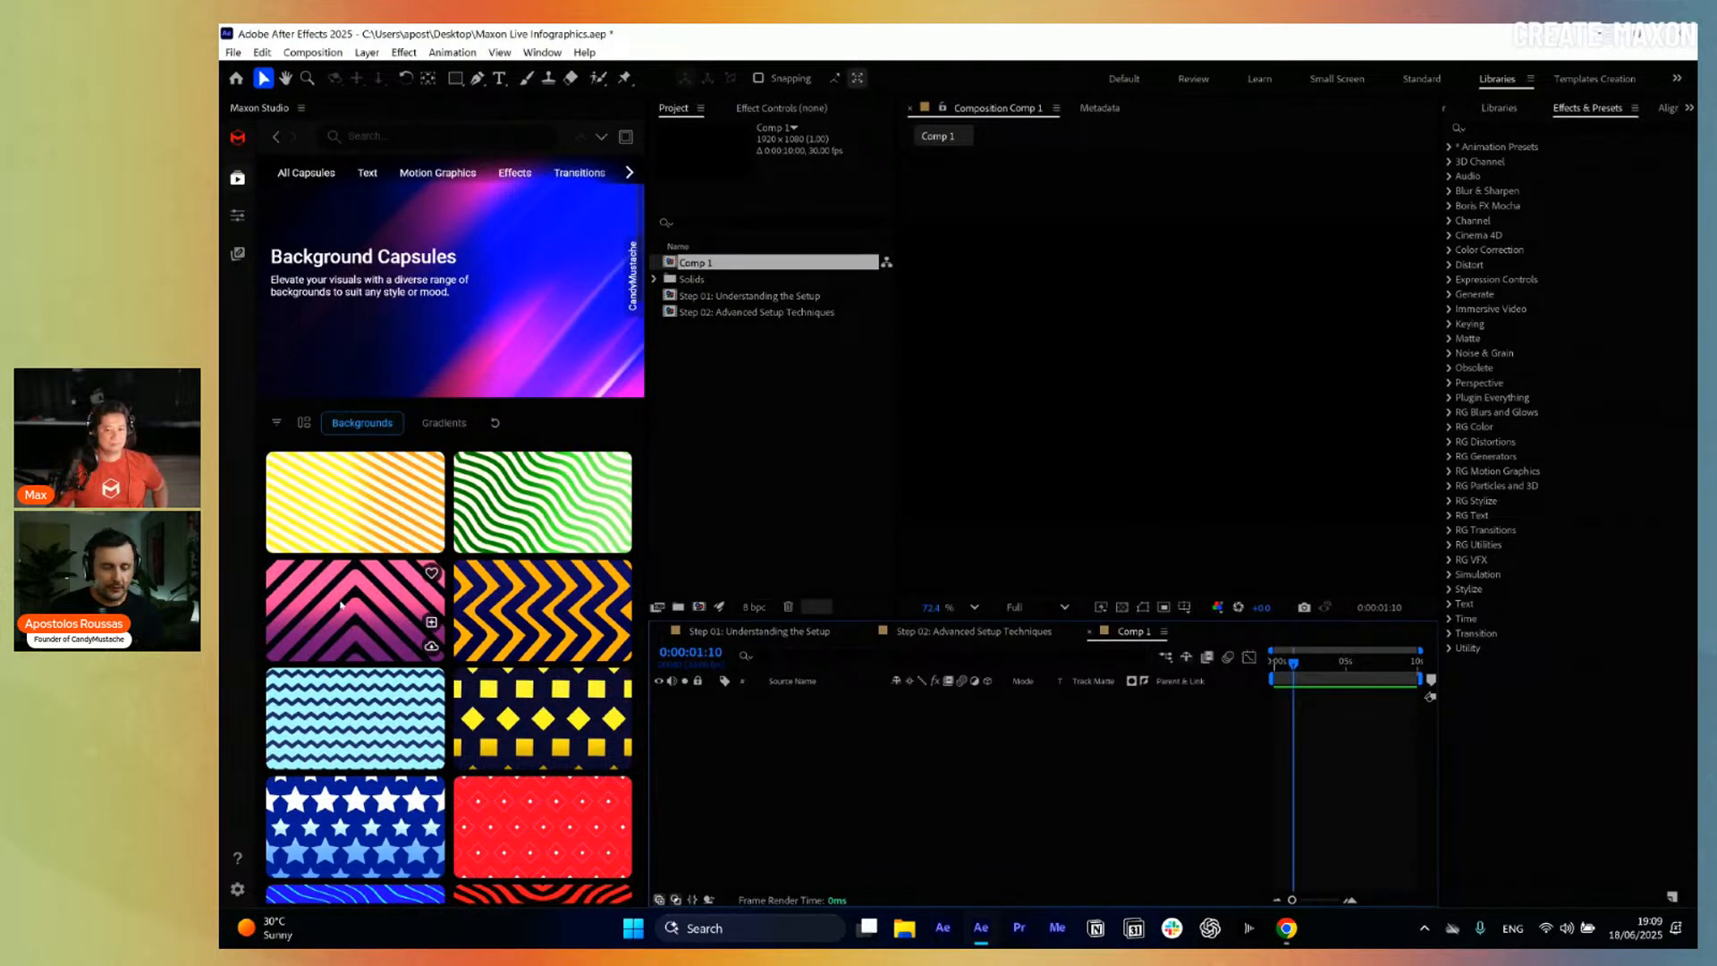
Clear the Backgrounds category filter and show all capsules in the Maxon Studio library.
{"action": "scroll", "coordinate": [403, 402], "scroll_direction": "down", "scroll_amount": 3}
{"action": "scroll", "coordinate": [376, 268], "scroll_direction": "up", "scroll_amount": 3}
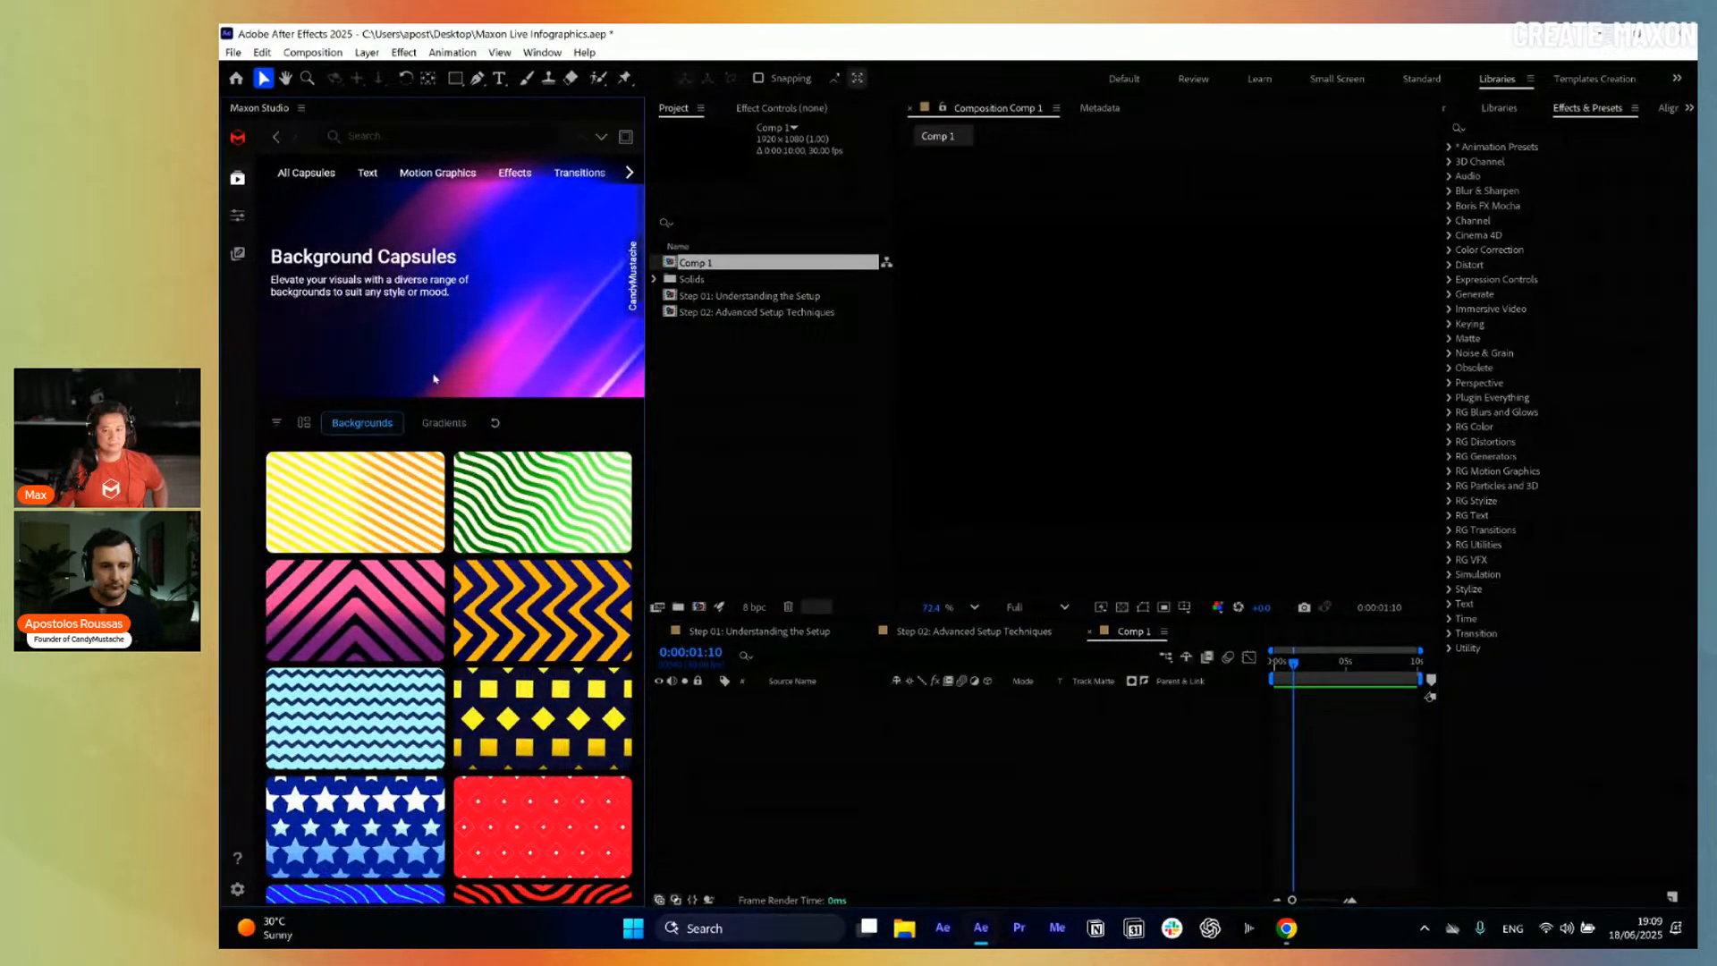
{"action": "left_click", "coordinate": [360, 421]}
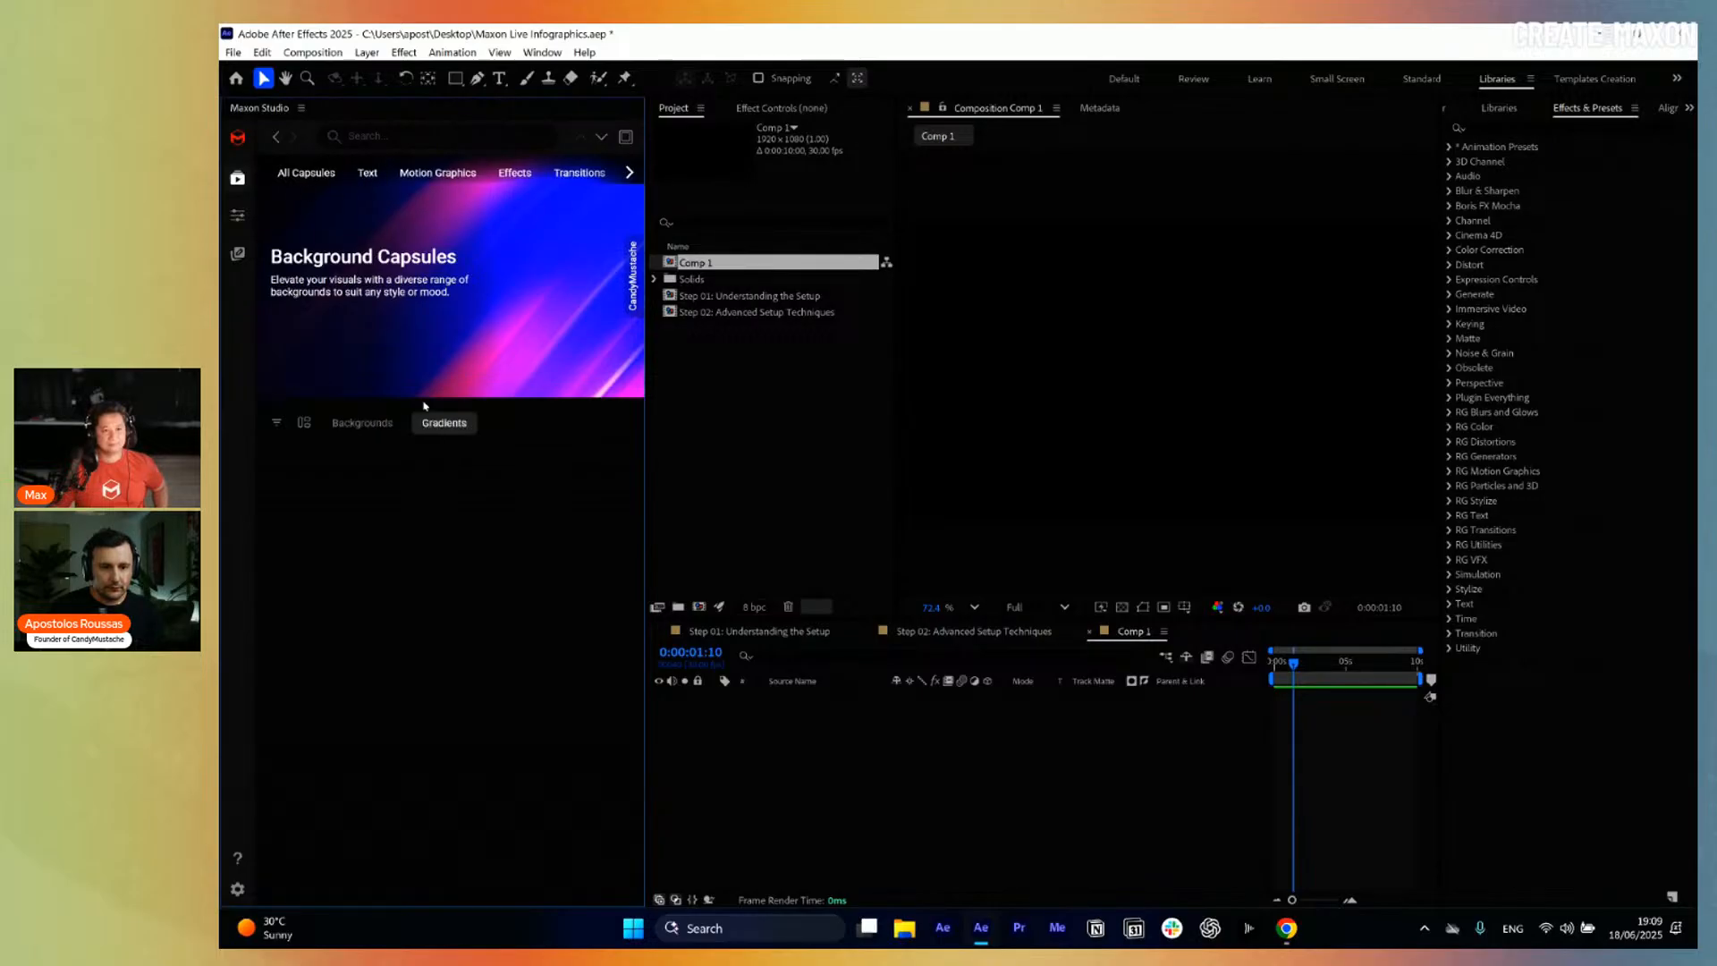
{"action": "left_click", "coordinate": [306, 172]}
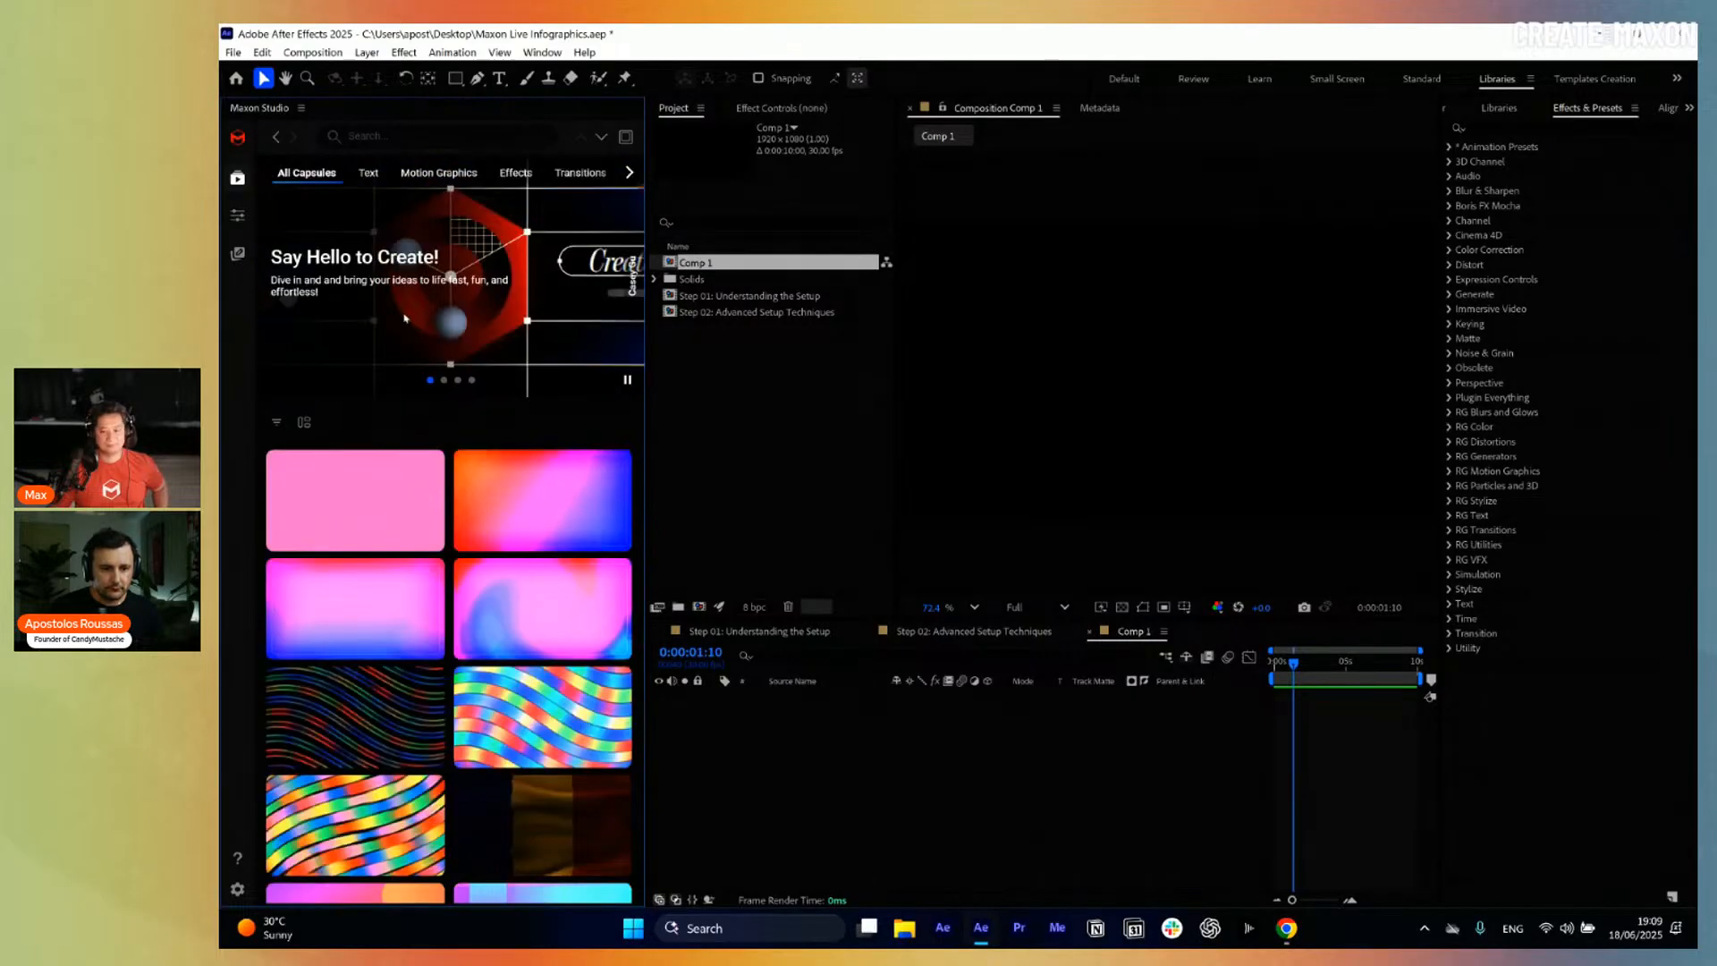
Apply the Big Title 04 full-screen capsule from the Text category to Comp 1 and preview it at 0:00:03:25.
{"action": "left_click", "coordinate": [367, 174]}
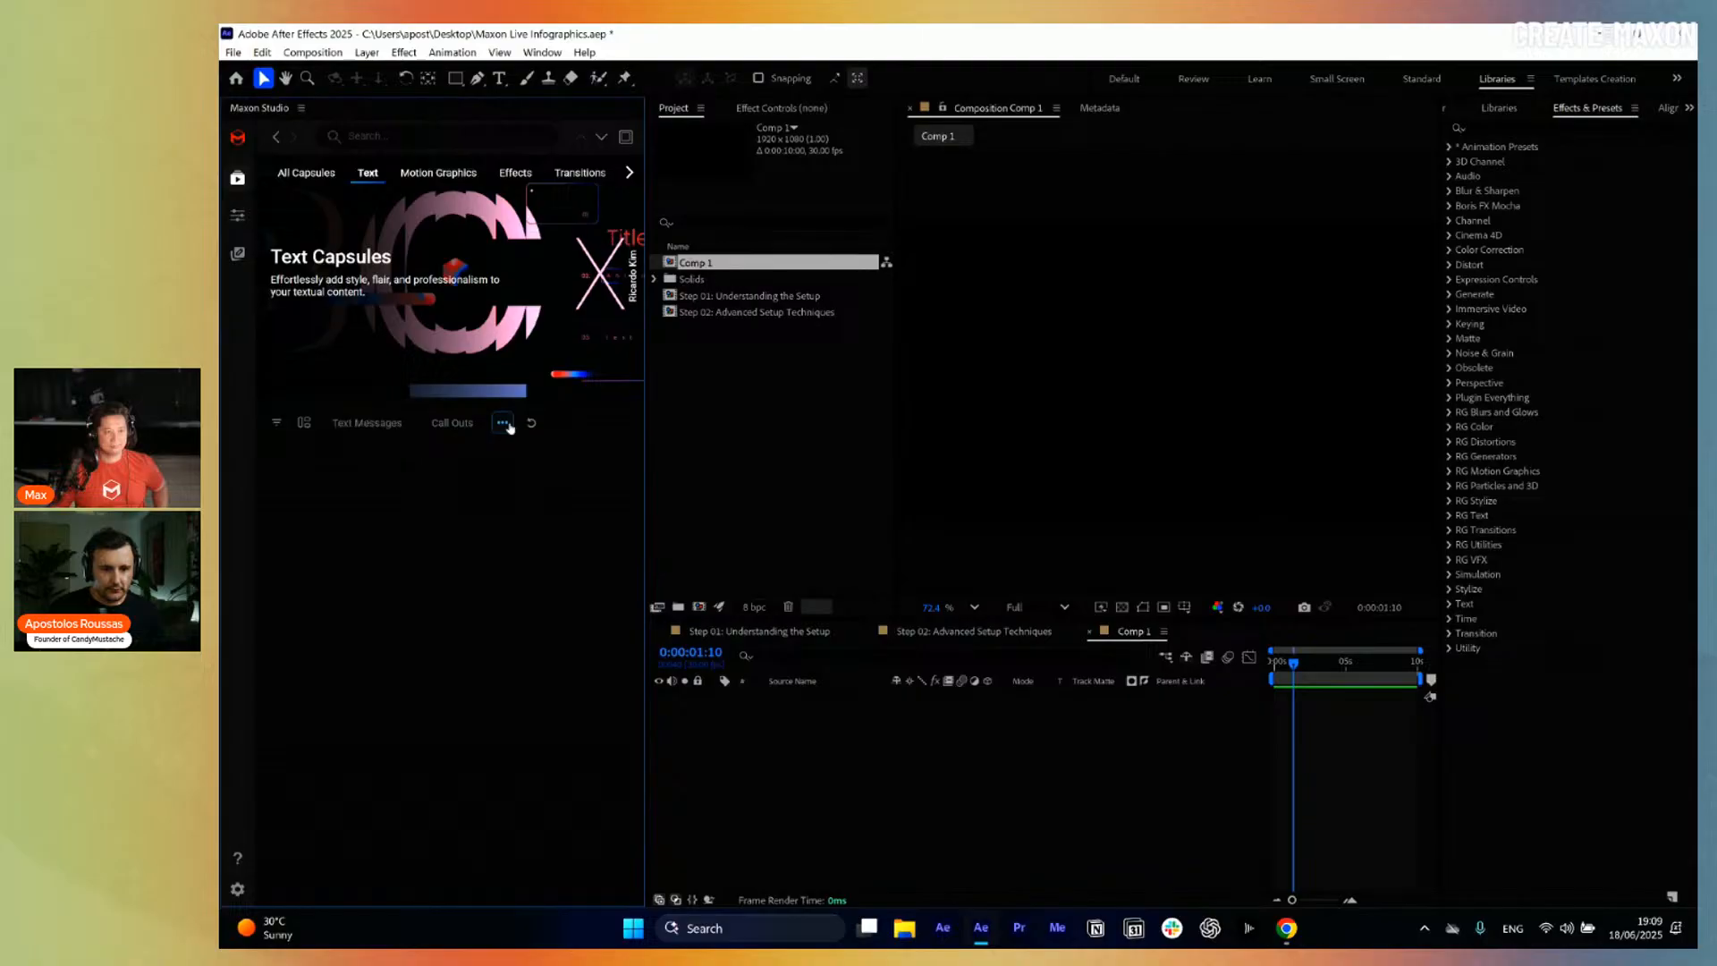
{"action": "left_click", "coordinate": [503, 422]}
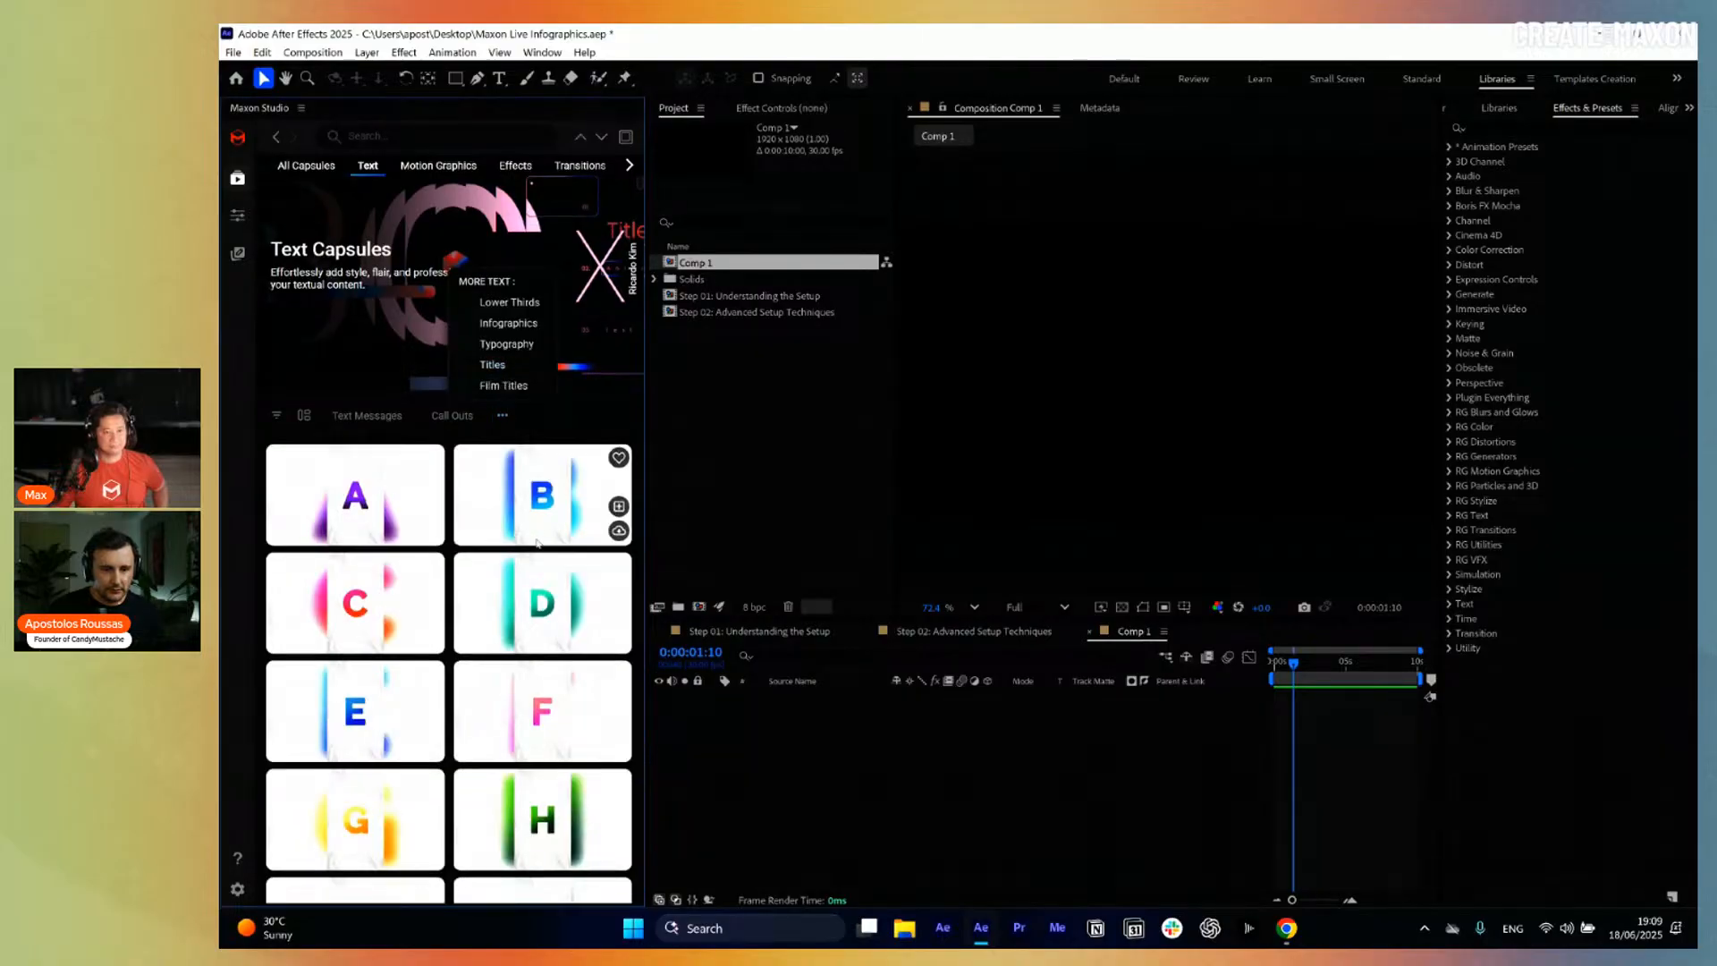
{"action": "scroll", "coordinate": [521, 530], "scroll_direction": "down", "scroll_amount": 15}
{"action": "scroll", "coordinate": [521, 529], "scroll_direction": "up", "scroll_amount": 3}
{"action": "scroll", "coordinate": [521, 529], "scroll_direction": "up", "scroll_amount": 3}
{"action": "scroll", "coordinate": [430, 523], "scroll_direction": "down", "scroll_amount": 3}
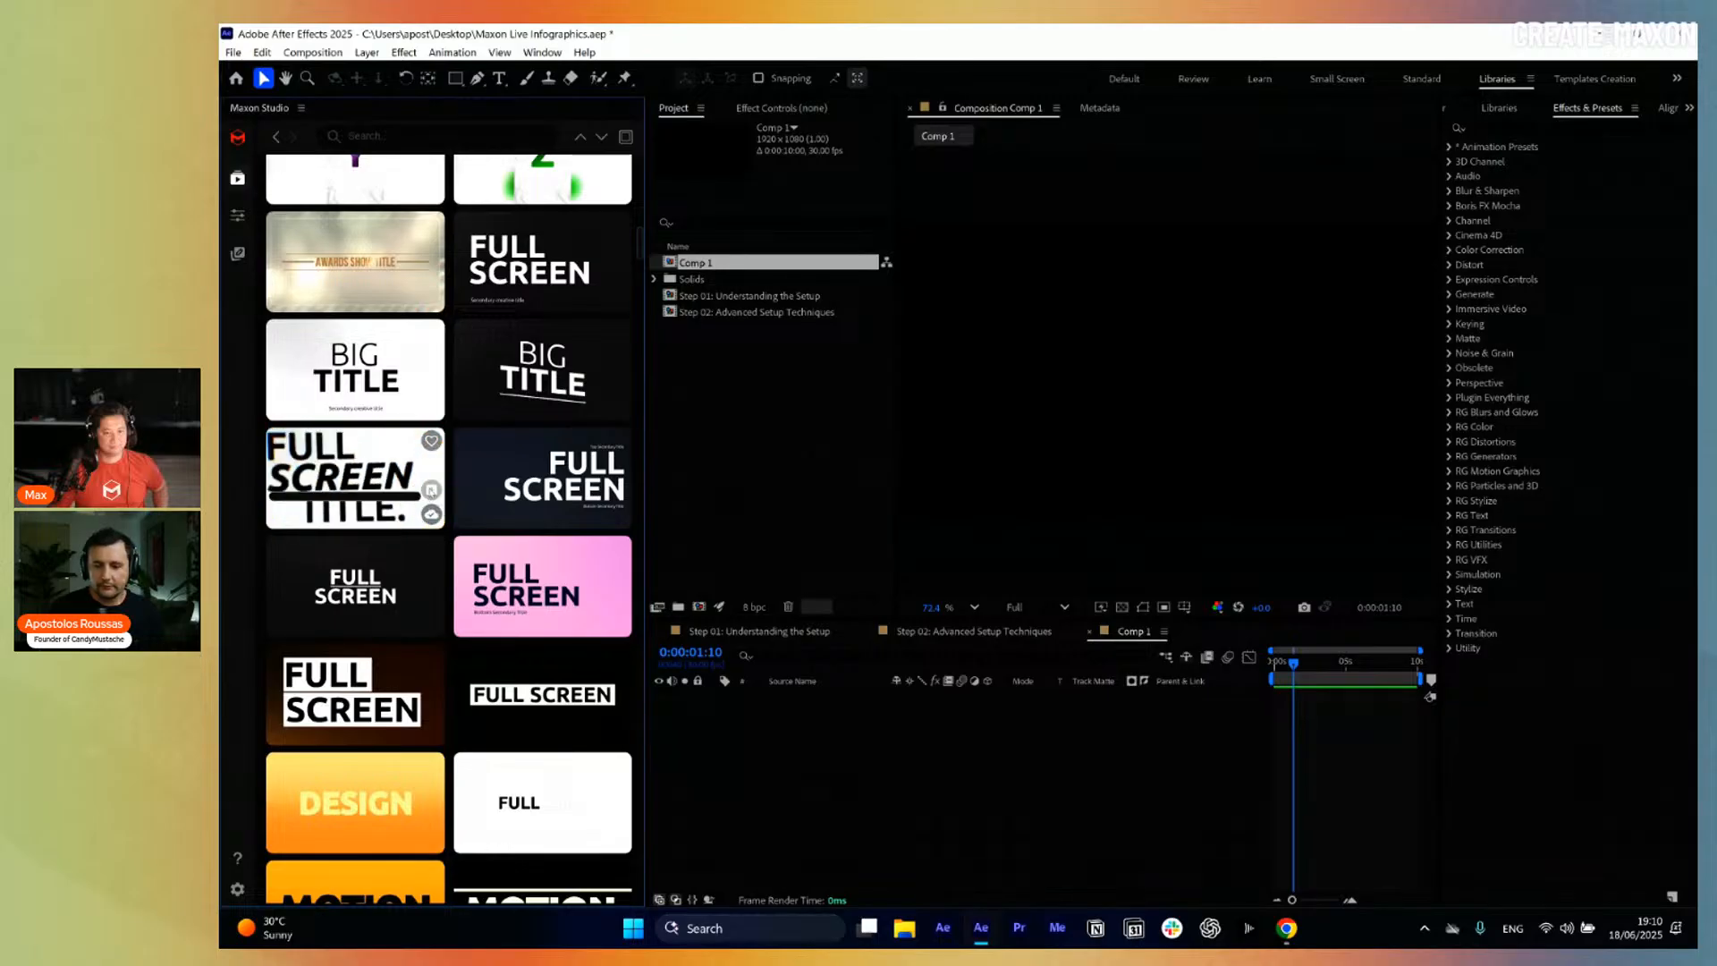
{"action": "left_click", "coordinate": [430, 491]}
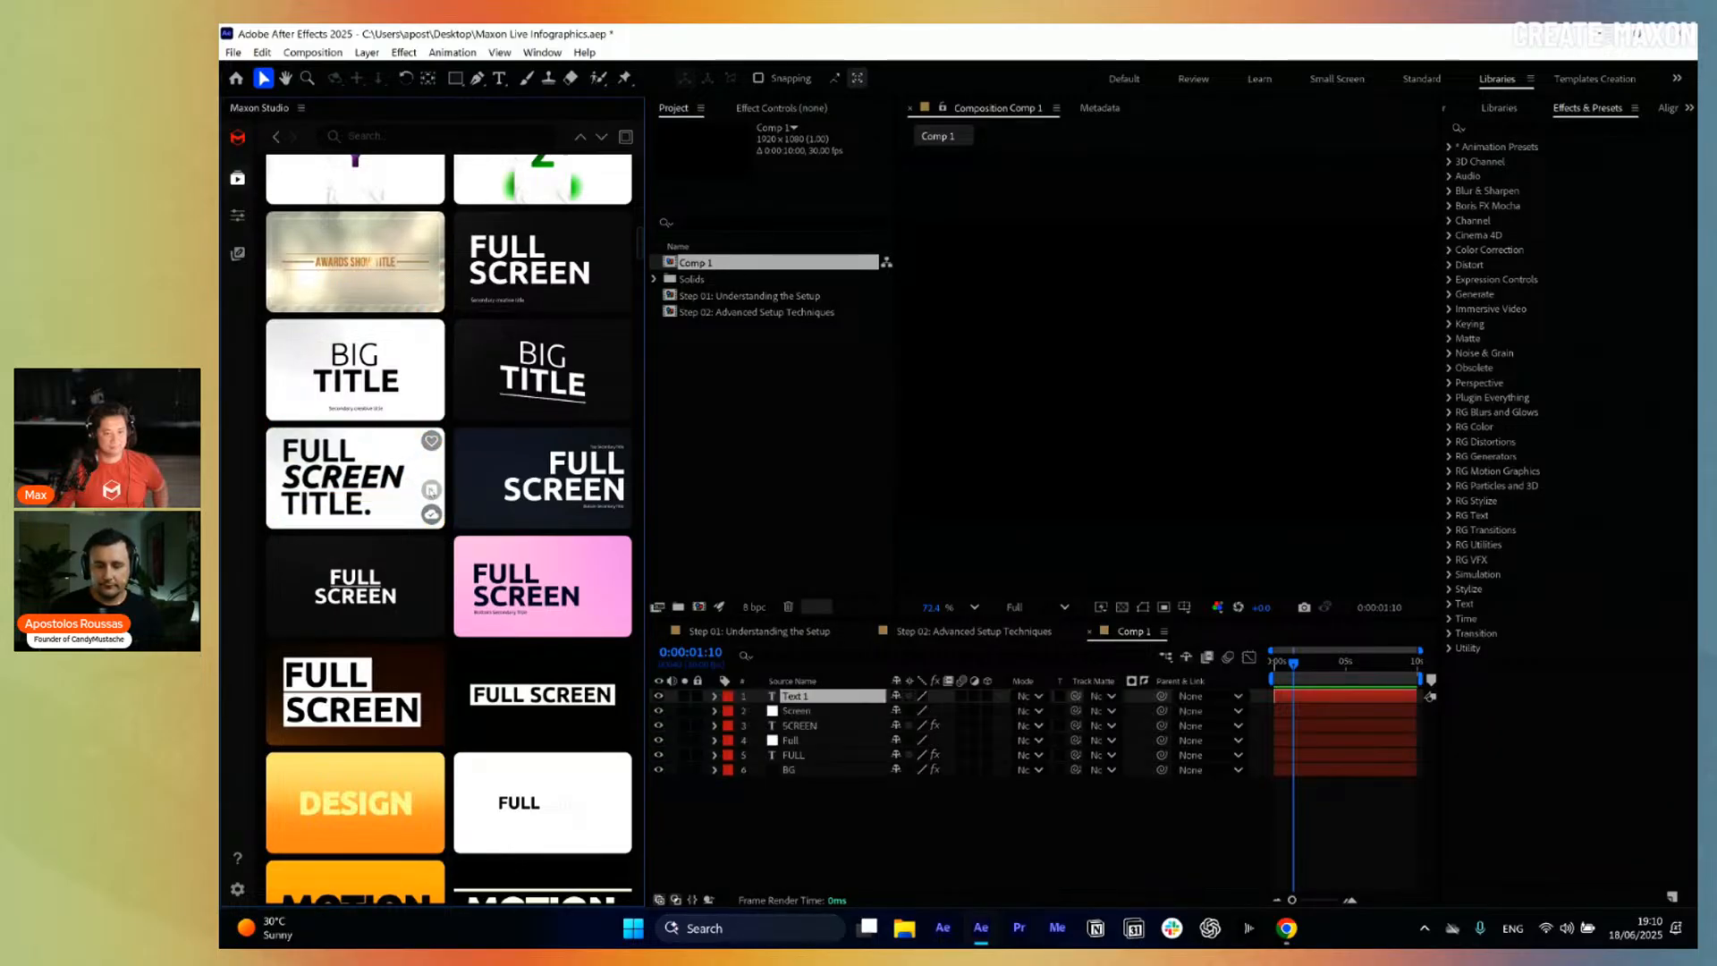
{"action": "left_click_drag", "start_coordinate": [1279, 669], "coordinate": [1329, 669]}
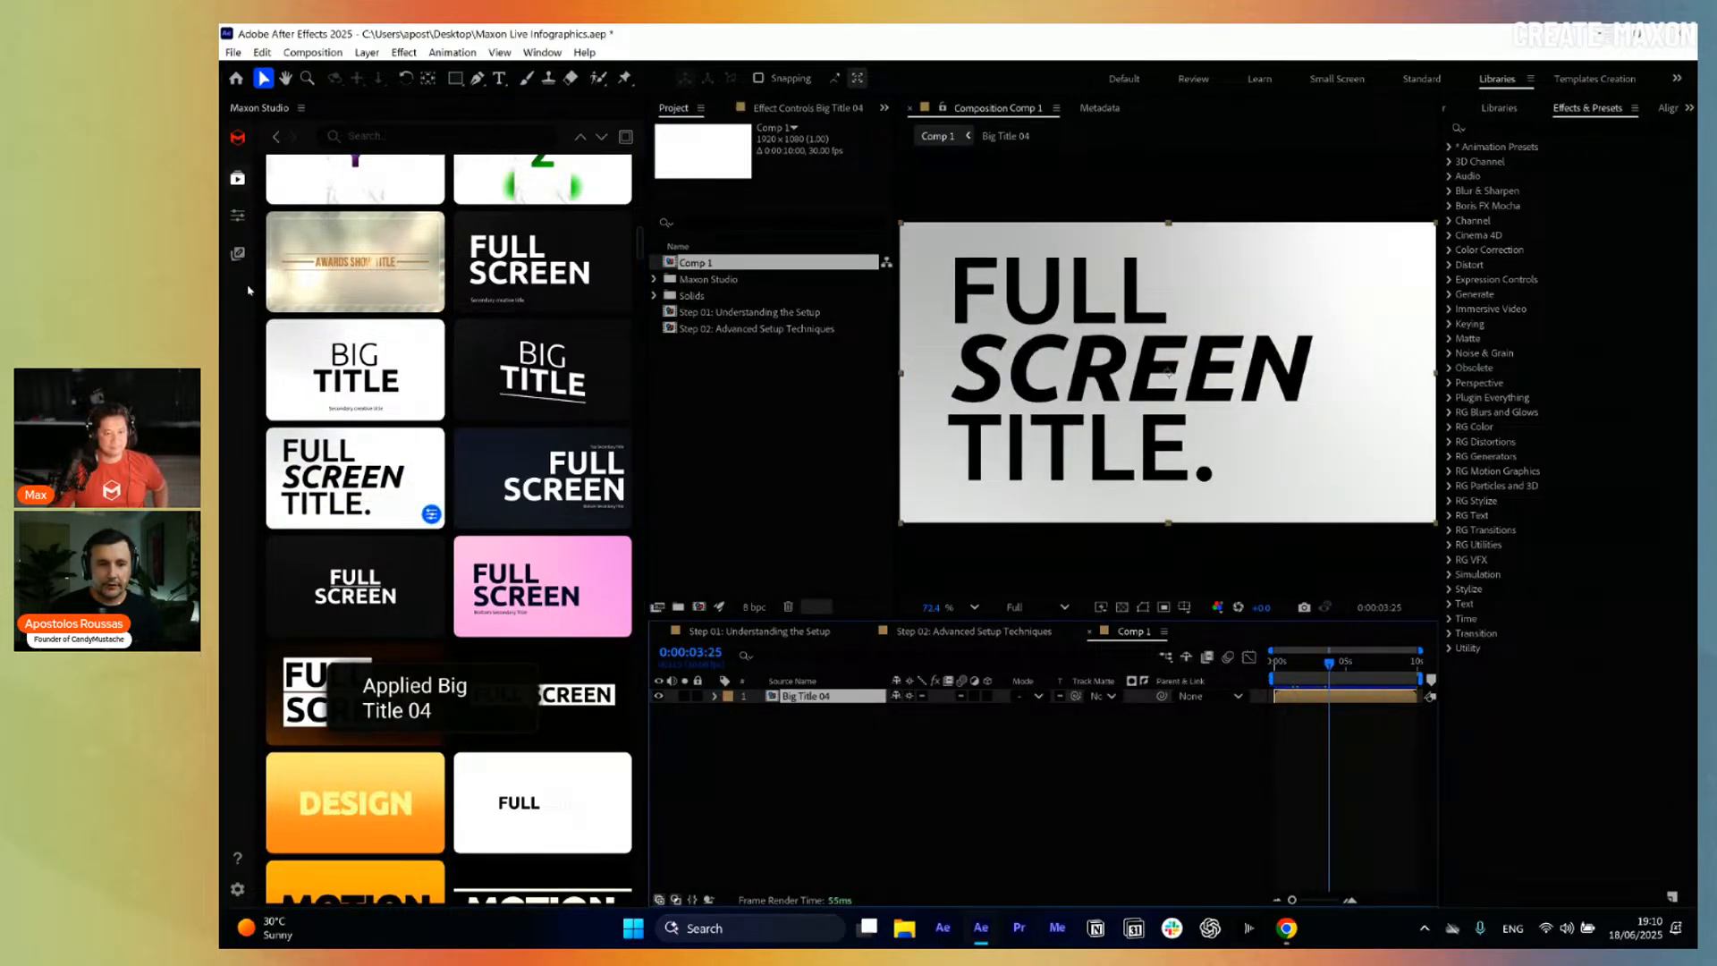
Examine the color, background and text settings of the applied Big Title 04 capsule.
{"action": "left_click", "coordinate": [238, 219]}
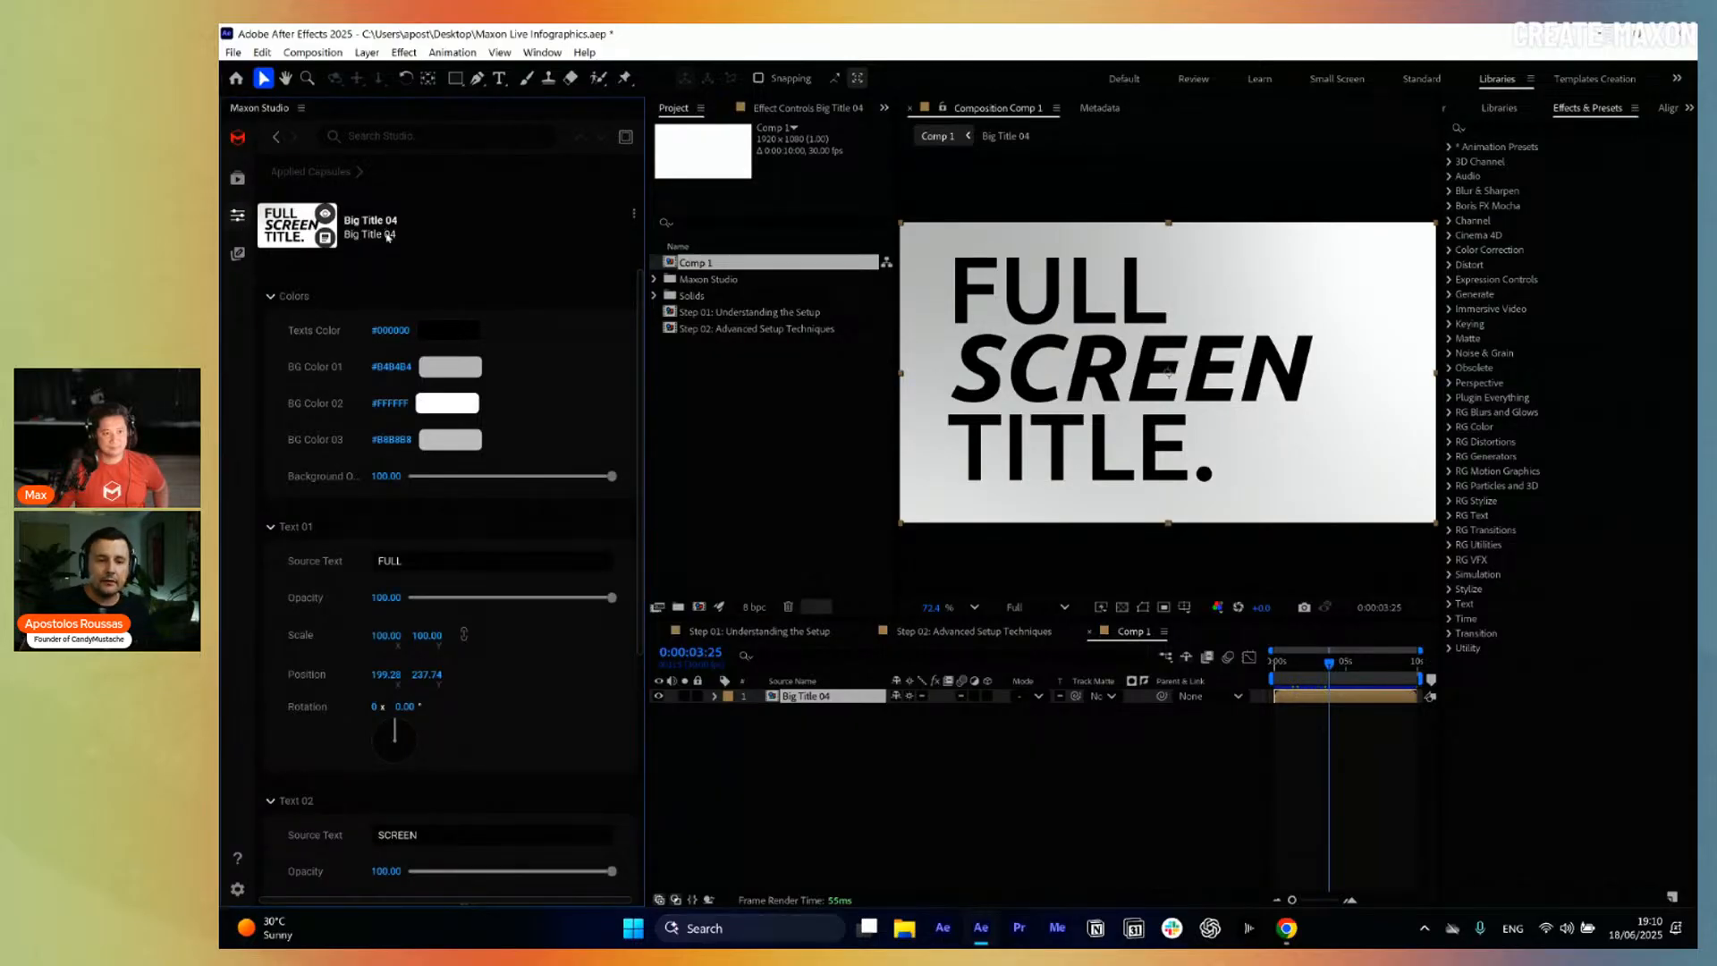
{"action": "scroll", "coordinate": [391, 309], "scroll_direction": "down", "scroll_amount": 3}
{"action": "scroll", "coordinate": [398, 349], "scroll_direction": "up", "scroll_amount": 3}
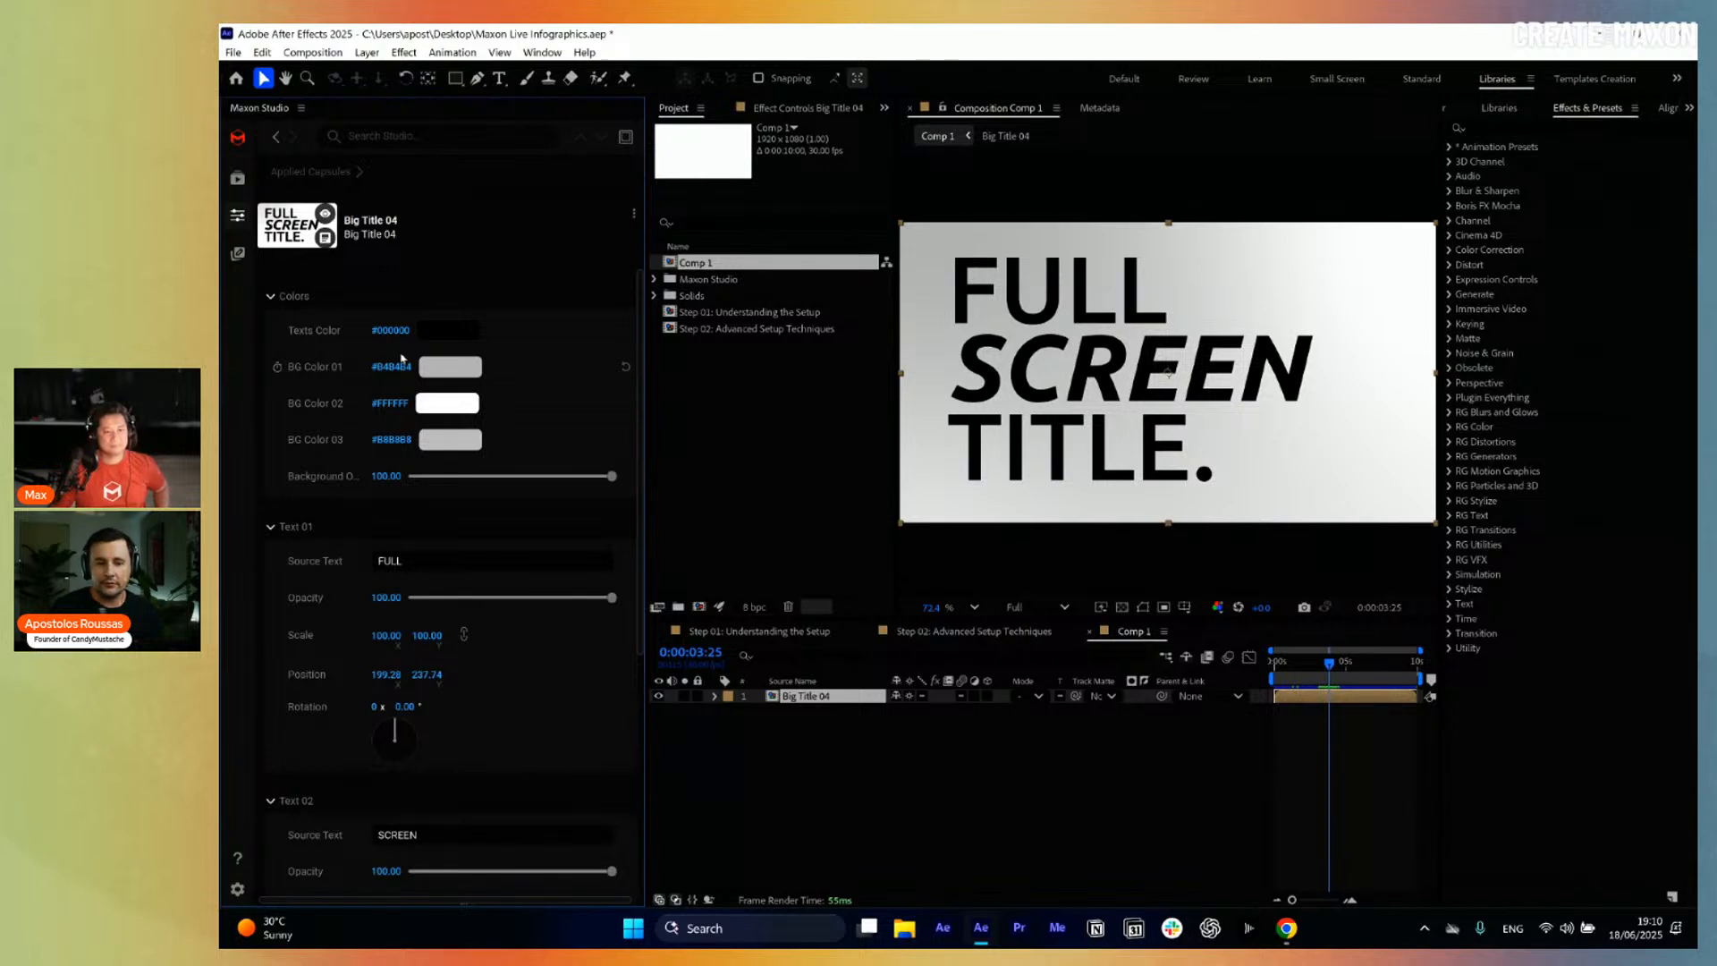
{"action": "scroll", "coordinate": [496, 516], "scroll_direction": "down", "scroll_amount": 3}
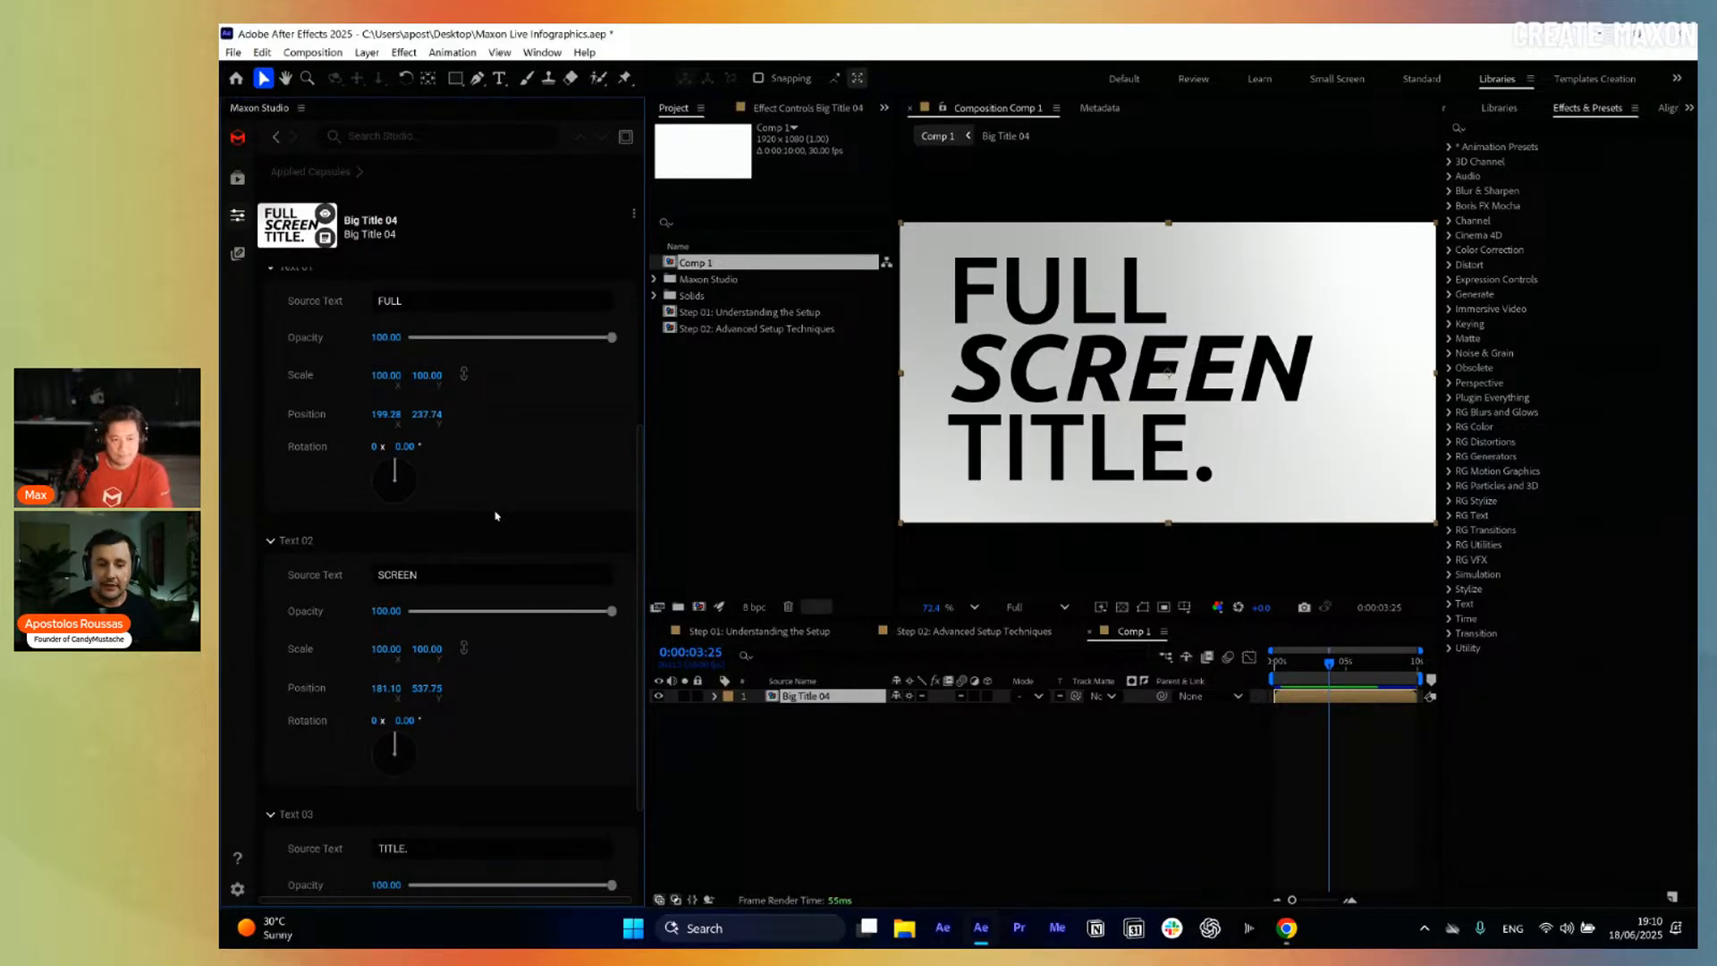
Open the Big Title 04 precomposition and compare its background layer with the capsule's color and background settings.
{"action": "left_click", "coordinate": [830, 785]}
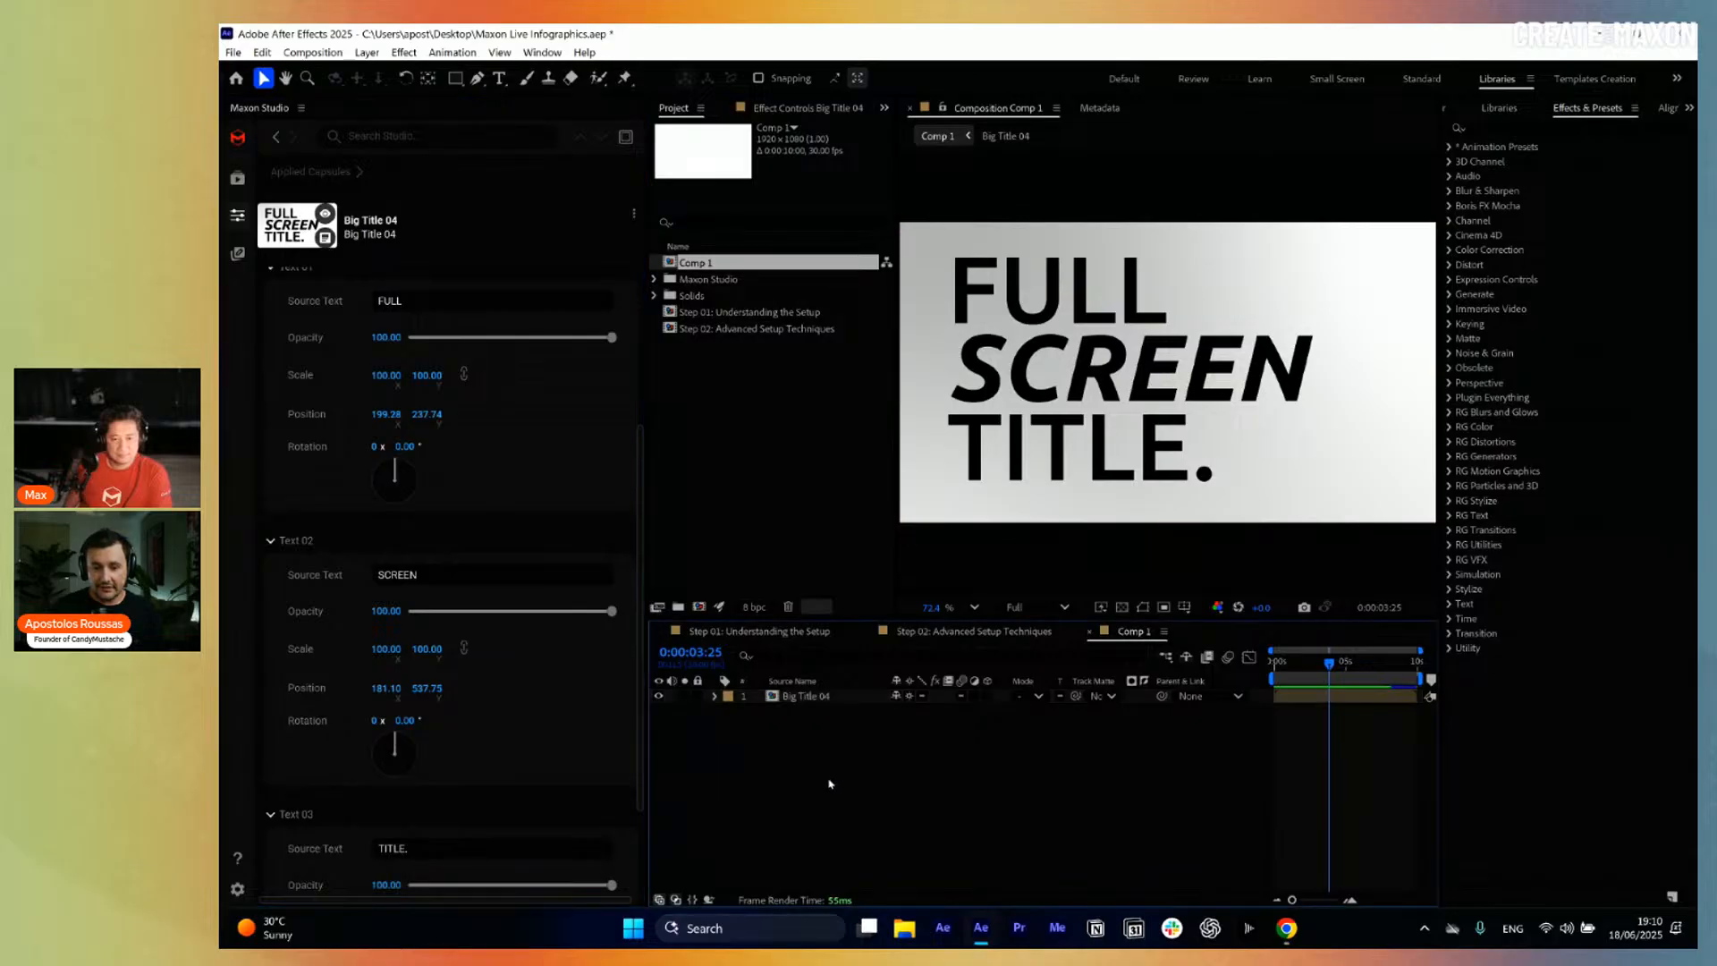
{"action": "double_click", "coordinate": [813, 698]}
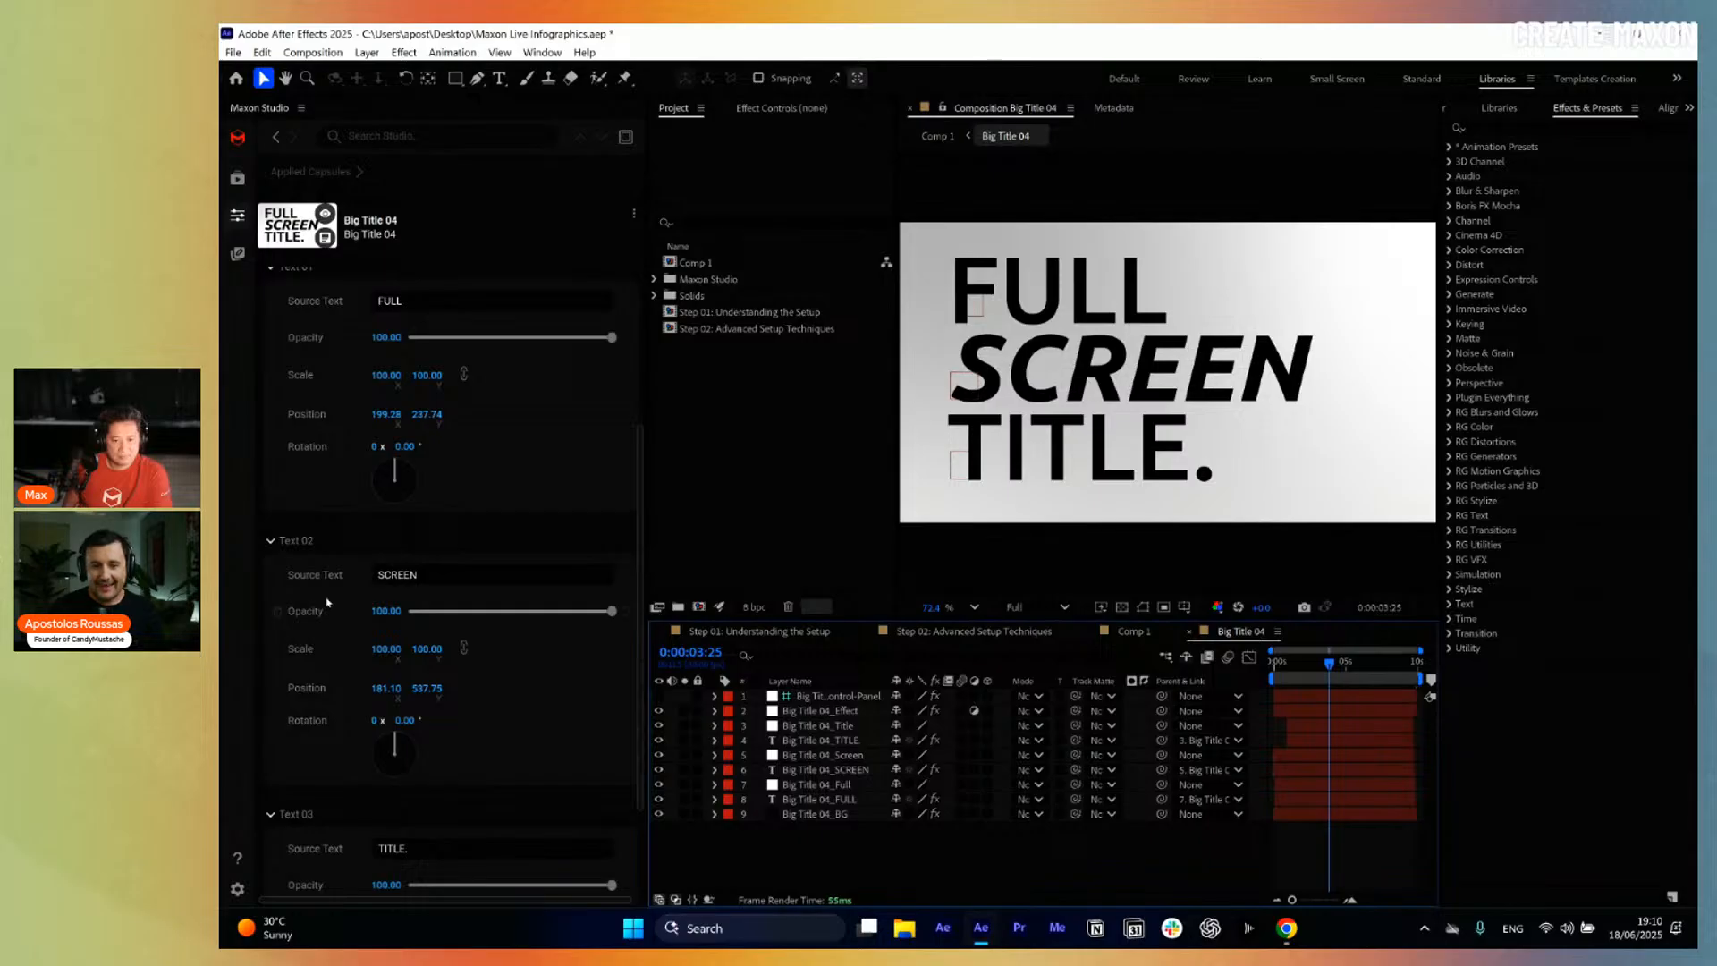
{"action": "scroll", "coordinate": [434, 616], "scroll_direction": "up", "scroll_amount": 3}
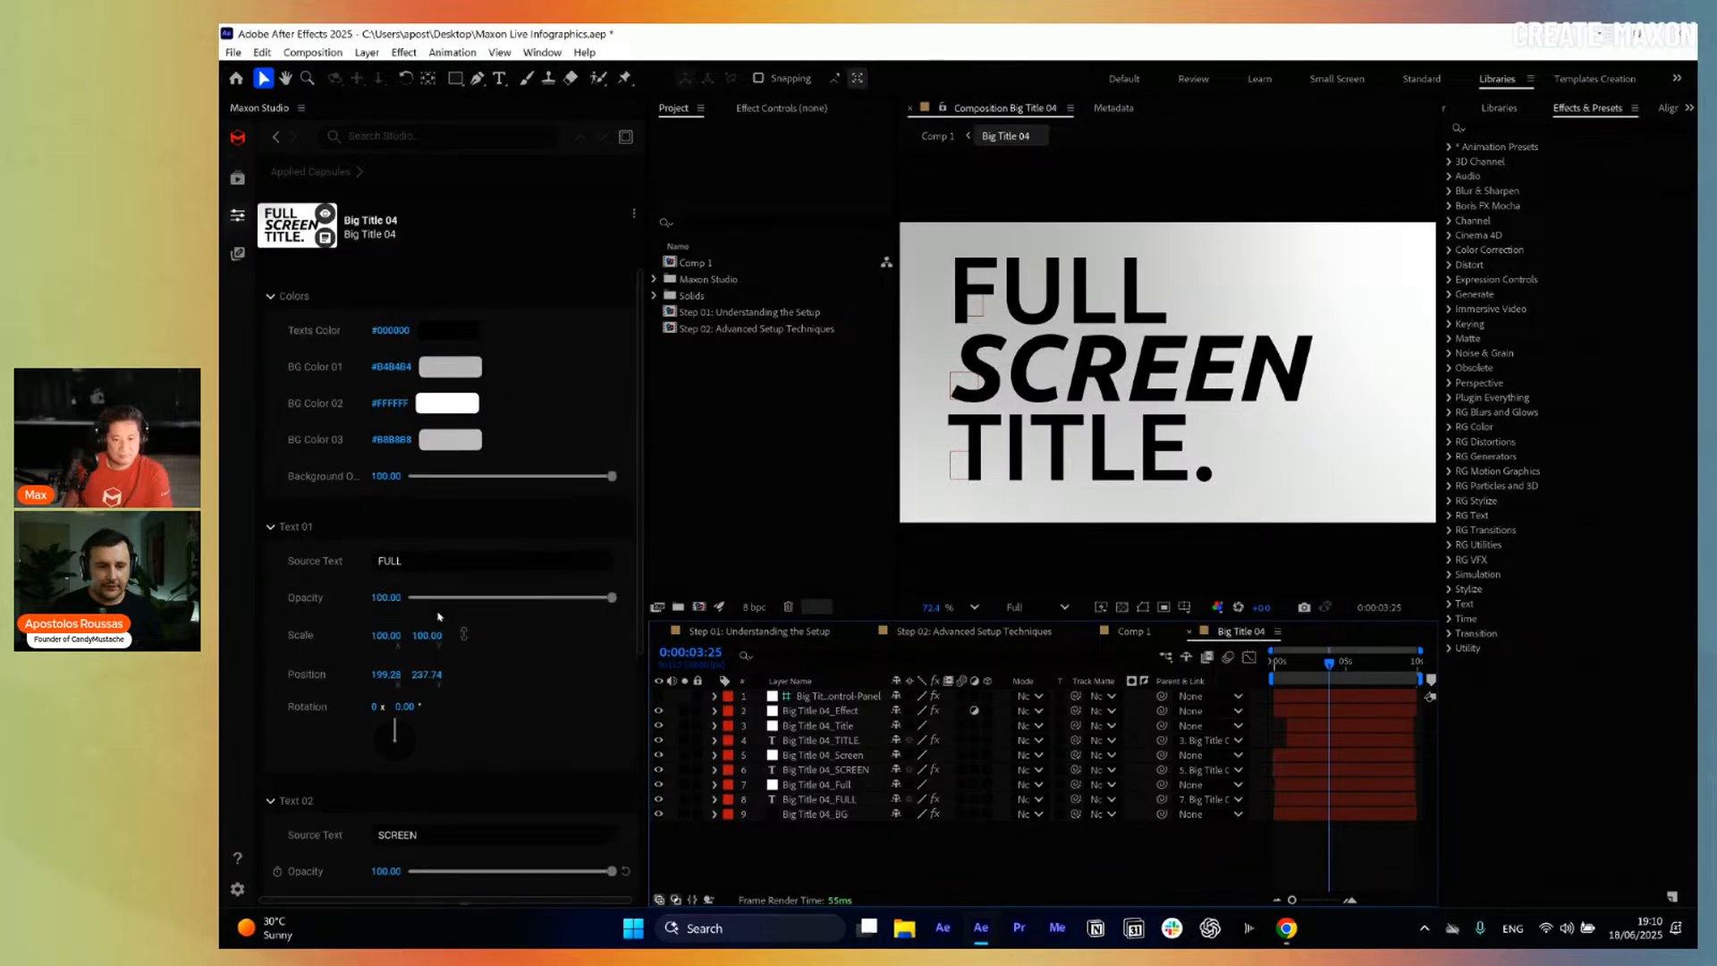
{"action": "left_click", "coordinate": [823, 815]}
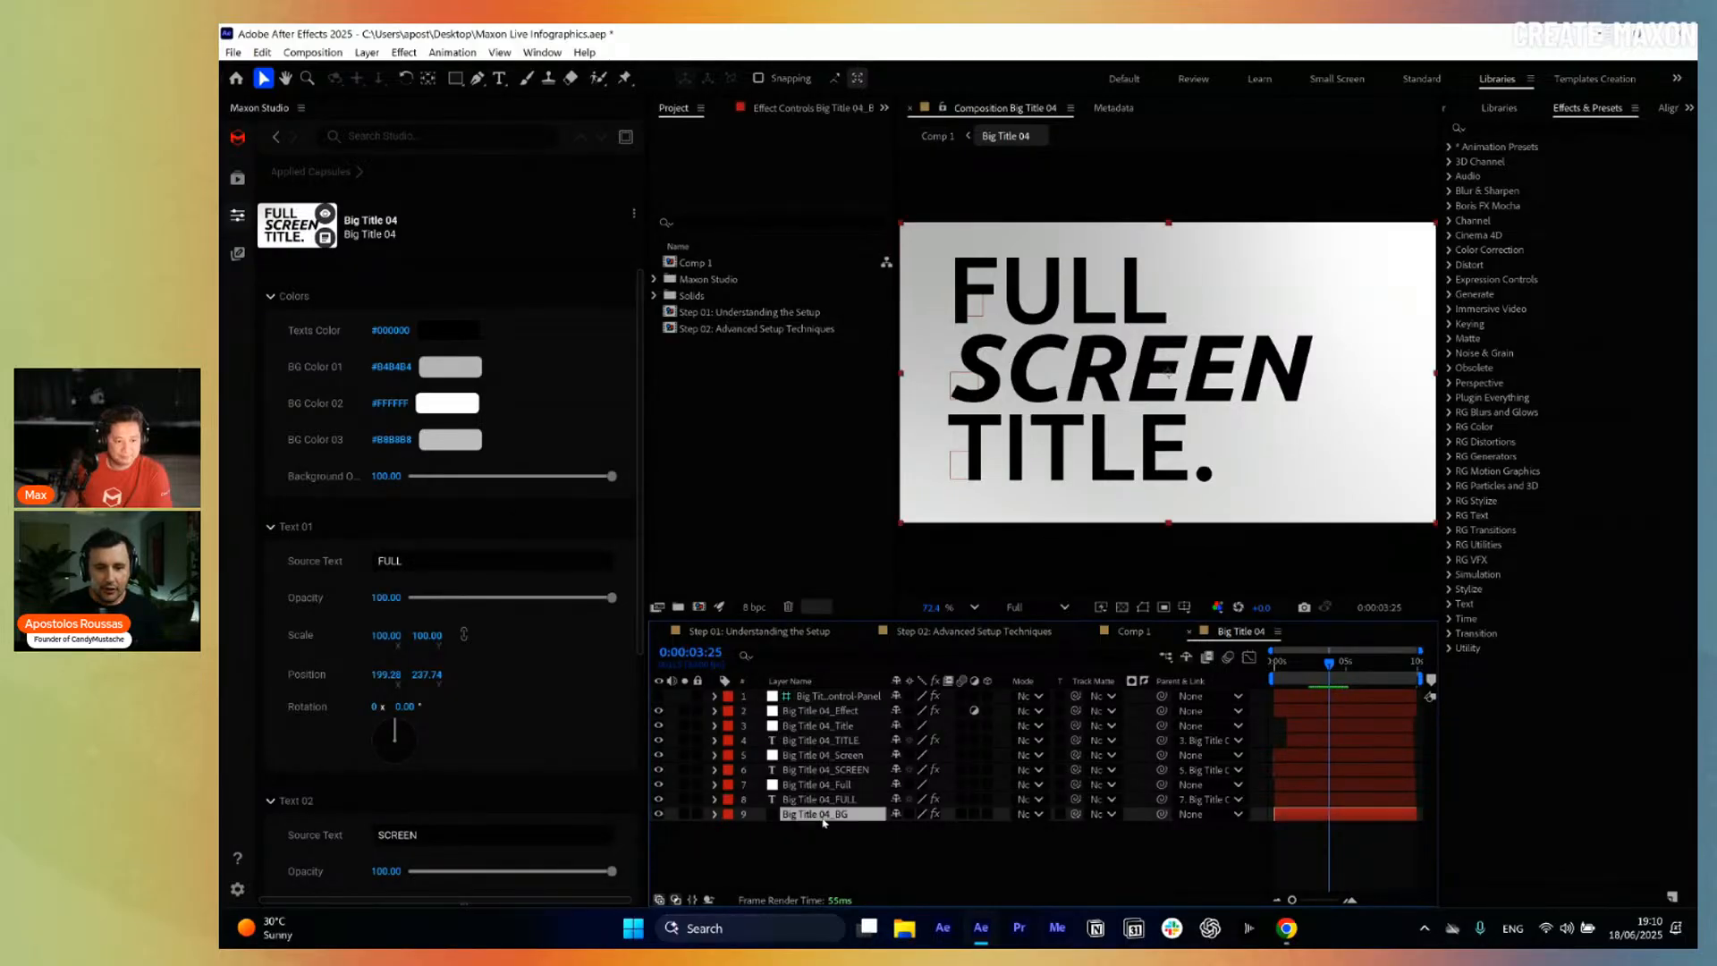
{"action": "left_click", "coordinate": [858, 832]}
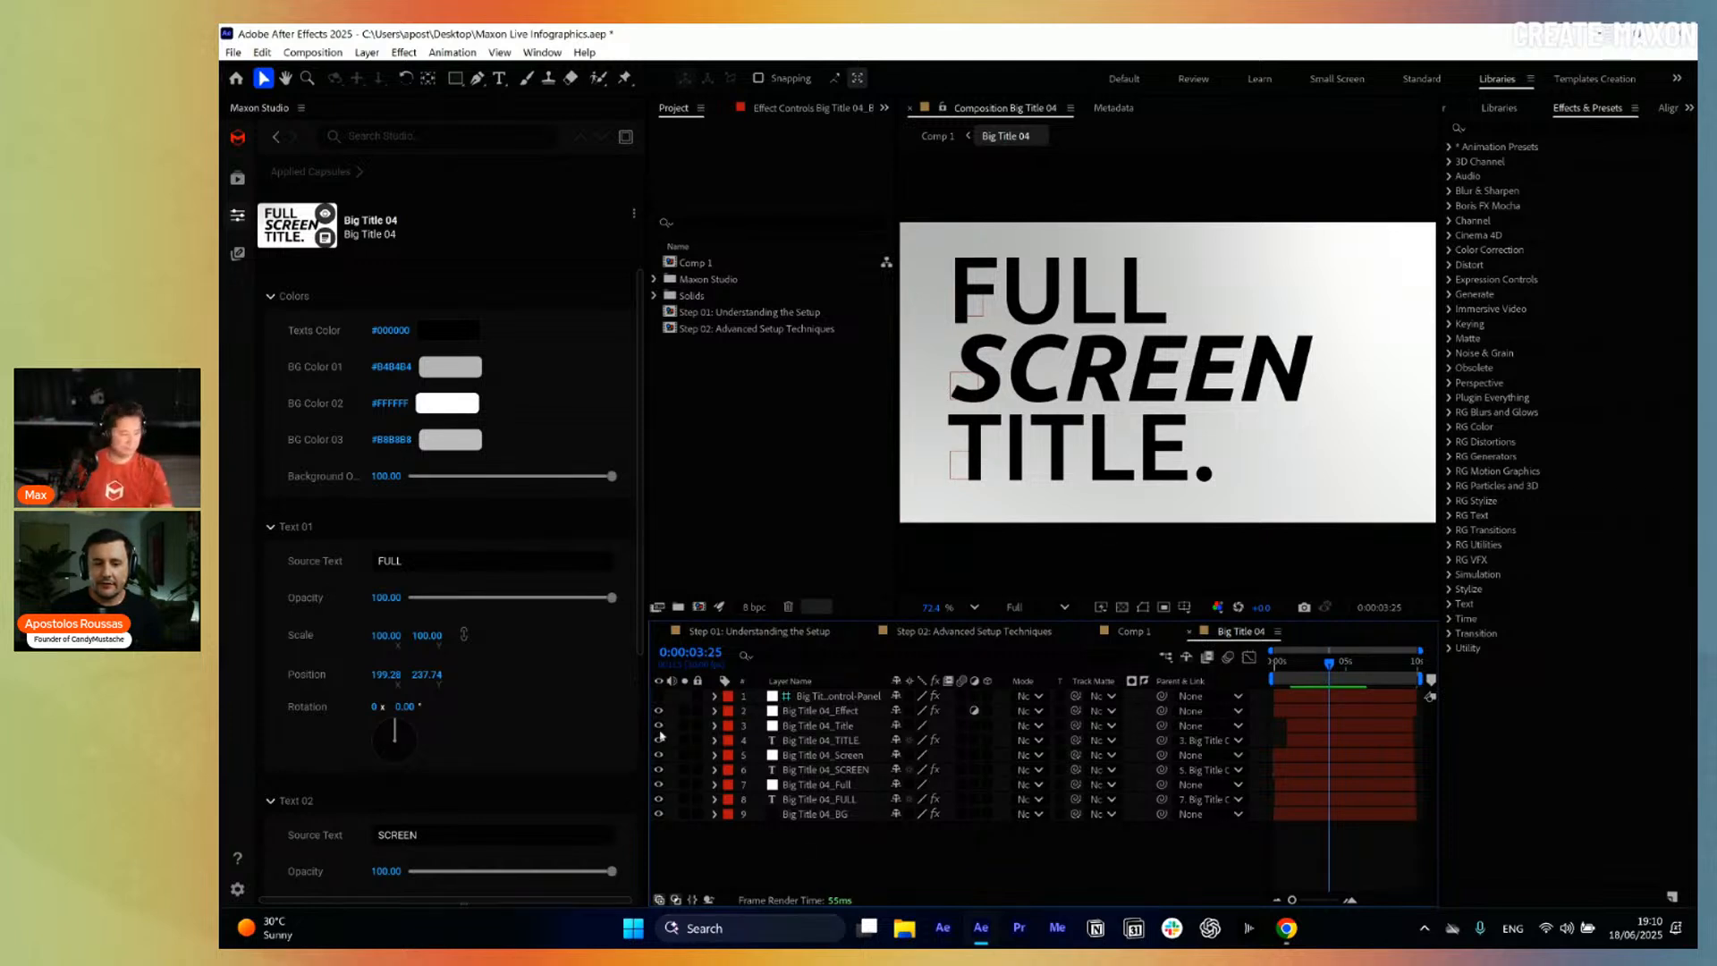
Reveal the opacity of the Big Title 04 control panel and background layers, and set the Big Title 04_BG opacity to 32%.
{"action": "left_click", "coordinate": [832, 814]}
{"action": "key", "text": "t"}
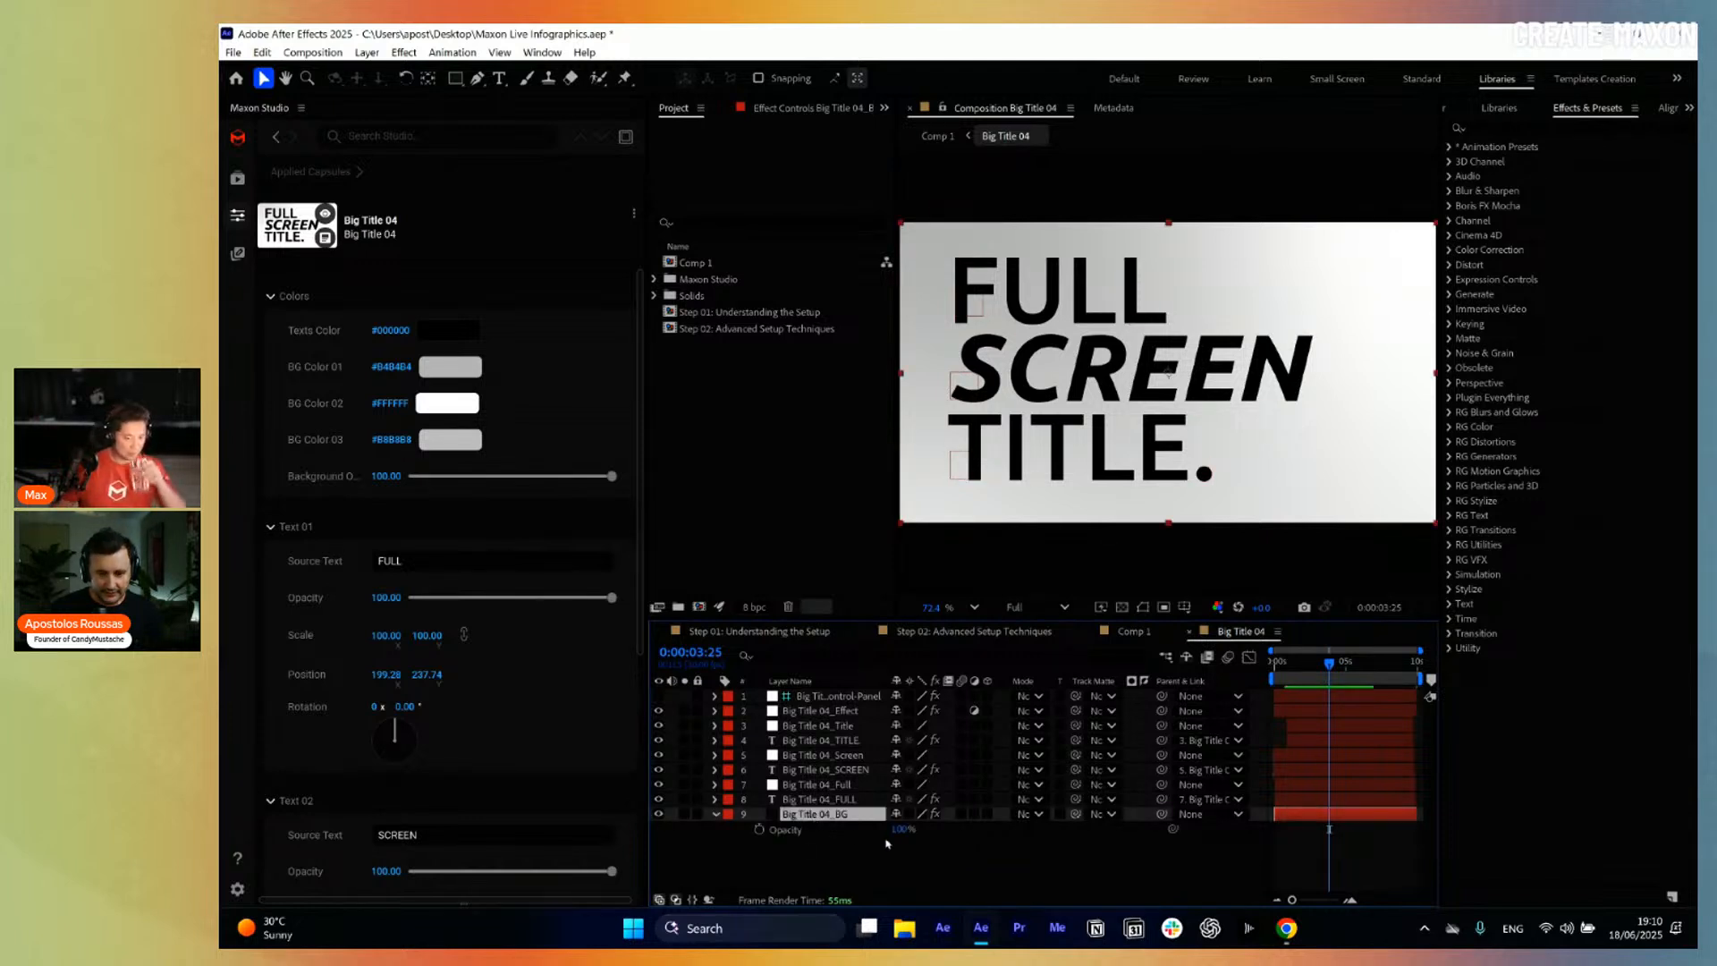
{"action": "left_click", "coordinate": [839, 696]}
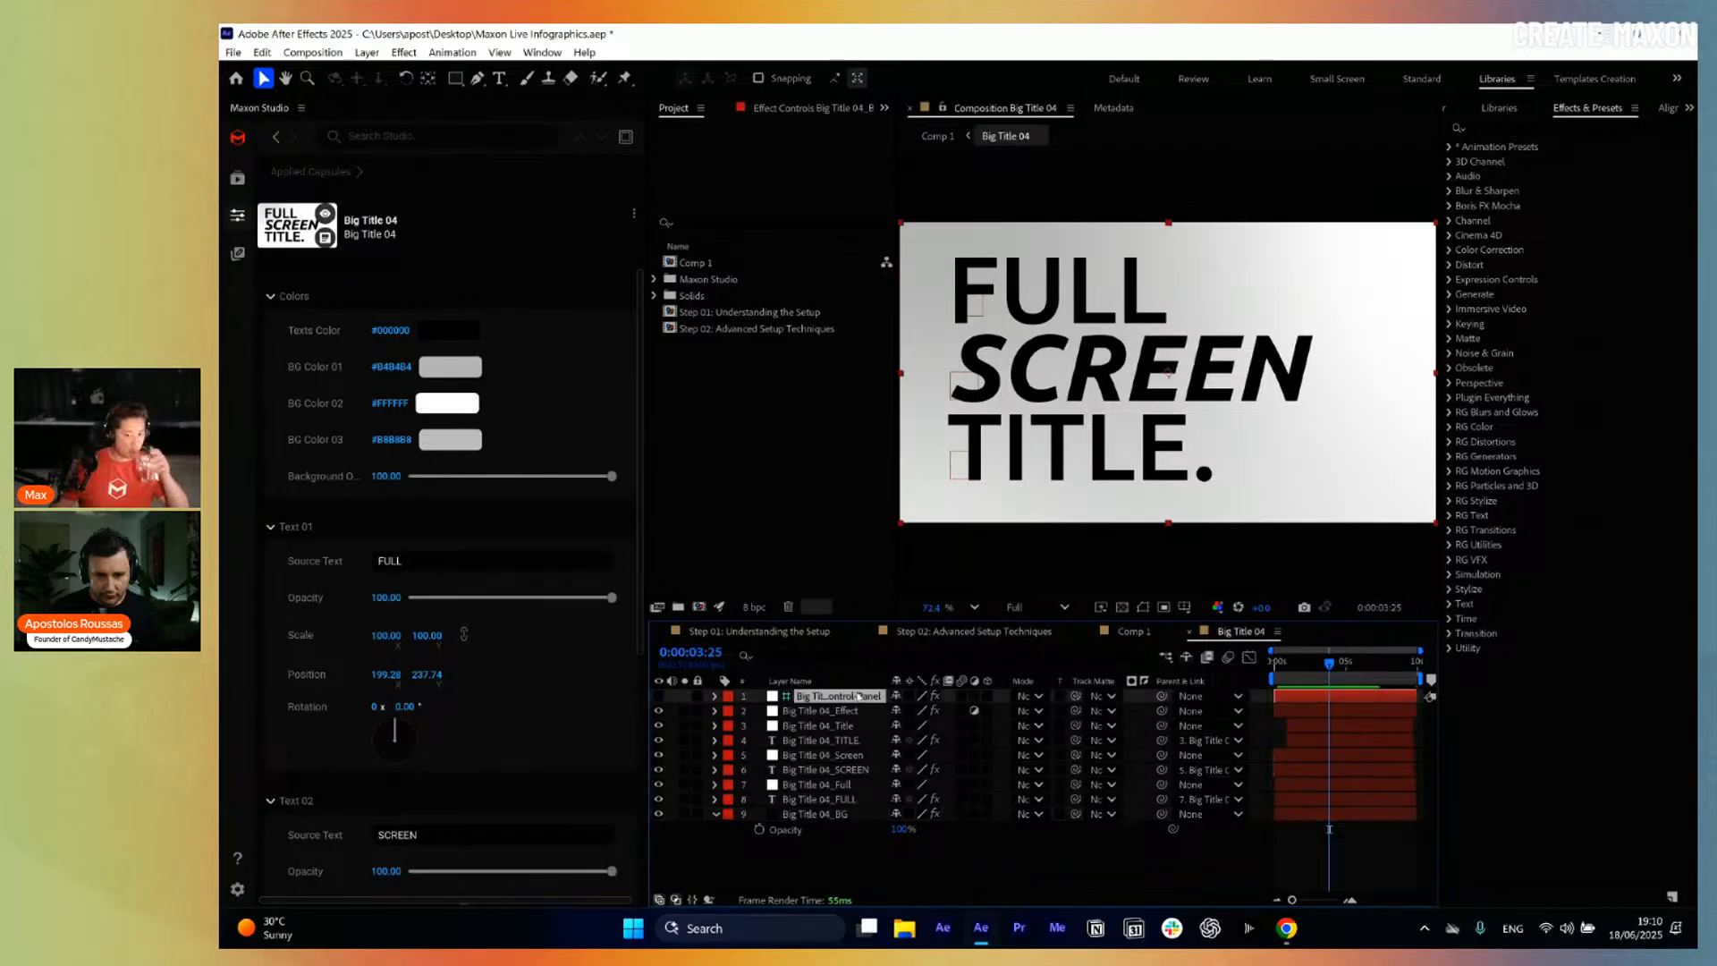
{"action": "key", "text": "t"}
{"action": "left_click_drag", "start_coordinate": [901, 844], "coordinate": [886, 870]}
{"action": "left_click", "coordinate": [885, 869]}
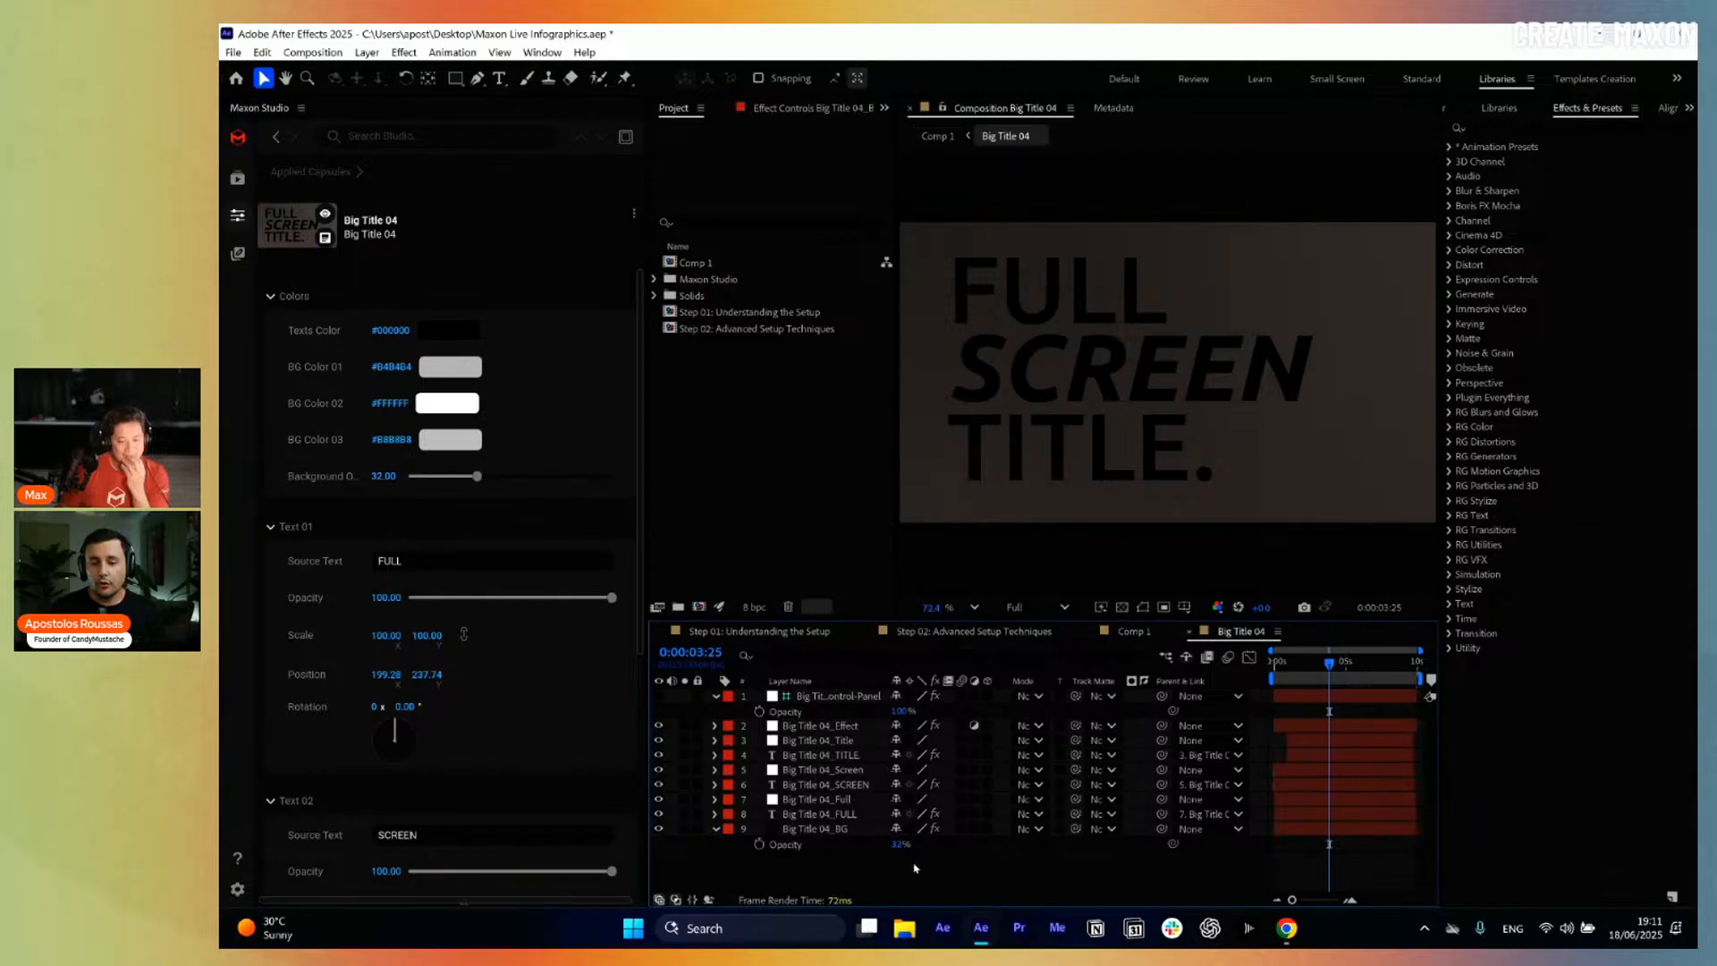
Restore the Big Title 04_BG layer's opacity to 100% and deselect the layer.
{"action": "left_click_drag", "start_coordinate": [896, 844], "coordinate": [935, 840]}
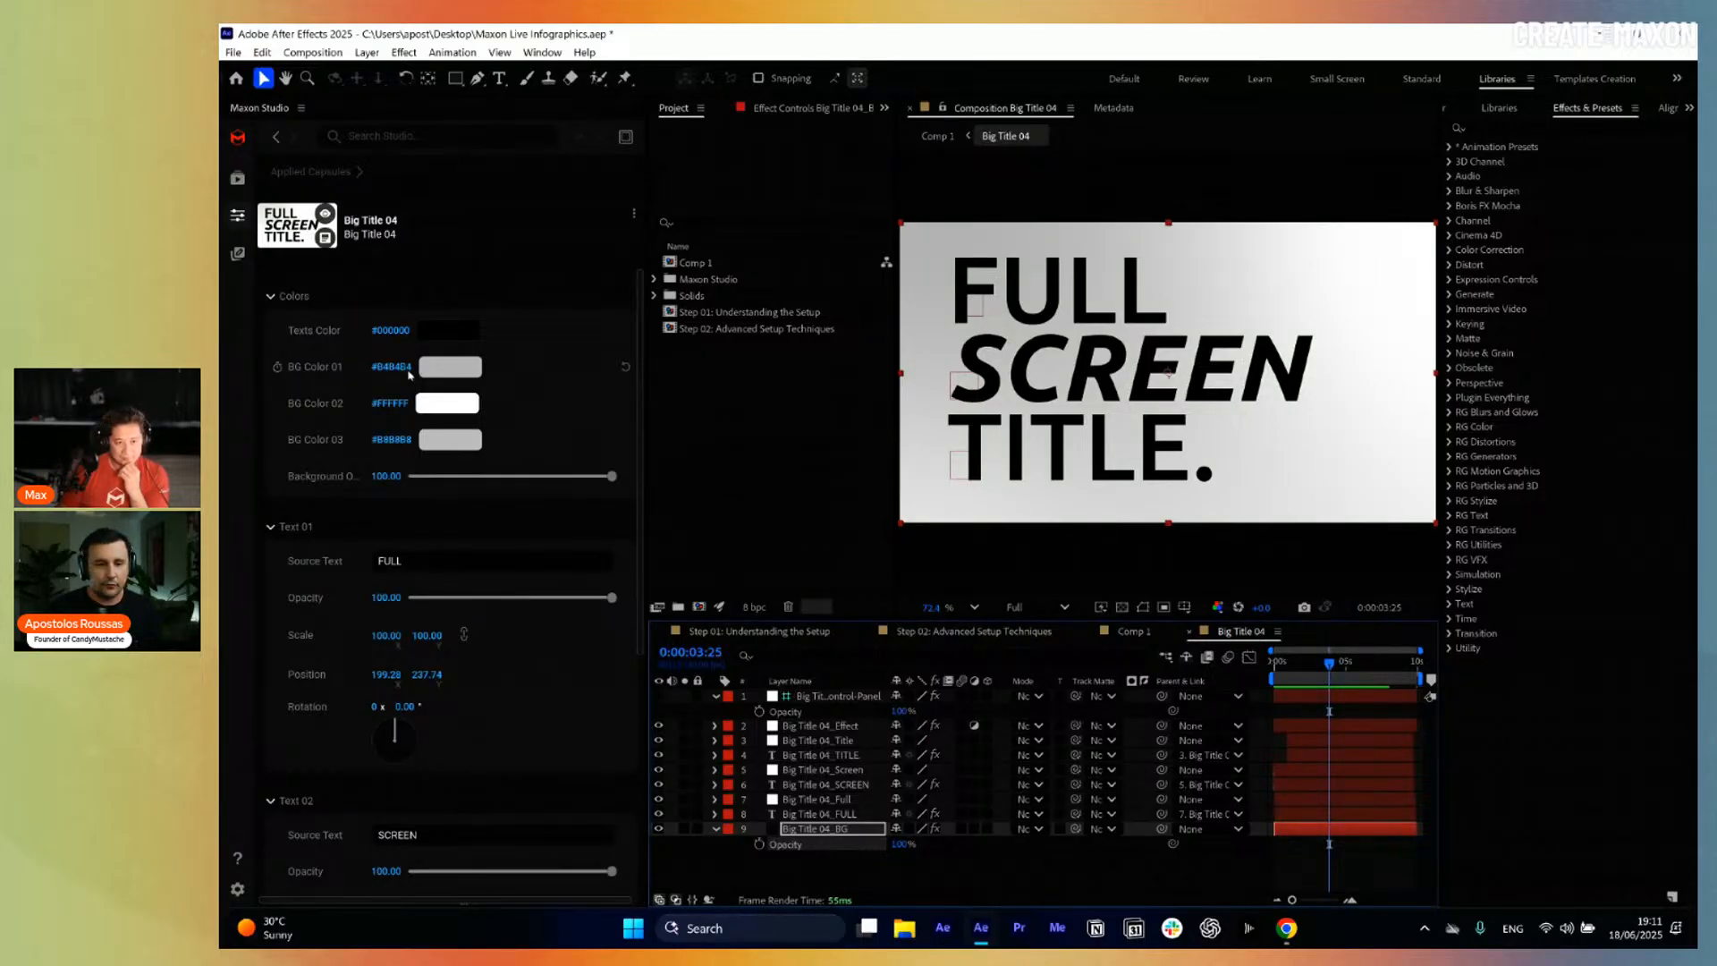
{"action": "left_click", "coordinate": [709, 265]}
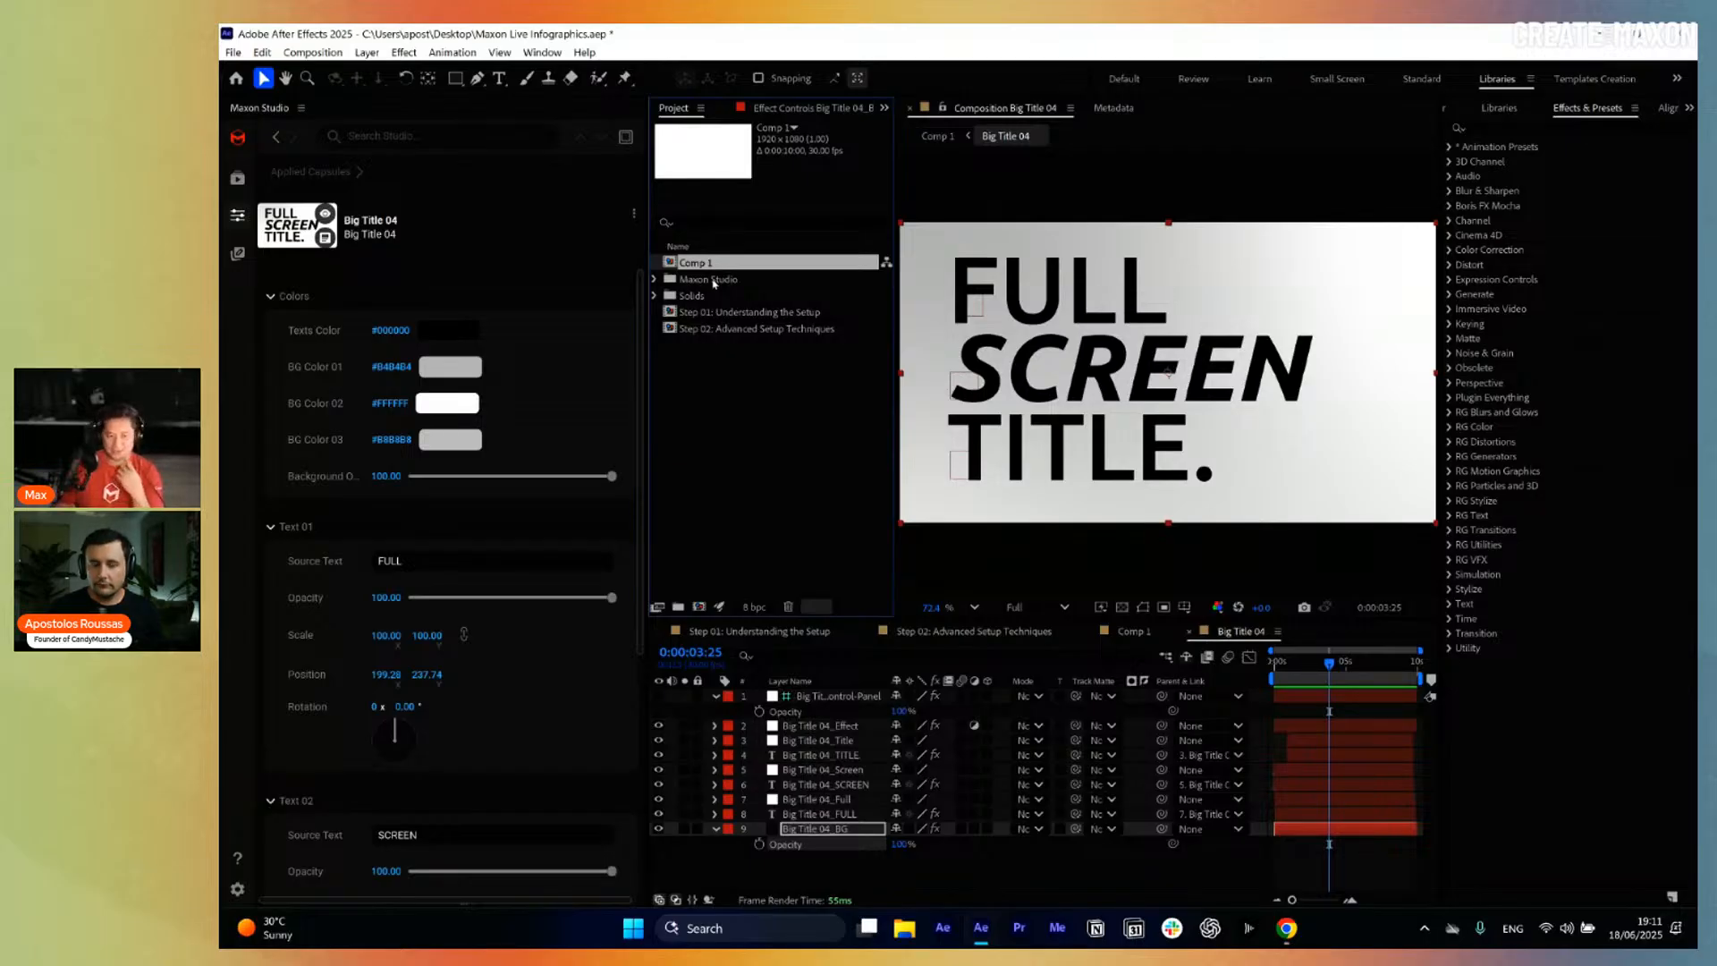
{"action": "left_click", "coordinate": [834, 829]}
{"action": "left_click", "coordinate": [877, 872]}
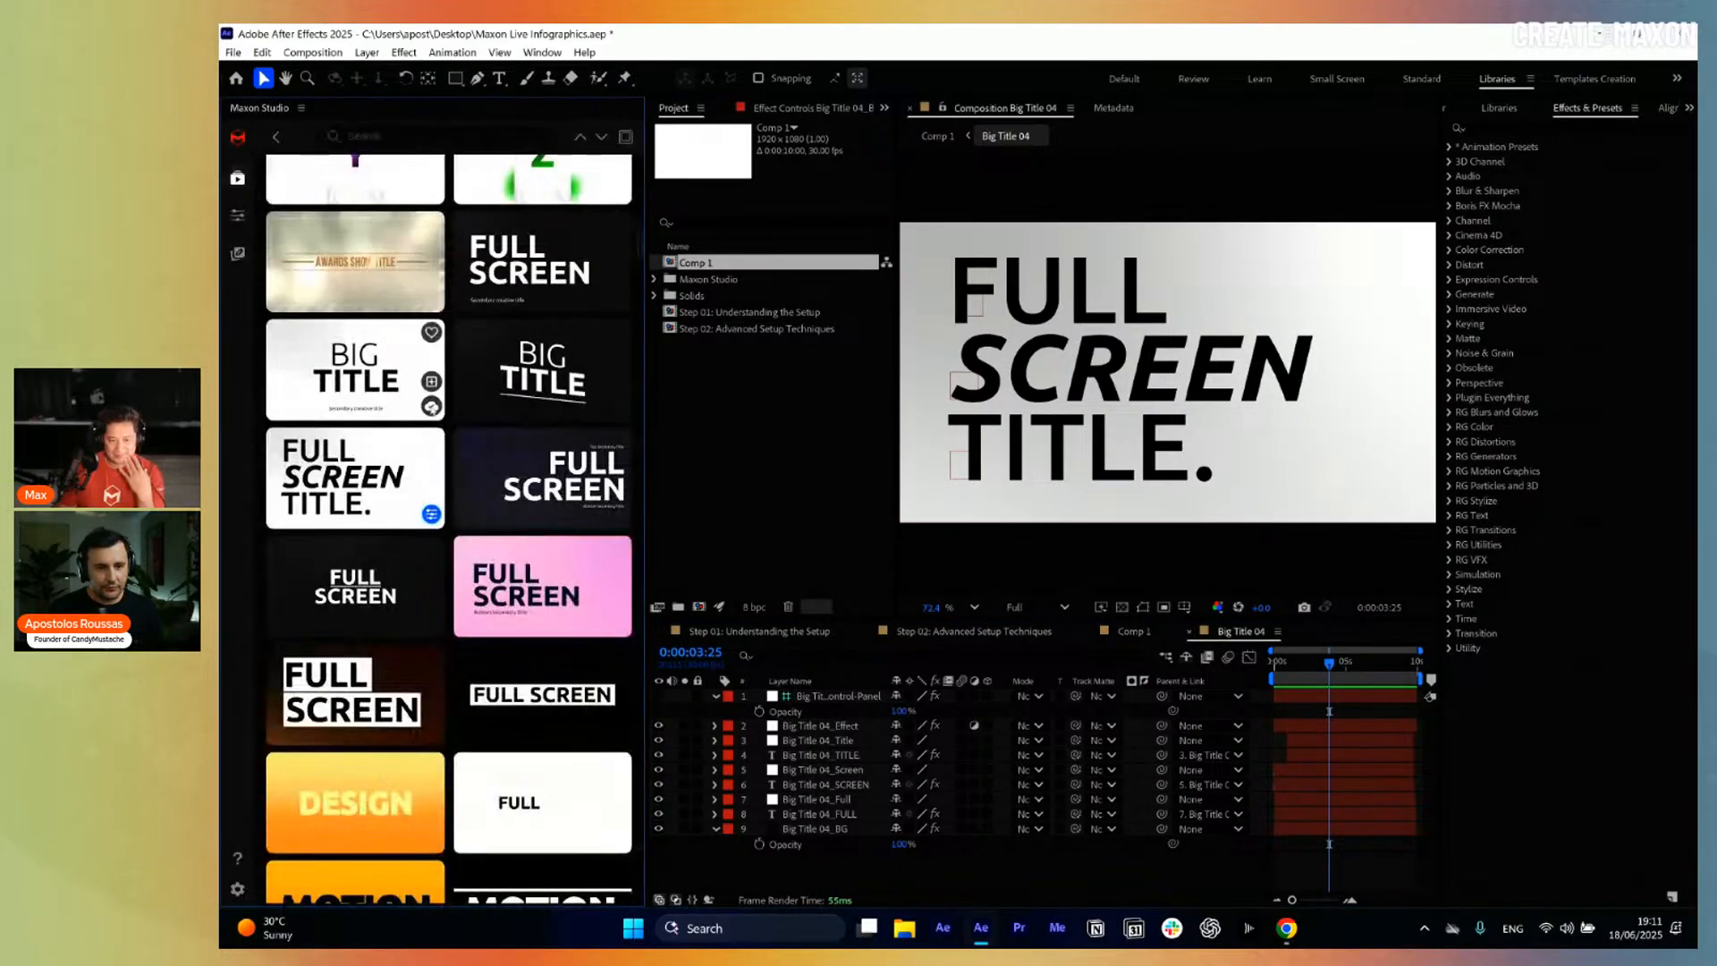
Apply the Colorful Frosted Glass Background 01 capsule, place it just above Big Title 04_BG, and preview it at 0:00:04:05.
{"action": "scroll", "coordinate": [400, 547], "scroll_direction": "up", "scroll_amount": 15}
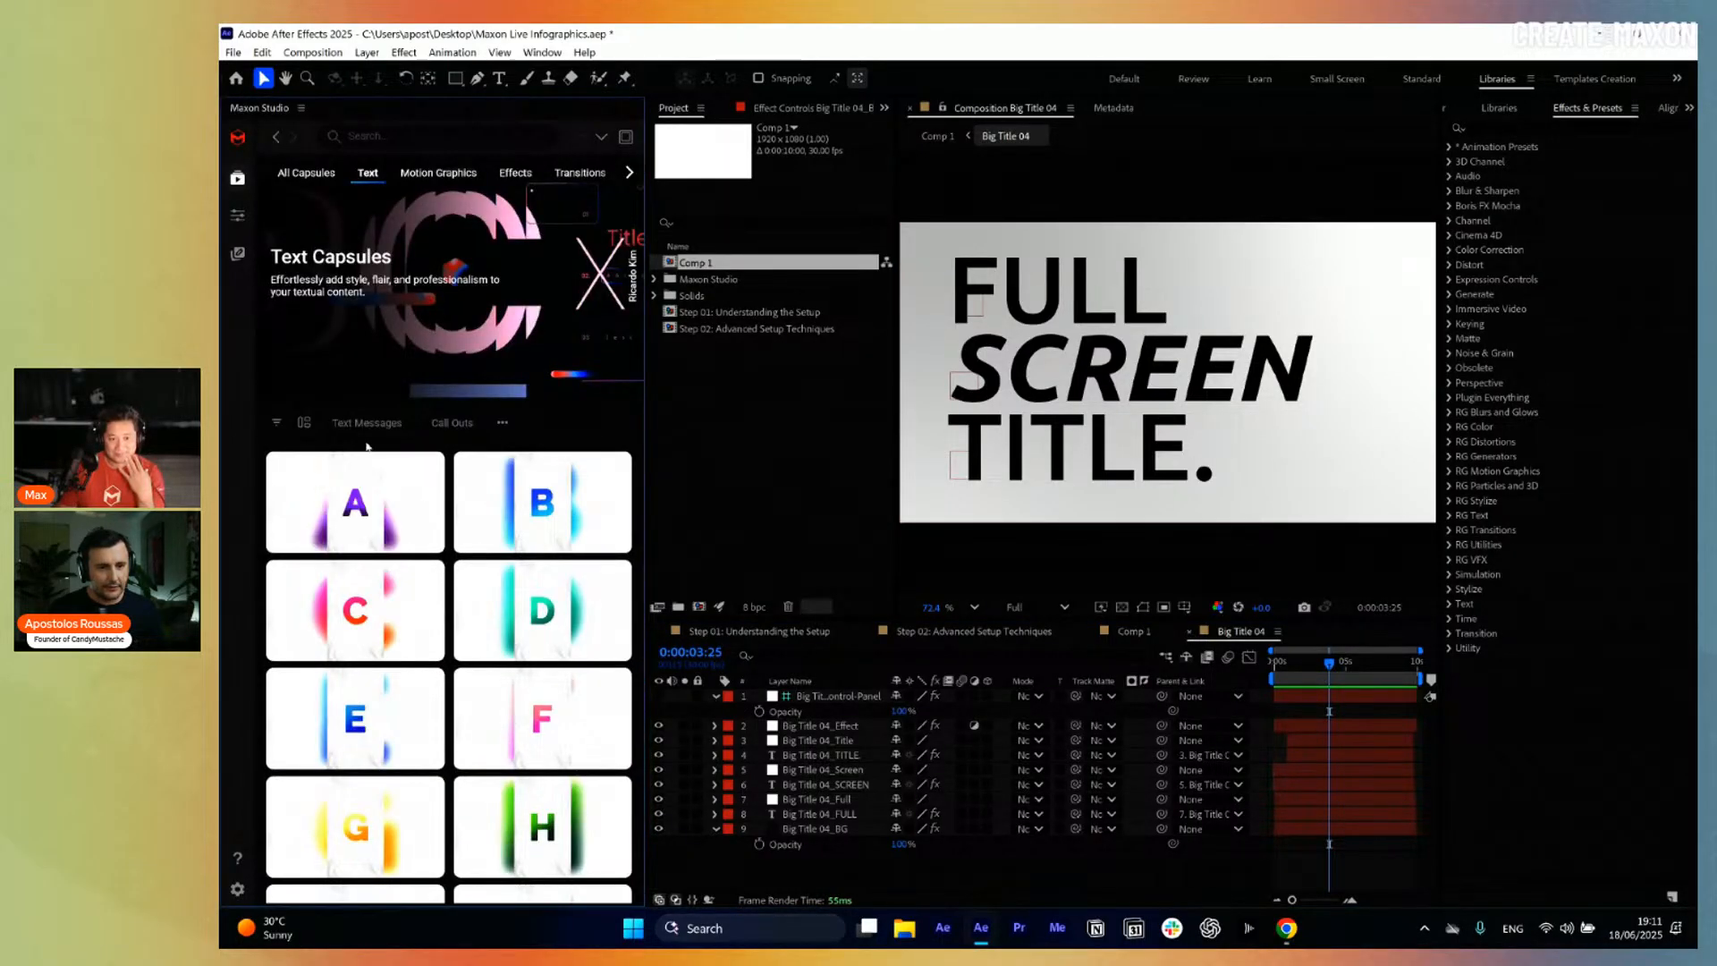
{"action": "left_click", "coordinate": [289, 179]}
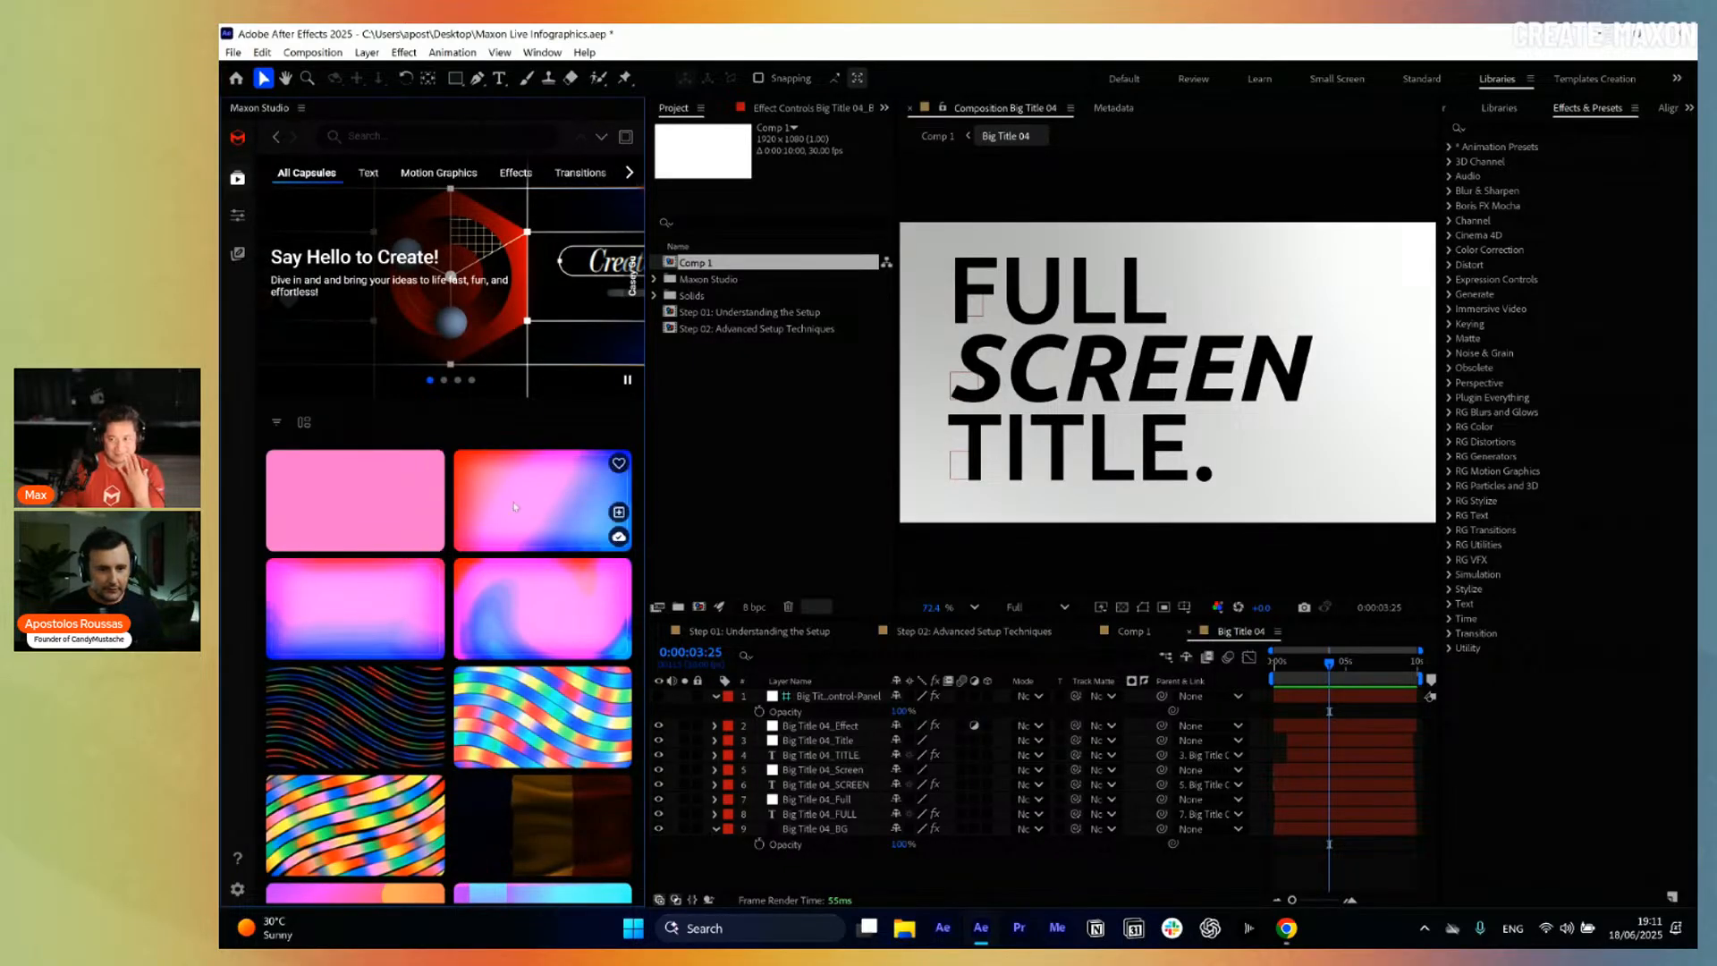
{"action": "left_click", "coordinate": [618, 513]}
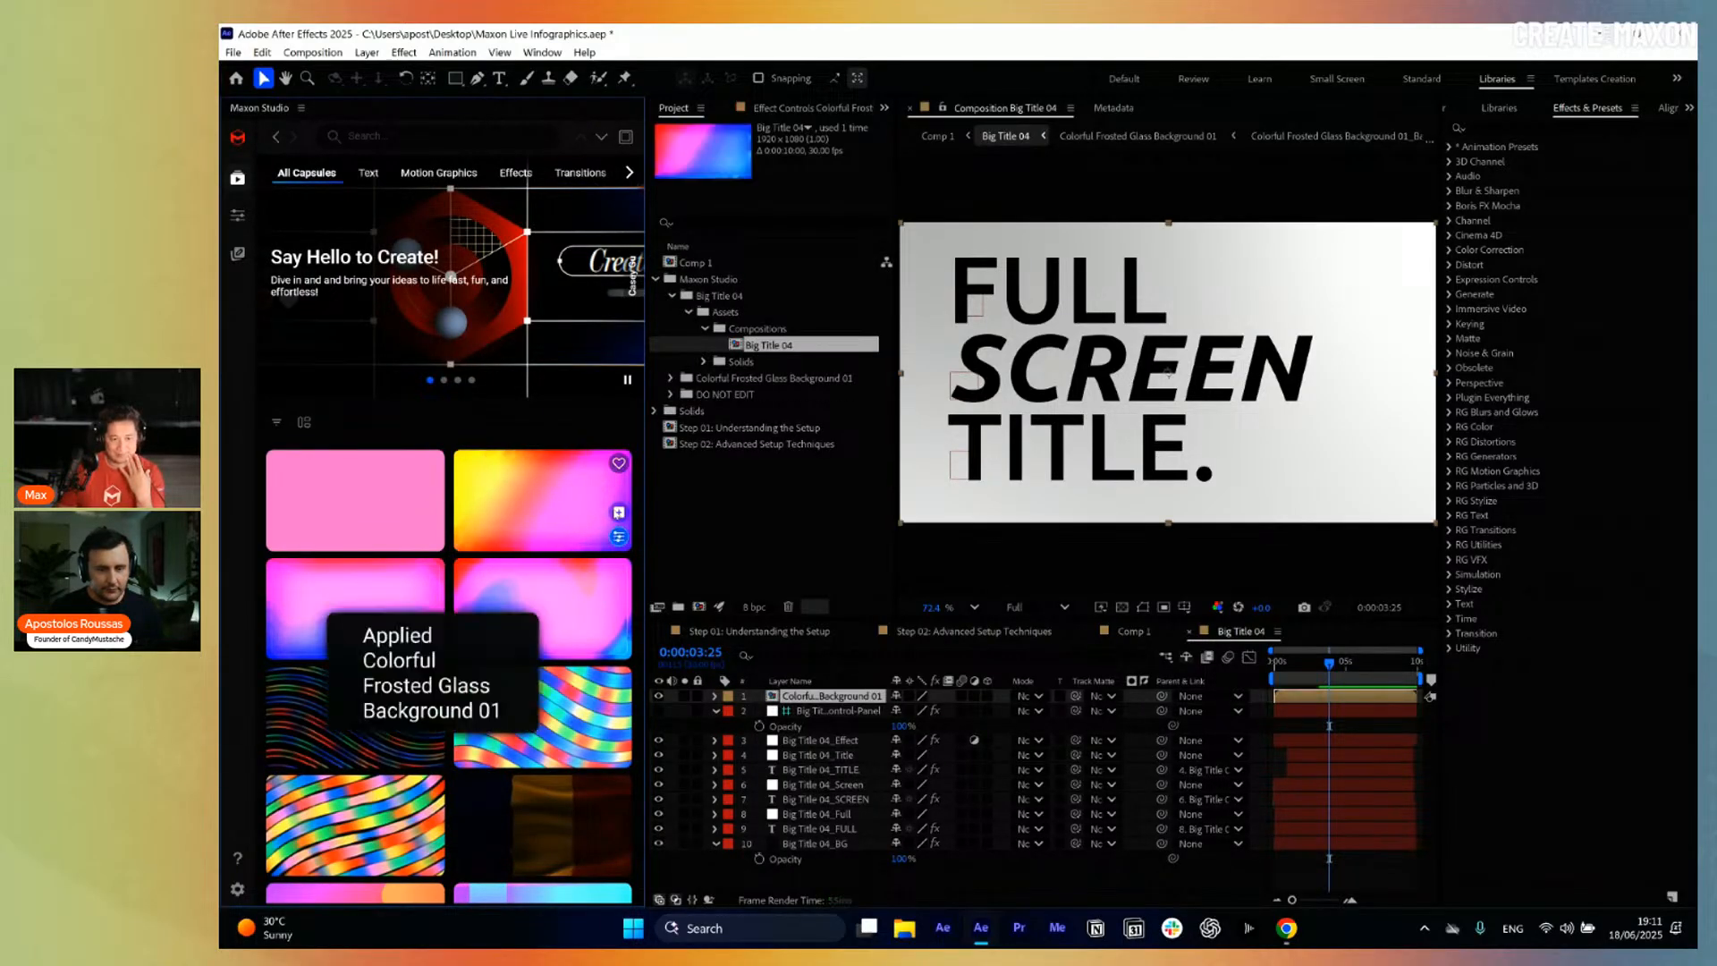
{"action": "left_click_drag", "start_coordinate": [815, 698], "coordinate": [818, 833]}
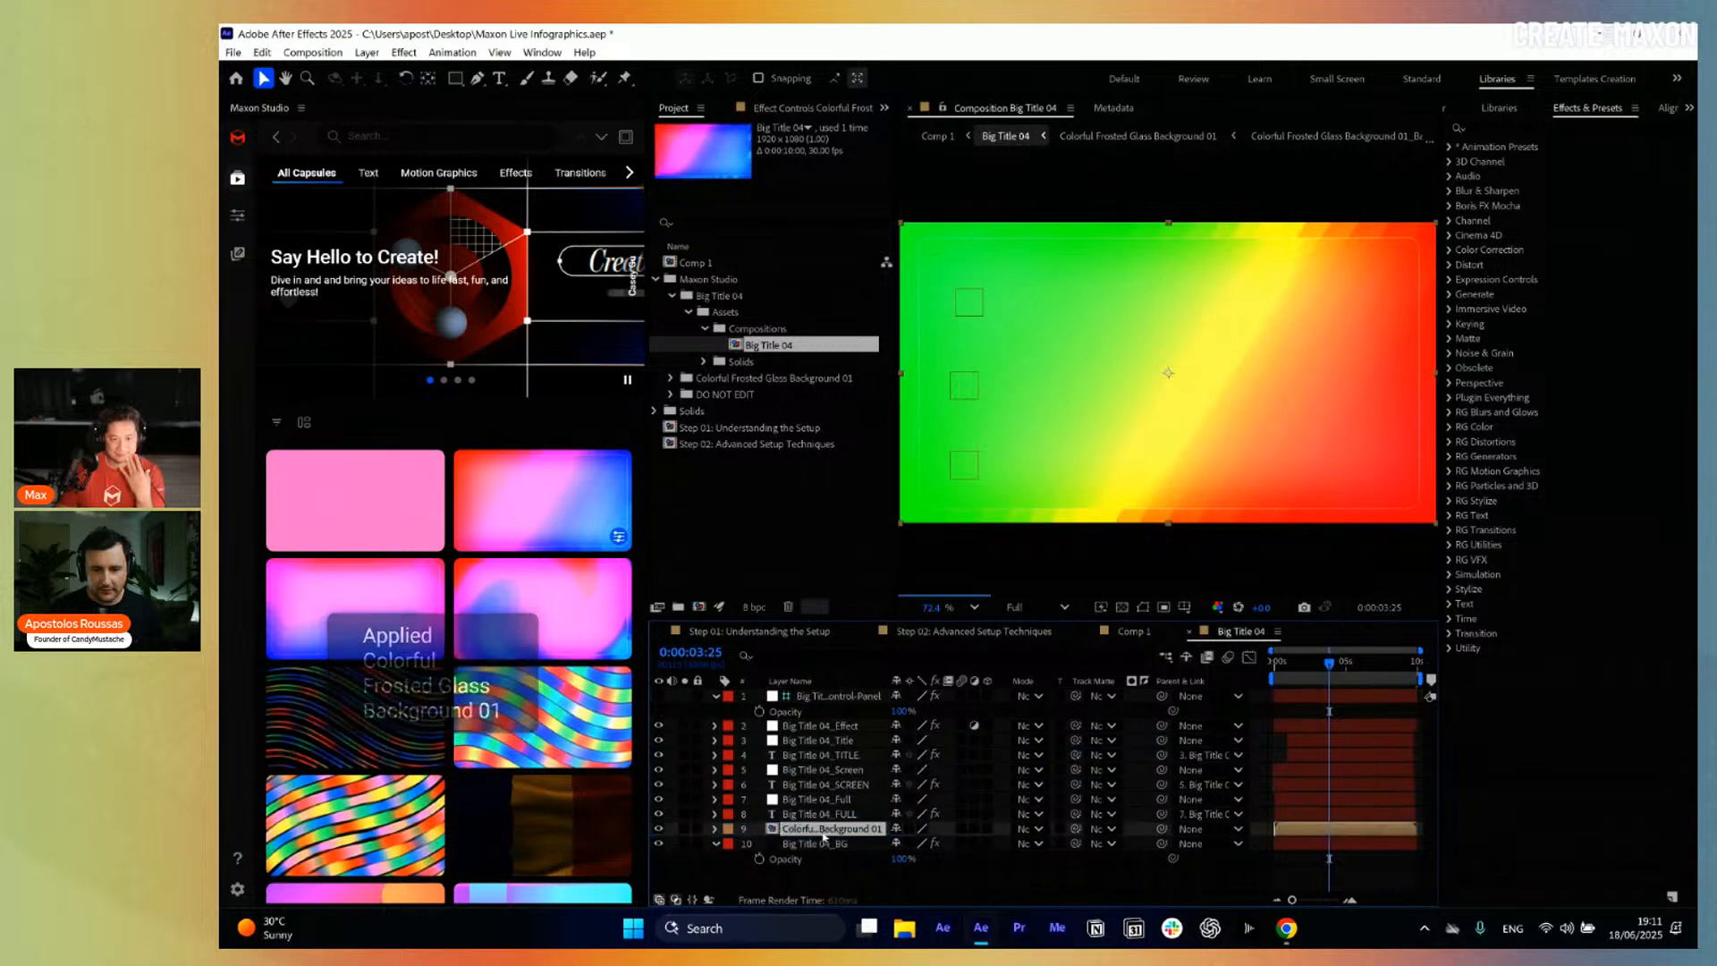
{"action": "left_click", "coordinate": [1312, 667]}
{"action": "mouse_move", "coordinate": [1311, 675]}
{"action": "left_mouse_down"}
{"action": "mouse_move", "coordinate": [1270, 675]}
{"action": "mouse_move", "coordinate": [1336, 692]}
{"action": "left_mouse_up"}
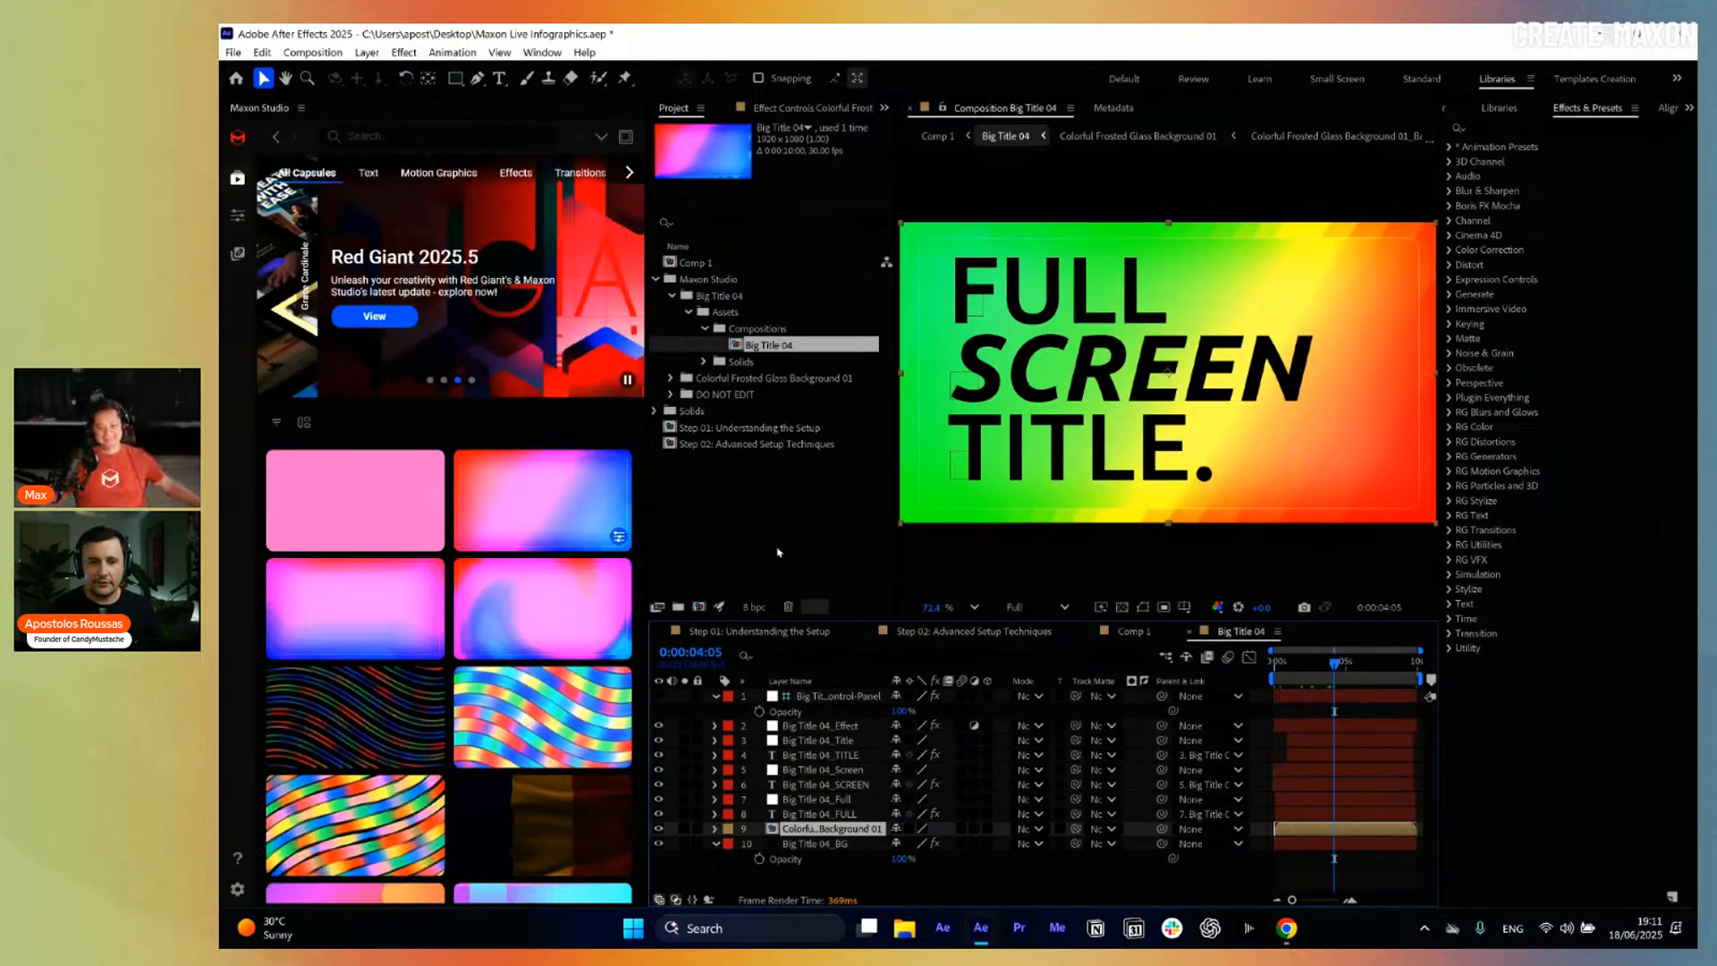
Collapse the Maxon Studio folder and delete it together with Comp 1 from the project.
{"action": "left_click", "coordinate": [656, 279]}
{"action": "left_click", "coordinate": [732, 417]}
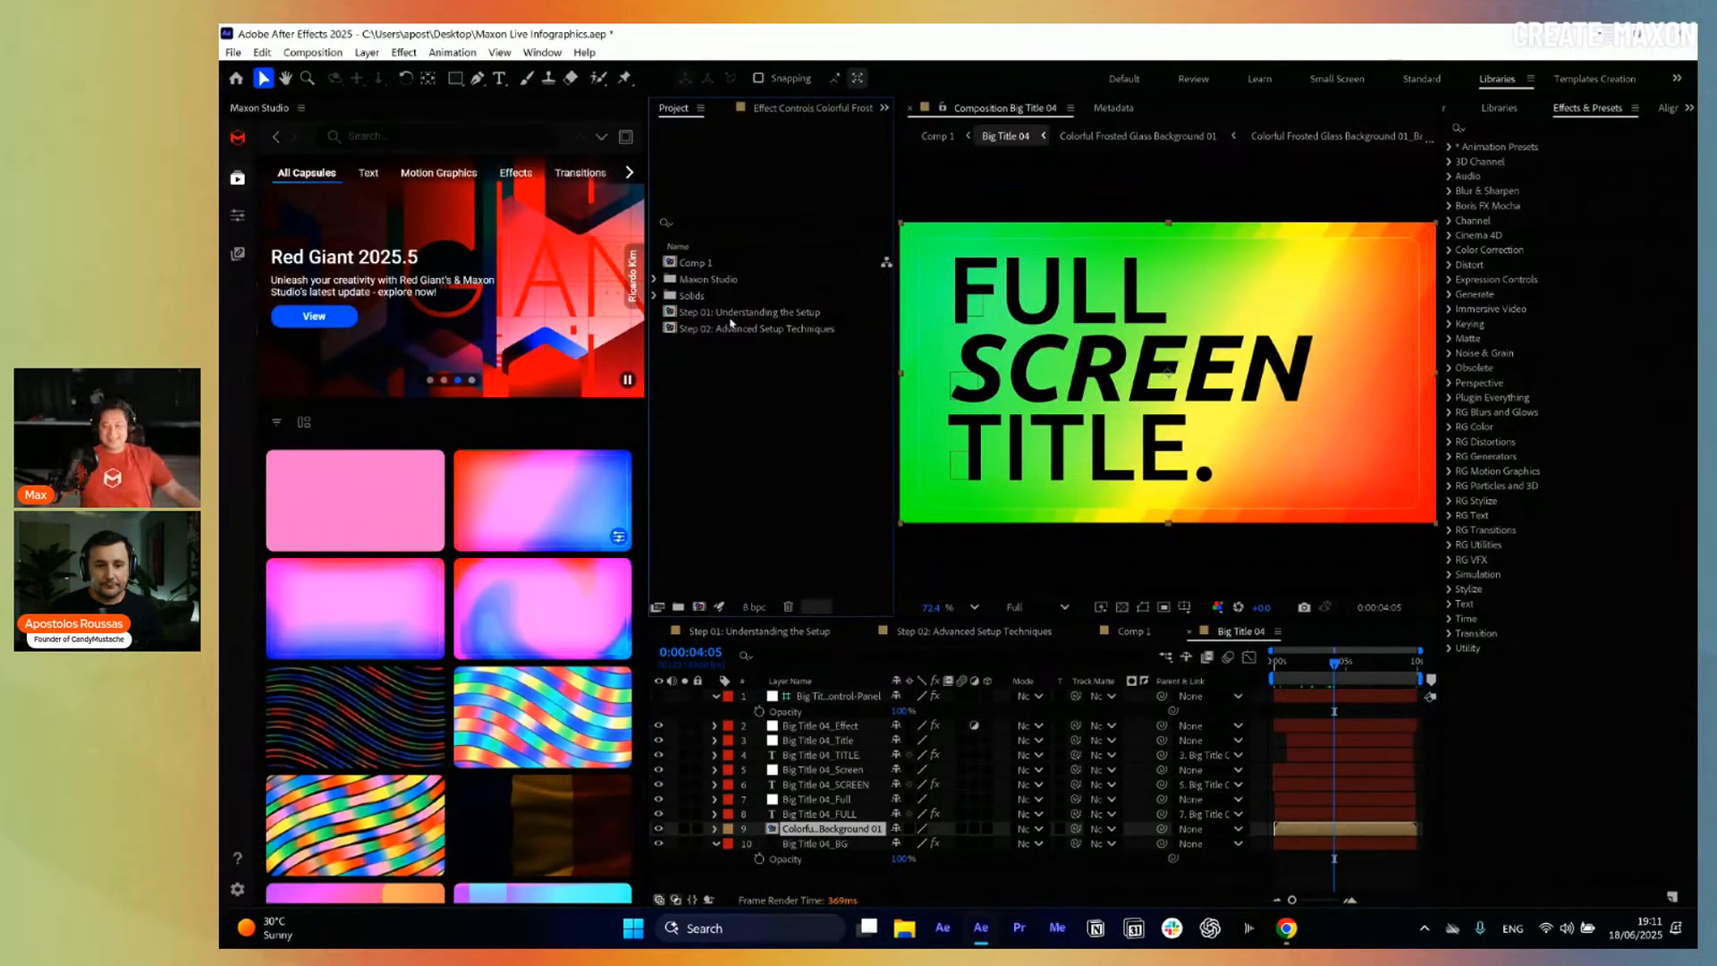
{"action": "left_click", "coordinate": [712, 279]}
{"action": "left_click", "coordinate": [705, 265], "text": "shift"}
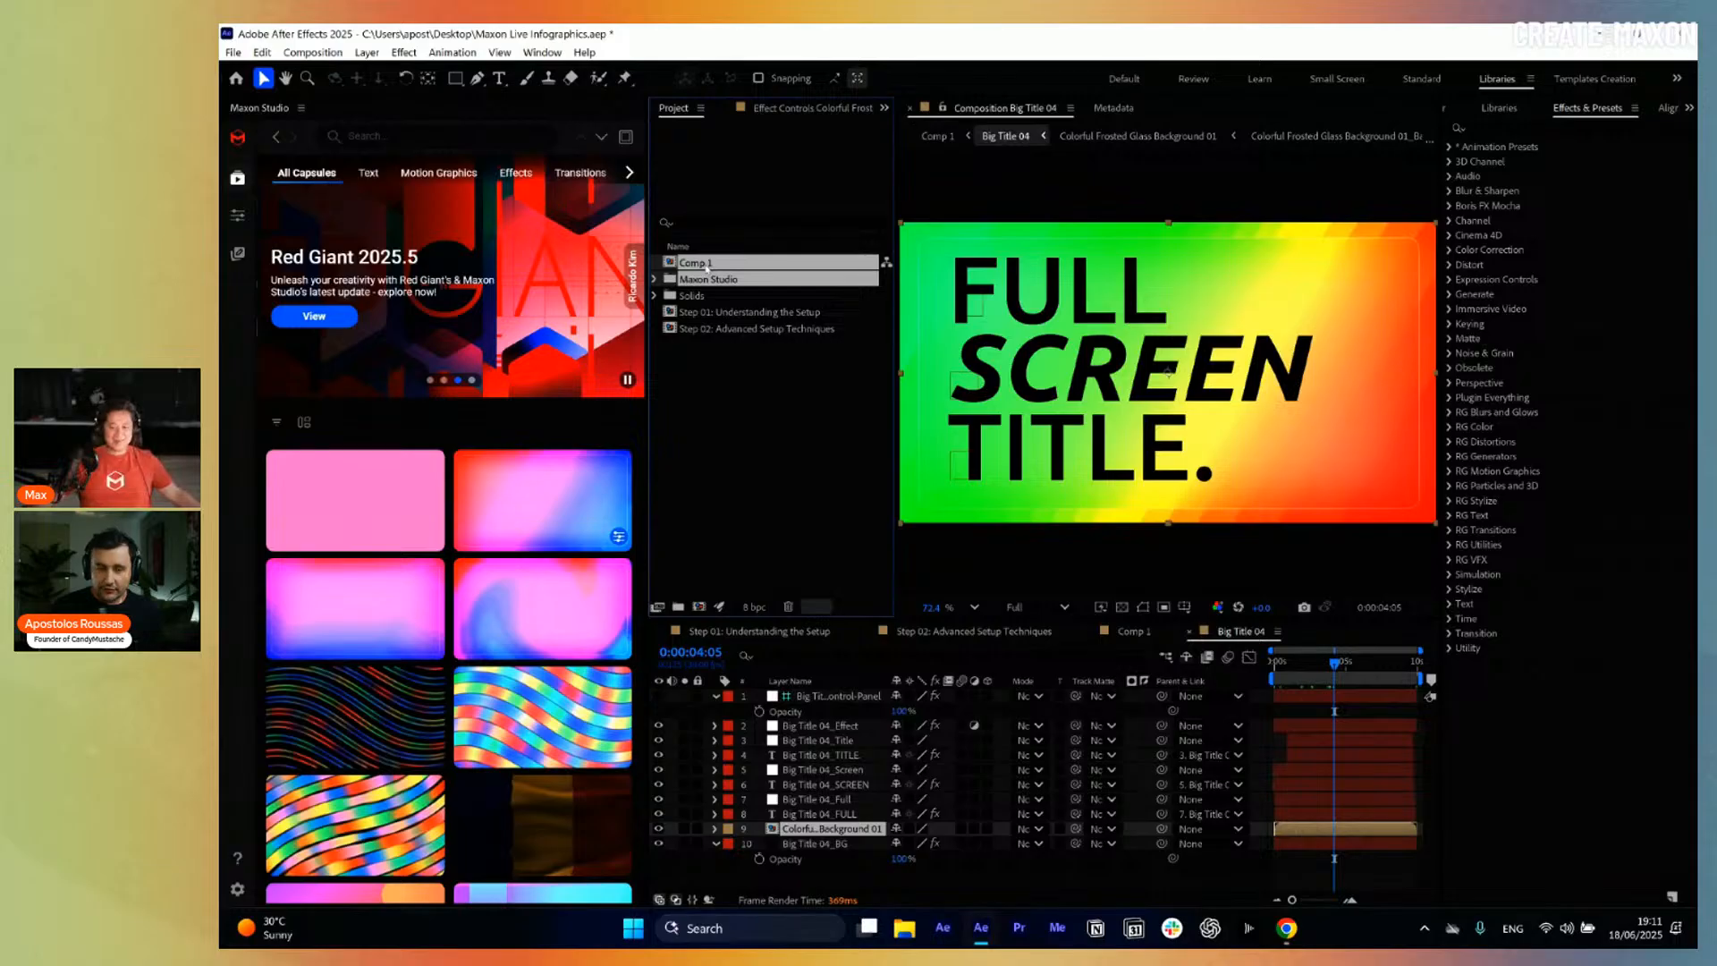
{"action": "key", "text": "Delete"}
{"action": "key", "text": "Return"}
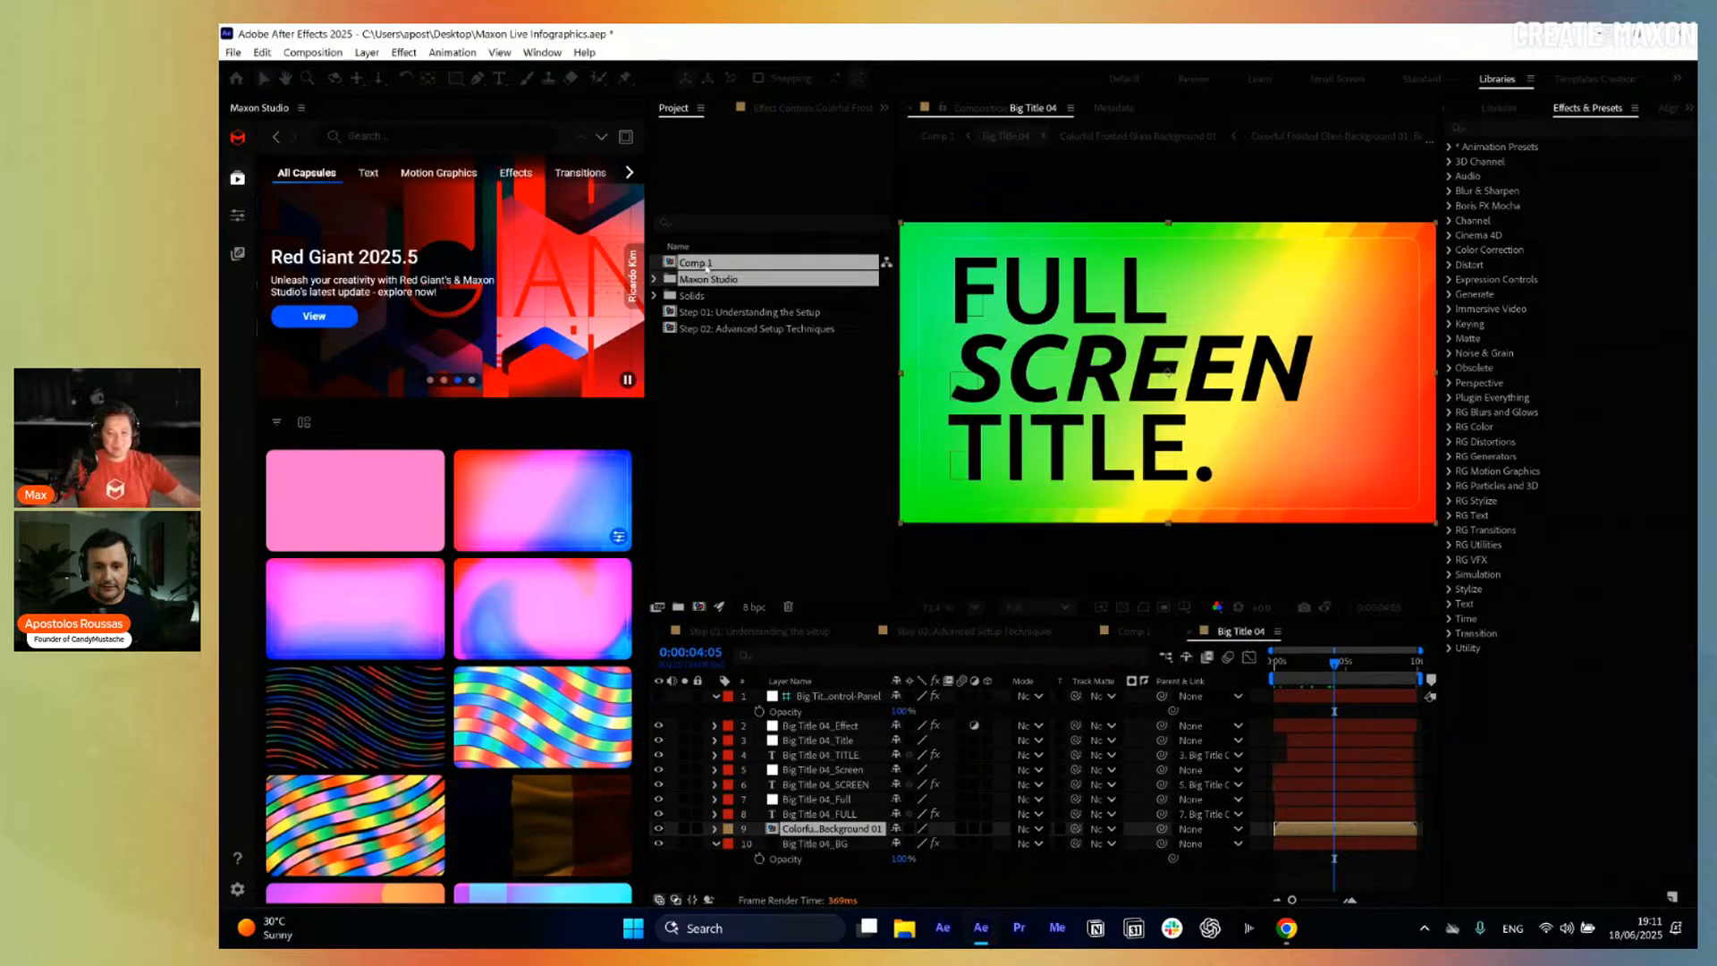
Open the Step 01: Understanding the Setup composition and set the current time to 0:00:03:21.
{"action": "double_click", "coordinate": [749, 279]}
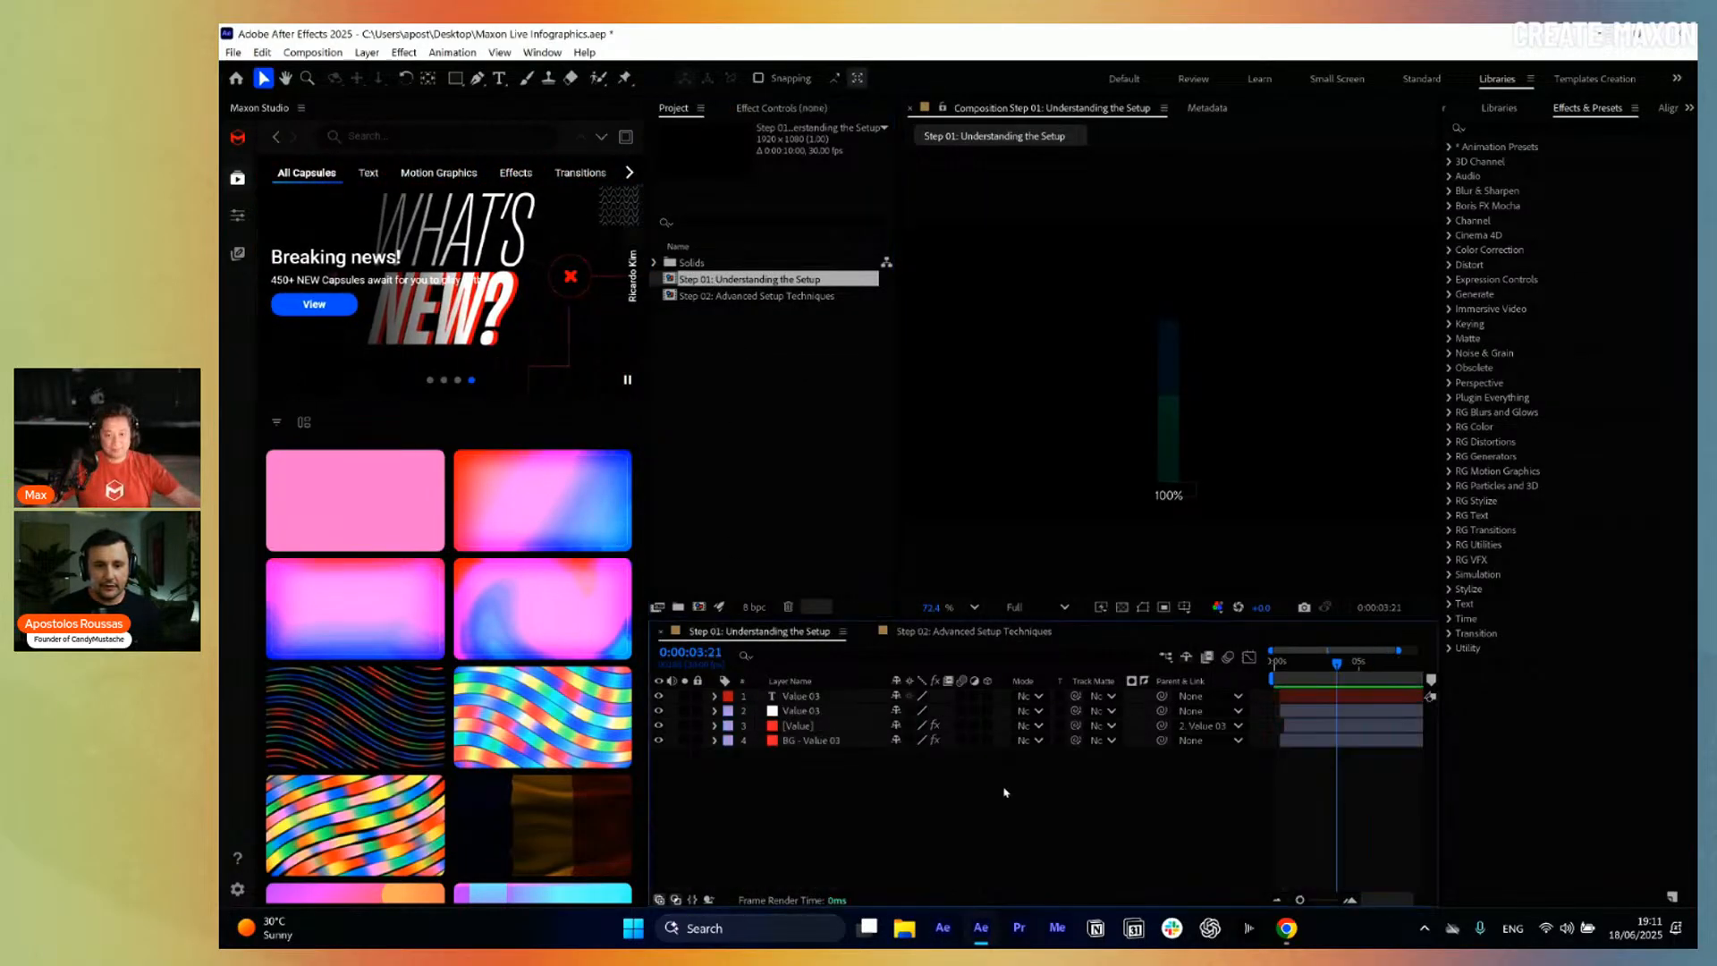
{"action": "mouse_move", "coordinate": [1334, 673]}
{"action": "left_mouse_down"}
{"action": "mouse_move", "coordinate": [1287, 673]}
{"action": "mouse_move", "coordinate": [1336, 676]}
{"action": "left_mouse_up"}
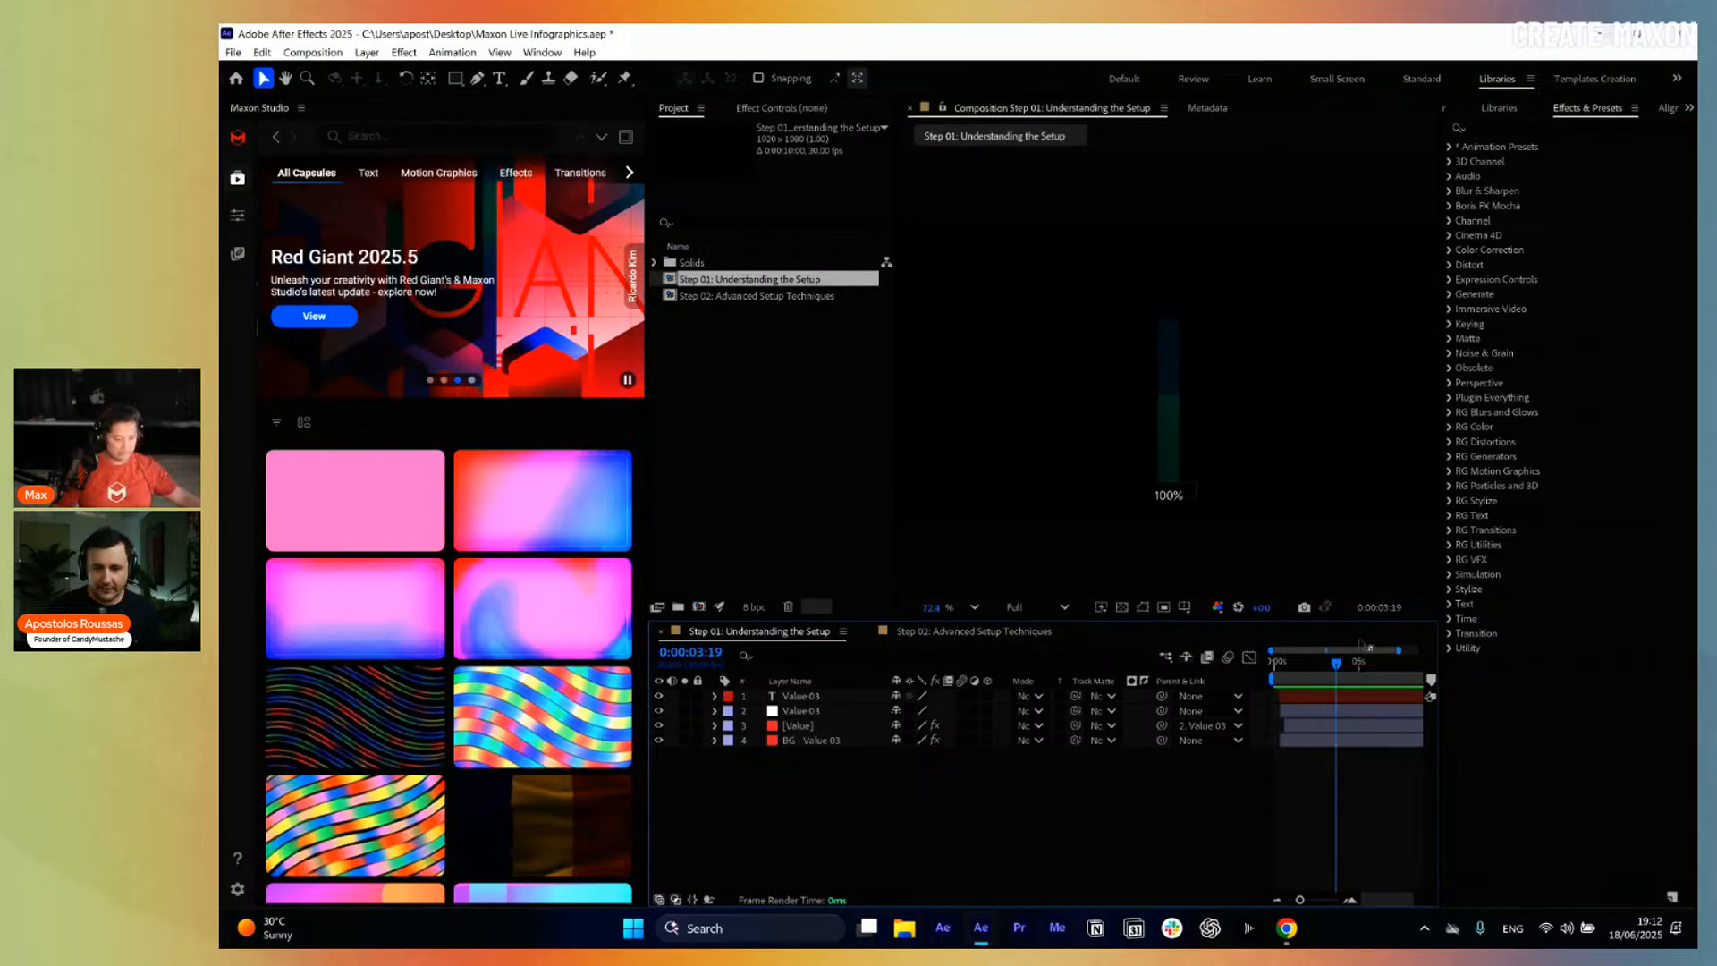
{"action": "mouse_move", "coordinate": [1337, 665]}
{"action": "left_mouse_down"}
{"action": "mouse_move", "coordinate": [1274, 677]}
{"action": "mouse_move", "coordinate": [1336, 679]}
{"action": "left_mouse_up"}
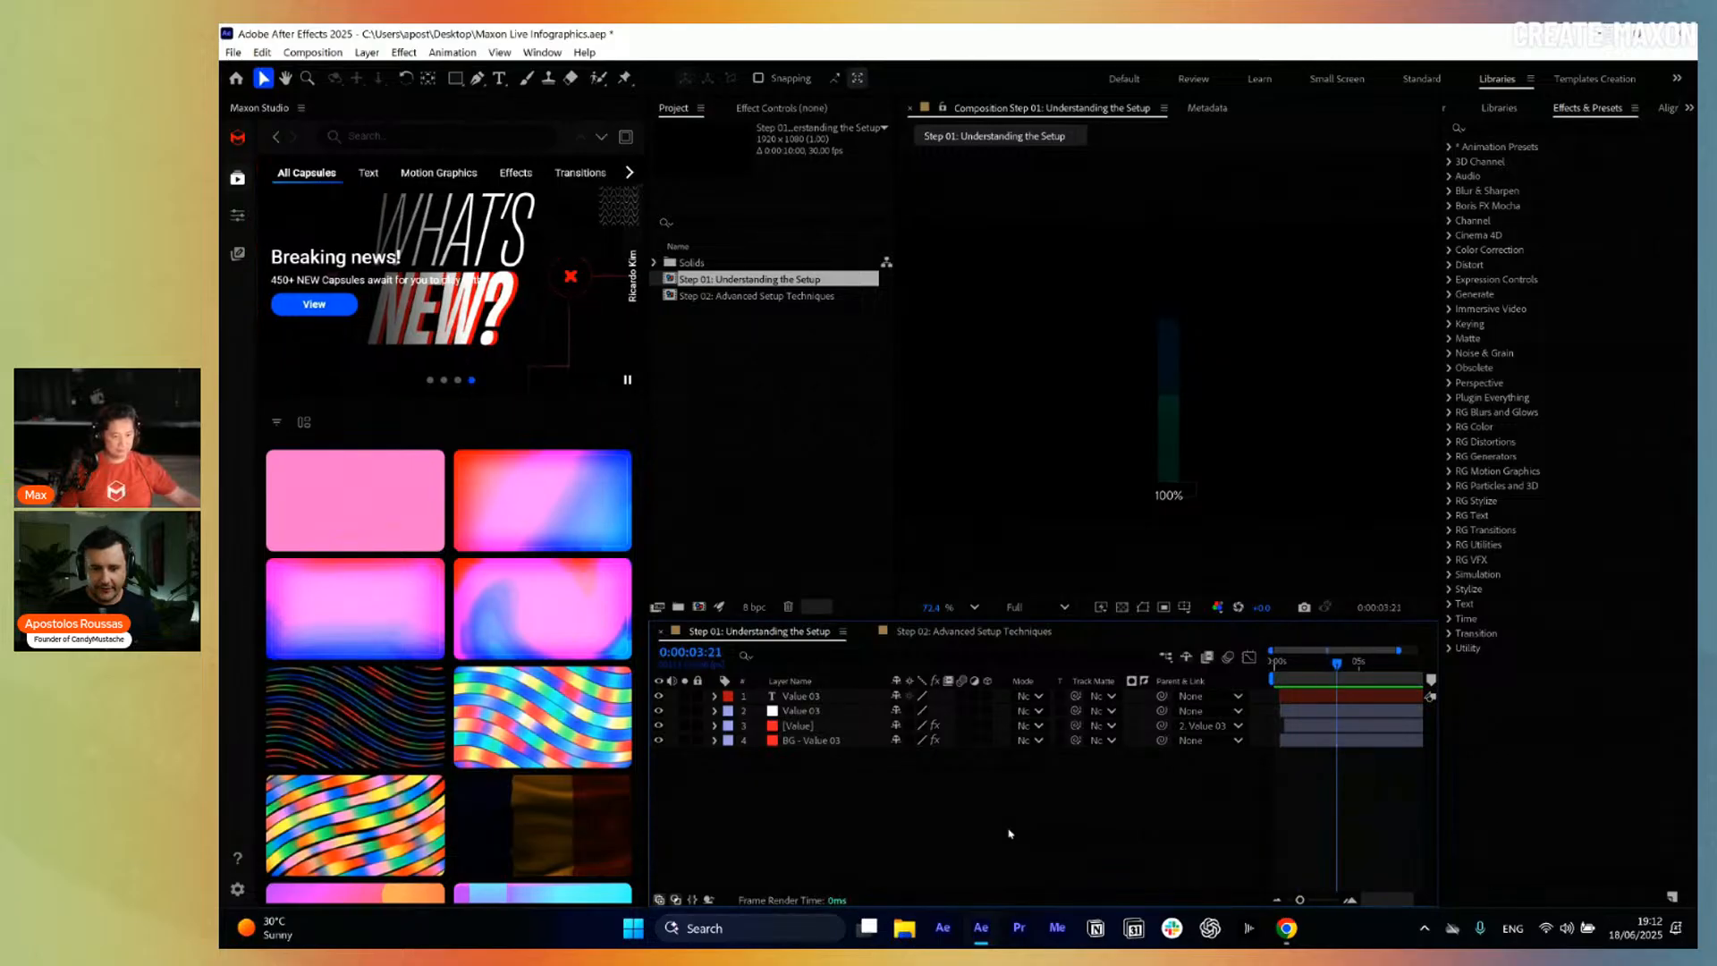
Reveal and inspect the Scale keyframes of the BG - Value 03 and Value layers.
{"action": "left_click", "coordinate": [831, 741]}
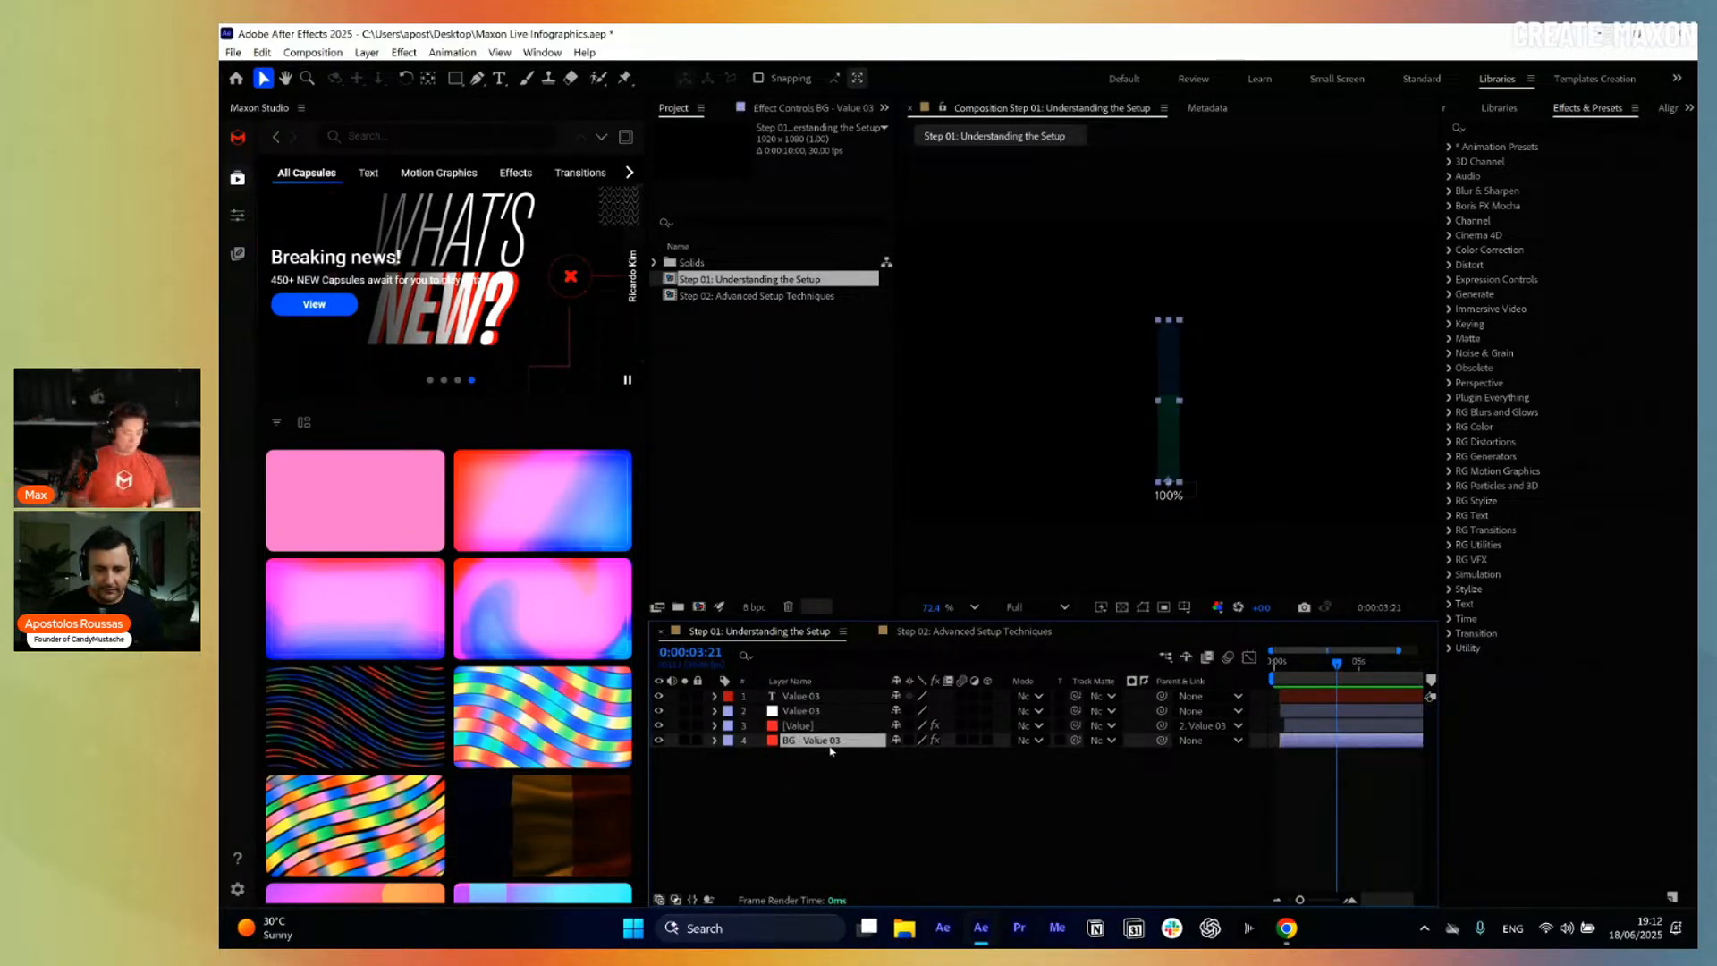
{"action": "key", "text": "s"}
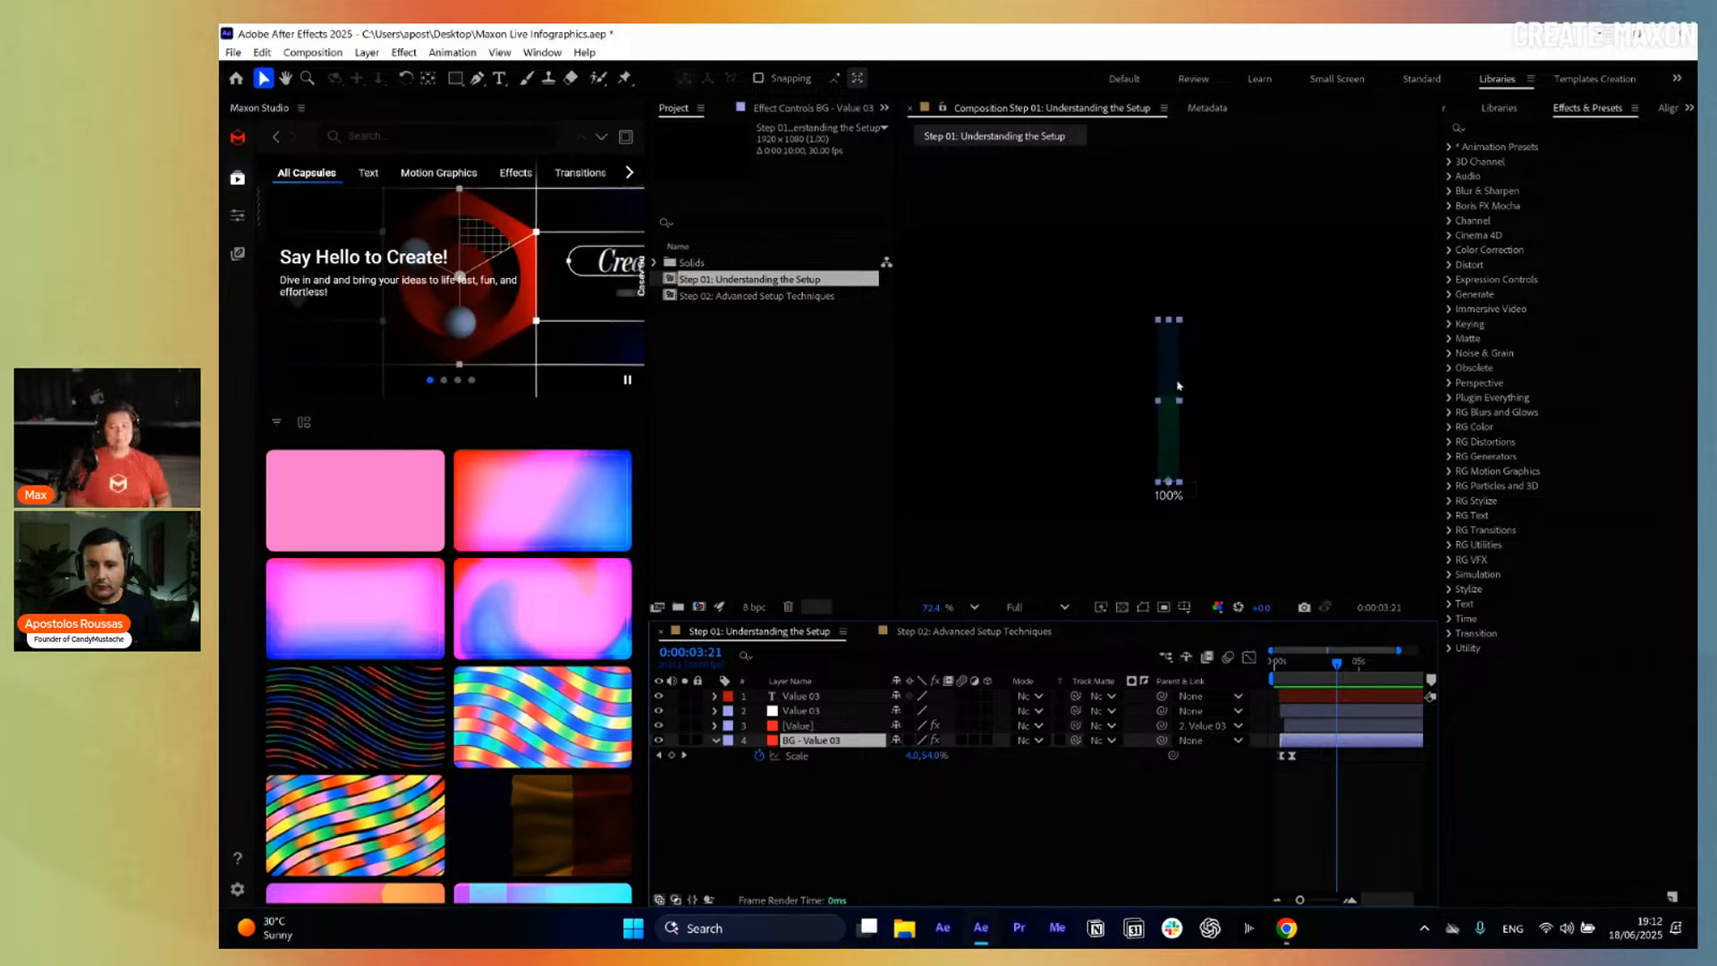
{"action": "scroll", "coordinate": [1169, 380], "scroll_direction": "up", "scroll_amount": 1}
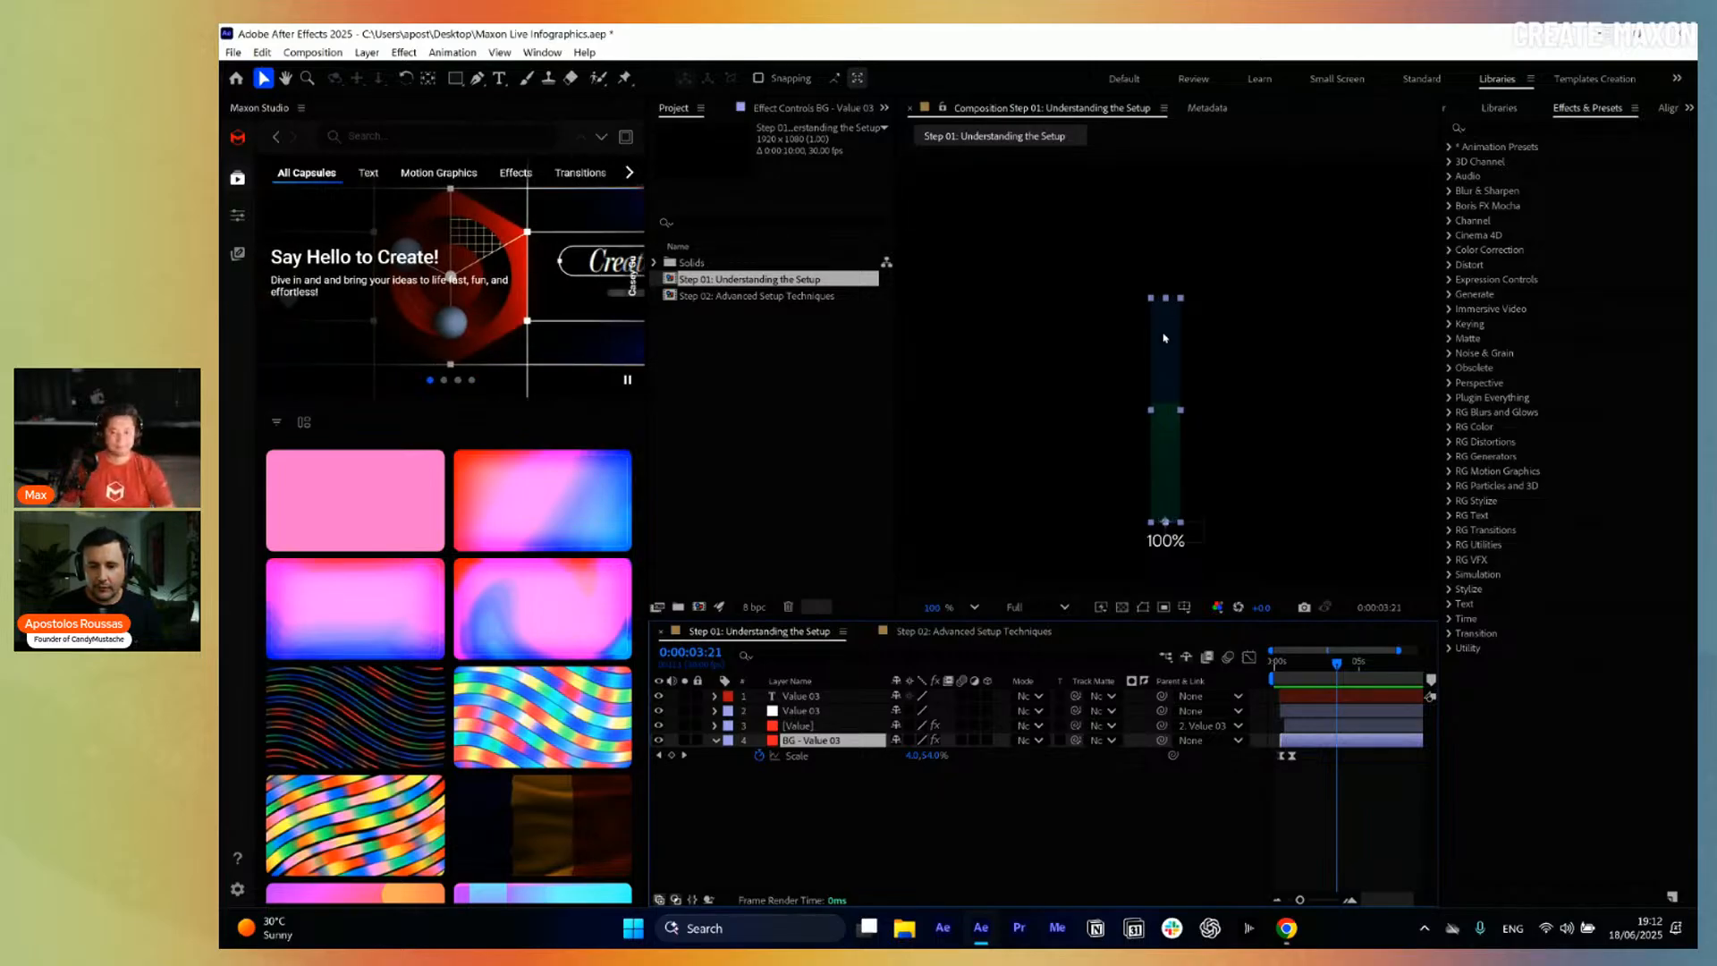
{"action": "left_click", "coordinate": [805, 726]}
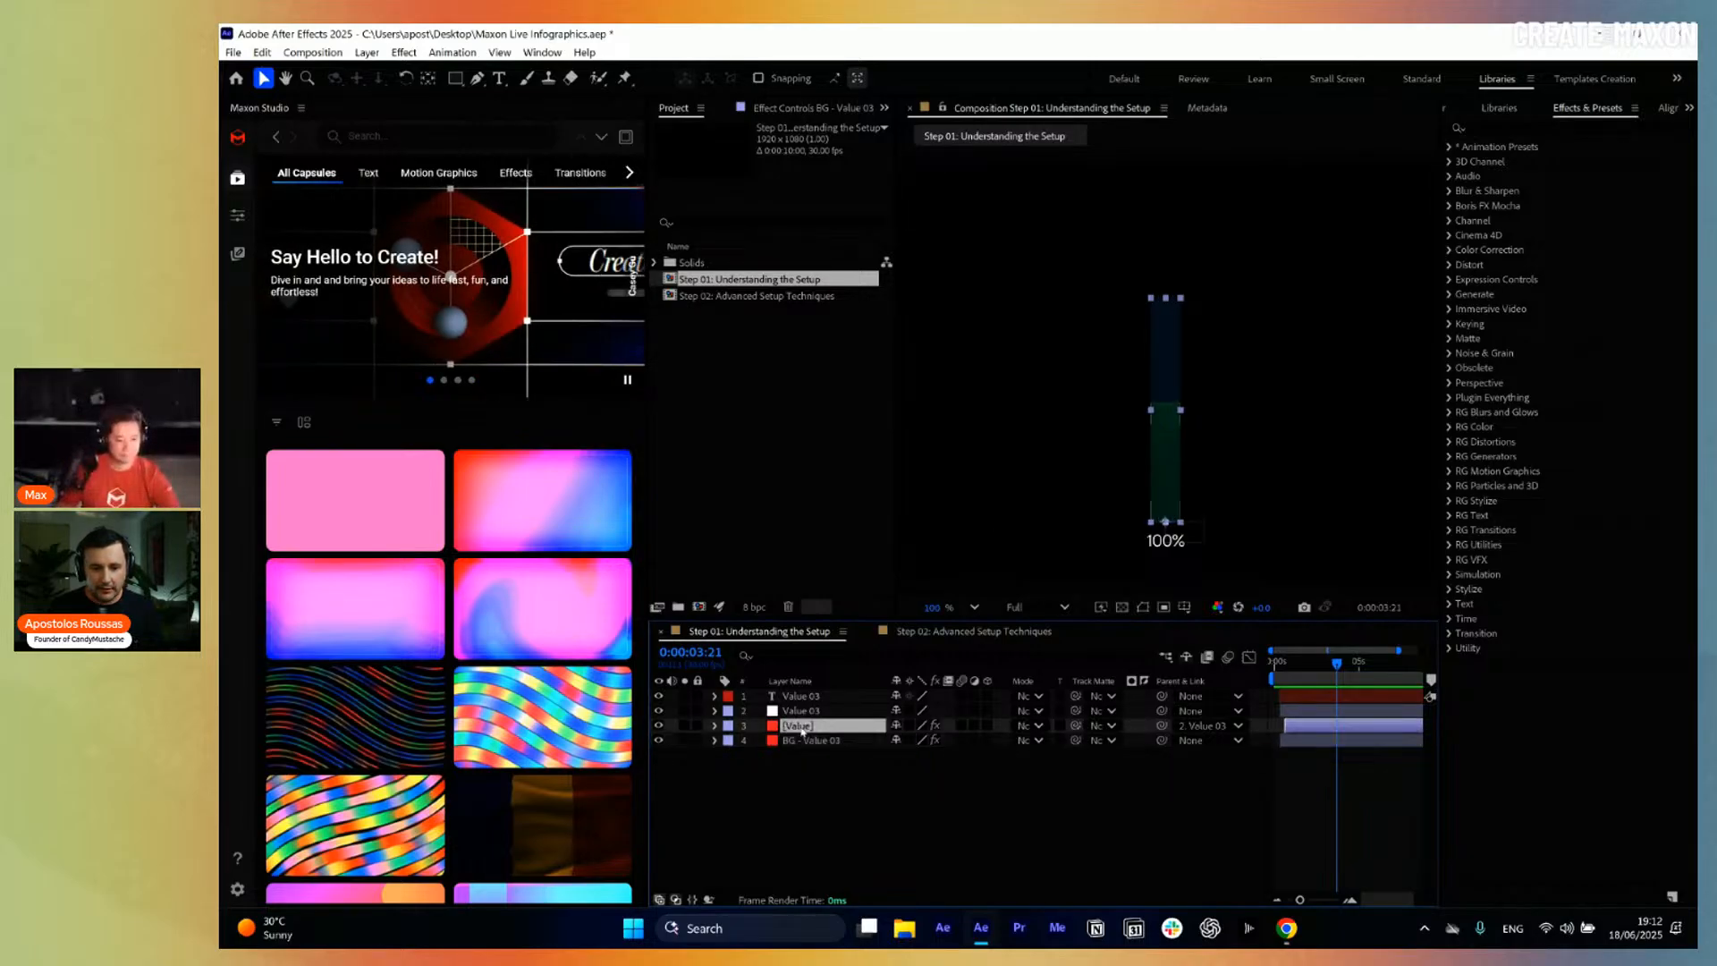
{"action": "key", "text": "s"}
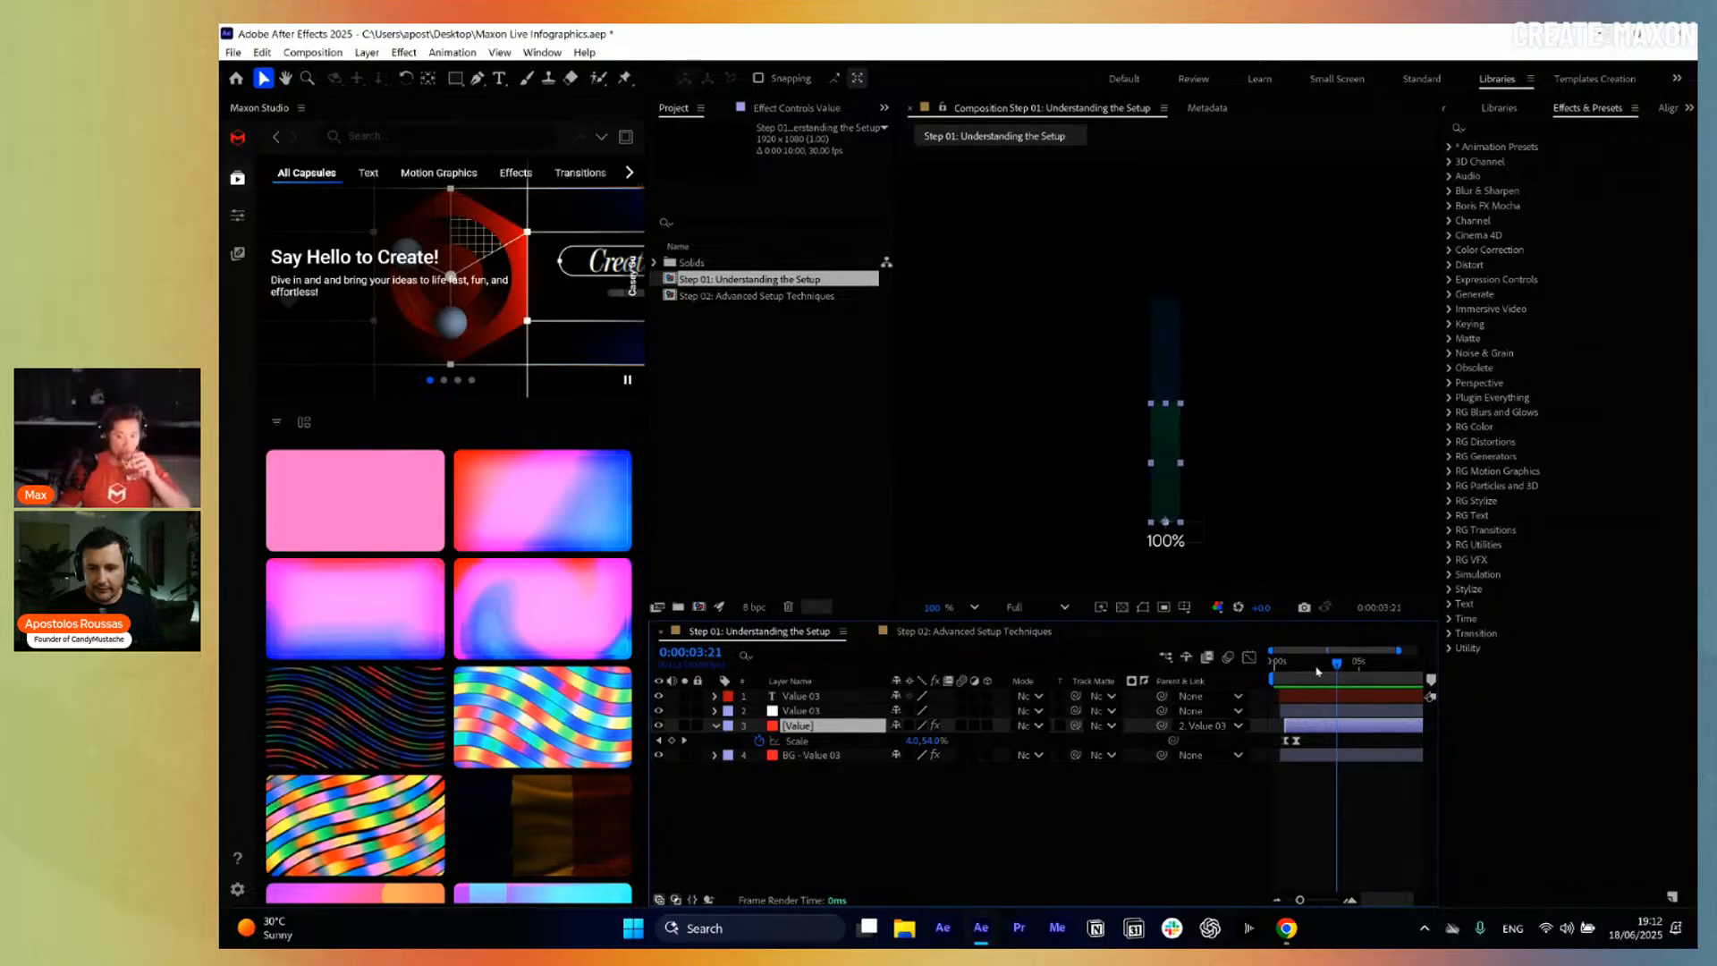
Set the current time to 0:00:02:22, hide the Value layer's Scale property, and select the green bar.
{"action": "mouse_move", "coordinate": [1322, 666]}
{"action": "left_mouse_down"}
{"action": "mouse_move", "coordinate": [1274, 666]}
{"action": "mouse_move", "coordinate": [1320, 666]}
{"action": "left_mouse_up"}
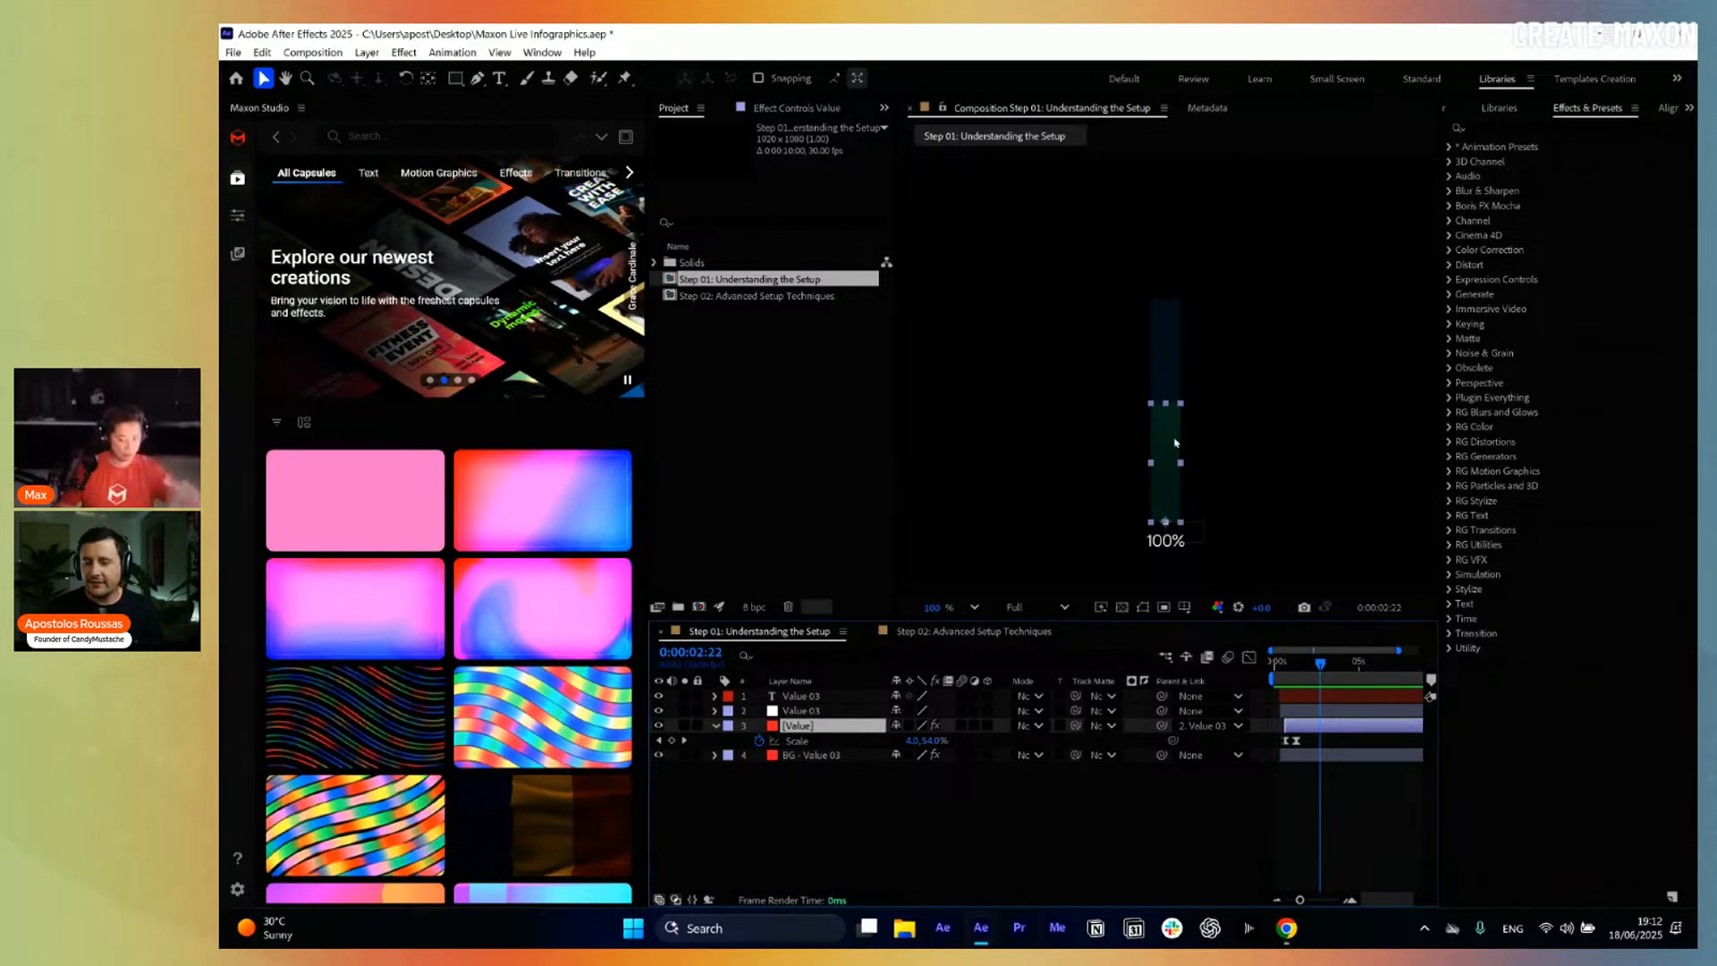
{"action": "key", "text": "s"}
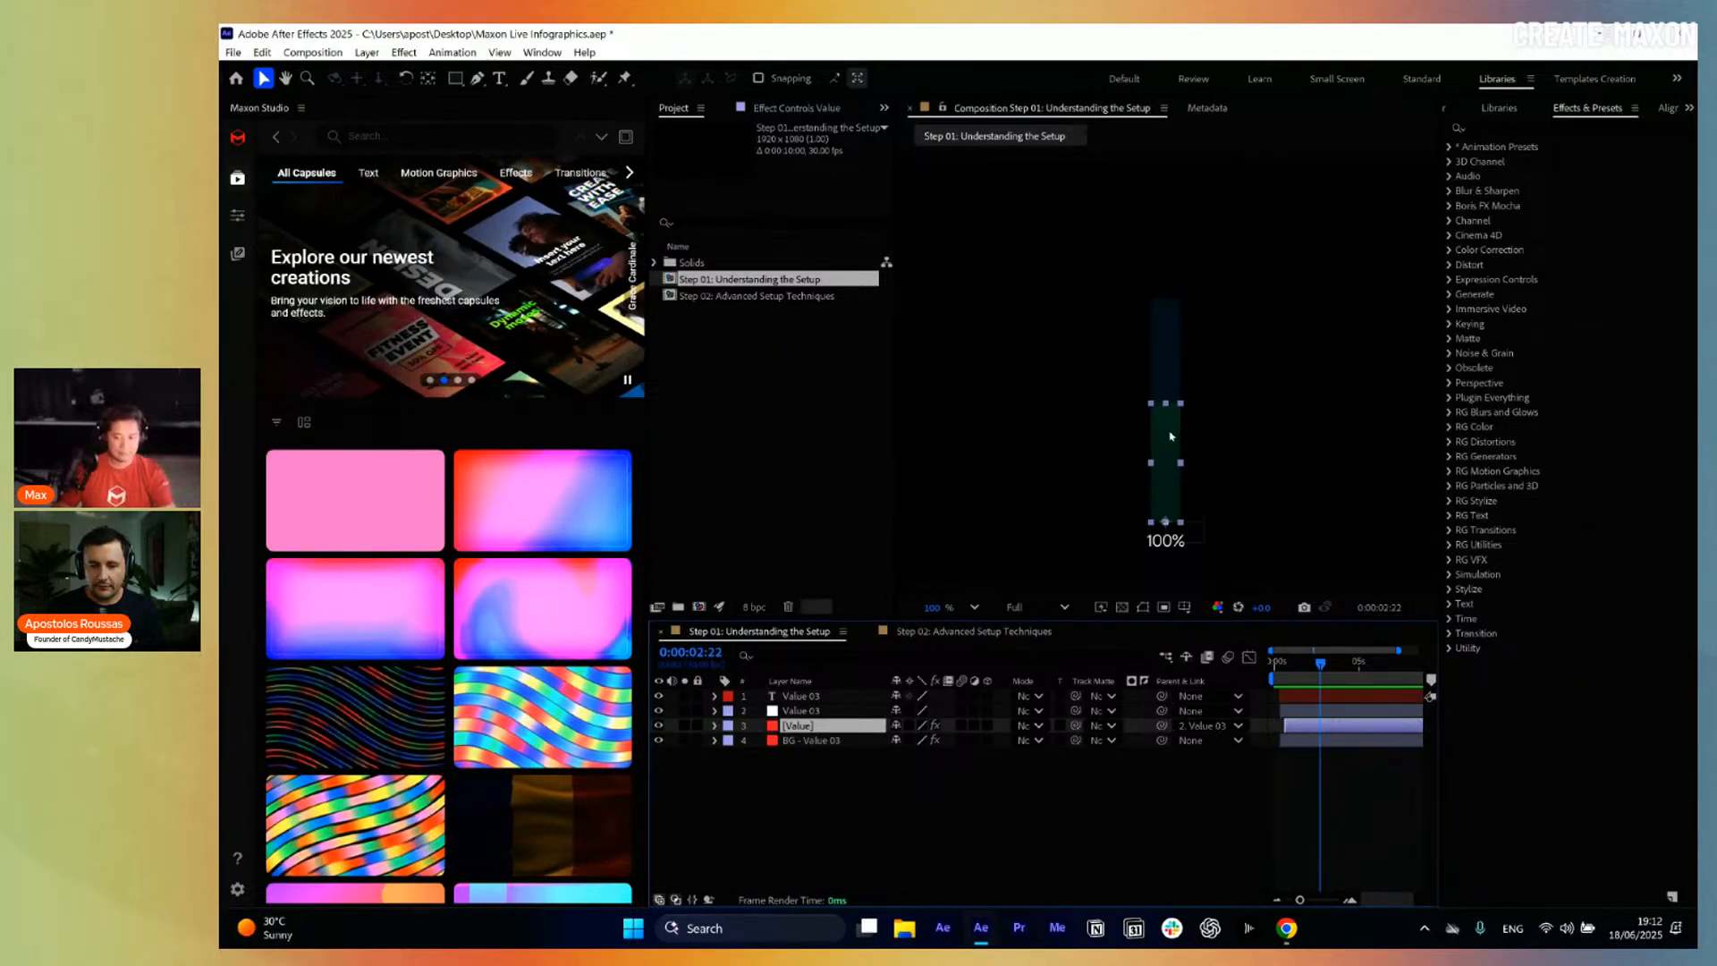
{"action": "left_click", "coordinate": [823, 712]}
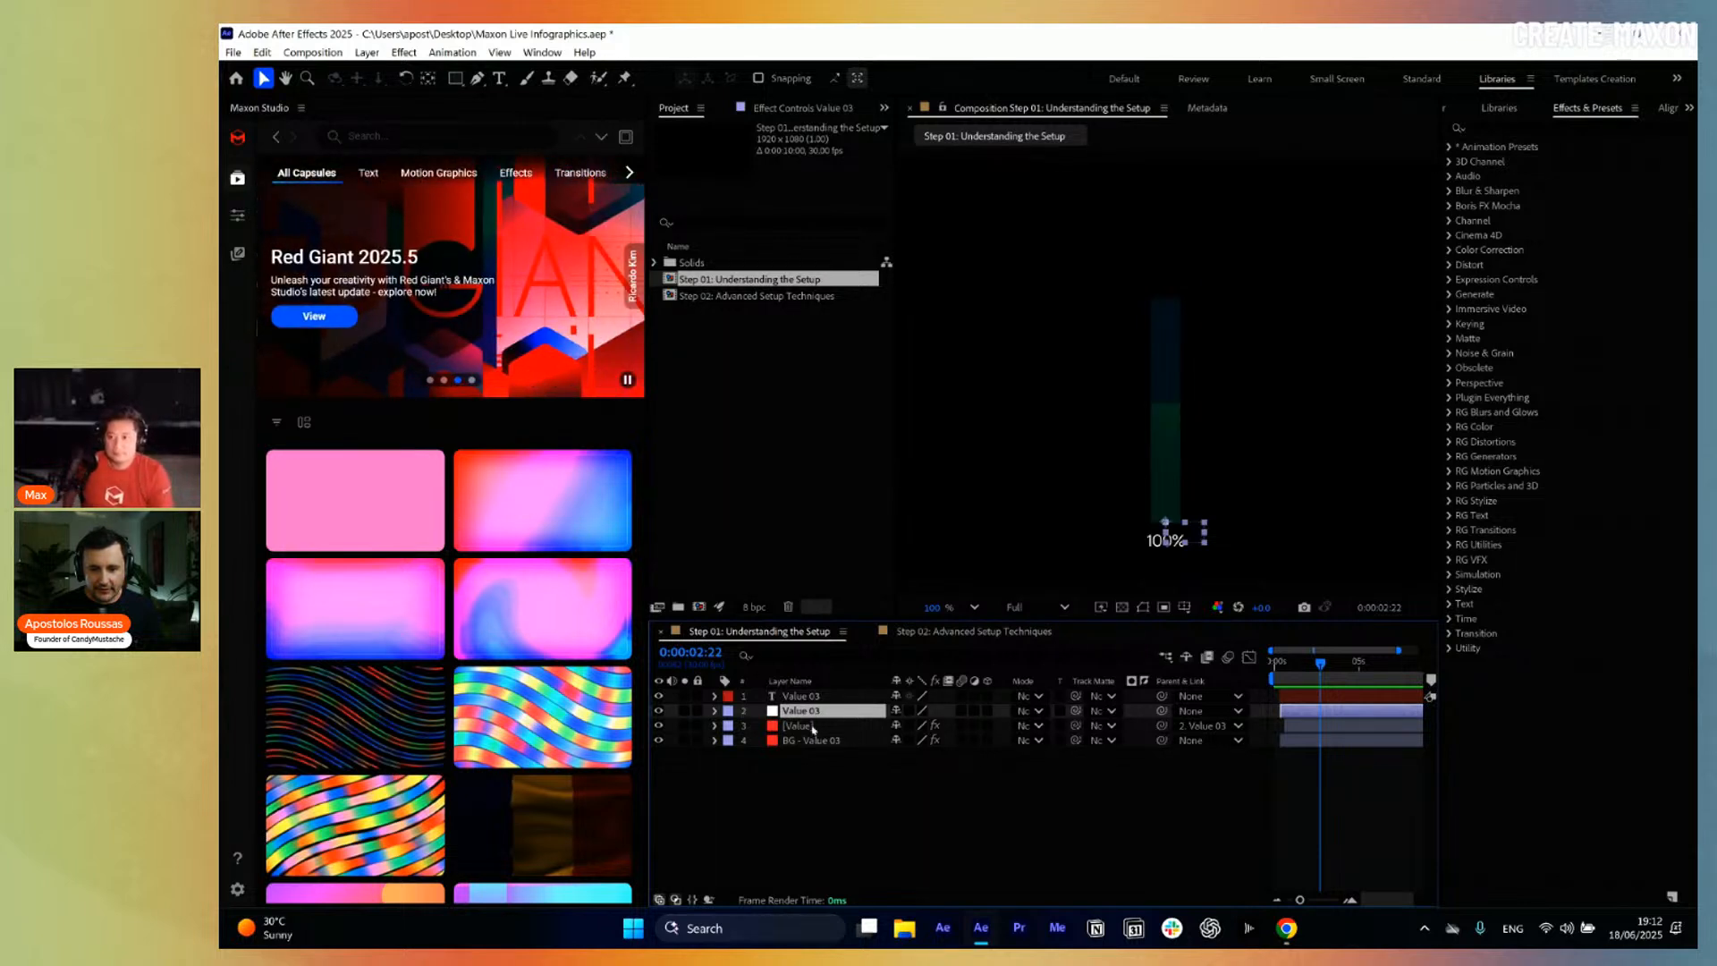
{"action": "left_click", "coordinate": [1167, 457]}
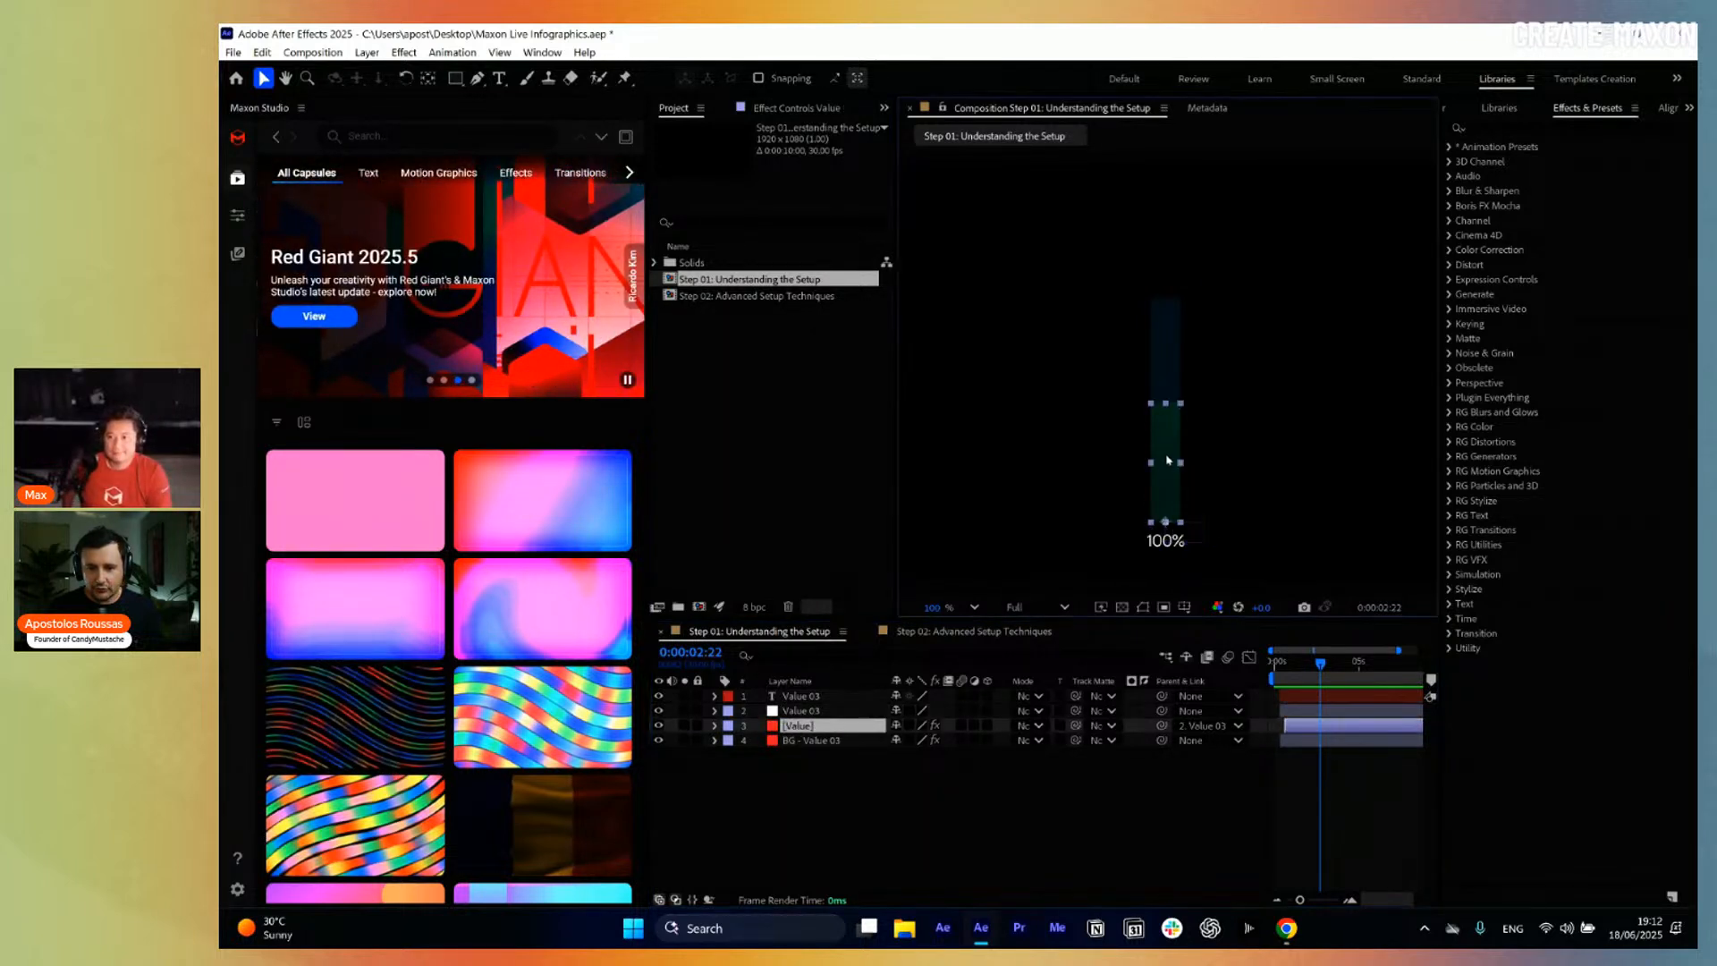
Delete the Value 03 null layer and reveal the Scale property of the green Value bar layer.
{"action": "left_click", "coordinate": [832, 711]}
{"action": "key", "text": "Delete"}
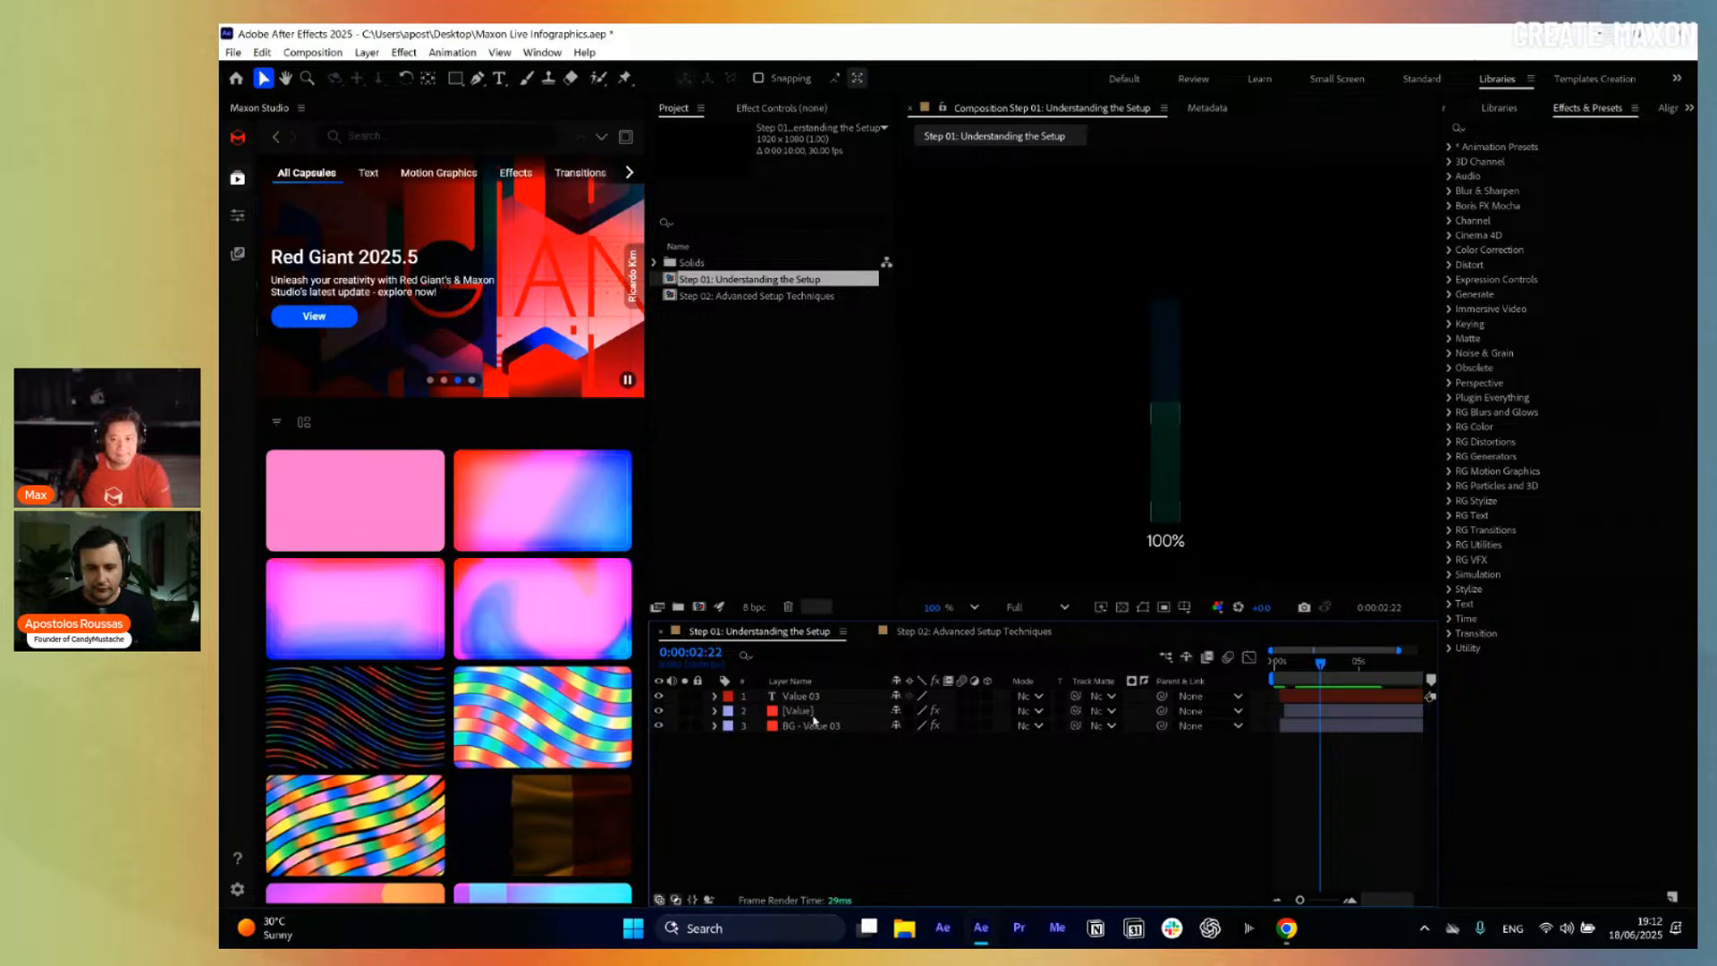
{"action": "left_click", "coordinate": [832, 710]}
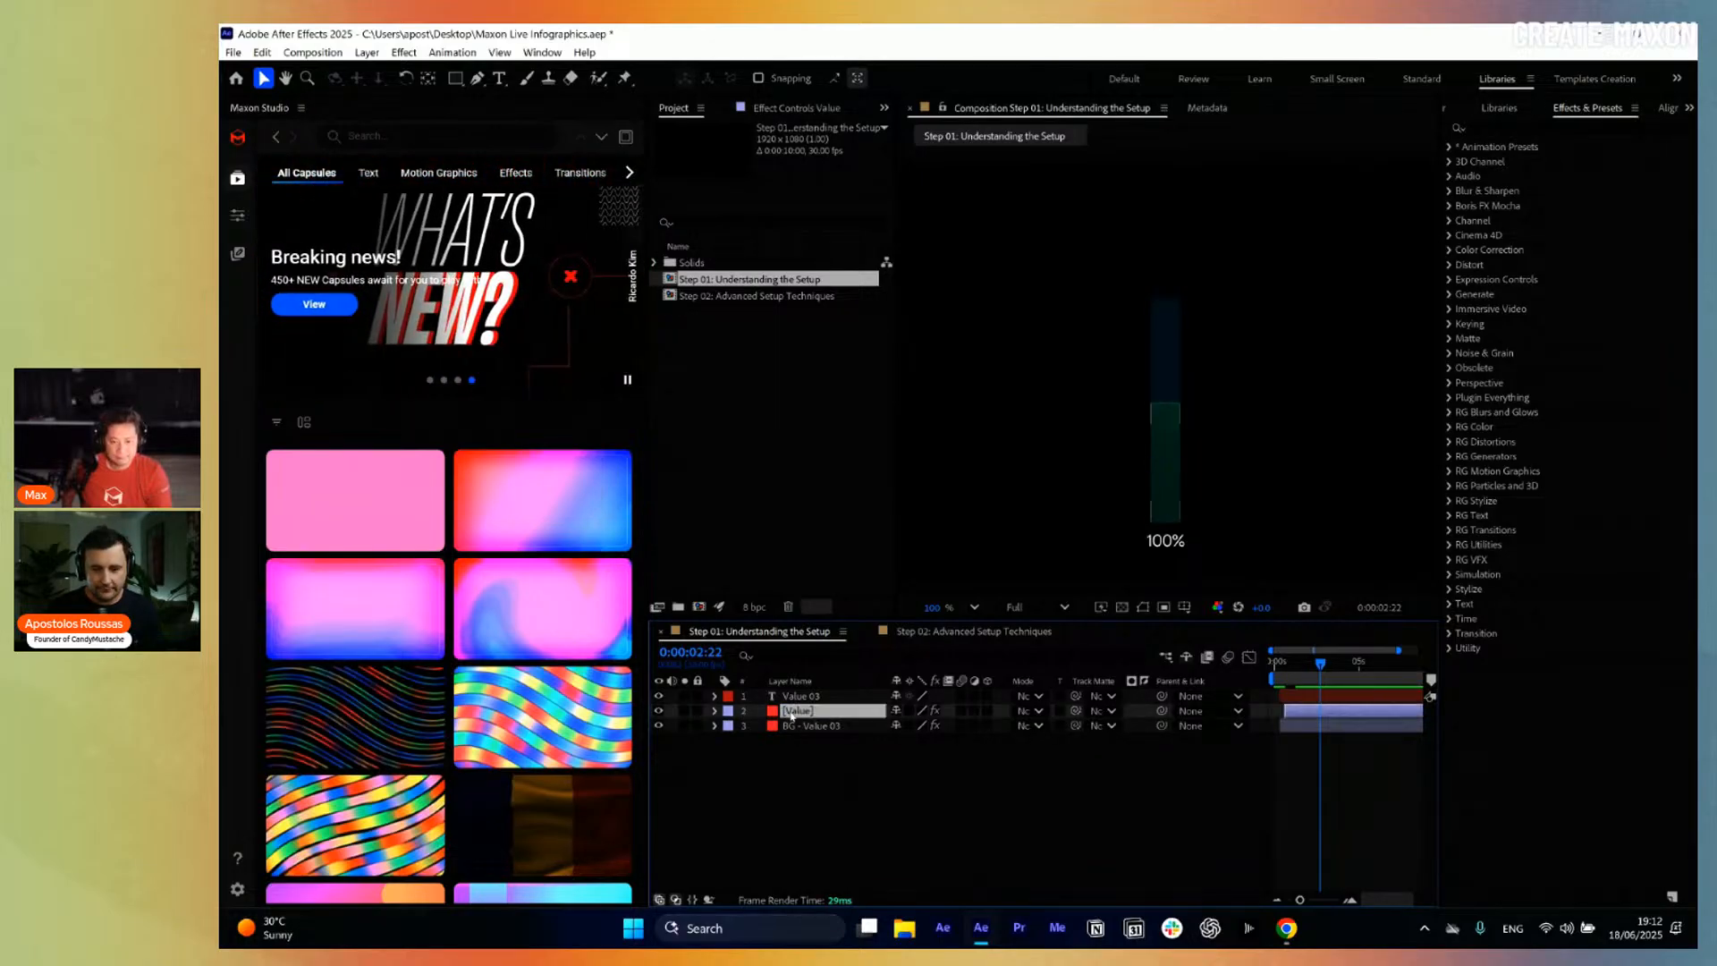
{"action": "key", "text": "s"}
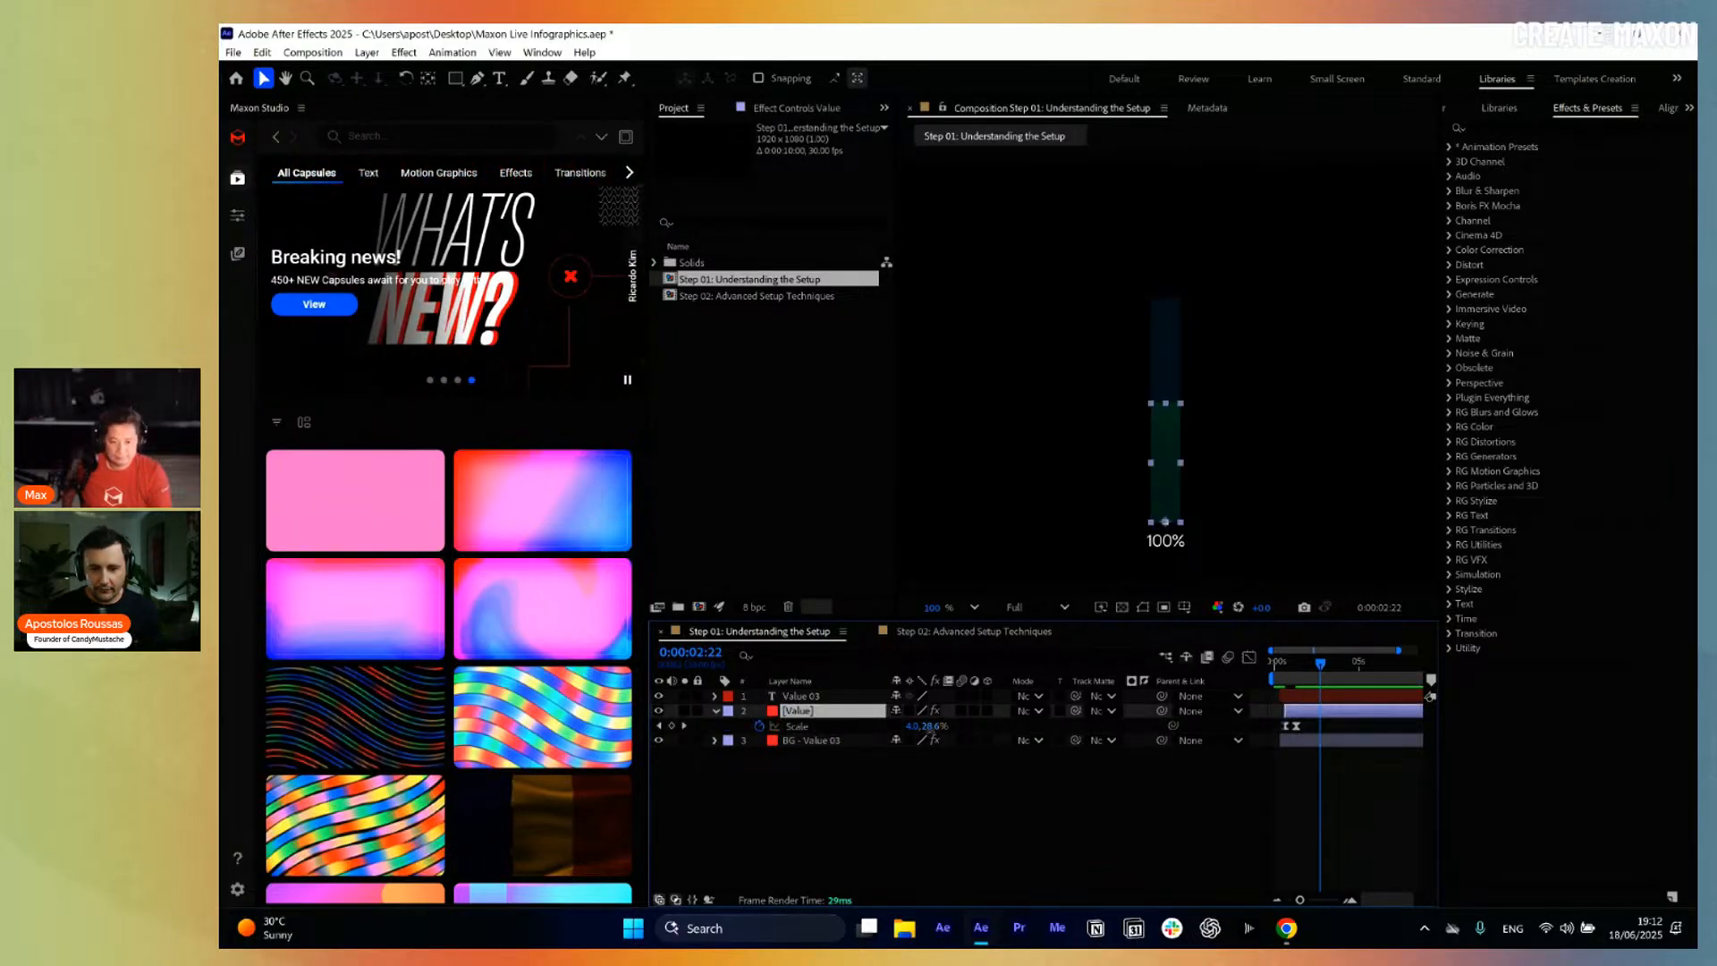
{"action": "left_click_drag", "start_coordinate": [931, 726], "coordinate": [938, 726]}
{"action": "key", "text": "ctrl+z"}
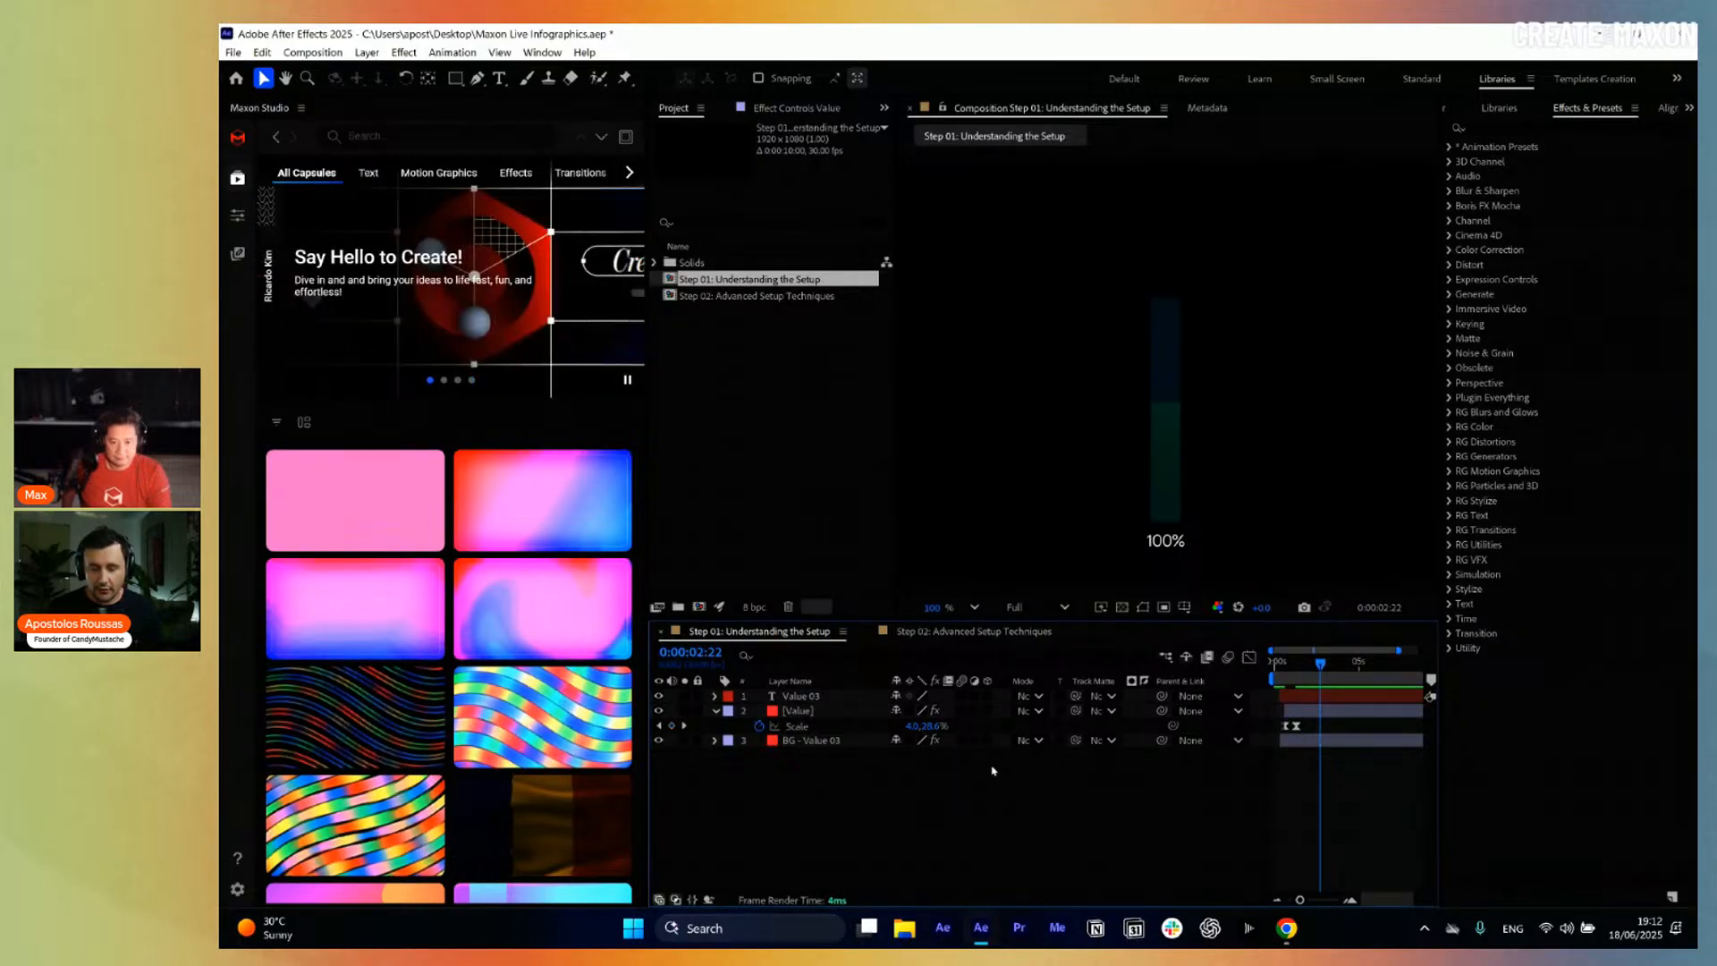
{"action": "left_click", "coordinate": [1076, 819]}
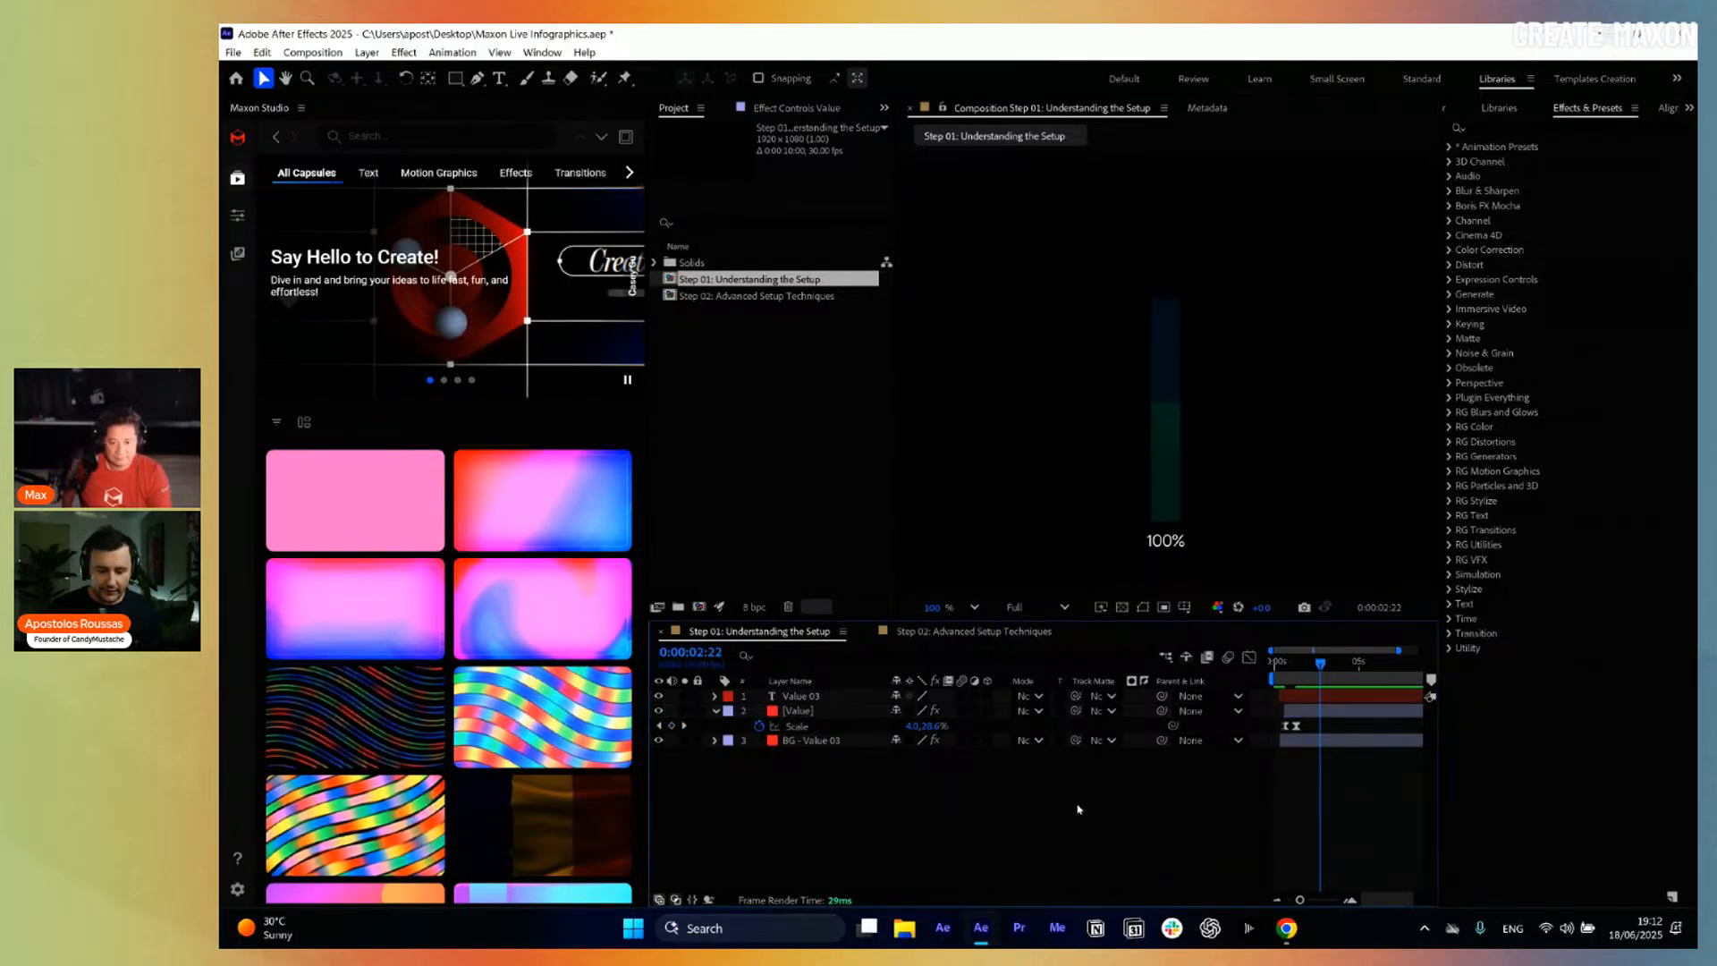
{"action": "key", "text": "ctrl+alt+y"}
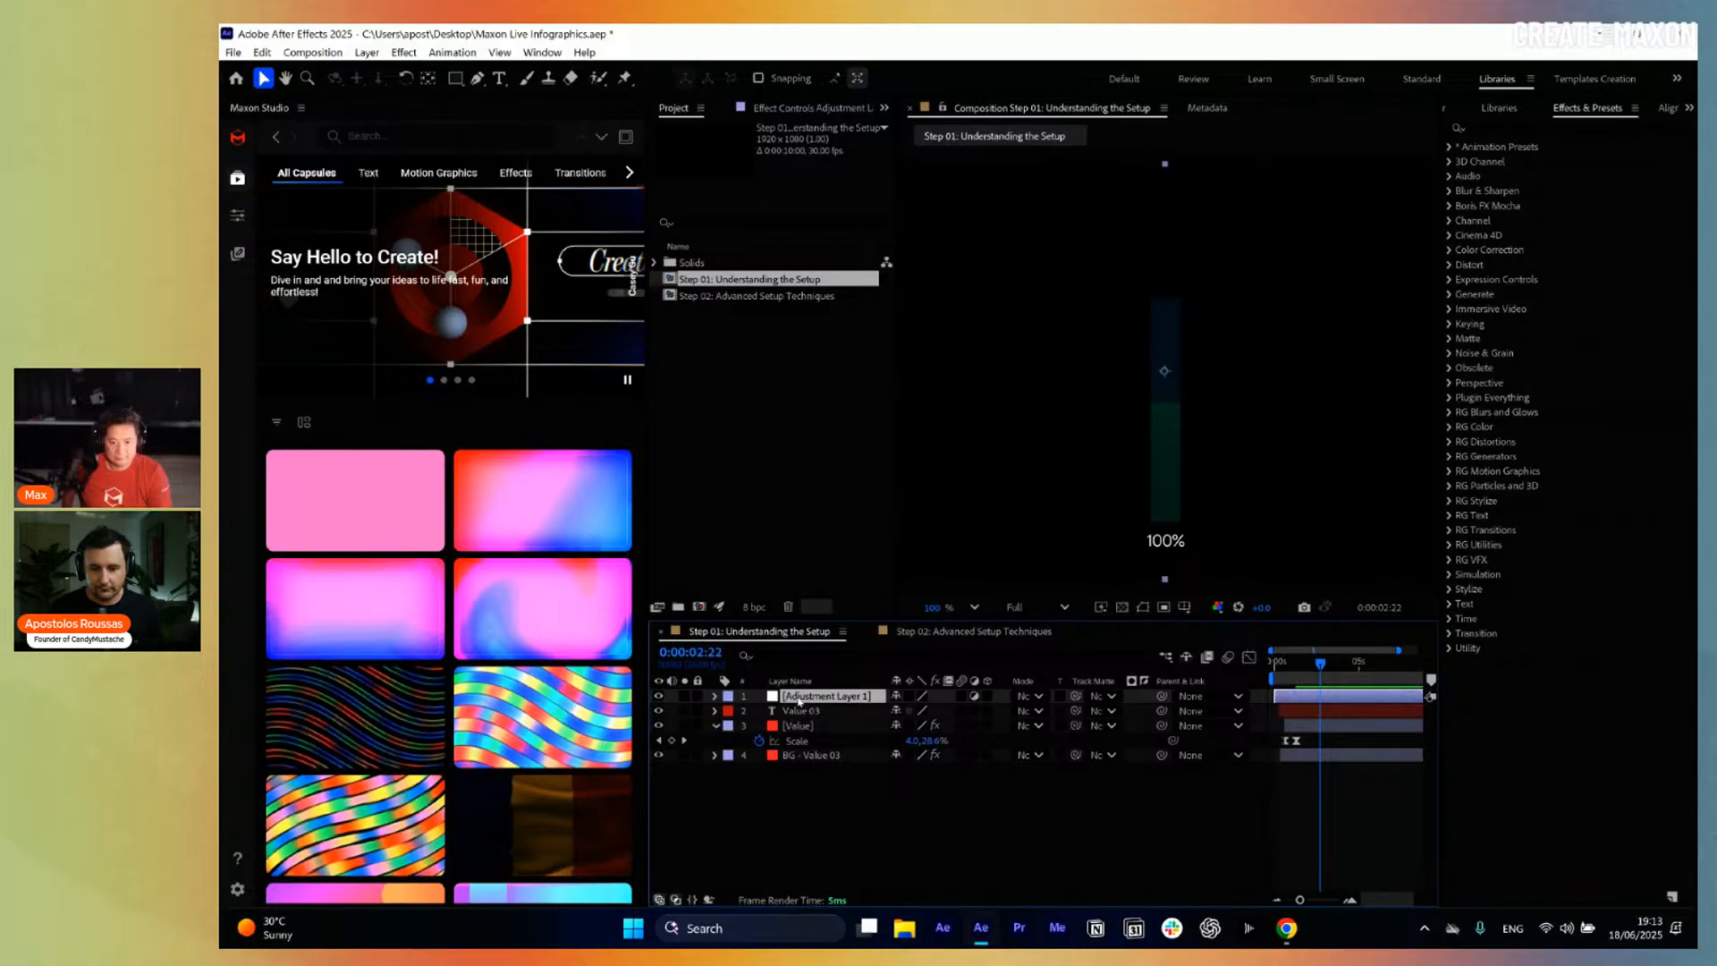
{"action": "key", "text": "Delete"}
Add a null object to the composition and place its anchor at the bottom centre of the green bar.
{"action": "right_click", "coordinate": [801, 806]}
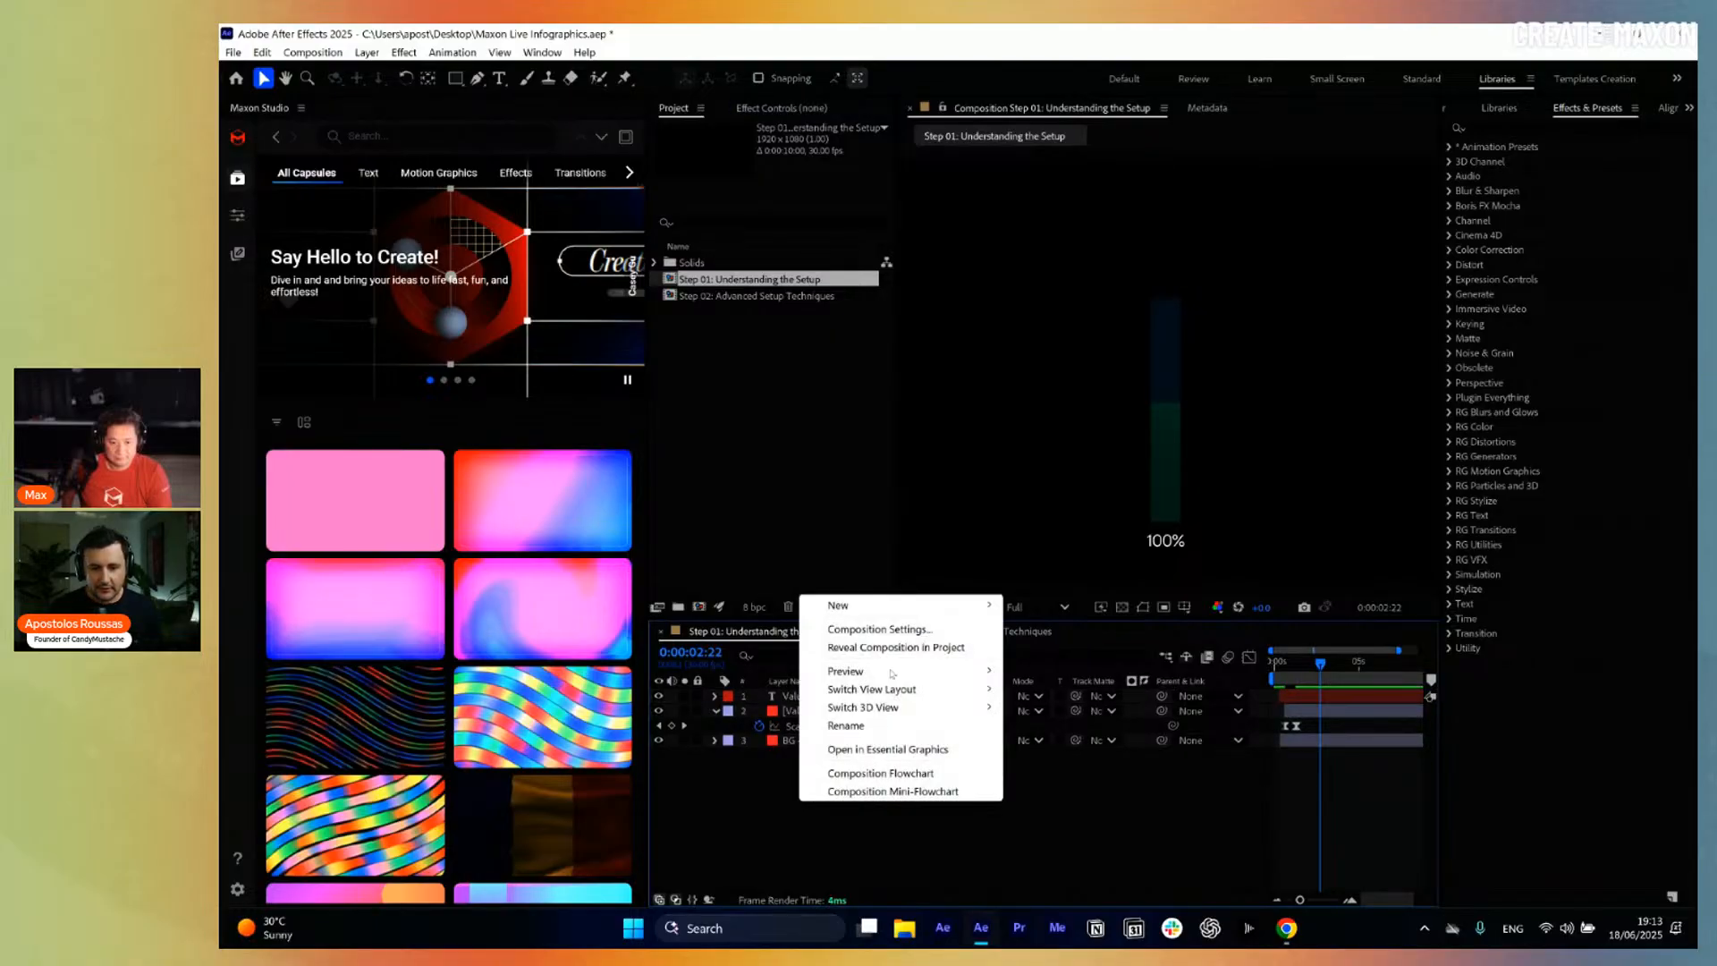
{"action": "mouse_move", "coordinate": [948, 605]}
{"action": "left_click", "coordinate": [1057, 700]}
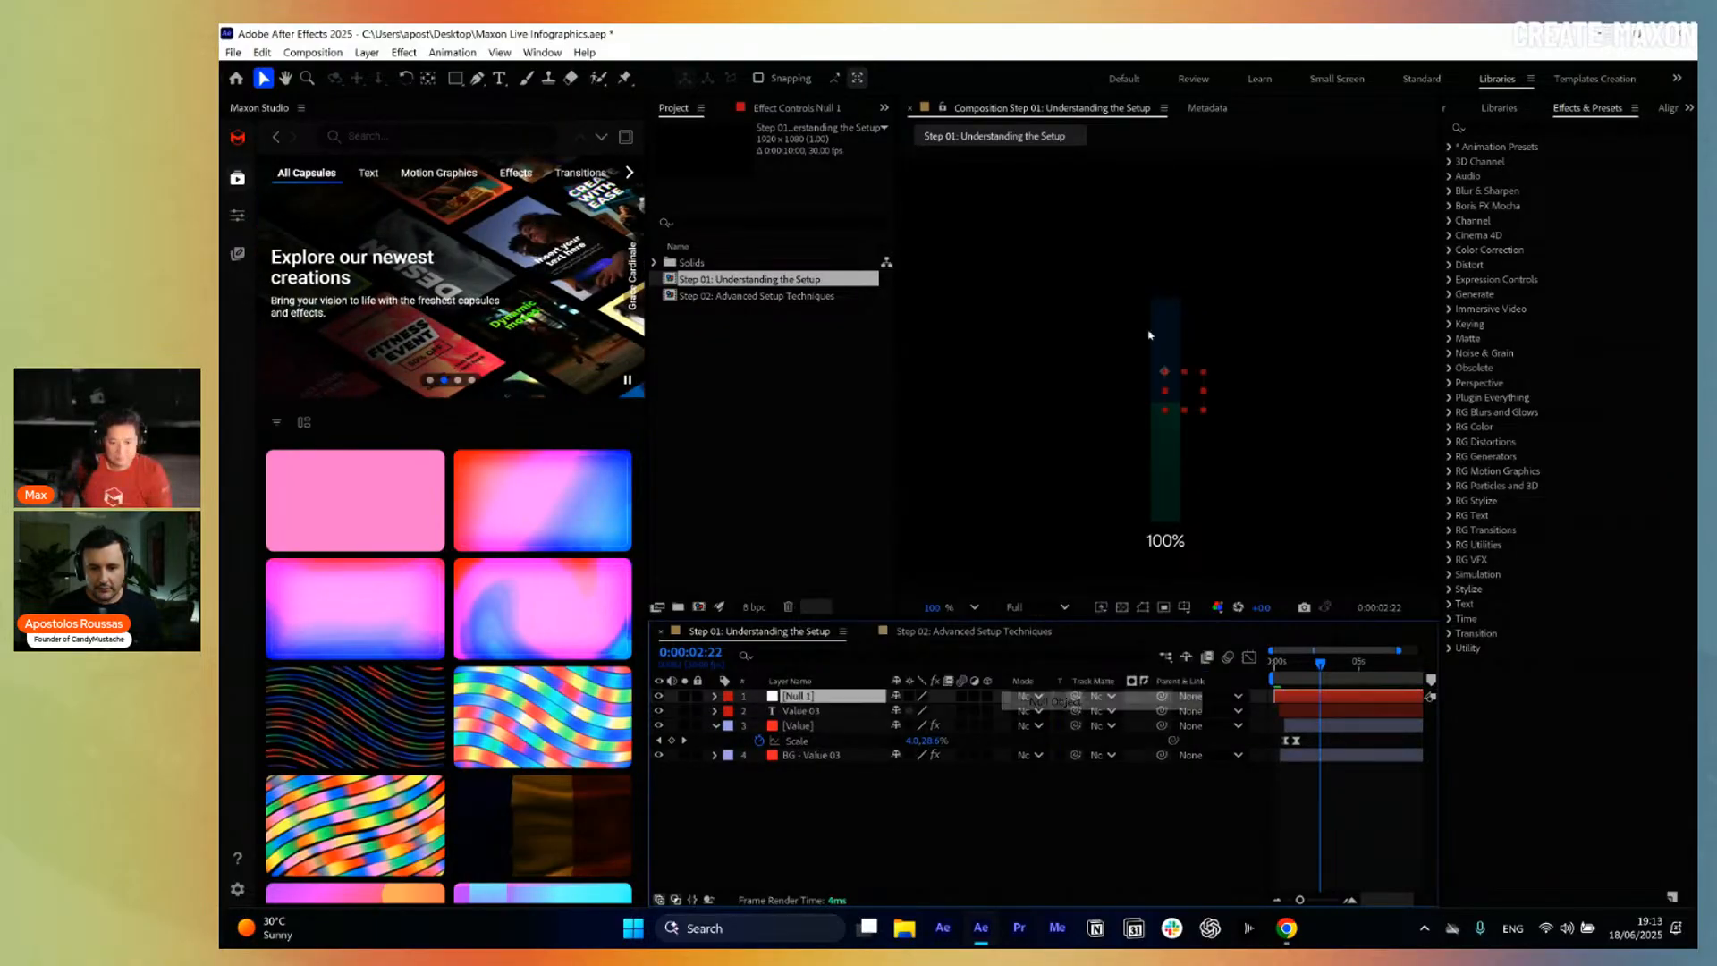
{"action": "key", "text": "Return"}
{"action": "scroll", "coordinate": [1168, 524], "scroll_direction": "up", "scroll_amount": 10}
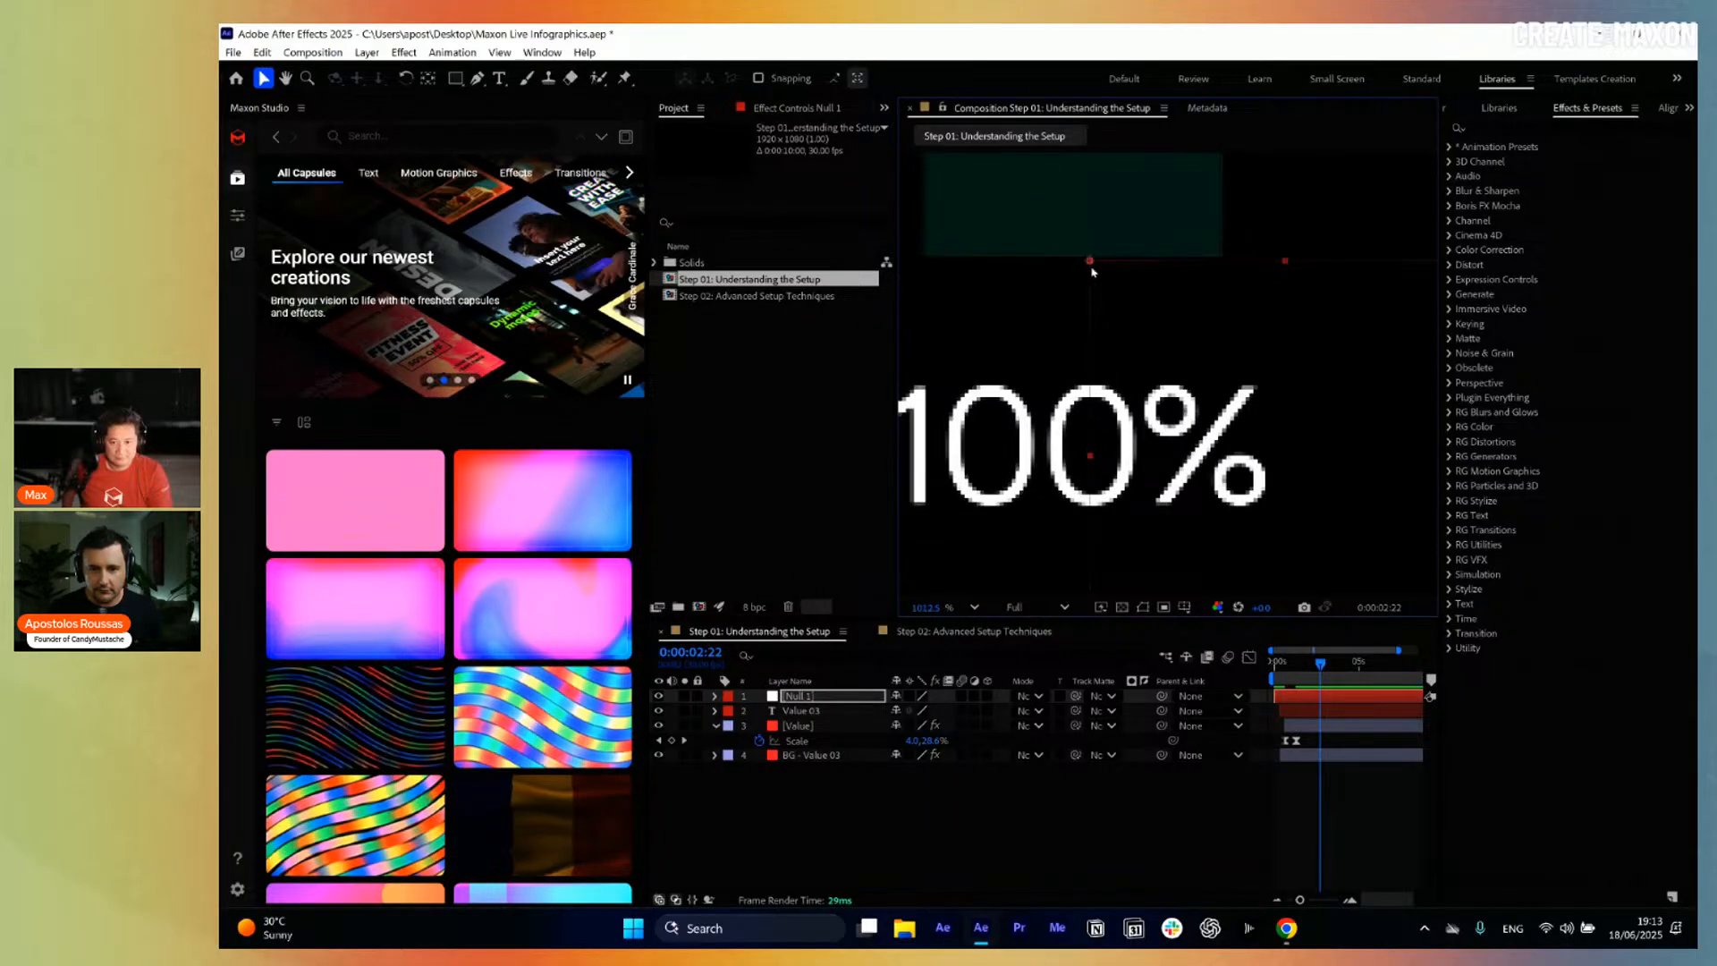
{"action": "left_click", "coordinate": [1089, 259]}
{"action": "left_click", "coordinate": [1092, 330]}
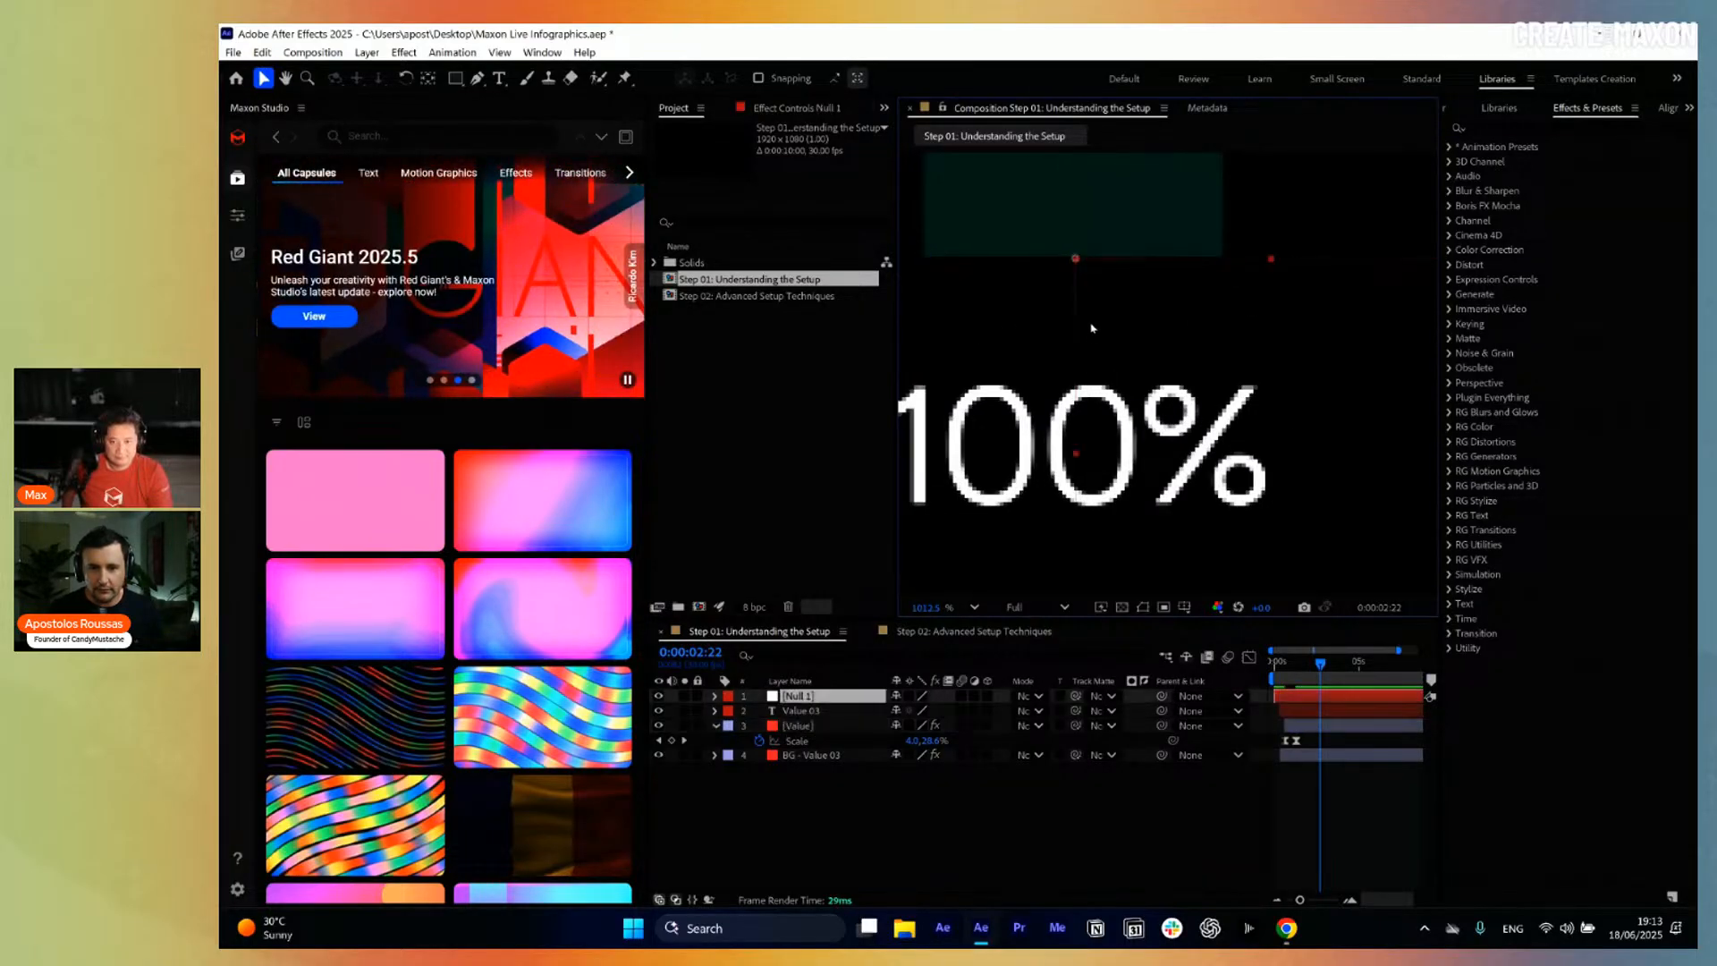
Place the null below the Value 03 text layer as Value and parent the green bar layer to it.
{"action": "left_click_drag", "start_coordinate": [823, 697], "coordinate": [814, 718]}
{"action": "type", "text": "Value"}
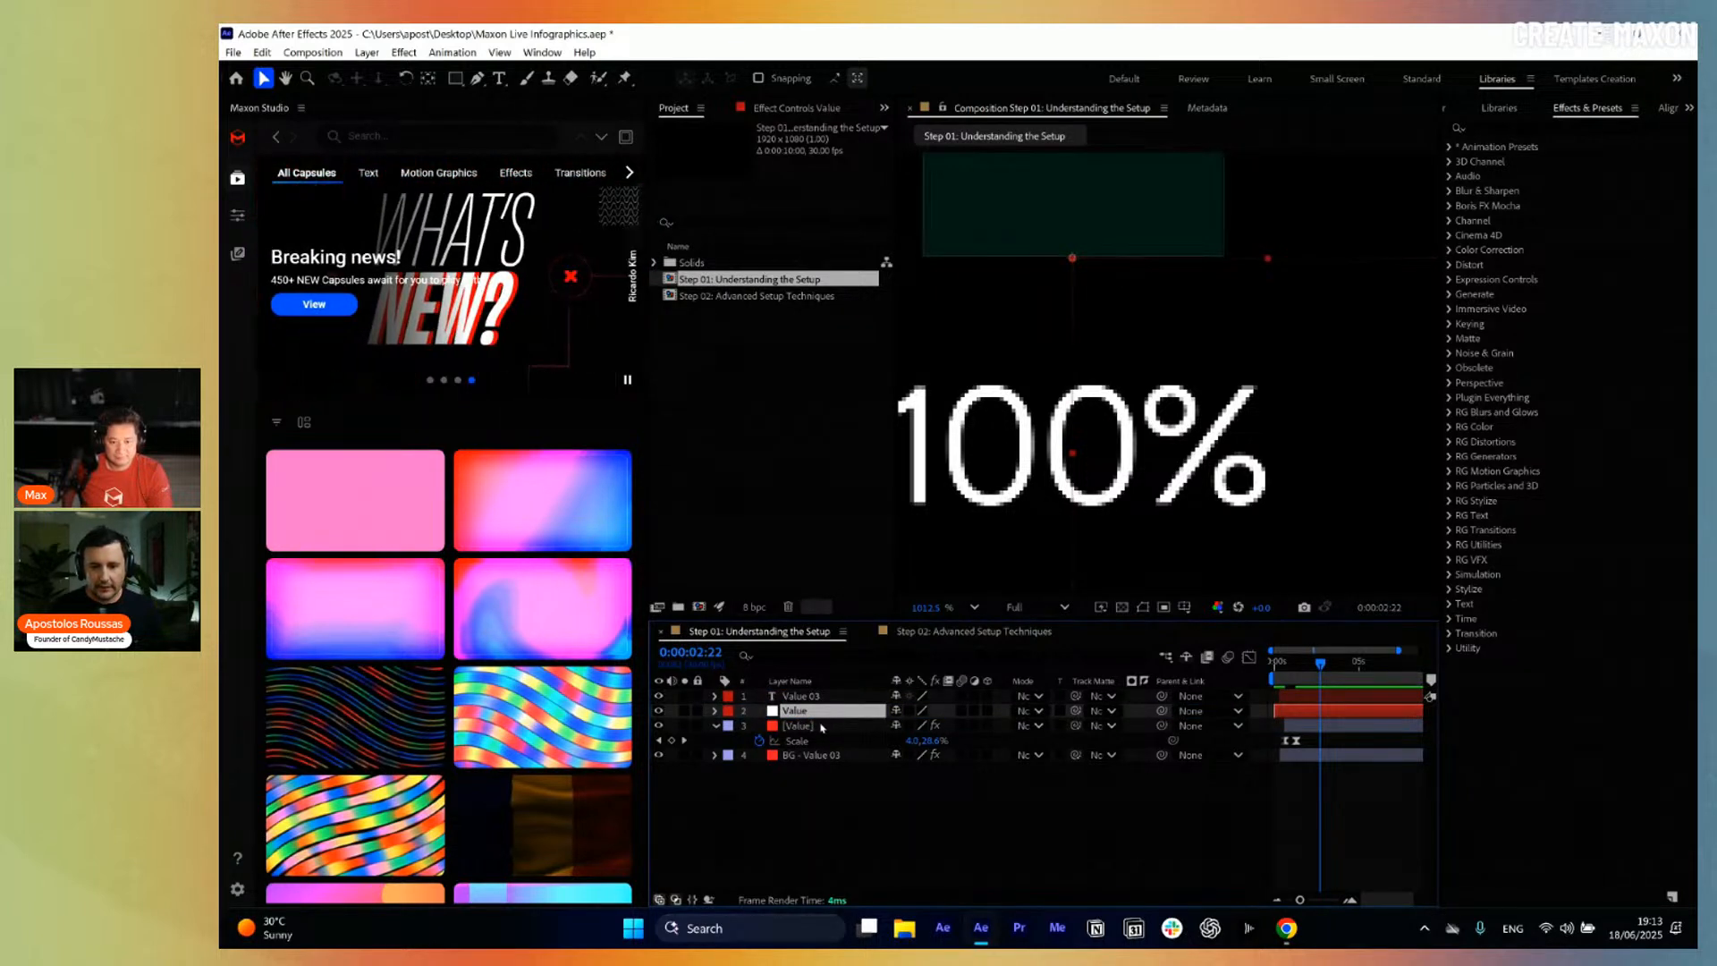
{"action": "left_click", "coordinate": [813, 724]}
{"action": "left_click_drag", "start_coordinate": [1162, 726], "coordinate": [796, 711]}
Try reducing the new Value null's vertical Scale to 37%, and undo the scaling.
{"action": "key", "text": "s"}
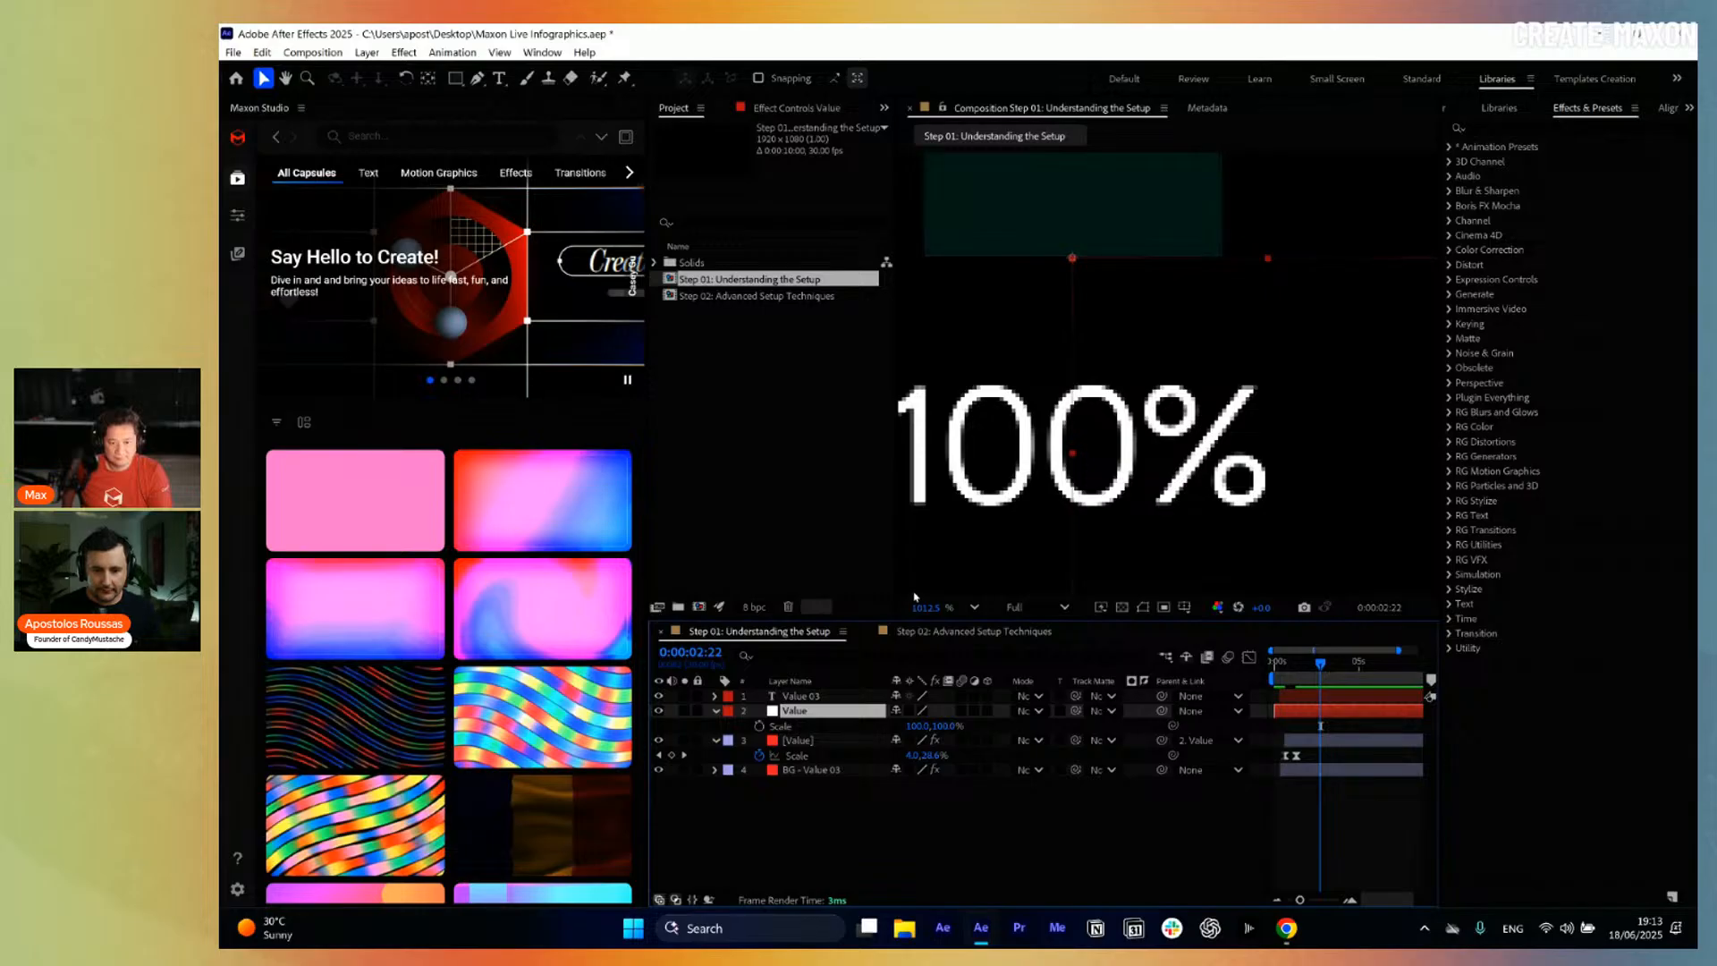
{"action": "left_click", "coordinate": [973, 608]}
{"action": "left_click", "coordinate": [1004, 266]}
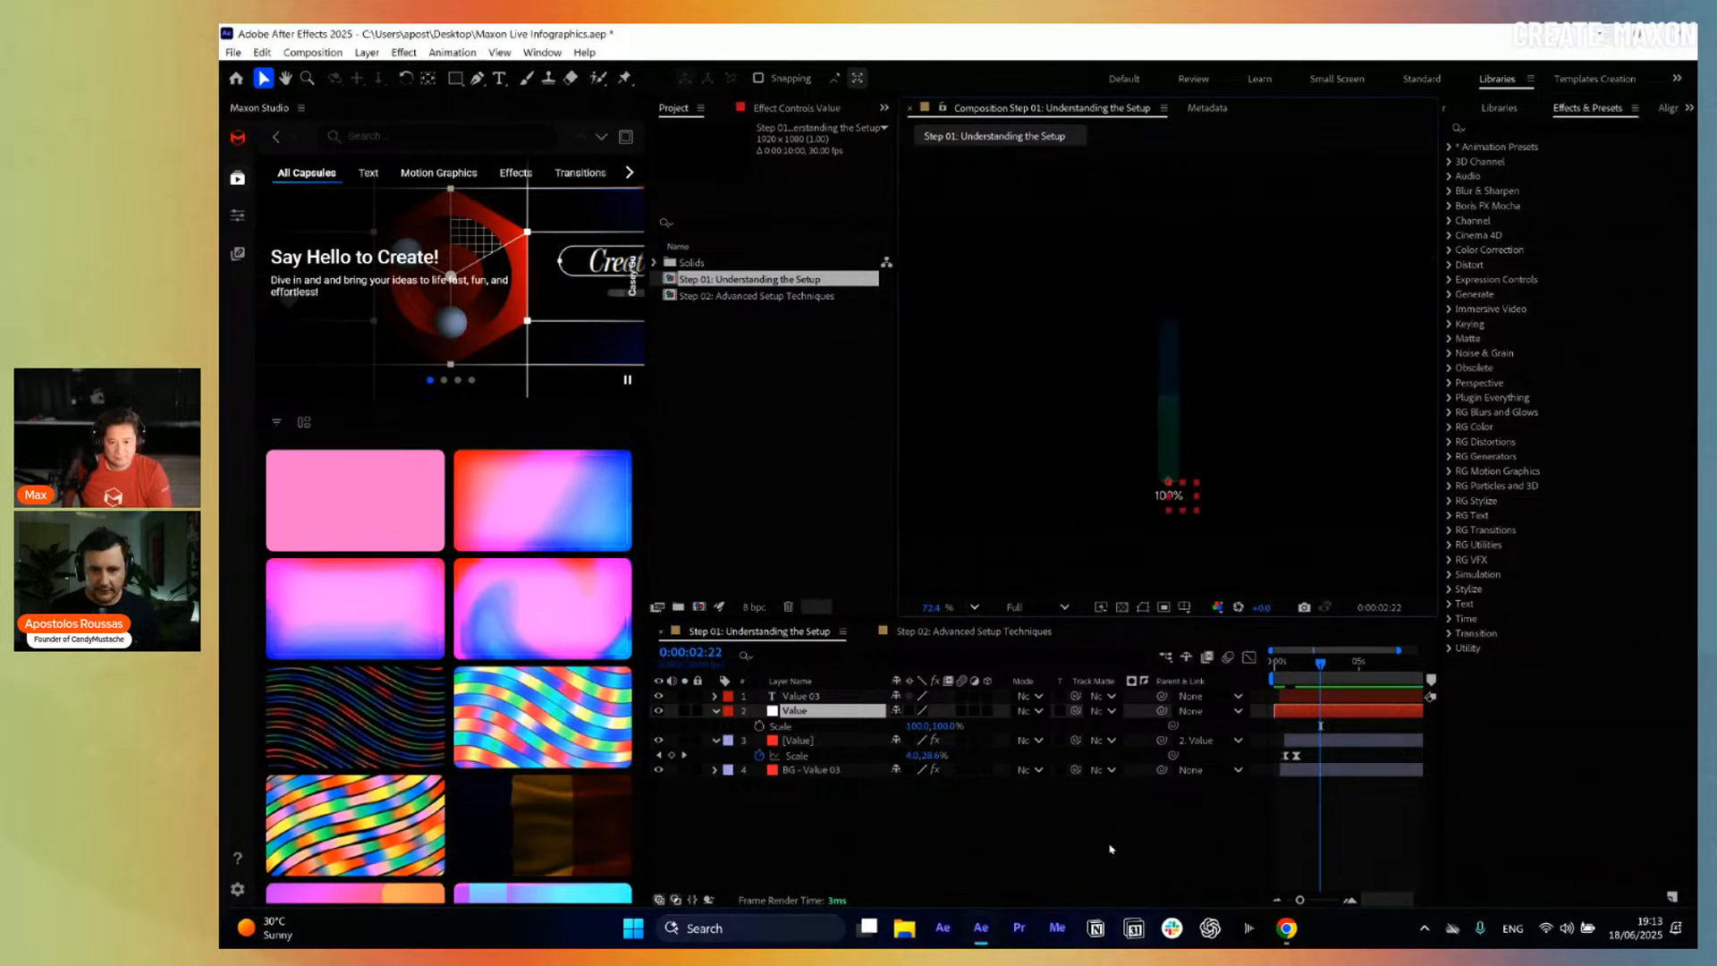
{"action": "left_click_drag", "start_coordinate": [946, 727], "coordinate": [898, 726]}
{"action": "key", "text": "ctrl+z"}
{"action": "key", "text": "ctrl+z"}
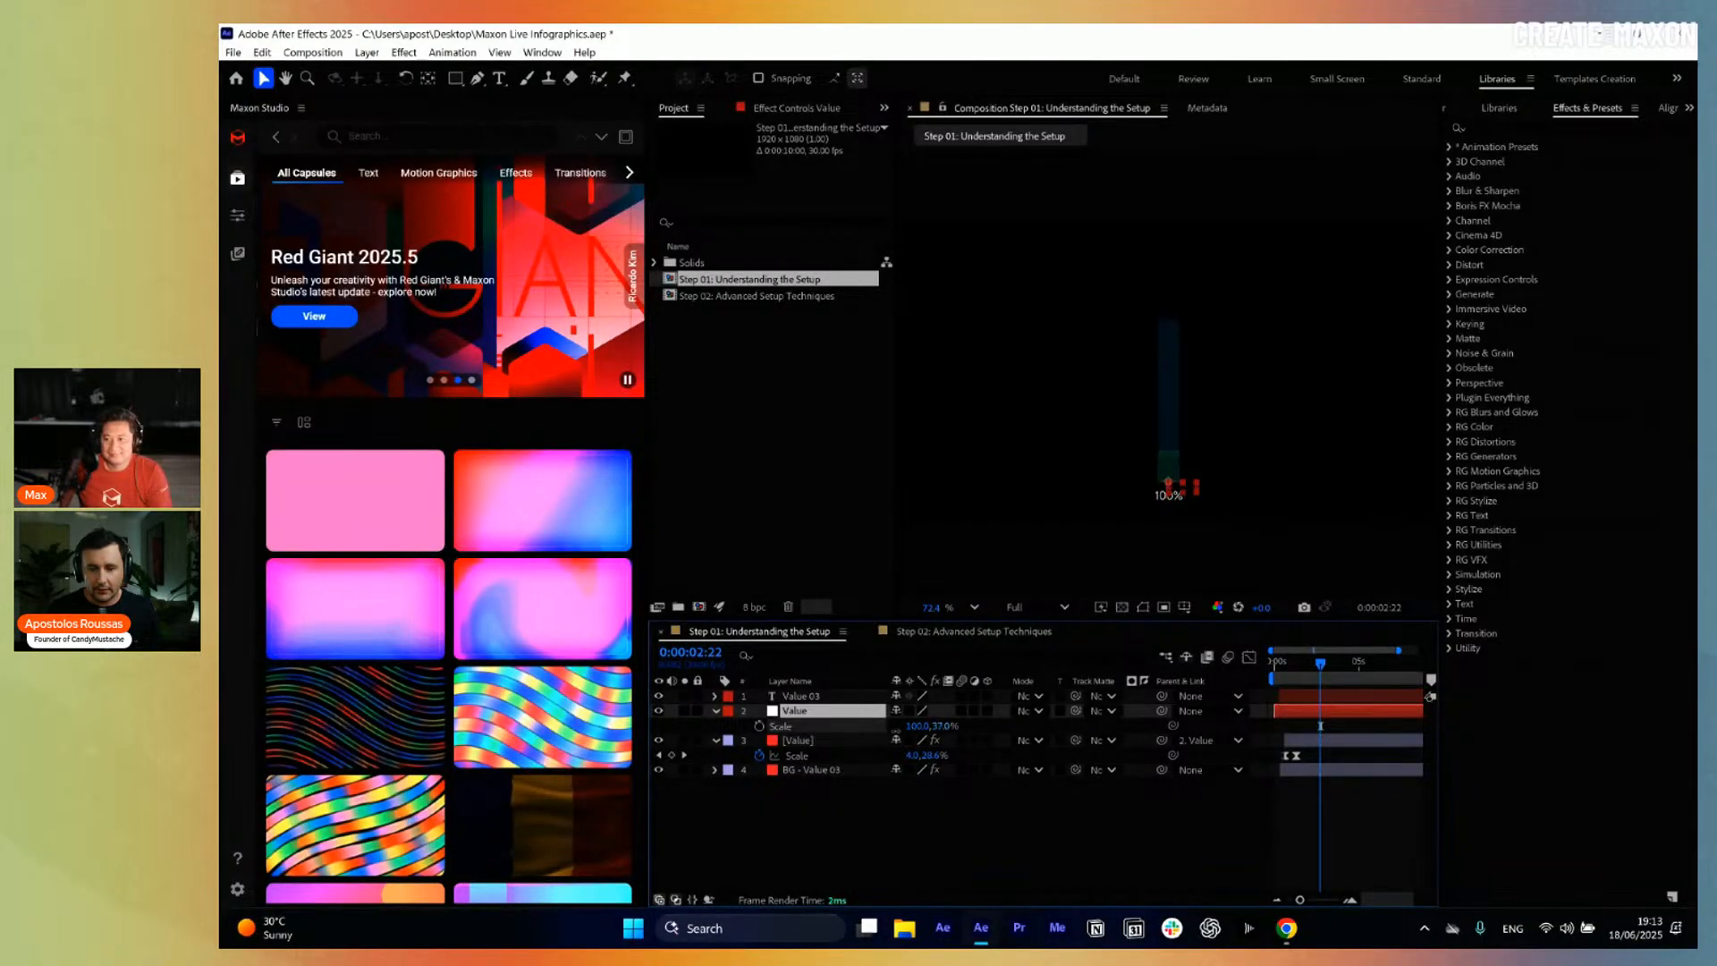
{"action": "key", "text": "ctrl+z"}
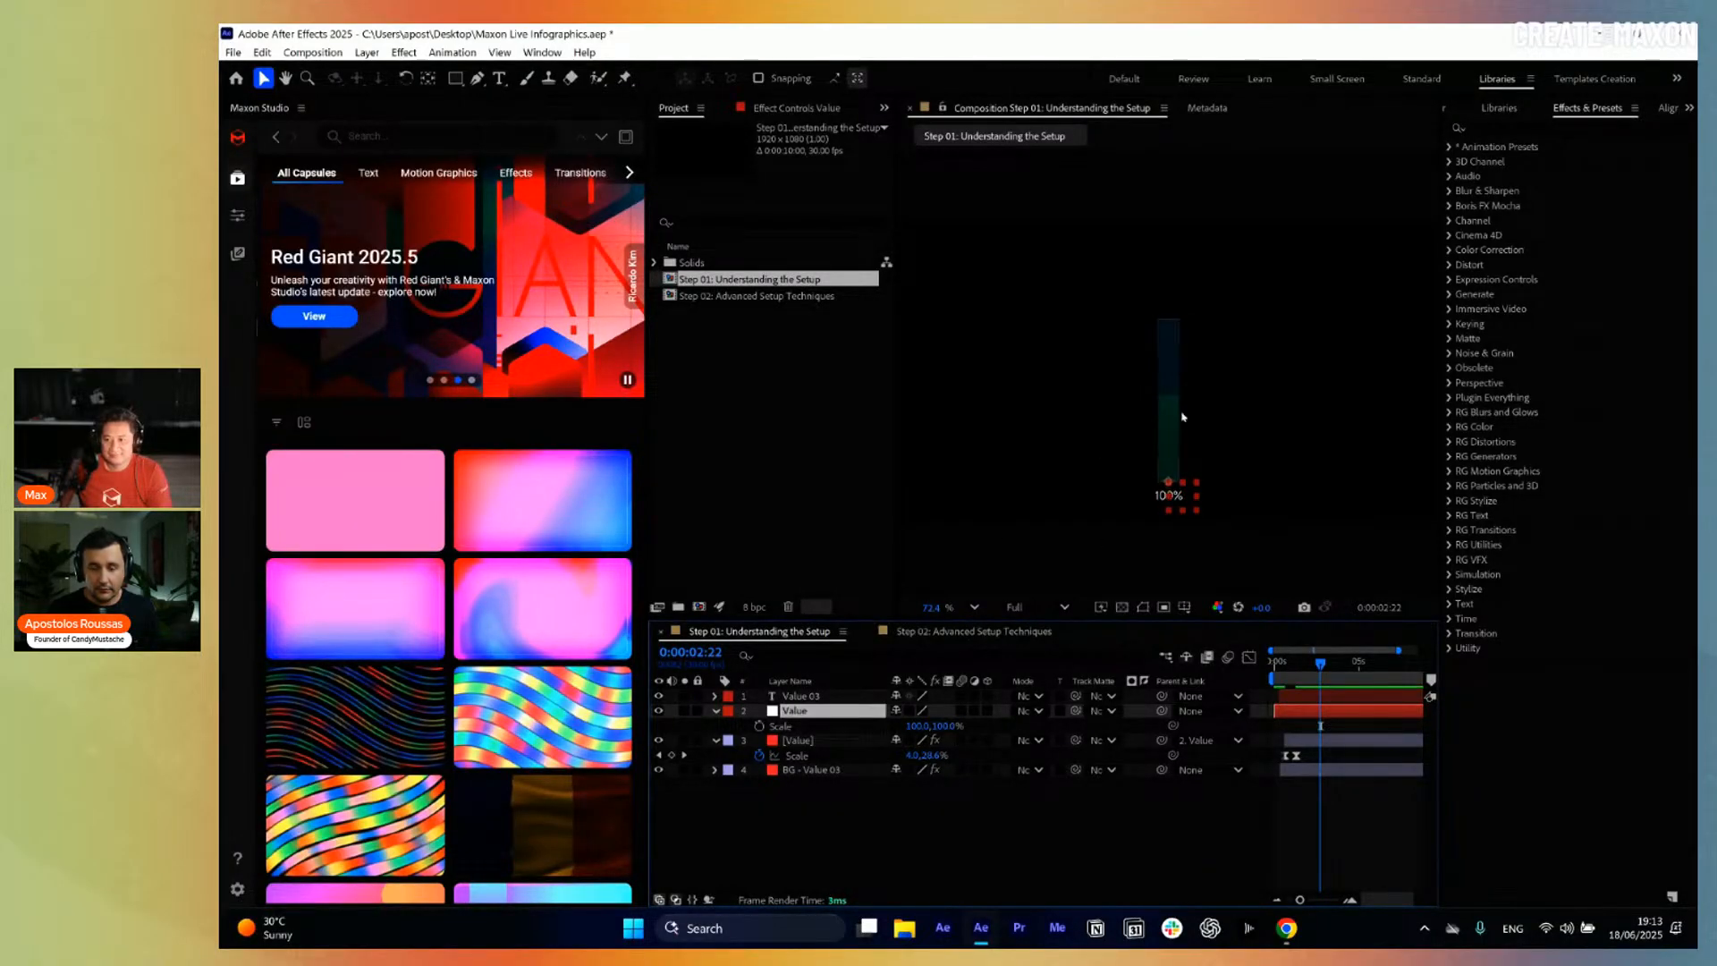
Undo the replacement null's setup and the earlier deletion to restore the original Value 03 null.
{"action": "left_click", "coordinate": [1174, 418]}
{"action": "left_click", "coordinate": [1043, 866]}
{"action": "key", "text": "ctrl+z"}
{"action": "key", "text": "ctrl+z"}
{"action": "key", "text": "ctrl+z"}
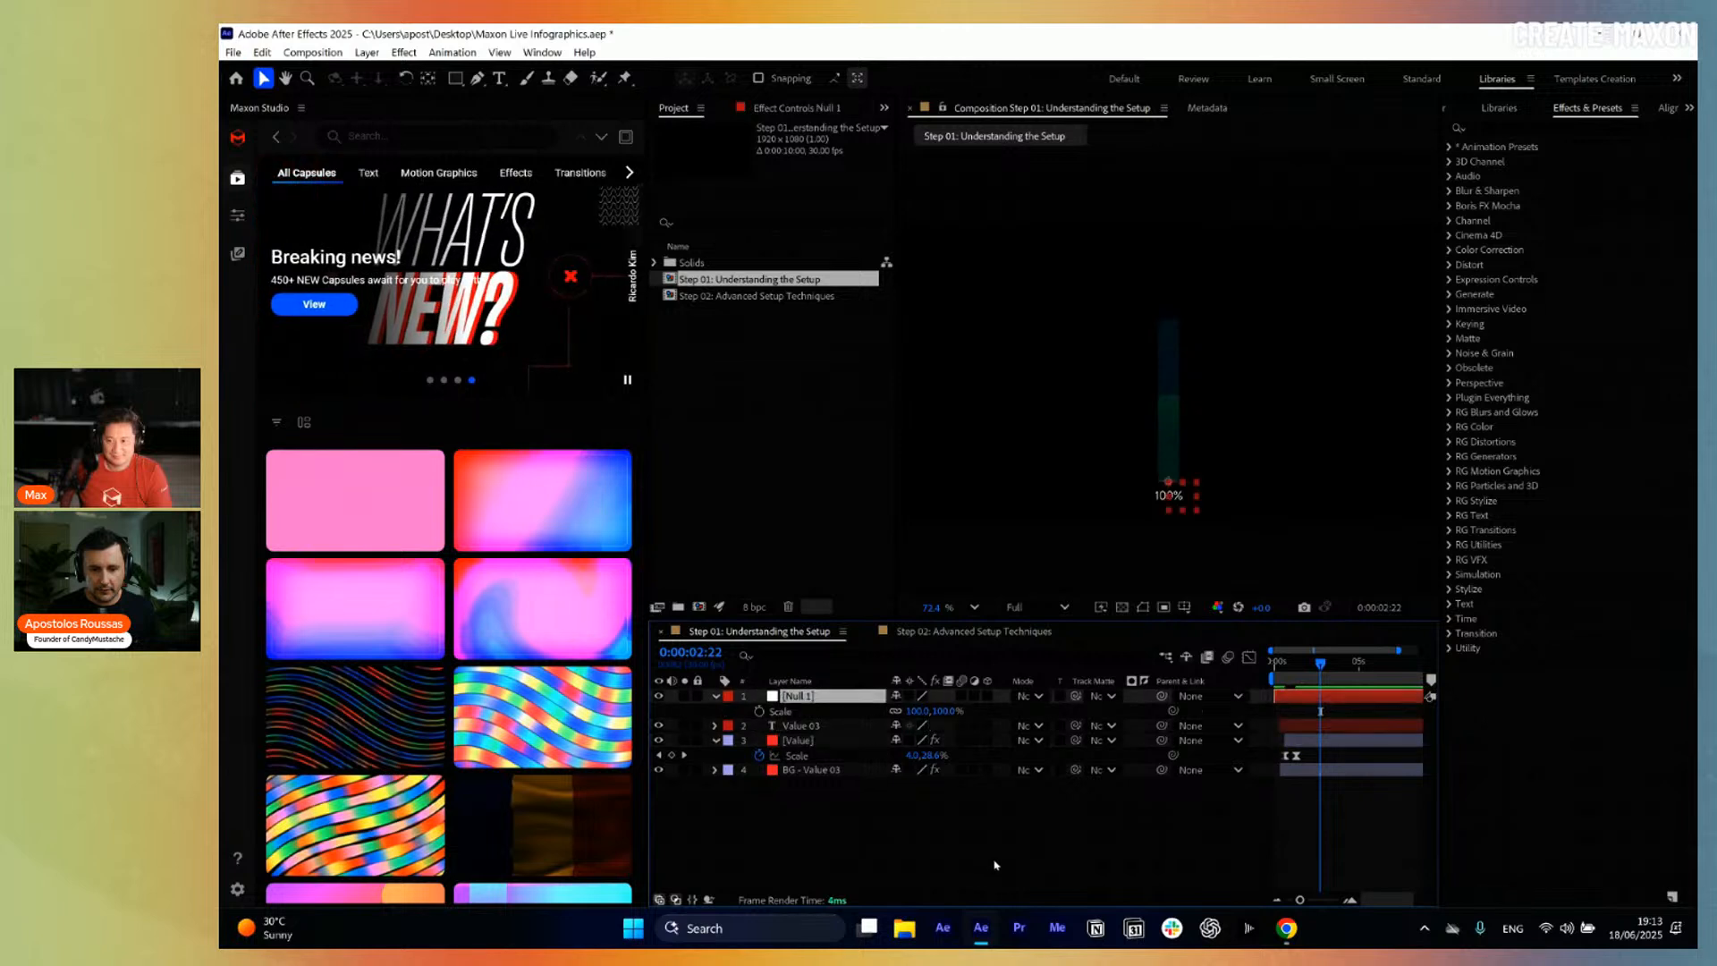
{"action": "key", "text": "ctrl+z"}
{"action": "key", "text": "ctrl+z"}
{"action": "key", "text": "ctrl+z"}
{"action": "key", "text": "ctrl+z"}
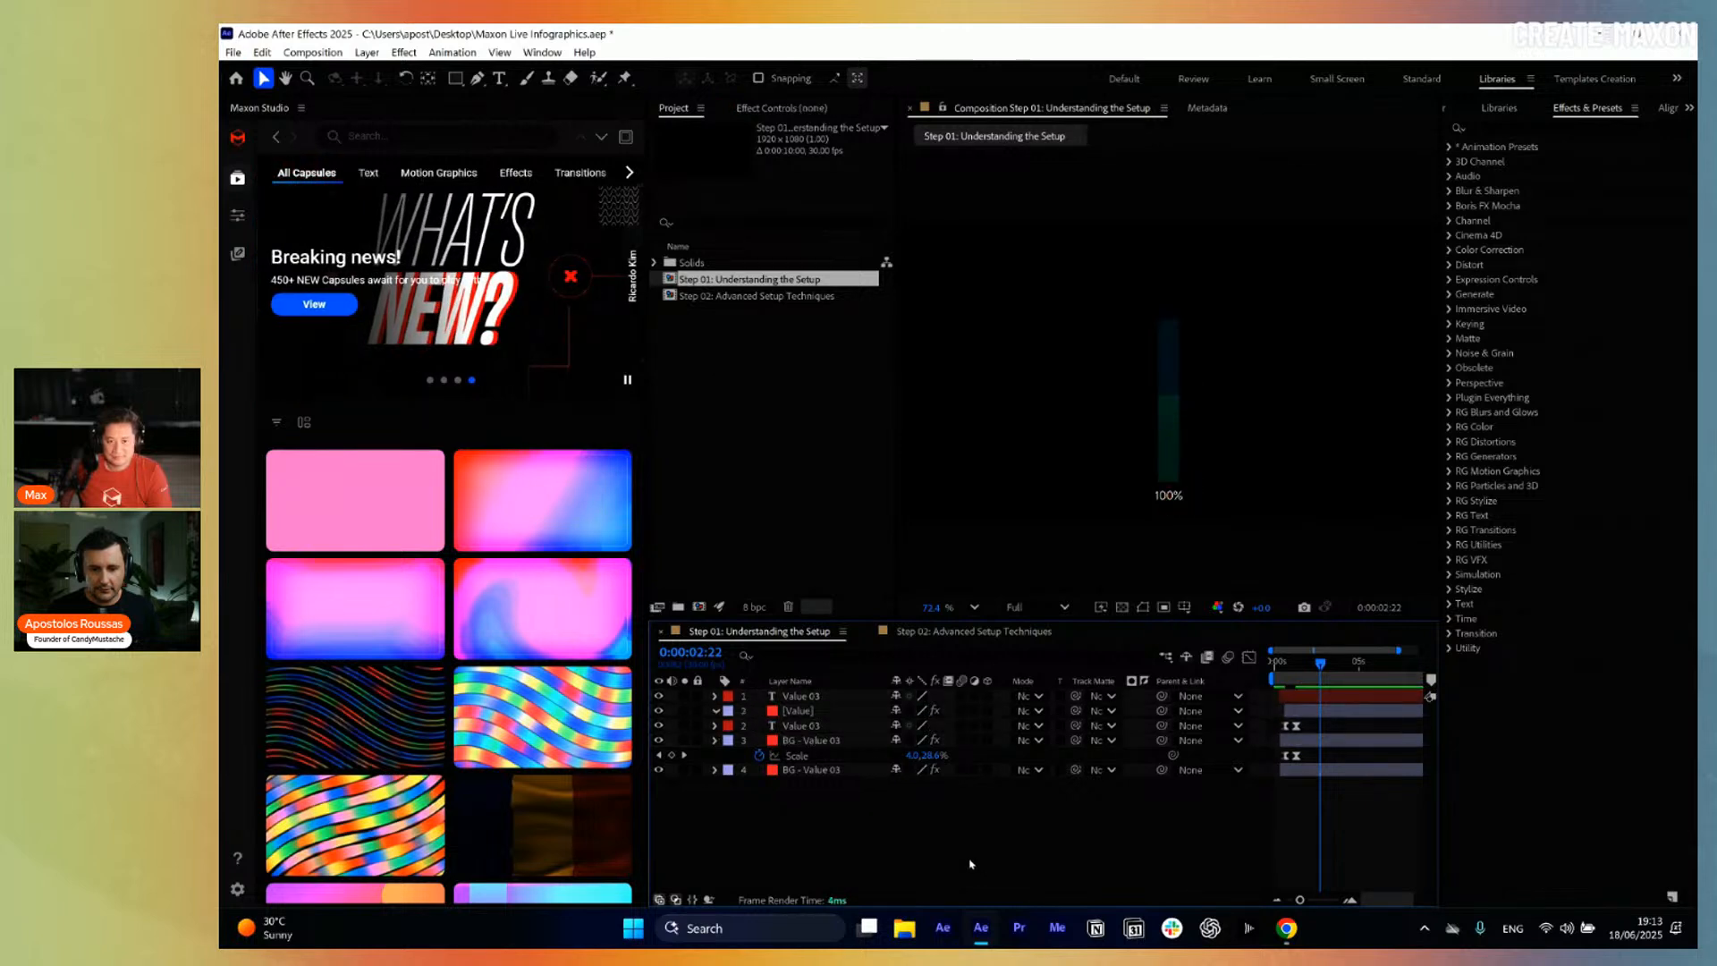
{"action": "key", "text": "ctrl+z"}
{"action": "key", "text": "ctrl+z"}
{"action": "key", "text": "ctrl+z"}
{"action": "key", "text": "ctrl+z"}
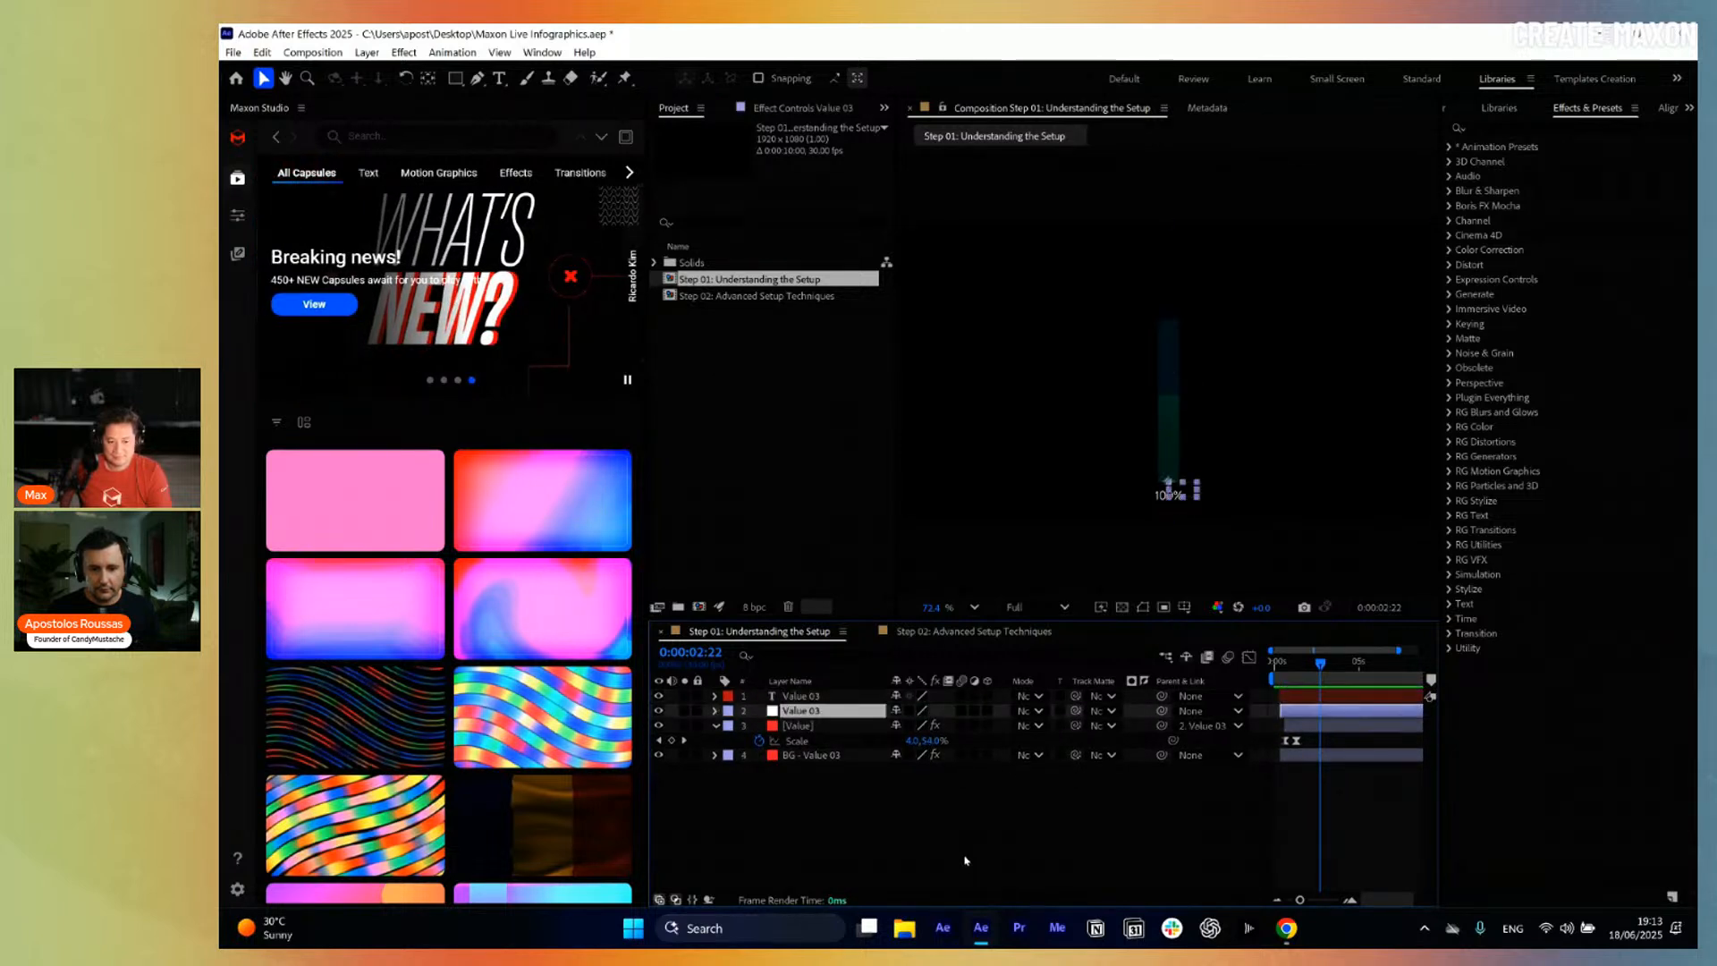
Reveal the Scale property of the Value 03 null and set its vertical value to 80%.
{"action": "key", "text": "s"}
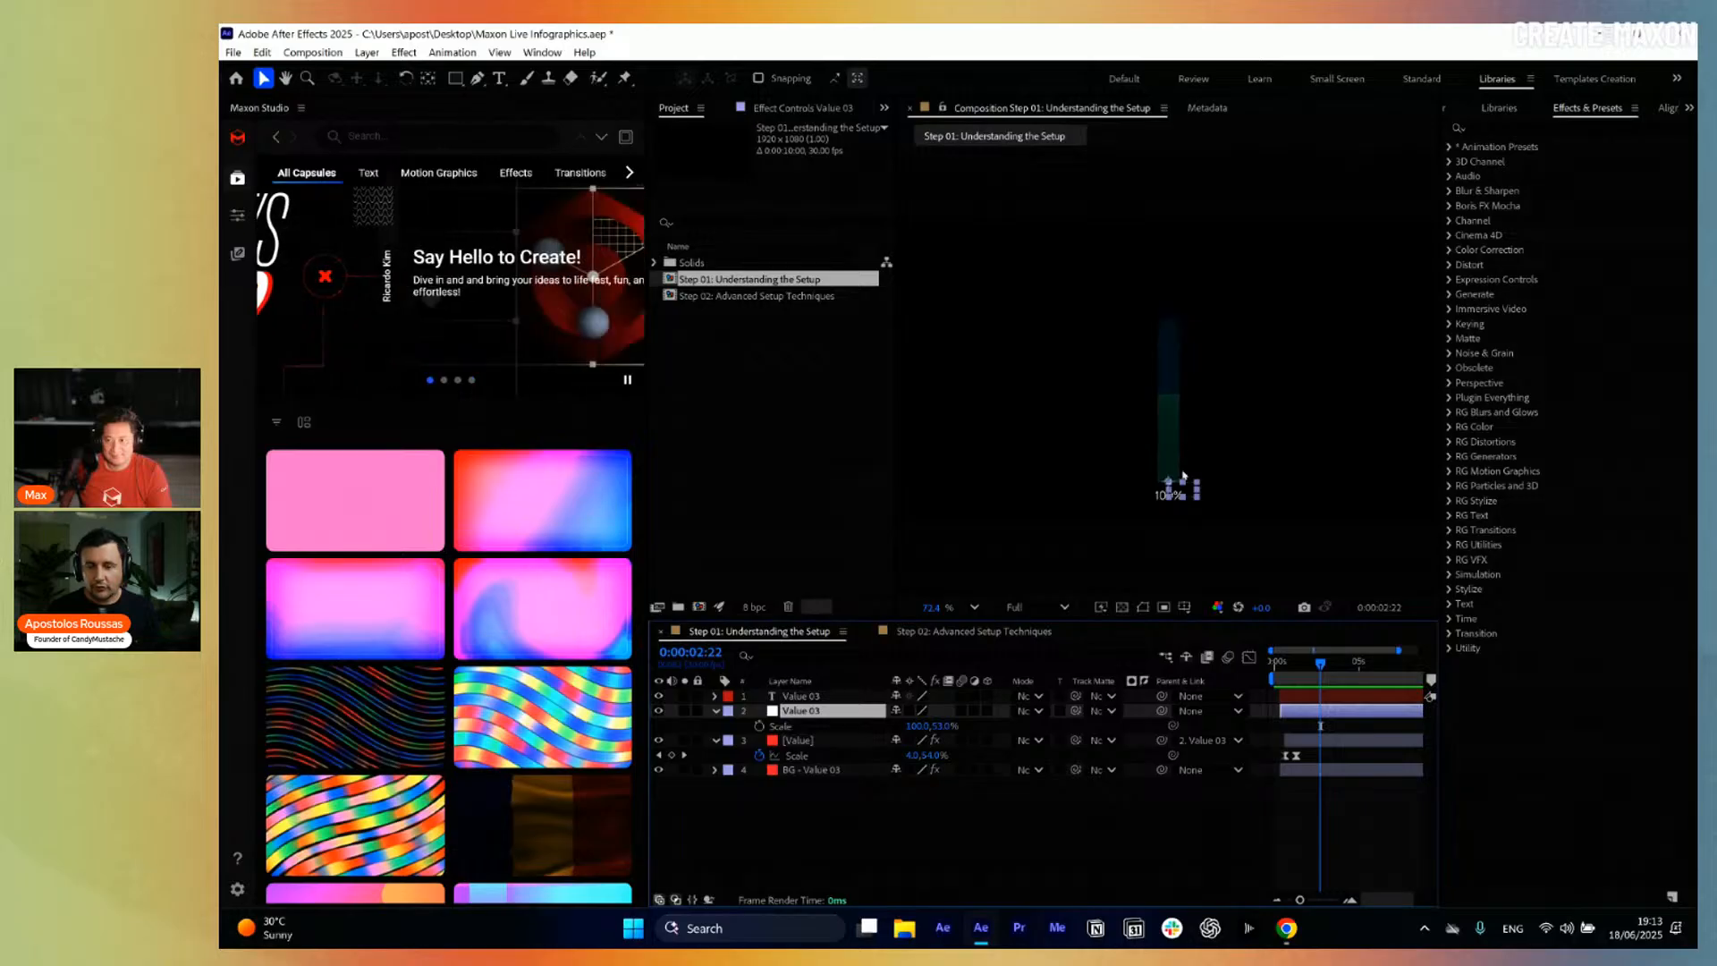
{"action": "scroll", "coordinate": [1173, 467], "scroll_direction": "up", "scroll_amount": 1}
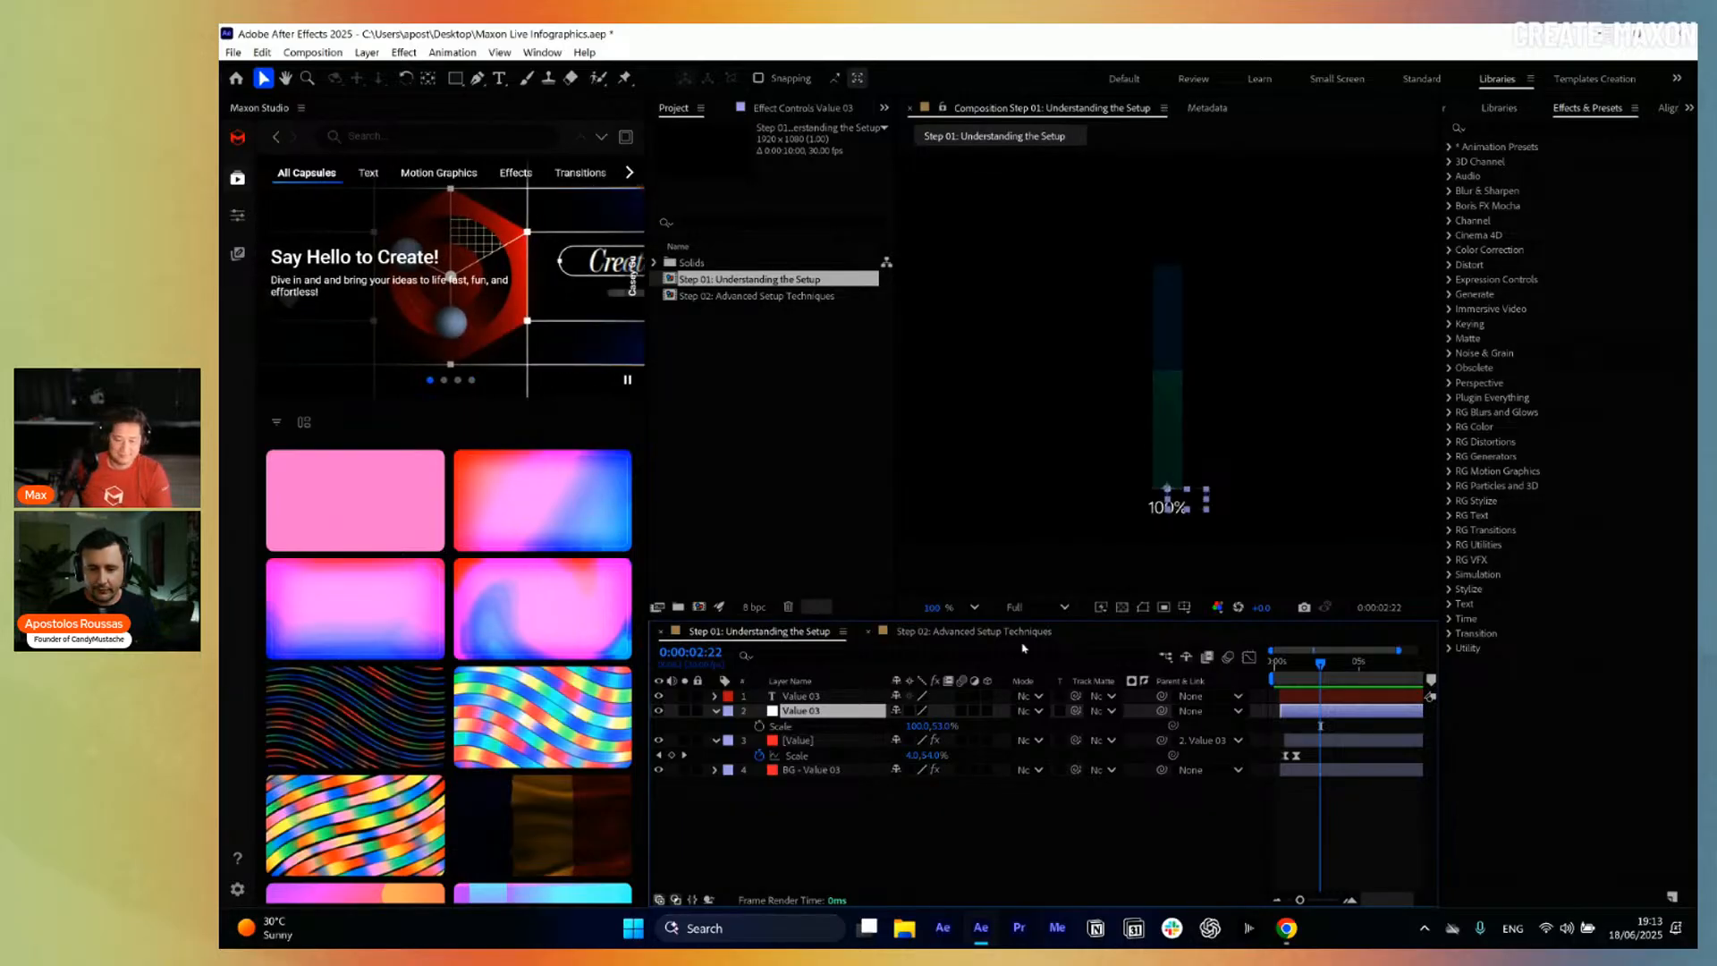
{"action": "left_click", "coordinate": [940, 726]}
{"action": "type", "text": "80"}
{"action": "key", "text": "Return"}
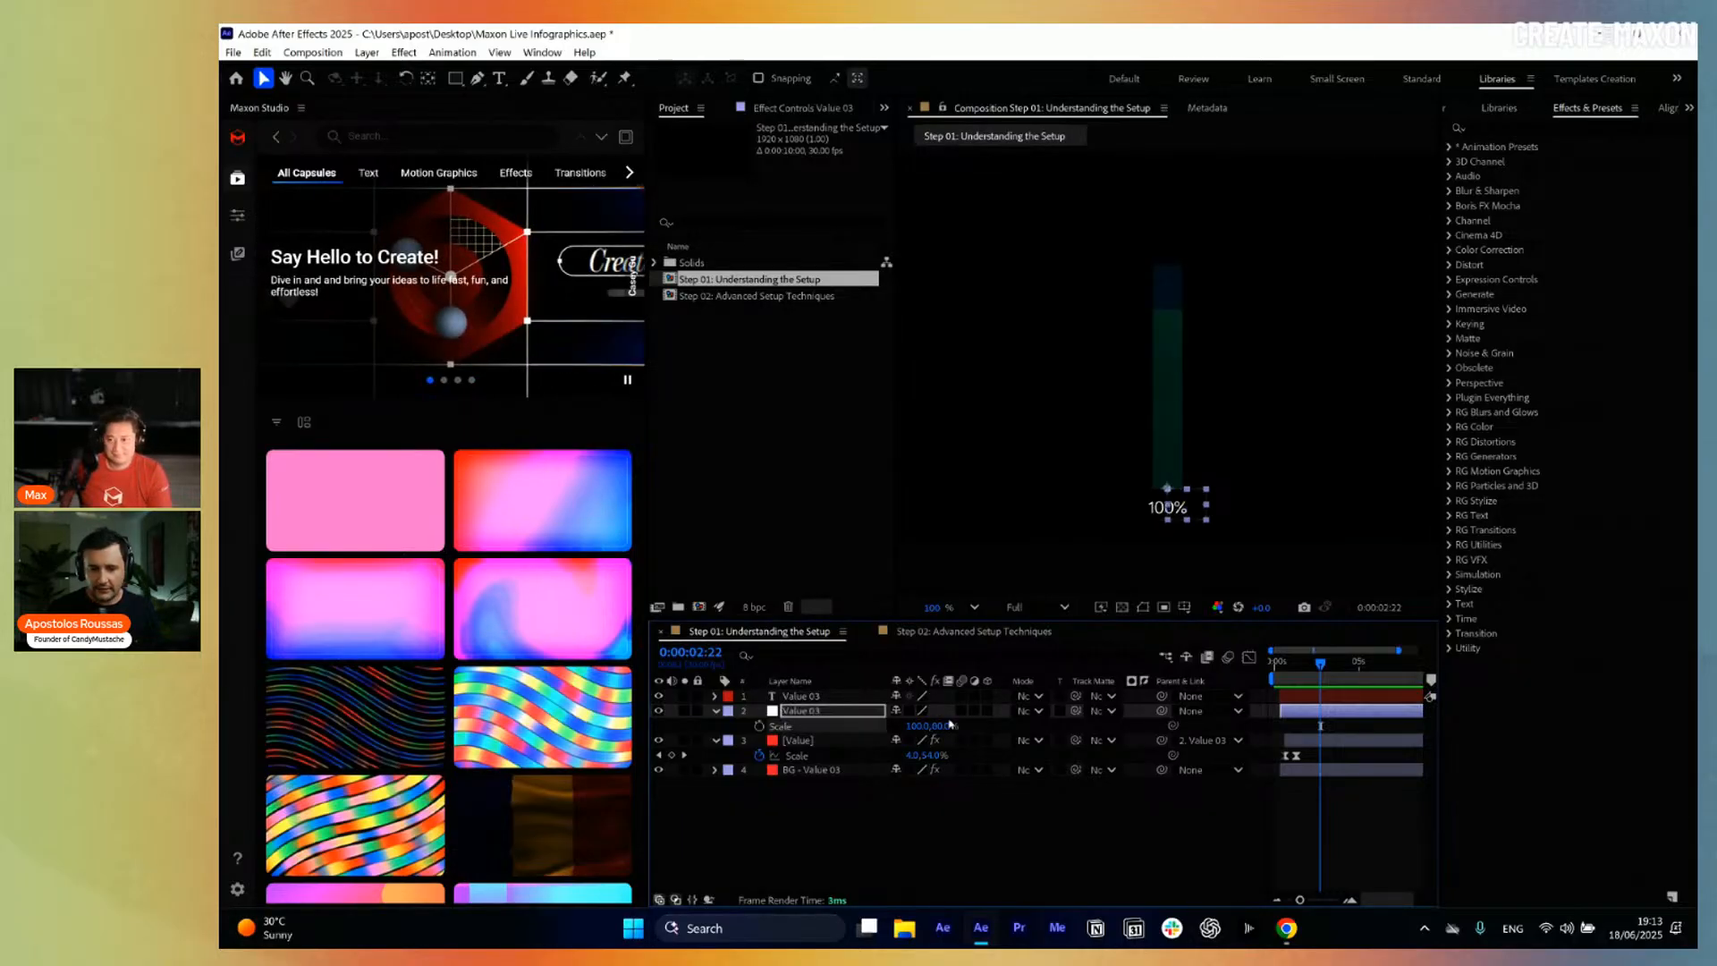
Test the Value 03 null's vertical Scale at 100% and at 10%.
{"action": "left_click", "coordinate": [941, 727]}
{"action": "type", "text": "100"}
{"action": "key", "text": "Return"}
{"action": "left_click", "coordinate": [941, 726]}
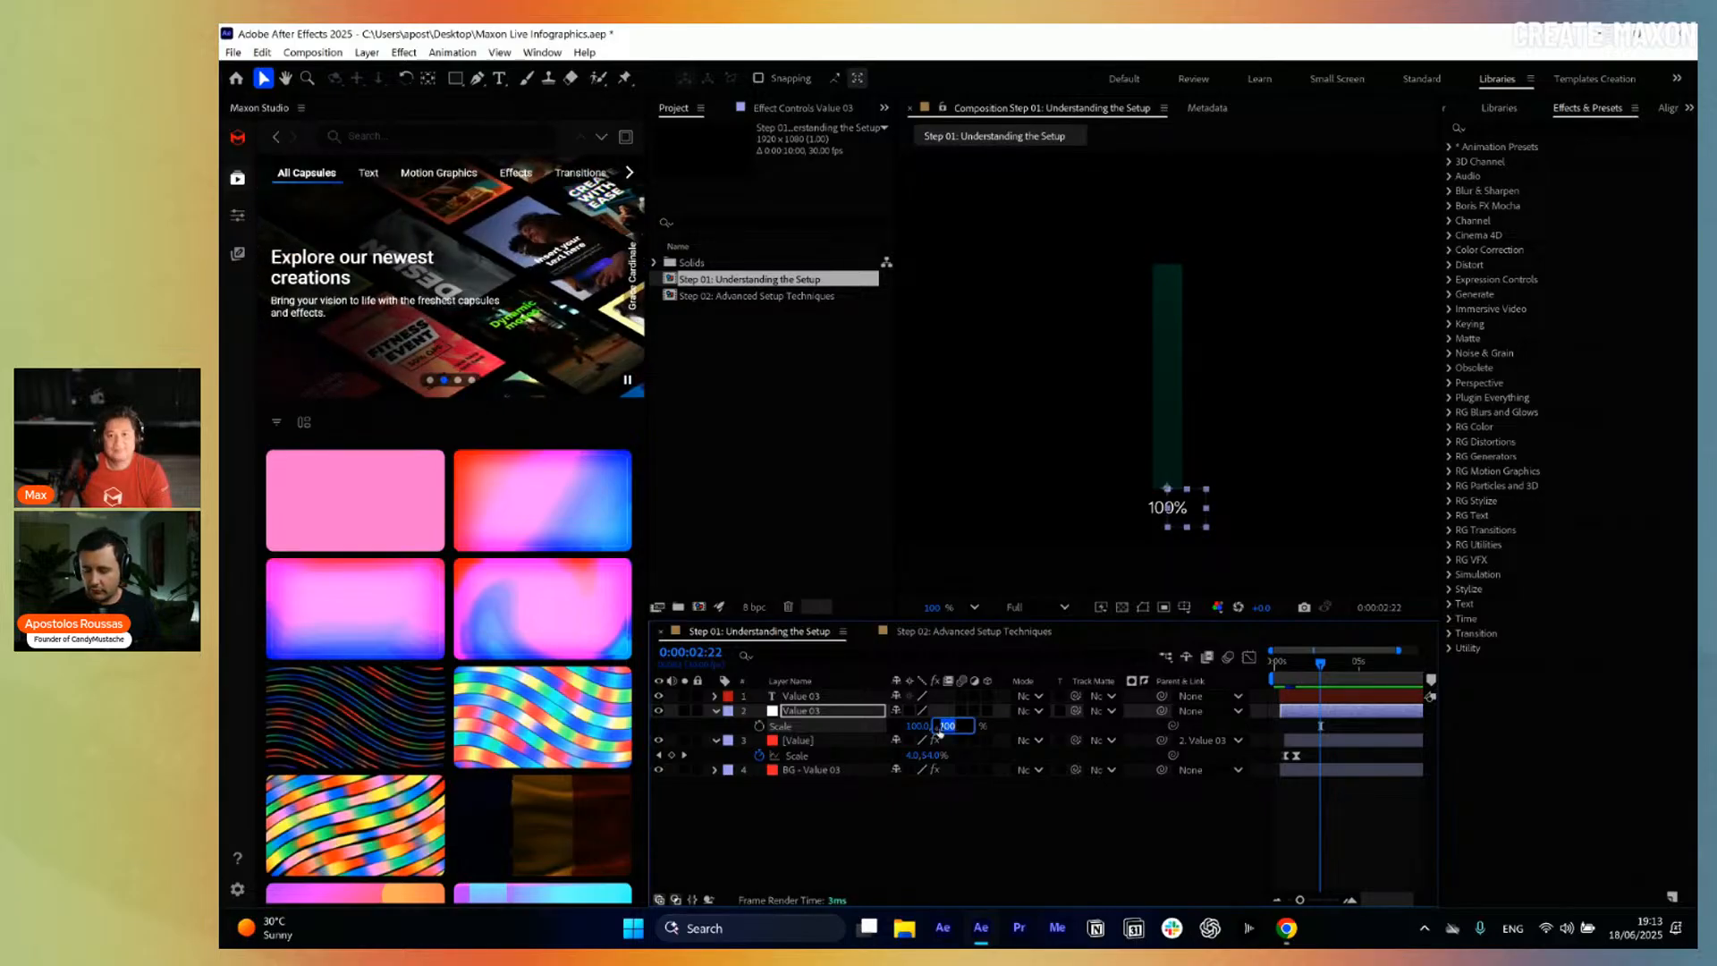
{"action": "type", "text": "10"}
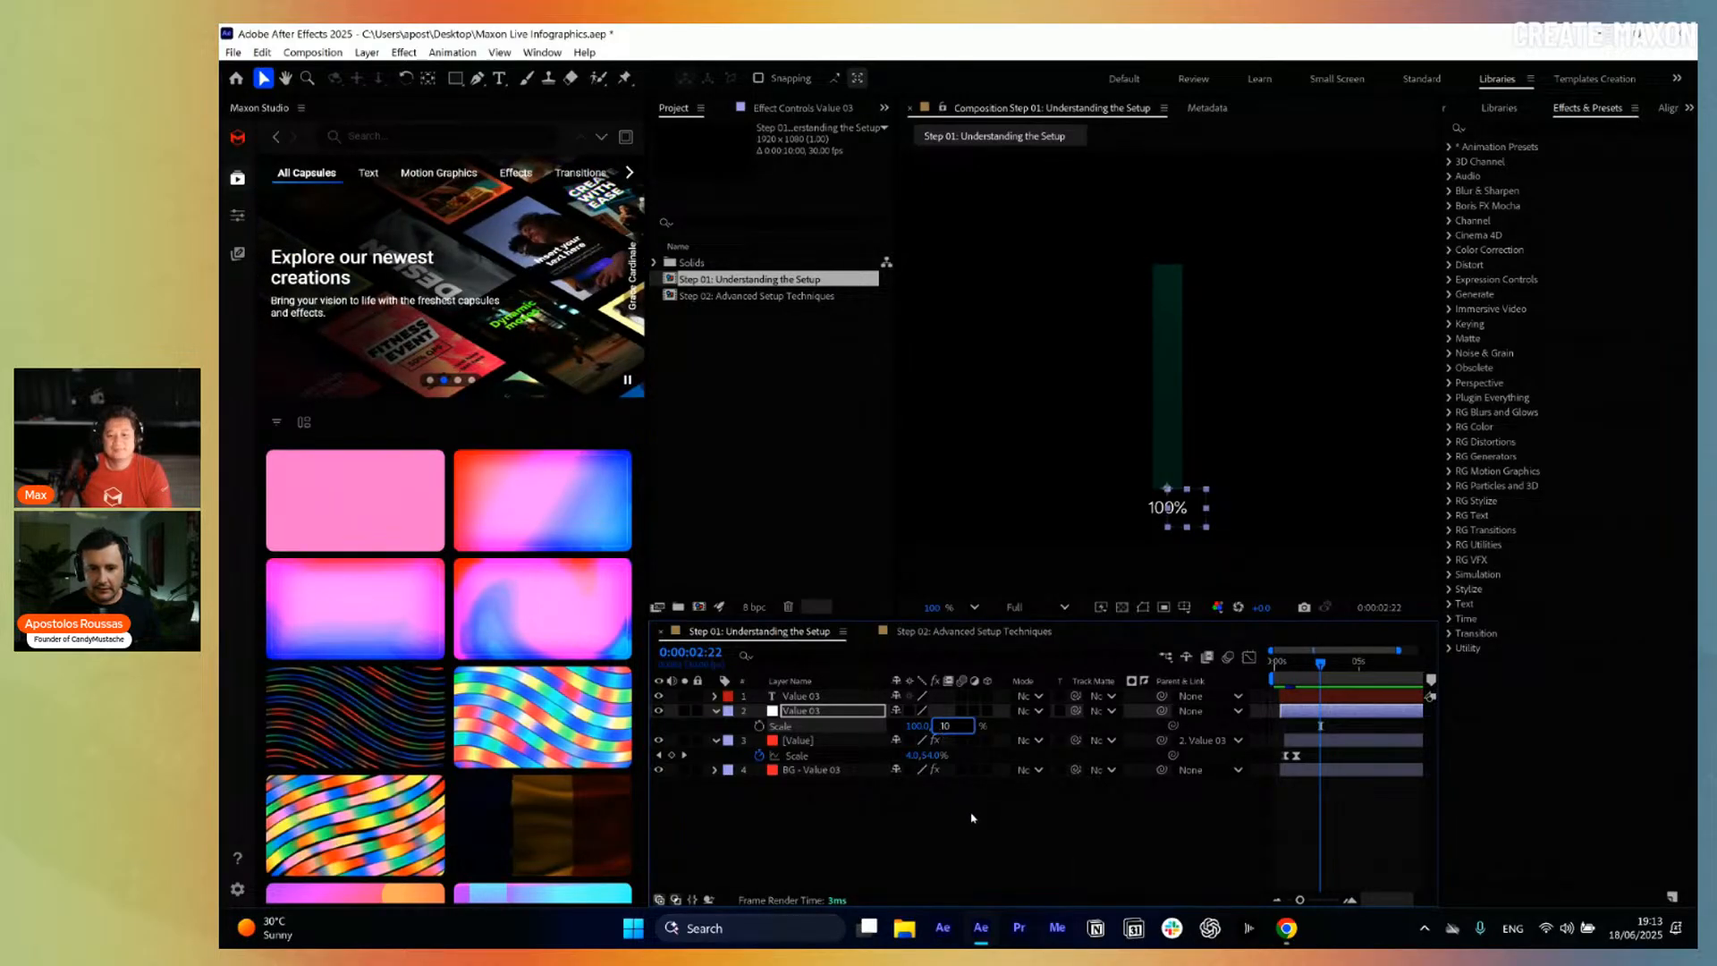
{"action": "key", "text": "Return"}
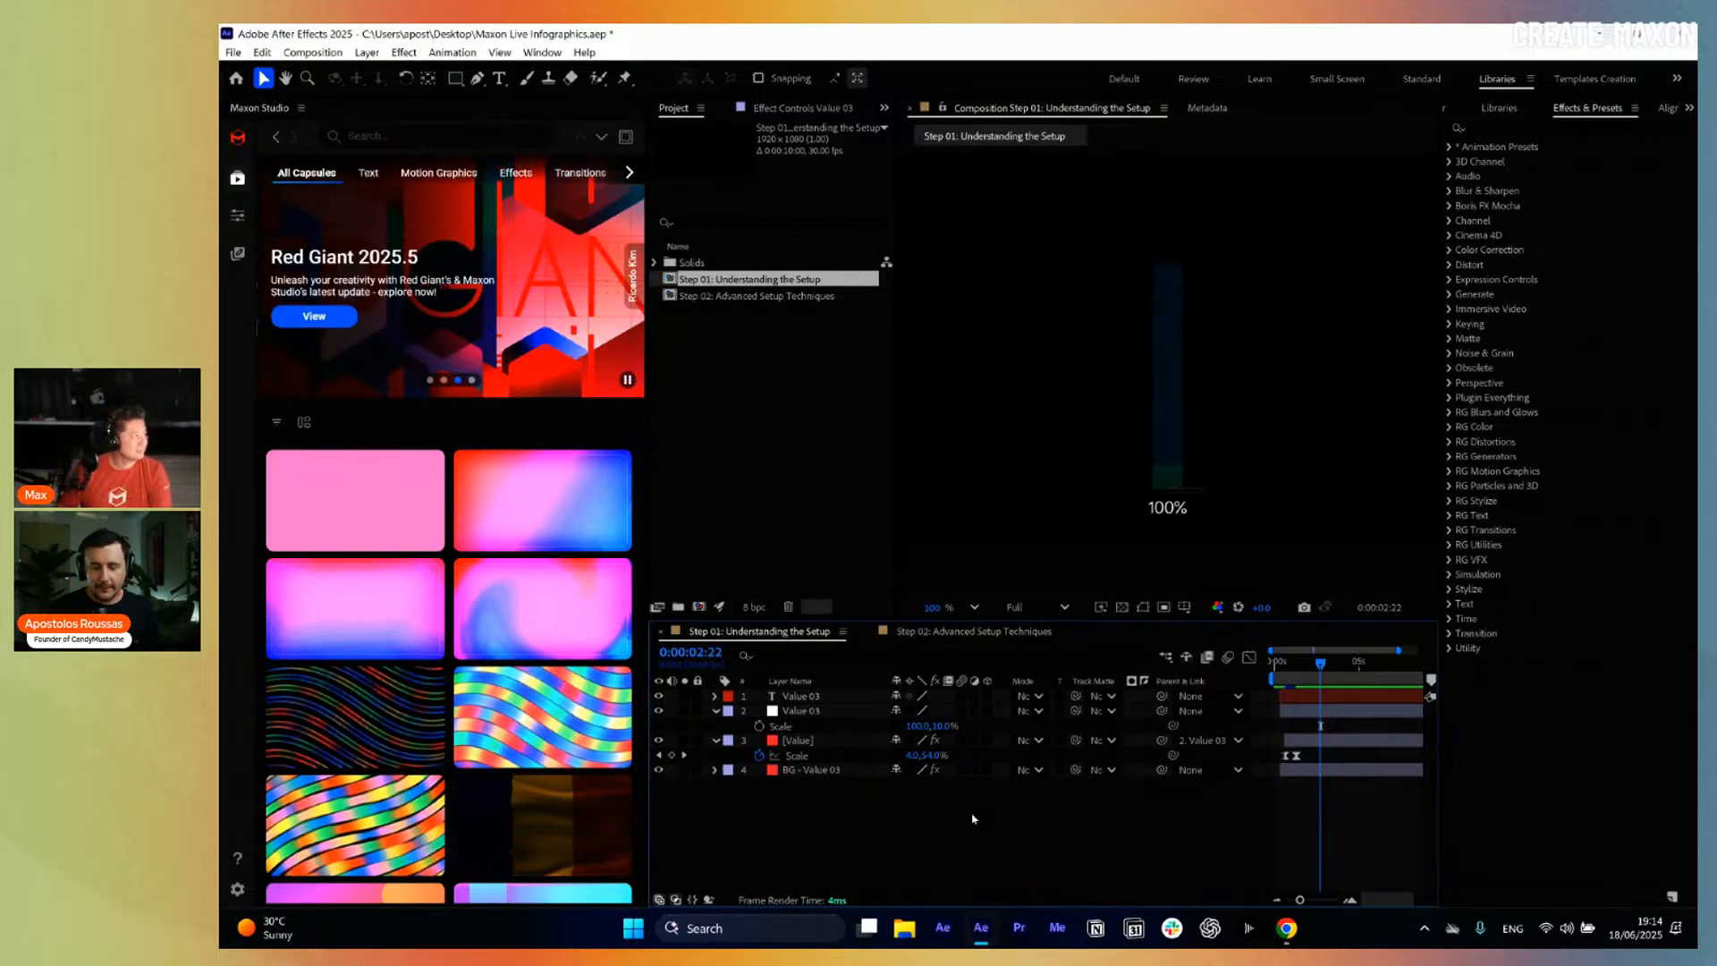
Select the green bar to check its extent, and set the Value 03 null's vertical Scale to 50%.
{"action": "left_click", "coordinate": [1175, 371]}
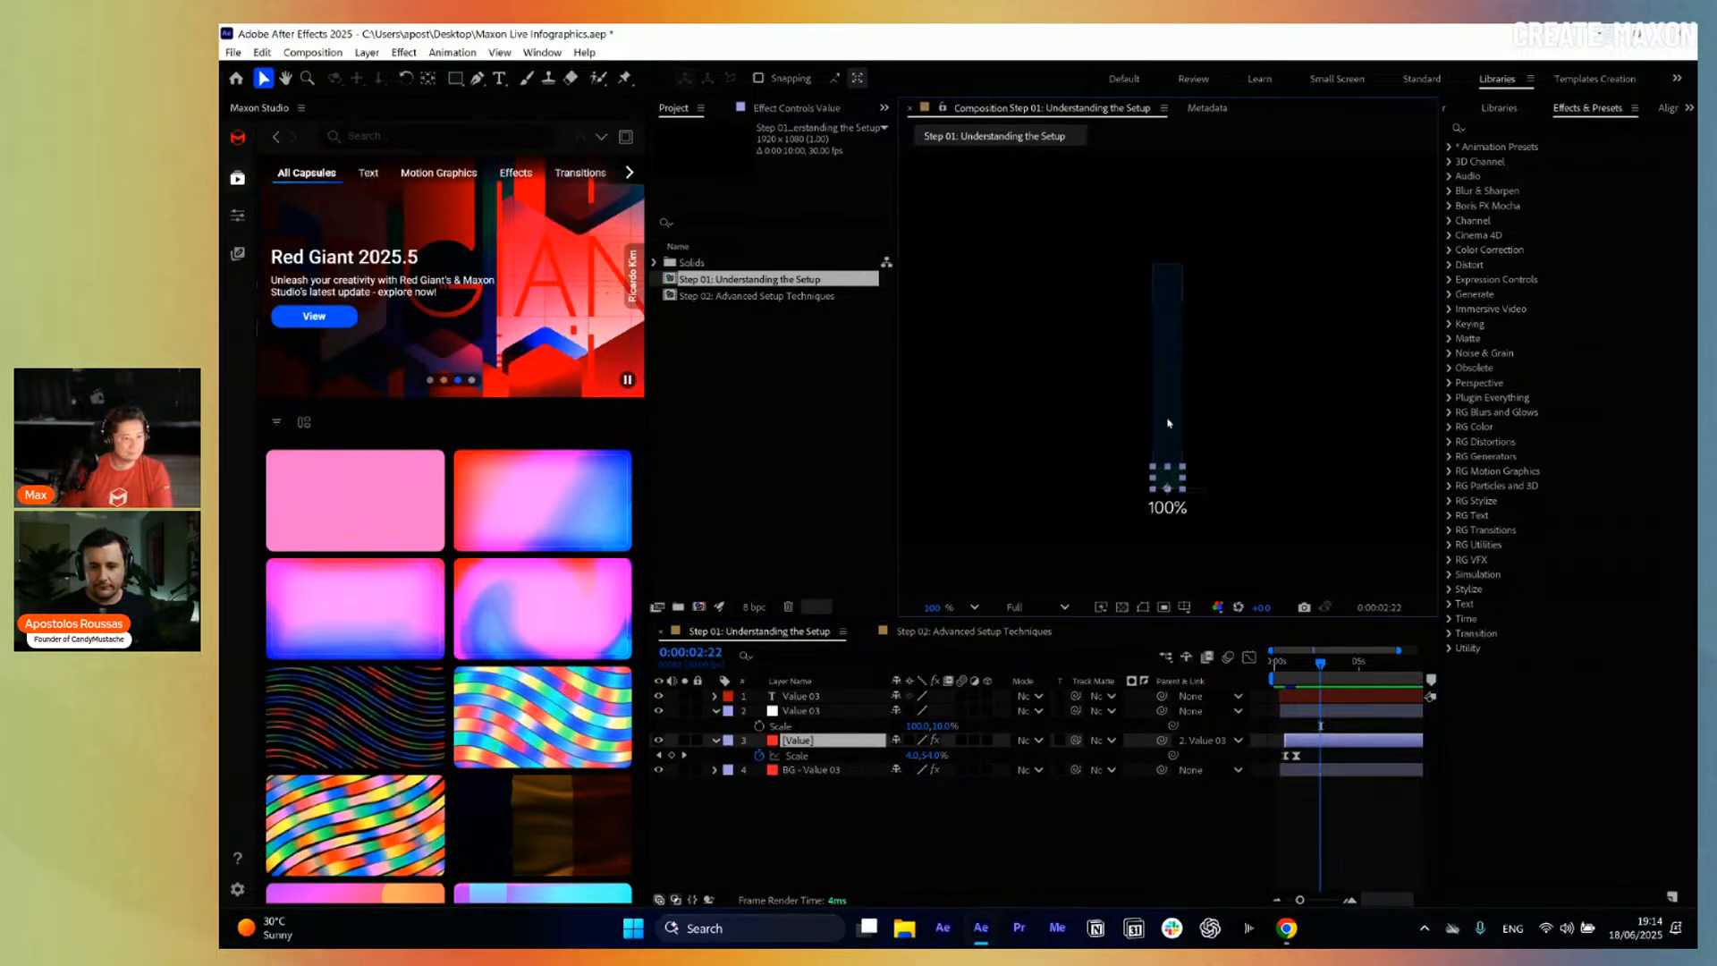
{"action": "left_click", "coordinate": [1166, 514]}
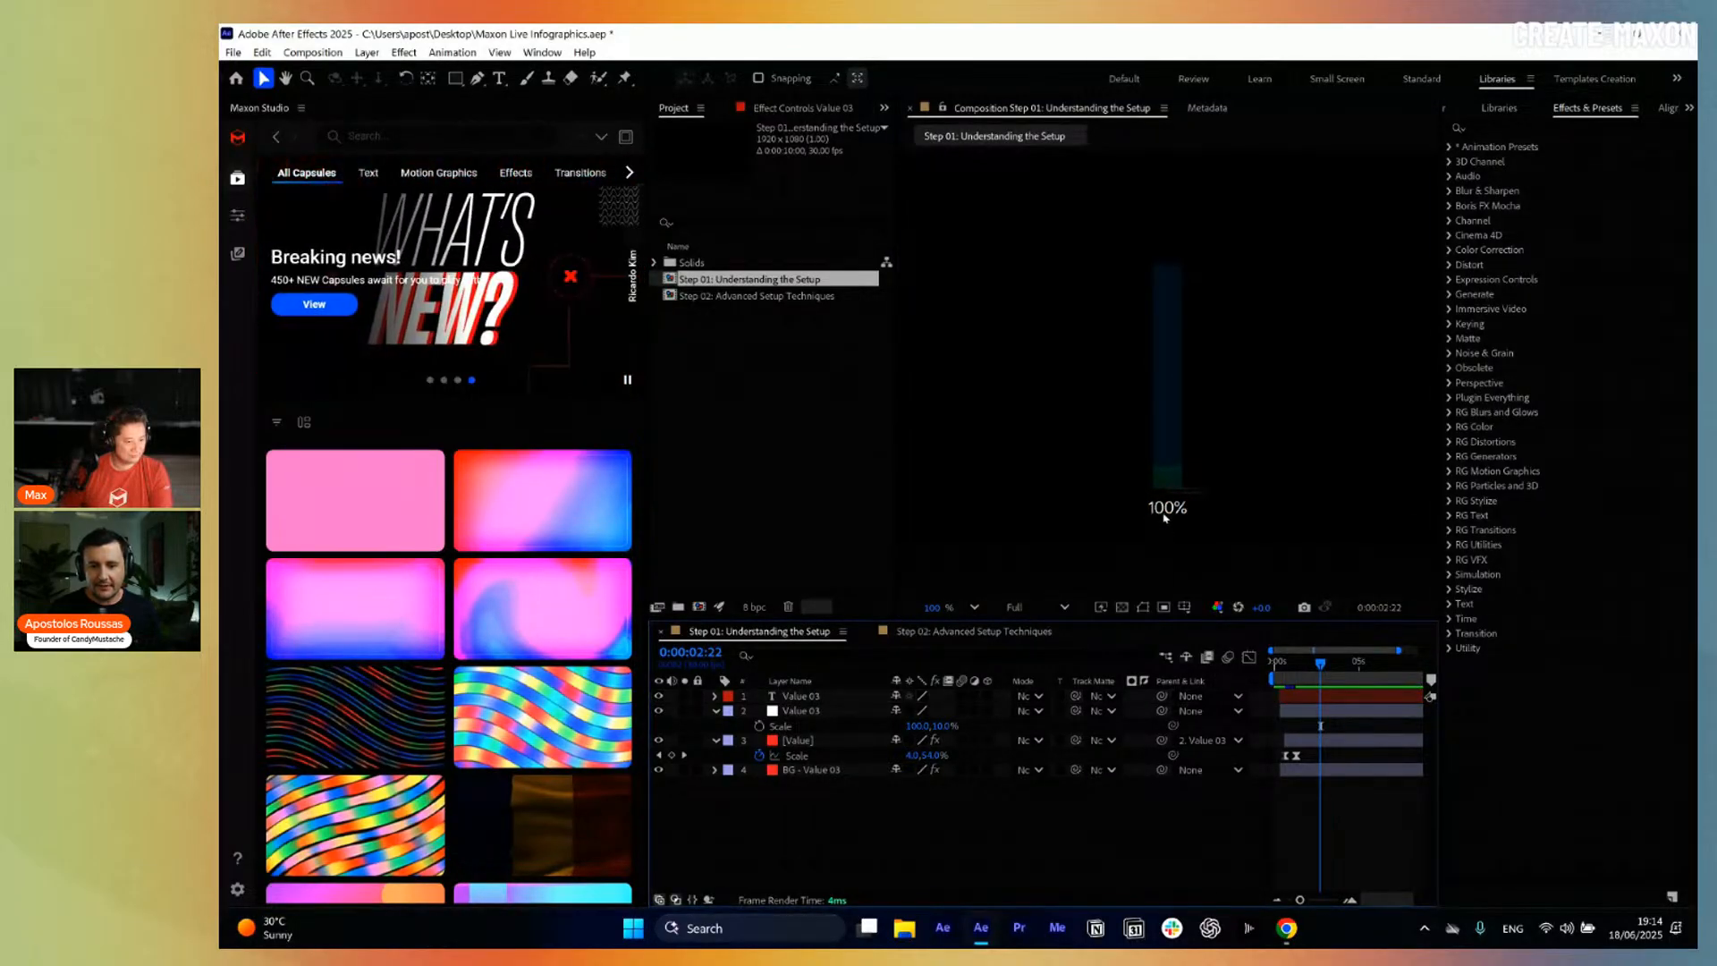
{"action": "left_click", "coordinate": [1167, 486]}
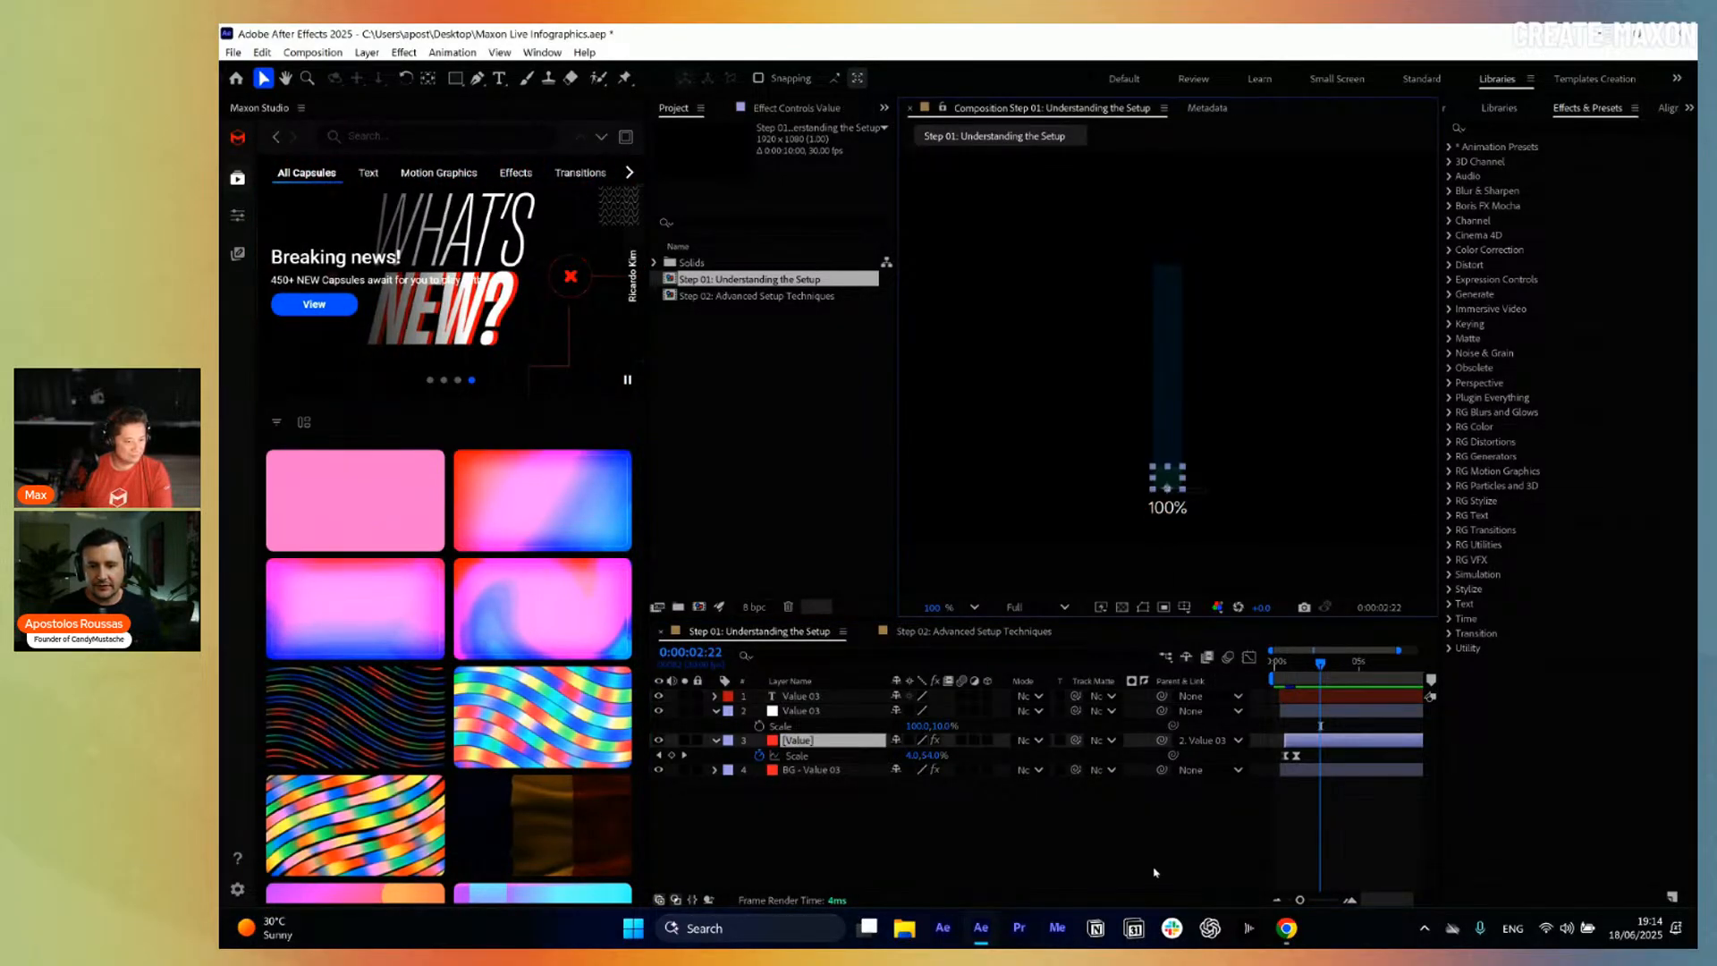
{"action": "left_click", "coordinate": [941, 726]}
{"action": "type", "text": "5"}
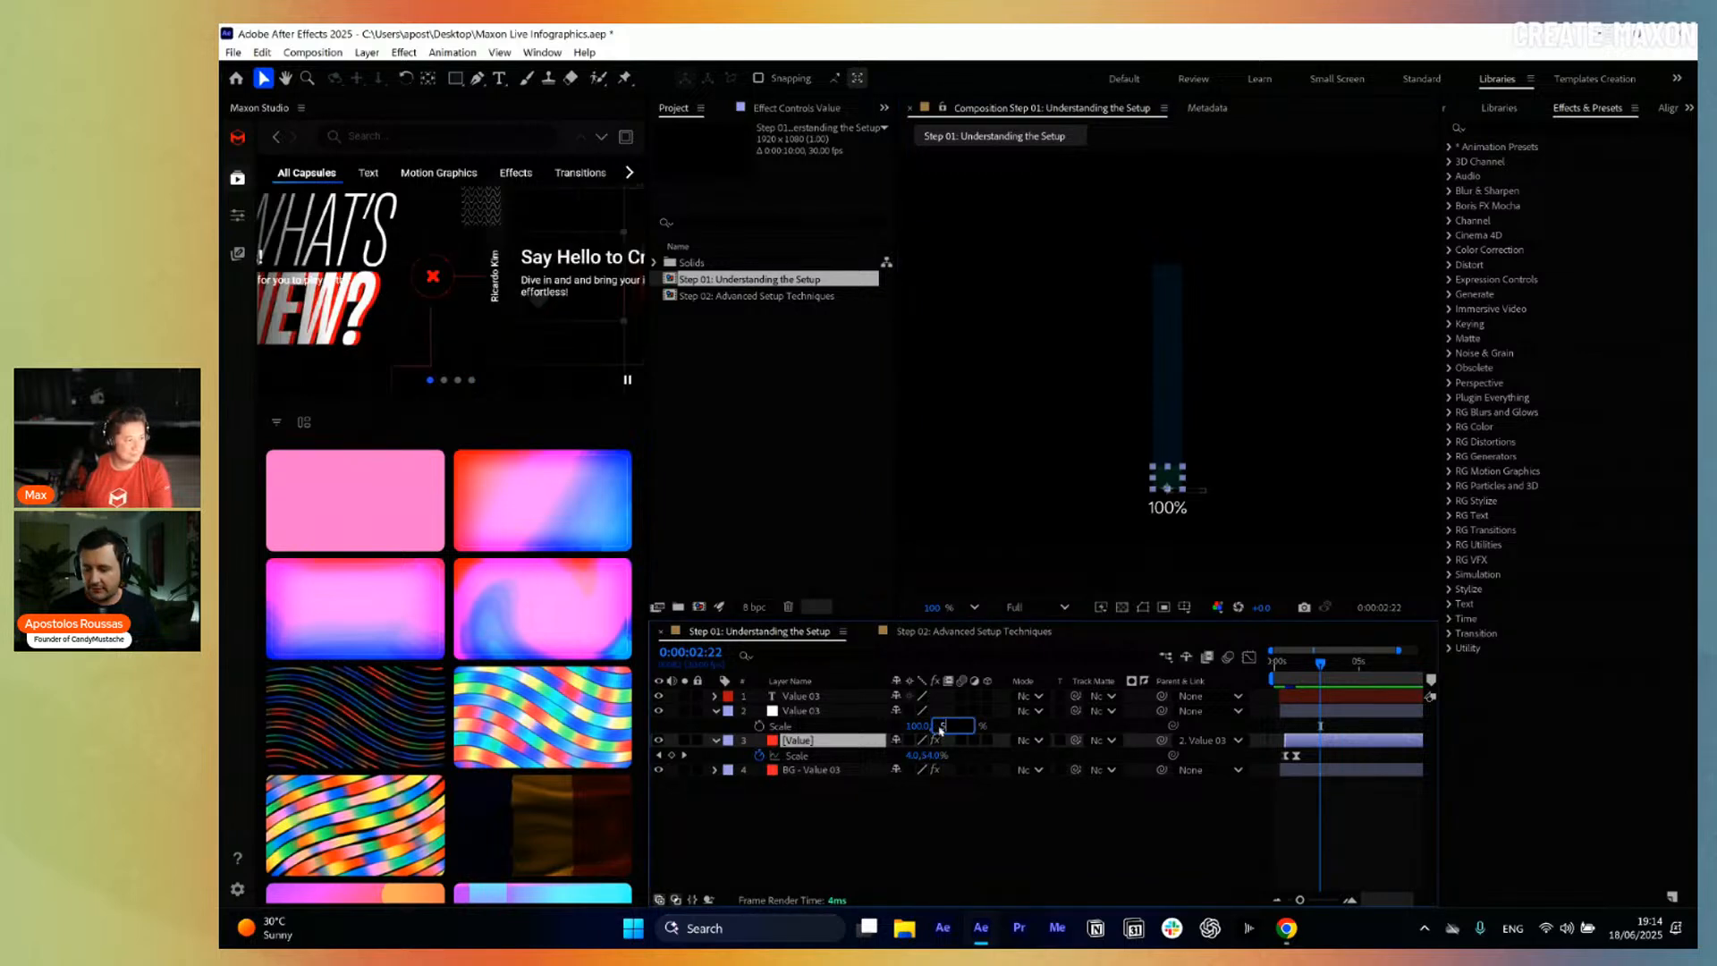
{"action": "type", "text": "0"}
{"action": "left_click", "coordinate": [1263, 391]}
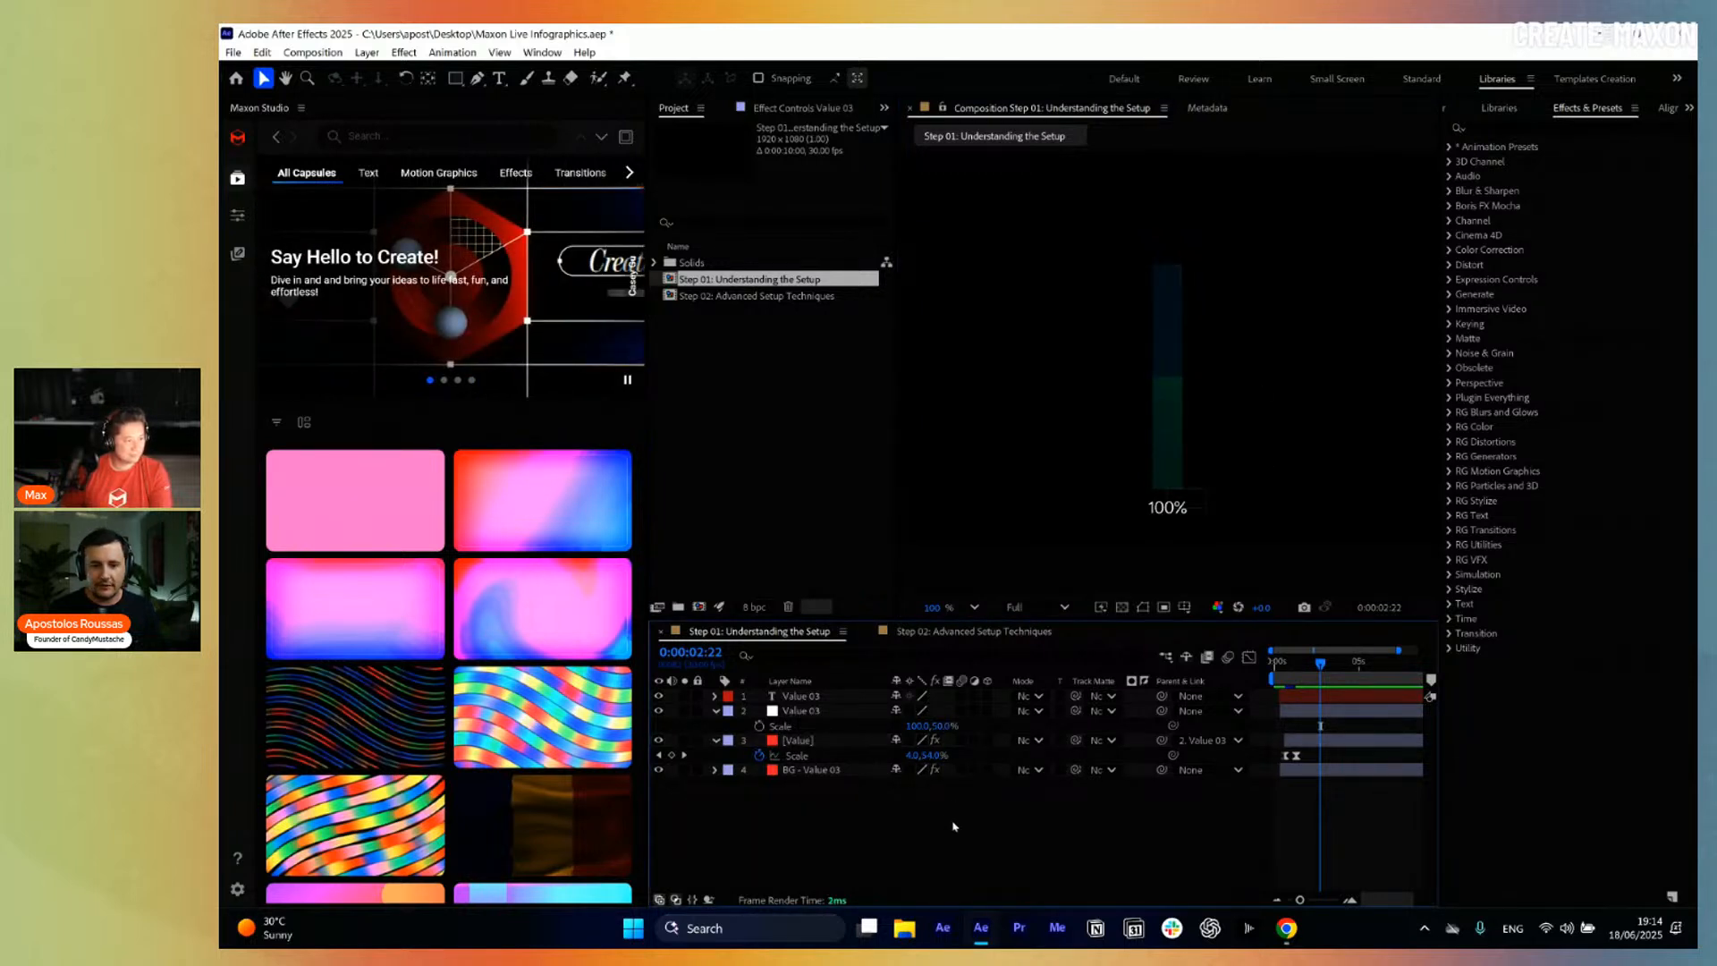
Review the modified properties of all layers, collapse them, and deselect the layers.
{"action": "key", "text": "ctrl+a"}
{"action": "key", "text": "u"}
{"action": "key", "text": "u"}
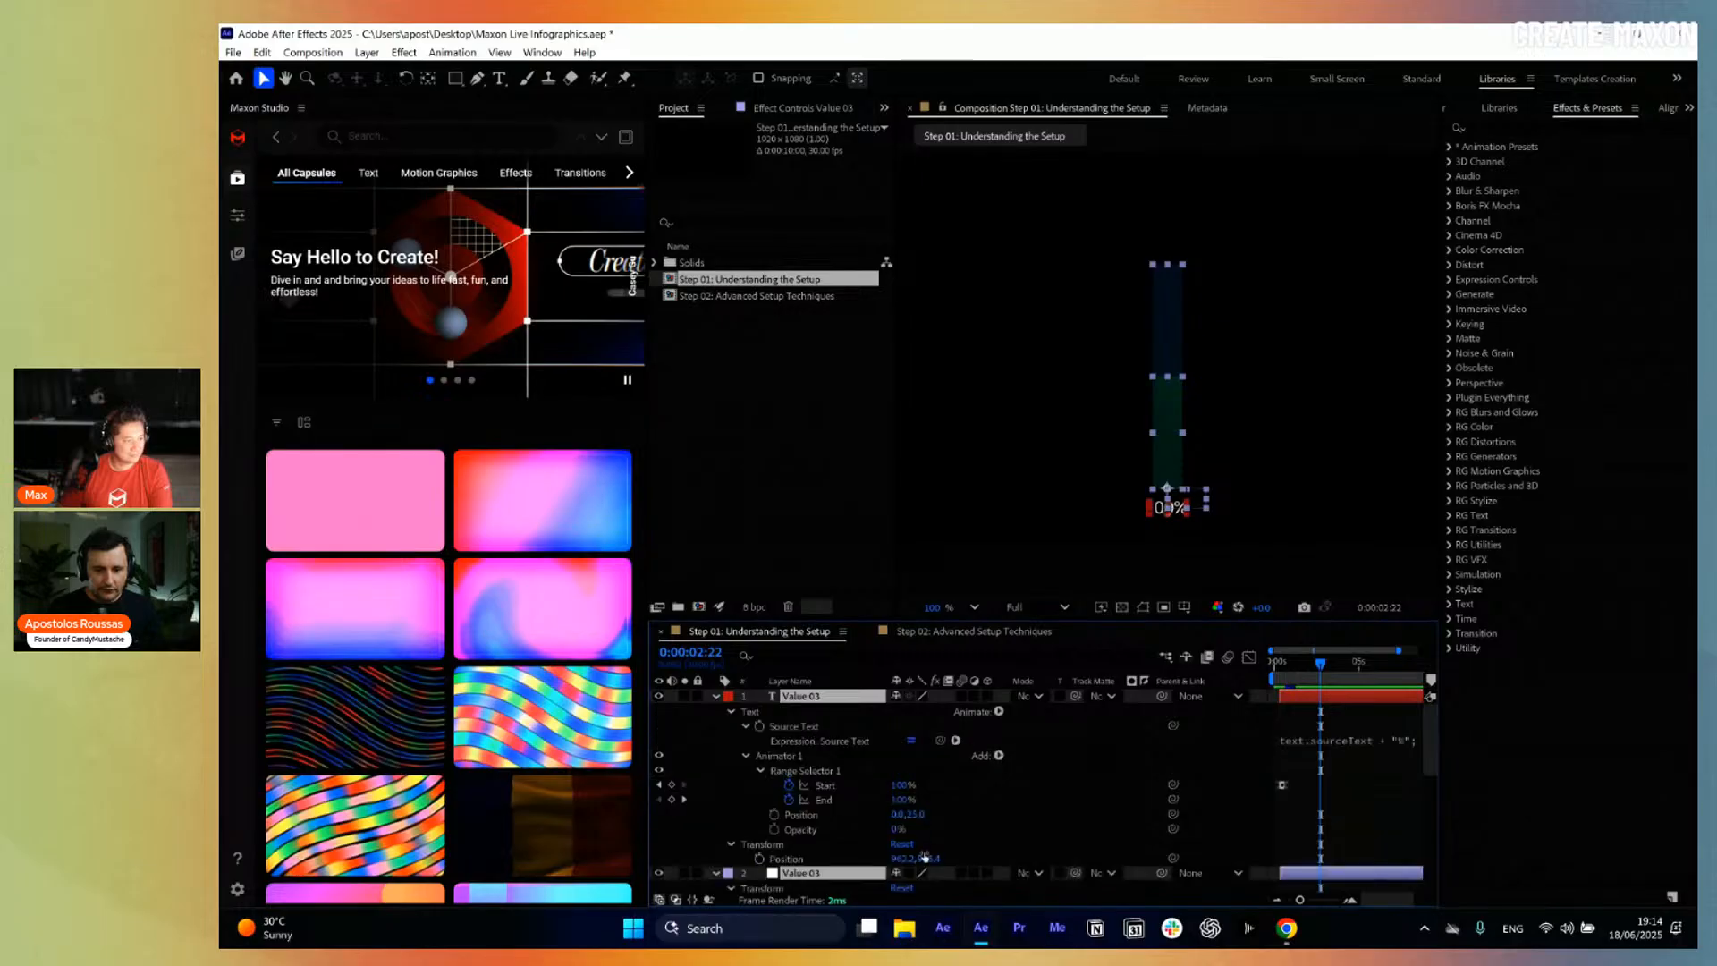
{"action": "key", "text": "u"}
{"action": "left_click", "coordinate": [909, 843]}
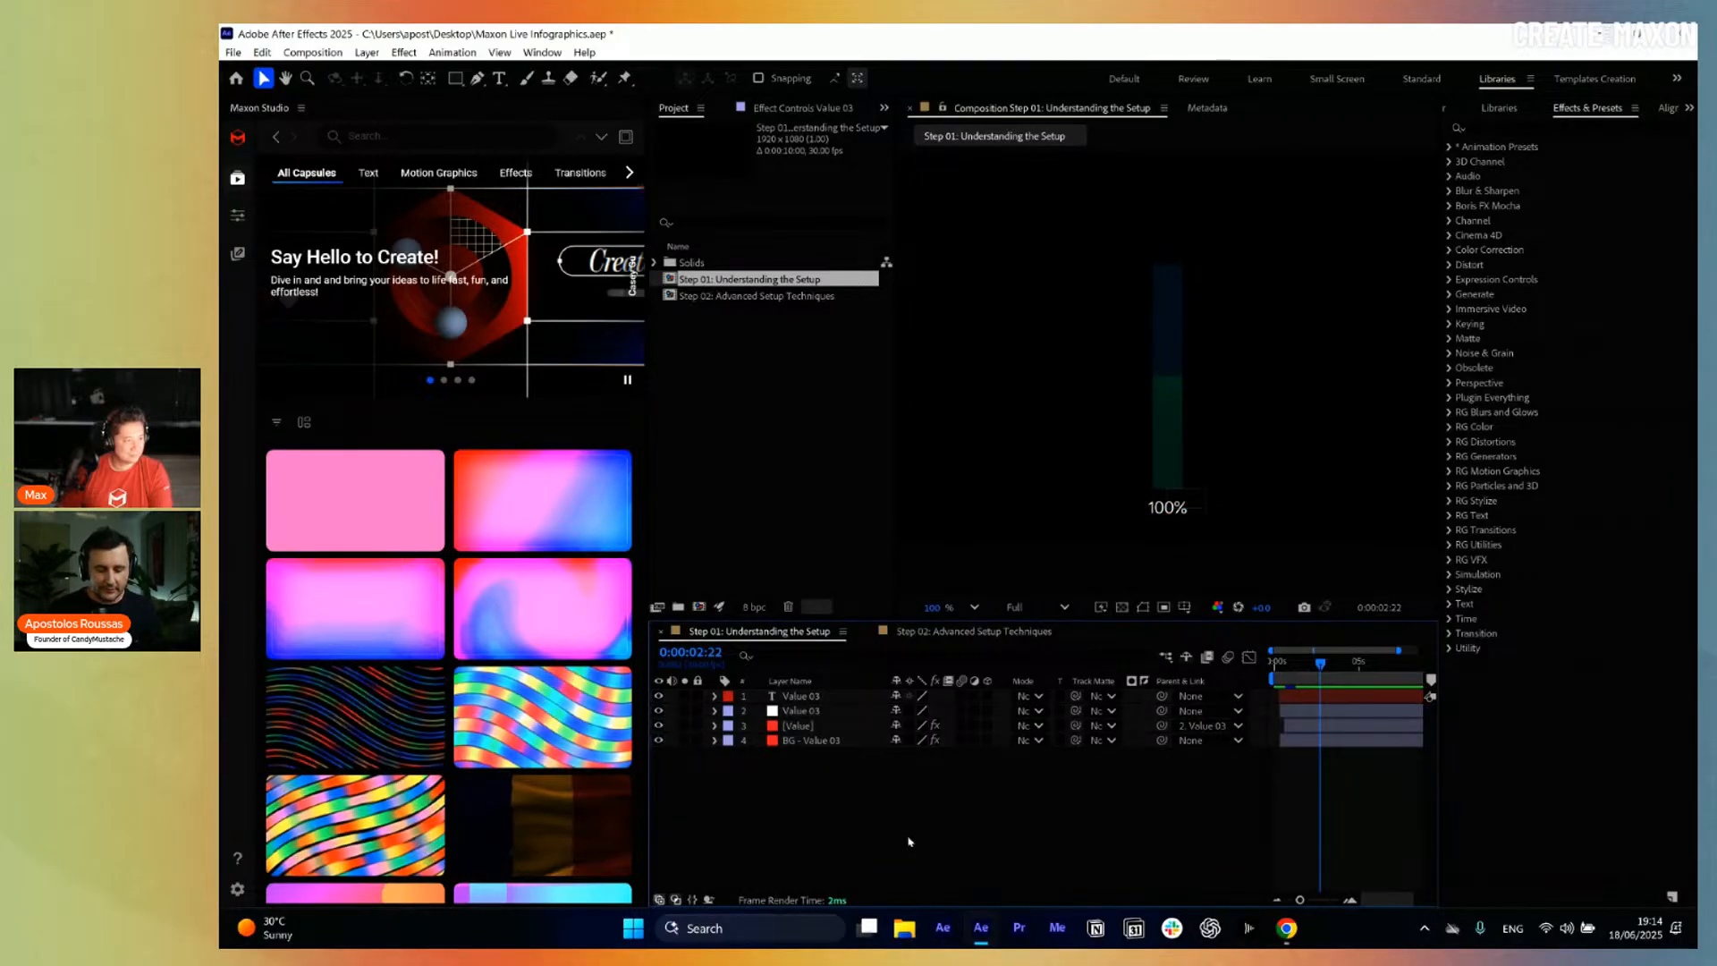
Create a null object in the Step 01 composition and rename it Control Panel.
{"action": "key", "text": "ctrl+alt+shift+y"}
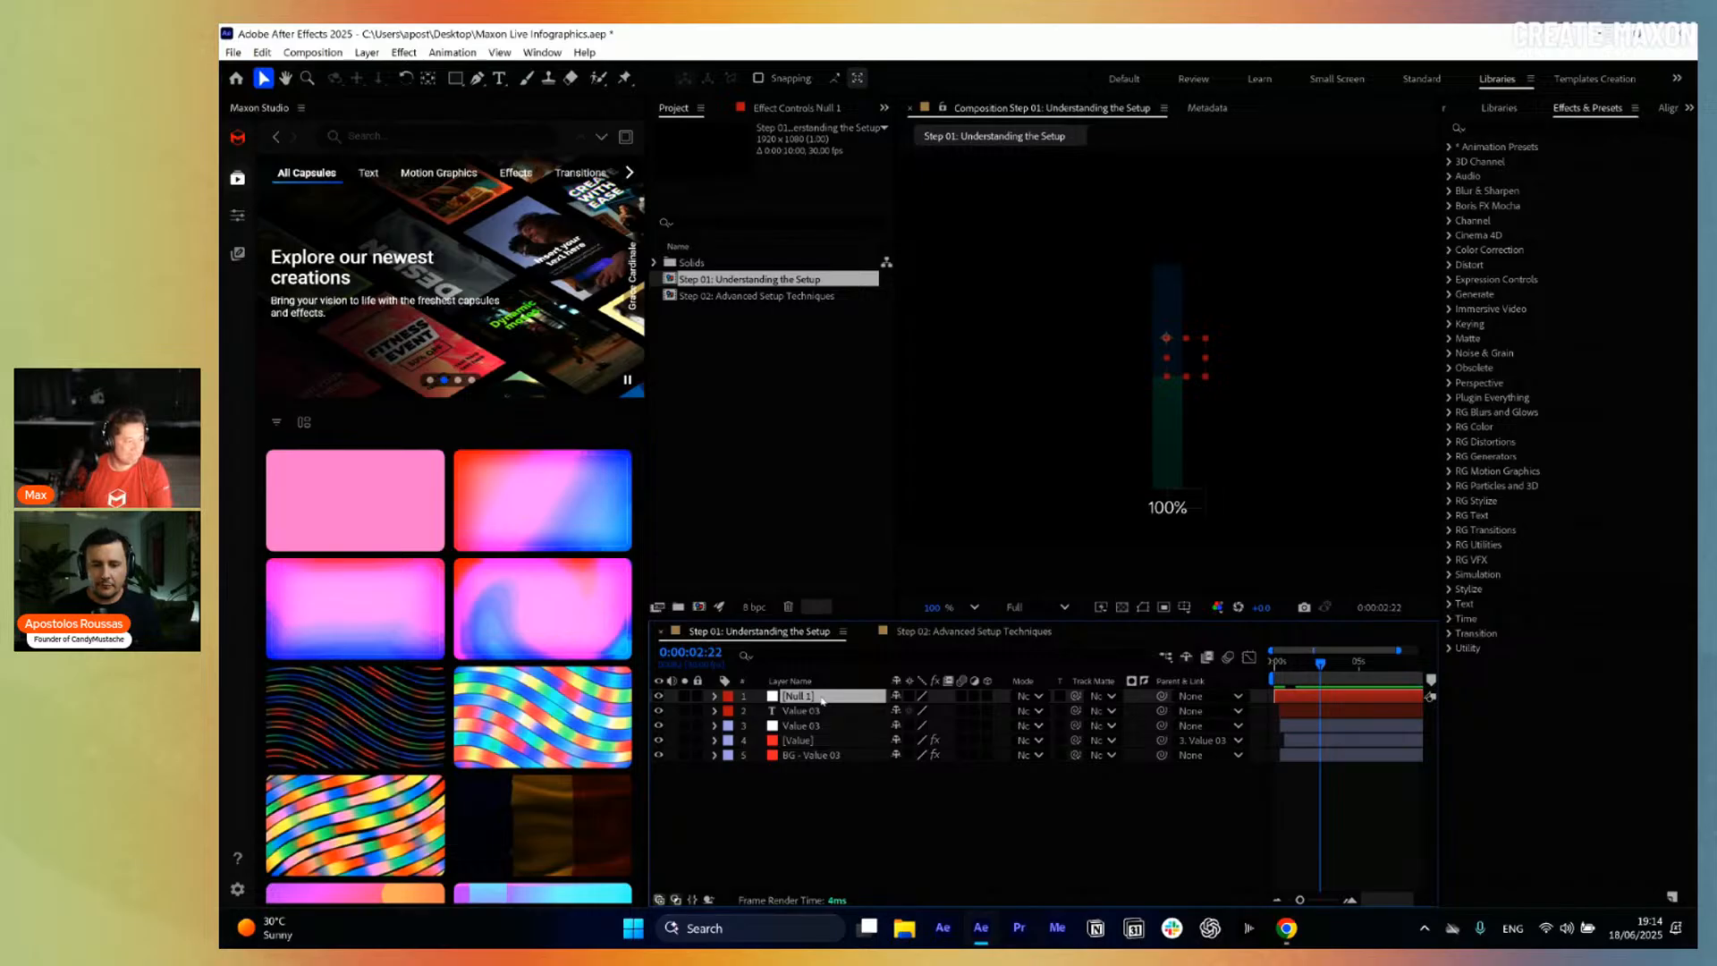
{"action": "key", "text": "Return"}
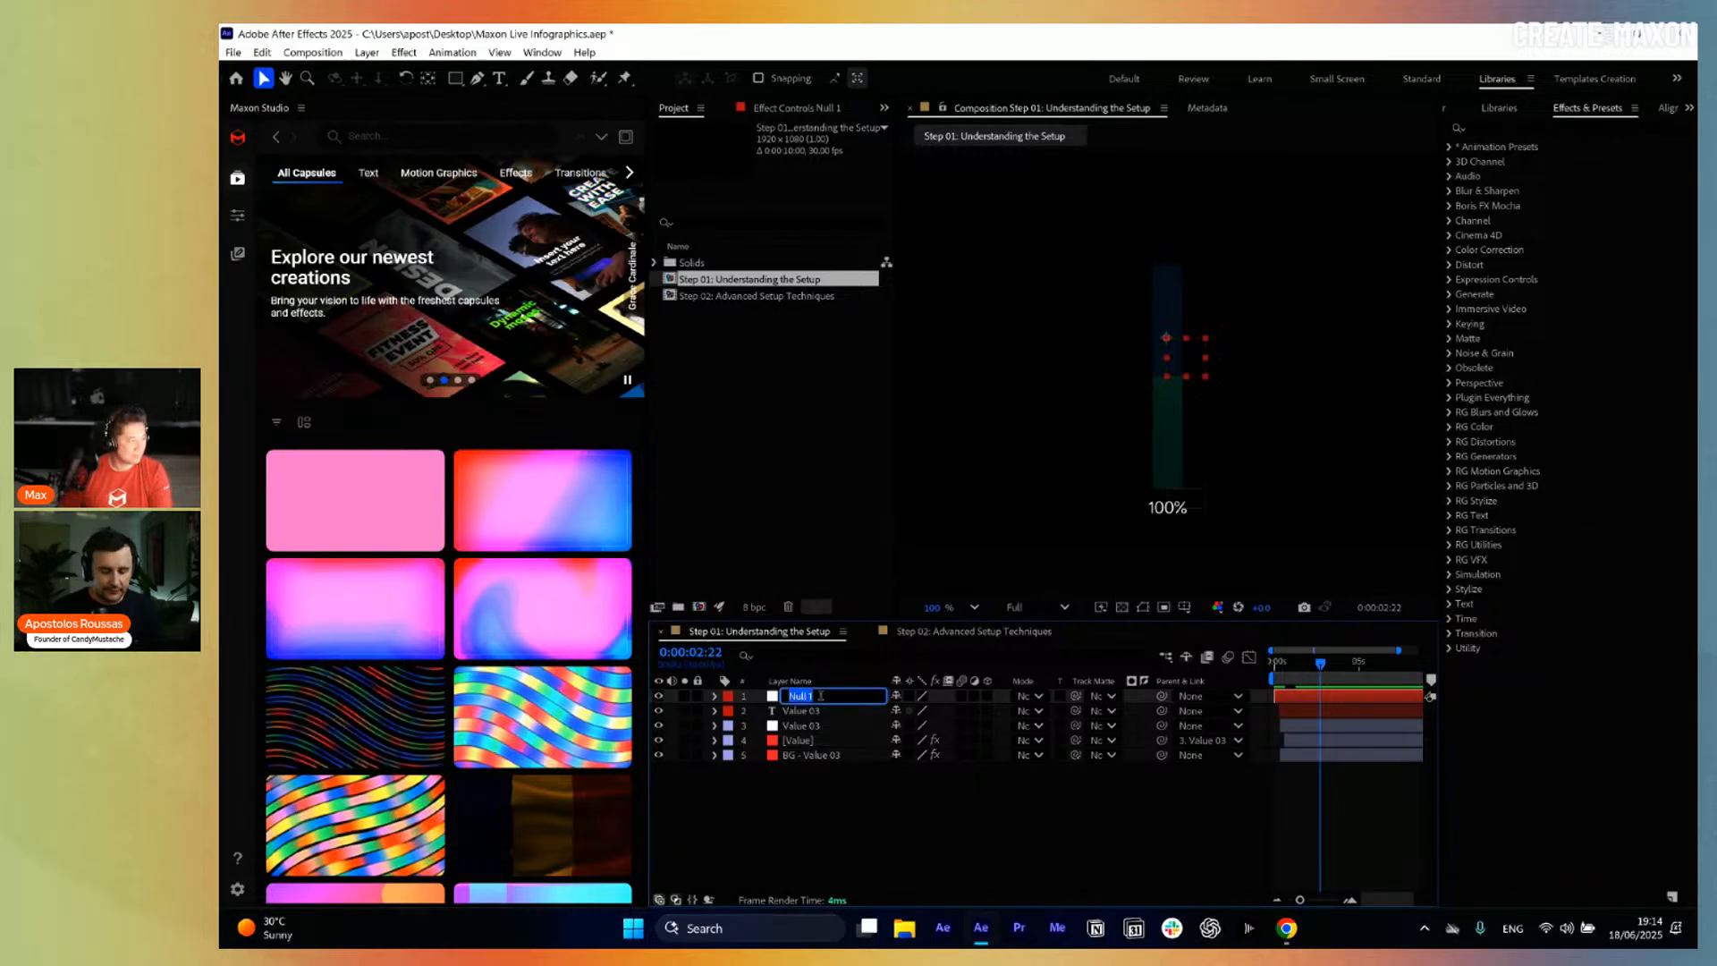
{"action": "type", "text": "Control P"}
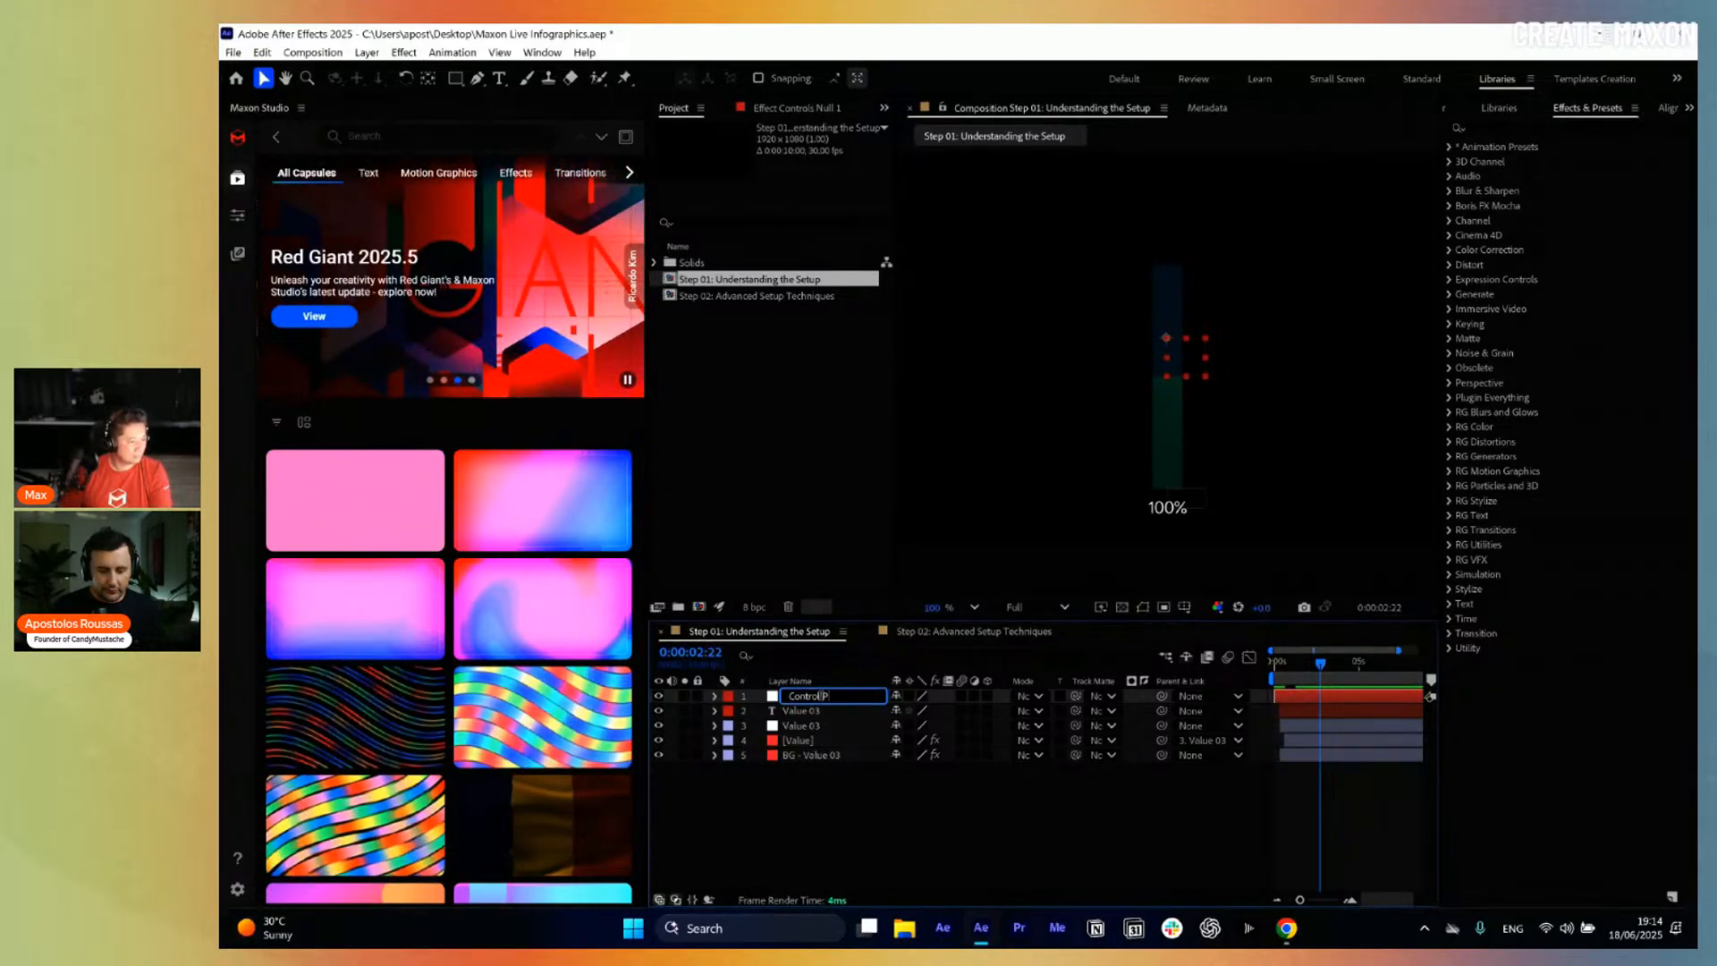
{"action": "type", "text": "anel"}
{"action": "key", "text": "Return"}
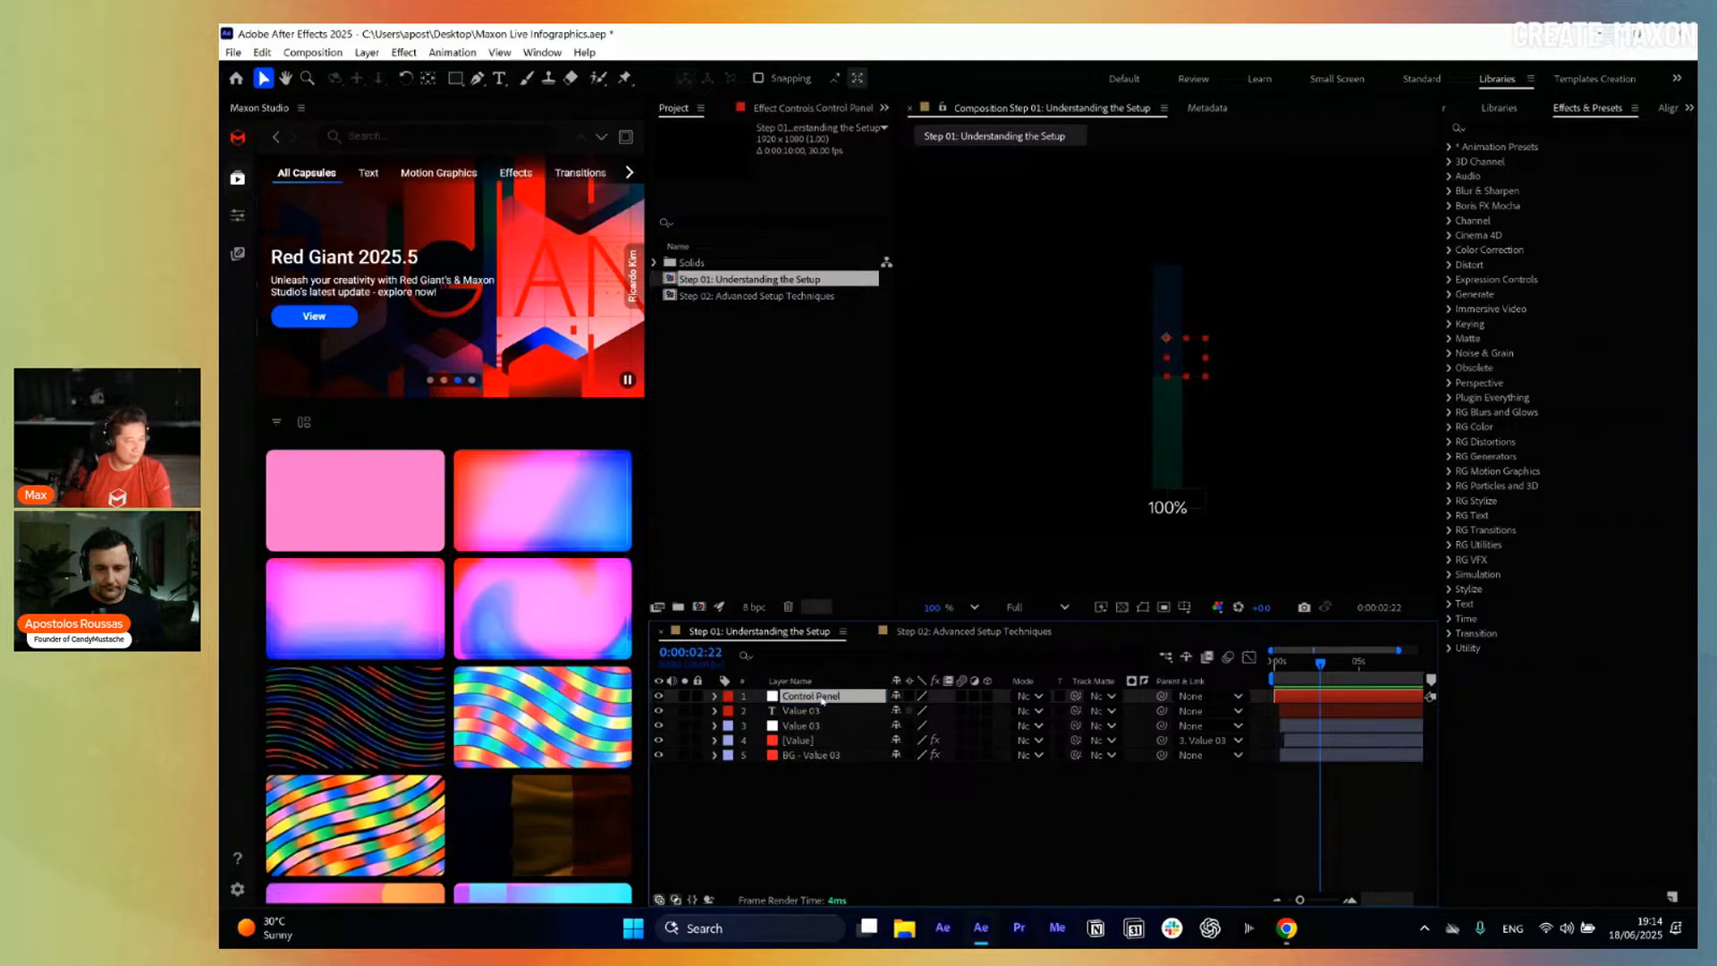
Add a Slider Control effect to the Control Panel null and rename the effect Value.
{"action": "left_click", "coordinate": [797, 125]}
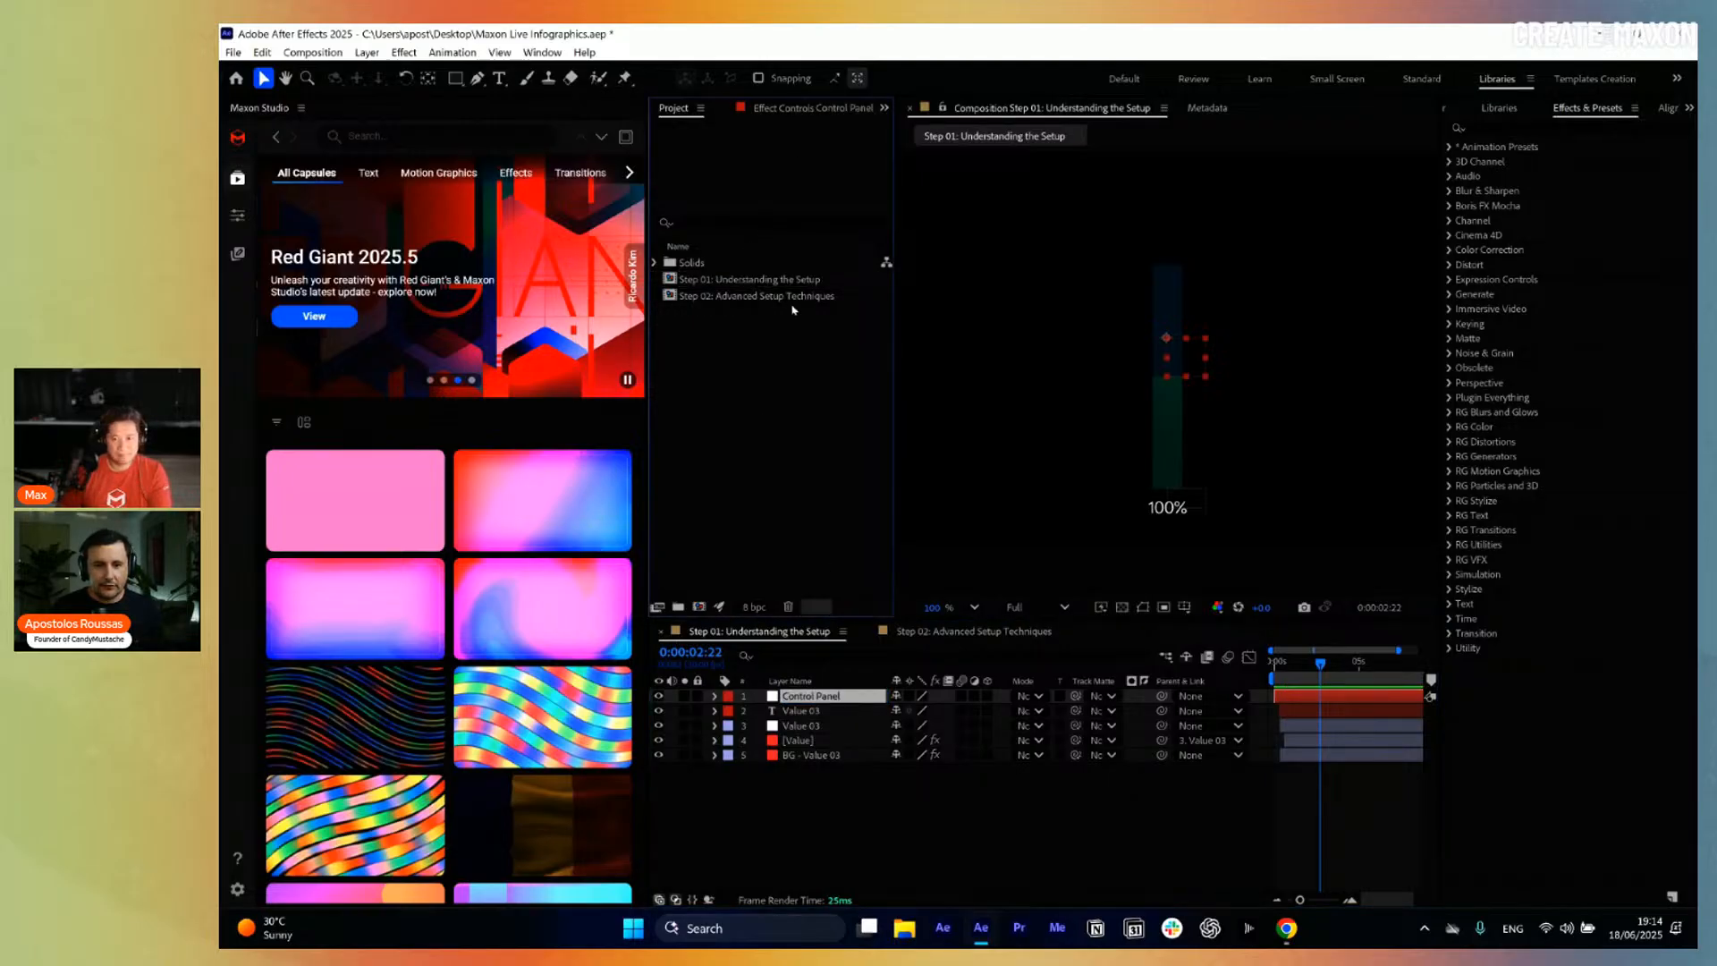
{"action": "left_click", "coordinate": [792, 109]}
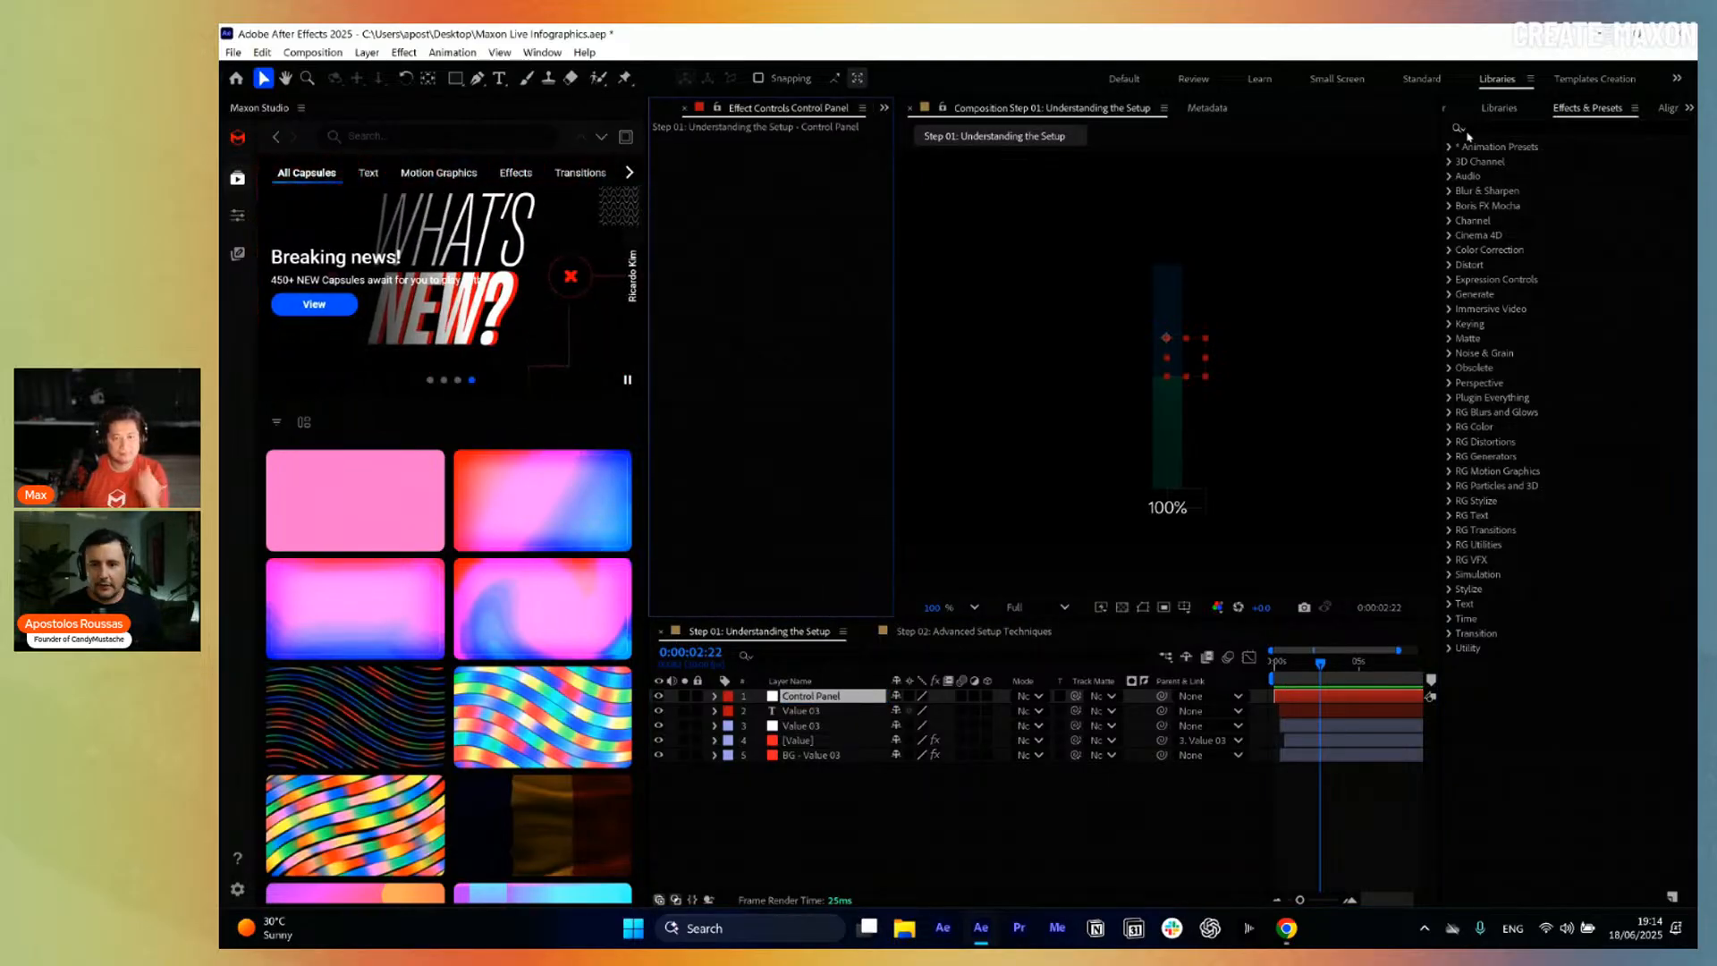
{"action": "left_click", "coordinate": [1493, 128]}
{"action": "type", "text": "Slider"}
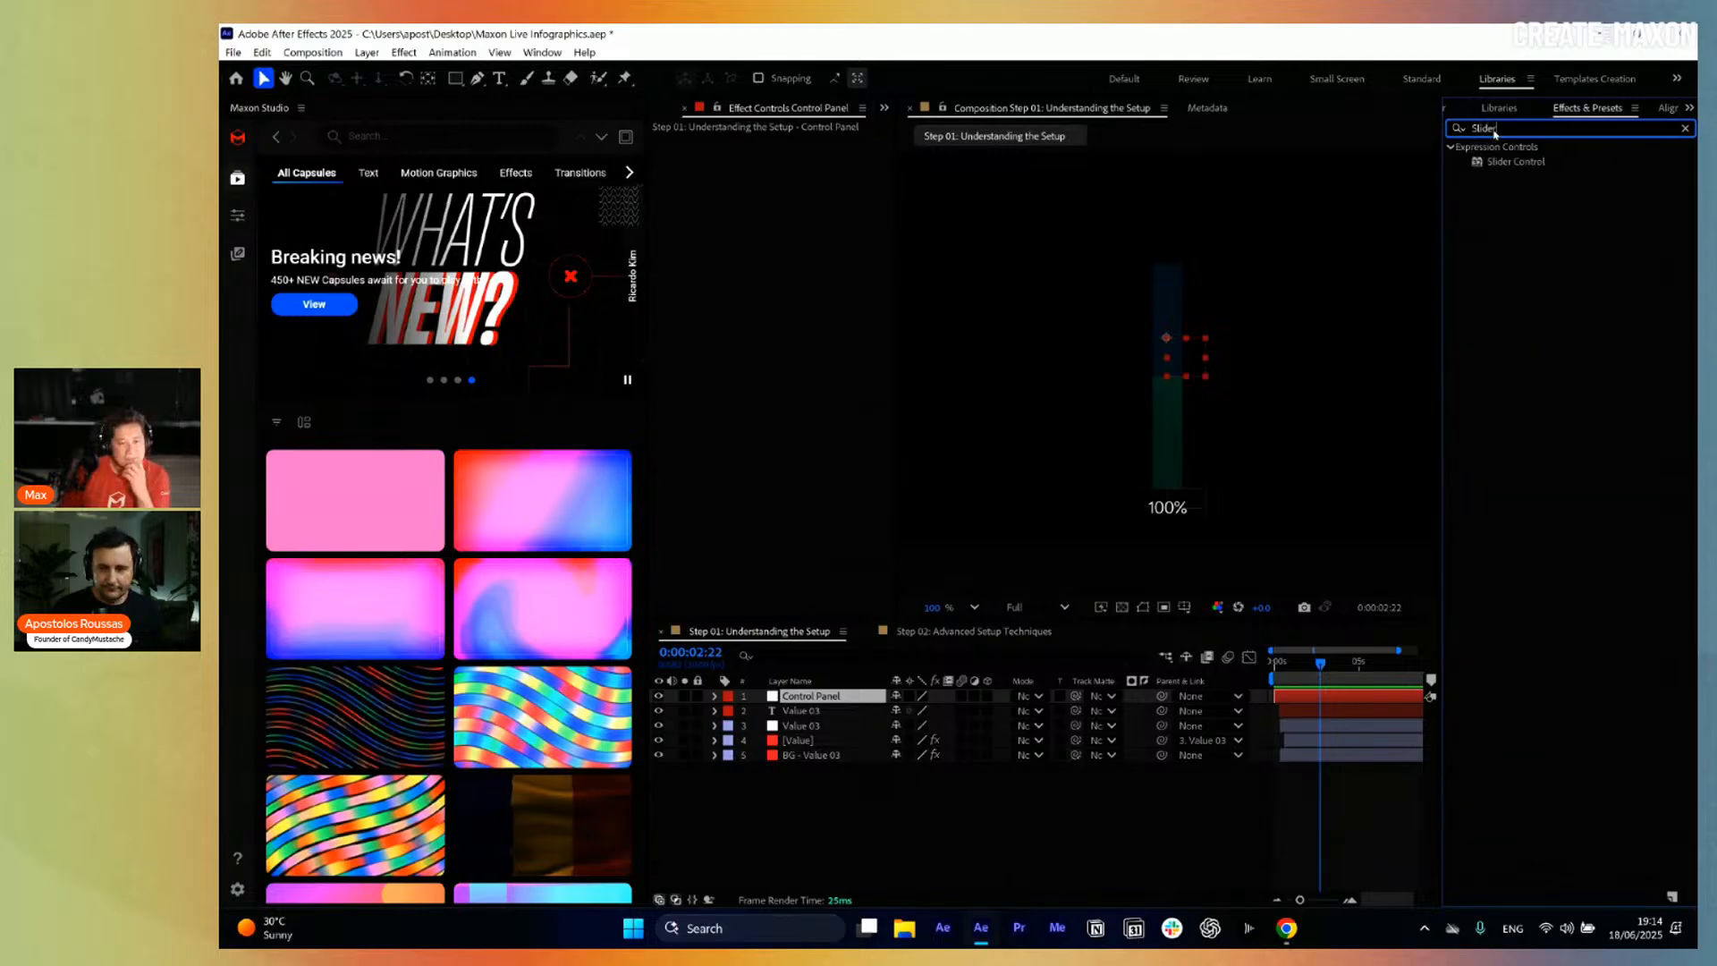
{"action": "left_click_drag", "start_coordinate": [1525, 168], "coordinate": [776, 142]}
{"action": "key", "text": "Return"}
{"action": "type", "text": "Value"}
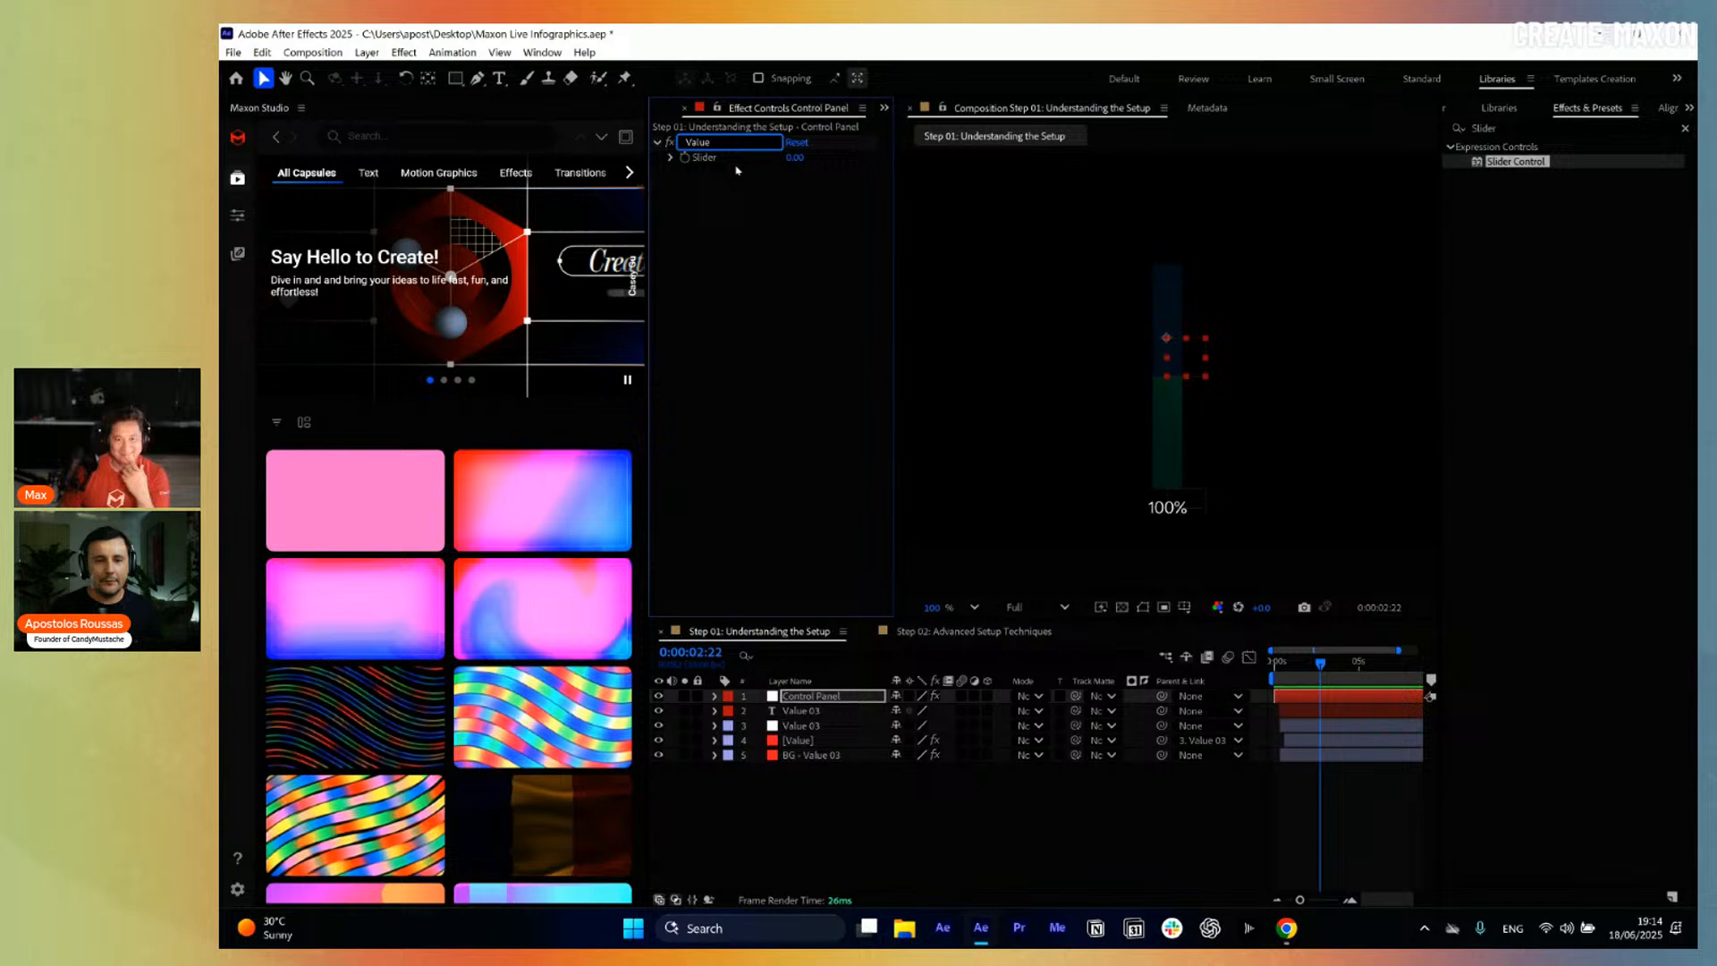
{"action": "left_click", "coordinate": [760, 258]}
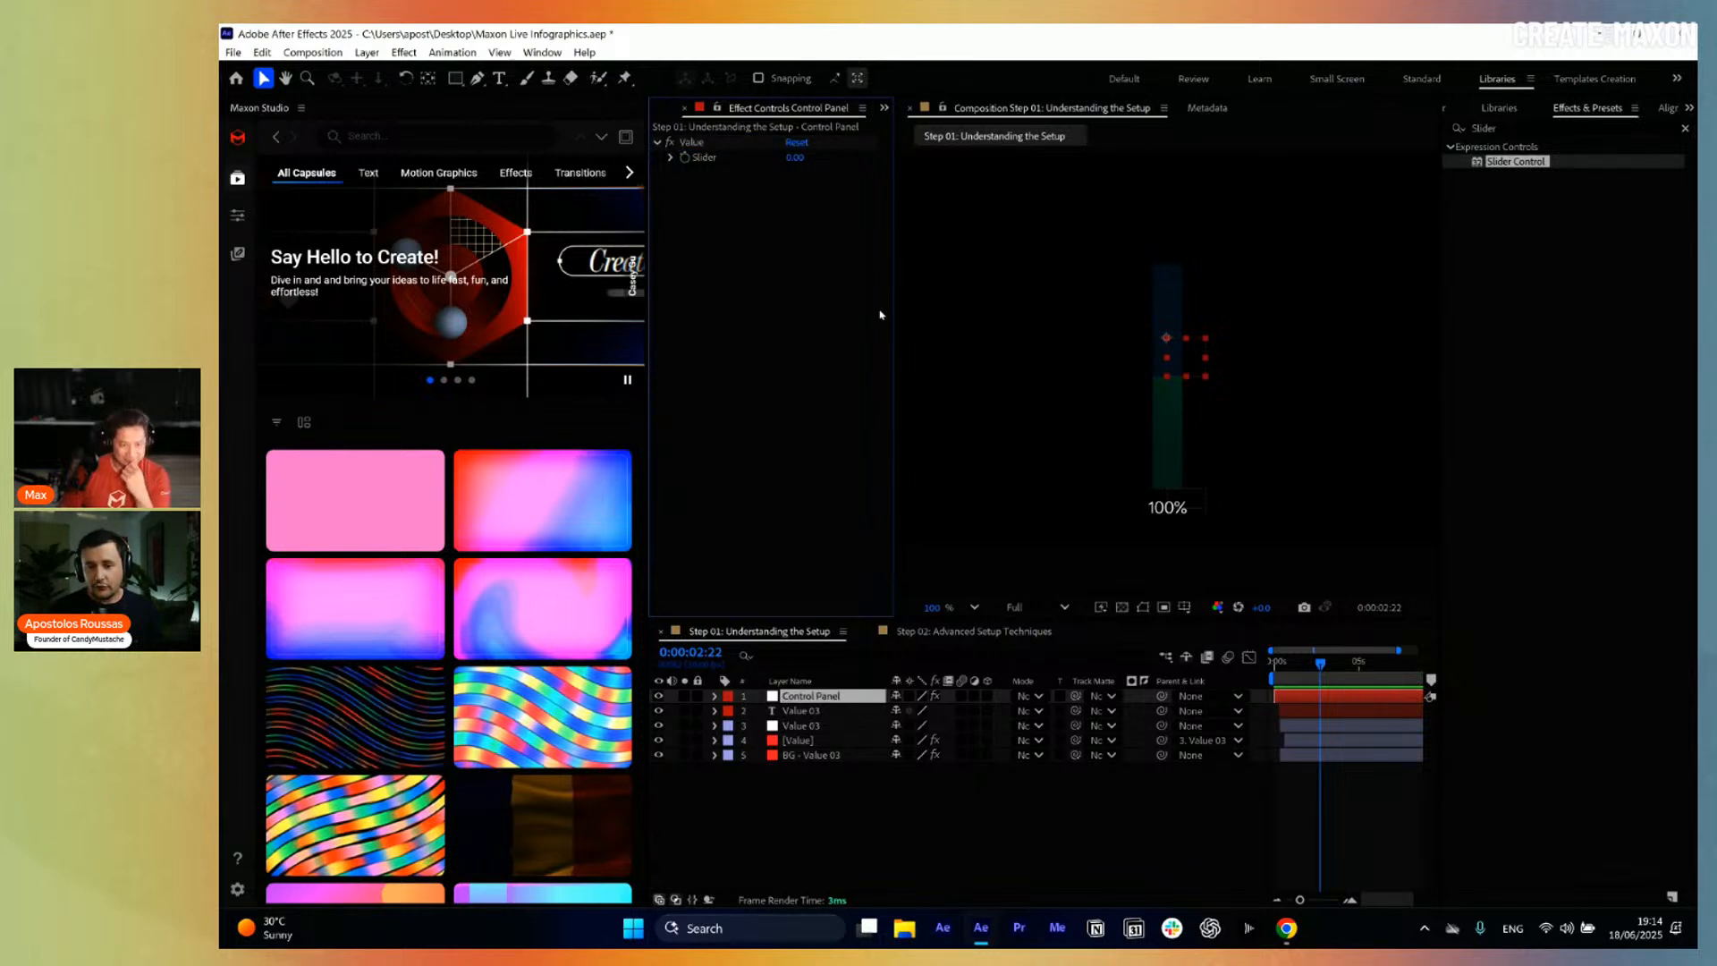
Lock the effect controls to the Control Panel null and check the lock by selecting other layers.
{"action": "left_click", "coordinate": [1150, 512]}
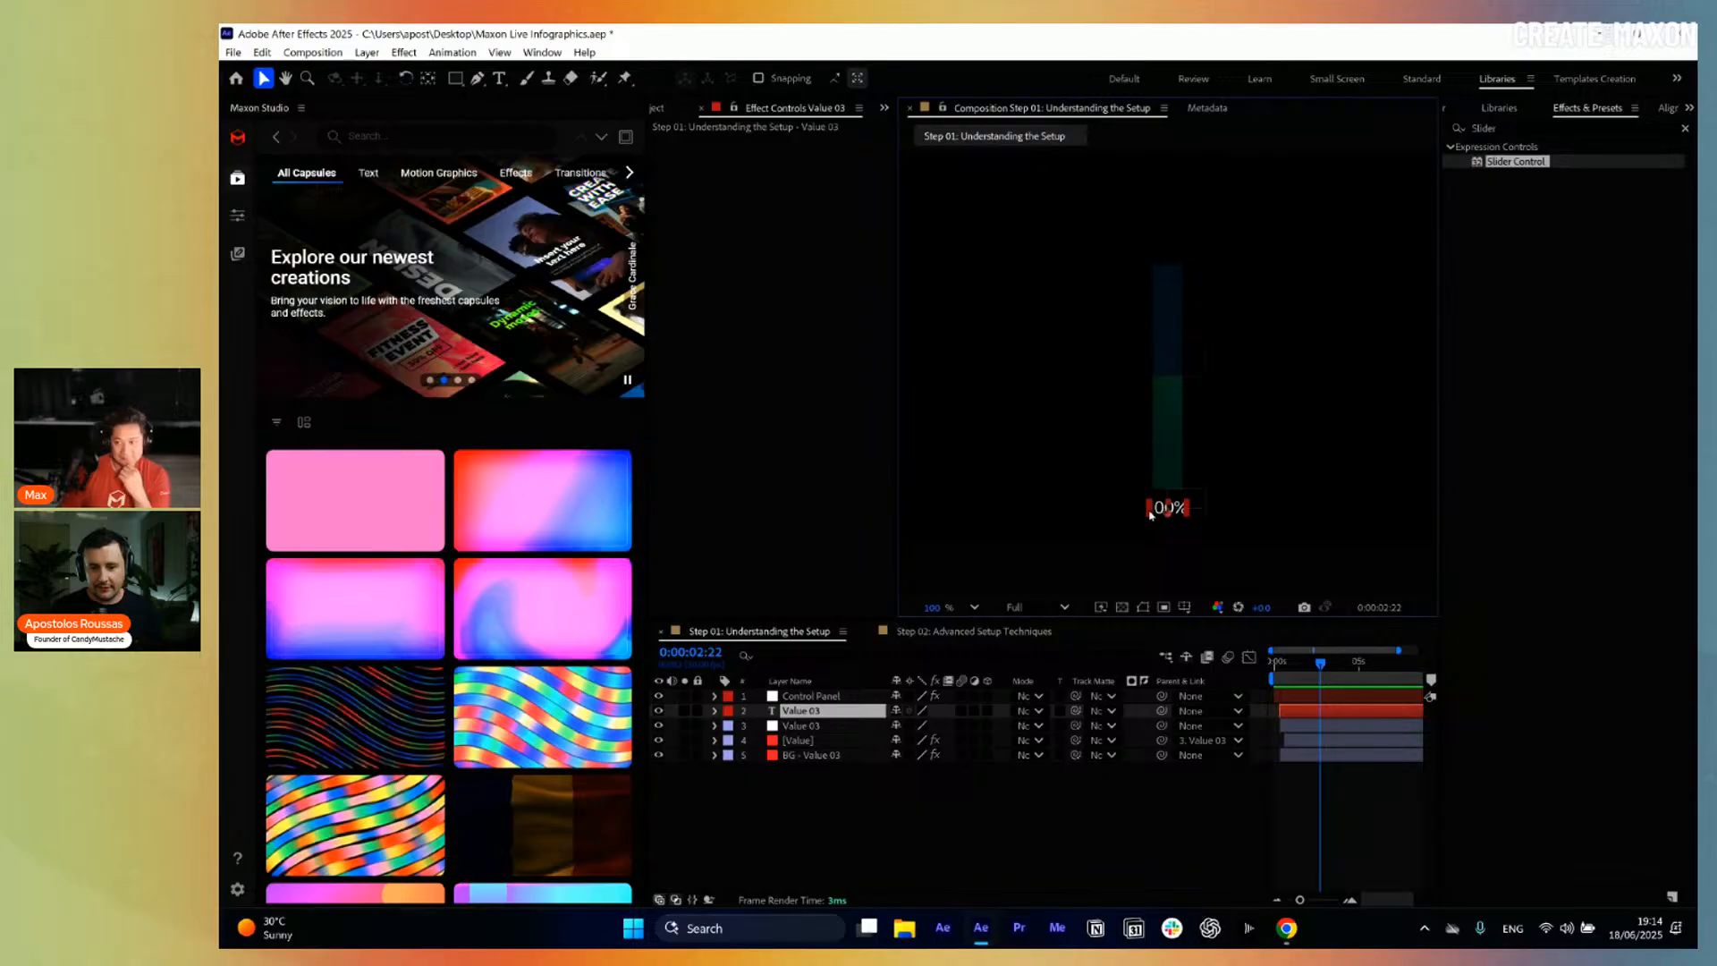
{"action": "left_click", "coordinate": [813, 697]}
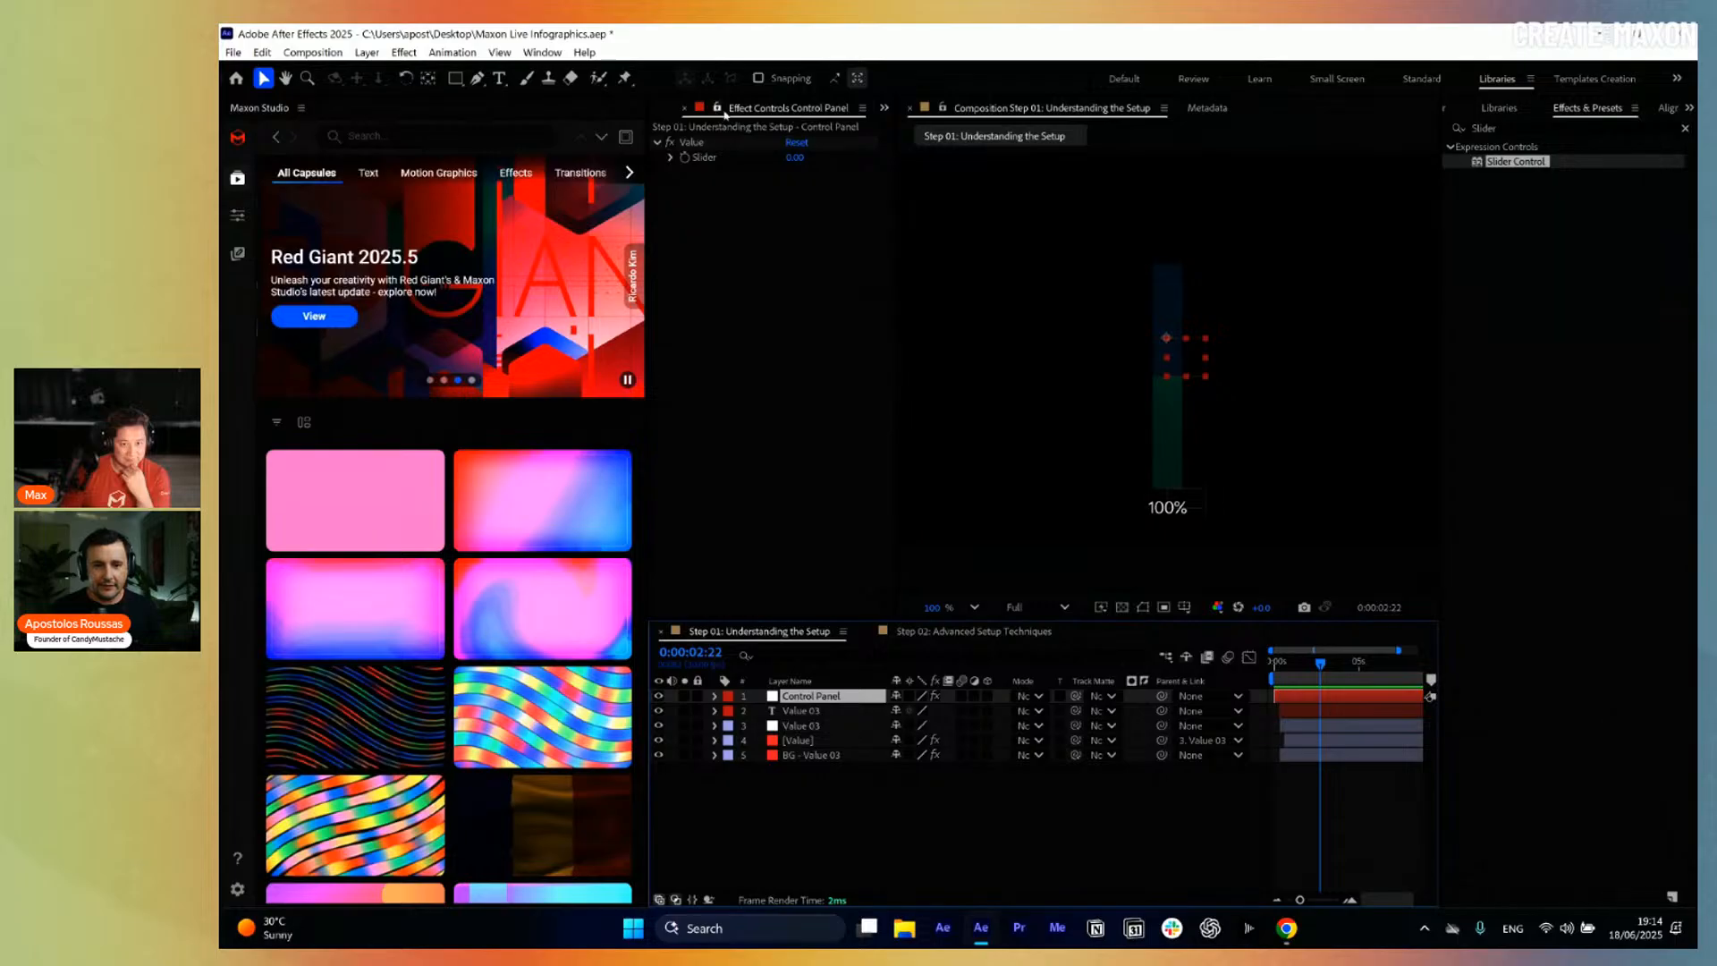
{"action": "left_click", "coordinate": [717, 108]}
{"action": "left_click", "coordinate": [805, 711]}
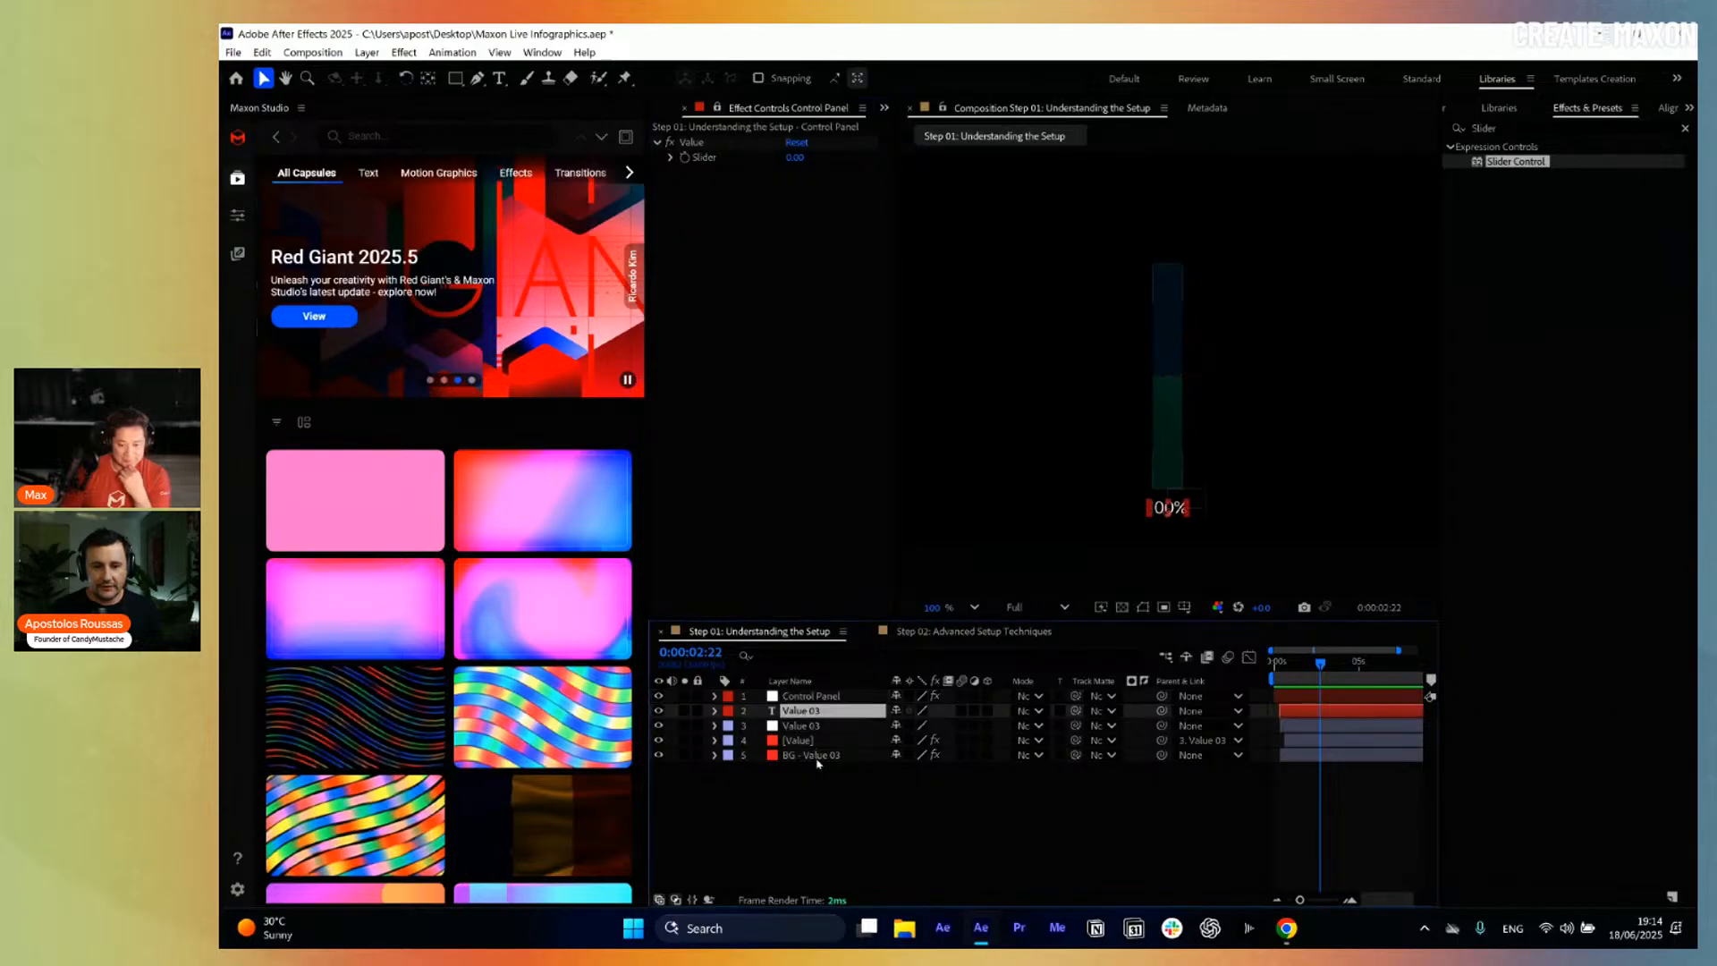
{"action": "left_click", "coordinate": [817, 756]}
{"action": "left_click", "coordinate": [817, 697]}
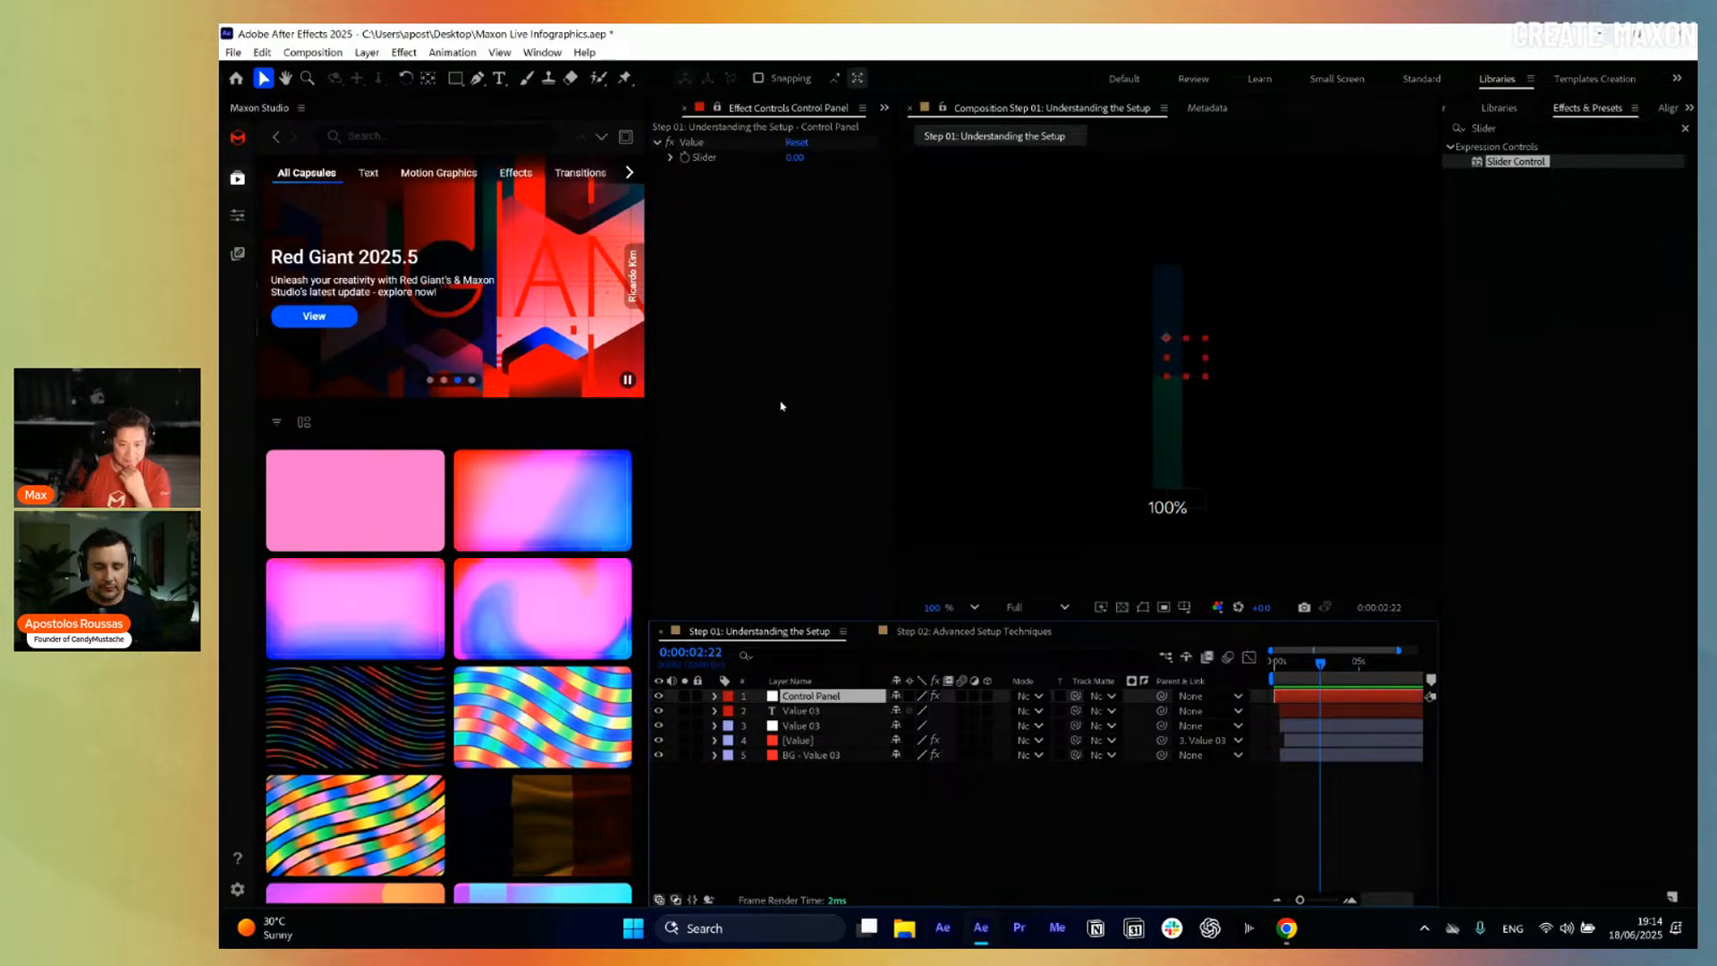
Reveal the modified properties of the Value 03 text layer and remove its Source Text expression.
{"action": "left_click", "coordinate": [805, 711]}
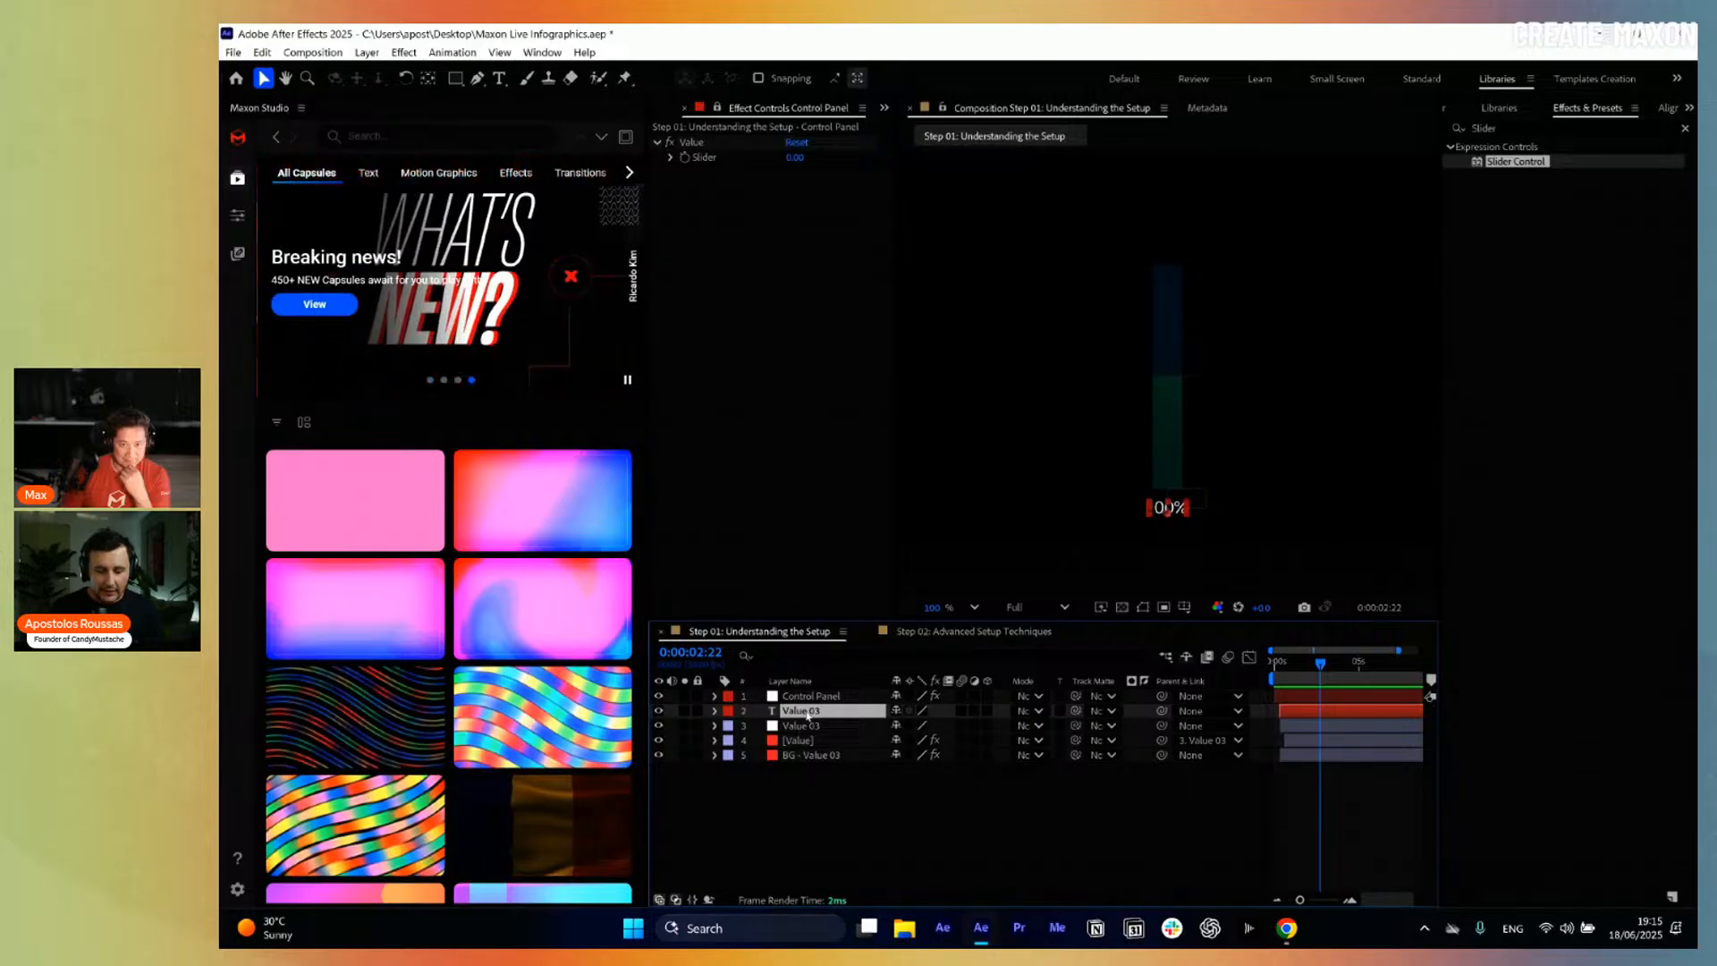
{"action": "key", "text": "u"}
{"action": "key", "text": "u"}
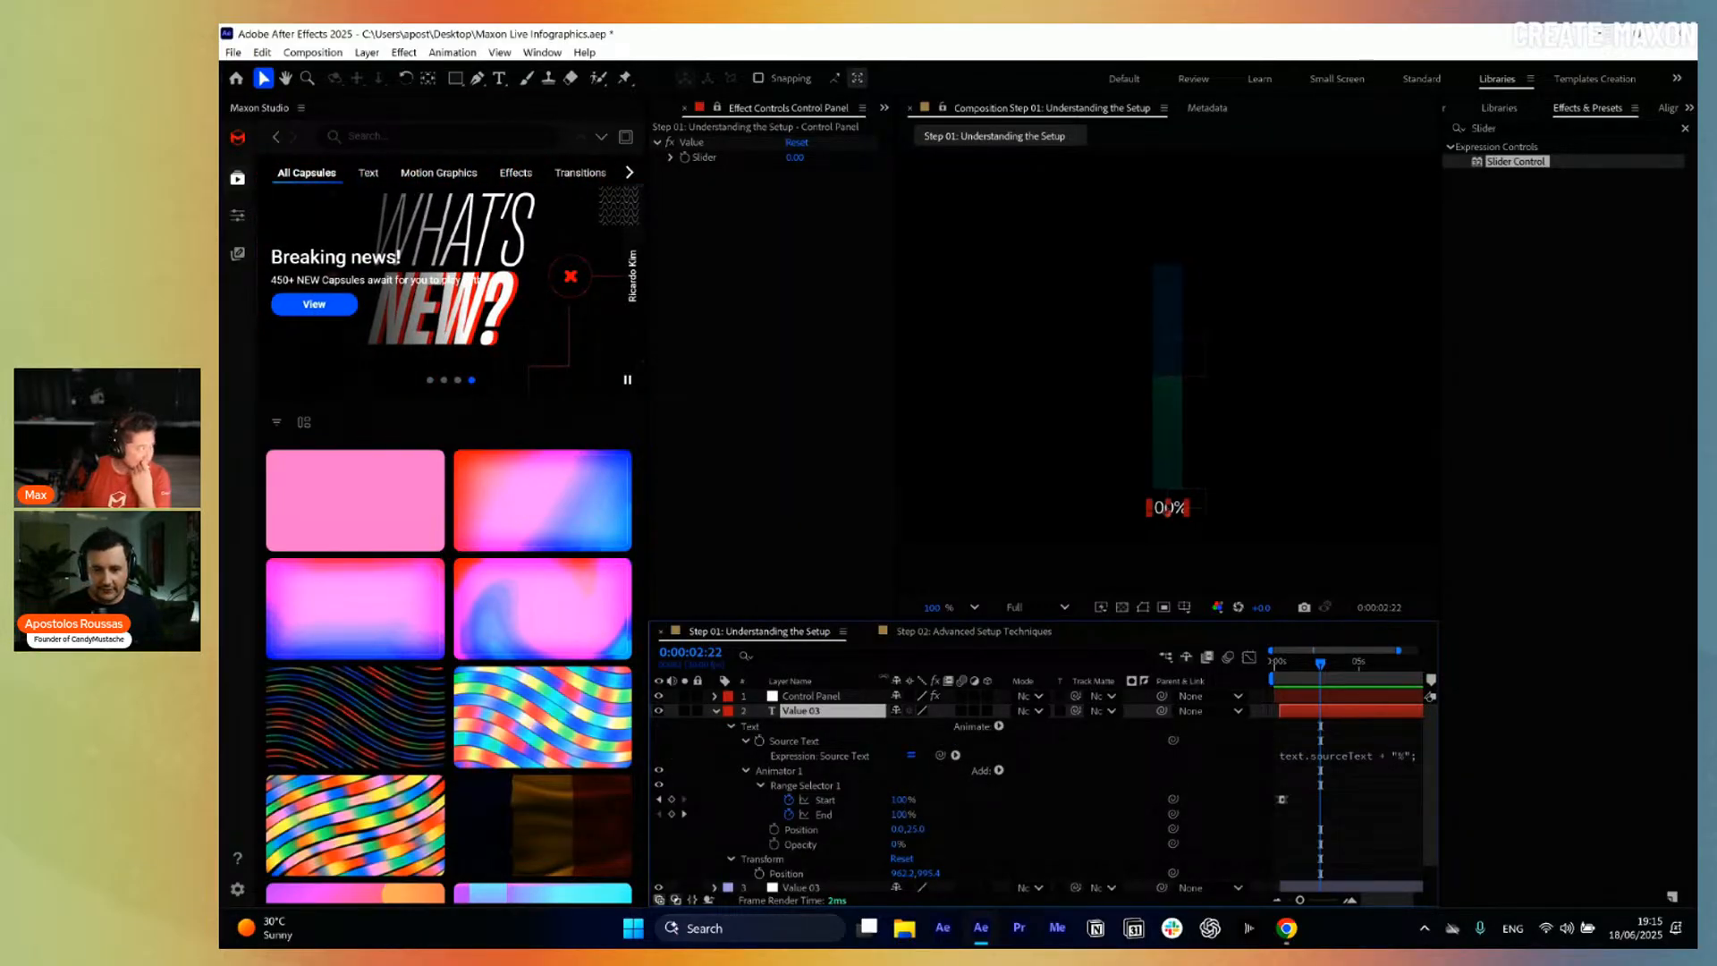
{"action": "left_click_drag", "start_coordinate": [1270, 782], "coordinate": [1235, 781]}
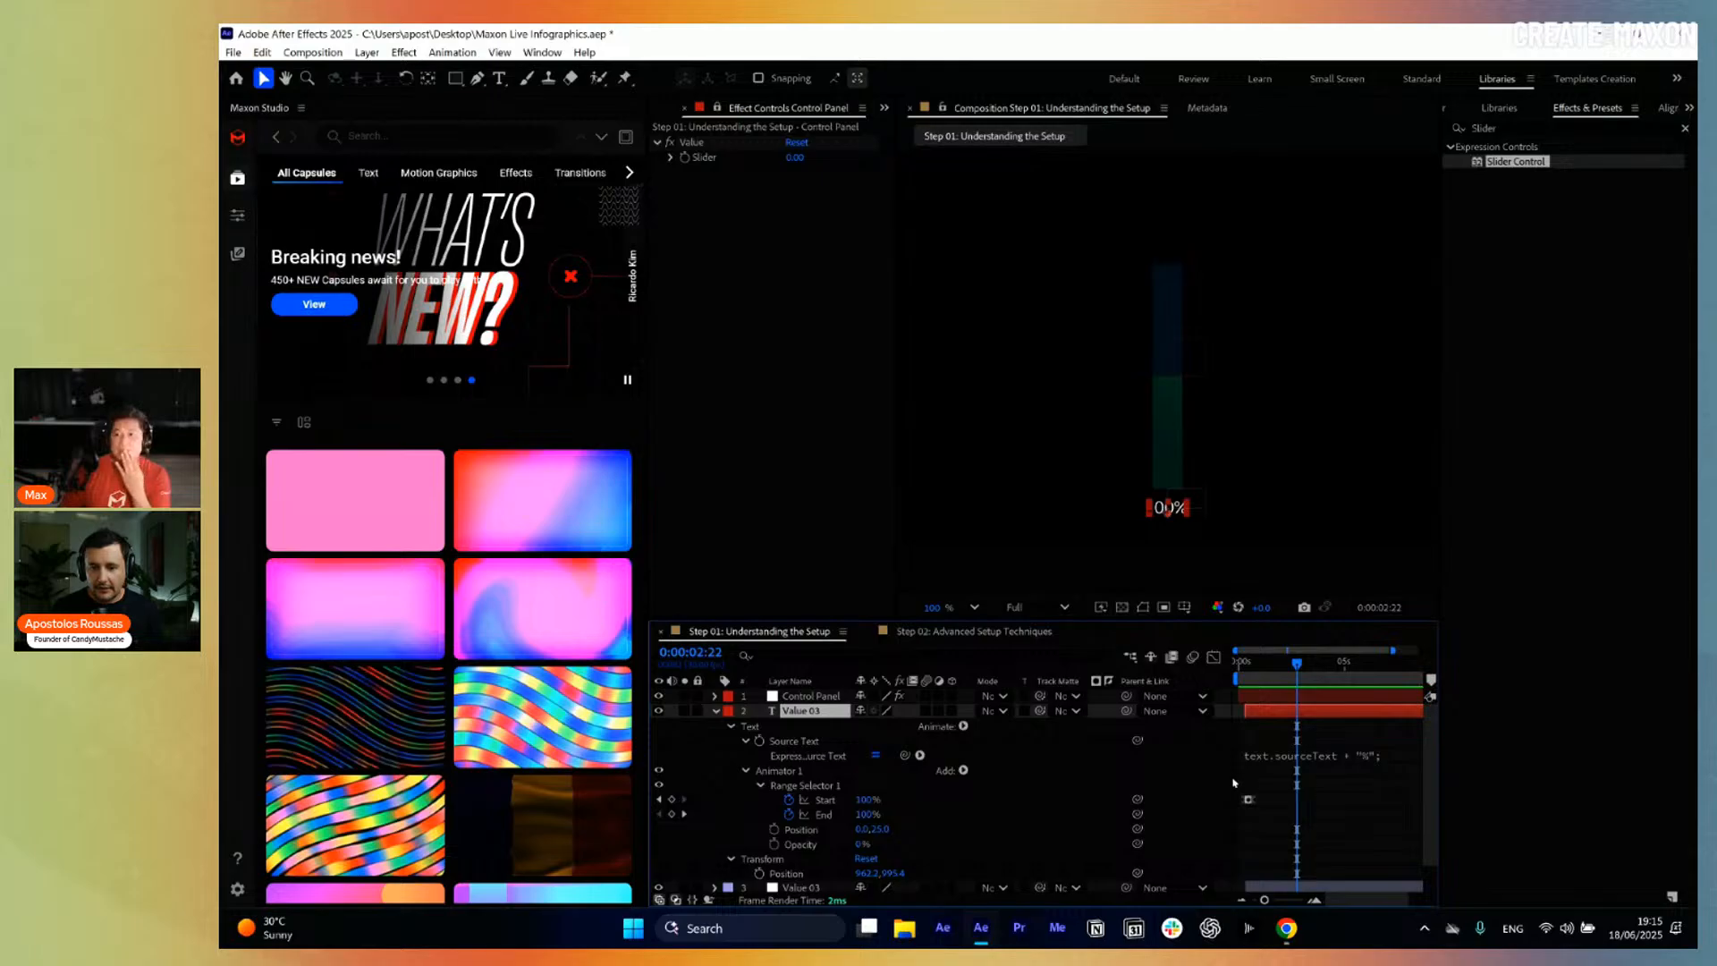
{"action": "left_click", "coordinate": [1293, 756]}
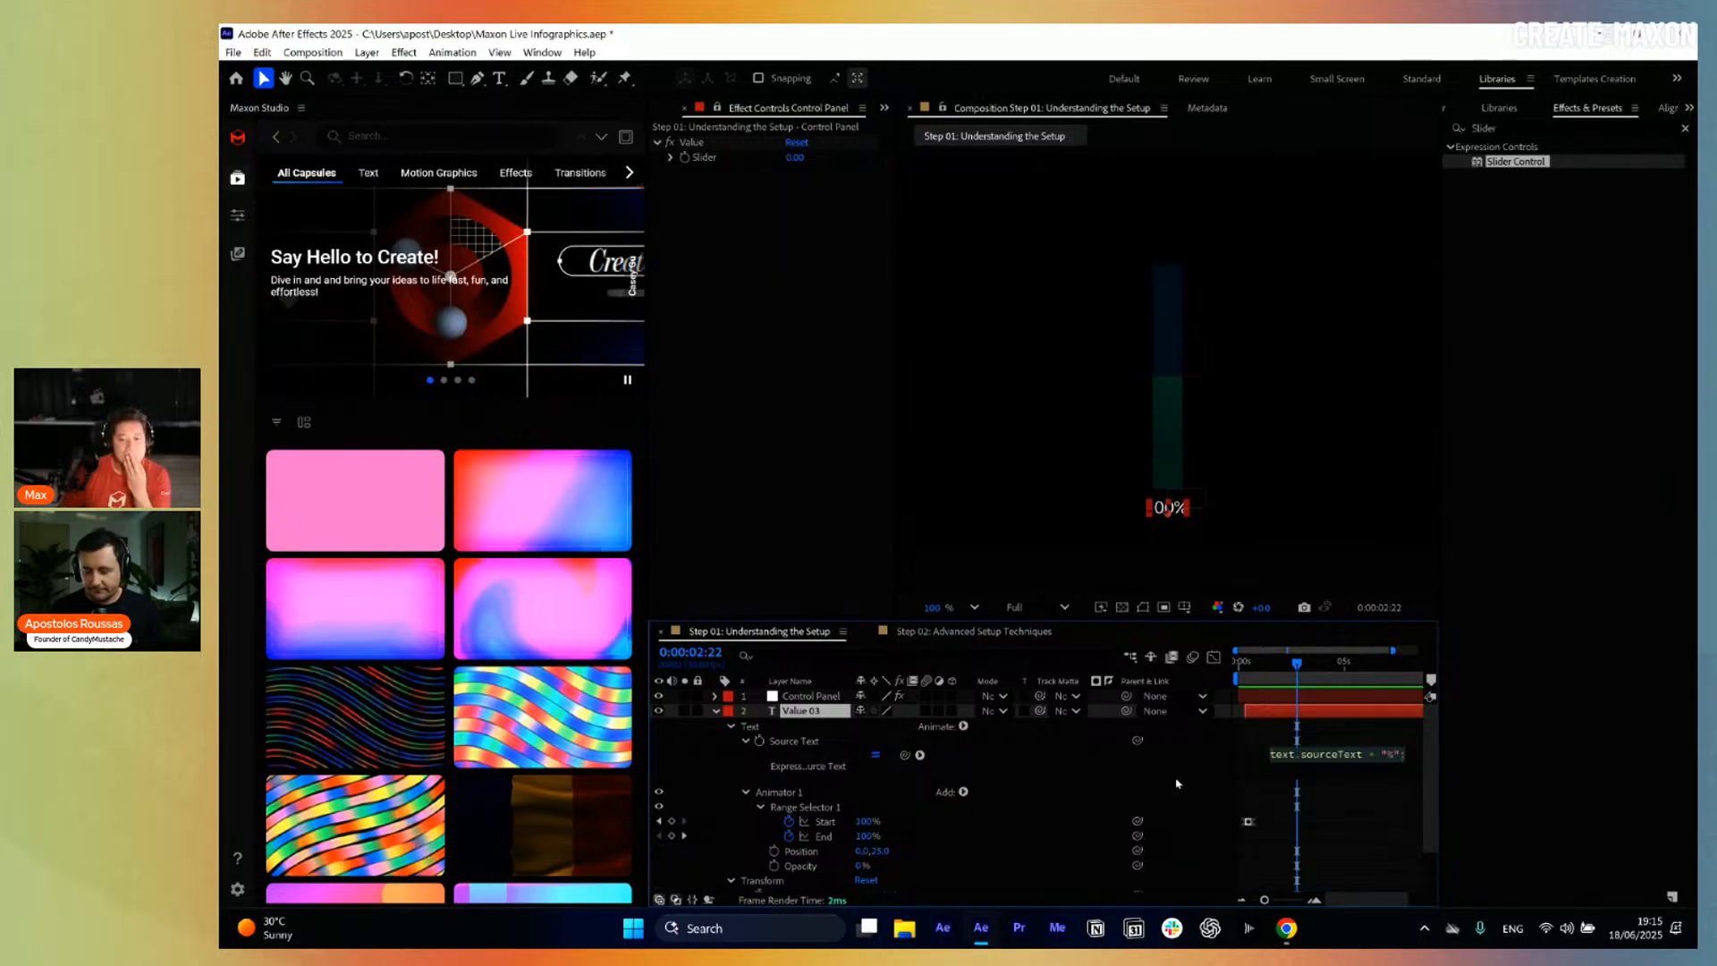
{"action": "key", "text": "BackSpace"}
{"action": "left_click", "coordinate": [1195, 755]}
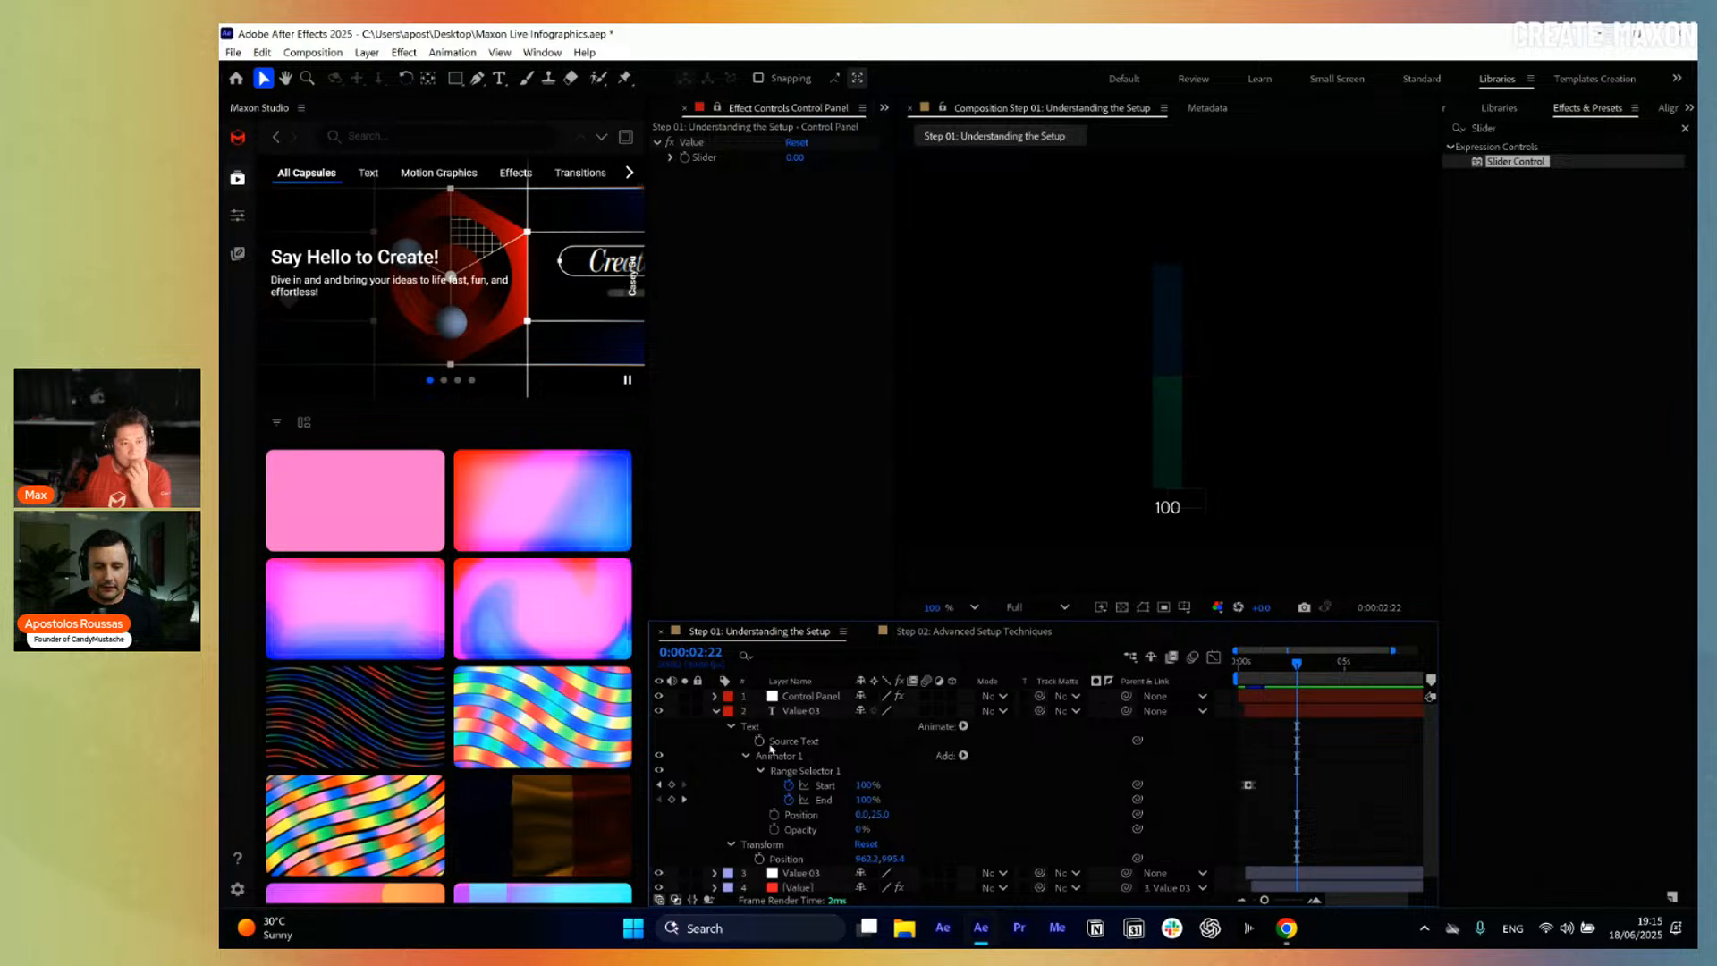
Add an expression to the text layer's Source Text that links it to the Control Panel's Value slider.
{"action": "left_click", "coordinate": [761, 741], "text": "alt"}
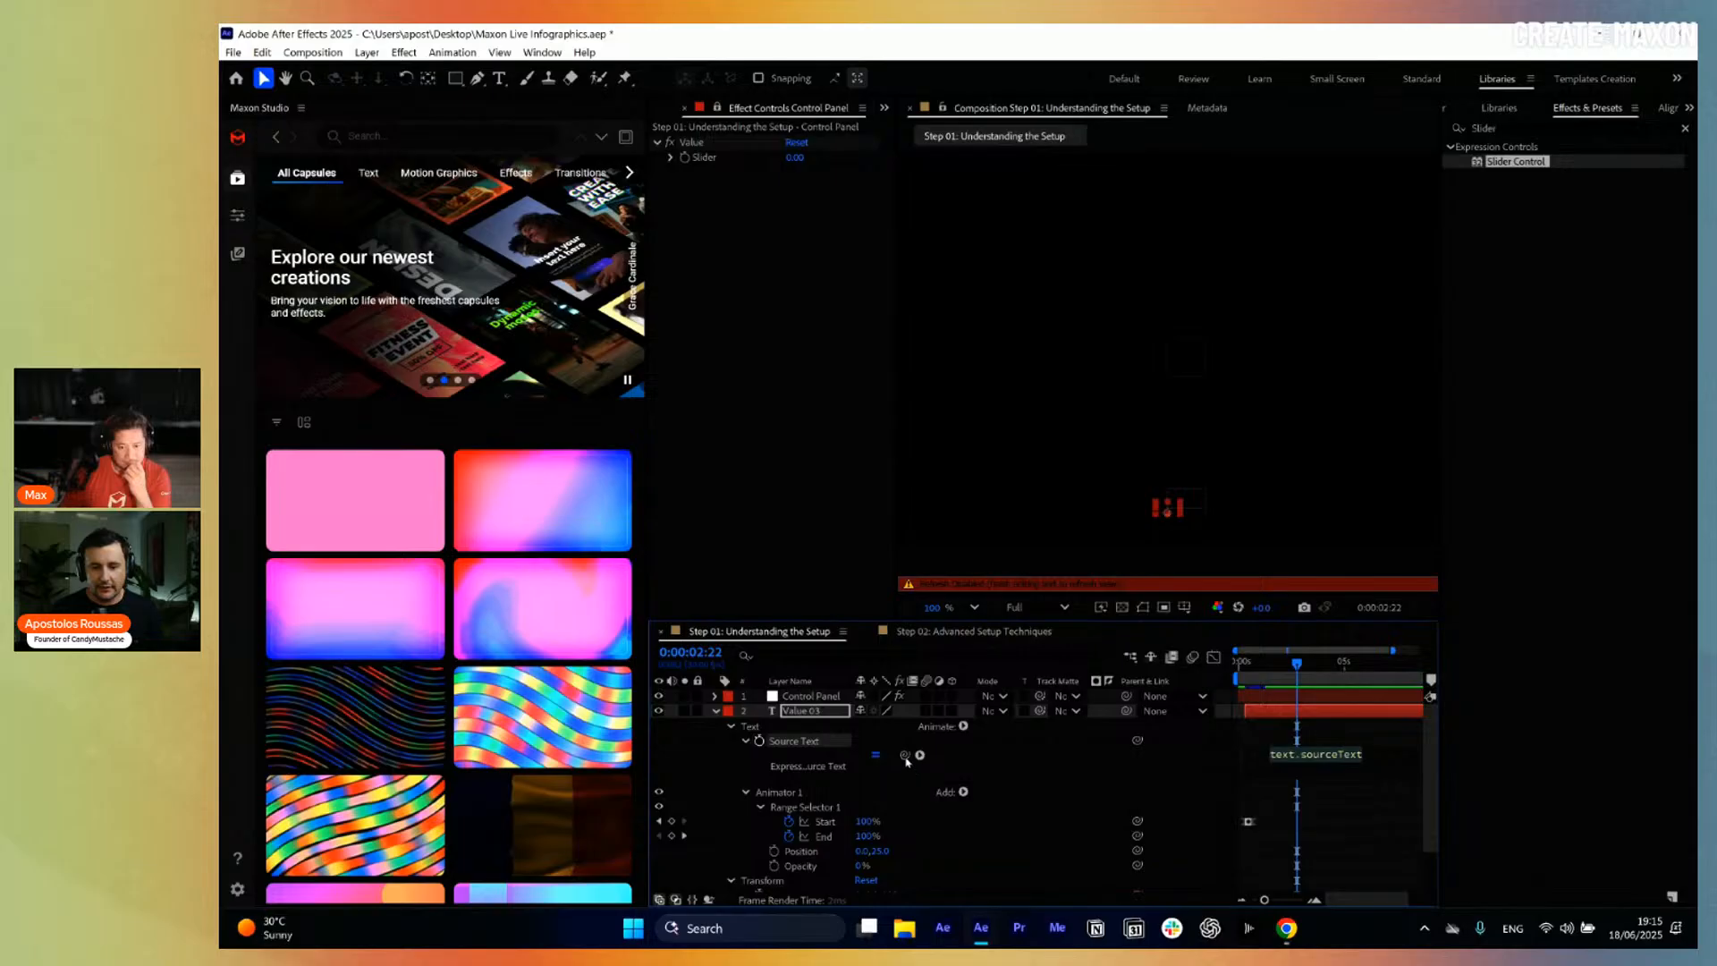
{"action": "left_click_drag", "start_coordinate": [904, 756], "coordinate": [704, 157]}
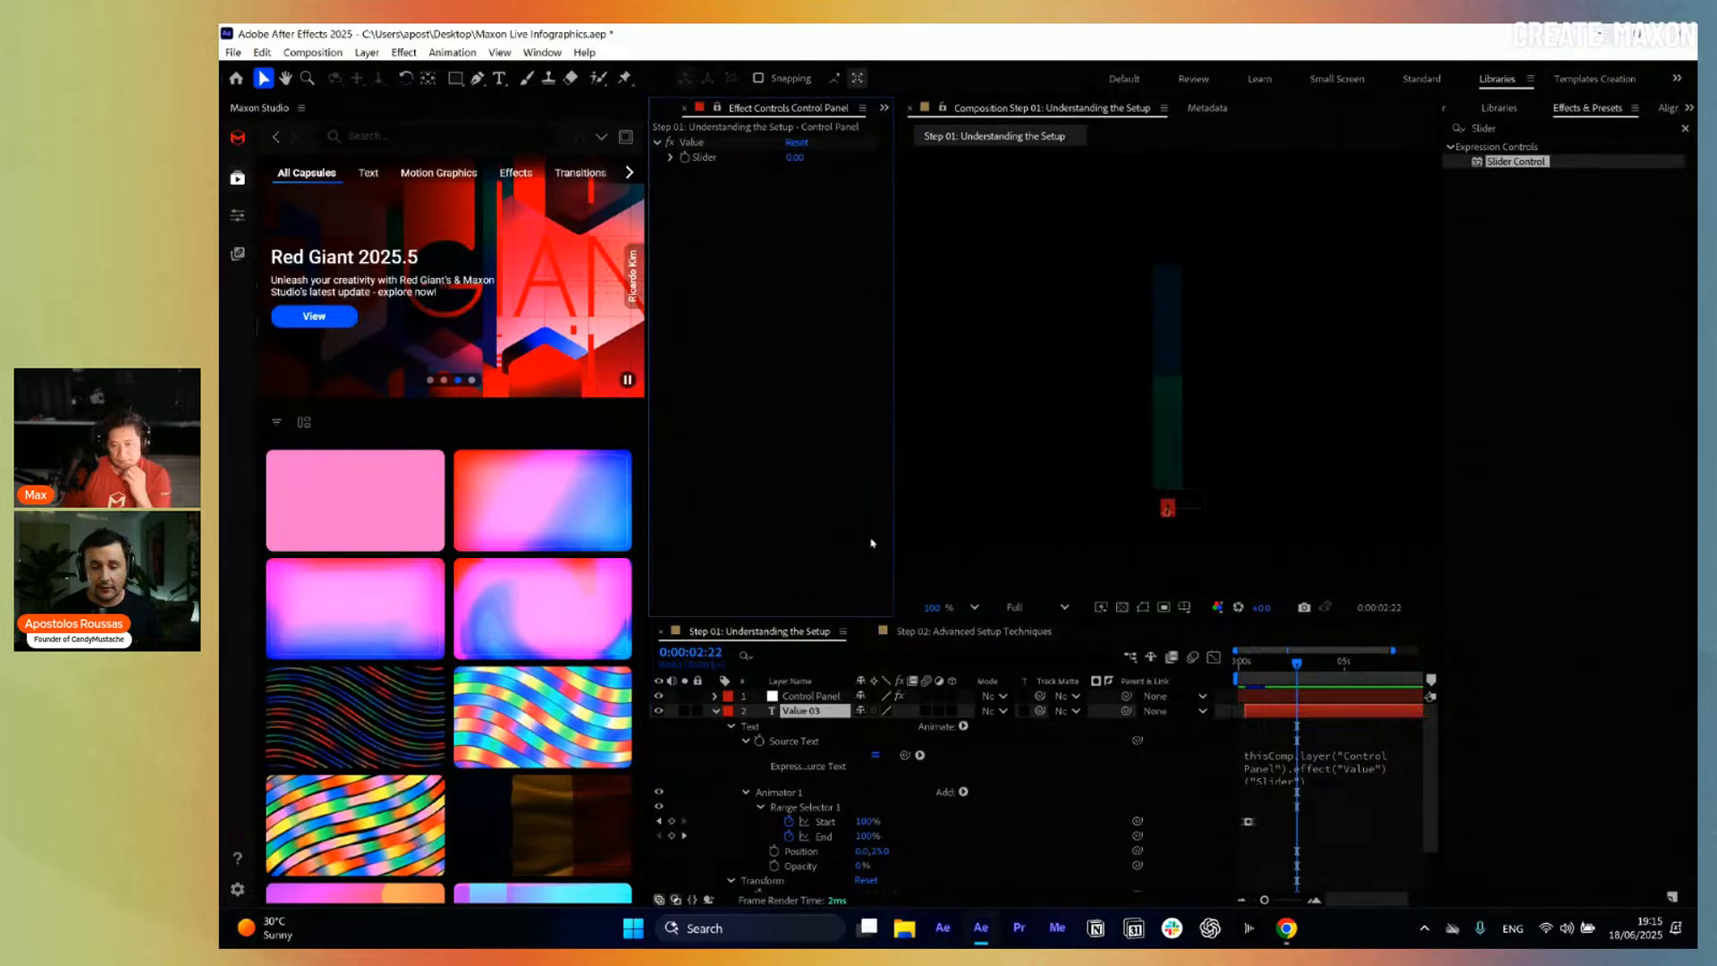
{"action": "left_click", "coordinate": [1040, 322]}
Set the Value slider to 50, and undo a further trial scrub of the slider.
{"action": "left_click", "coordinate": [795, 159]}
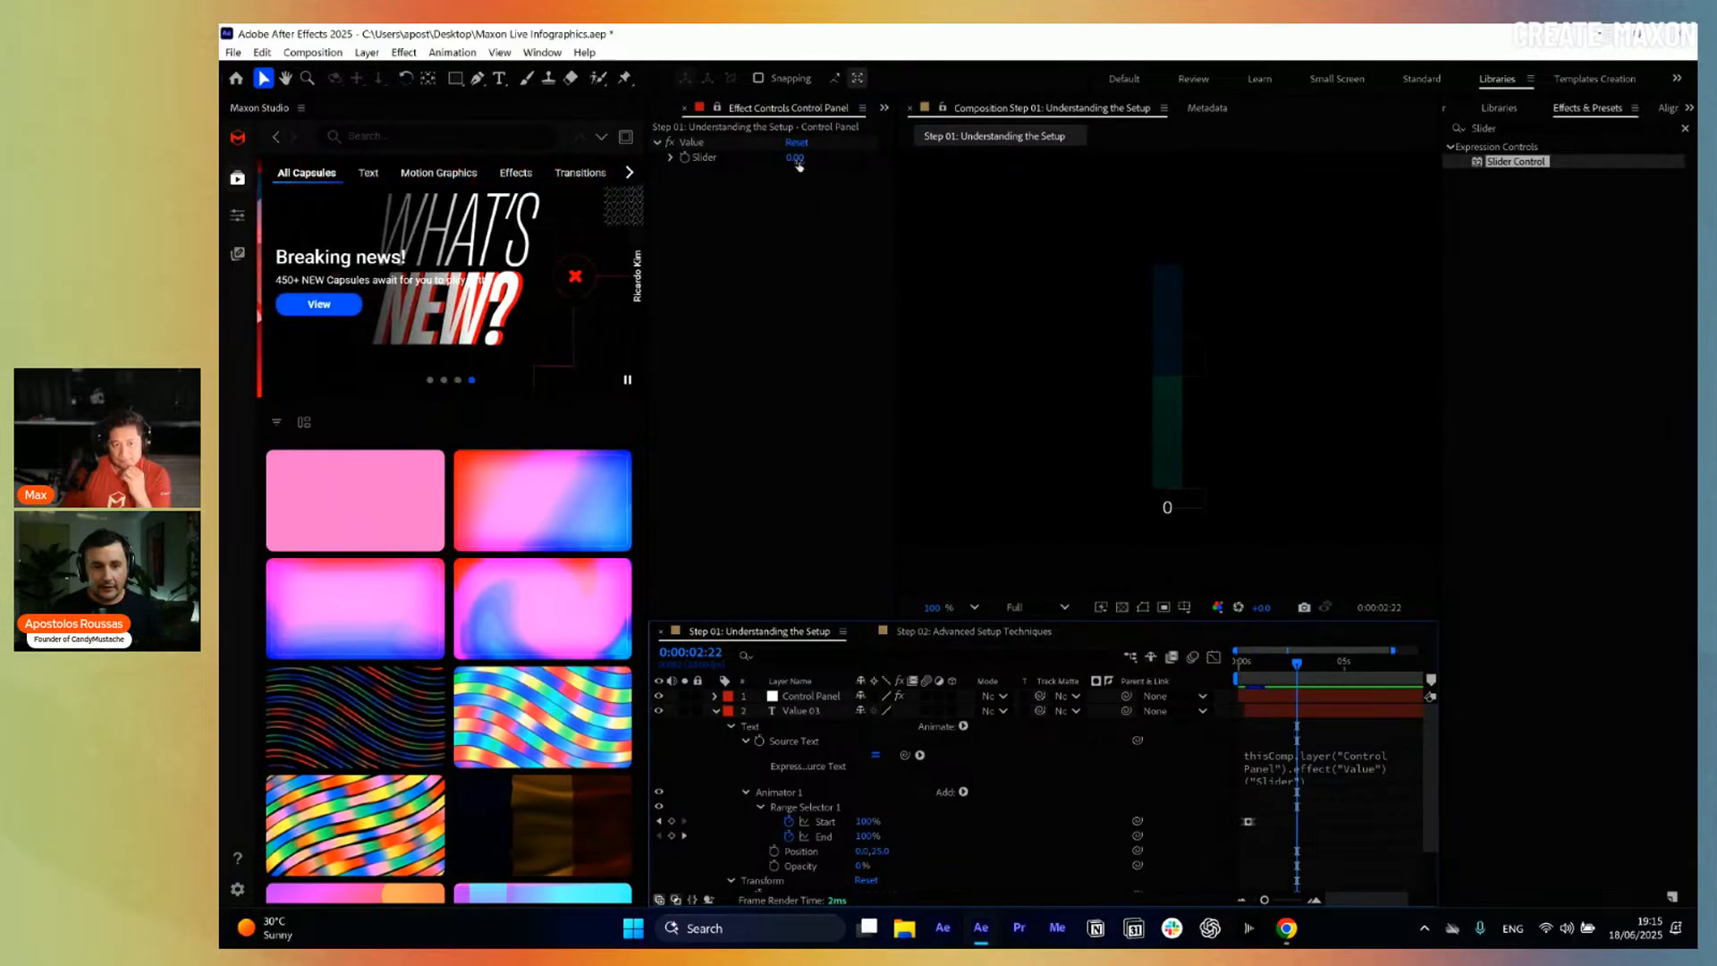
{"action": "left_click", "coordinate": [805, 203]}
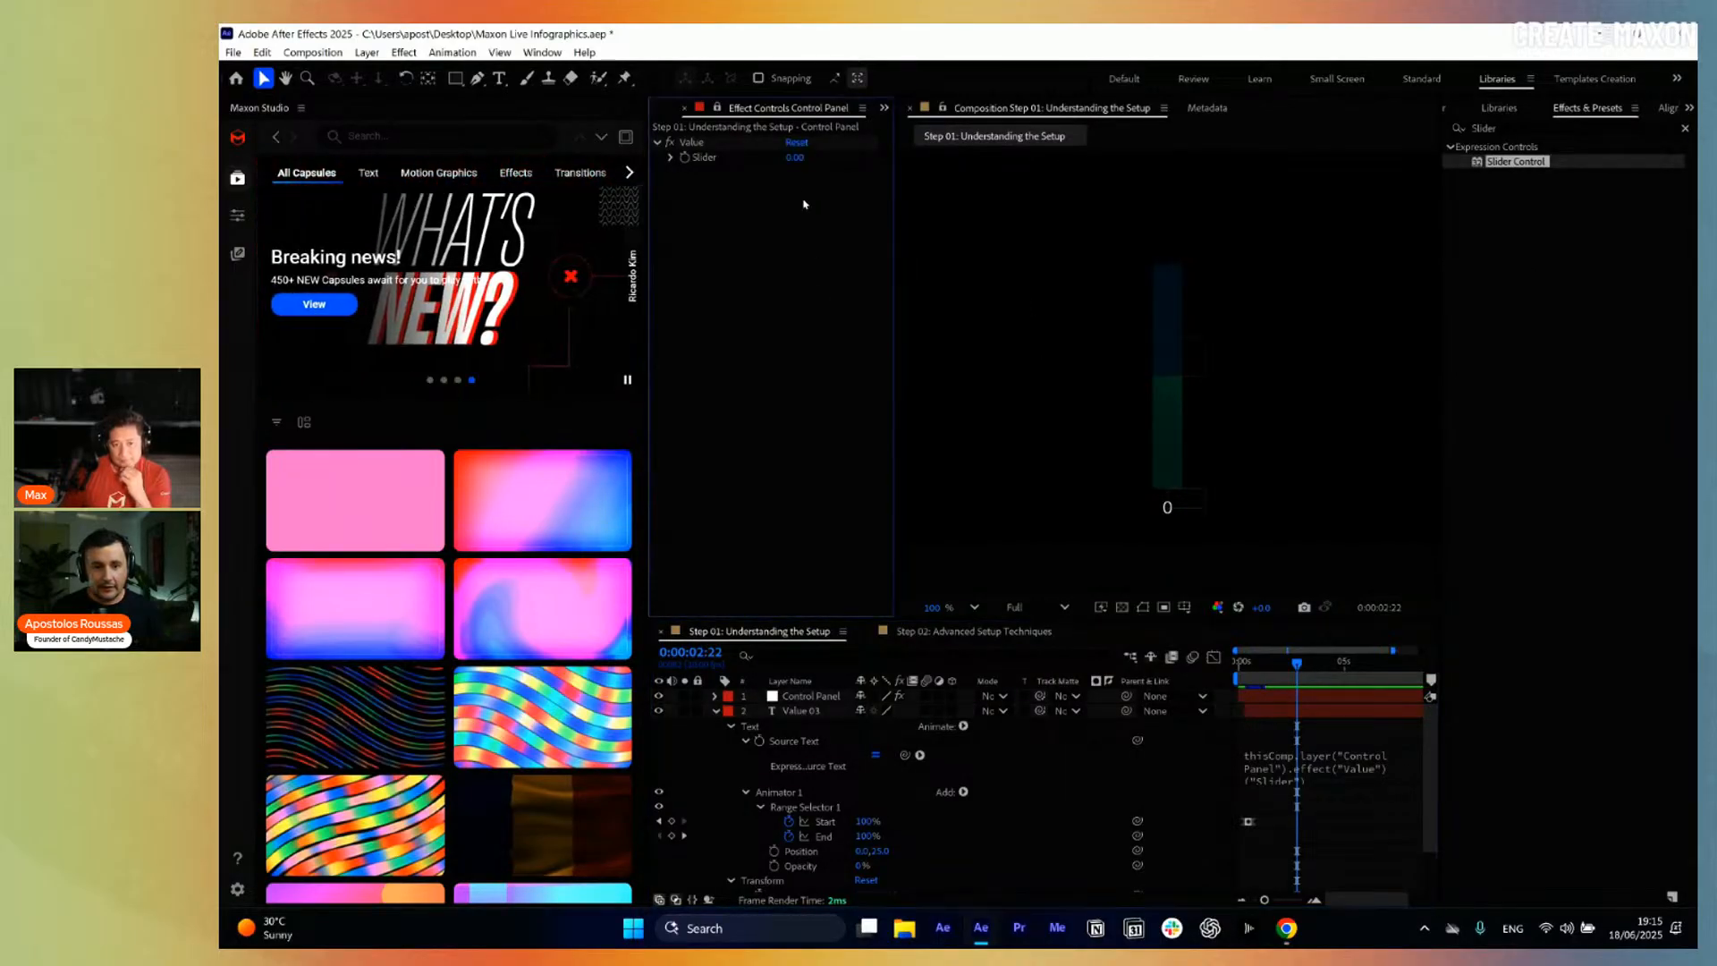
{"action": "left_click", "coordinate": [792, 157]}
{"action": "key", "text": "Return"}
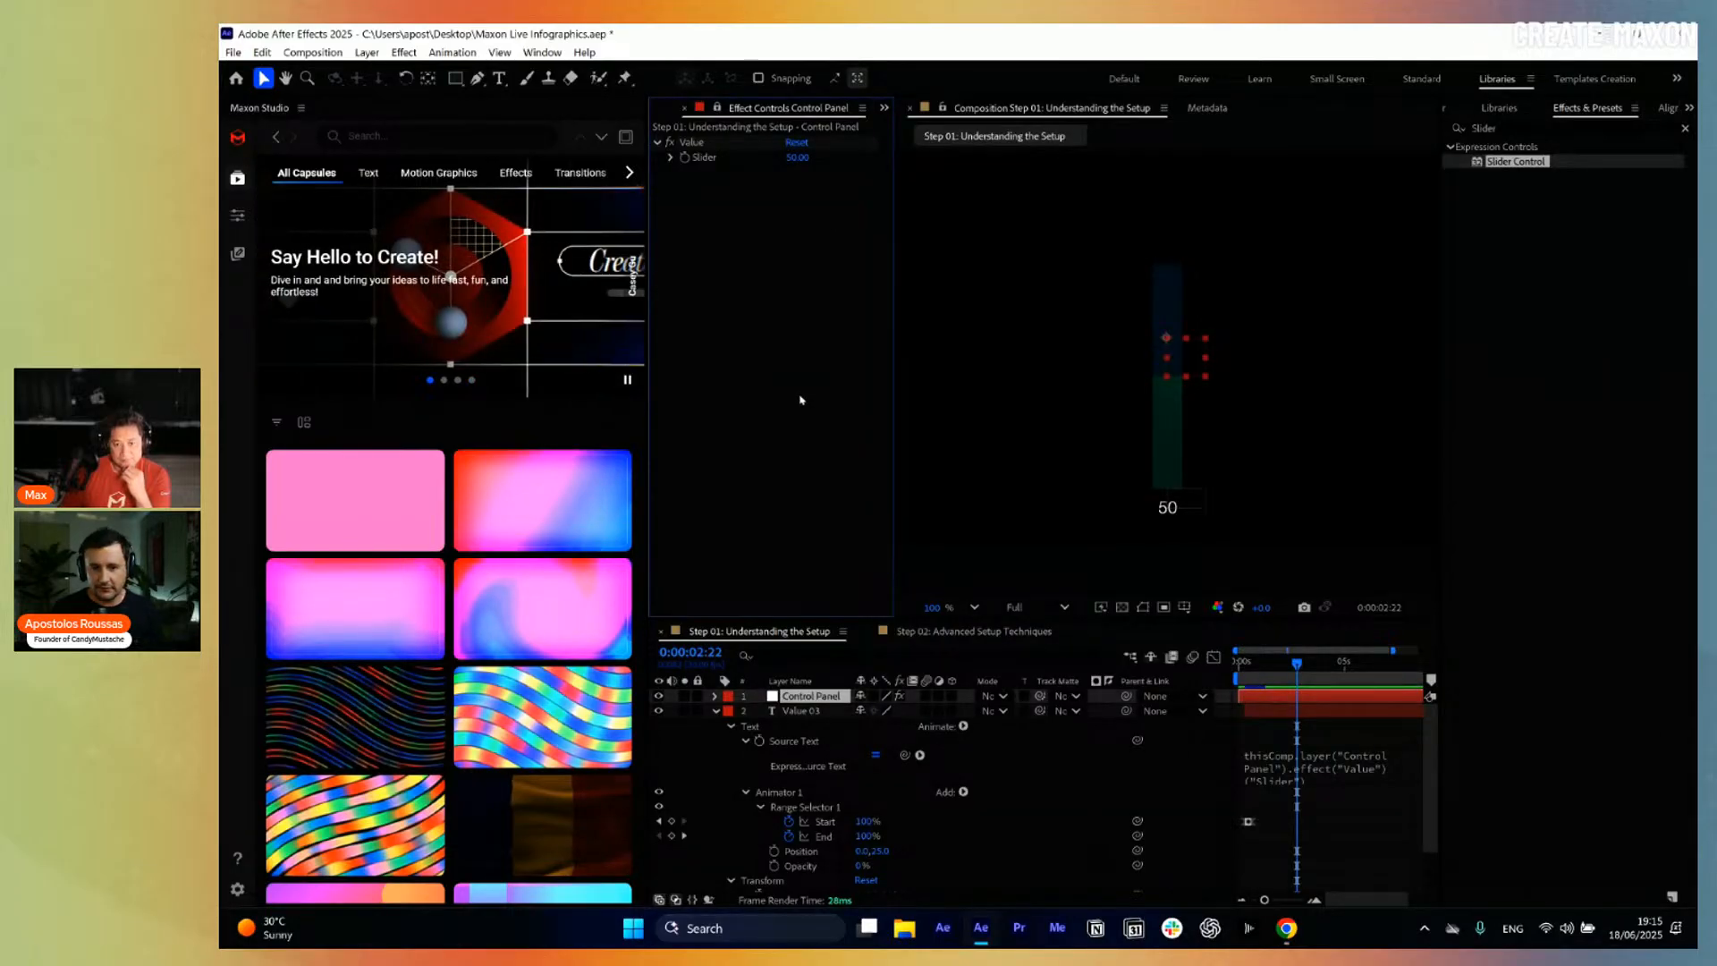
{"action": "left_click_drag", "start_coordinate": [797, 159], "coordinate": [785, 234]}
{"action": "key", "text": "ctrl+z"}
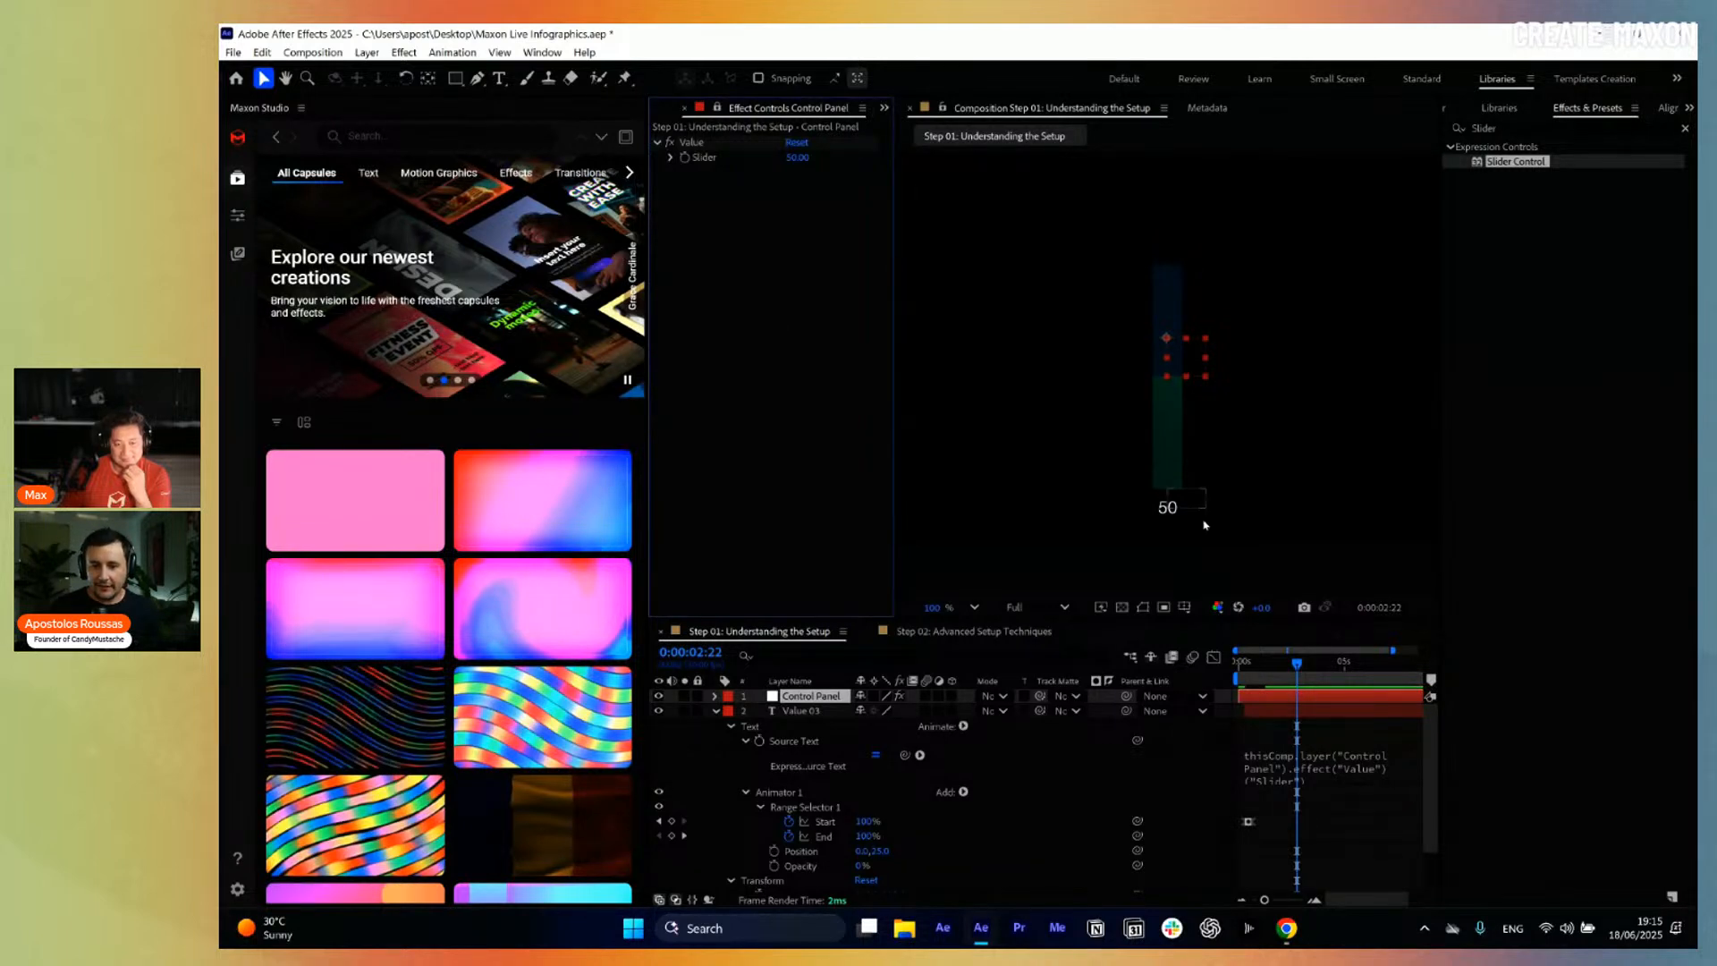
Append + "%" to the Source Text expression that reads the Control Panel's Value slider.
{"action": "scroll", "coordinate": [1303, 721], "scroll_direction": "down", "scroll_amount": 1}
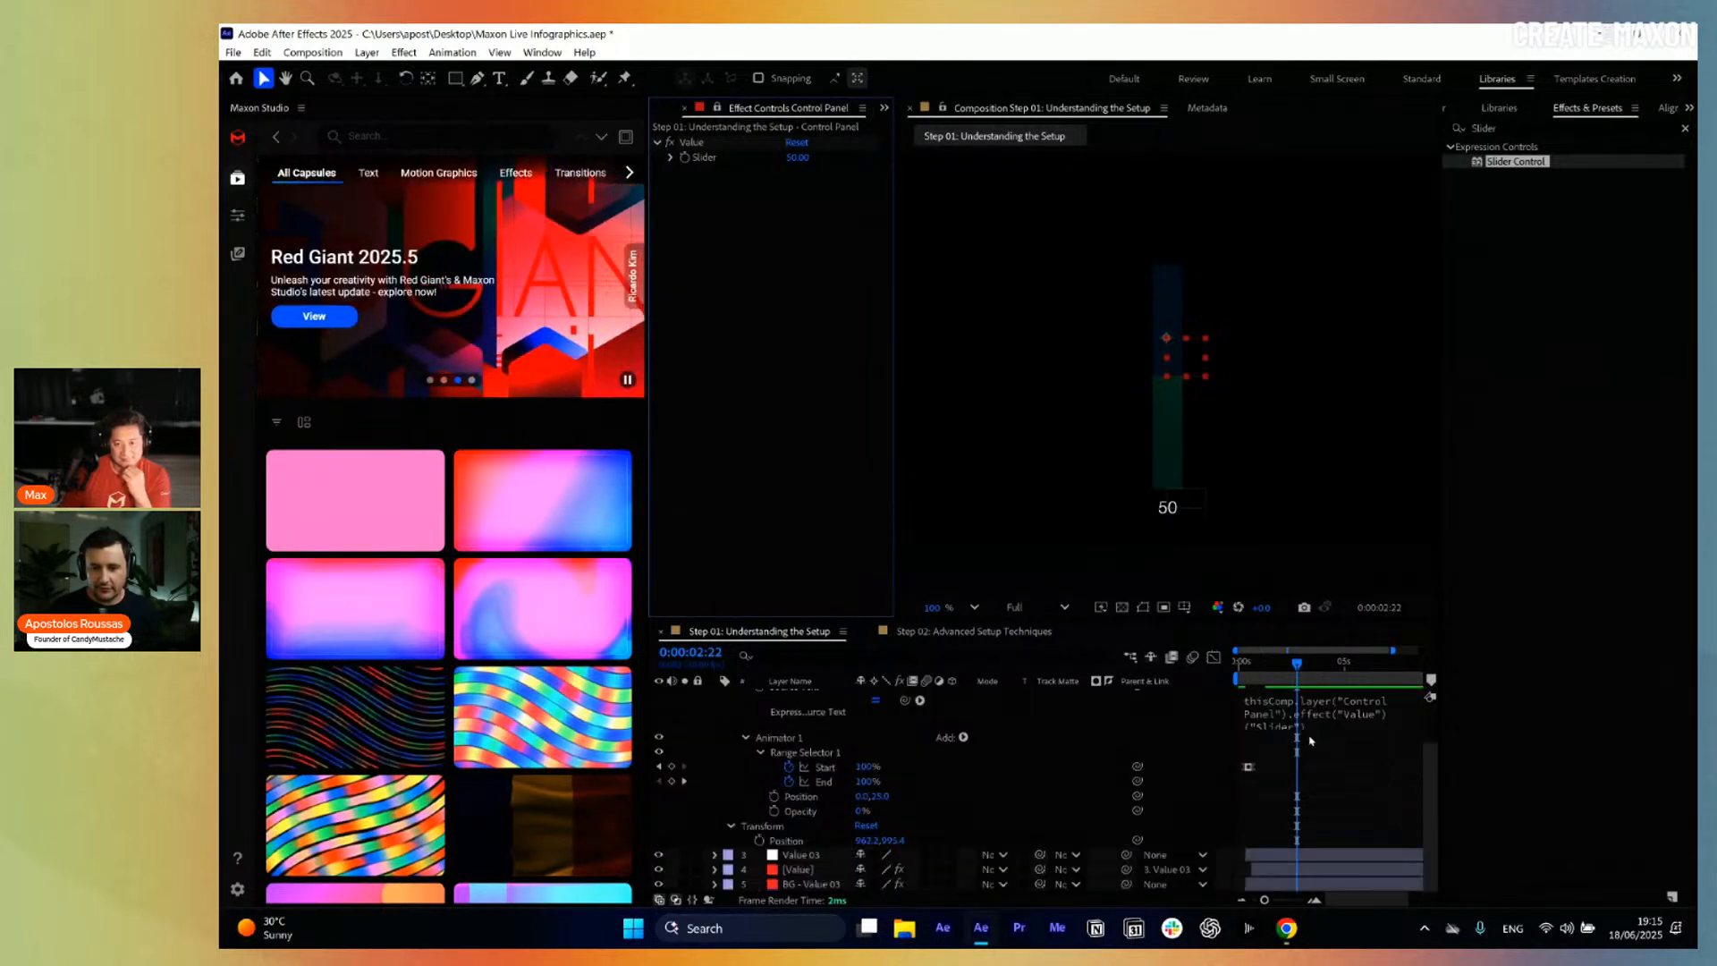
{"action": "left_click", "coordinate": [1312, 724]}
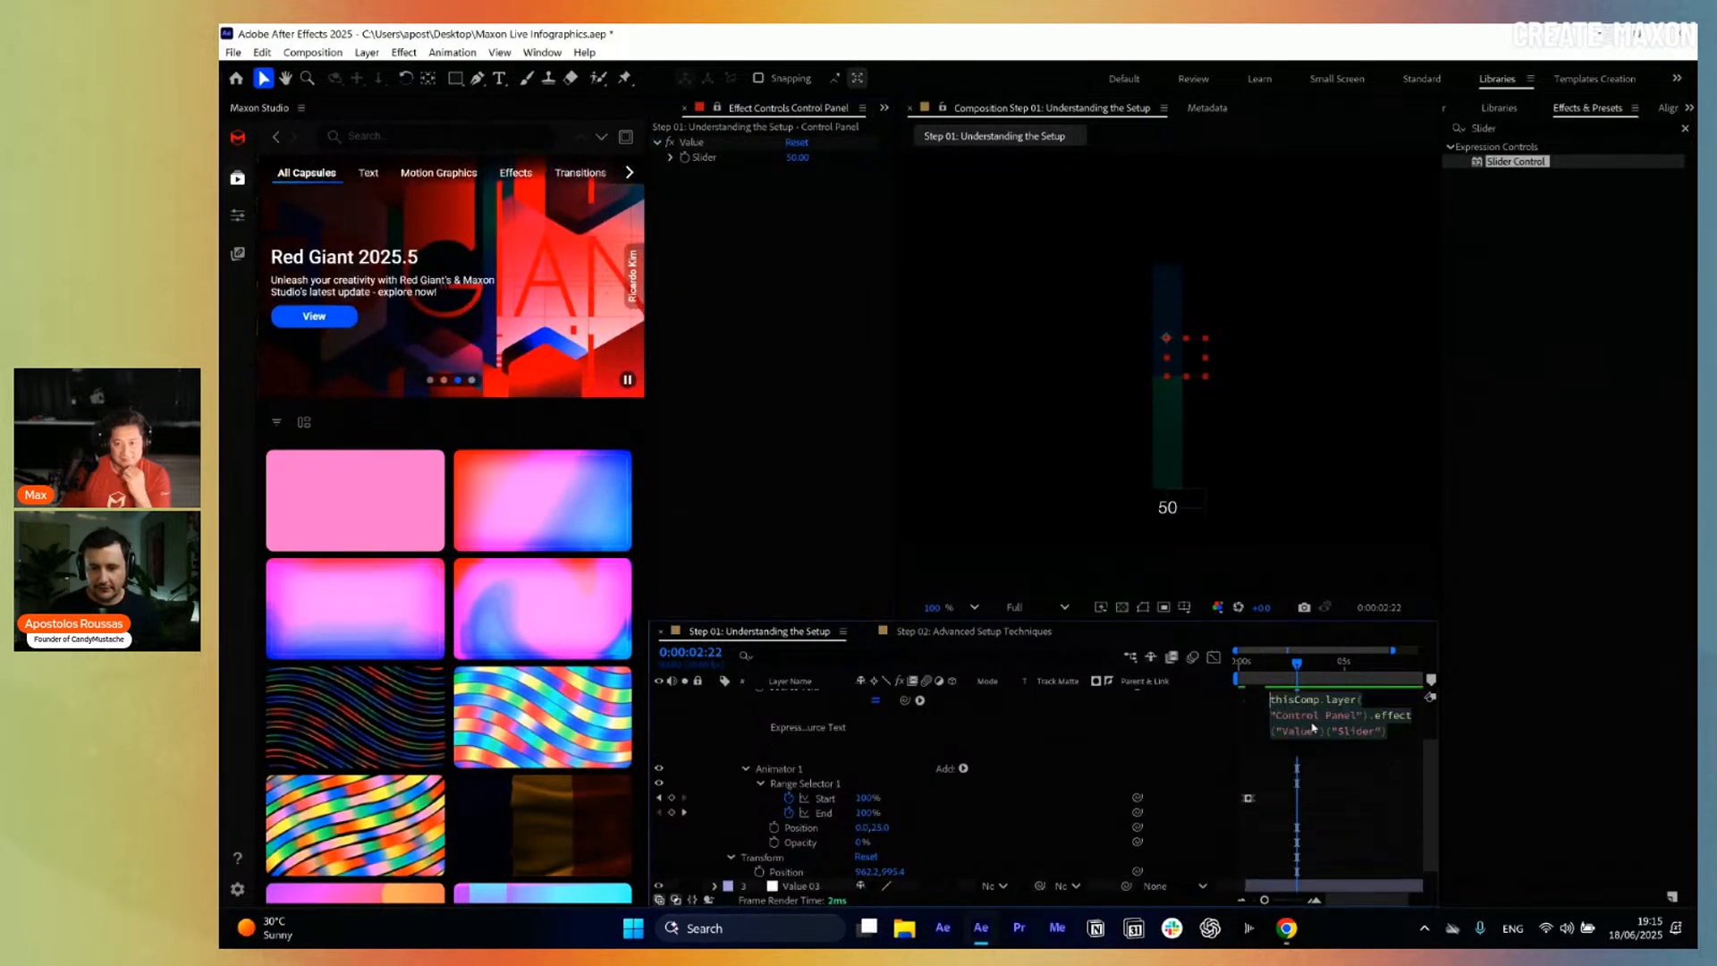
{"action": "left_click", "coordinate": [1233, 742]}
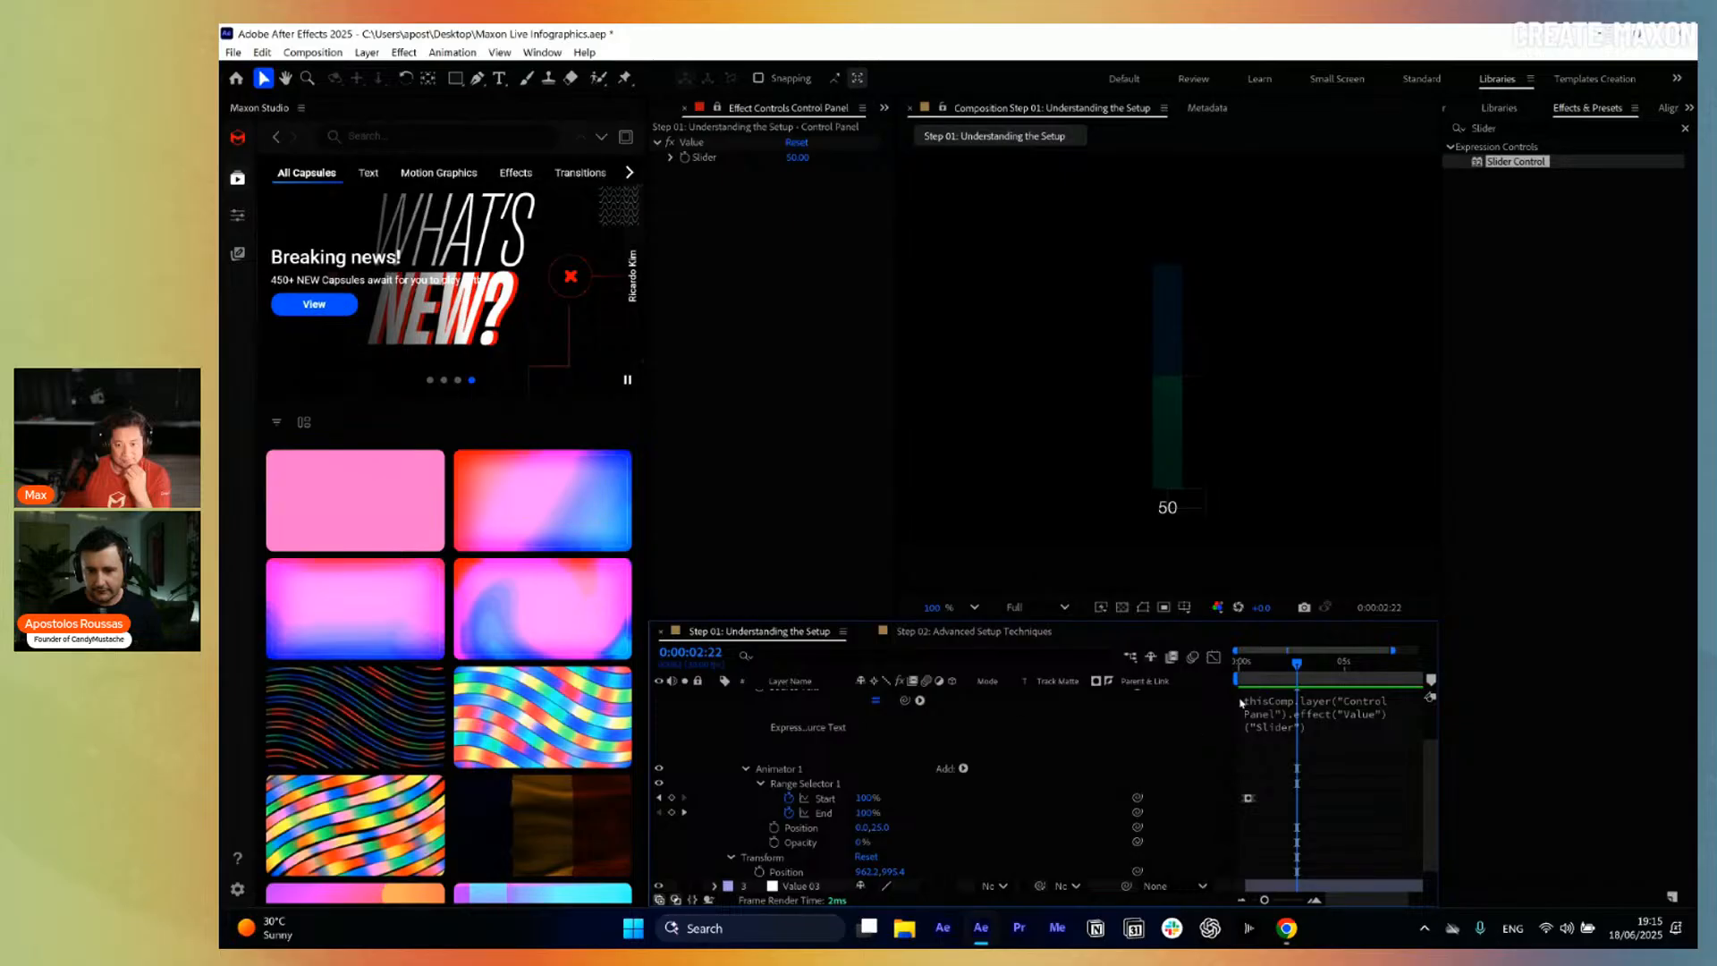
{"action": "left_click", "coordinate": [1246, 663]}
{"action": "scroll", "coordinate": [1311, 728], "scroll_direction": "up", "scroll_amount": 2}
{"action": "left_click", "coordinate": [1326, 771]}
{"action": "left_click", "coordinate": [1214, 685]}
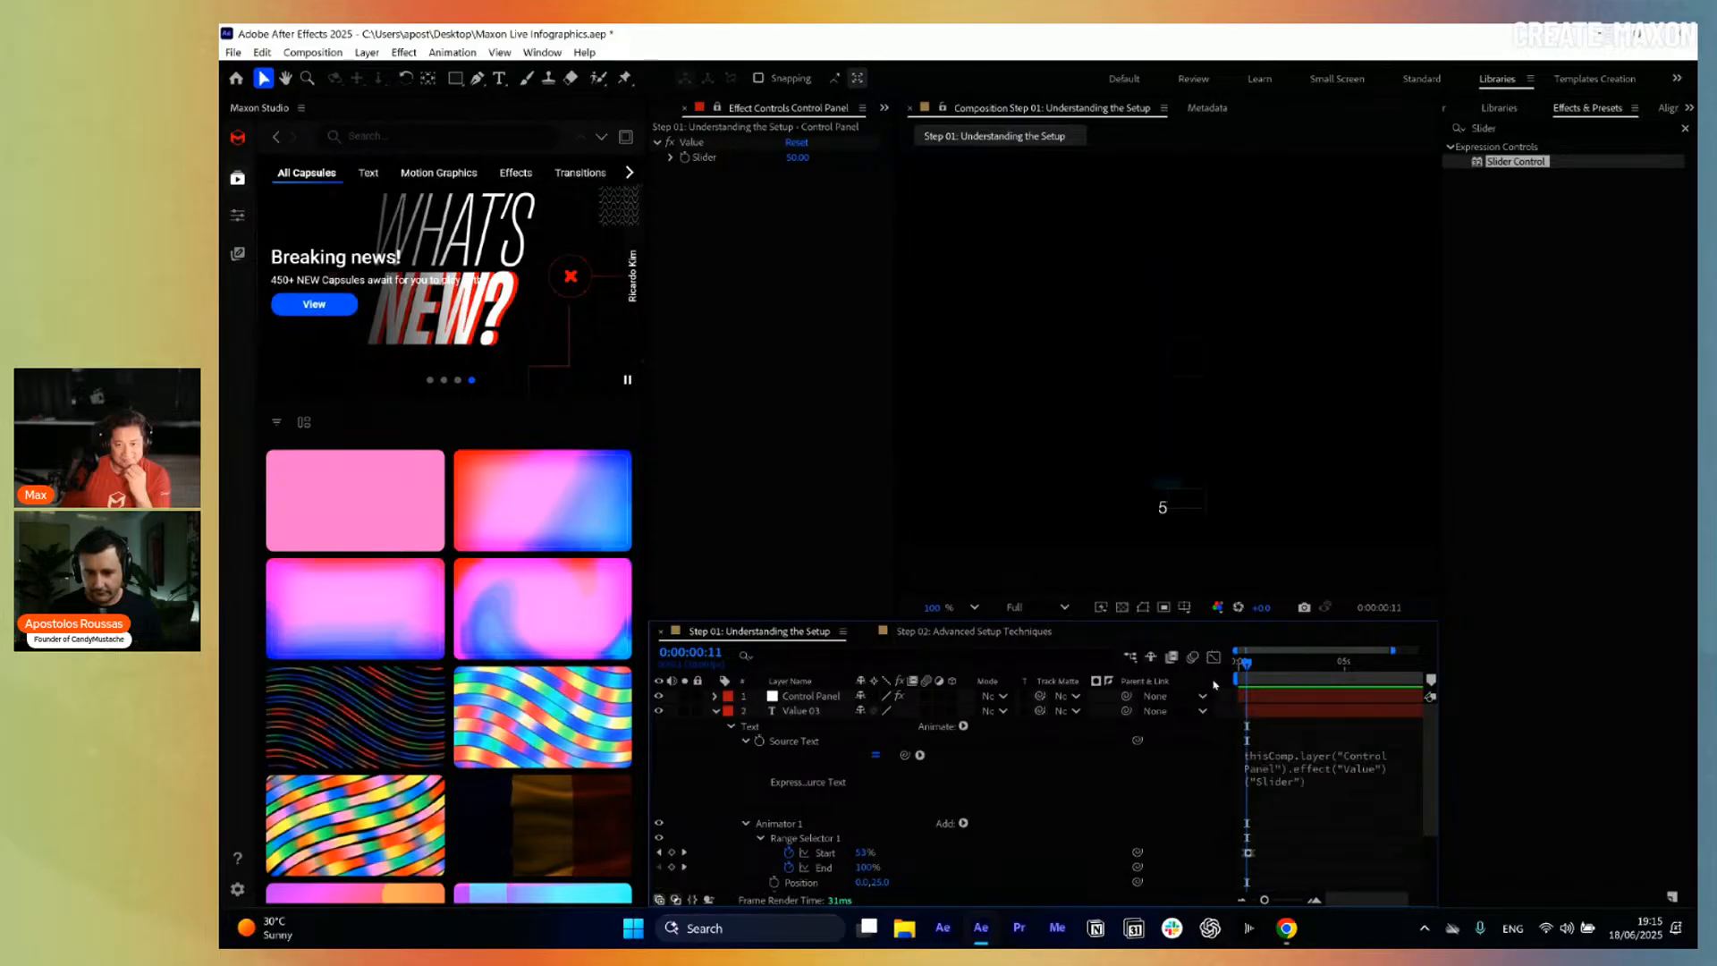
{"action": "left_click", "coordinate": [1395, 795]}
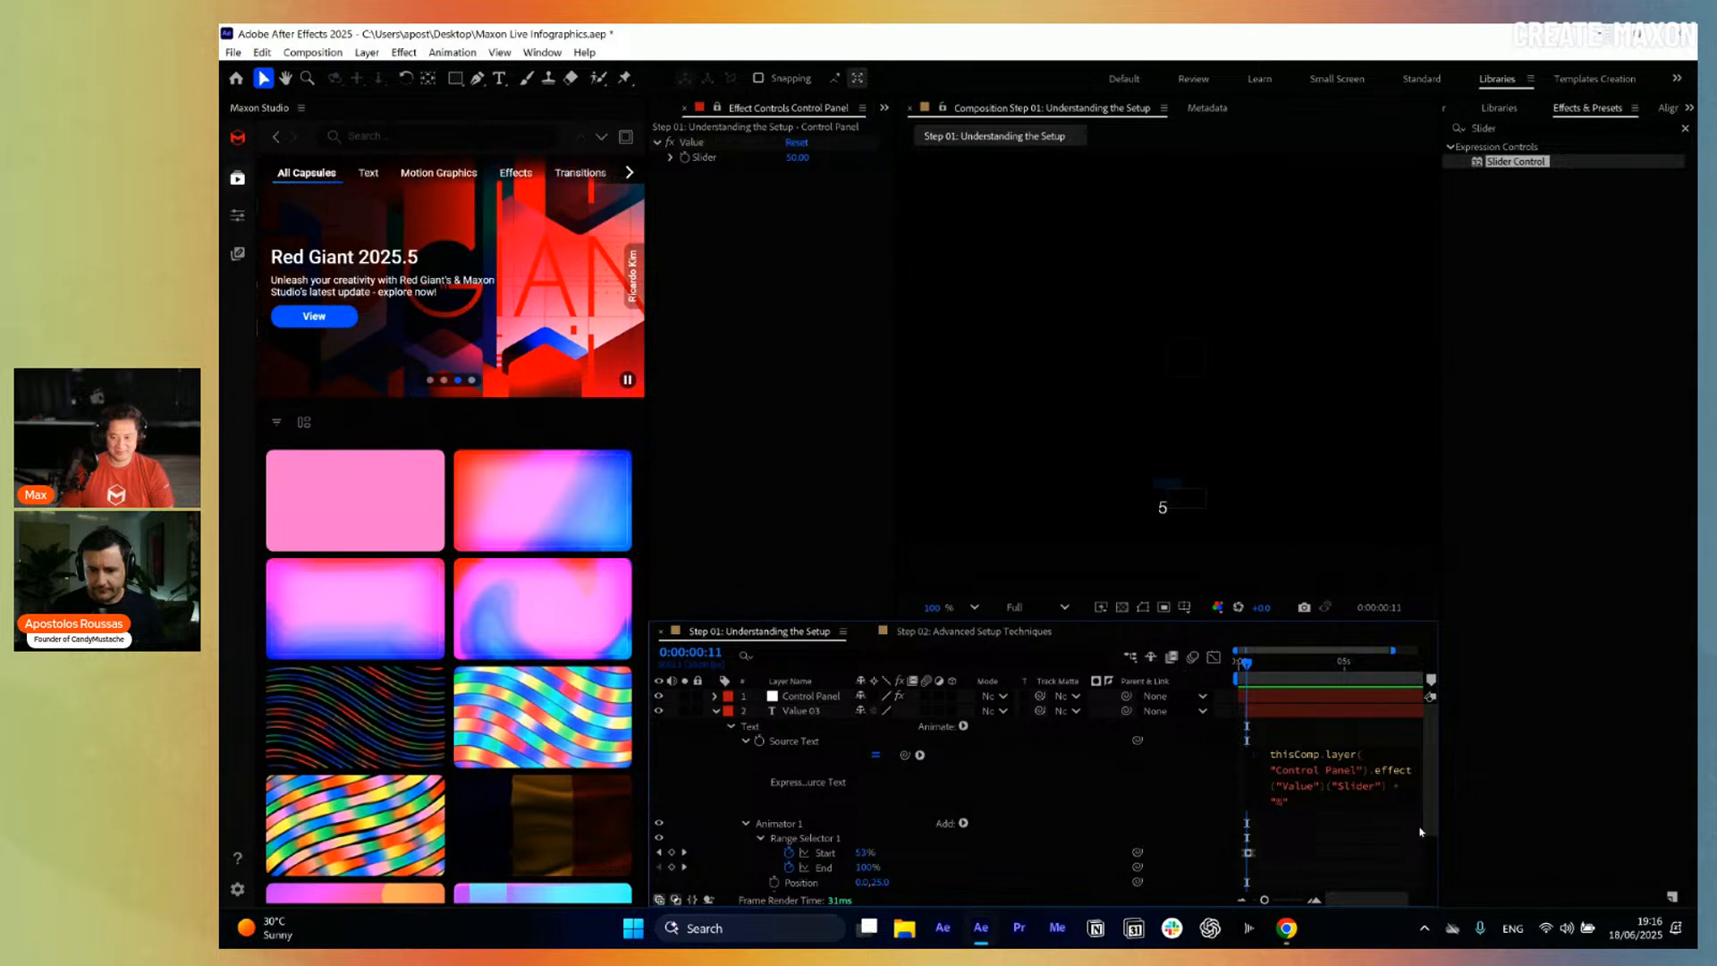
{"action": "left_click", "coordinate": [1182, 797]}
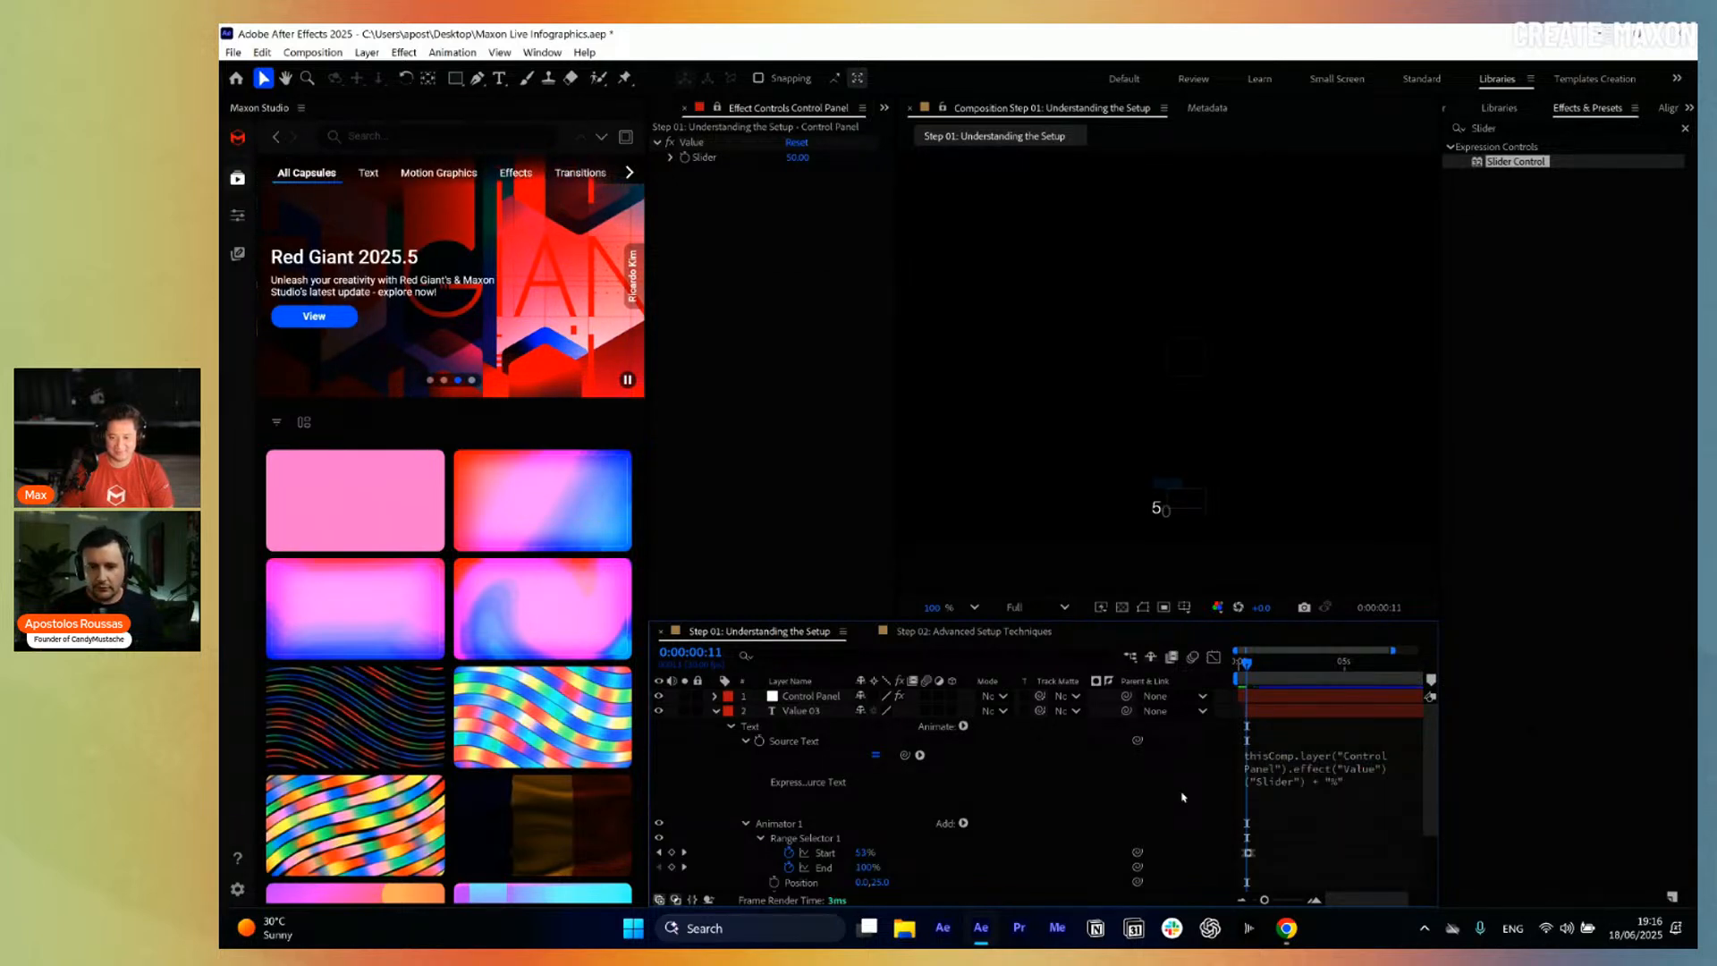
Move the current time to 0:00:04:18 and scrub the Value slider to 41 to test the percentage text.
{"action": "left_click_drag", "start_coordinate": [1272, 669], "coordinate": [1337, 682]}
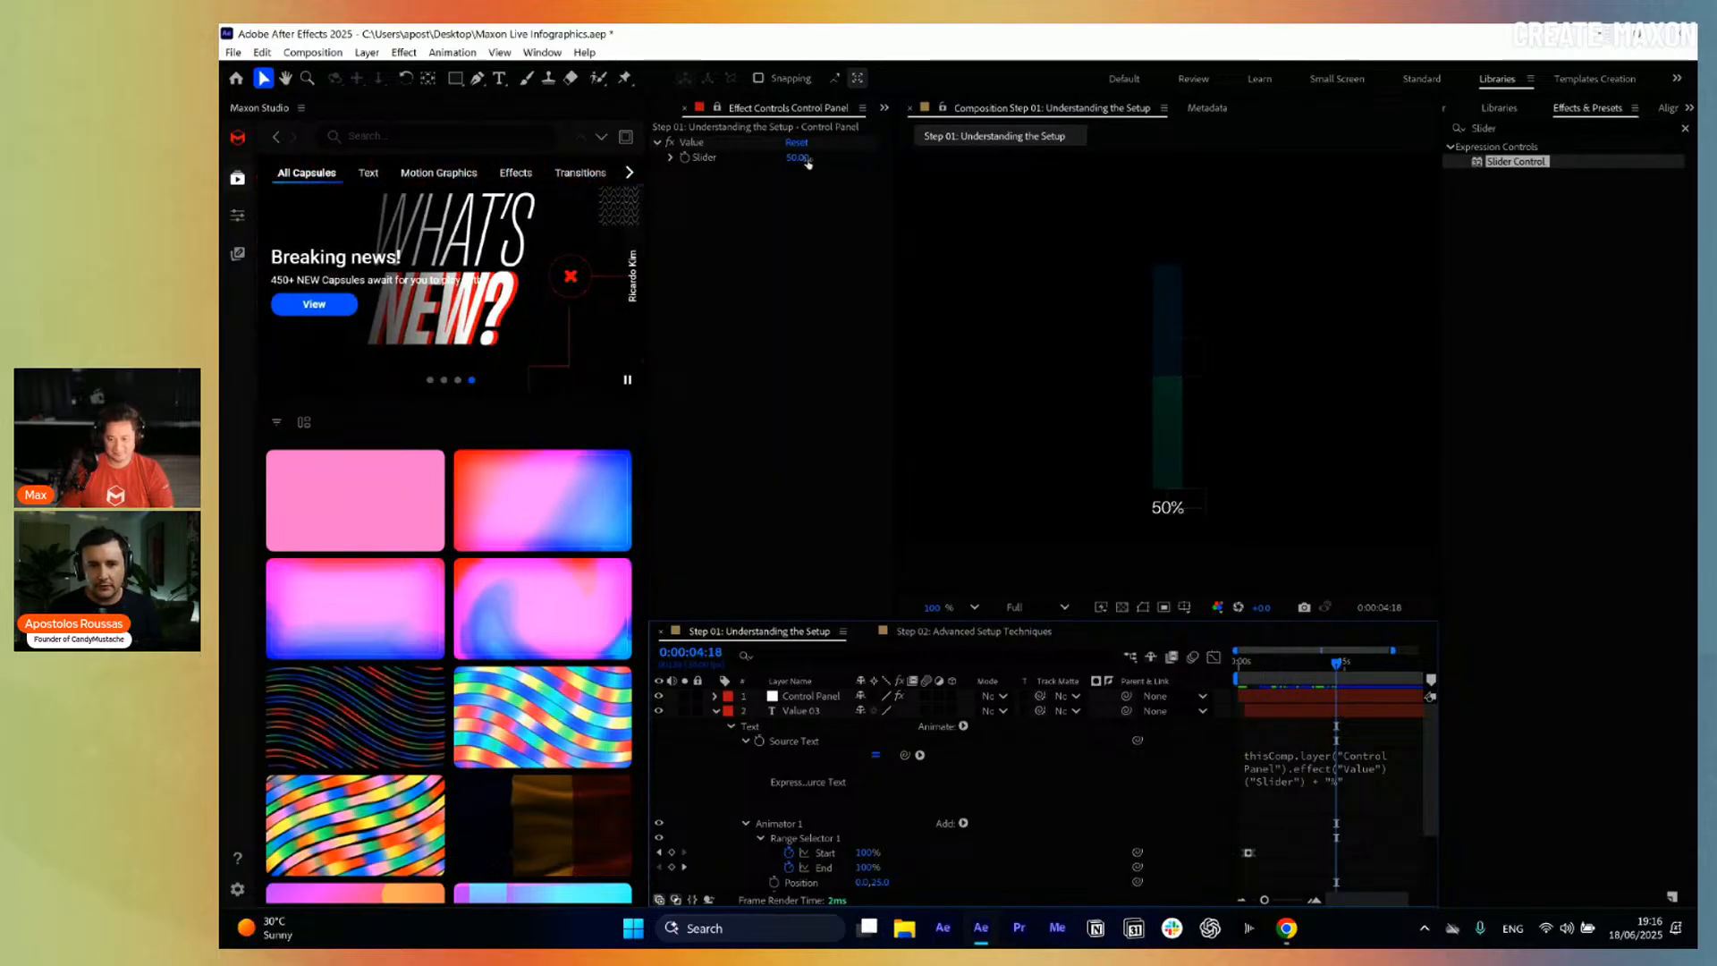
{"action": "mouse_move", "coordinate": [808, 162]}
{"action": "left_mouse_down"}
{"action": "mouse_move", "coordinate": [771, 162]}
{"action": "mouse_move", "coordinate": [787, 166]}
{"action": "left_mouse_up"}
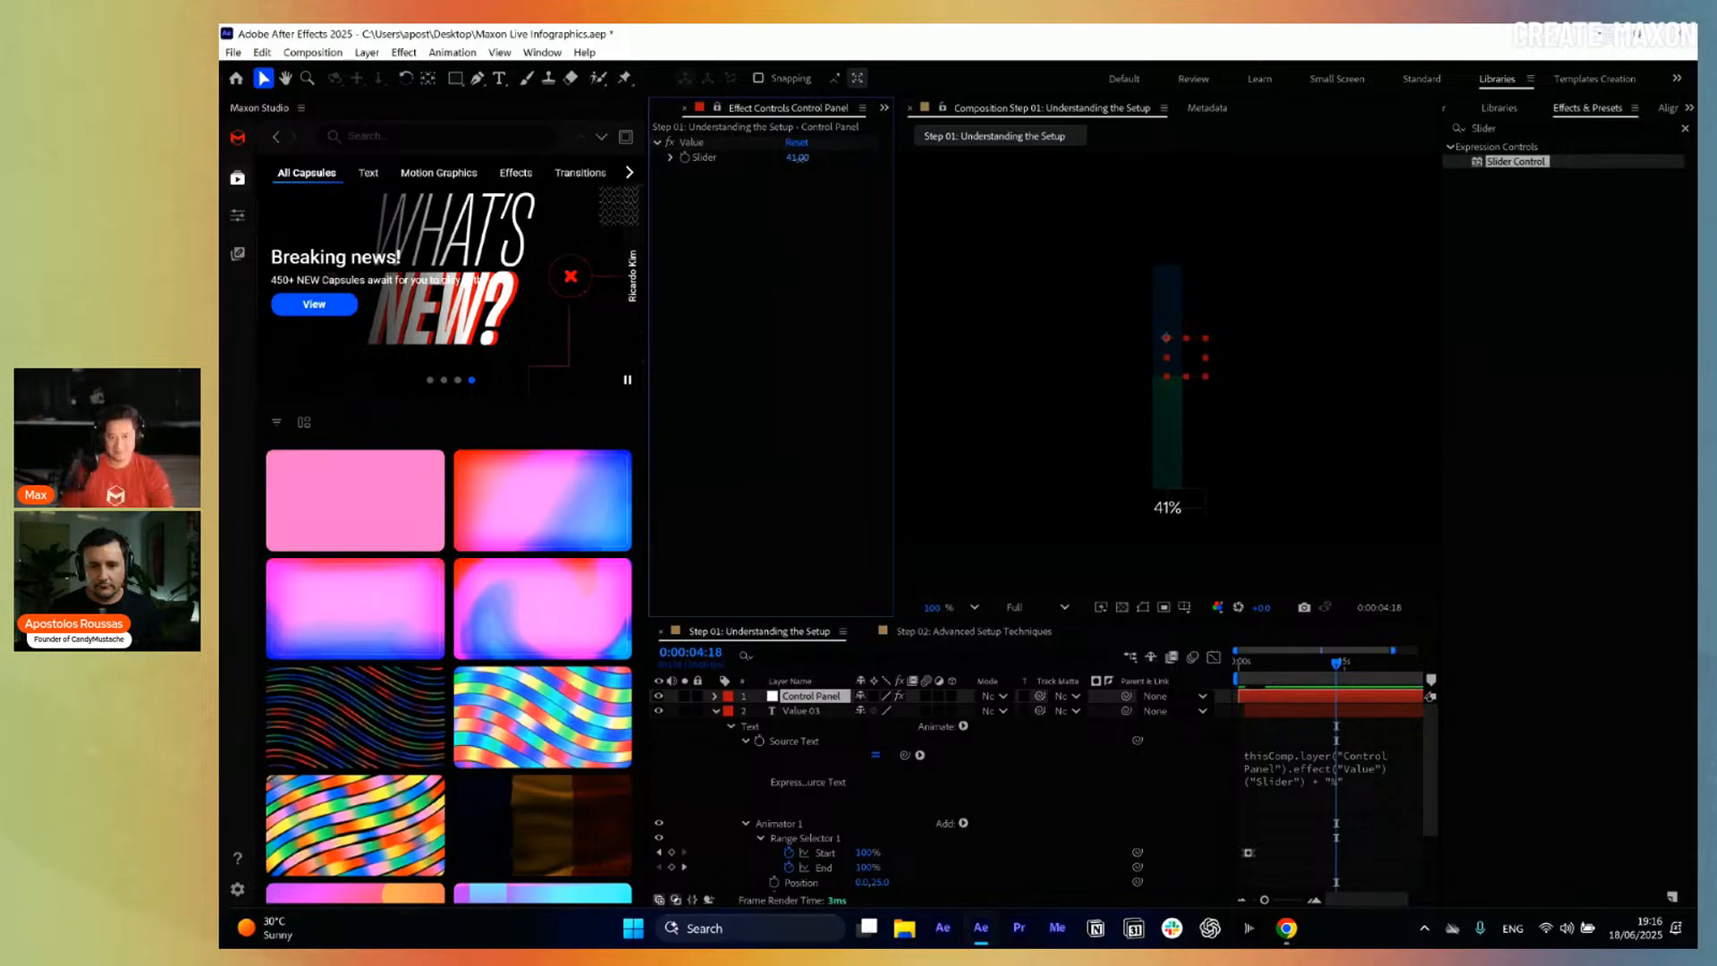
Collapse the properties of all layers and preview the composition from the start.
{"action": "left_click_drag", "start_coordinate": [1275, 662], "coordinate": [1237, 666]}
{"action": "key", "text": "ctrl+a"}
{"action": "key", "text": "u"}
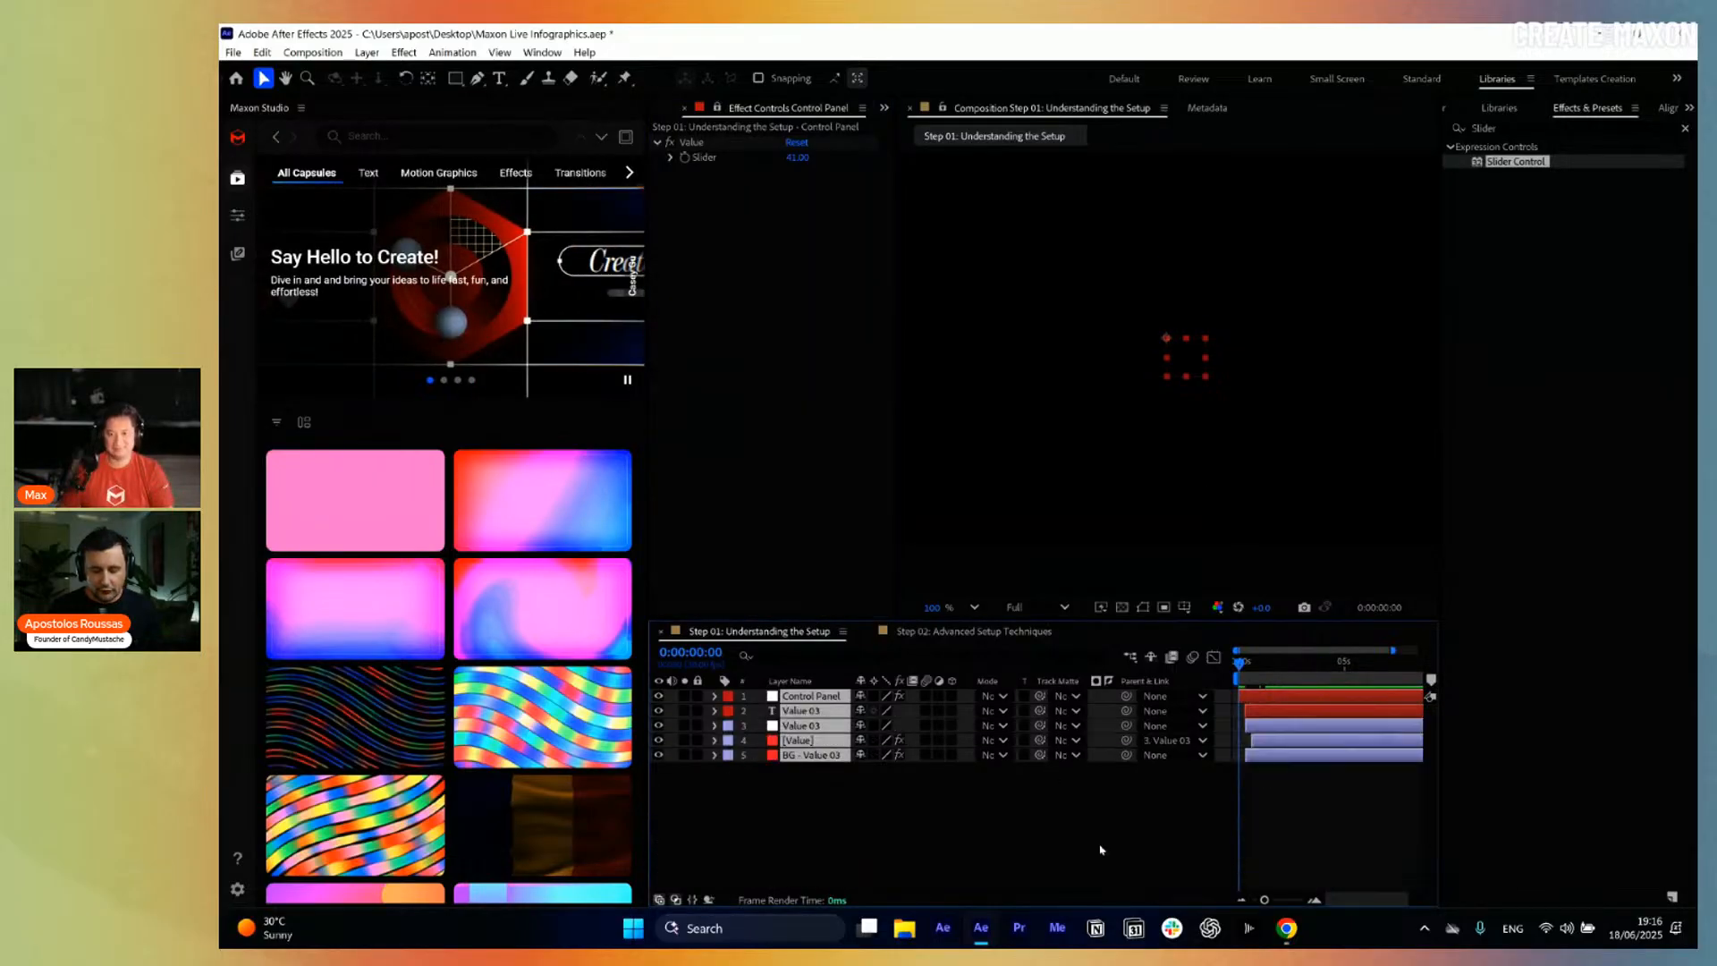
{"action": "left_click", "coordinate": [1016, 811]}
{"action": "key", "text": "space"}
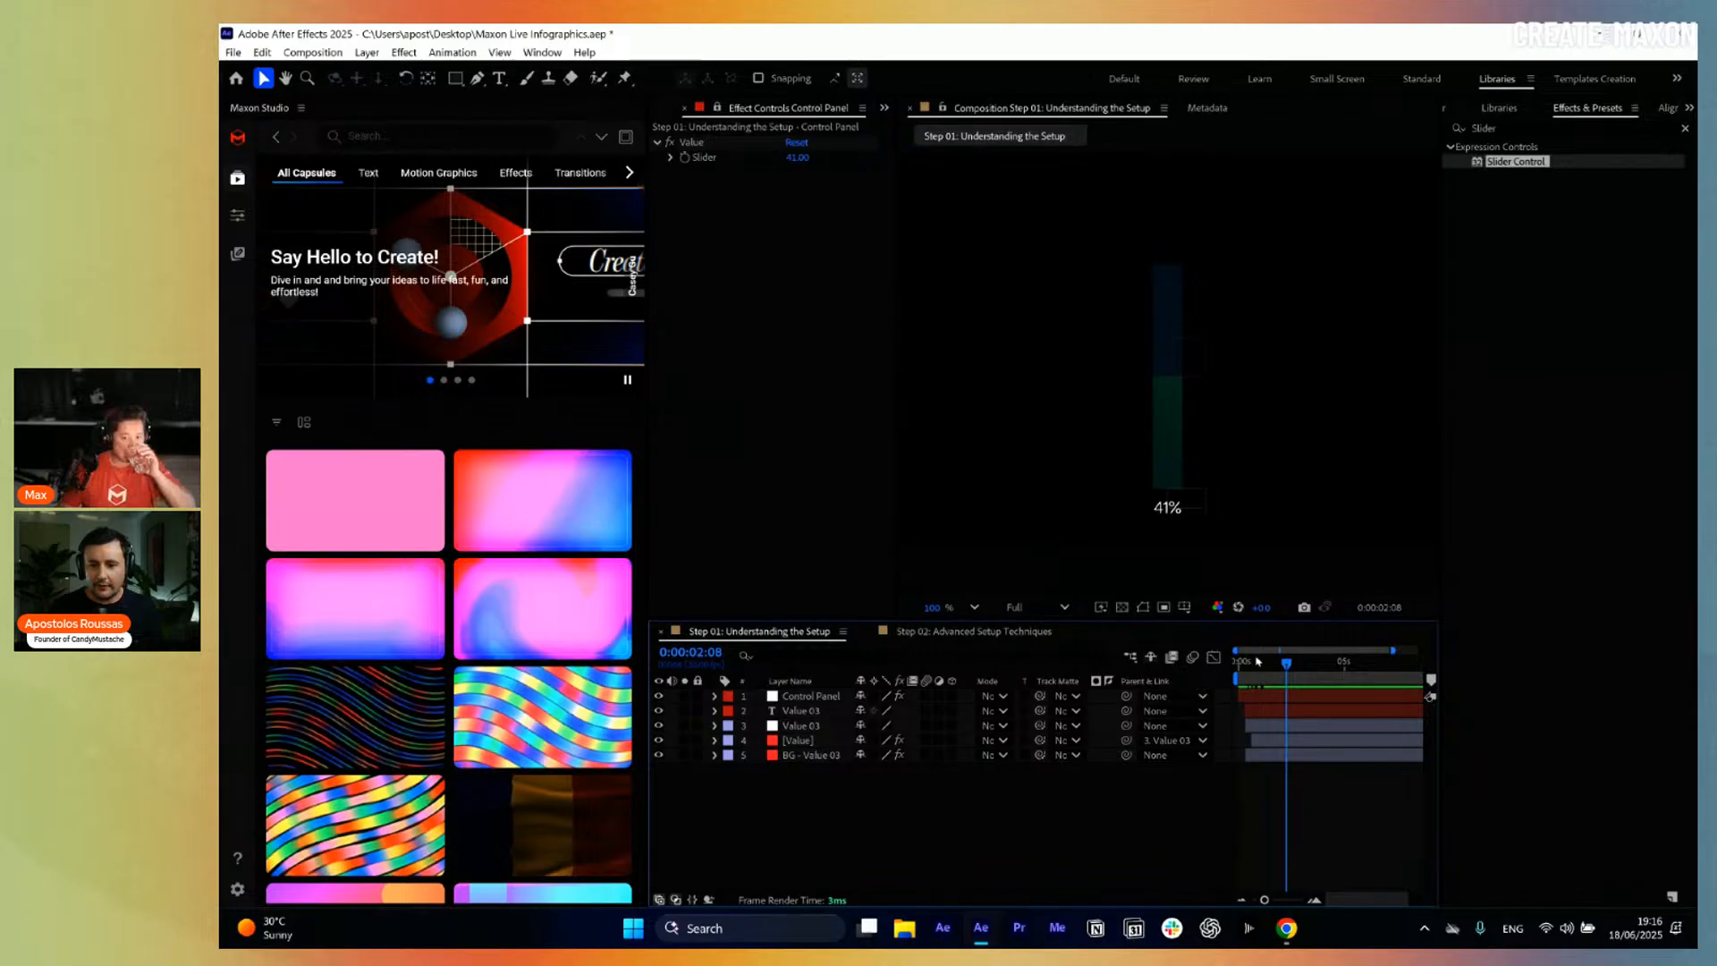
Keyframe the Value slider at 0:00:01:06 and raise it to 62 at 0:00:02:21 to test the animation.
{"action": "left_click", "coordinate": [685, 157]}
{"action": "key", "text": "u"}
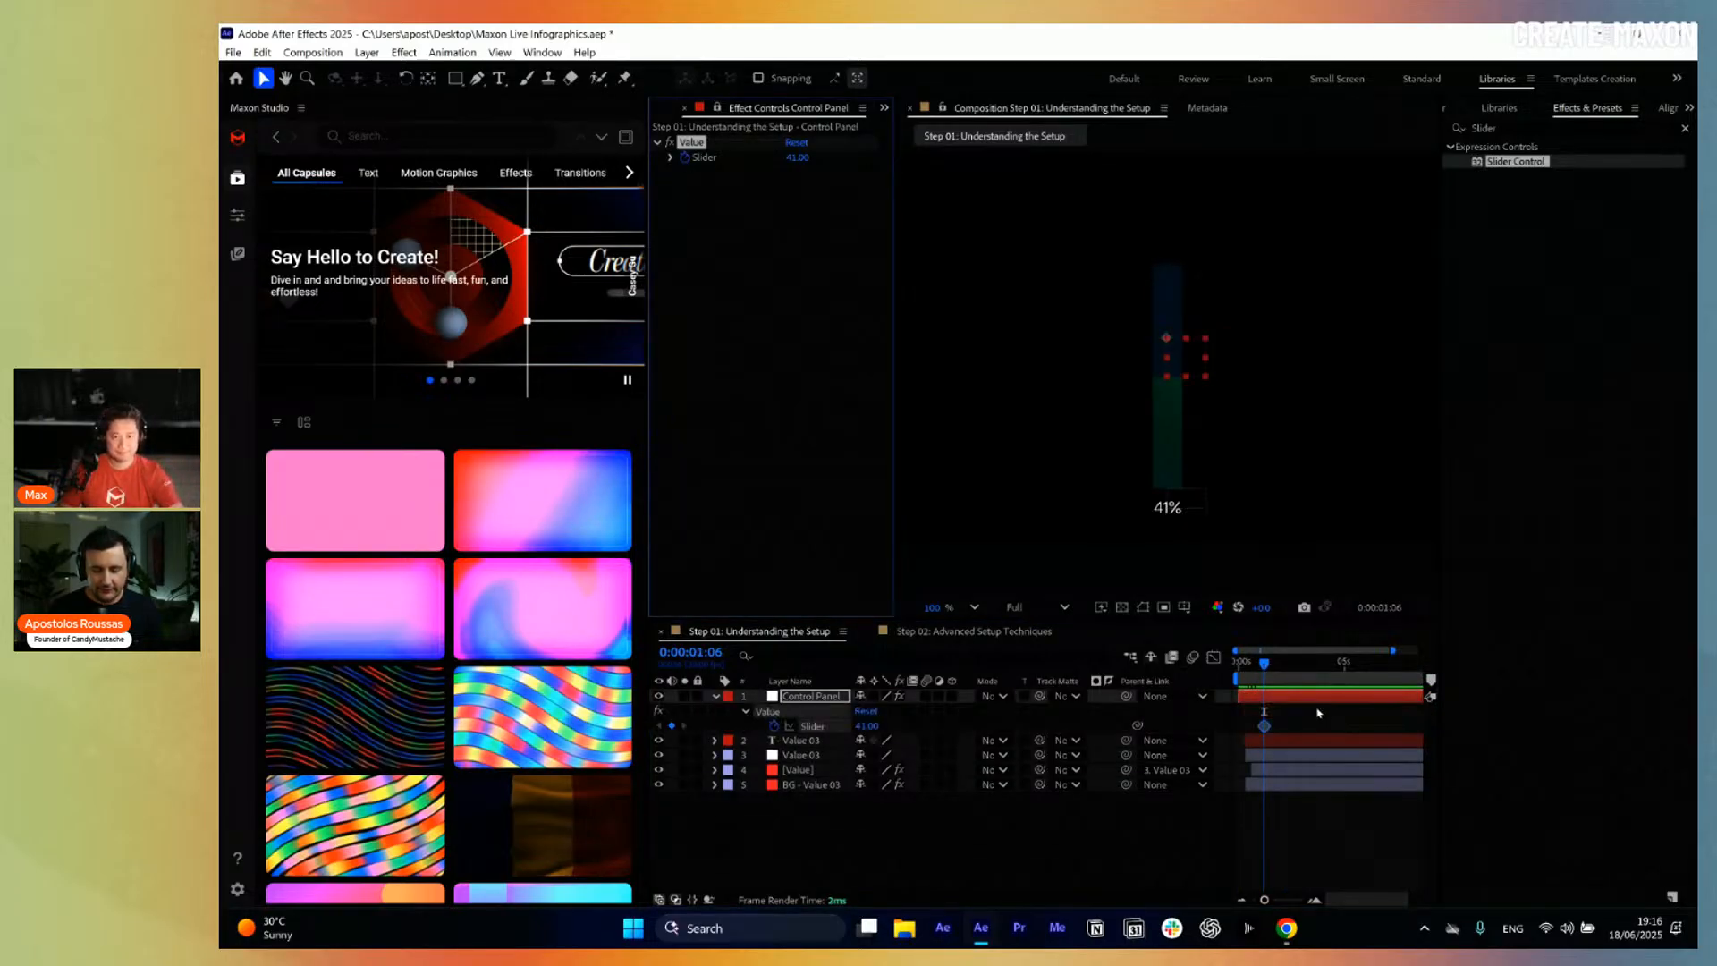
{"action": "left_click_drag", "start_coordinate": [797, 160], "coordinate": [816, 159]}
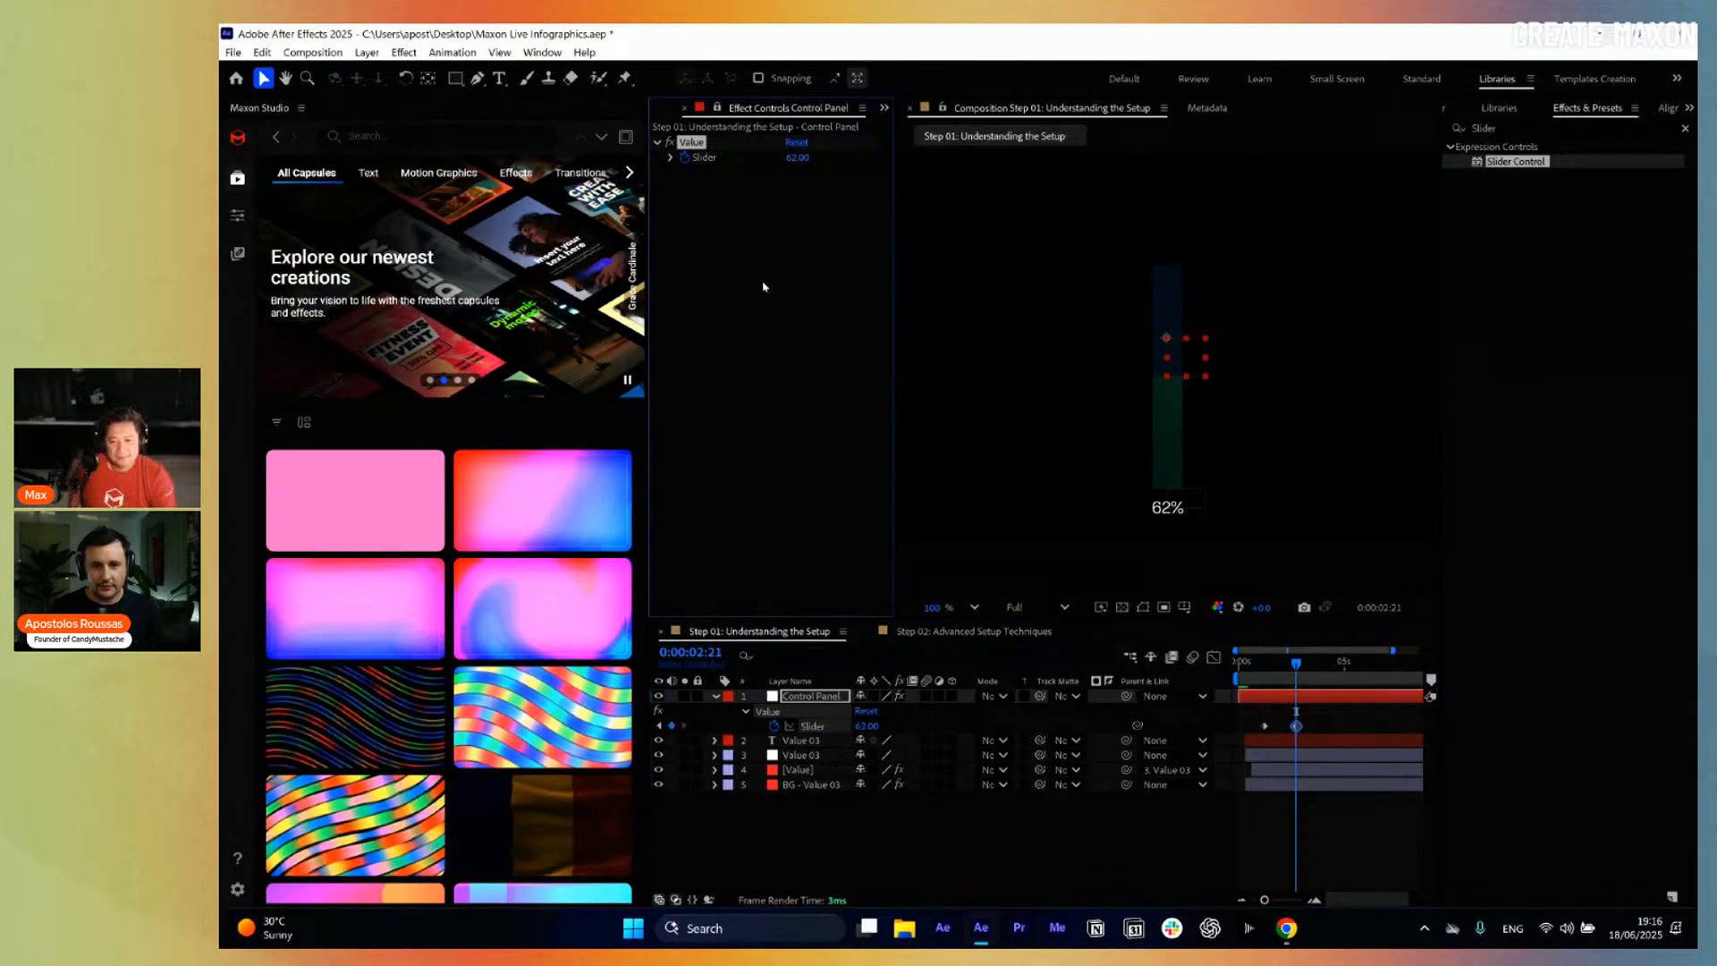
{"action": "left_click", "coordinate": [763, 284]}
Preview the slider animation from 0:00:01:06.
{"action": "left_click_drag", "start_coordinate": [1296, 664], "coordinate": [1264, 676]}
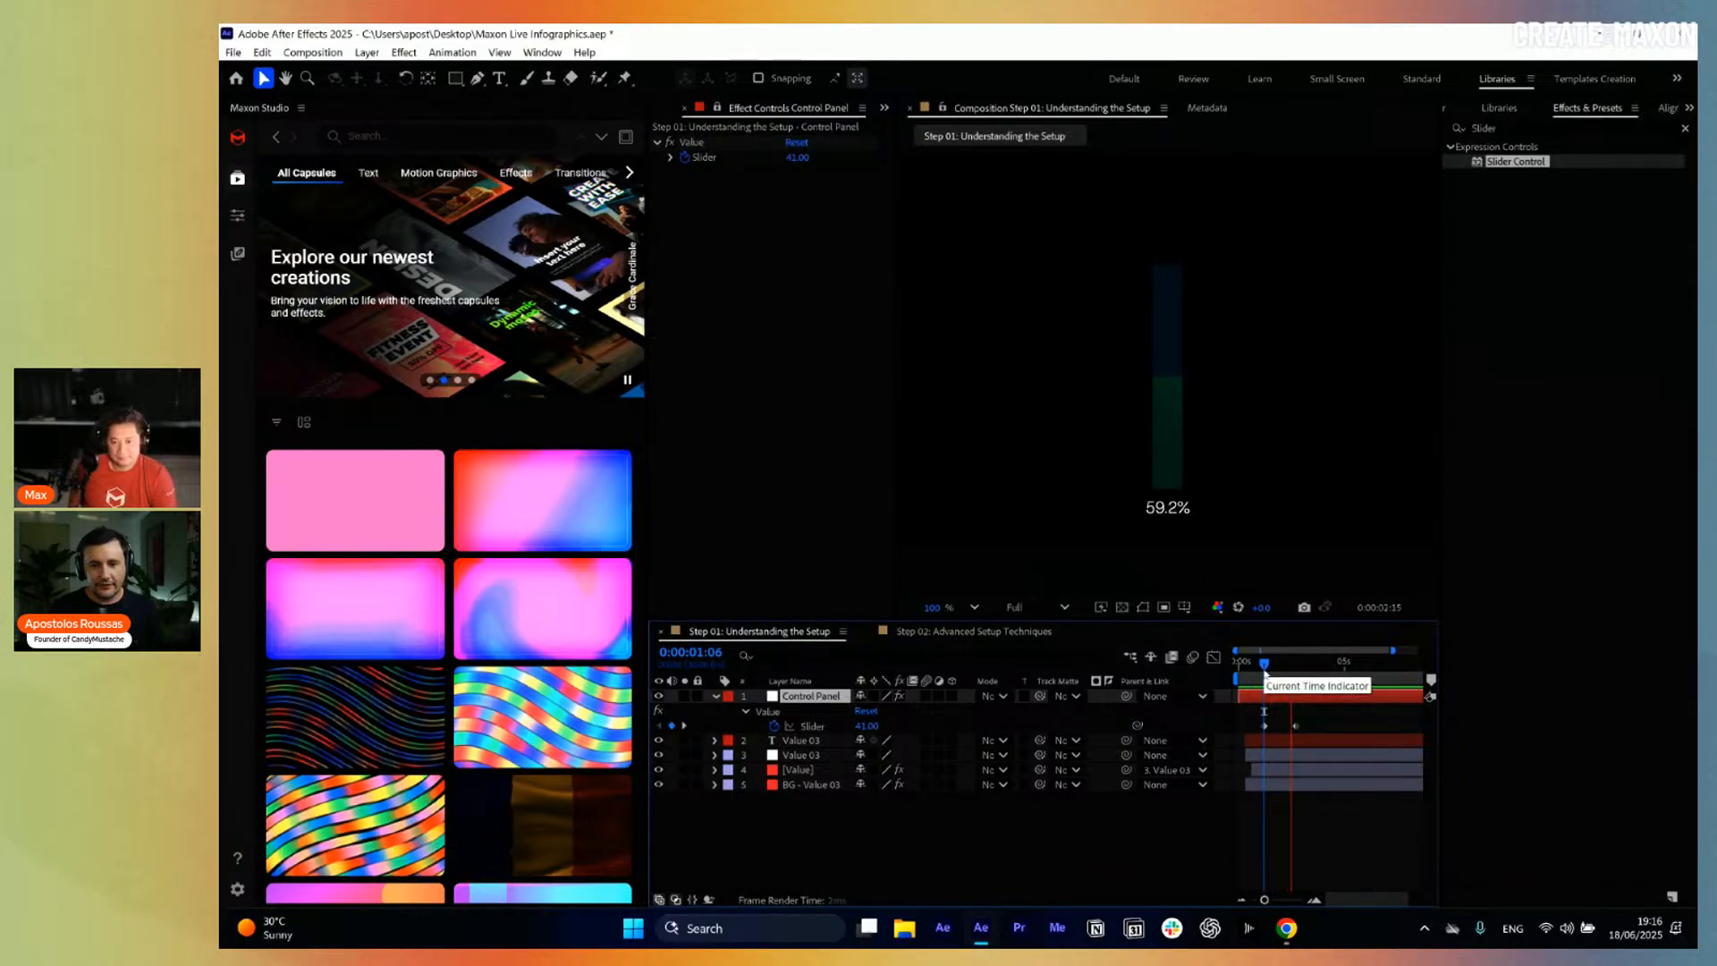
{"action": "key", "text": "space"}
{"action": "left_click", "coordinate": [1262, 673]}
{"action": "key", "text": "space"}
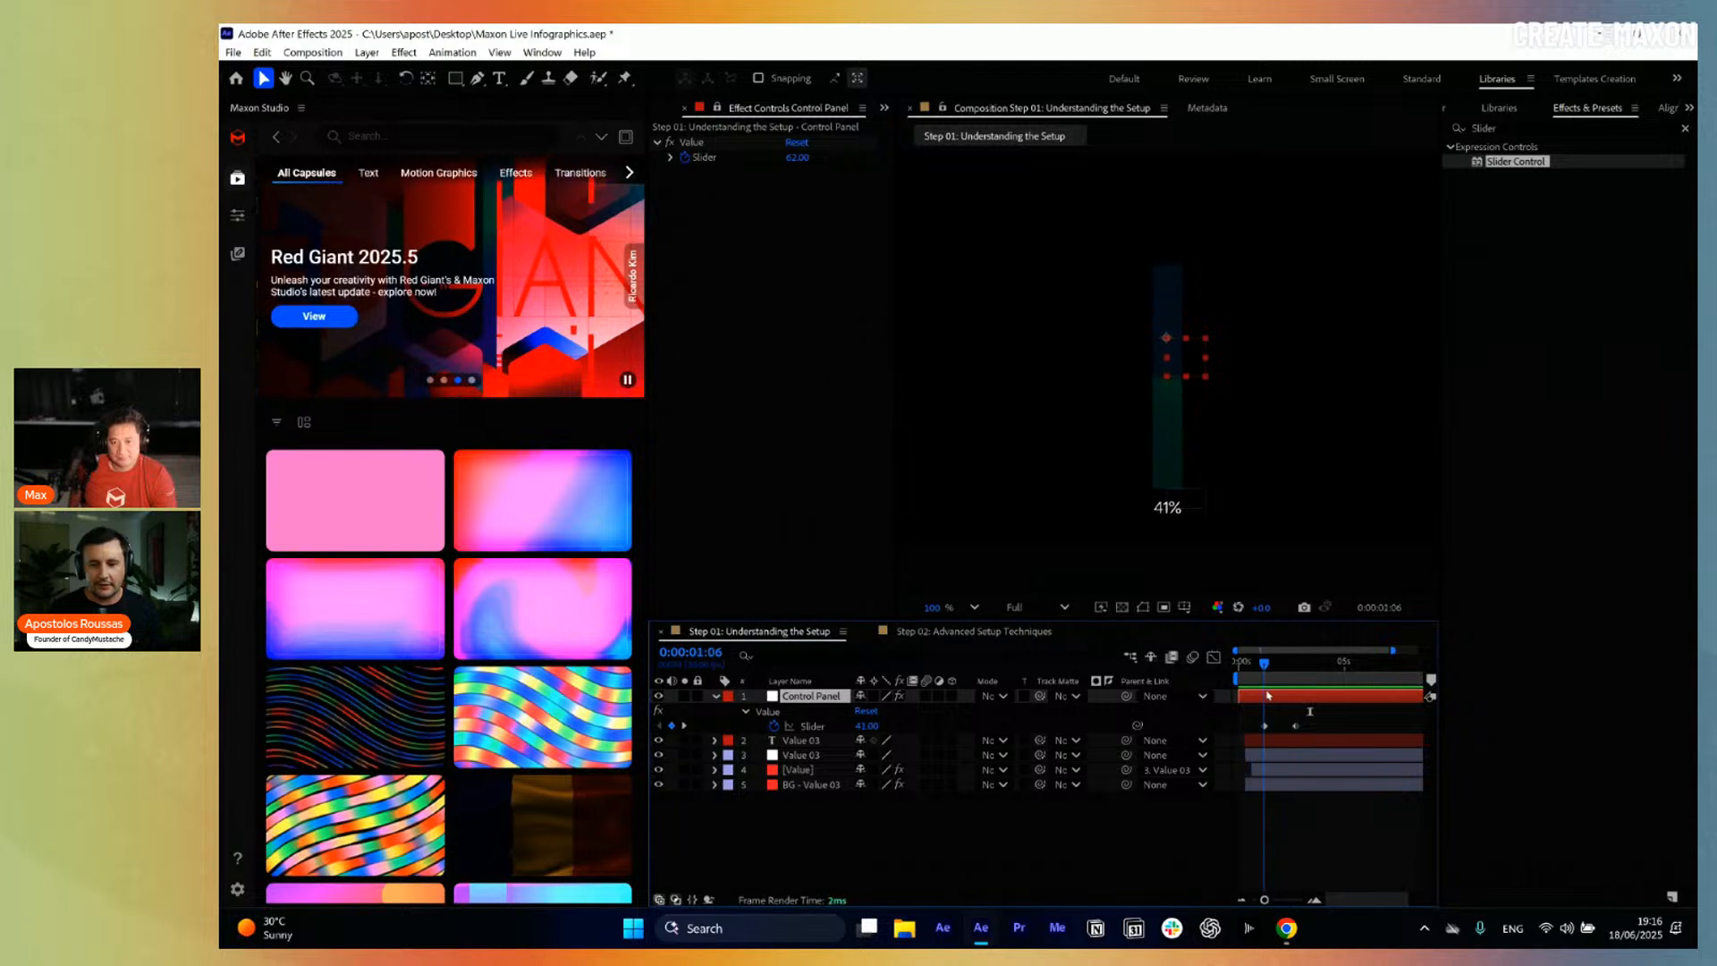
{"action": "left_click_drag", "start_coordinate": [1297, 693], "coordinate": [1260, 700]}
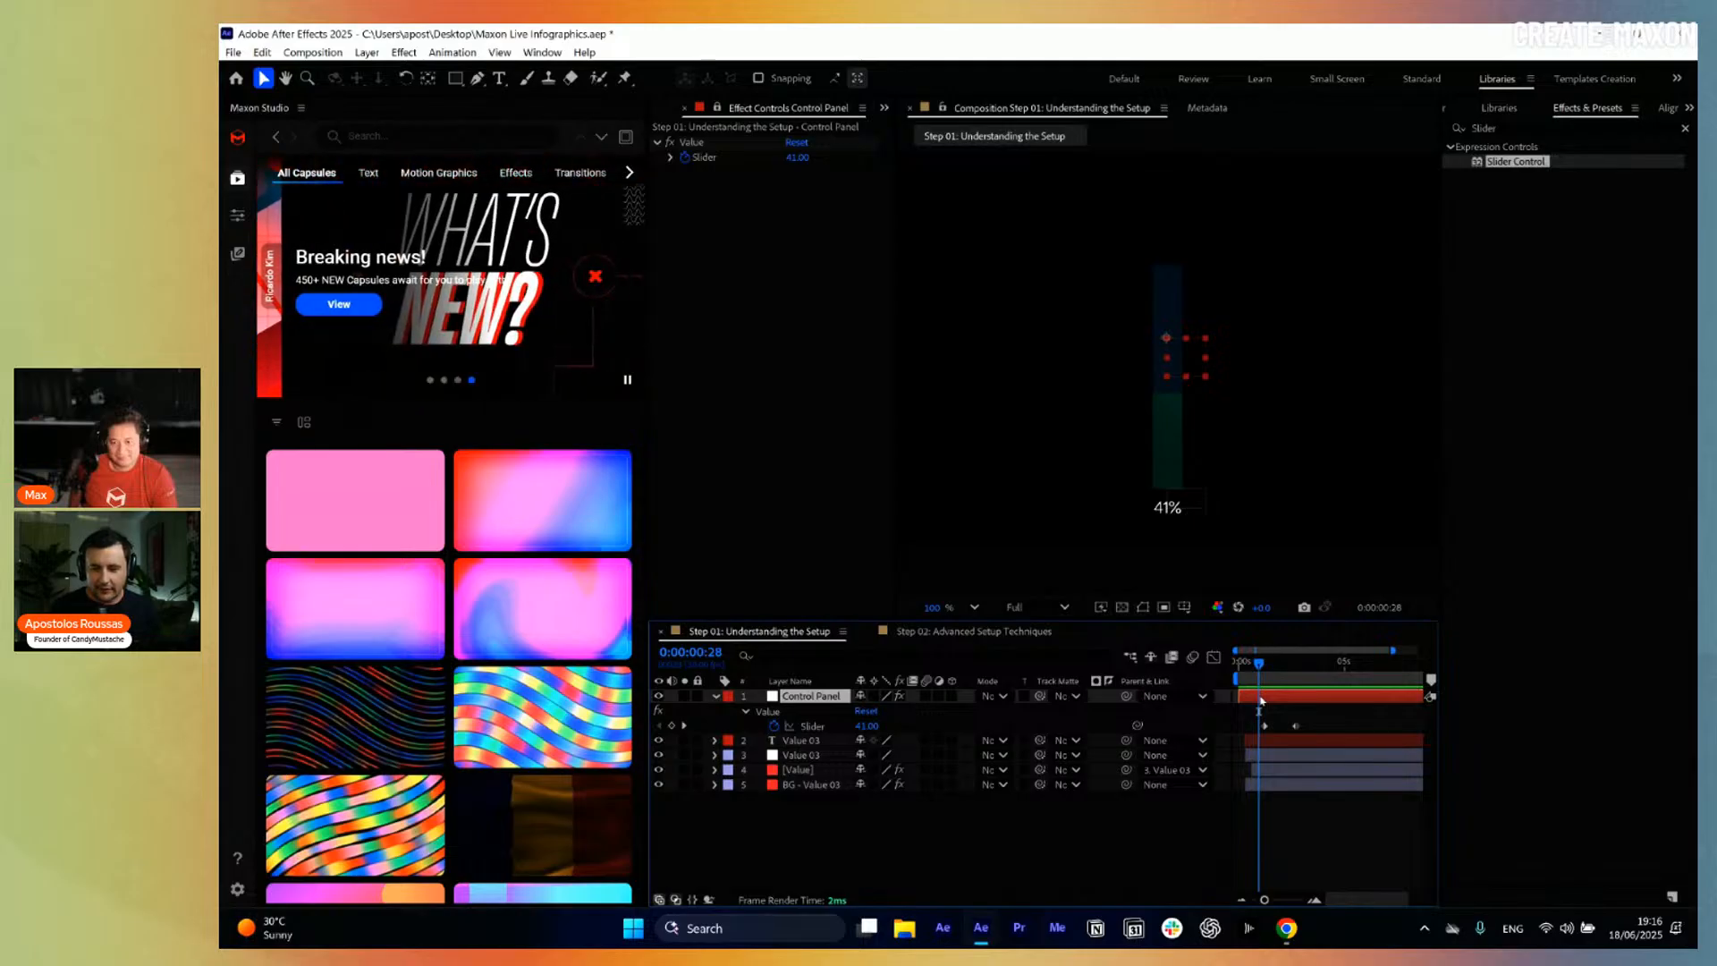
Scrub between the two slider keyframes up to 0:00:02:04 to examine the percentage text.
{"action": "left_click", "coordinate": [1319, 731]}
{"action": "left_click_drag", "start_coordinate": [1324, 720], "coordinate": [1250, 736]}
{"action": "mouse_move", "coordinate": [1260, 671]}
{"action": "left_mouse_down"}
{"action": "mouse_move", "coordinate": [1297, 673]}
{"action": "mouse_move", "coordinate": [1281, 677]}
{"action": "left_mouse_up"}
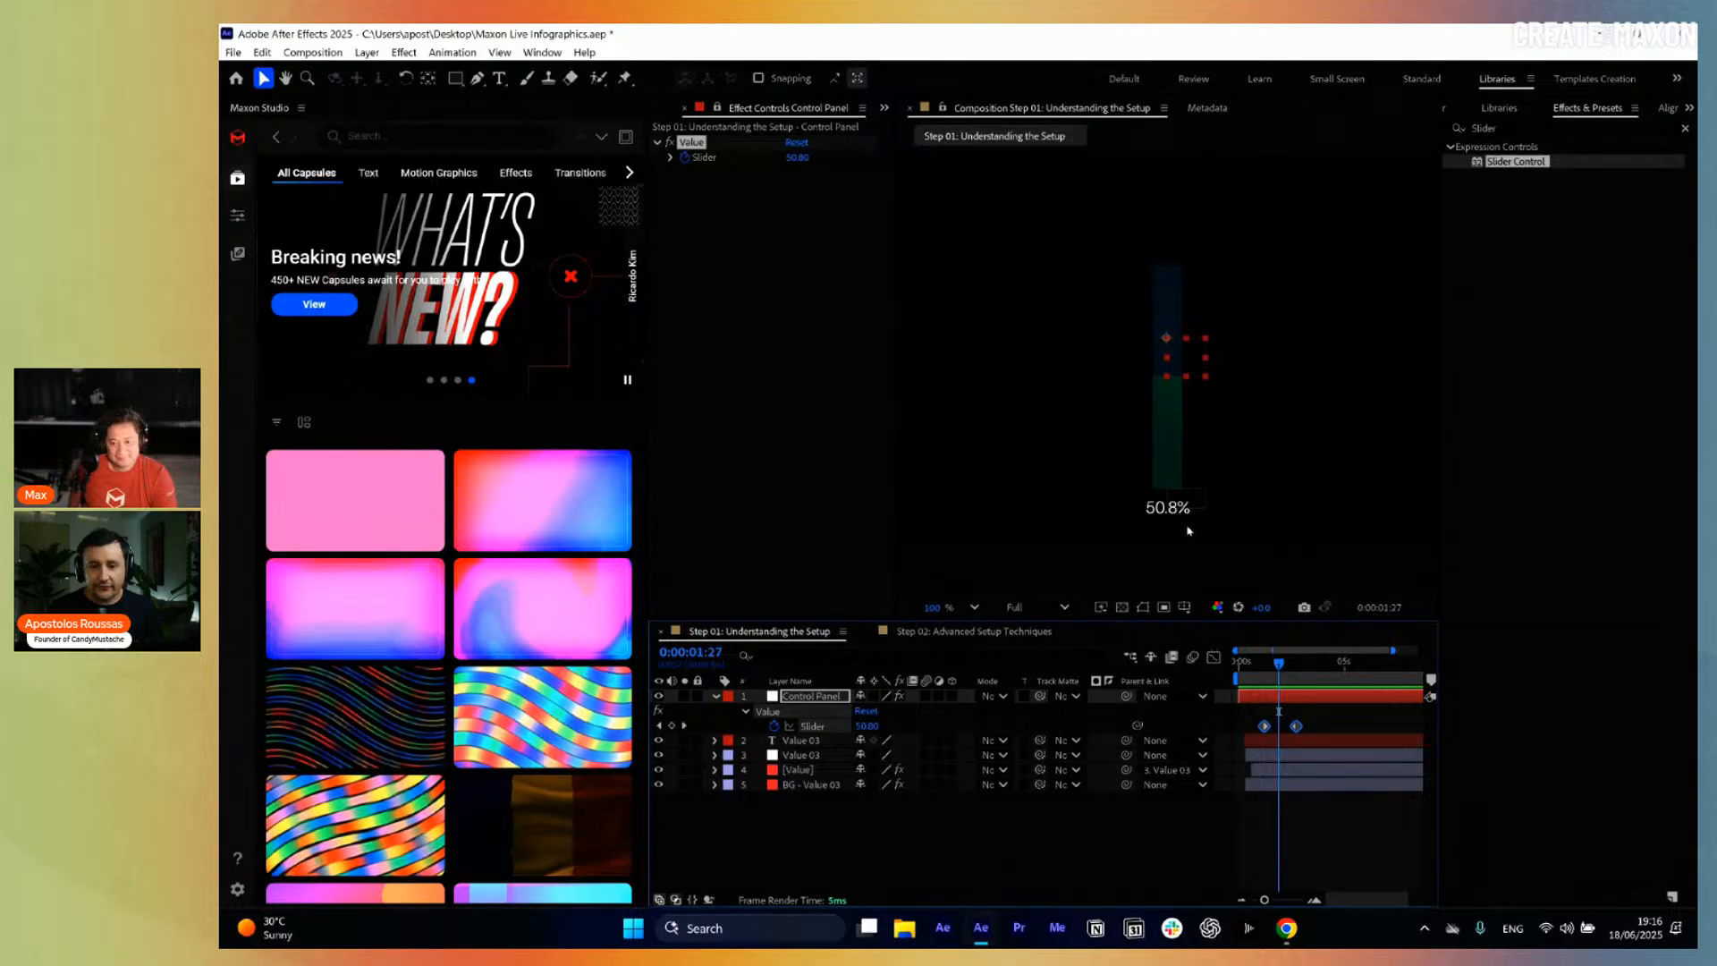
{"action": "left_click", "coordinate": [1285, 664]}
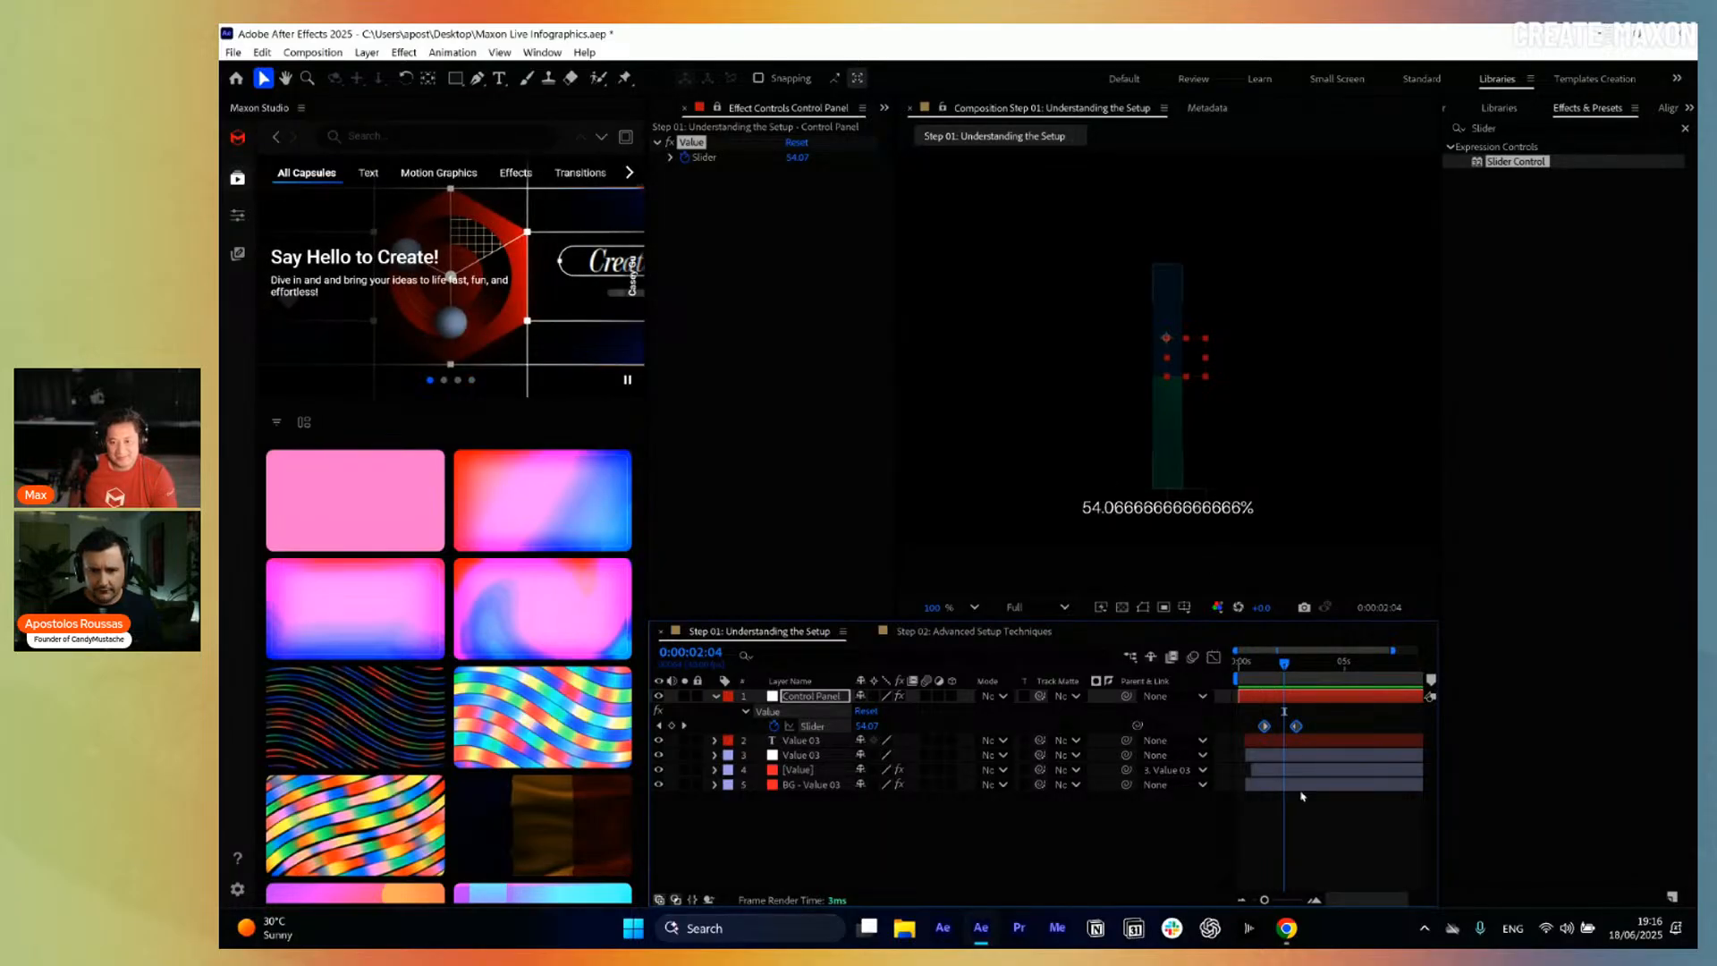
{"action": "left_click", "coordinate": [1324, 739]}
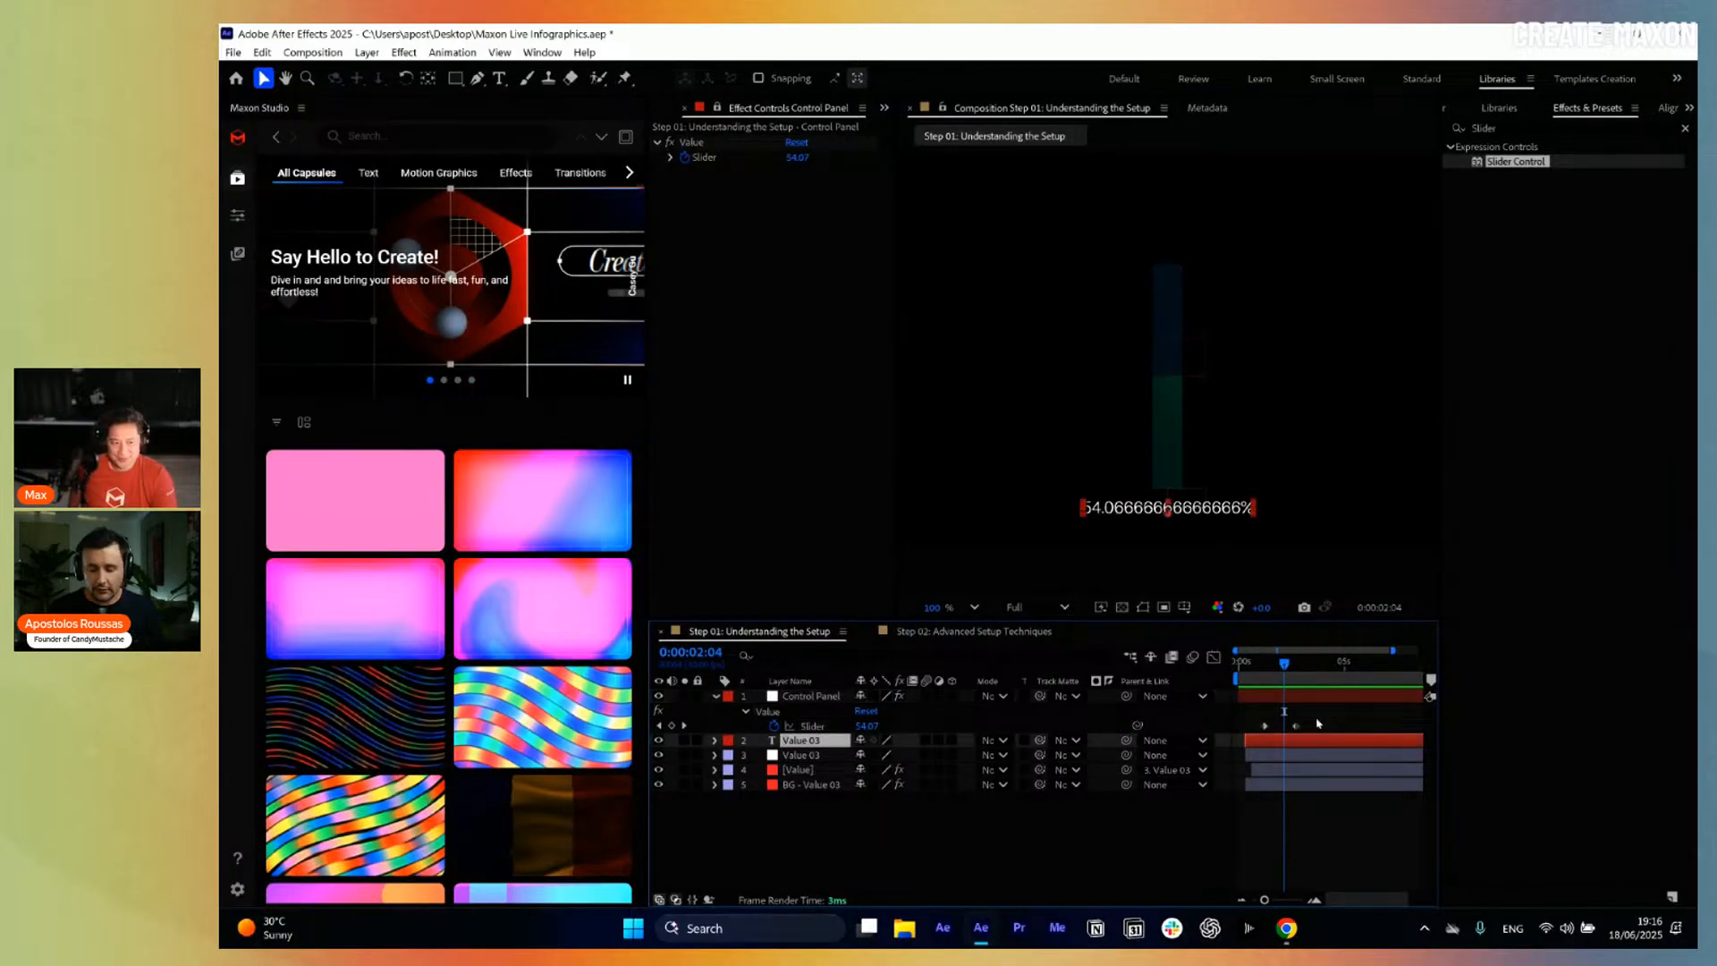
Move the current time to 0:00:00:26 and delete both Value slider keyframes.
{"action": "left_click", "coordinate": [1257, 664]}
{"action": "left_click_drag", "start_coordinate": [1310, 717], "coordinate": [1251, 733]}
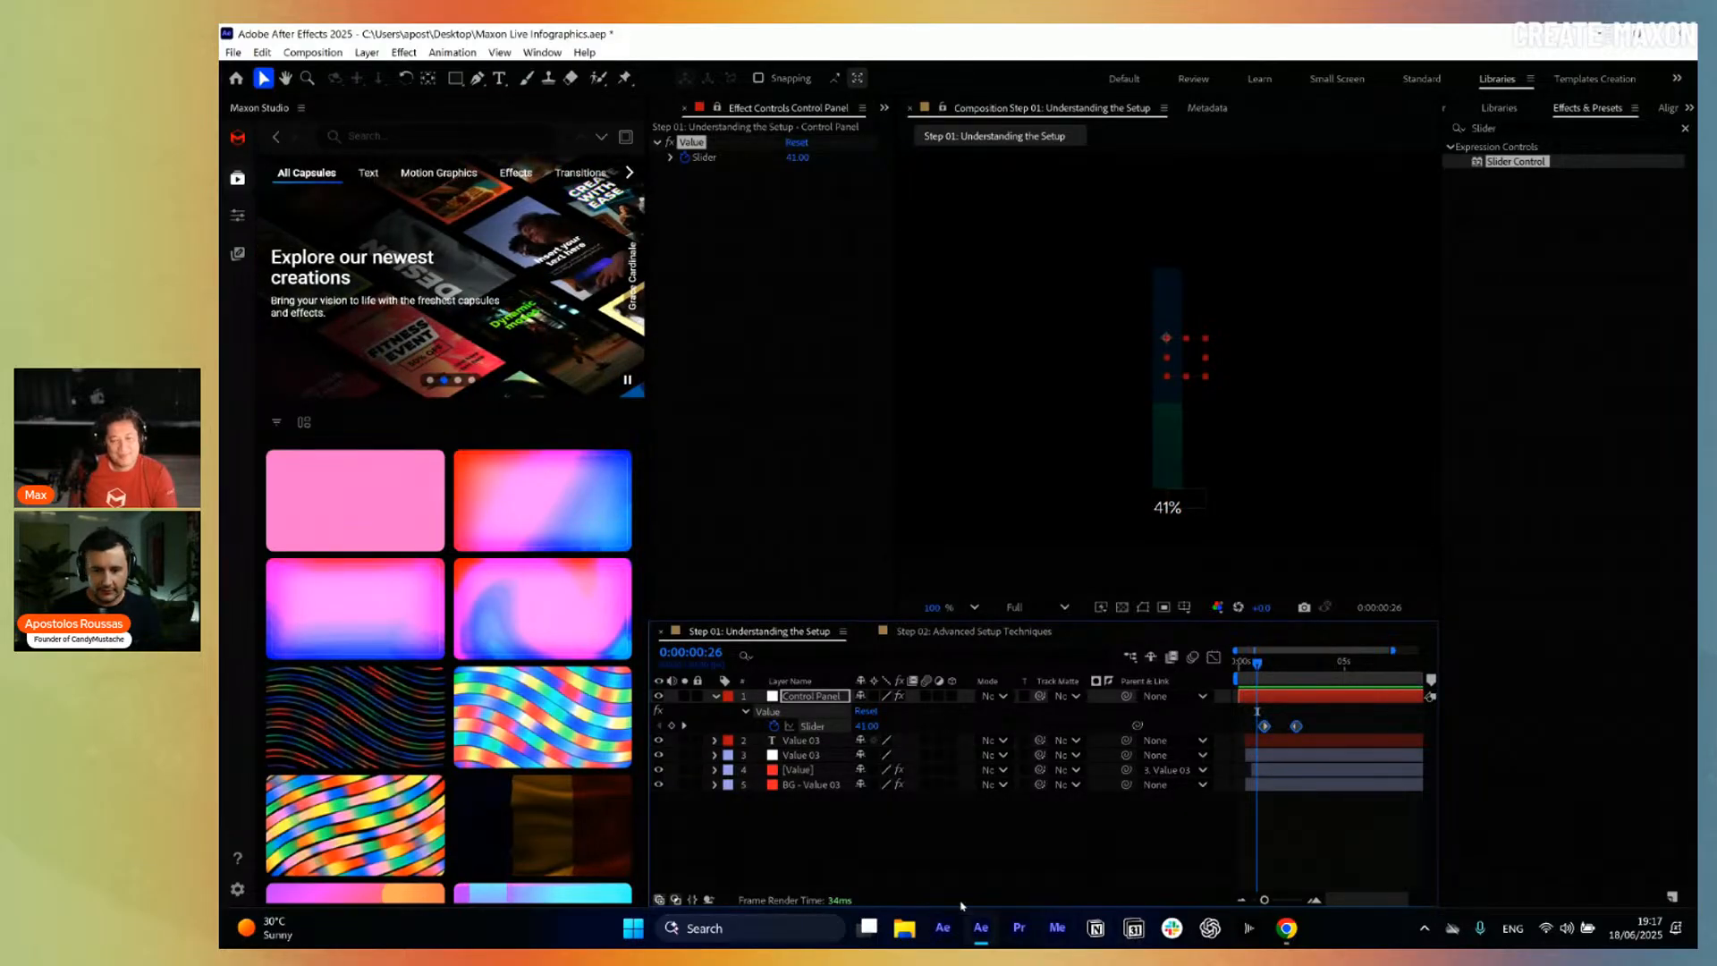
{"action": "key", "text": "Delete"}
{"action": "left_click", "coordinate": [978, 874]}
Wrap the slider reference in the Value 03 text layer's Source Text expression in Math.round(), keeping + "%" outside the parentheses.
{"action": "left_click", "coordinate": [817, 696]}
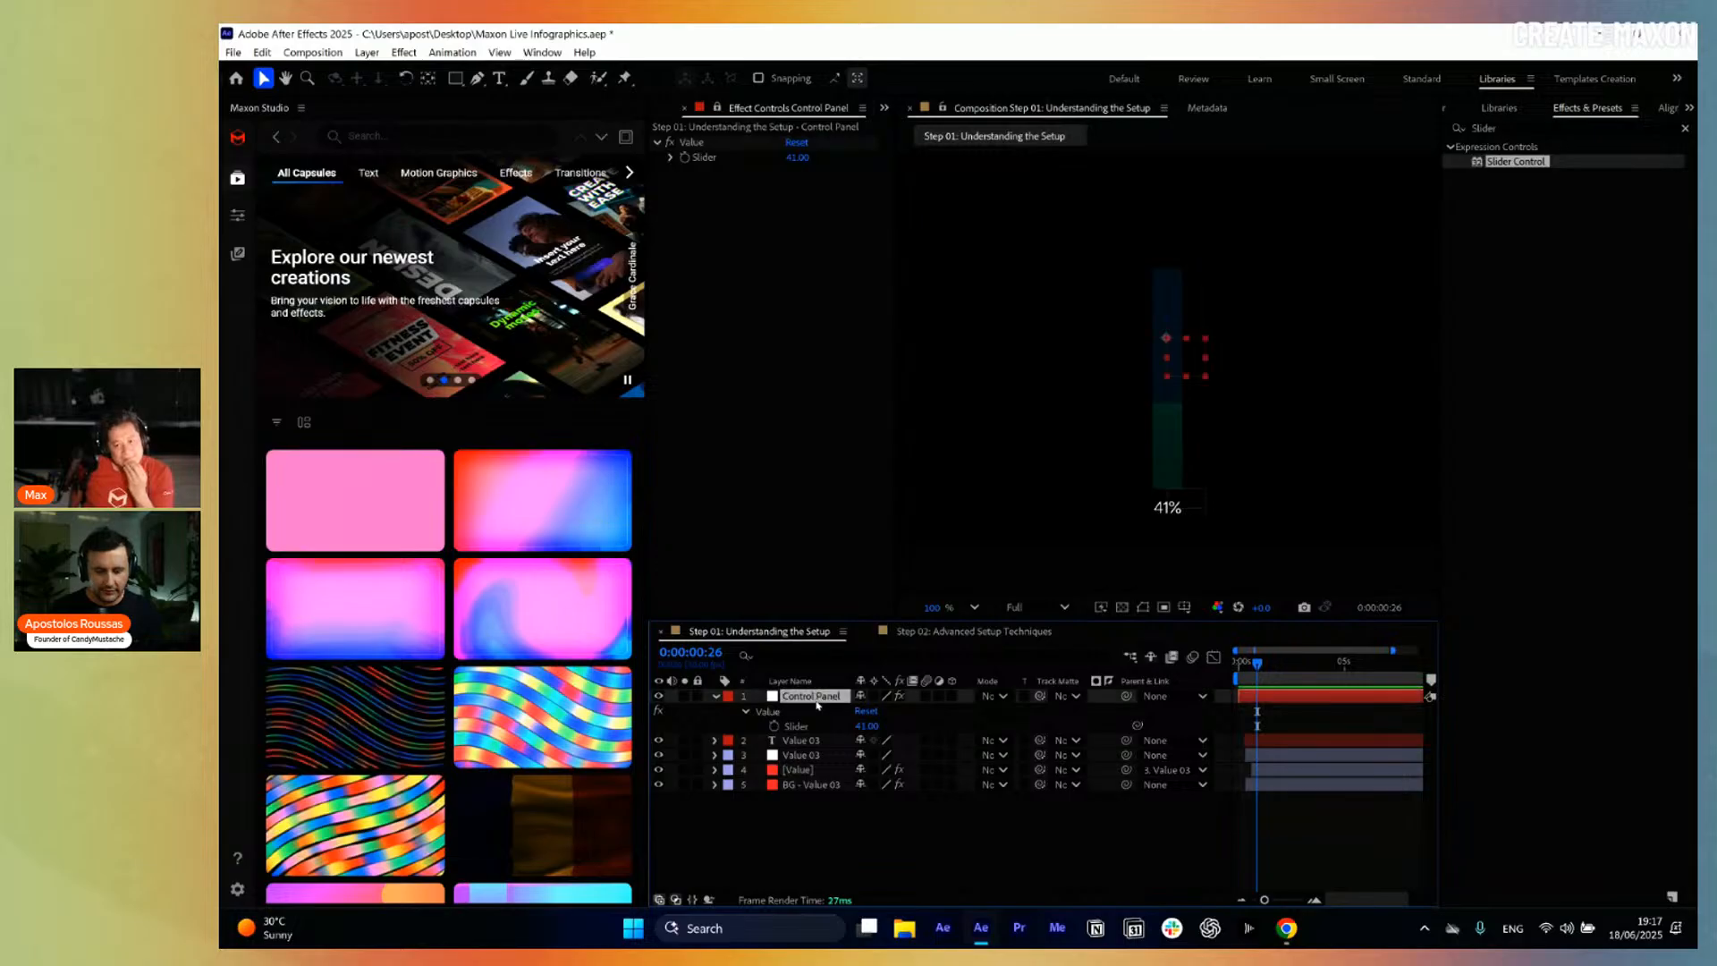
{"action": "left_click", "coordinate": [805, 741]}
{"action": "key", "text": "u"}
{"action": "key", "text": "u"}
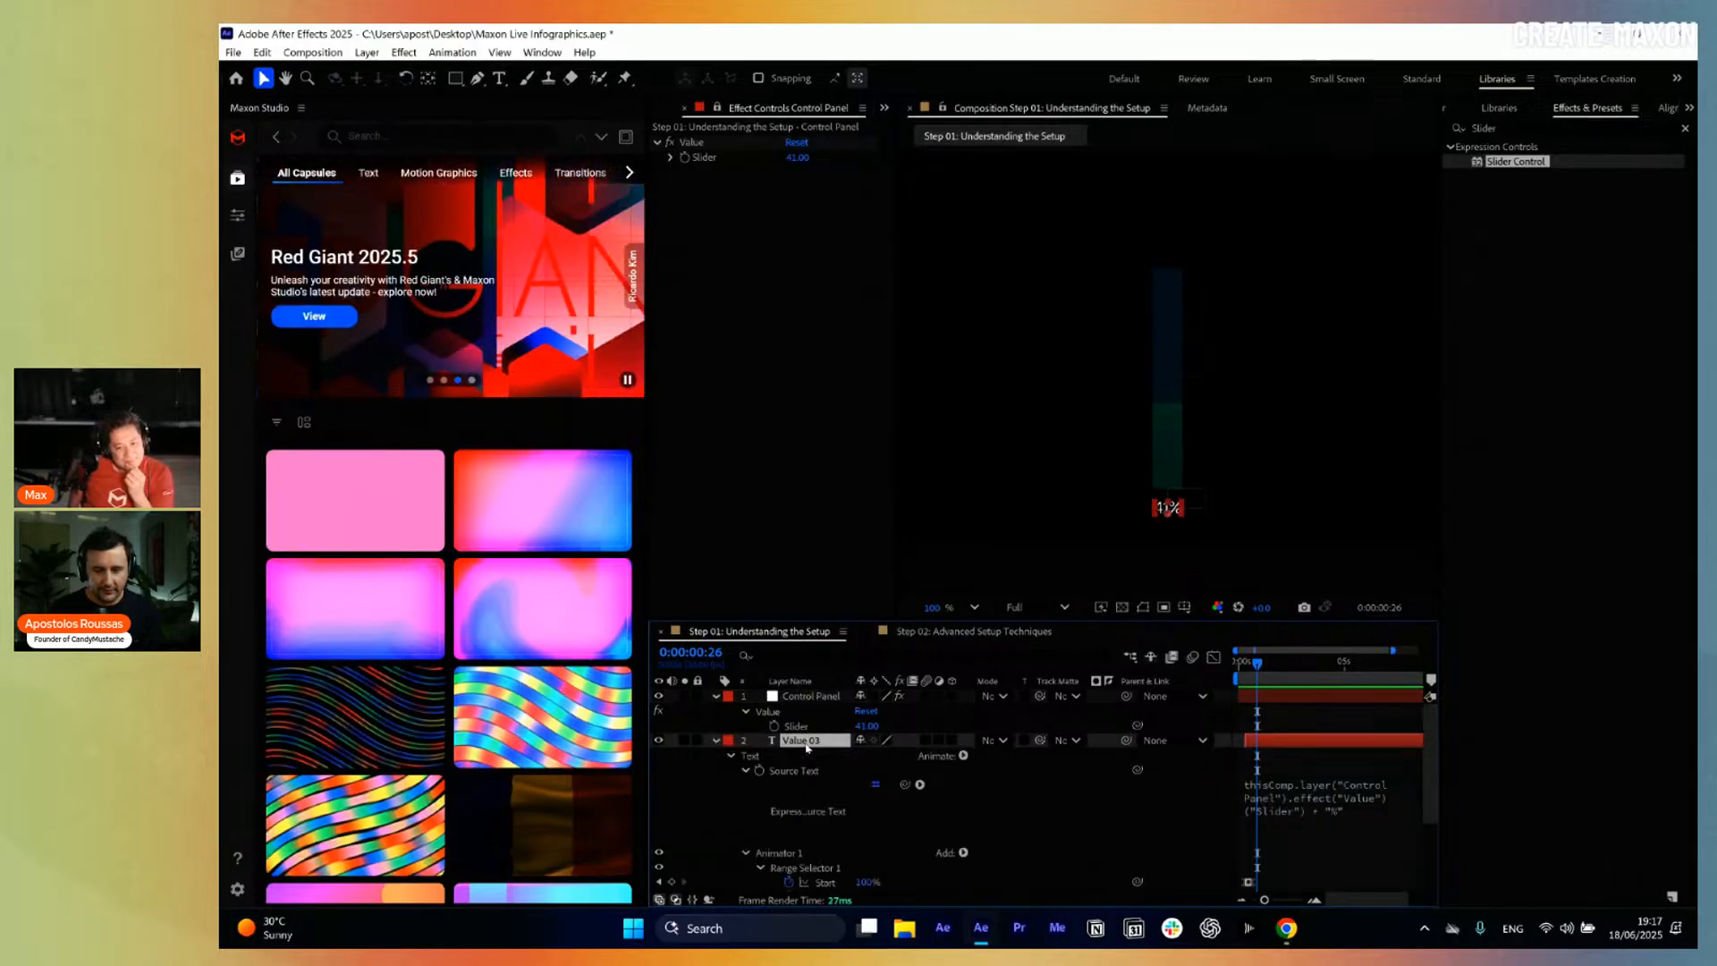
{"action": "left_click", "coordinate": [1255, 797]}
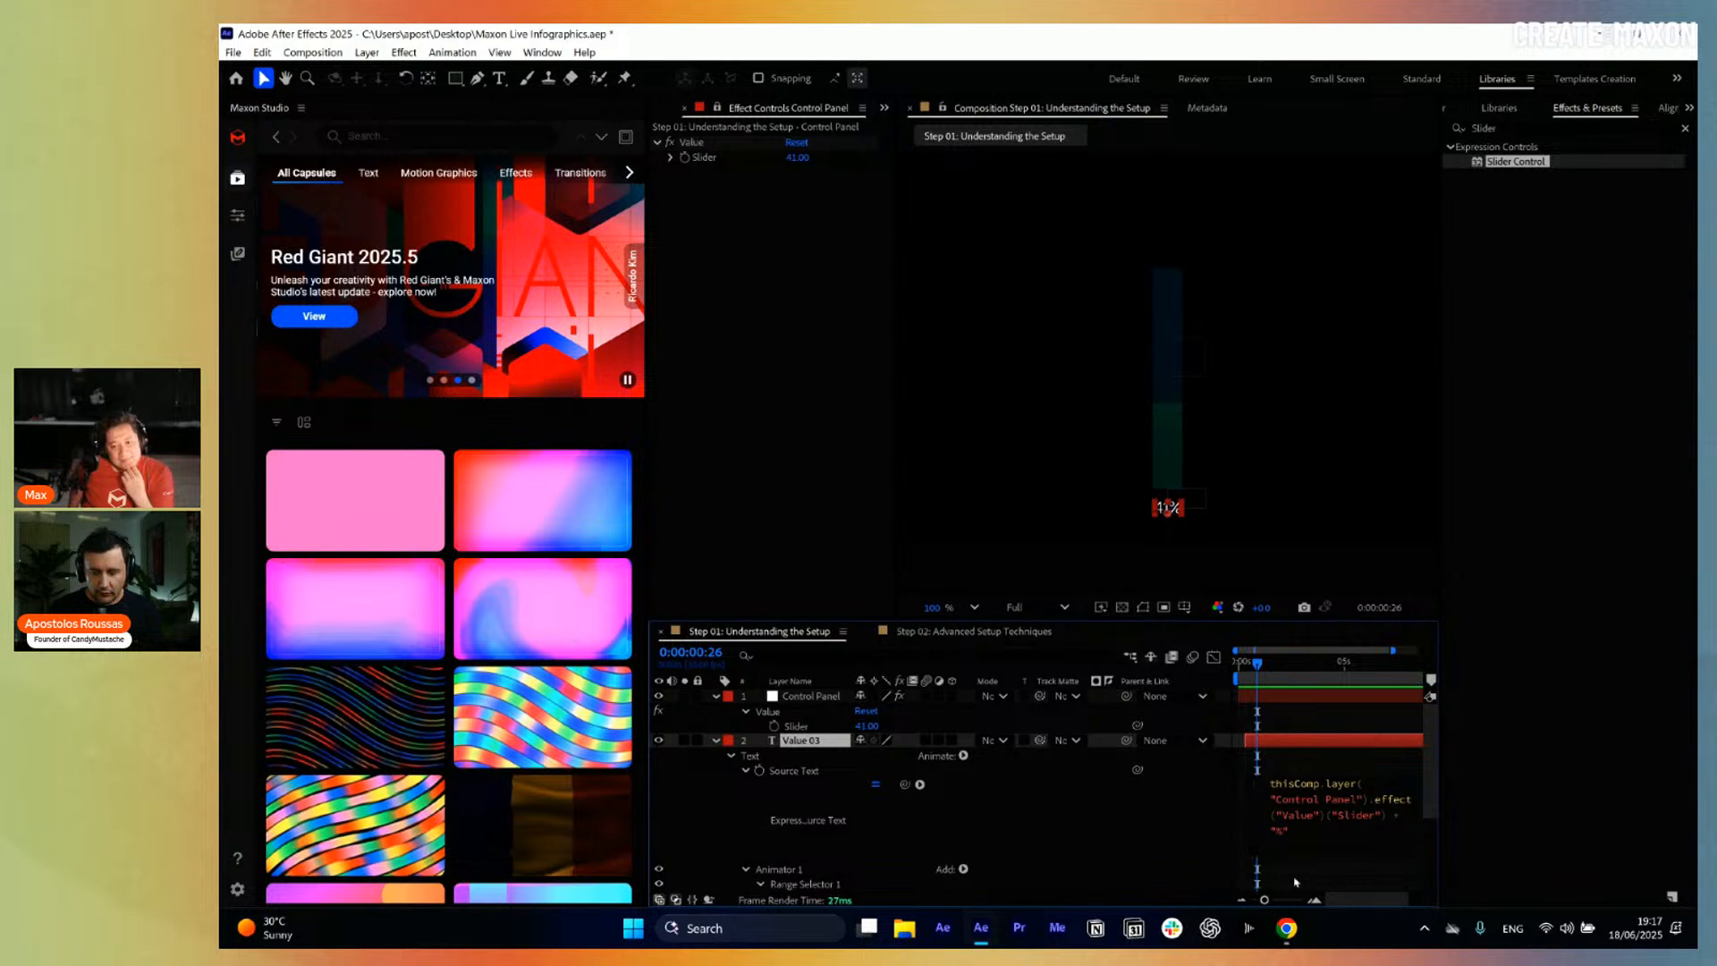
{"action": "type", "text": "Ma"}
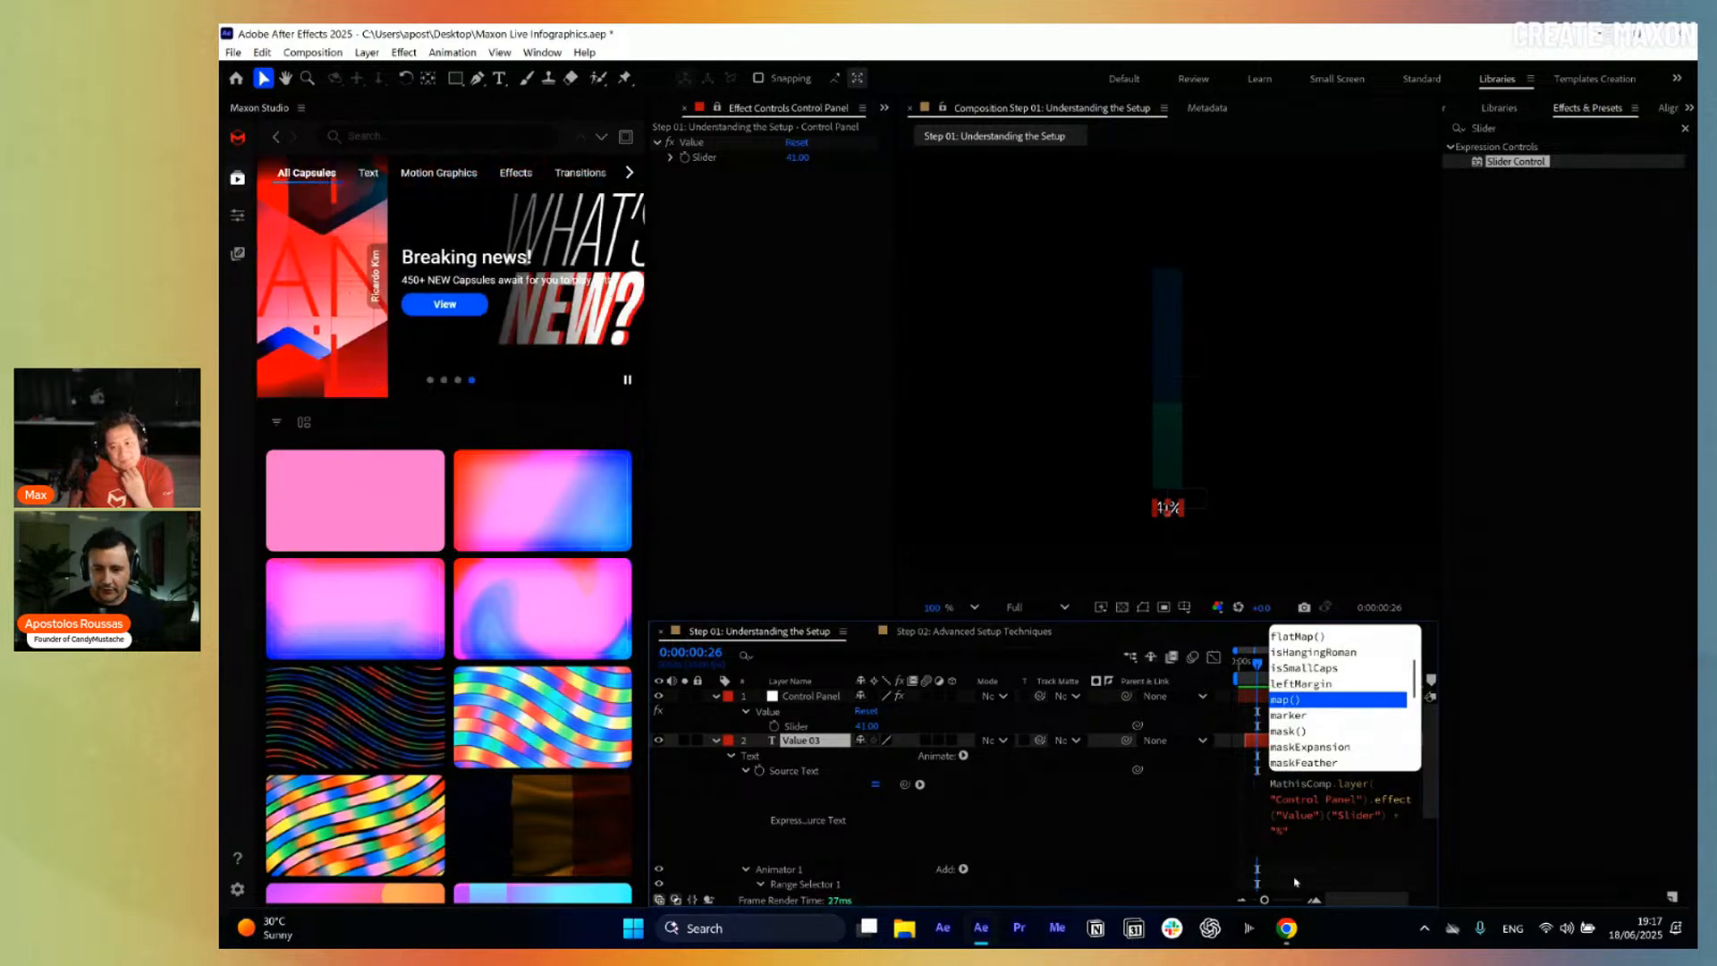
{"action": "type", "text": "th"}
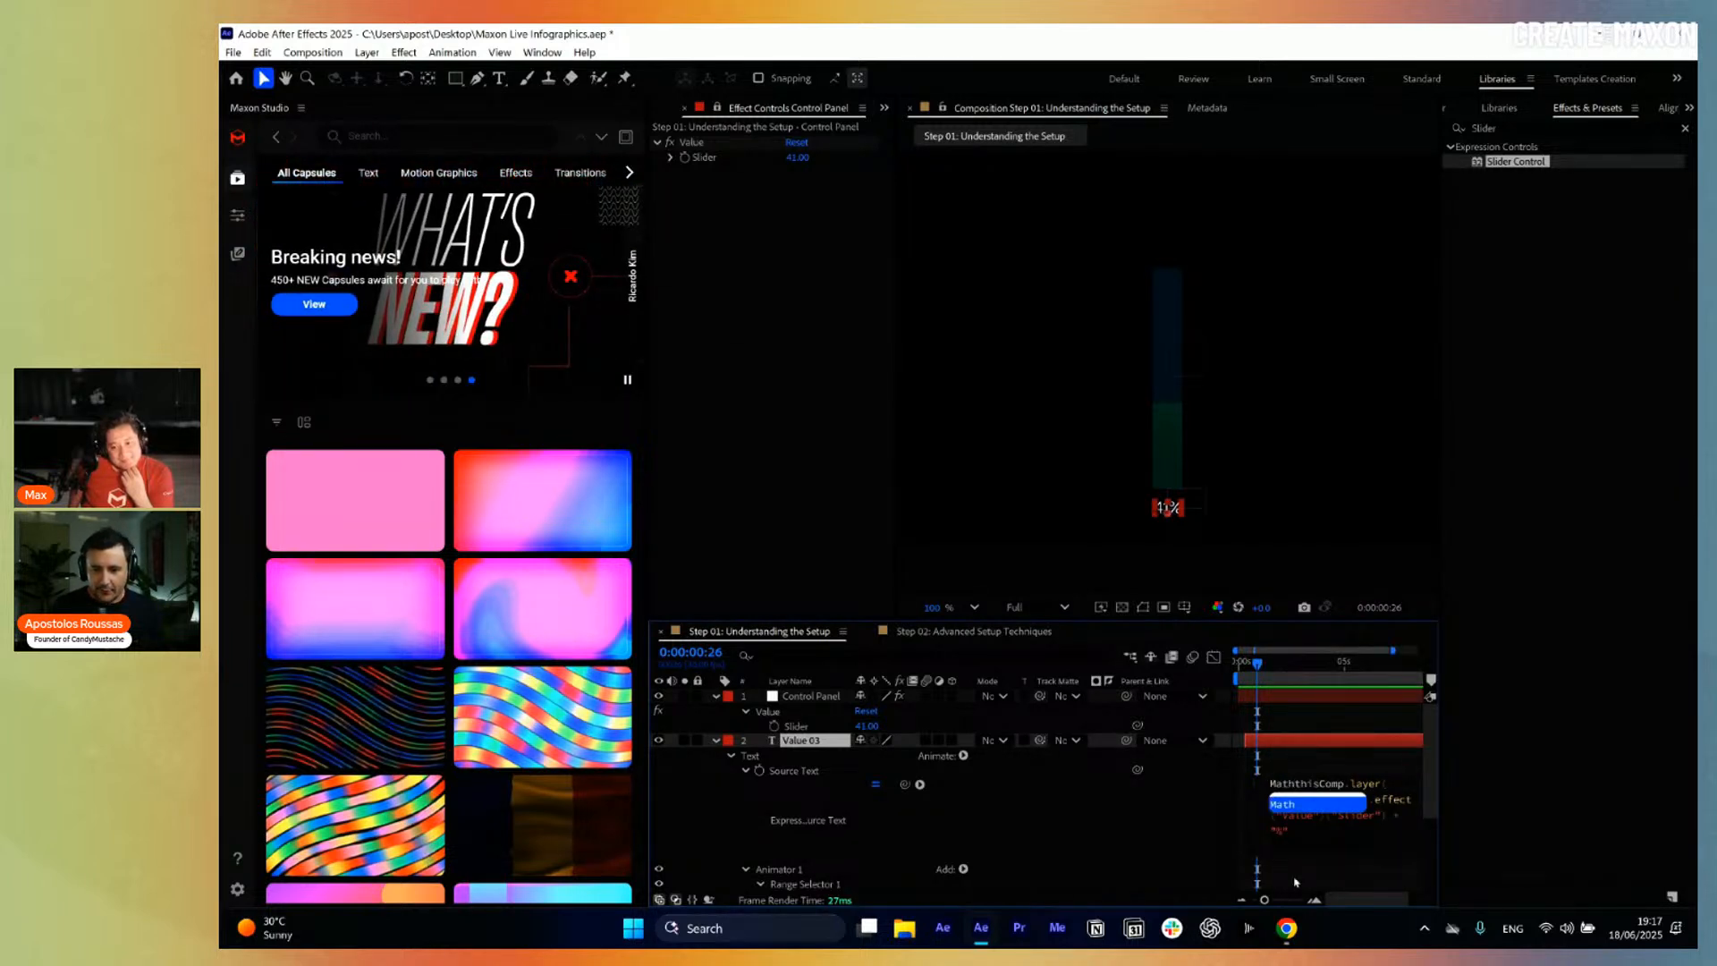
{"action": "type", "text": ".round("}
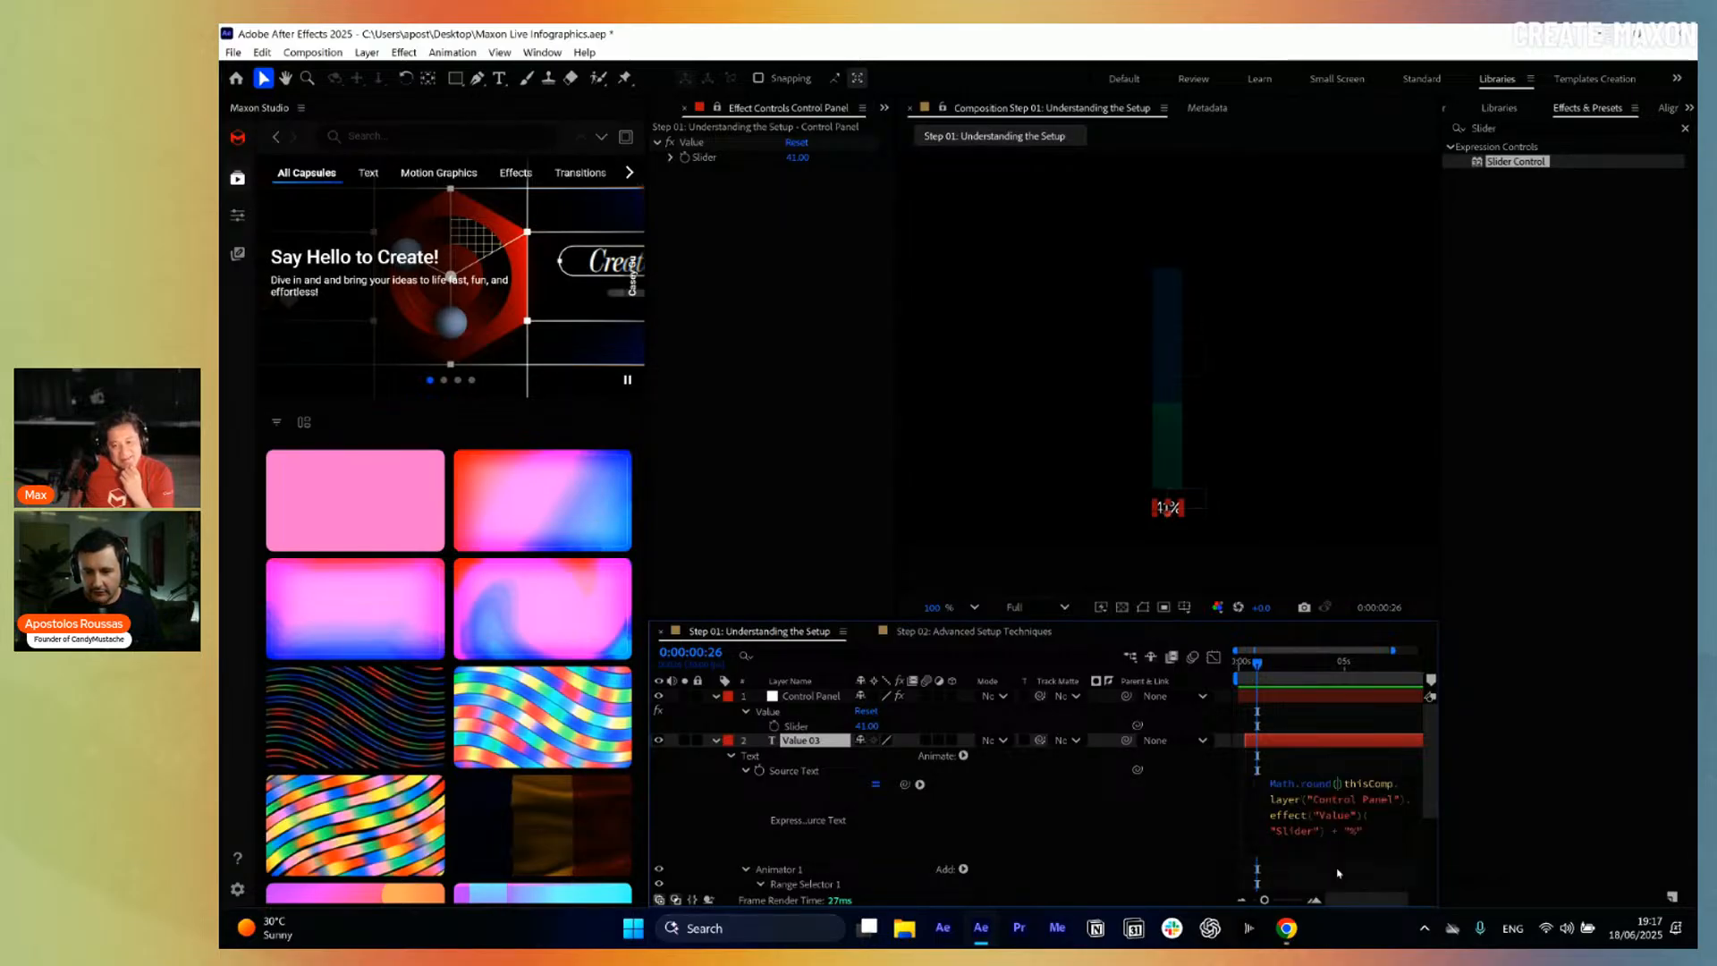
{"action": "left_click", "coordinate": [1337, 869]}
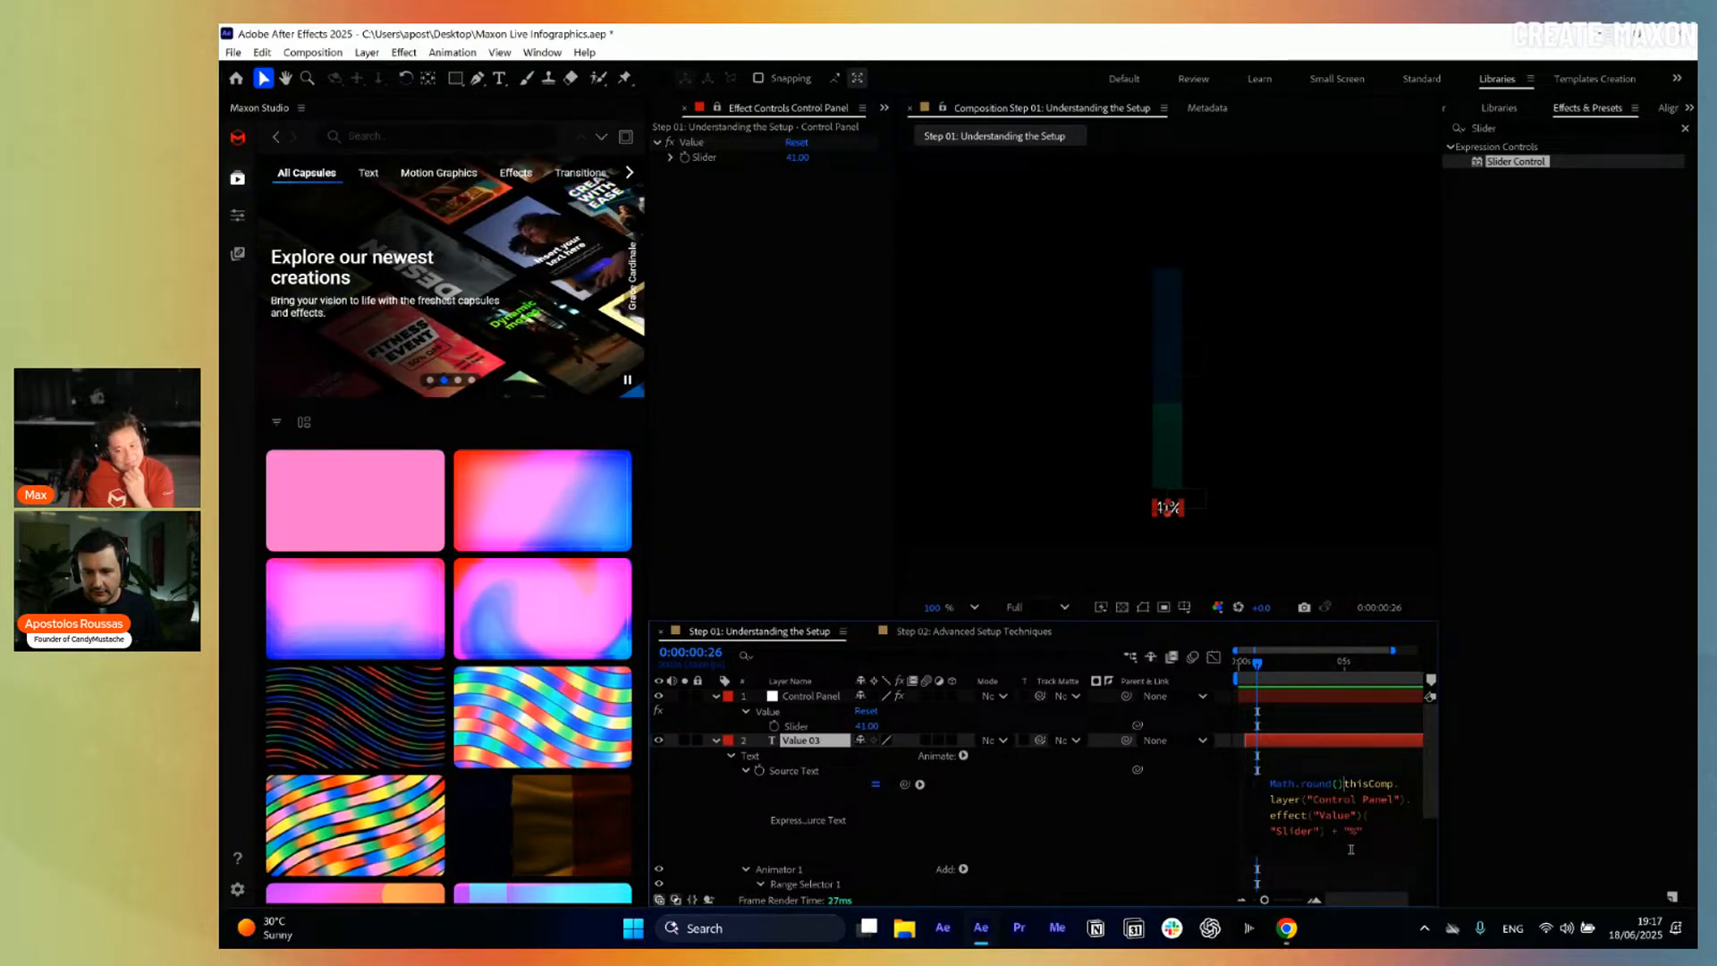
{"action": "key", "text": "BackSpace"}
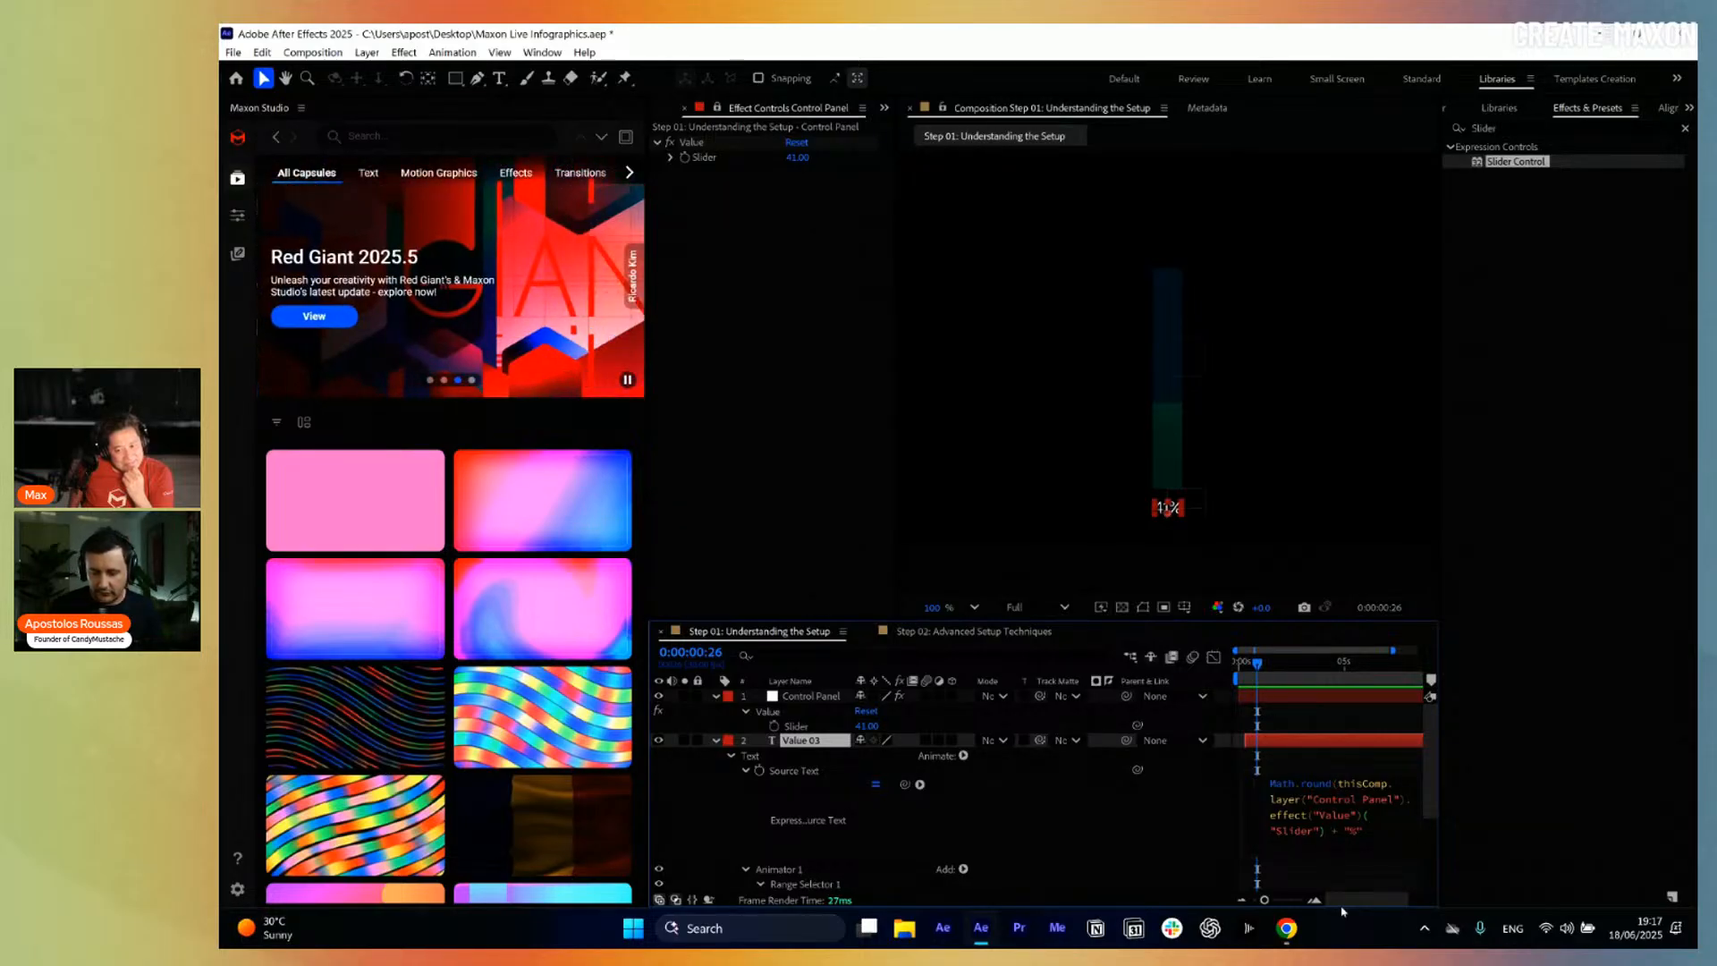
{"action": "type", "text": ")"}
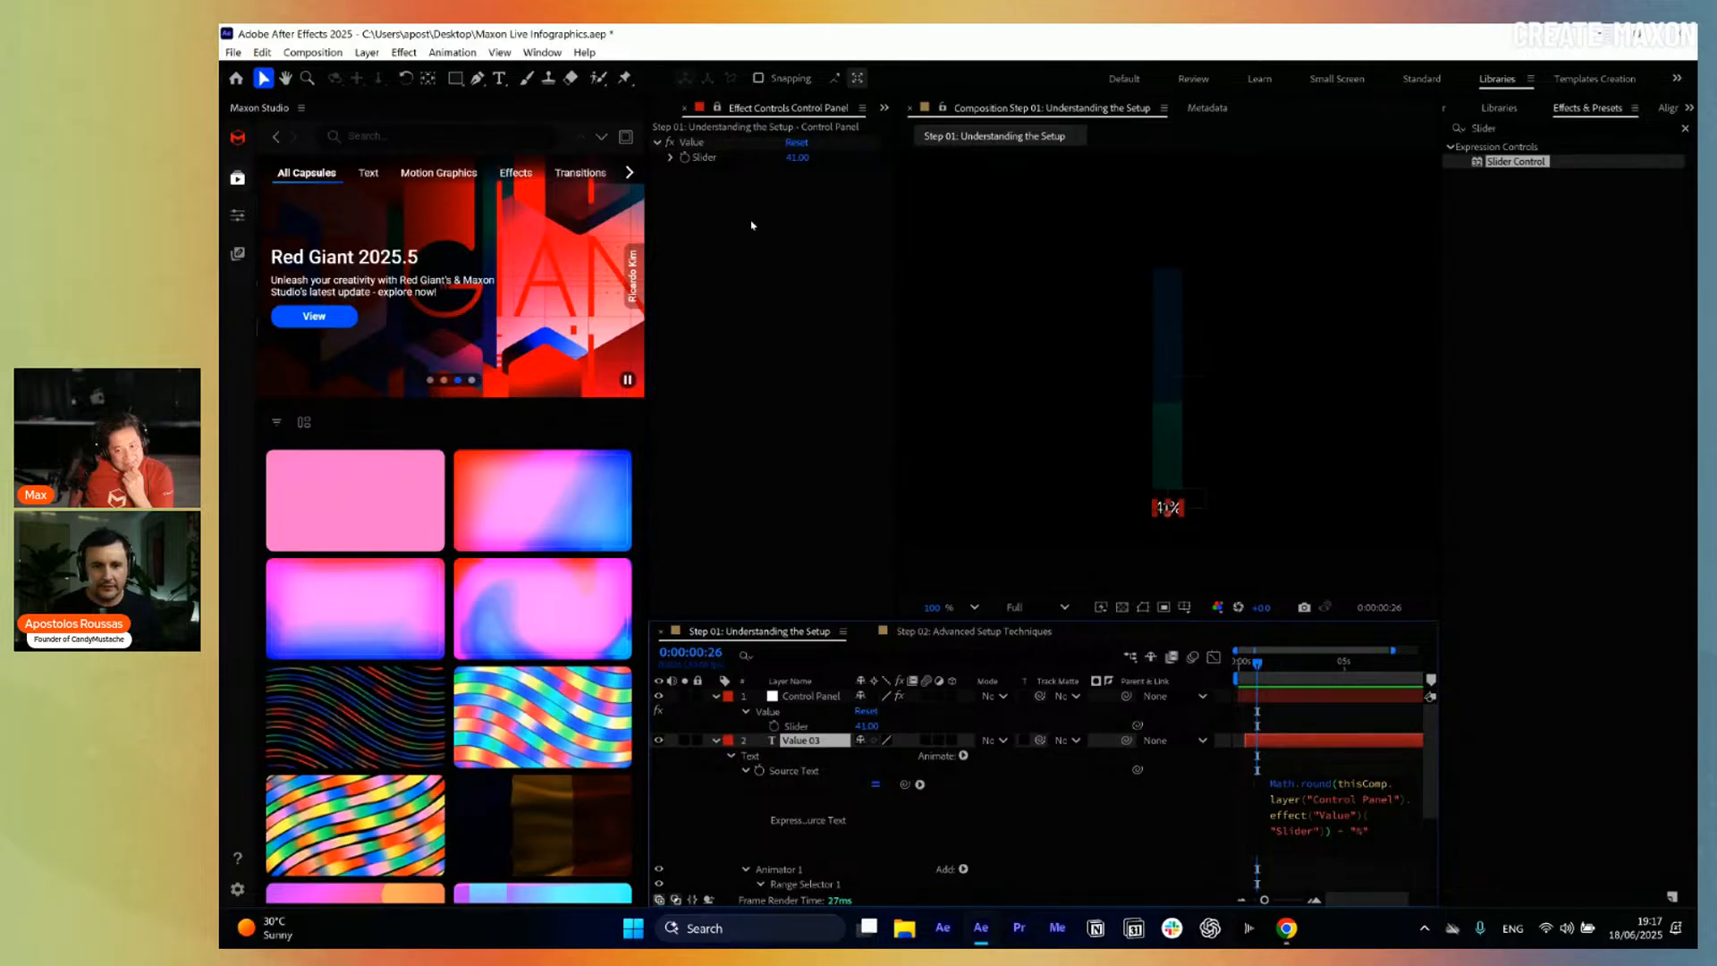
{"action": "left_click", "coordinate": [1218, 715]}
Animate the Value slider from 0:00:02:05 to test the rounded percentage text, and delete the two test keyframes.
{"action": "left_click_drag", "start_coordinate": [1257, 673], "coordinate": [1285, 677]}
{"action": "left_click", "coordinate": [684, 157]}
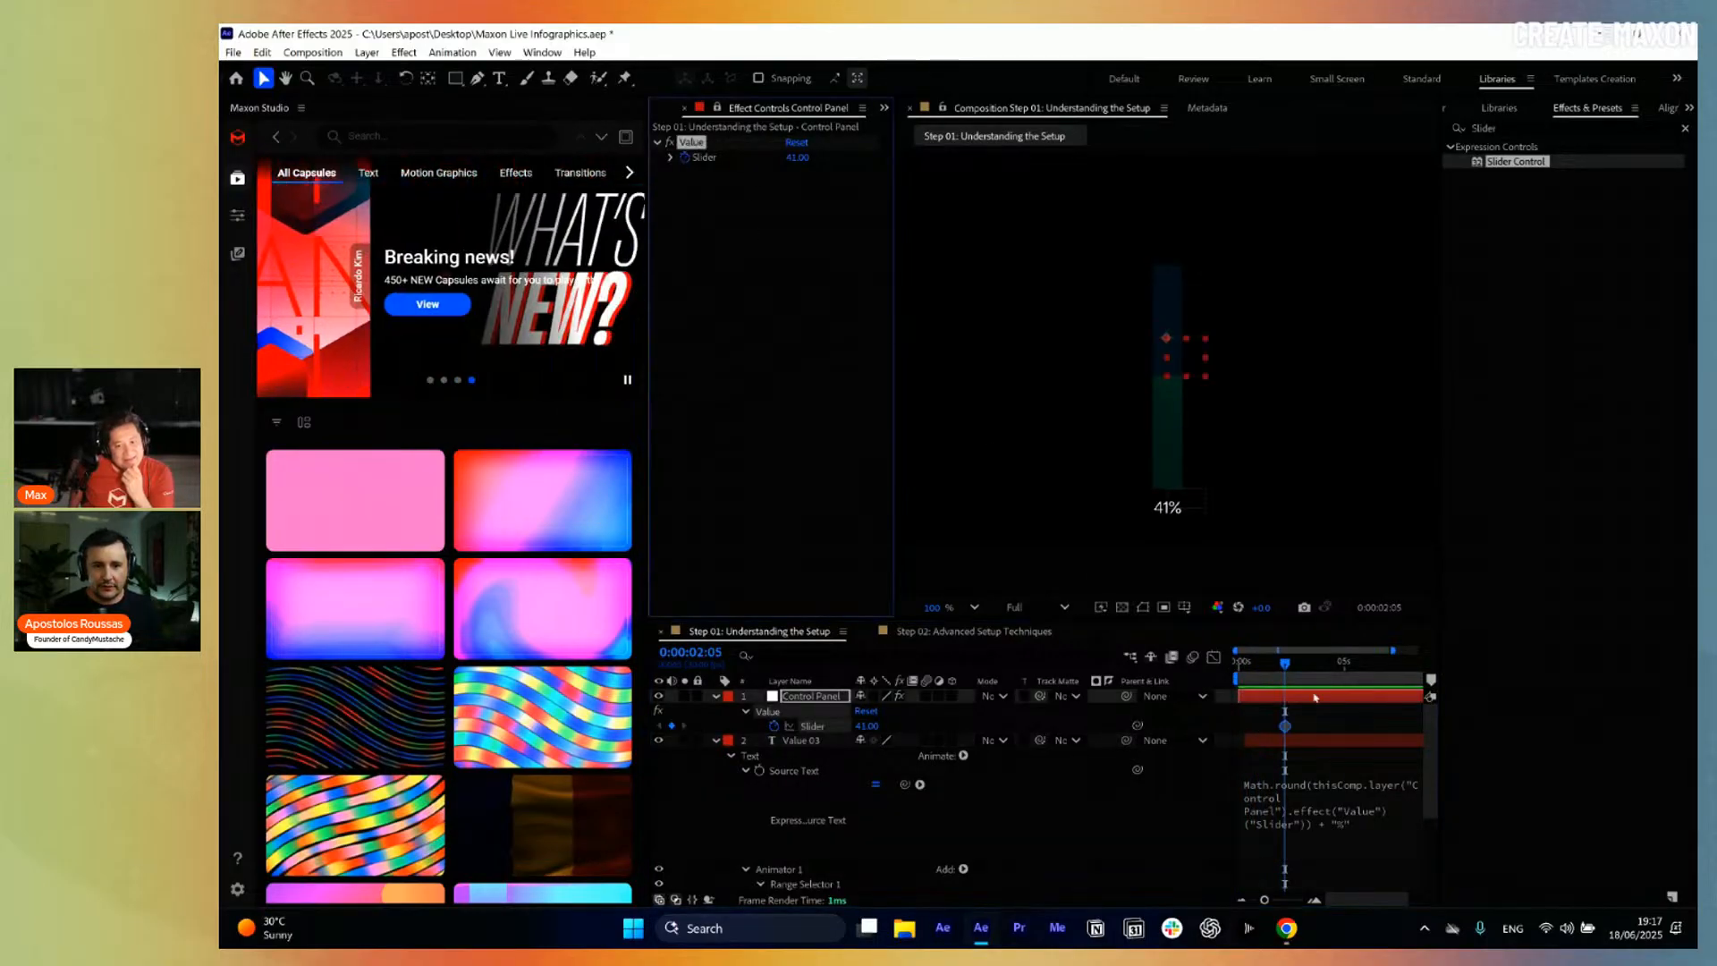
{"action": "left_click", "coordinate": [1324, 680]}
{"action": "left_click_drag", "start_coordinate": [789, 157], "coordinate": [794, 160]}
{"action": "left_click_drag", "start_coordinate": [1321, 677], "coordinate": [1272, 680]}
{"action": "left_click_drag", "start_coordinate": [1361, 721], "coordinate": [1253, 734]}
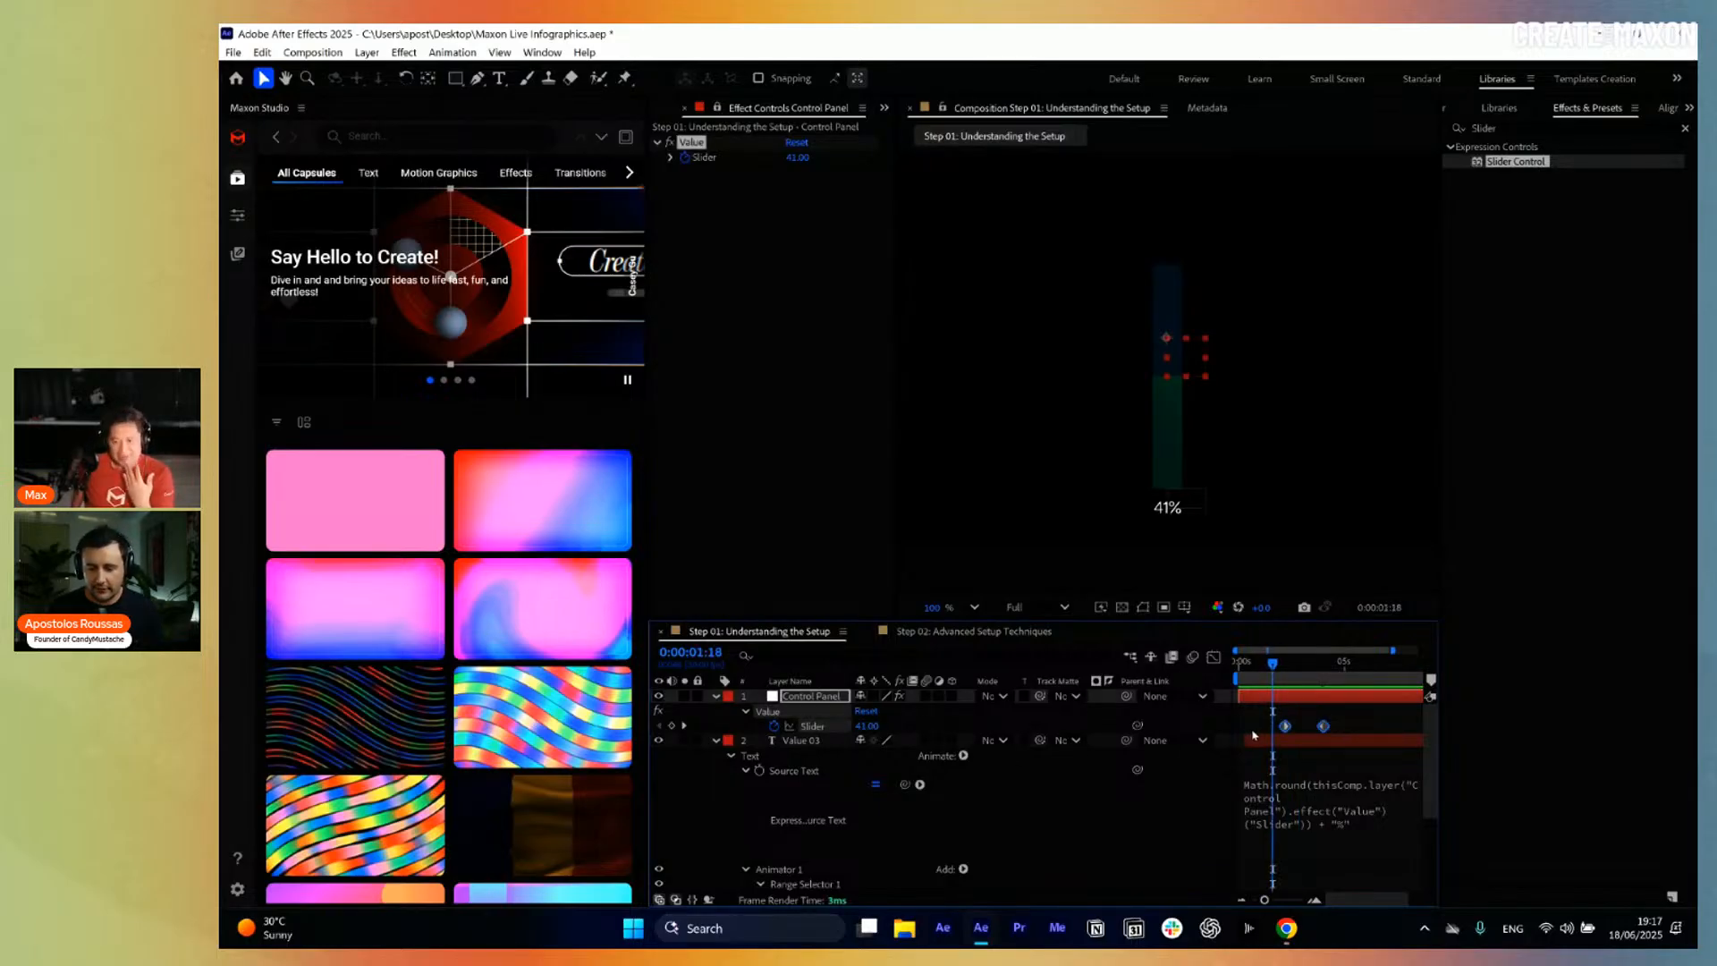
{"action": "key", "text": "Delete"}
Collapse the properties of all layers and check which layer holds the green bar.
{"action": "left_click", "coordinate": [816, 742]}
{"action": "key", "text": "ctrl+a"}
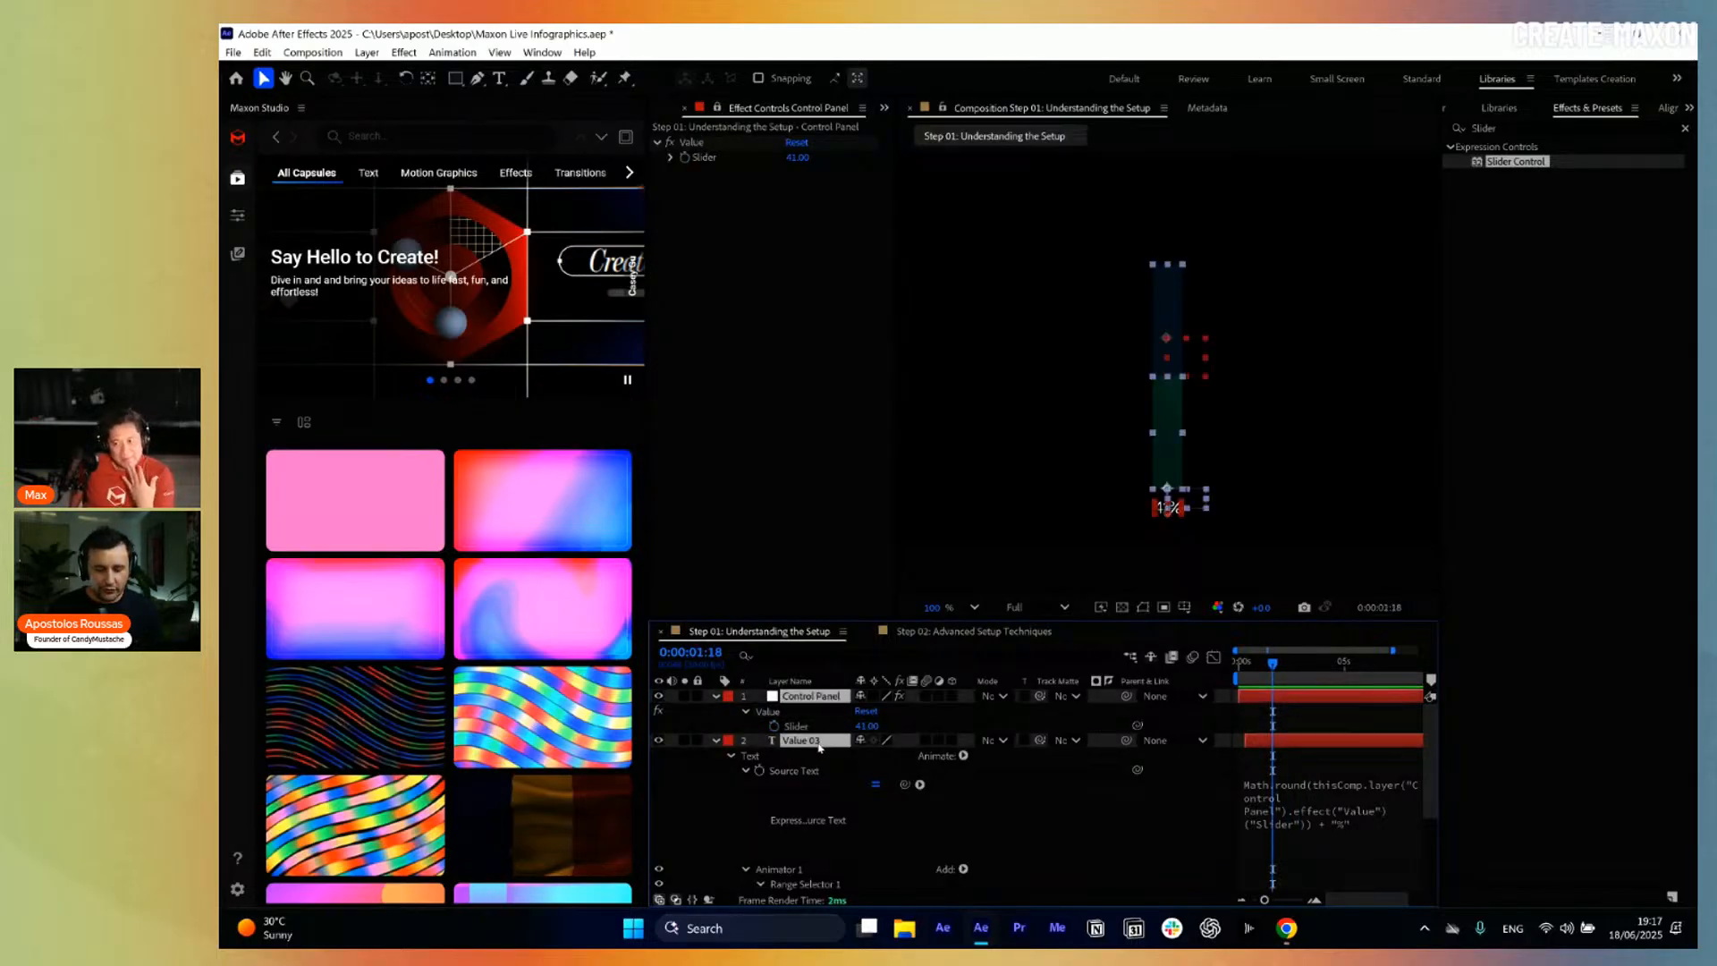
{"action": "key", "text": "u"}
{"action": "left_click", "coordinate": [913, 839]}
{"action": "left_click", "coordinate": [1162, 437]}
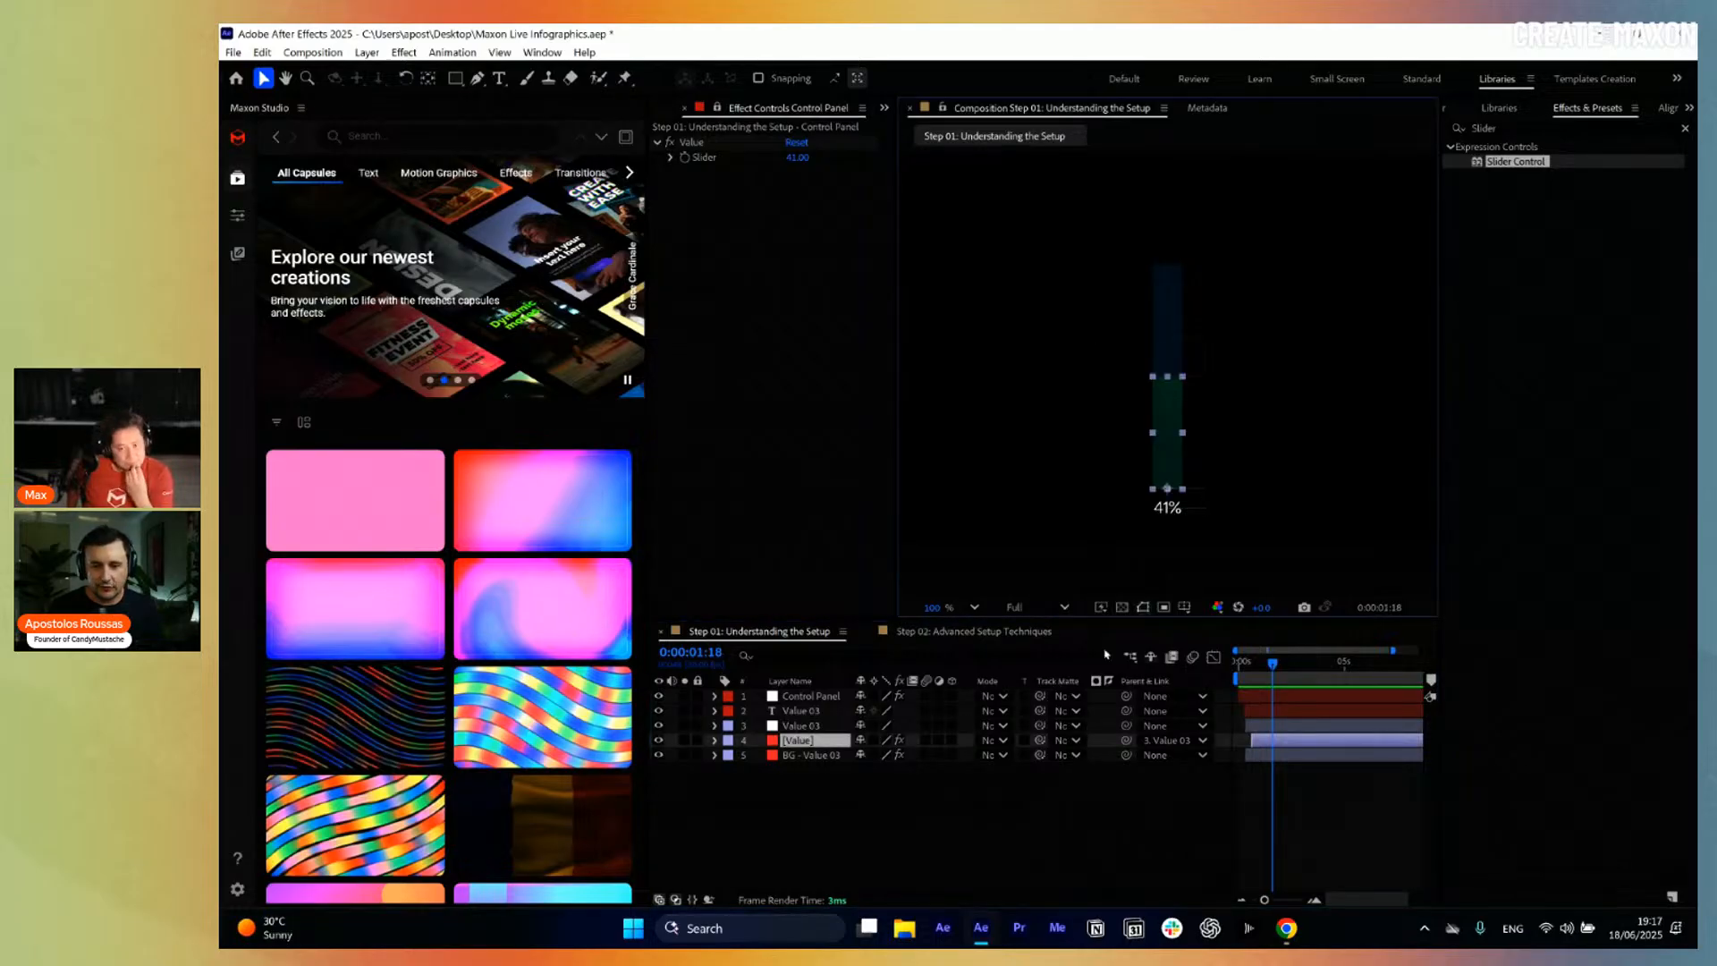
{"action": "left_click", "coordinate": [904, 843]}
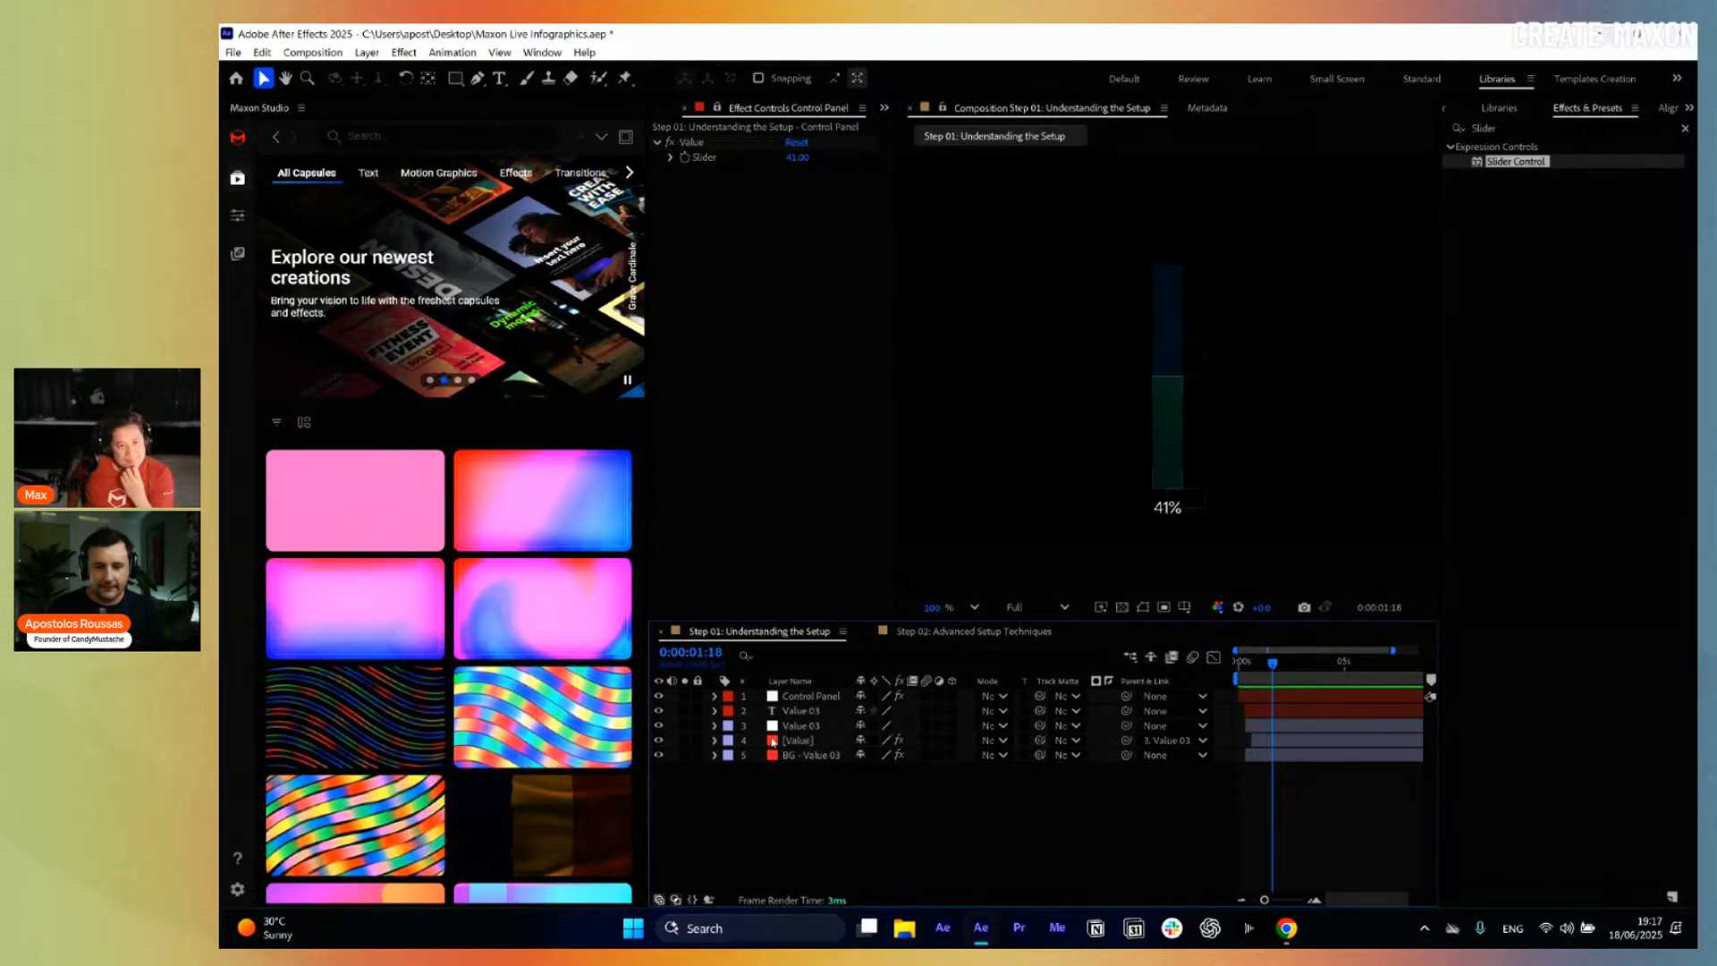
Add a Scale expression to the Value 03 null with x, y and [x,y], linking y to the Control Panel's Value slider.
{"action": "left_click", "coordinate": [817, 728]}
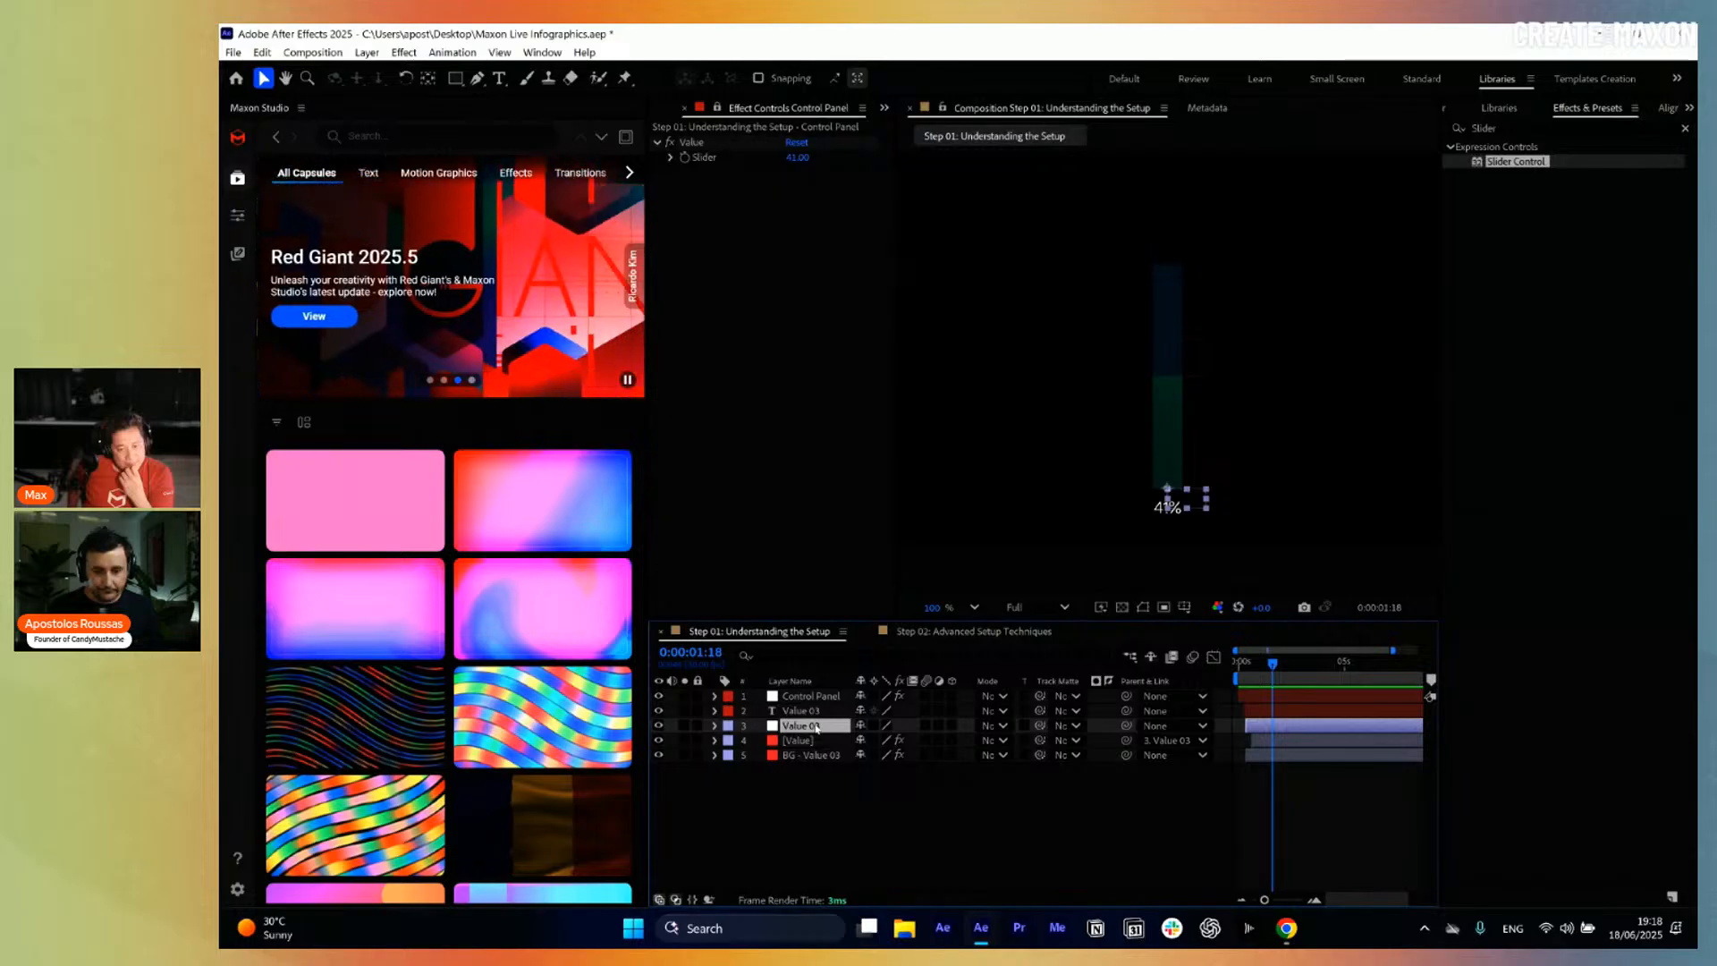
{"action": "key", "text": "s"}
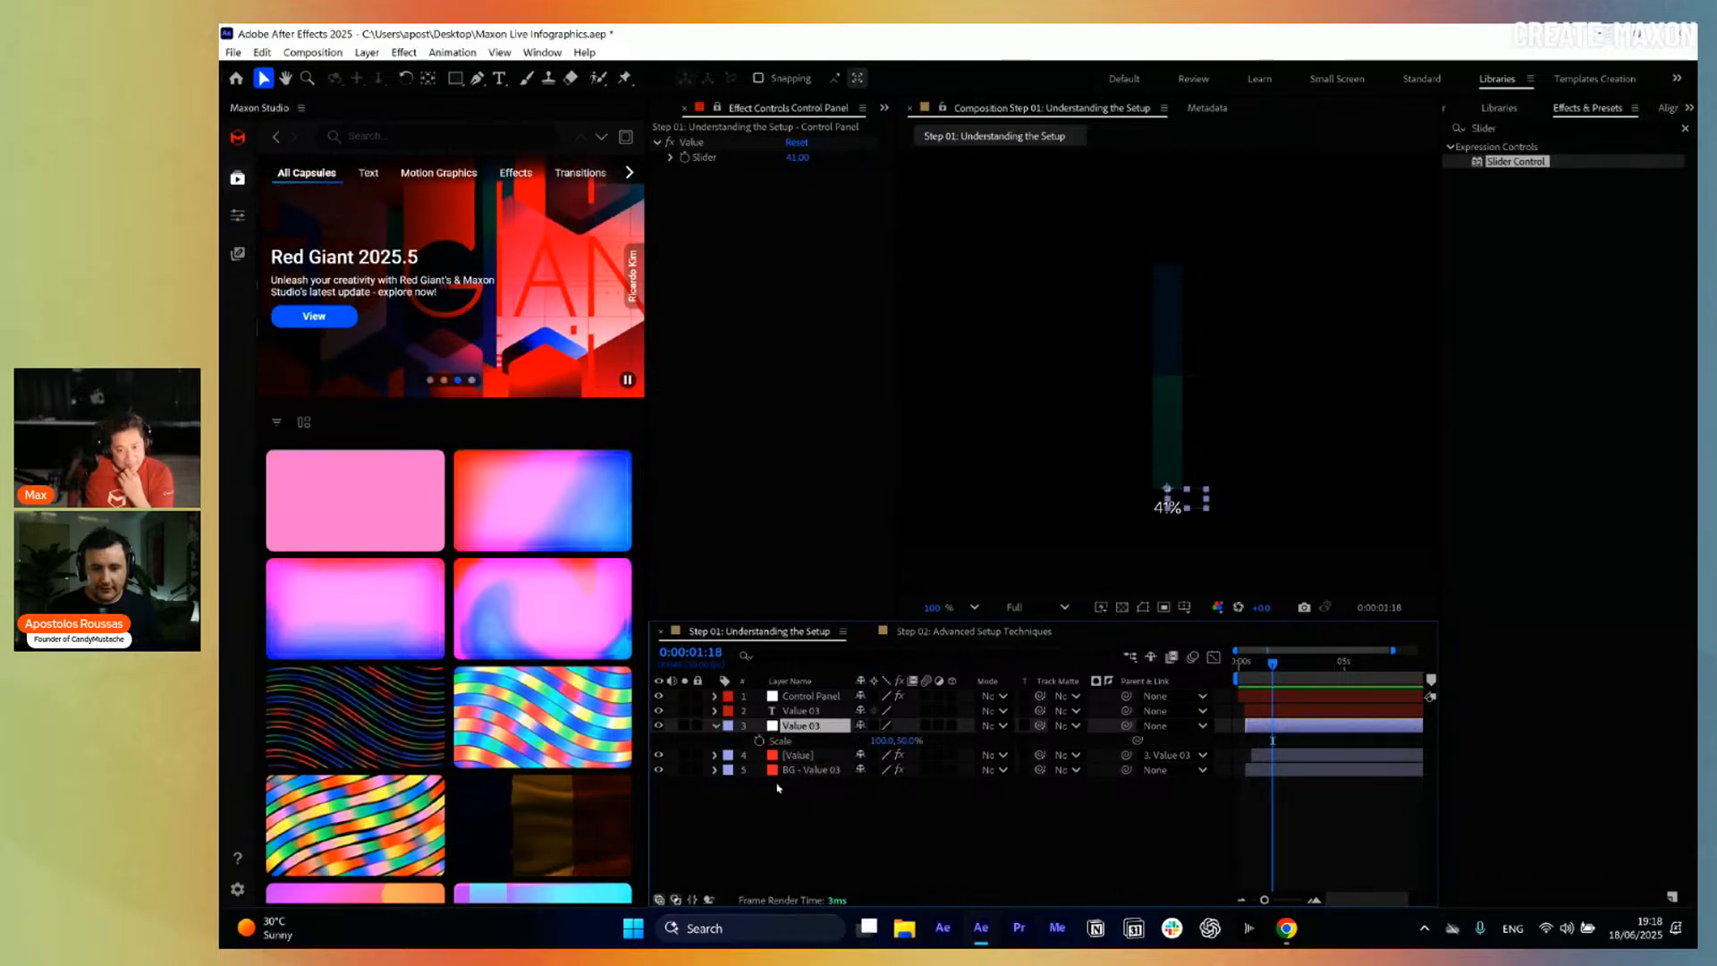
{"action": "left_click", "coordinate": [759, 740], "text": "alt"}
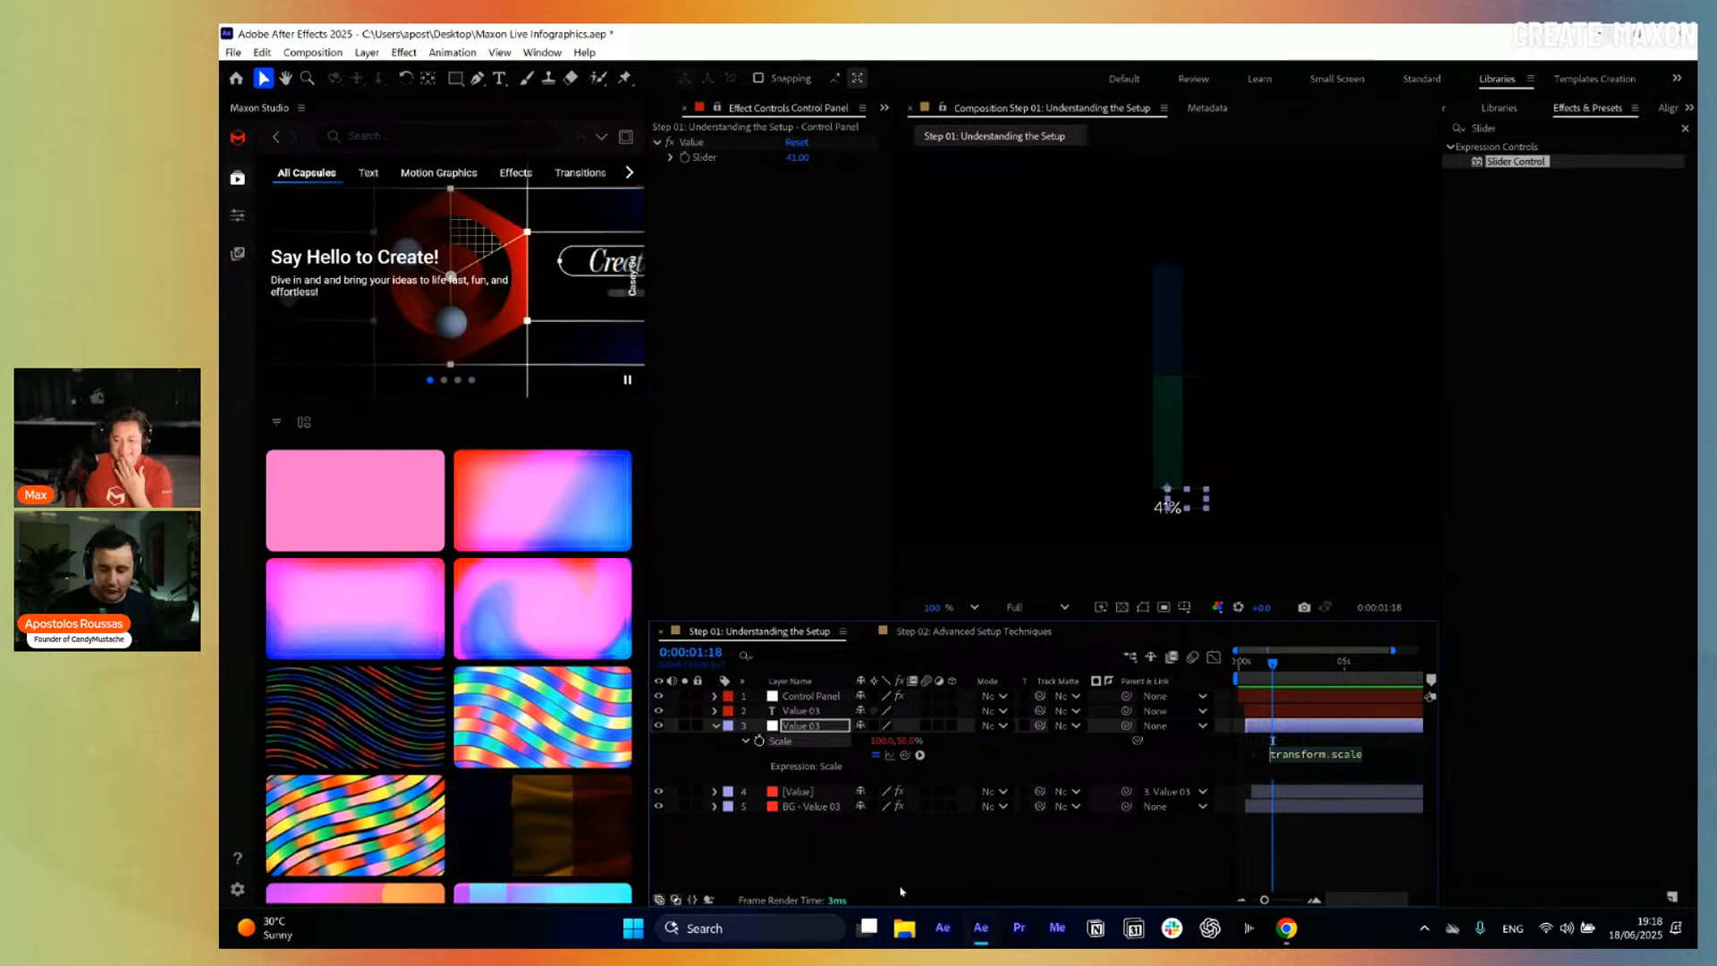
{"action": "type", "text": "x"}
{"action": "key", "text": "Escape"}
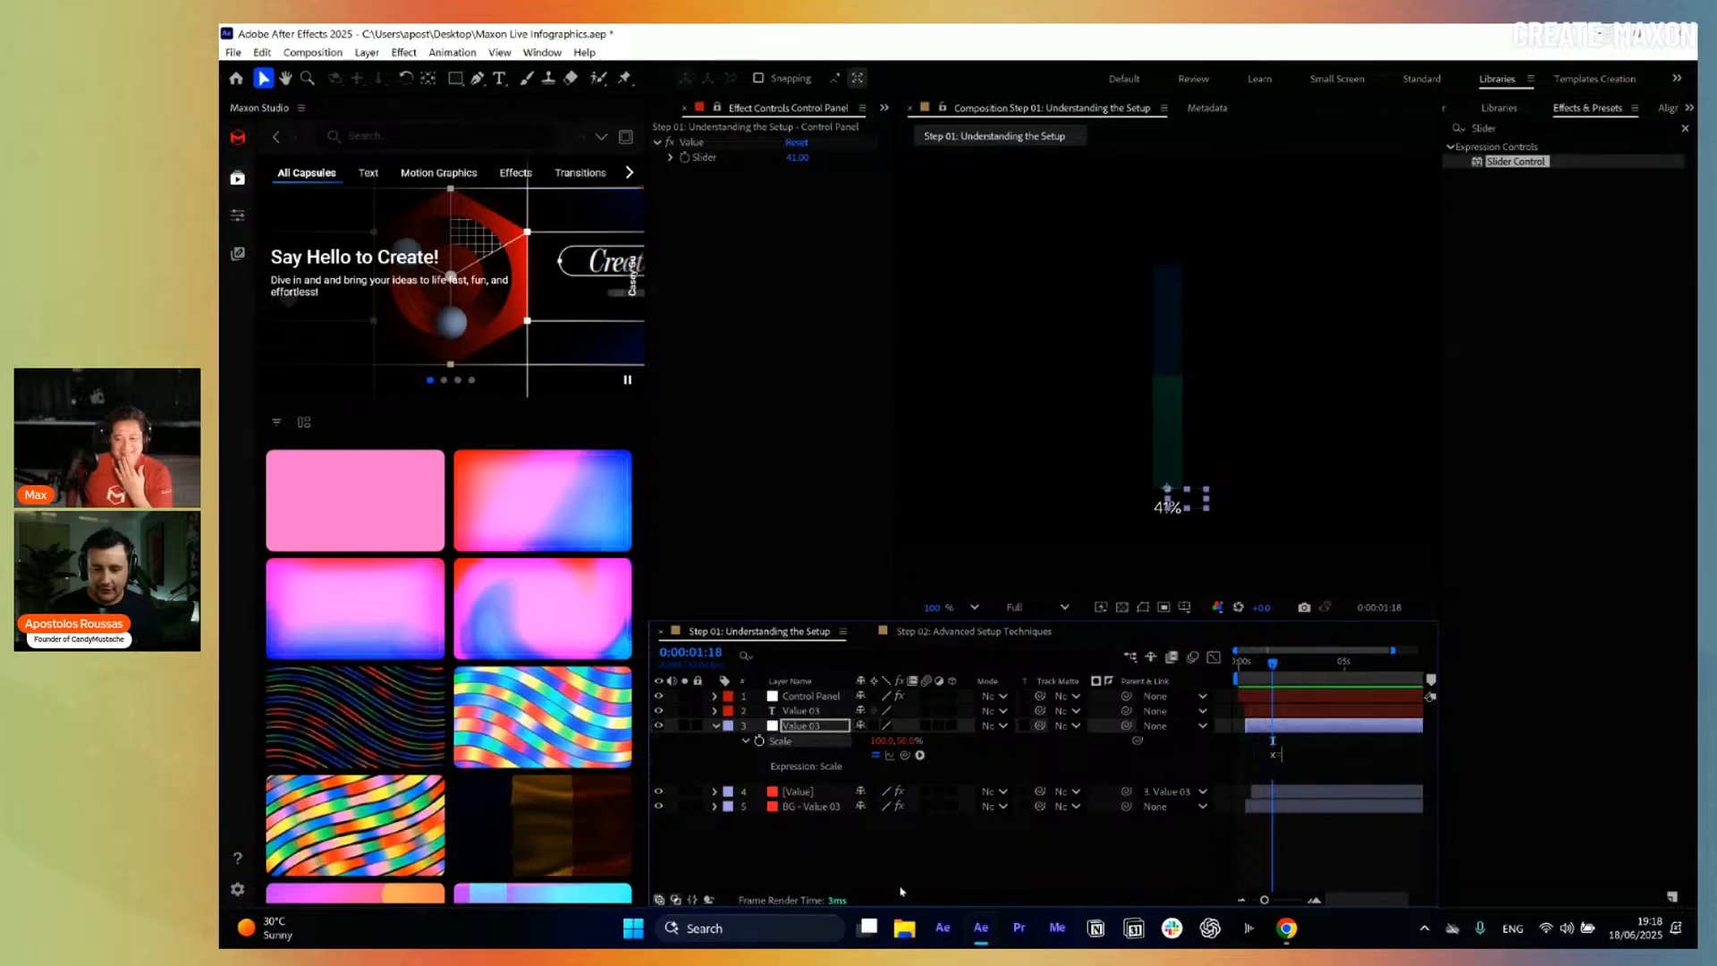
{"action": "key", "text": "Return"}
{"action": "type", "text": "y"}
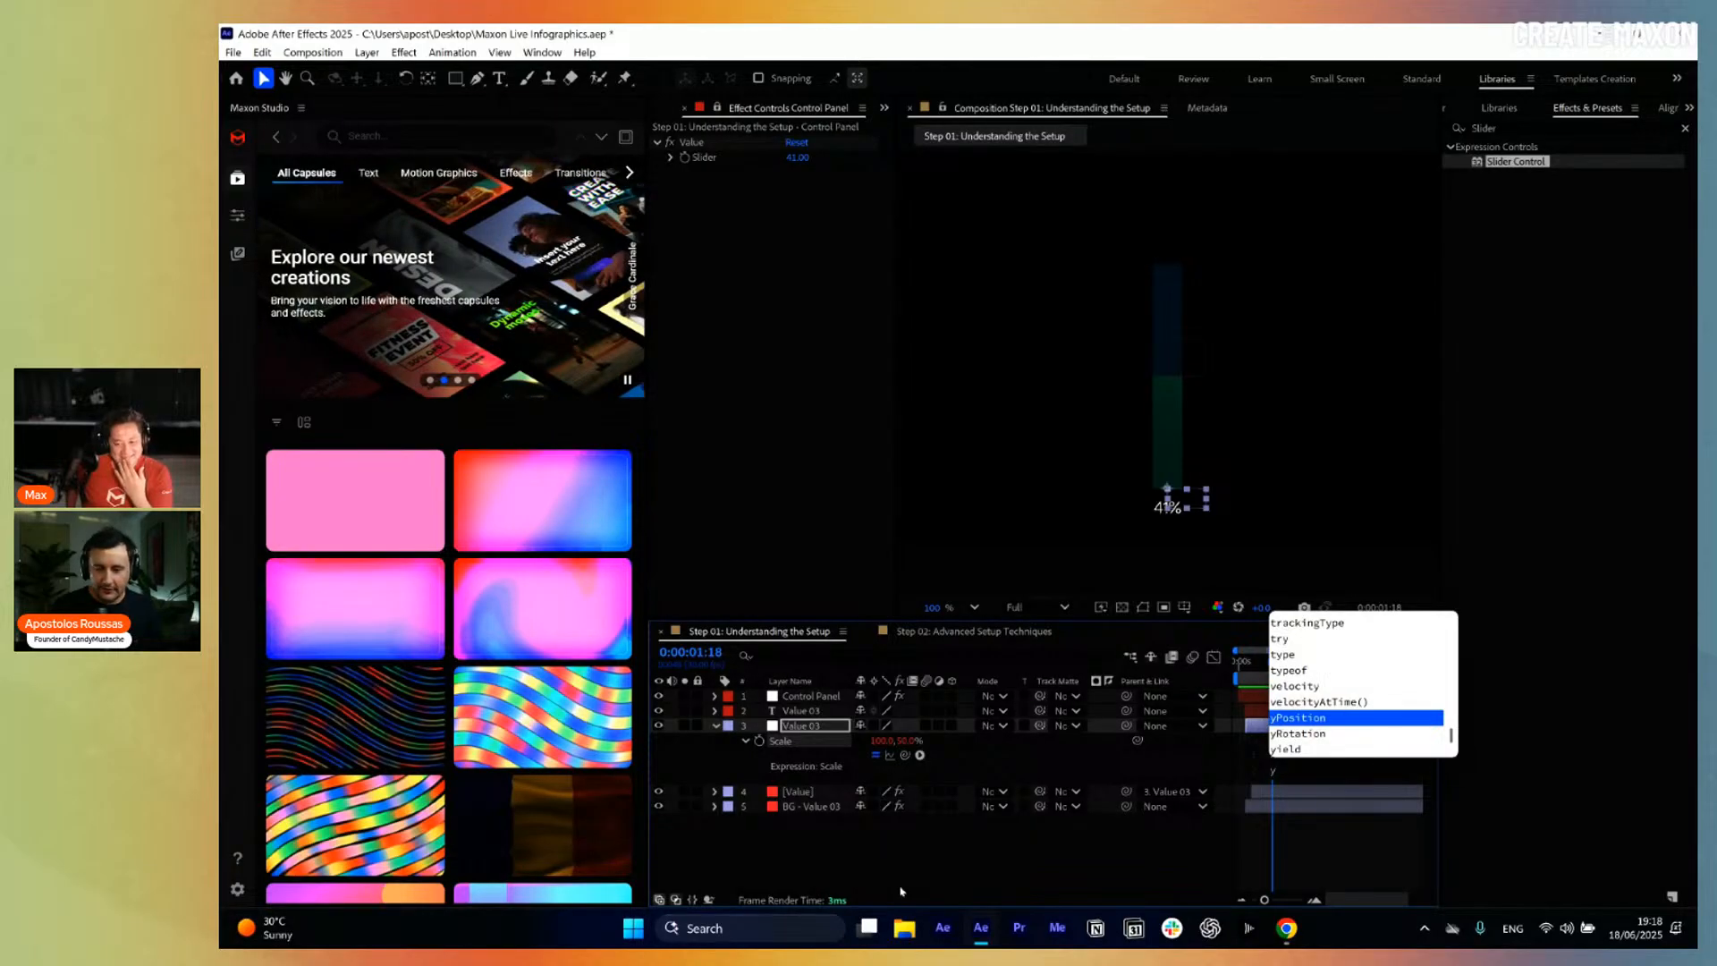
{"action": "type", "text": "="}
{"action": "key", "text": "Return"}
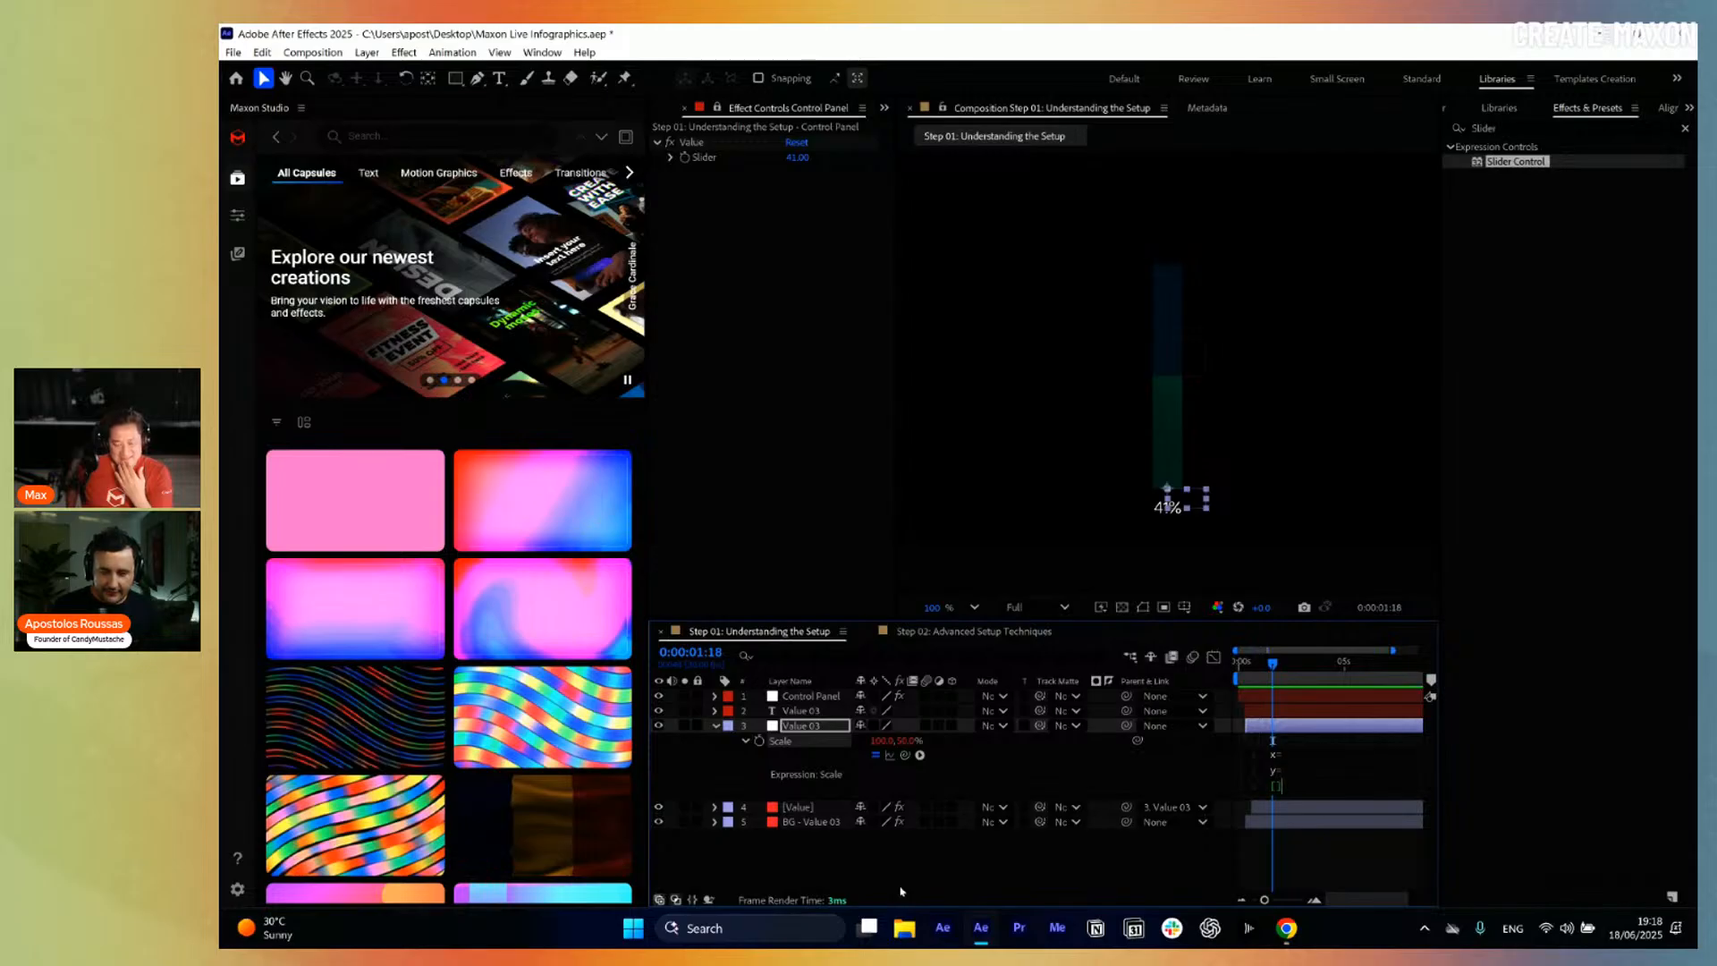
{"action": "type", "text": "[x,y"}
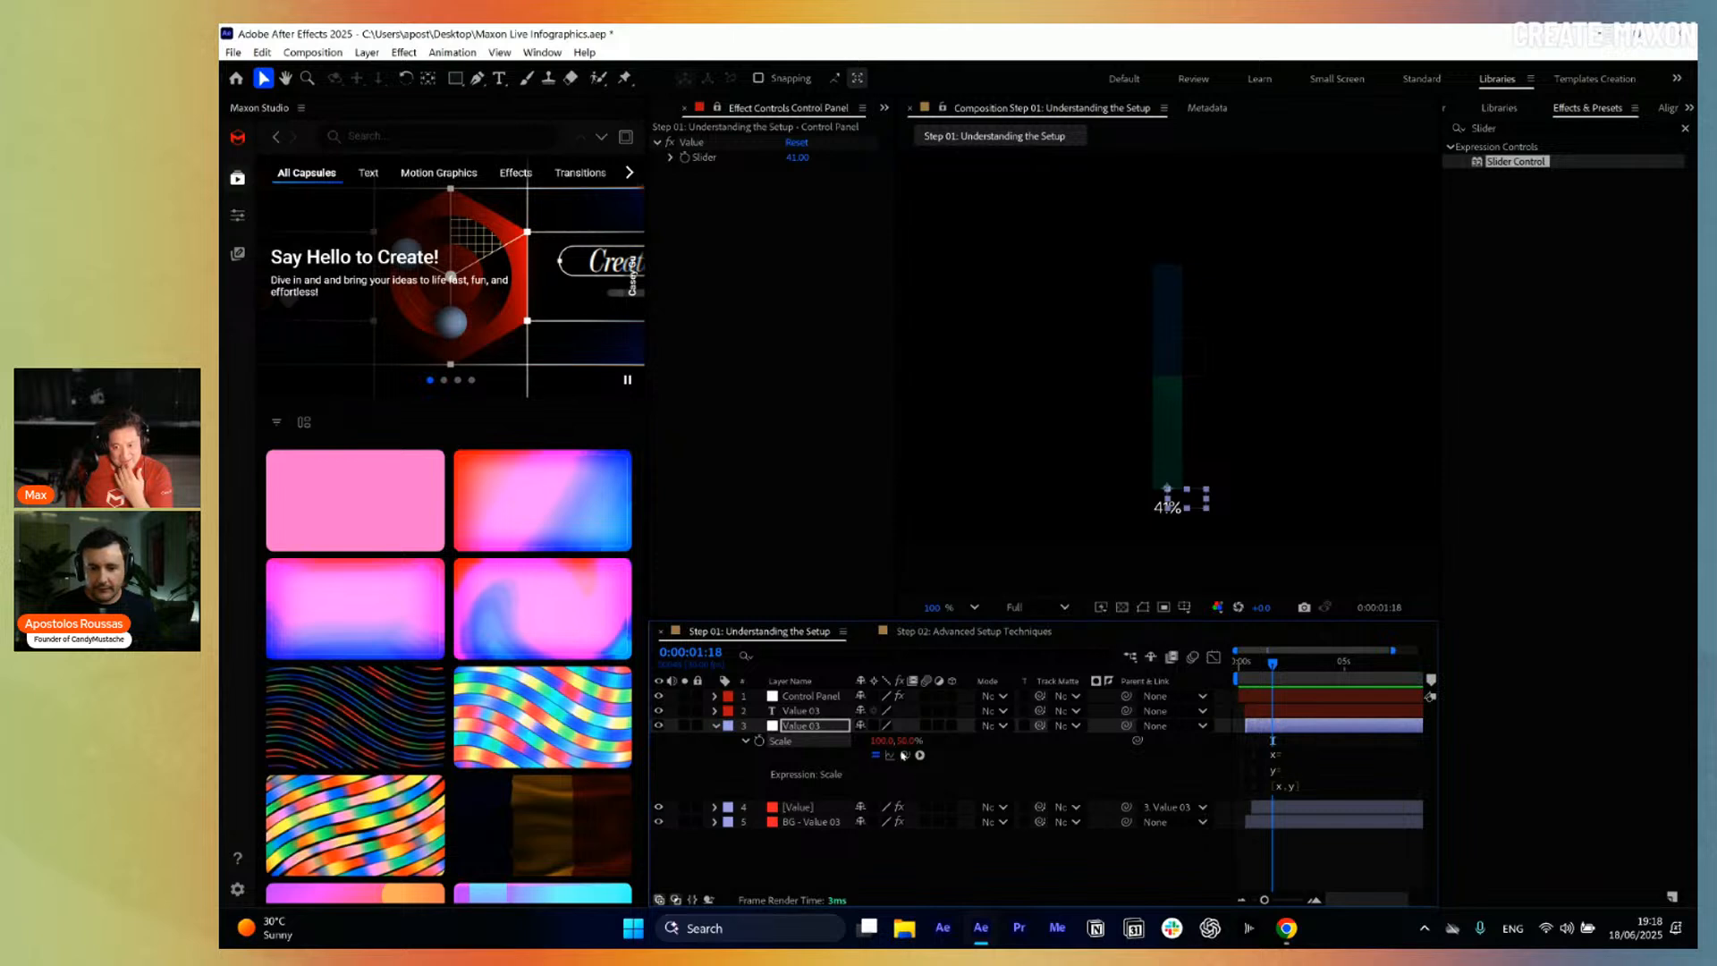
{"action": "left_click_drag", "start_coordinate": [904, 755], "coordinate": [711, 161]}
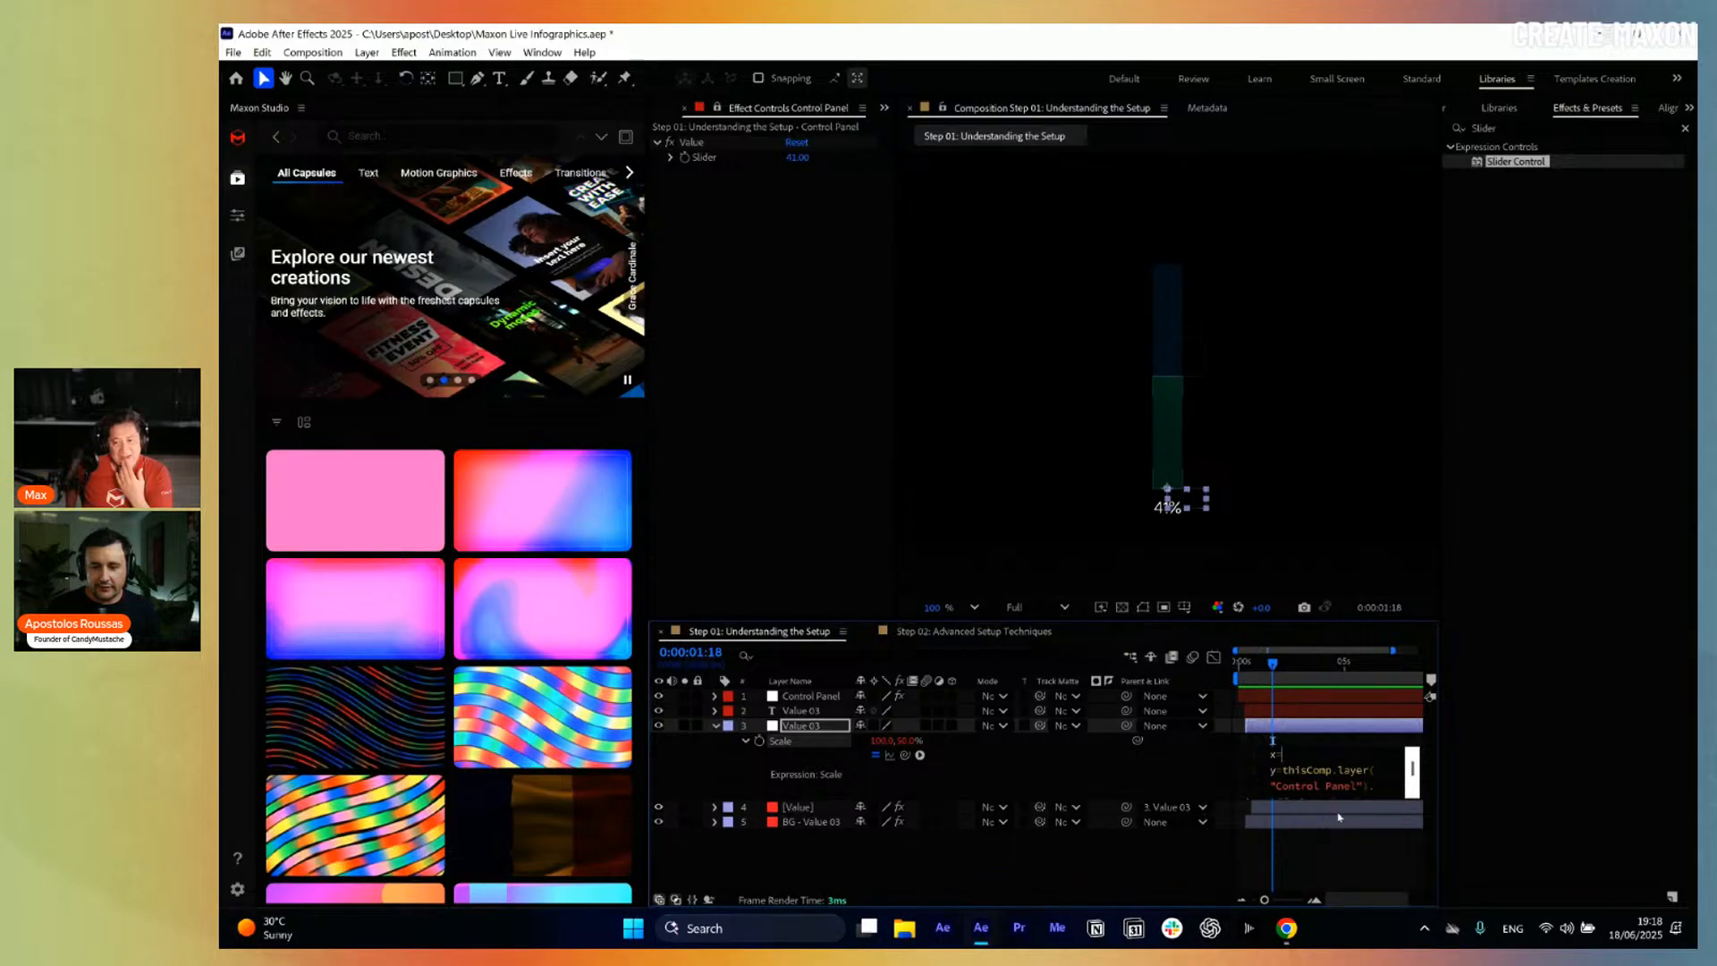
{"action": "type", "text": "100;"}
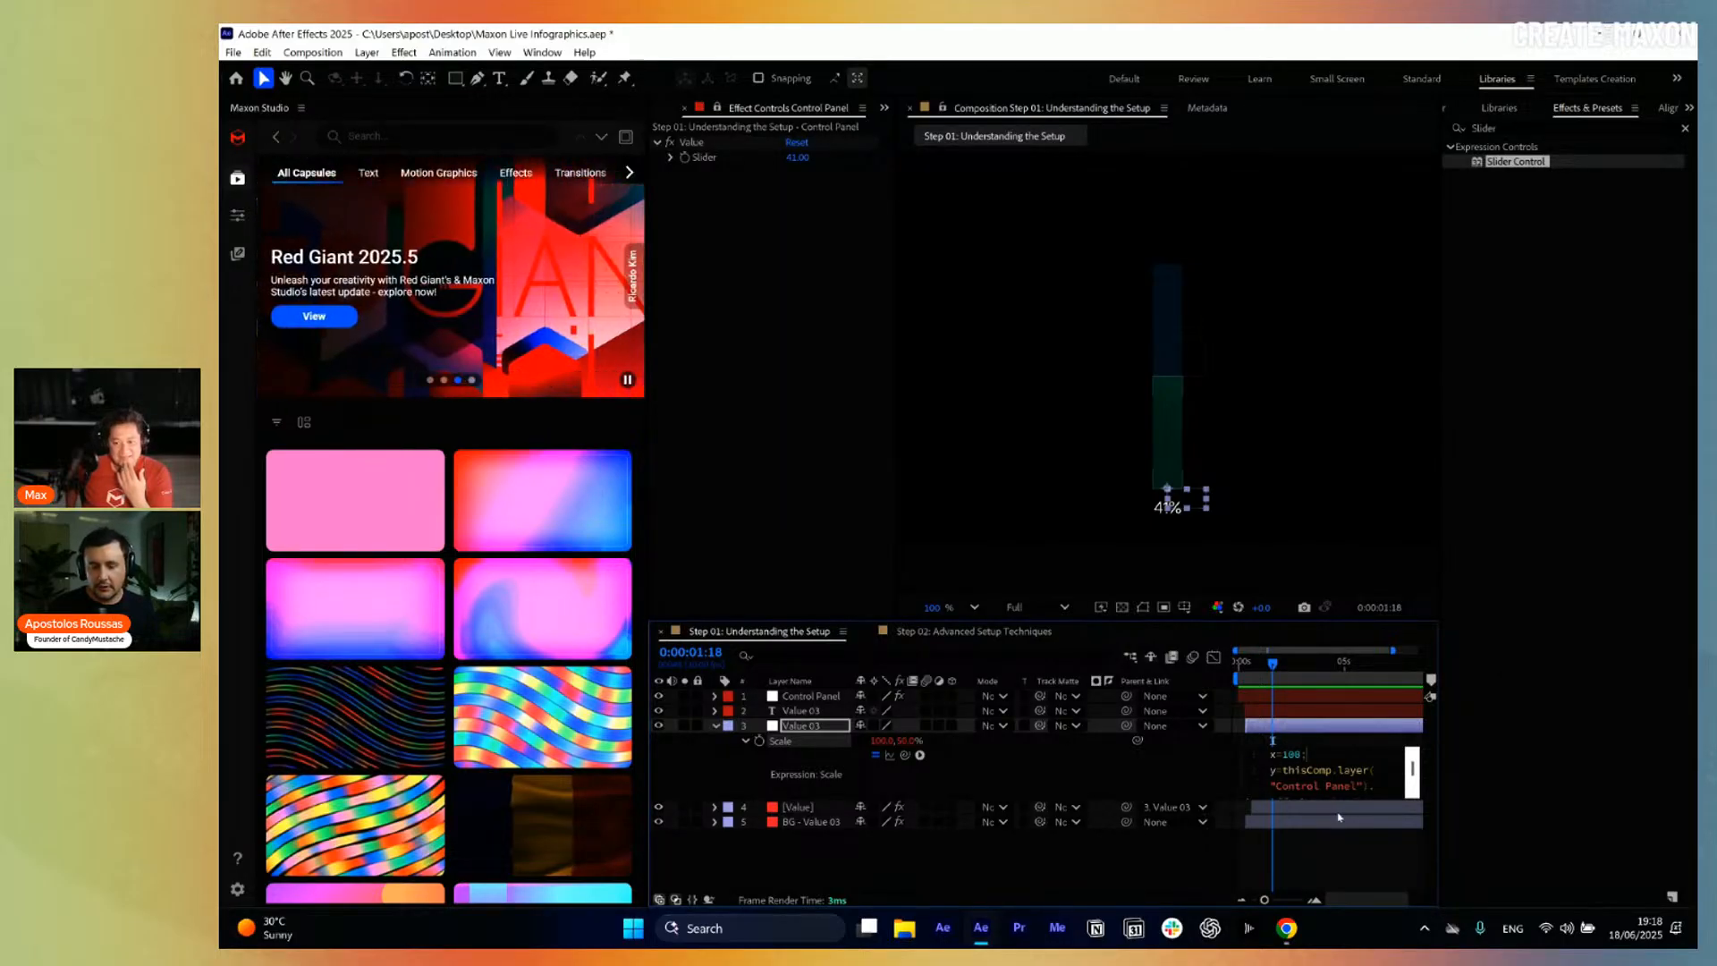
{"action": "key", "text": "BackSpace"}
{"action": "key", "text": "BackSpace"}
{"action": "key", "text": "BackSpace"}
{"action": "key", "text": "BackSpace"}
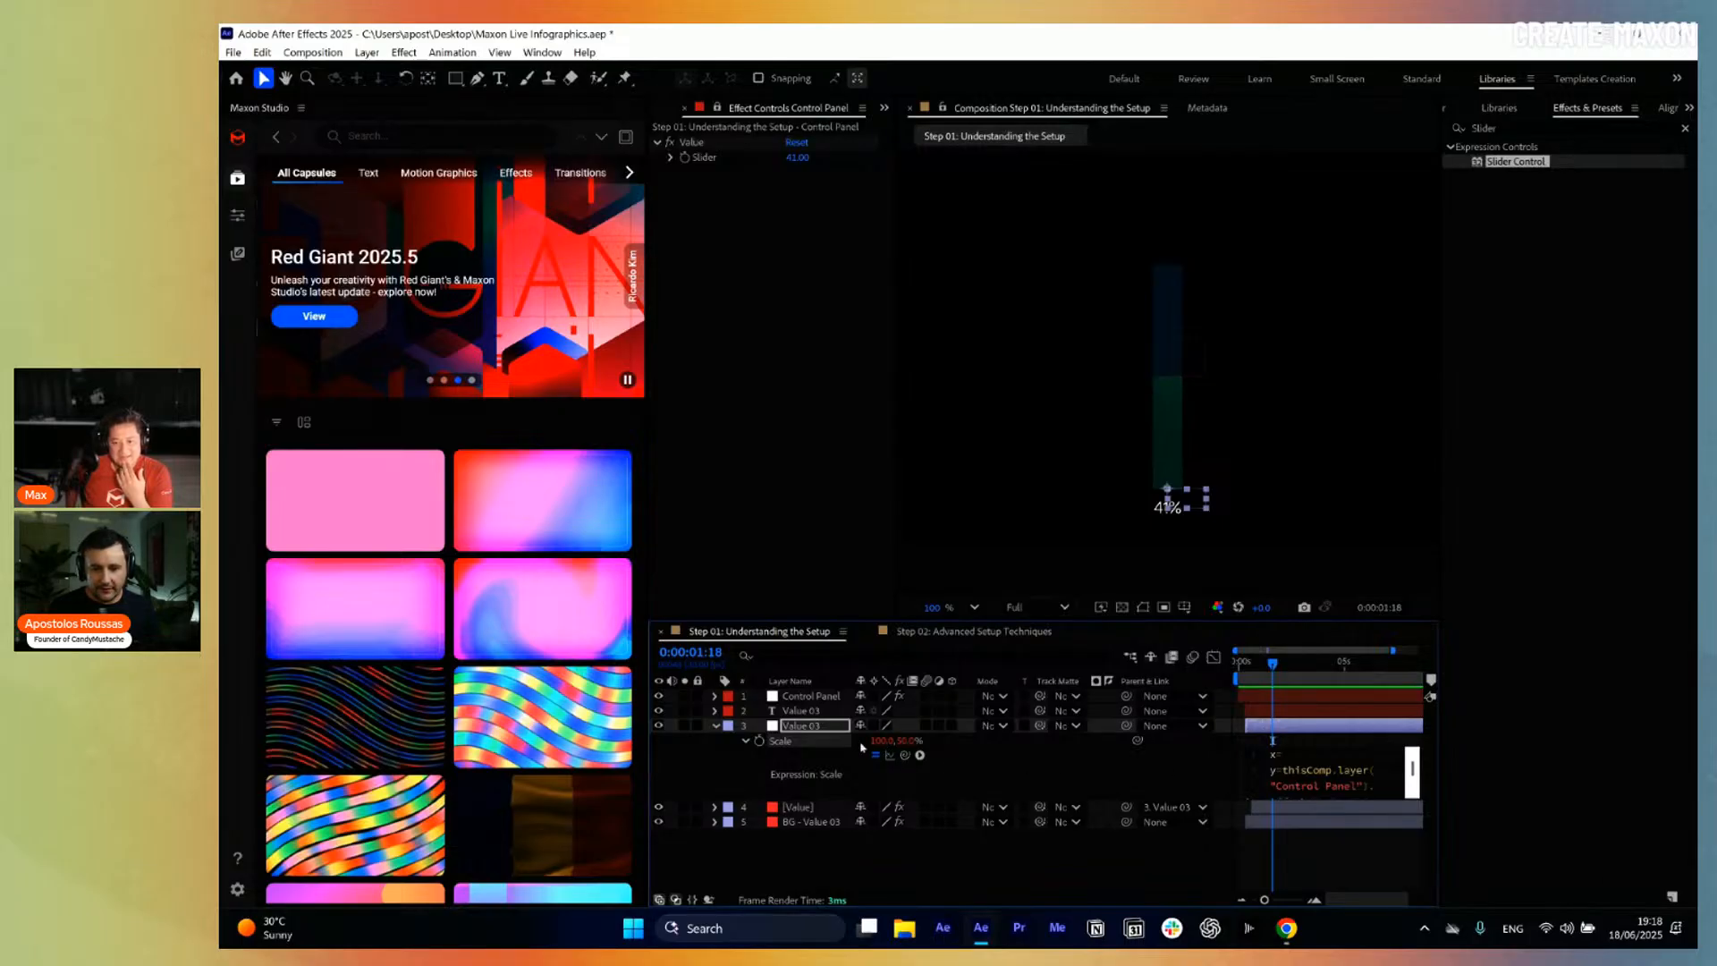
Link x in the Scale expression to the null's own horizontal scale as transform.scale[0];.
{"action": "left_click_drag", "start_coordinate": [906, 756], "coordinate": [883, 742]}
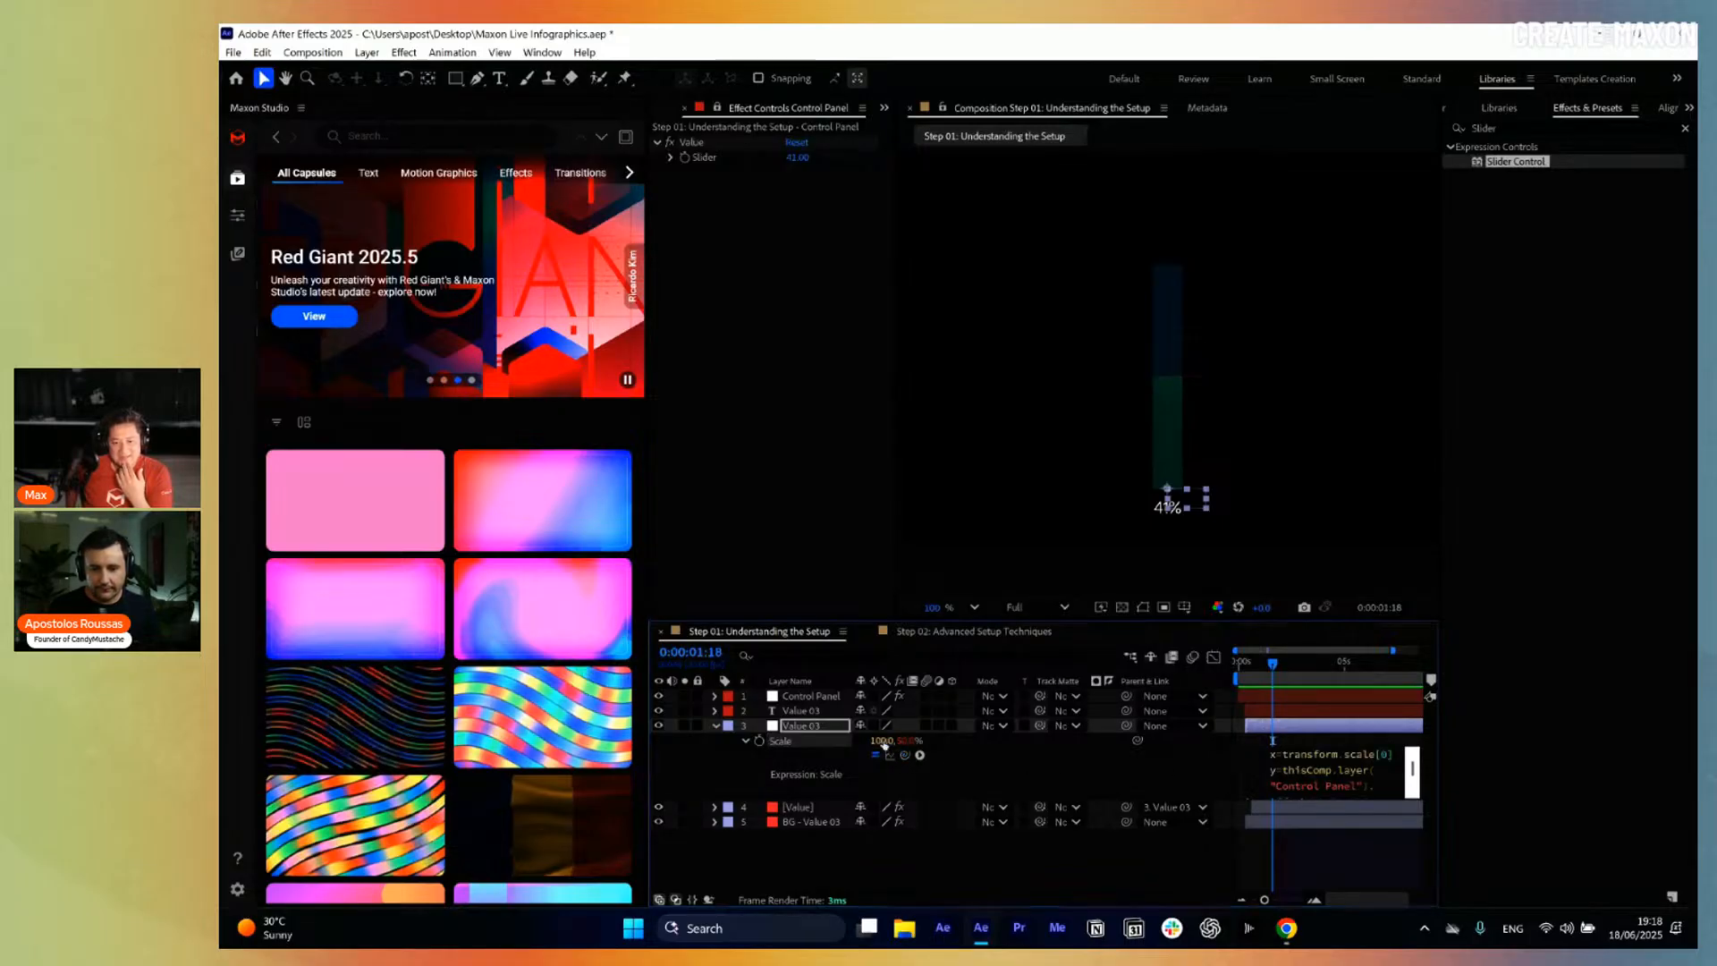
{"action": "type", "text": ";"}
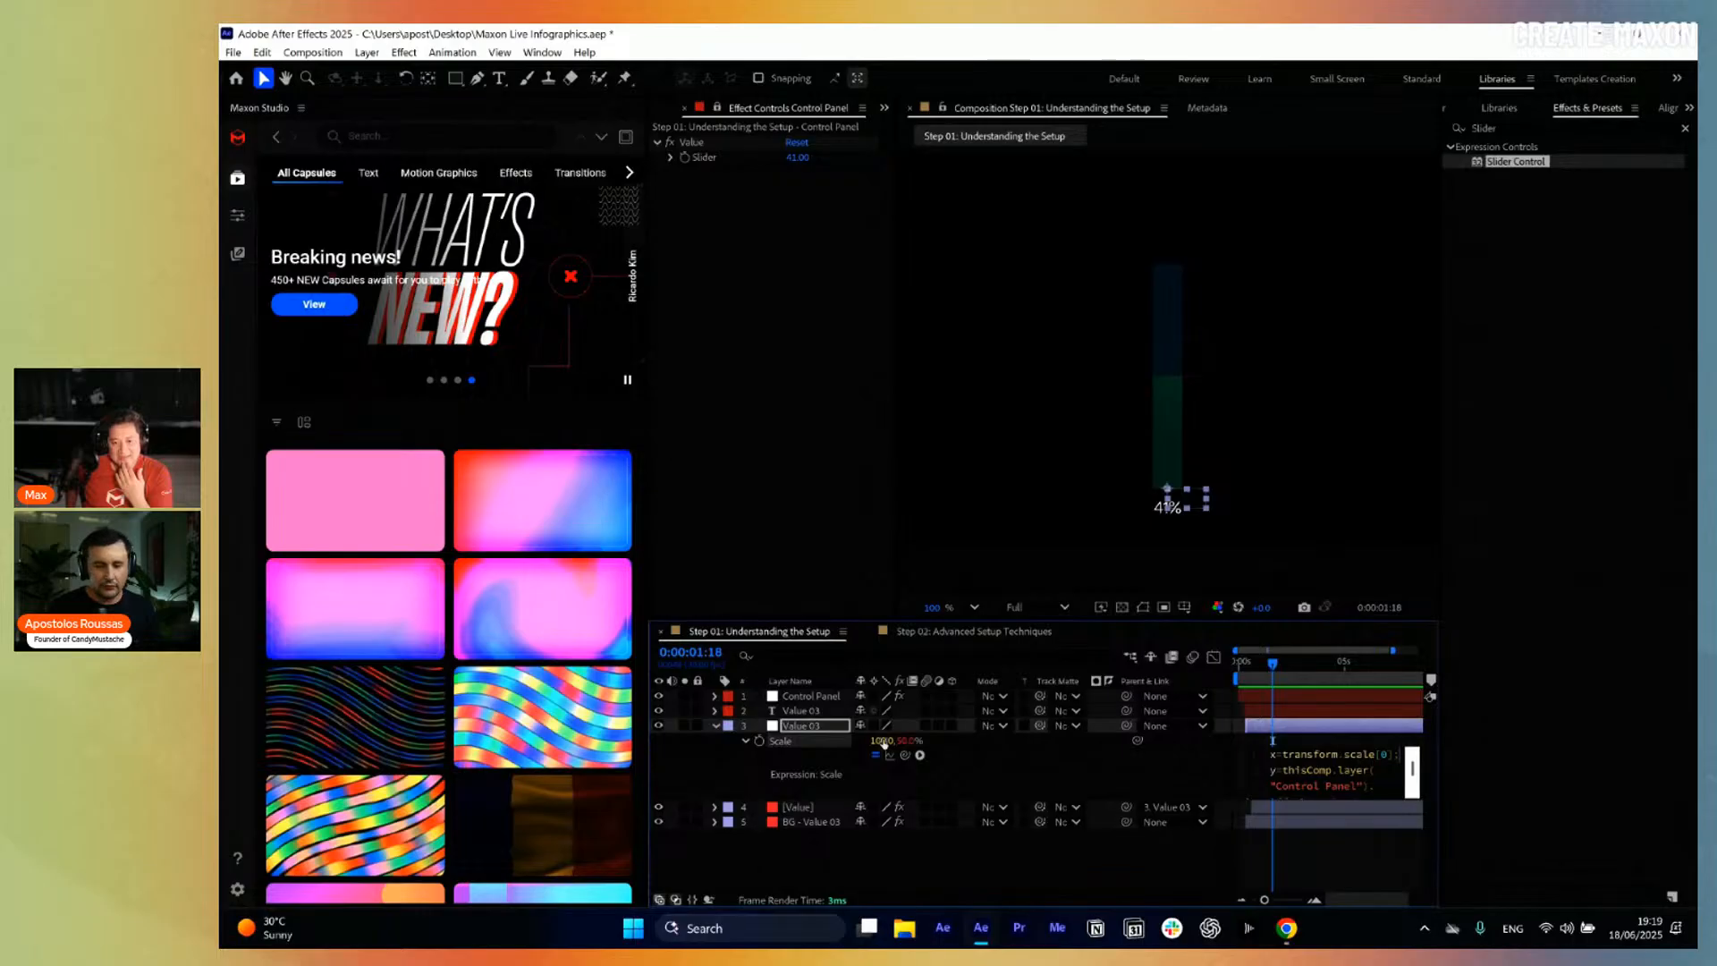
End the y line of the Value 03 null's Scale expression with a semicolon after the Slider reference and test the scale.
{"action": "left_click", "coordinate": [1006, 767]}
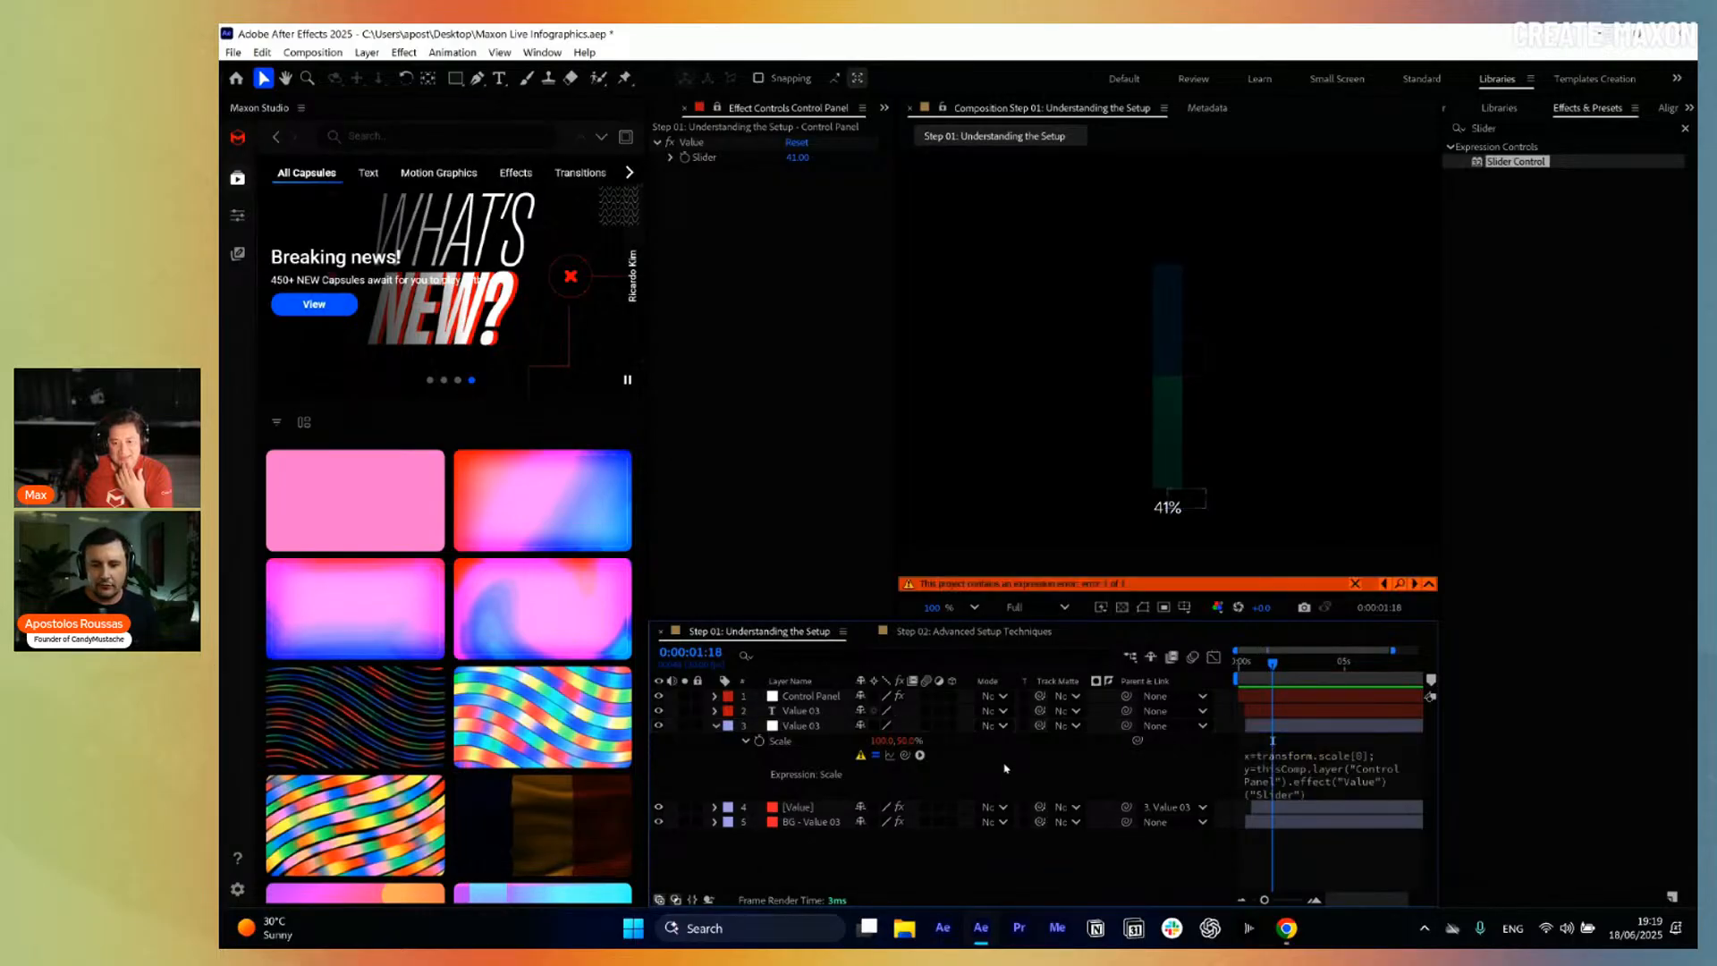
{"action": "left_click", "coordinate": [1391, 776]}
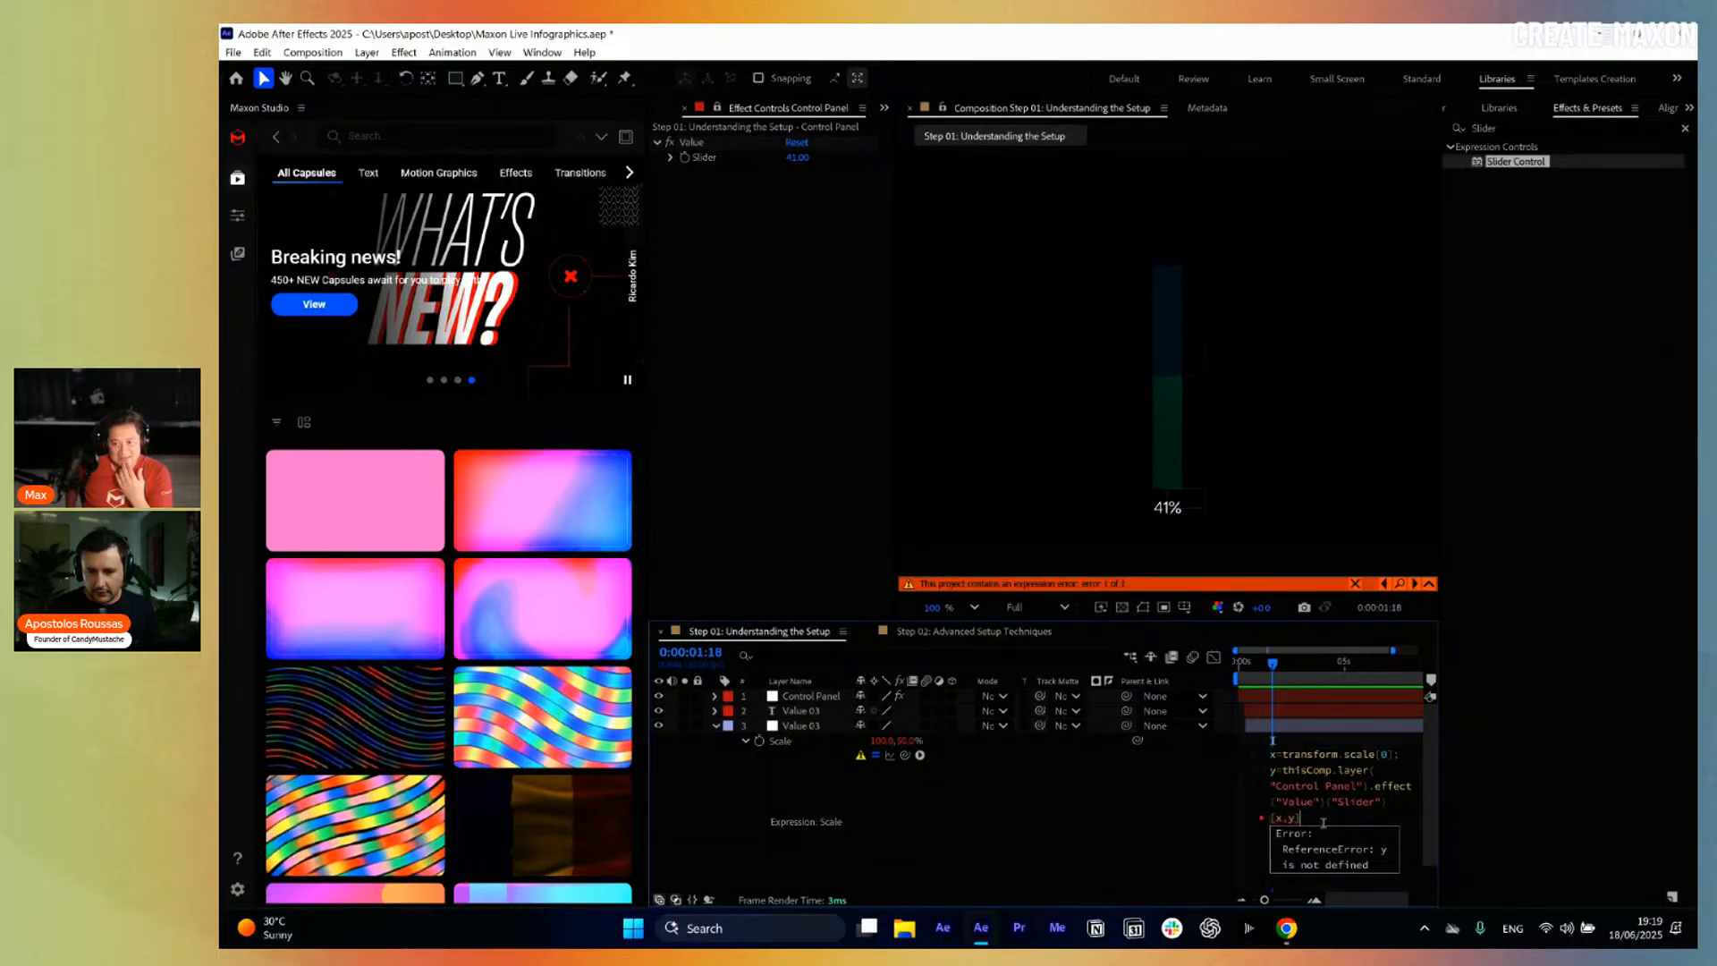
{"action": "type", "text": ";"}
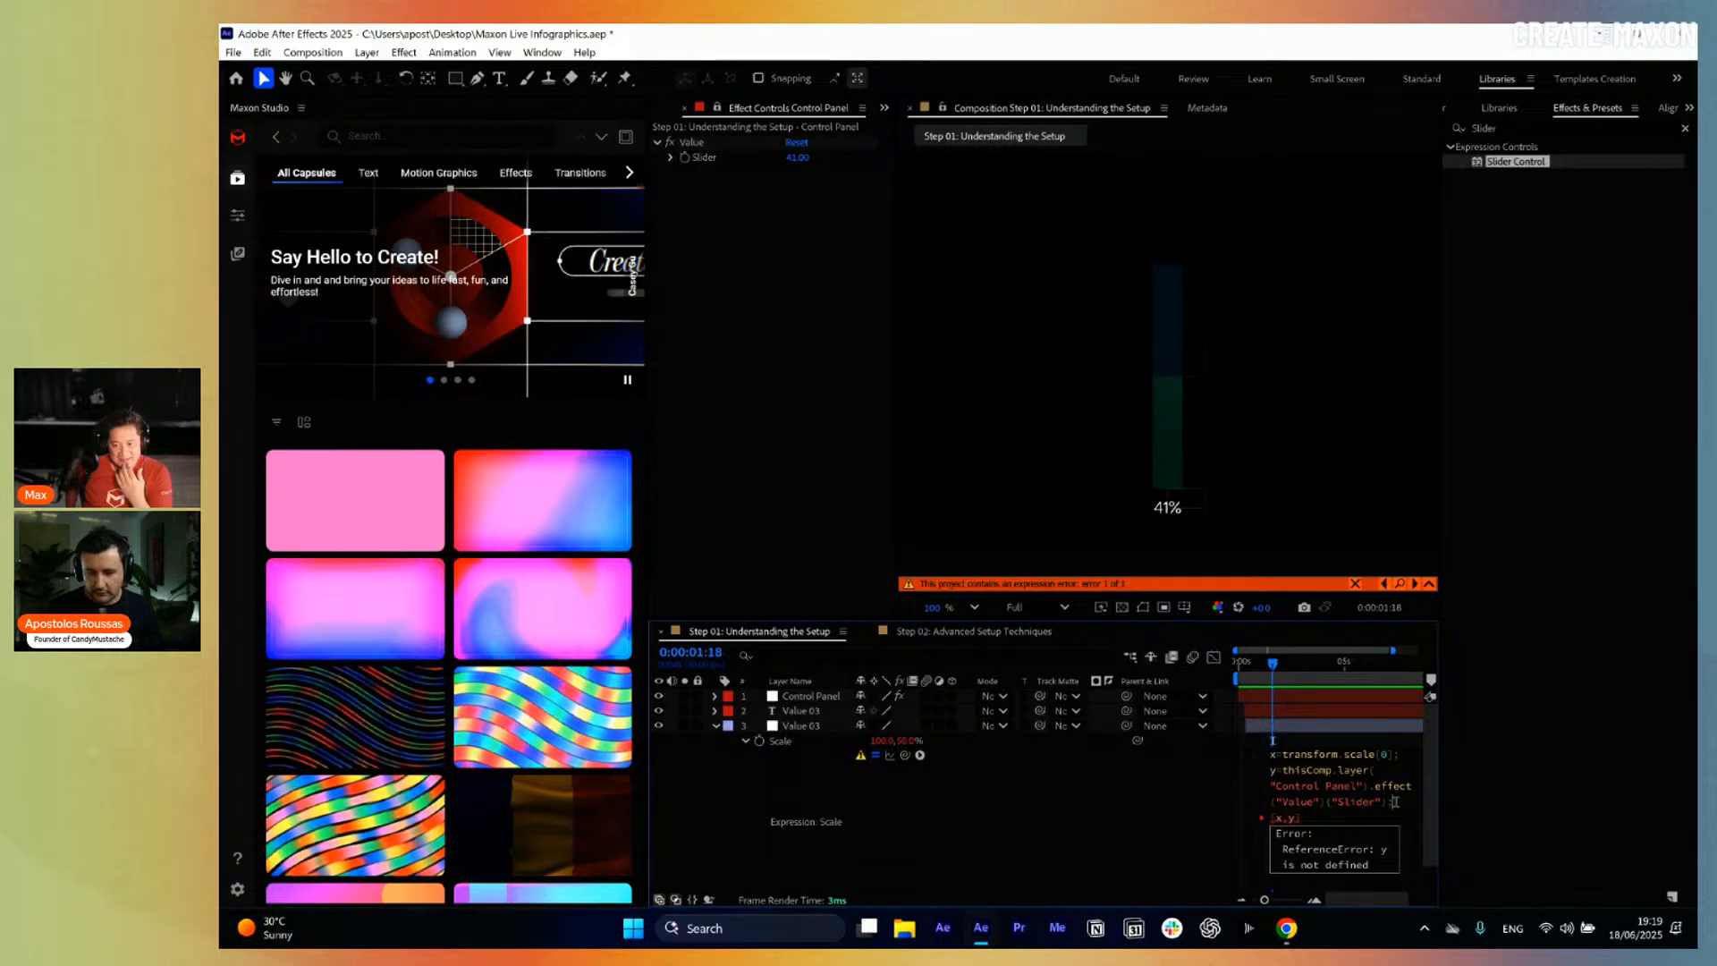
{"action": "left_click", "coordinate": [982, 860]}
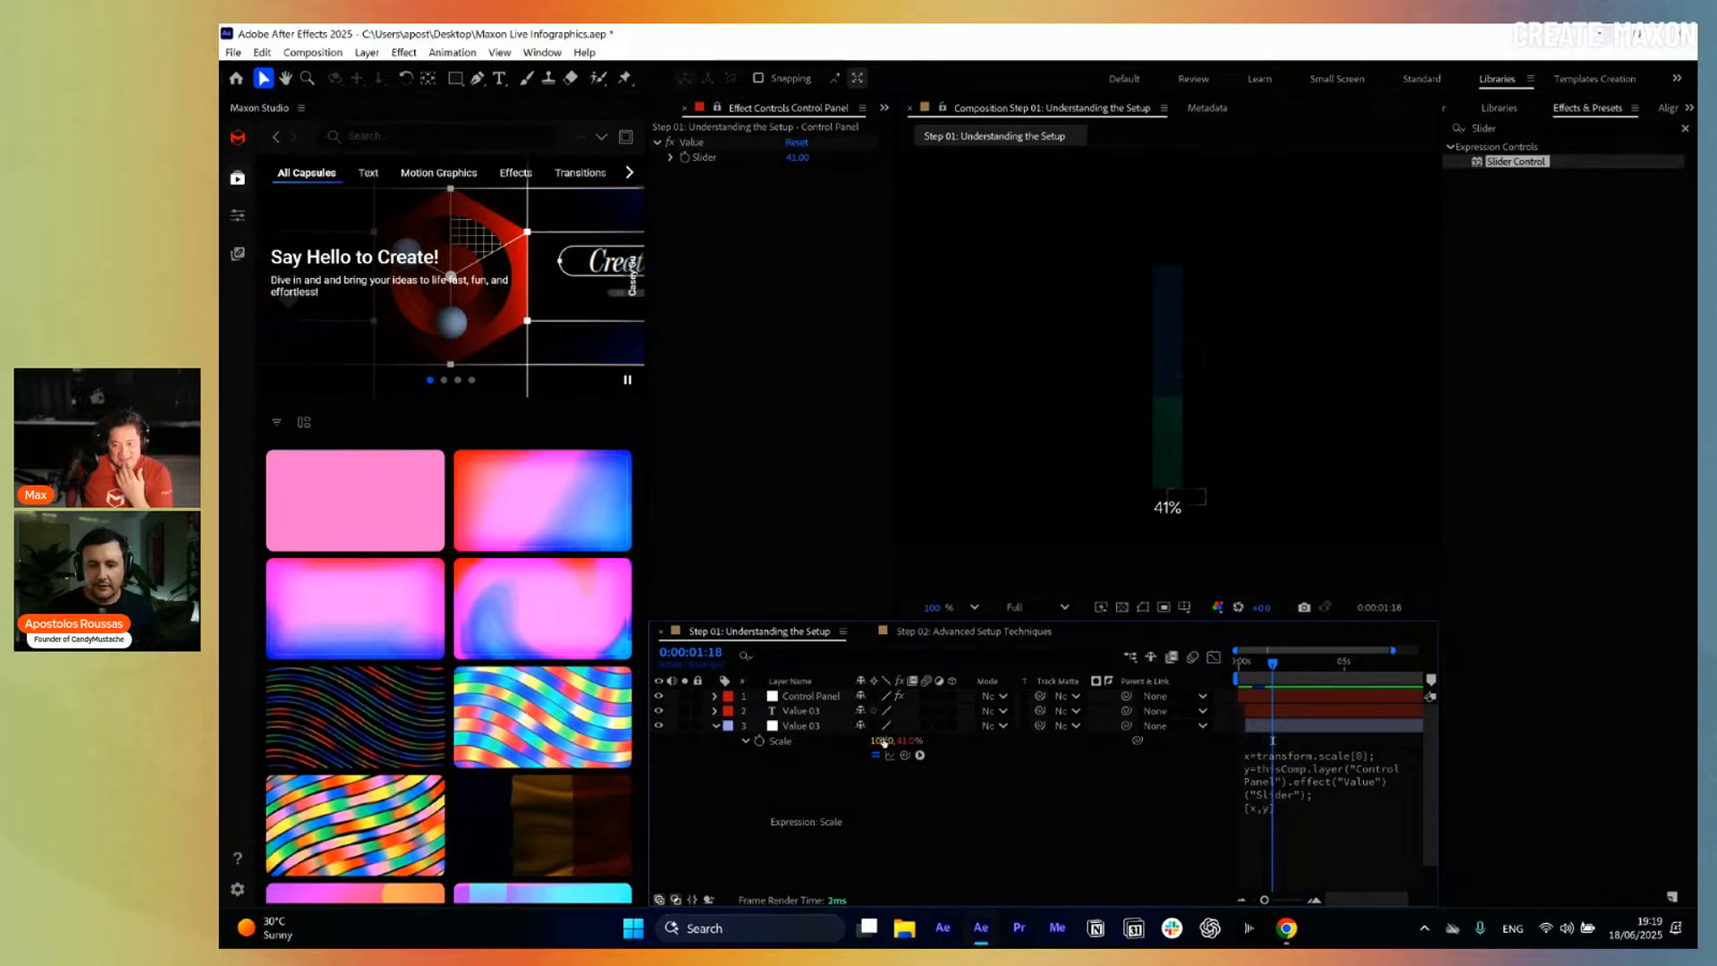
{"action": "left_click_drag", "start_coordinate": [882, 742], "coordinate": [864, 767]}
{"action": "key", "text": "ctrl+z"}
Show the keyframed properties of all layers and collapse every layer again.
{"action": "left_click", "coordinate": [798, 728]}
{"action": "key", "text": "ctrl+a"}
{"action": "key", "text": "u"}
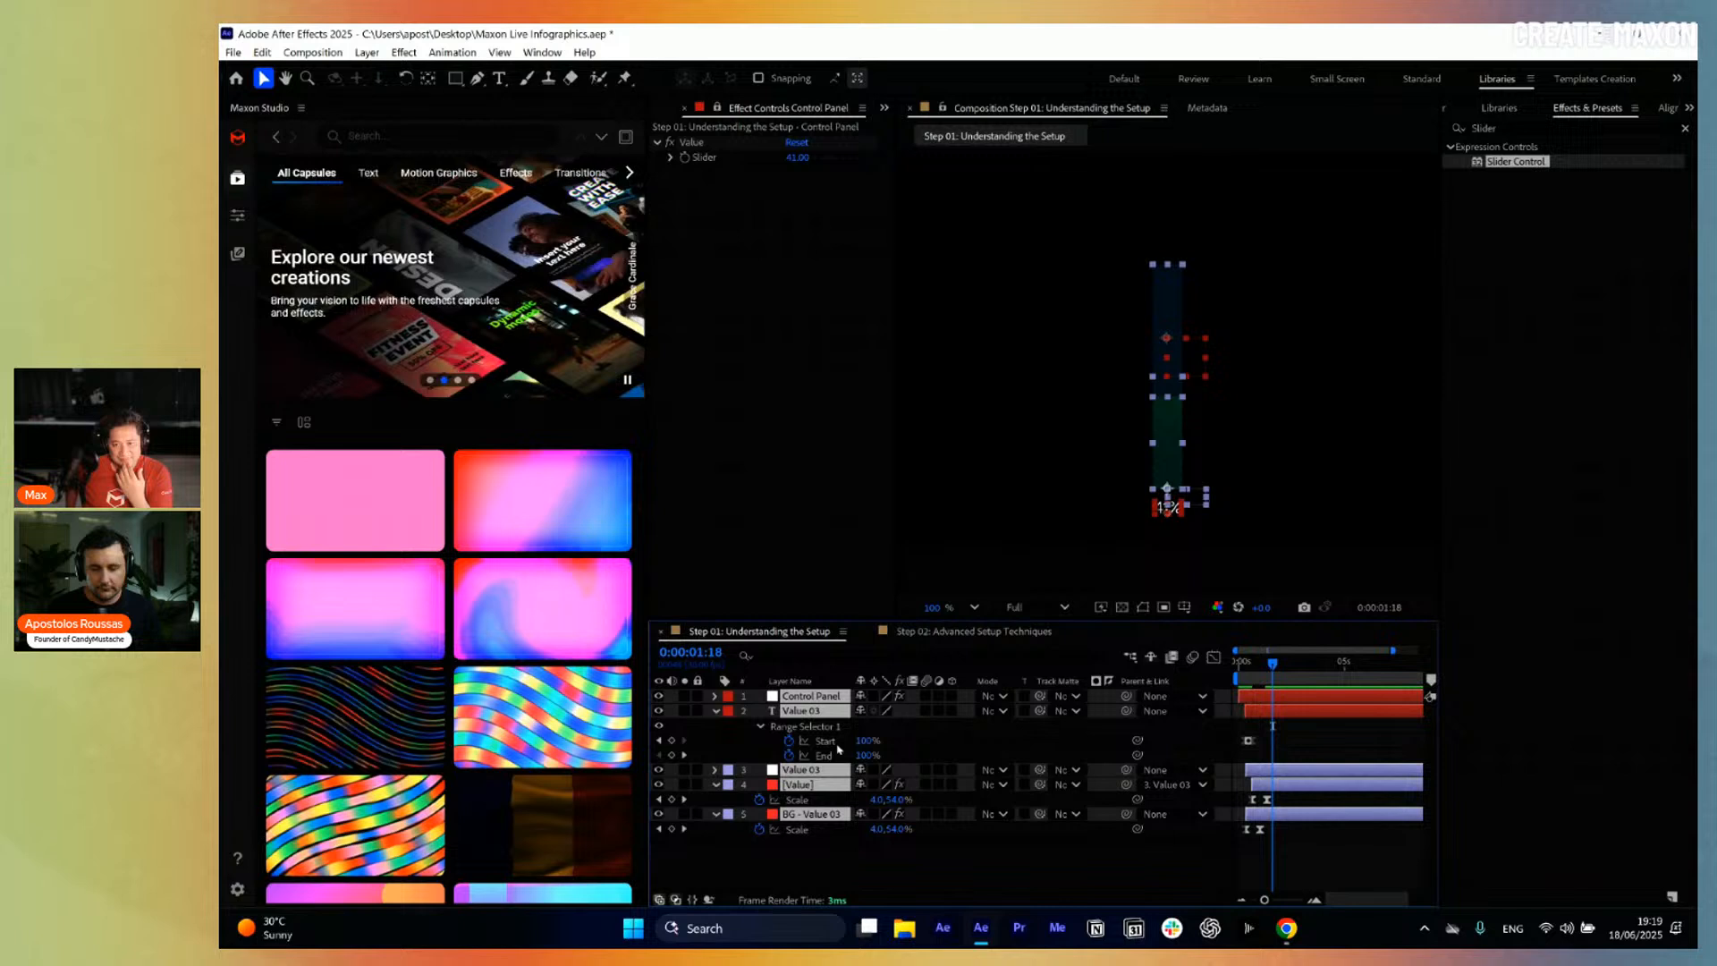
{"action": "key", "text": "u"}
{"action": "left_click", "coordinate": [912, 815]}
Move the playhead to 0:00:03:15 and vary the Control Panel's Value slider to test the bar and text, ending at 62.
{"action": "left_click_drag", "start_coordinate": [797, 158], "coordinate": [828, 201]}
{"action": "left_click_drag", "start_coordinate": [1275, 663], "coordinate": [1312, 665]}
{"action": "left_click_drag", "start_coordinate": [798, 158], "coordinate": [904, 170]}
{"action": "left_click", "coordinate": [927, 838]}
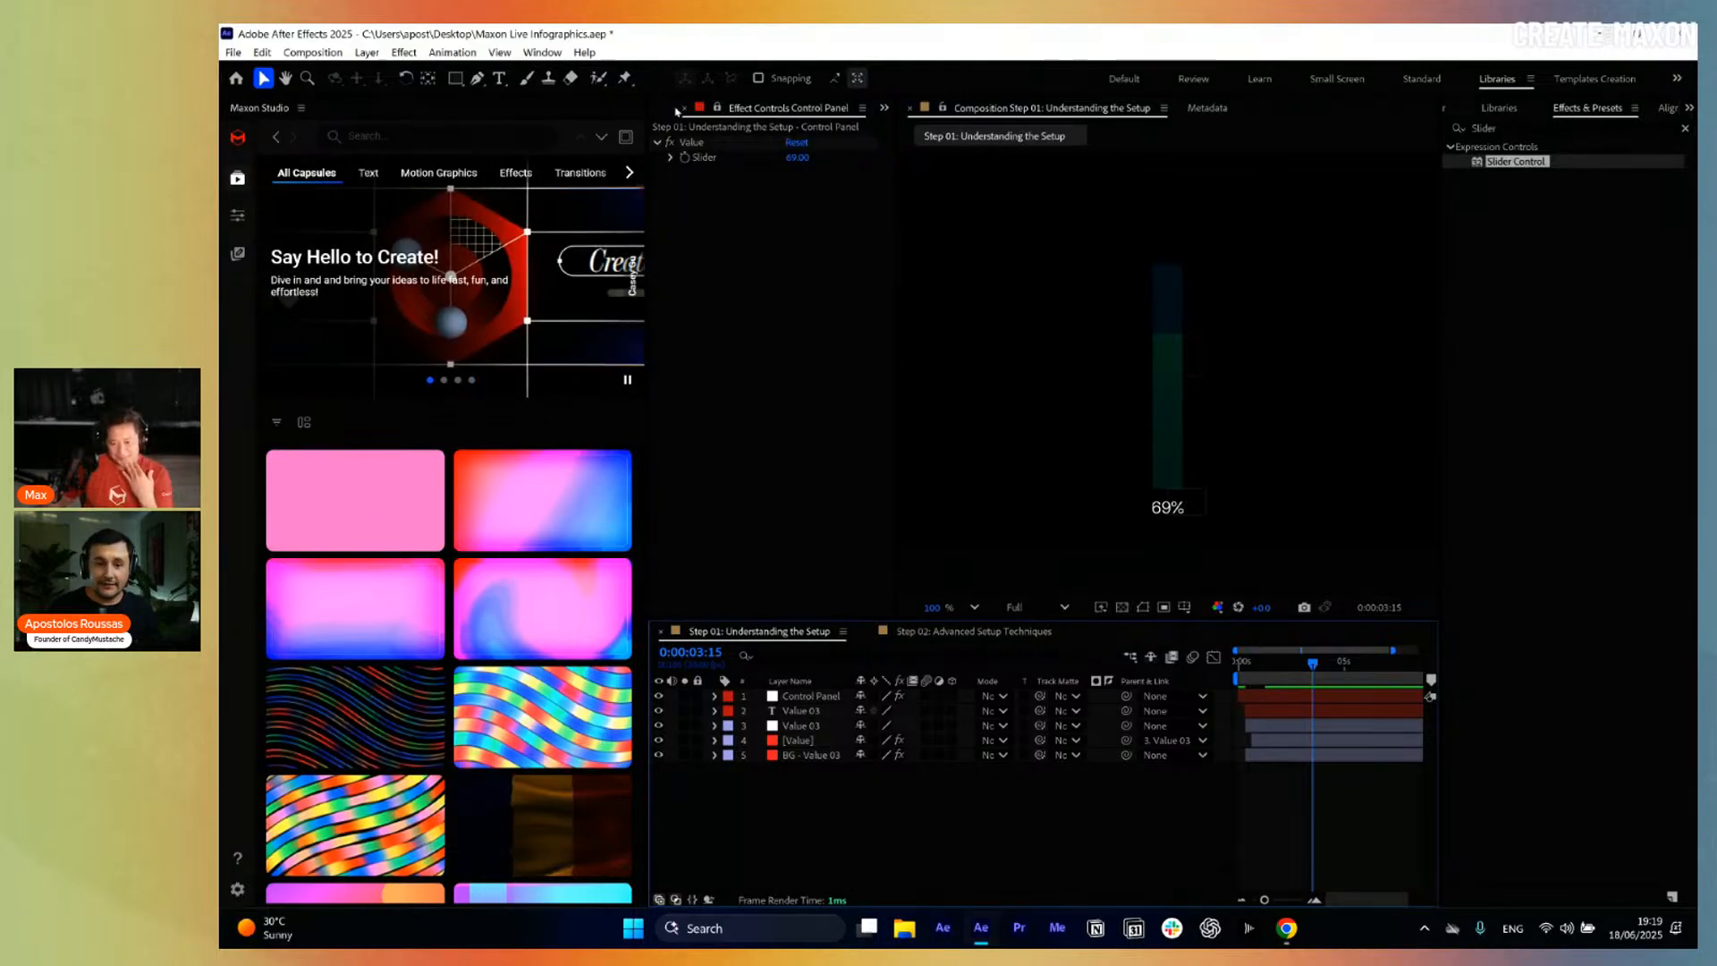
{"action": "left_click_drag", "start_coordinate": [787, 159], "coordinate": [781, 158]}
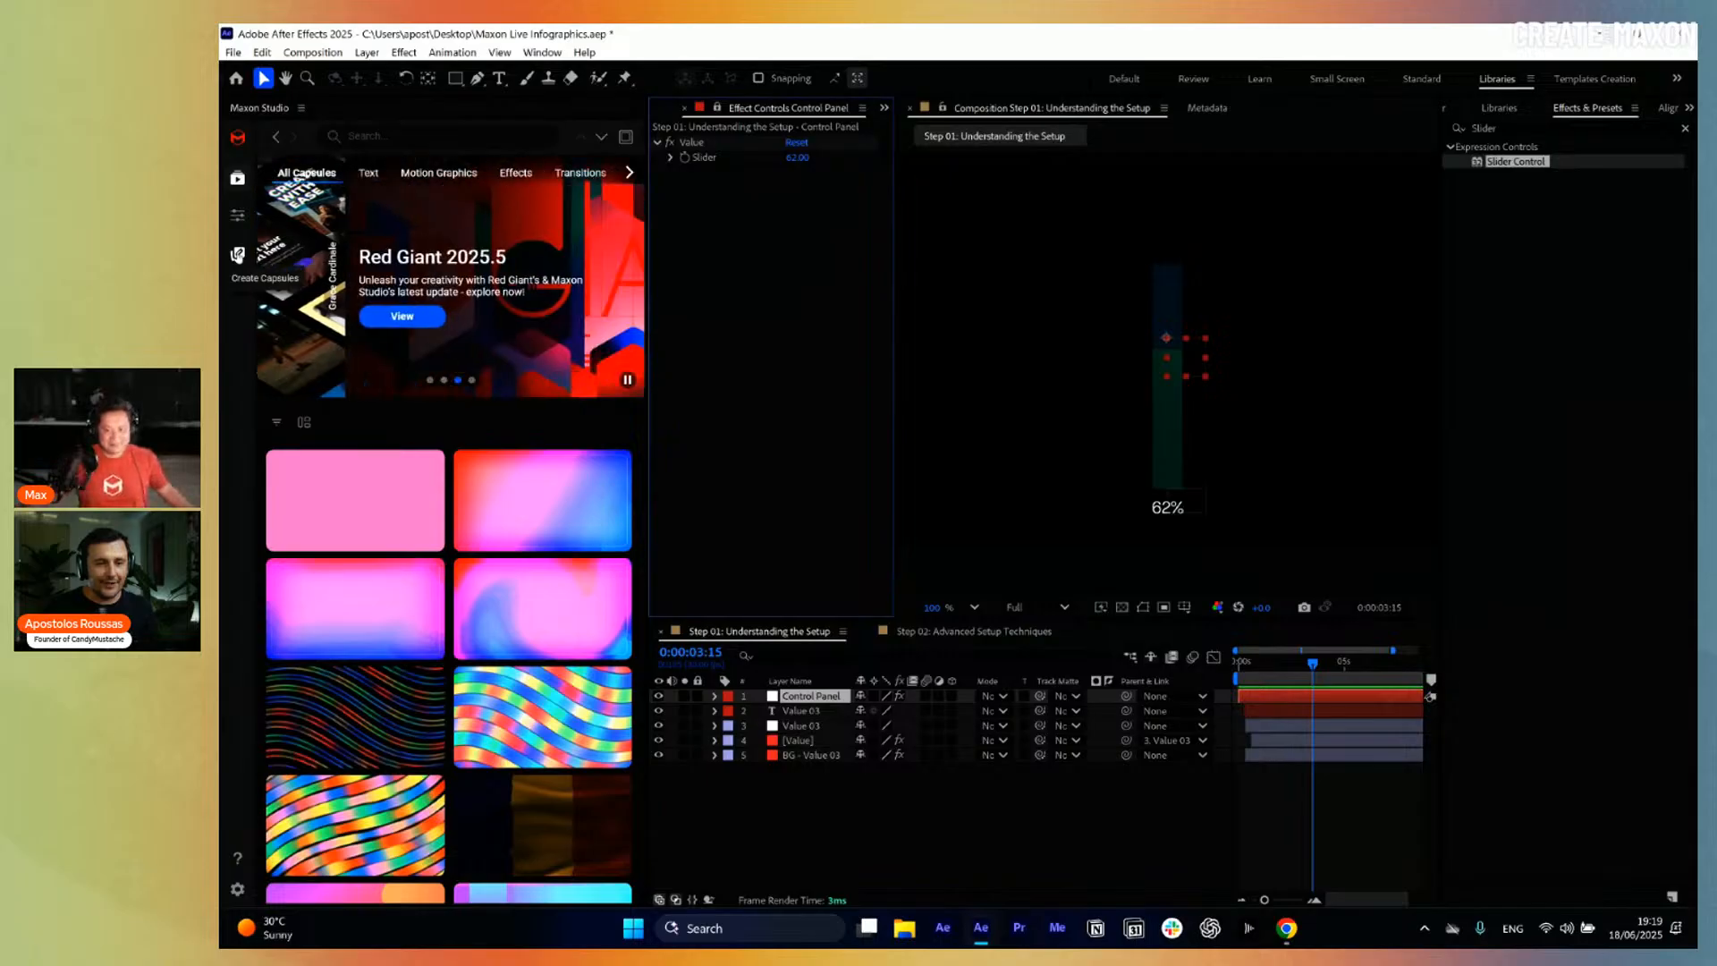
Open Maxon Studio's Create Capsules section and pre-compose all five layers as PreComp Step 01, moving all attributes into the new composition.
{"action": "left_click", "coordinate": [237, 255]}
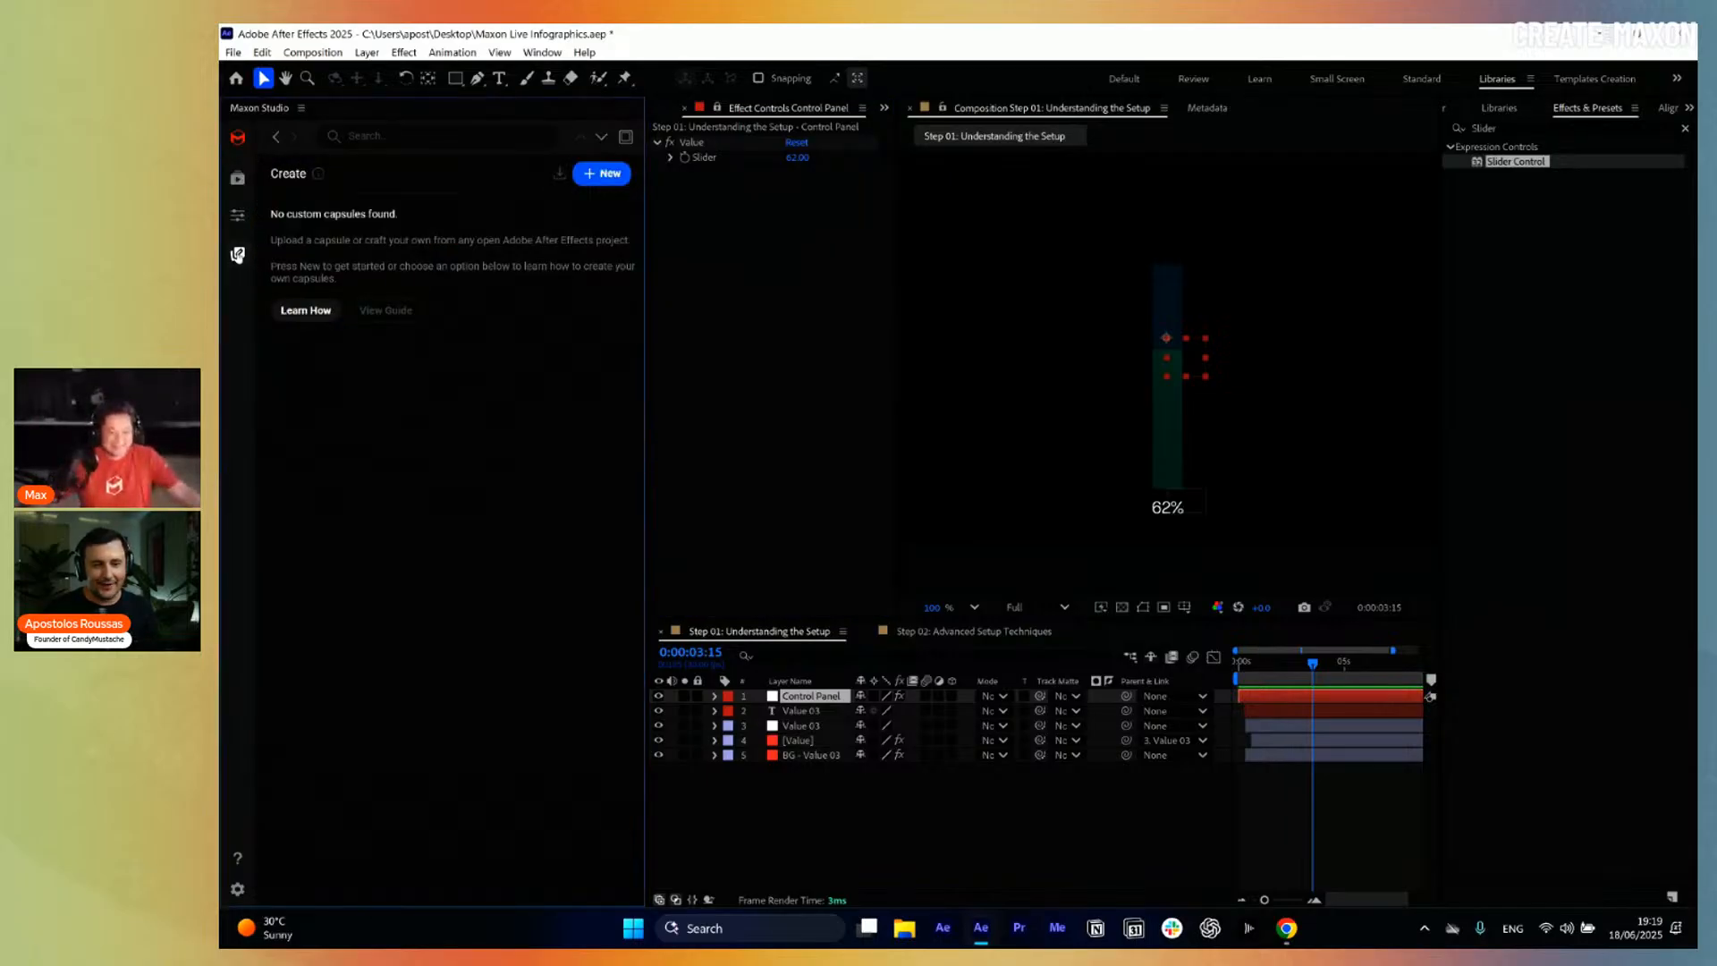
{"action": "left_click", "coordinate": [933, 832]}
{"action": "left_click_drag", "start_coordinate": [942, 837], "coordinate": [756, 691]}
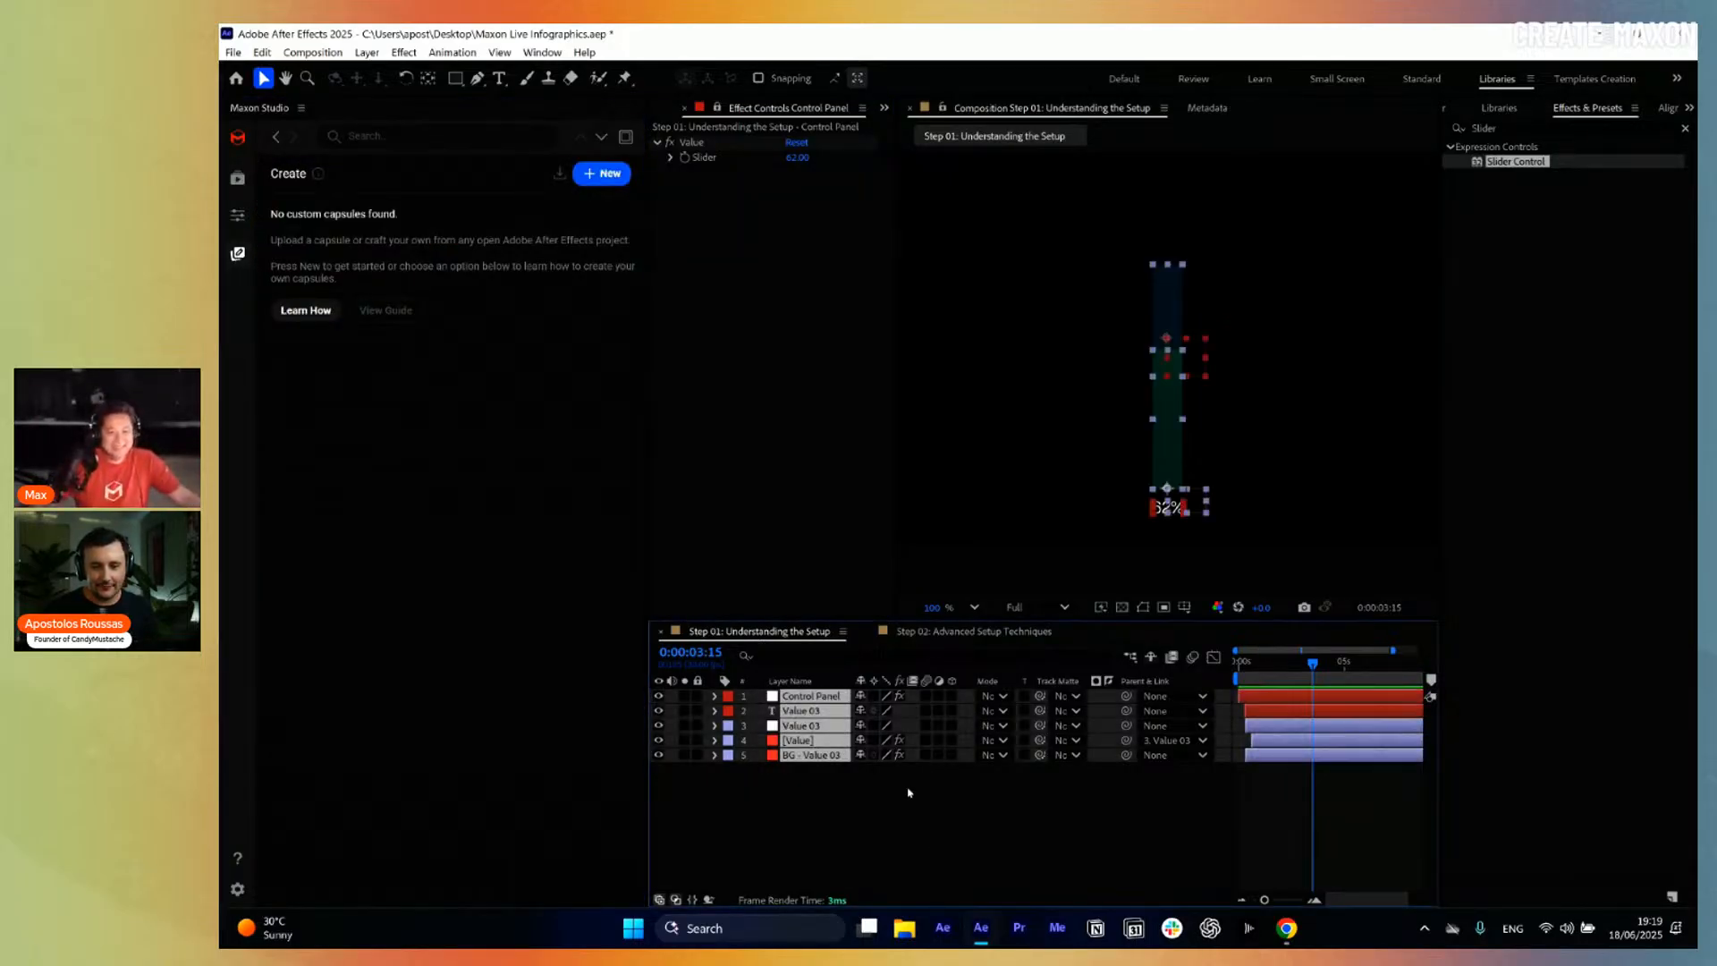
{"action": "key", "text": "ctrl+shift+c"}
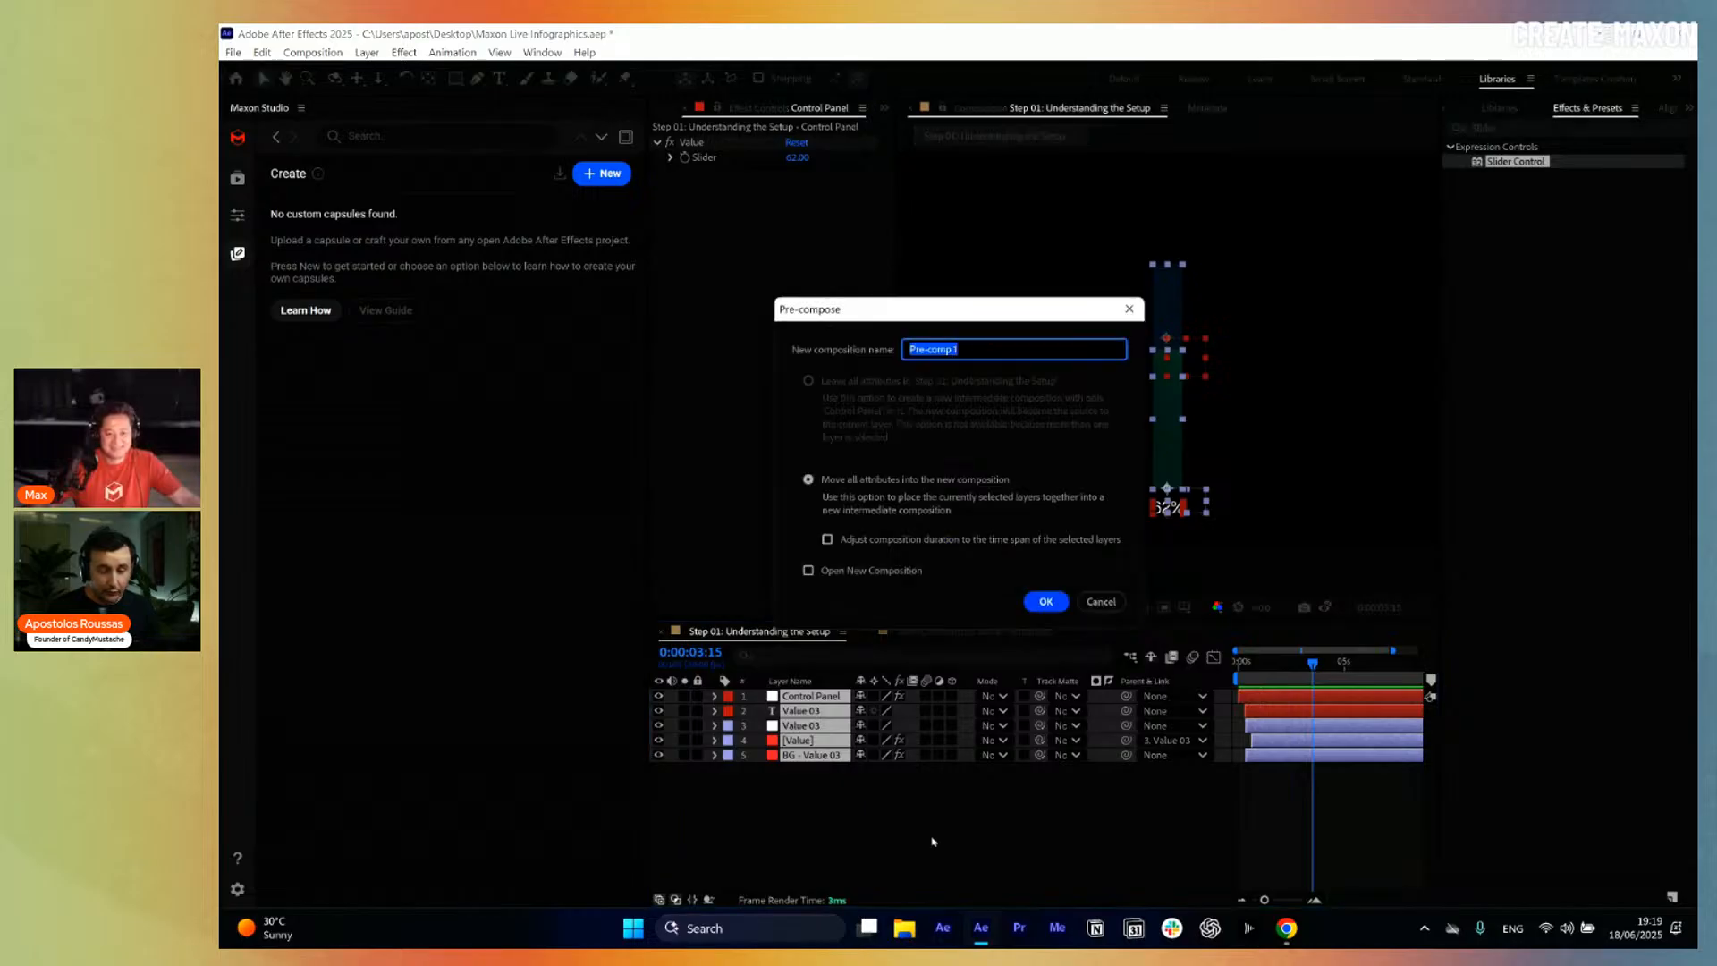
{"action": "type", "text": "Pre"}
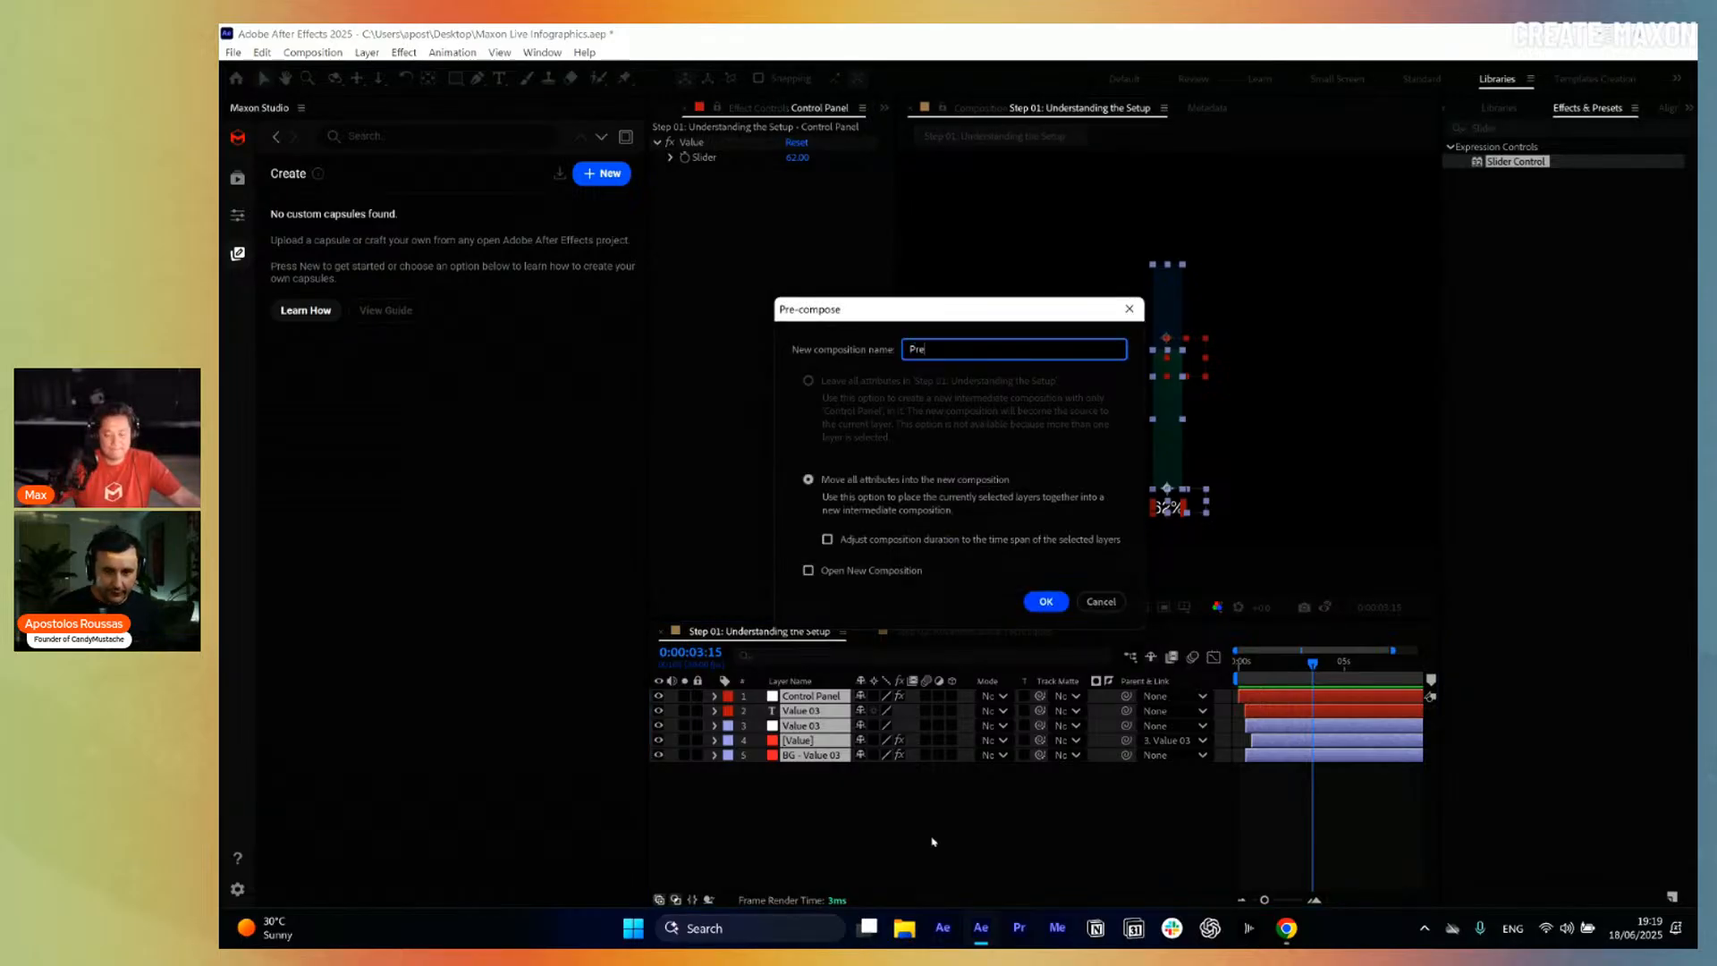
{"action": "type", "text": "Comp Step 01"}
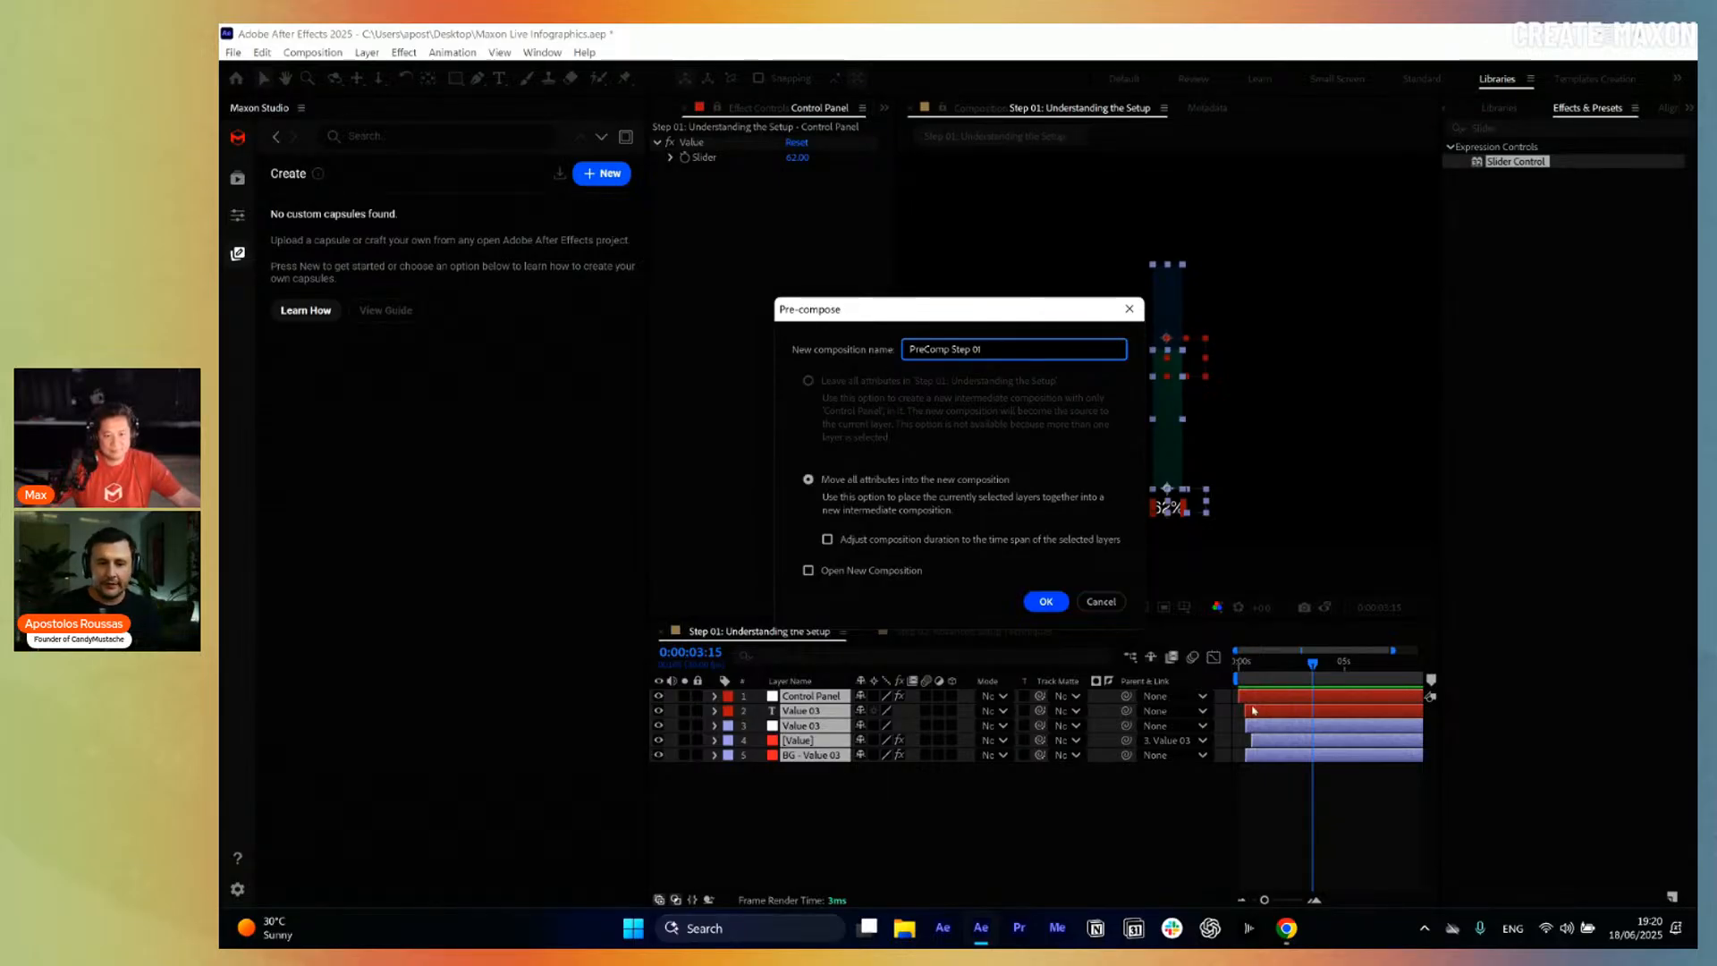
{"action": "left_click", "coordinate": [1056, 601]}
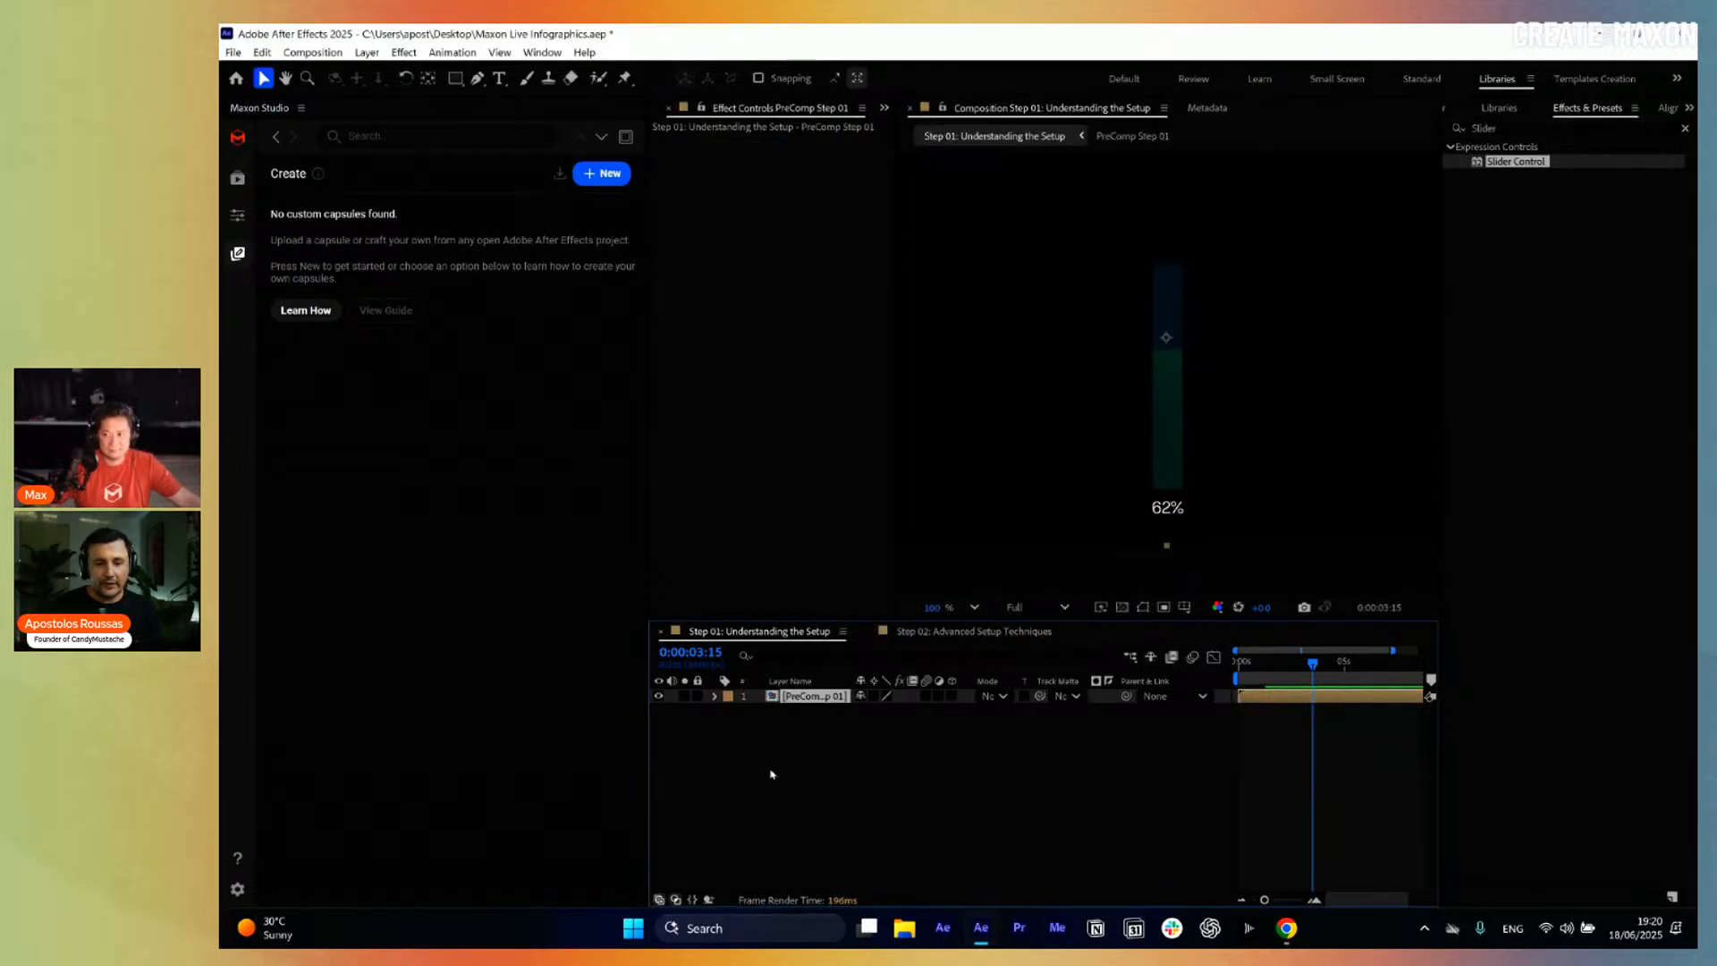
Start a new capsule from the Step 01: Understanding the Setup composition and name it Maxon Live Step 01.
{"action": "left_click", "coordinate": [615, 180]}
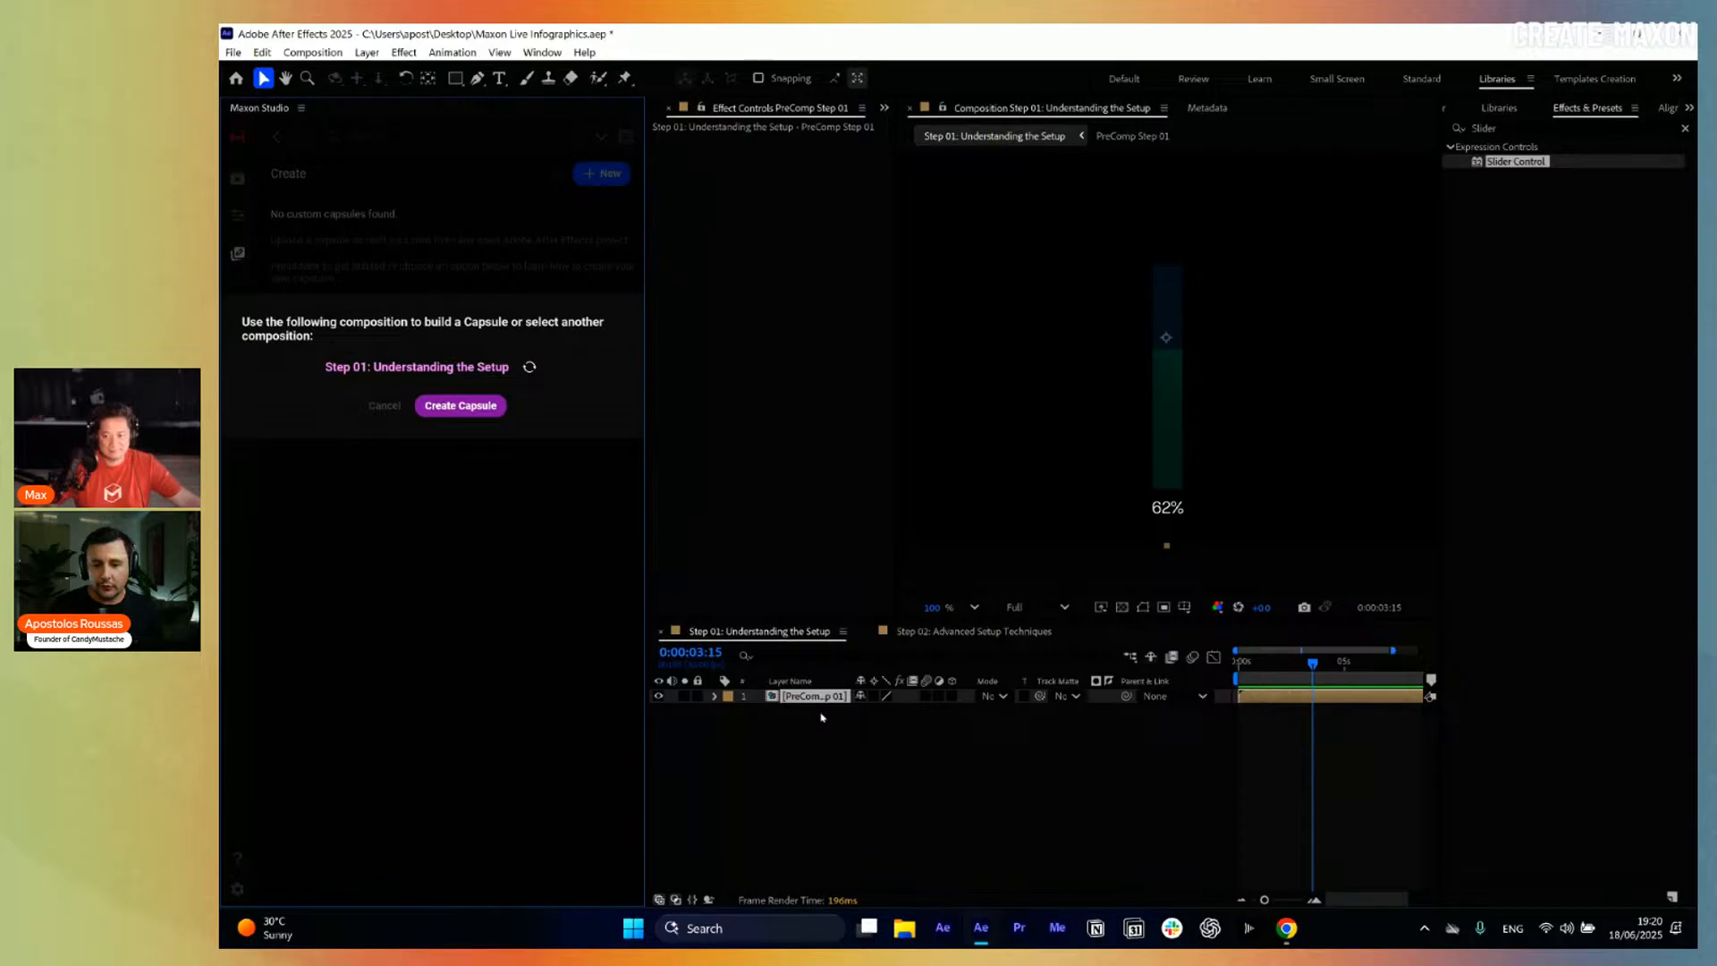
{"action": "left_click", "coordinate": [474, 408]}
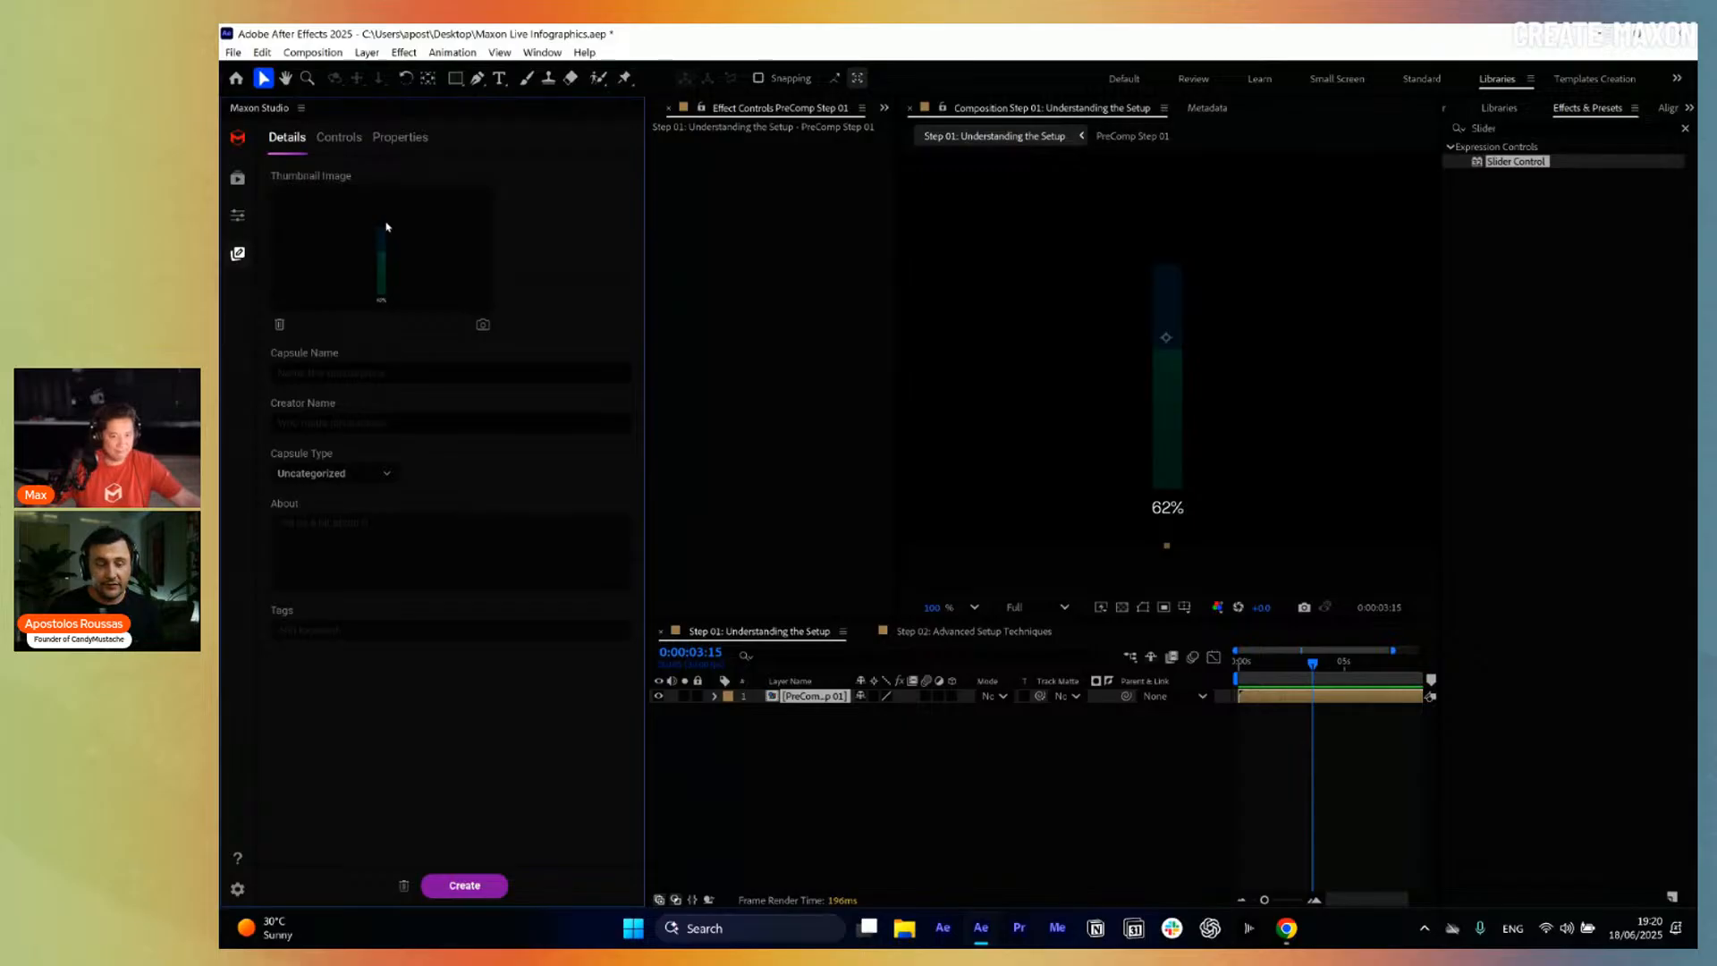
{"action": "left_click", "coordinate": [347, 378]}
{"action": "type", "text": "Maxon Libr"}
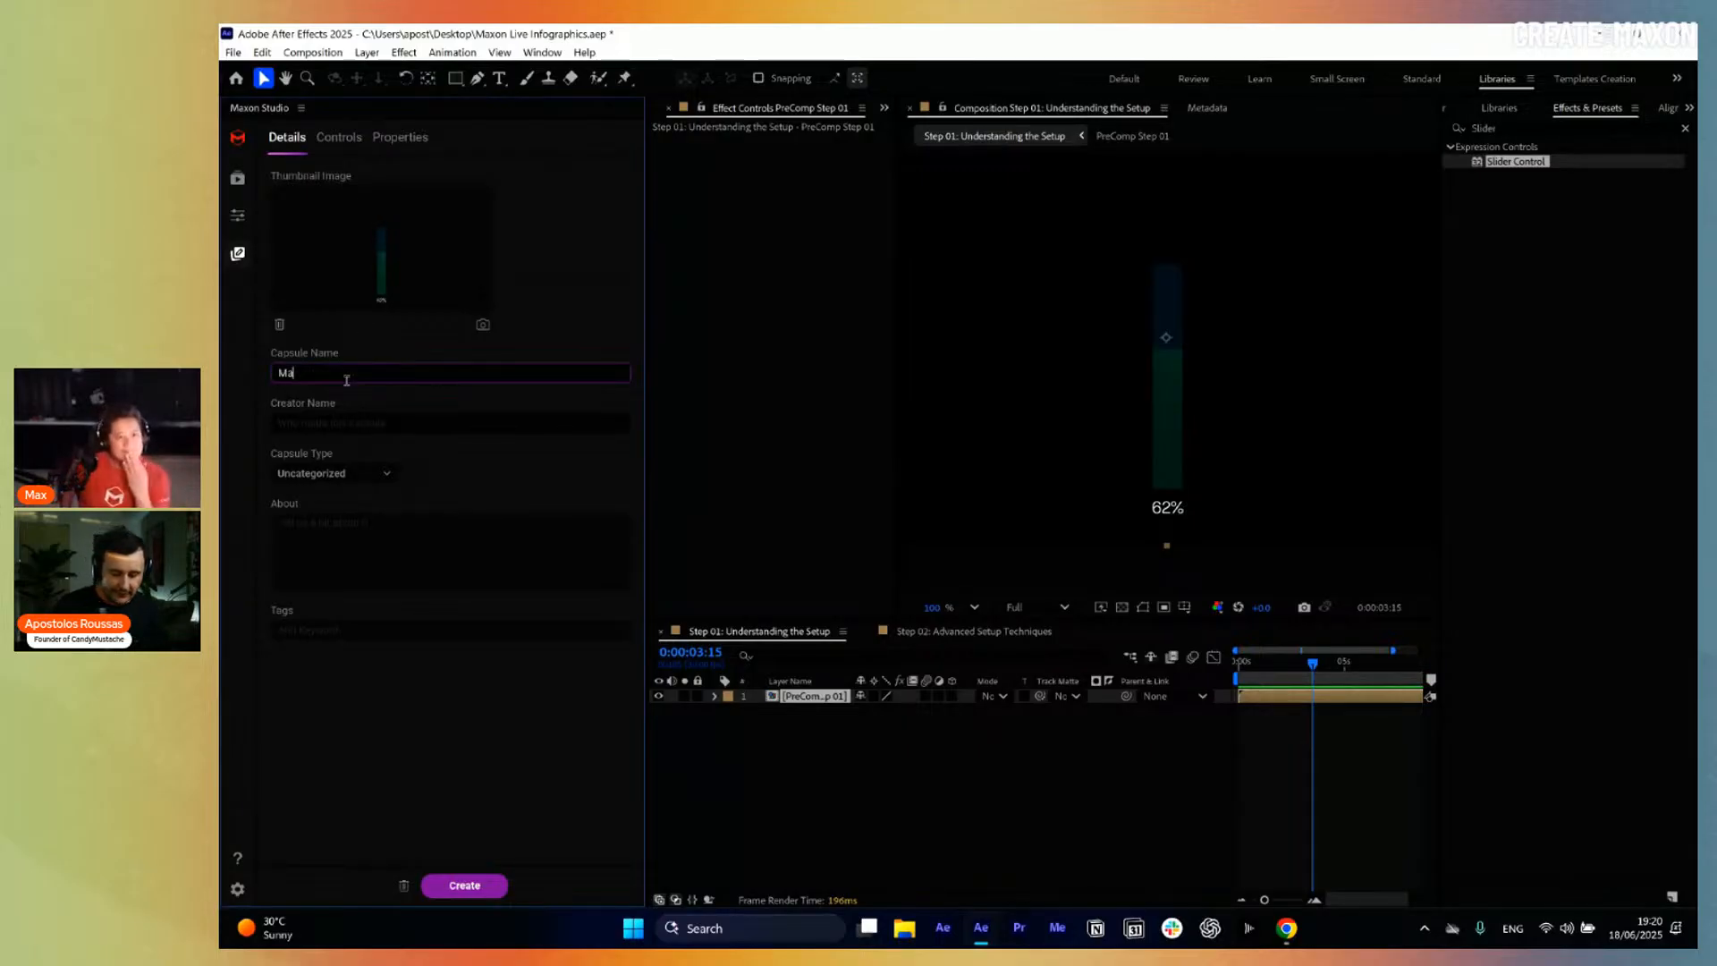
{"action": "key", "text": "BackSpace"}
{"action": "key", "text": "BackSpace"}
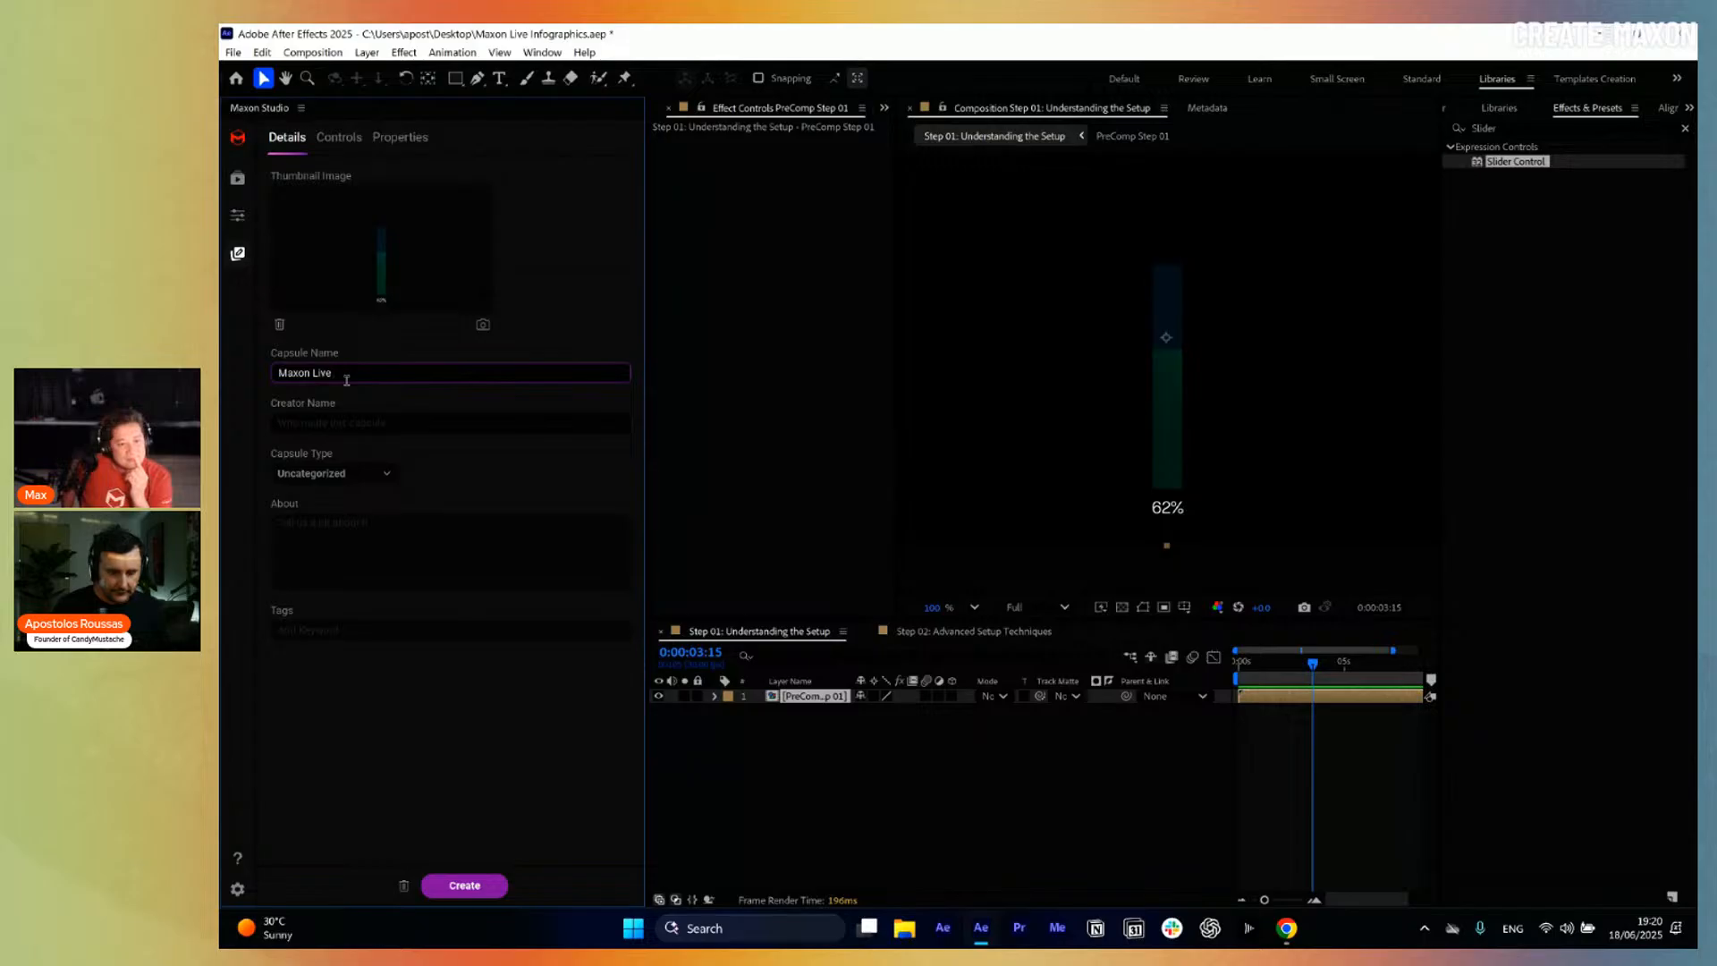
{"action": "type", "text": "ve Step "}
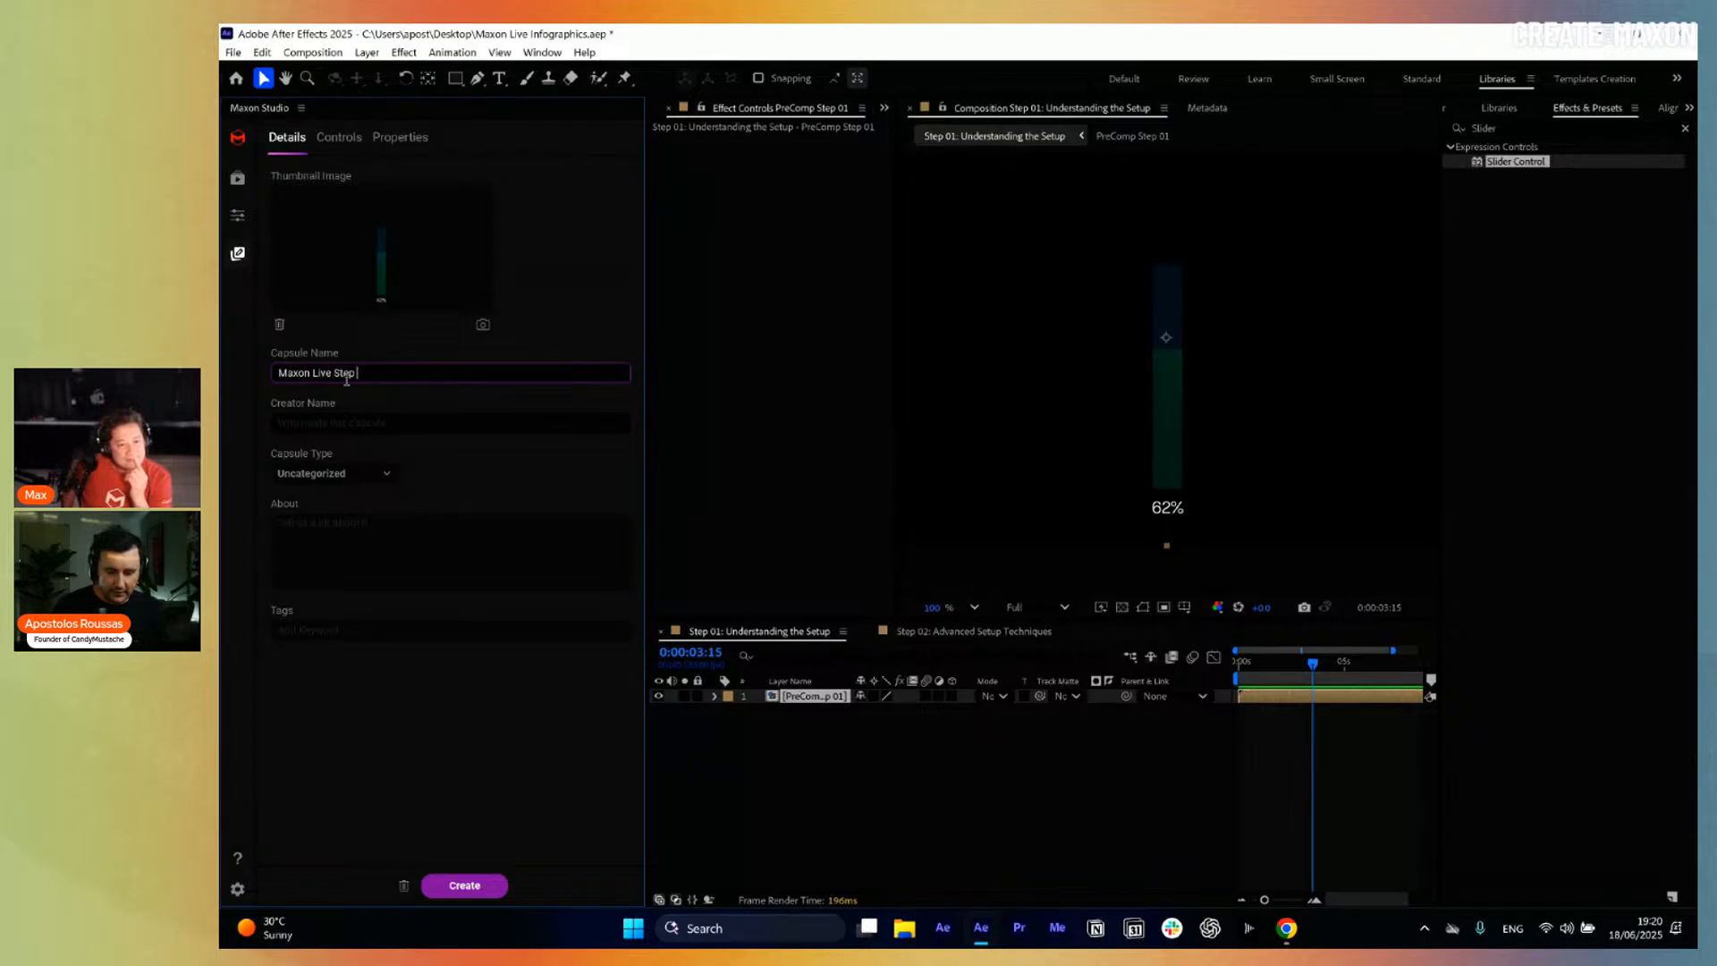
{"action": "type", "text": "01"}
Enter the creator's name in the capsule's details and leave its description and tags empty.
{"action": "left_click", "coordinate": [347, 423]}
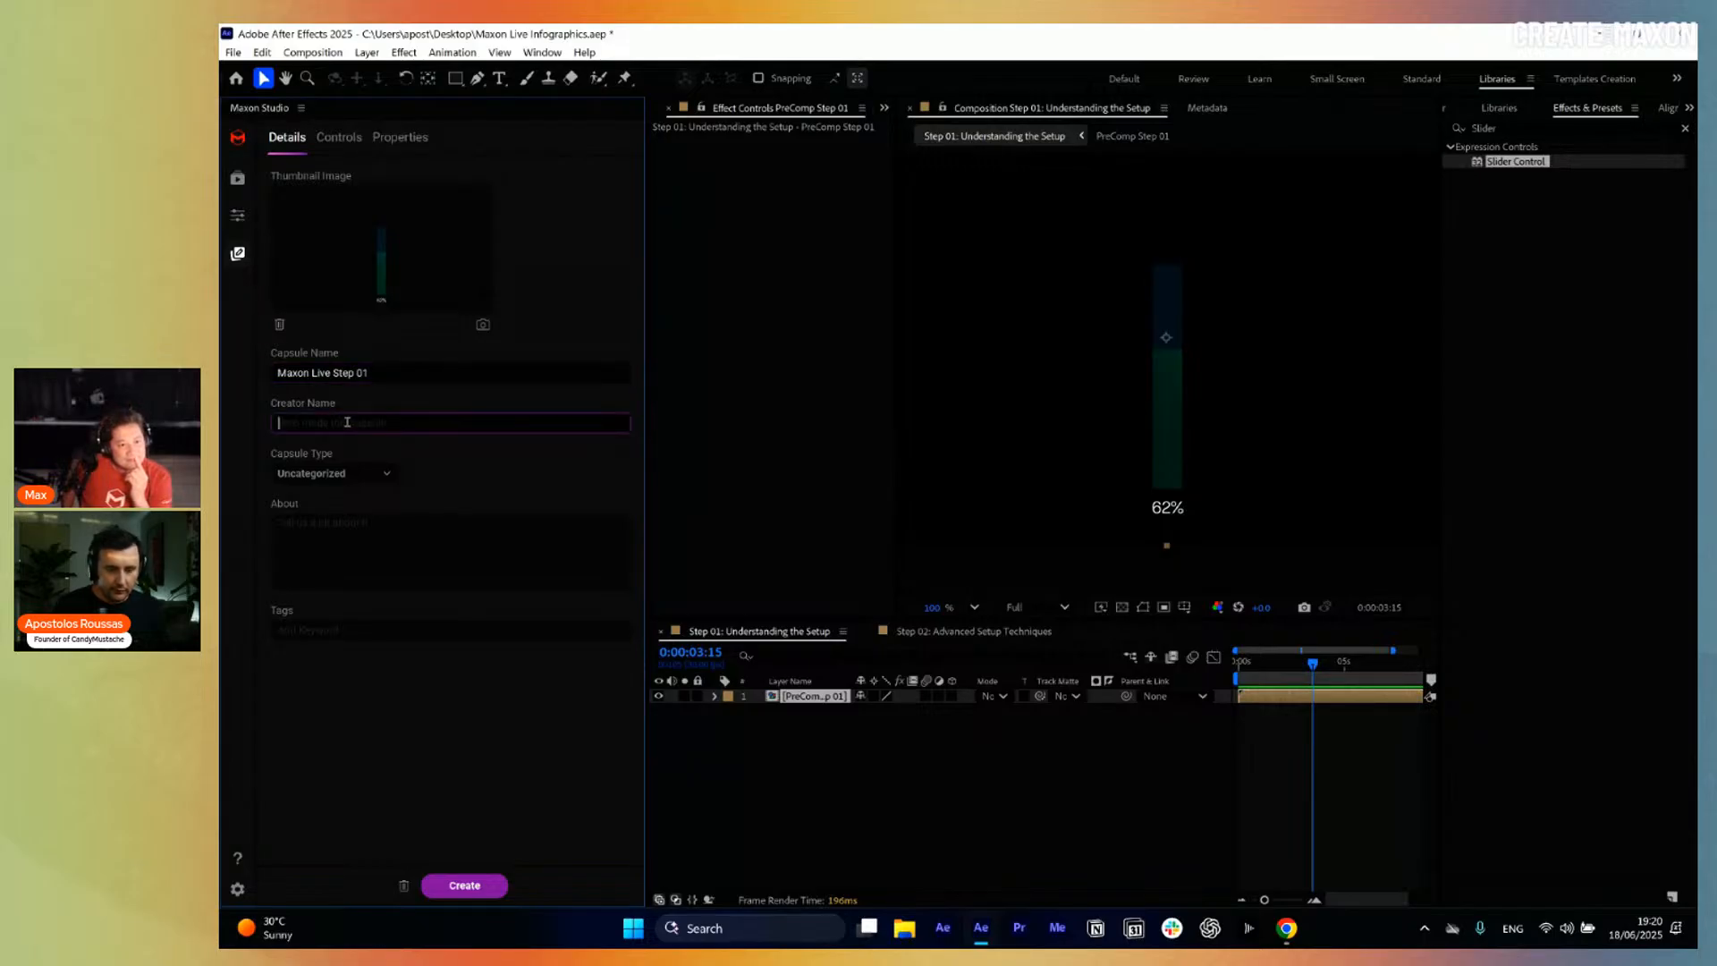
{"action": "type", "text": "Max"}
{"action": "left_click", "coordinate": [373, 533]}
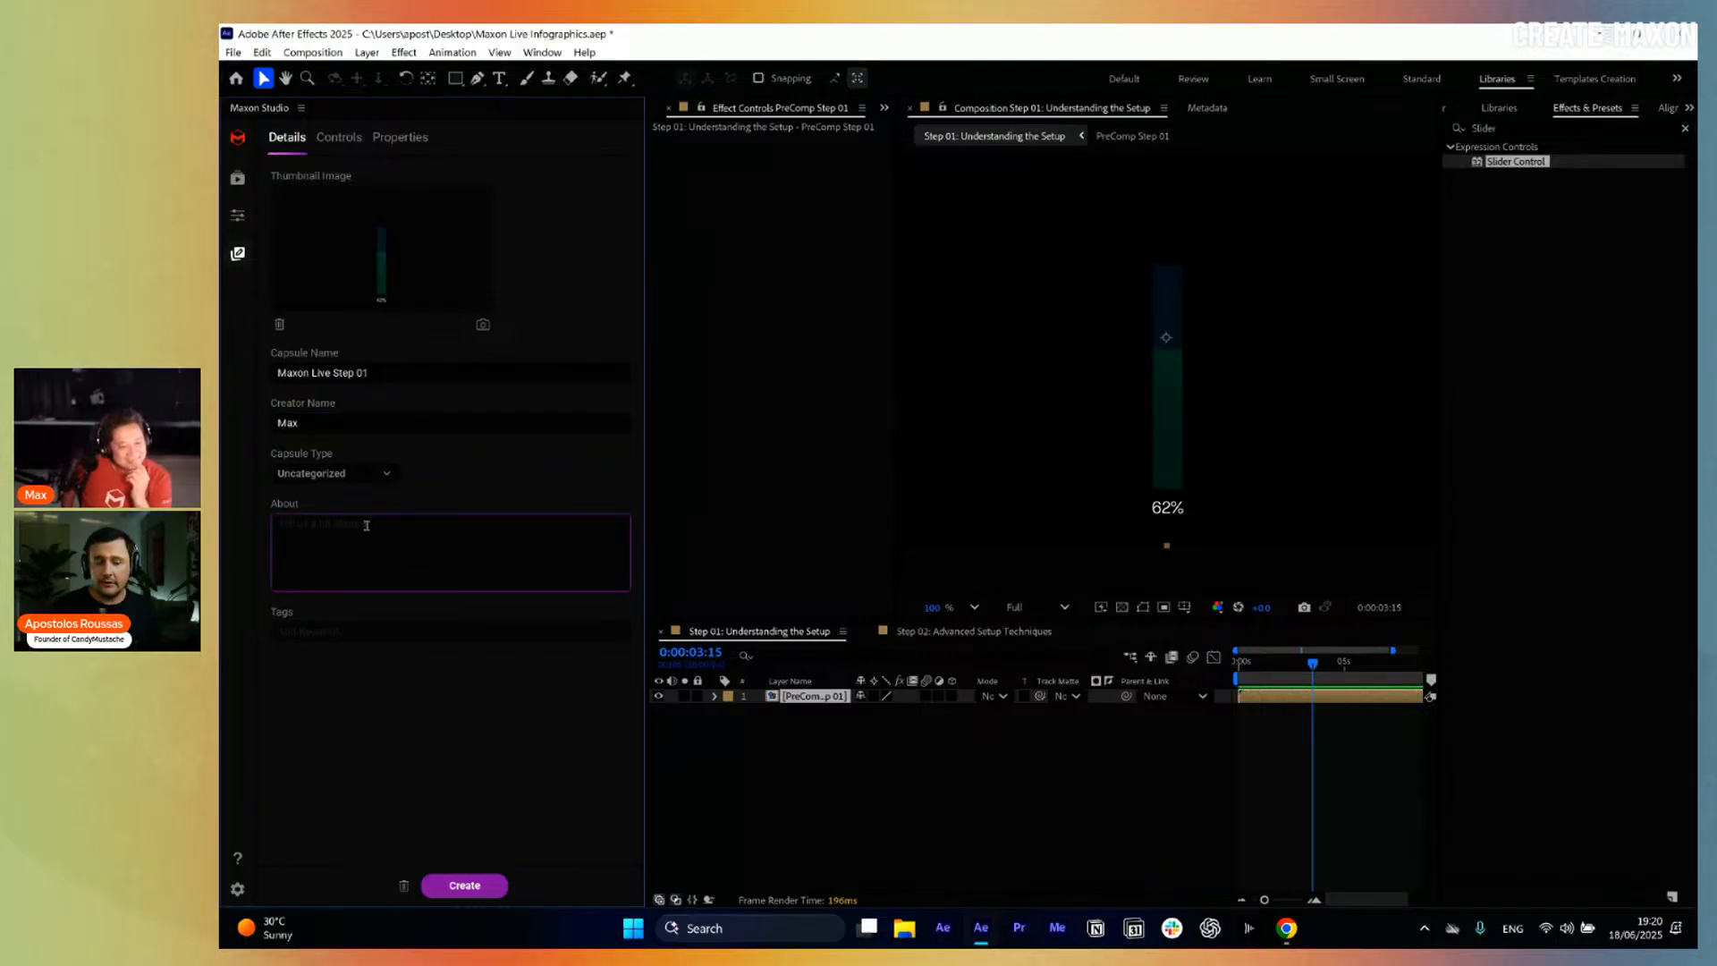
{"action": "left_click", "coordinate": [374, 626]}
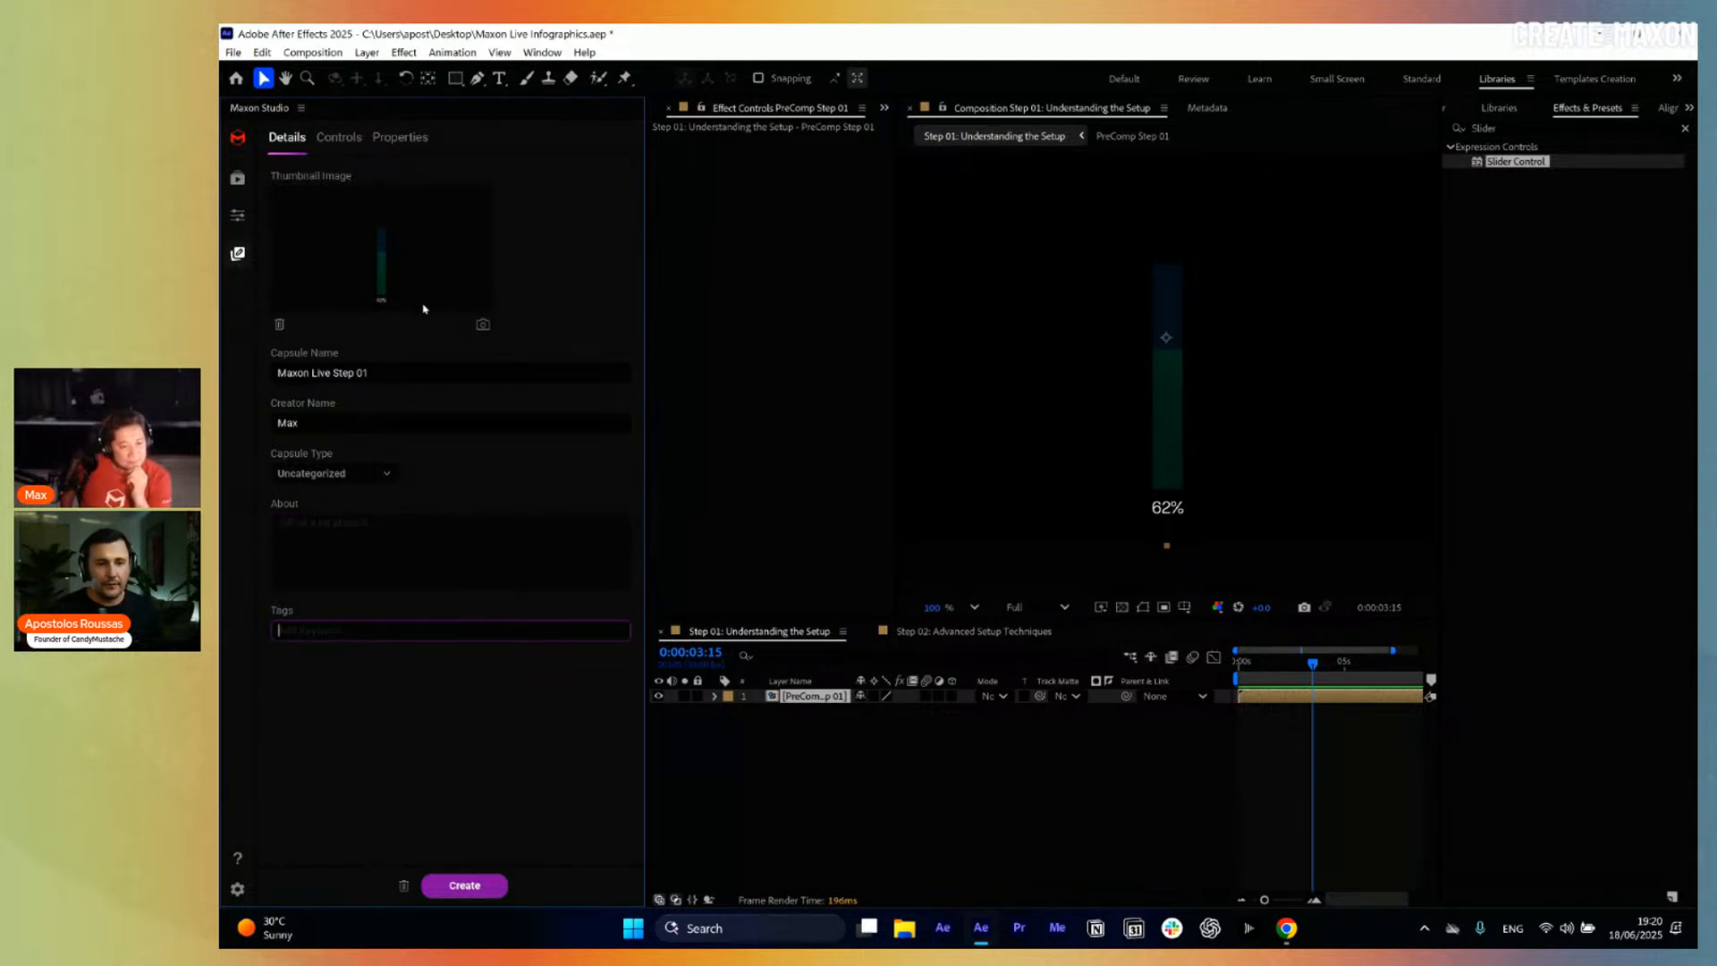
Rename Group 1 in the capsule's controls as Value.
{"action": "left_click", "coordinate": [338, 138]}
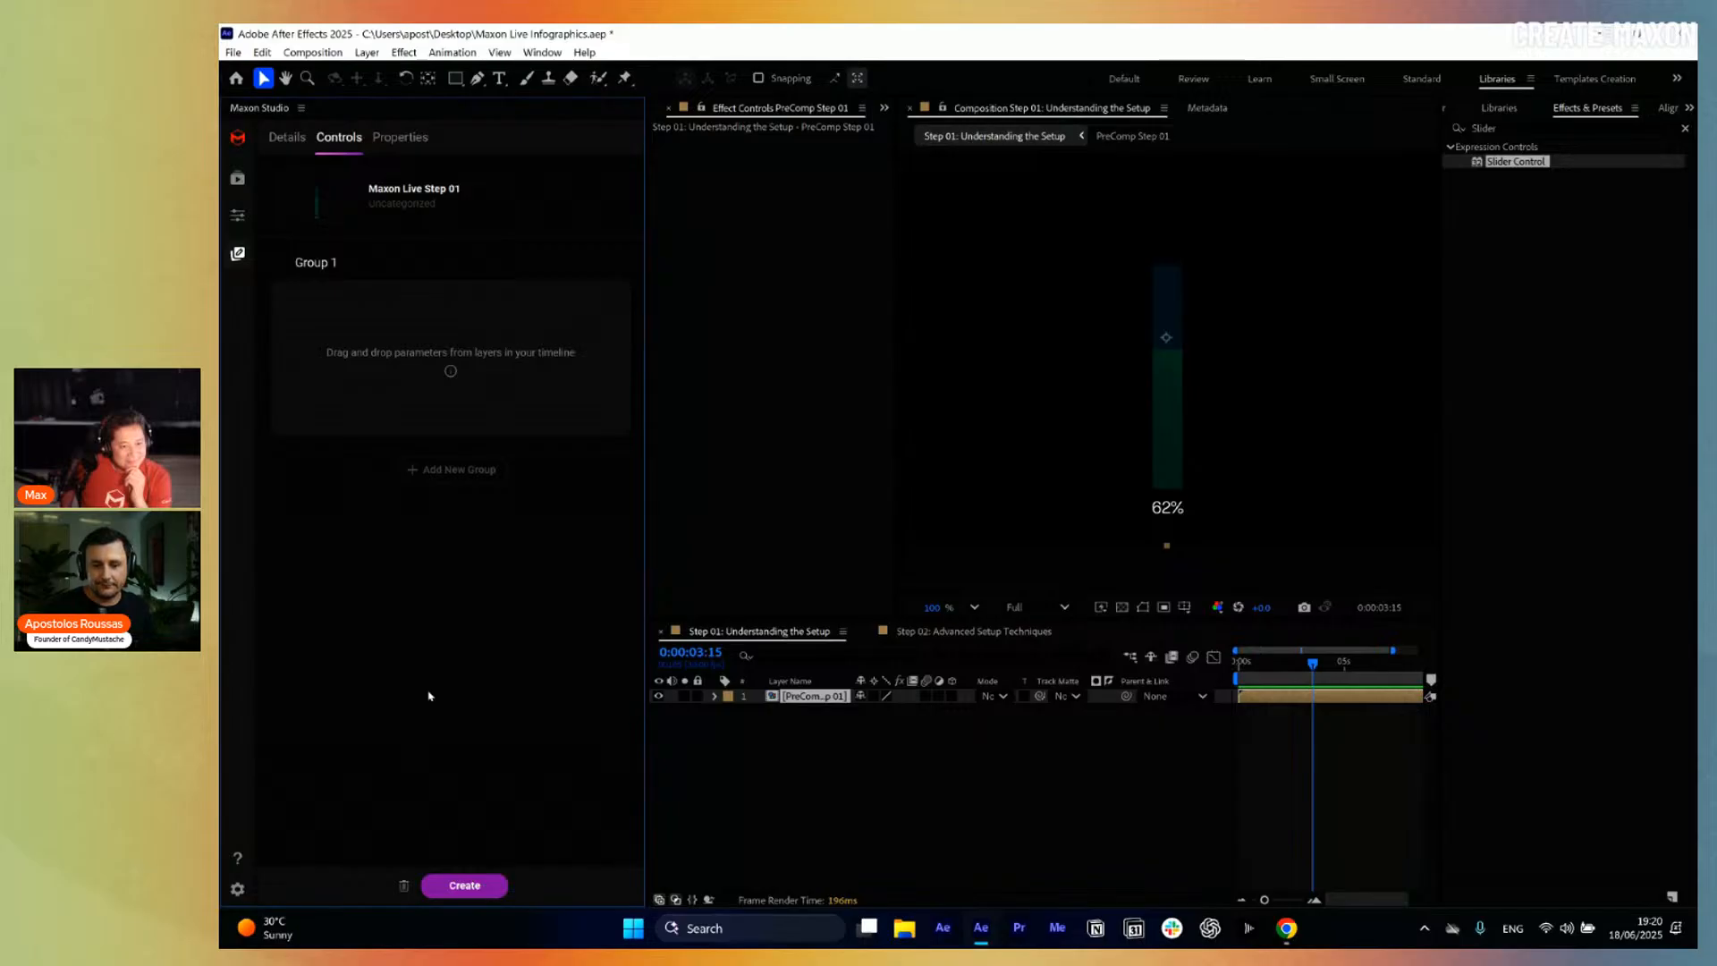
{"action": "left_click", "coordinate": [350, 263]}
{"action": "key", "text": "ctrl+a"}
{"action": "type", "text": "Value"}
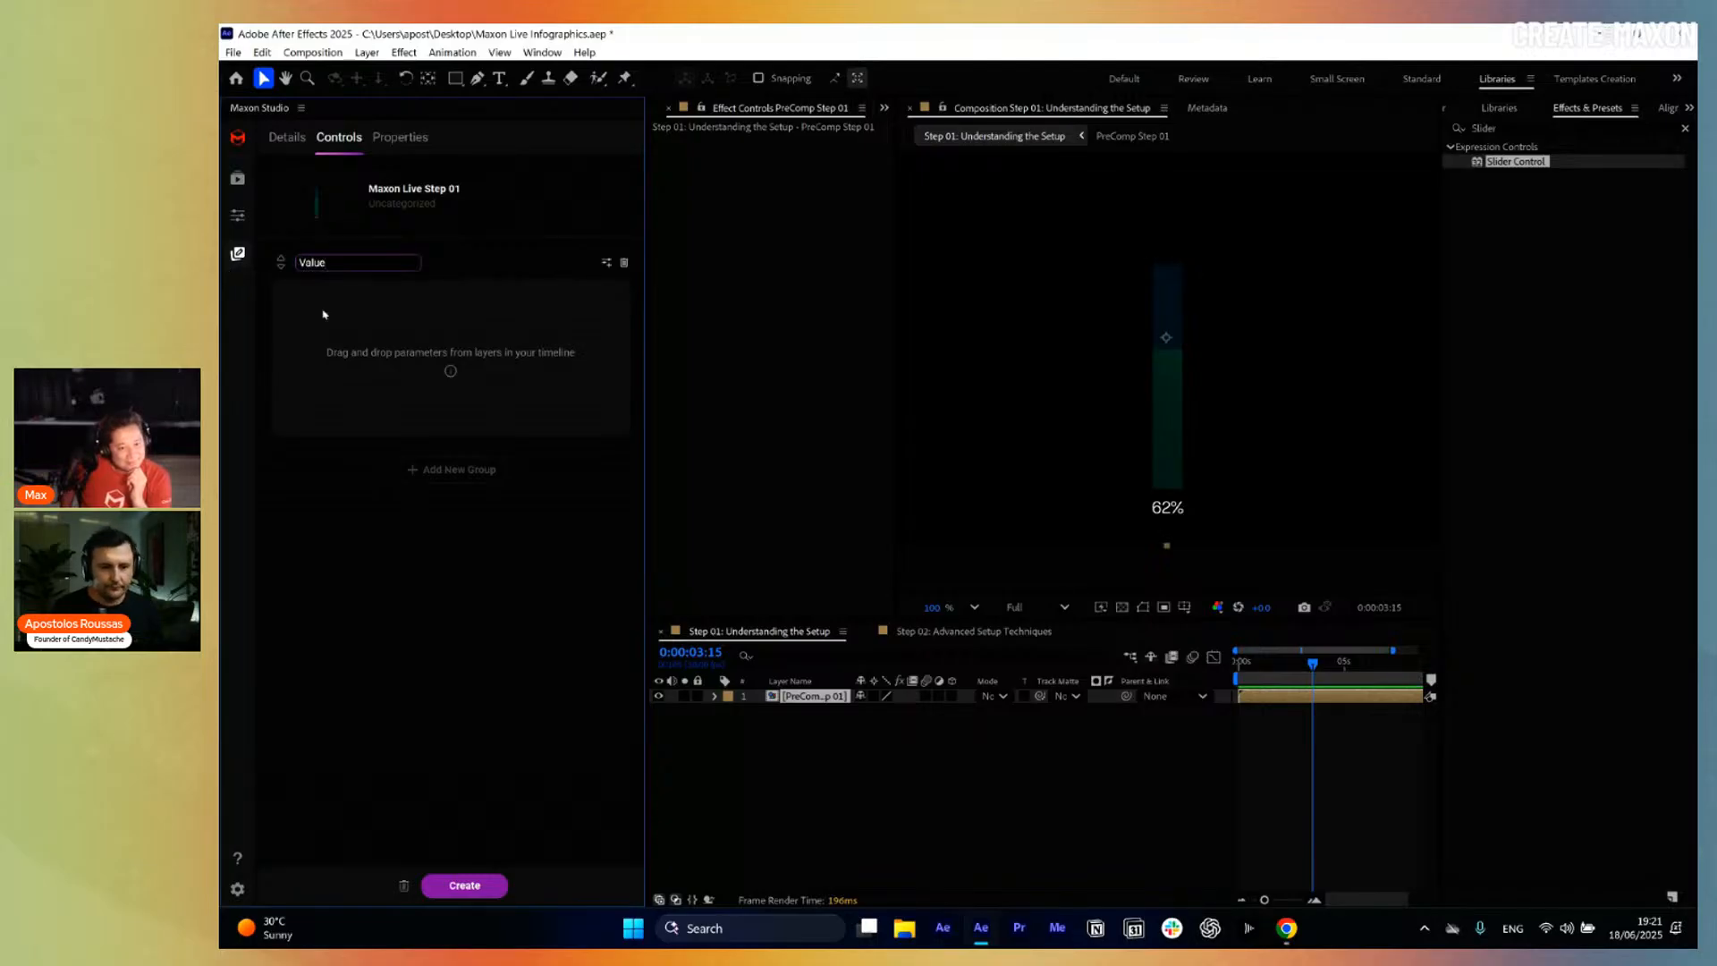
{"action": "key", "text": "Return"}
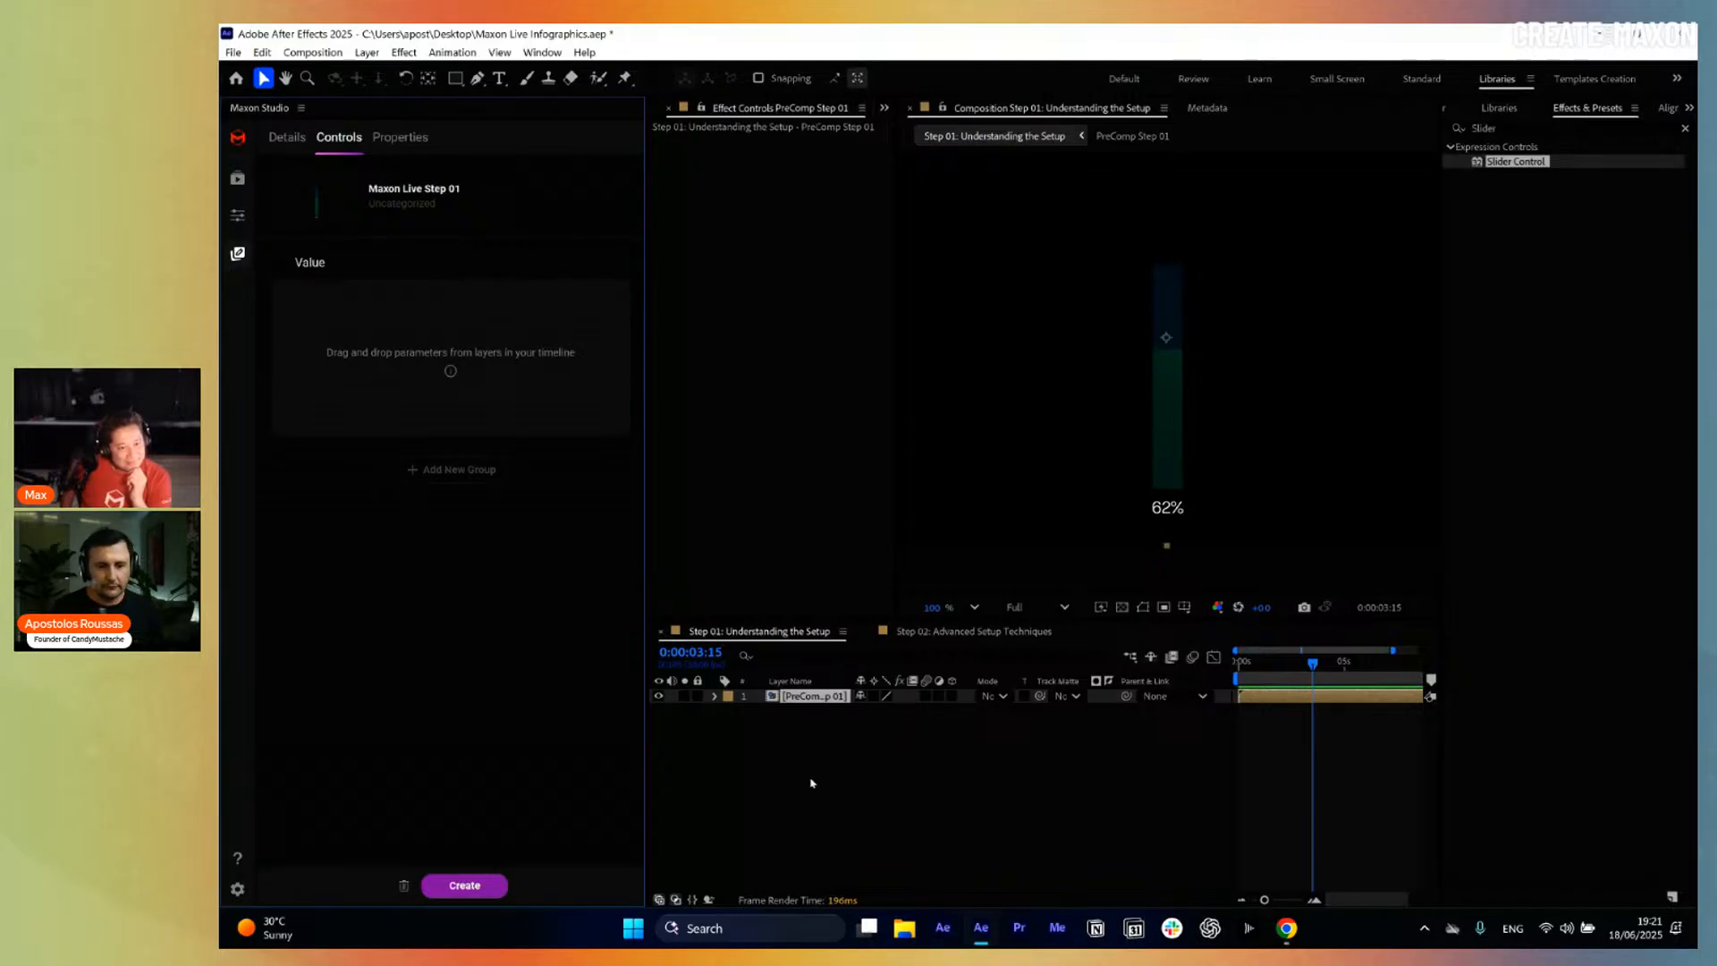
Add the Control Panel's Slider parameter from PreComp Step 01 to the capsule's Value group and test it, ending at 67.68.
{"action": "double_click", "coordinate": [815, 696]}
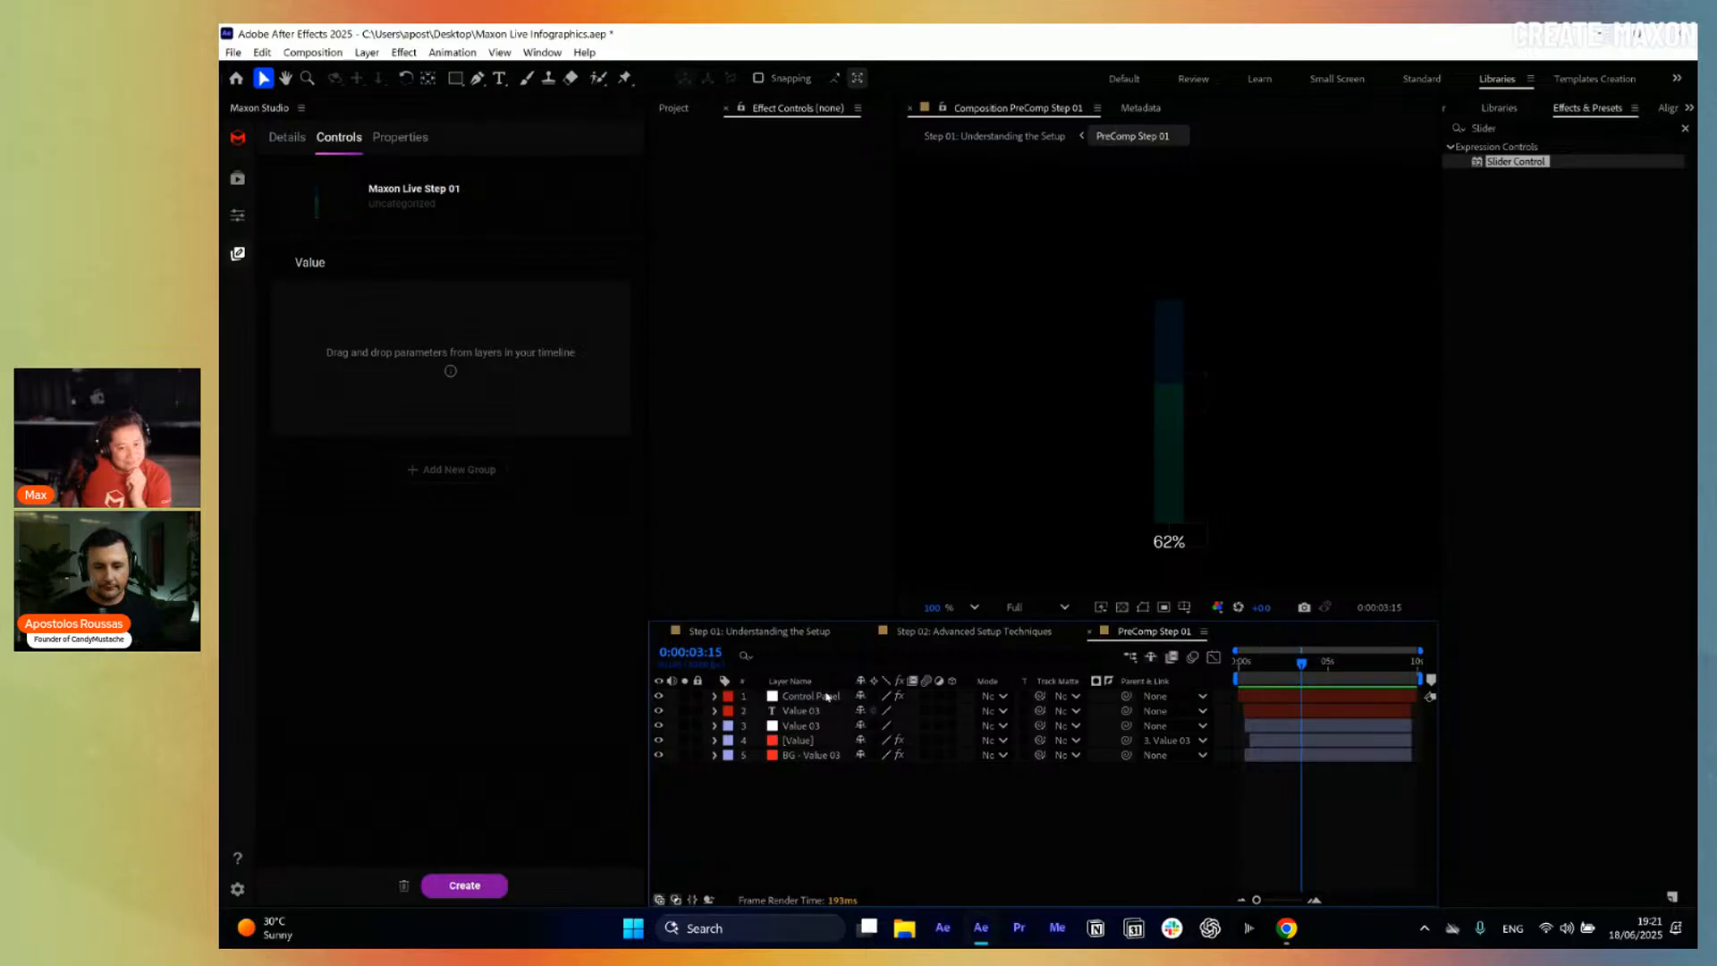
{"action": "left_click", "coordinate": [831, 703]}
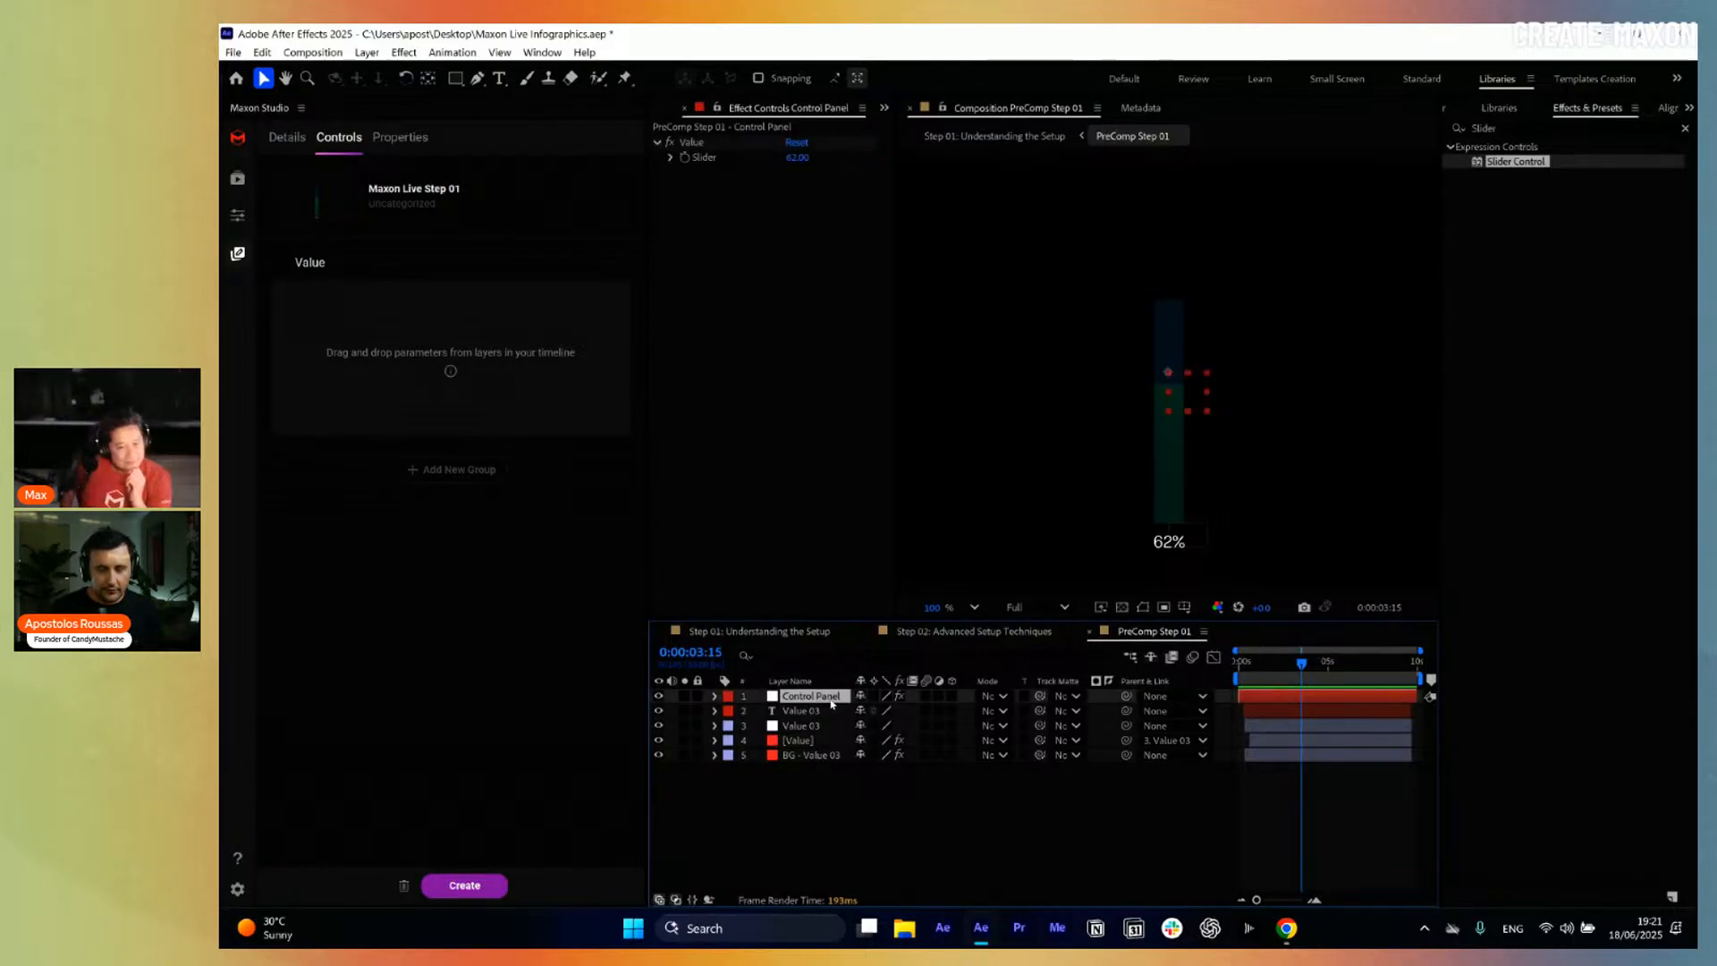
{"action": "key", "text": "u"}
{"action": "key", "text": "u"}
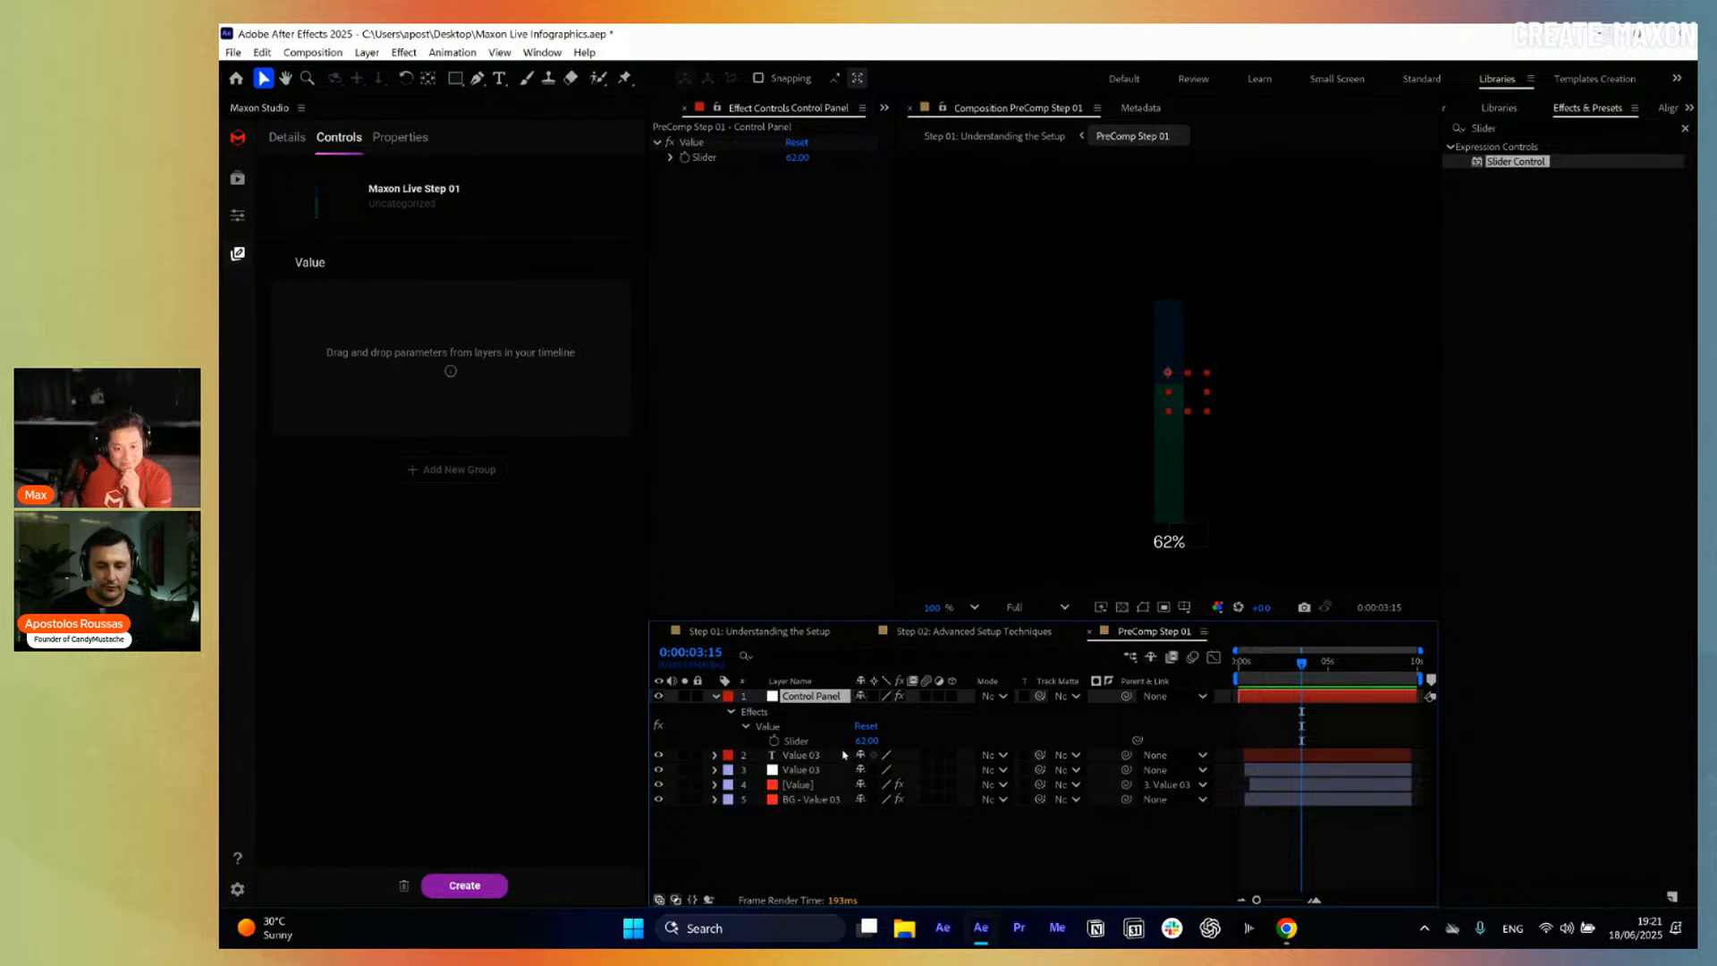
{"action": "left_click", "coordinate": [804, 743]}
{"action": "left_click_drag", "start_coordinate": [806, 745], "coordinate": [420, 358]}
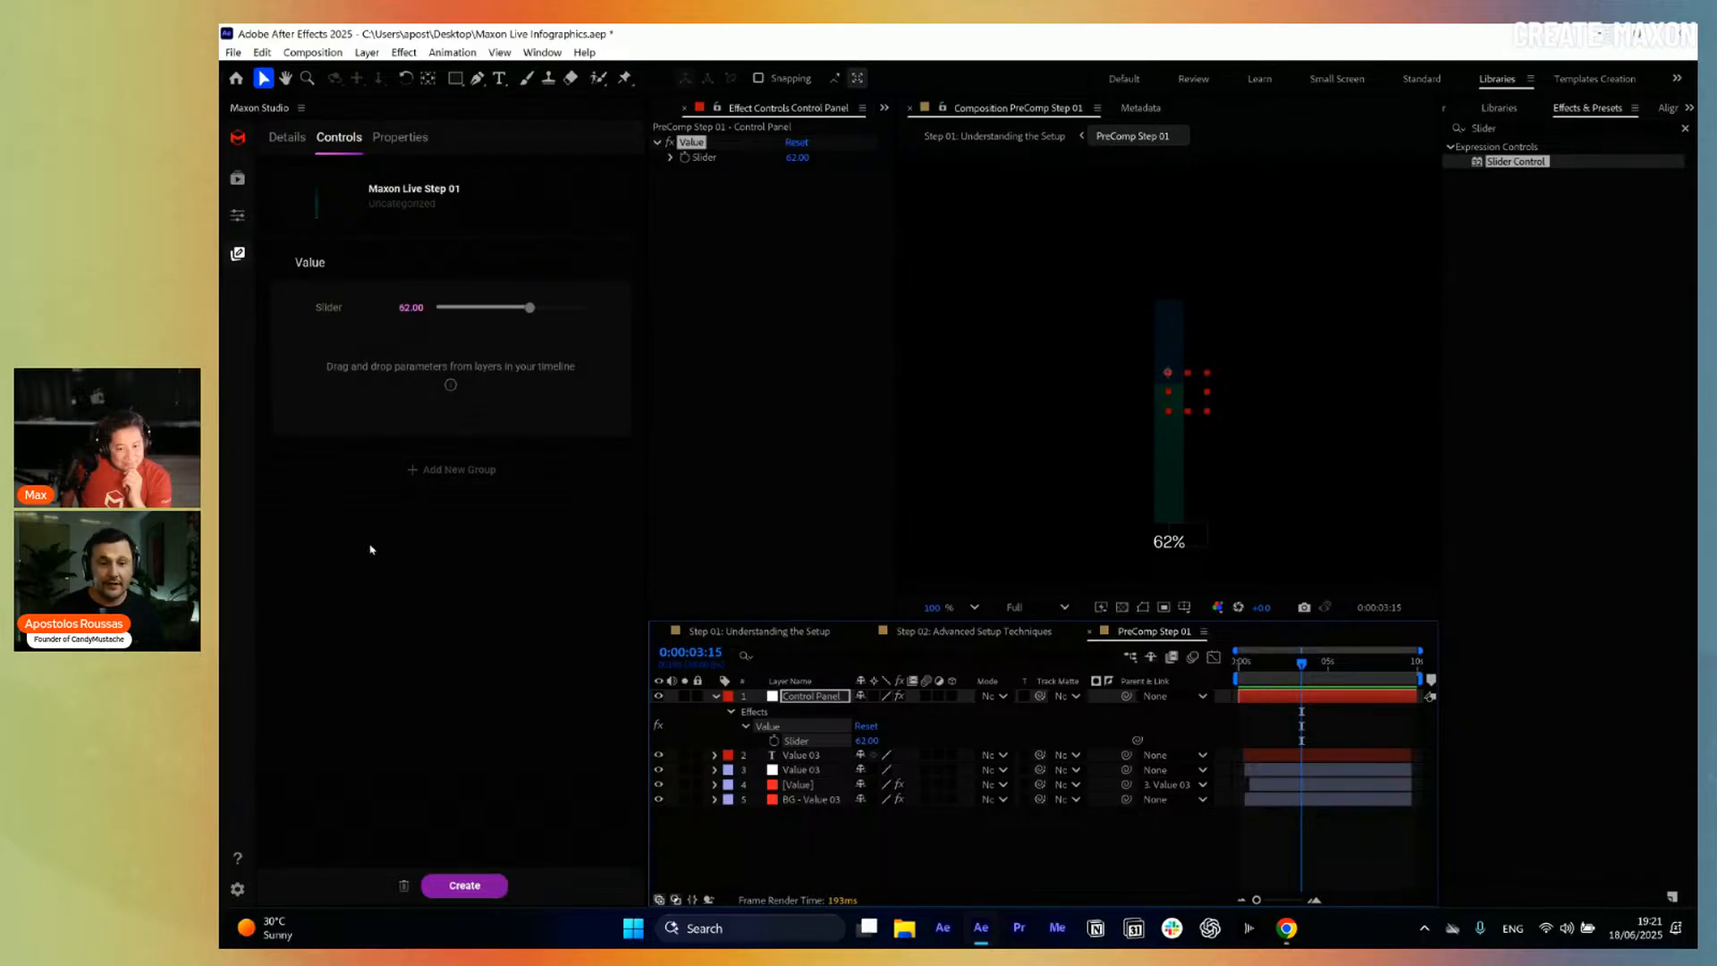
{"action": "left_click_drag", "start_coordinate": [531, 308], "coordinate": [499, 308]}
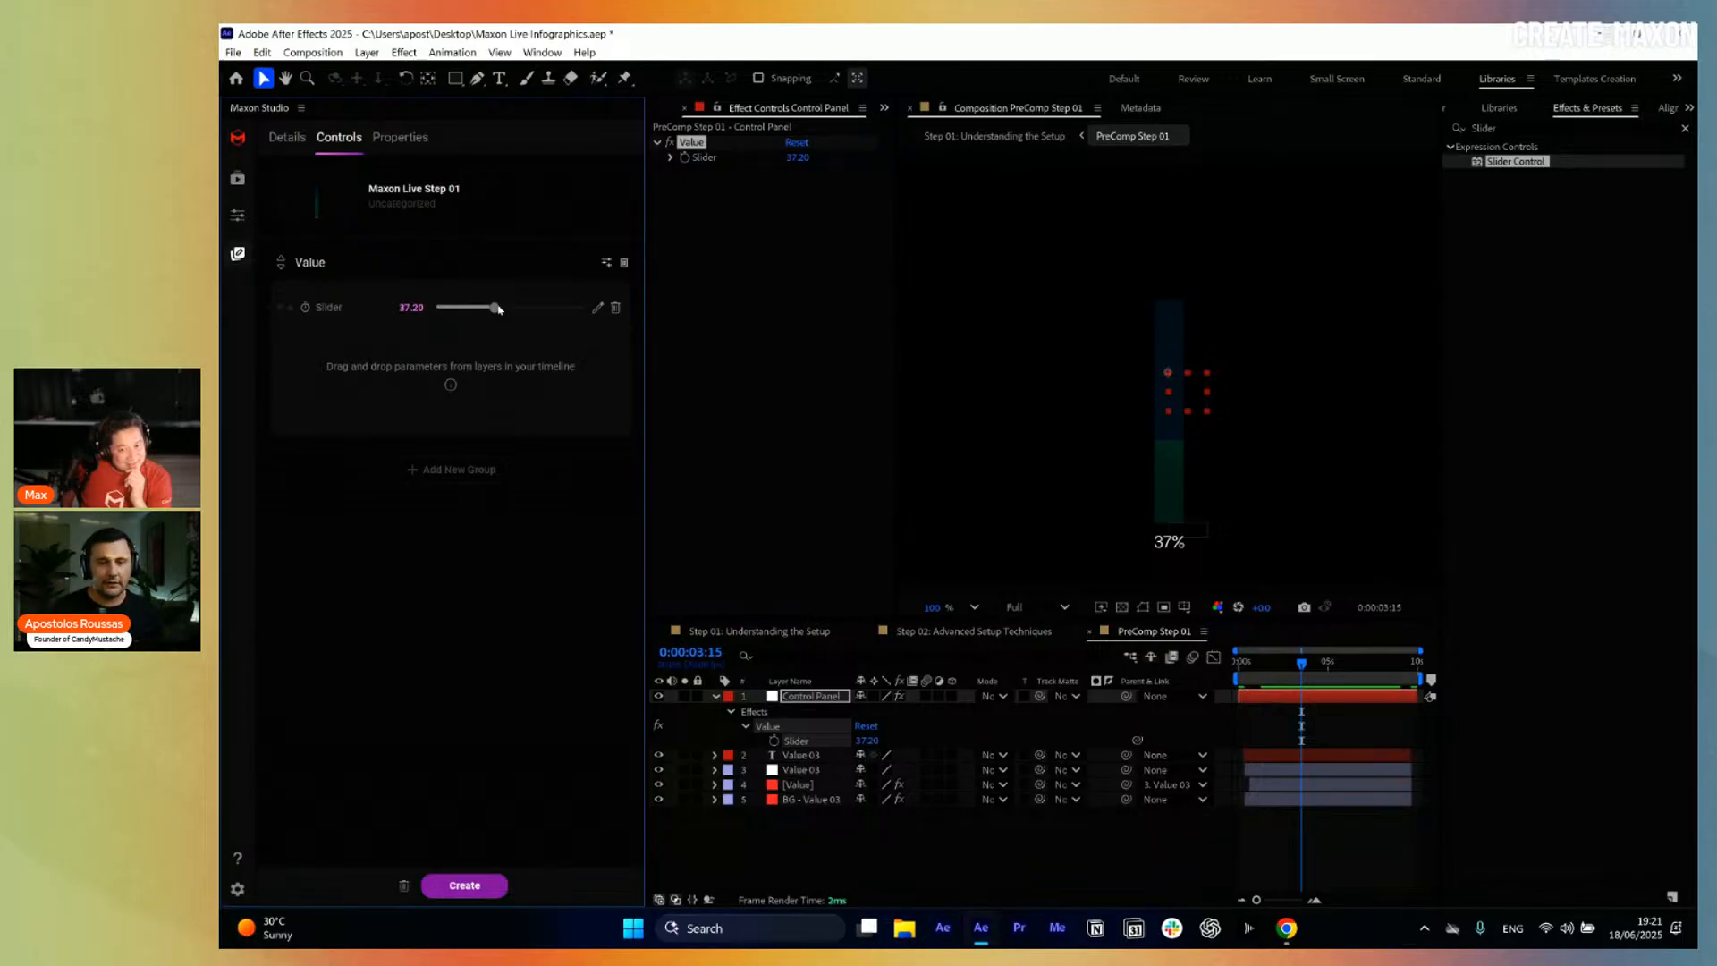
{"action": "left_click_drag", "start_coordinate": [499, 309], "coordinate": [537, 309]}
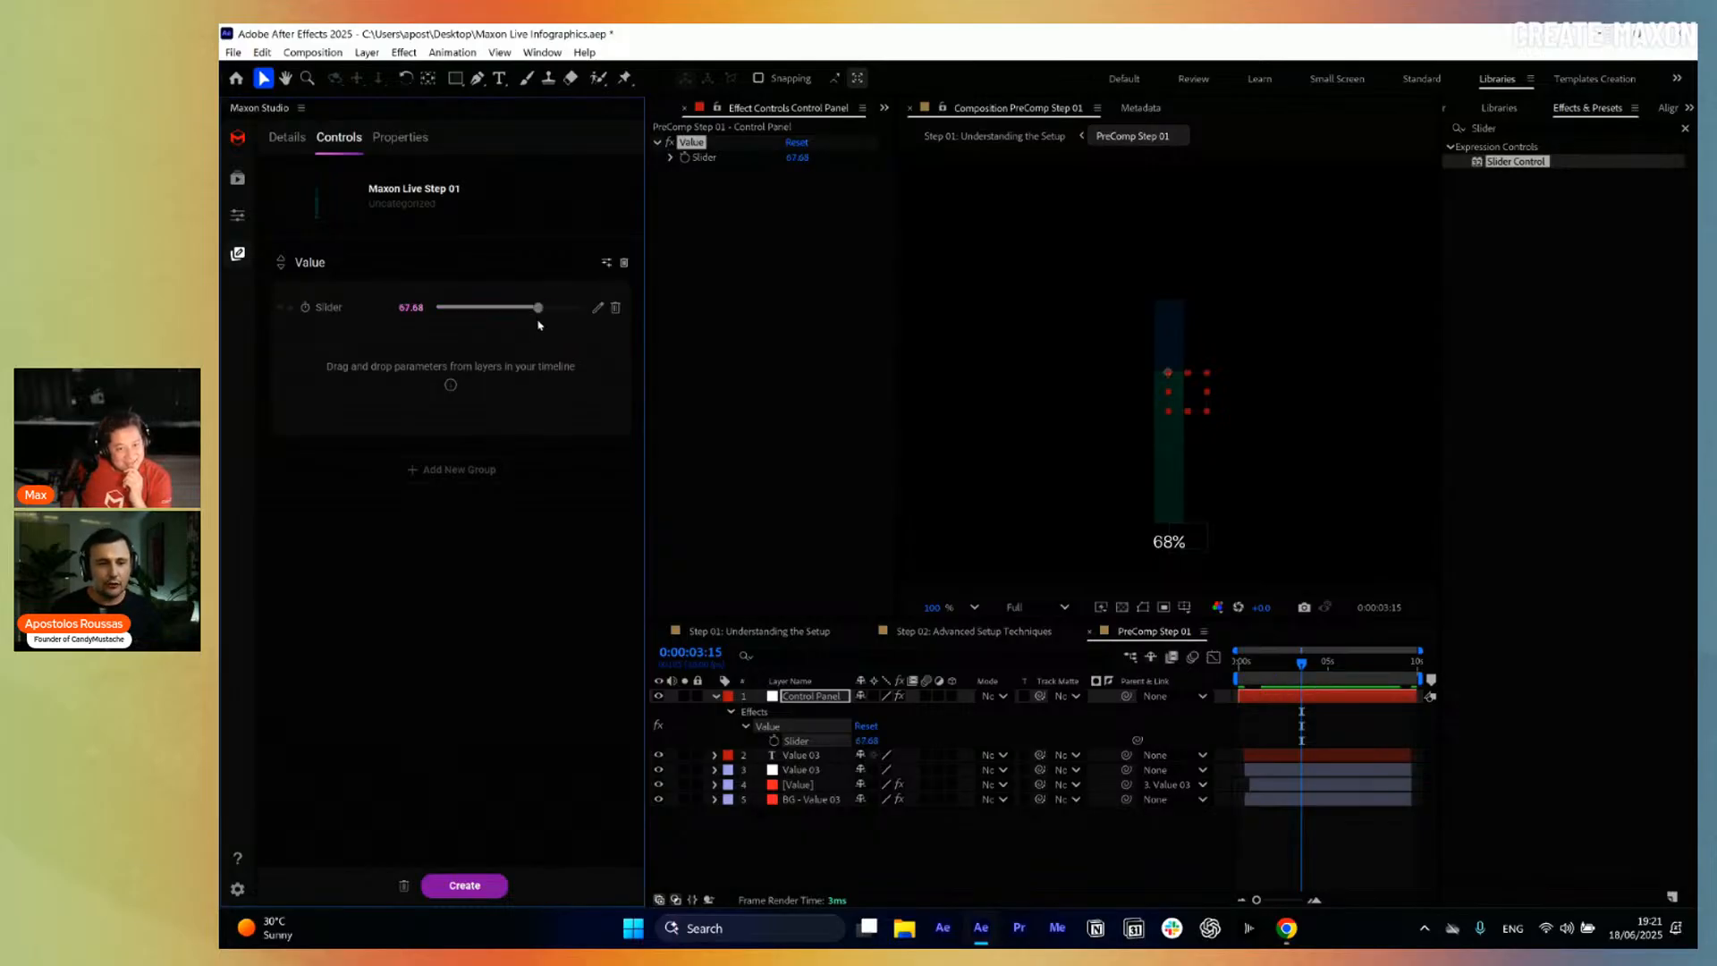
Rename the capsule's Slider control as Value in its properties.
{"action": "left_click", "coordinate": [596, 308]}
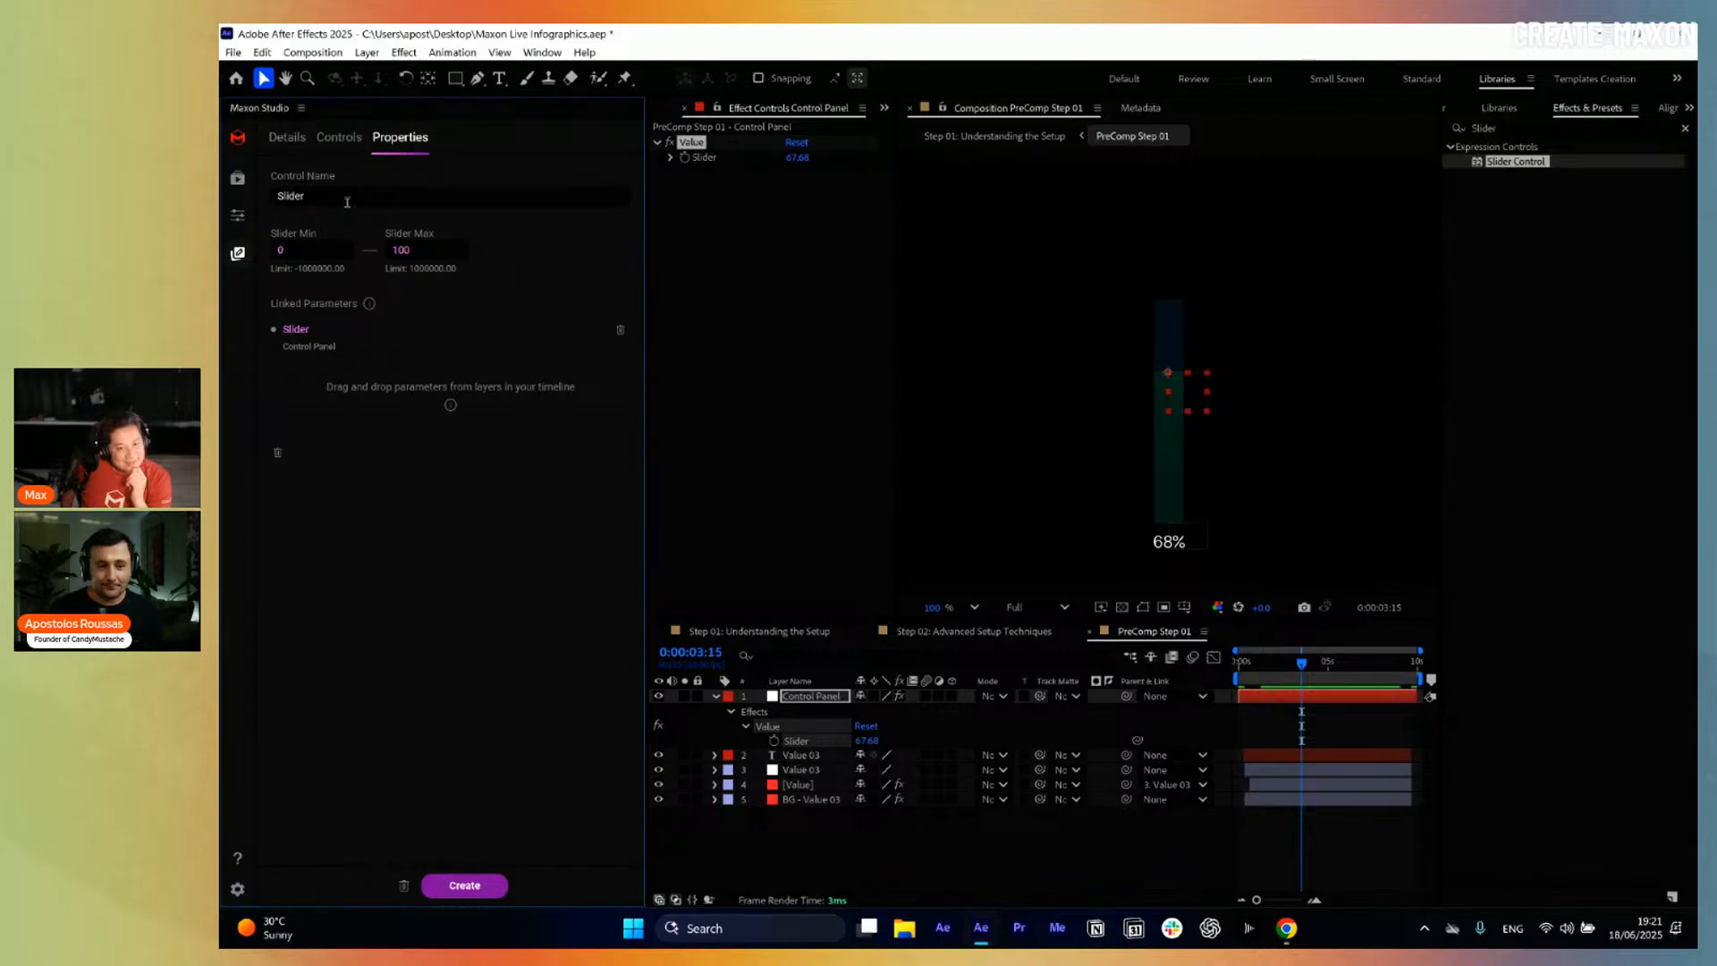
{"action": "left_click", "coordinate": [345, 198]}
{"action": "type", "text": "Value"}
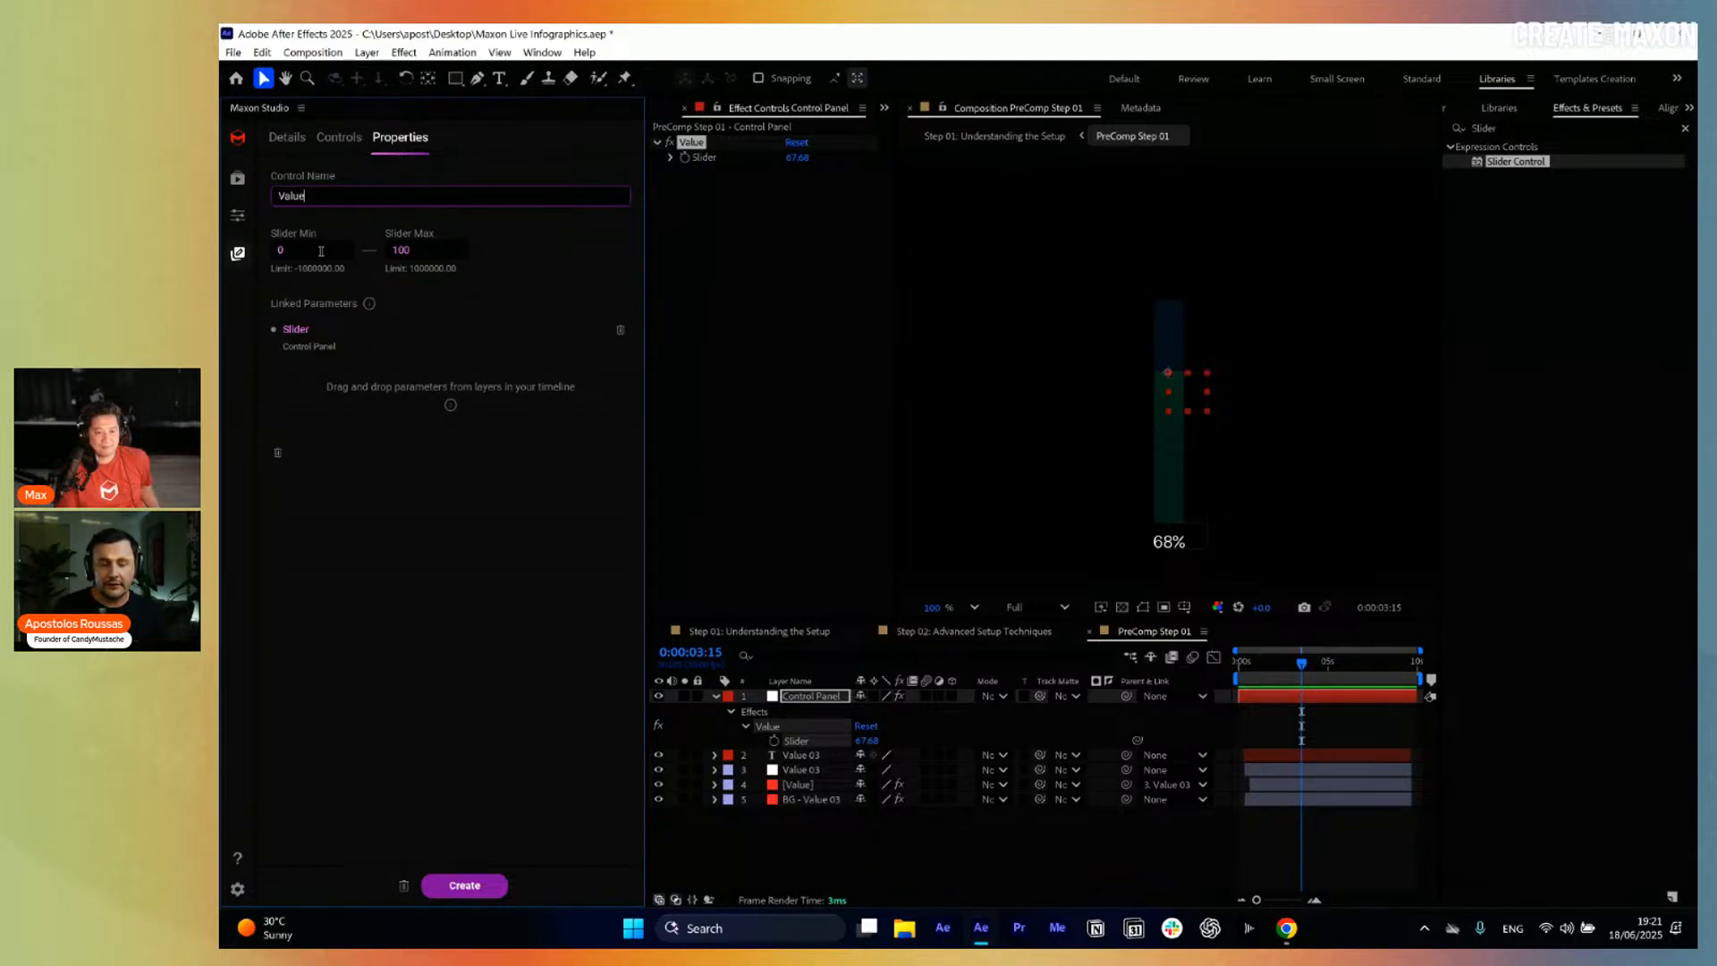
Limit the capsule's Value control to a slider range of 20 to 80.
{"action": "left_click", "coordinate": [321, 251]}
{"action": "double_click", "coordinate": [321, 251]}
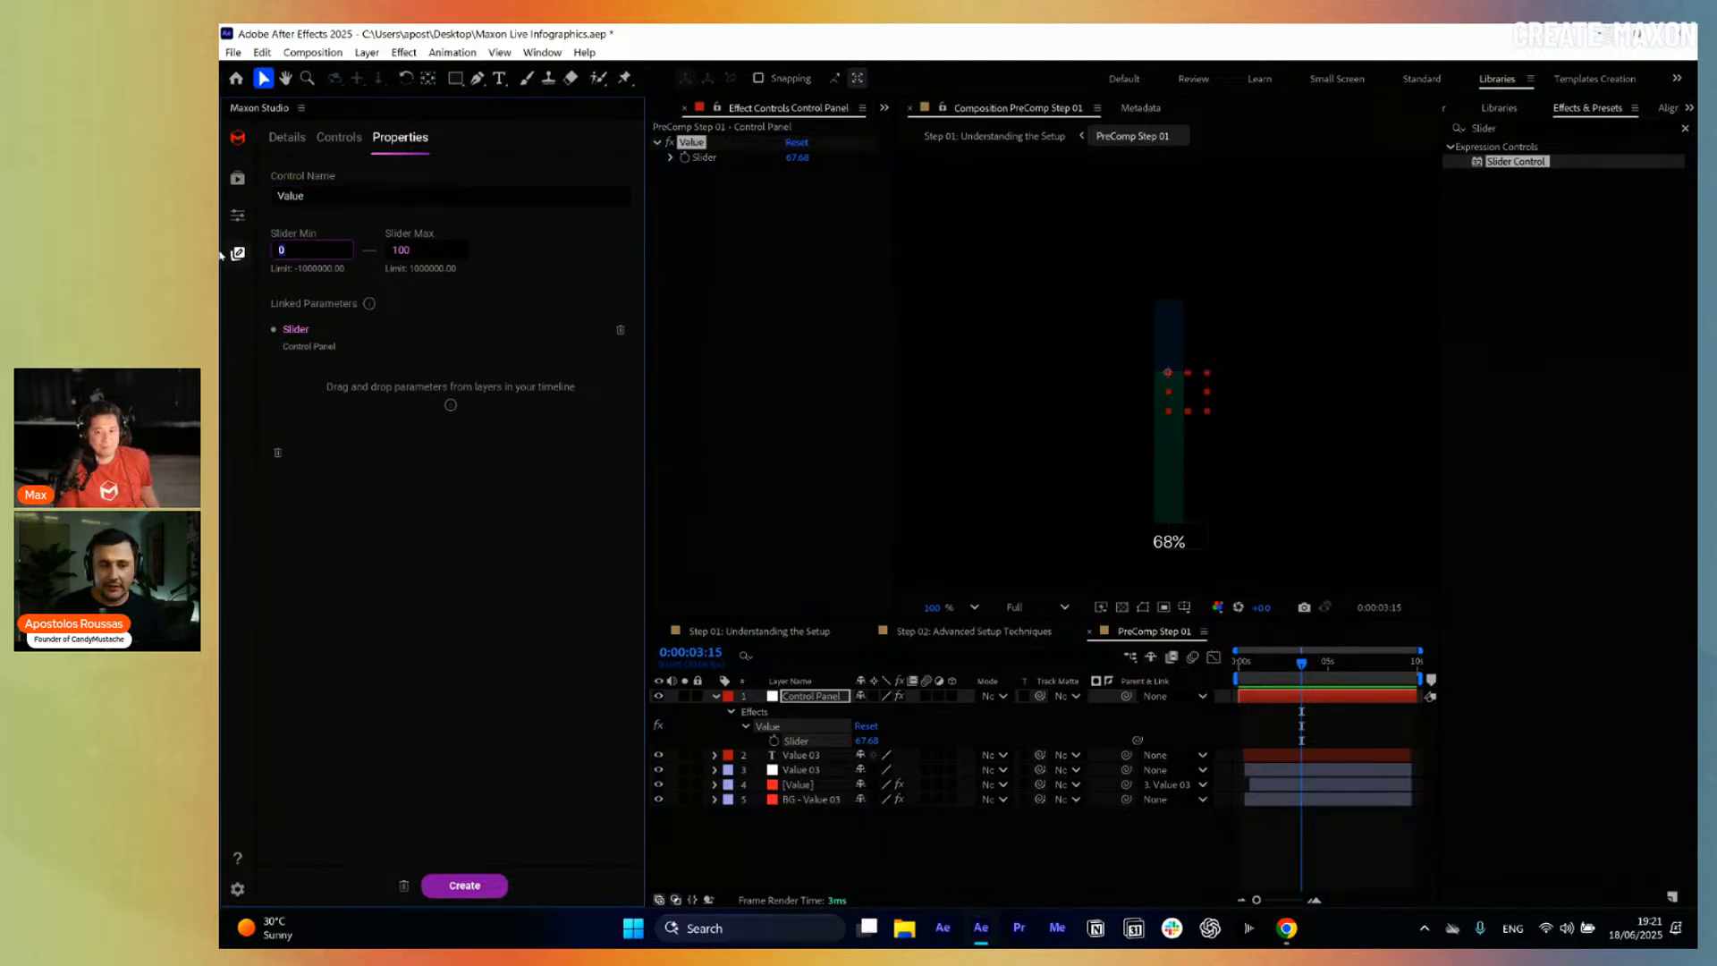
{"action": "type", "text": "20"}
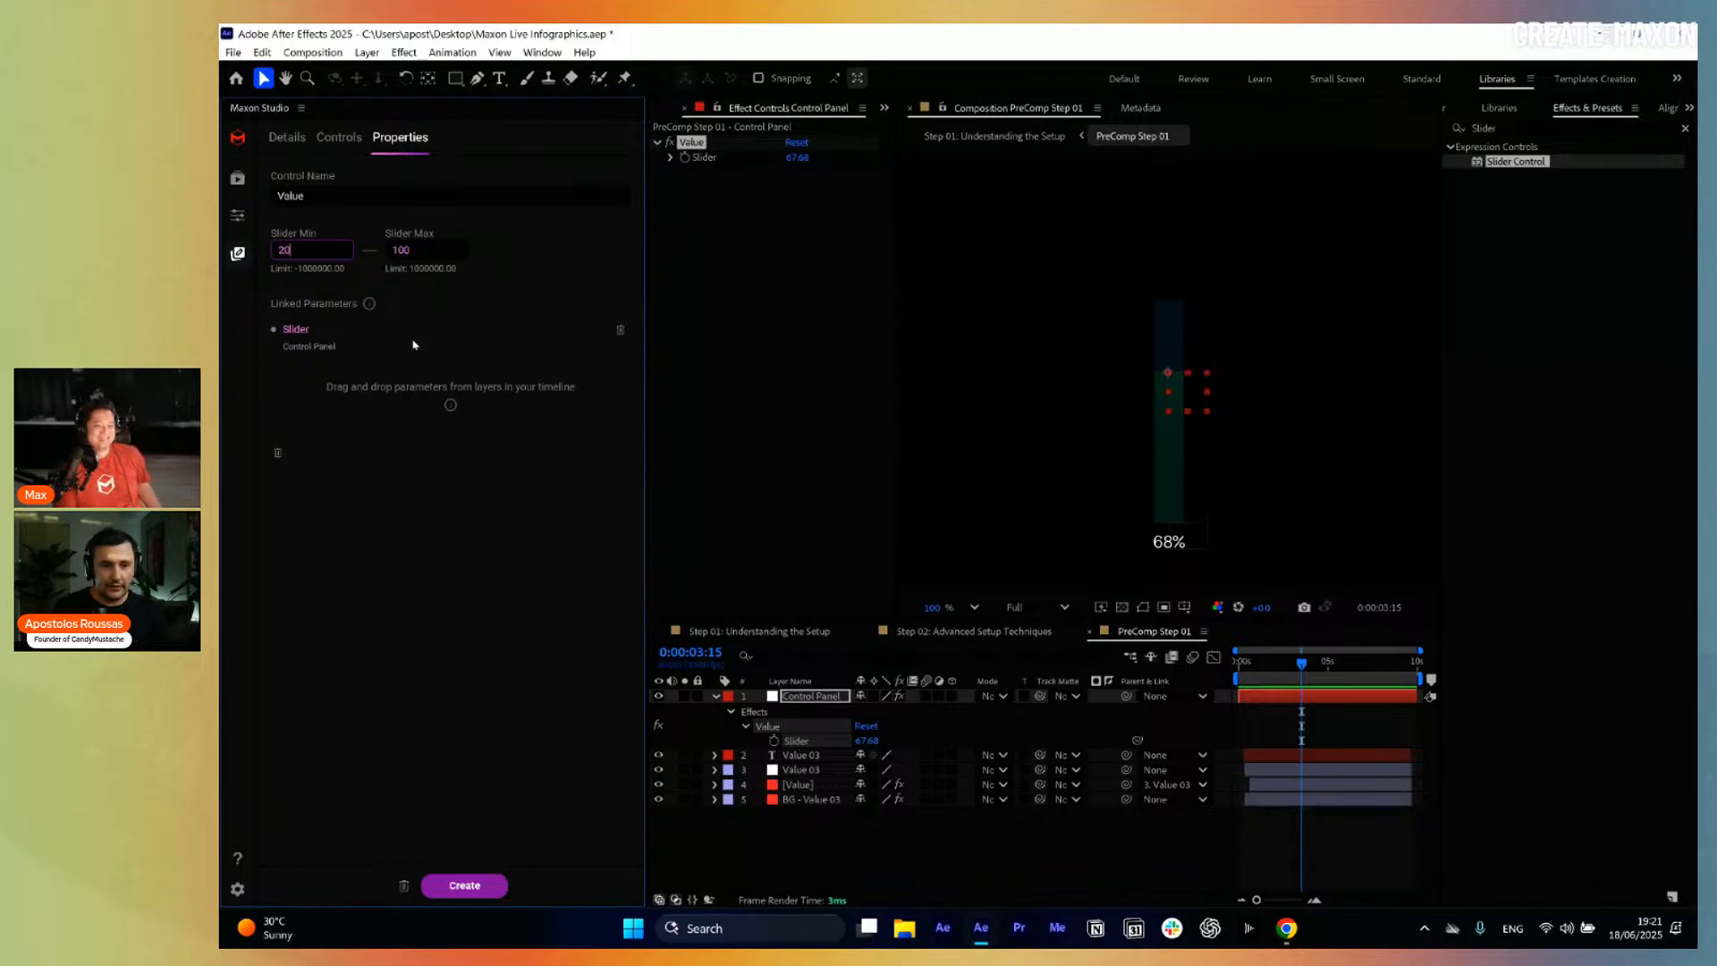
{"action": "key", "text": "Tab"}
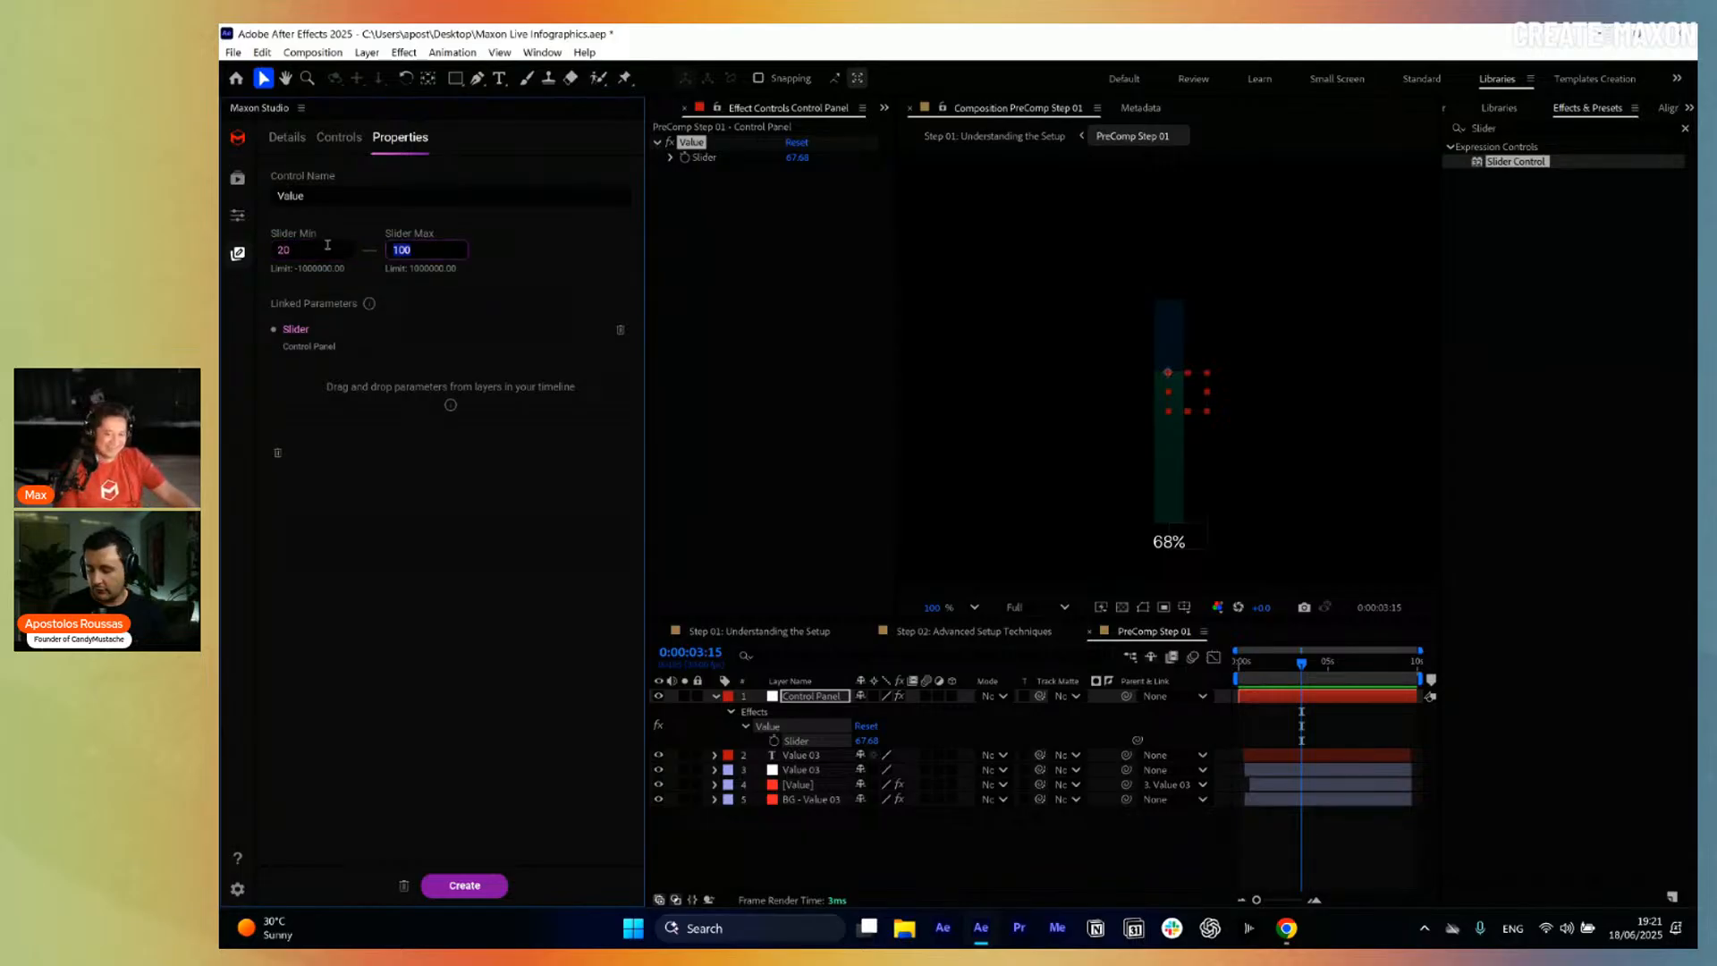
{"action": "type", "text": "80"}
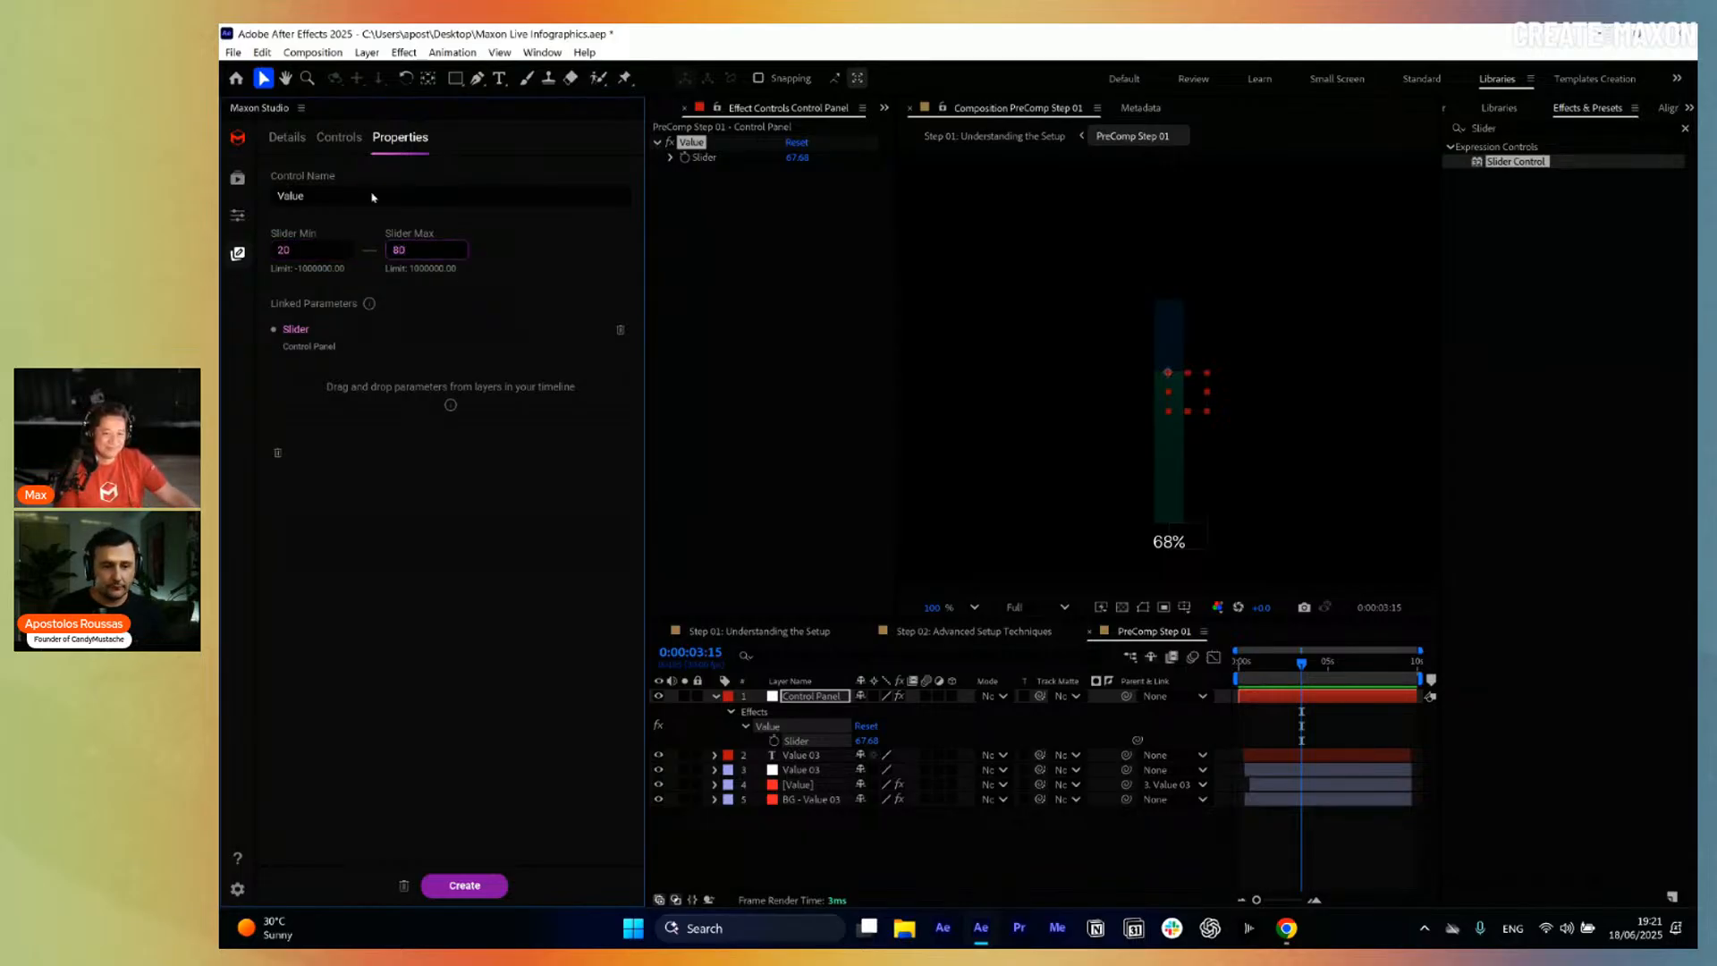
Test the capsule's Value control at its minimum of 20, leave it at 80, and collapse the Control Panel layer.
{"action": "left_click", "coordinate": [347, 143]}
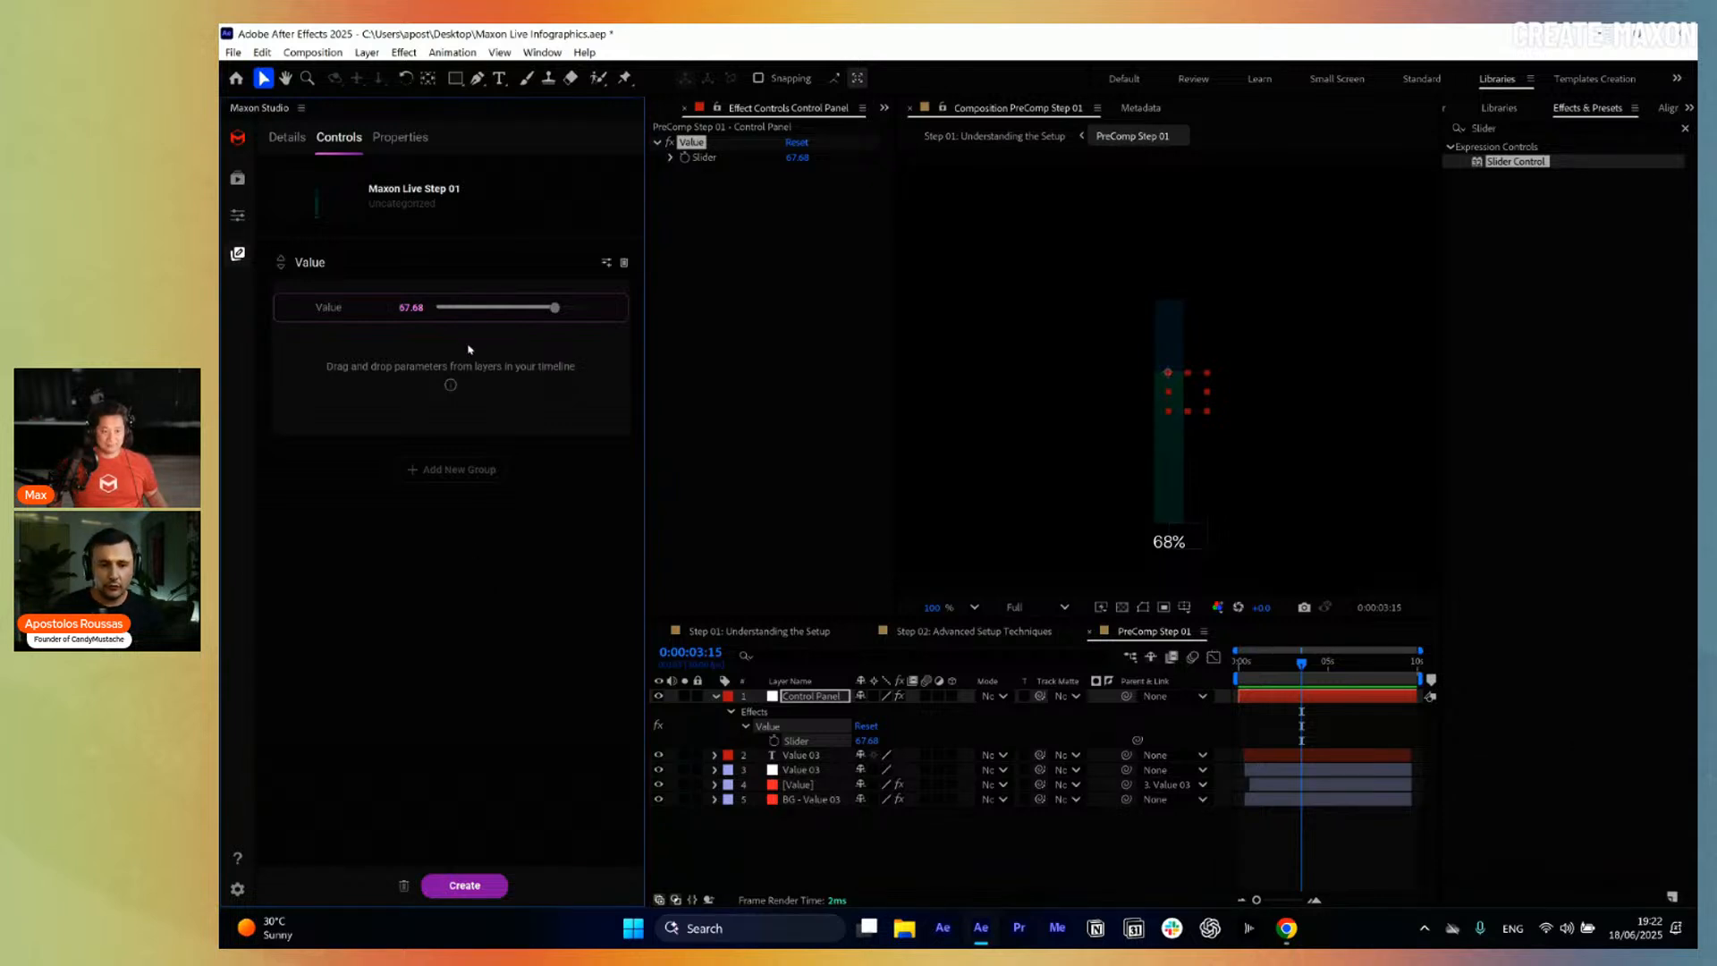
{"action": "left_click", "coordinate": [441, 307]}
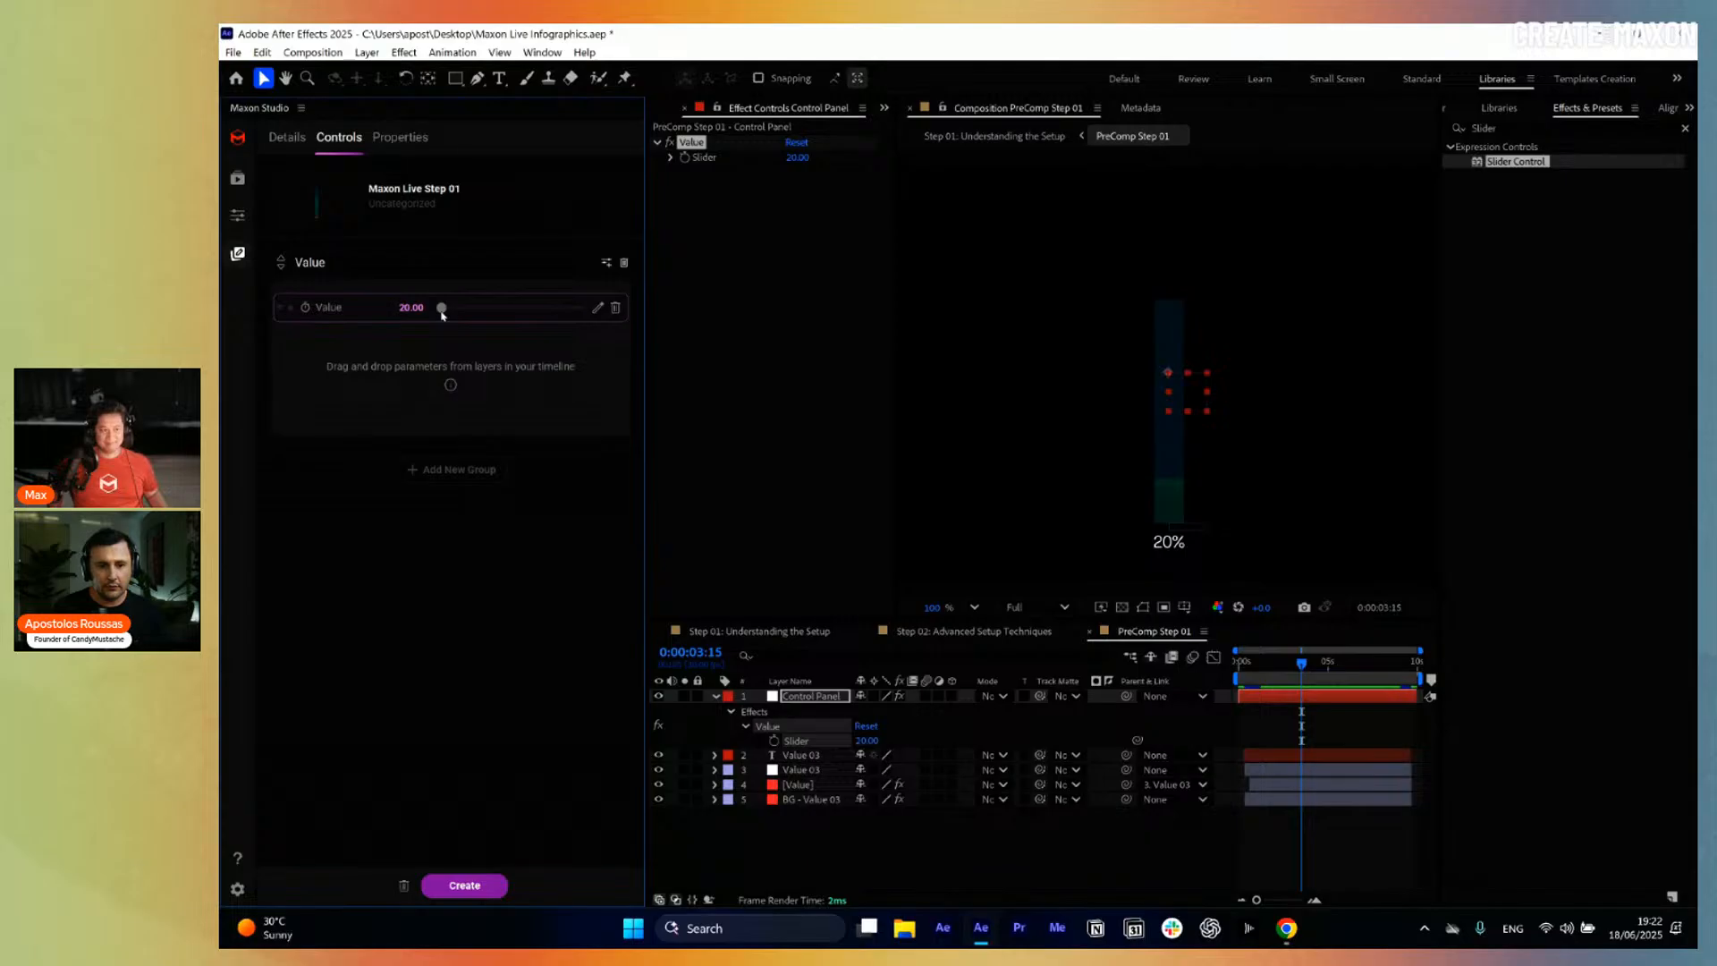
{"action": "left_click_drag", "start_coordinate": [441, 307], "coordinate": [584, 308]}
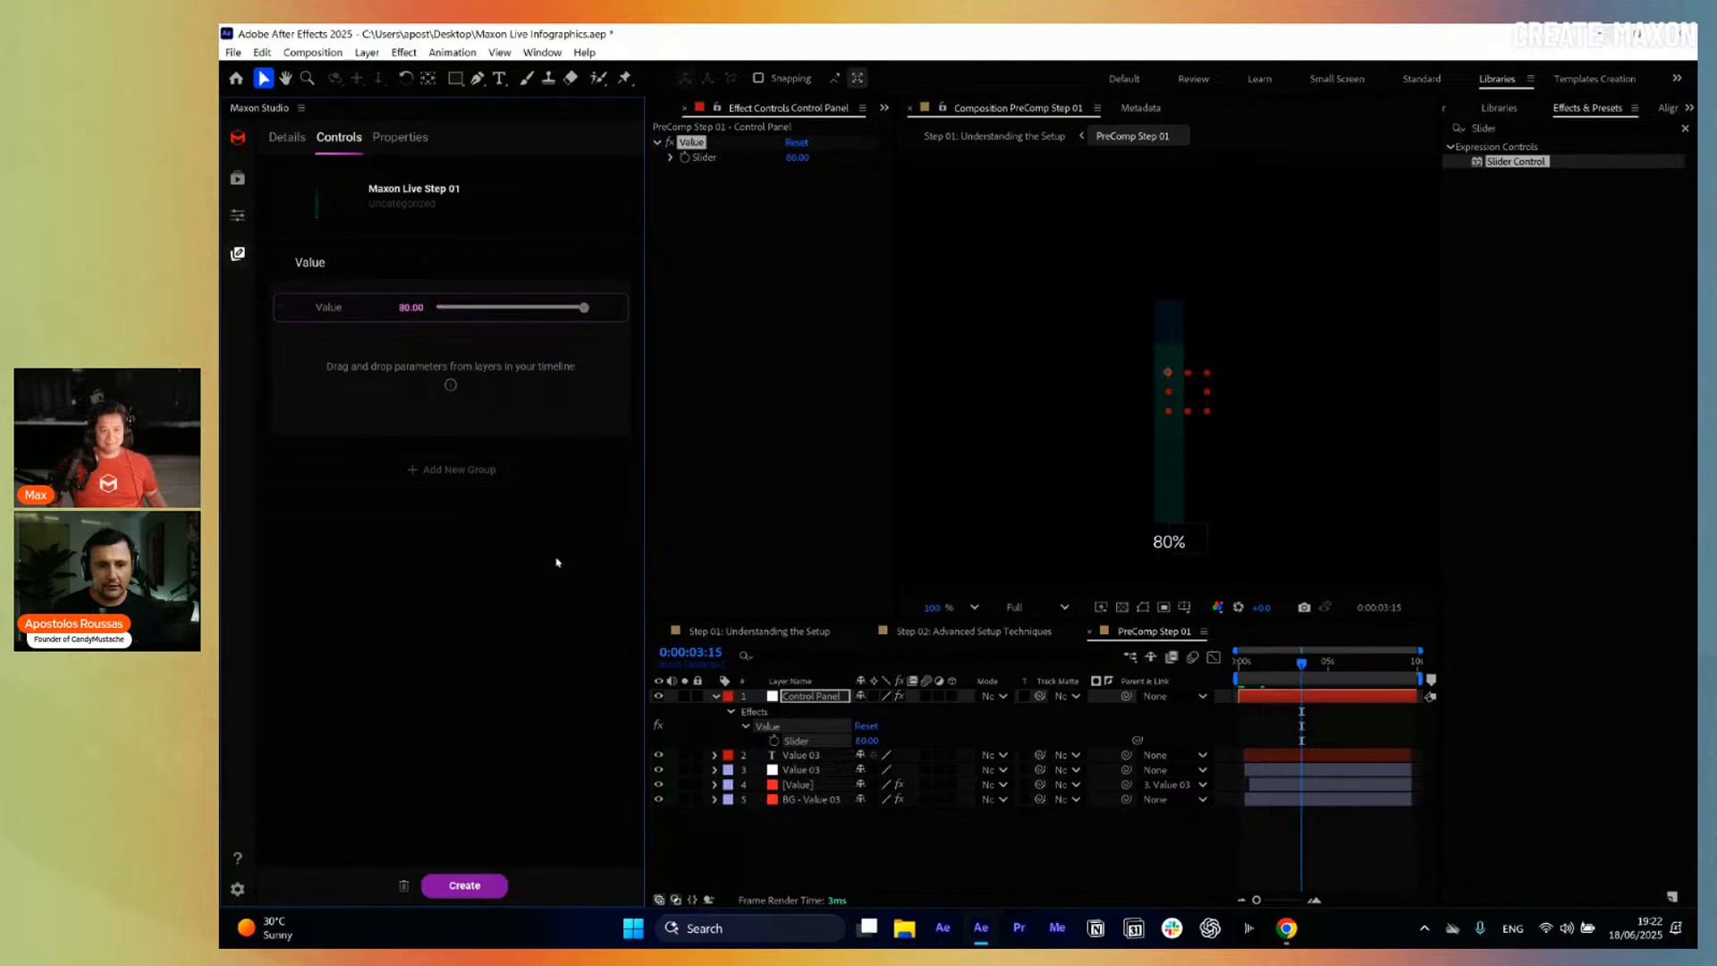
{"action": "left_click", "coordinate": [715, 696]}
{"action": "left_click", "coordinate": [842, 828]}
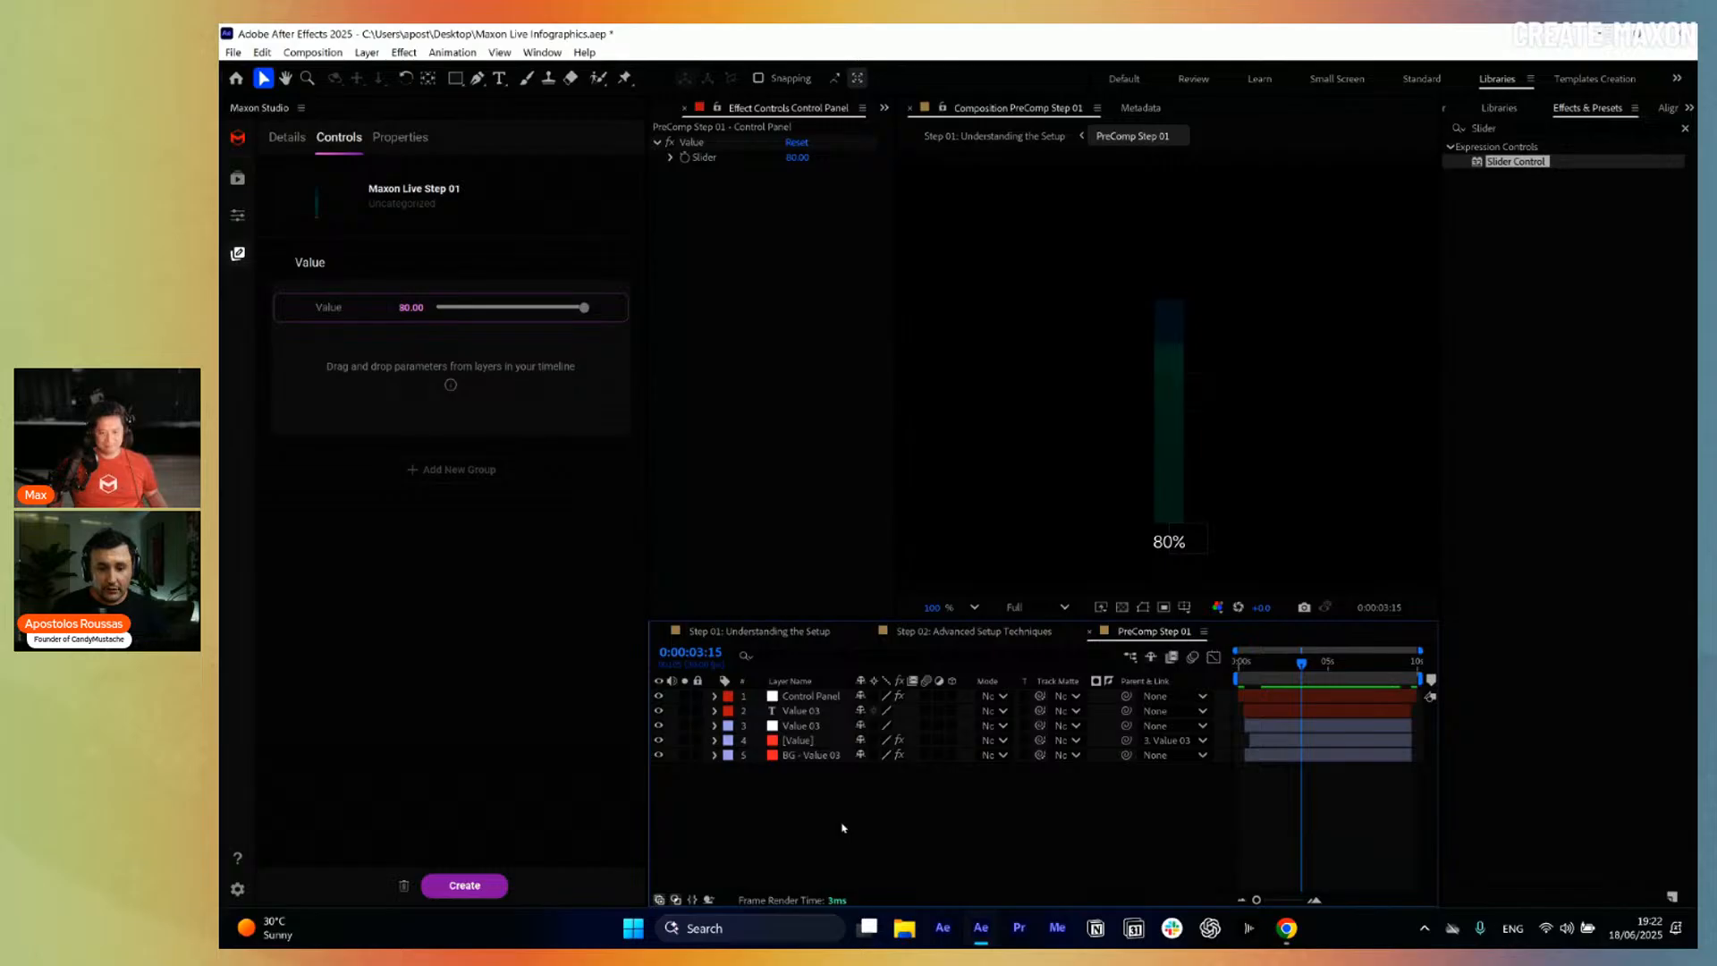
Reveal the modified properties of the Value bar layer, including its uni.Gradient Ramp parameters.
{"action": "left_click", "coordinate": [815, 715]}
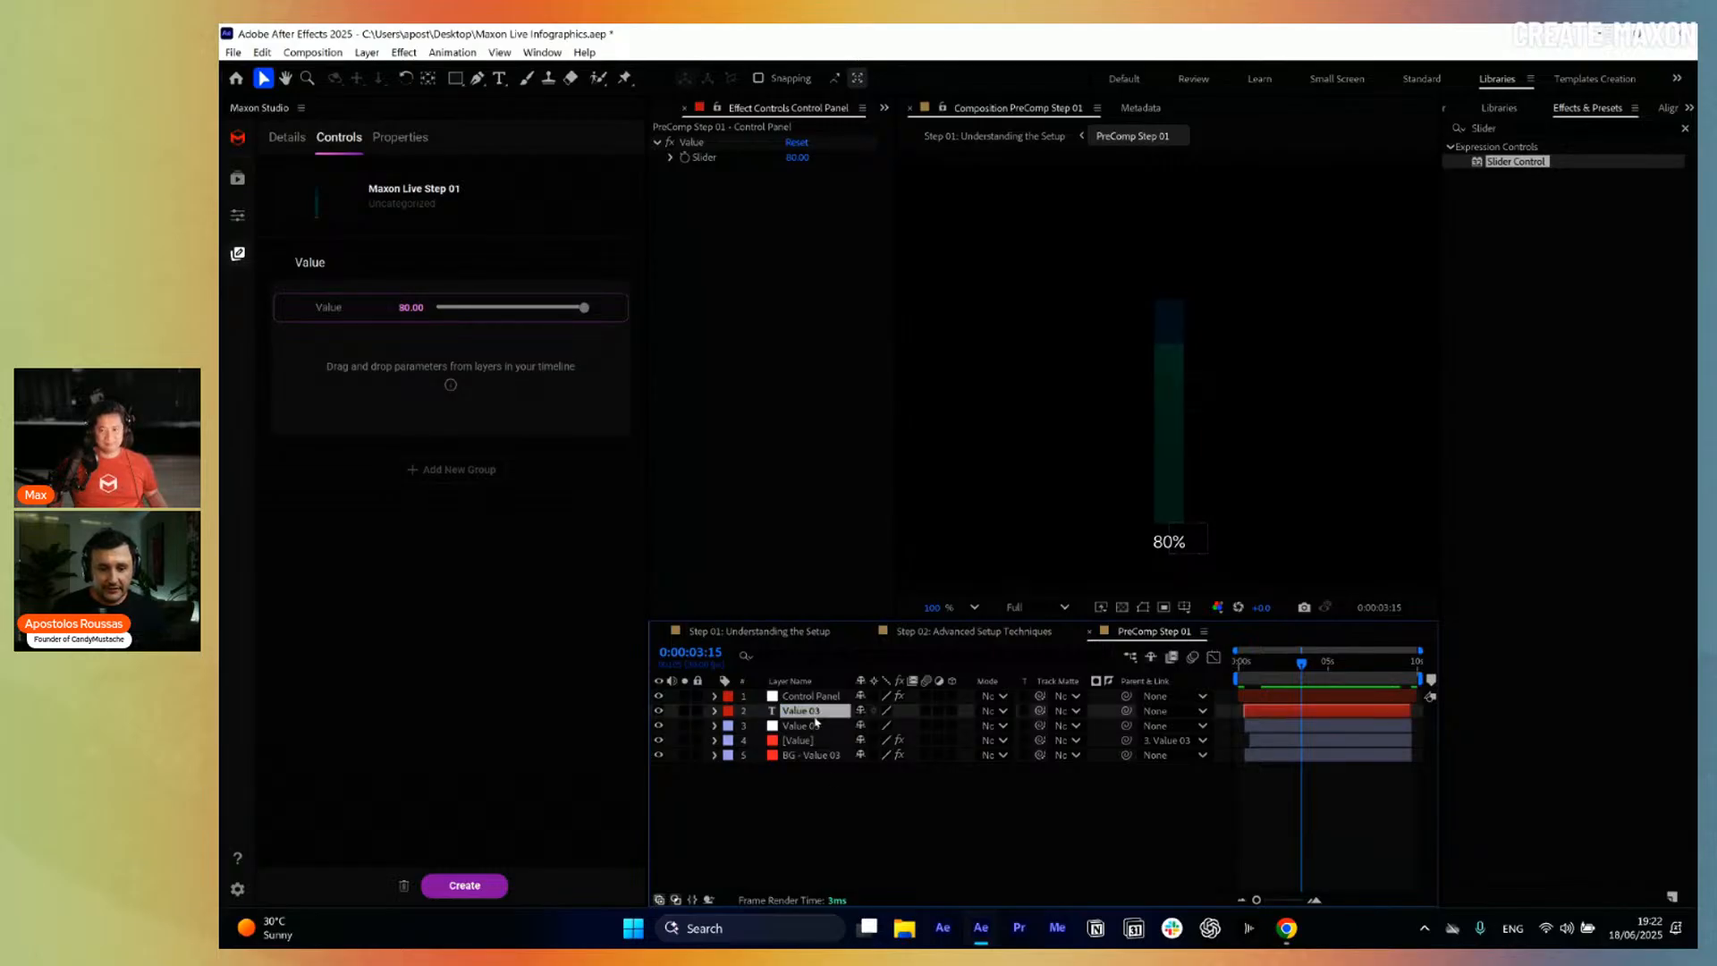
{"action": "left_click", "coordinate": [815, 723]}
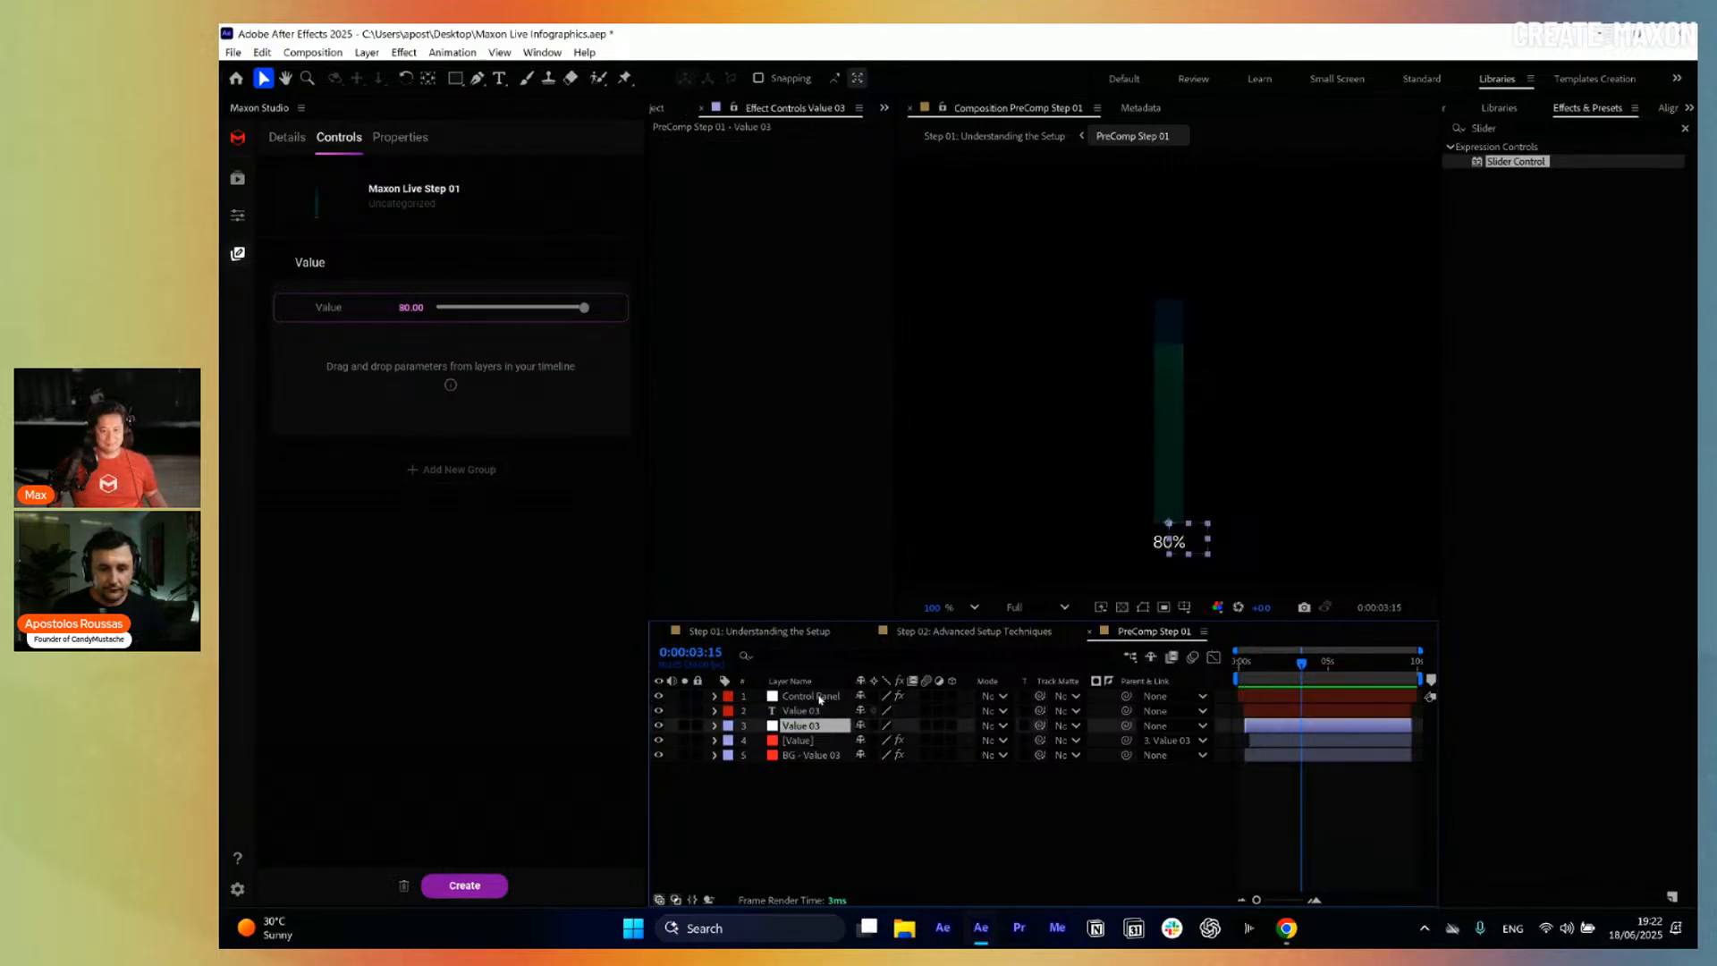
{"action": "left_click", "coordinate": [1154, 487]}
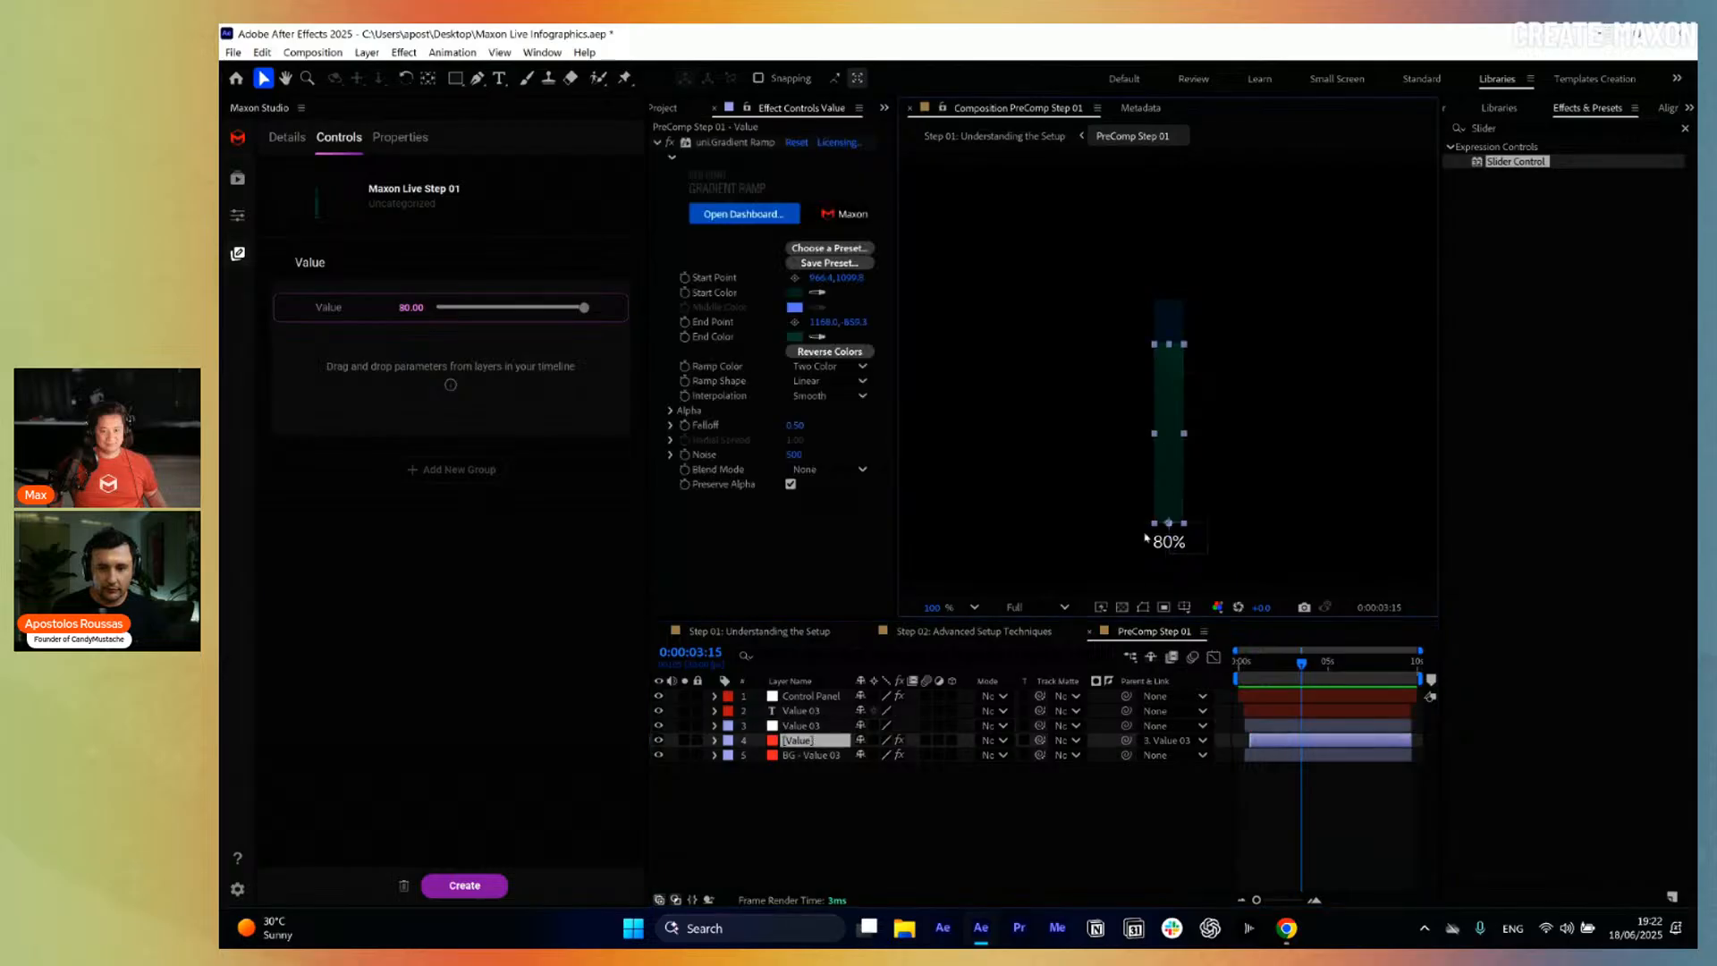
{"action": "key", "text": "u"}
{"action": "key", "text": "u"}
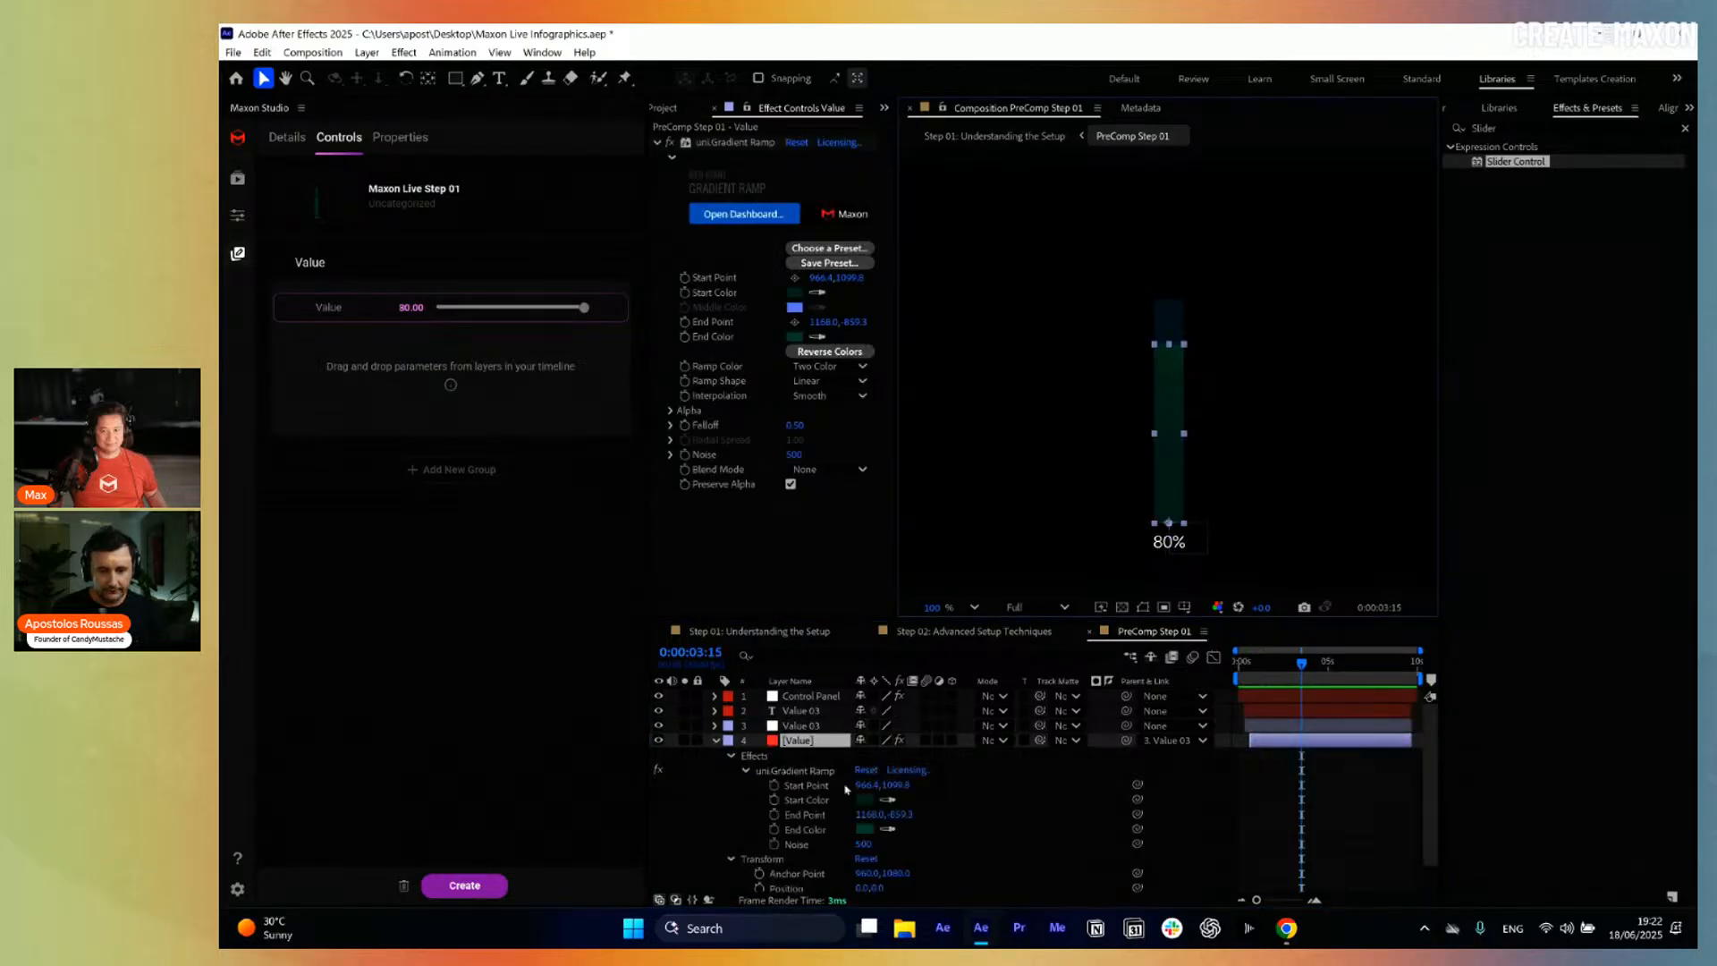
{"action": "left_click", "coordinate": [808, 753]}
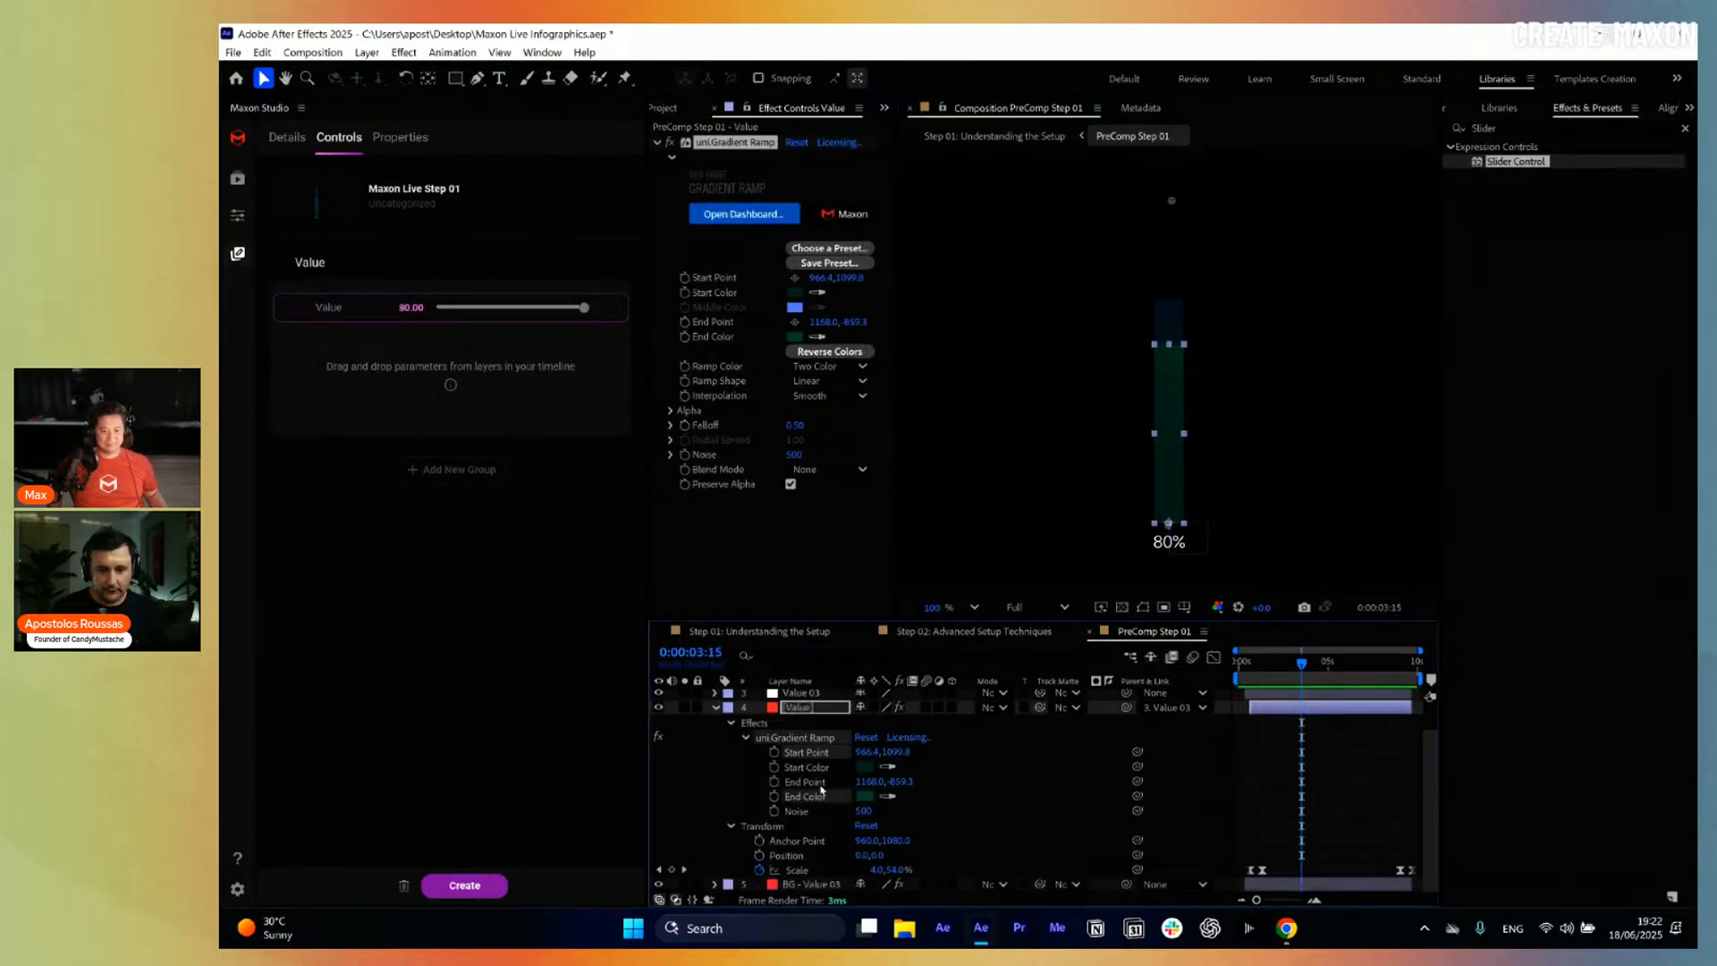
Add a second control group to the capsule and name it Colors.
{"action": "left_click", "coordinate": [456, 469]}
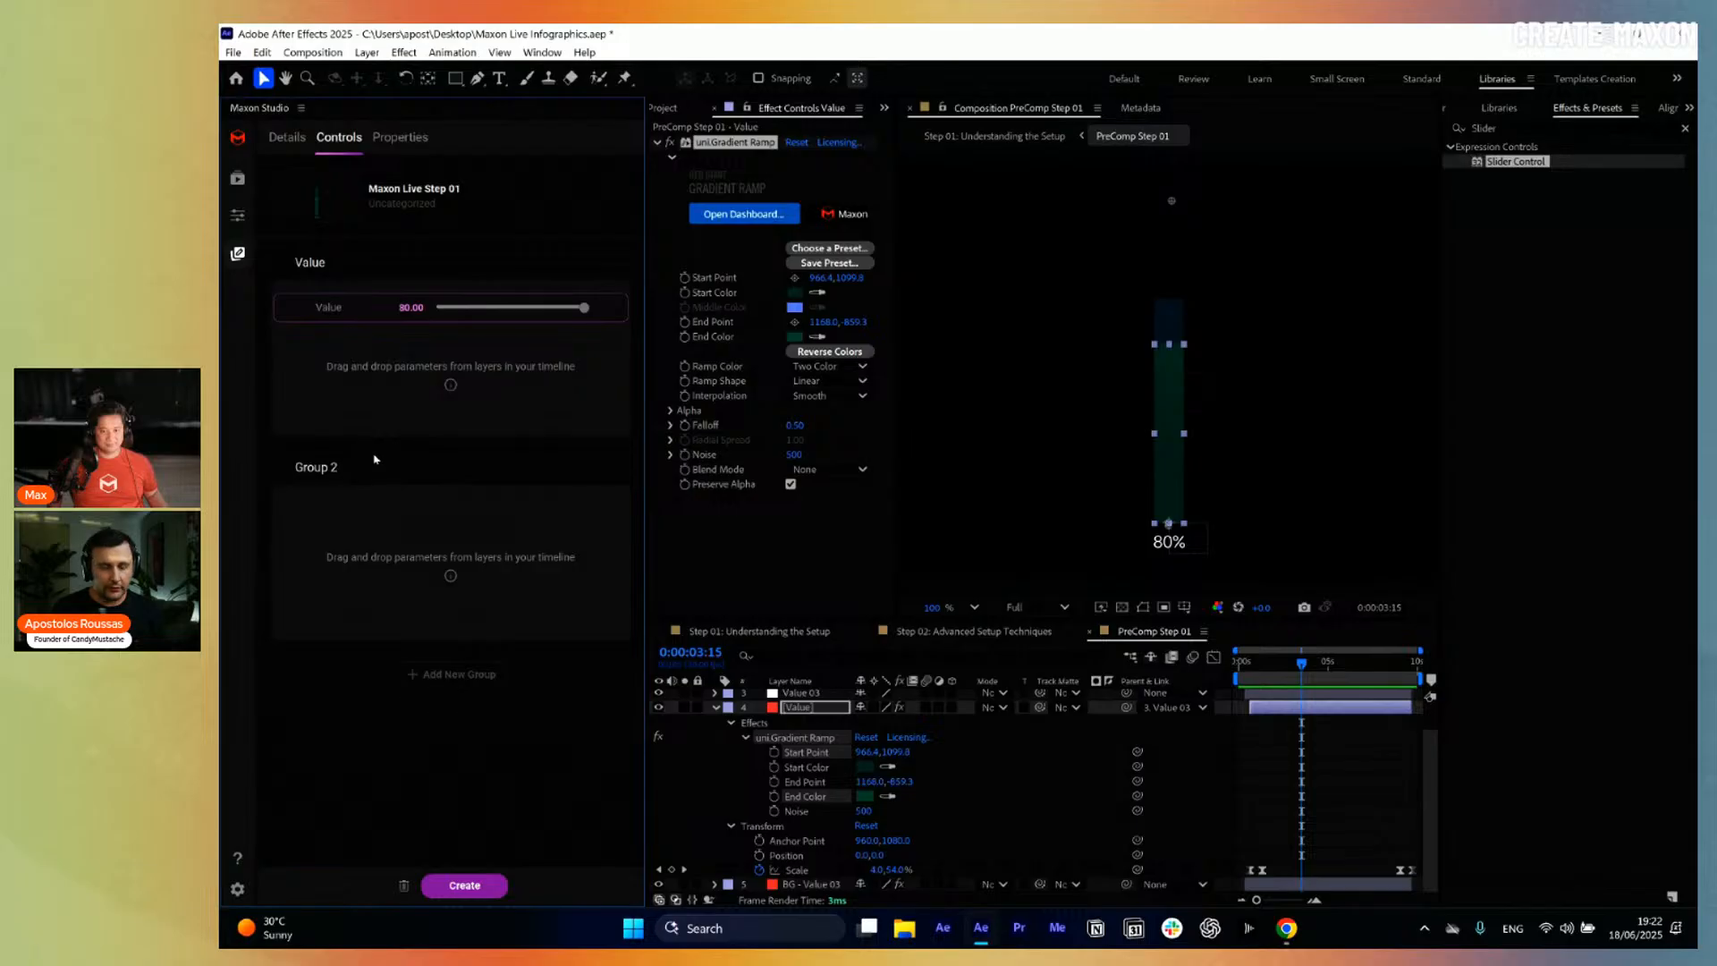
{"action": "left_click", "coordinate": [352, 470]}
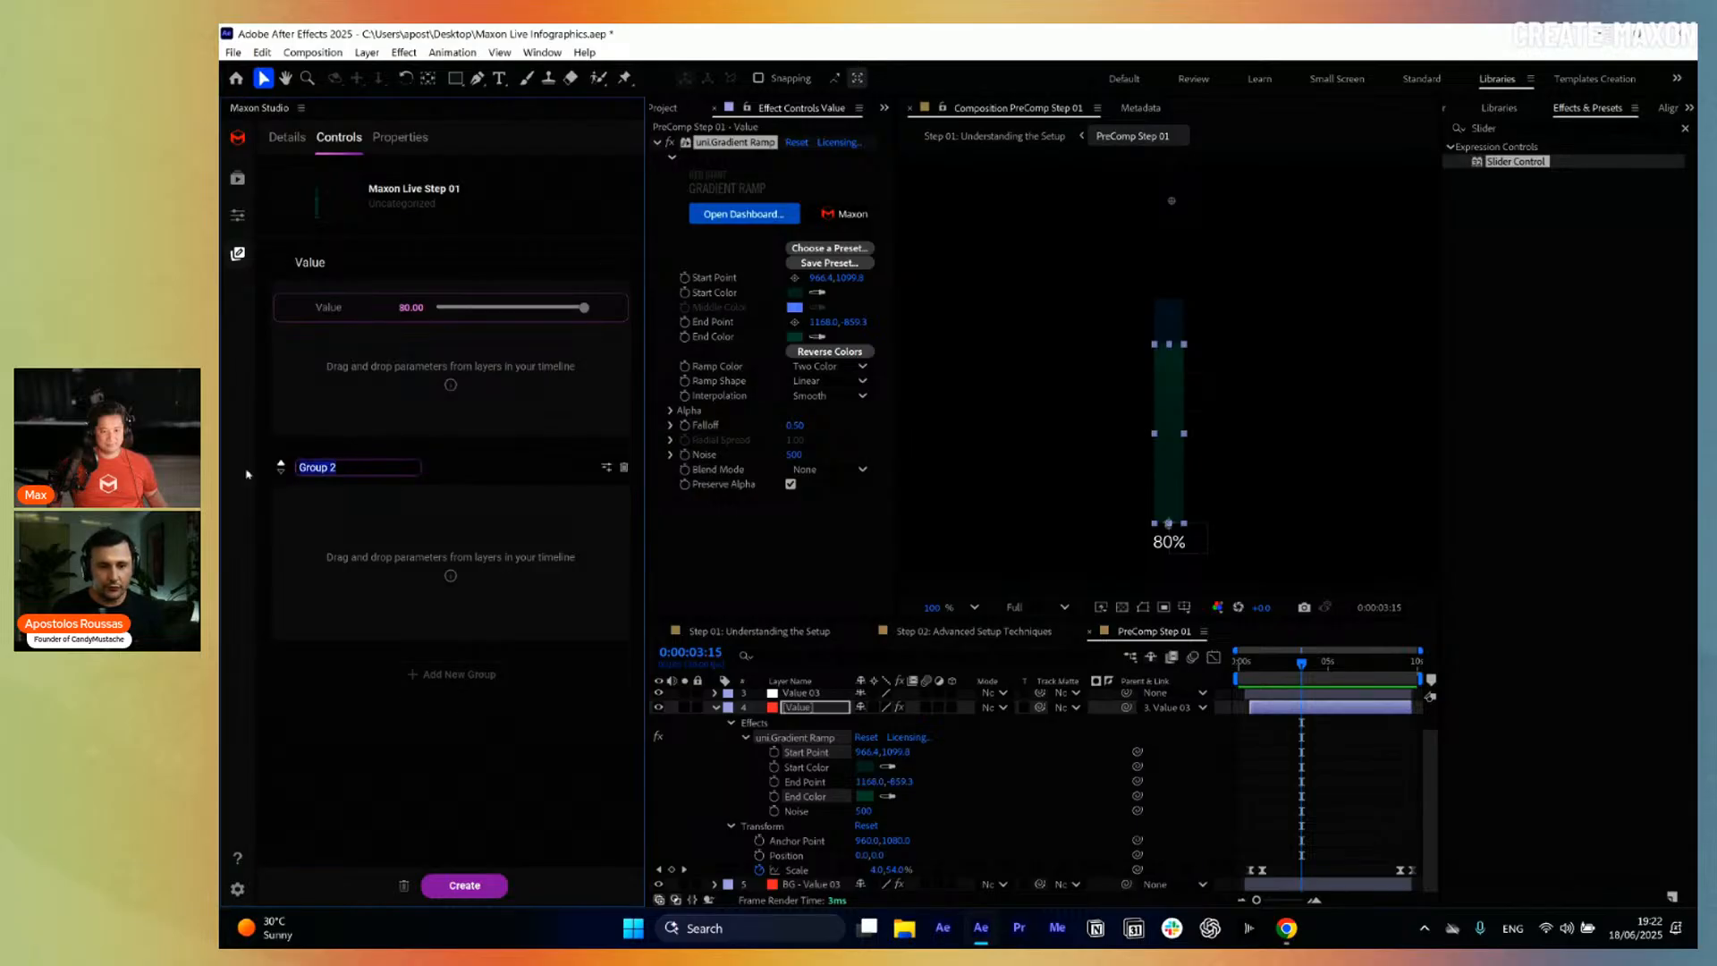
{"action": "type", "text": "Colors"}
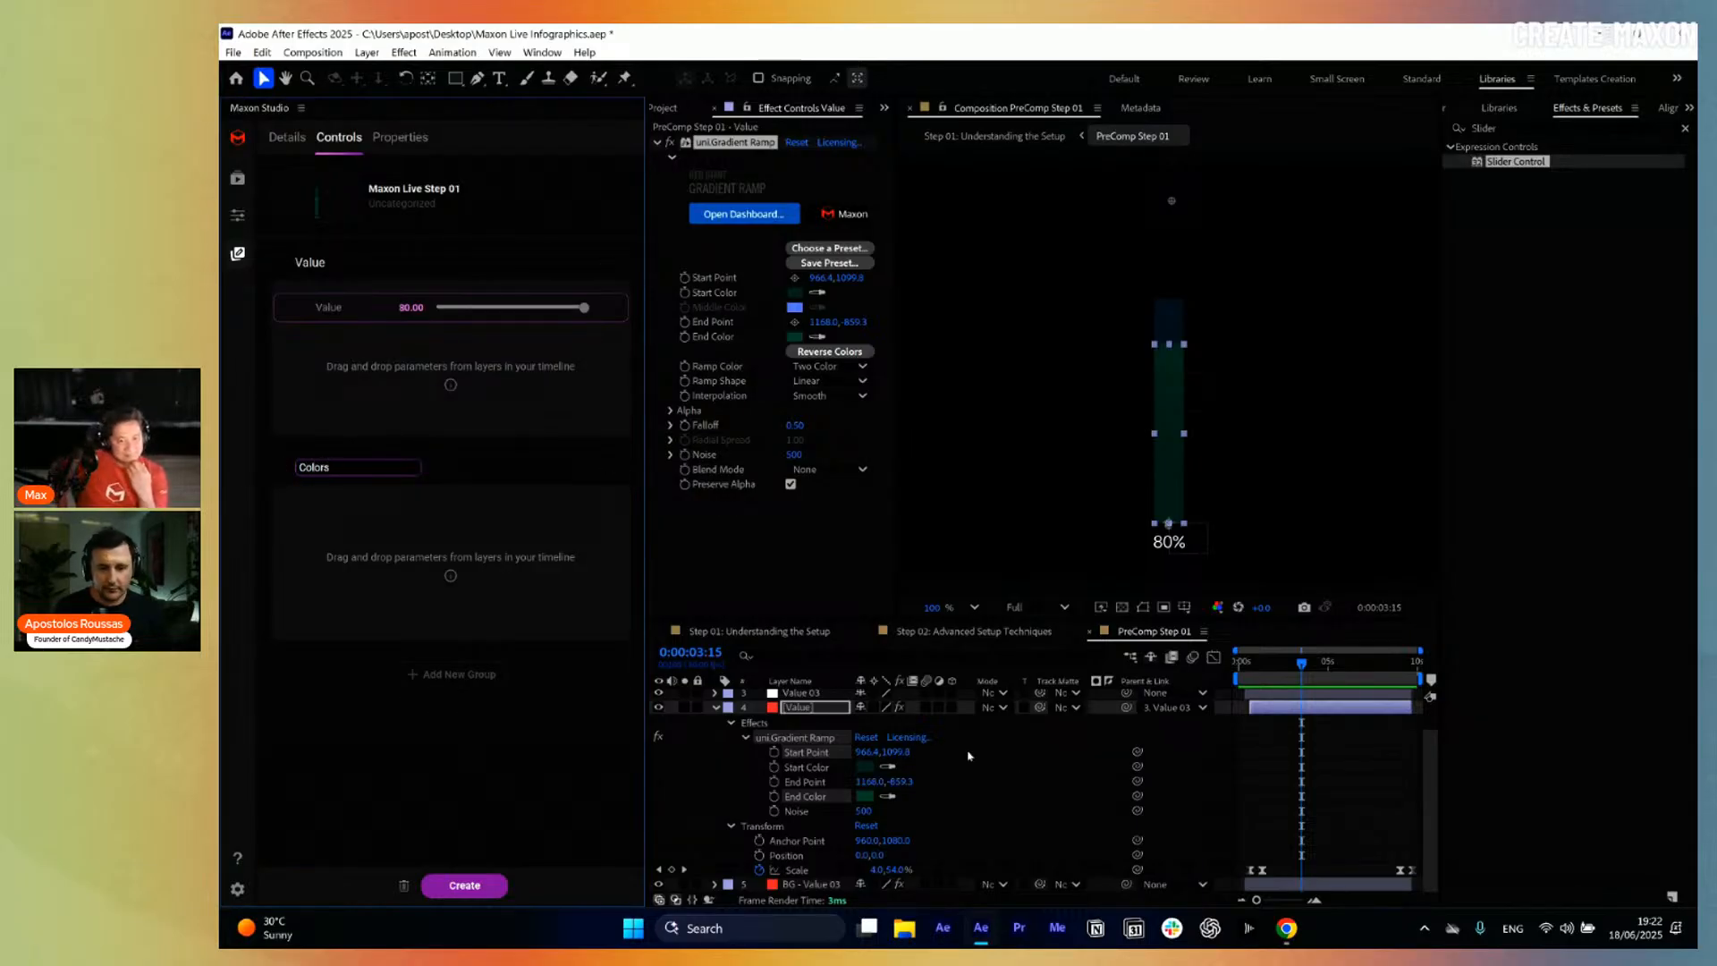
{"action": "left_click", "coordinate": [1027, 781]}
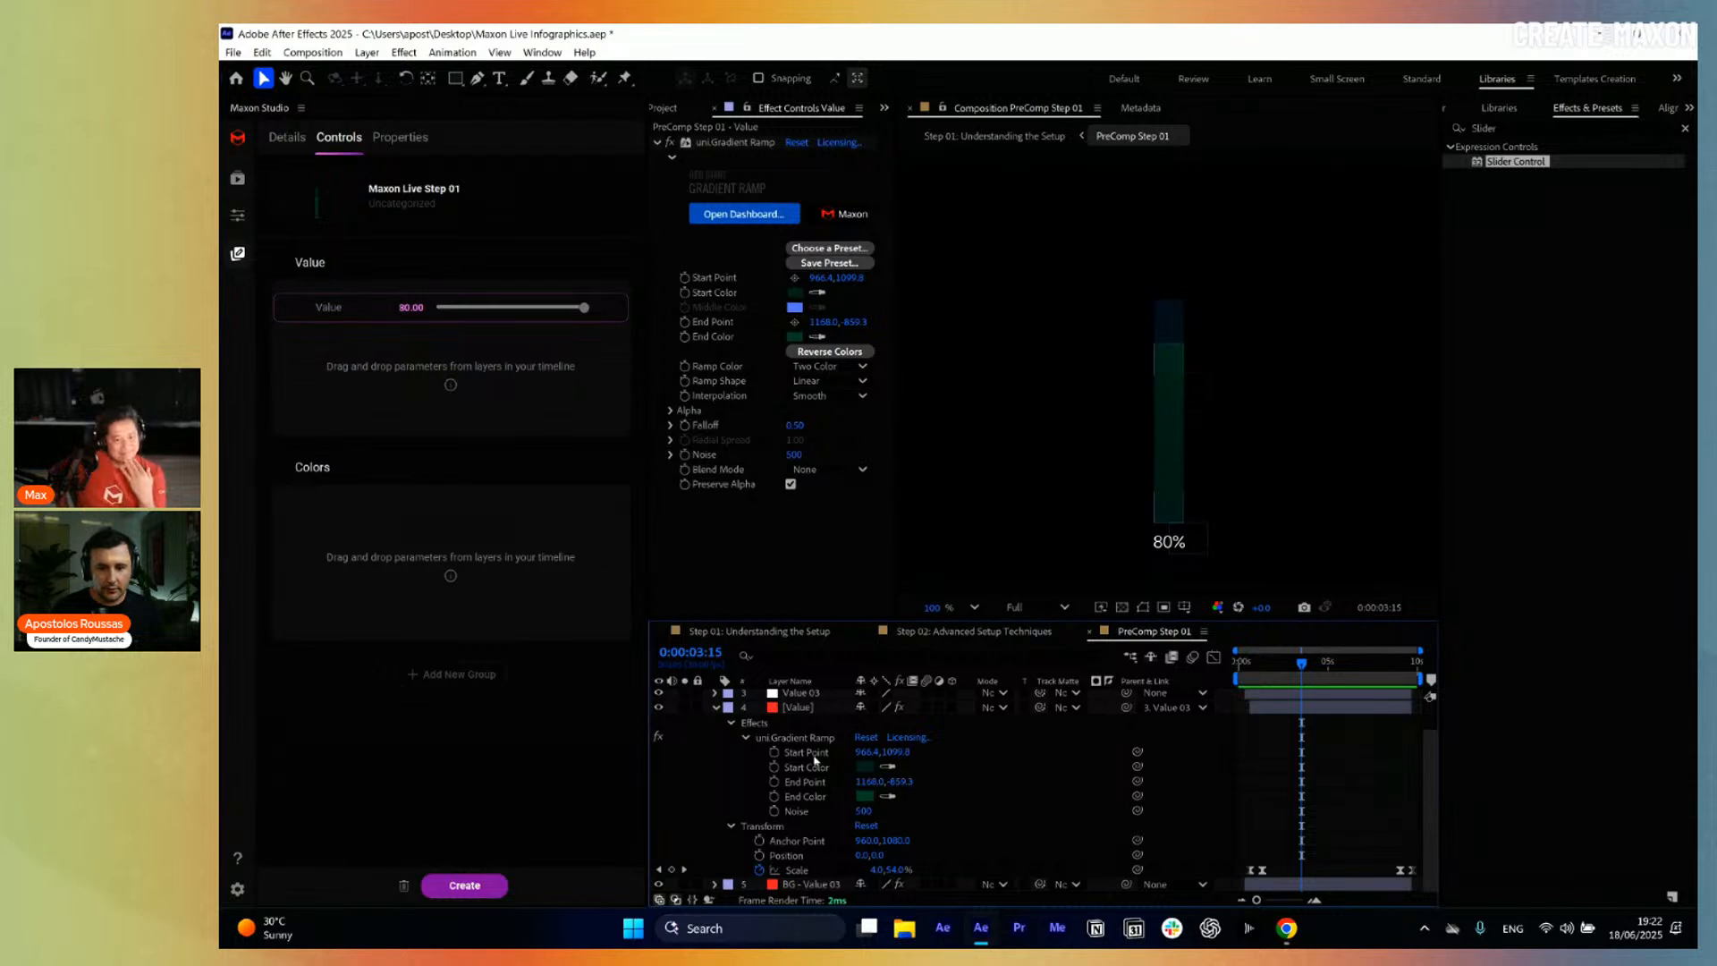
Add the uni.Gradient Ramp's Start Color and End Color parameters from the Value layer to the Colors group.
{"action": "left_click", "coordinate": [810, 754]}
{"action": "left_click", "coordinate": [815, 769], "text": "ctrl"}
{"action": "left_click", "coordinate": [815, 768]}
{"action": "left_click", "coordinate": [813, 798], "text": "ctrl"}
{"action": "left_click_drag", "start_coordinate": [814, 797], "coordinate": [433, 565]}
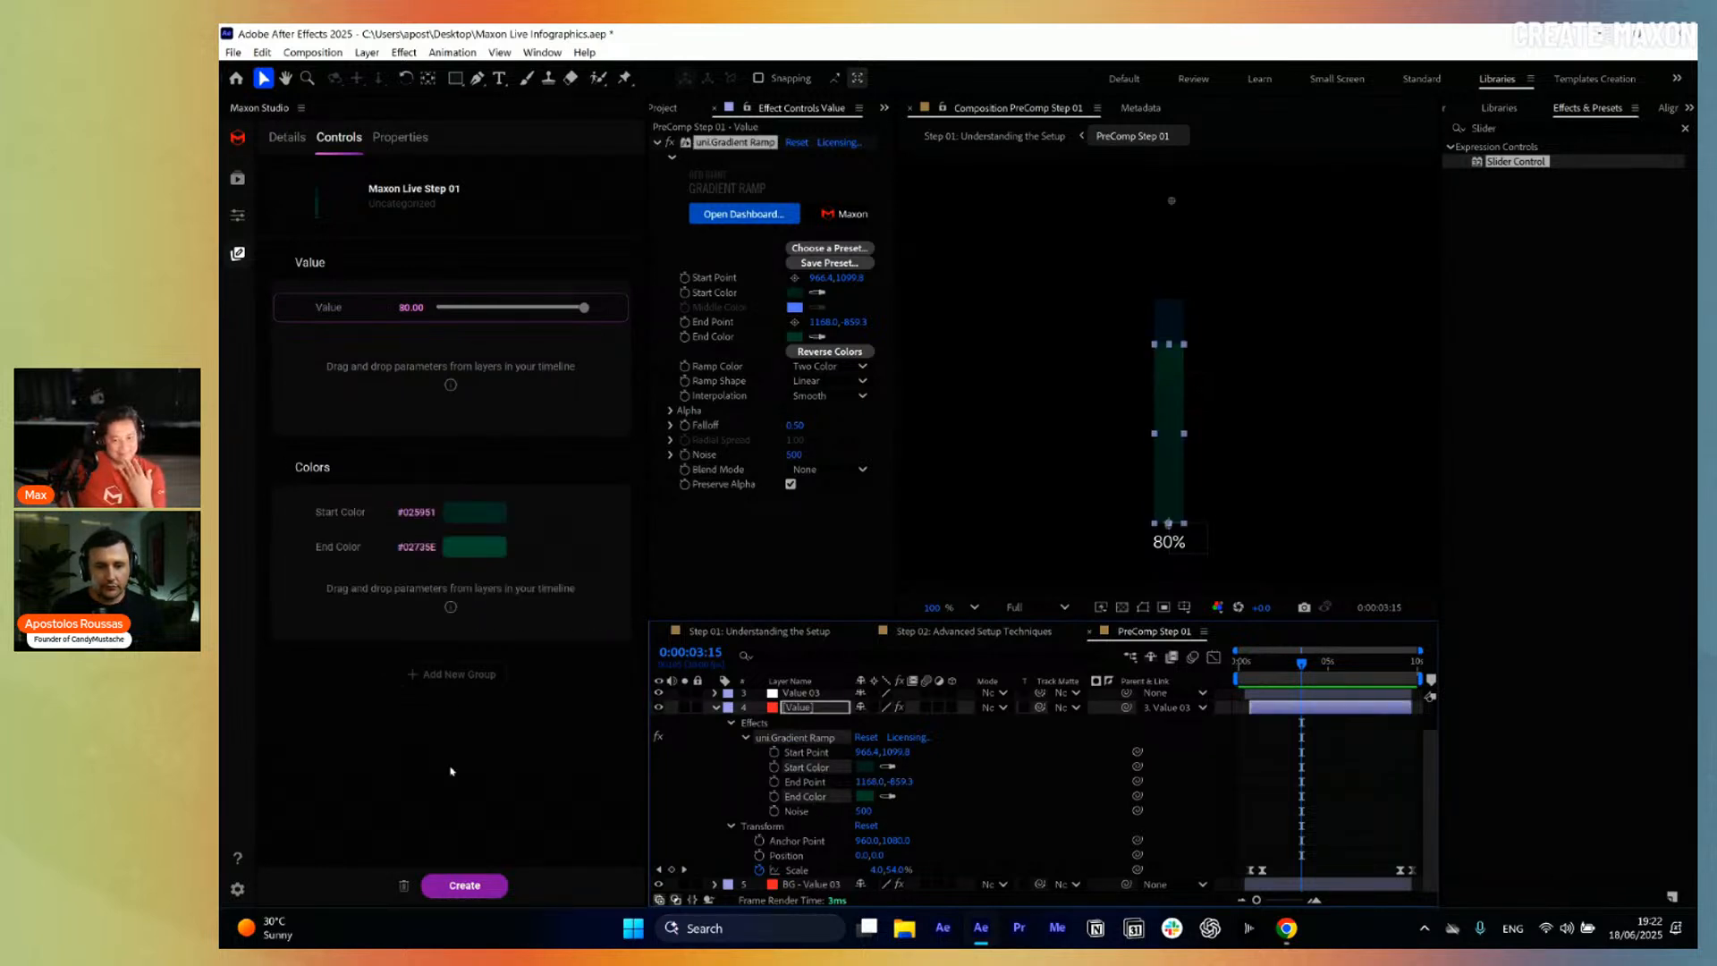
Set the capsule's Start Color to teal #298F86, return to the controls, and collapse the Value layer's properties.
{"action": "left_click", "coordinate": [483, 513]}
{"action": "left_click", "coordinate": [920, 460]}
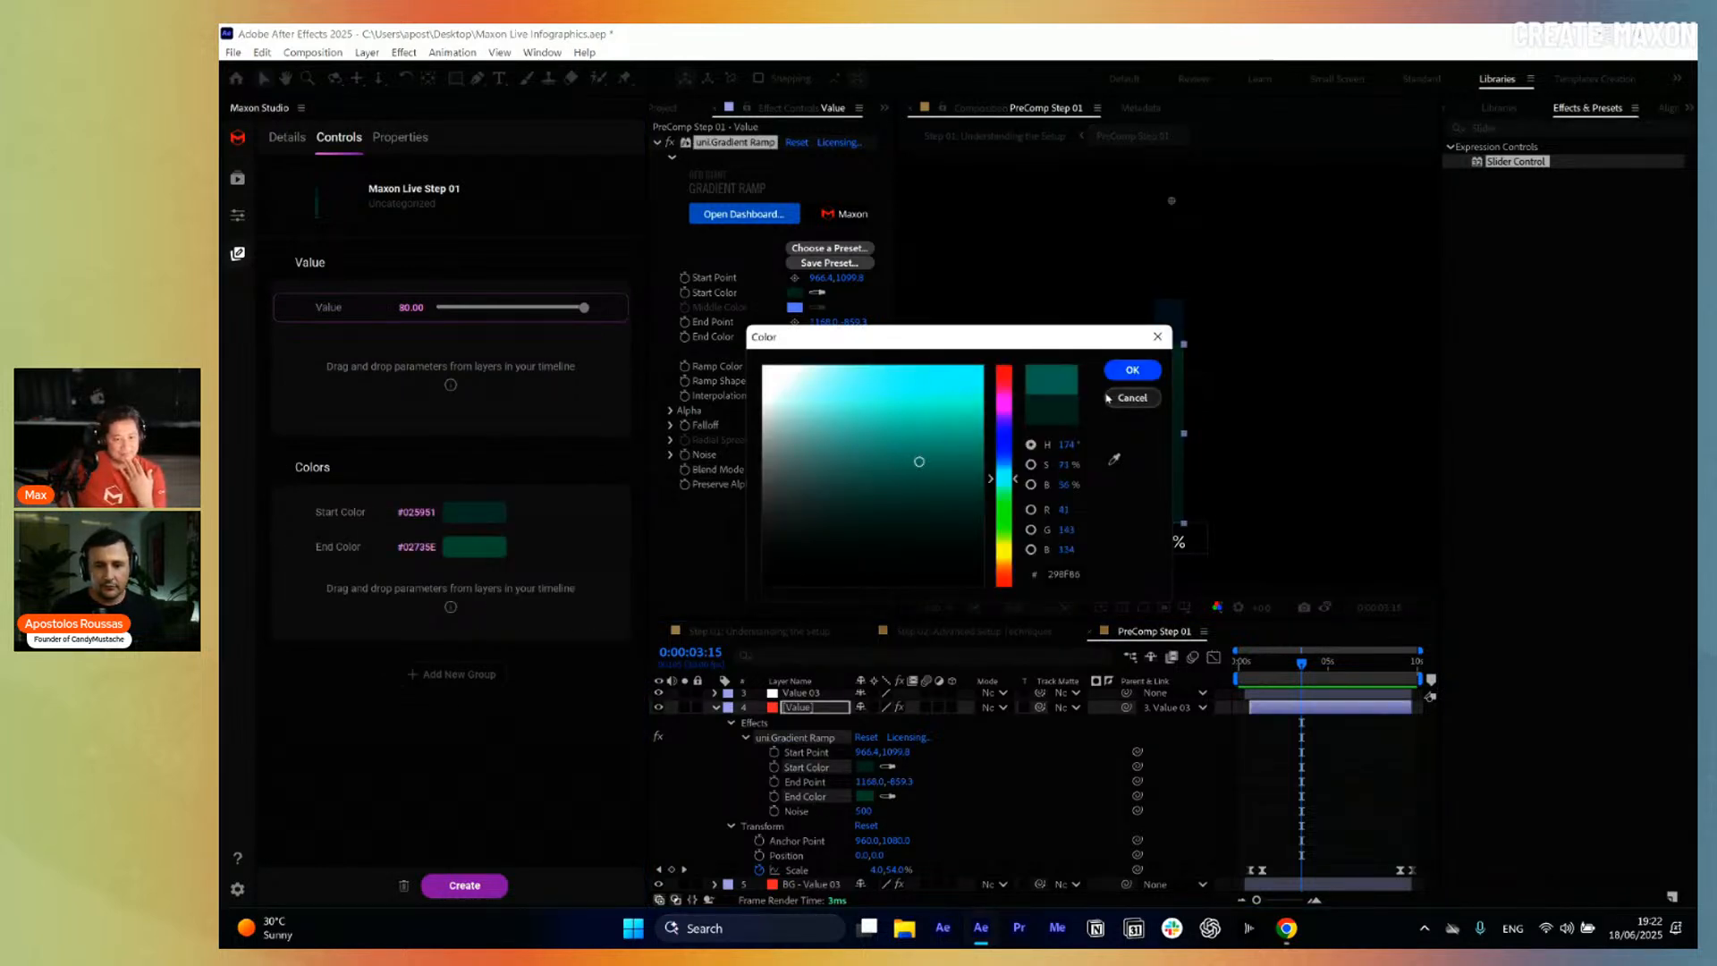
{"action": "left_click", "coordinate": [1130, 372]}
{"action": "left_click", "coordinate": [527, 547]}
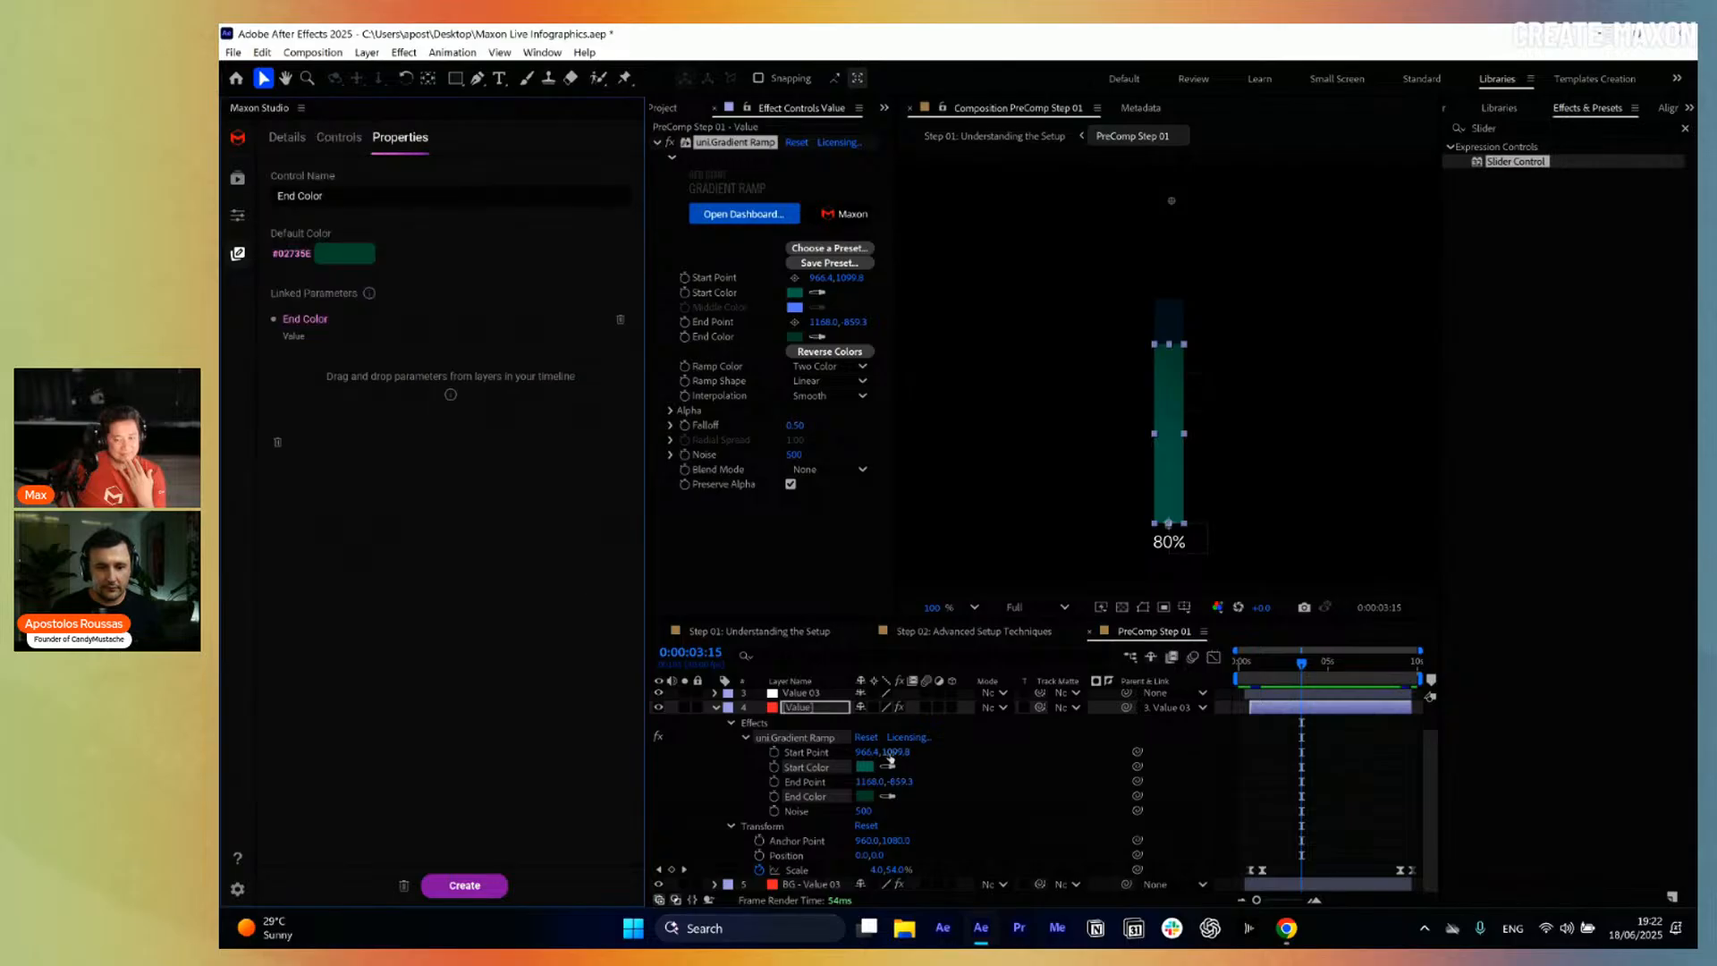
{"action": "left_click", "coordinate": [339, 138]}
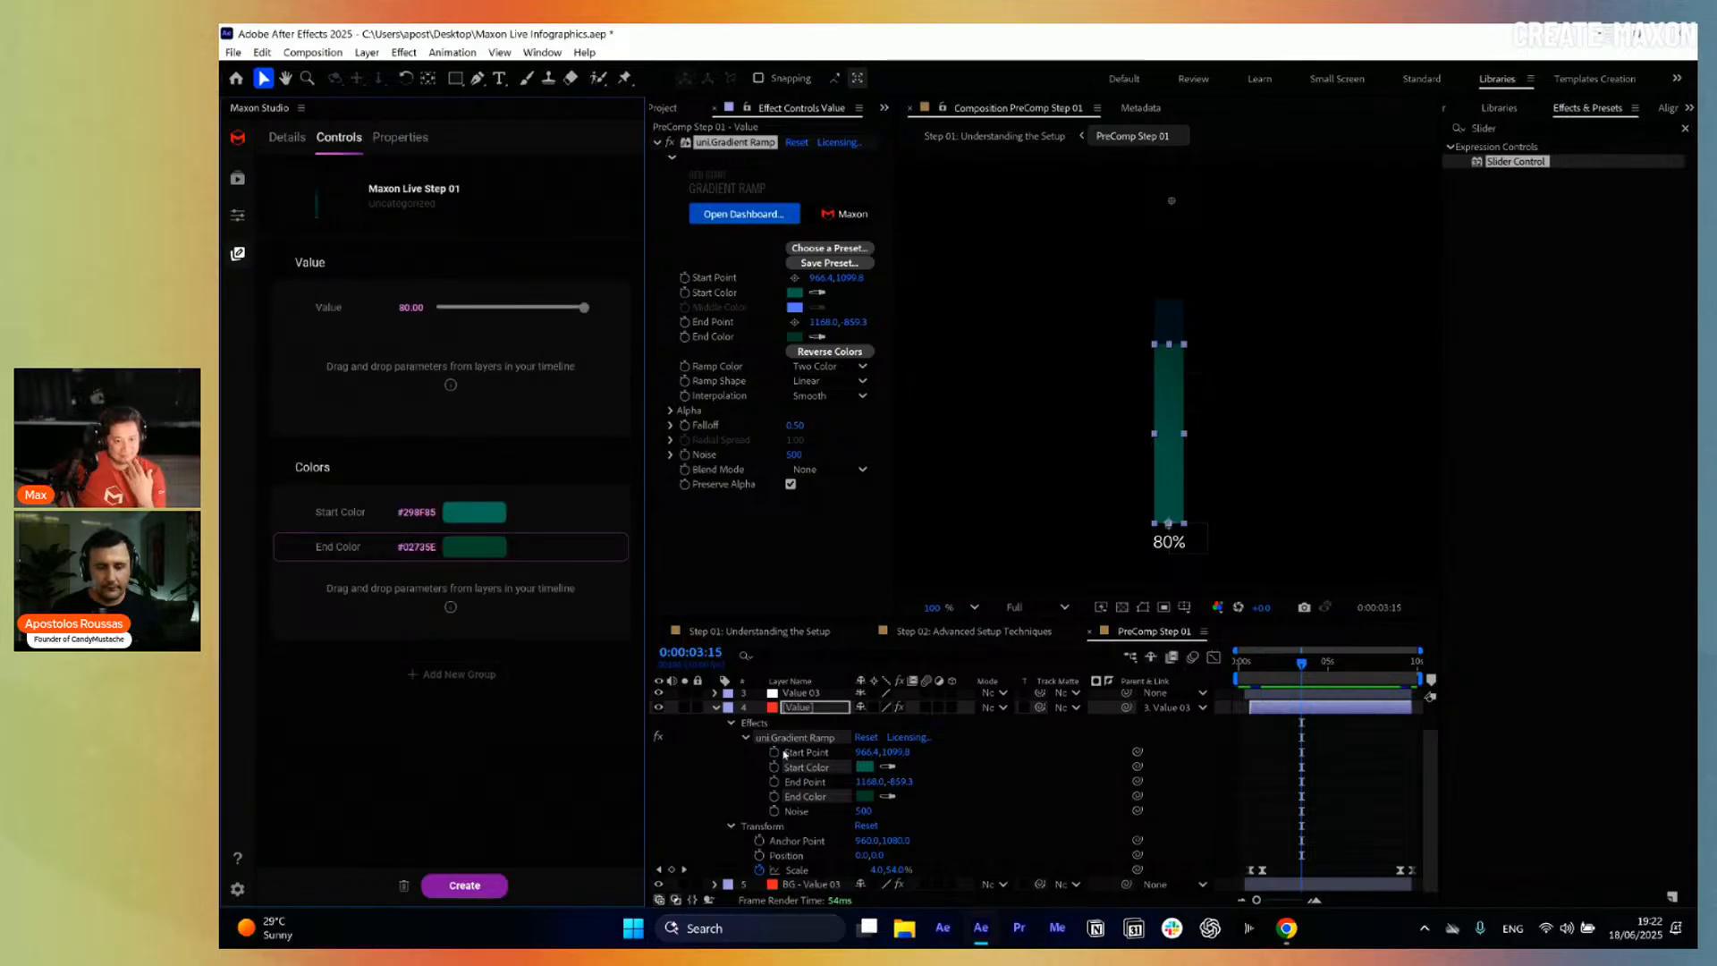
{"action": "left_click", "coordinate": [714, 708]}
{"action": "left_click", "coordinate": [831, 810]}
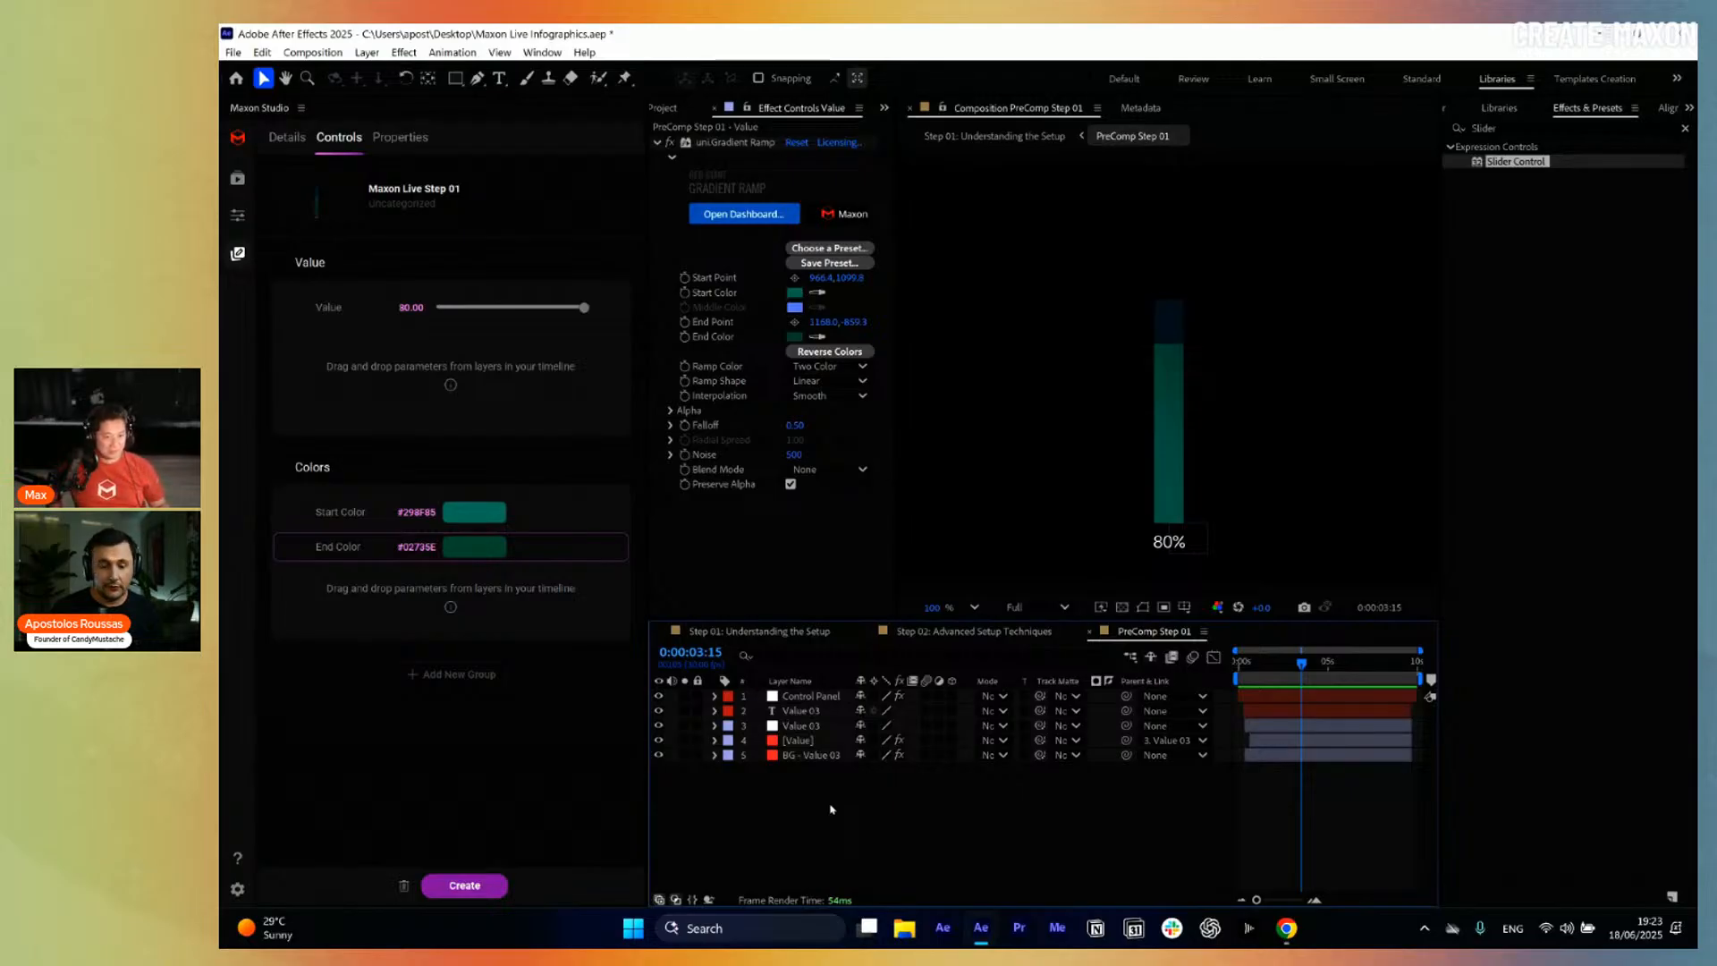
Add a third control group named BG Value for the BG - Value 03 layer.
{"action": "left_click", "coordinate": [815, 755]}
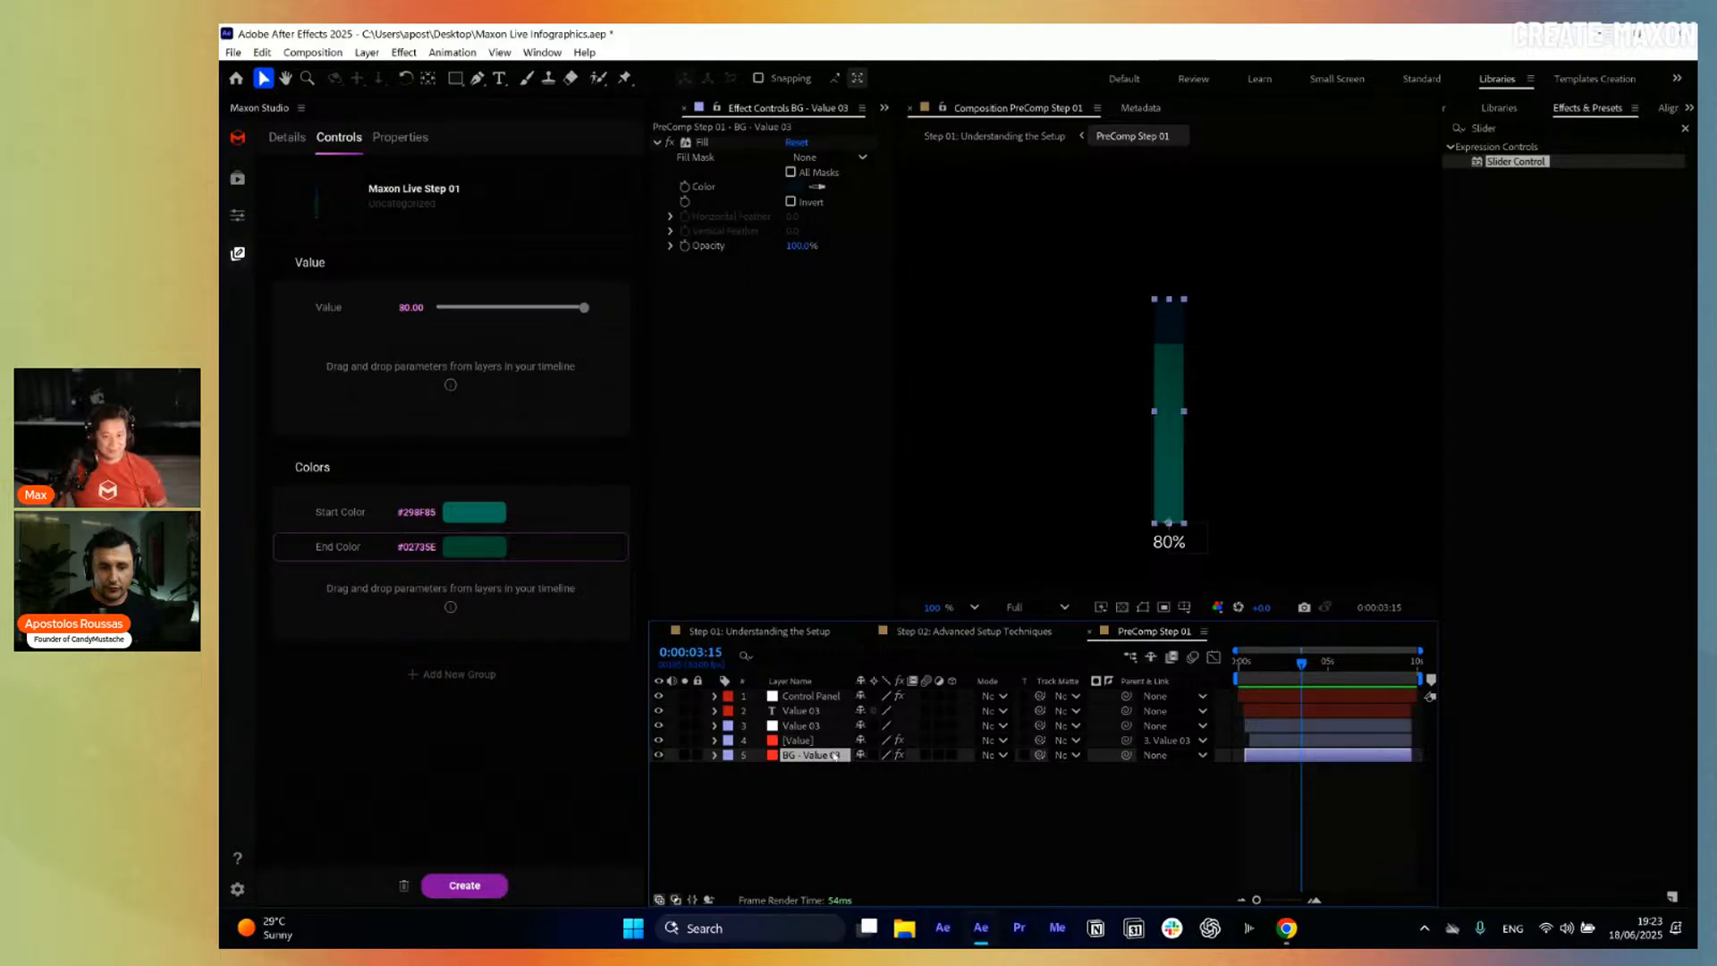
{"action": "left_click", "coordinate": [452, 676]}
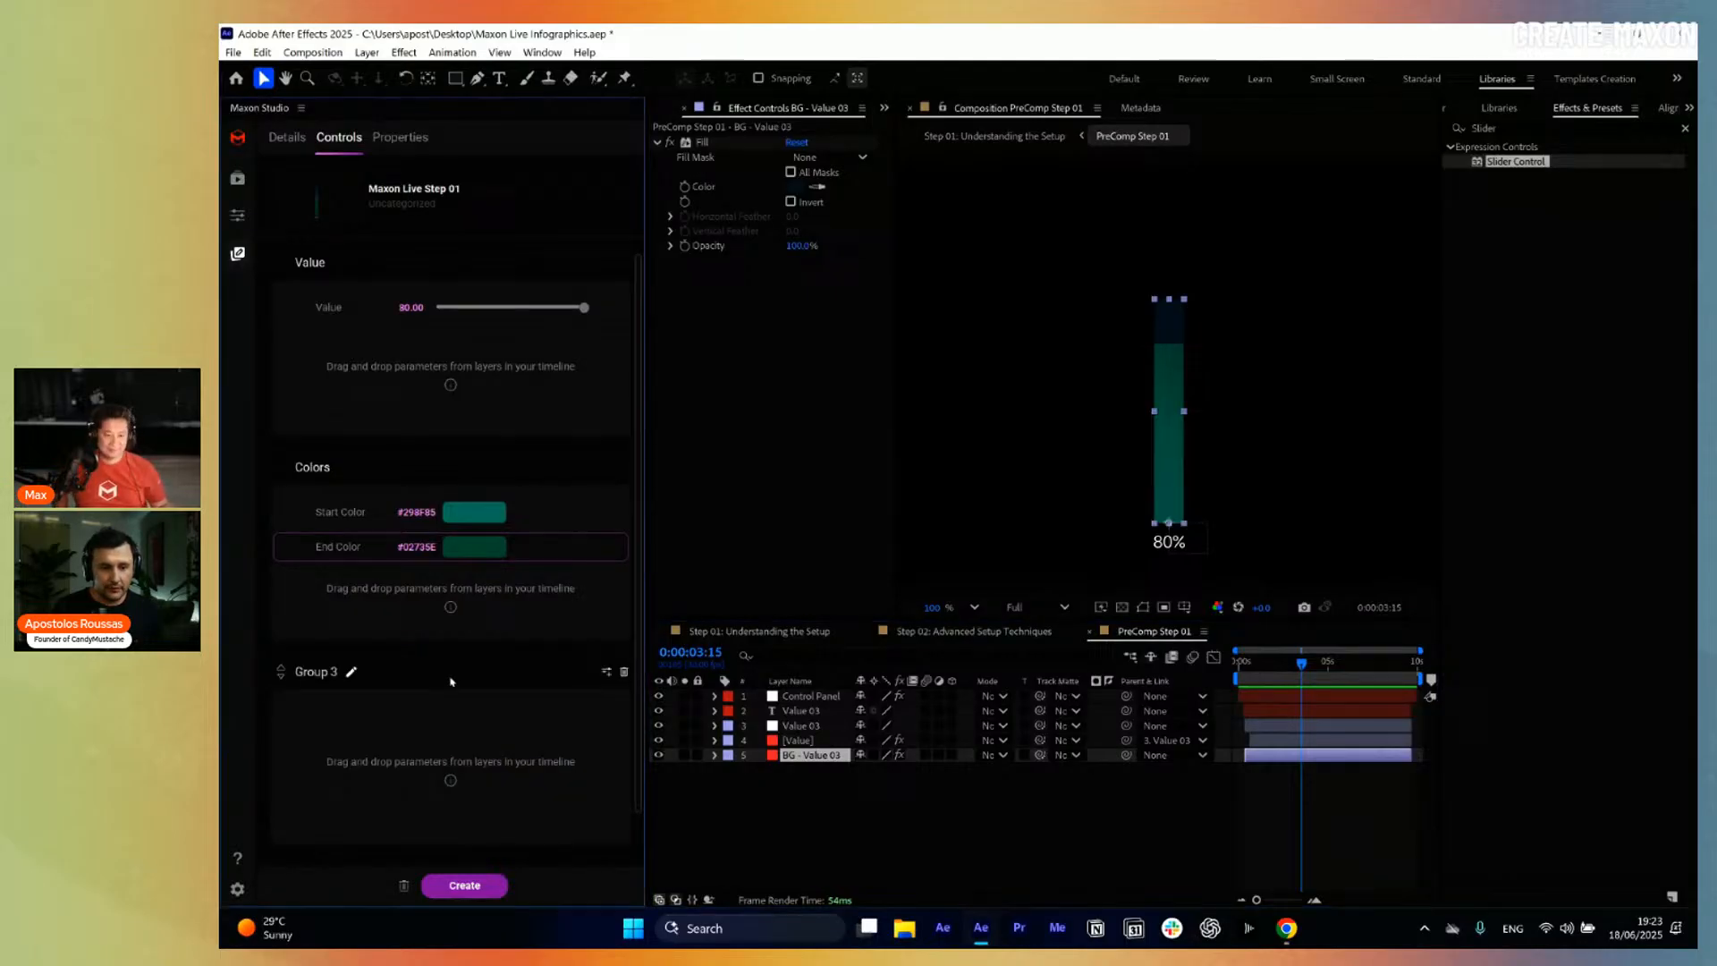
{"action": "left_click", "coordinate": [350, 672]}
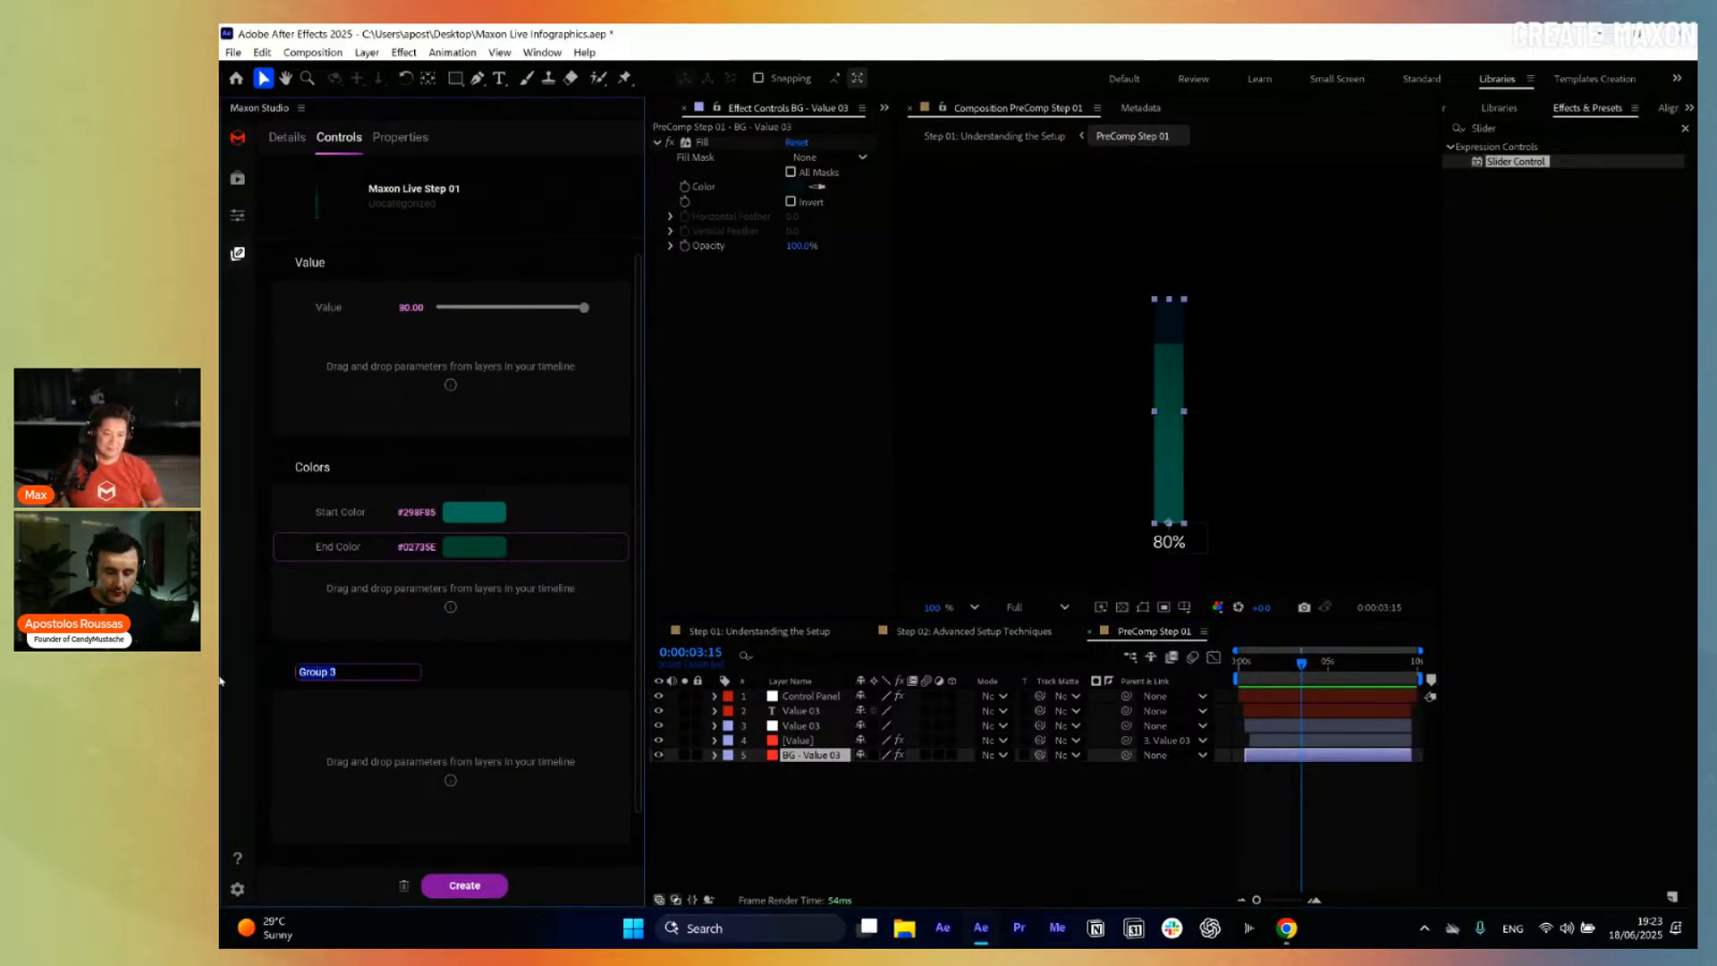
{"action": "type", "text": "B"}
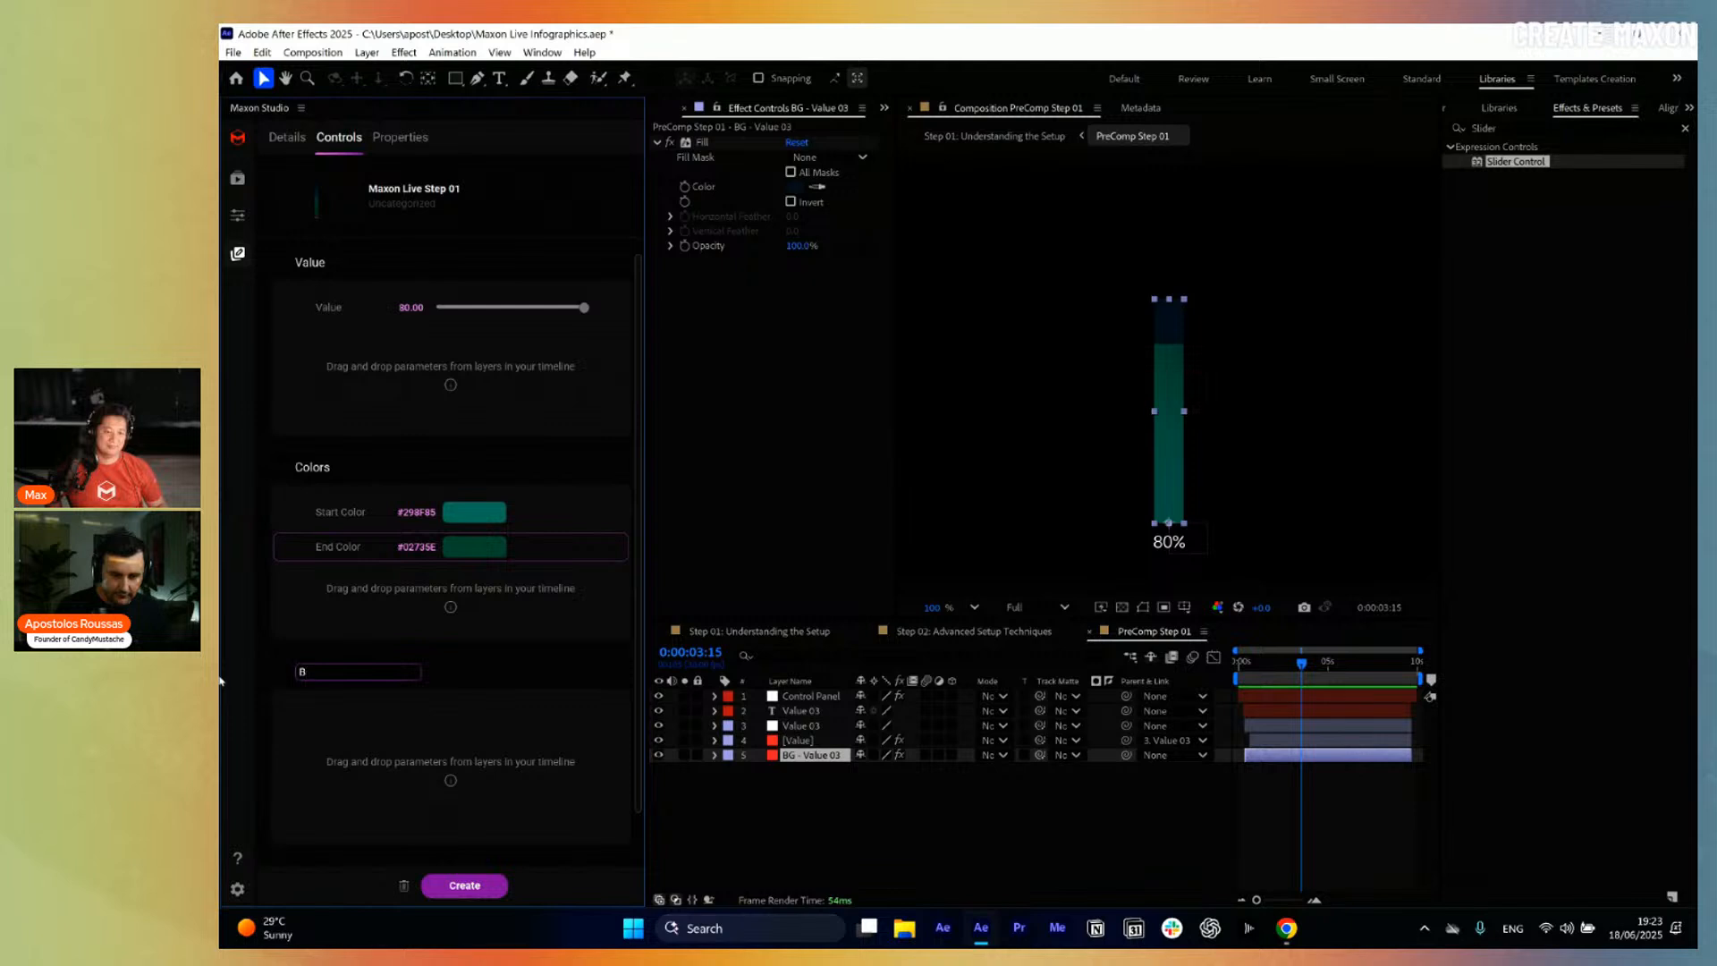
{"action": "type", "text": "g Valu"}
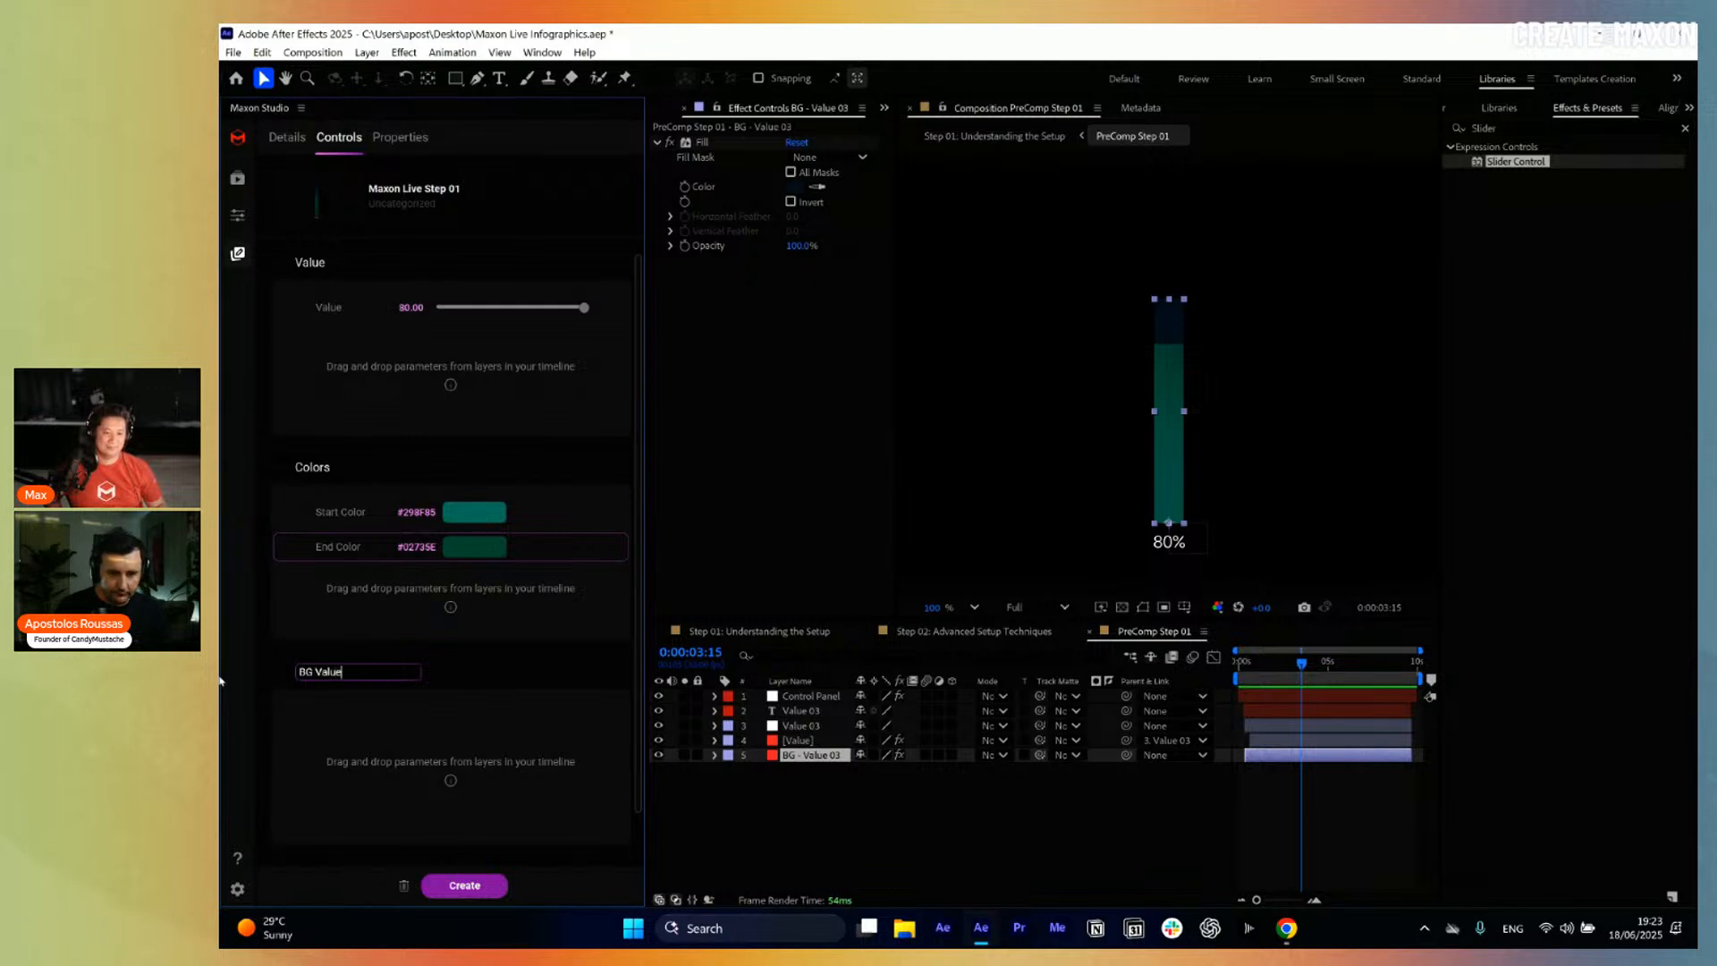
{"action": "type", "text": "e"}
{"action": "left_click", "coordinate": [781, 824]}
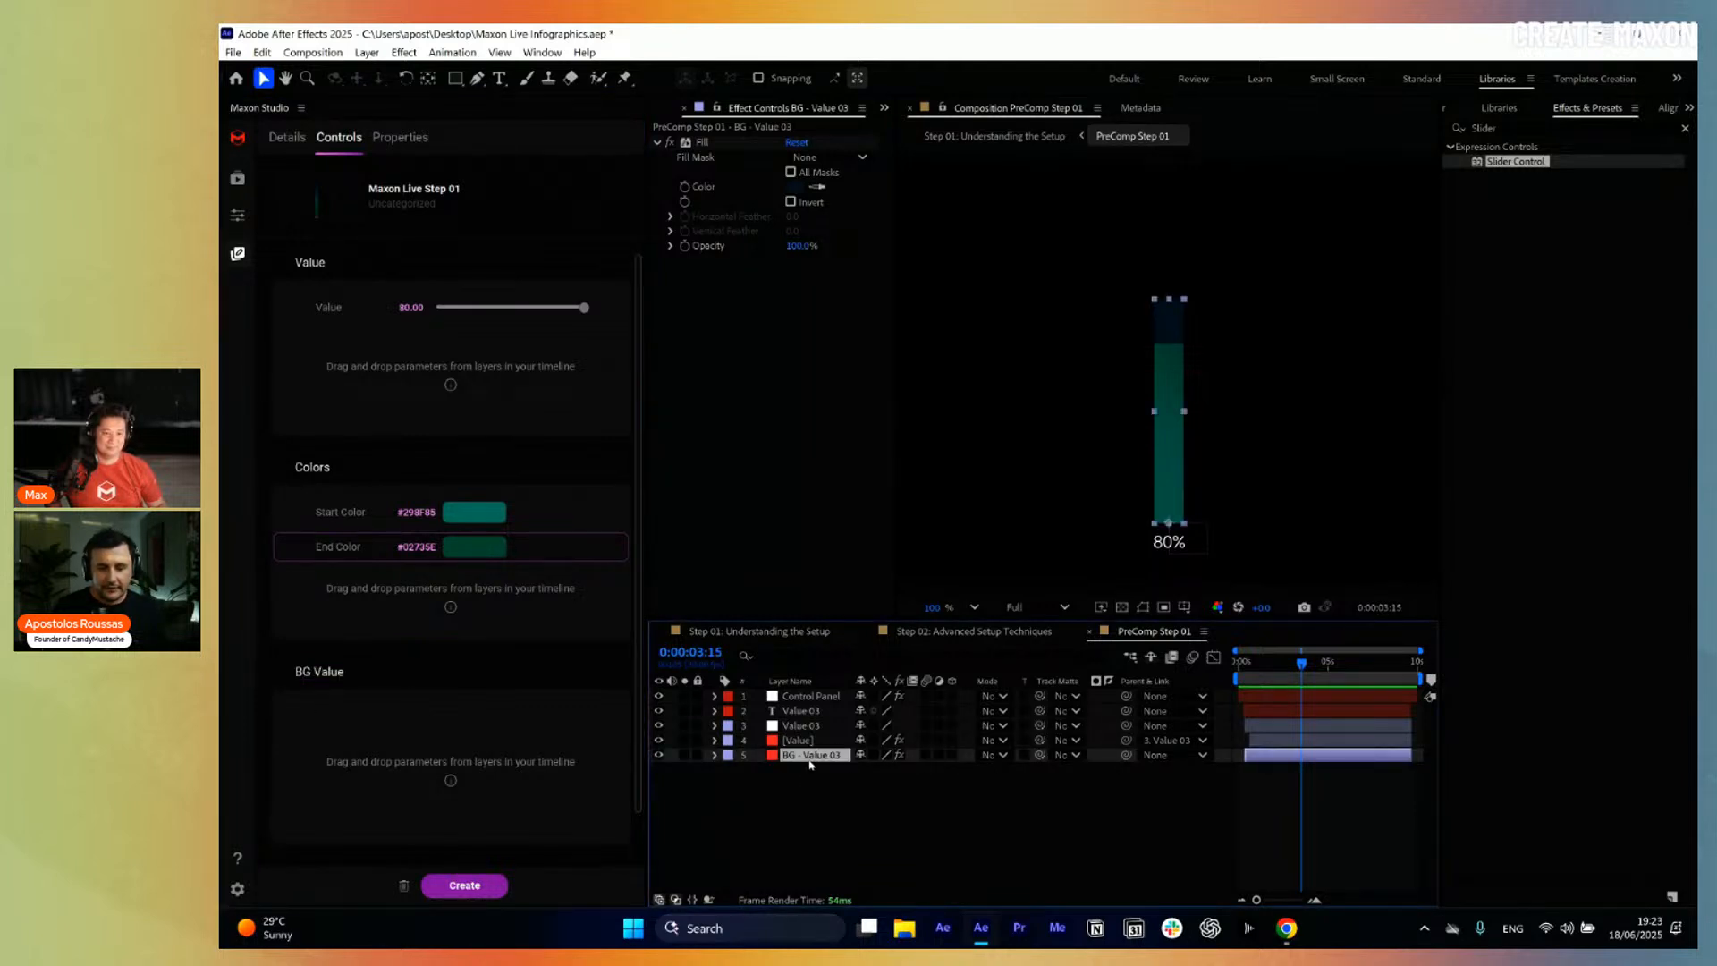
Add the BG - Value 03 layer's Position, Rotation and Opacity to the BG Value group and test the opacity, ending at 100.
{"action": "key", "text": "p"}
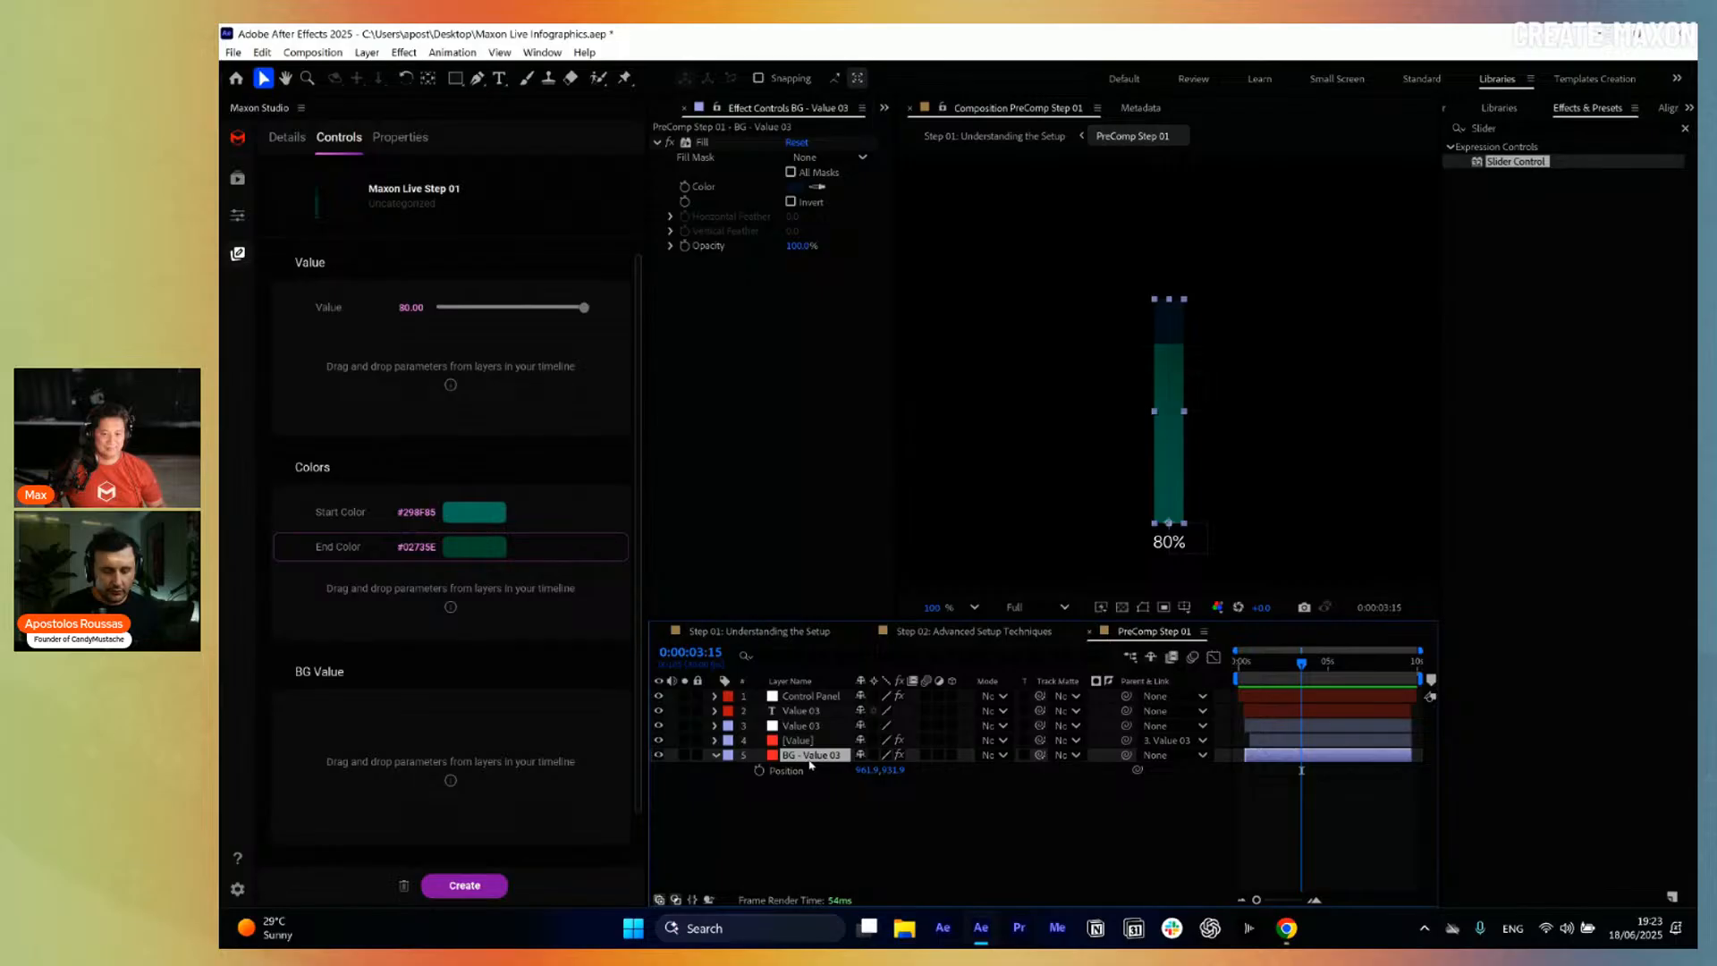
{"action": "key", "text": "shift+s"}
{"action": "key", "text": "shift+r"}
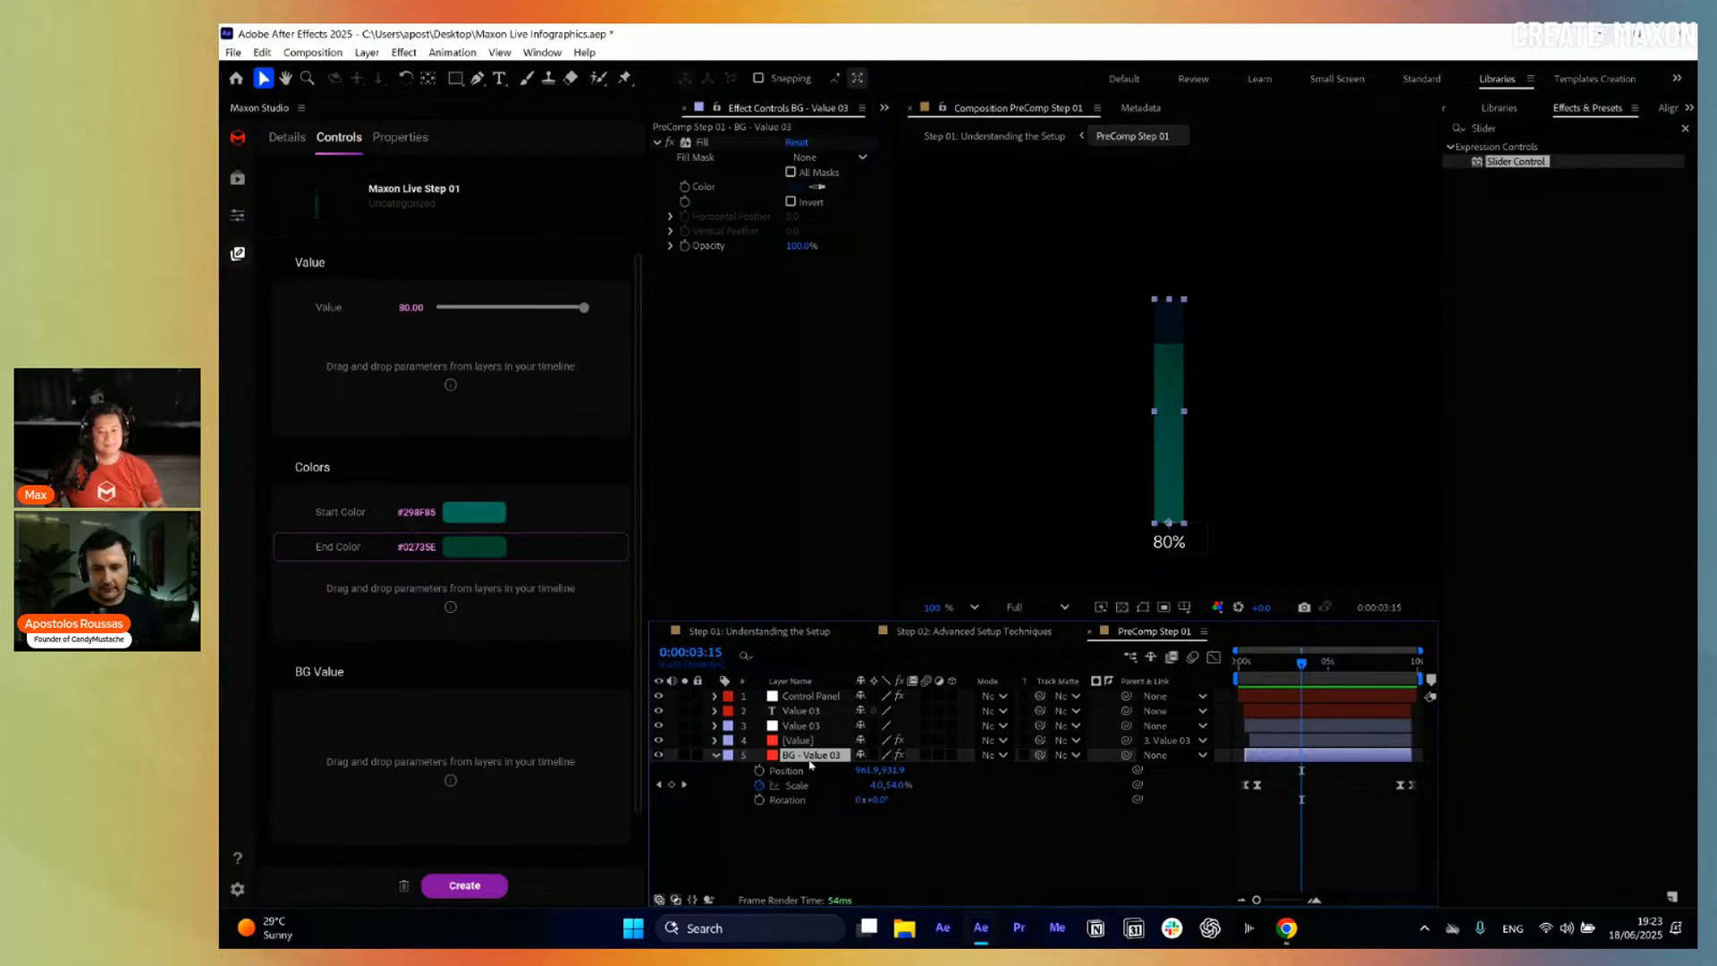
{"action": "key", "text": "shift+t"}
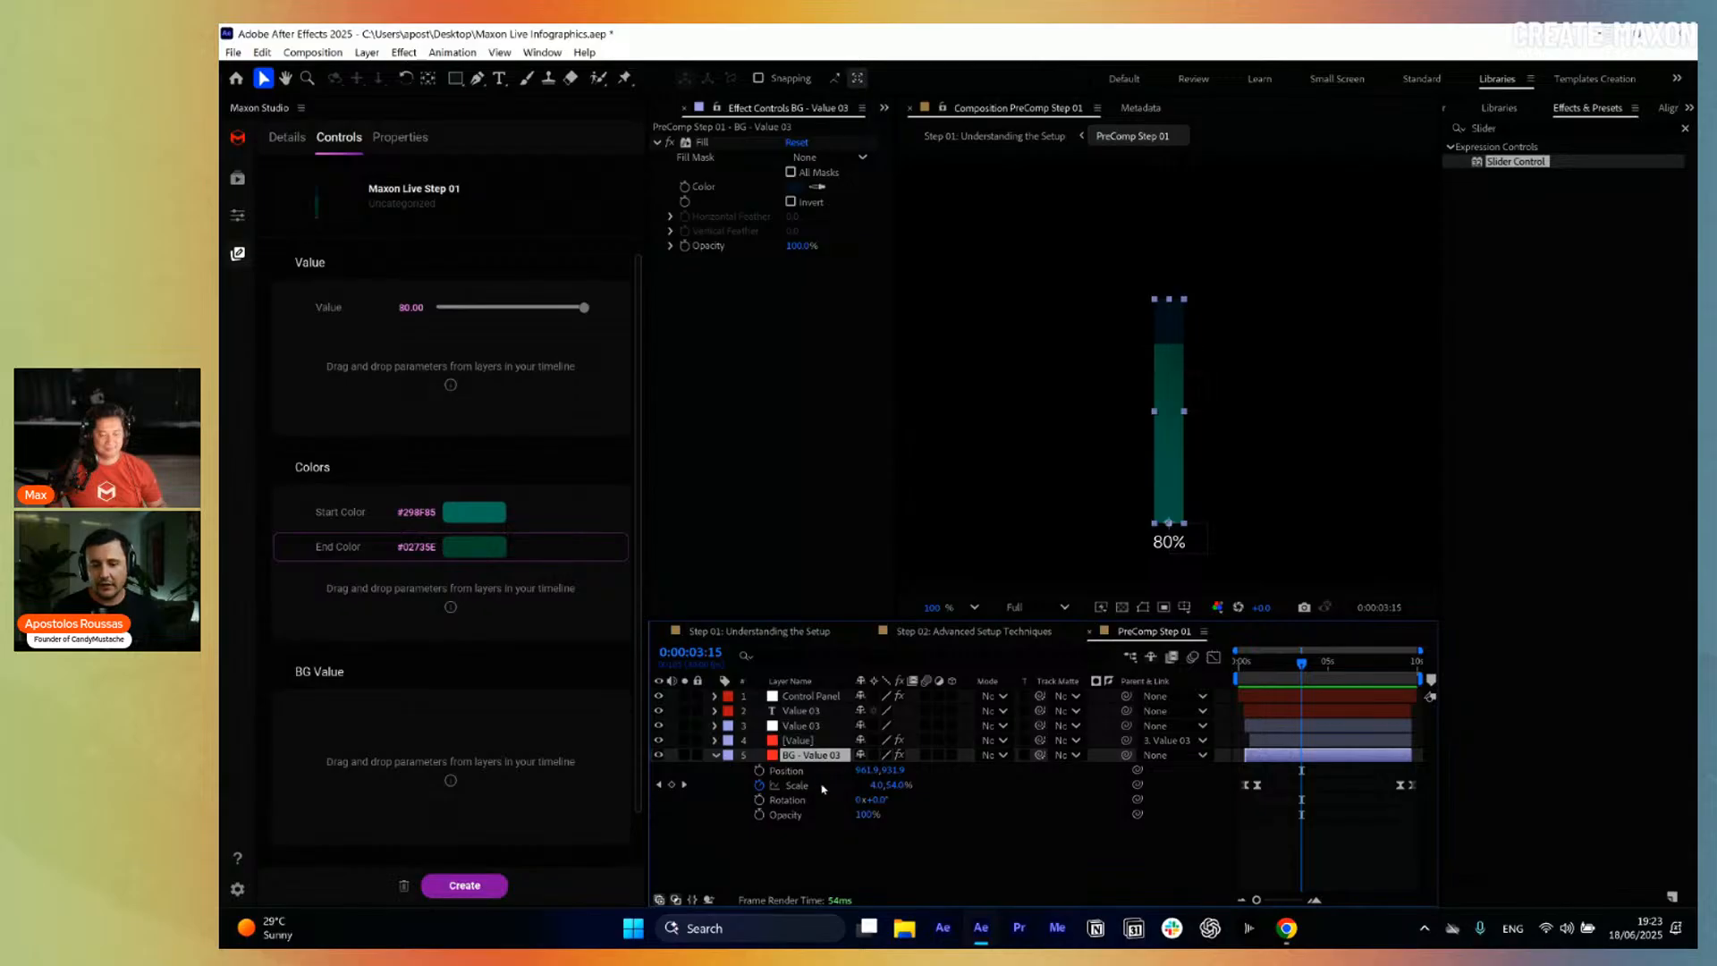
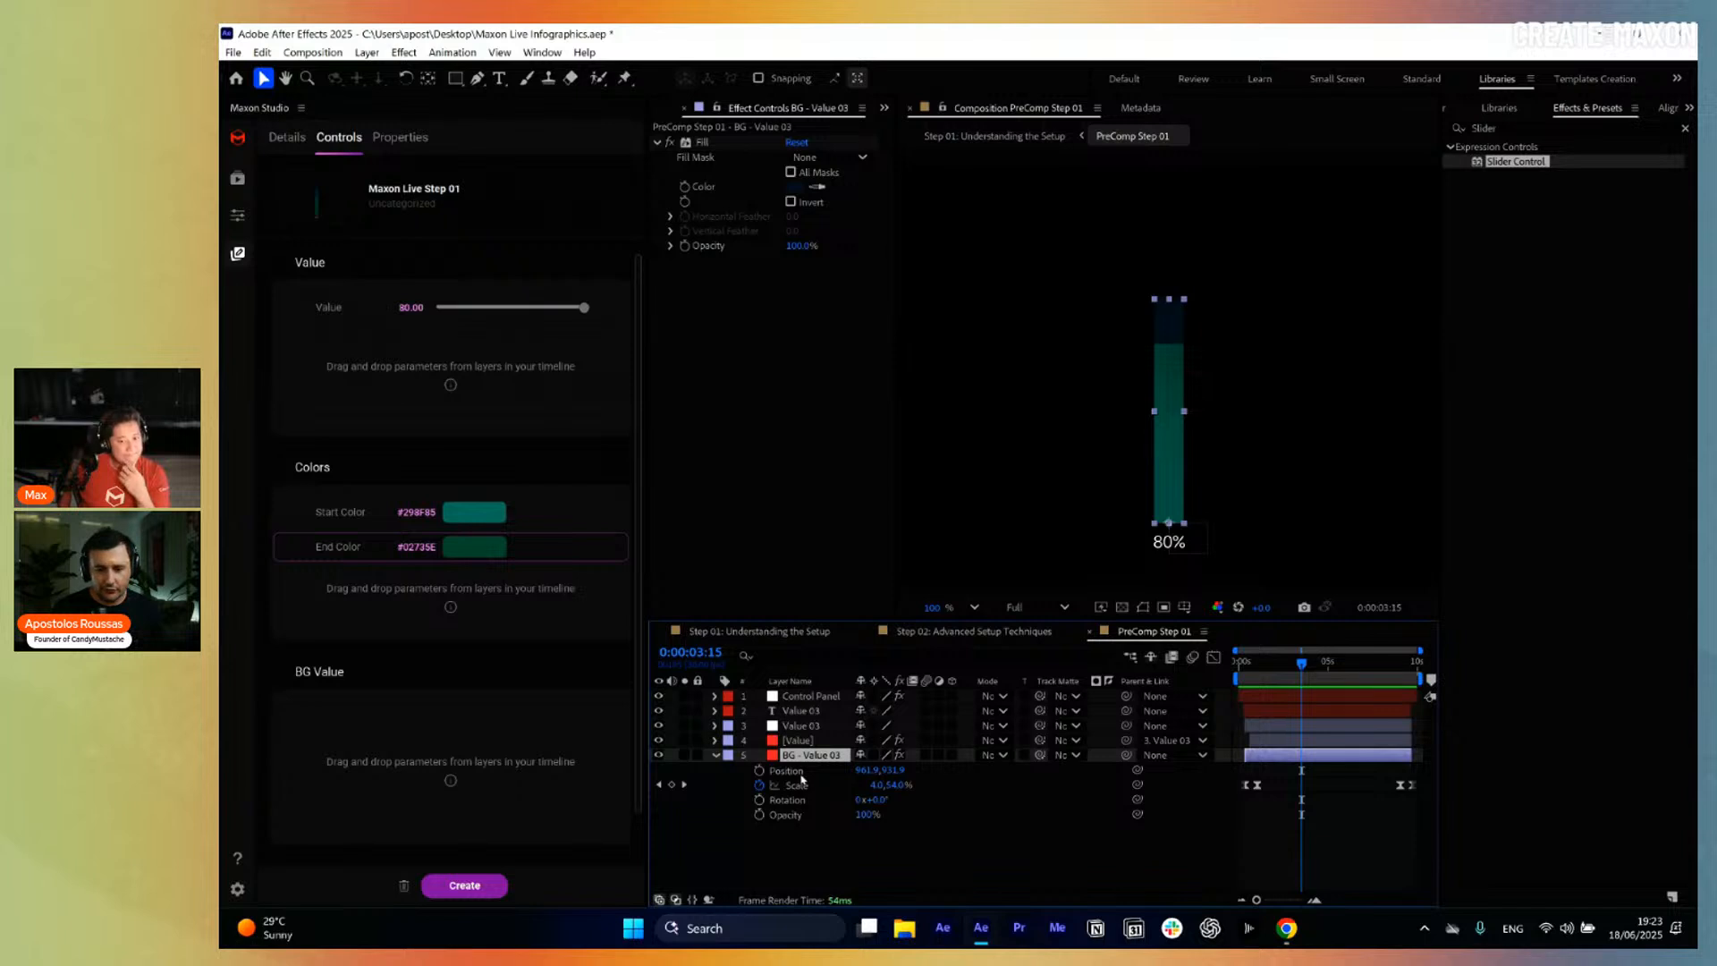
{"action": "left_click", "coordinate": [799, 771]}
{"action": "left_click", "coordinate": [796, 800], "text": "ctrl"}
{"action": "left_click", "coordinate": [794, 815], "text": "ctrl"}
{"action": "left_click_drag", "start_coordinate": [796, 815], "coordinate": [447, 760]}
{"action": "left_click", "coordinate": [845, 886]}
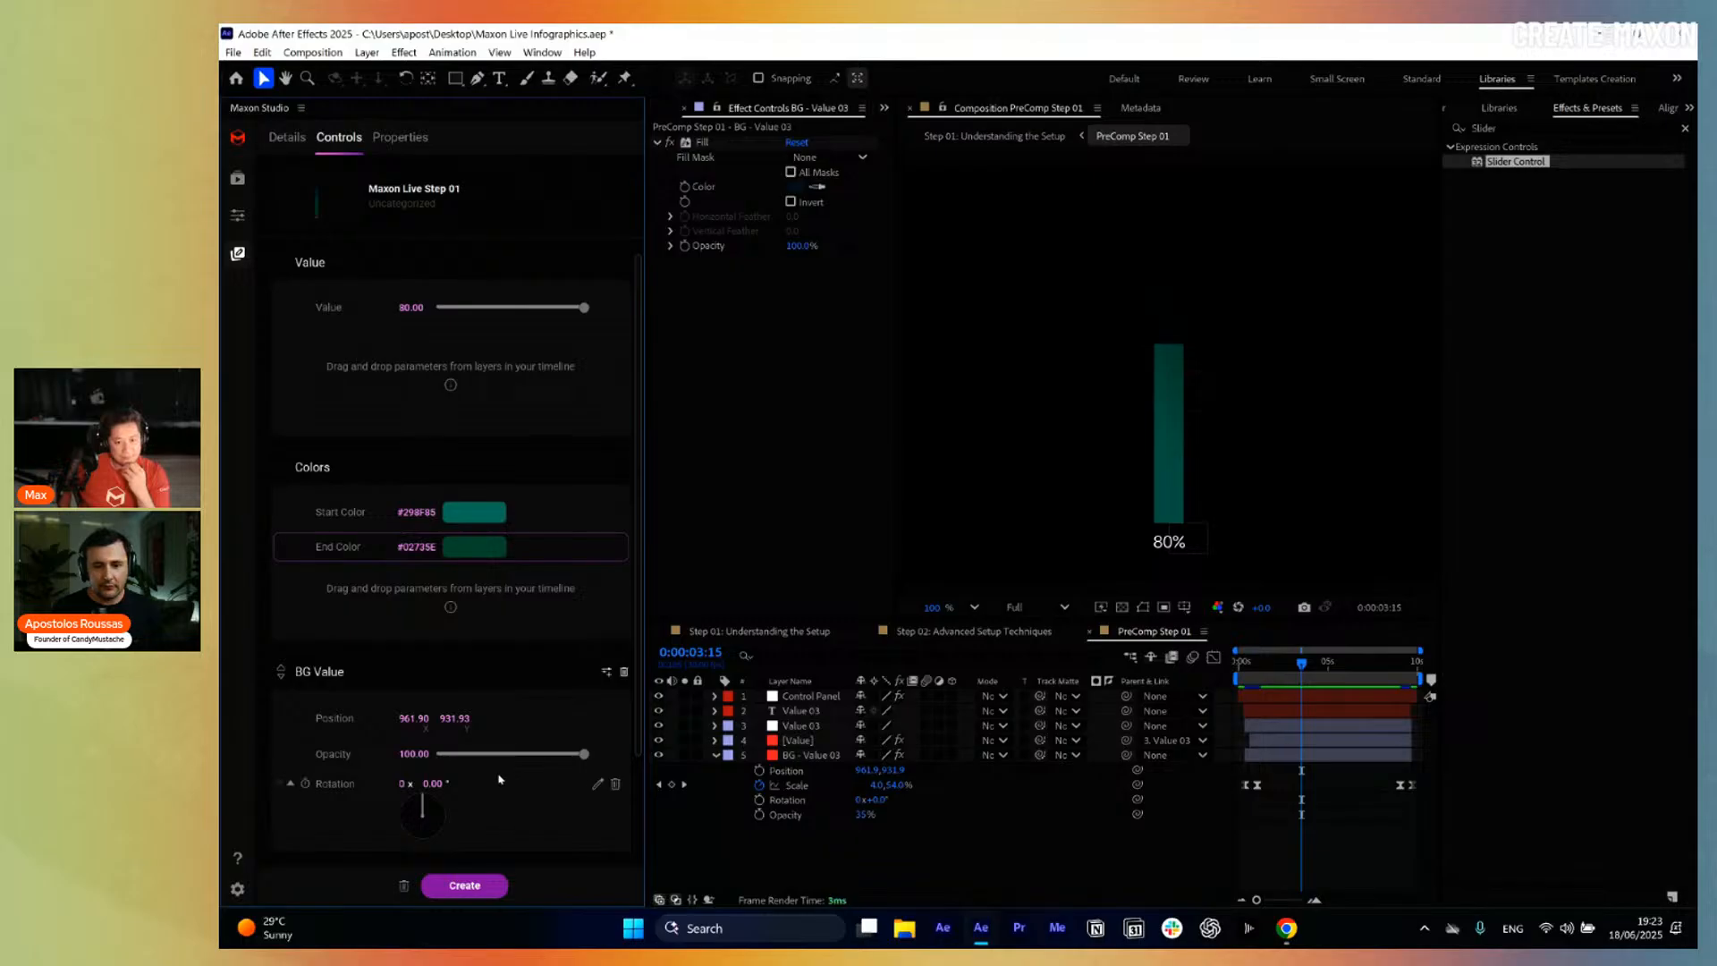
{"action": "left_click_drag", "start_coordinate": [493, 754], "coordinate": [628, 765]}
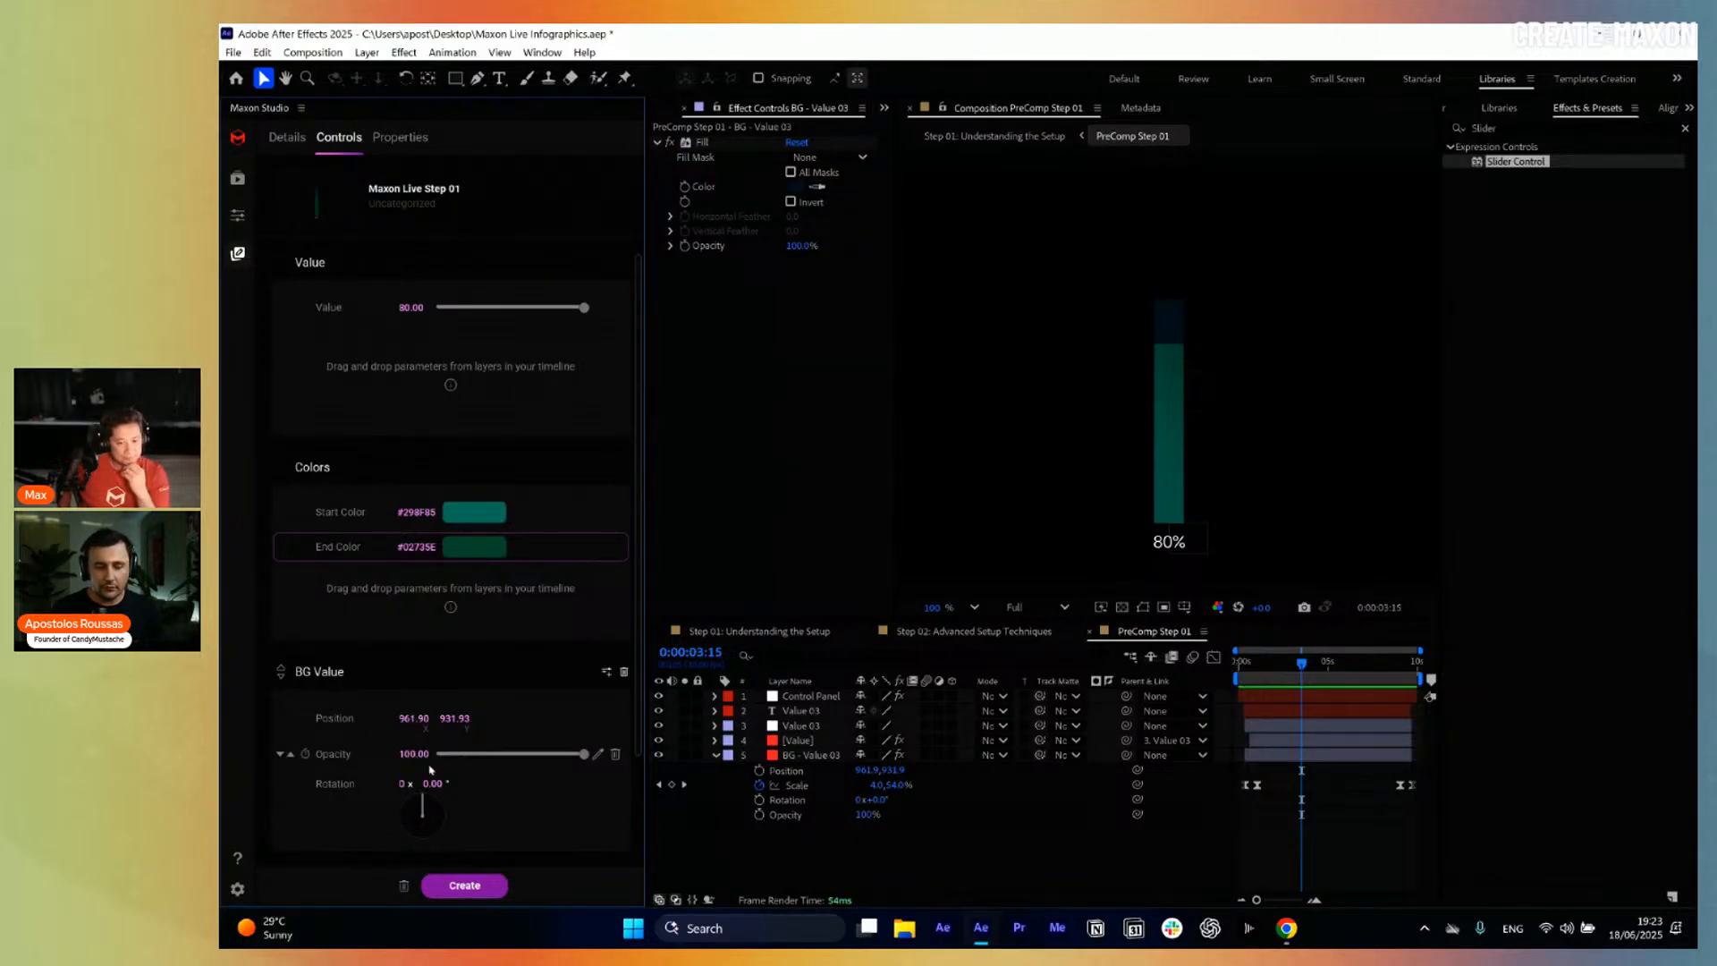
{"action": "left_click", "coordinate": [715, 756]}
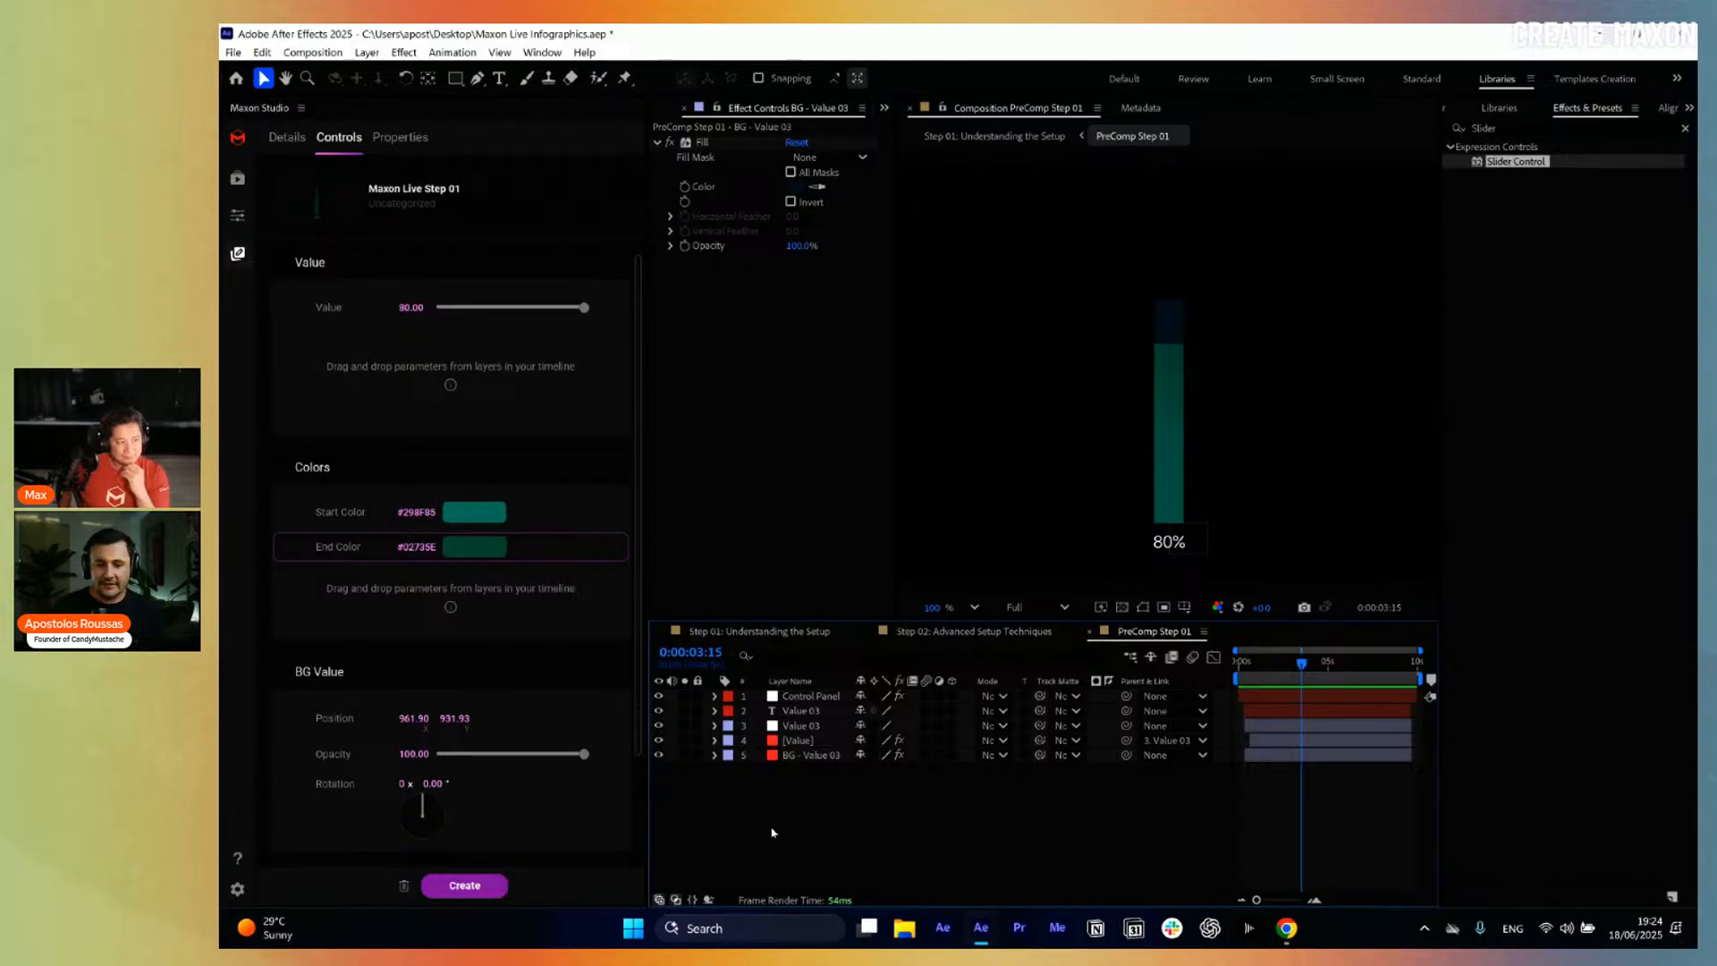
Reveal the keyframed properties of the Value 03, Value and BG - Value 03 layers, and collapse them again.
{"action": "left_click_drag", "start_coordinate": [780, 838], "coordinate": [881, 716]}
{"action": "key", "text": "u"}
{"action": "key", "text": "u"}
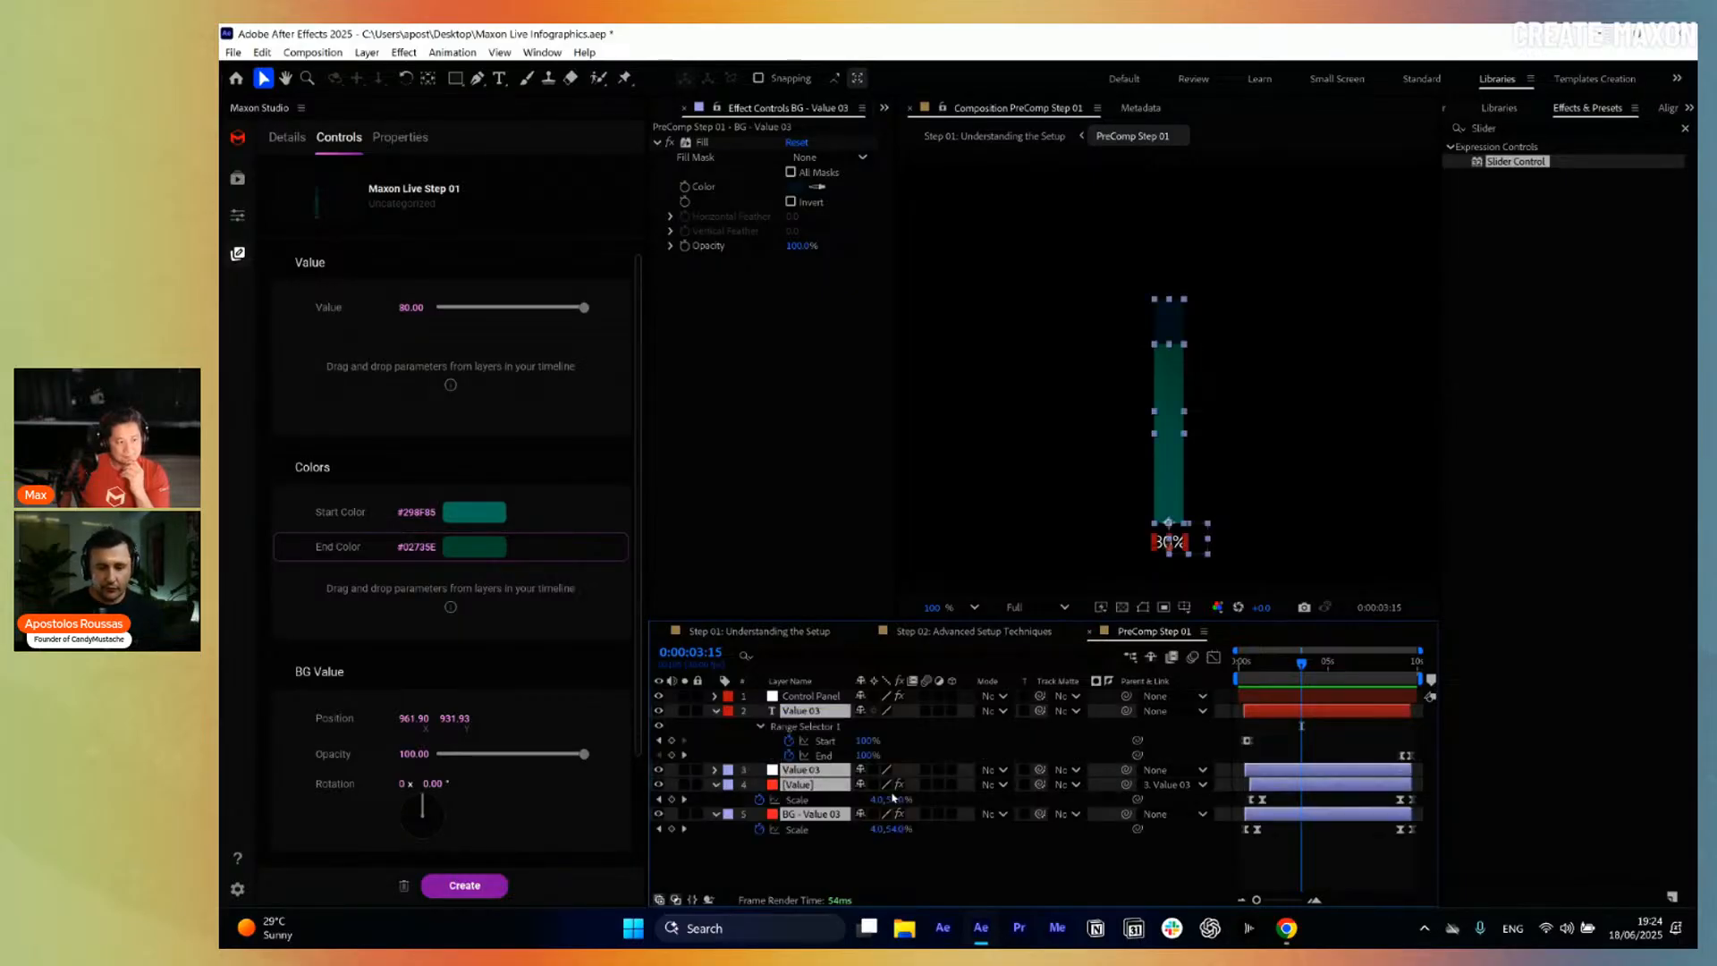
{"action": "key", "text": "u"}
{"action": "left_click", "coordinate": [882, 851]}
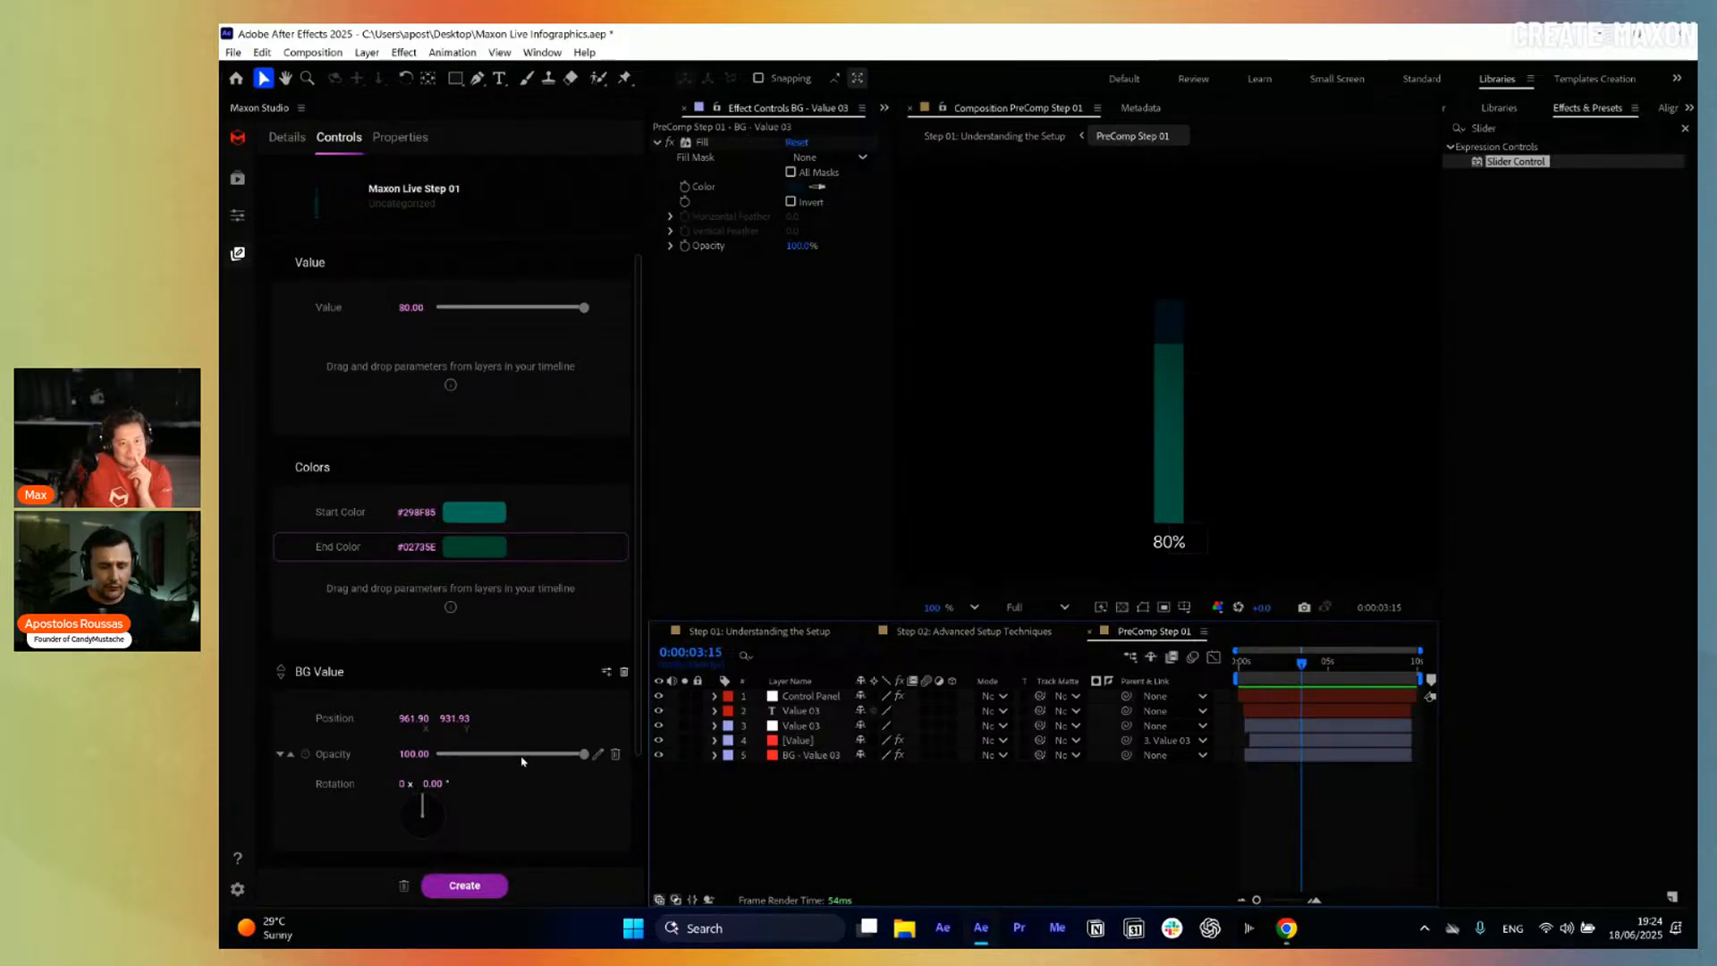
Create the Maxon Live Step 01 capsule, saving it in the Complete category and dismissing the notice.
{"action": "left_click", "coordinate": [484, 889]}
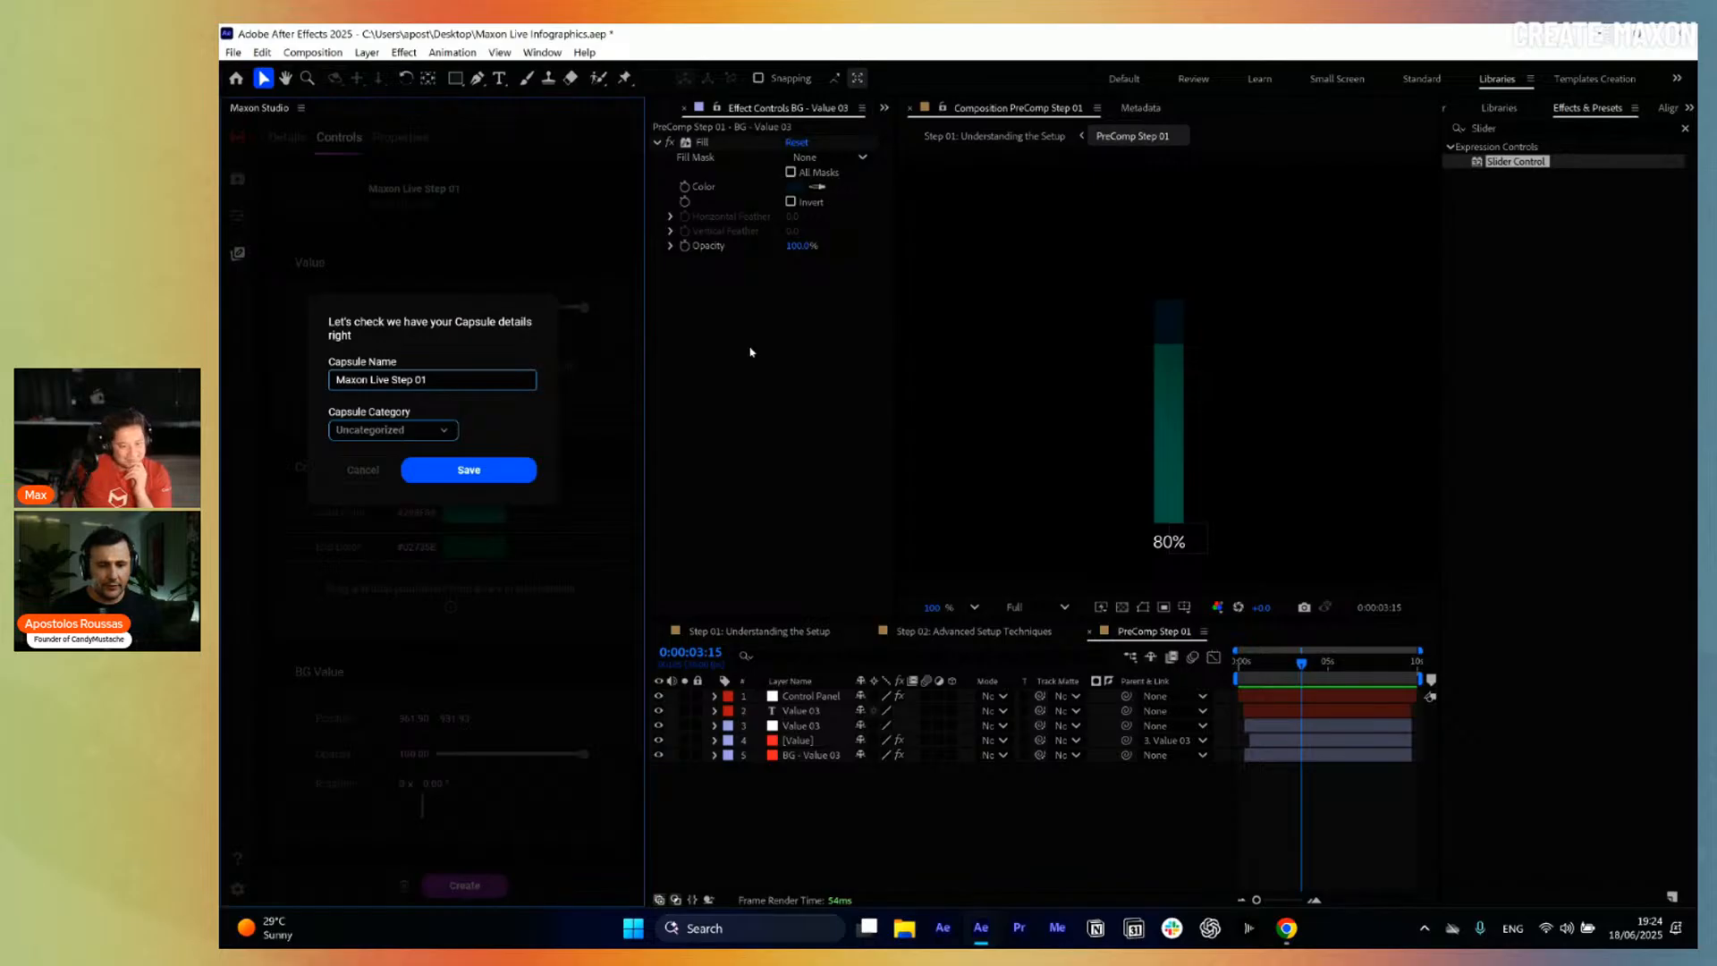
{"action": "left_click", "coordinate": [425, 432]}
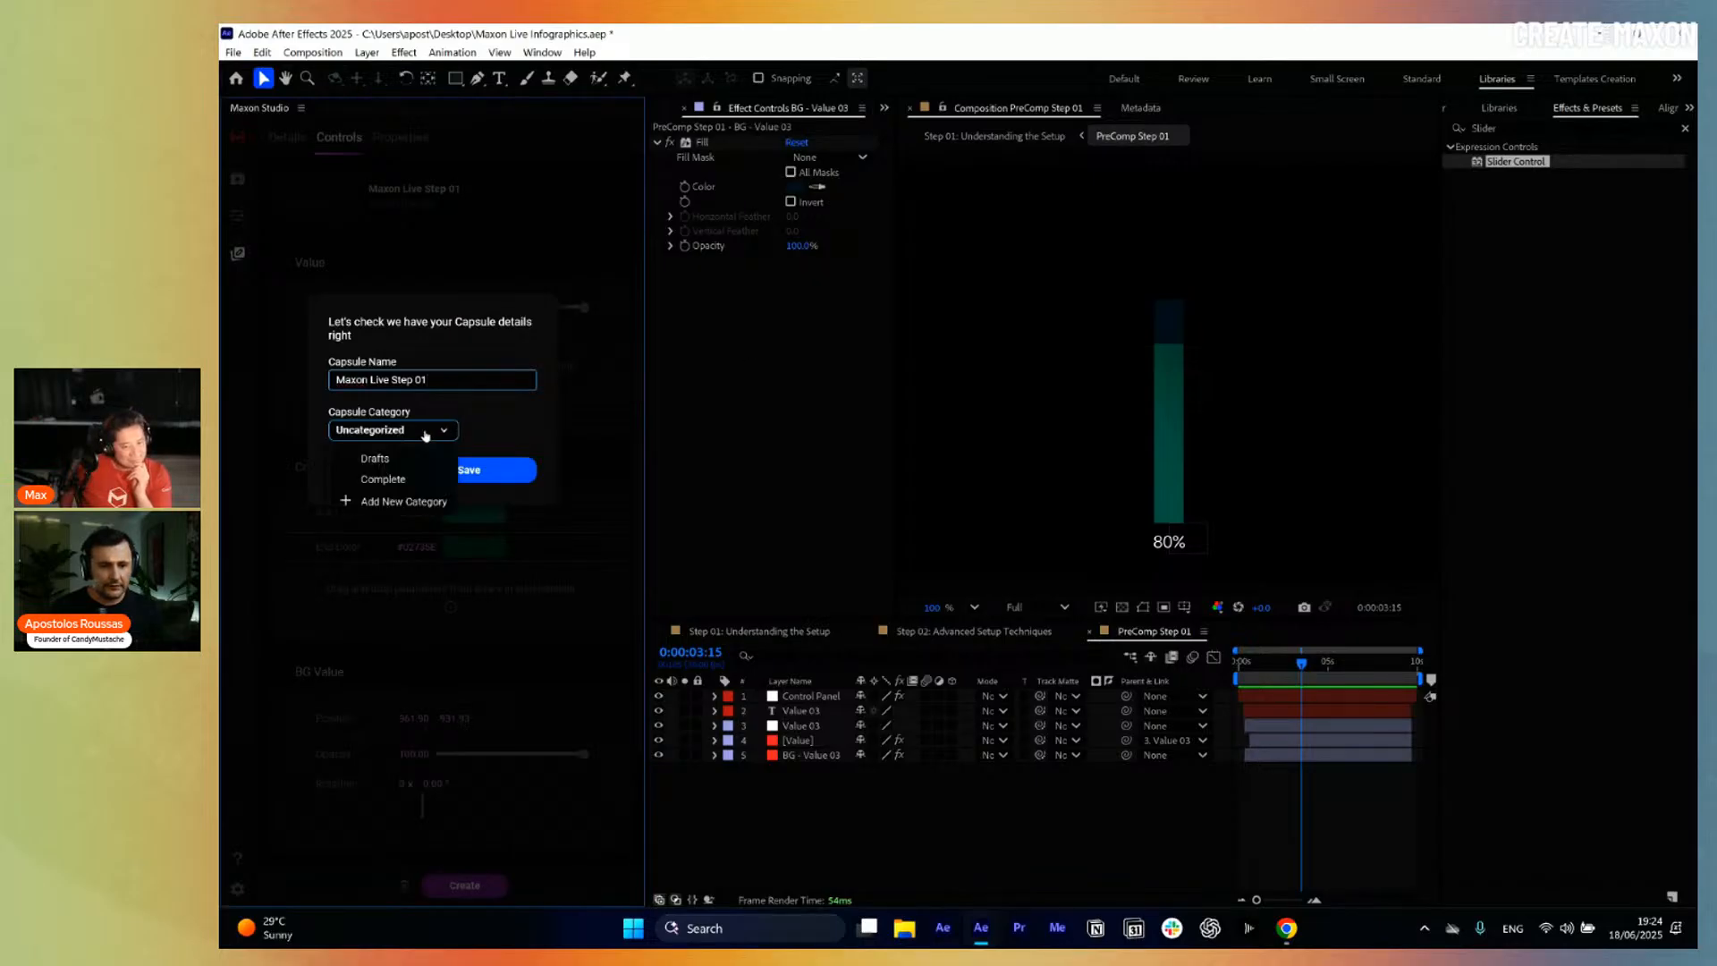
{"action": "left_click", "coordinate": [414, 482]}
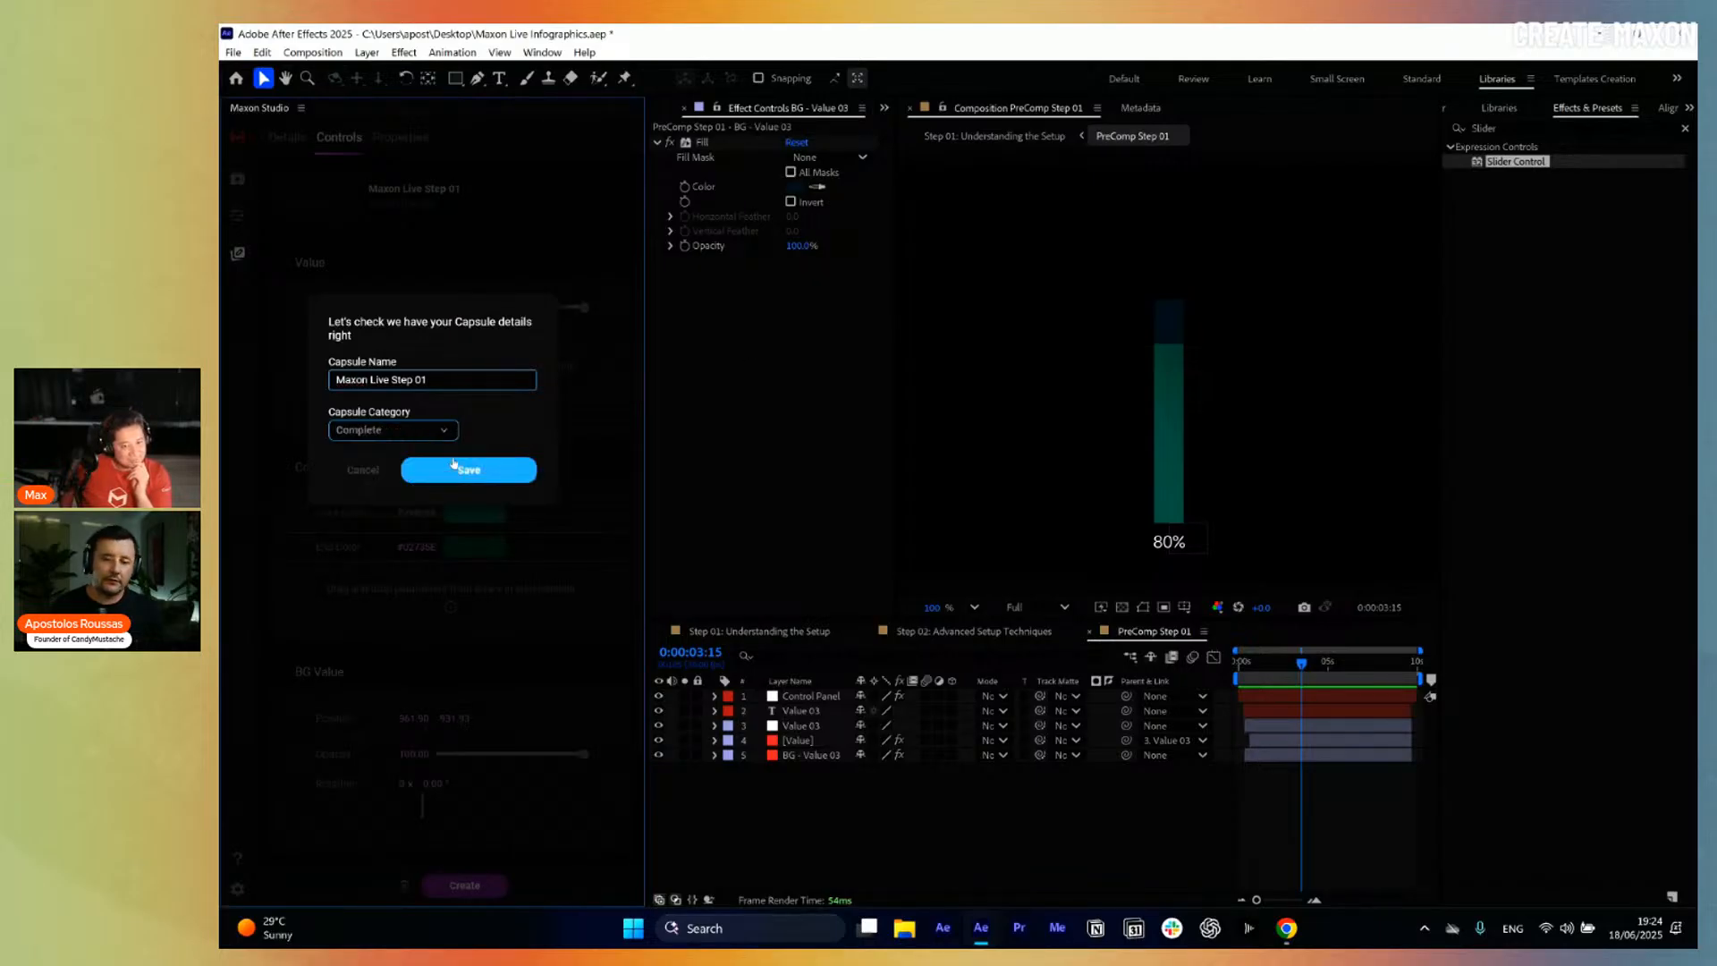
{"action": "left_click", "coordinate": [488, 469]}
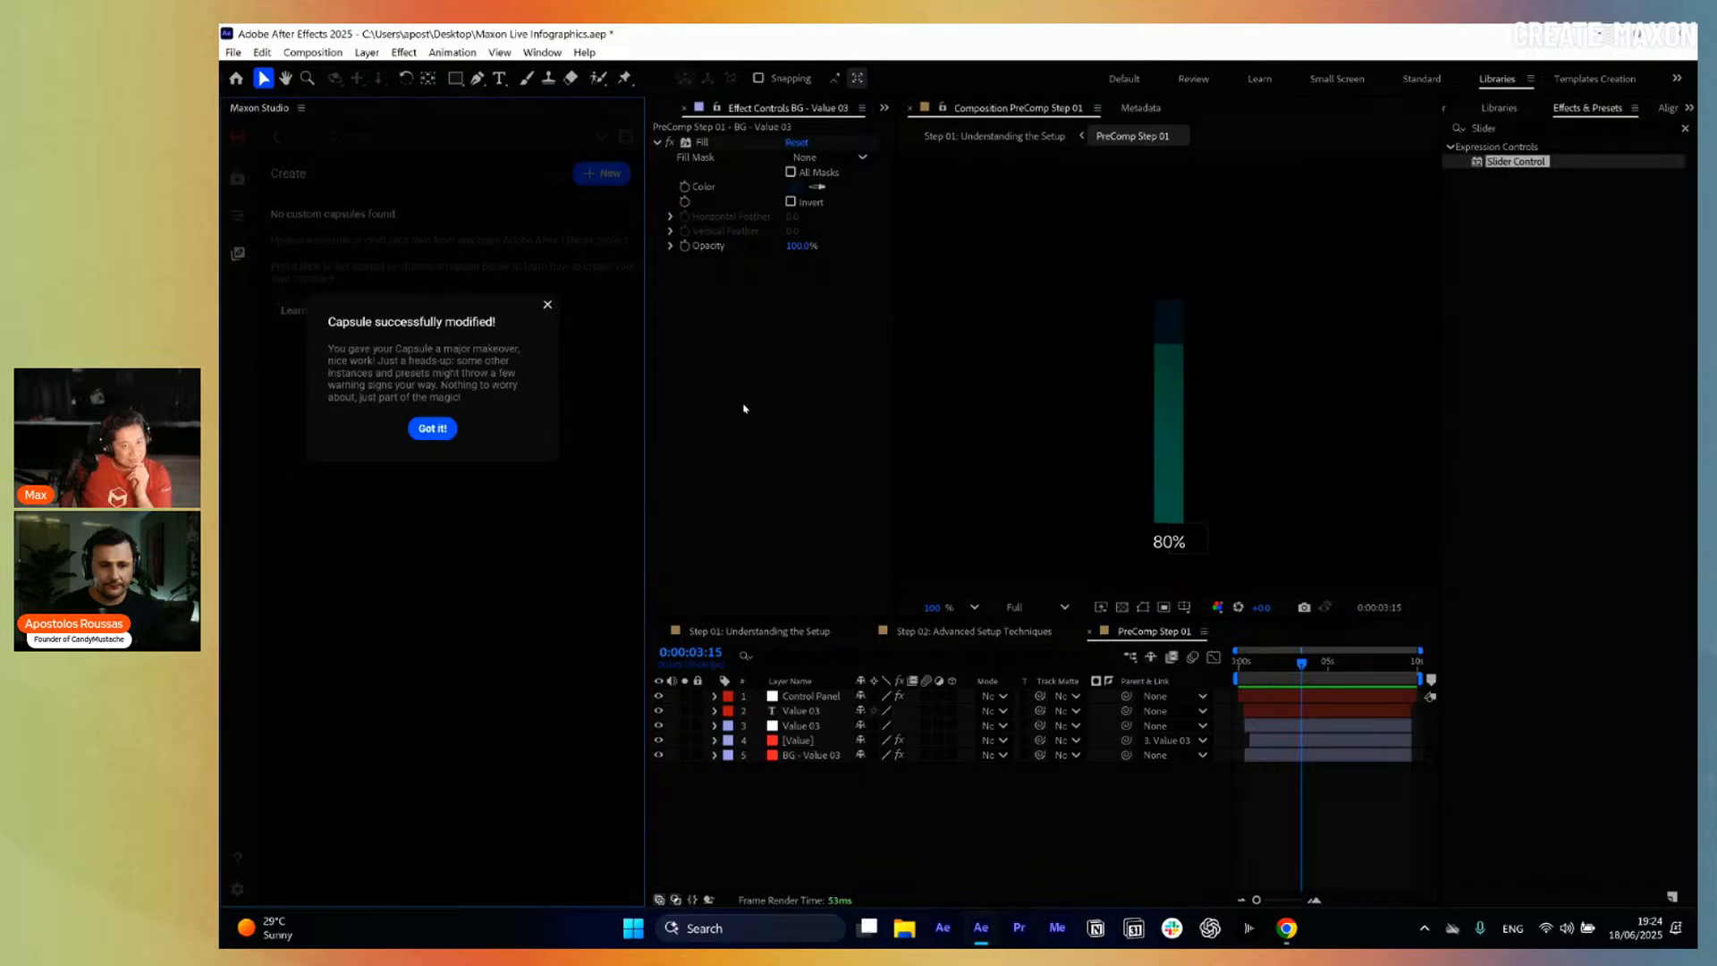
{"action": "left_click", "coordinate": [456, 431]}
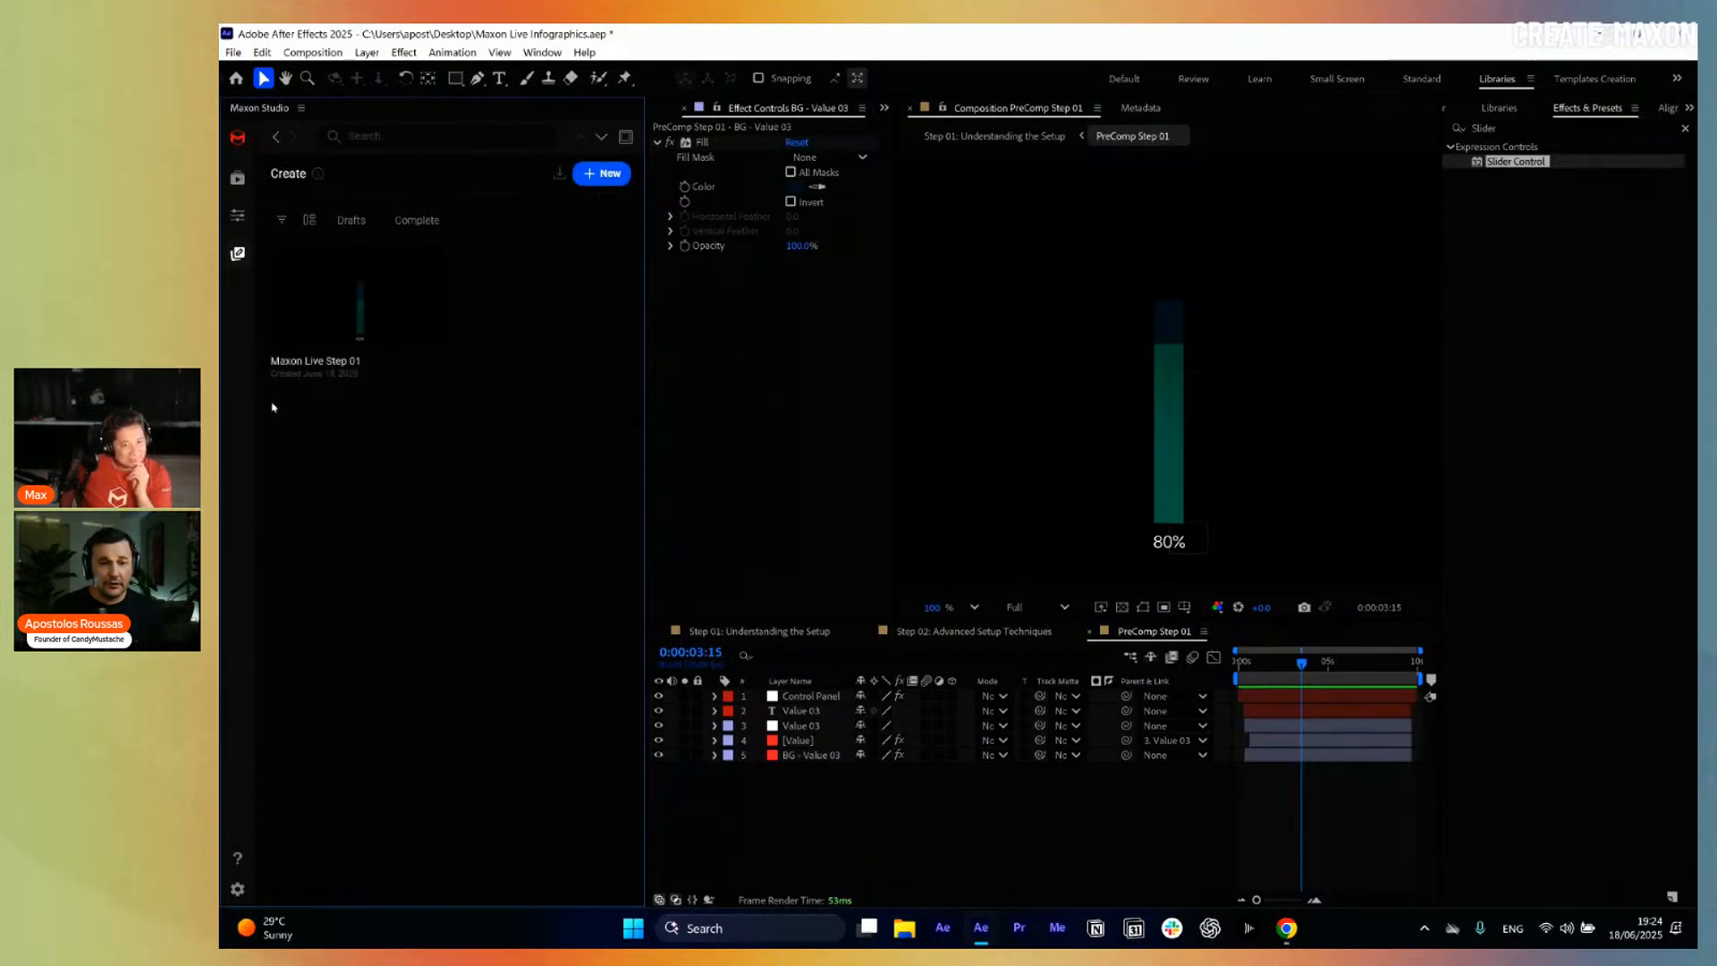
Browse all capsules in the Maxon Studio library and filter them down to the custom-made ones.
{"action": "mouse_move", "coordinate": [340, 308]}
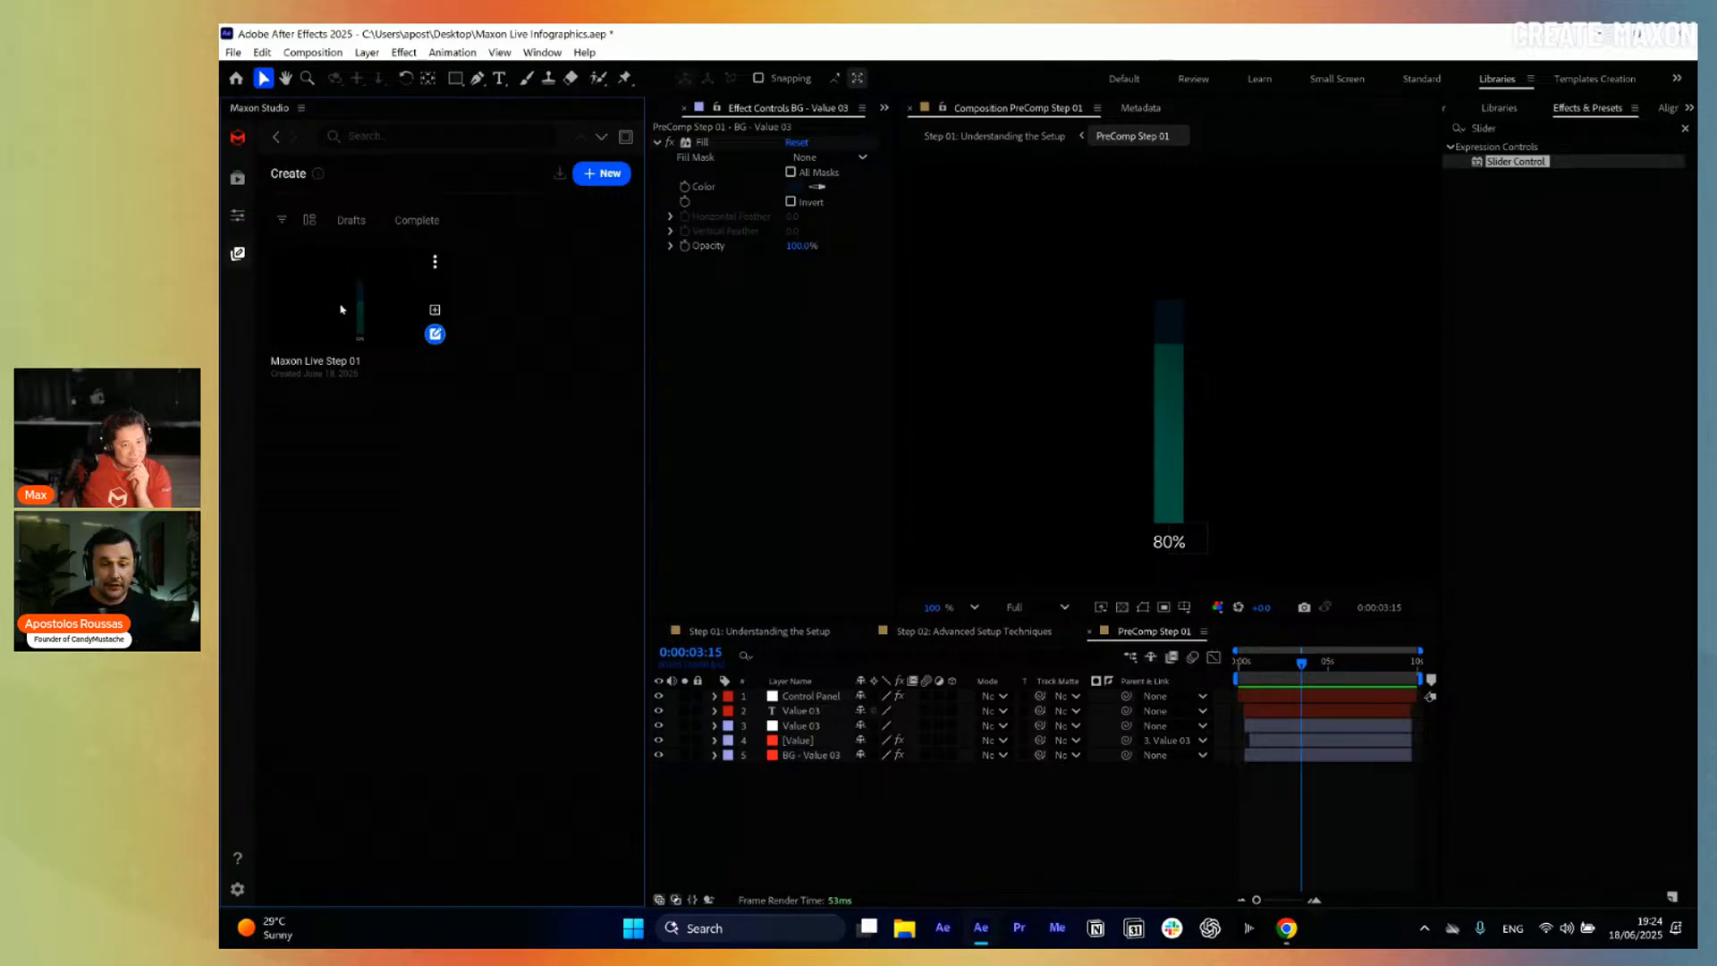
{"action": "left_click", "coordinate": [239, 179]}
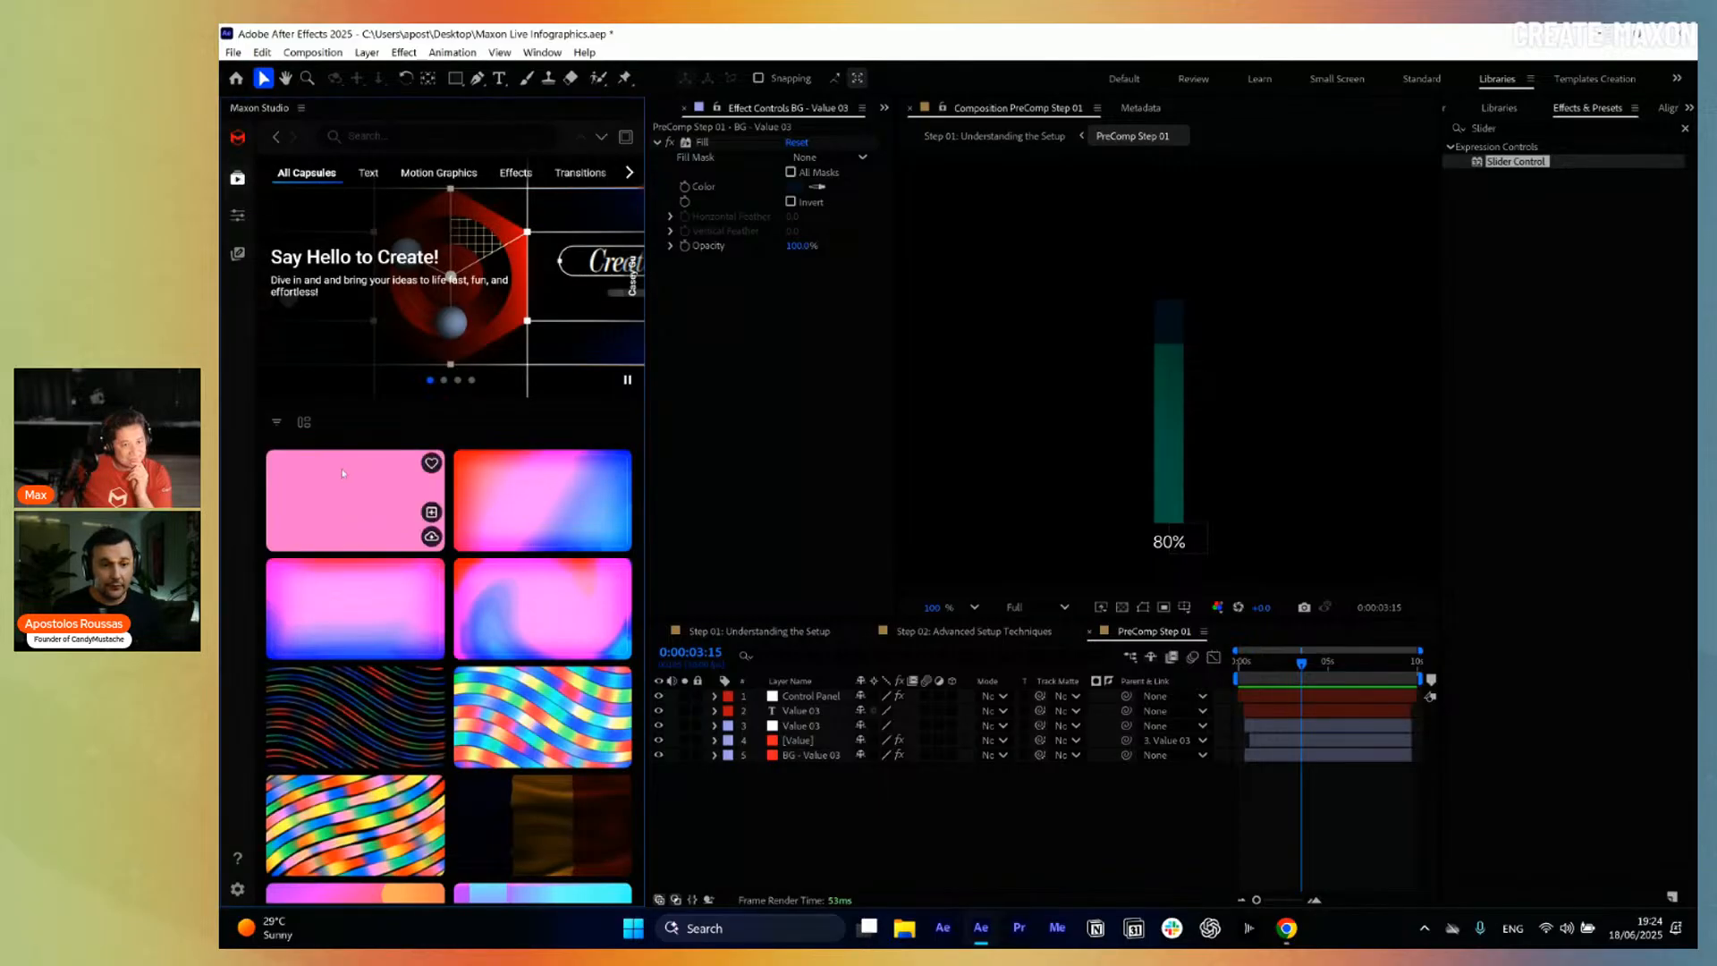
{"action": "left_click", "coordinate": [276, 421]}
{"action": "left_click", "coordinate": [322, 579]}
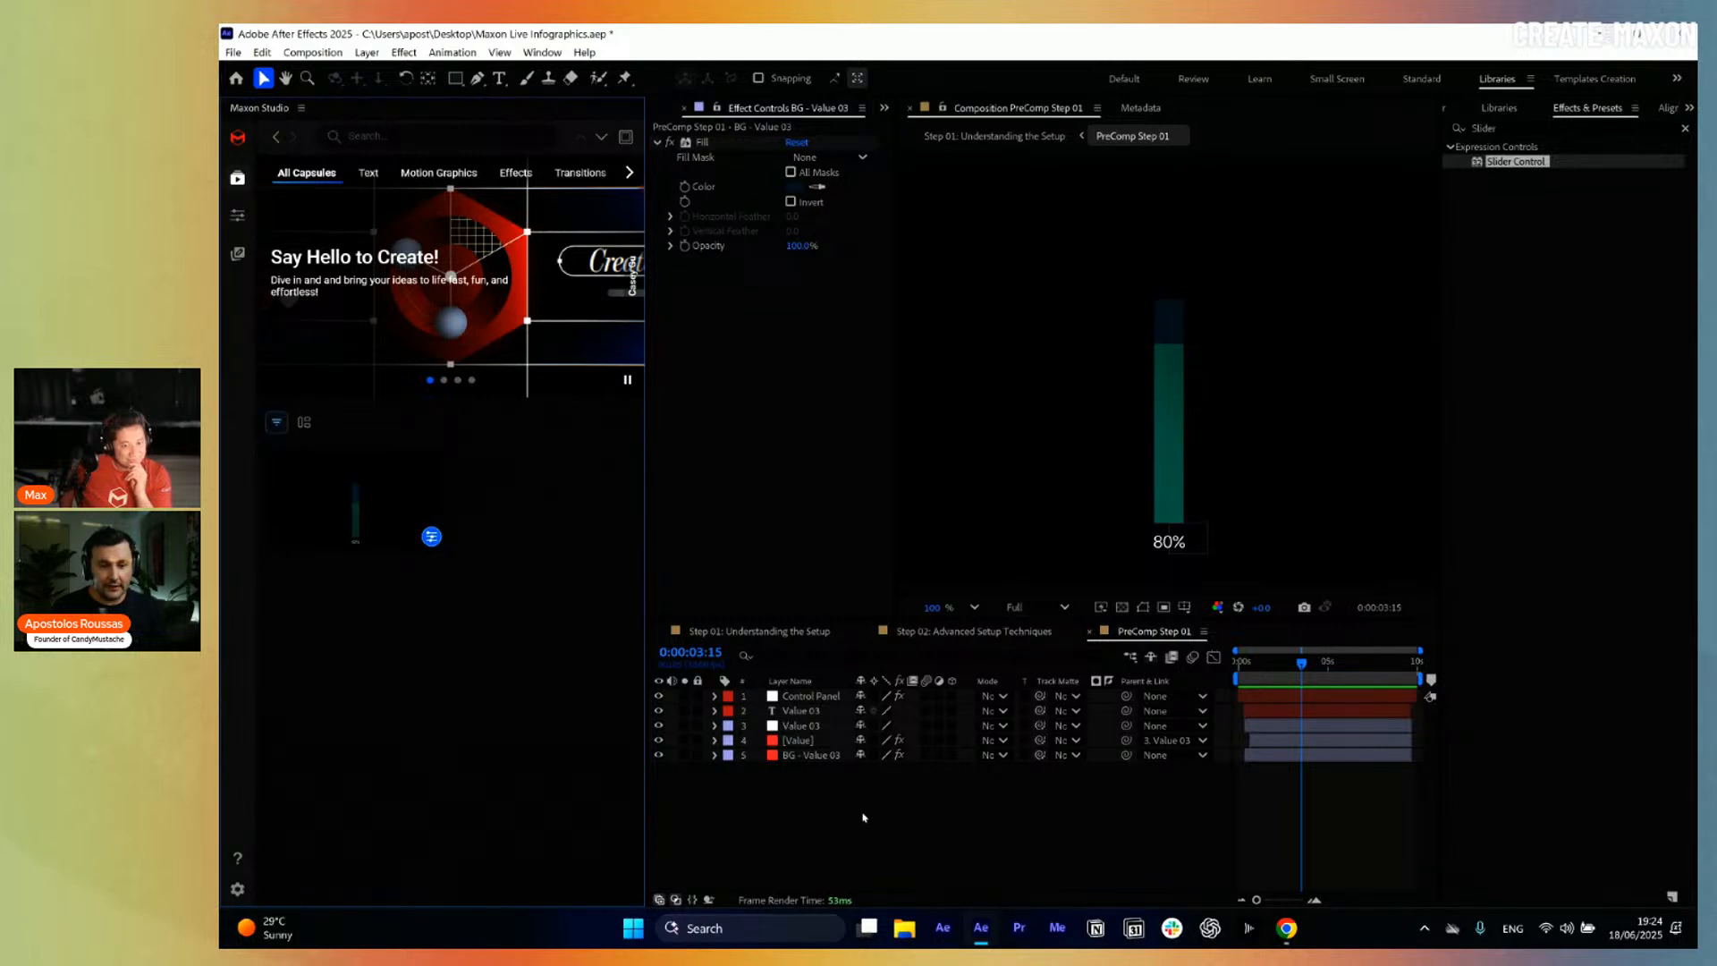
Create a new 1920x1080, 30 fps, 10-second composition named Comp 1 in the project.
{"action": "left_click", "coordinate": [882, 108]}
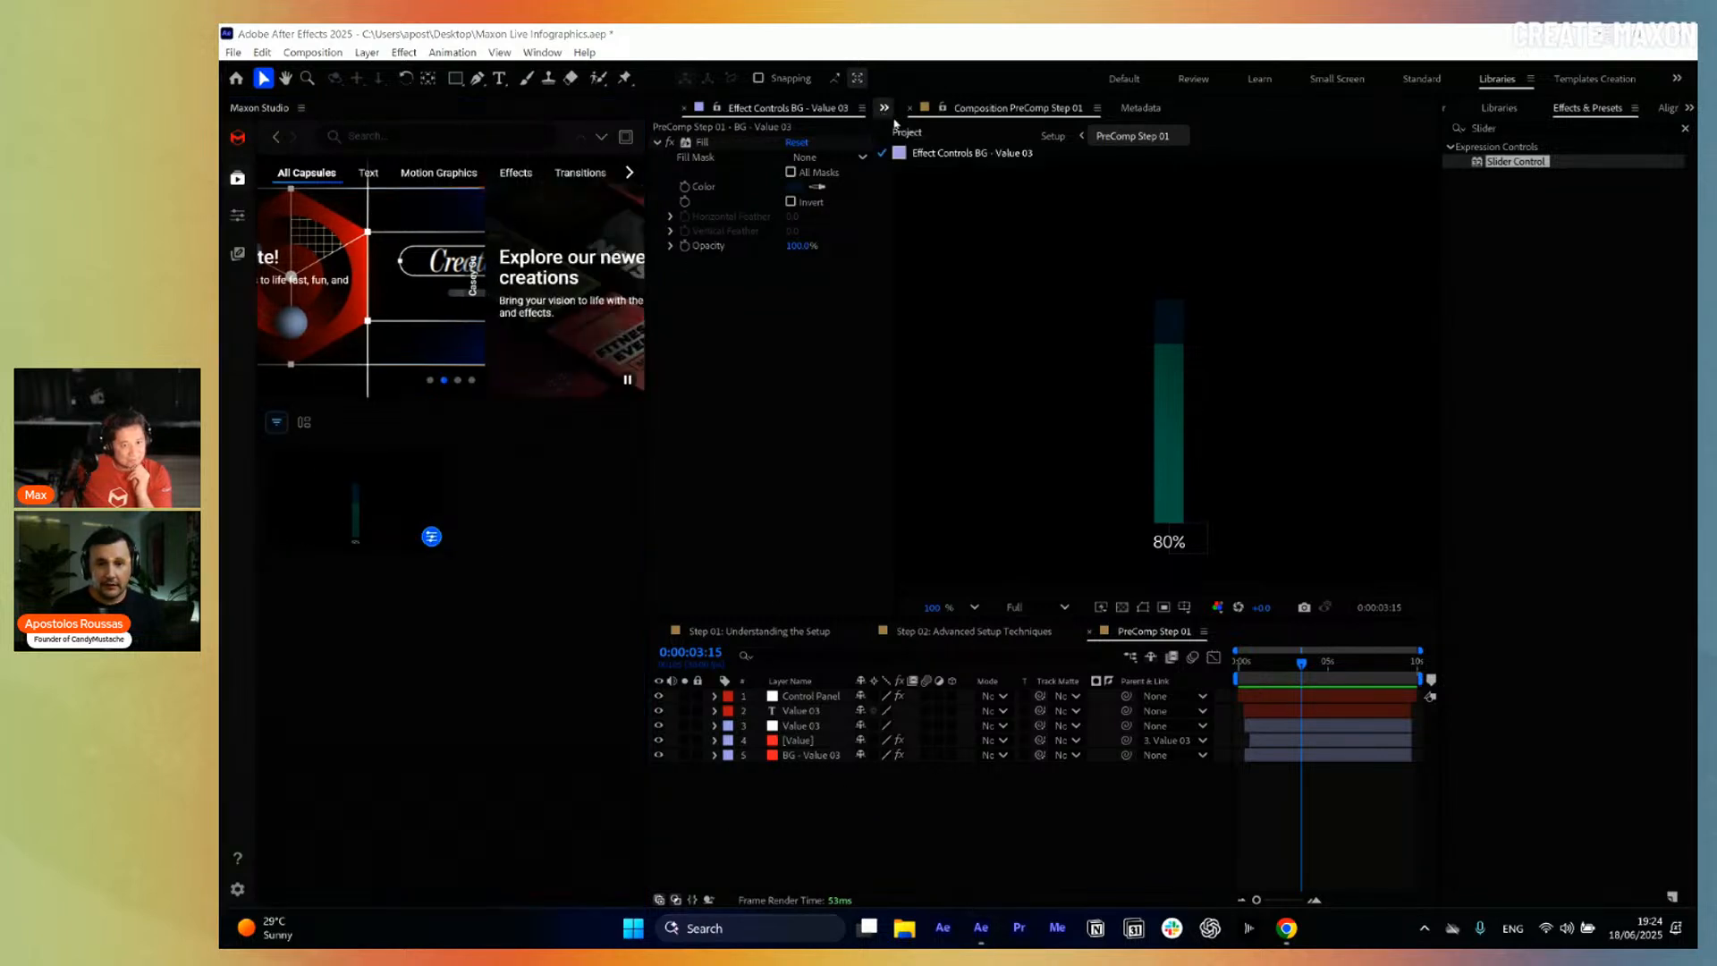
{"action": "left_click", "coordinate": [897, 130]}
{"action": "left_click", "coordinate": [758, 498]}
{"action": "left_click", "coordinate": [699, 607]}
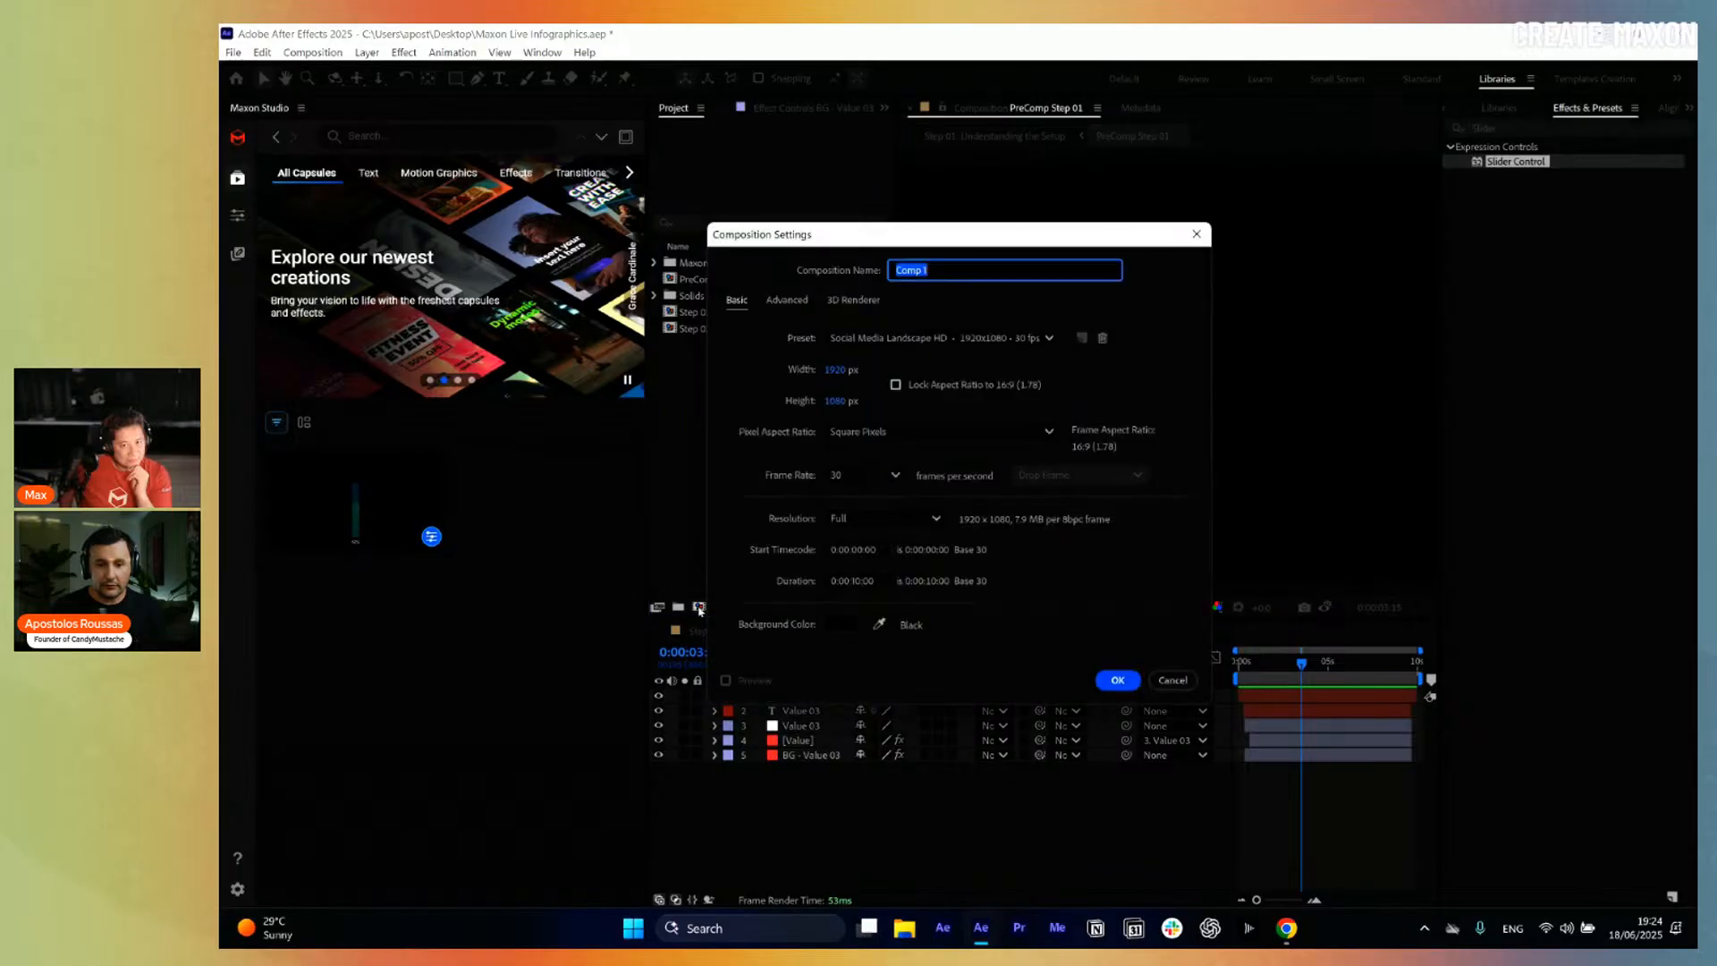
{"action": "key", "text": "Return"}
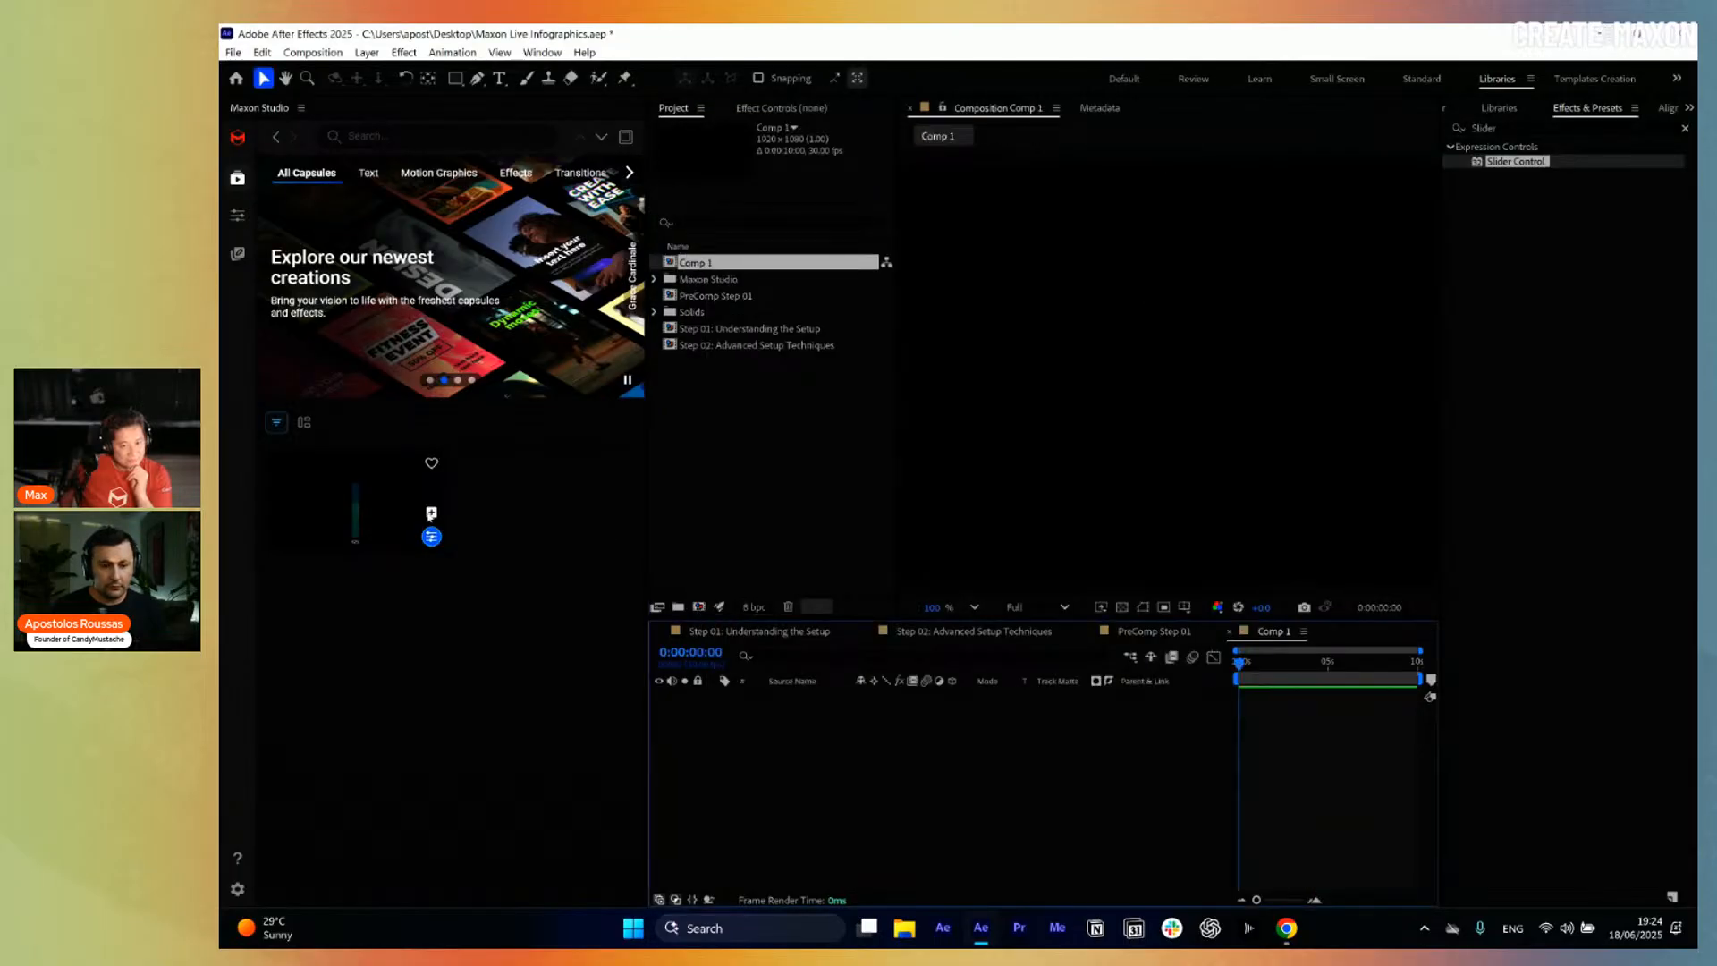
Apply the Maxon Live Step 01 capsule to Comp 1 and, at 0:00:05:15, set its Value to 40.79.
{"action": "left_click", "coordinate": [431, 514]}
{"action": "left_click", "coordinate": [1336, 662]}
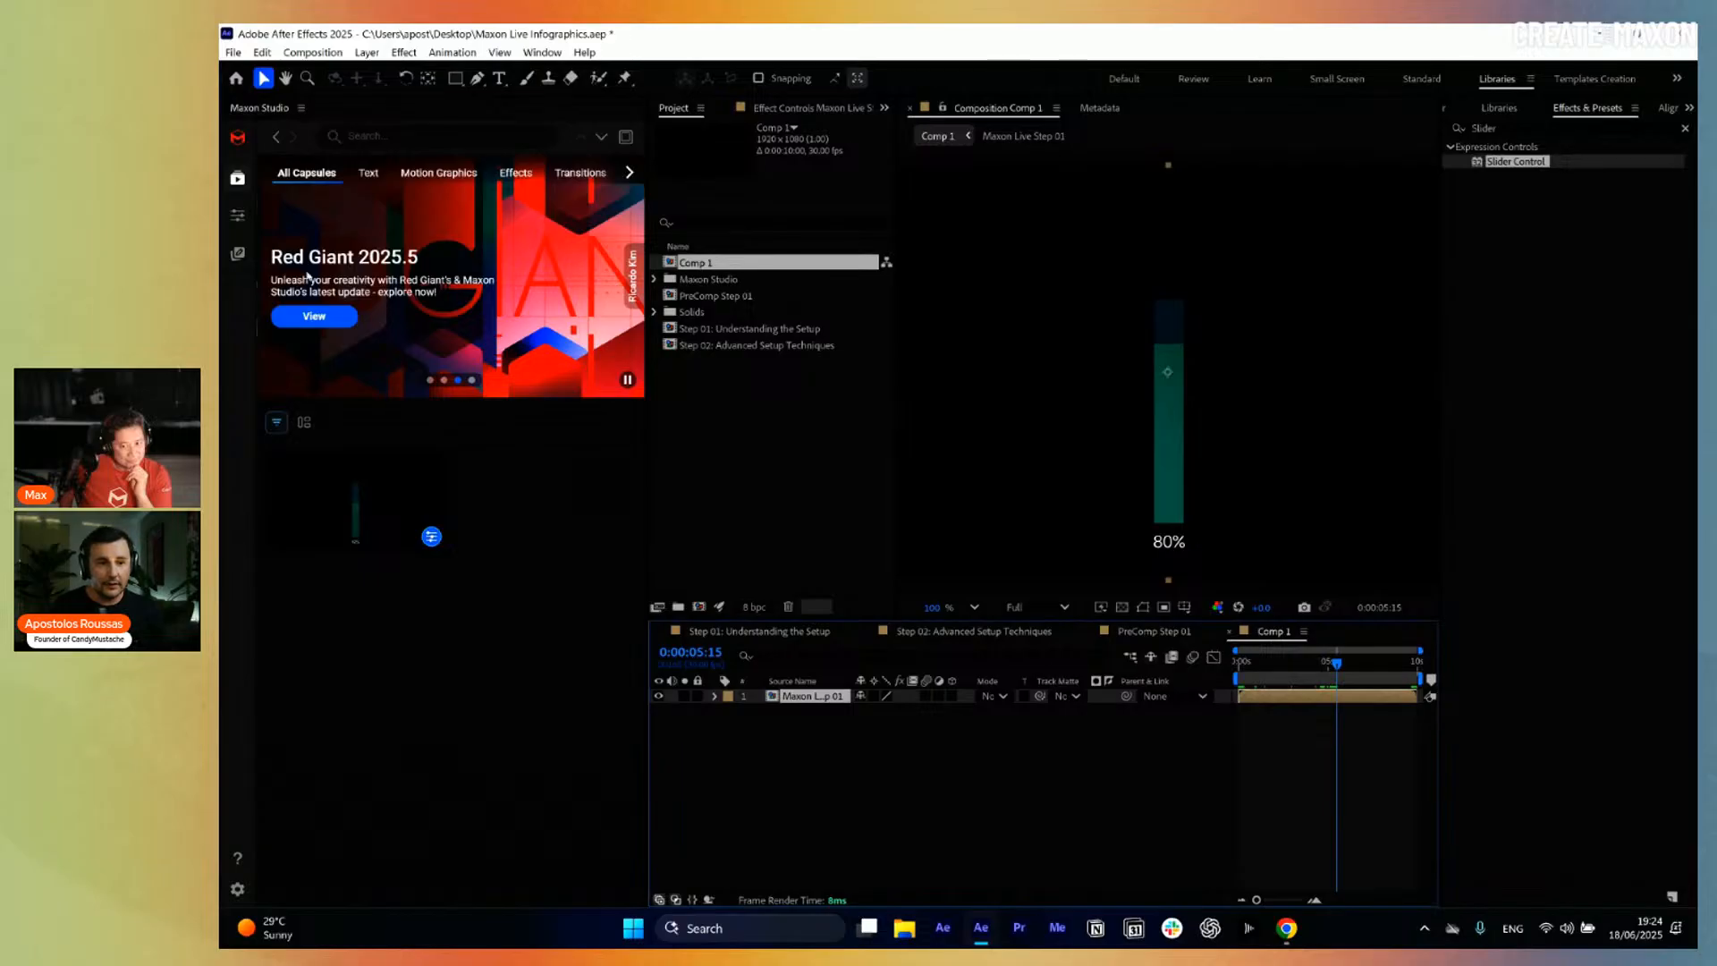
{"action": "left_click", "coordinate": [237, 215]}
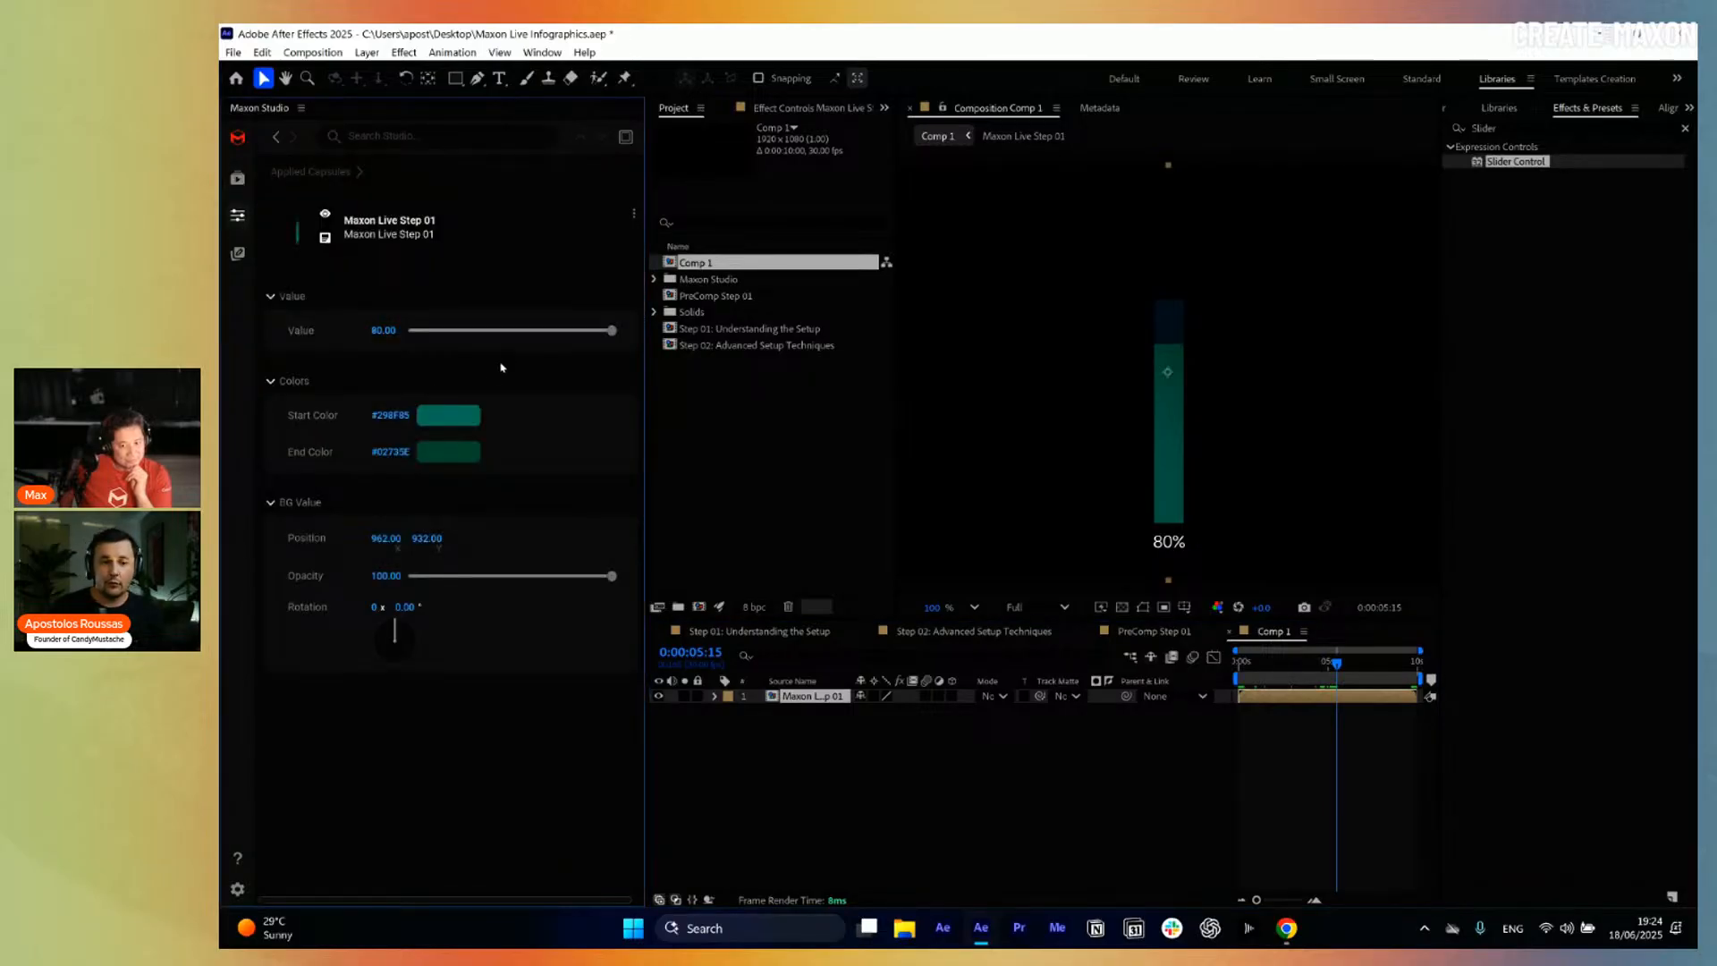
{"action": "left_click", "coordinate": [482, 330]}
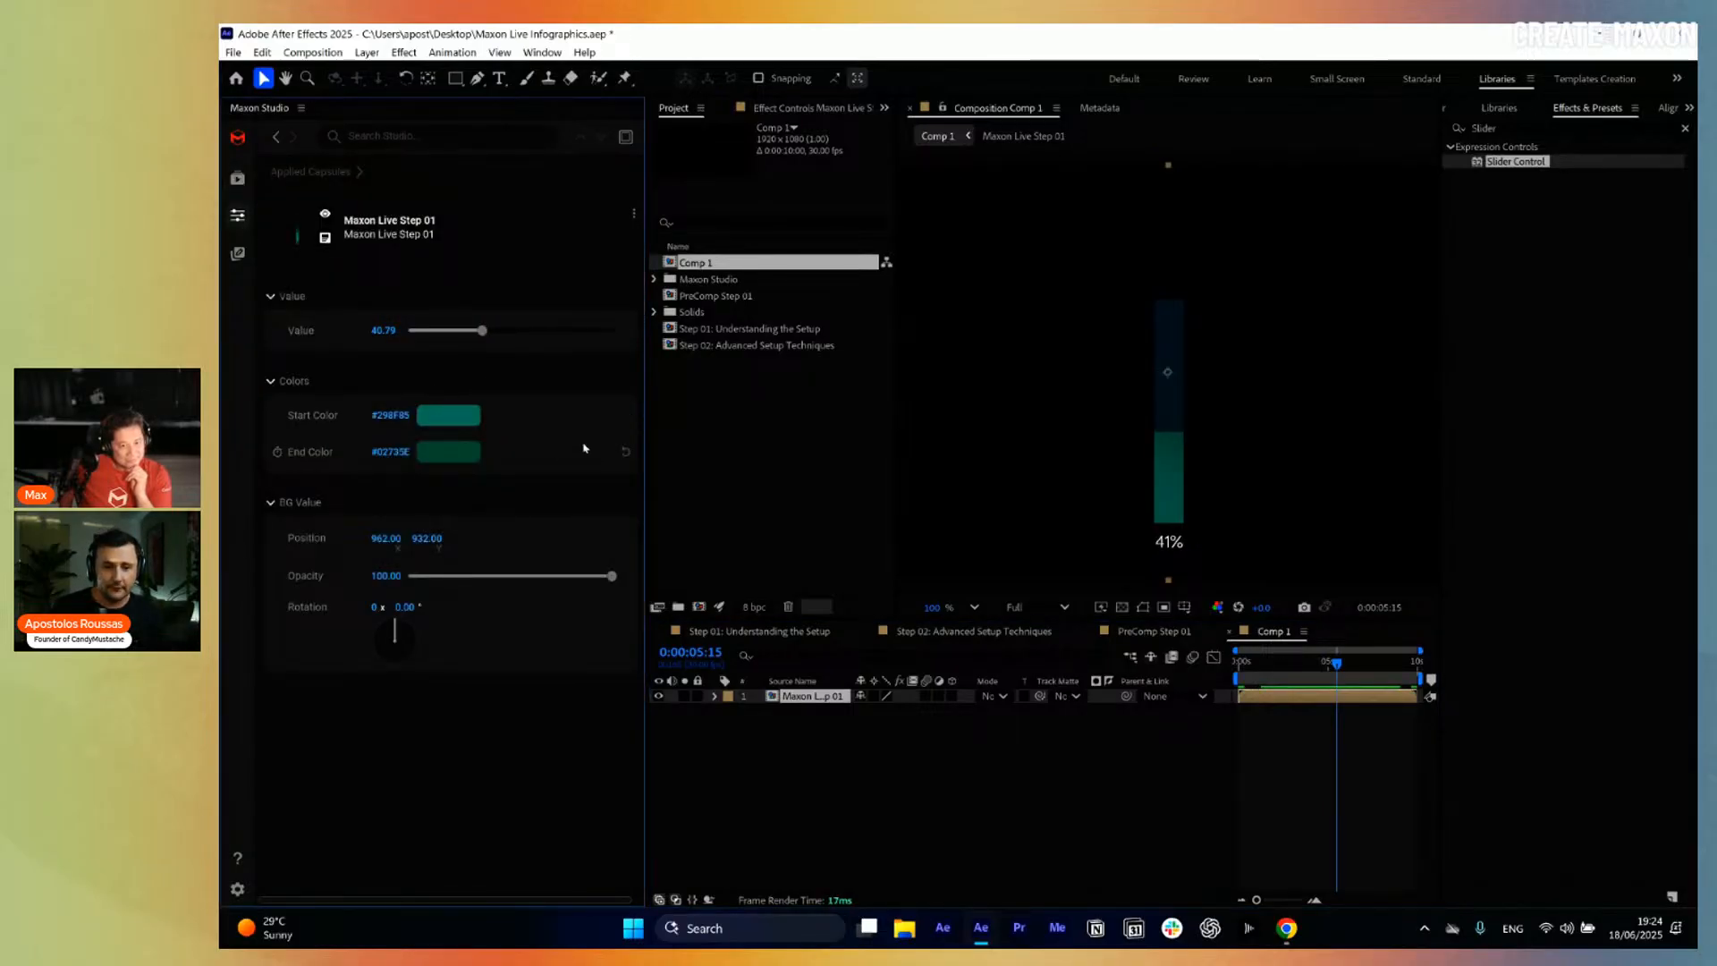
Set the applied capsule's Start Color to bright pink and its End Color to a muted dark green.
{"action": "left_click", "coordinate": [448, 415]}
{"action": "left_click", "coordinate": [924, 409]}
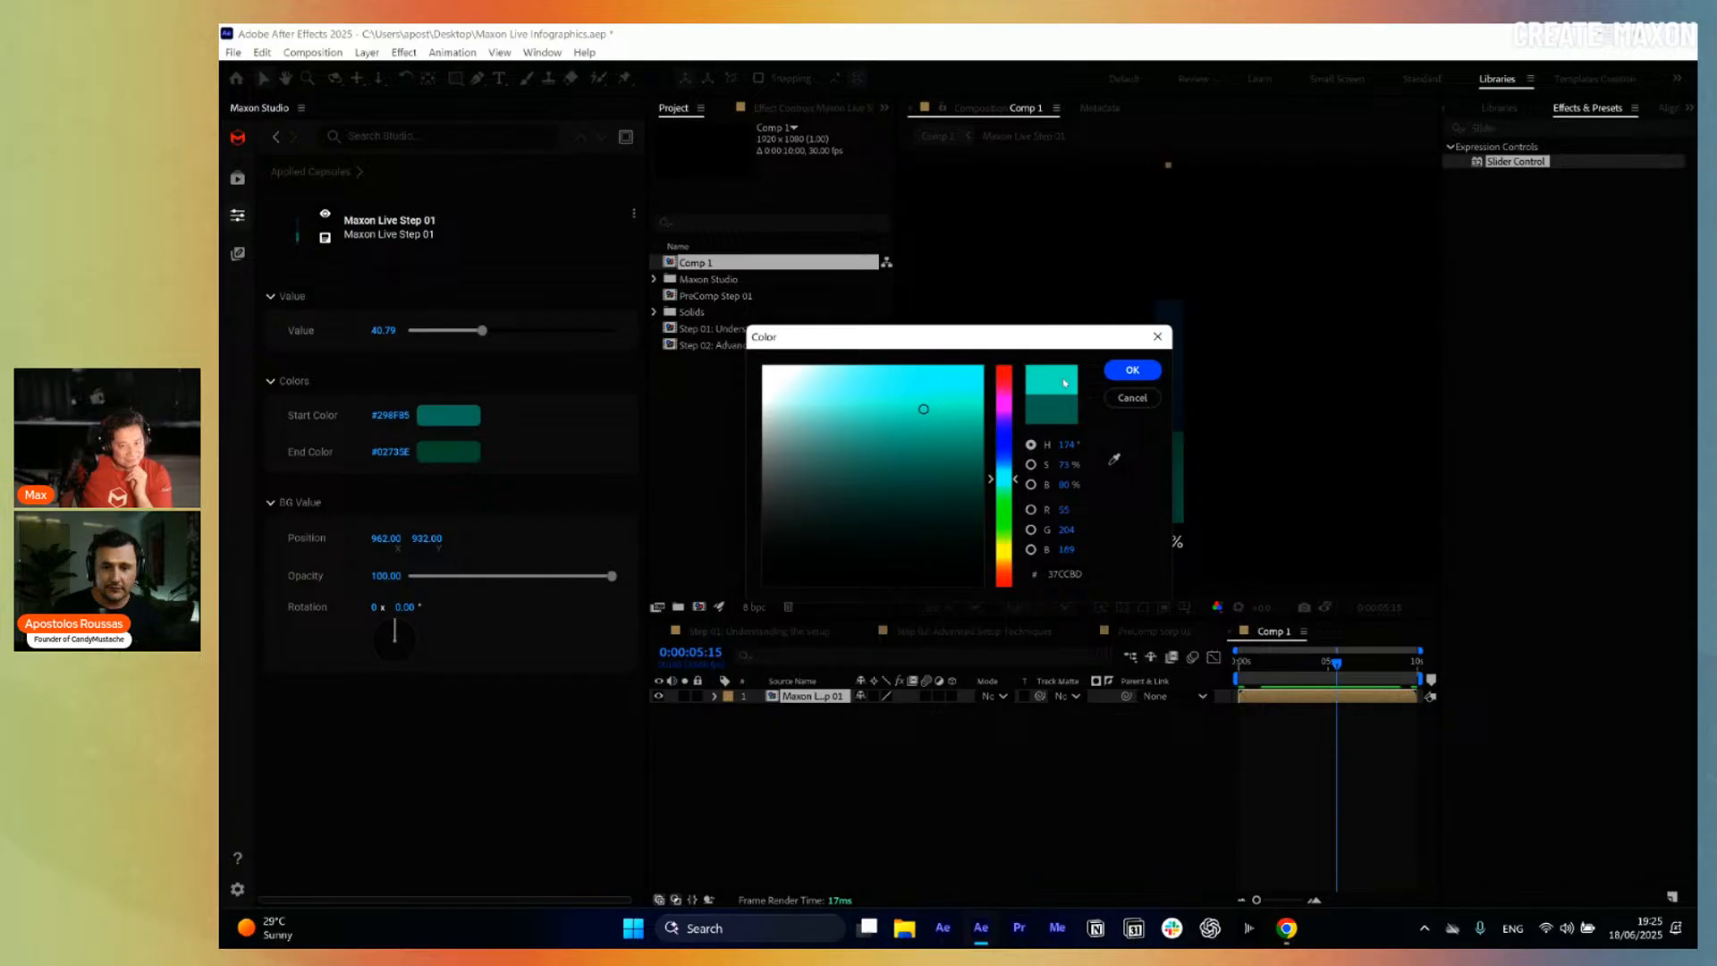
{"action": "left_click", "coordinate": [1006, 392]}
{"action": "left_click", "coordinate": [1132, 370]}
{"action": "left_click", "coordinate": [448, 451]}
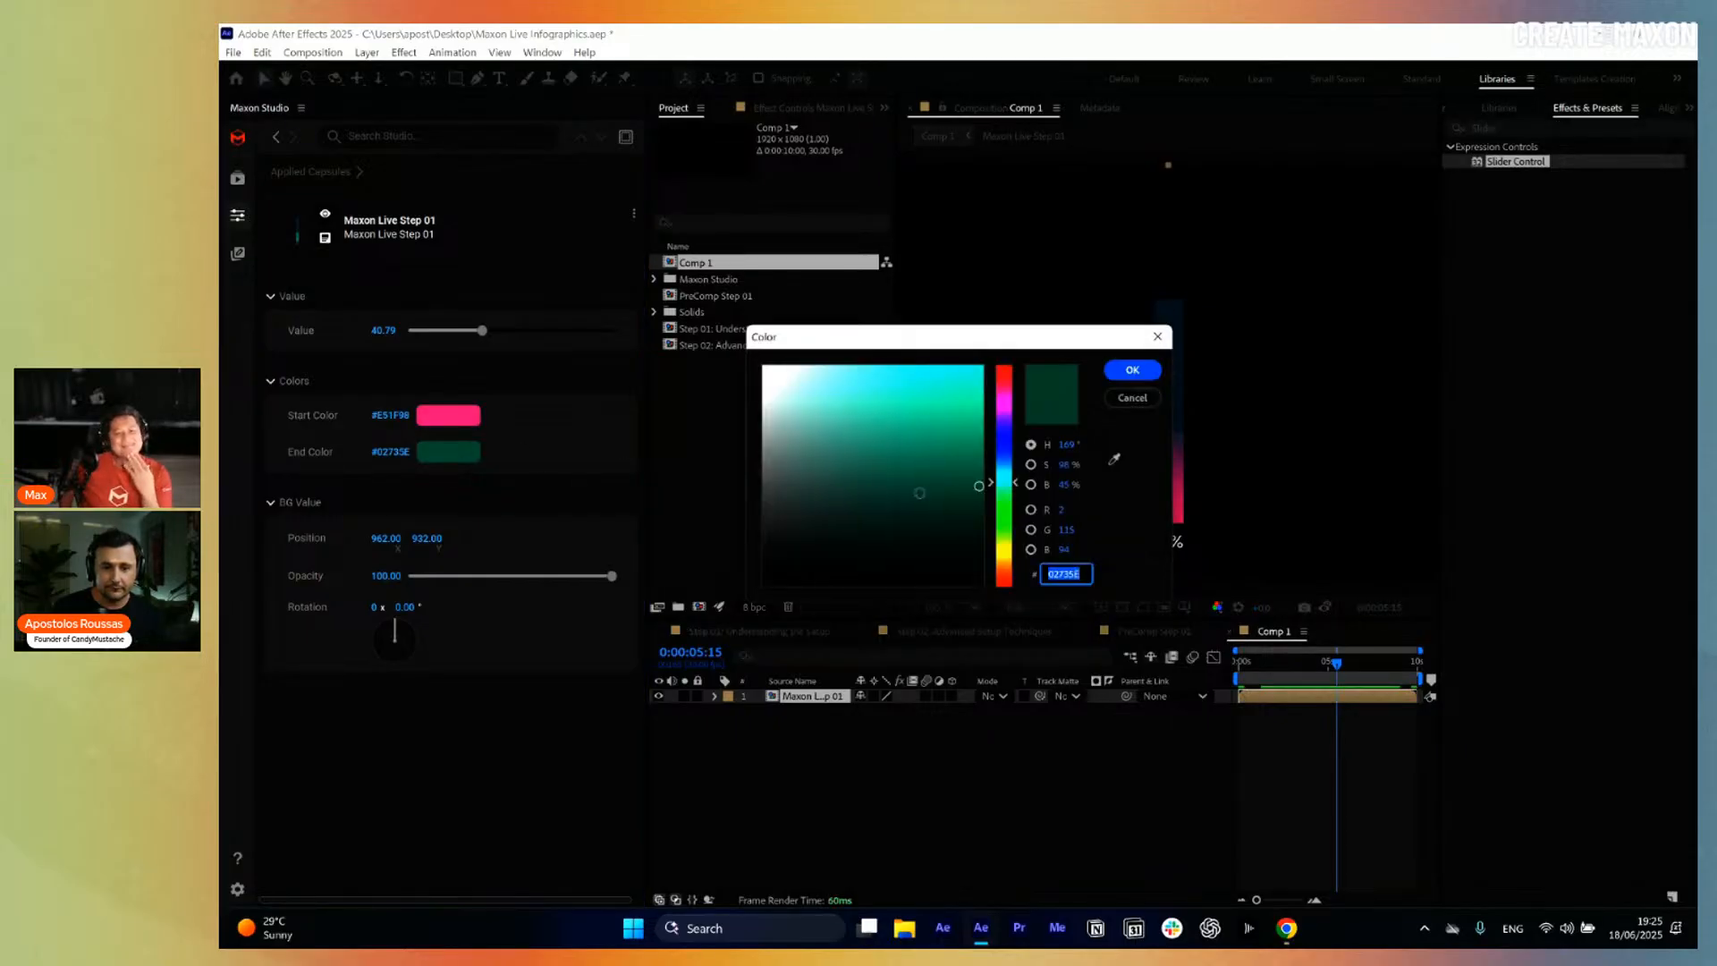
{"action": "left_click", "coordinate": [918, 495]}
{"action": "left_click", "coordinate": [1132, 369]}
Test the BG Value controls, setting the X position to 933, opacity to 100 and rotation to -11.90°.
{"action": "left_click_drag", "start_coordinate": [502, 575], "coordinate": [460, 575]}
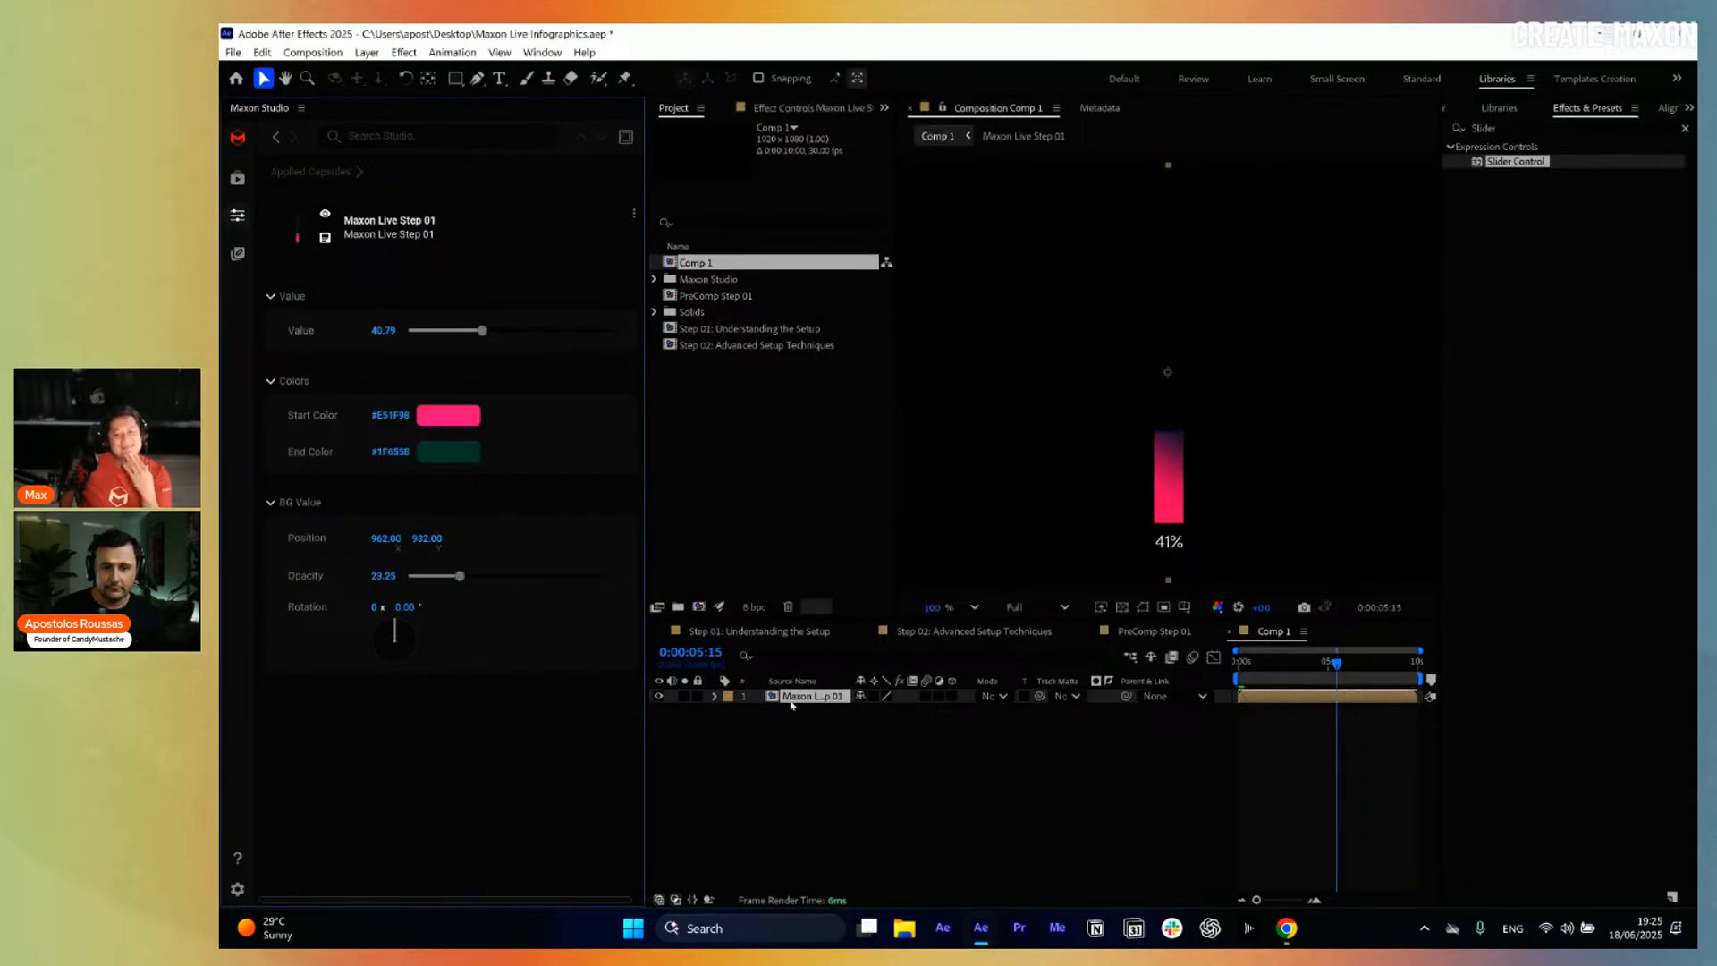
{"action": "left_click", "coordinate": [790, 716]}
{"action": "mouse_move", "coordinate": [412, 648]}
{"action": "left_mouse_down"}
{"action": "mouse_move", "coordinate": [426, 640]}
{"action": "mouse_move", "coordinate": [390, 631]}
{"action": "left_mouse_up"}
{"action": "left_click_drag", "start_coordinate": [387, 541], "coordinate": [380, 541]}
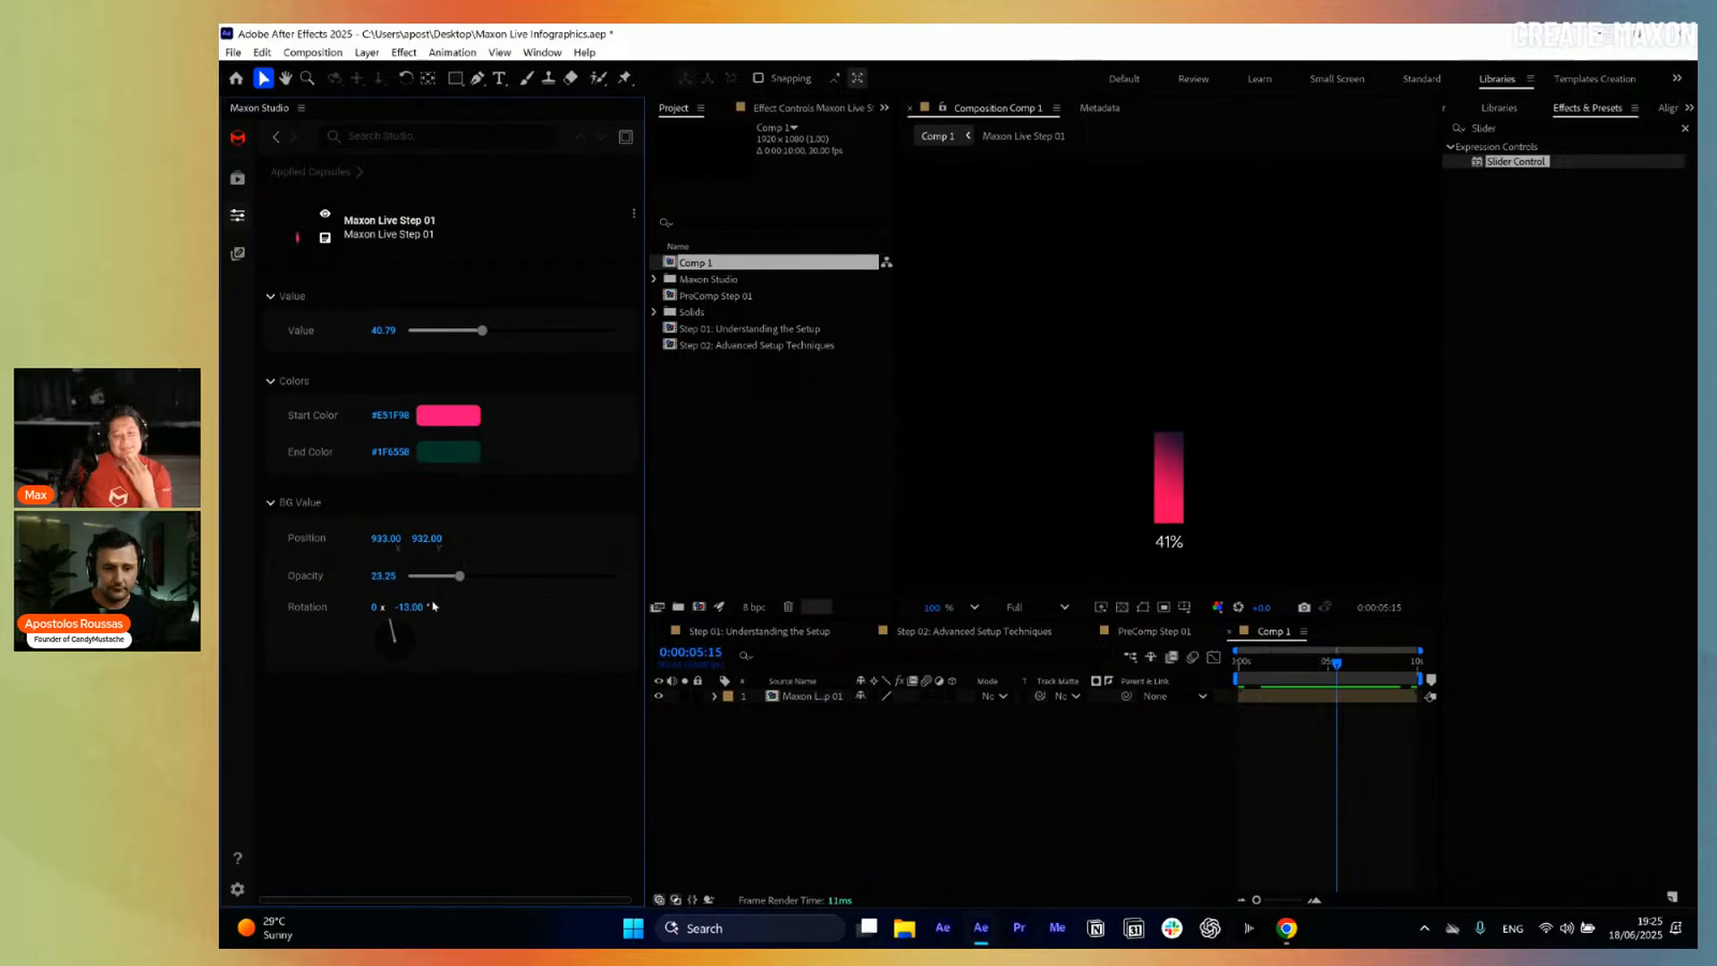
{"action": "left_click_drag", "start_coordinate": [408, 606], "coordinate": [617, 580]}
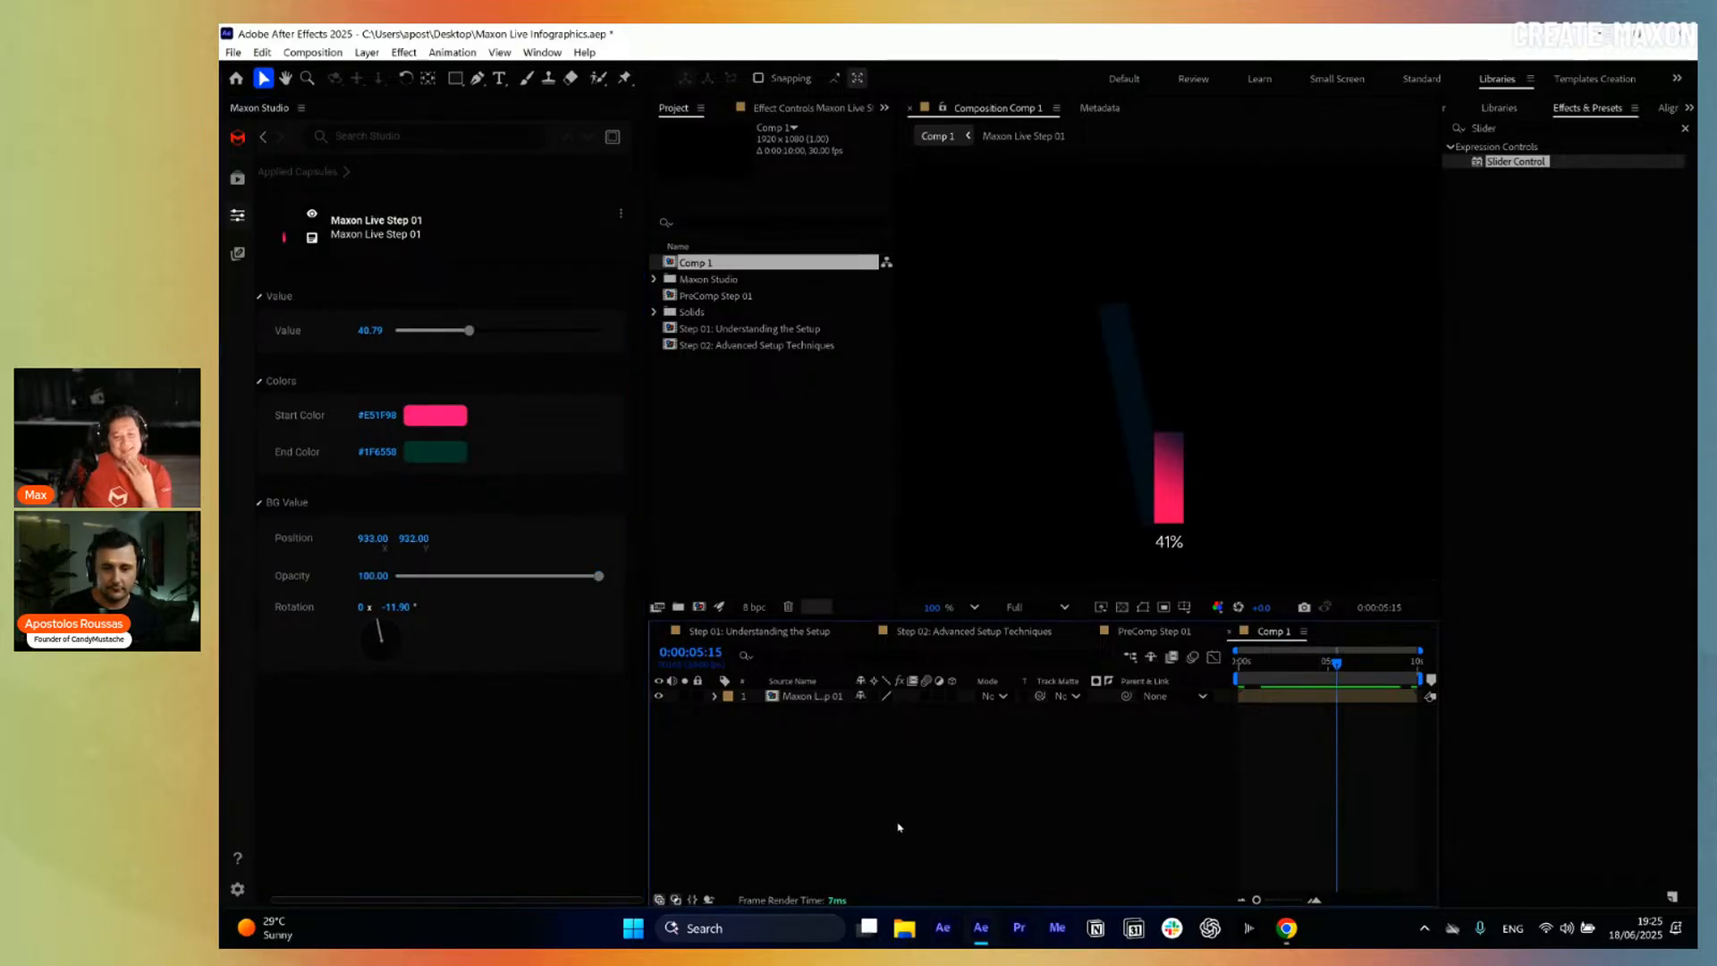
Set the BG Value rotation to 0°.
{"action": "left_click", "coordinate": [398, 607]}
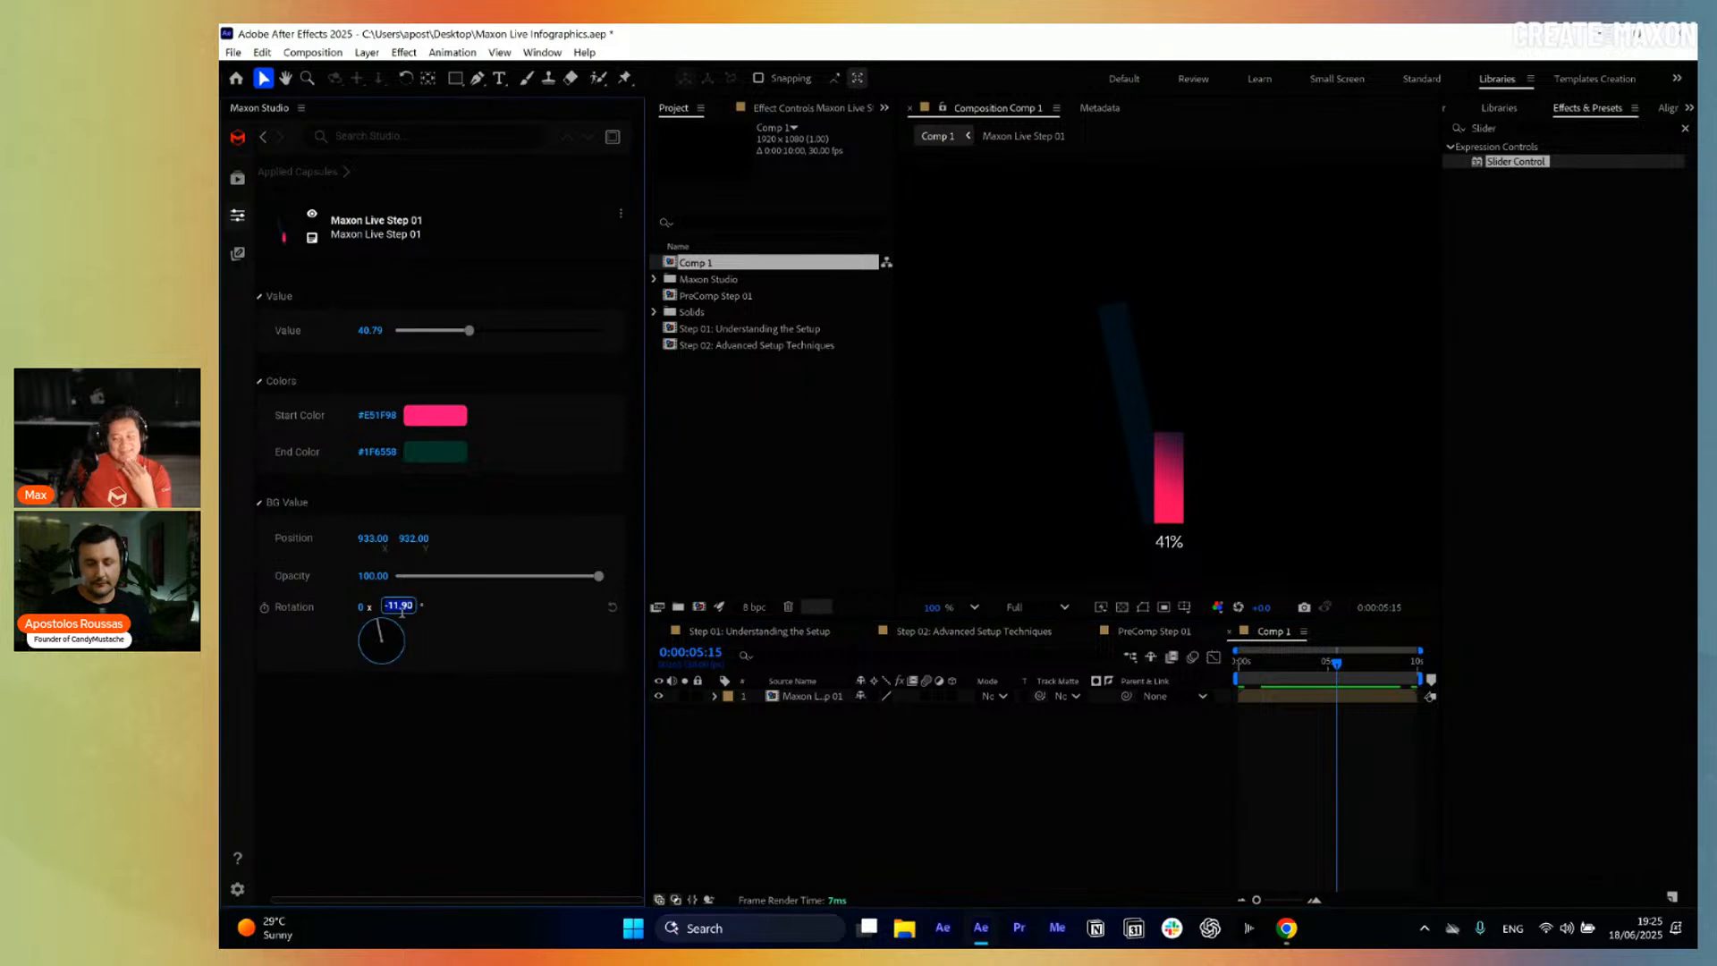
{"action": "type", "text": "0"}
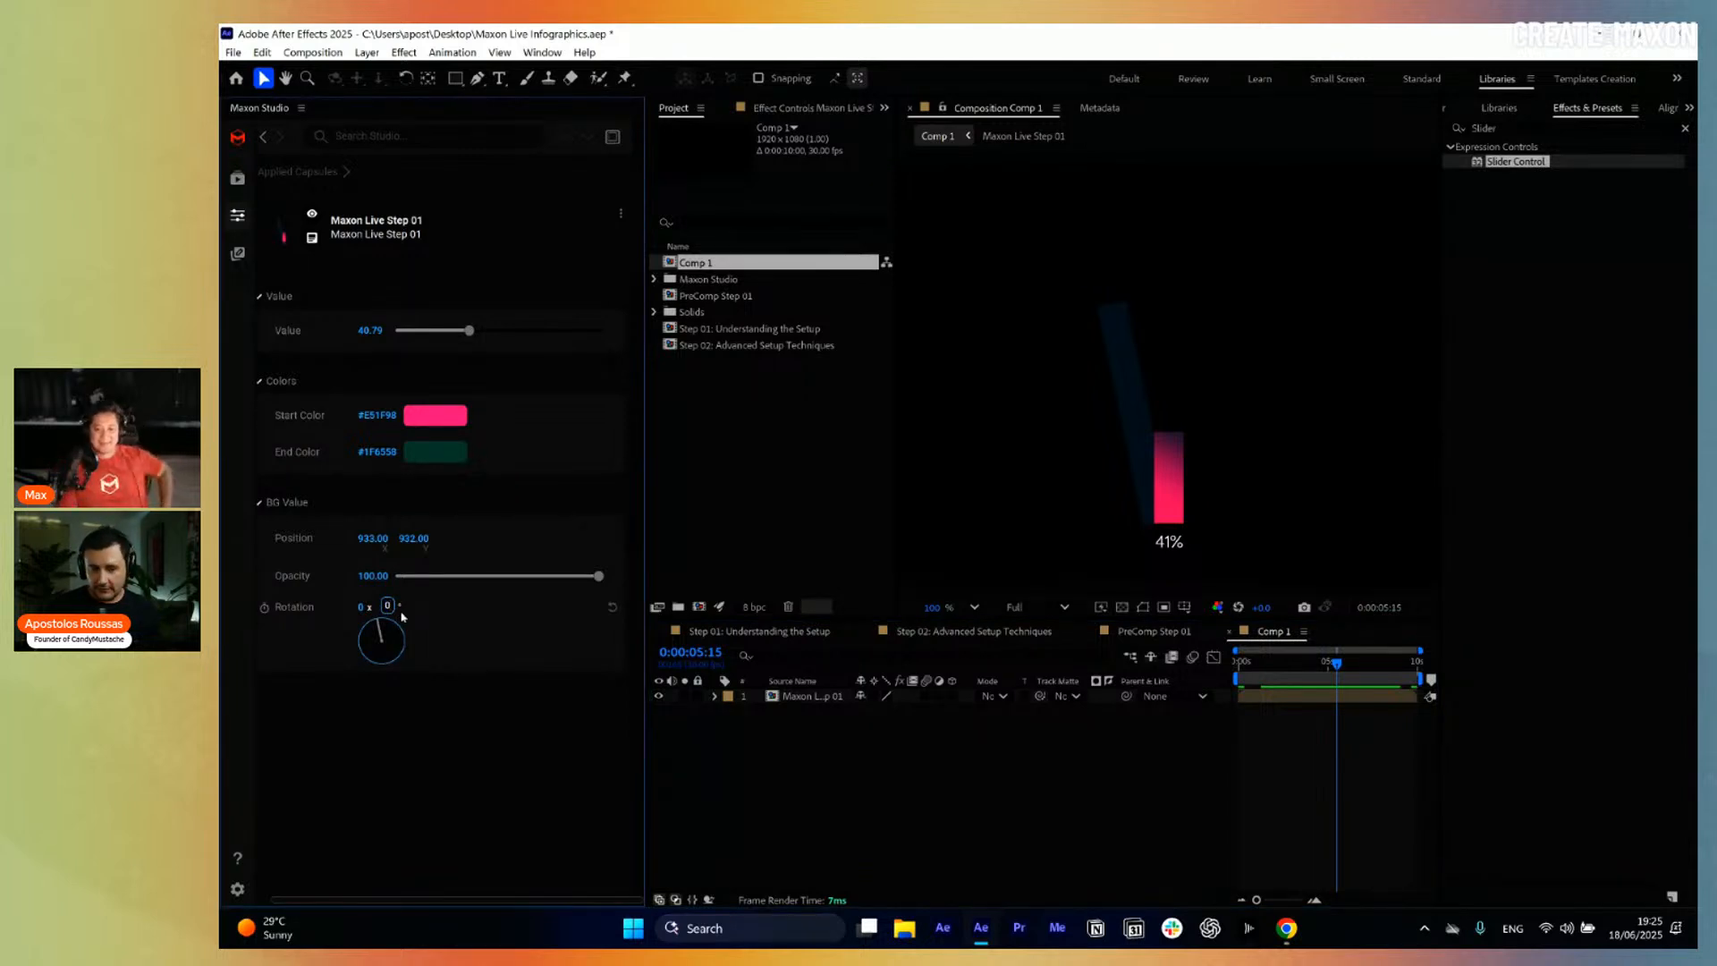
{"action": "left_click", "coordinate": [754, 414]}
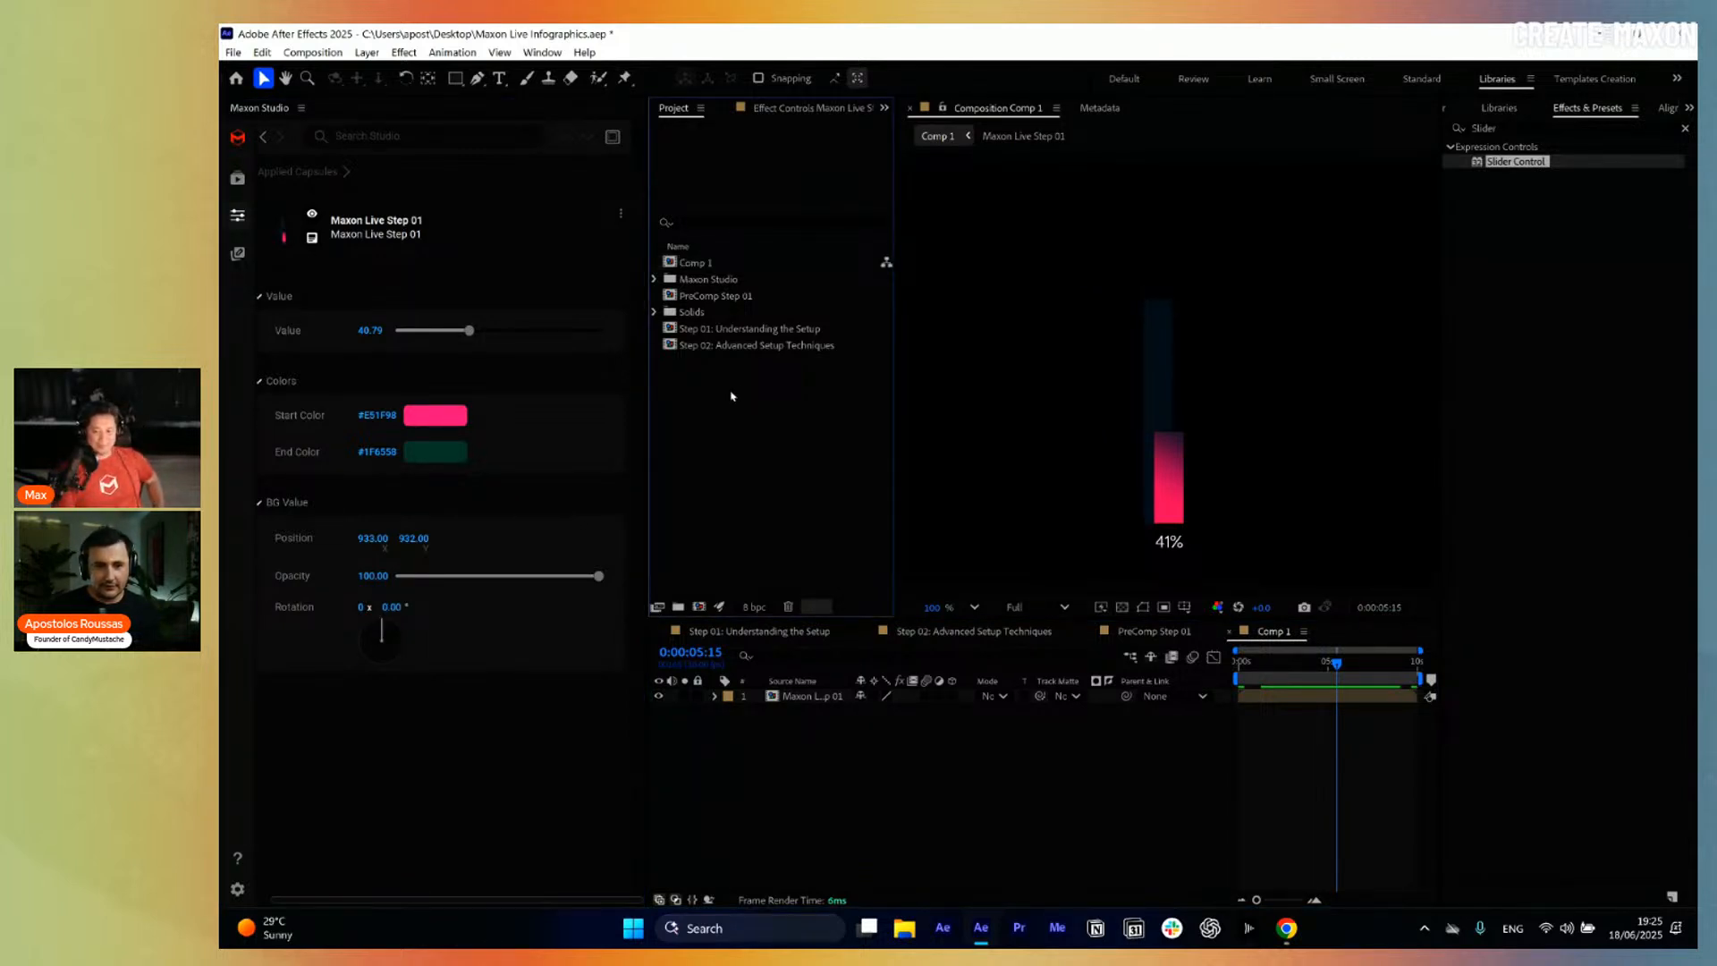
Return to the capsule library, open the Step 02: Advanced Setup Techniques composition with a wider timeline, and close the Step 01 composition.
{"action": "left_click", "coordinate": [237, 178]}
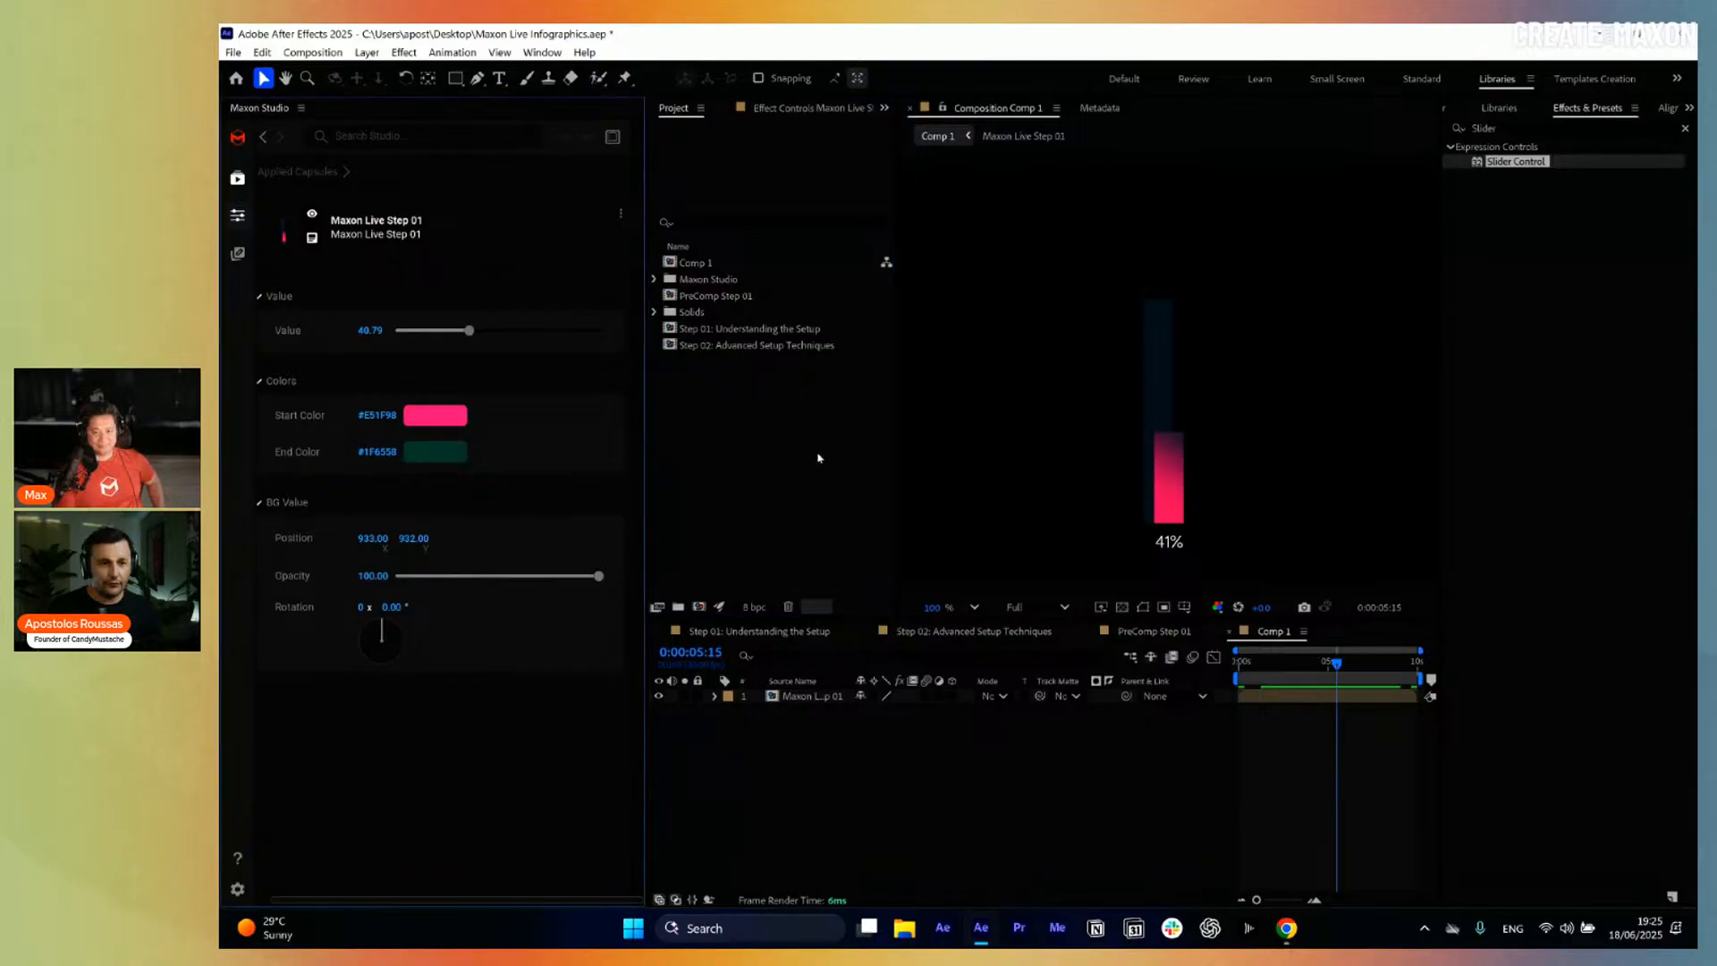
{"action": "double_click", "coordinate": [743, 347]}
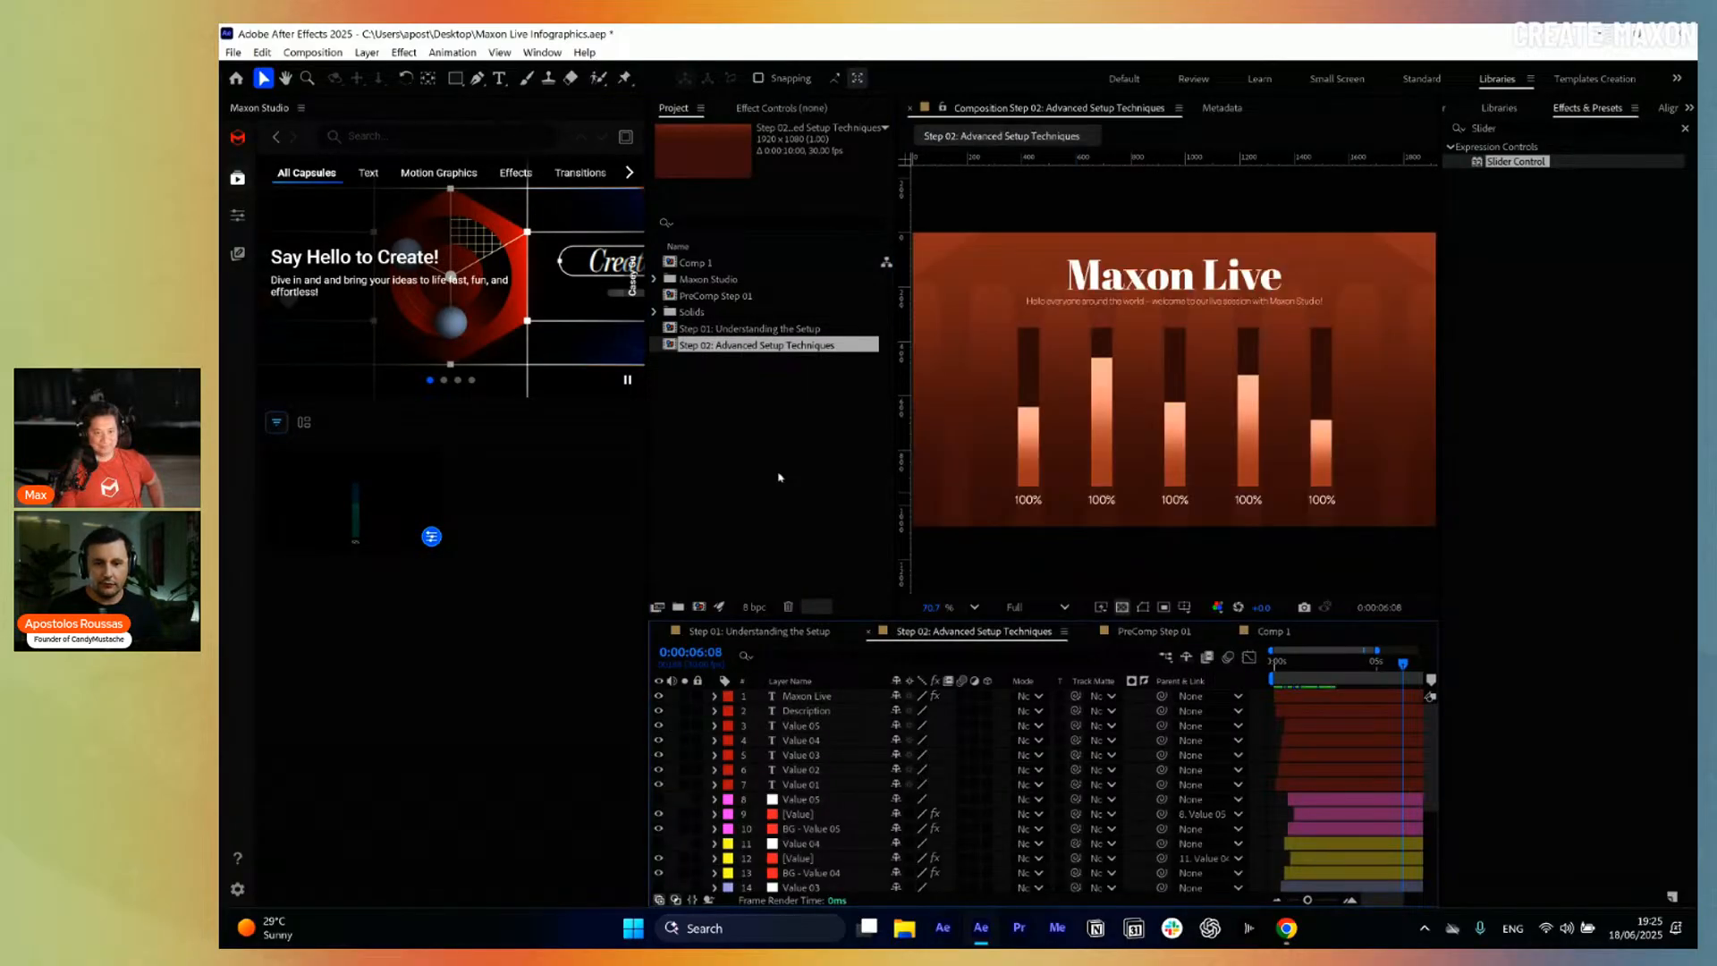
{"action": "left_click_drag", "start_coordinate": [646, 451], "coordinate": [543, 451]}
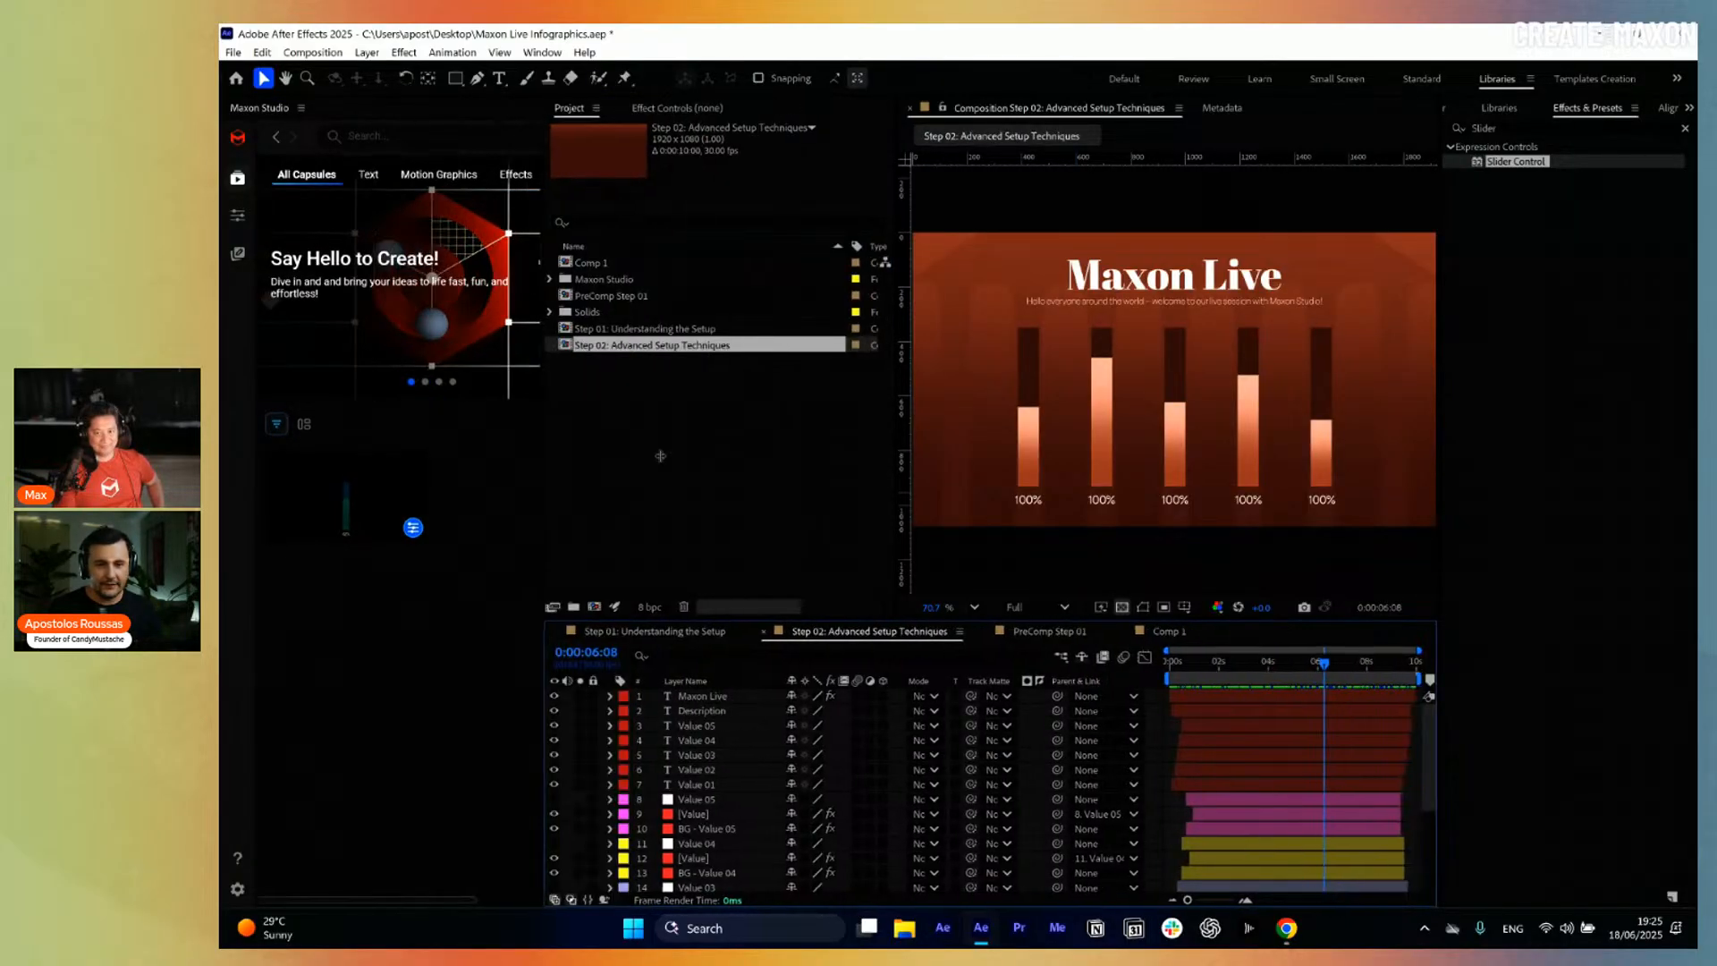
{"action": "left_click", "coordinate": [556, 632]}
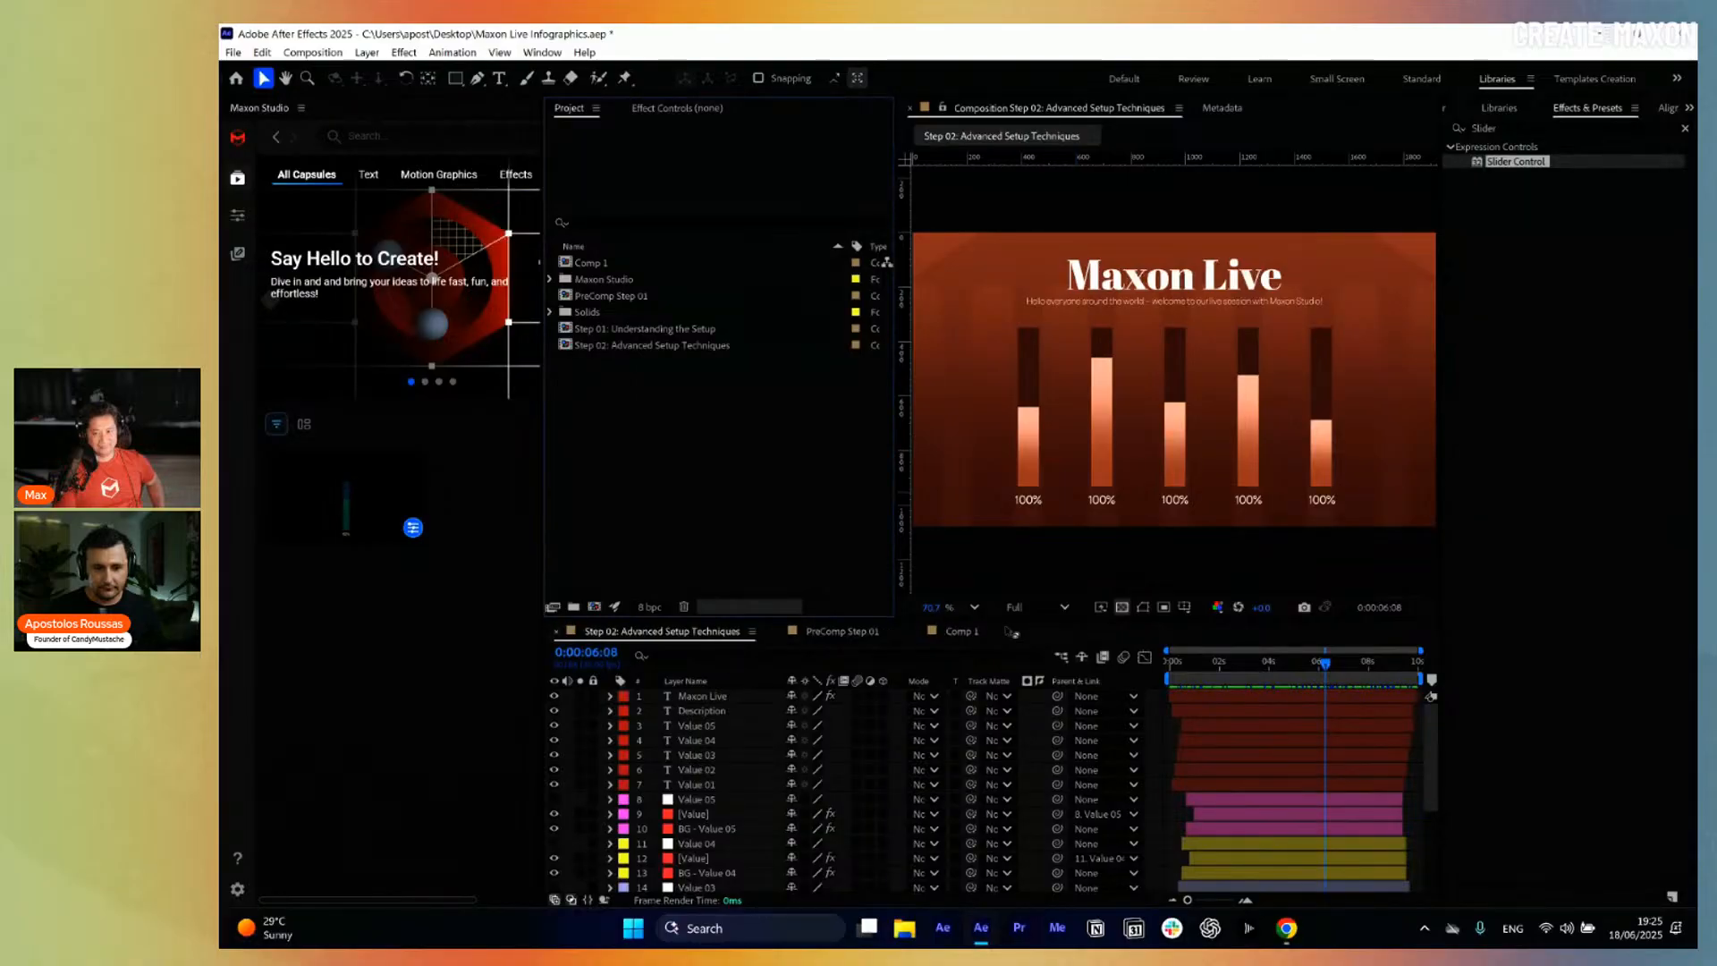
Close the PreComp Step 01 and Comp 1 timelines and move the Step 02 composition's current time to about 0:00:05:03.
{"action": "left_click", "coordinate": [789, 632]}
{"action": "left_click", "coordinate": [777, 631]}
{"action": "left_click", "coordinate": [777, 632]}
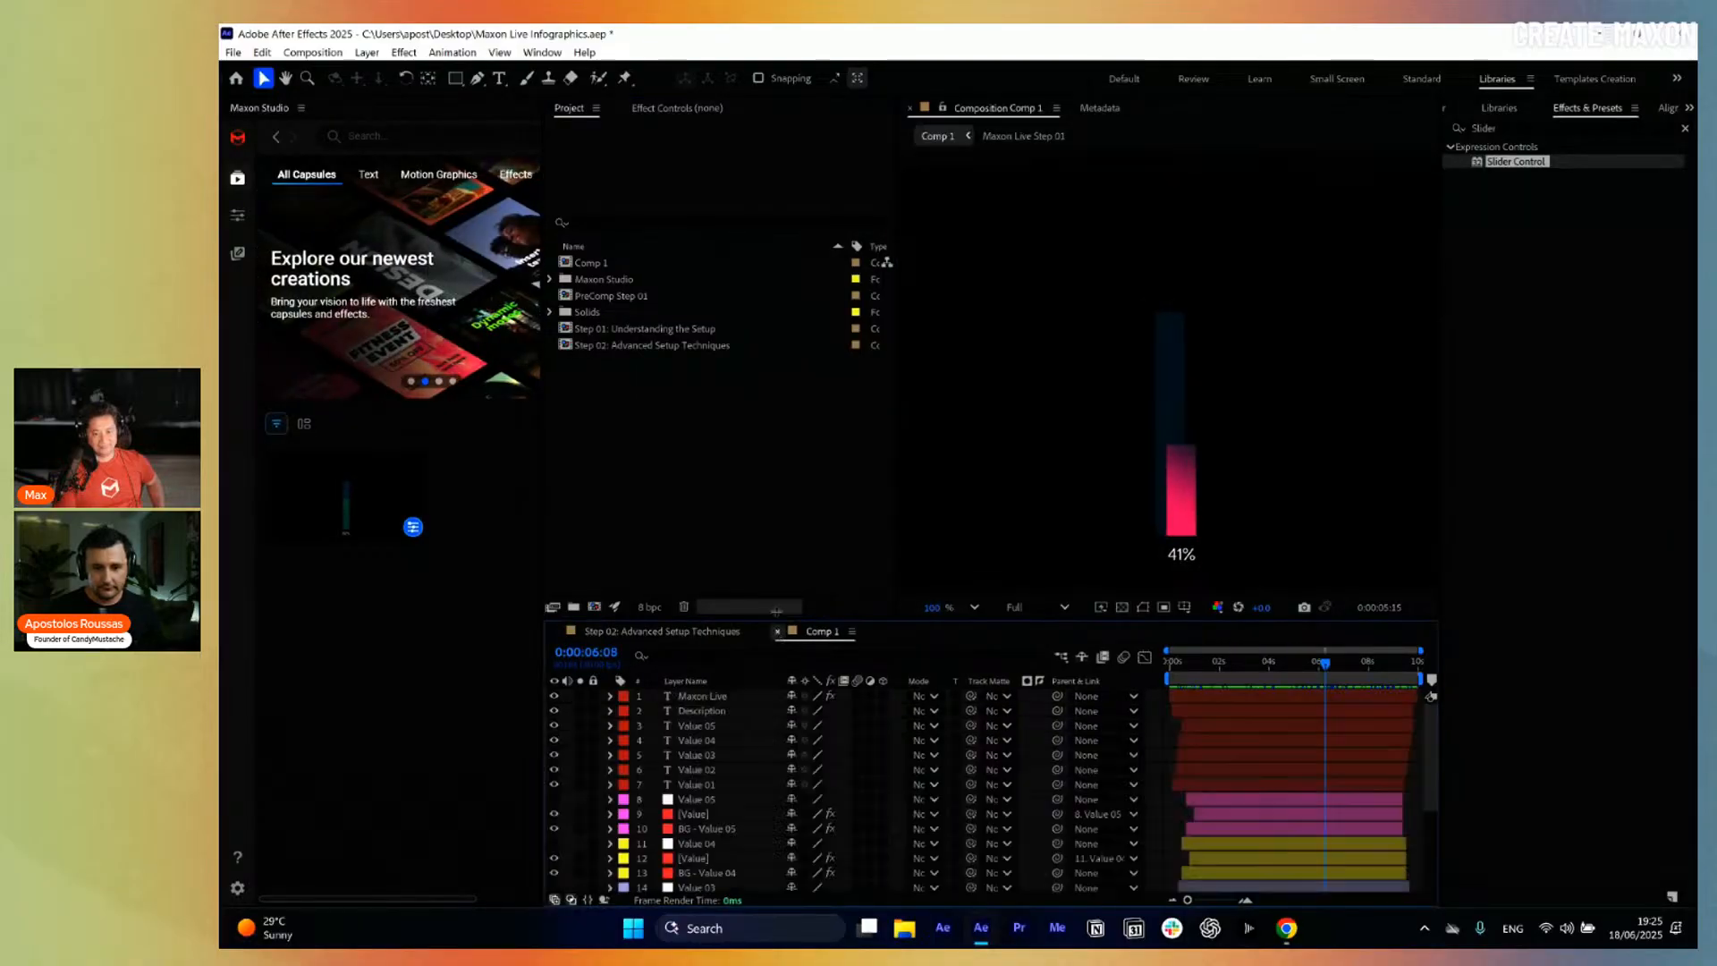
{"action": "left_click", "coordinate": [1297, 662]}
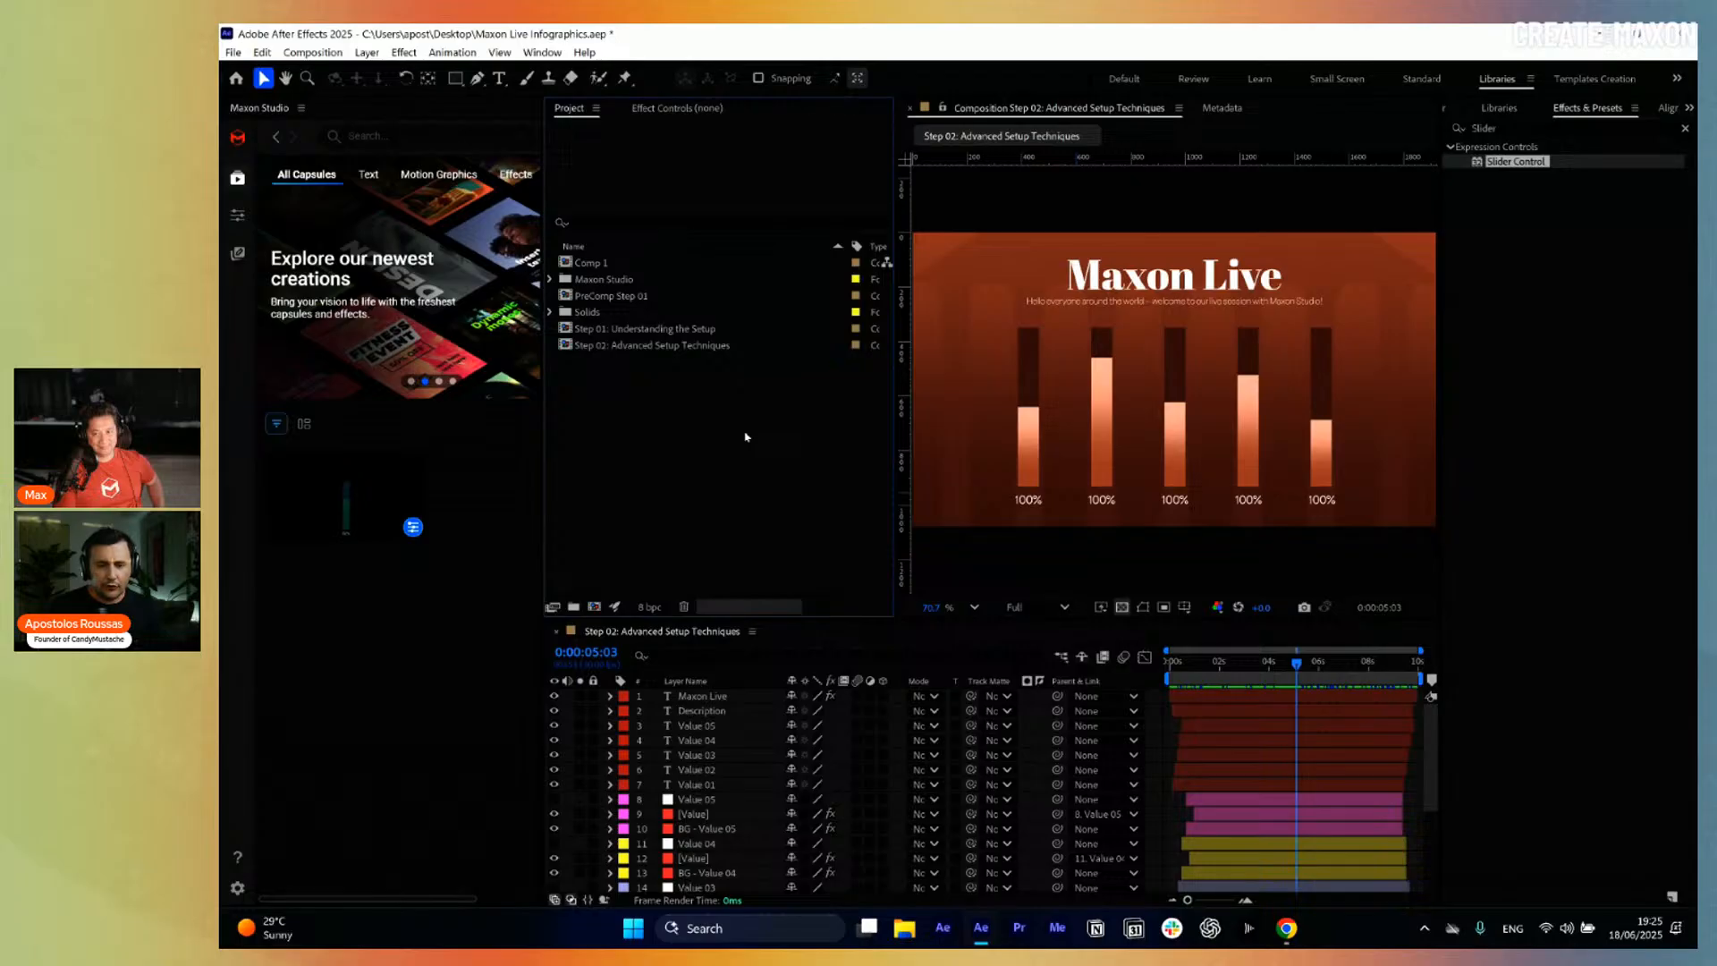
Open the composition Step 01: Understanding the Setup from the project, then return to Step 02: Advanced Setup Techniques.
{"action": "double_click", "coordinate": [679, 331]}
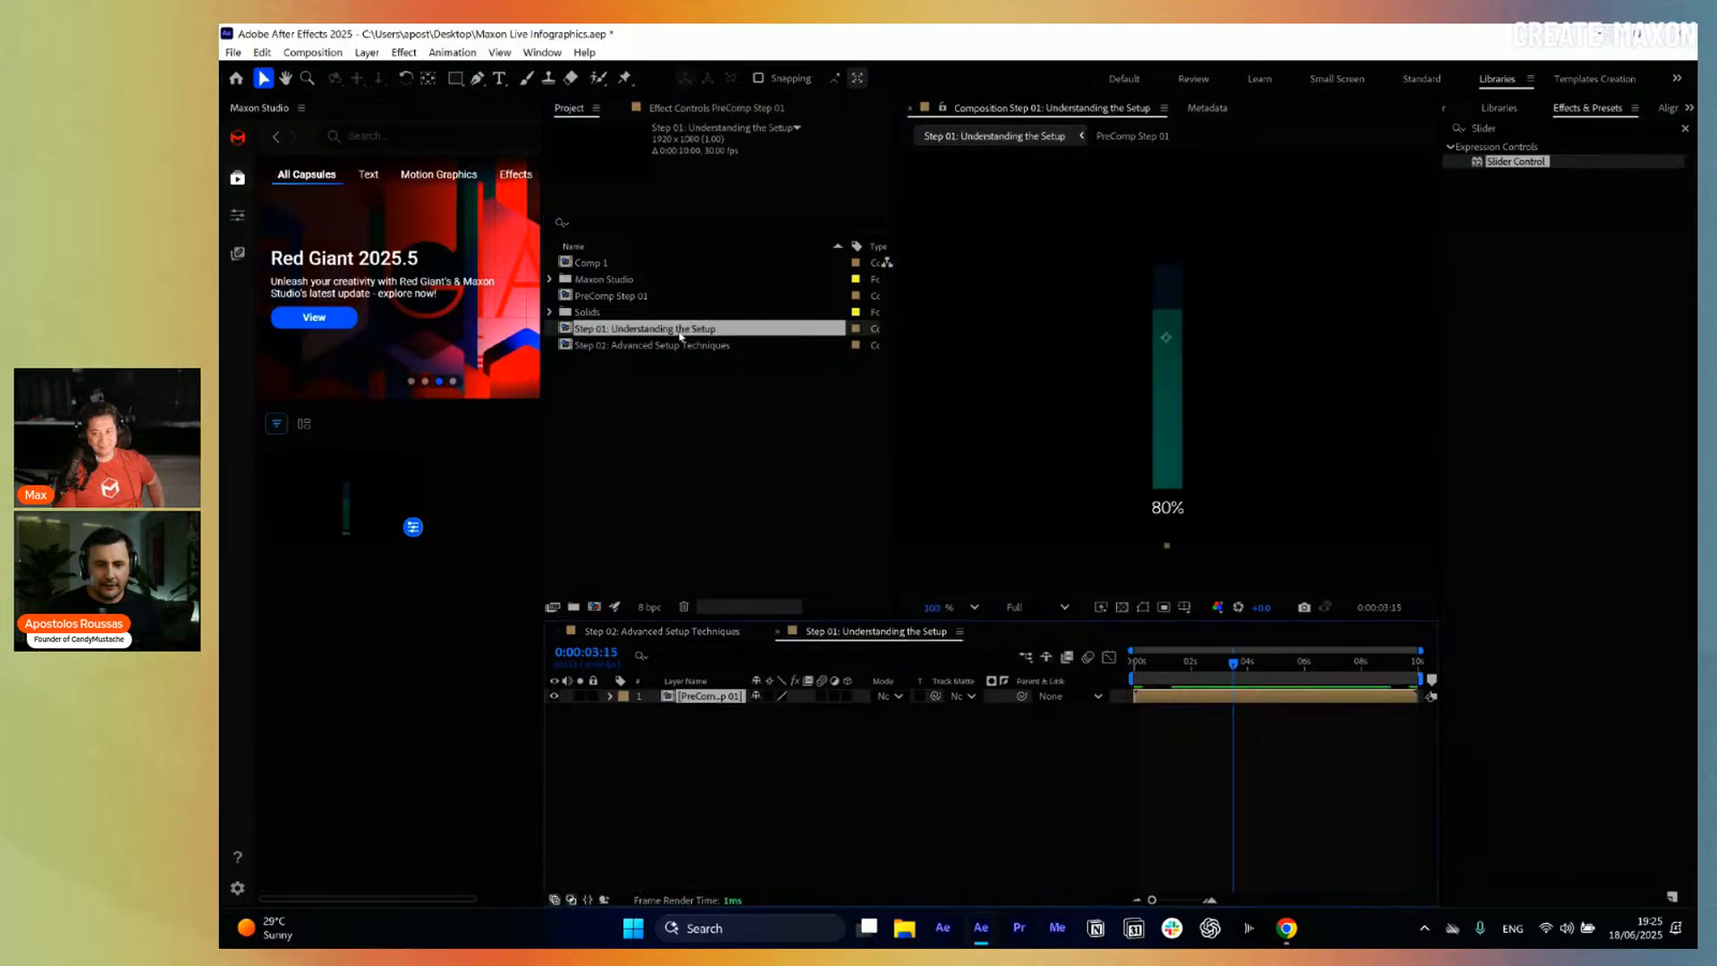
{"action": "left_click", "coordinate": [617, 633]}
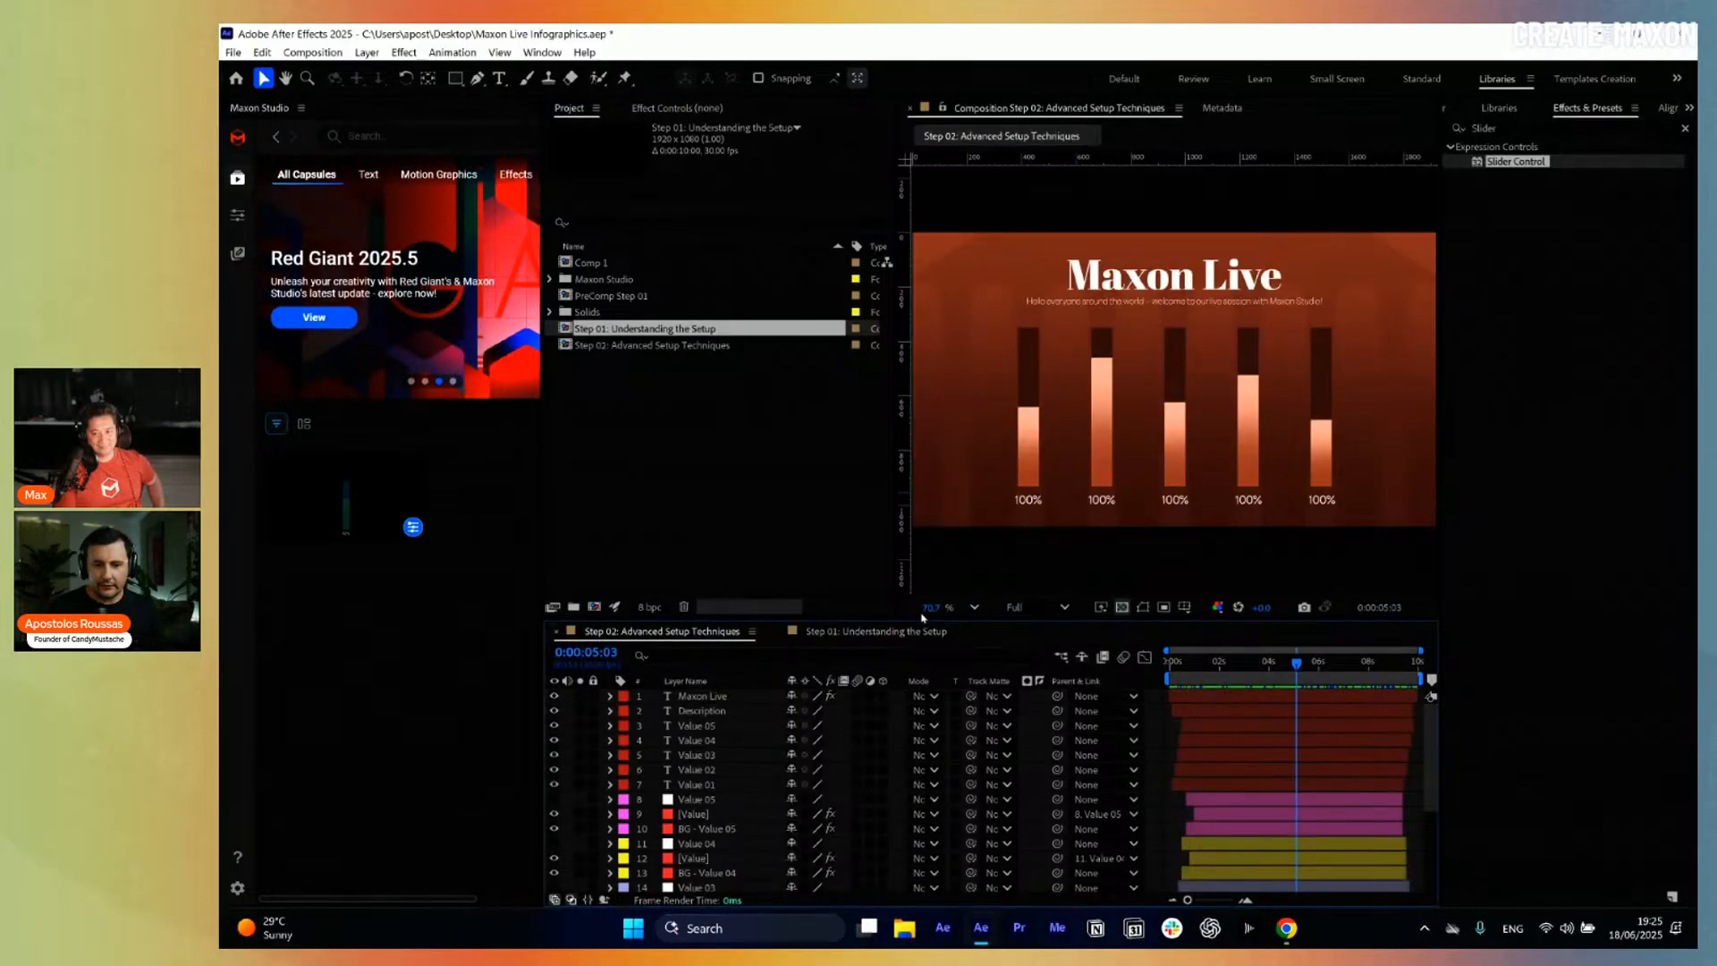
{"action": "left_click", "coordinate": [856, 632]}
{"action": "left_click", "coordinate": [662, 631]}
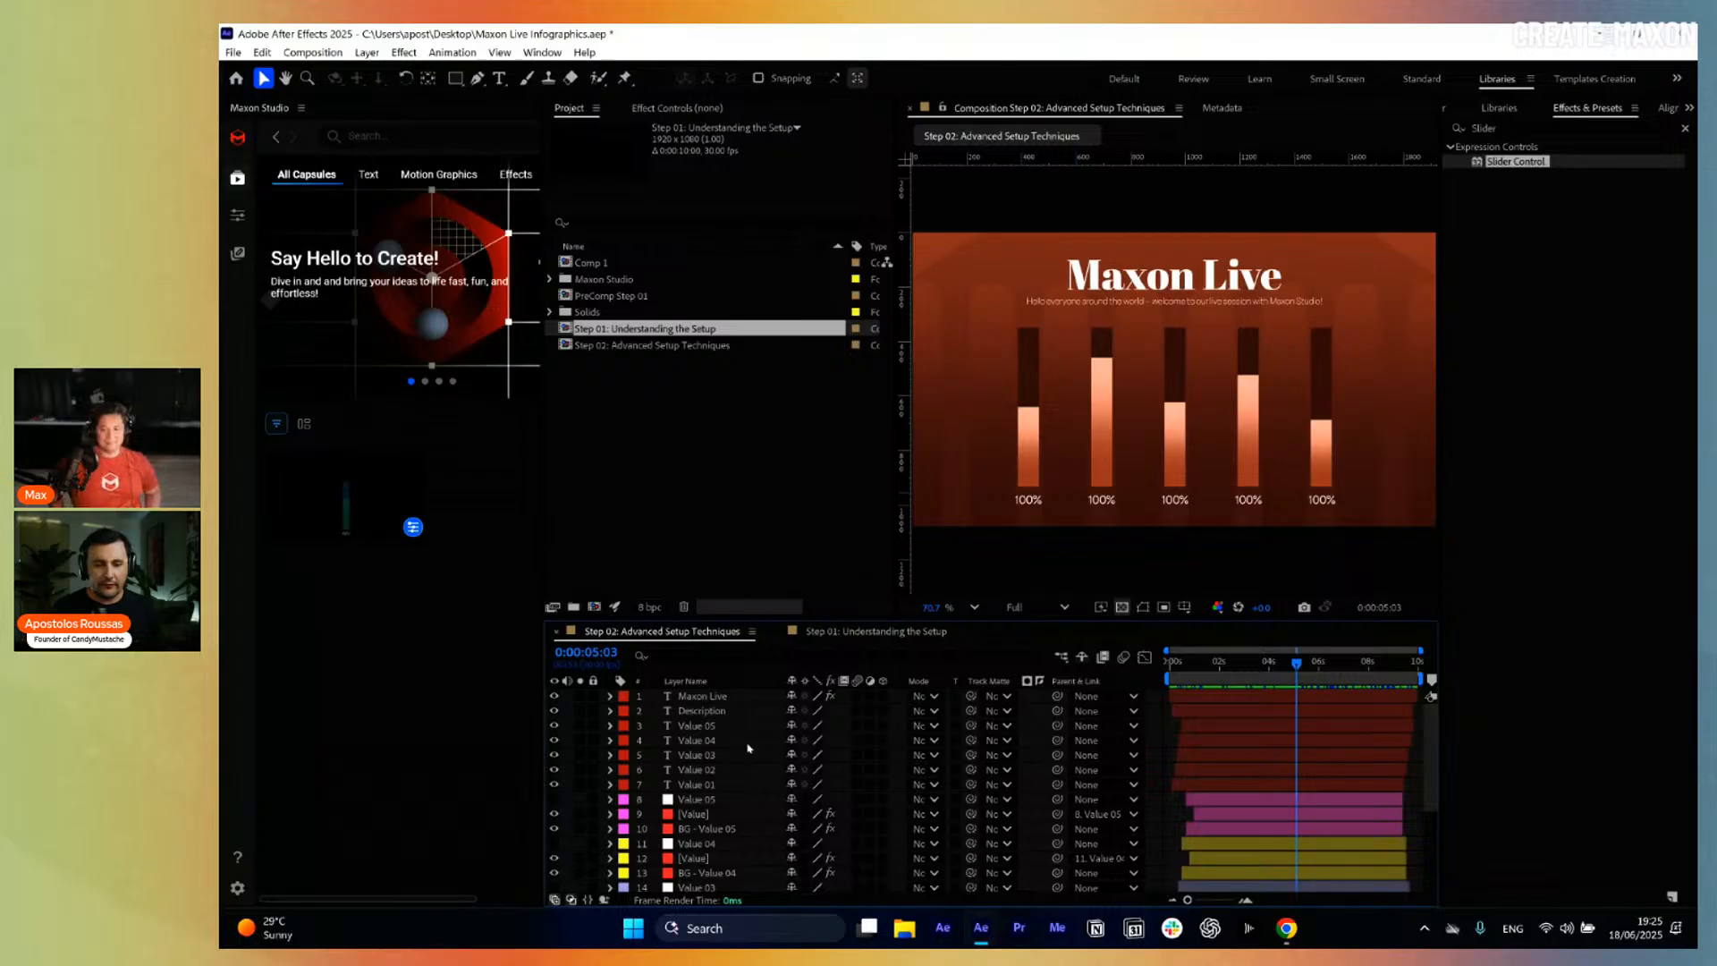
Add an adjustment layer to the Step 02 composition and name it Control Panel.
{"action": "key", "text": "ctrl+alt+y"}
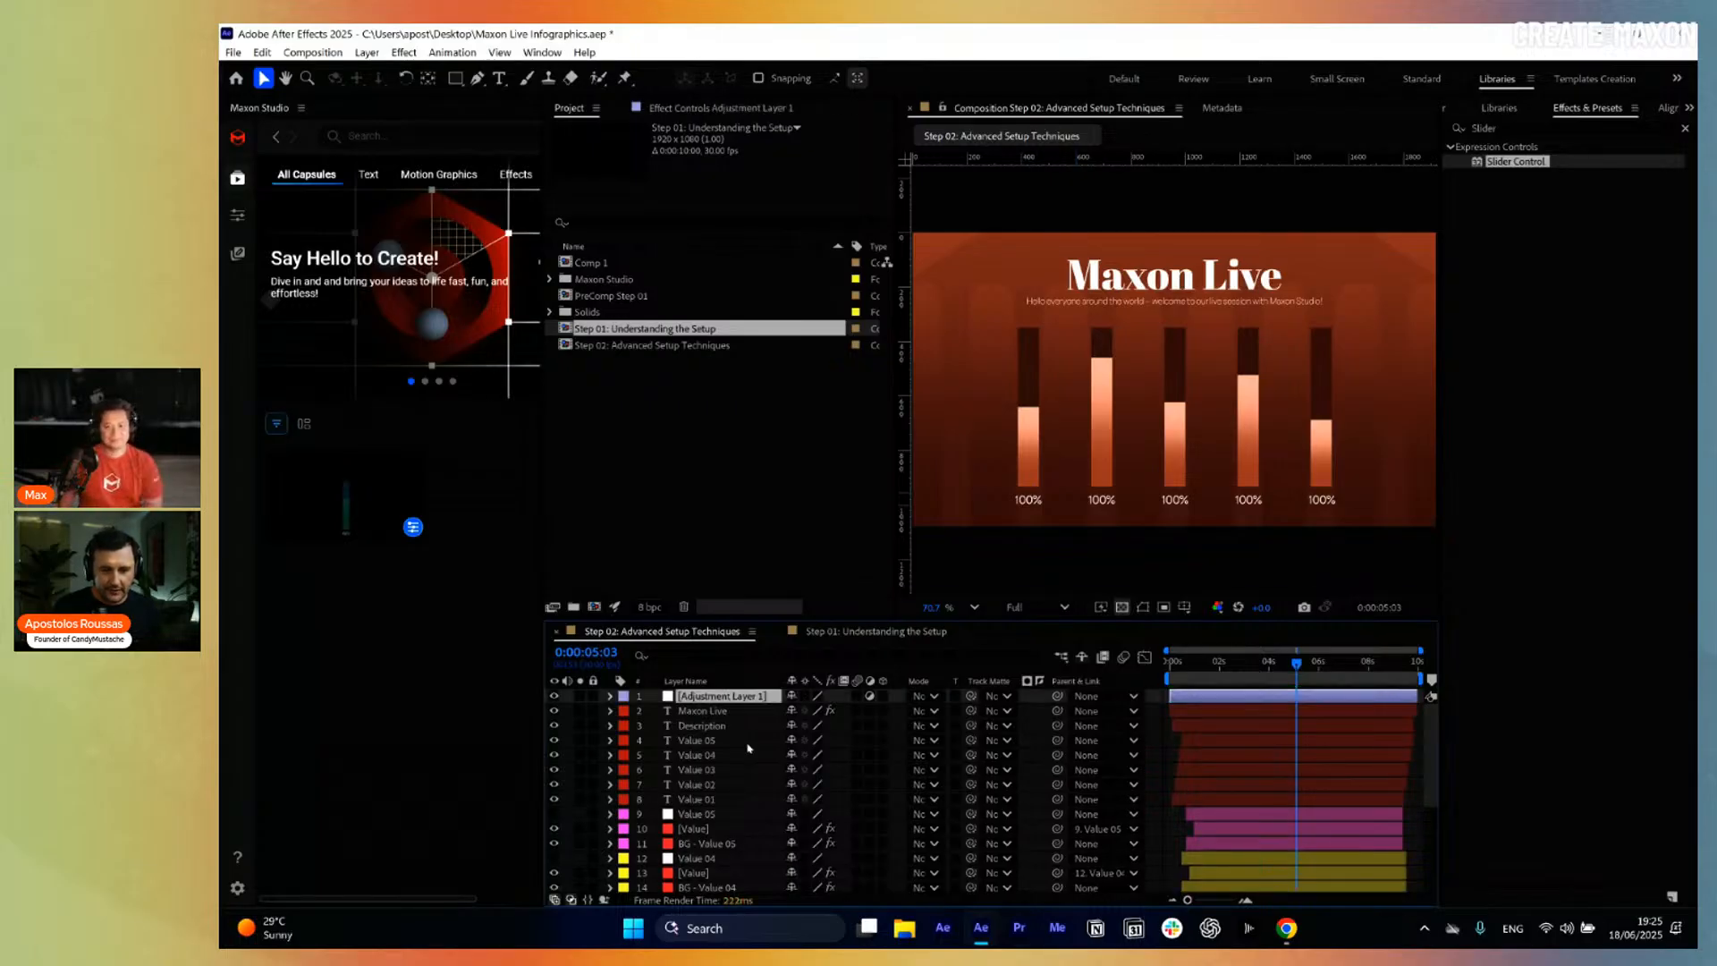
{"action": "key", "text": "Return"}
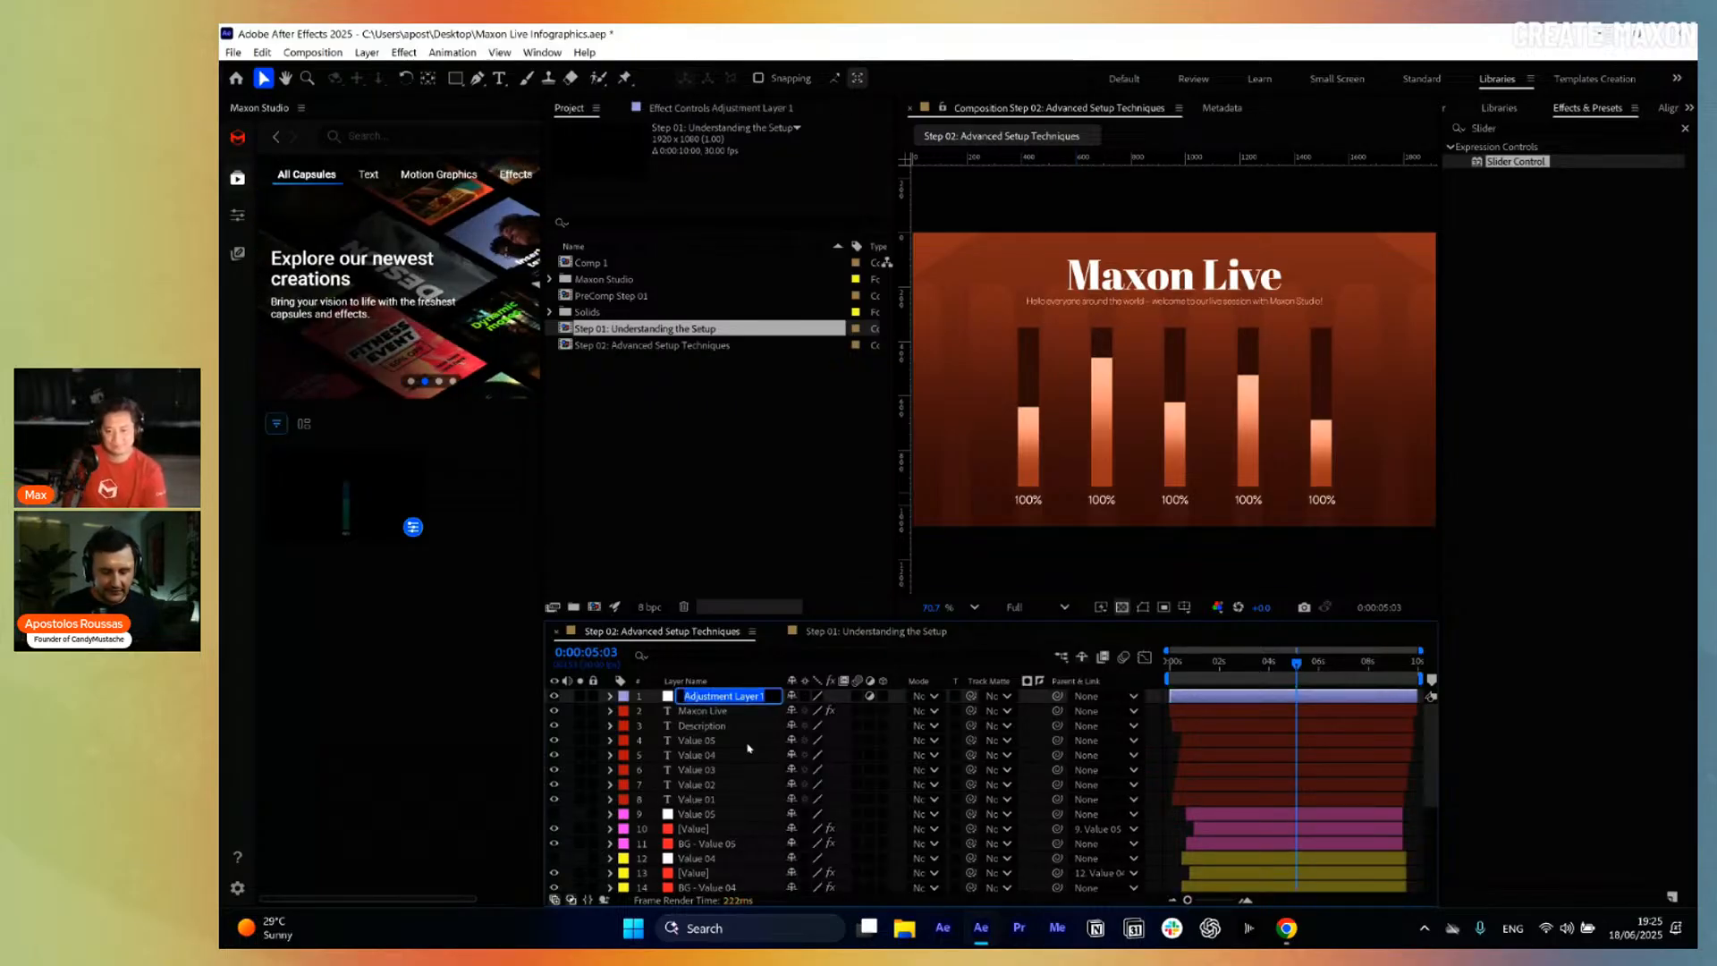
{"action": "type", "text": "Control Panel"}
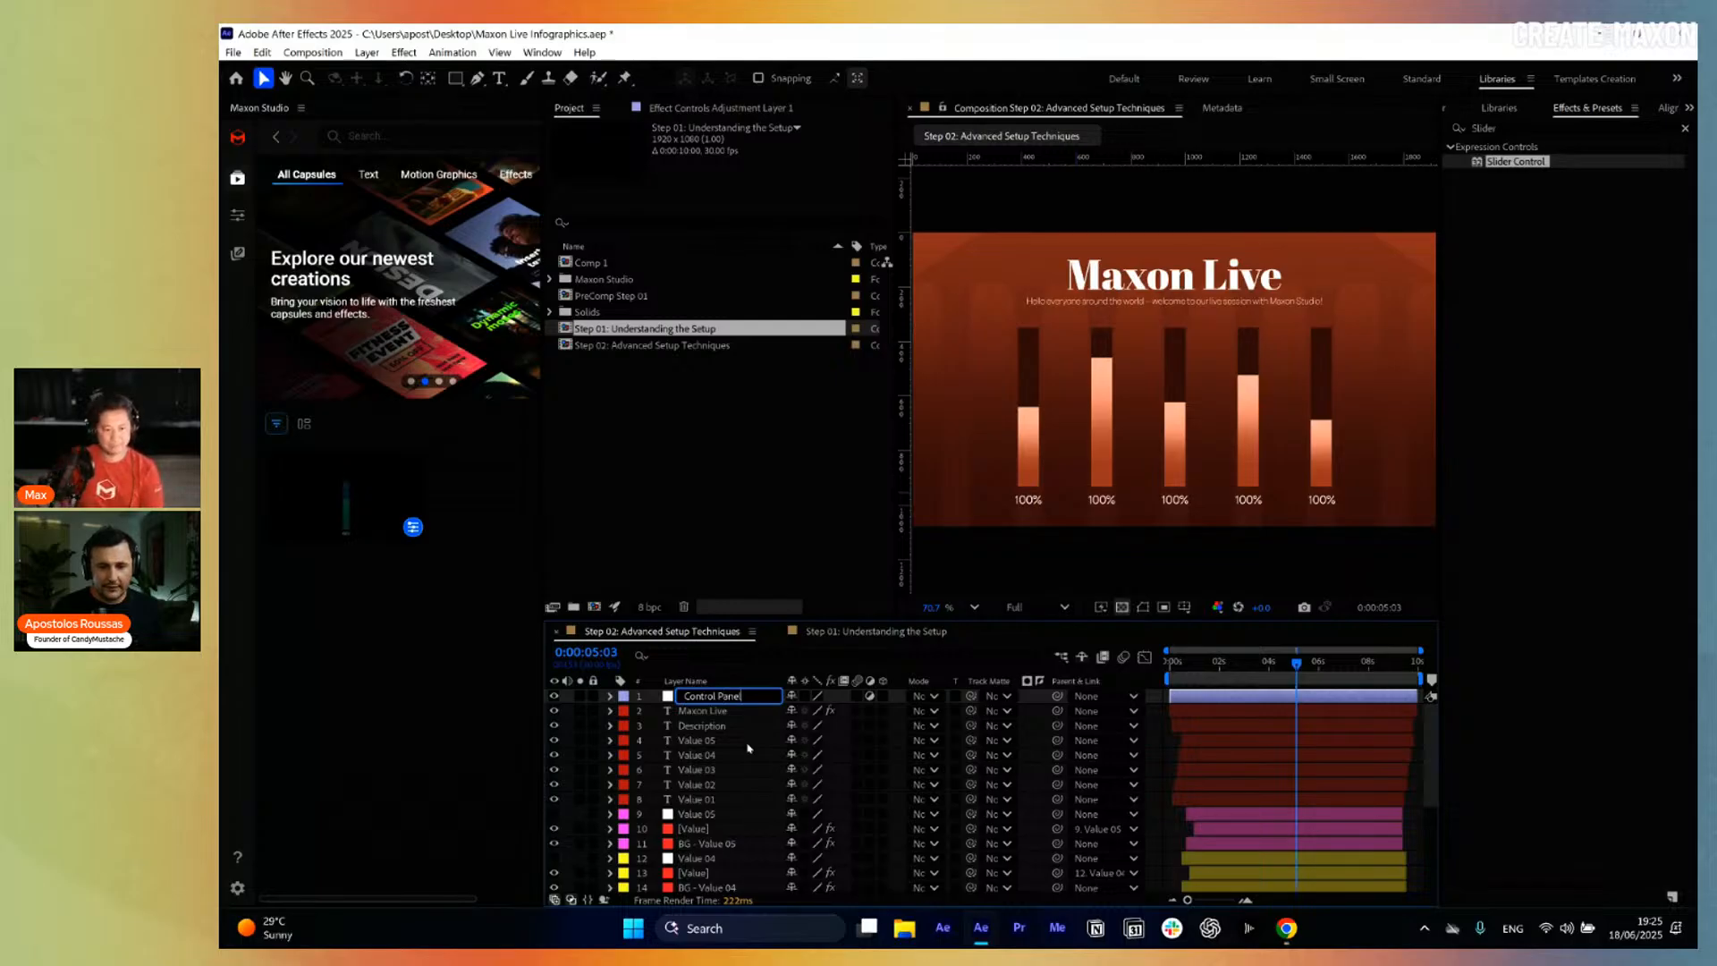
{"action": "key", "text": "Return"}
Apply a Slider Control effect to the Control Panel layer and rename the effect Value 01.
{"action": "left_click", "coordinate": [695, 114]}
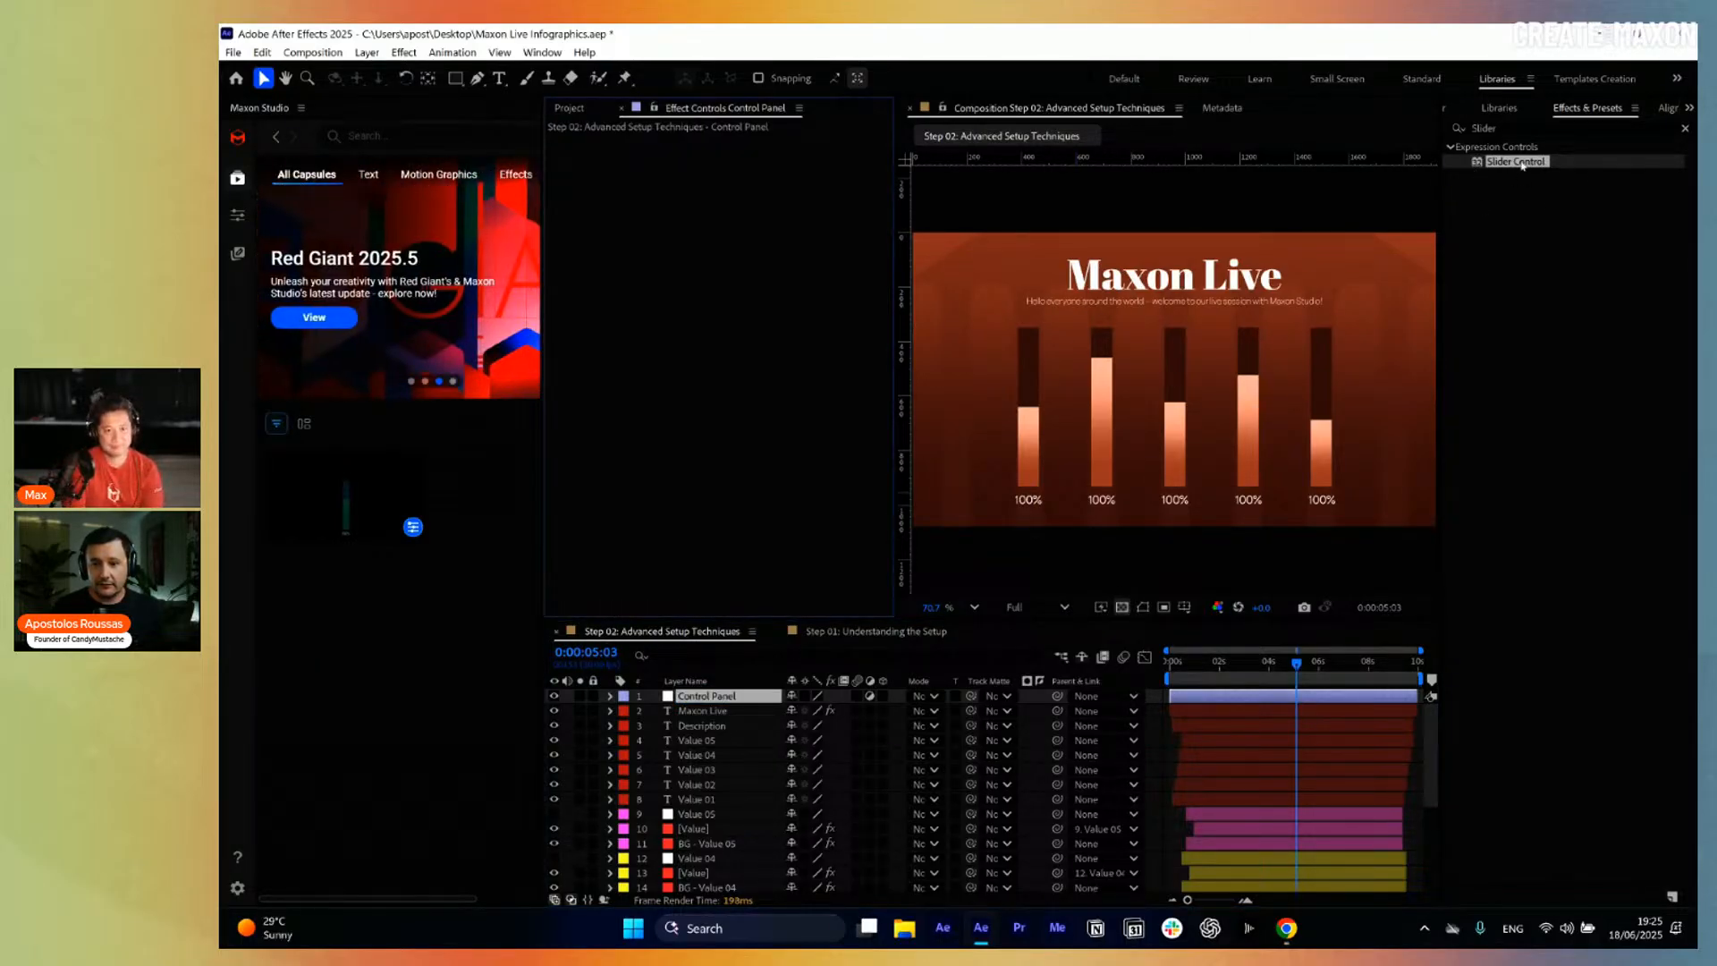
{"action": "left_click_drag", "start_coordinate": [1516, 161], "coordinate": [724, 473]}
{"action": "left_click", "coordinate": [617, 141]}
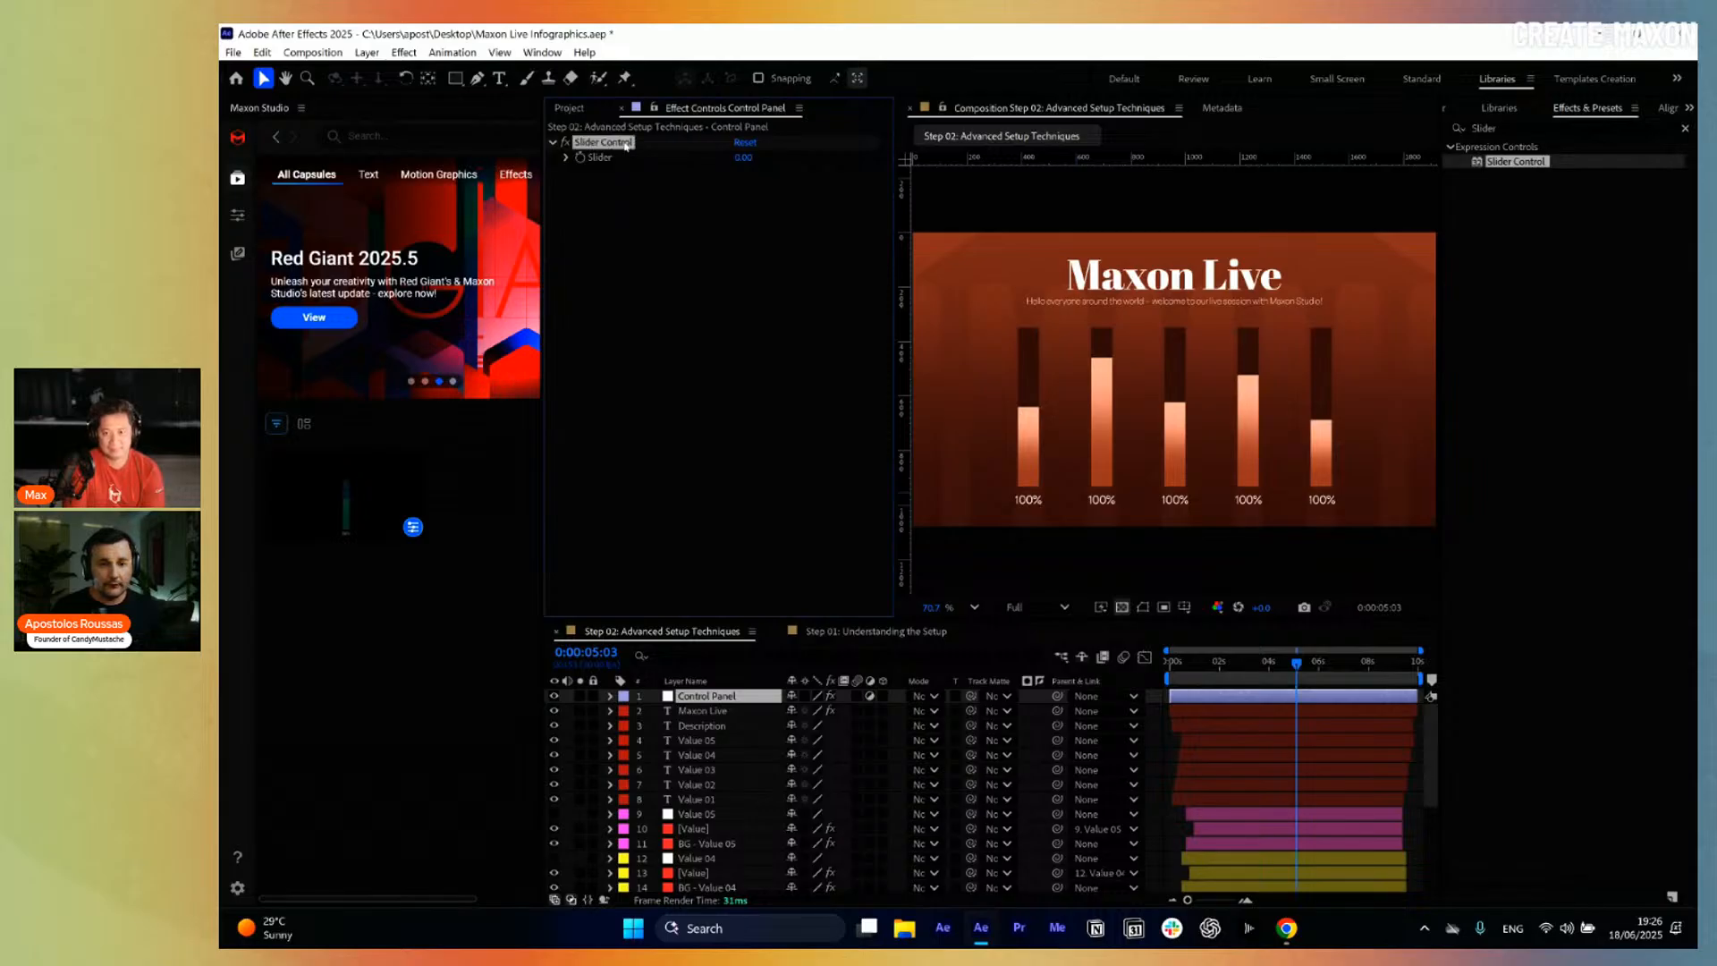
{"action": "key", "text": "Return"}
{"action": "type", "text": "Value"}
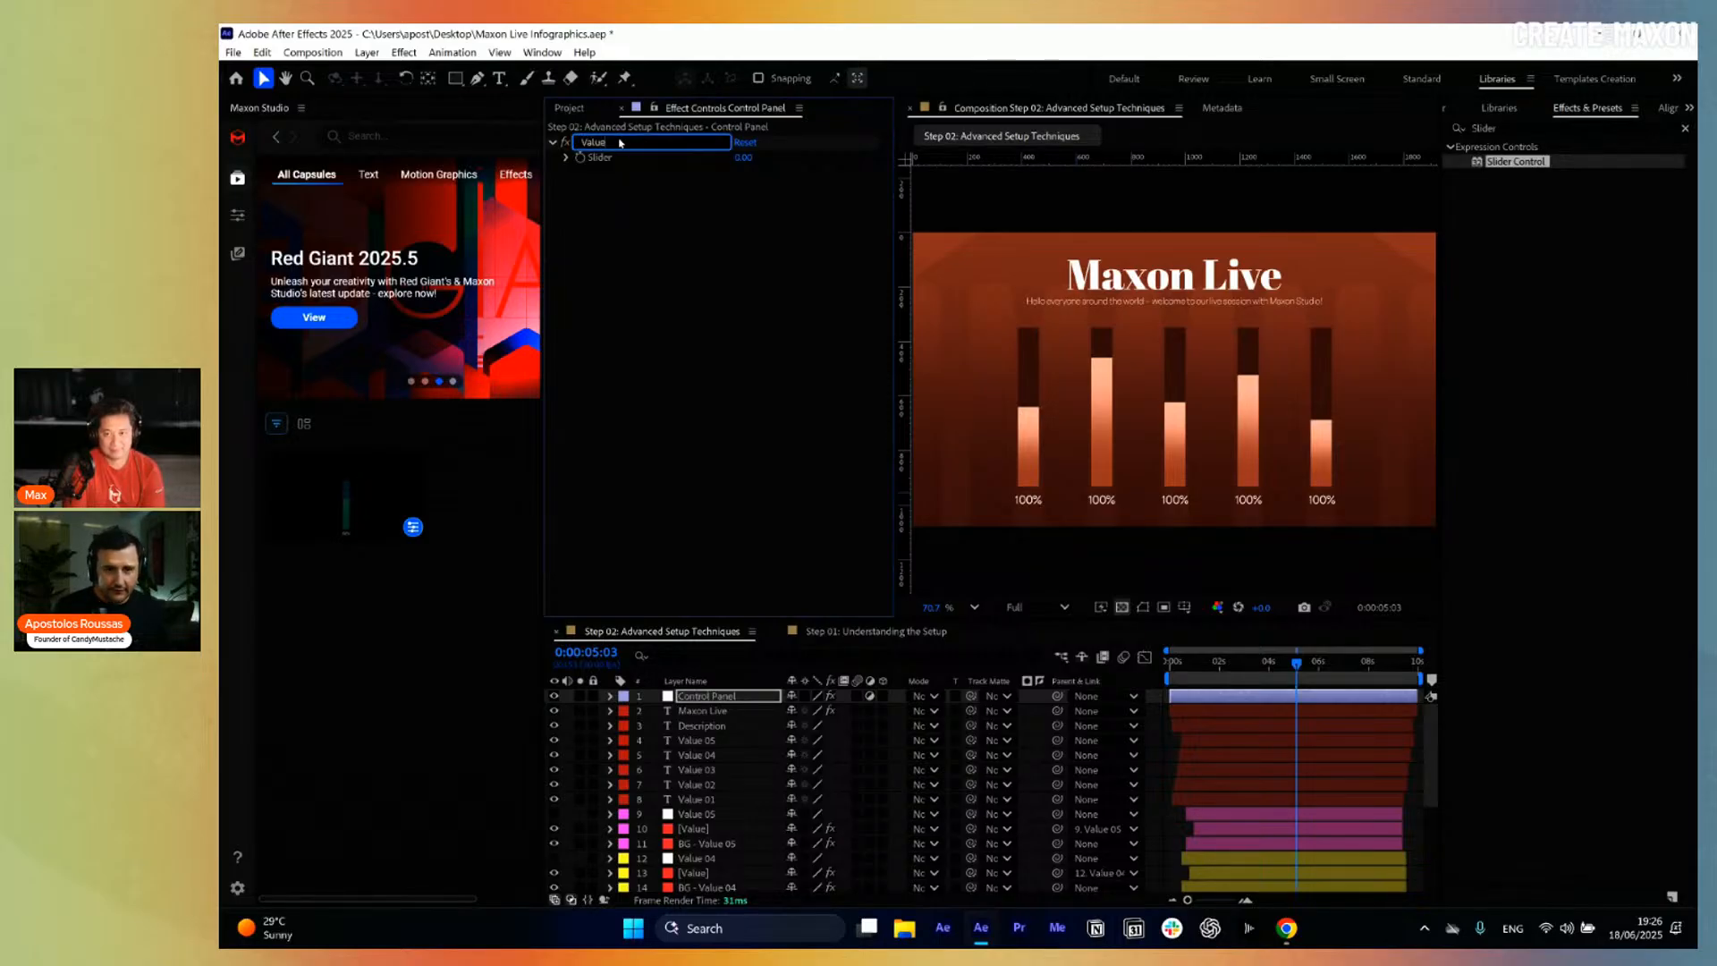
{"action": "type", "text": " 01"}
{"action": "key", "text": "Return"}
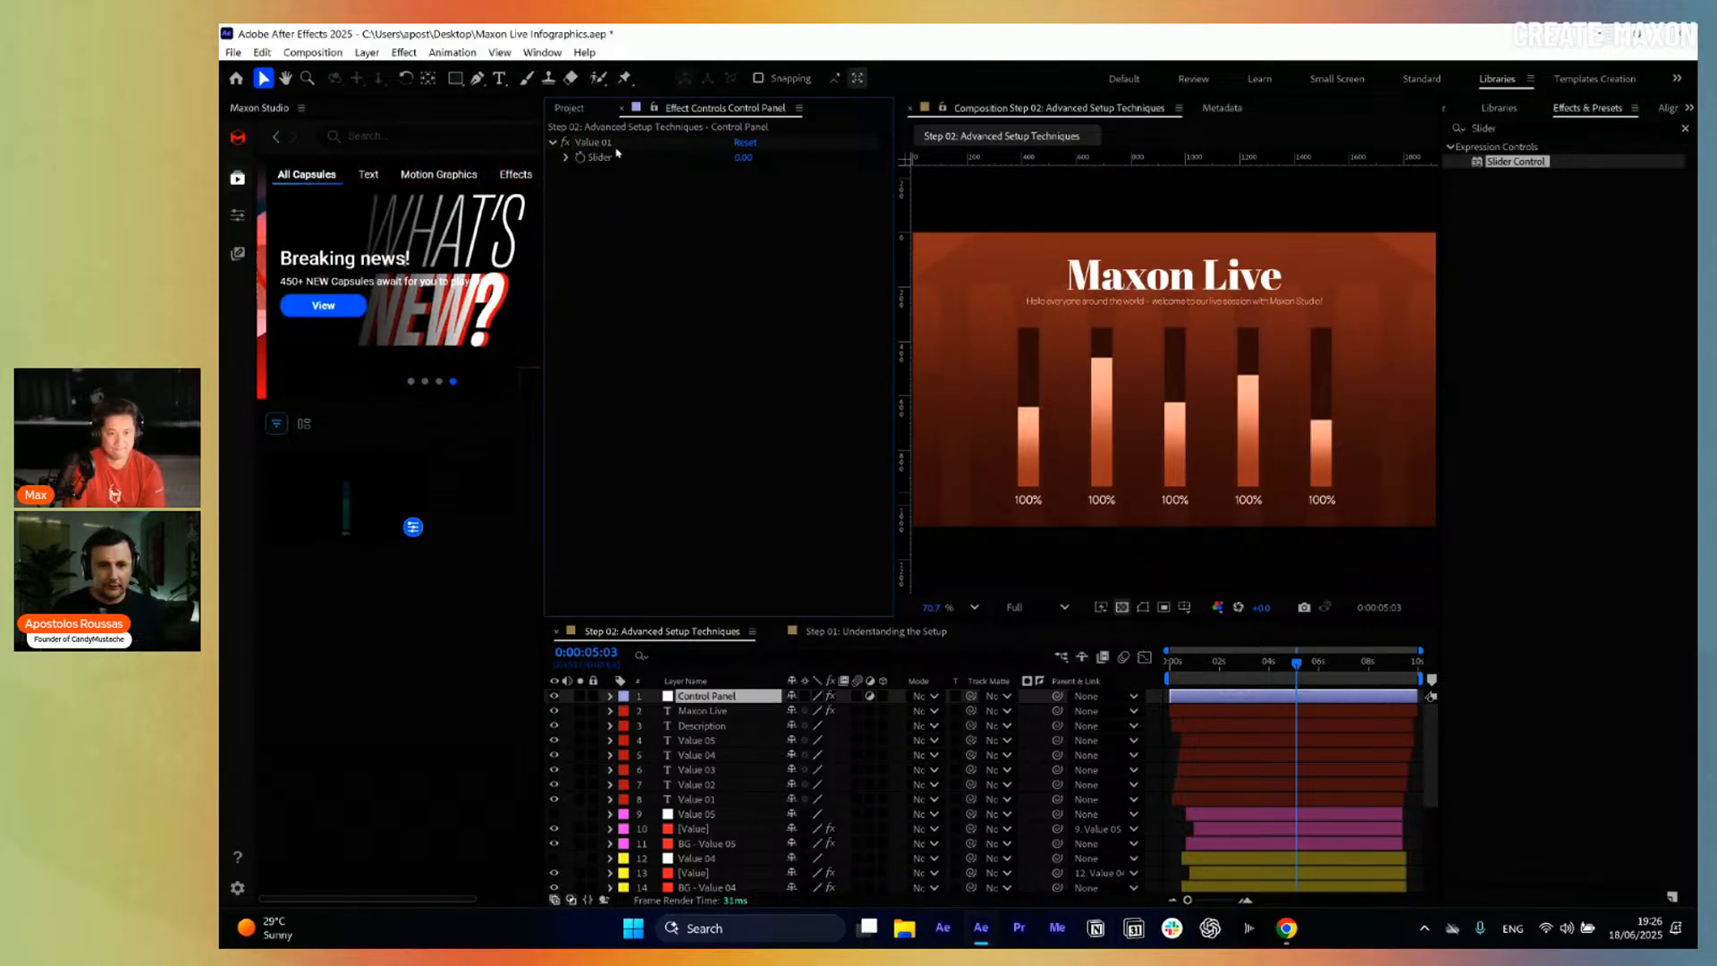
Duplicate the Value 01 slider four times on the Control Panel layer, one slider for each bar.
{"action": "key", "text": "ctrl+d"}
{"action": "key", "text": "ctrl+d"}
{"action": "key", "text": "ctrl+d"}
{"action": "key", "text": "ctrl+d"}
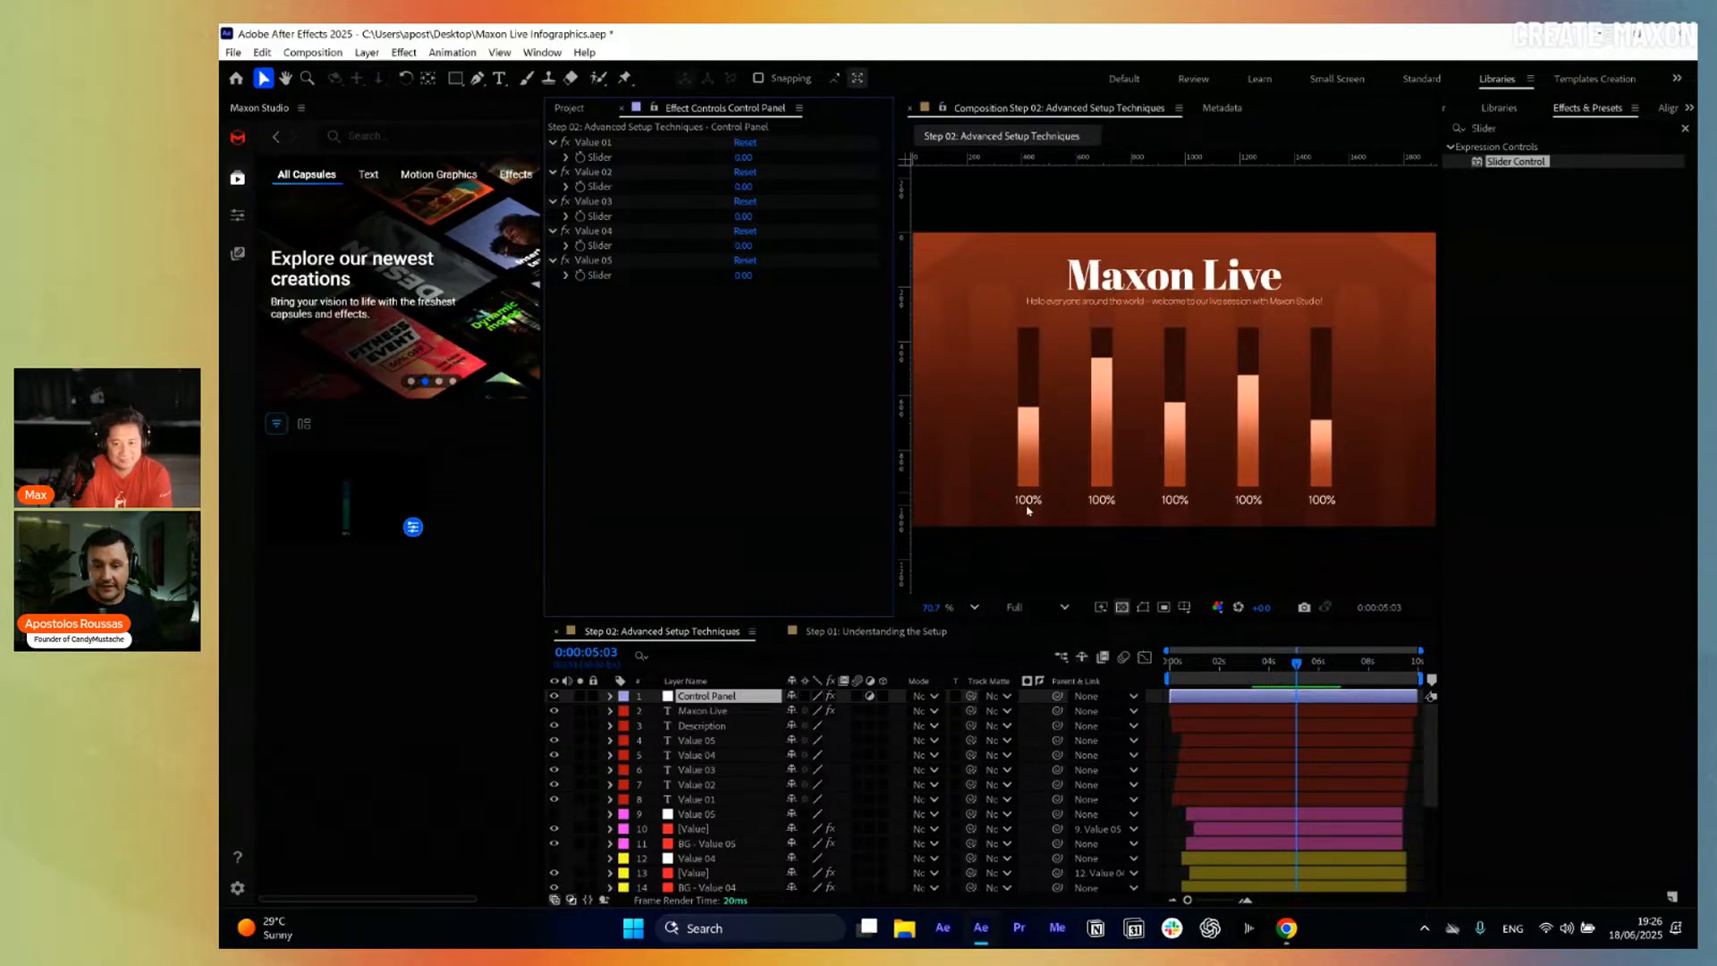
Copy only the expression of the Value 03 text layer's Source Text in the PreComp Step 01 composition.
{"action": "left_click", "coordinate": [829, 633]}
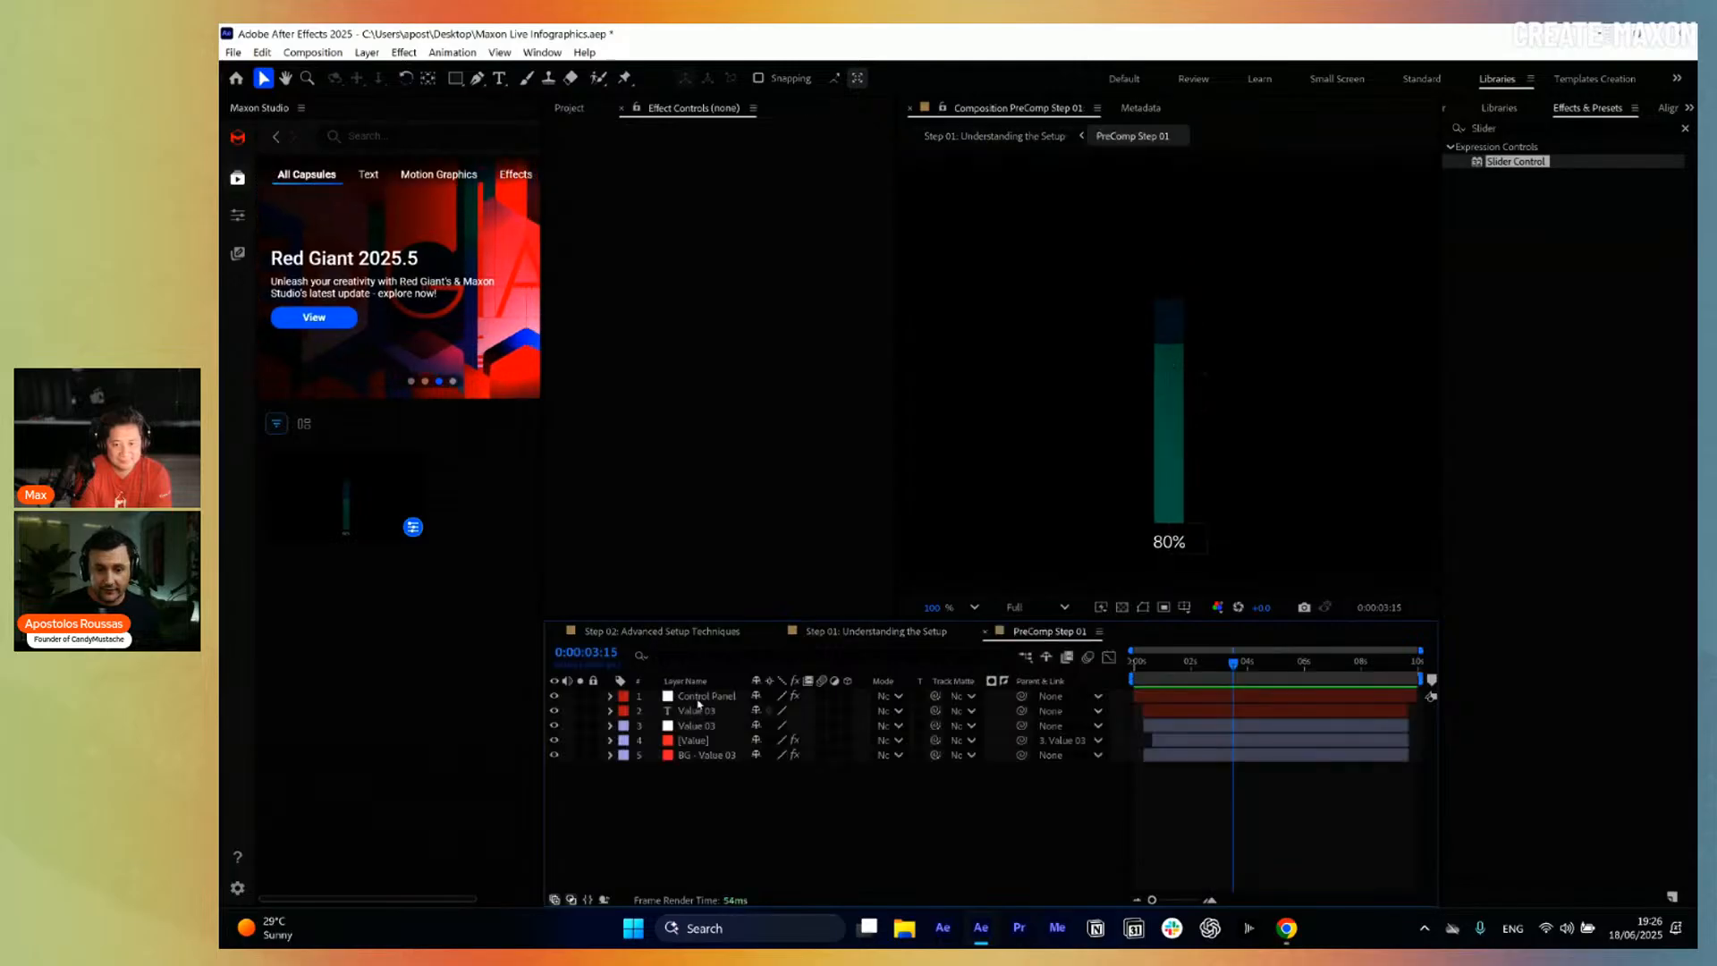
{"action": "left_click", "coordinate": [703, 711]}
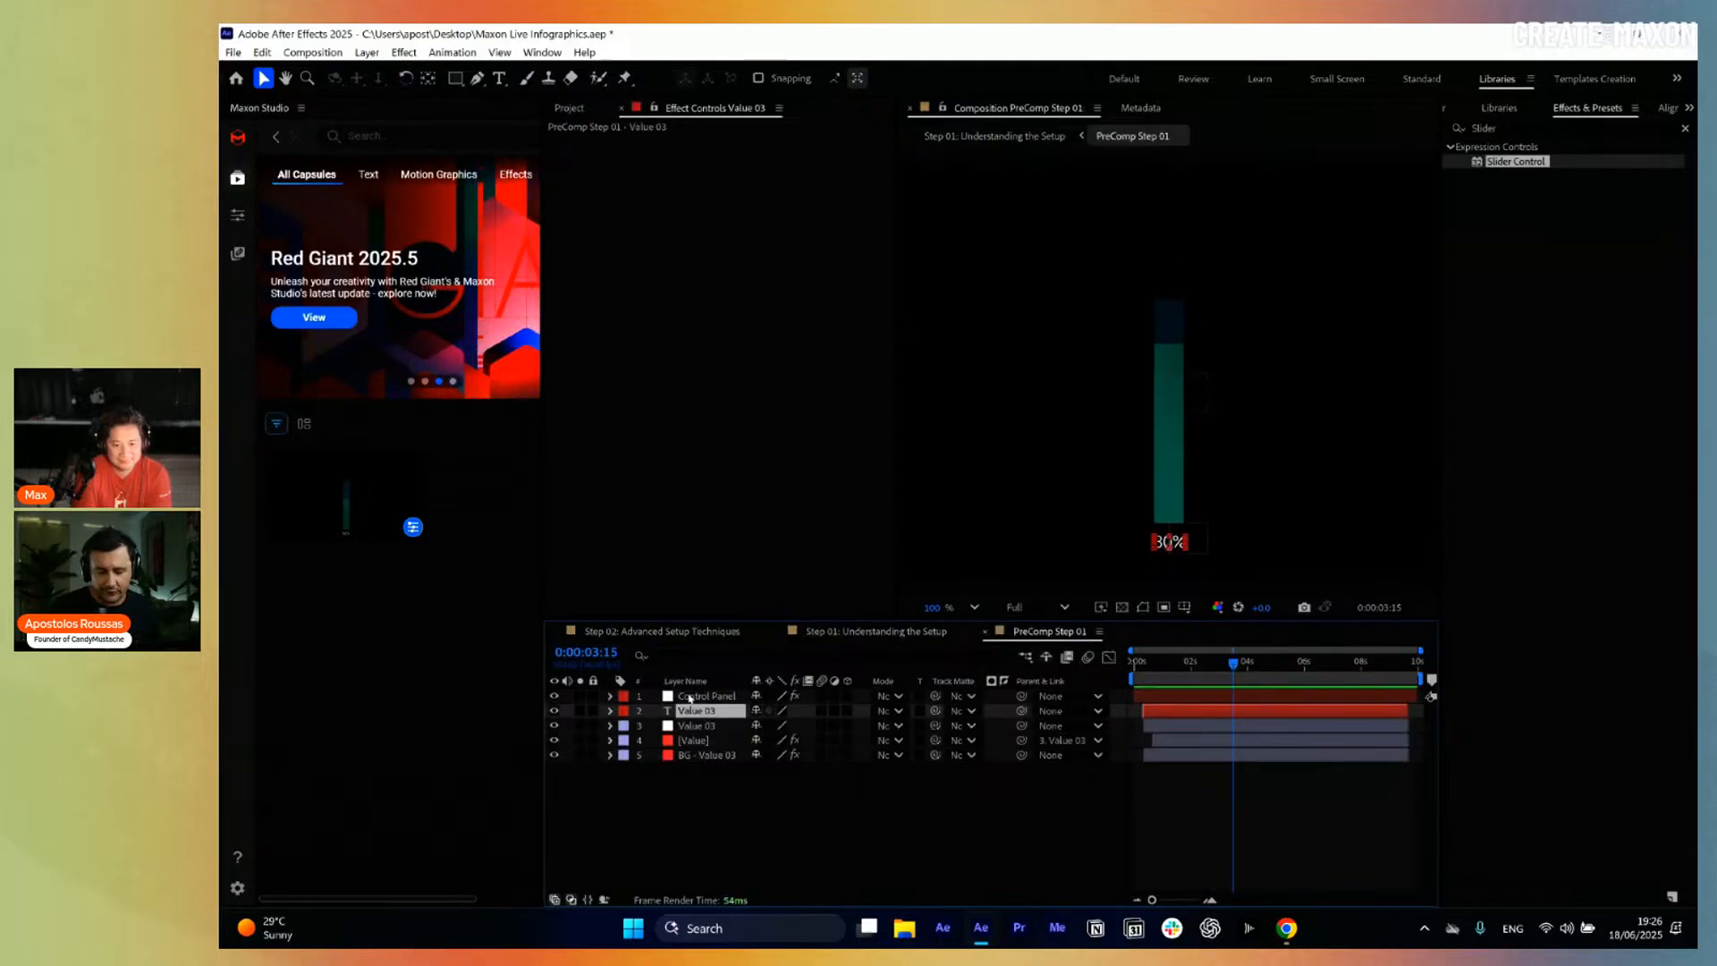
{"action": "key", "text": "u"}
{"action": "key", "text": "u"}
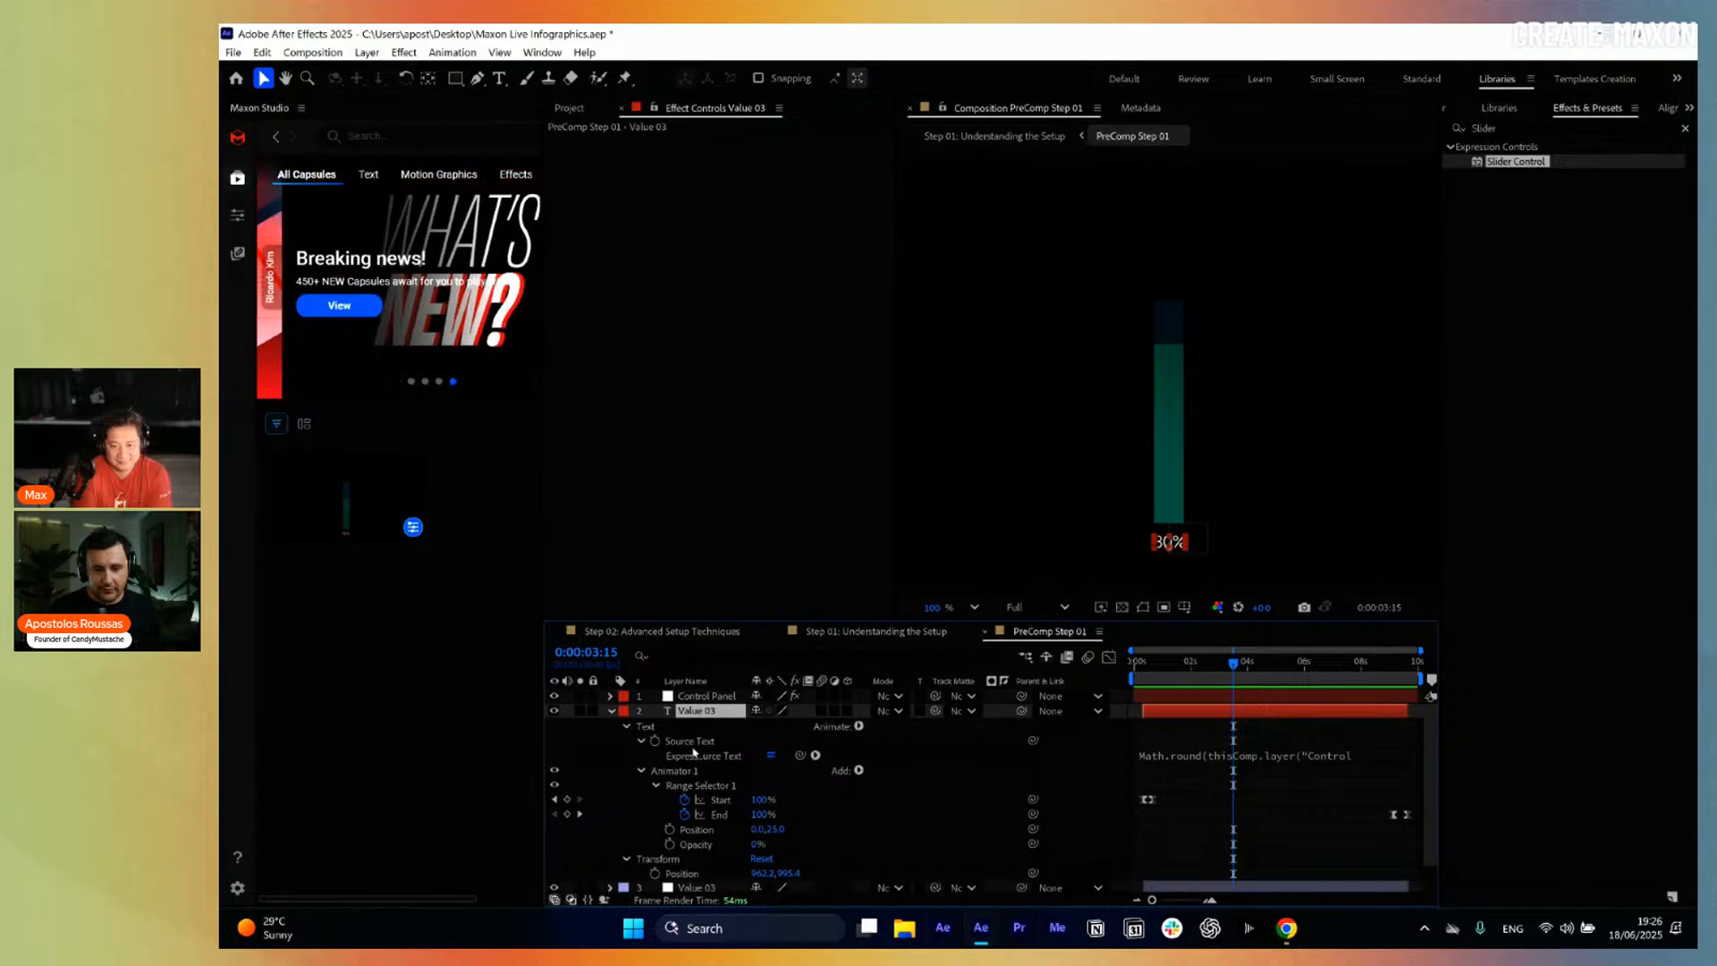
{"action": "right_click", "coordinate": [693, 743]}
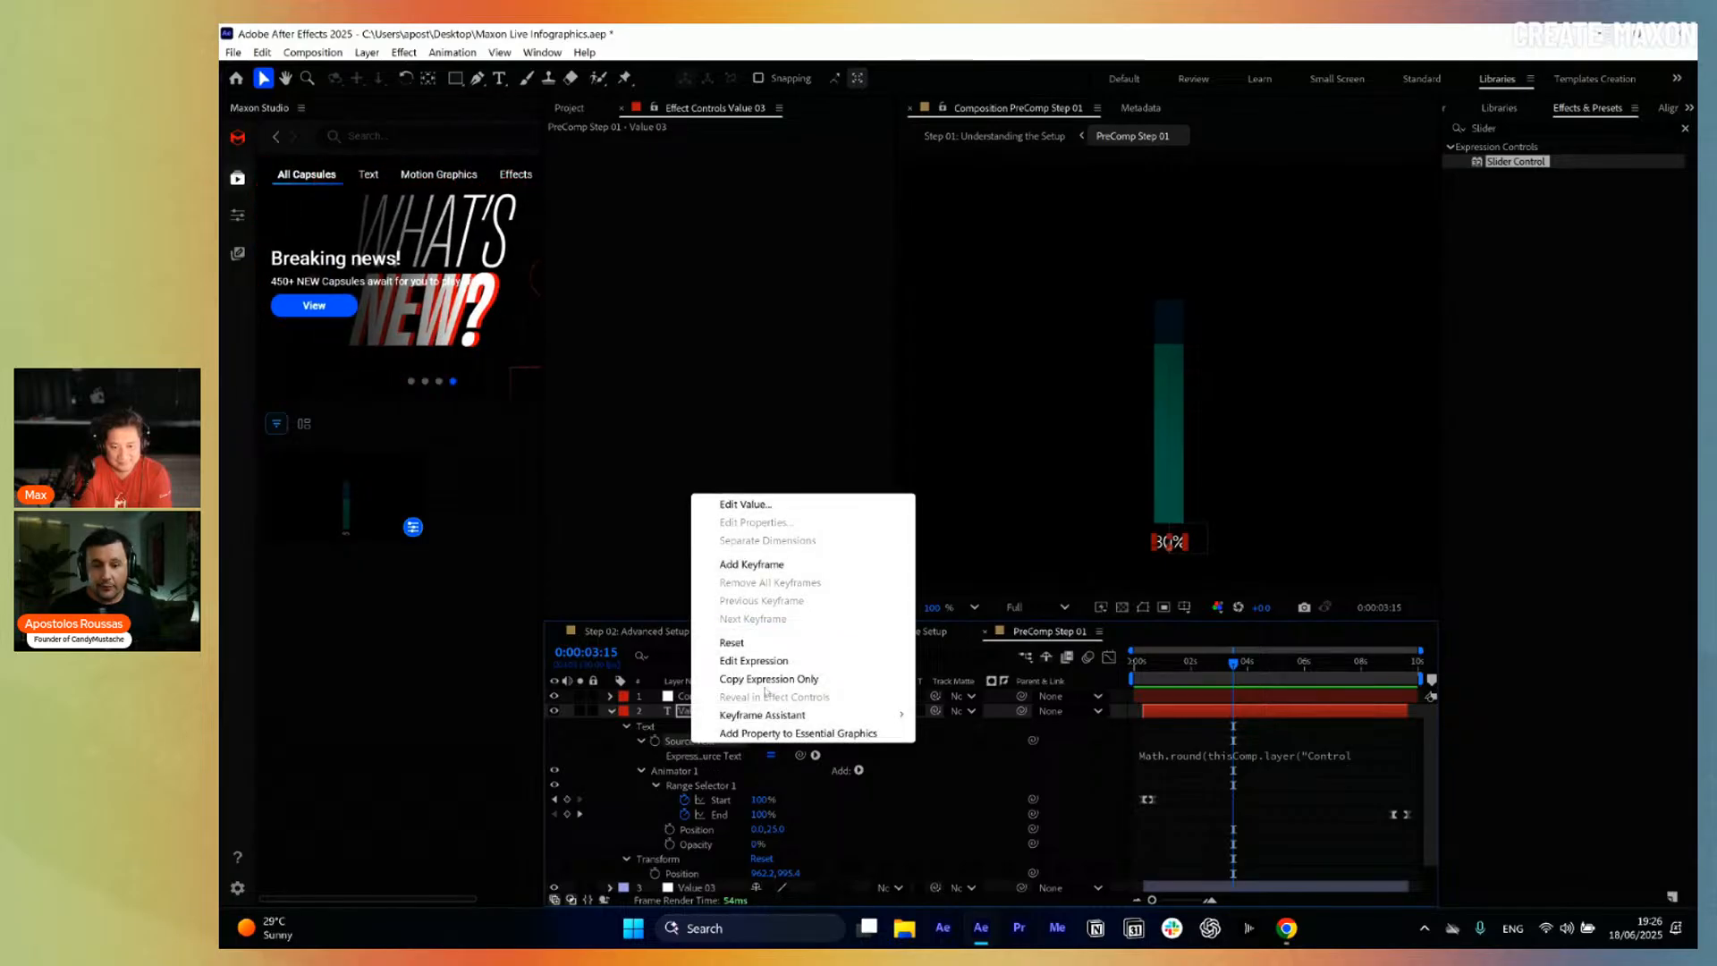
{"action": "left_click", "coordinate": [765, 685]}
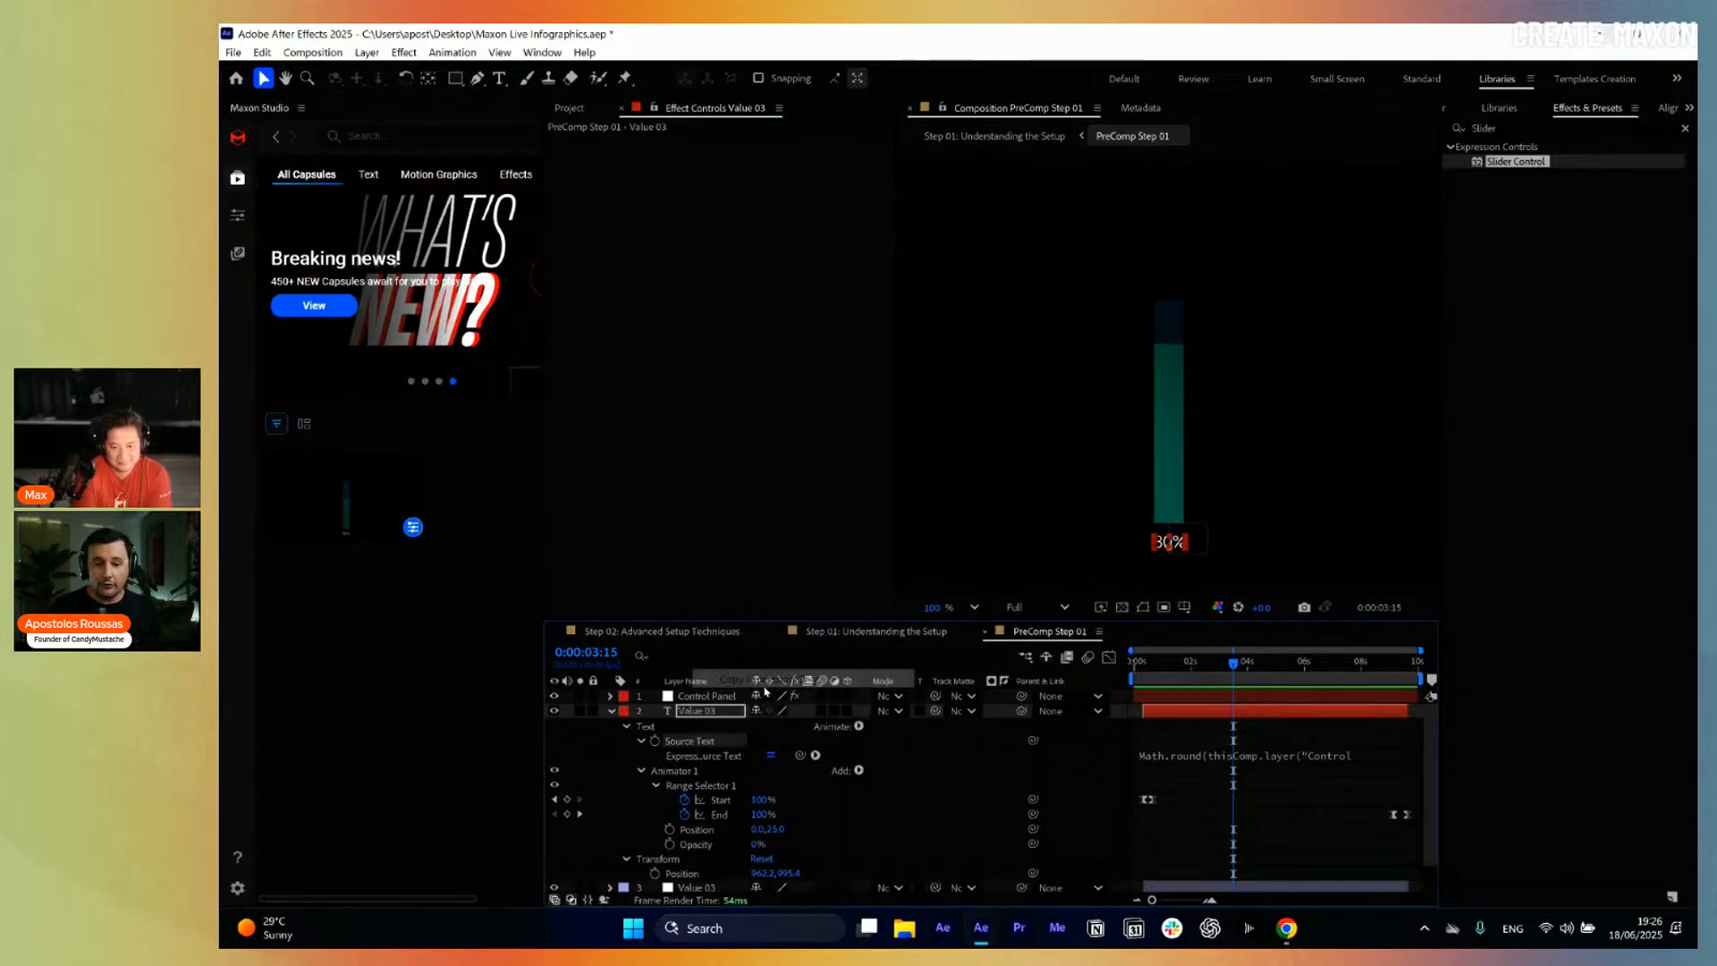
Select the text layers Value 05 through Value 01 in the Step 02 composition and filter the timeline properties by "Source".
{"action": "left_click", "coordinate": [705, 634]}
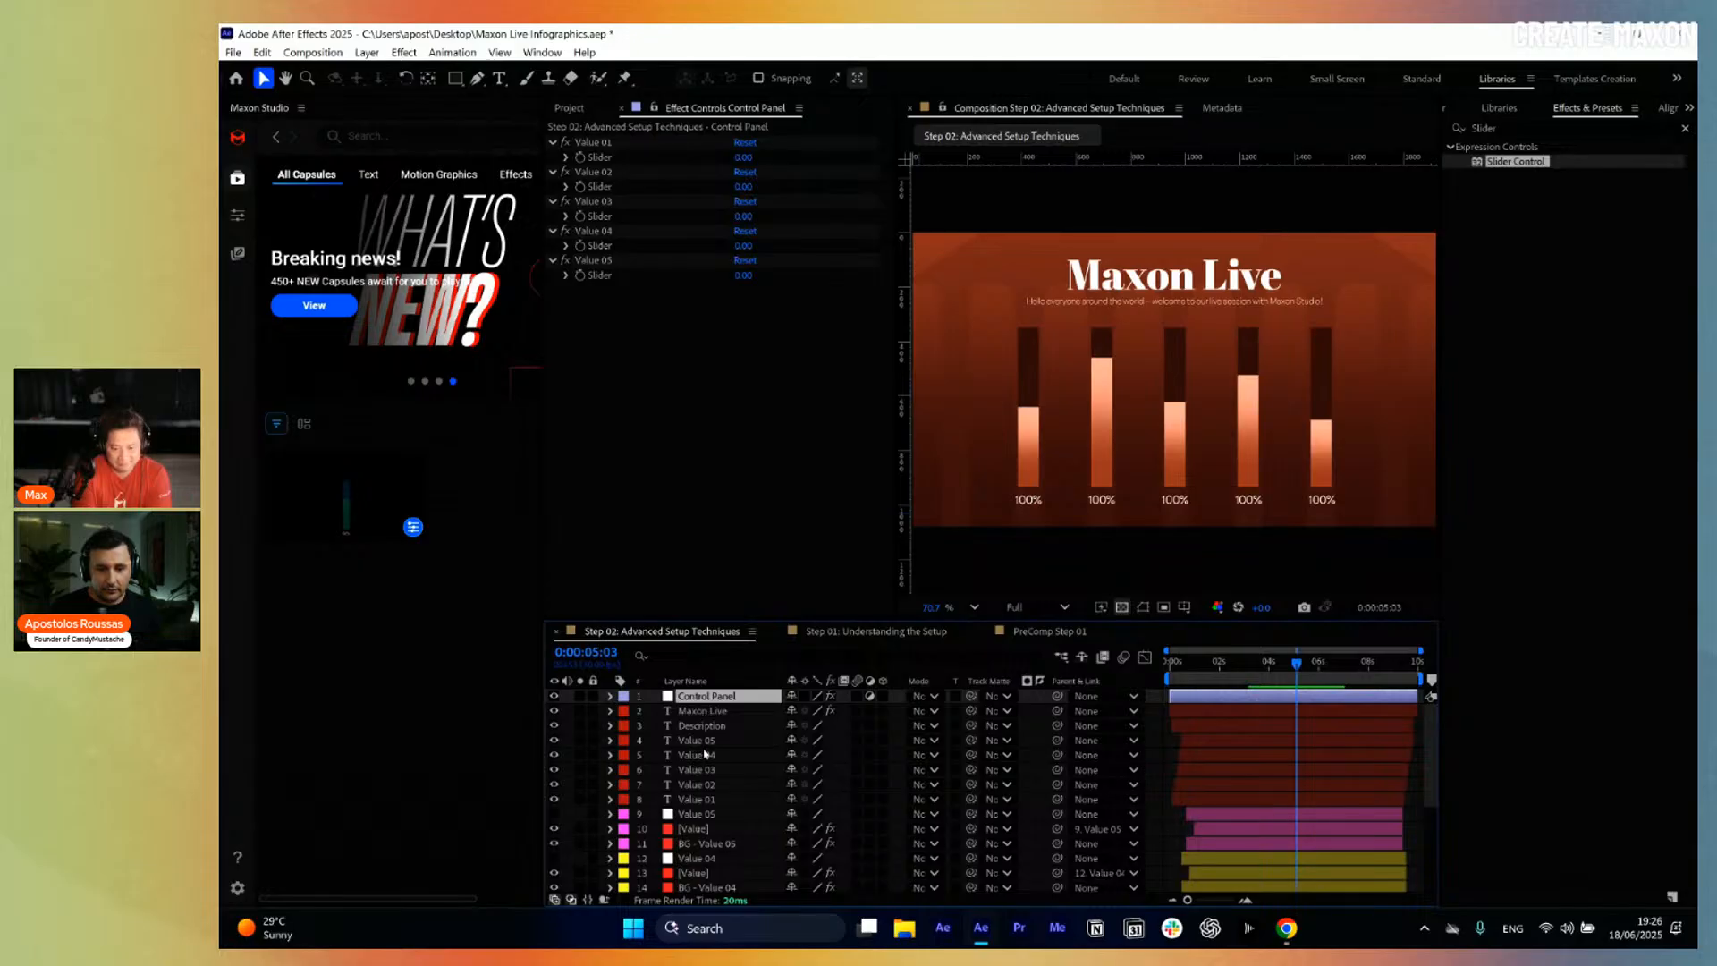
{"action": "left_click", "coordinate": [706, 743]}
{"action": "left_click", "coordinate": [696, 798], "text": "shift"}
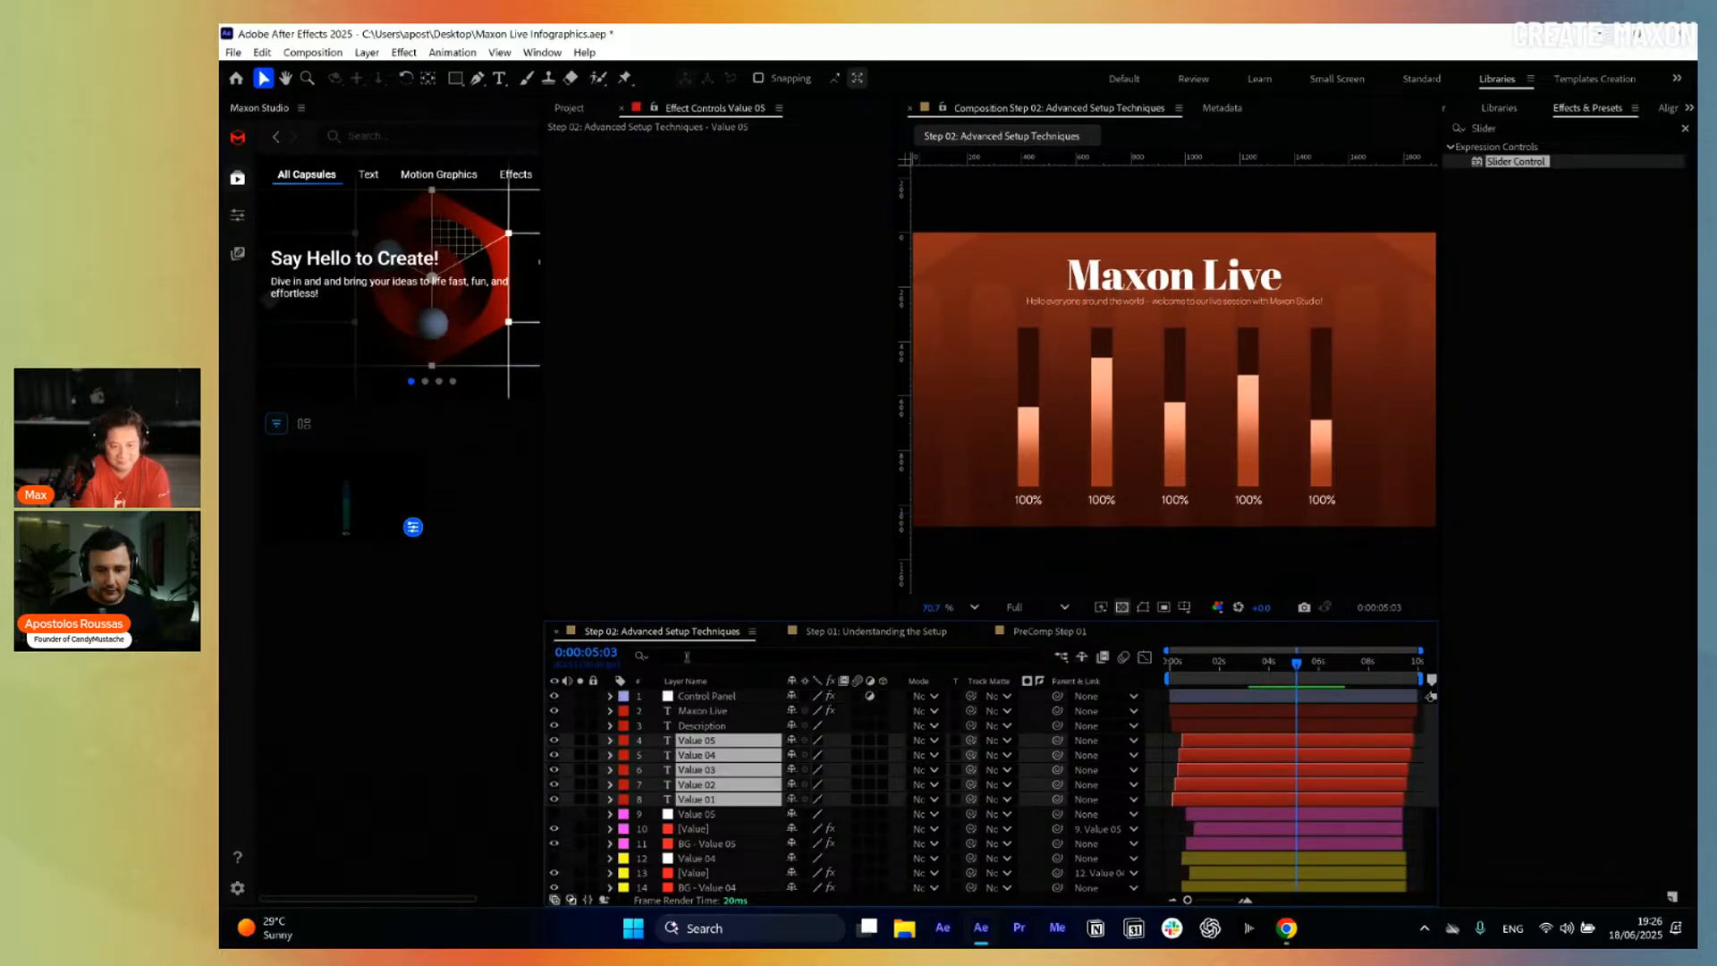
{"action": "left_click_drag", "start_coordinate": [1106, 621], "coordinate": [1106, 539]}
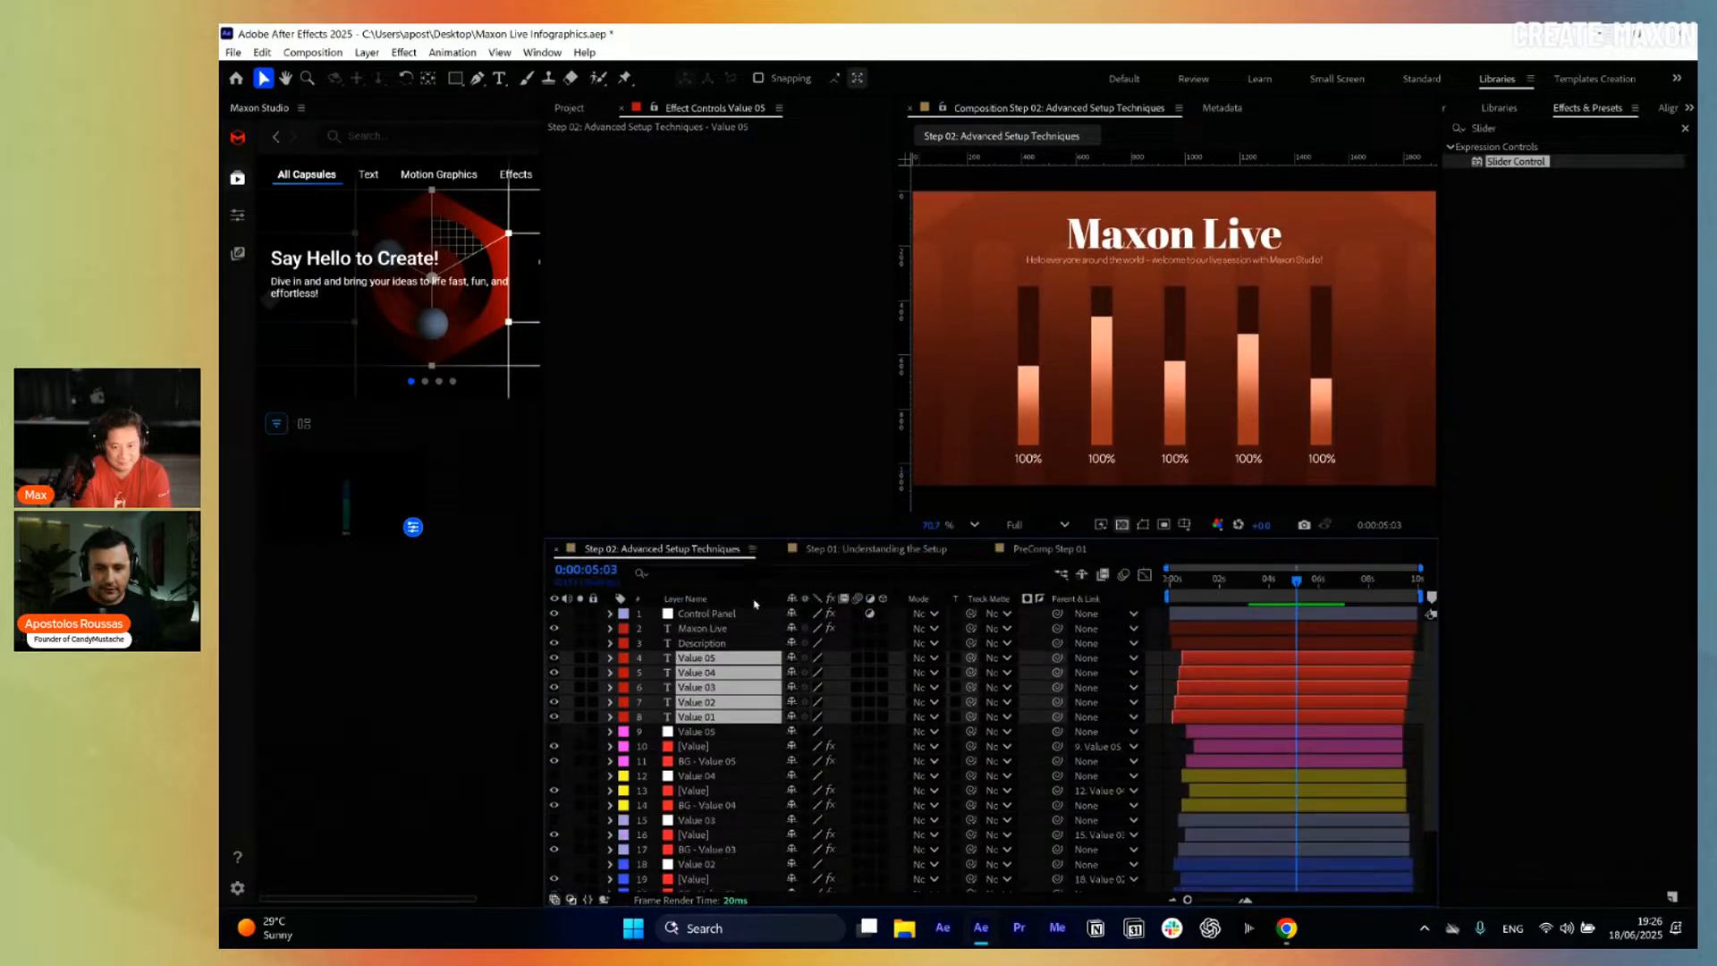
{"action": "left_click", "coordinate": [698, 574]}
{"action": "type", "text": "Source"}
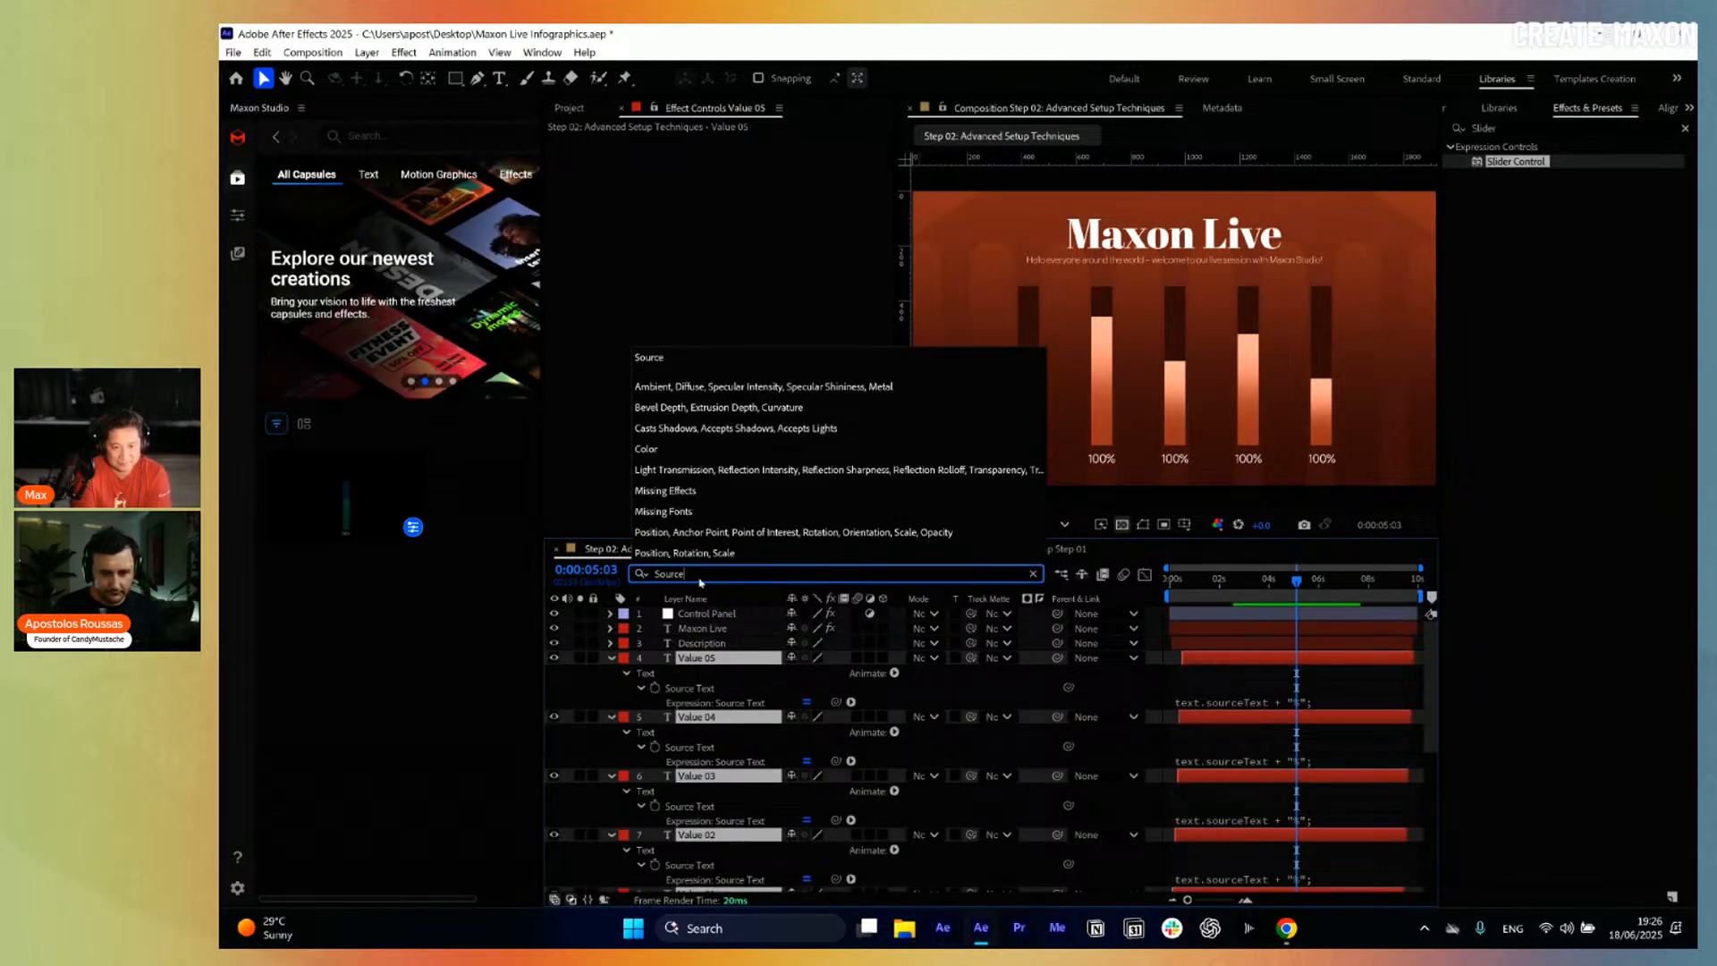
Paste the copied expression onto the Source Text property of all five Value text layers.
{"action": "left_click", "coordinate": [715, 692]}
{"action": "left_click", "coordinate": [699, 747], "text": "ctrl"}
{"action": "left_click", "coordinate": [699, 807], "text": "ctrl"}
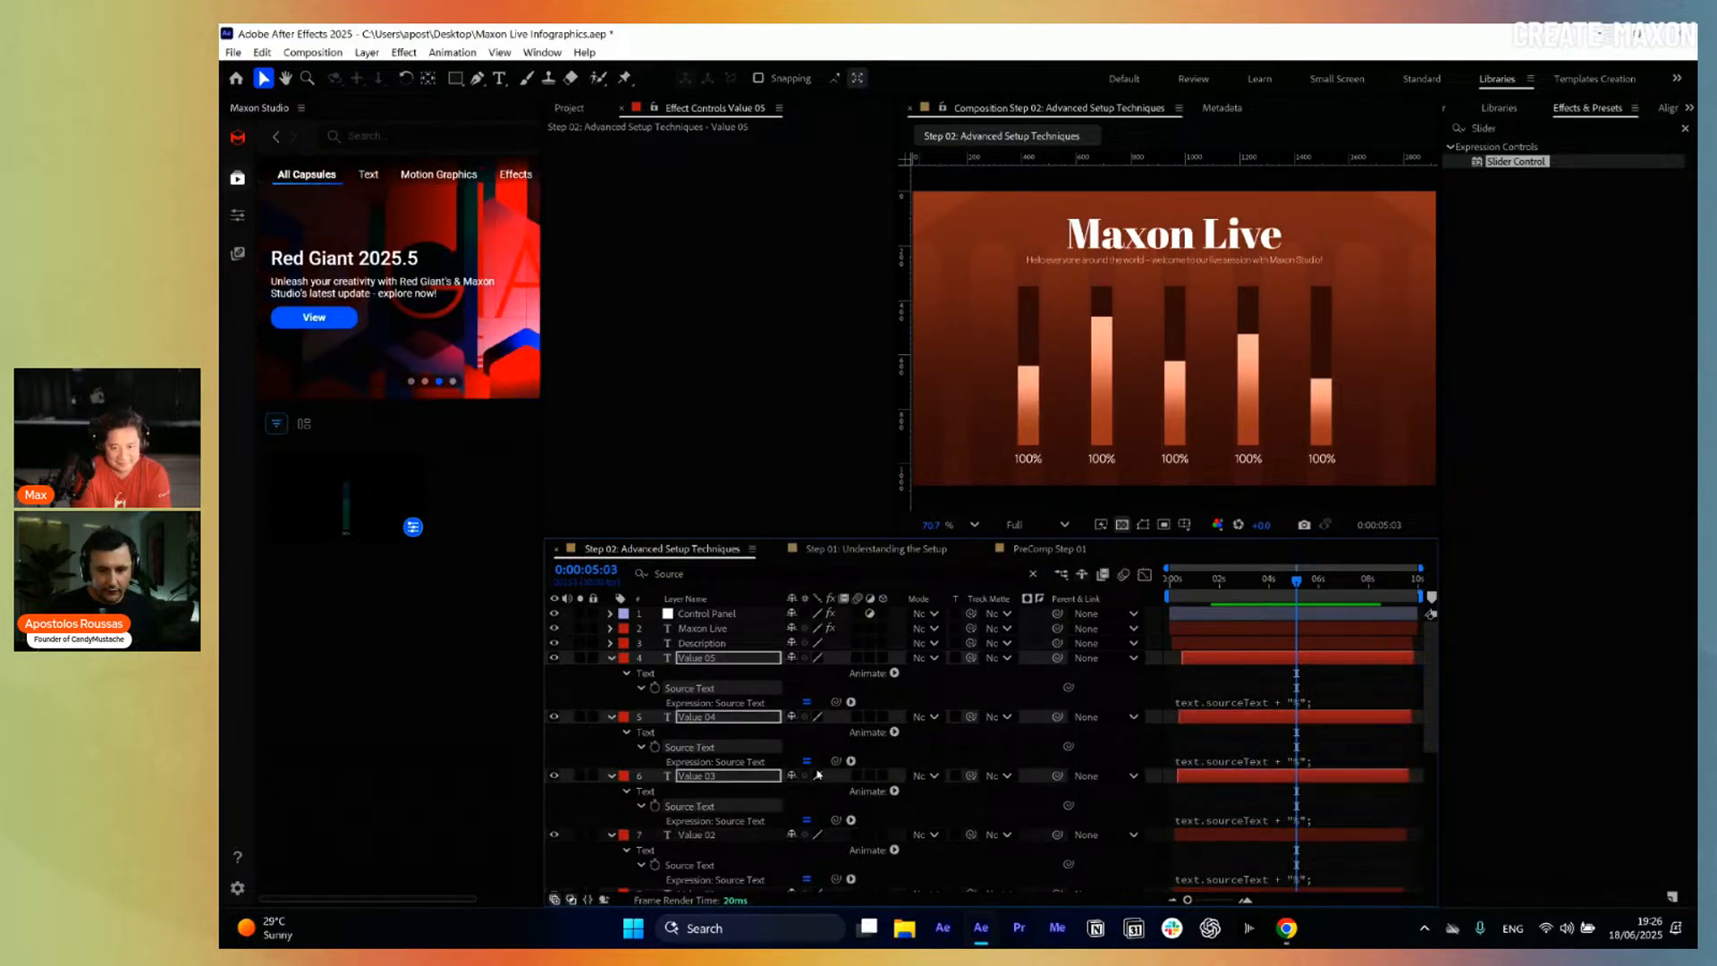
{"action": "scroll", "coordinate": [818, 775], "scroll_direction": "down", "scroll_amount": 2}
{"action": "left_click", "coordinate": [701, 777], "text": "ctrl"}
{"action": "left_click", "coordinate": [713, 836], "text": "ctrl"}
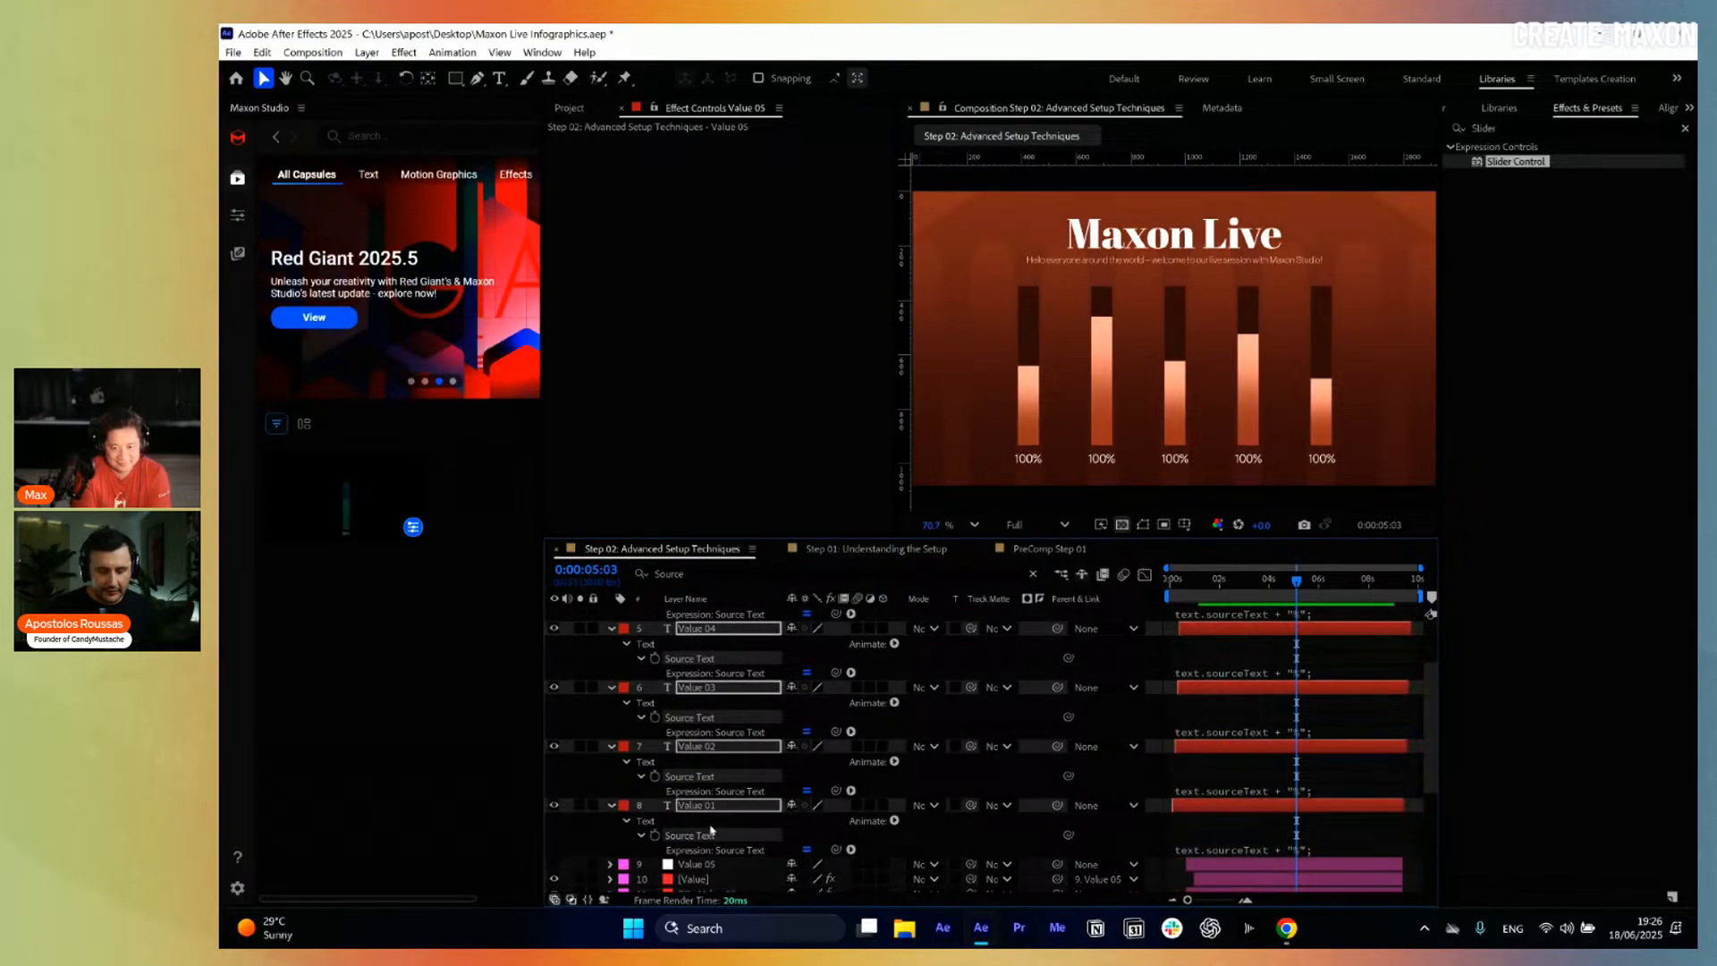
{"action": "key", "text": "ctrl+v"}
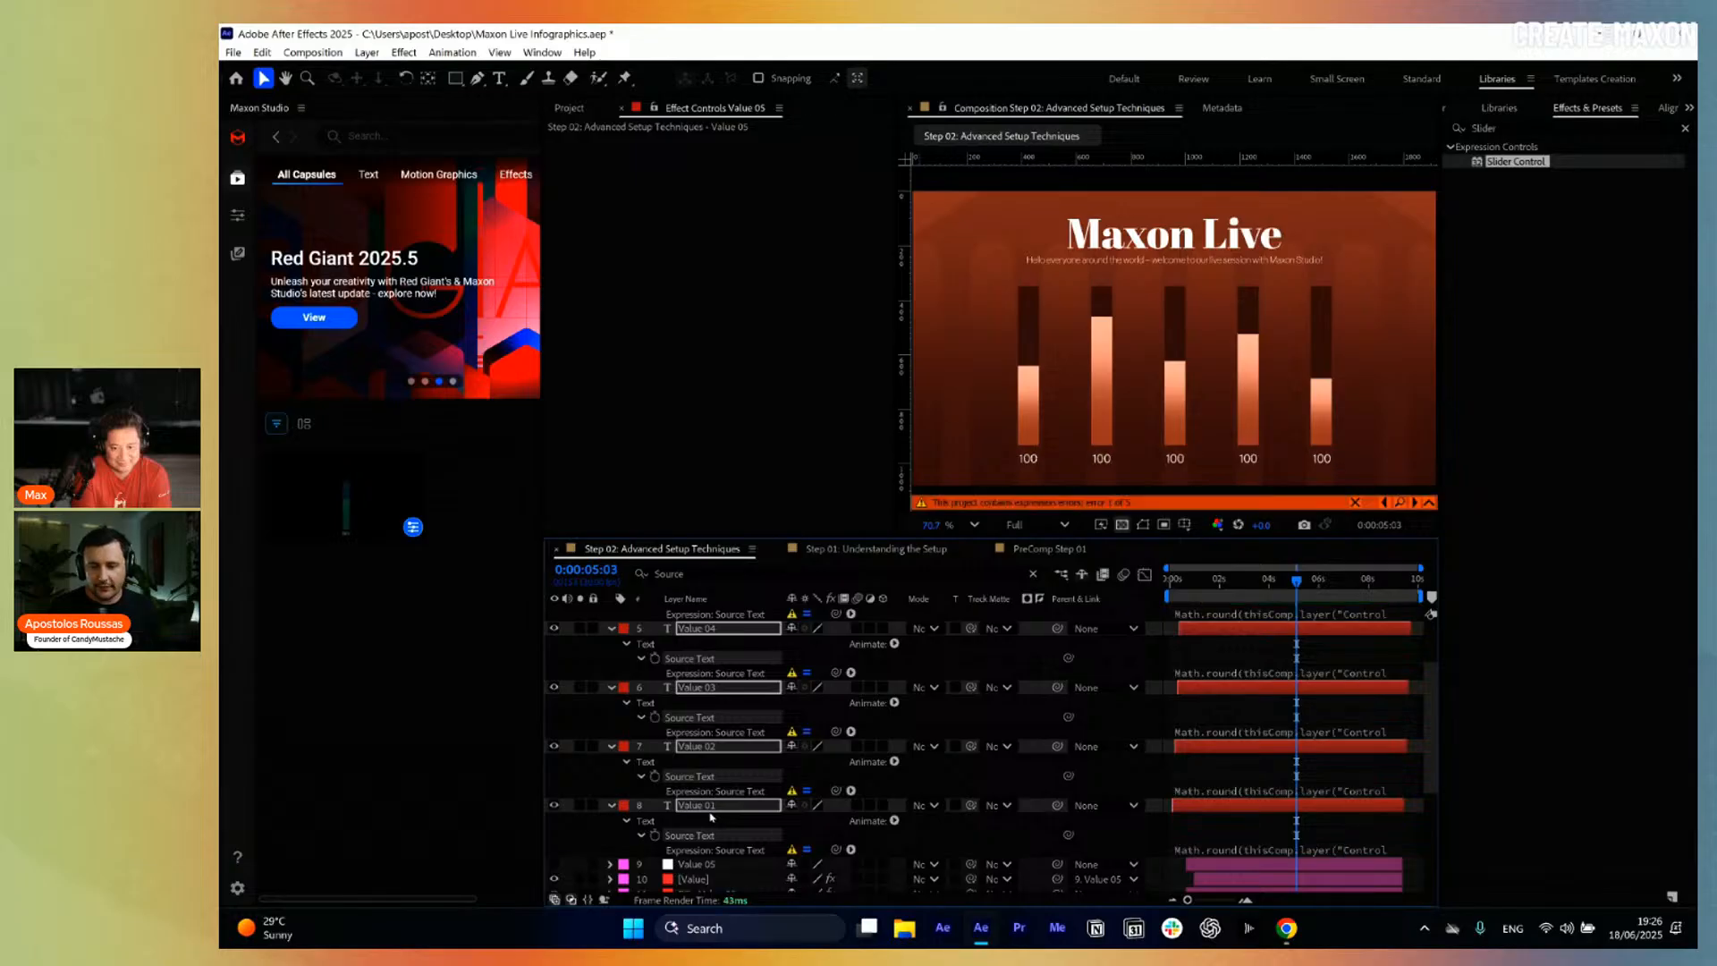
Edit the Value 05 text layer's Source Text expression so it references the effect "Value 05".
{"action": "scroll", "coordinate": [1242, 690], "scroll_direction": "up", "scroll_amount": 2}
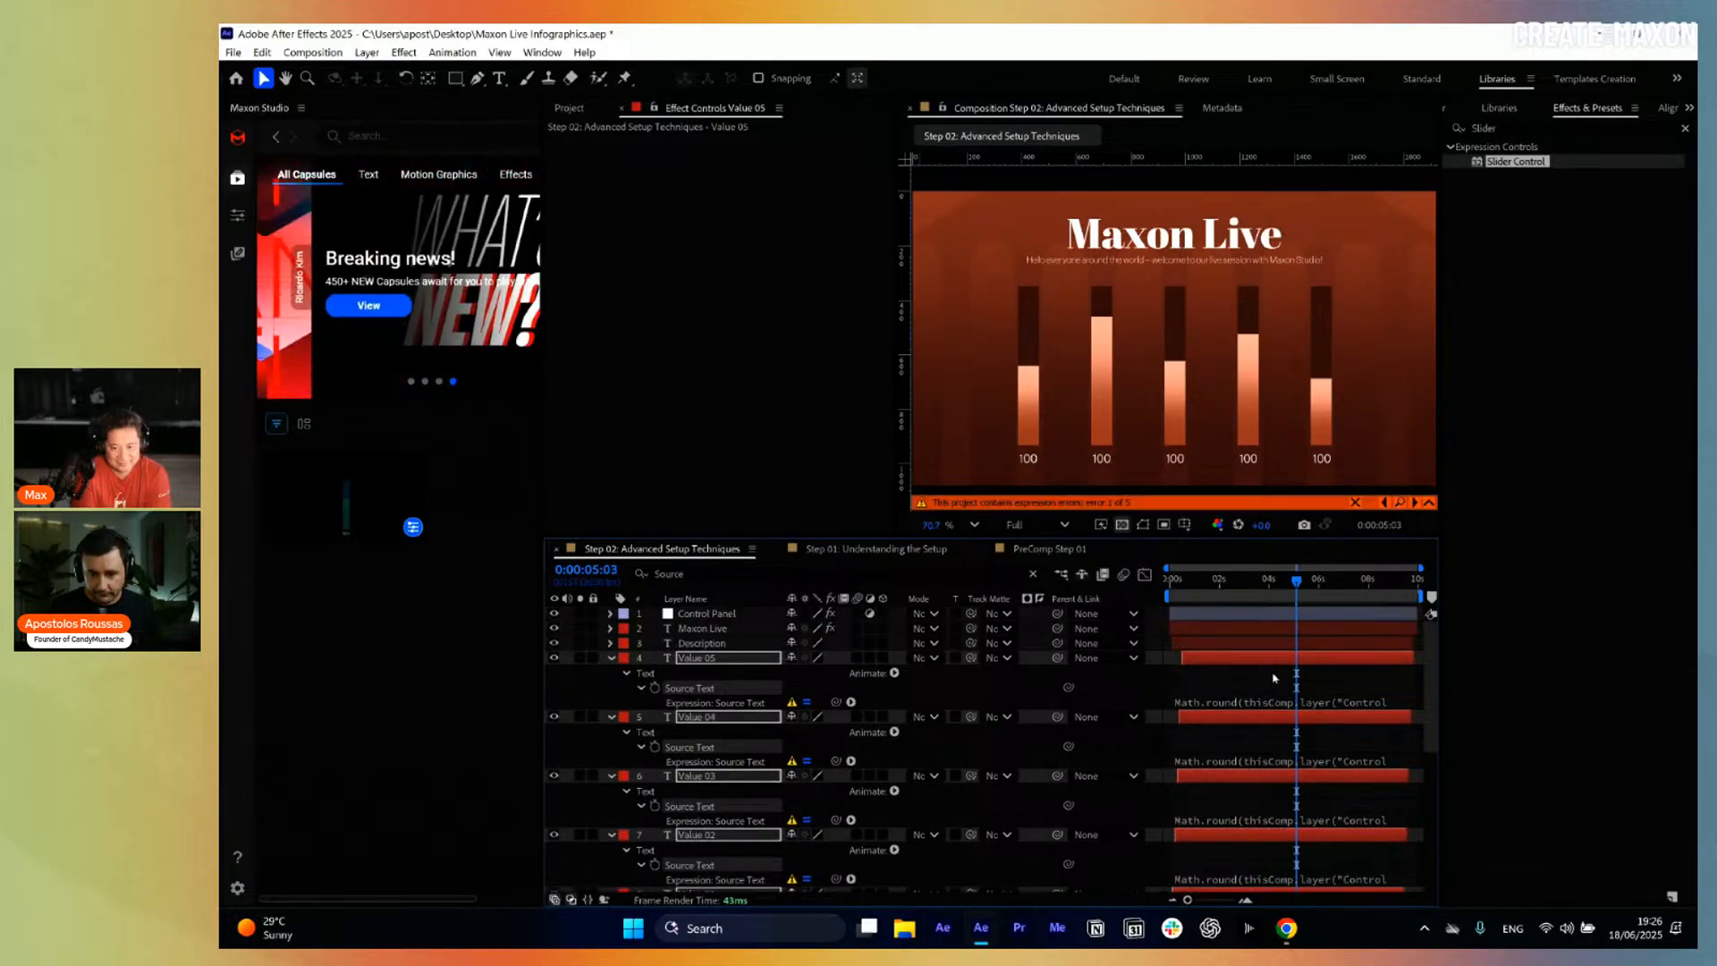
{"action": "left_click", "coordinate": [1296, 702]}
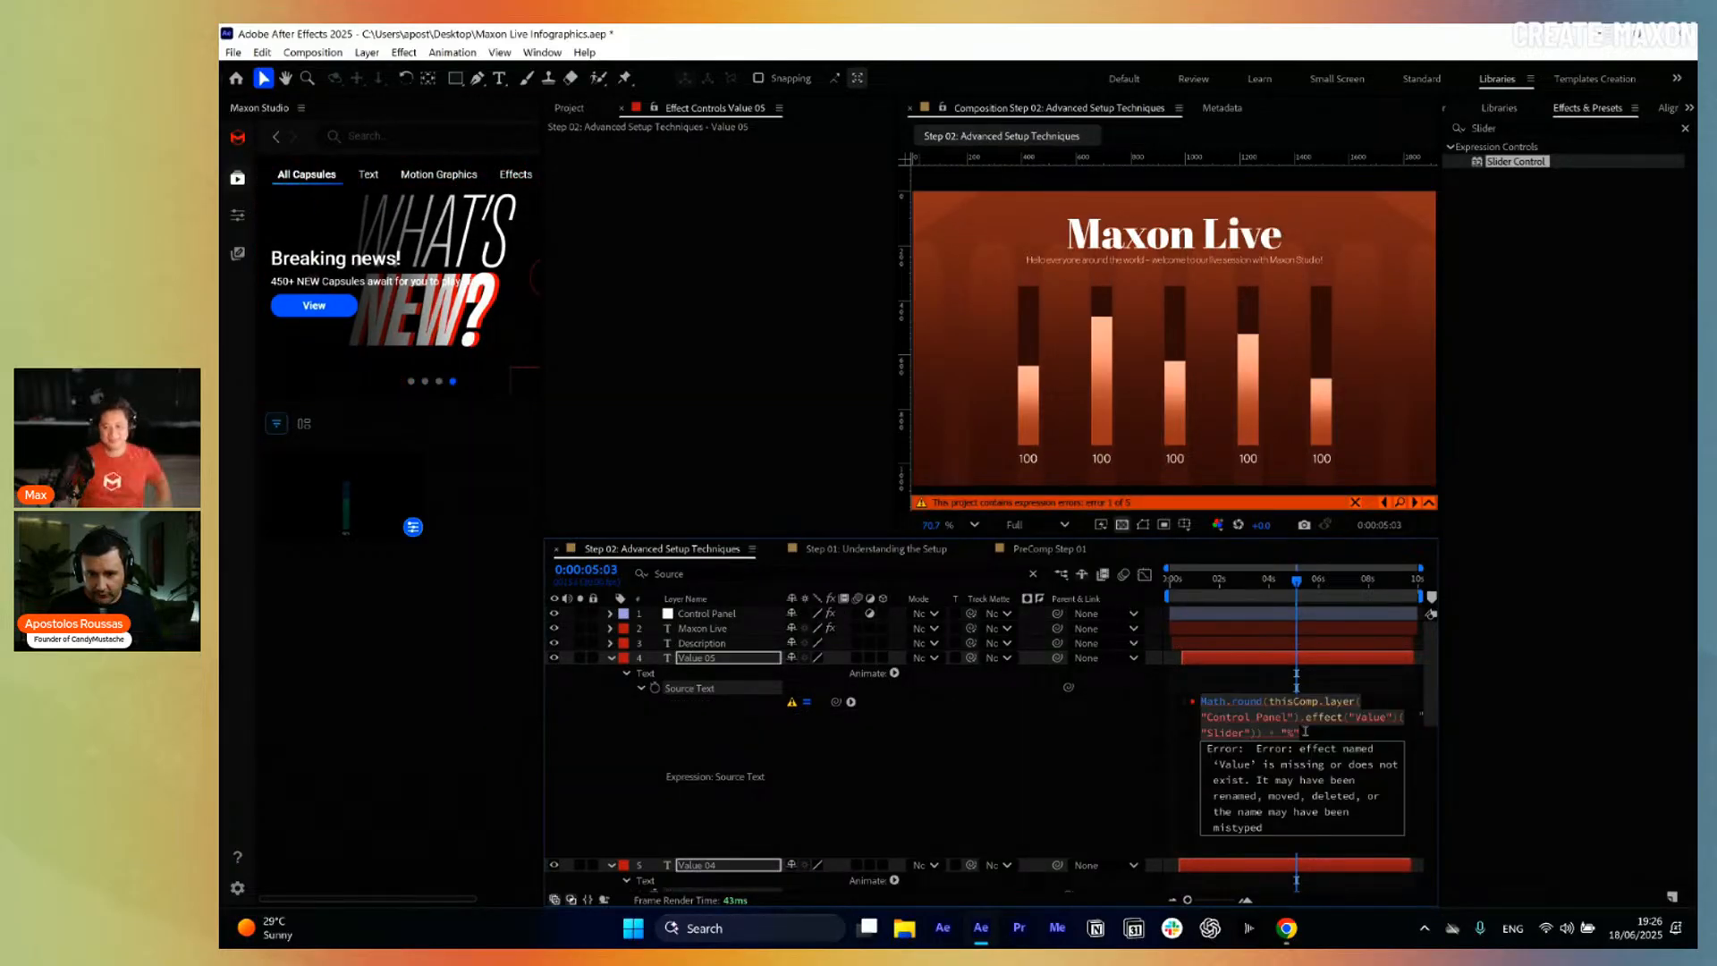
{"action": "left_click", "coordinate": [1387, 717]}
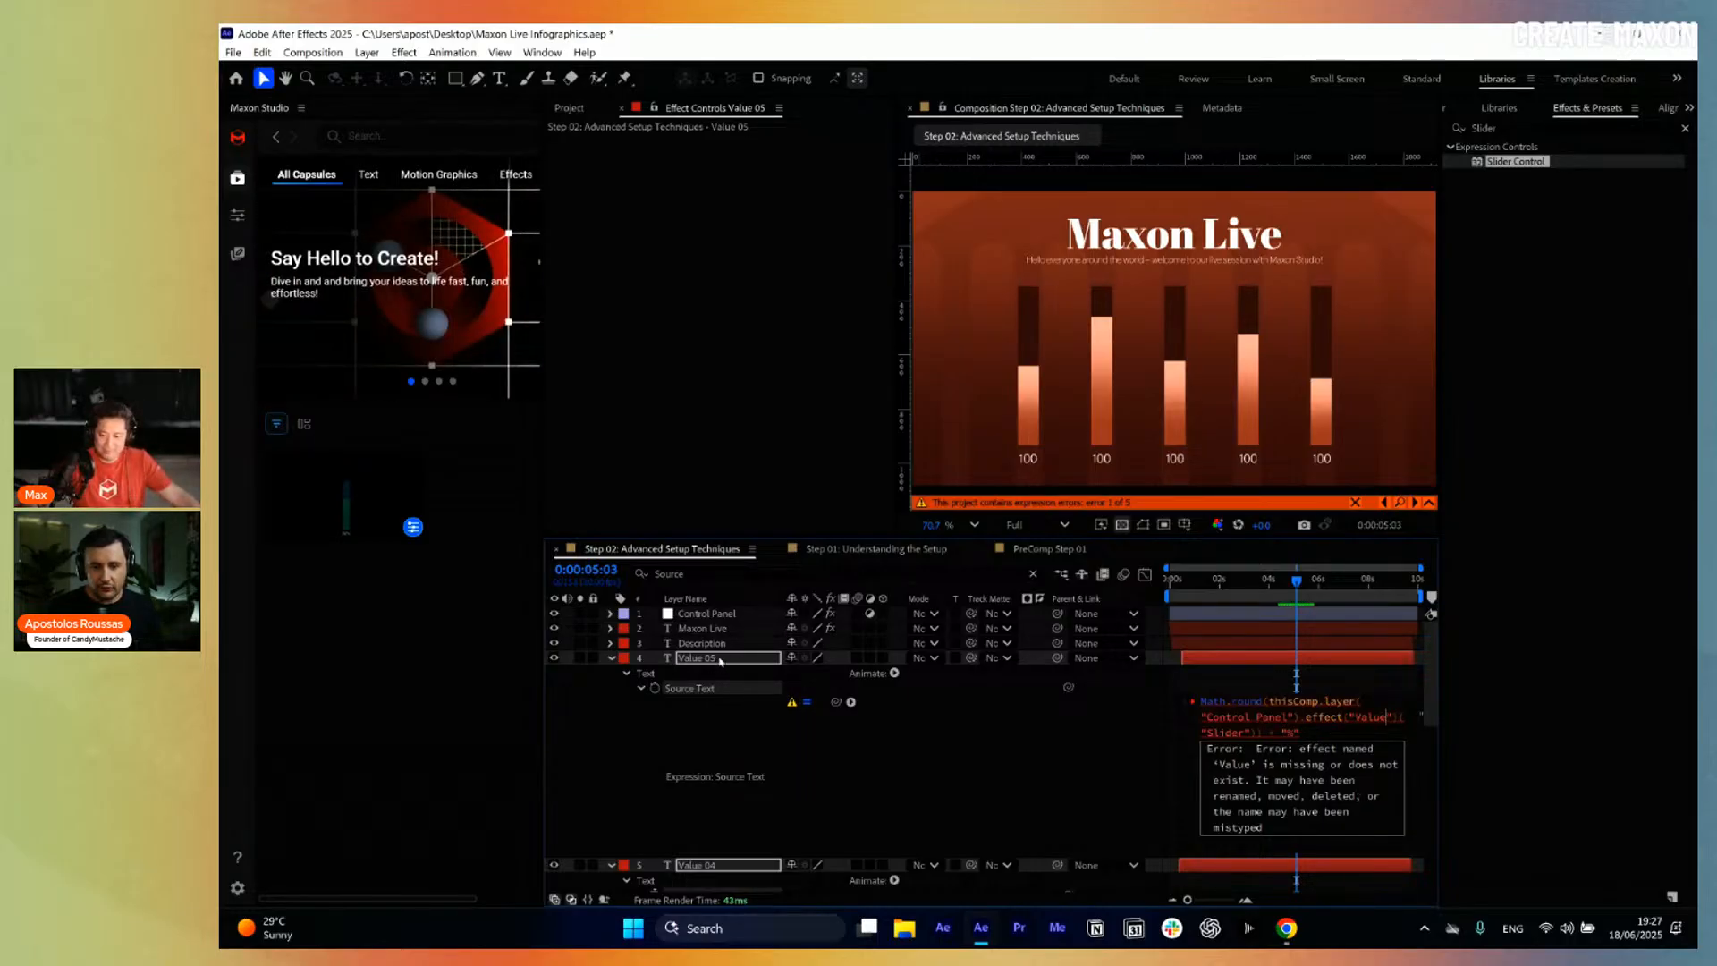
{"action": "type", "text": "05"}
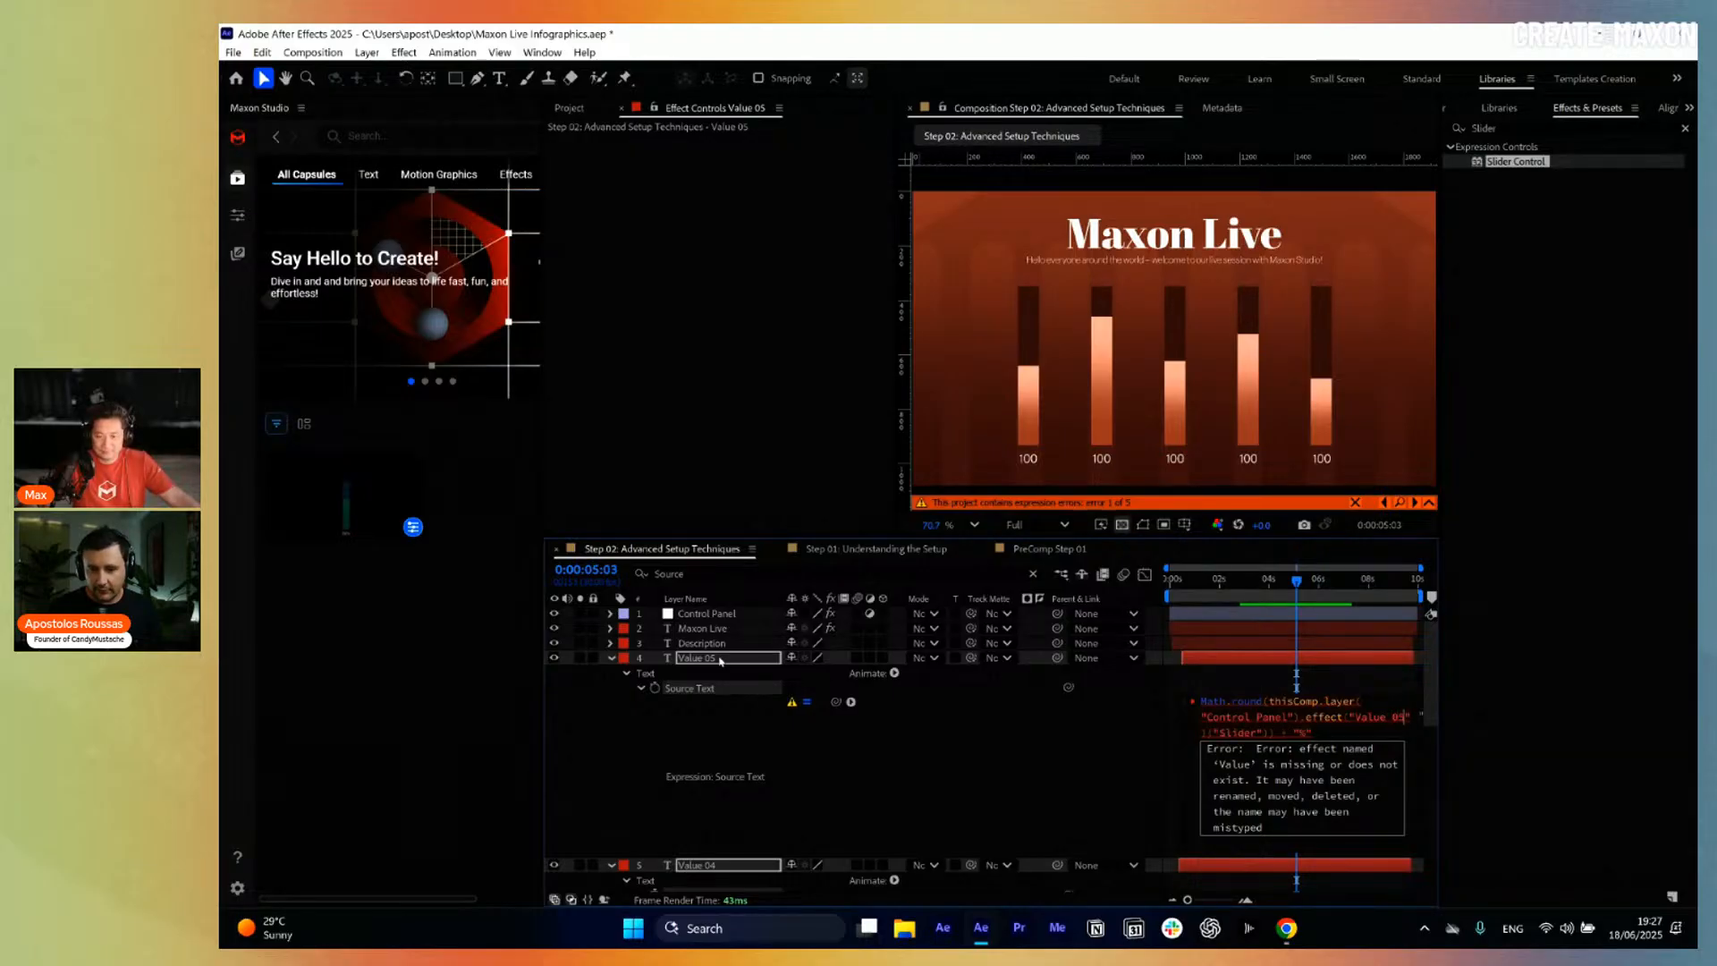
{"action": "left_click", "coordinate": [1001, 819]}
Edit the Value 04 text layer's Source Text expression so it references the effect "Value 04".
{"action": "scroll", "coordinate": [1265, 763], "scroll_direction": "down", "scroll_amount": 3}
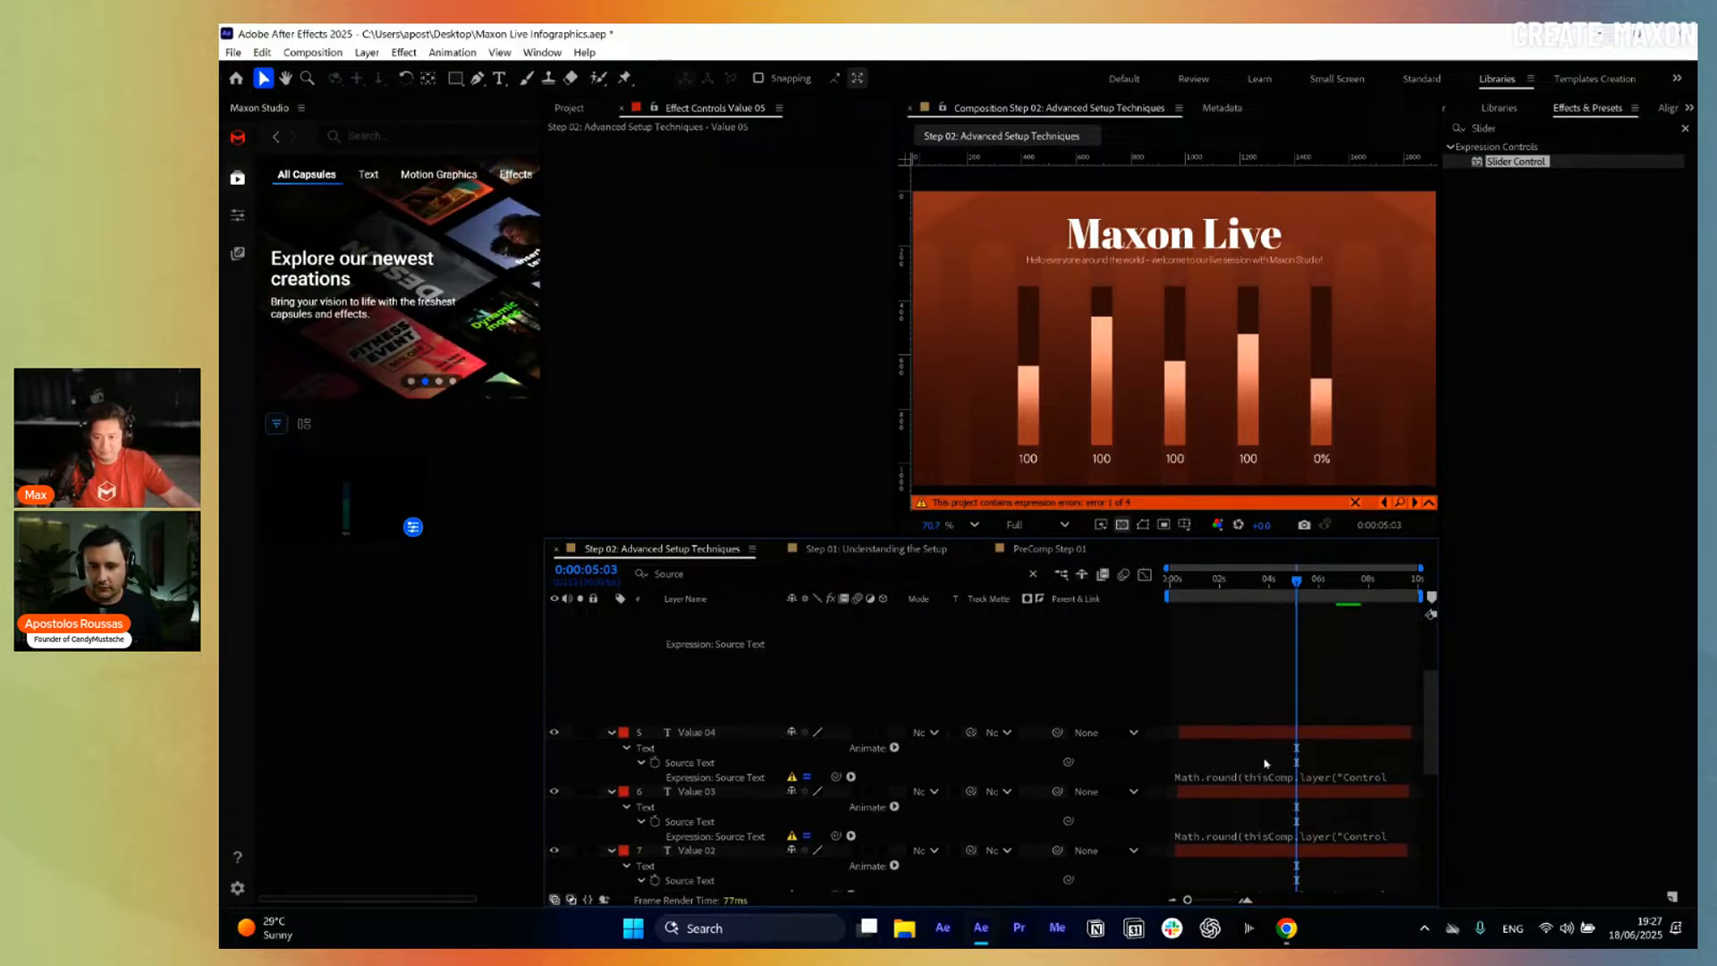
{"action": "left_click", "coordinate": [1313, 774]}
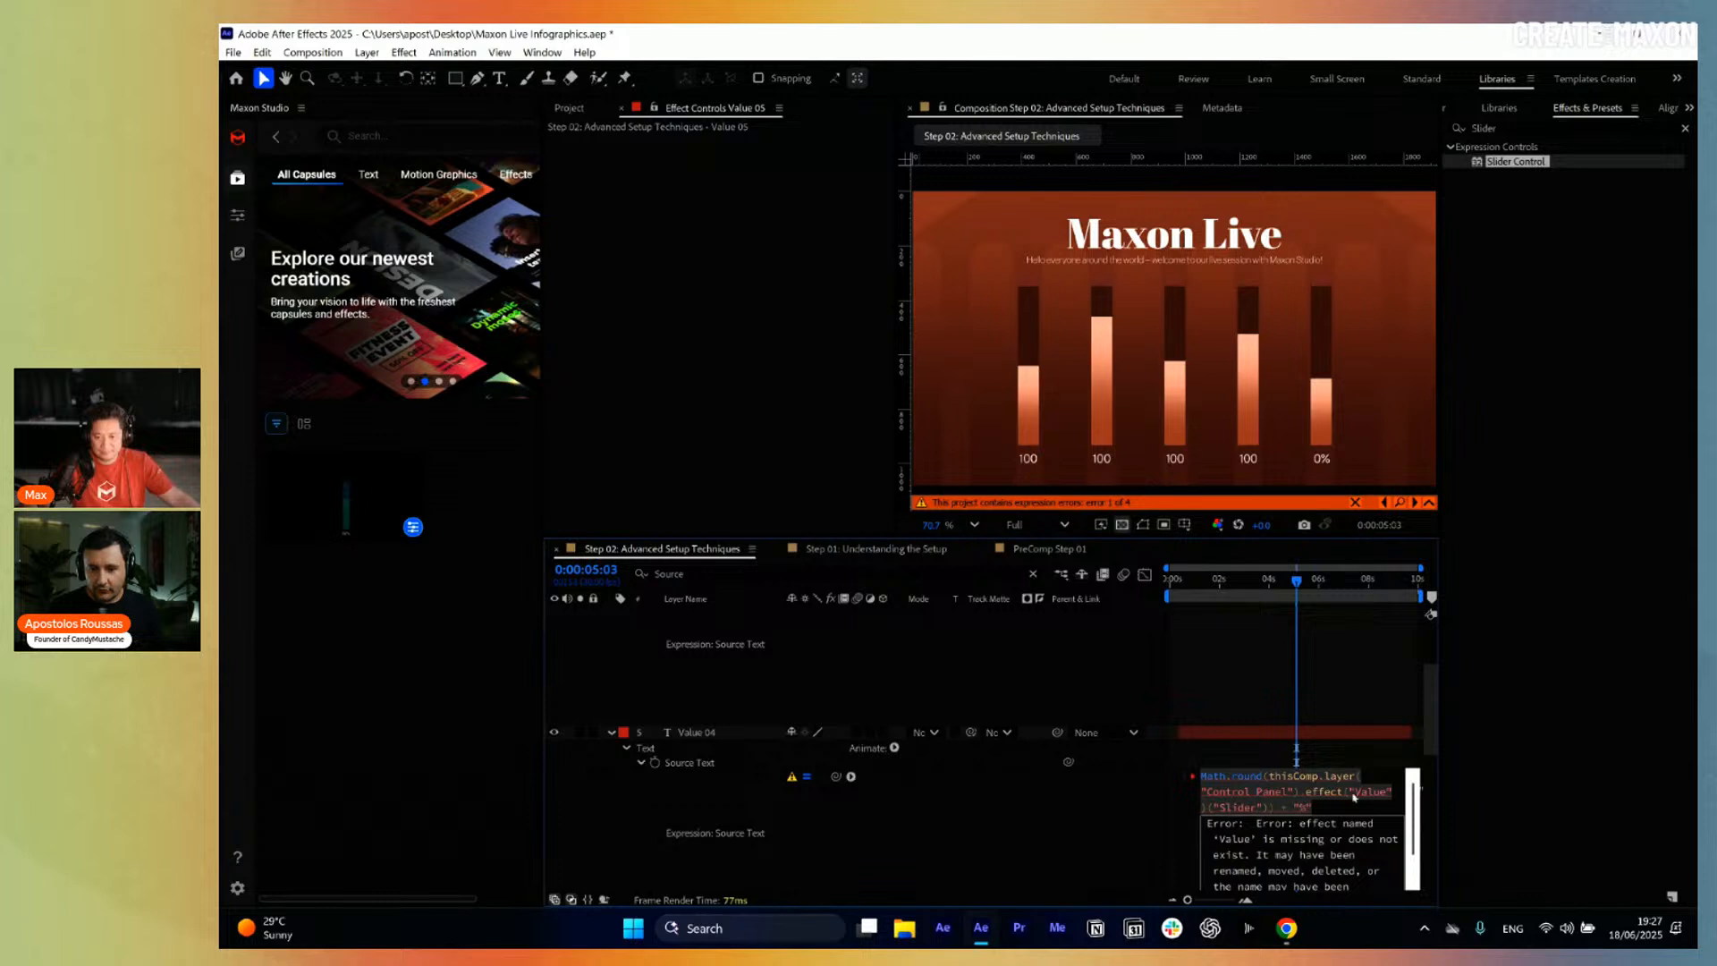
{"action": "left_click", "coordinate": [1390, 793]}
{"action": "type", "text": "04"}
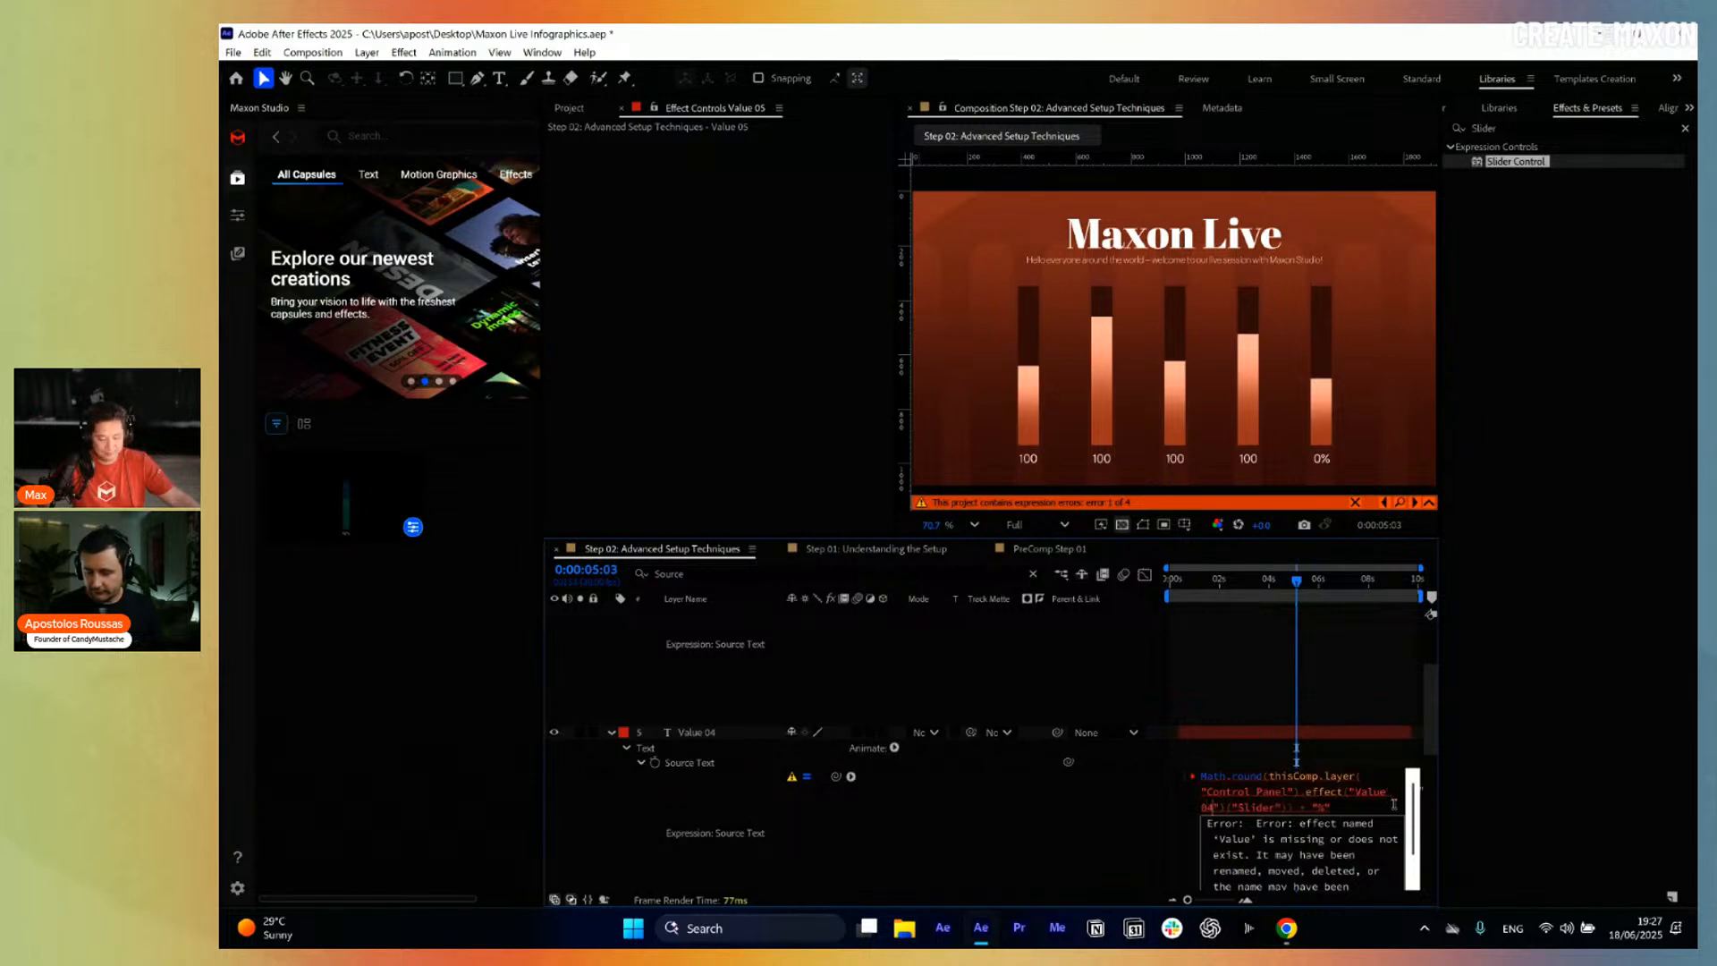
{"action": "key", "text": "KP_Enter"}
Edit the Value 03 text layer's Source Text expression so it references the effect "Value 03".
{"action": "scroll", "coordinate": [1257, 786], "scroll_direction": "down", "scroll_amount": 2}
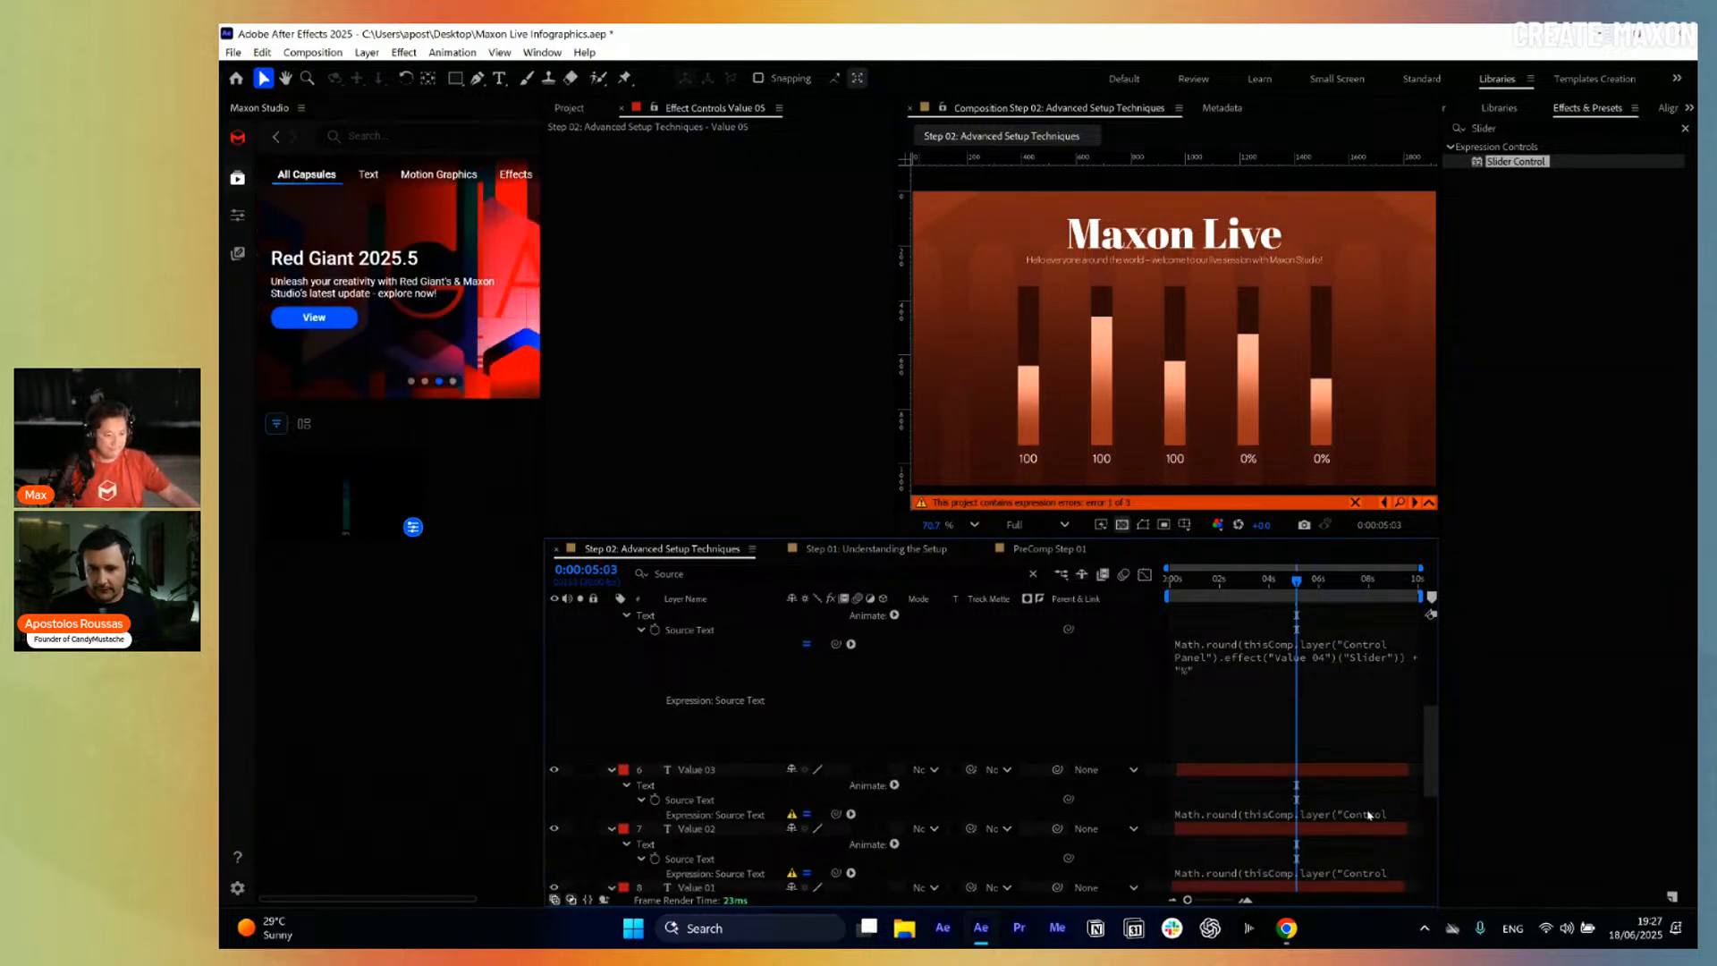
{"action": "left_click", "coordinate": [1277, 815]}
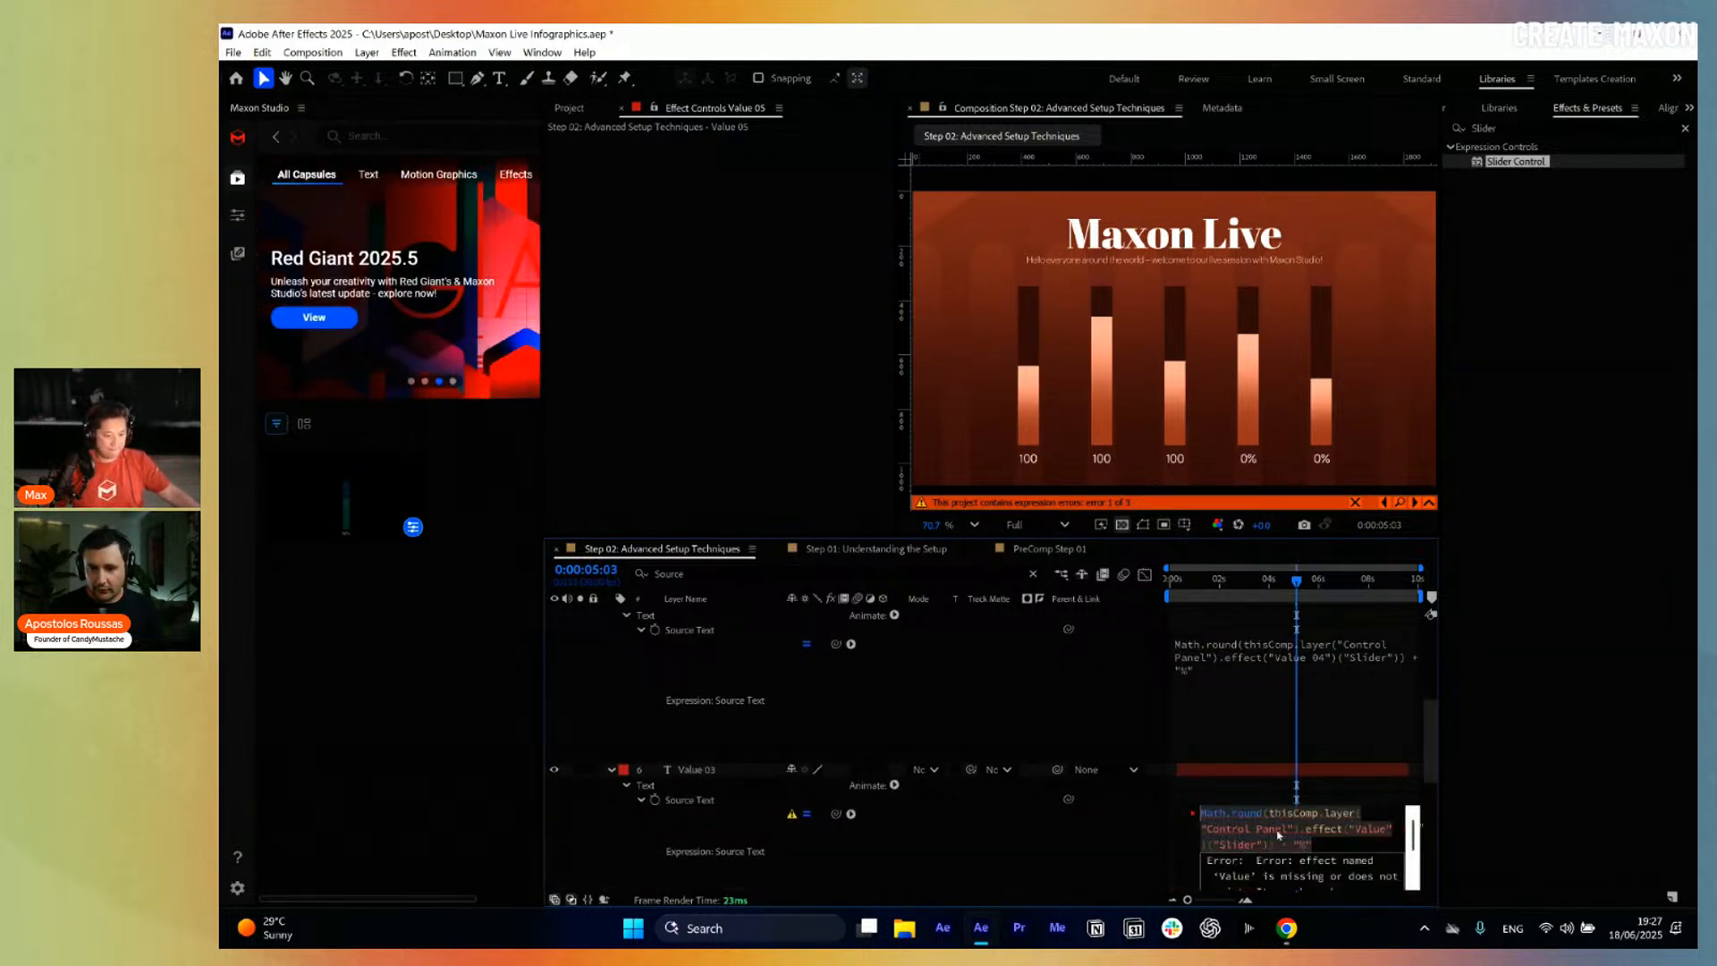
{"action": "left_click", "coordinate": [1390, 829]}
{"action": "type", "text": "03"}
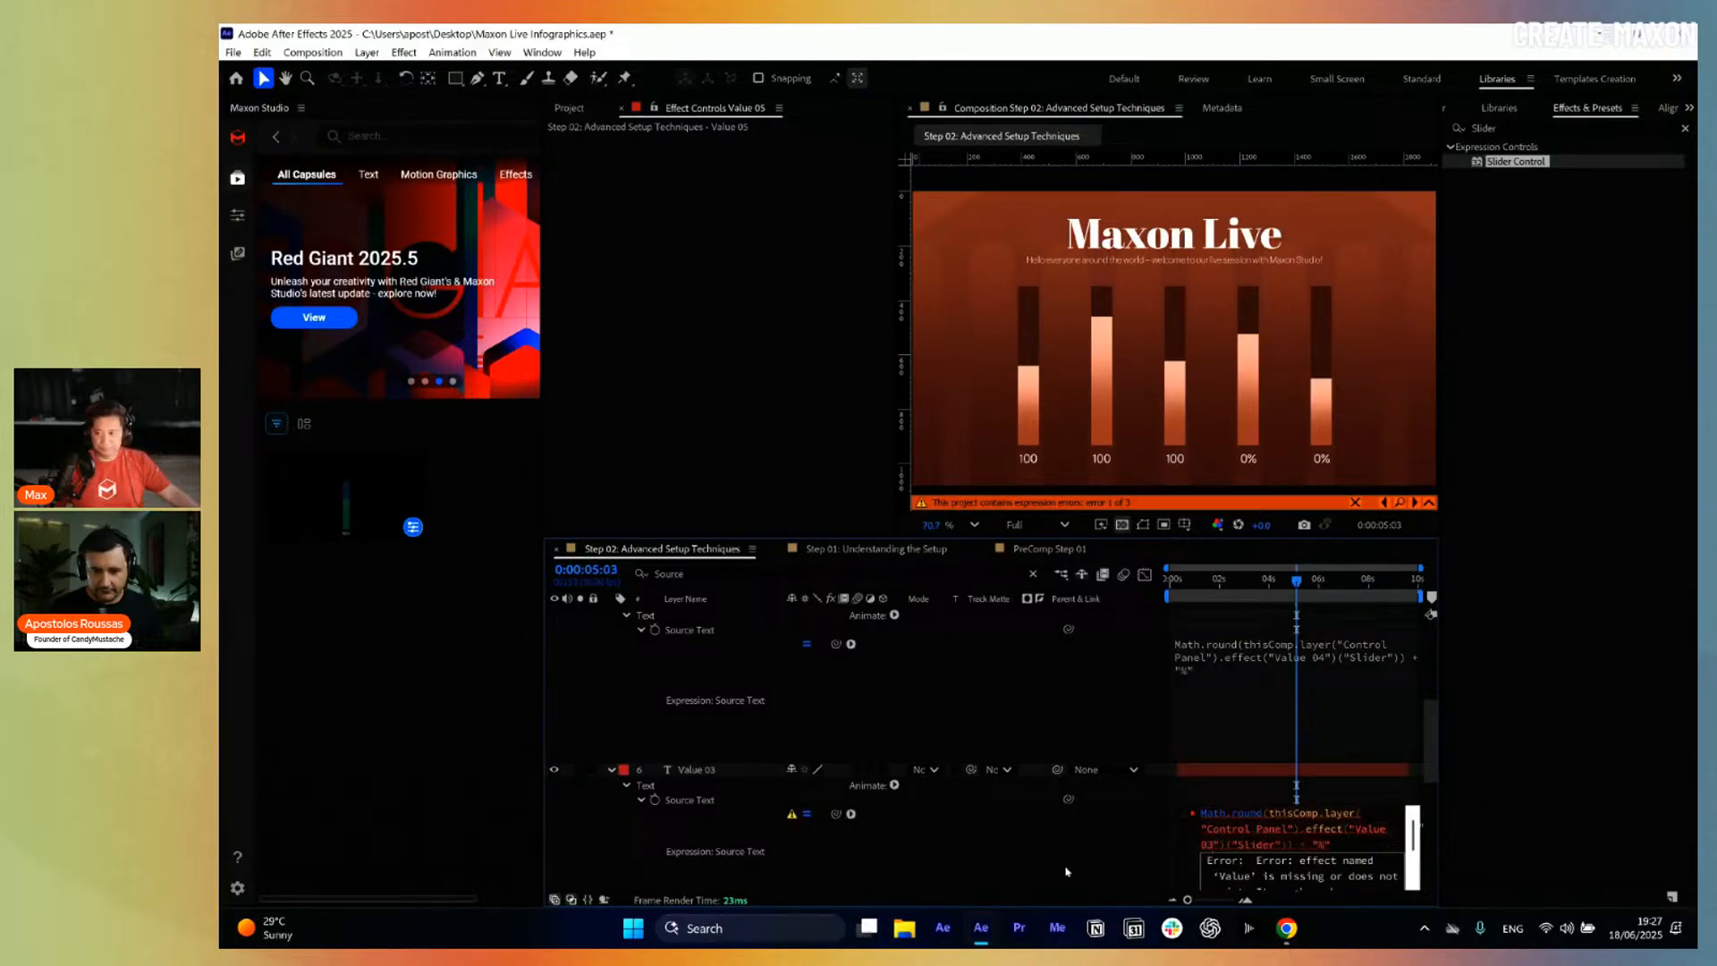
{"action": "key", "text": "KP_Enter"}
Edit the Value 02 text layer's Source Text expression so it references the effect "Value 02".
{"action": "scroll", "coordinate": [1325, 775], "scroll_direction": "down", "scroll_amount": 2}
{"action": "left_click", "coordinate": [1325, 775]}
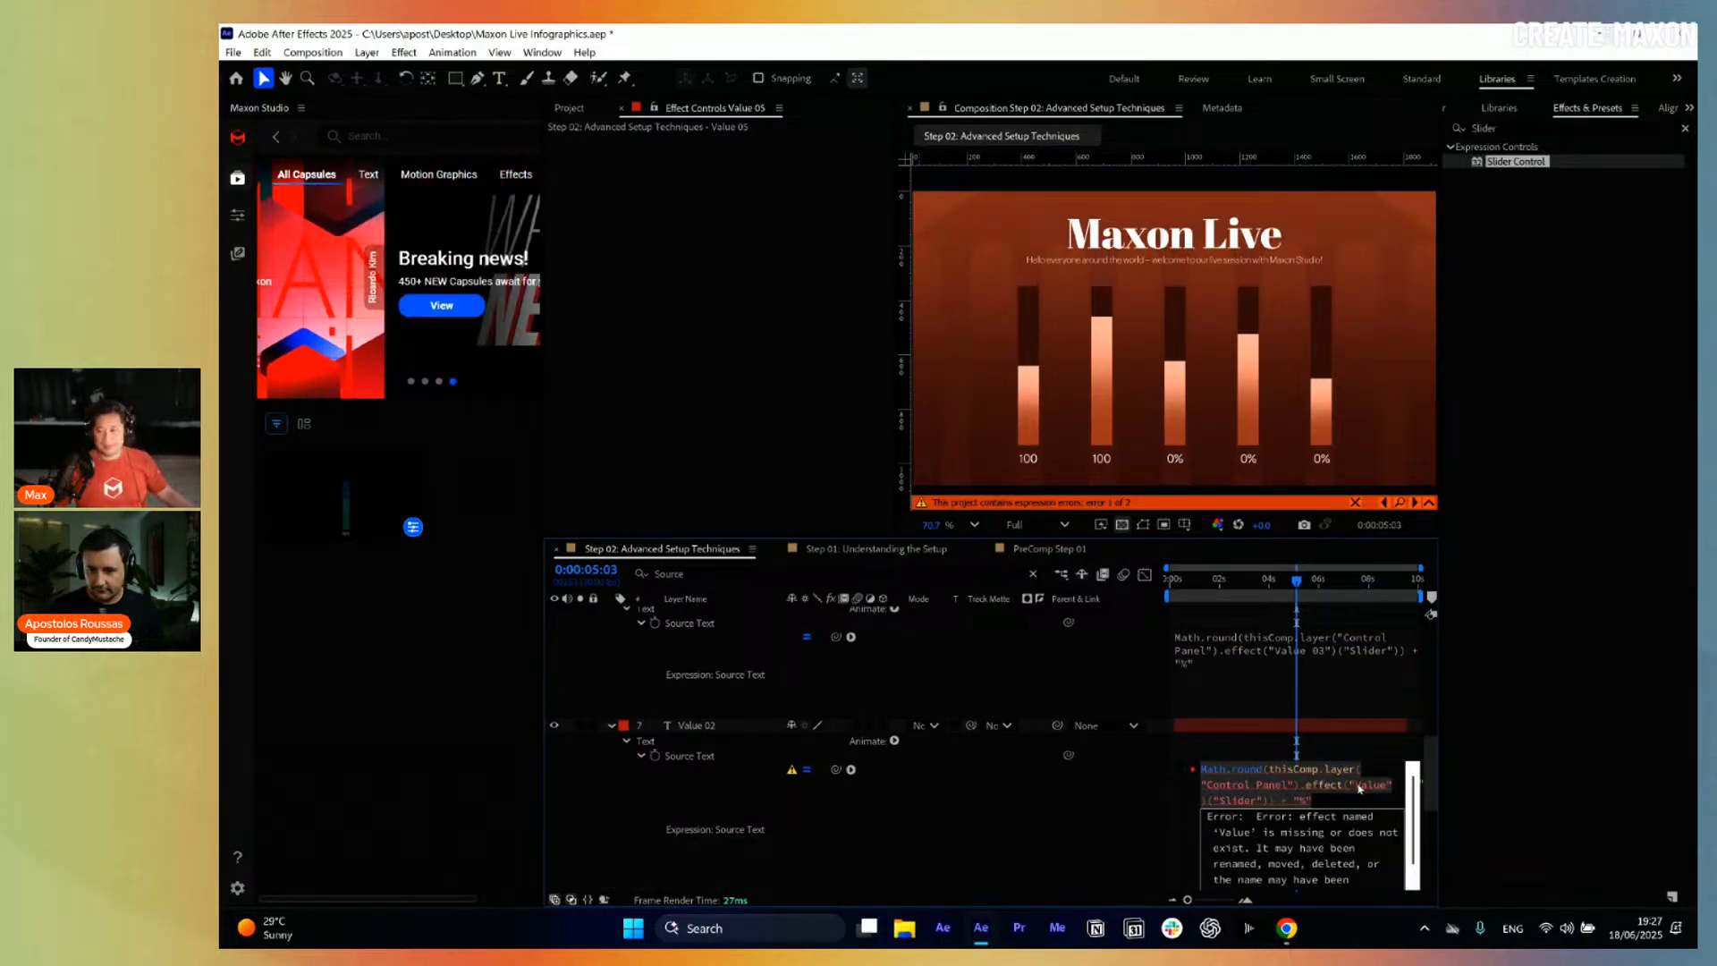
{"action": "left_click", "coordinate": [1389, 786]}
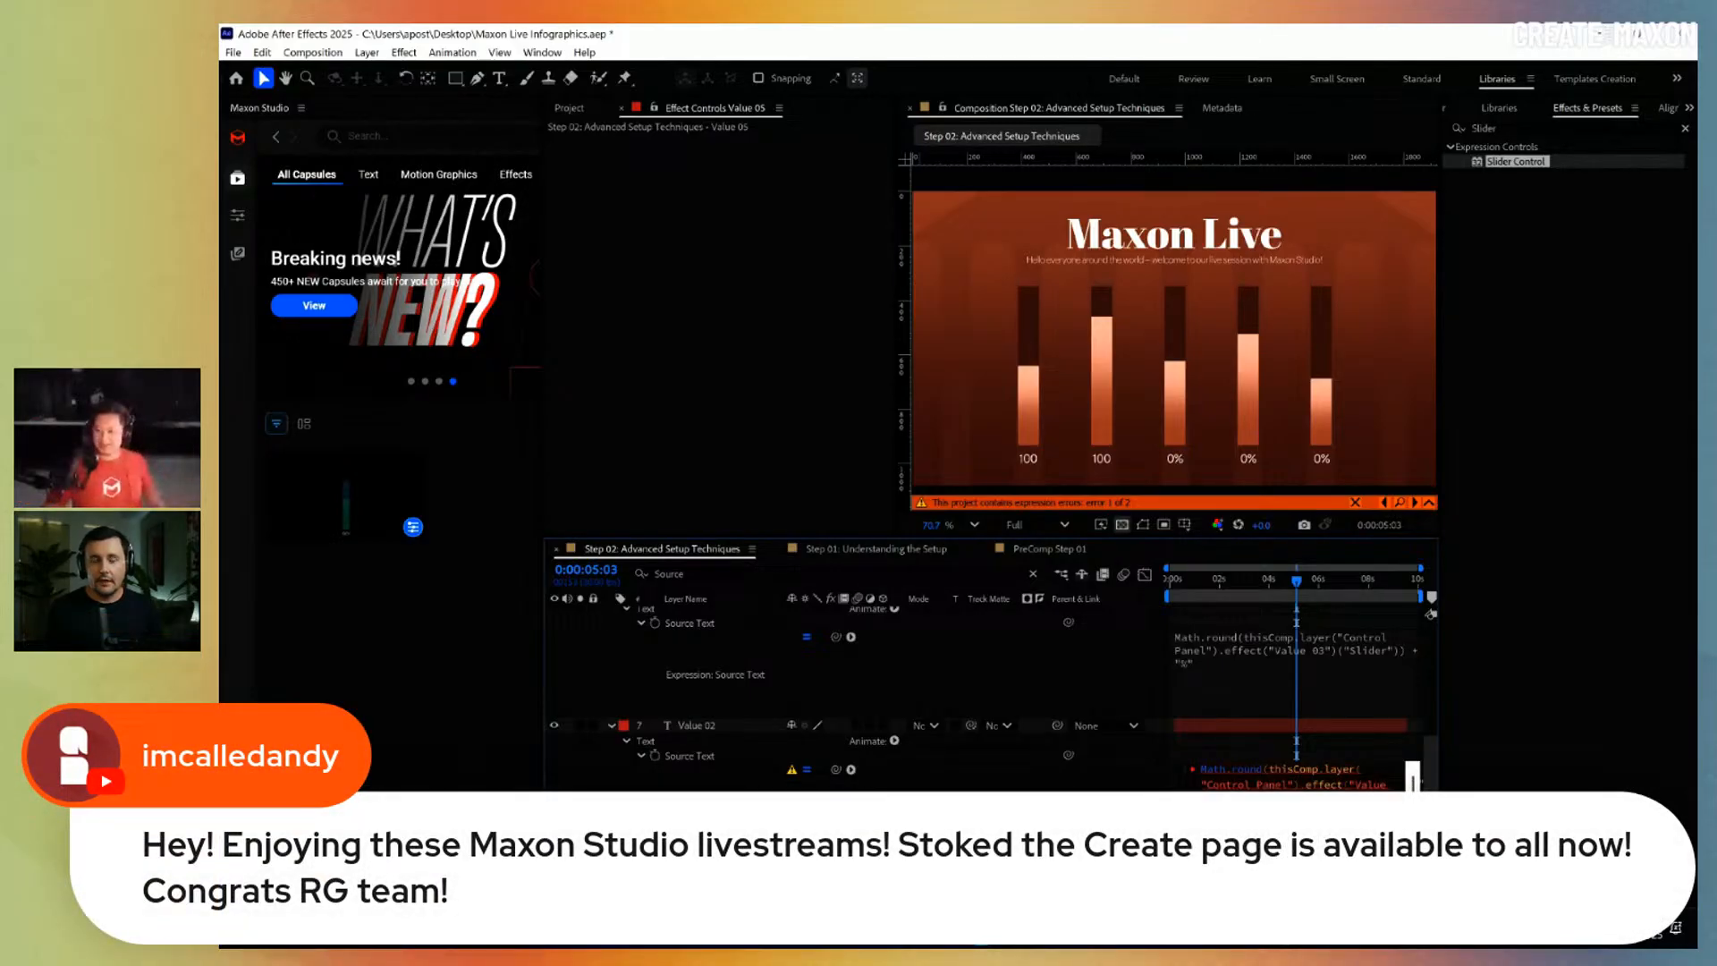
{"action": "key", "text": "KP_Enter"}
Edit the Value 01 text layer's Source Text expression so it references the effect "Value 01".
{"action": "scroll", "coordinate": [991, 698], "scroll_direction": "down", "scroll_amount": 4}
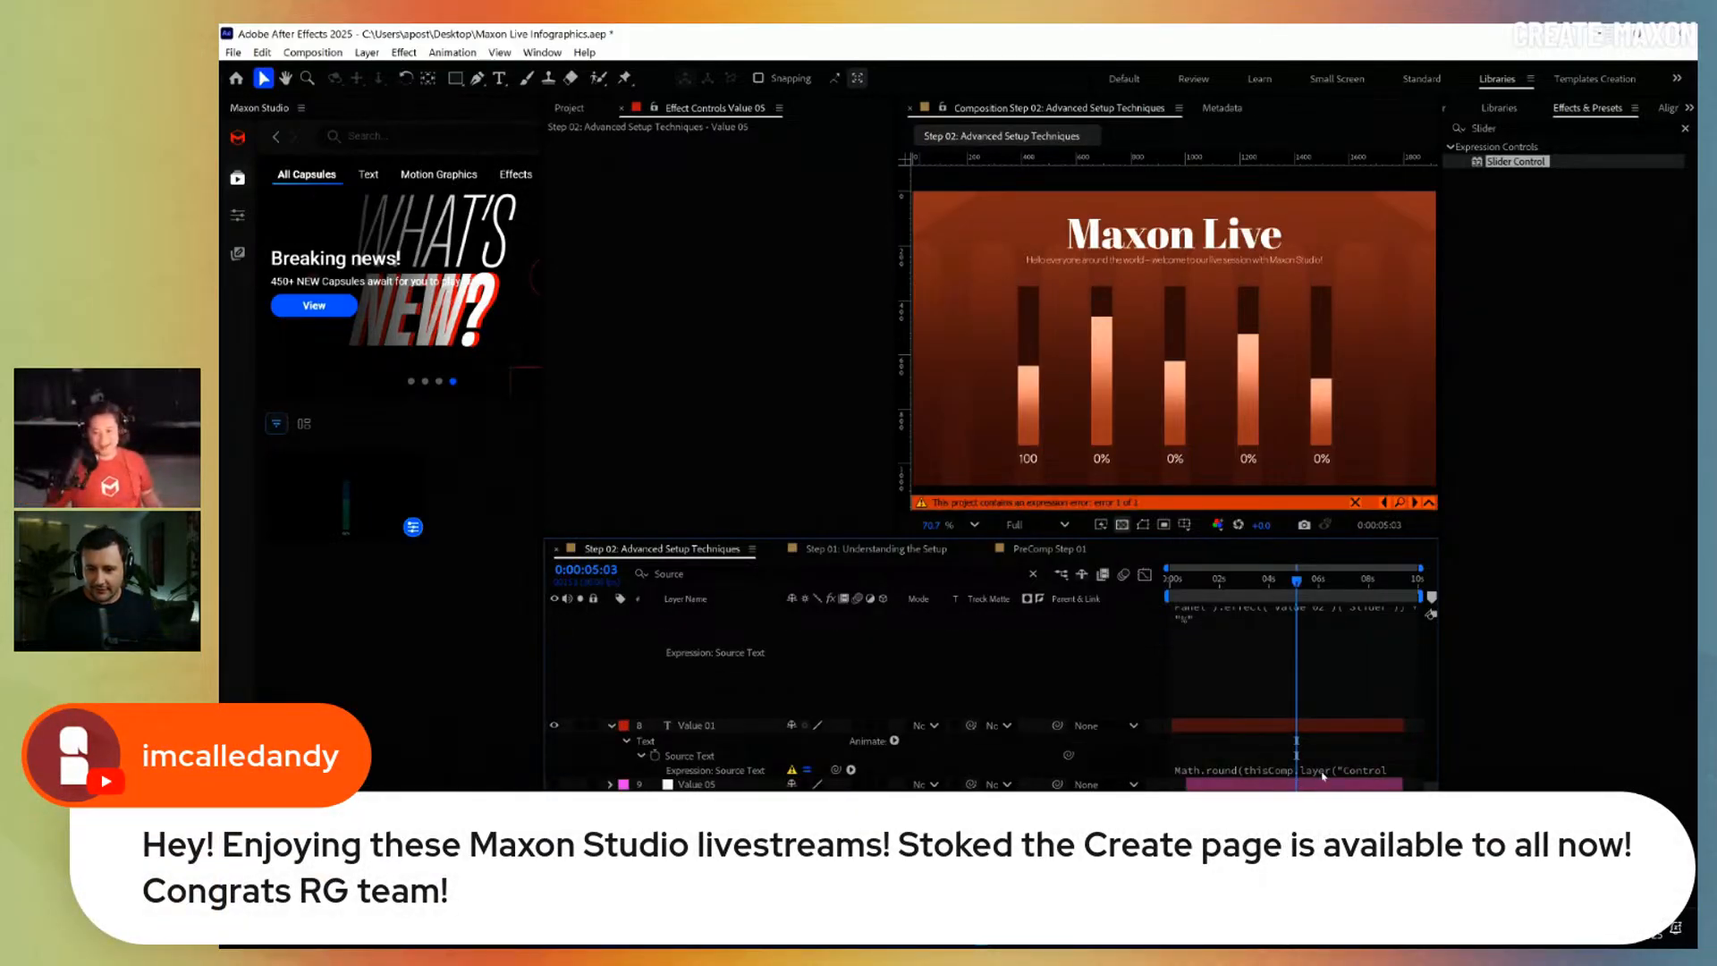
{"action": "left_click", "coordinate": [1323, 775]}
{"action": "left_click", "coordinate": [1388, 784]}
{"action": "type", "text": "01\")(\"Slider\")) + \"%"}
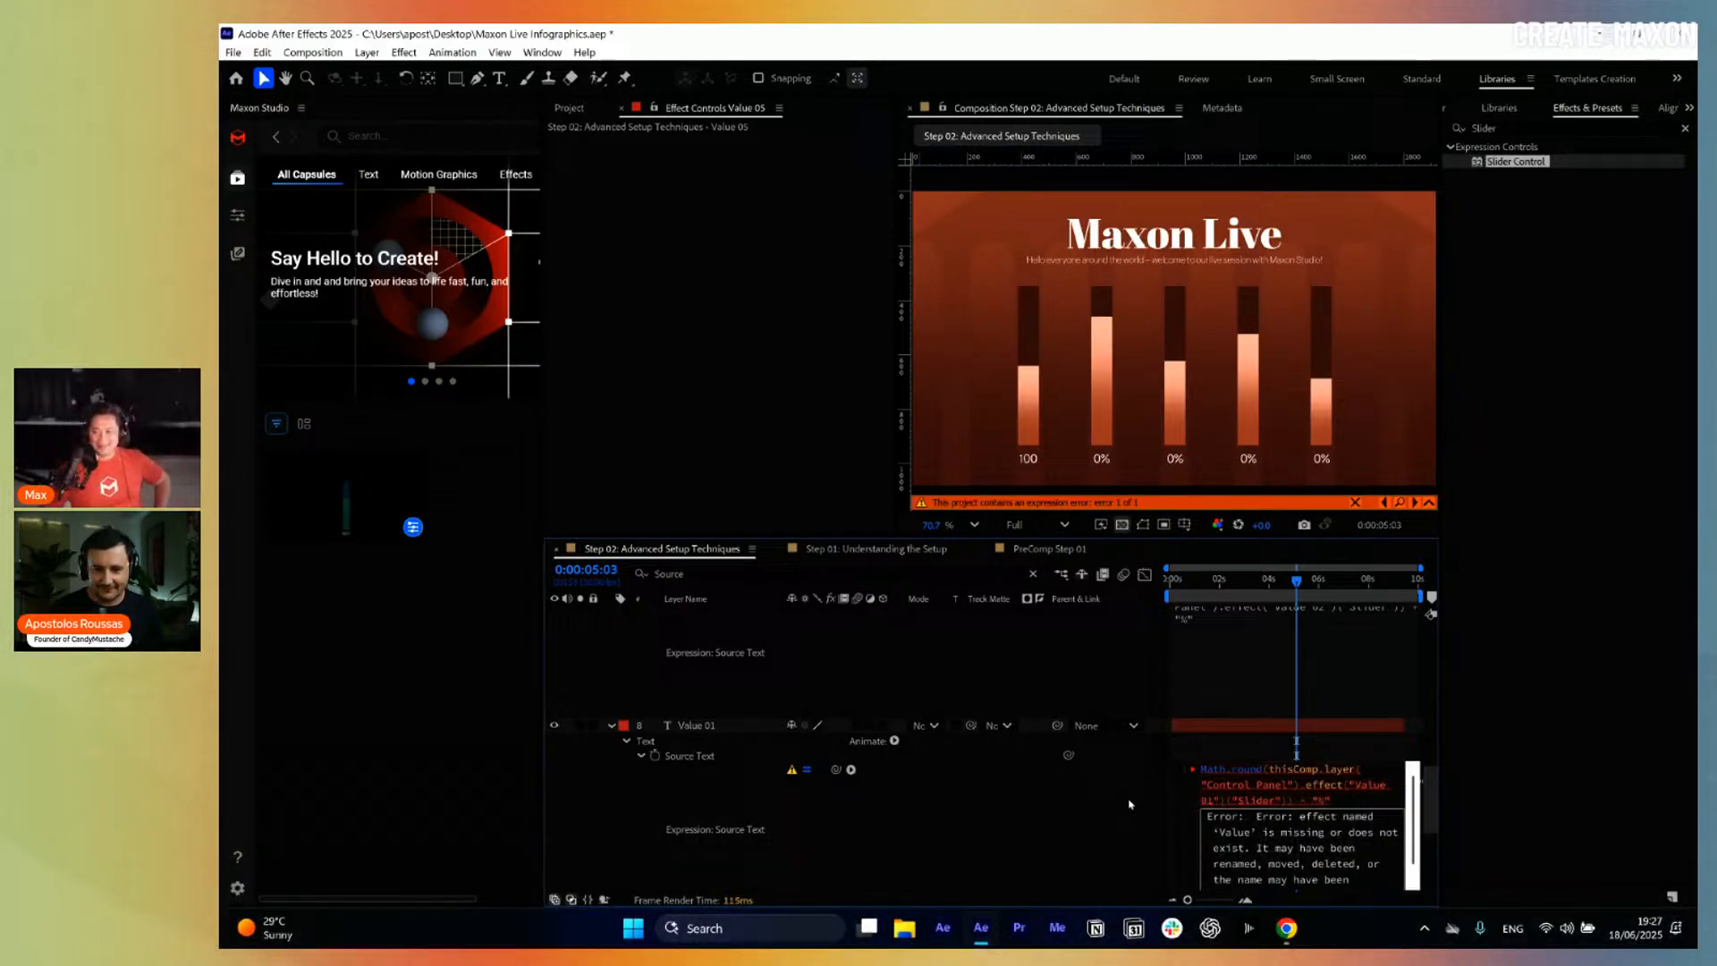
{"action": "key", "text": "KP_Enter"}
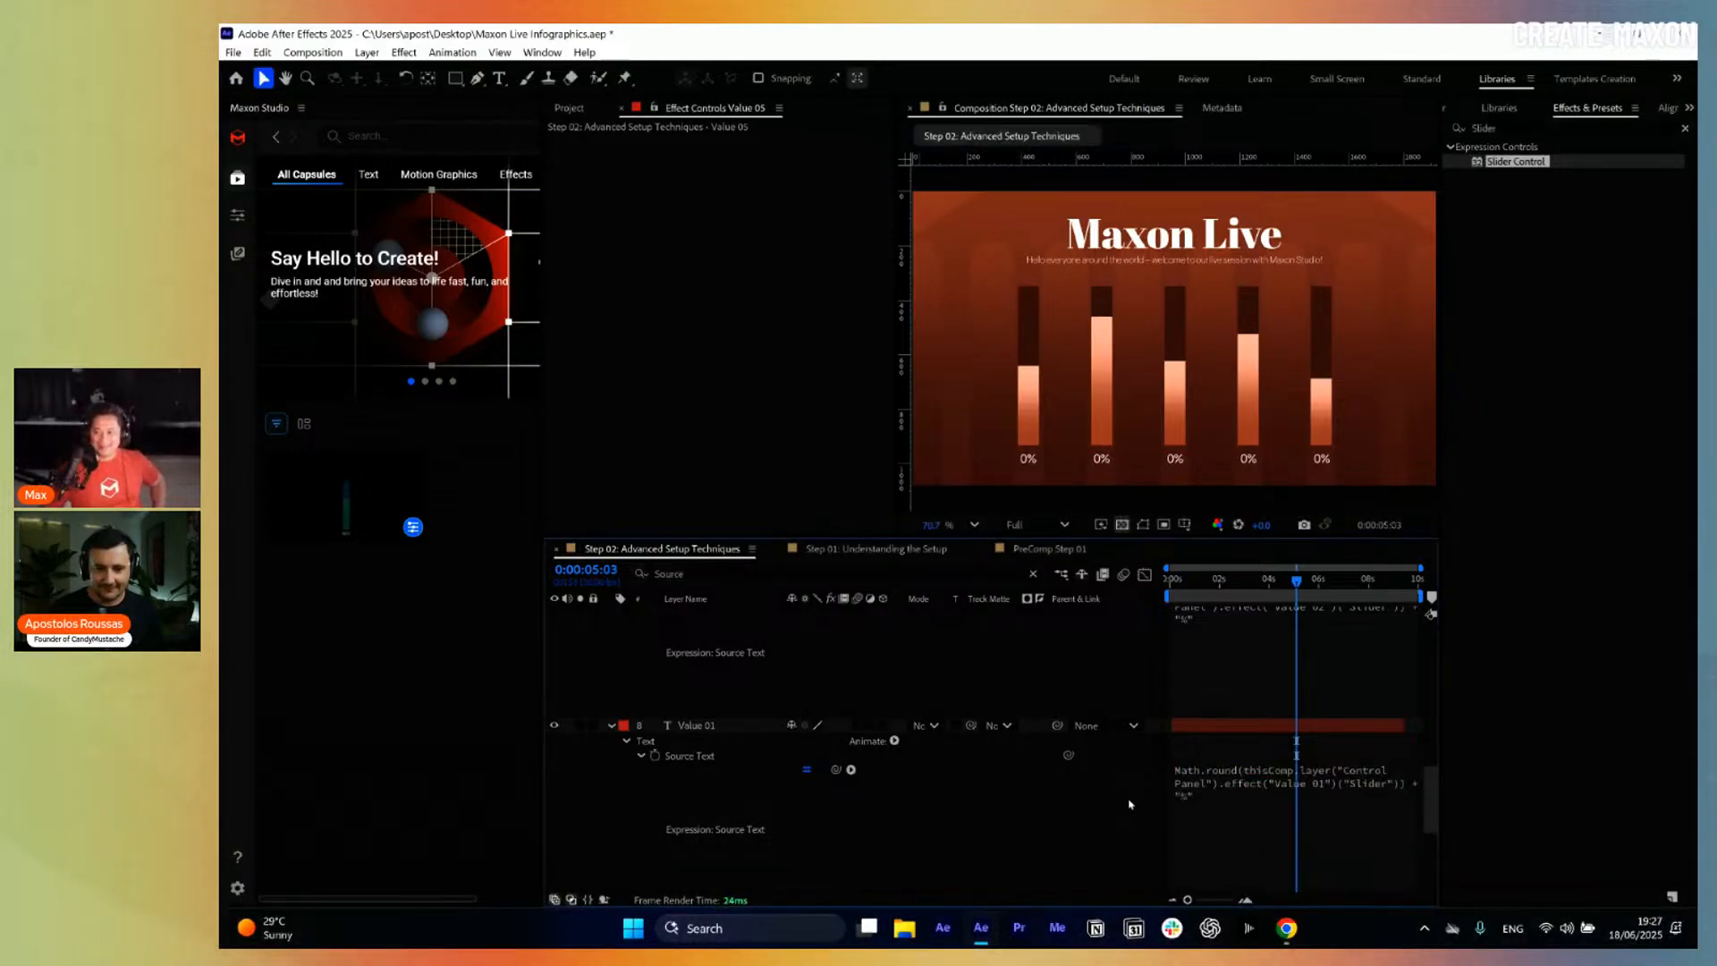
Collapse all layer properties and set the Control Panel's Value 01 to Value 05 sliders to 38, 33, 29, 30 and 11.
{"action": "key", "text": "ctrl+a"}
{"action": "key", "text": "u"}
{"action": "key", "text": "u"}
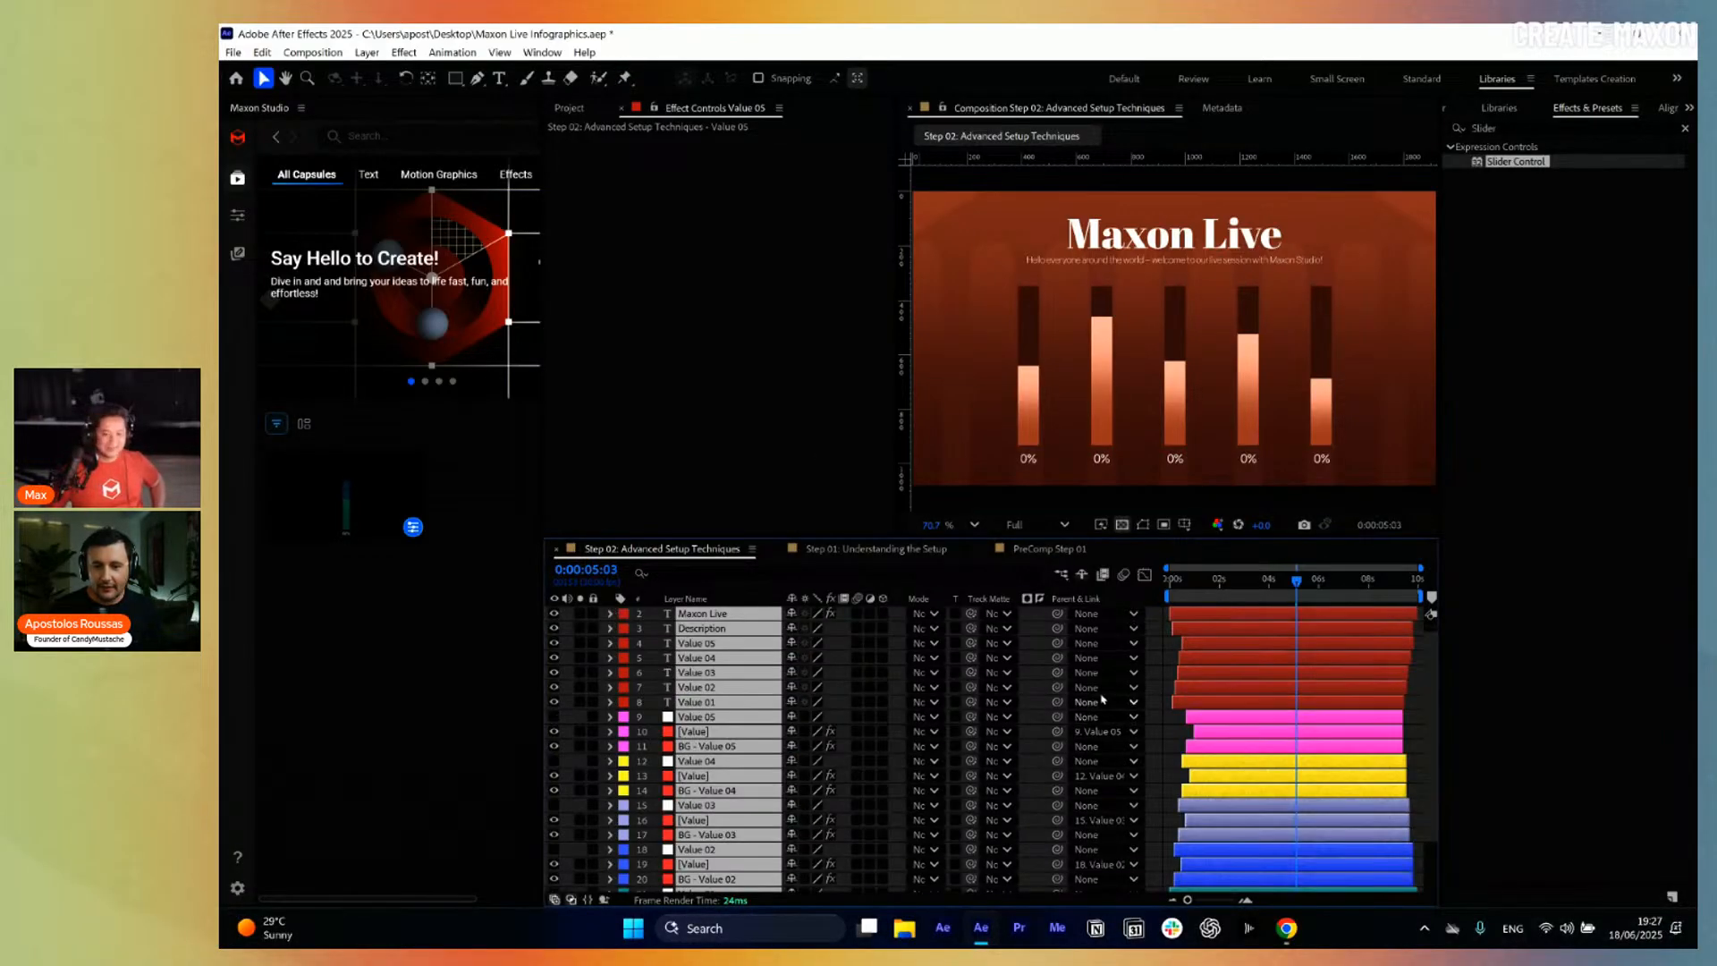
{"action": "scroll", "coordinate": [1155, 659], "scroll_direction": "up", "scroll_amount": 1}
{"action": "left_click", "coordinate": [711, 614]}
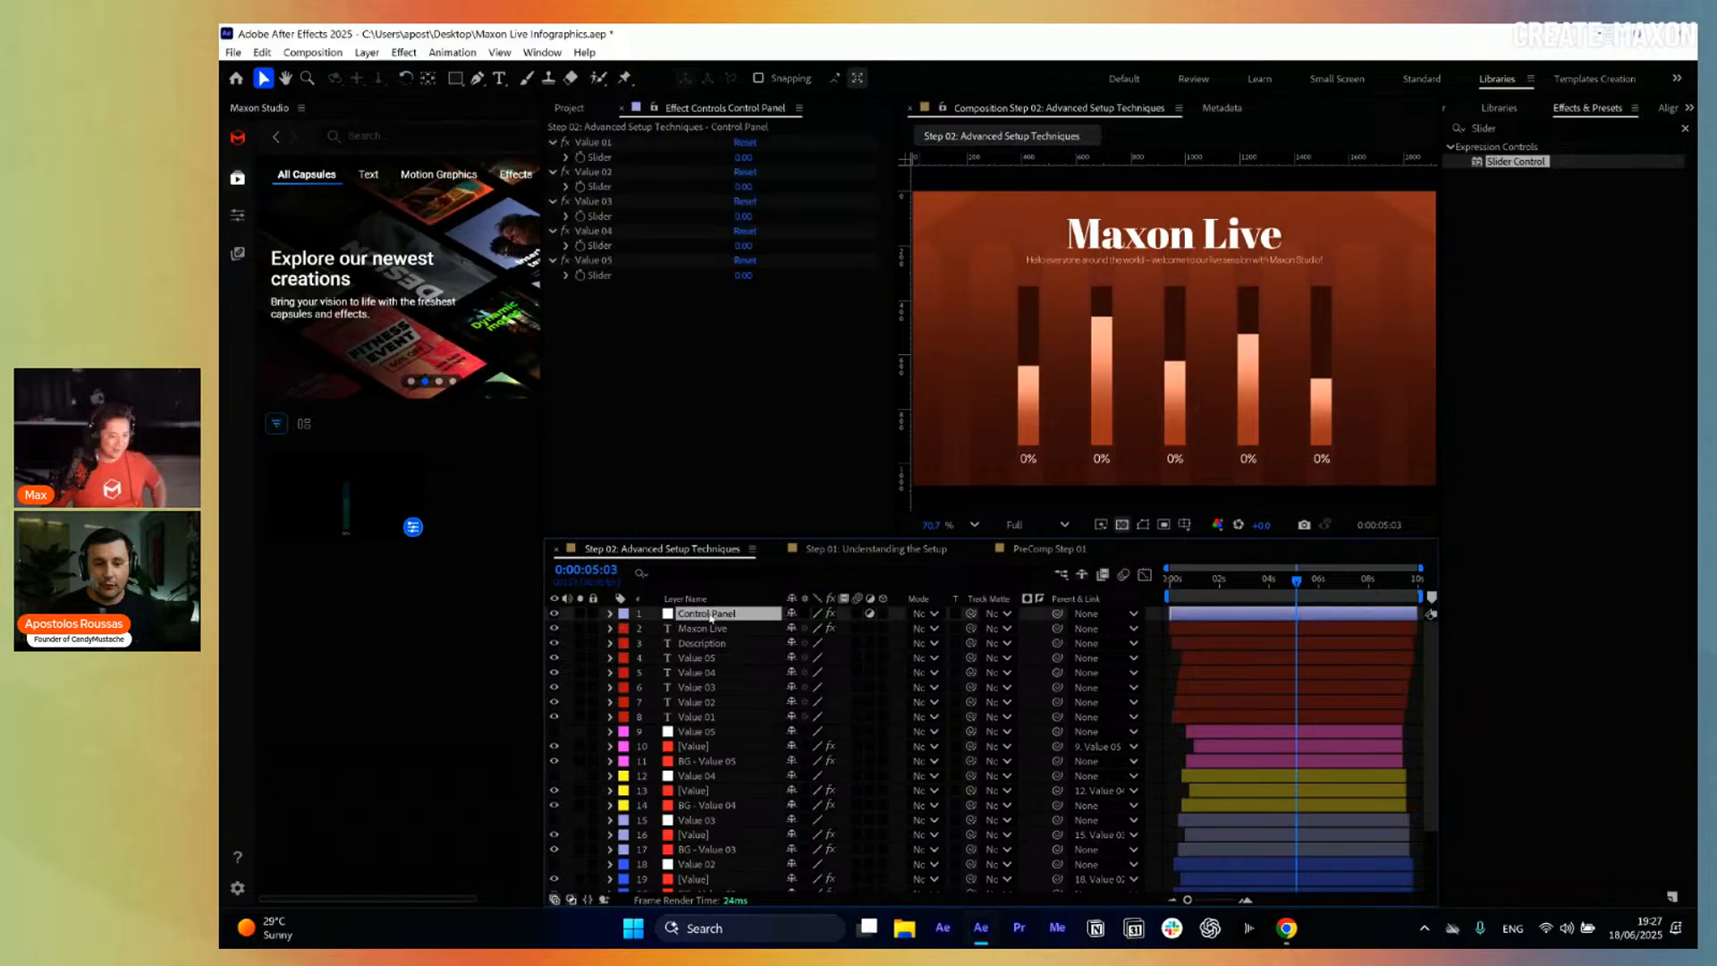
{"action": "left_click", "coordinate": [741, 242]}
{"action": "left_click_drag", "start_coordinate": [746, 157], "coordinate": [753, 276]}
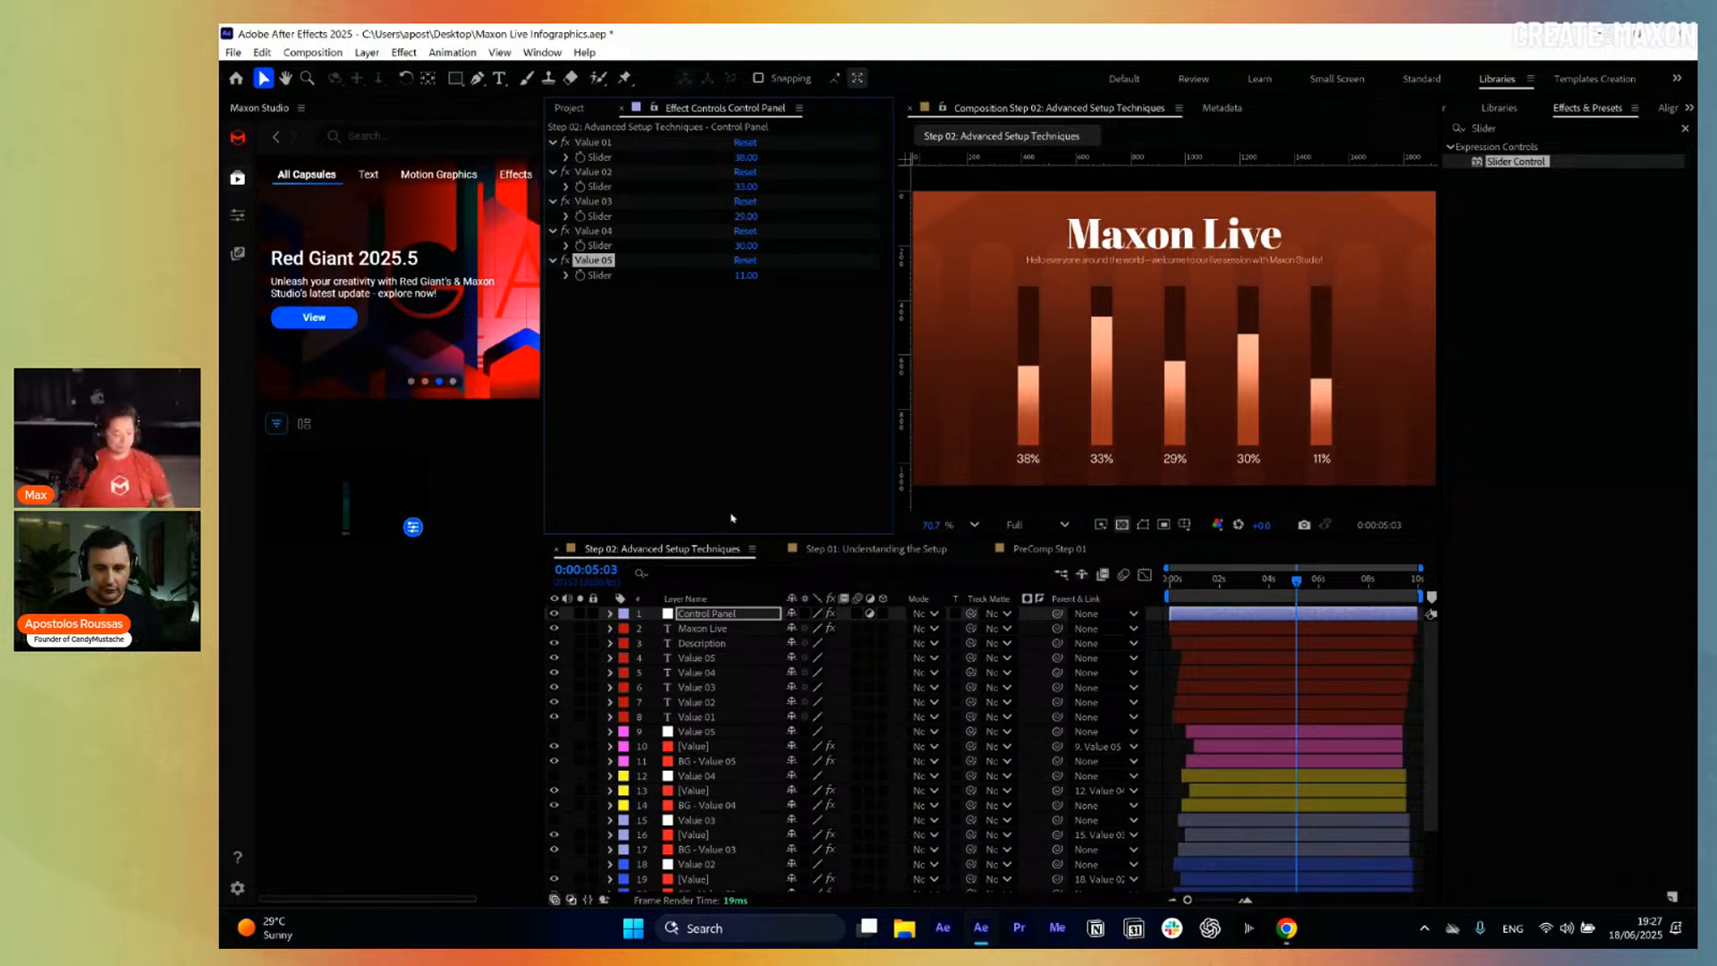
Go through the null layers Value 05 to Value 01 and test how the Value 01 null's Scale affects its bar.
{"action": "left_click", "coordinate": [715, 746]}
{"action": "left_click", "coordinate": [716, 732]}
{"action": "left_click", "coordinate": [706, 775]}
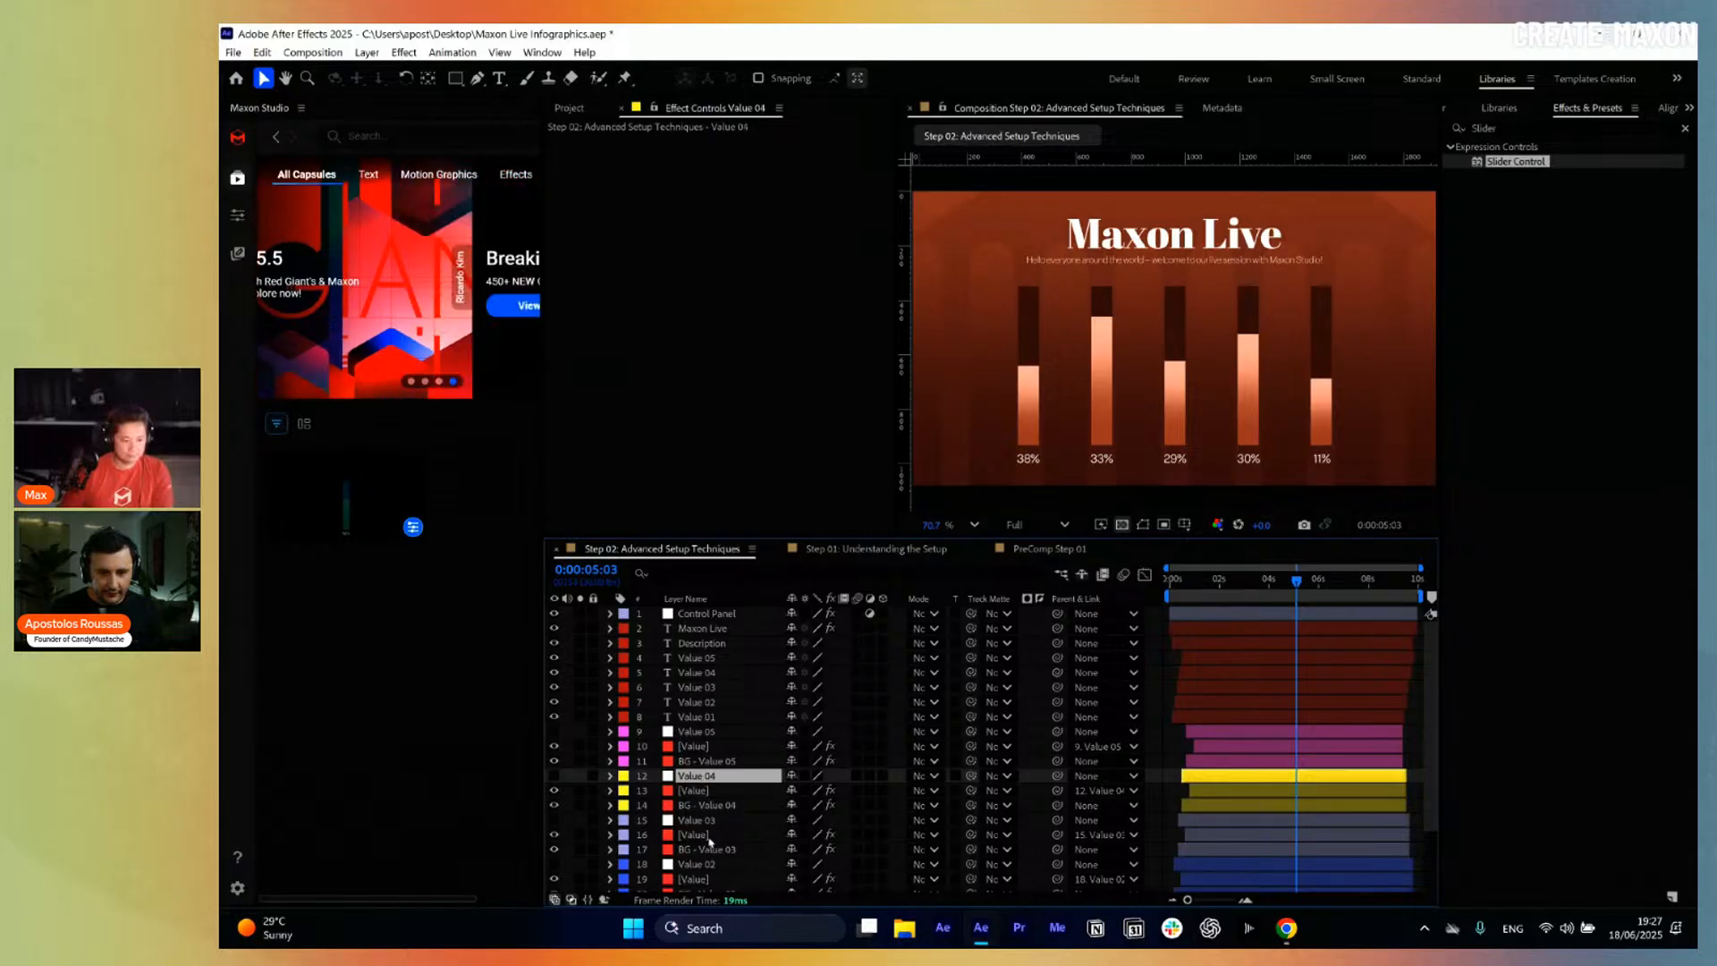
{"action": "left_click", "coordinate": [698, 820]}
{"action": "left_click", "coordinate": [695, 864]}
{"action": "scroll", "coordinate": [699, 841], "scroll_direction": "down", "scroll_amount": 3}
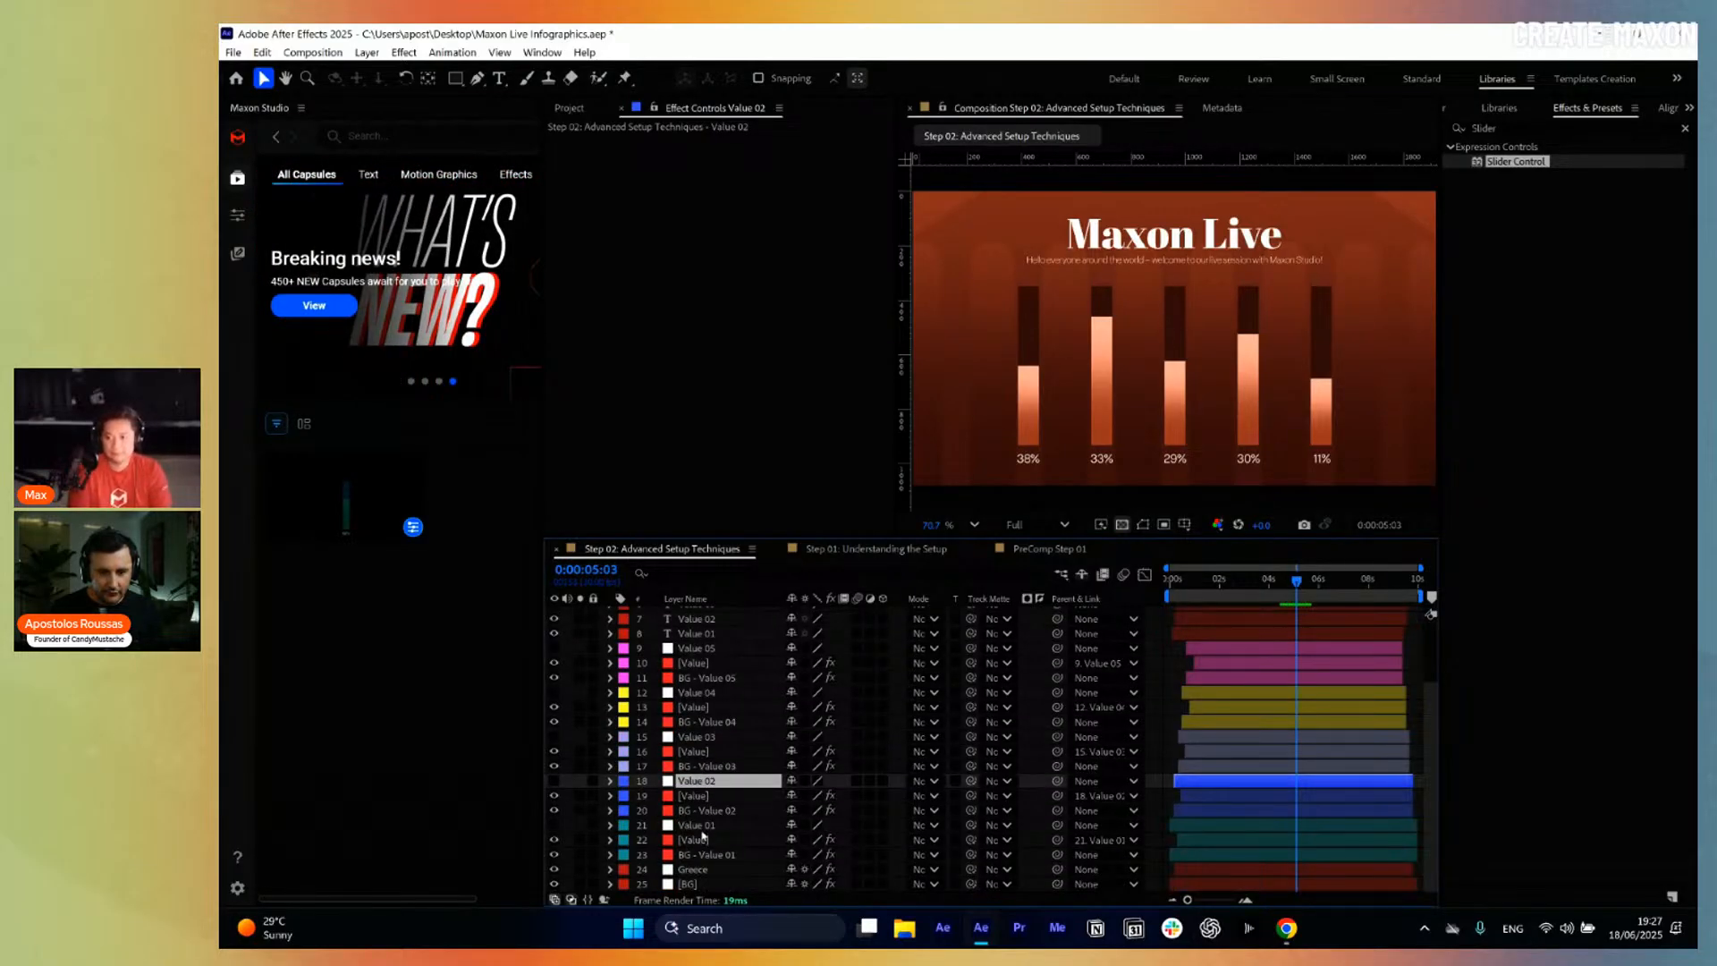
{"action": "left_click", "coordinate": [703, 827]}
{"action": "key", "text": "s"}
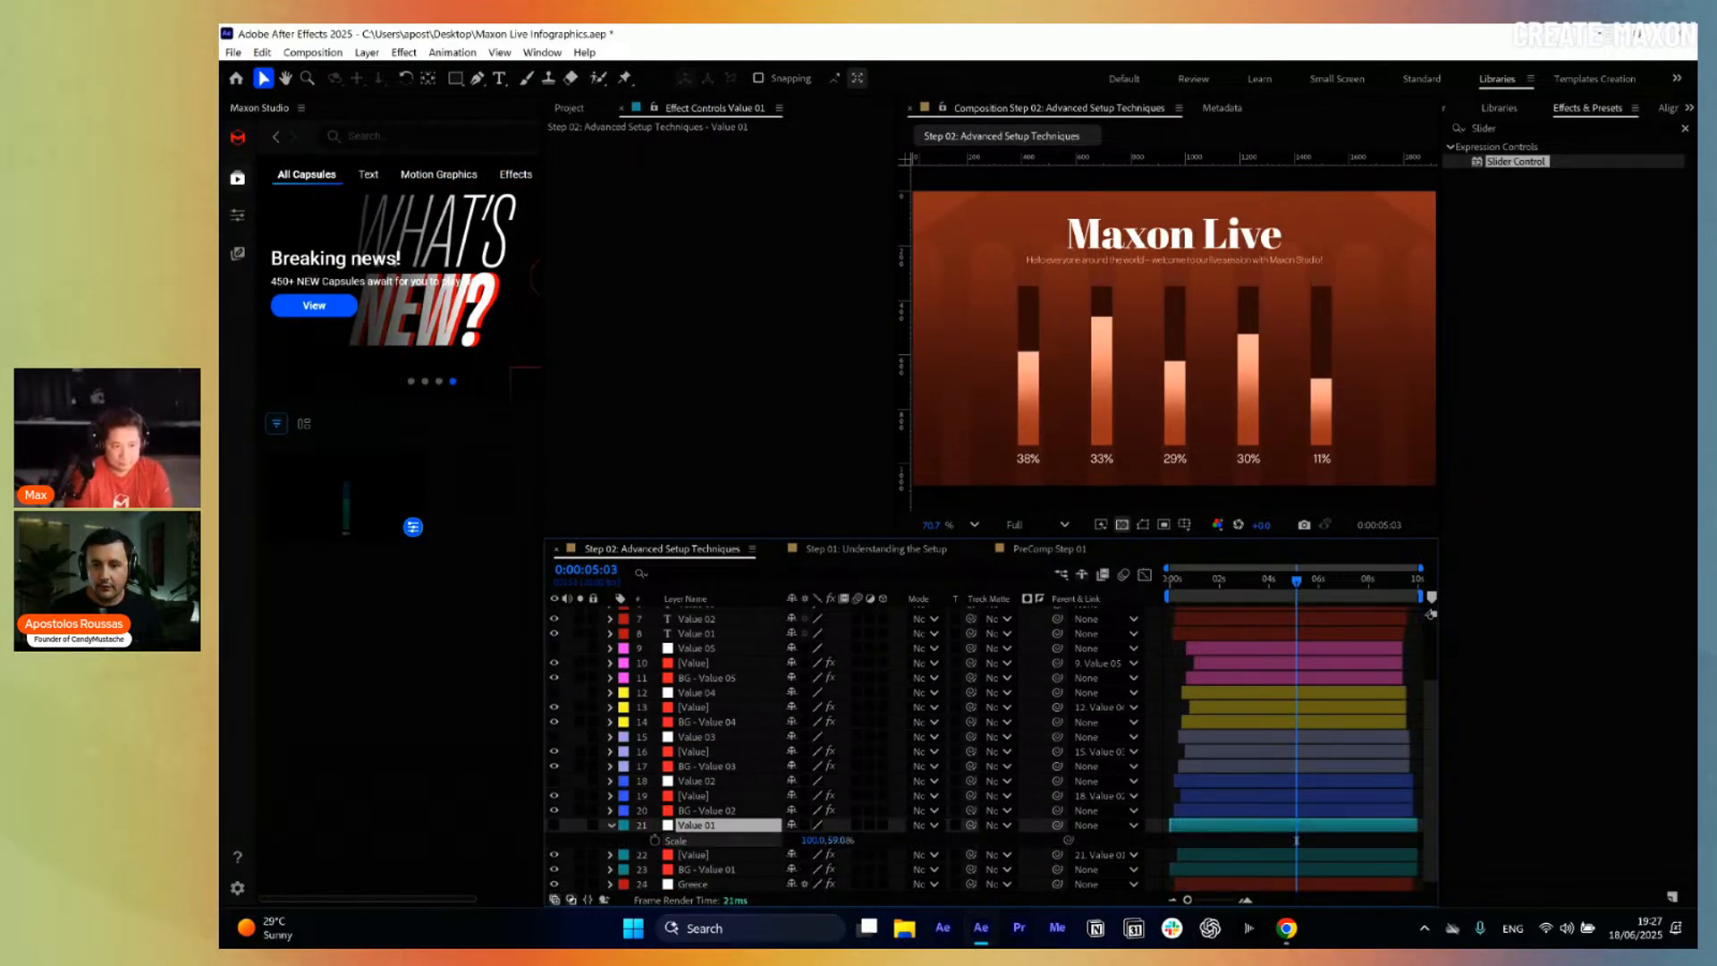
{"action": "left_click_drag", "start_coordinate": [837, 840], "coordinate": [829, 840]}
Copy only the Scale expression of the Value 03 null layer in PreComp Step 01 and view its full code.
{"action": "left_click", "coordinate": [881, 549]}
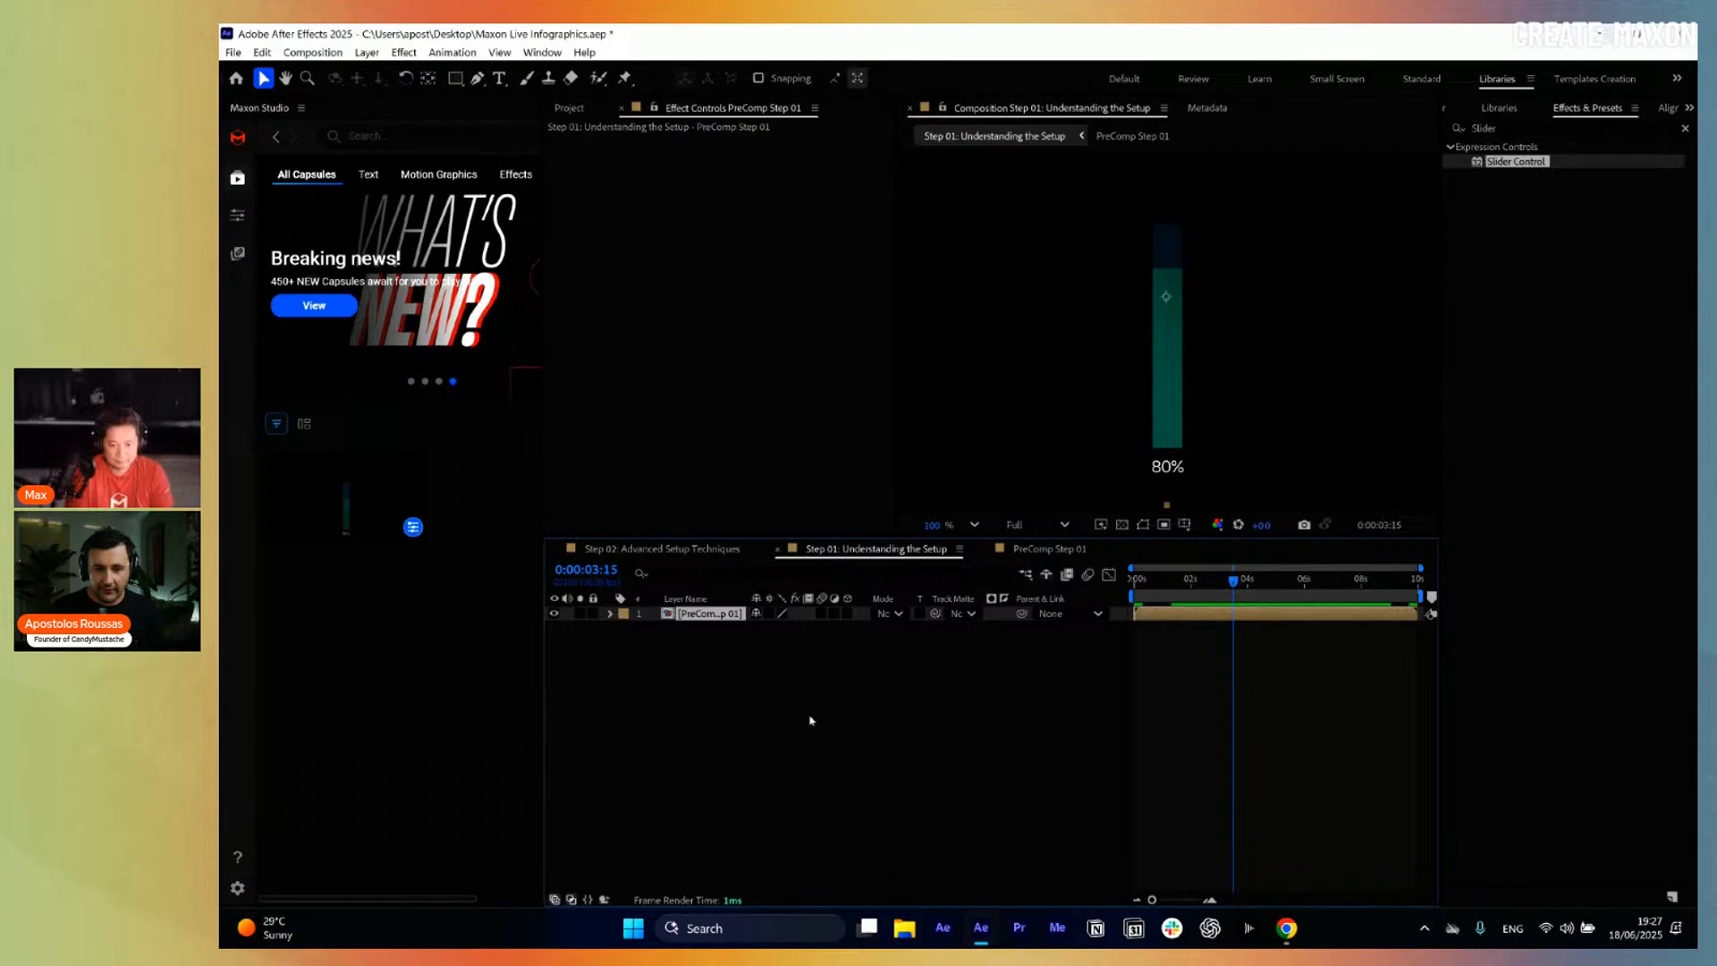
{"action": "left_click", "coordinate": [1045, 549]}
{"action": "left_click", "coordinate": [697, 629]}
{"action": "left_click", "coordinate": [610, 632]}
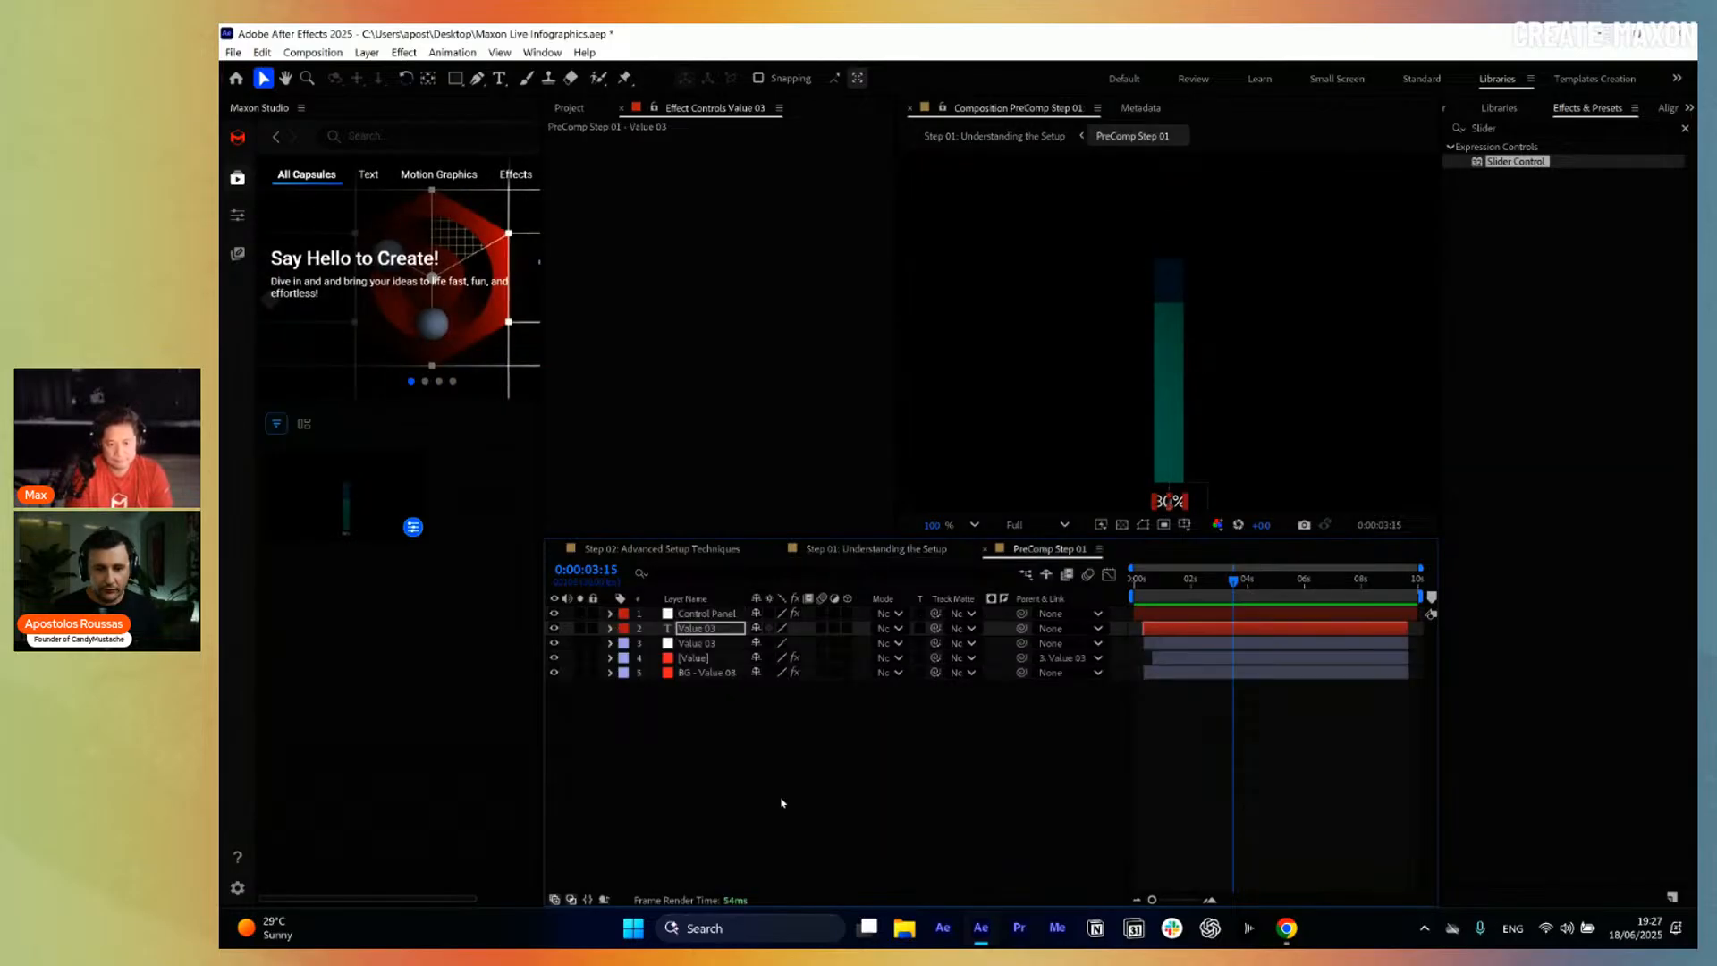
{"action": "left_click", "coordinate": [707, 643]}
{"action": "key", "text": "s"}
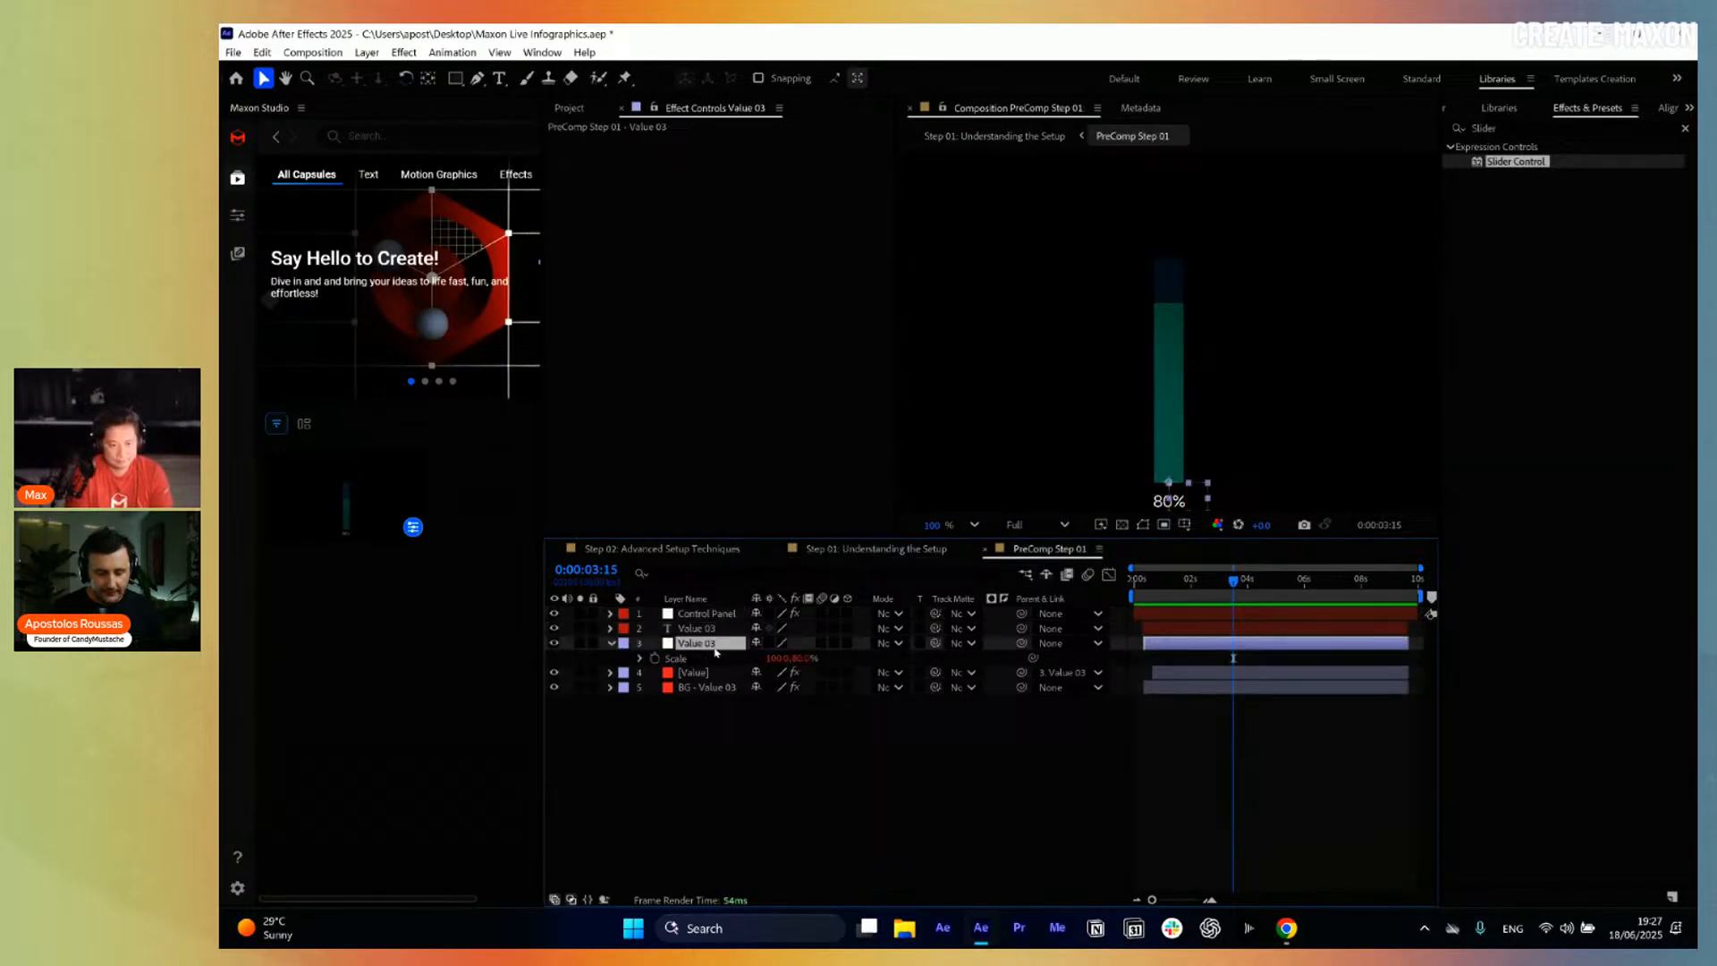
{"action": "left_click", "coordinate": [655, 658], "text": "alt"}
{"action": "right_click", "coordinate": [689, 665]}
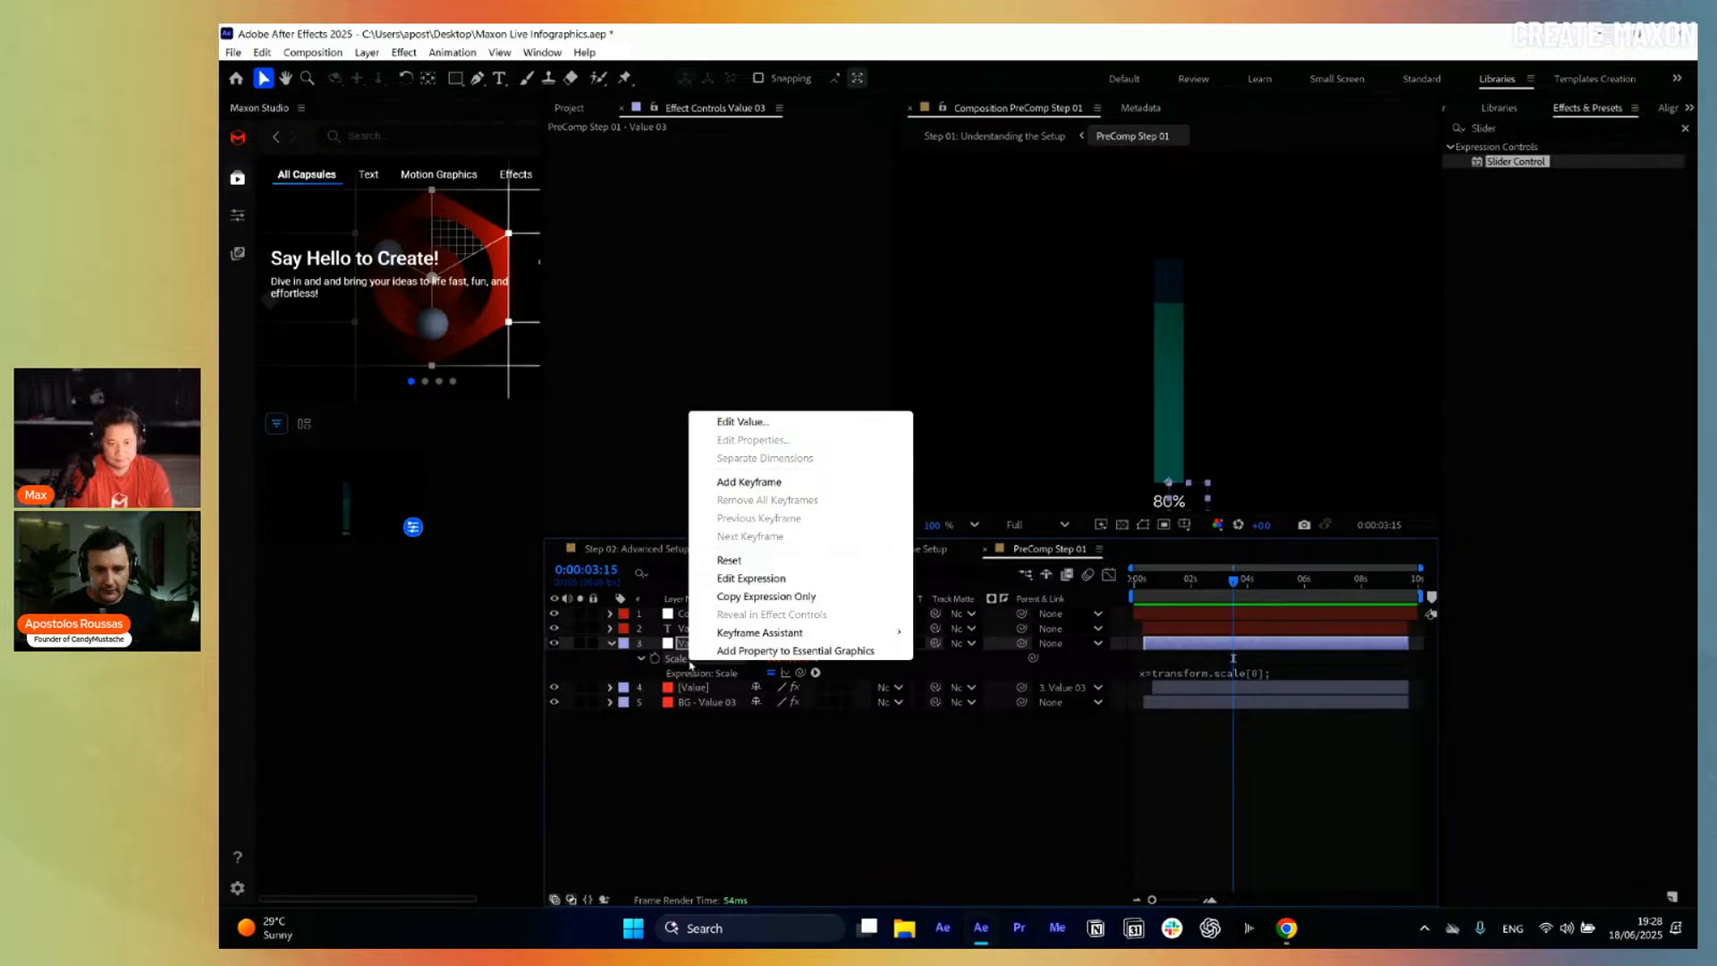
{"action": "left_click", "coordinate": [758, 597]}
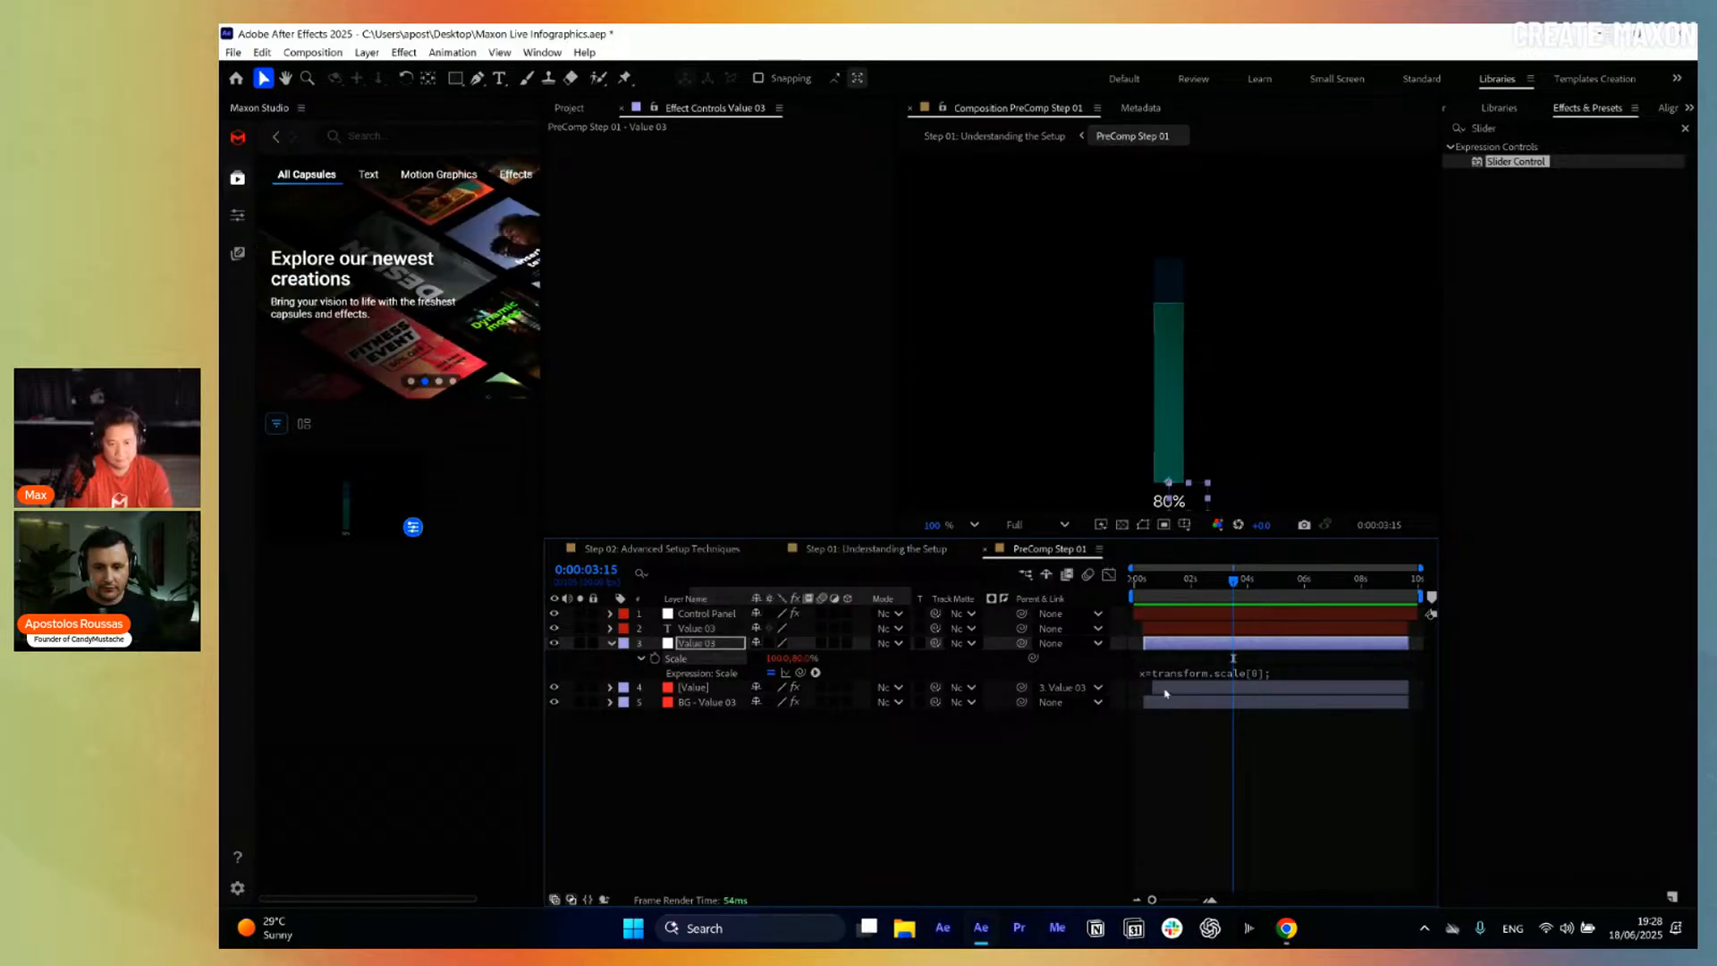
{"action": "left_click", "coordinate": [1237, 677]}
{"action": "left_click", "coordinate": [792, 607]}
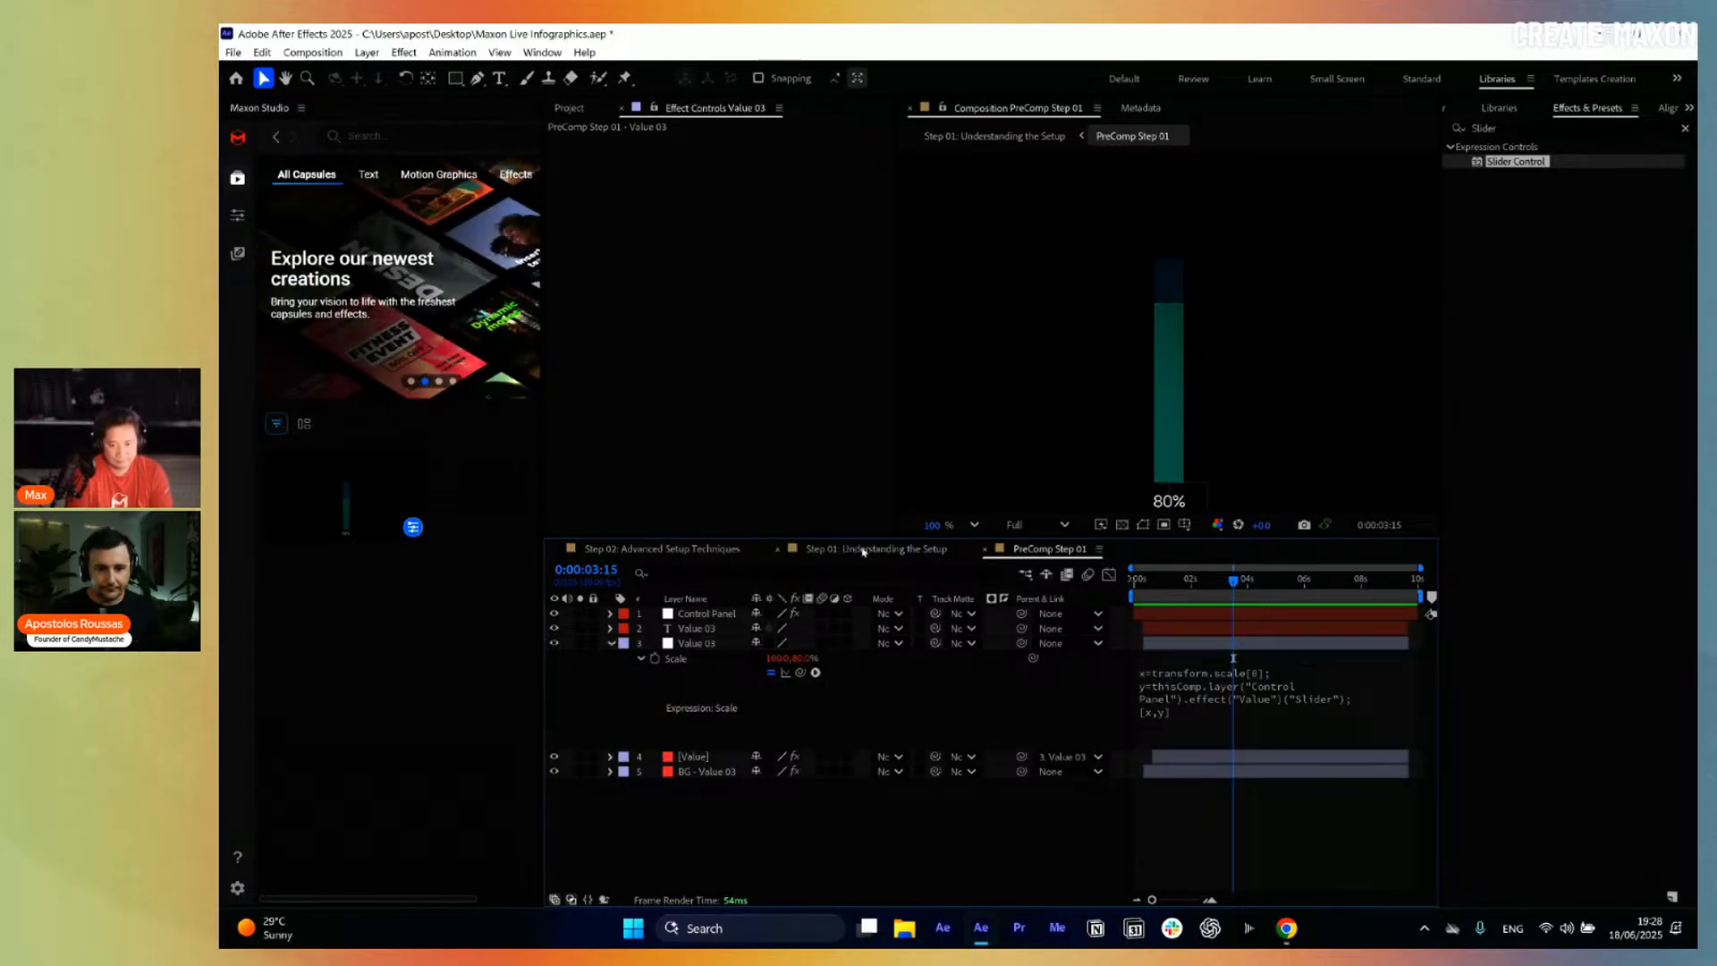
Paste the copied Scale expression onto the five null layers Value 01 through Value 05 in the Step 02 composition.
{"action": "left_click", "coordinate": [728, 549]}
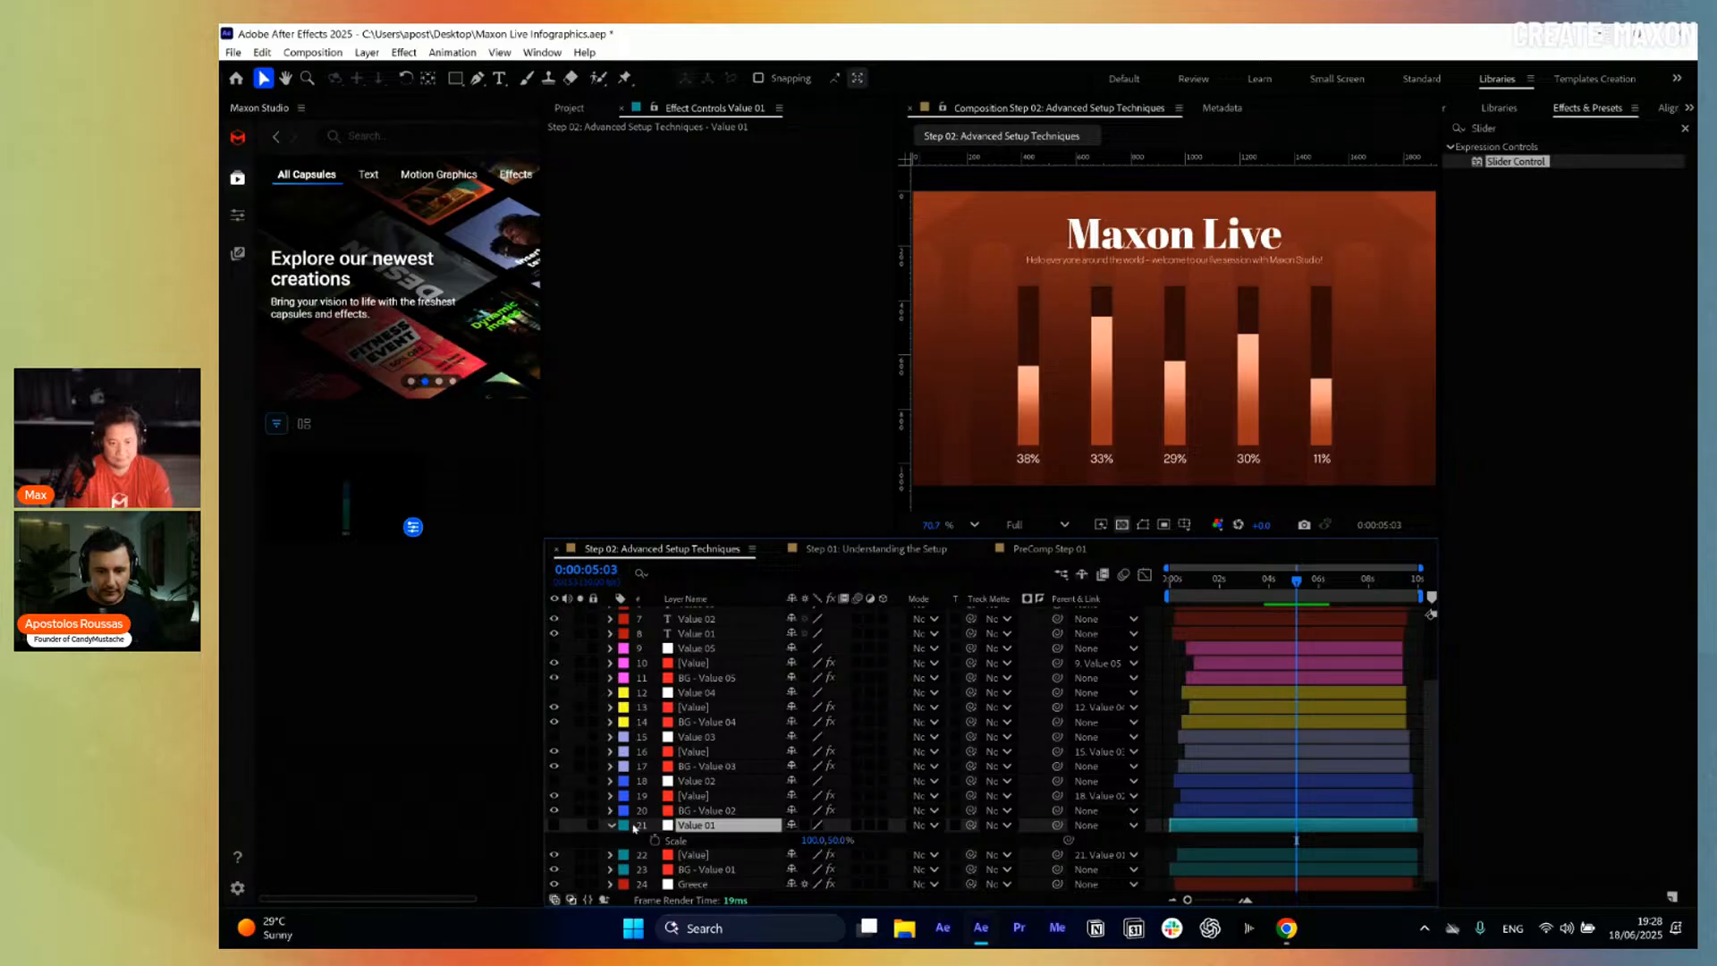
{"action": "left_click", "coordinate": [666, 826]}
{"action": "left_click", "coordinate": [722, 783], "text": "ctrl"}
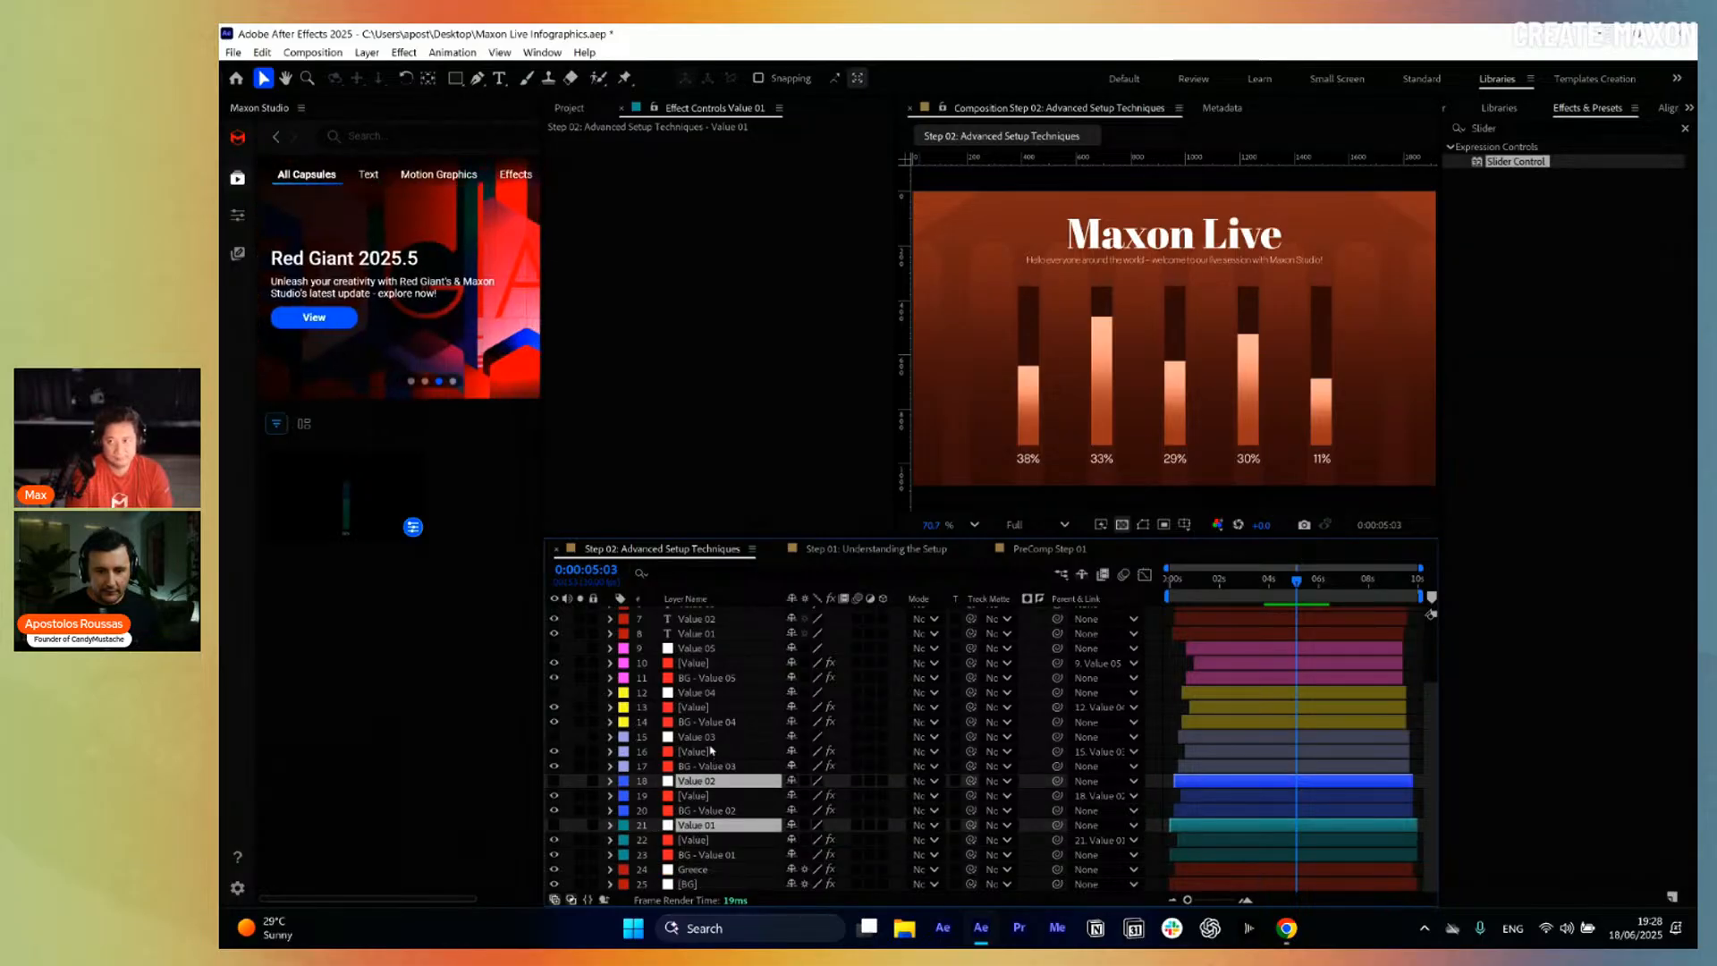
{"action": "left_click", "coordinate": [712, 739], "text": "ctrl"}
{"action": "left_click", "coordinate": [712, 695], "text": "ctrl"}
{"action": "left_click", "coordinate": [712, 649], "text": "ctrl"}
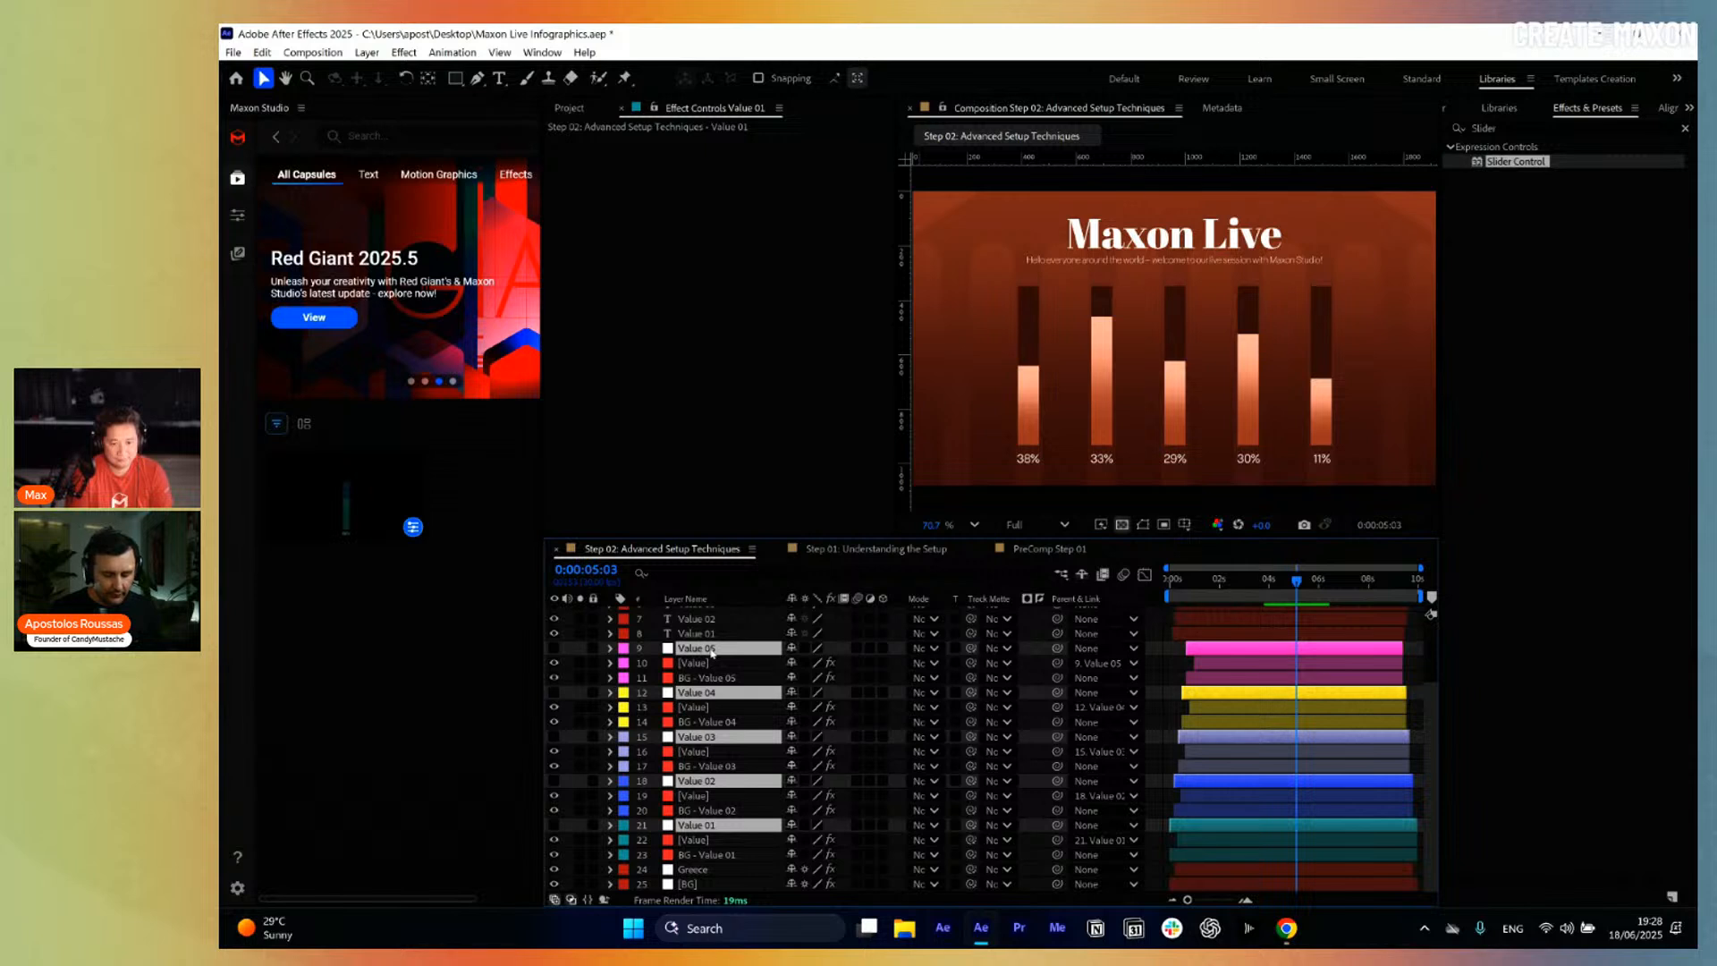
{"action": "key", "text": "ctrl+v"}
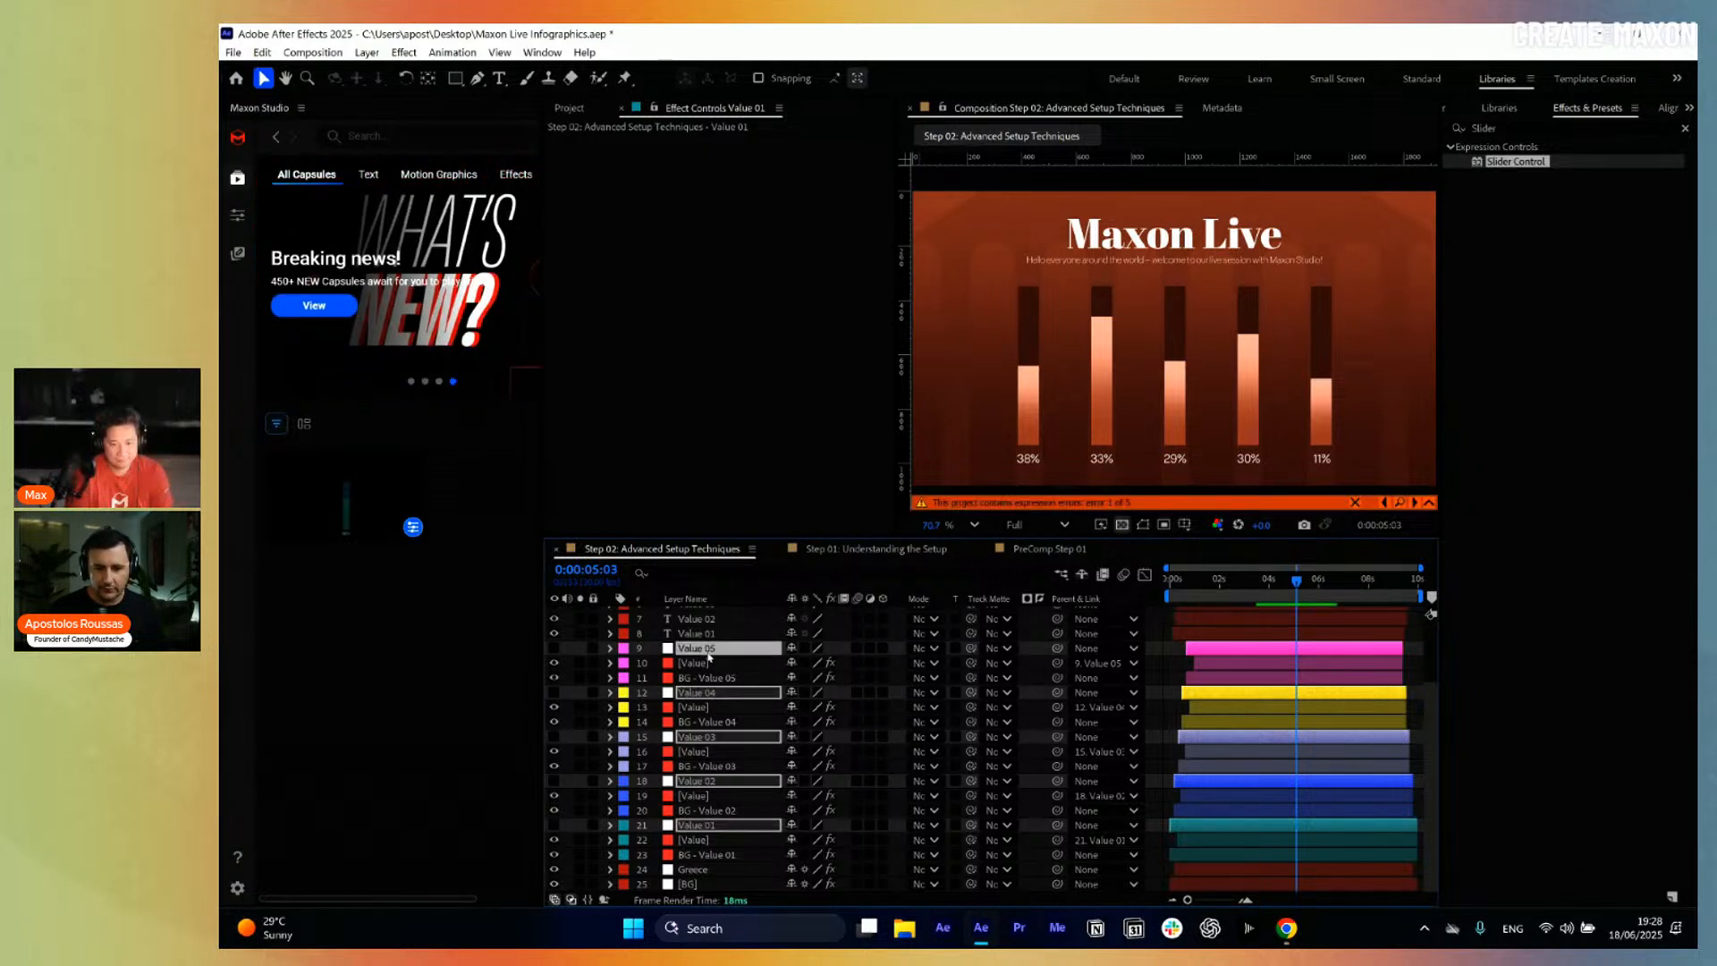
Edit the Value 05 null layer's Scale expression so it references the Control Panel effect "Value 05".
{"action": "left_click", "coordinate": [707, 650]}
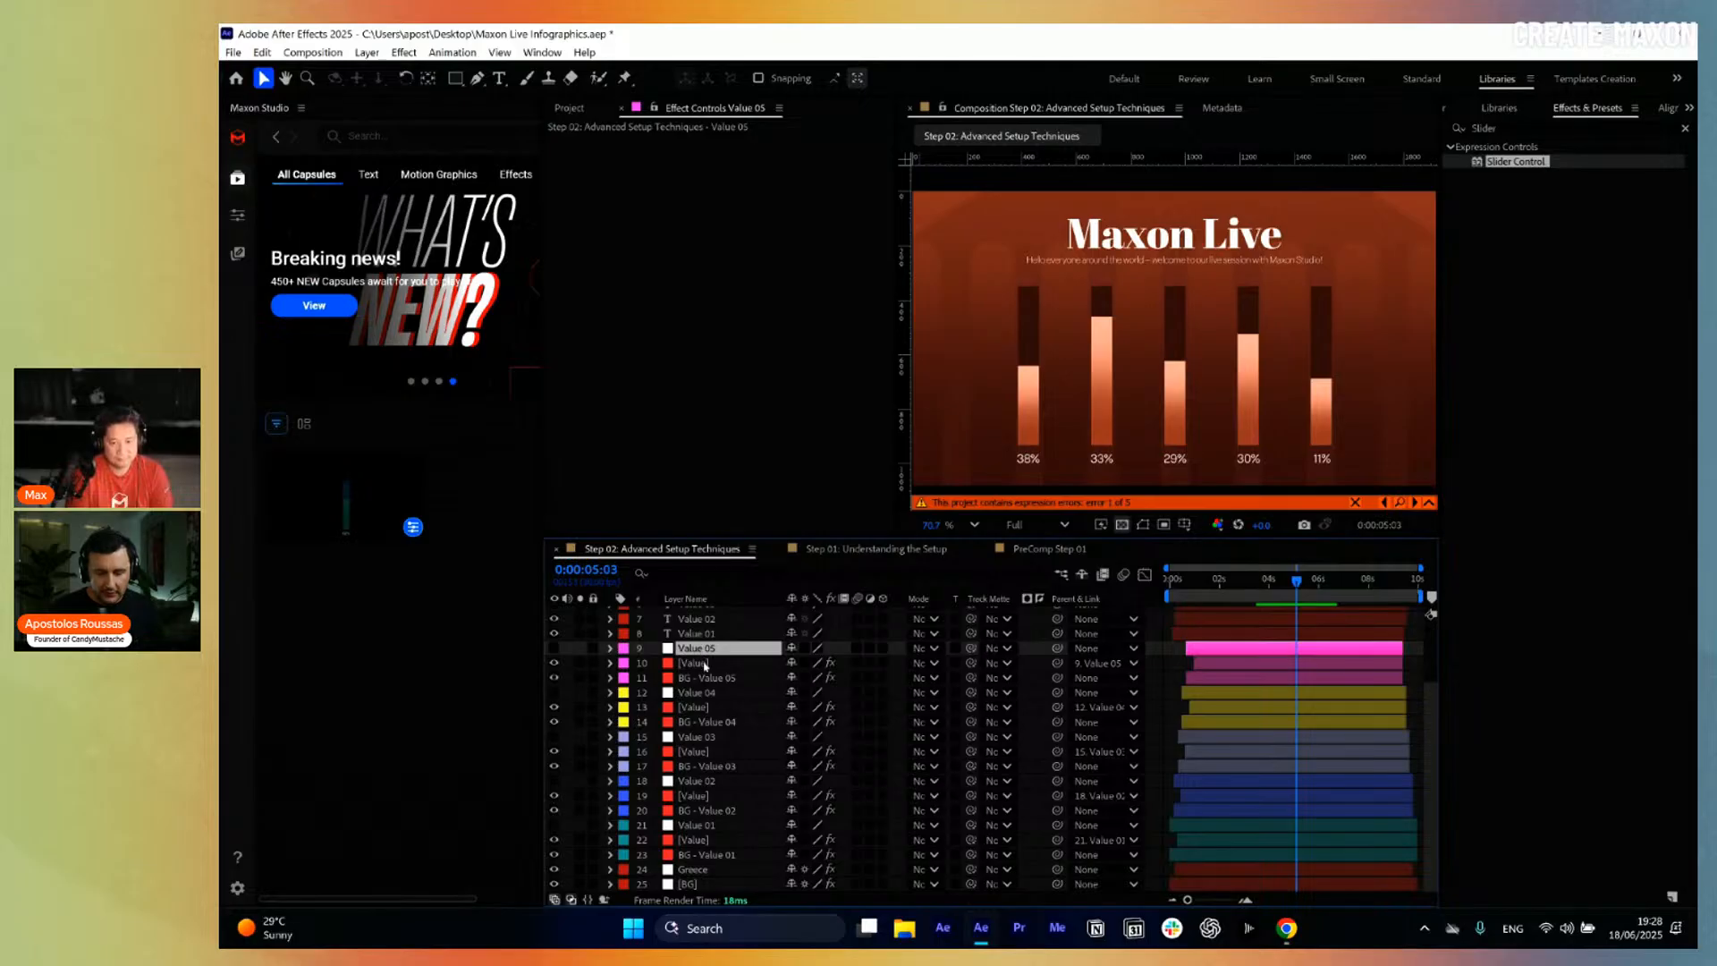
{"action": "key", "text": "e"}
{"action": "key", "text": "e"}
{"action": "left_click", "coordinate": [1235, 712]}
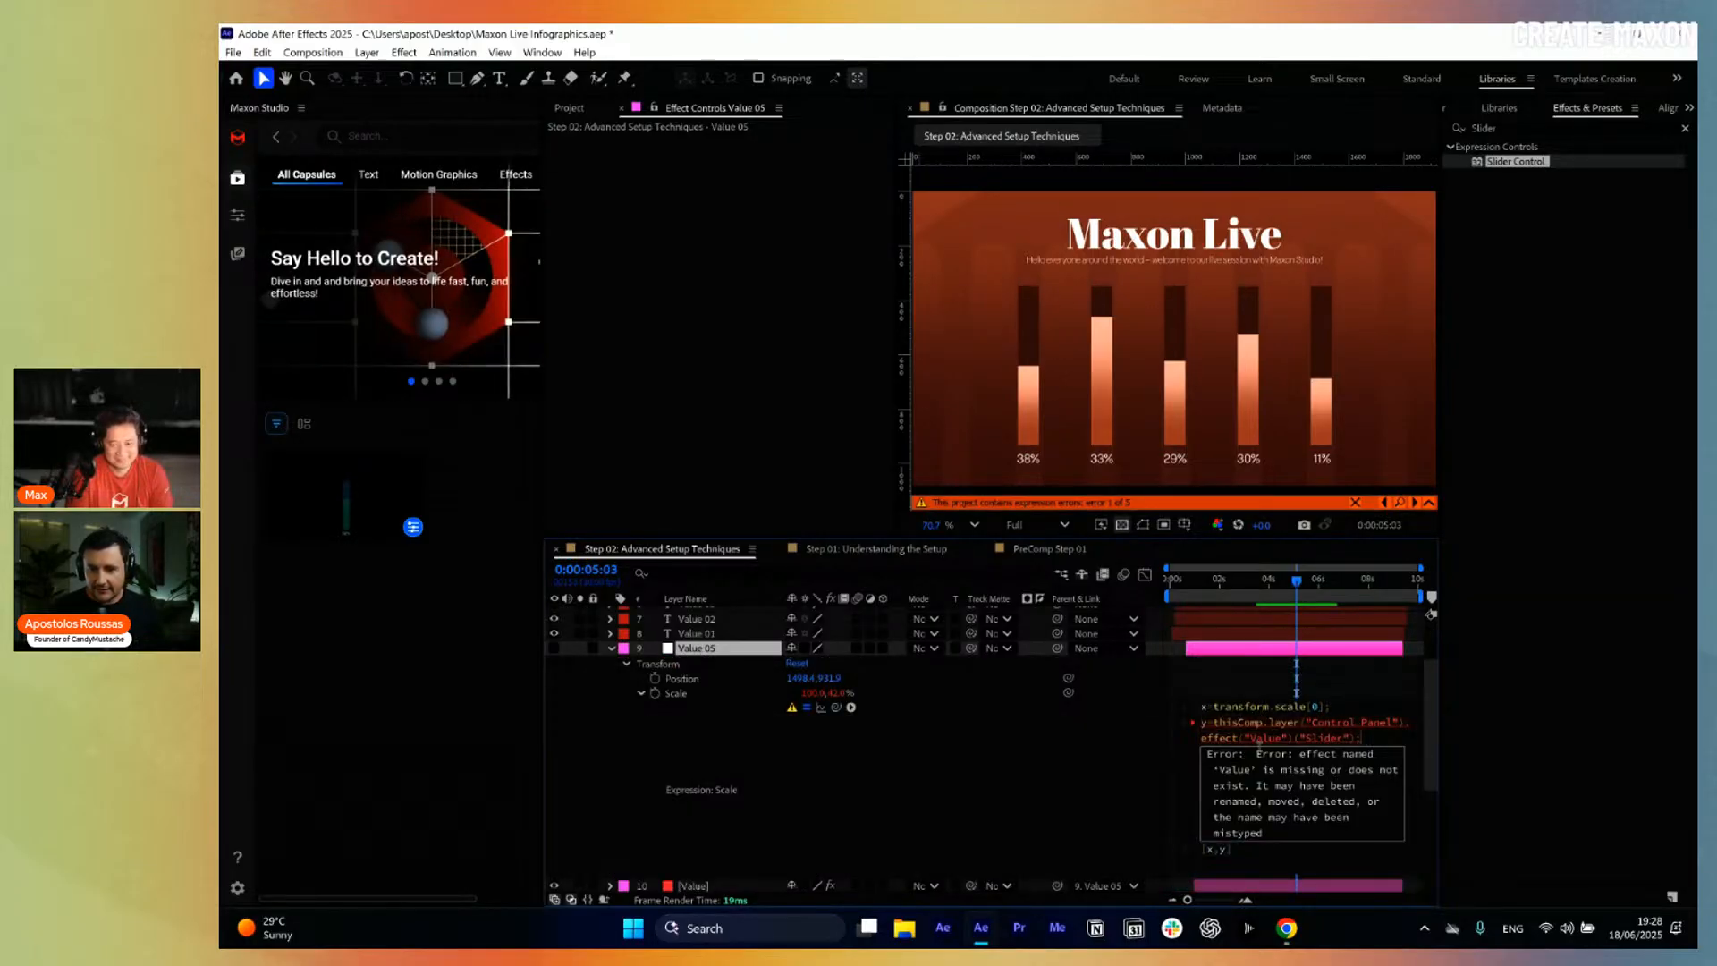
{"action": "left_click", "coordinate": [1283, 739]}
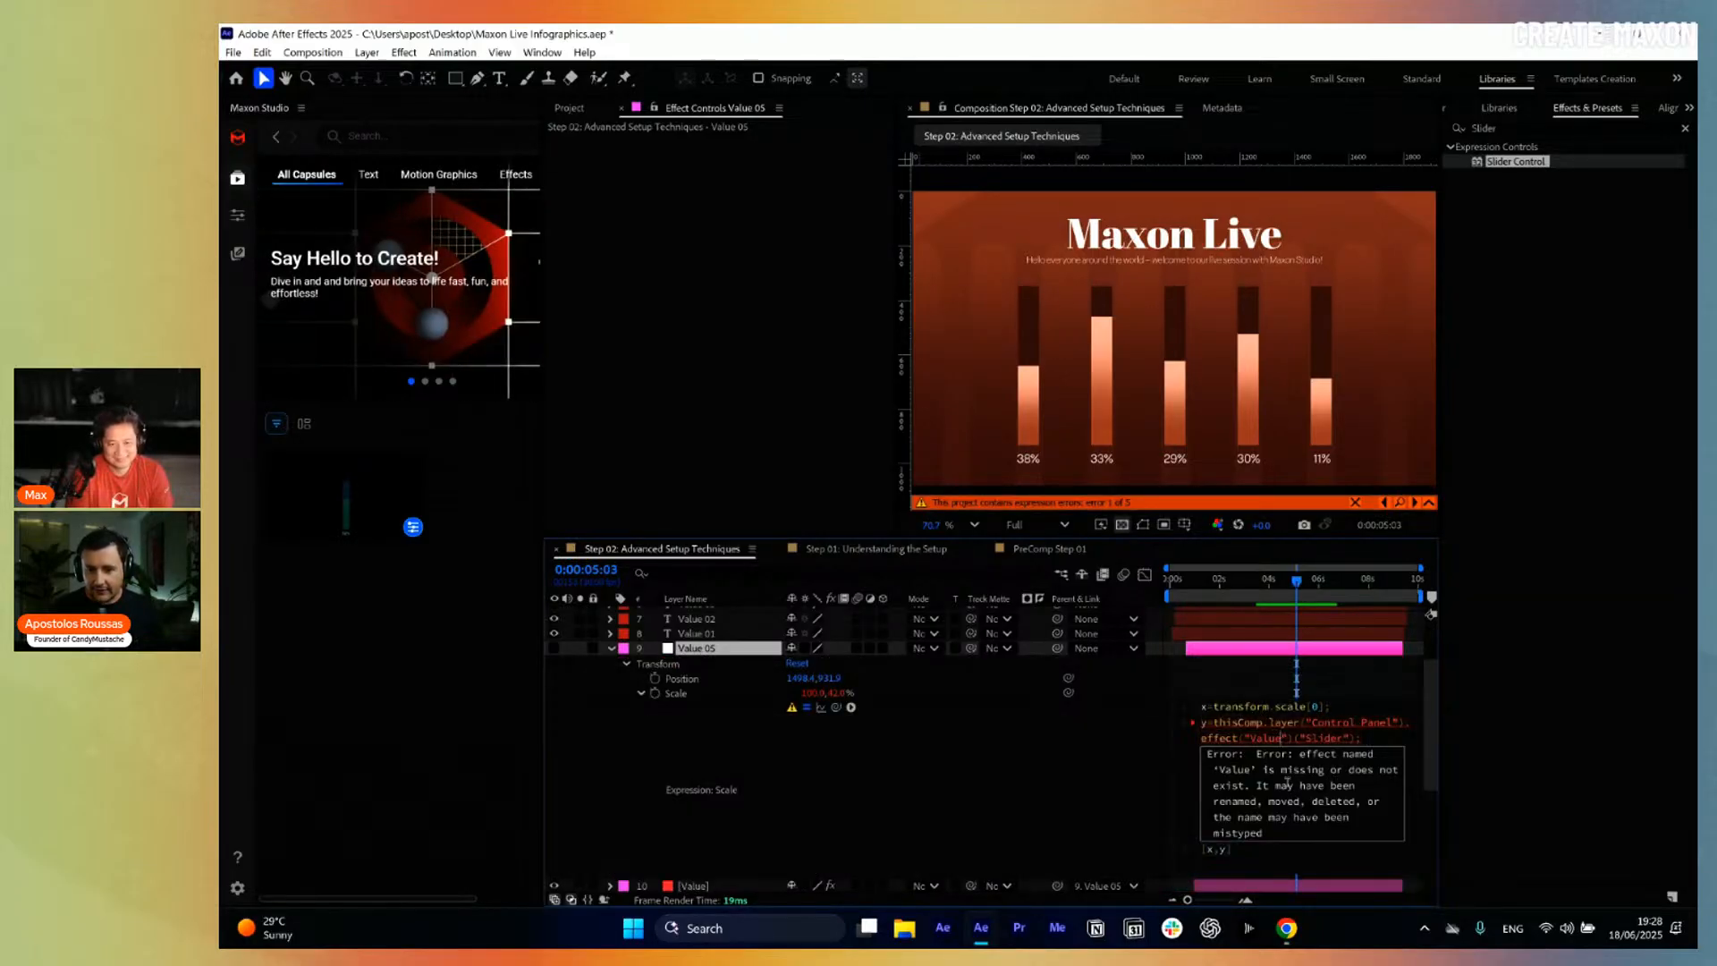
{"action": "left_click", "coordinate": [1041, 783]}
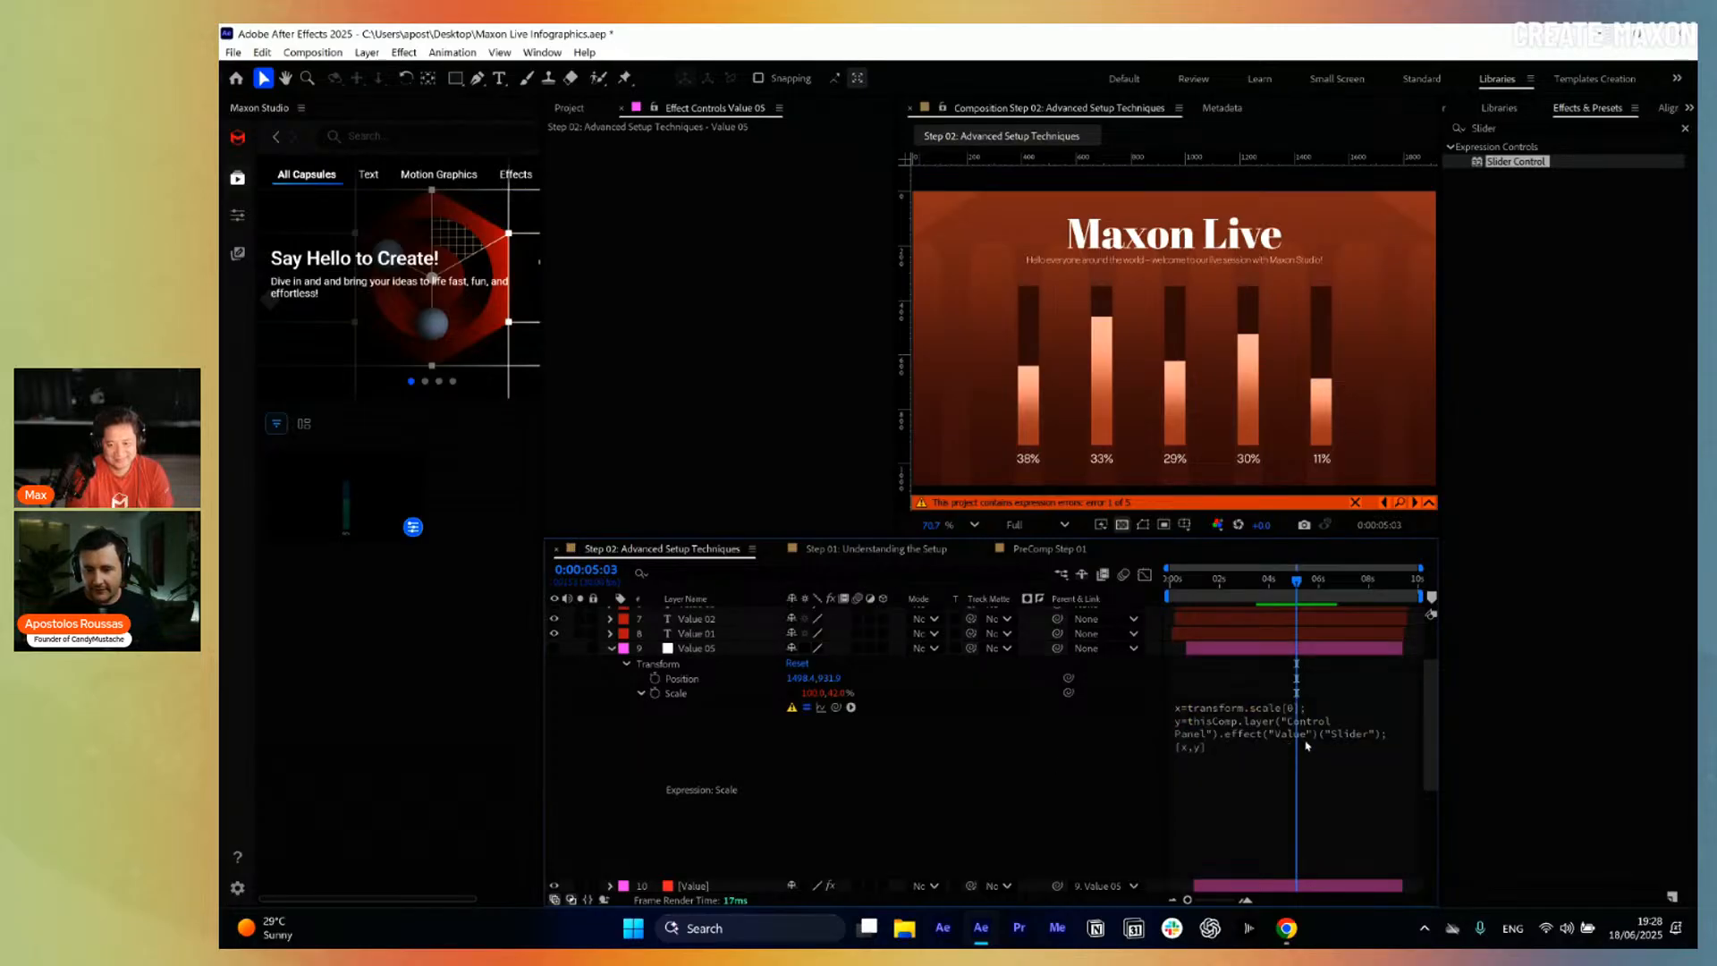
{"action": "scroll", "coordinate": [714, 617], "scroll_direction": "up", "scroll_amount": 3}
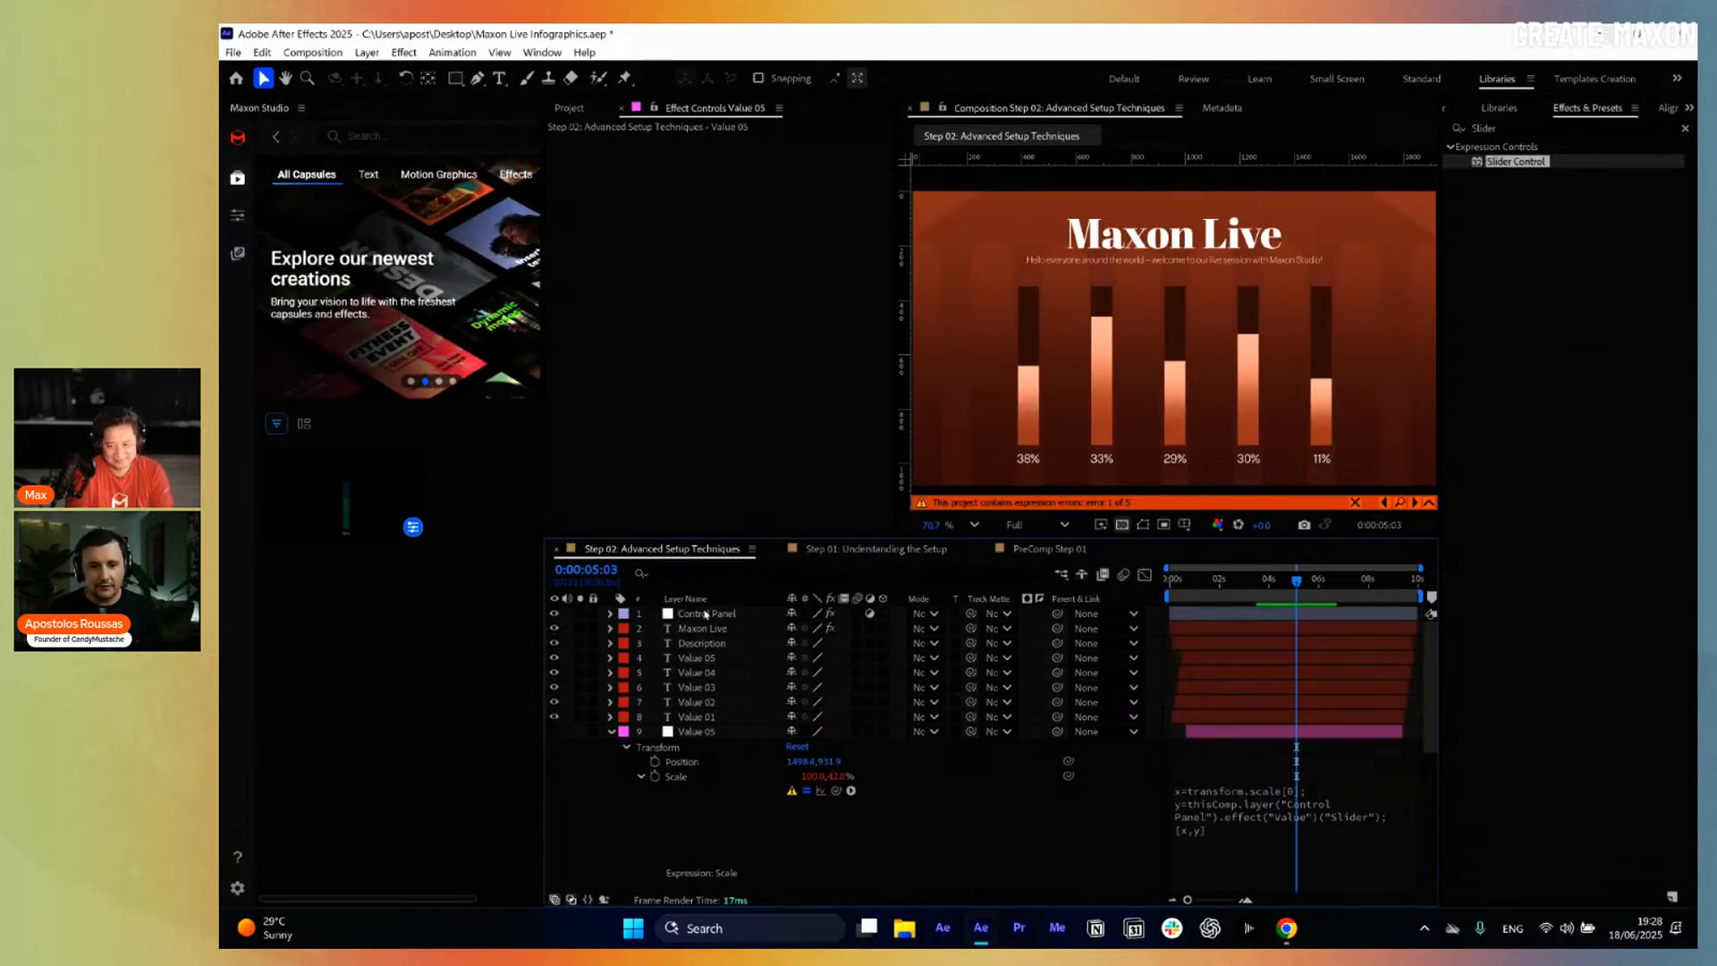
{"action": "left_click", "coordinate": [707, 614]}
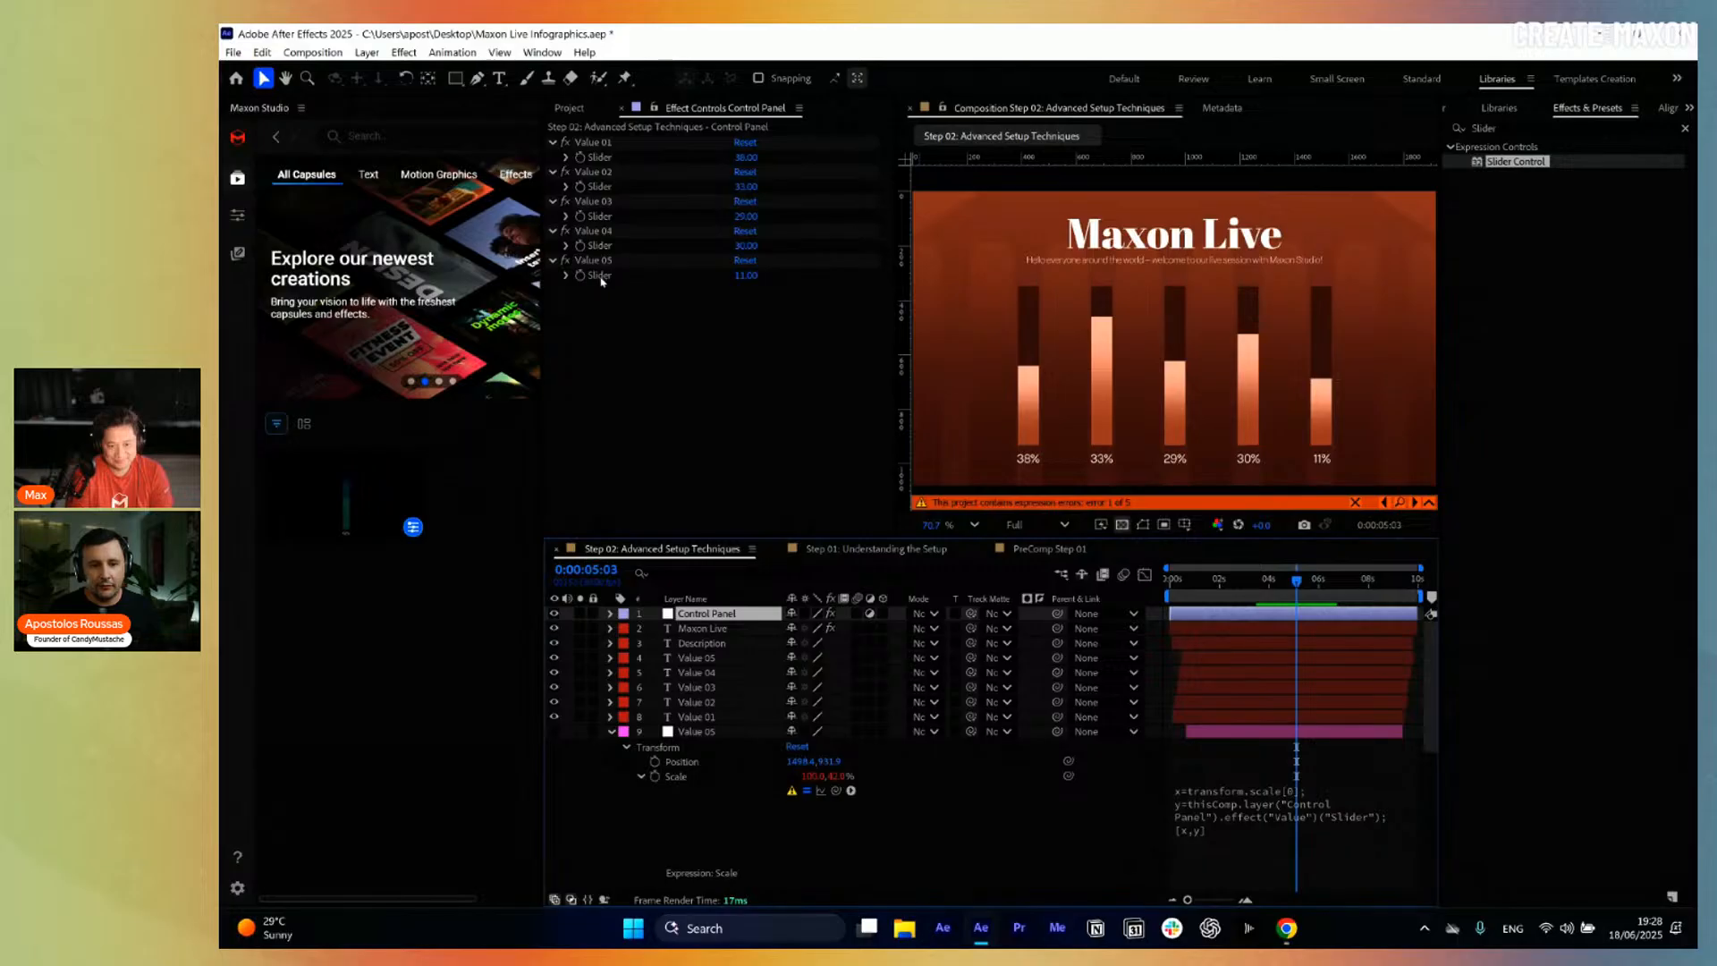
{"action": "left_click", "coordinate": [1291, 816]}
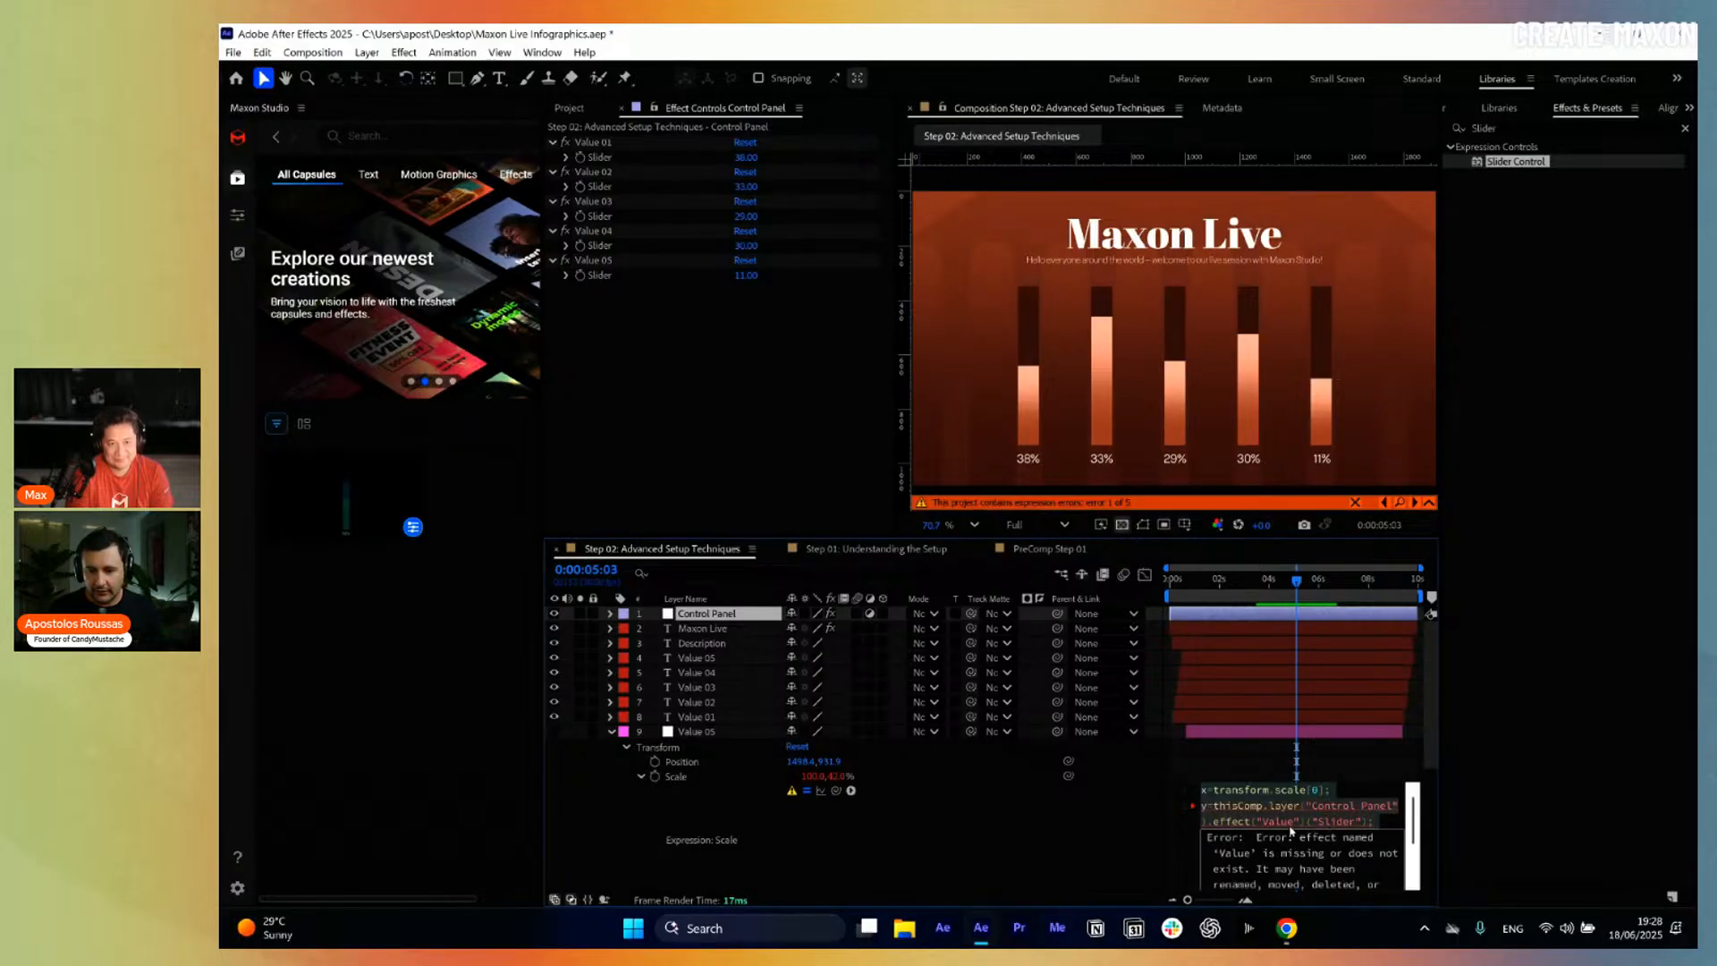
{"action": "left_click", "coordinate": [1290, 830]}
{"action": "type", "text": "05"}
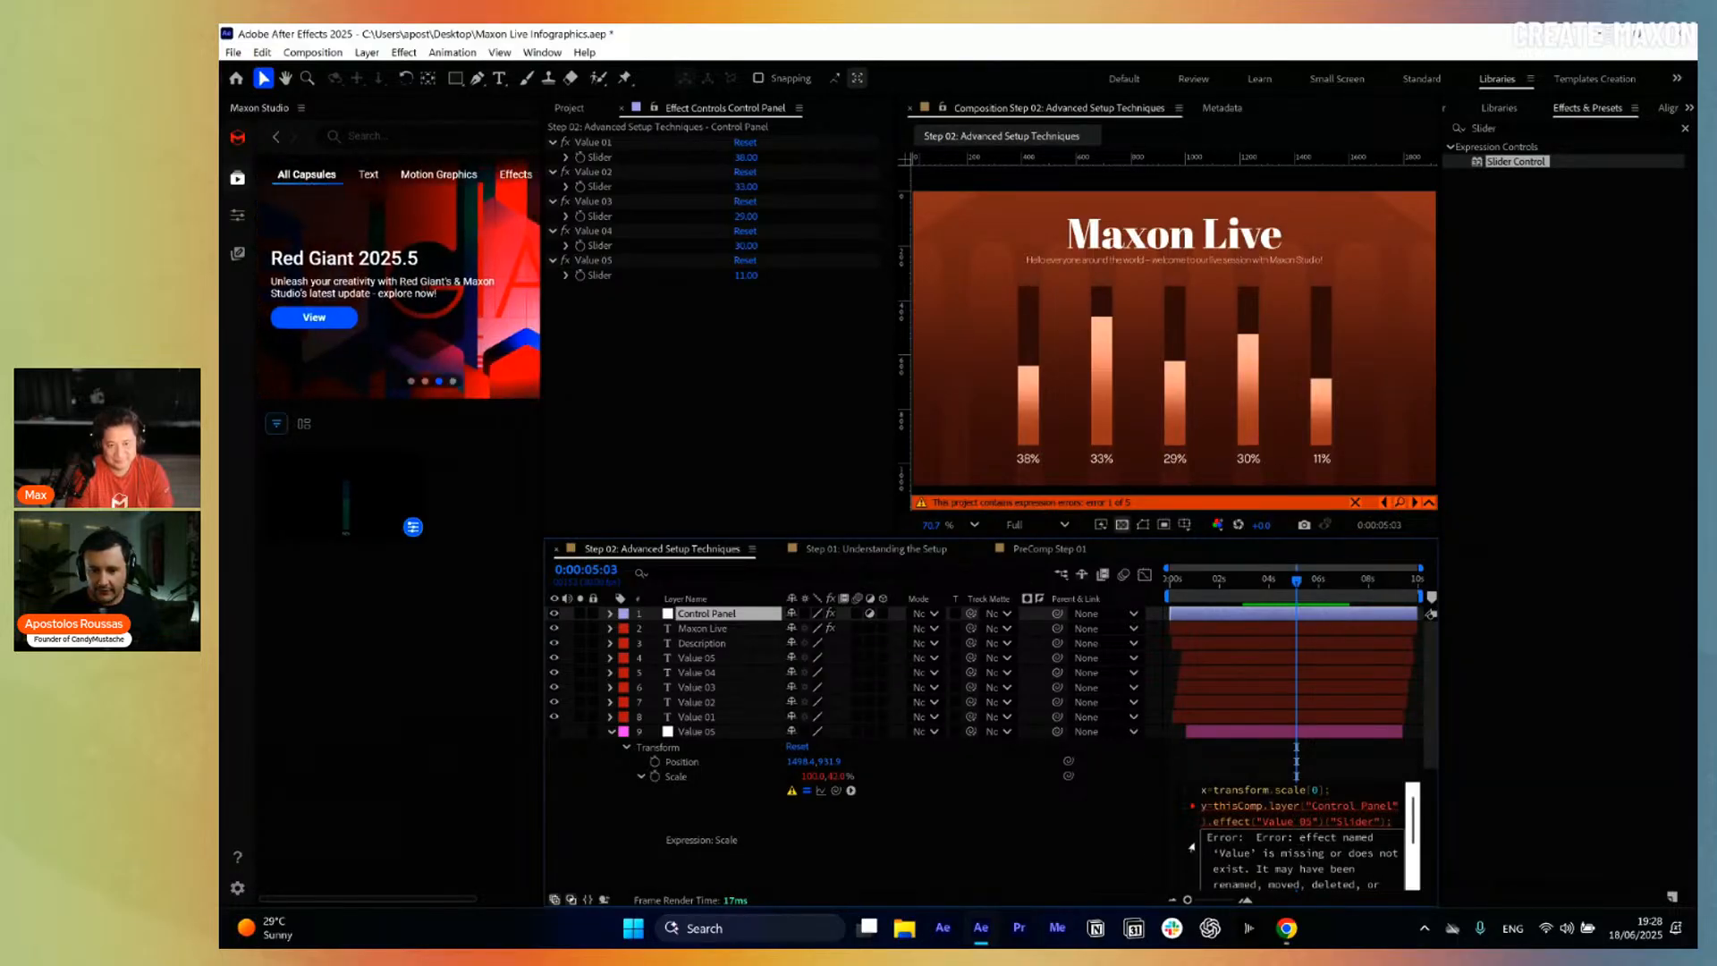
{"action": "left_click", "coordinate": [1057, 829]}
Edit the Value 04 null layer's Scale expression so it references the Control Panel effect "Value 04".
{"action": "scroll", "coordinate": [1275, 790], "scroll_direction": "down", "scroll_amount": 3}
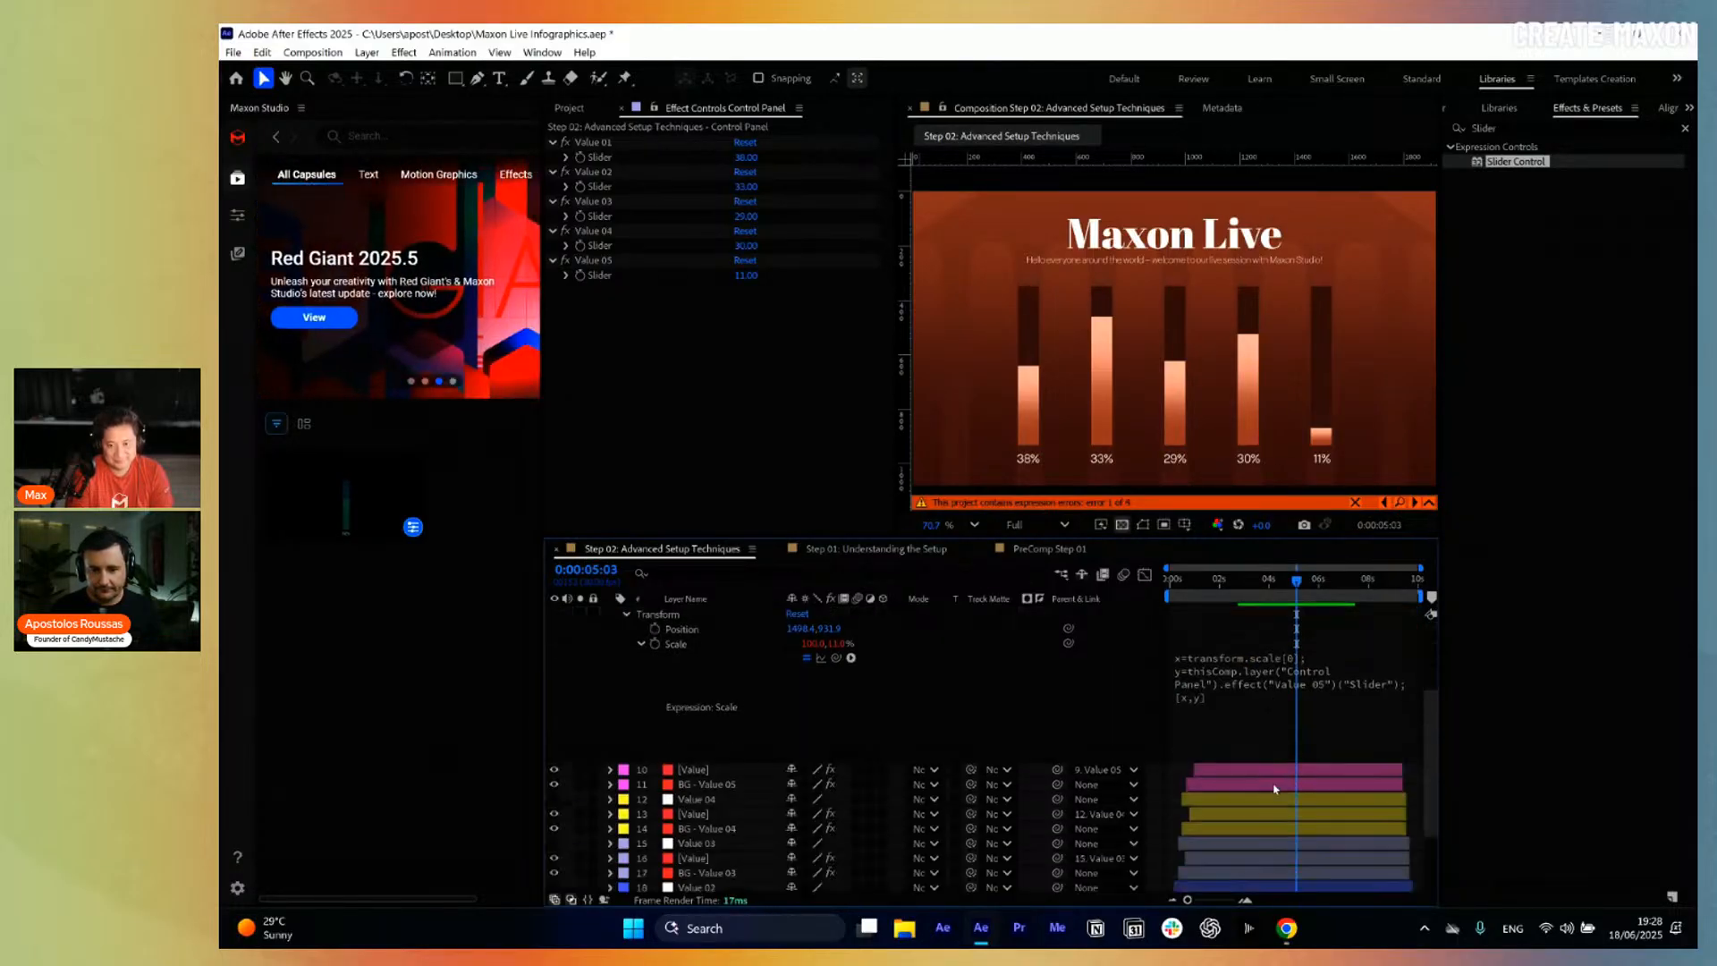
{"action": "left_click", "coordinate": [721, 799]}
{"action": "key", "text": "u"}
{"action": "key", "text": "u"}
{"action": "scroll", "coordinate": [1333, 839], "scroll_direction": "down", "scroll_amount": 2}
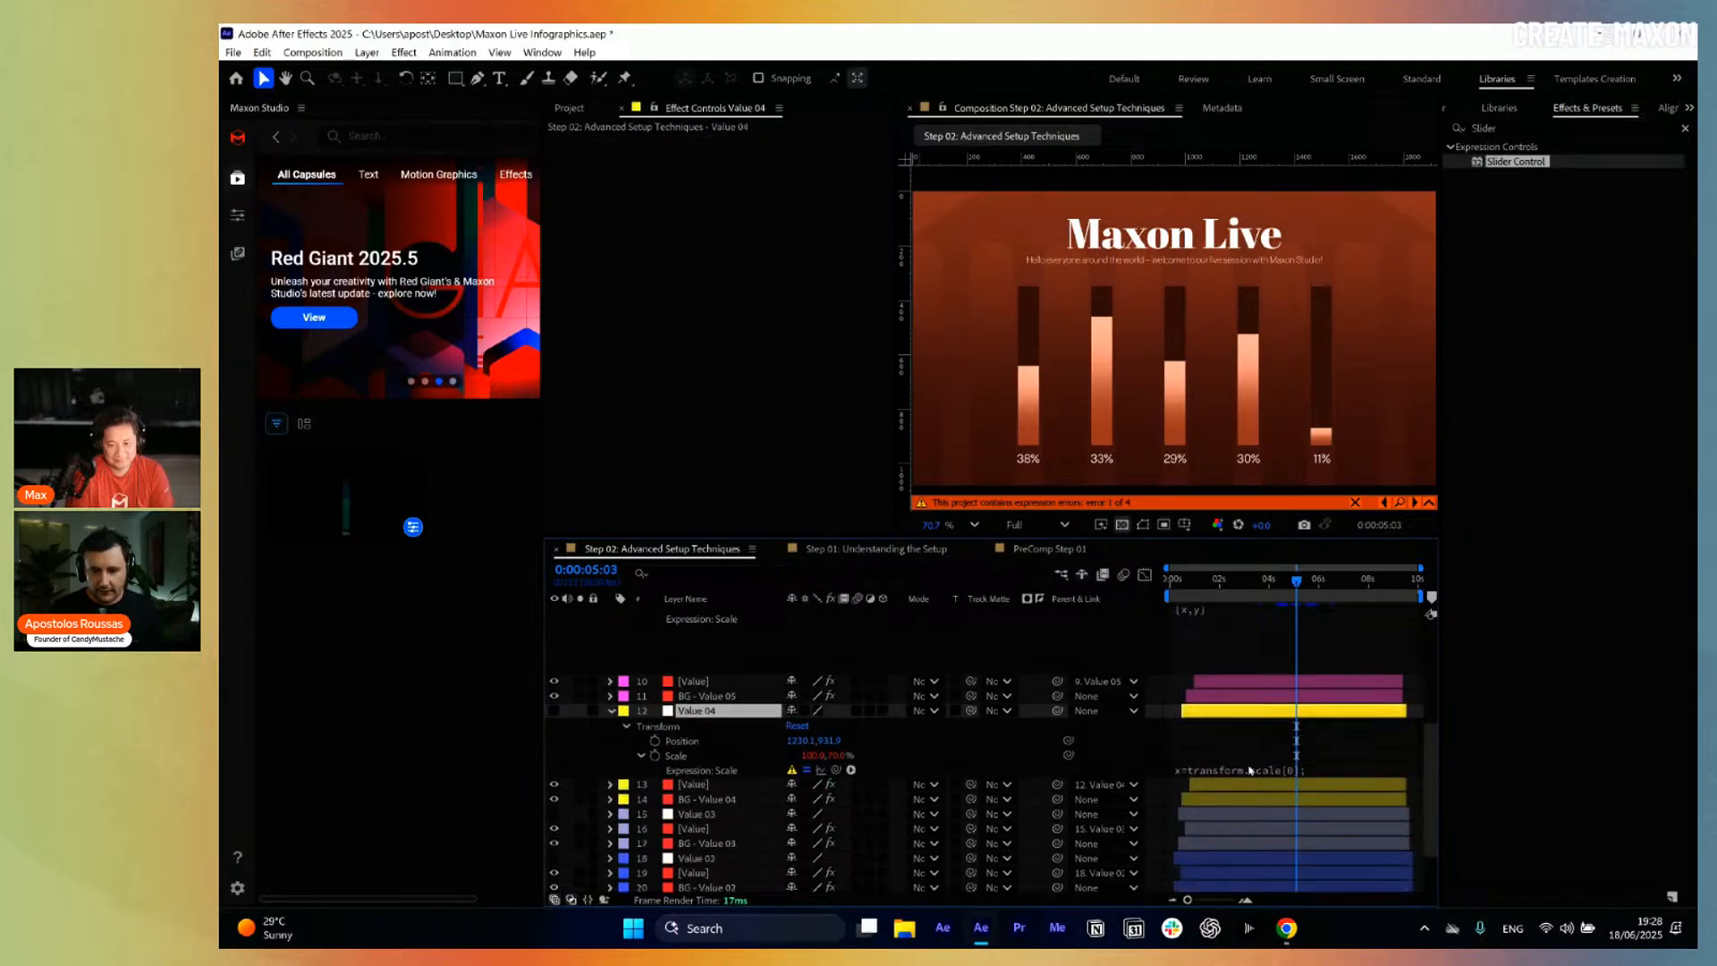
{"action": "left_click", "coordinate": [1250, 771]}
{"action": "left_click", "coordinate": [1296, 799]}
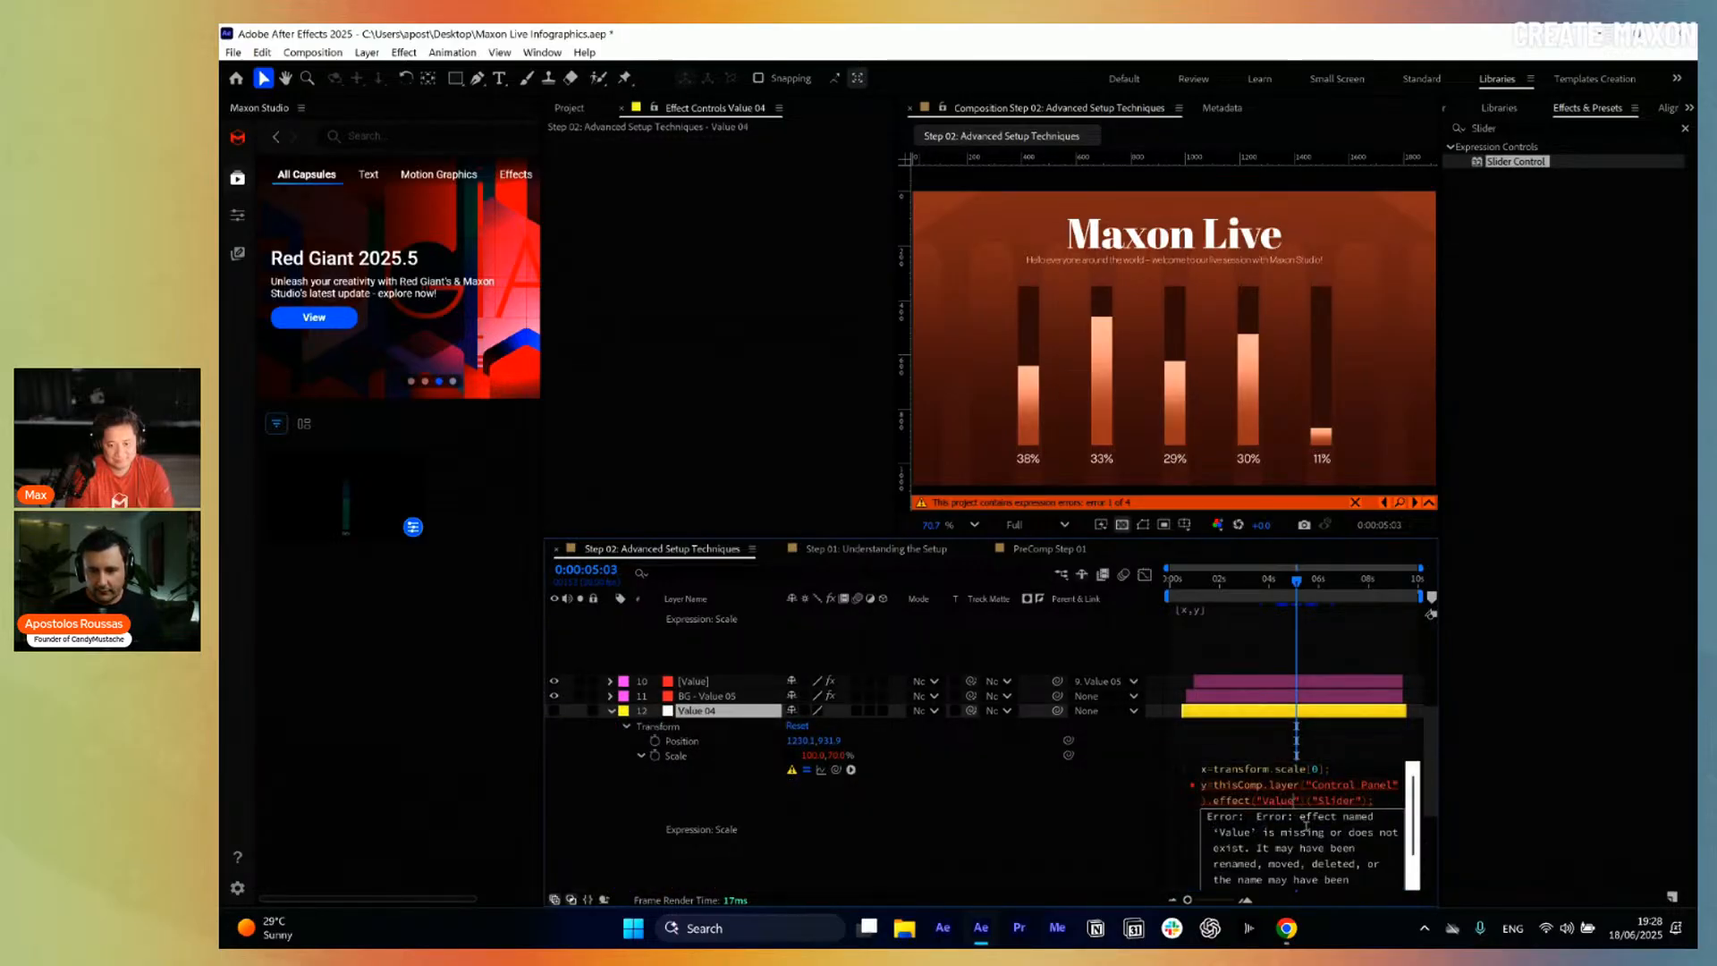
{"action": "type", "text": "04"}
{"action": "left_click", "coordinate": [981, 815]}
Edit the Value 03 null layer's Scale expression so it references the Control Panel effect "Value 03".
{"action": "scroll", "coordinate": [981, 815], "scroll_direction": "down", "scroll_amount": 4}
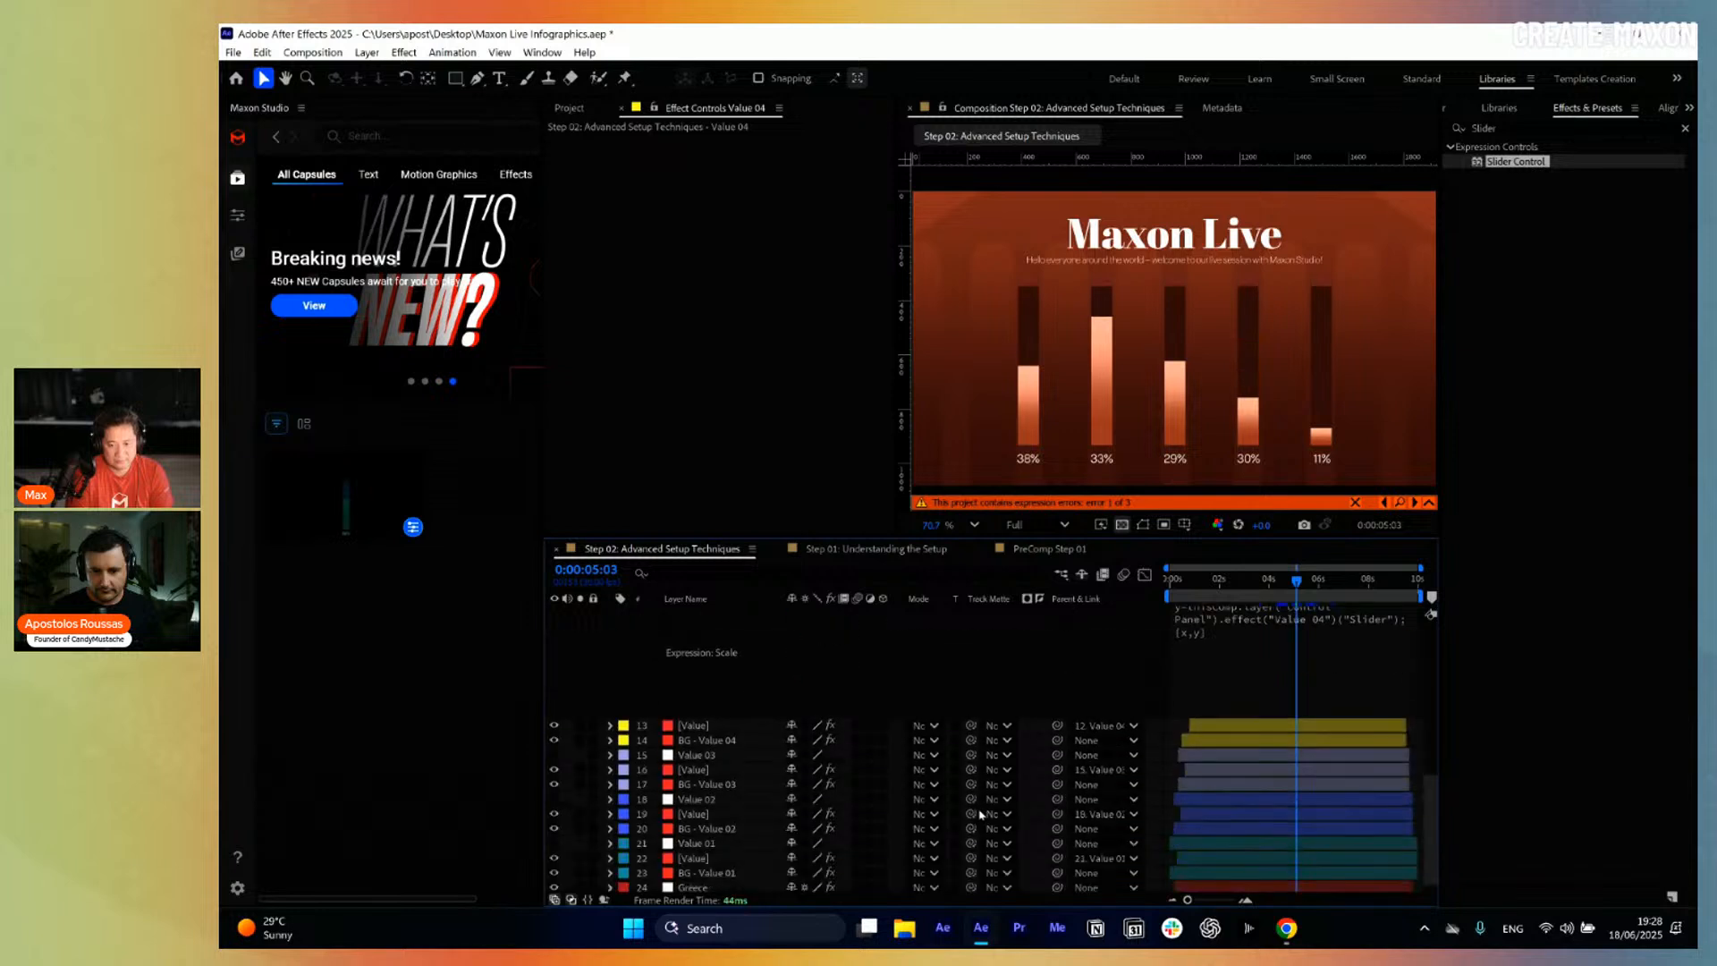
{"action": "left_click", "coordinate": [717, 757]}
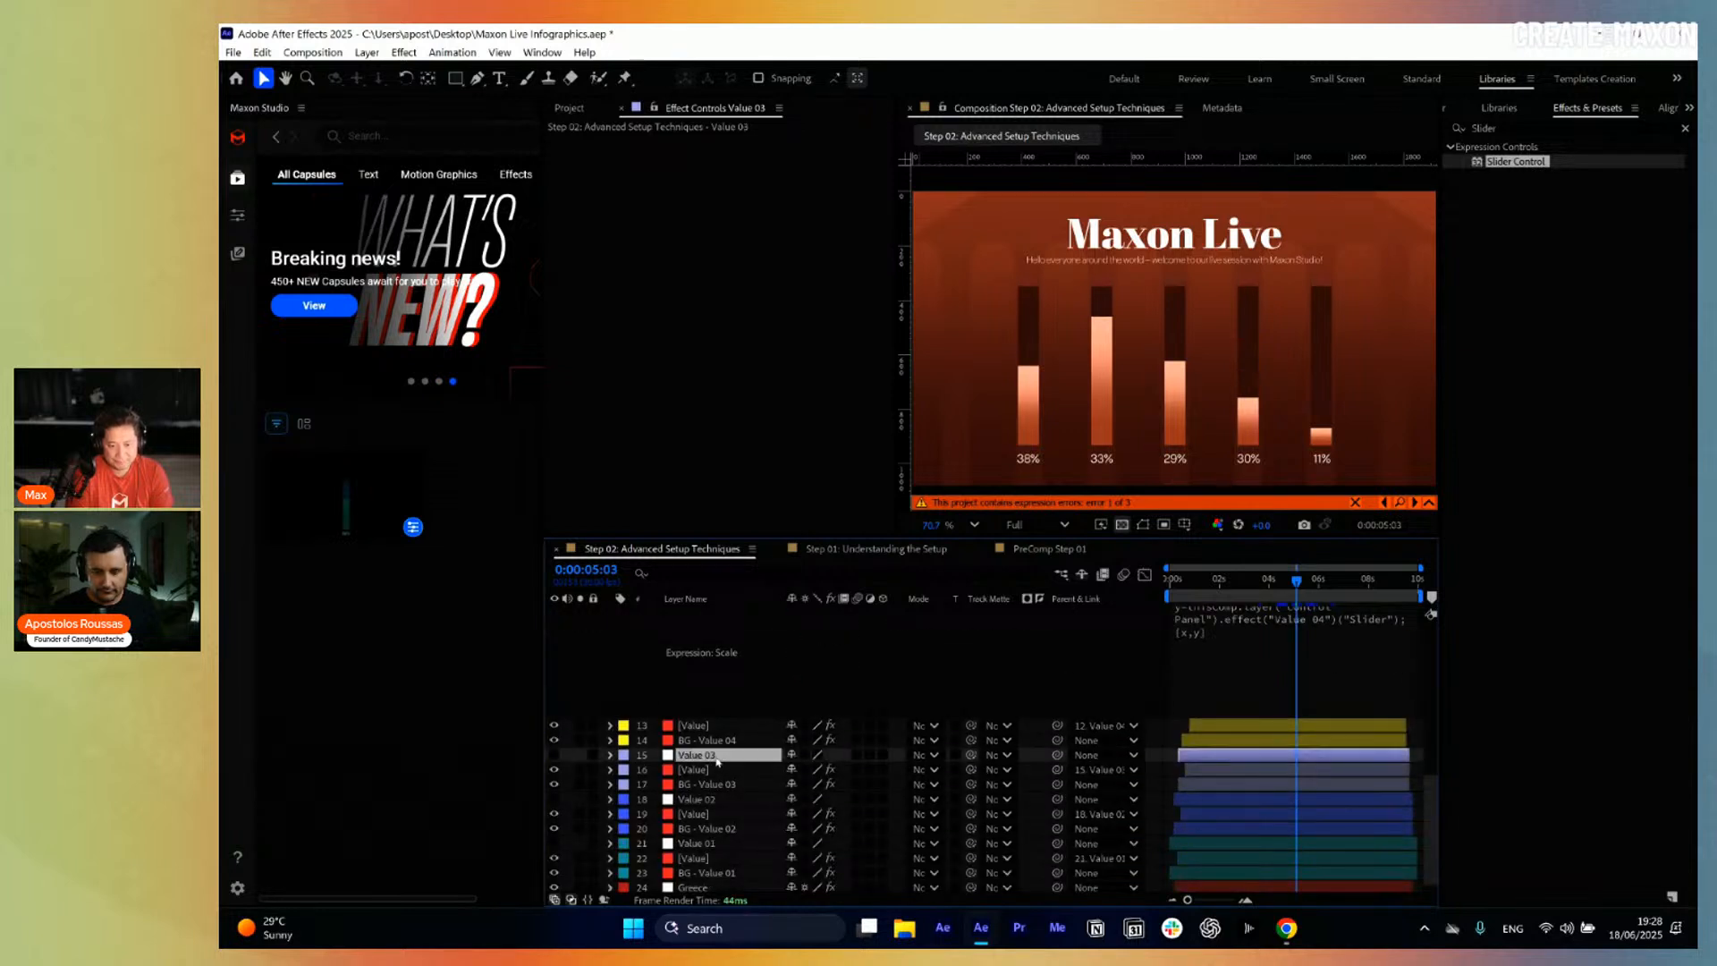
{"action": "key", "text": "u"}
{"action": "key", "text": "u"}
{"action": "left_click", "coordinate": [1277, 816]}
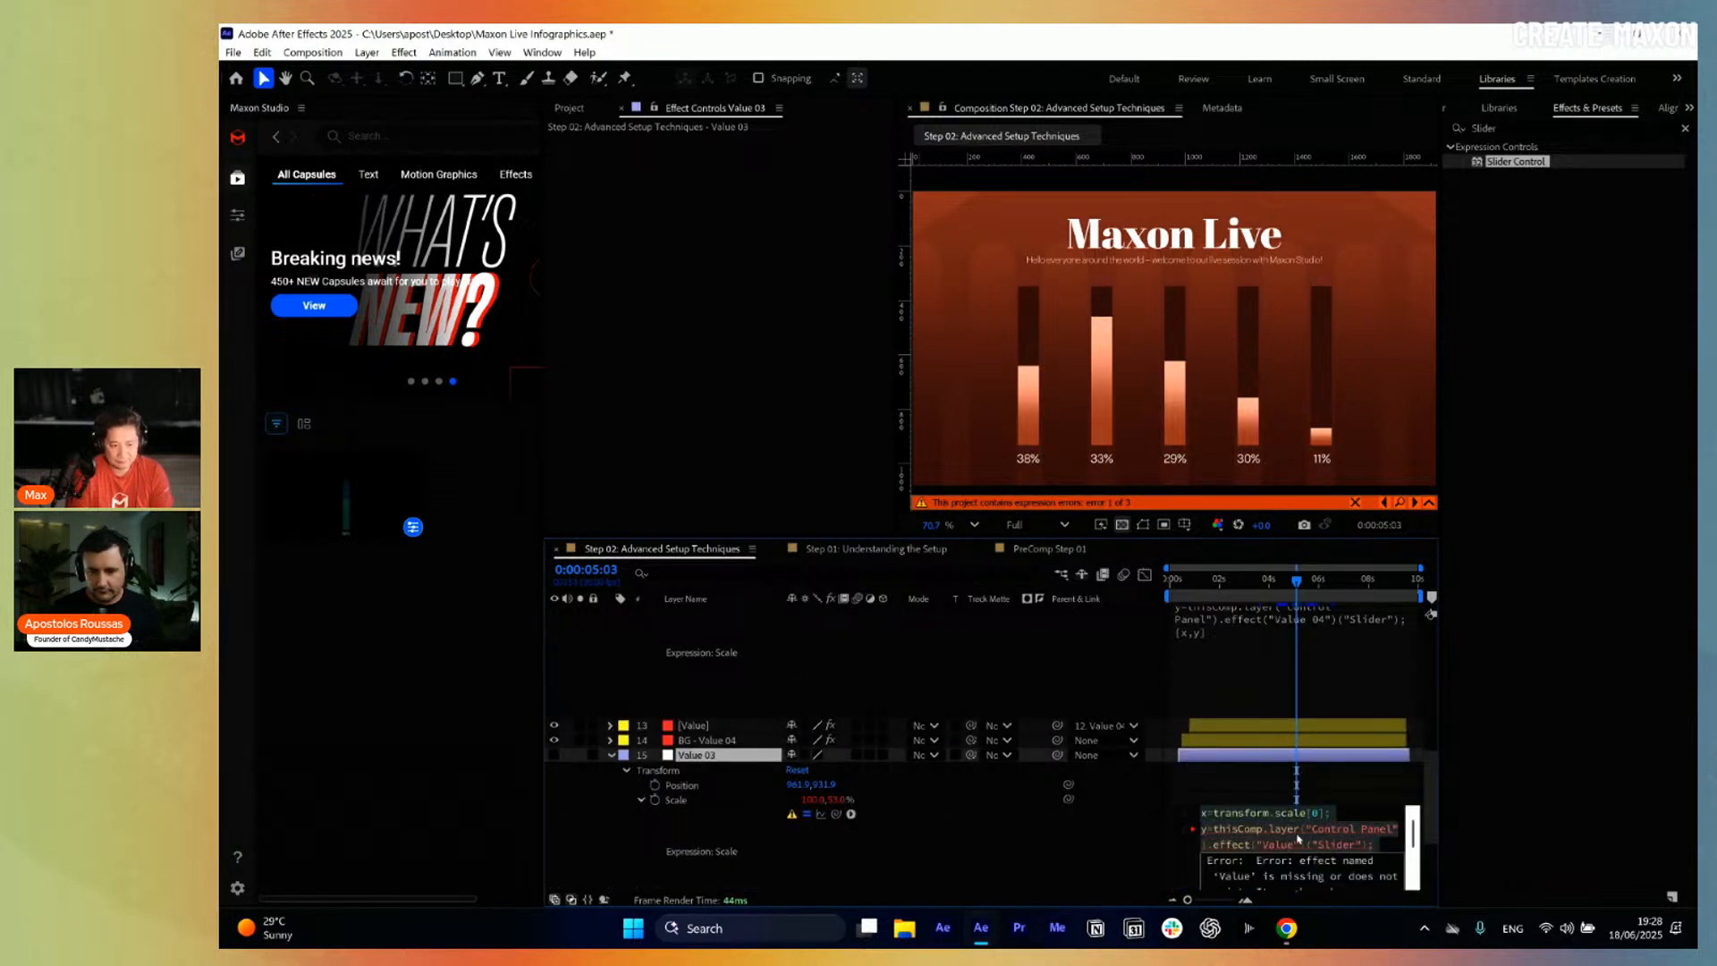
{"action": "left_click", "coordinate": [1299, 841]}
{"action": "type", "text": "03"}
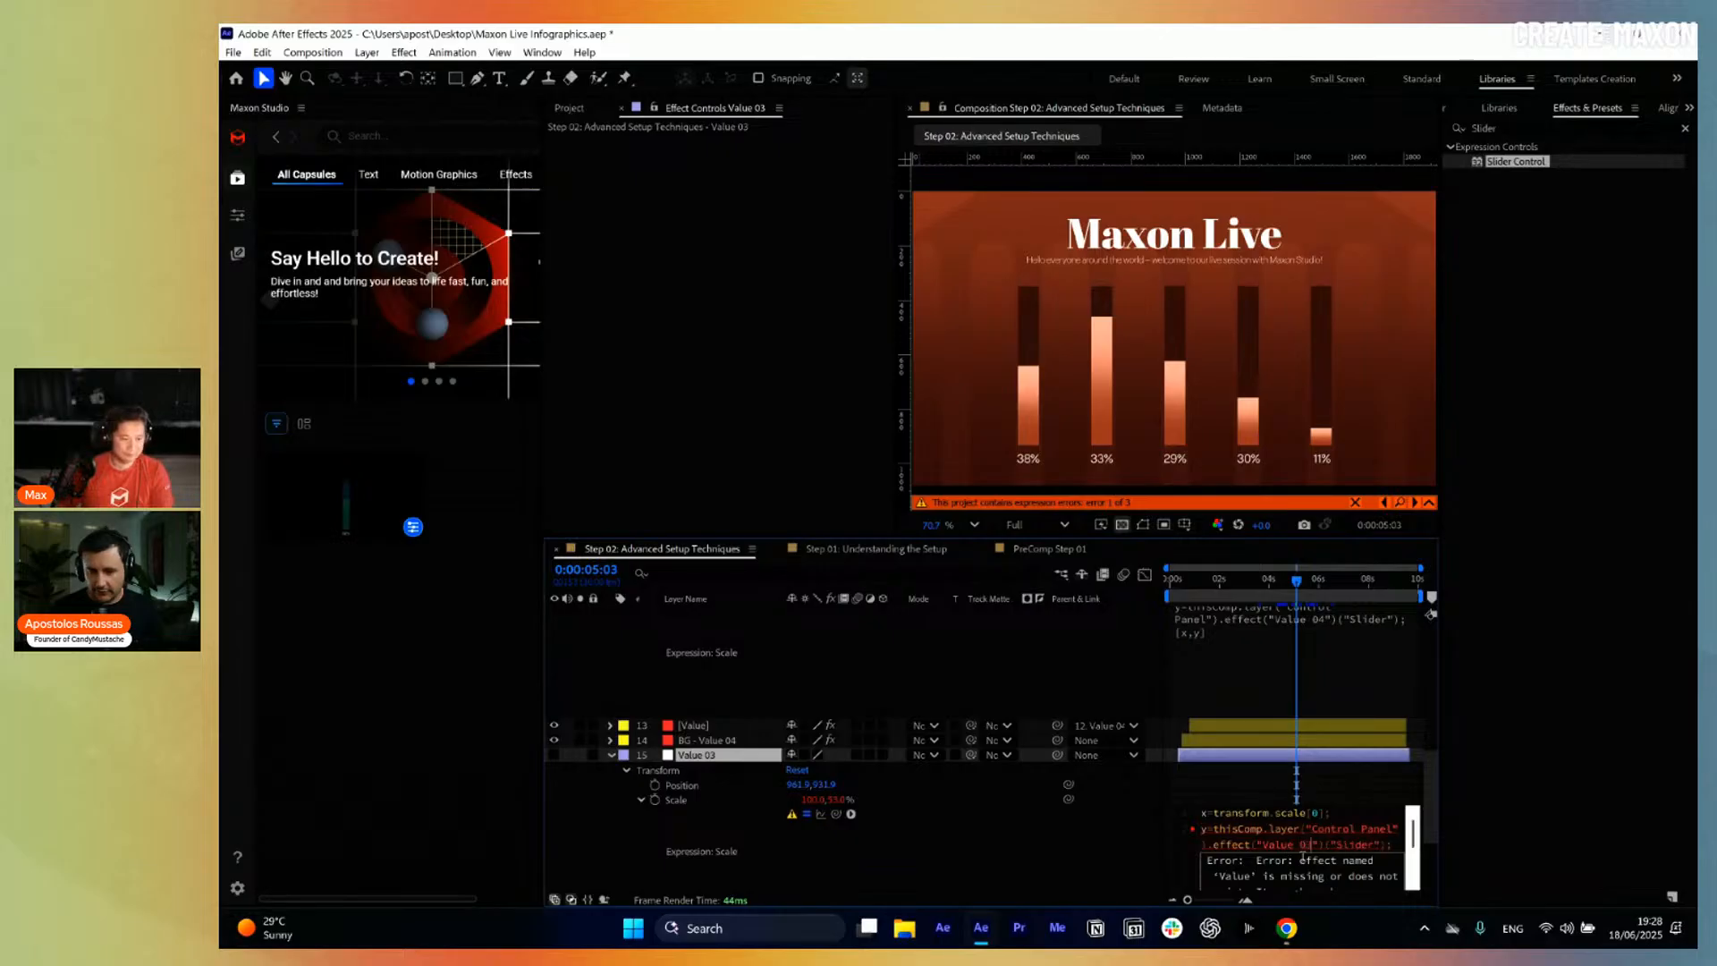
{"action": "left_click", "coordinate": [1042, 851]}
Edit the Value 02 null layer's Scale expression so it references the Control Panel effect "Value 02".
{"action": "scroll", "coordinate": [975, 806], "scroll_direction": "down", "scroll_amount": 3}
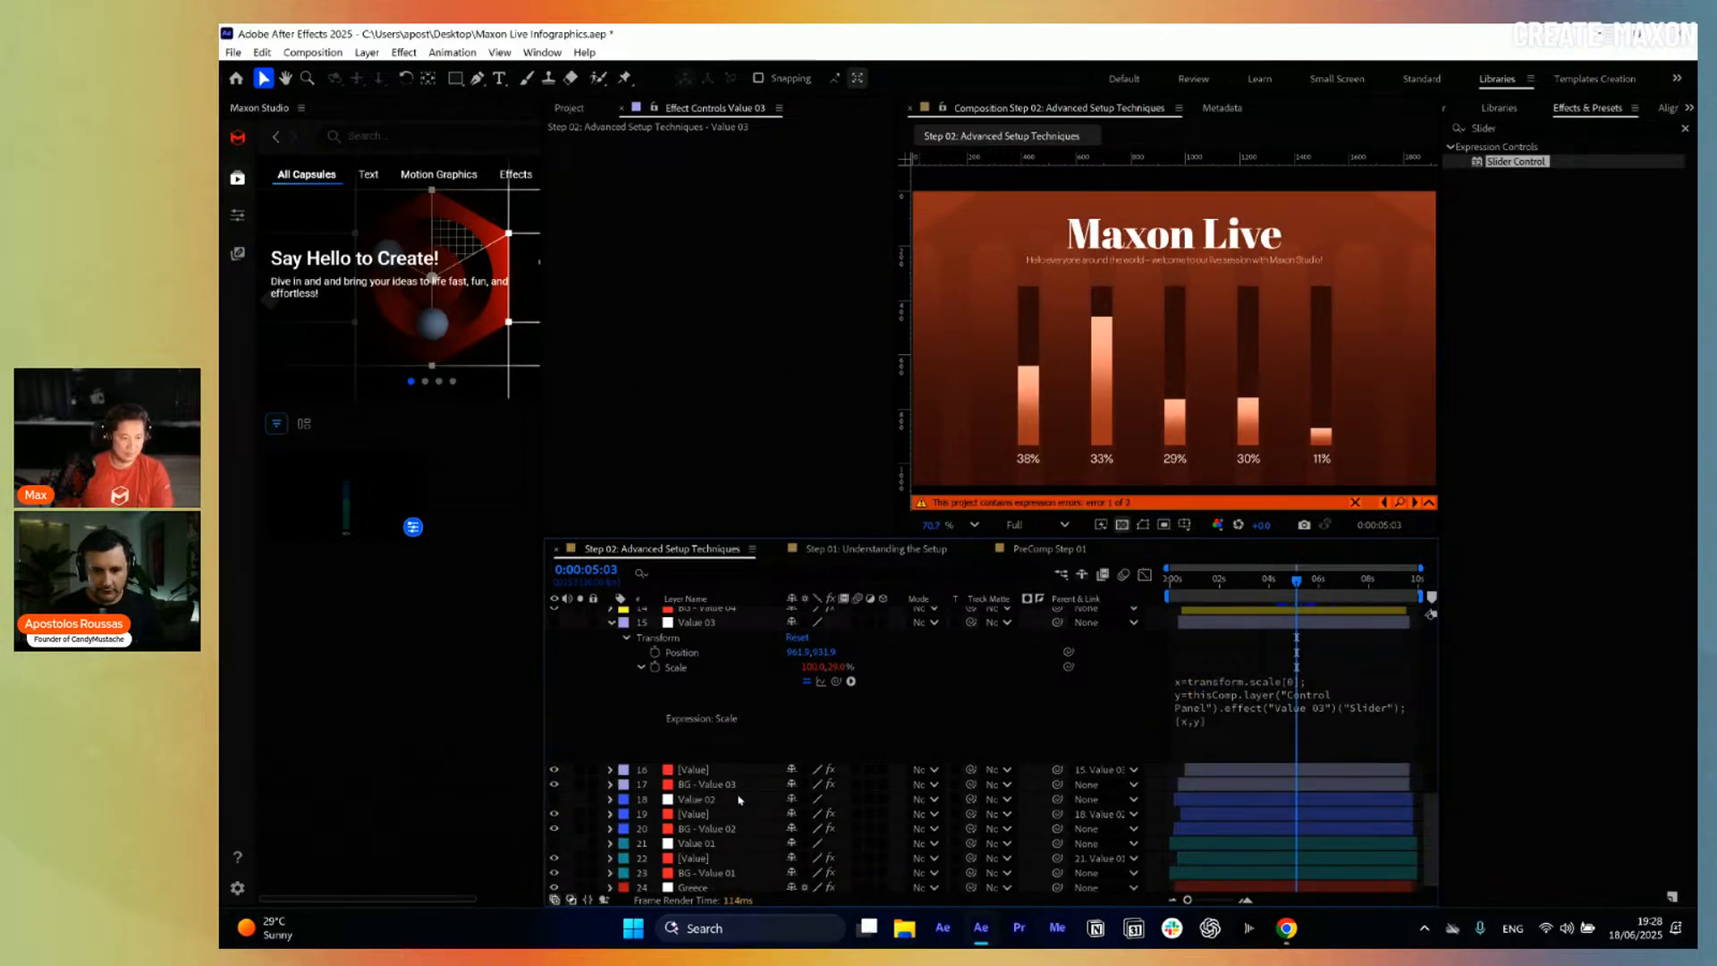
{"action": "left_click", "coordinate": [697, 798]}
{"action": "key", "text": "e"}
{"action": "key", "text": "e"}
{"action": "scroll", "coordinate": [1268, 781], "scroll_direction": "down", "scroll_amount": 2}
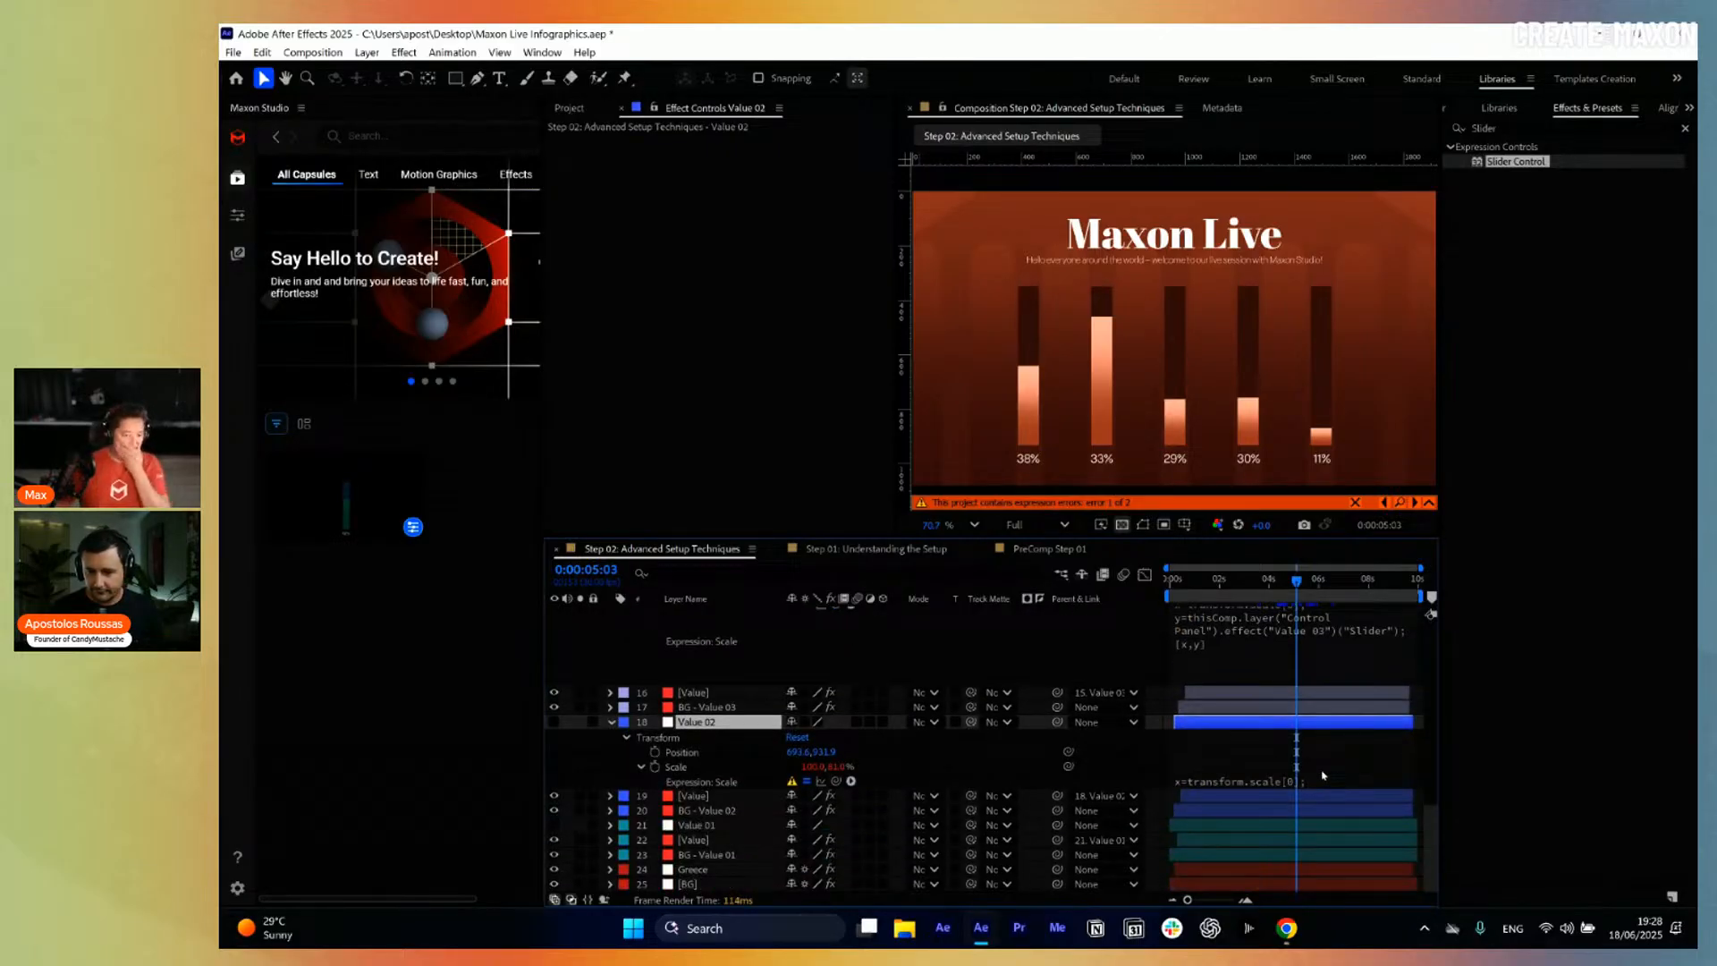
{"action": "left_click", "coordinate": [1268, 781]}
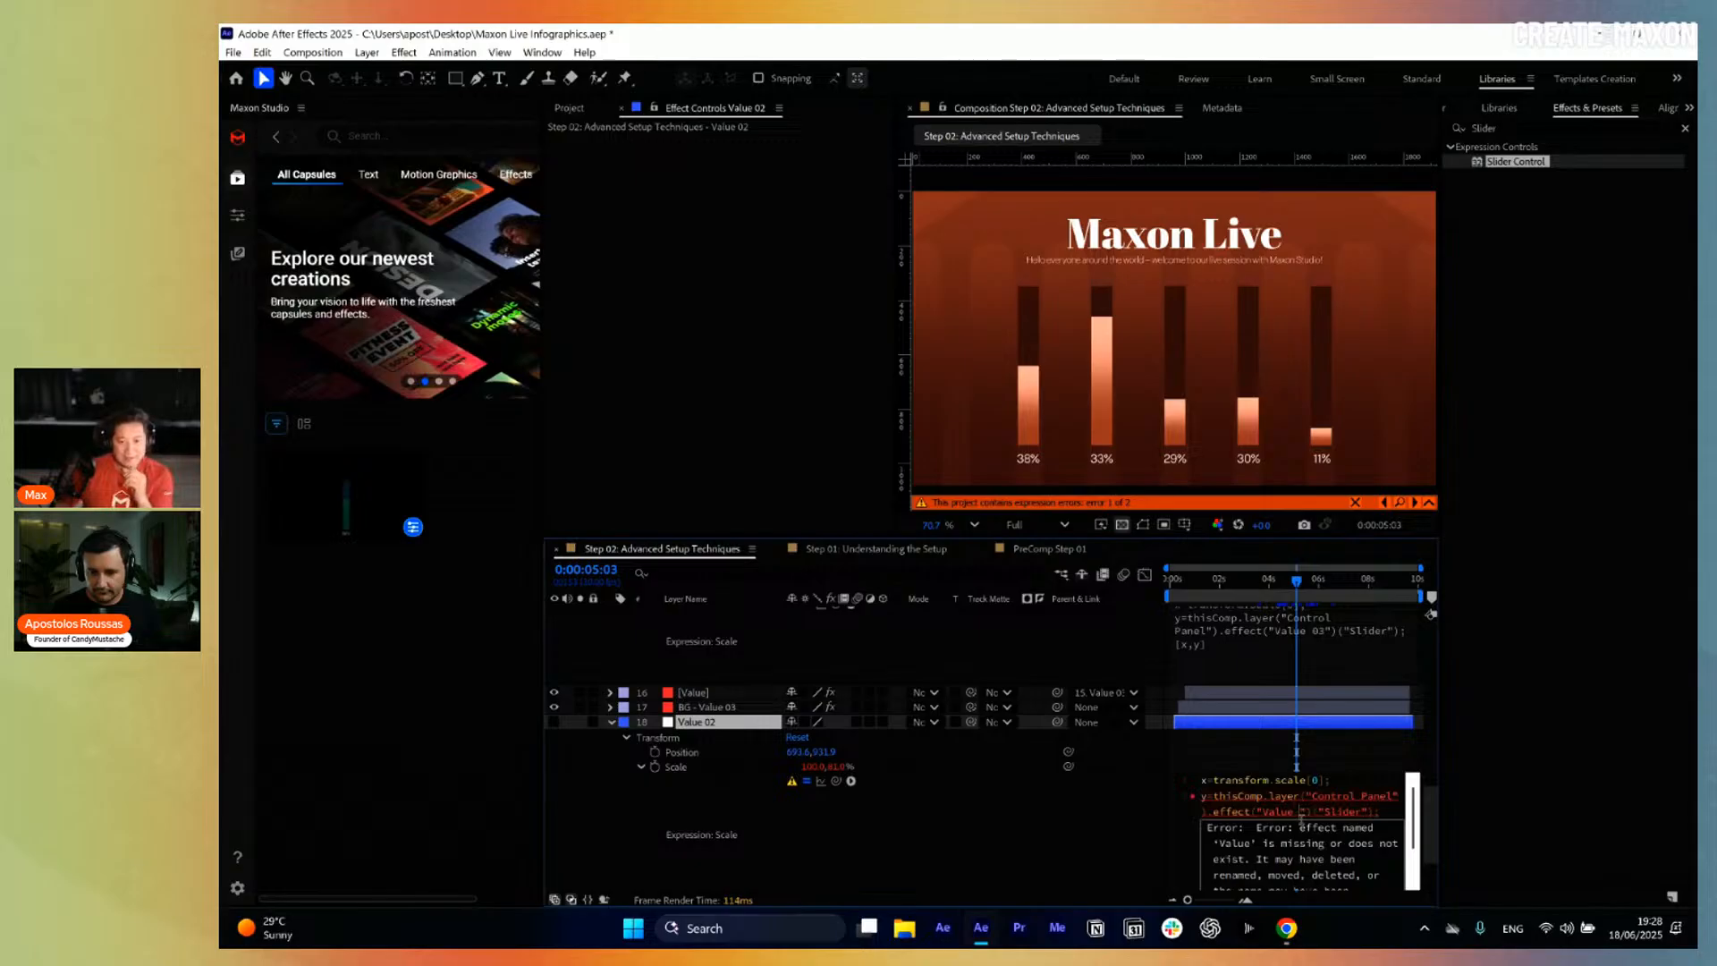
{"action": "type", "text": "02"}
{"action": "left_click", "coordinate": [957, 805]}
Edit the Value 01 null layer's Scale expression so it references the Control Panel effect "Value 01".
{"action": "scroll", "coordinate": [957, 805], "scroll_direction": "down", "scroll_amount": 3}
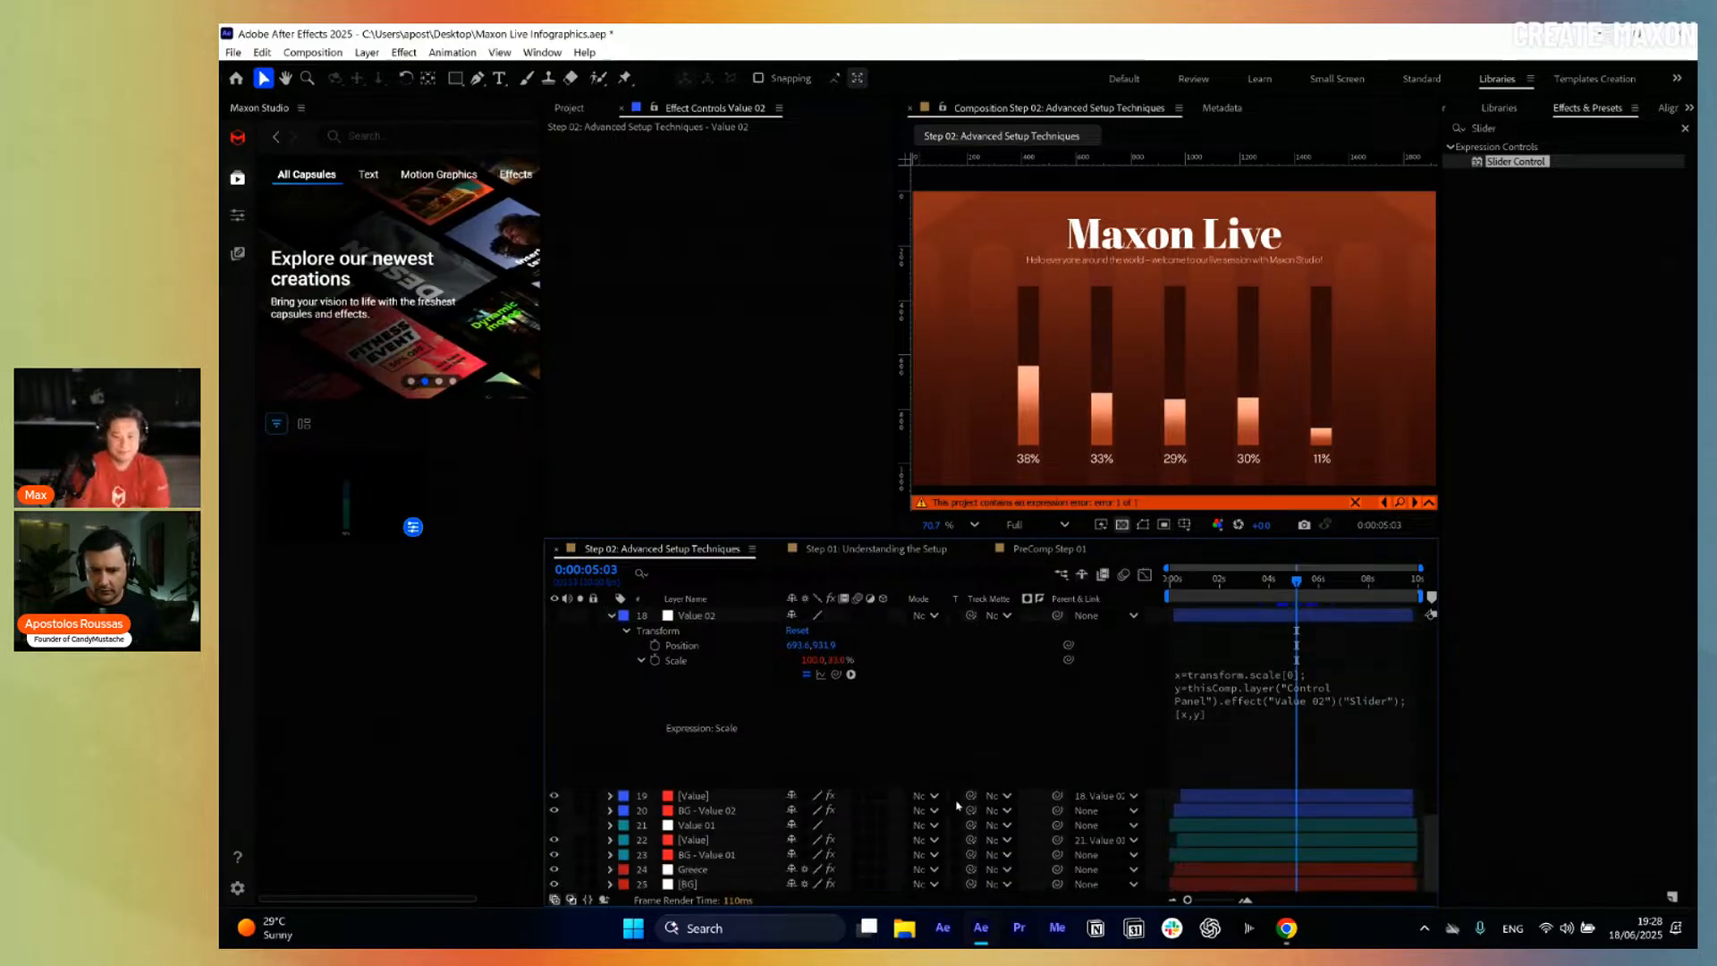
{"action": "left_click", "coordinate": [729, 827]}
{"action": "key", "text": "u"}
{"action": "key", "text": "u"}
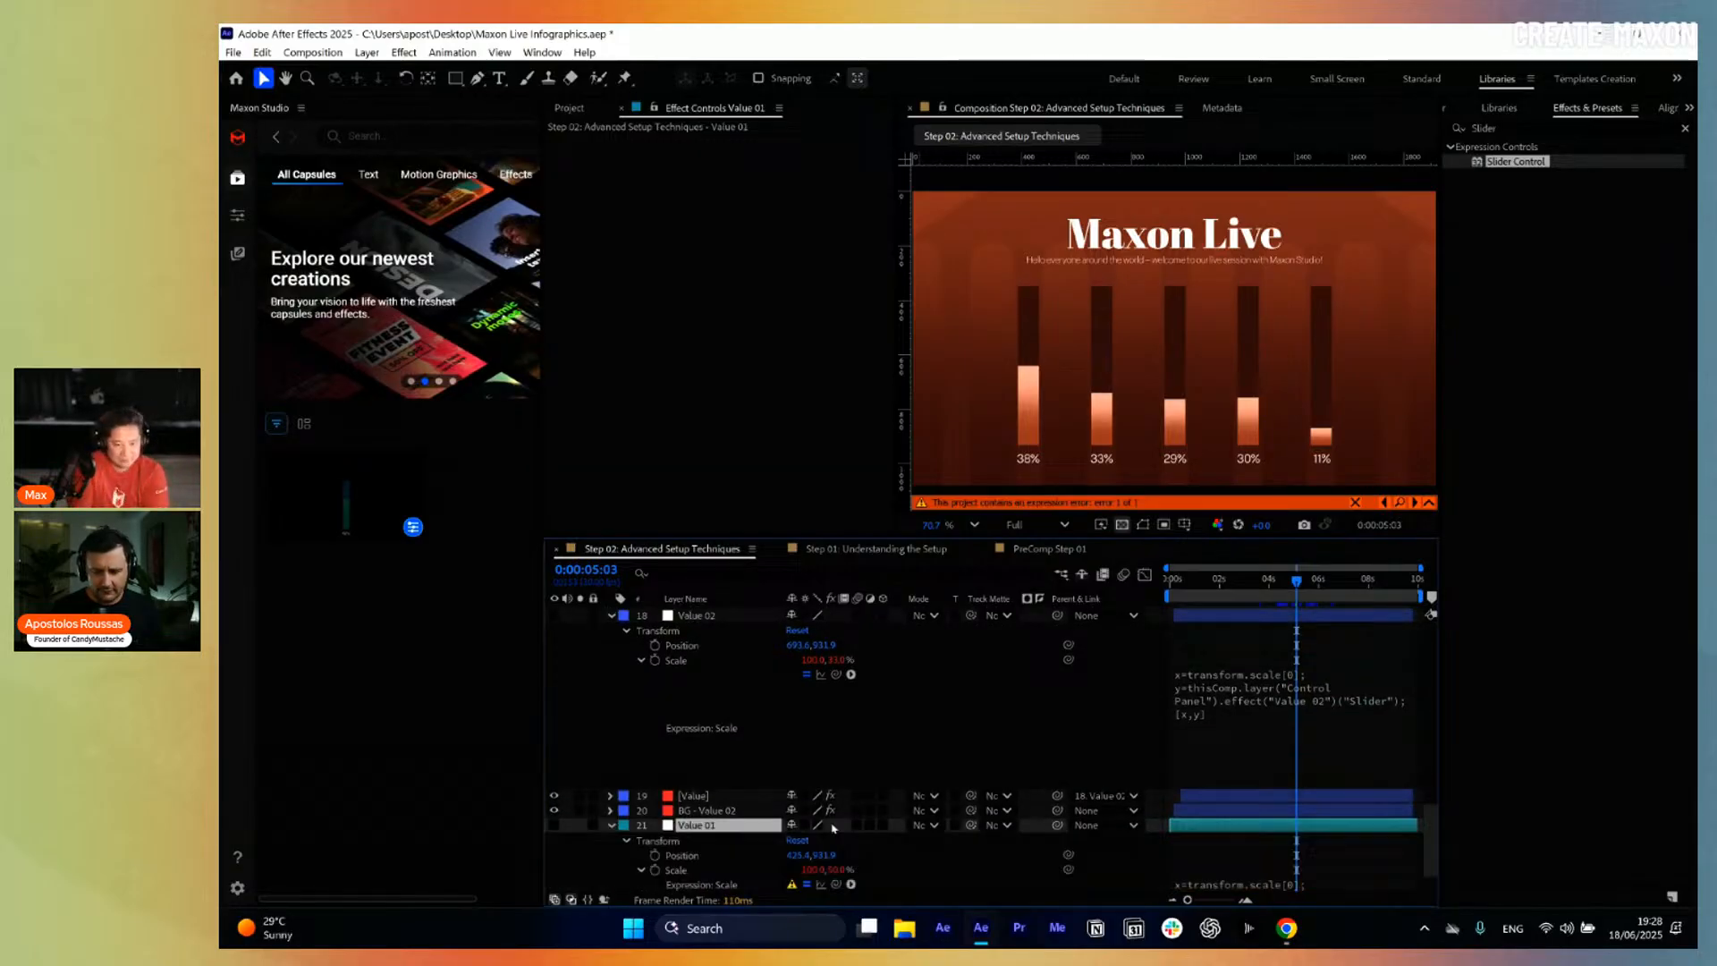
{"action": "scroll", "coordinate": [1304, 856], "scroll_direction": "down", "scroll_amount": 2}
{"action": "left_click", "coordinate": [1297, 856]}
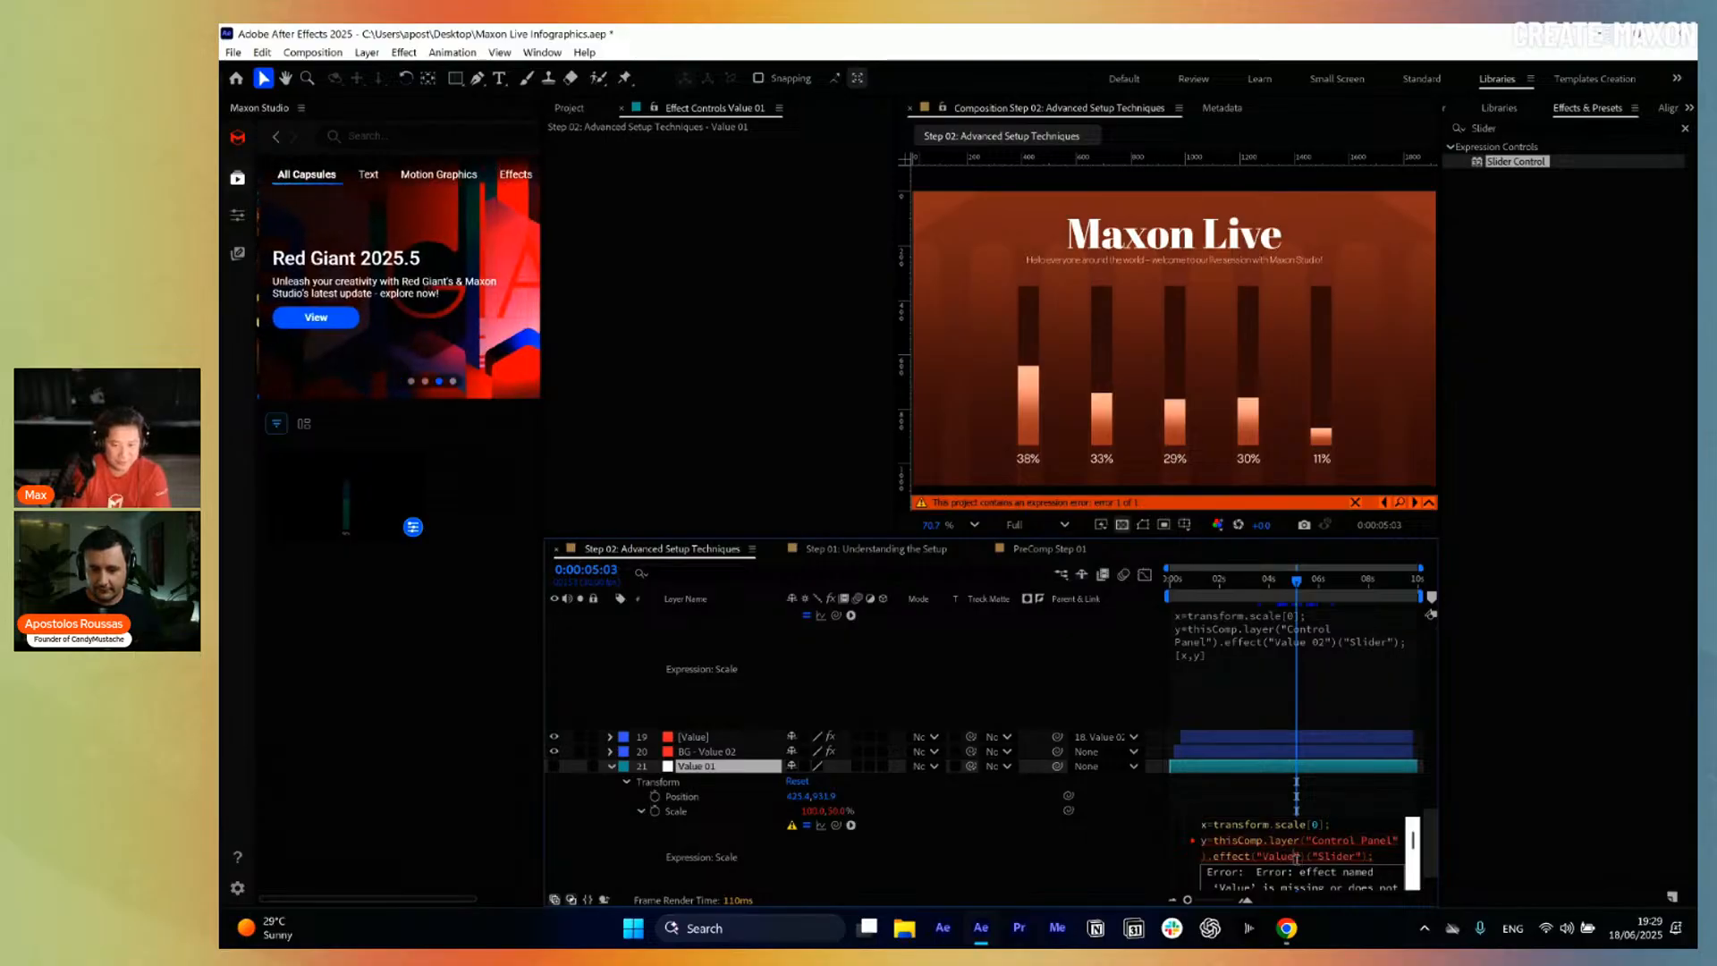
{"action": "type", "text": "01"}
{"action": "left_click", "coordinate": [891, 690]}
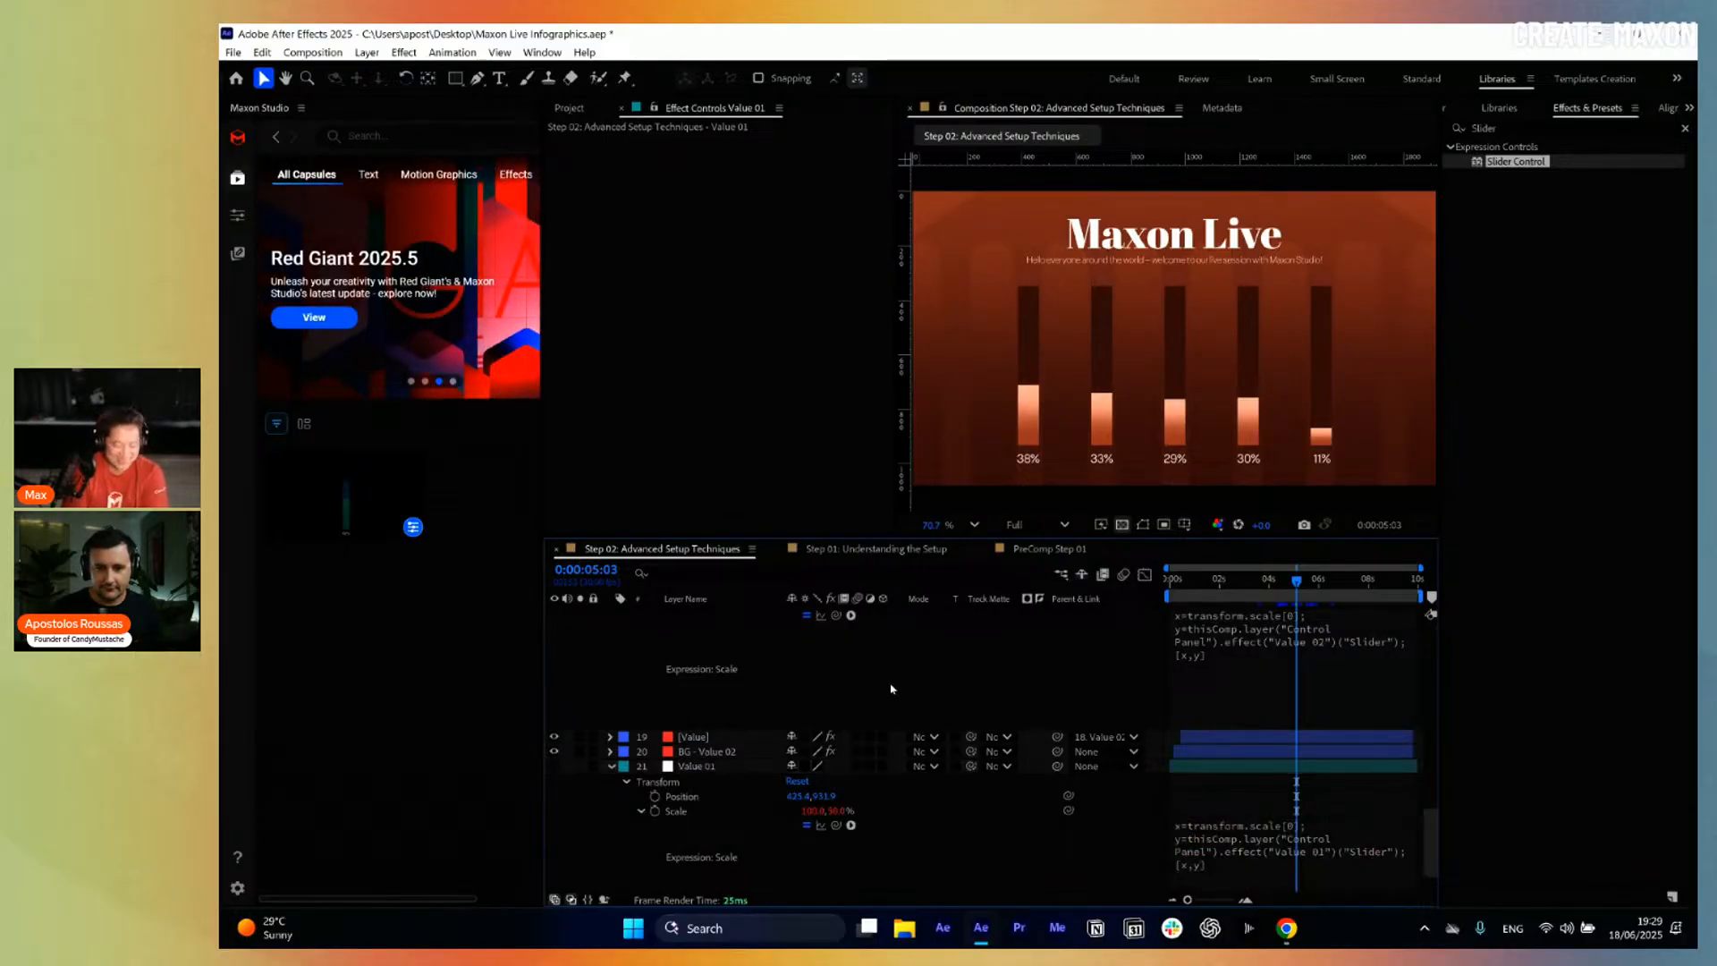
Collapse the properties of all layers in the Step 02 composition and deselect them.
{"action": "key", "text": "ctrl+a"}
{"action": "scroll", "coordinate": [904, 695], "scroll_direction": "up", "scroll_amount": 15}
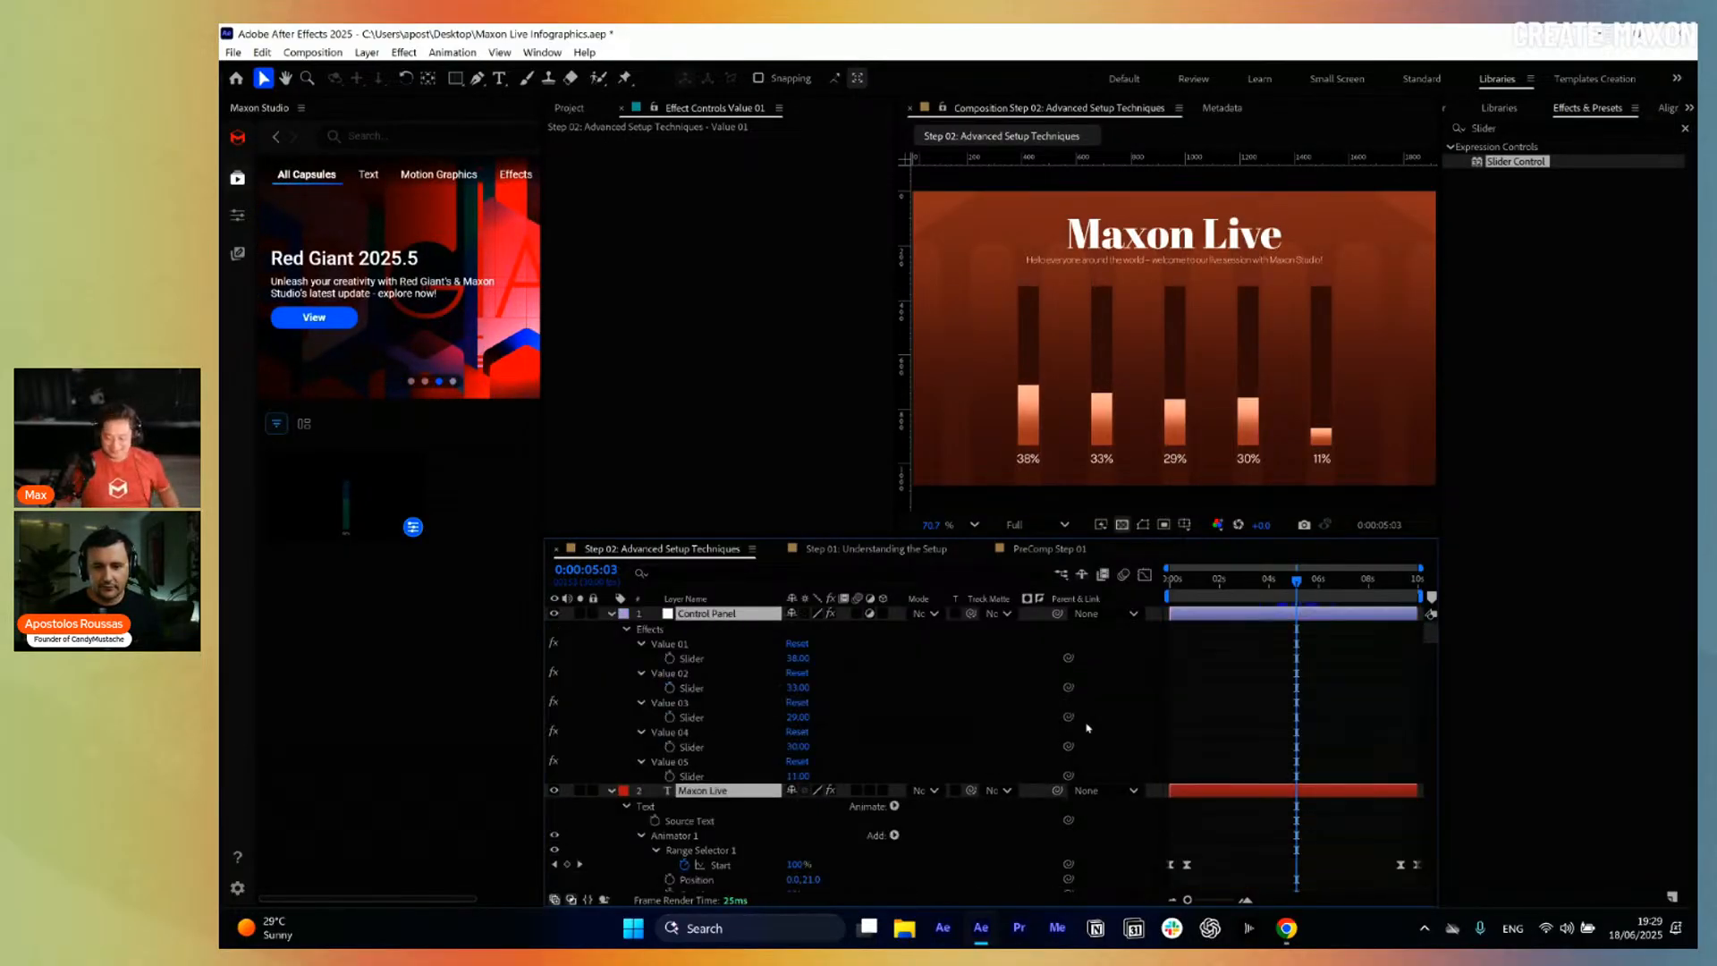
{"action": "key", "text": "u"}
{"action": "left_click", "coordinate": [1155, 667]}
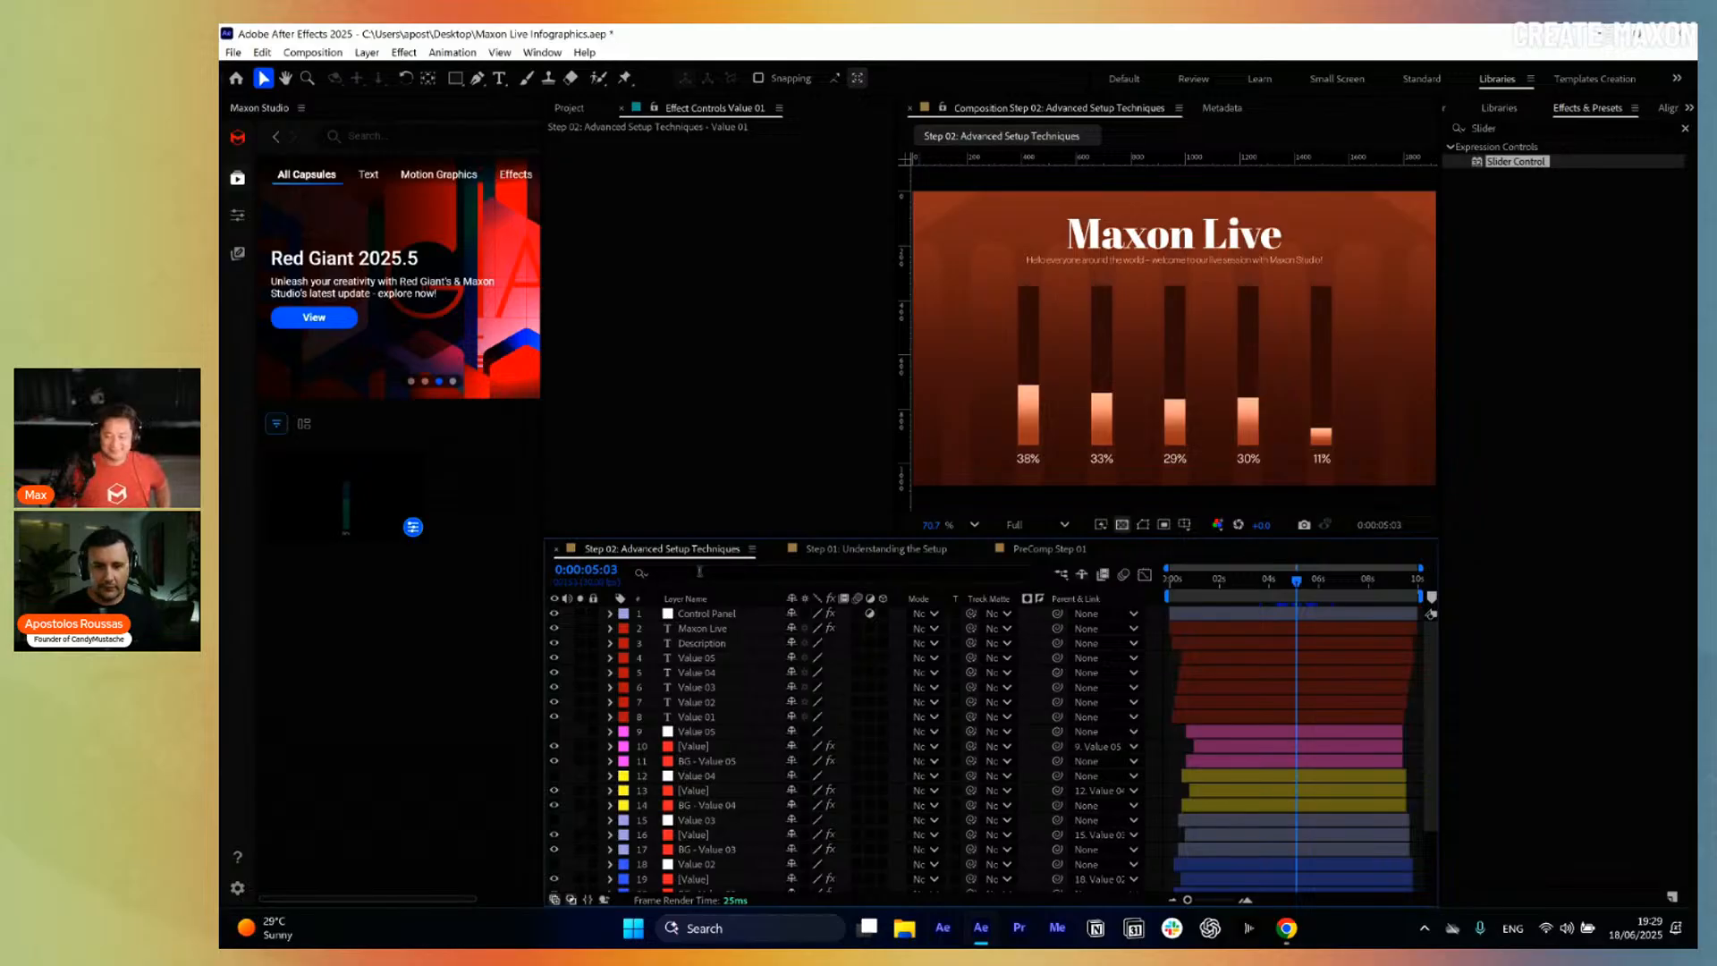
Set the Control Panel layer's sliders to 63, 21, 63, 27 and 40 for Value 01 through Value 05.
{"action": "left_click", "coordinate": [706, 614]}
{"action": "left_click_drag", "start_coordinate": [746, 158], "coordinate": [772, 278]}
{"action": "left_click", "coordinate": [755, 361]}
{"action": "left_click", "coordinate": [823, 431]}
Preview the infographic's animation from the start of the composition to 0:00:03:18.
{"action": "left_click", "coordinate": [1238, 602]}
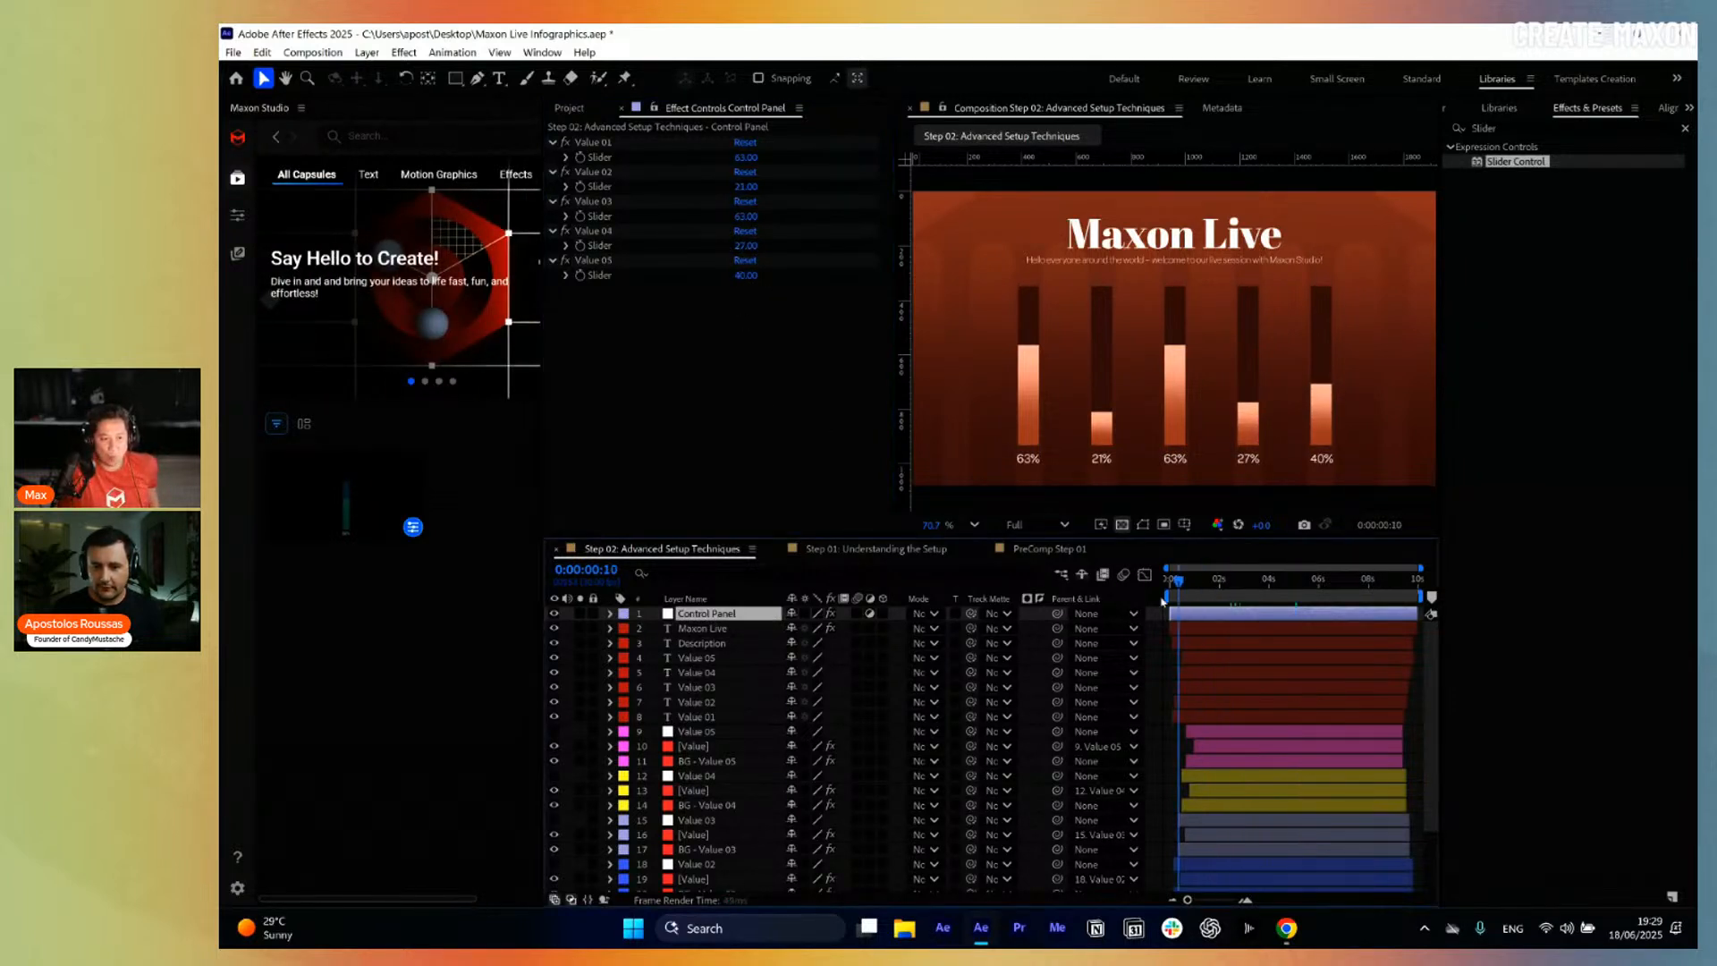
{"action": "key", "text": "Home"}
{"action": "left_click", "coordinate": [1173, 660]}
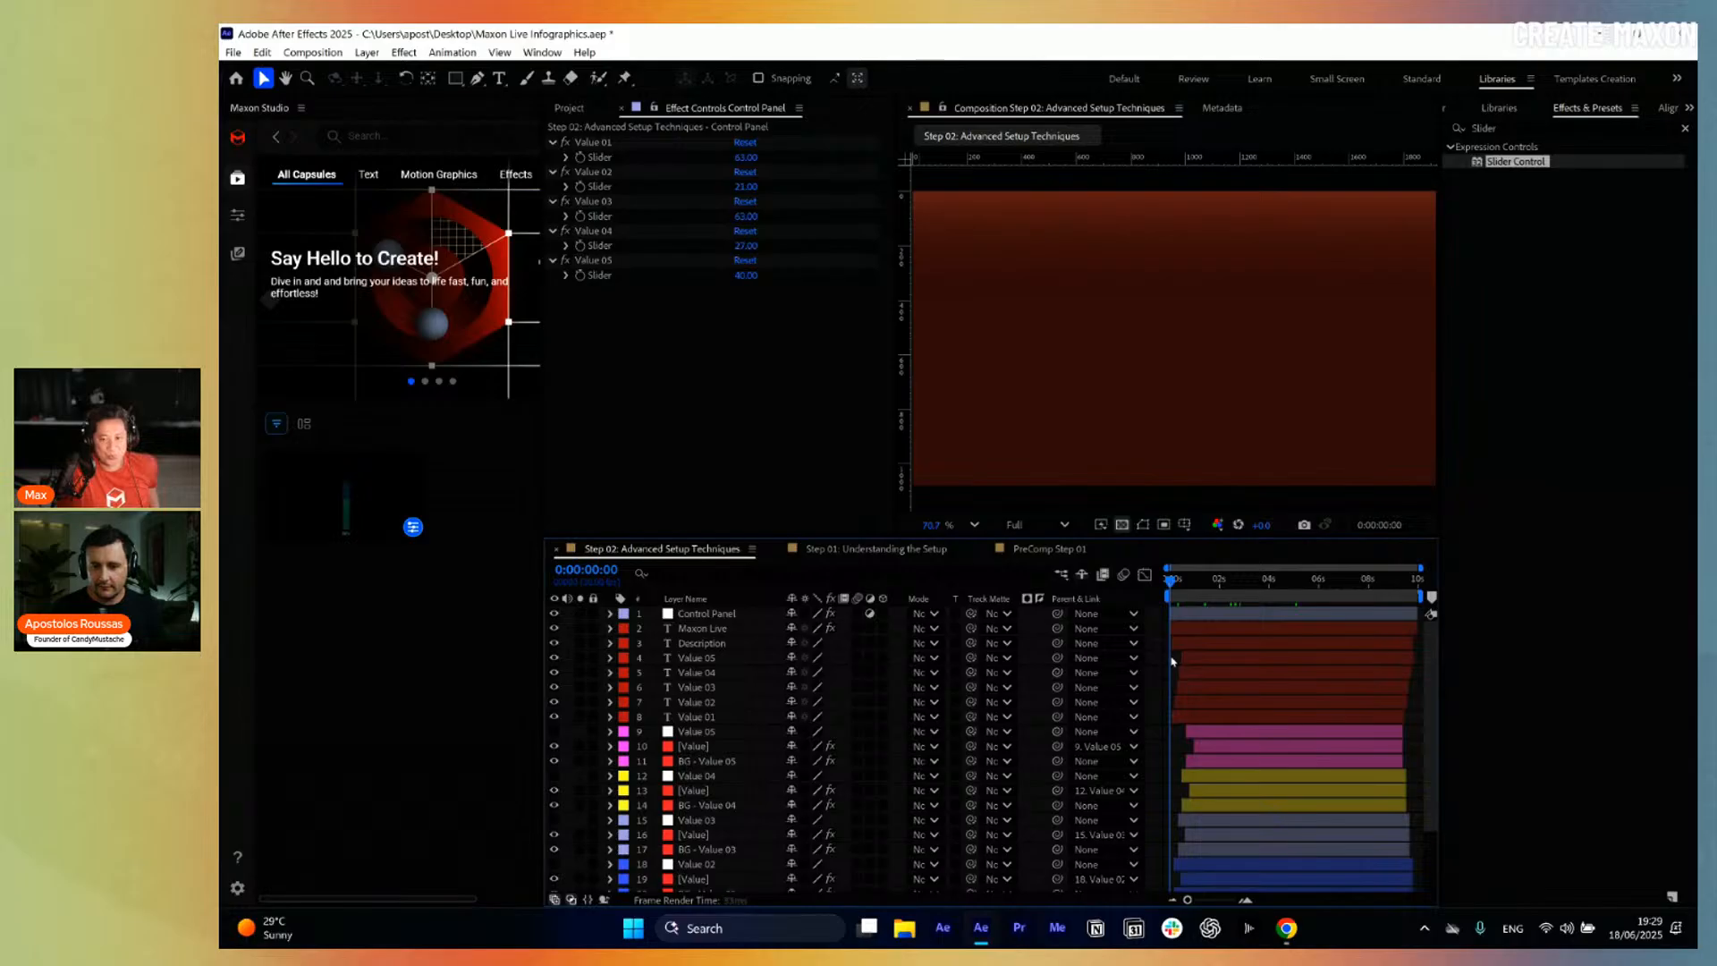
{"action": "left_click_drag", "start_coordinate": [1170, 592], "coordinate": [1259, 608]}
Set the Control Panel's Value 01 slider to 37 and scrub through the animation to 0:00:04:00.
{"action": "left_click", "coordinate": [761, 233]}
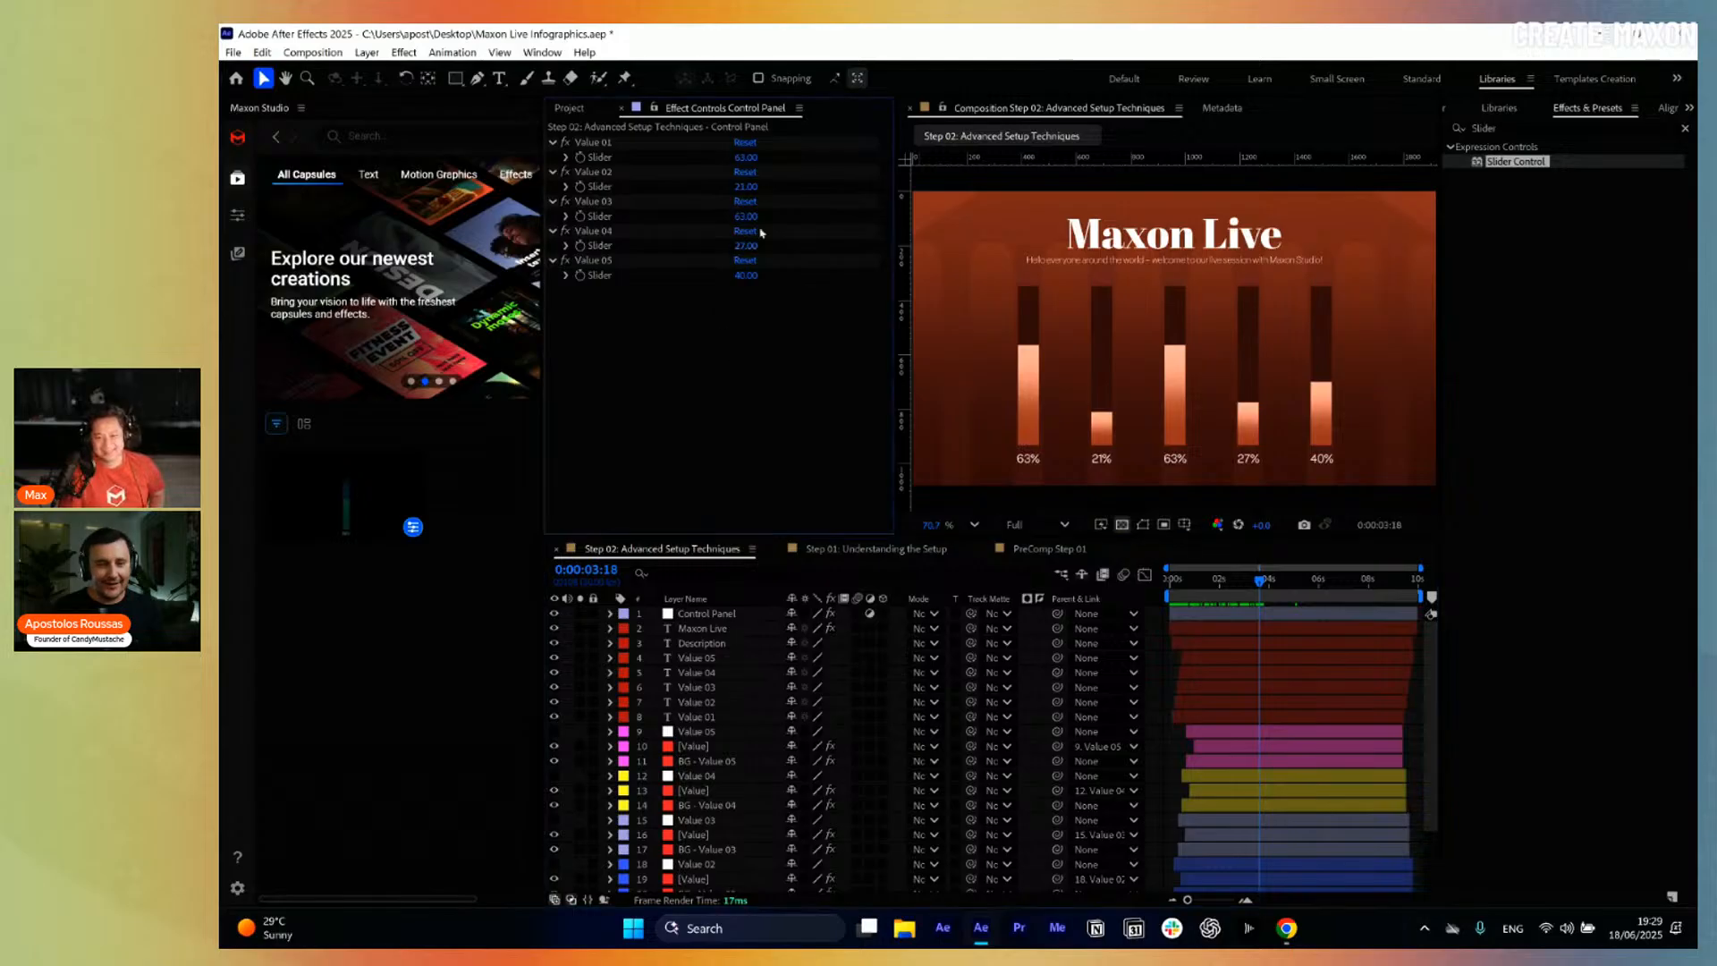
{"action": "key", "text": "ctrl+z"}
{"action": "left_click", "coordinate": [752, 340]}
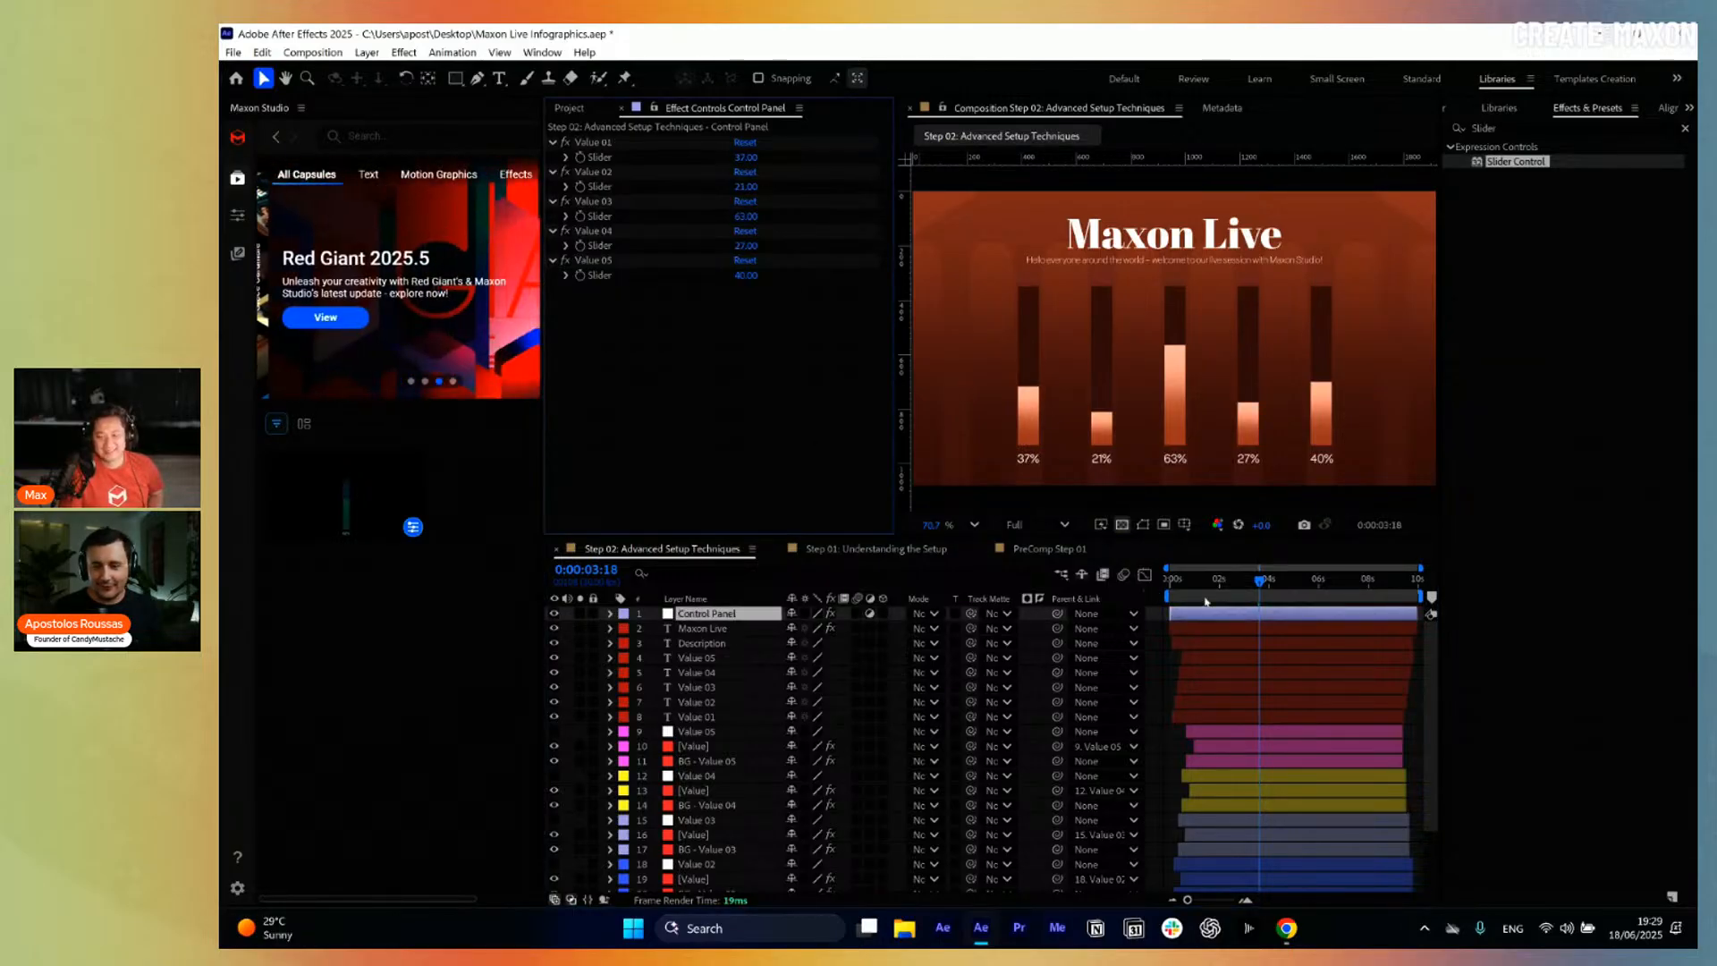
{"action": "left_click_drag", "start_coordinate": [1204, 598], "coordinate": [1270, 664]}
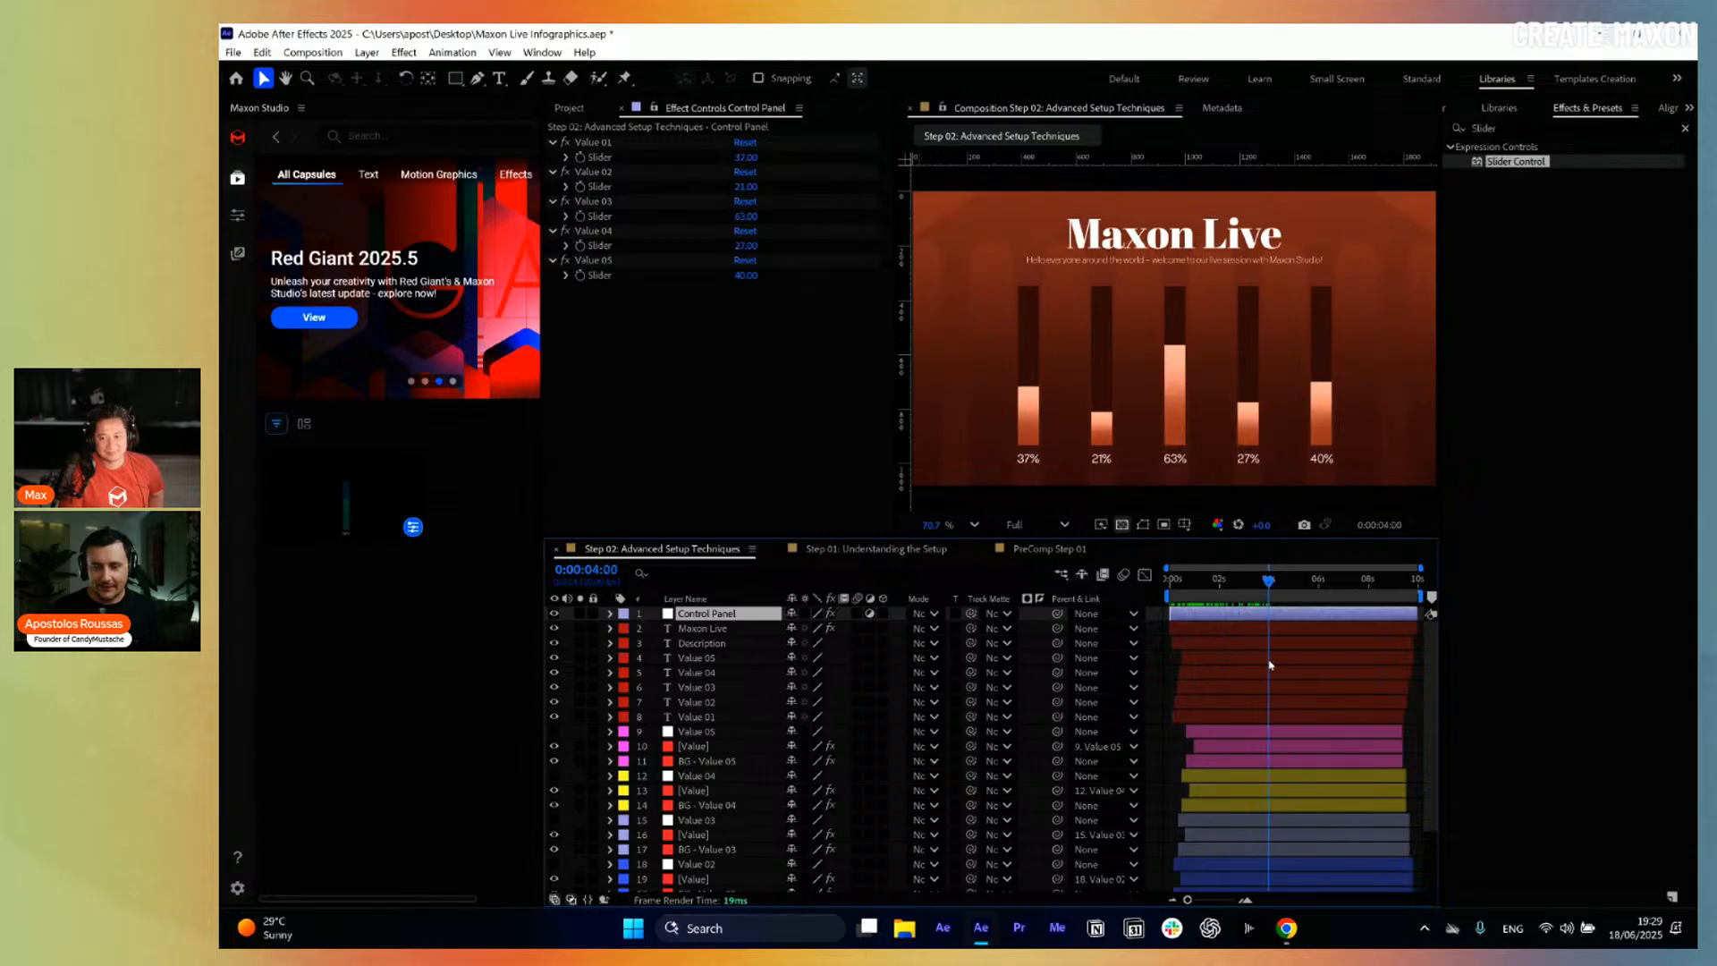
Move to 0:00:03:04 and set the Control Panel's Value 01 slider to 54 and Value 02 slider to 36.
{"action": "left_click", "coordinate": [796, 424]}
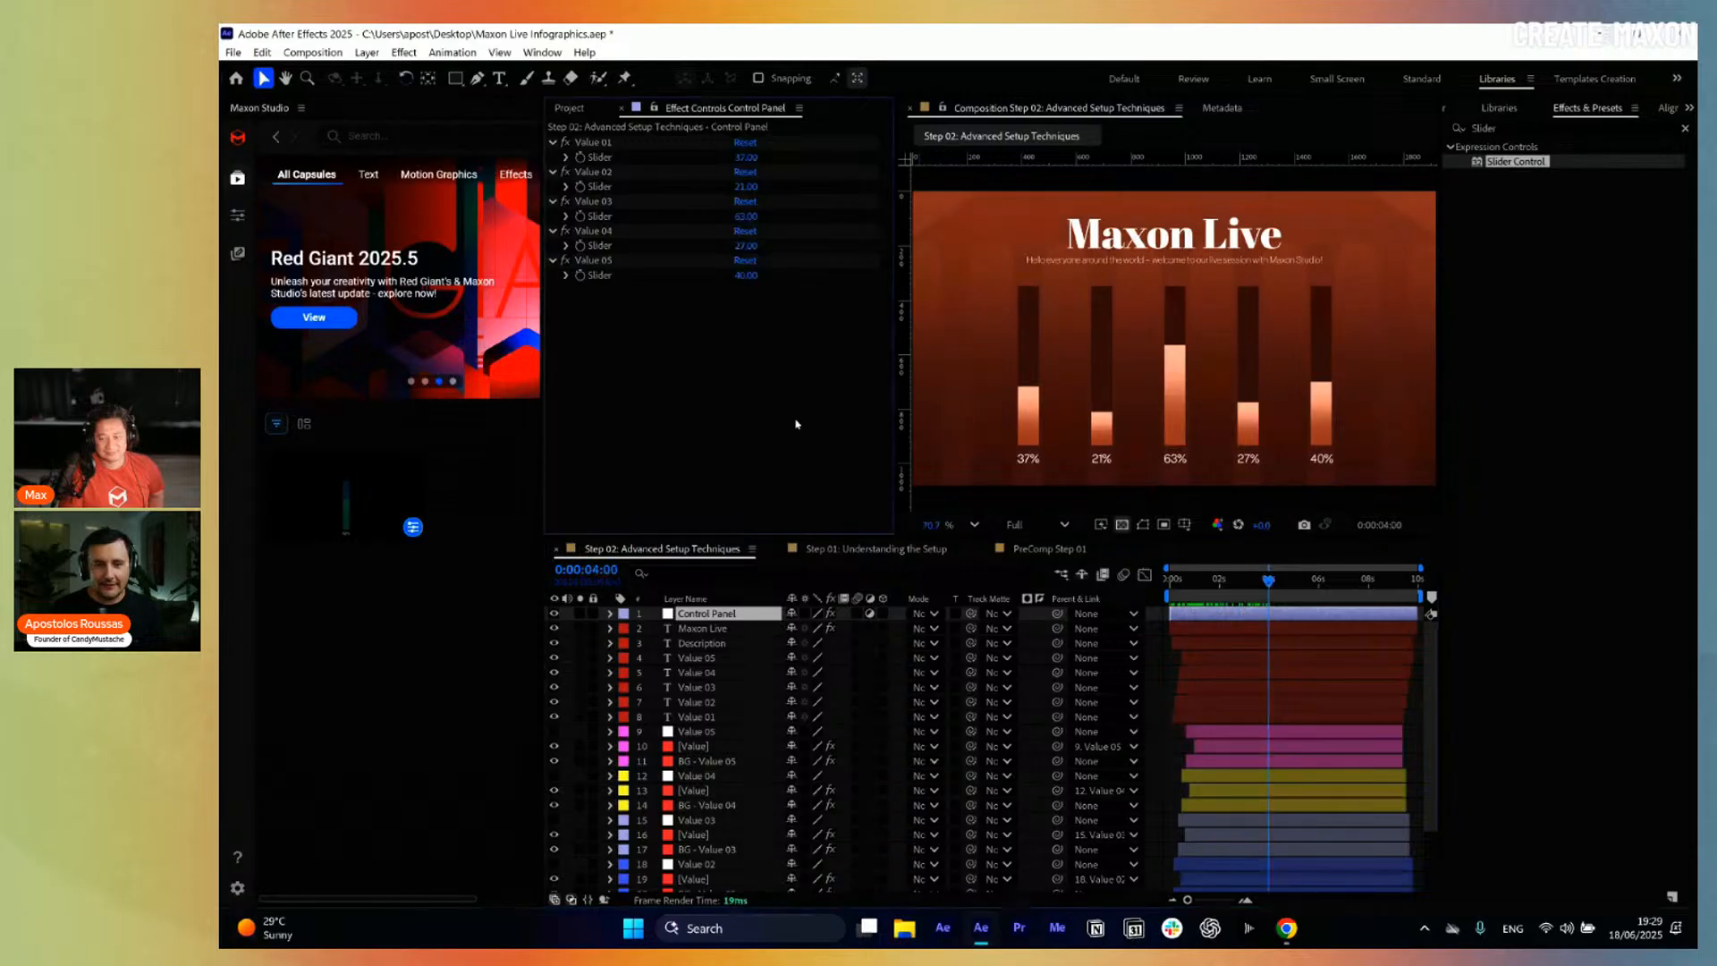
{"action": "left_click", "coordinate": [1244, 597]}
{"action": "left_click", "coordinate": [766, 191]}
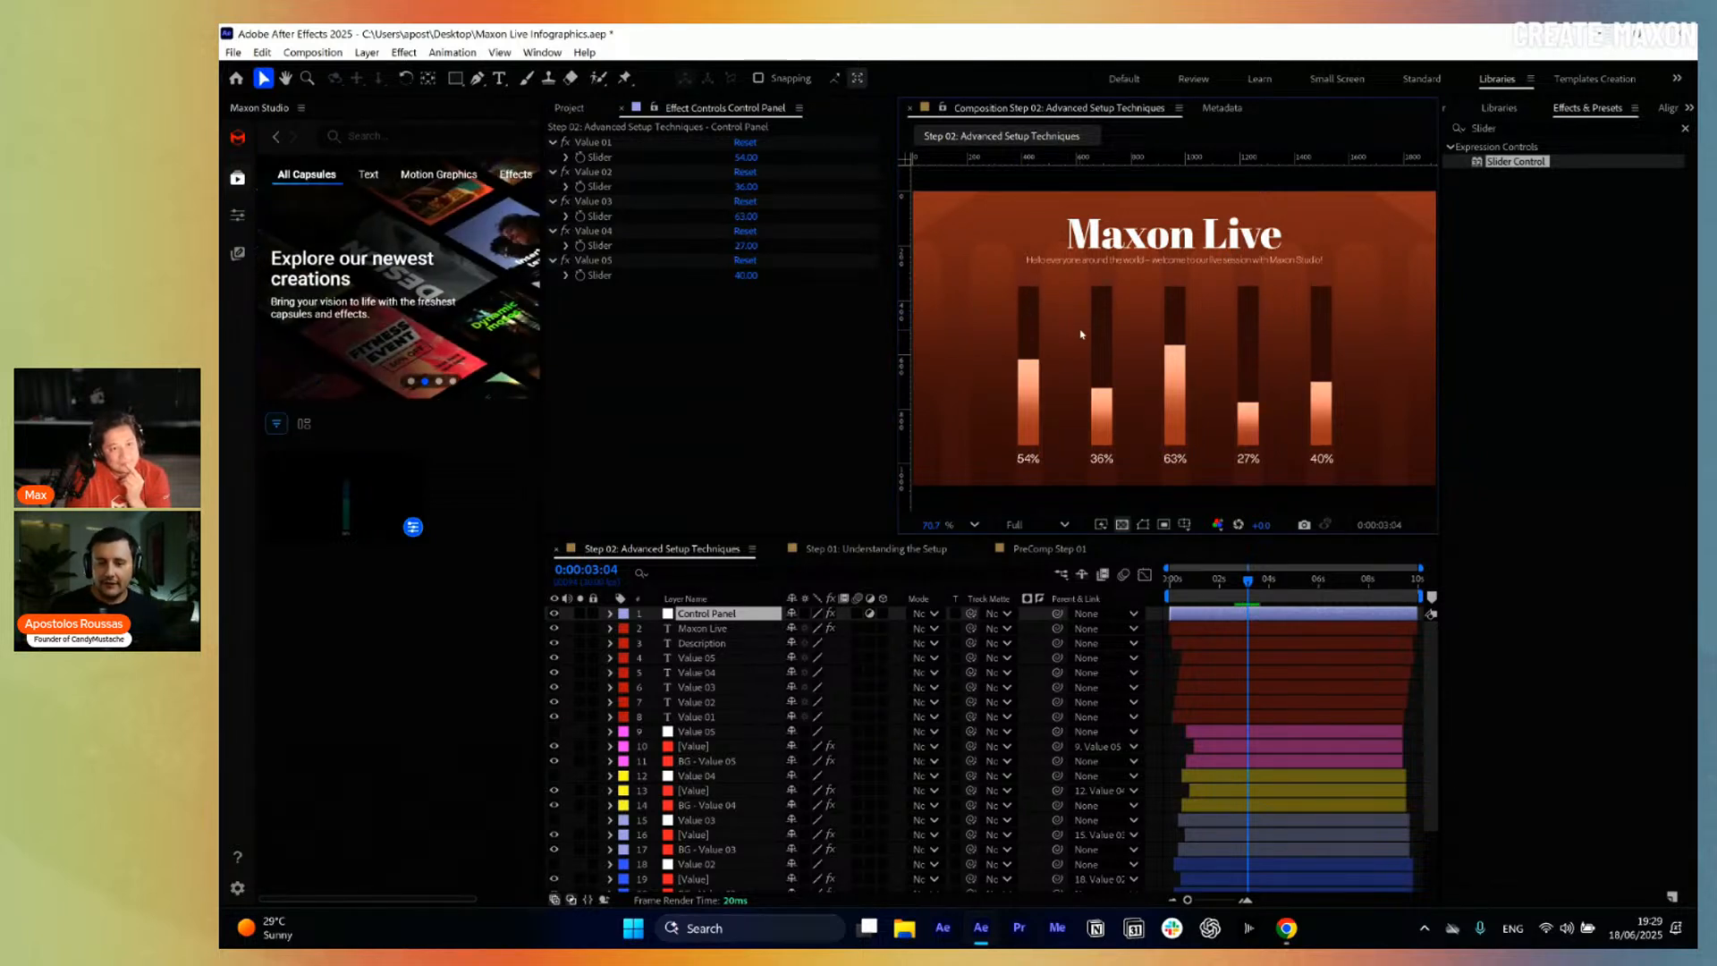
Search the effects for "Control", then try a Color Control effect on the Control Panel layer and delete it again.
{"action": "left_click_drag", "start_coordinate": [1514, 128], "coordinate": [1424, 135]}
{"action": "type", "text": "C"}
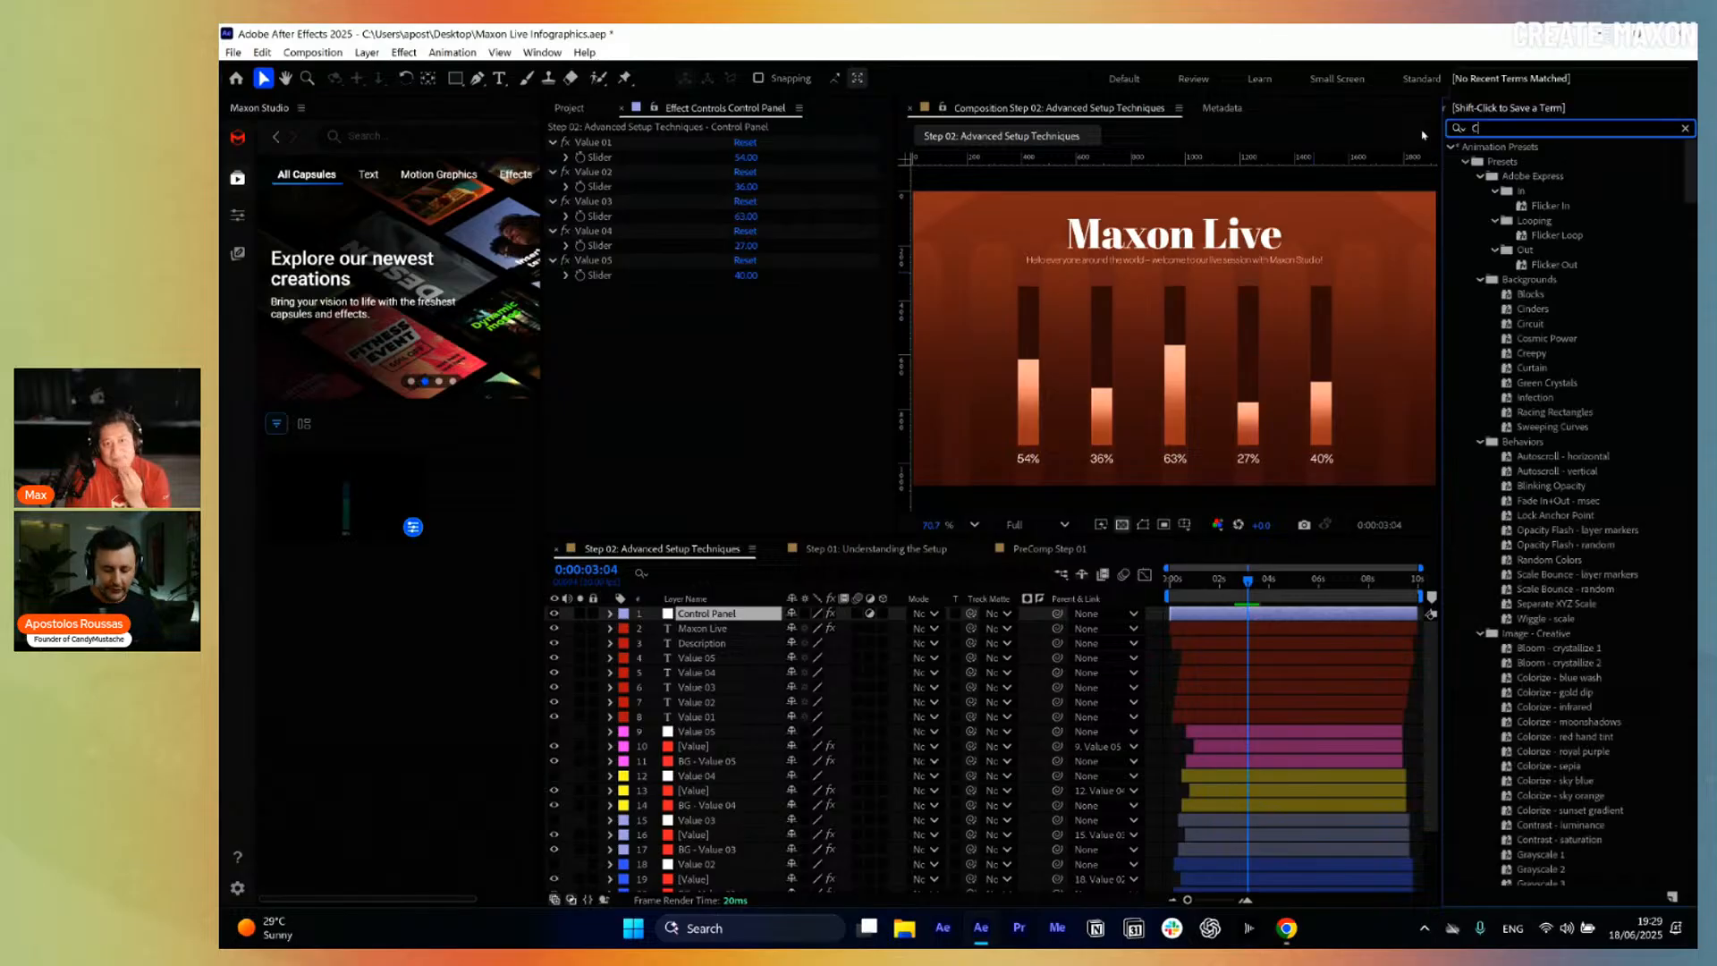
{"action": "type", "text": "ontrol"}
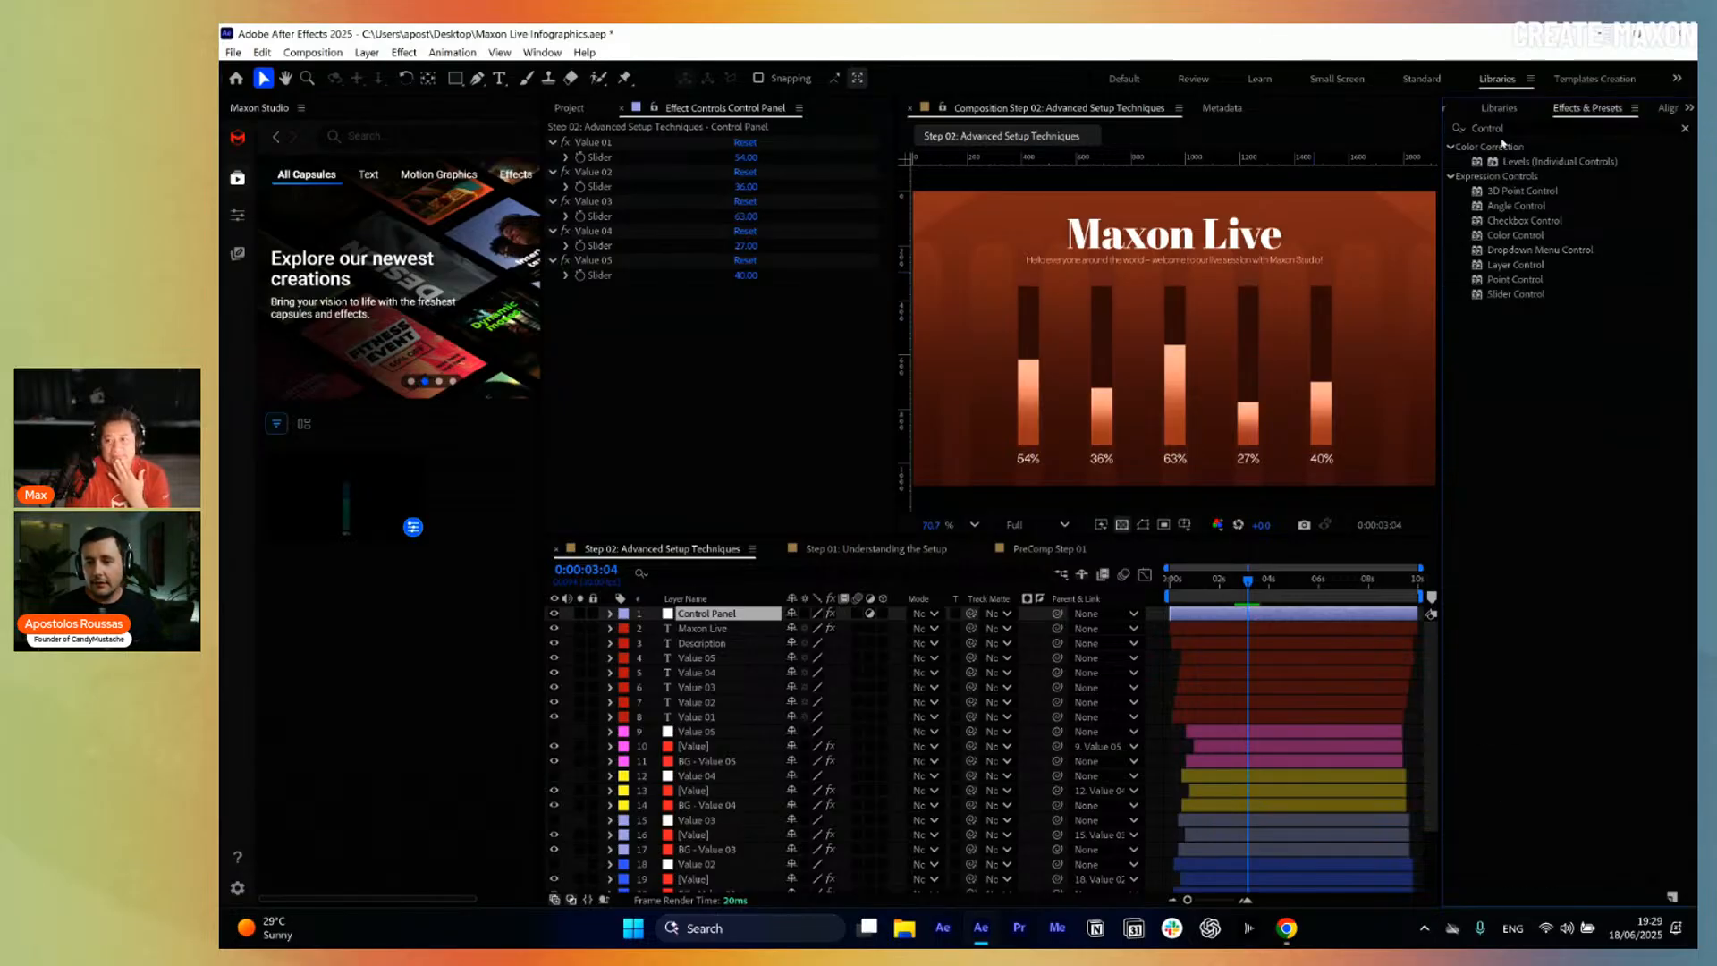
{"action": "left_click_drag", "start_coordinate": [1516, 234], "coordinate": [710, 366]}
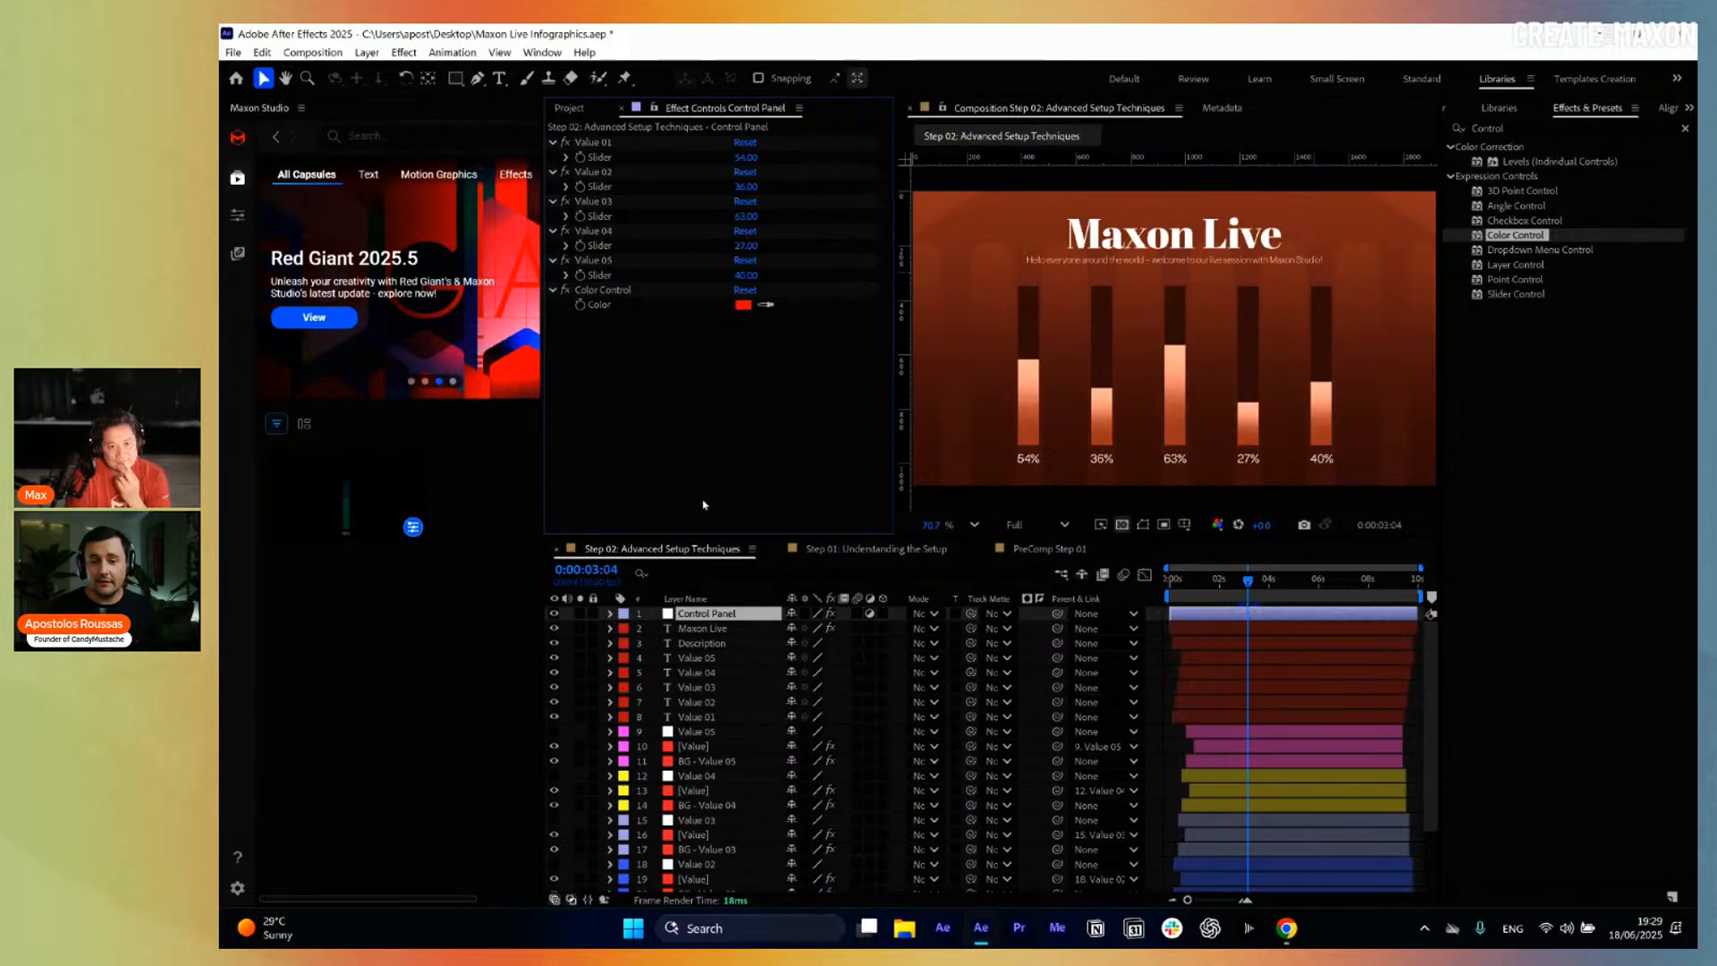
{"action": "left_click", "coordinate": [626, 291]}
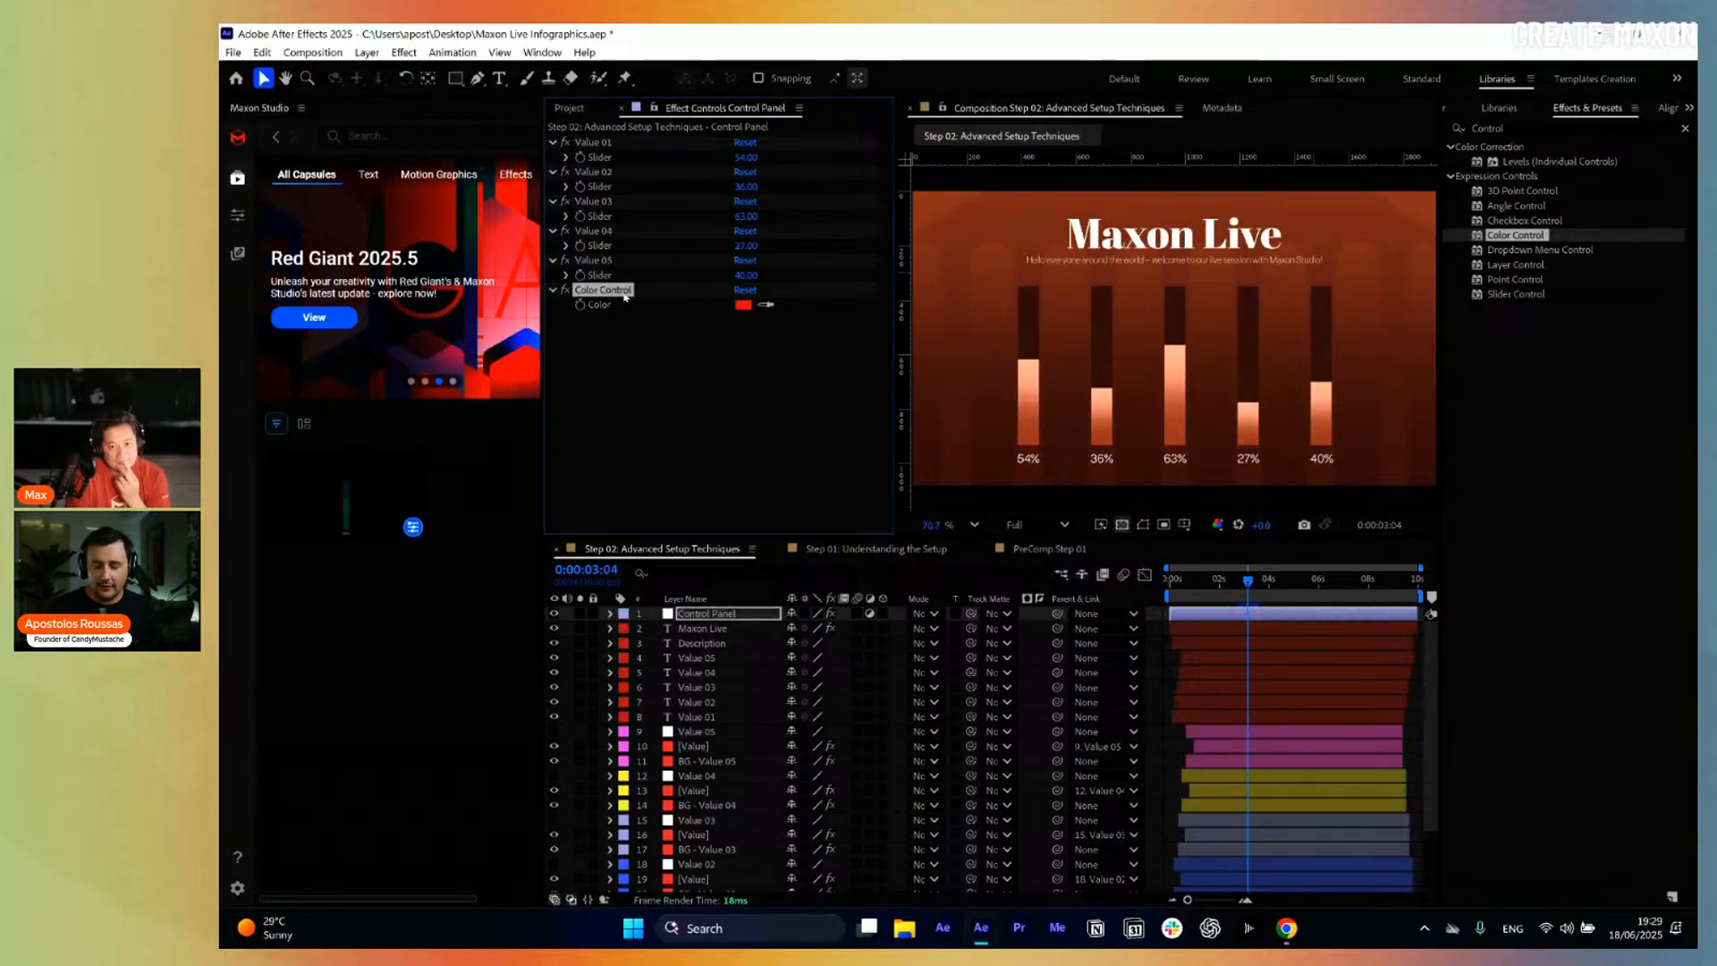
{"action": "key", "text": "Delete"}
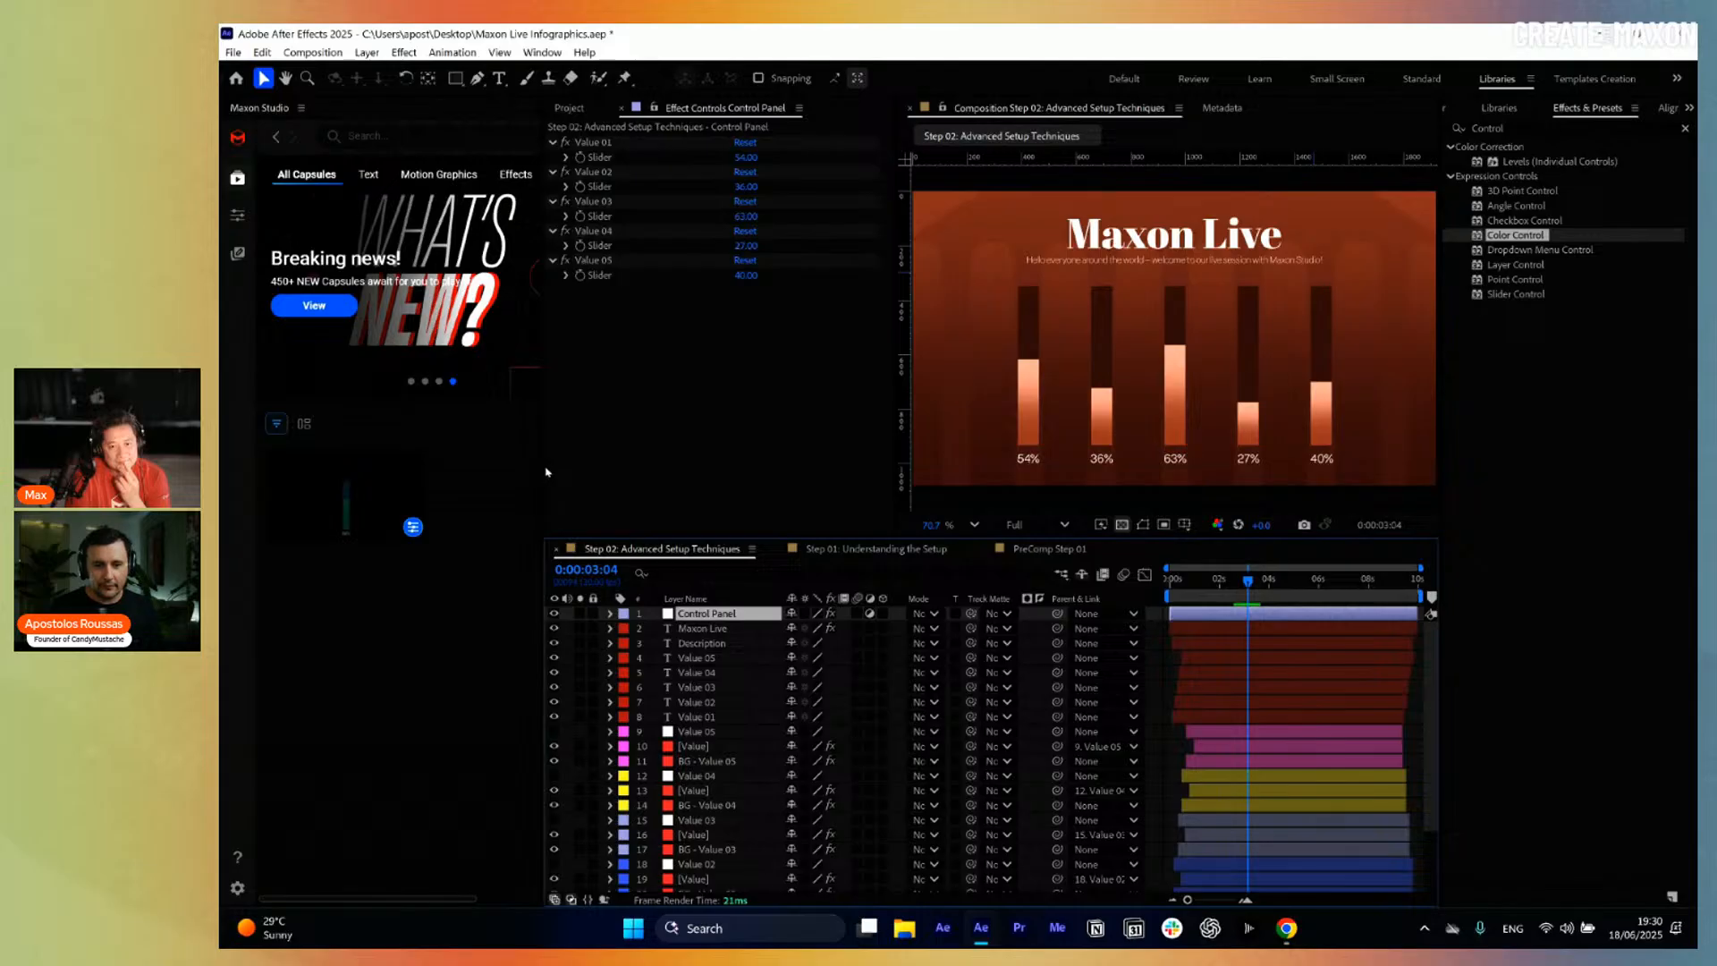
Widen the Maxon Studio area and pre-compose all Step 02 layers as "PreComp - Step 02", moving all attributes into the new composition.
{"action": "left_click_drag", "start_coordinate": [547, 468], "coordinate": [601, 468]}
{"action": "left_click", "coordinate": [769, 658]}
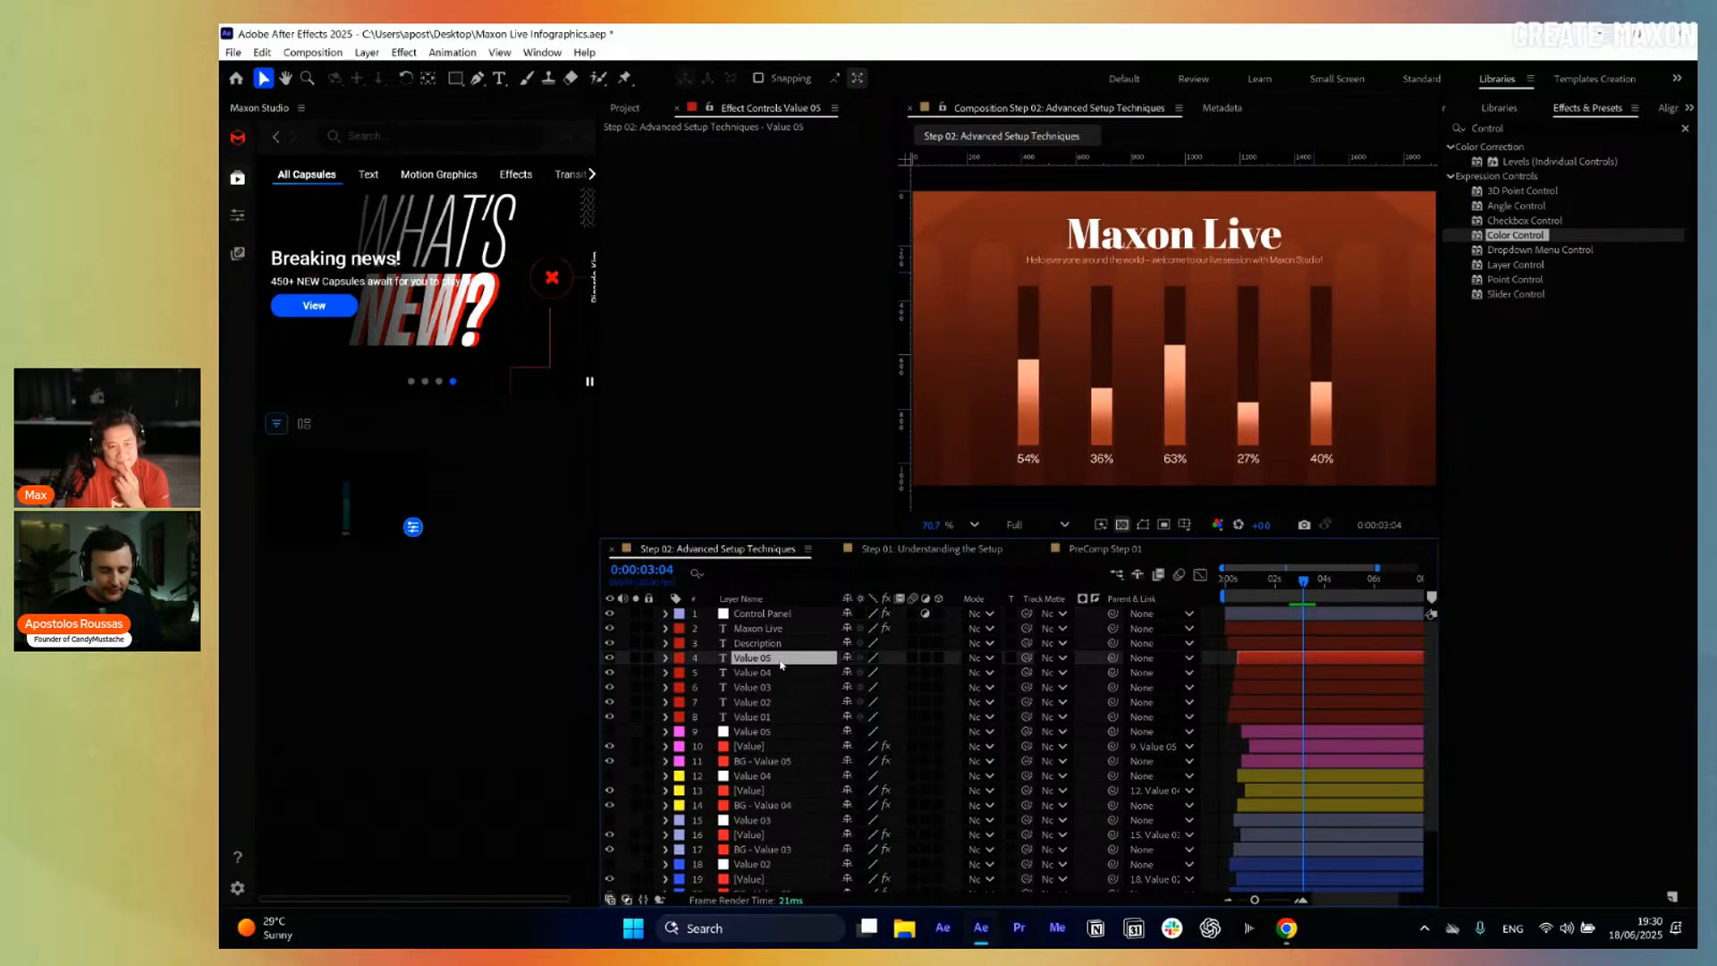
{"action": "key", "text": "ctrl+a"}
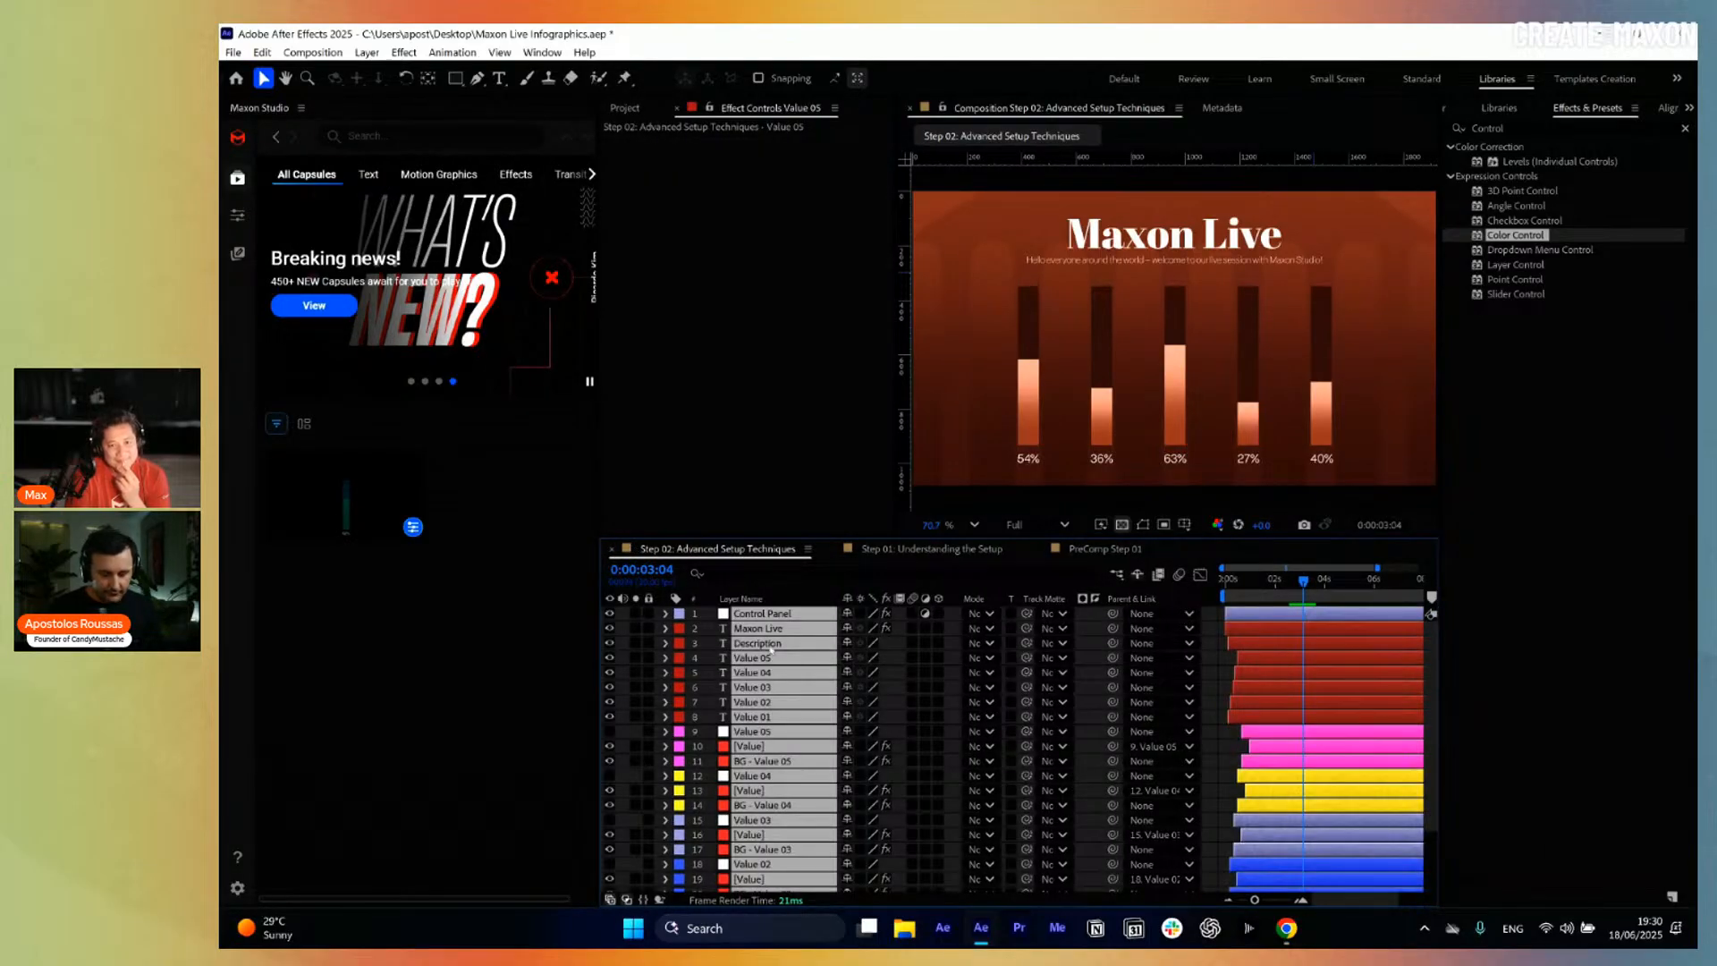
{"action": "key", "text": "ctrl+shift+c"}
{"action": "type", "text": "Pre"}
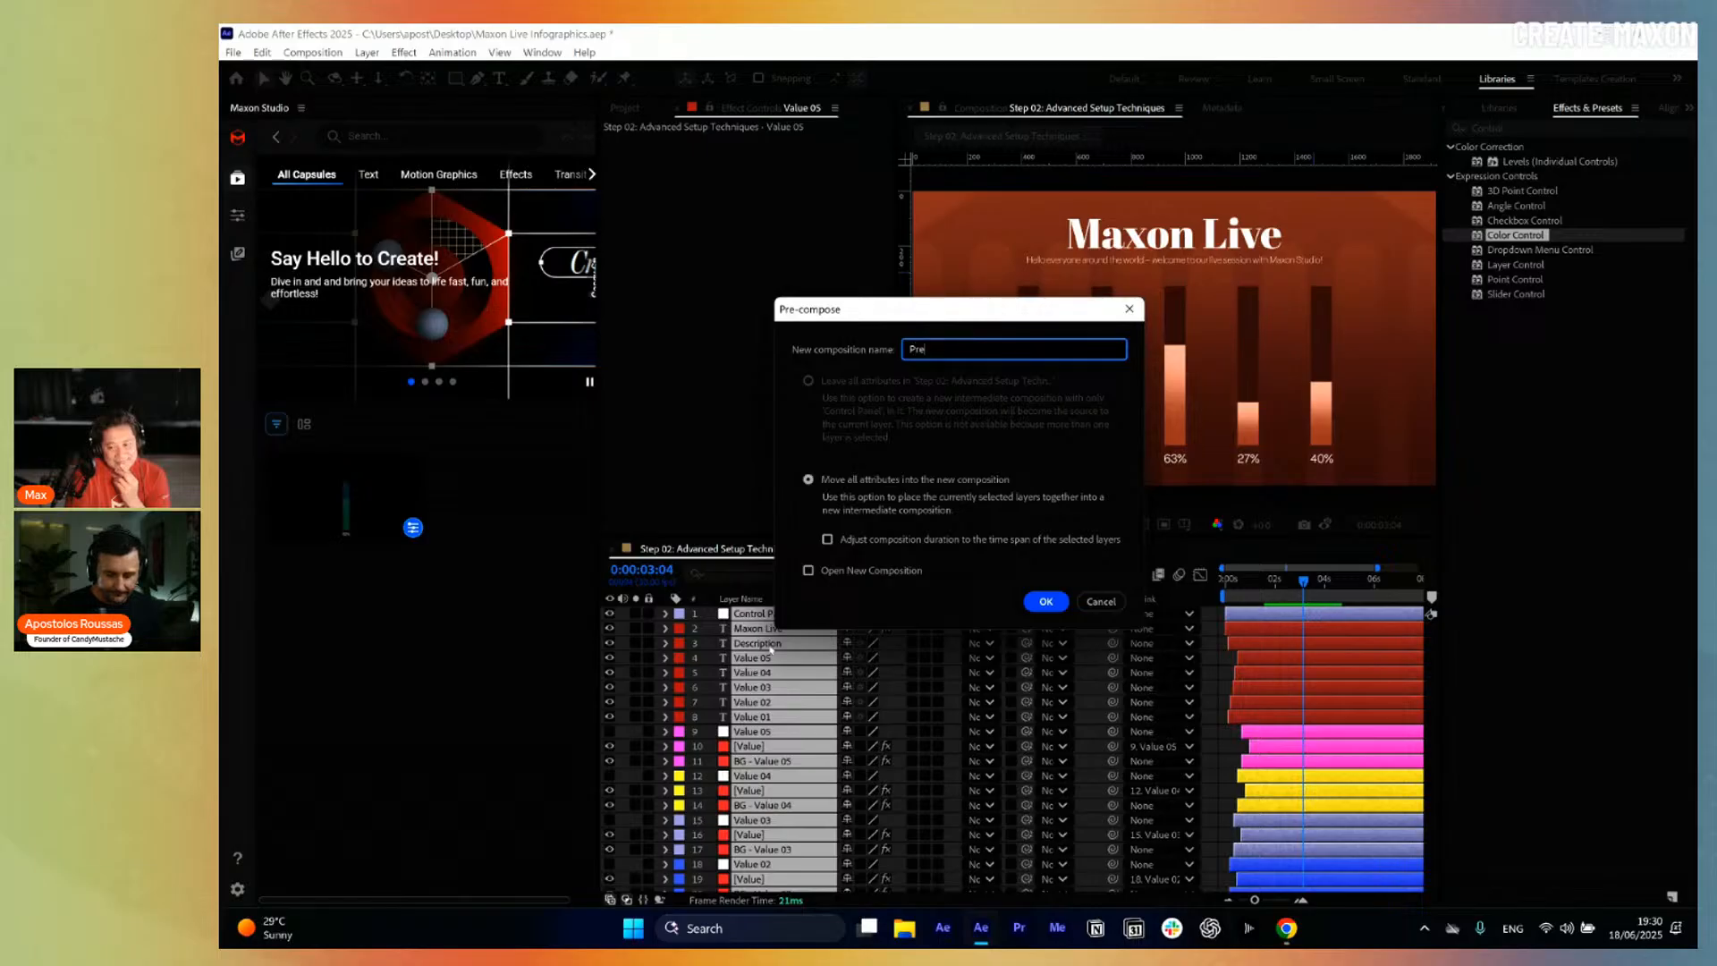
{"action": "type", "text": "Comp - Step 02"}
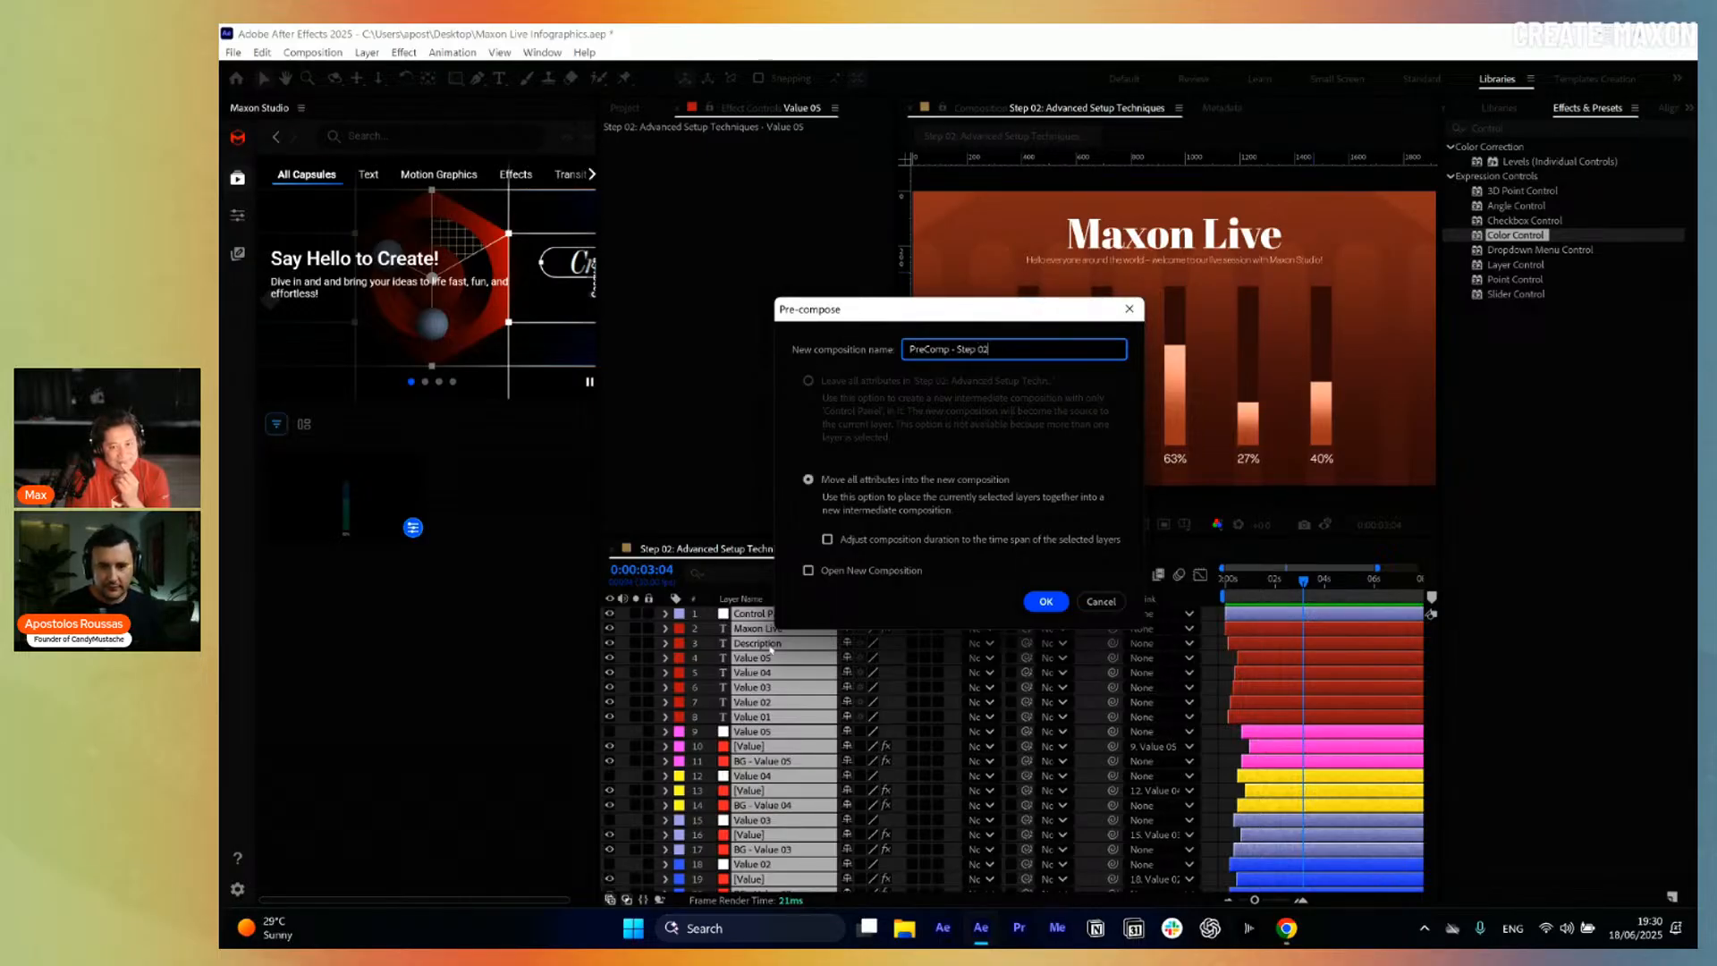
{"action": "key", "text": "Return"}
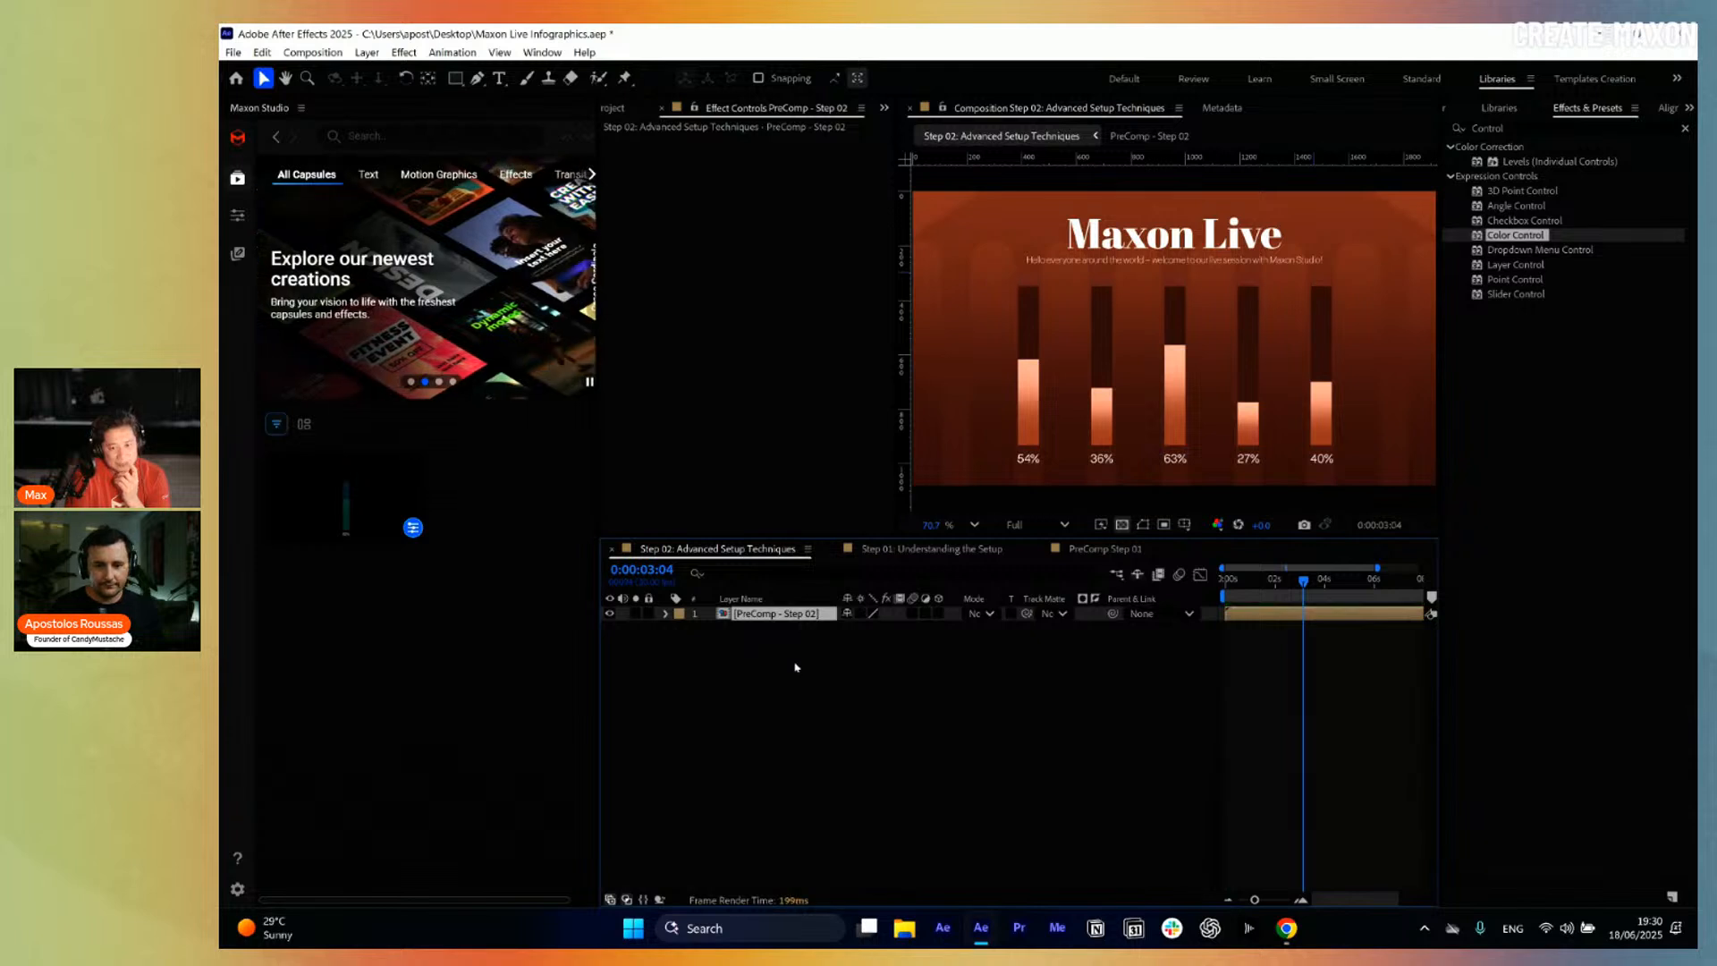
Start a new Maxon Studio Capsule from the composition "Step 02: Advanced Setup Techniques".
{"action": "left_click", "coordinate": [238, 256]}
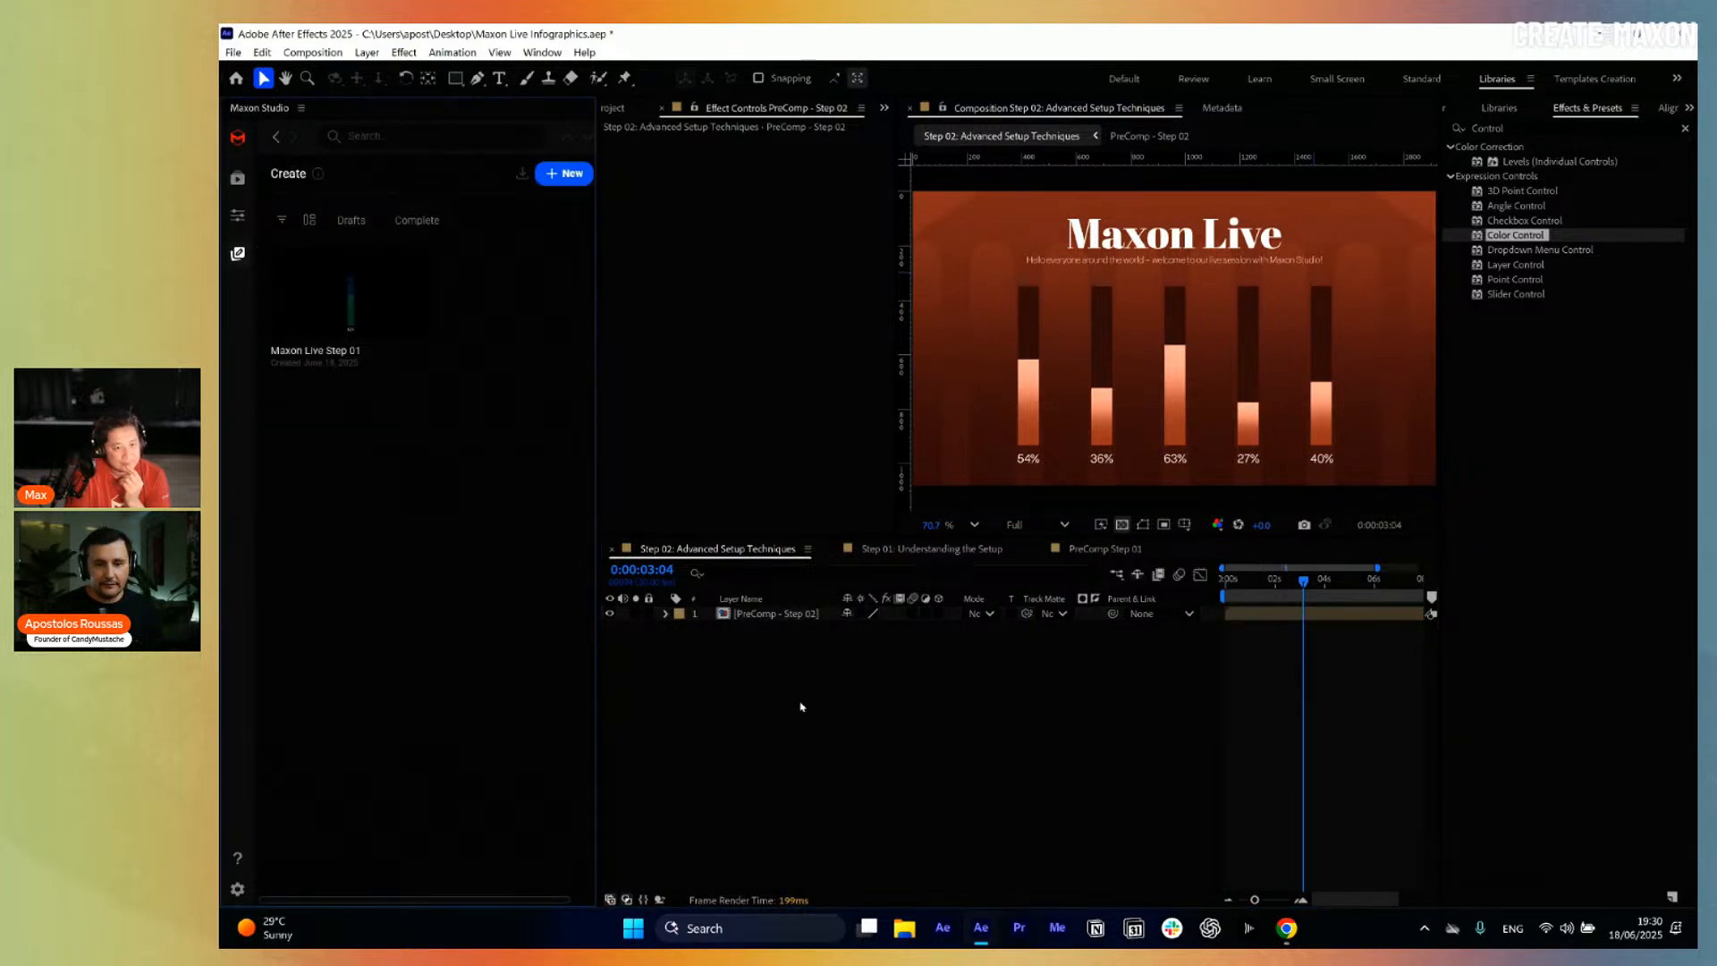
{"action": "left_click", "coordinate": [729, 551]}
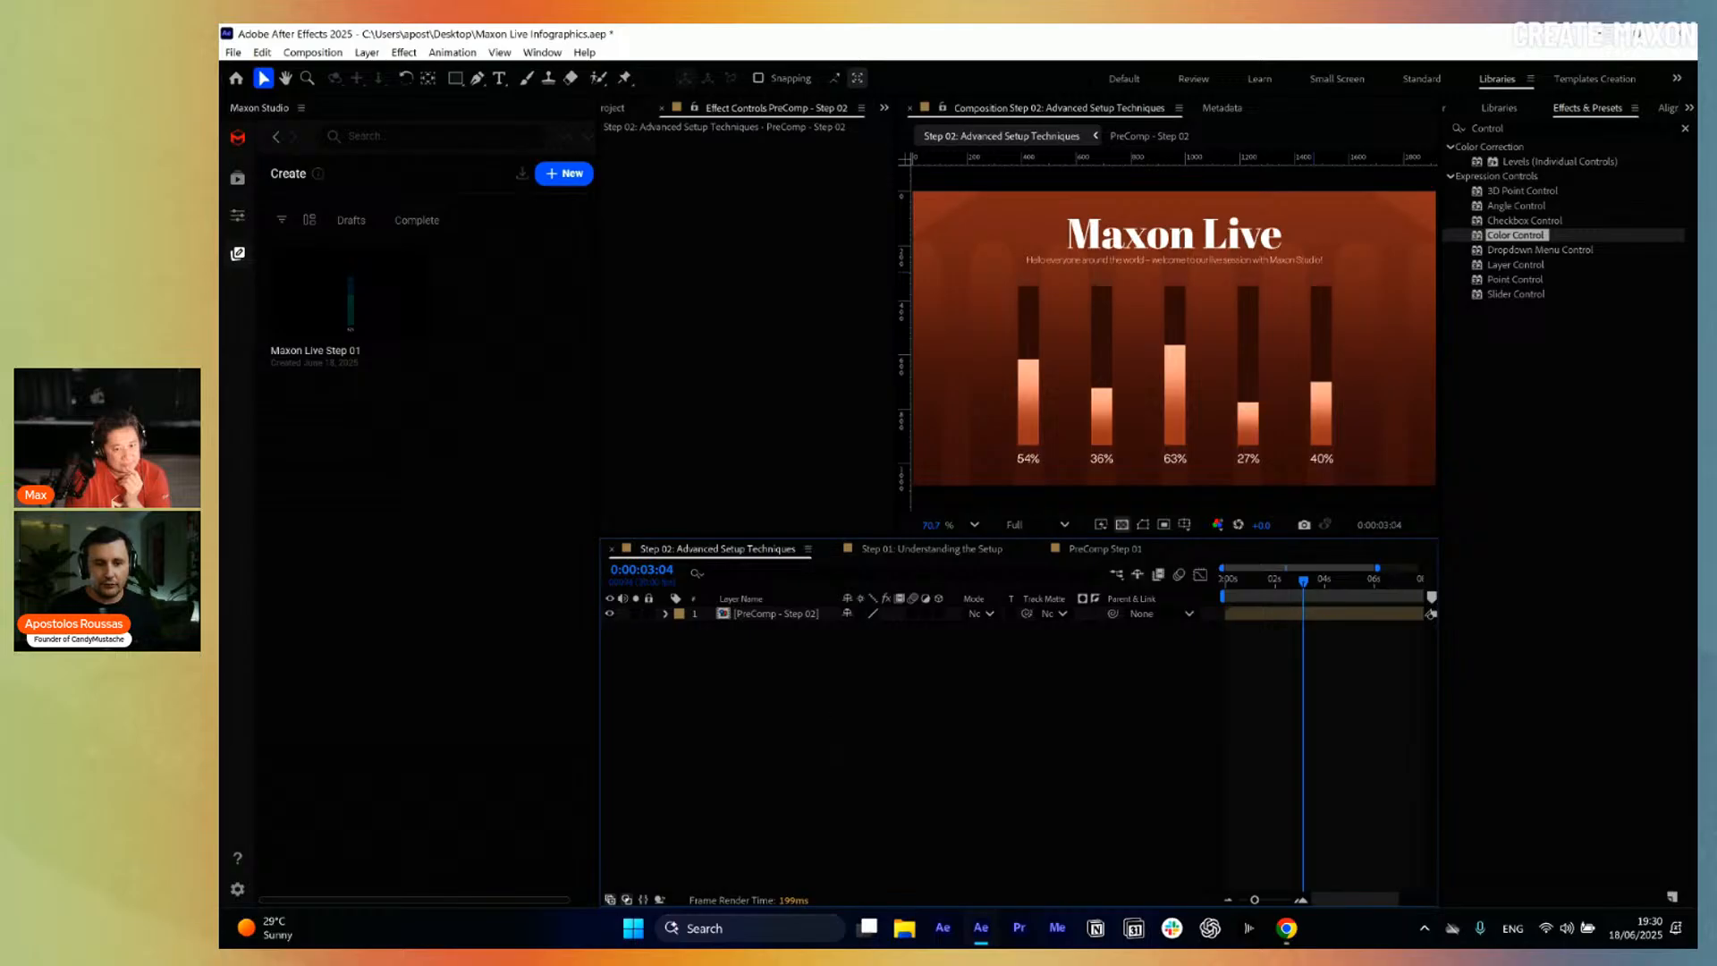
{"action": "left_click", "coordinate": [564, 174]}
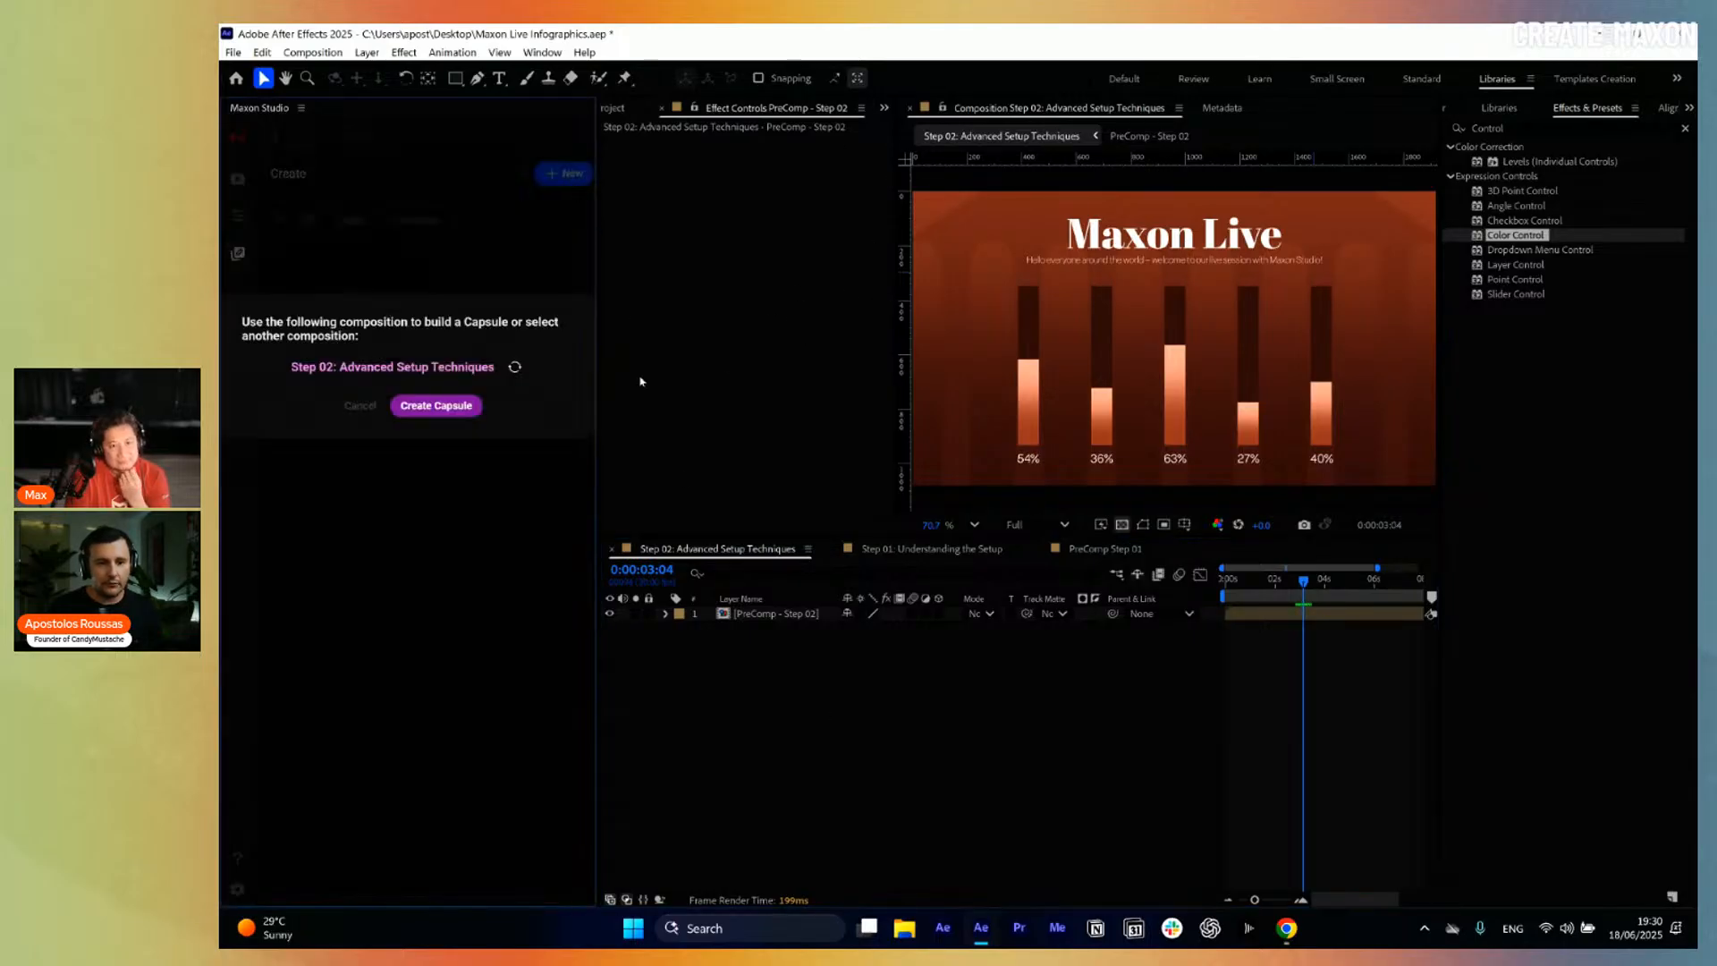
{"action": "left_click", "coordinate": [447, 408]}
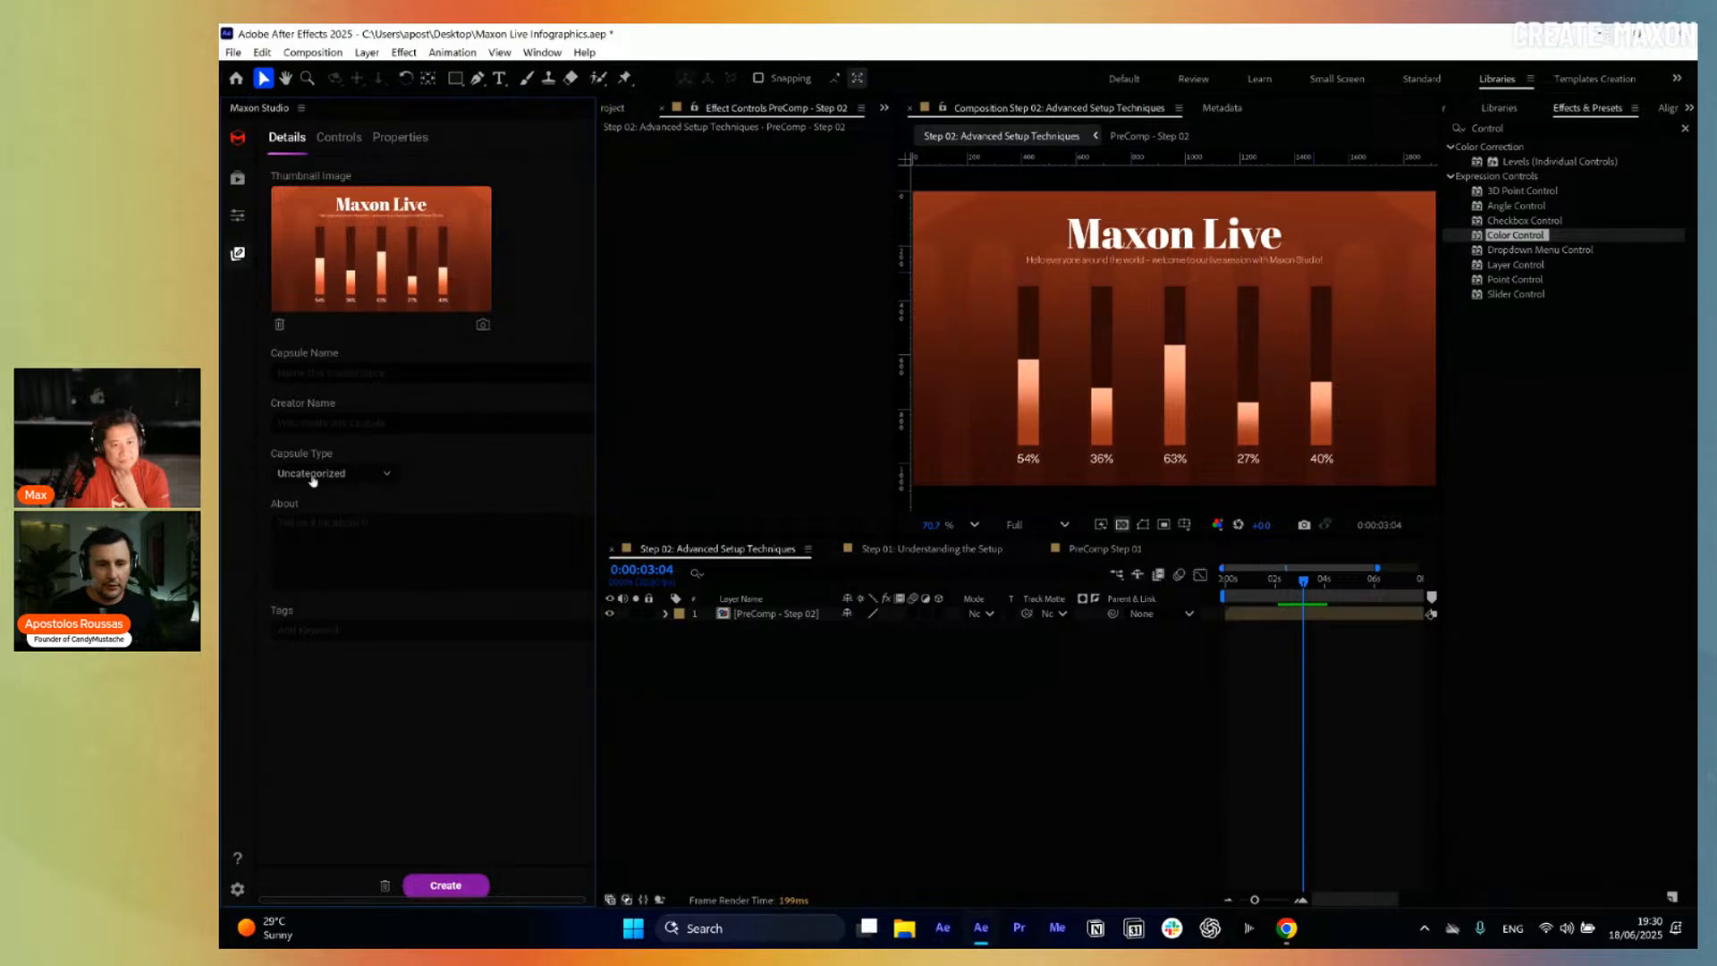
Rename the Capsule's first control group as "Values".
{"action": "left_click", "coordinate": [349, 140]}
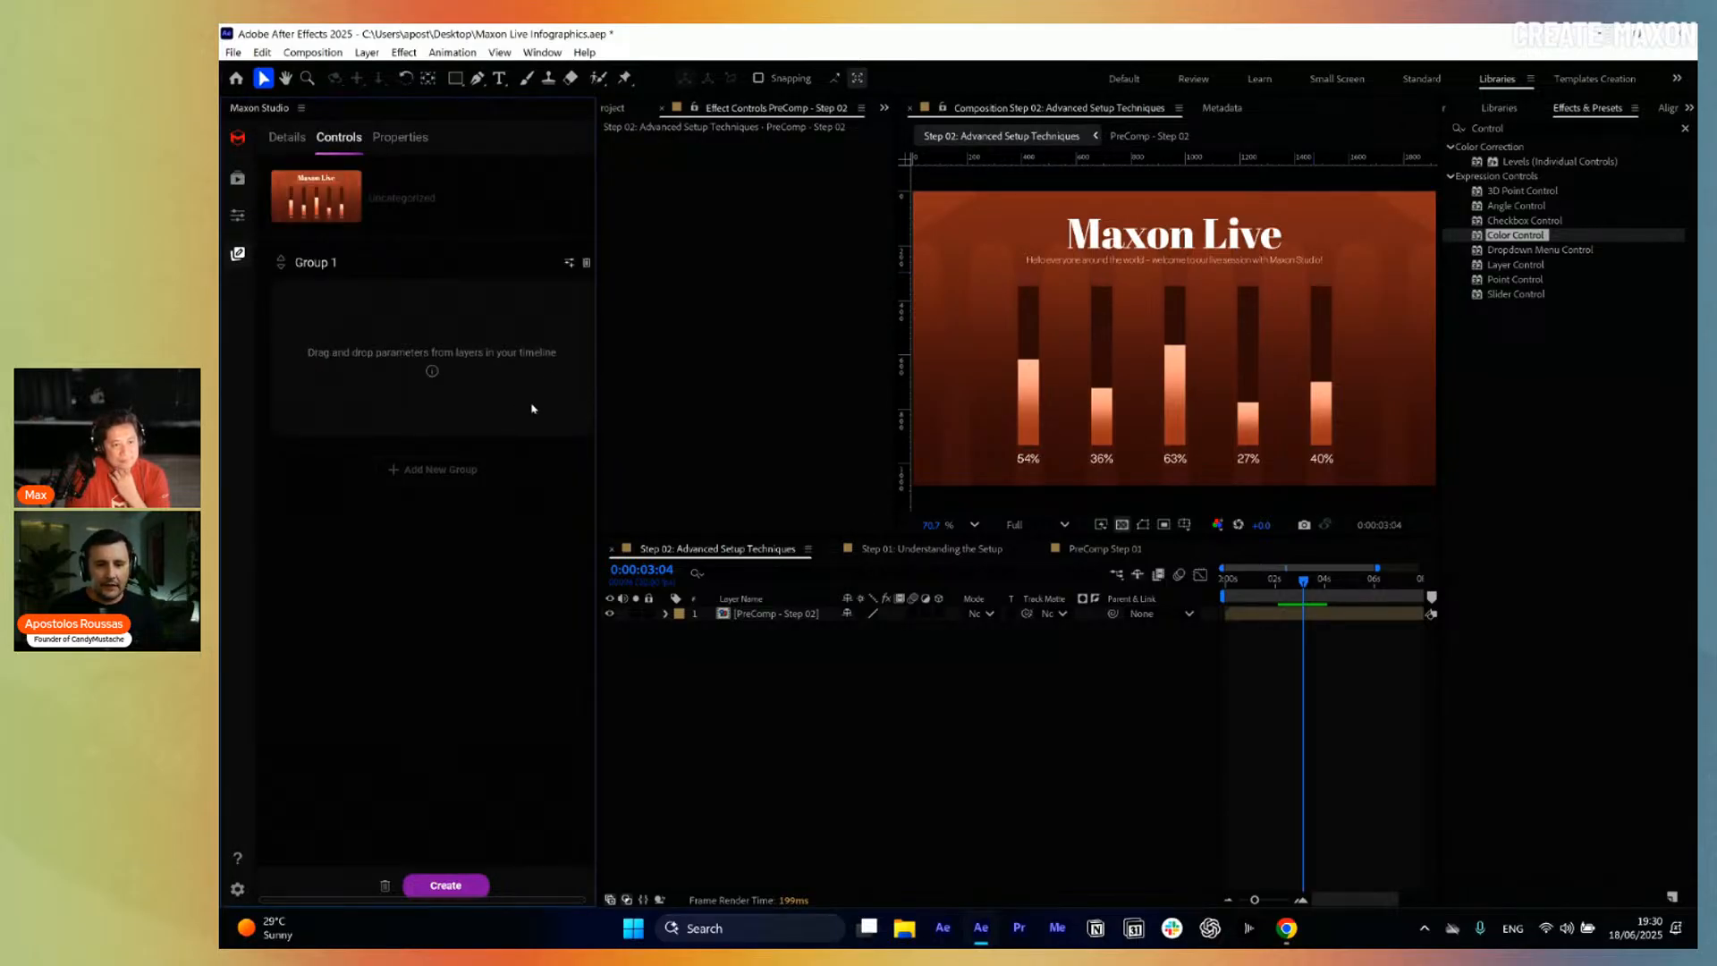
{"action": "left_click_drag", "start_coordinate": [599, 383], "coordinate": [615, 383]}
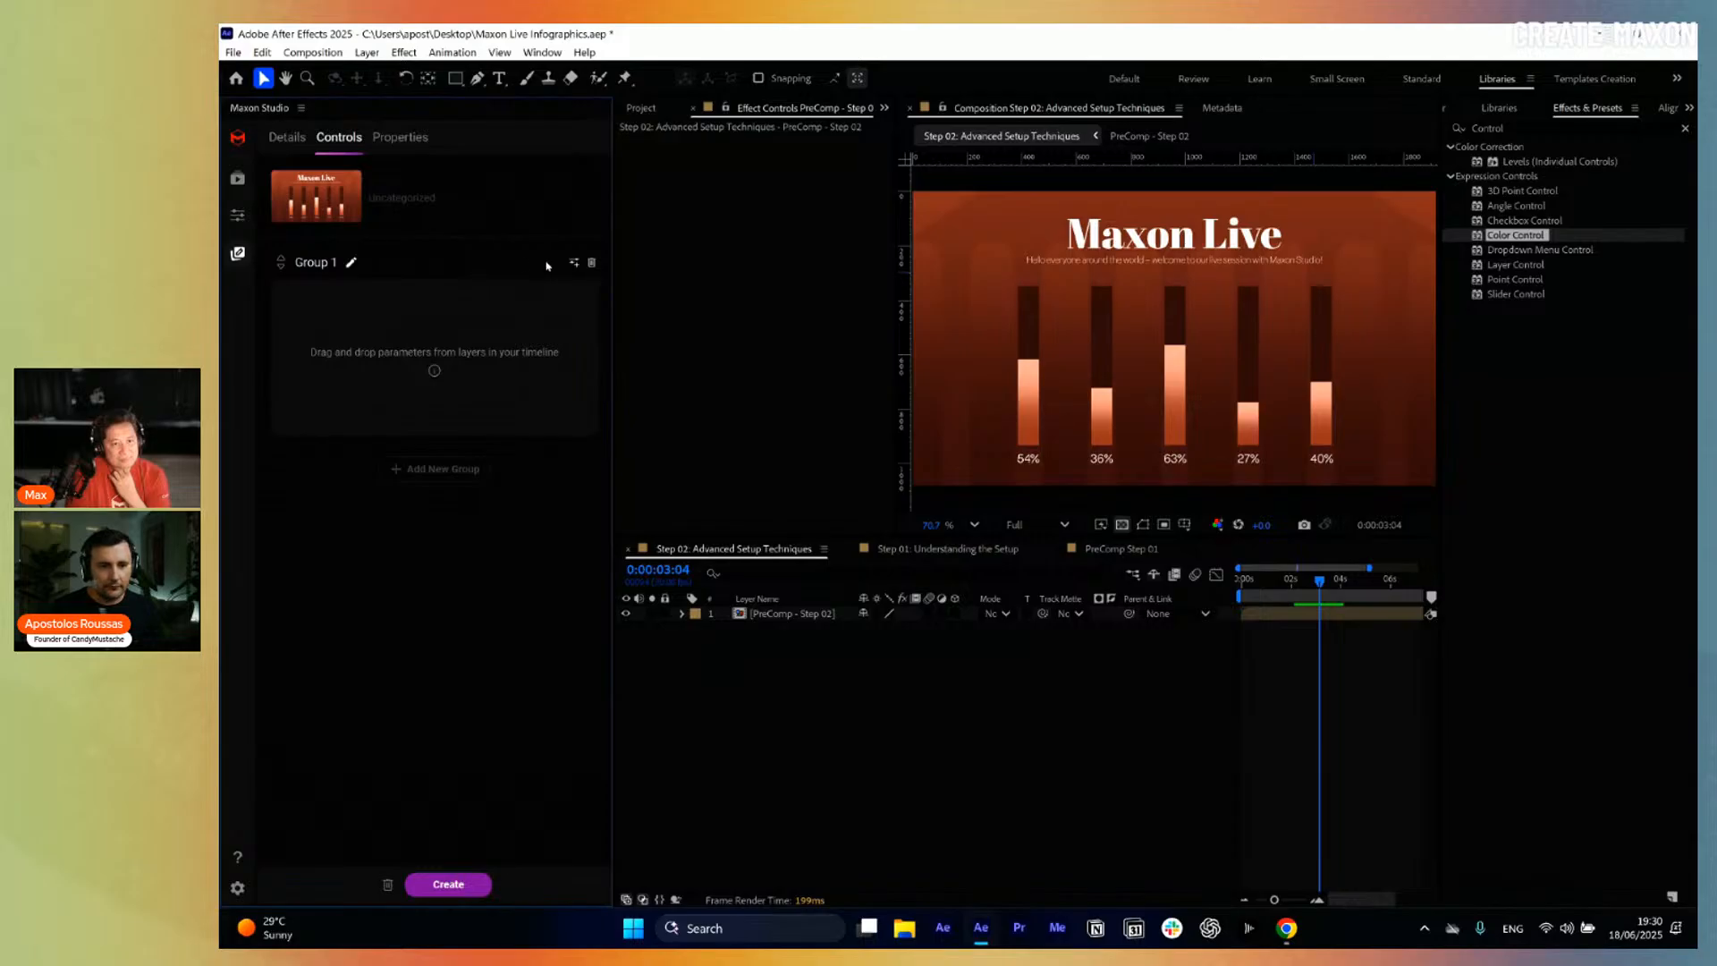
{"action": "left_click", "coordinate": [353, 263]}
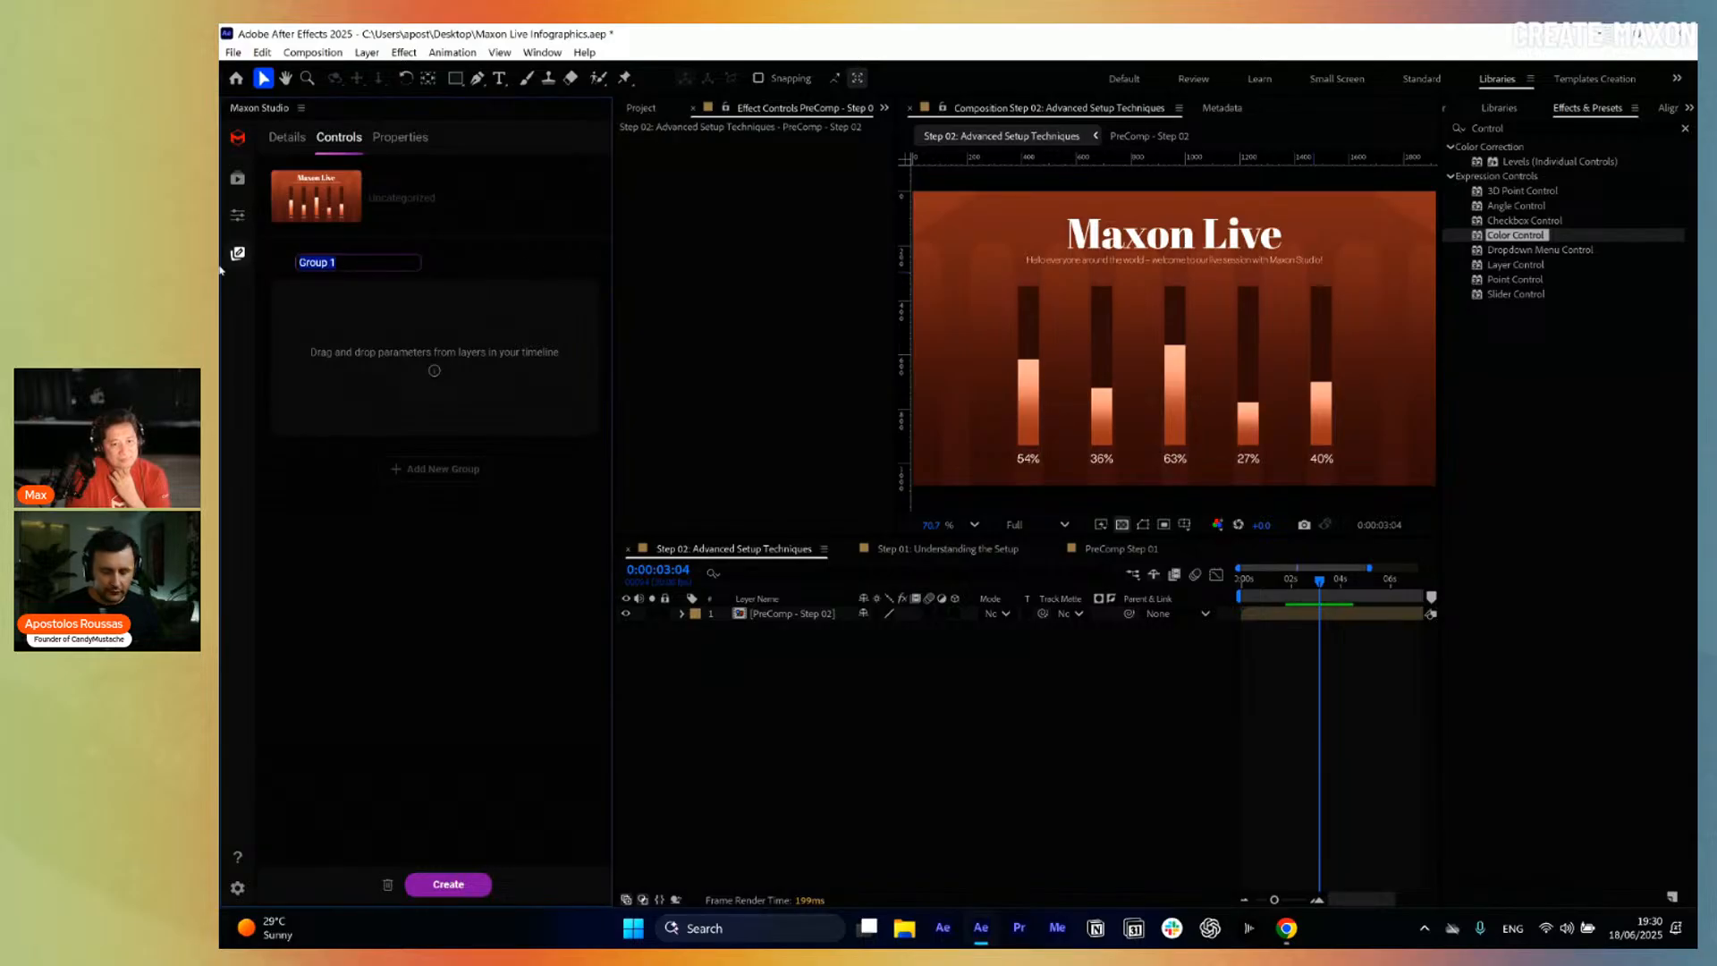
{"action": "type", "text": "Values"}
{"action": "key", "text": "Return"}
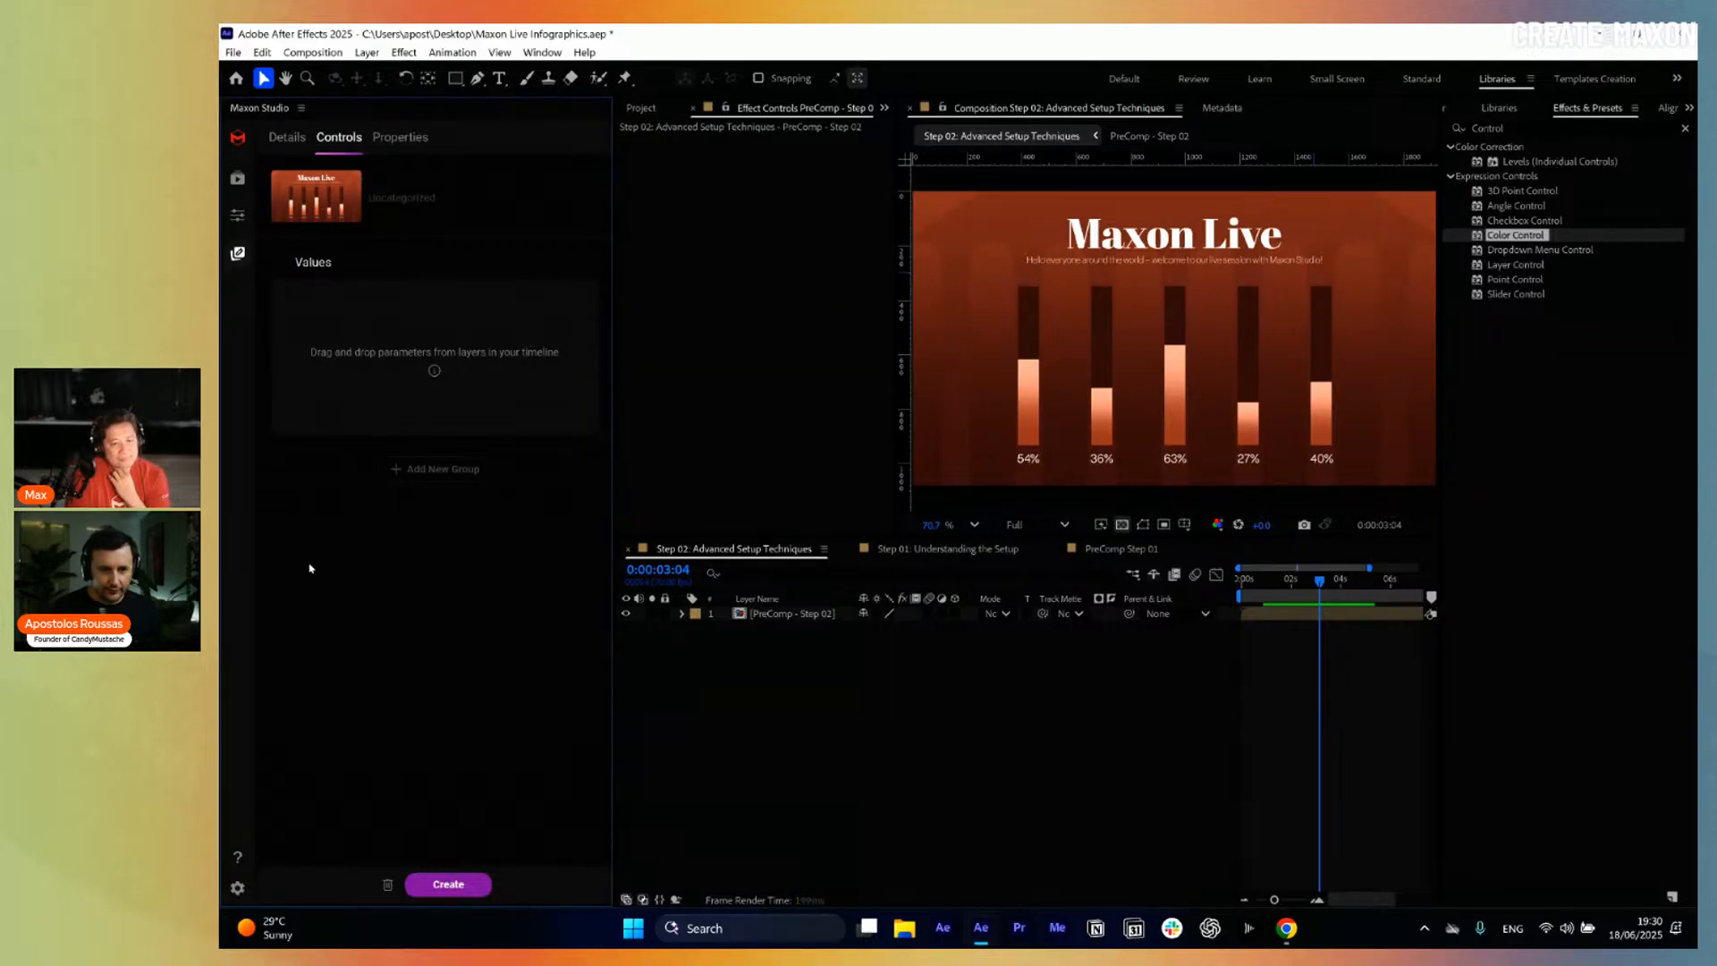
Add the five Slider parameters of the Control Panel layer in PreComp - Step 02 to the Capsule's Values group.
{"action": "double_click", "coordinate": [801, 615]}
{"action": "left_click", "coordinate": [779, 616]}
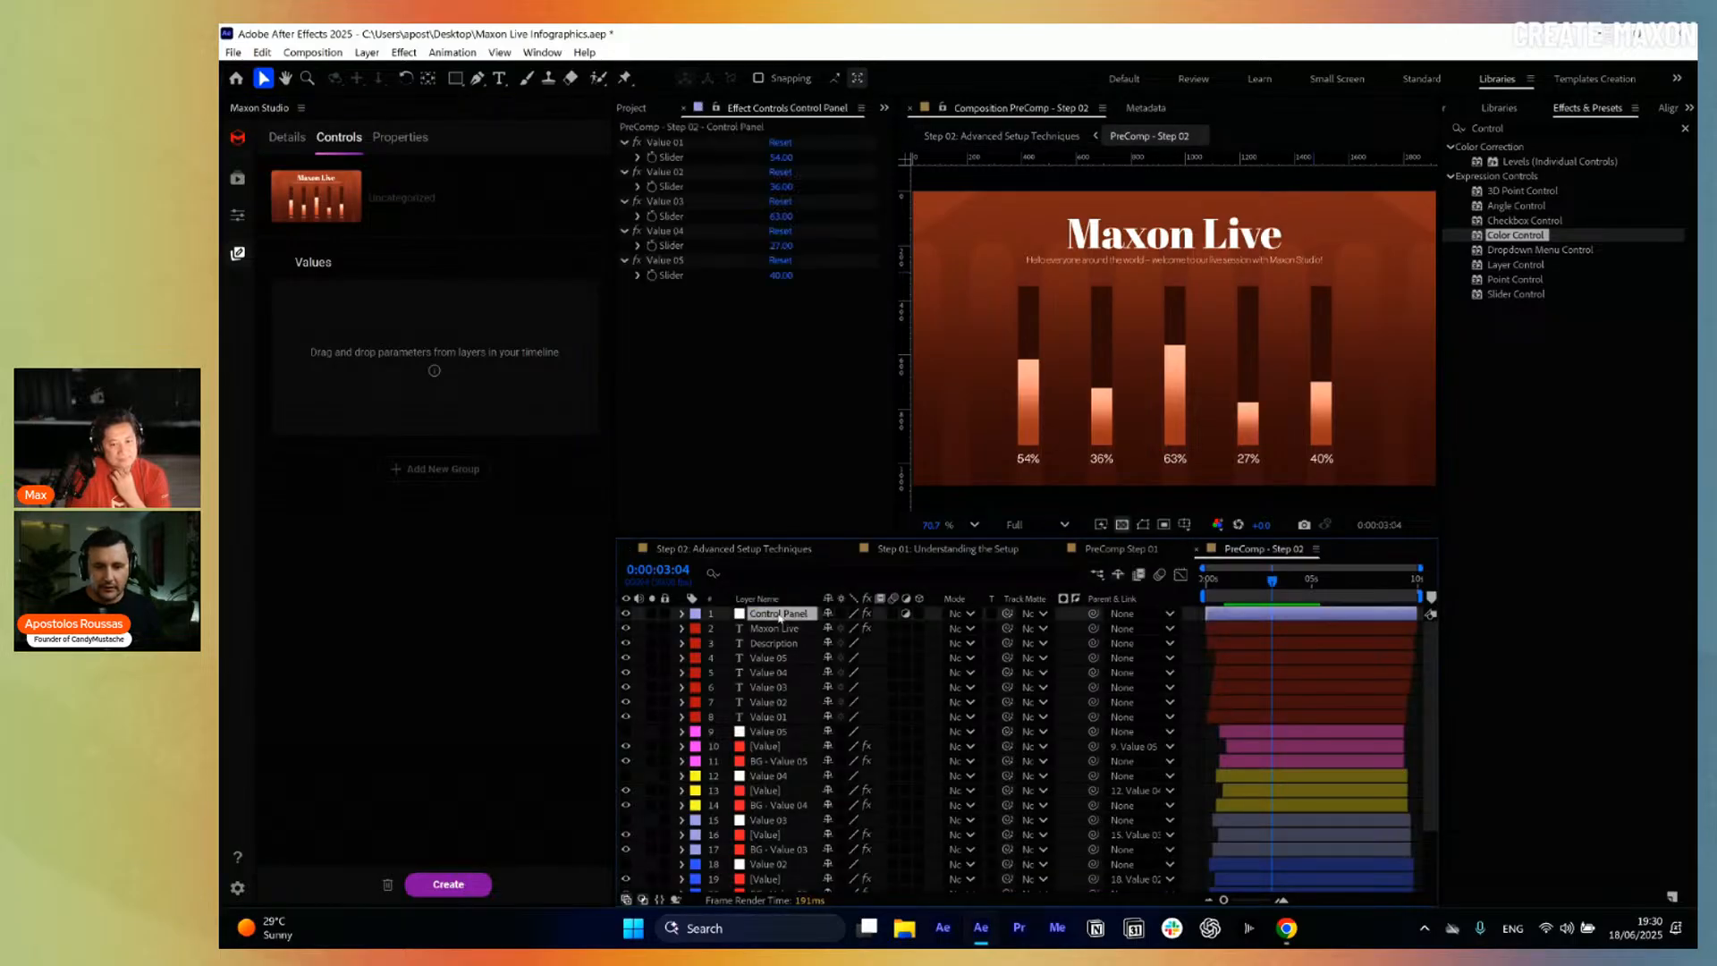
{"action": "key", "text": "e"}
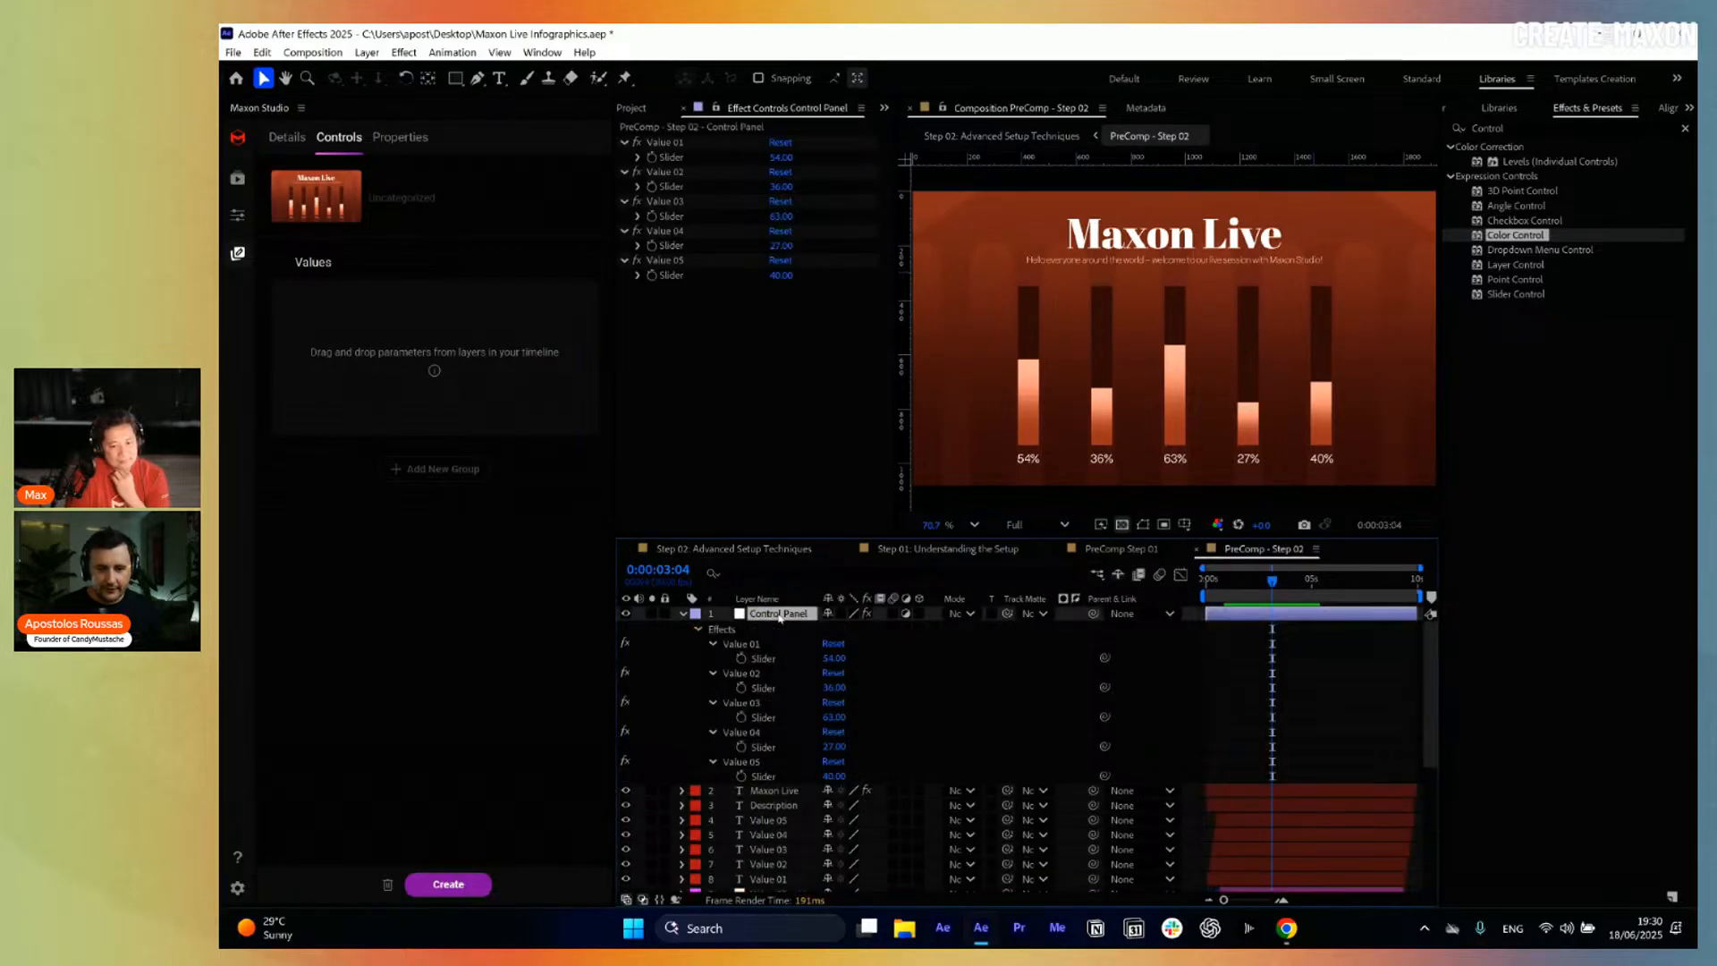
{"action": "left_click", "coordinate": [765, 659]}
{"action": "left_click", "coordinate": [765, 688], "text": "ctrl"}
{"action": "left_click", "coordinate": [766, 717], "text": "ctrl"}
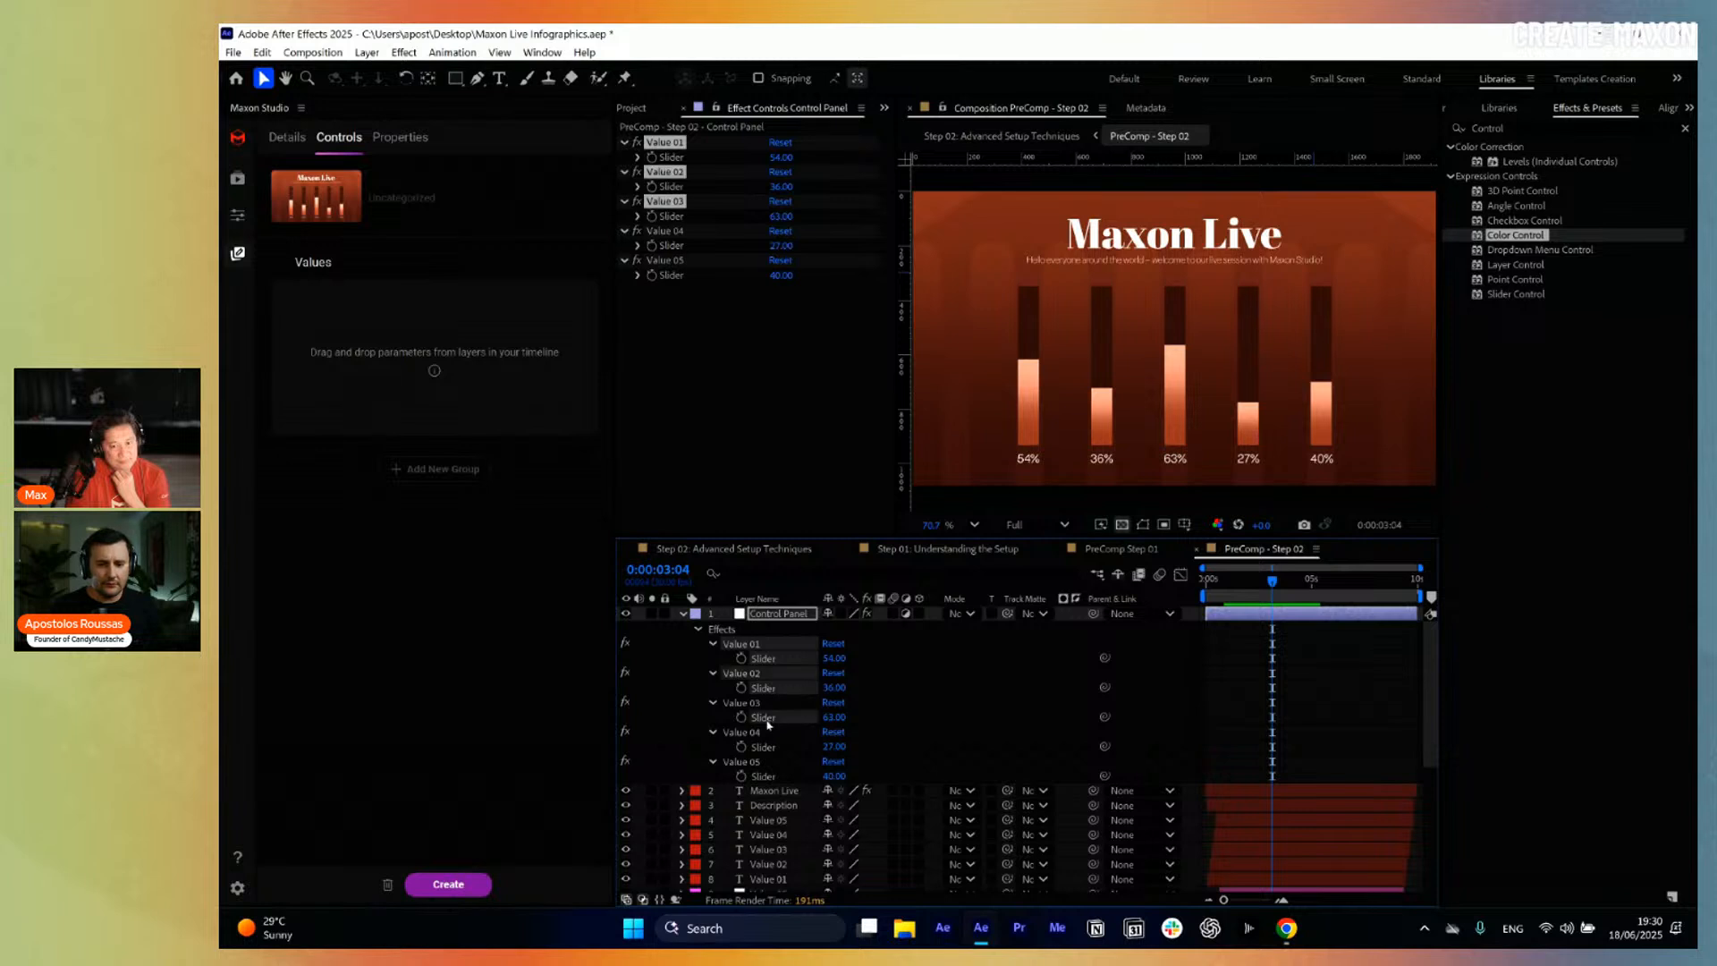
{"action": "left_click", "coordinate": [766, 747], "text": "ctrl"}
{"action": "left_click", "coordinate": [765, 776], "text": "ctrl"}
{"action": "left_click_drag", "start_coordinate": [765, 777], "coordinate": [429, 358]}
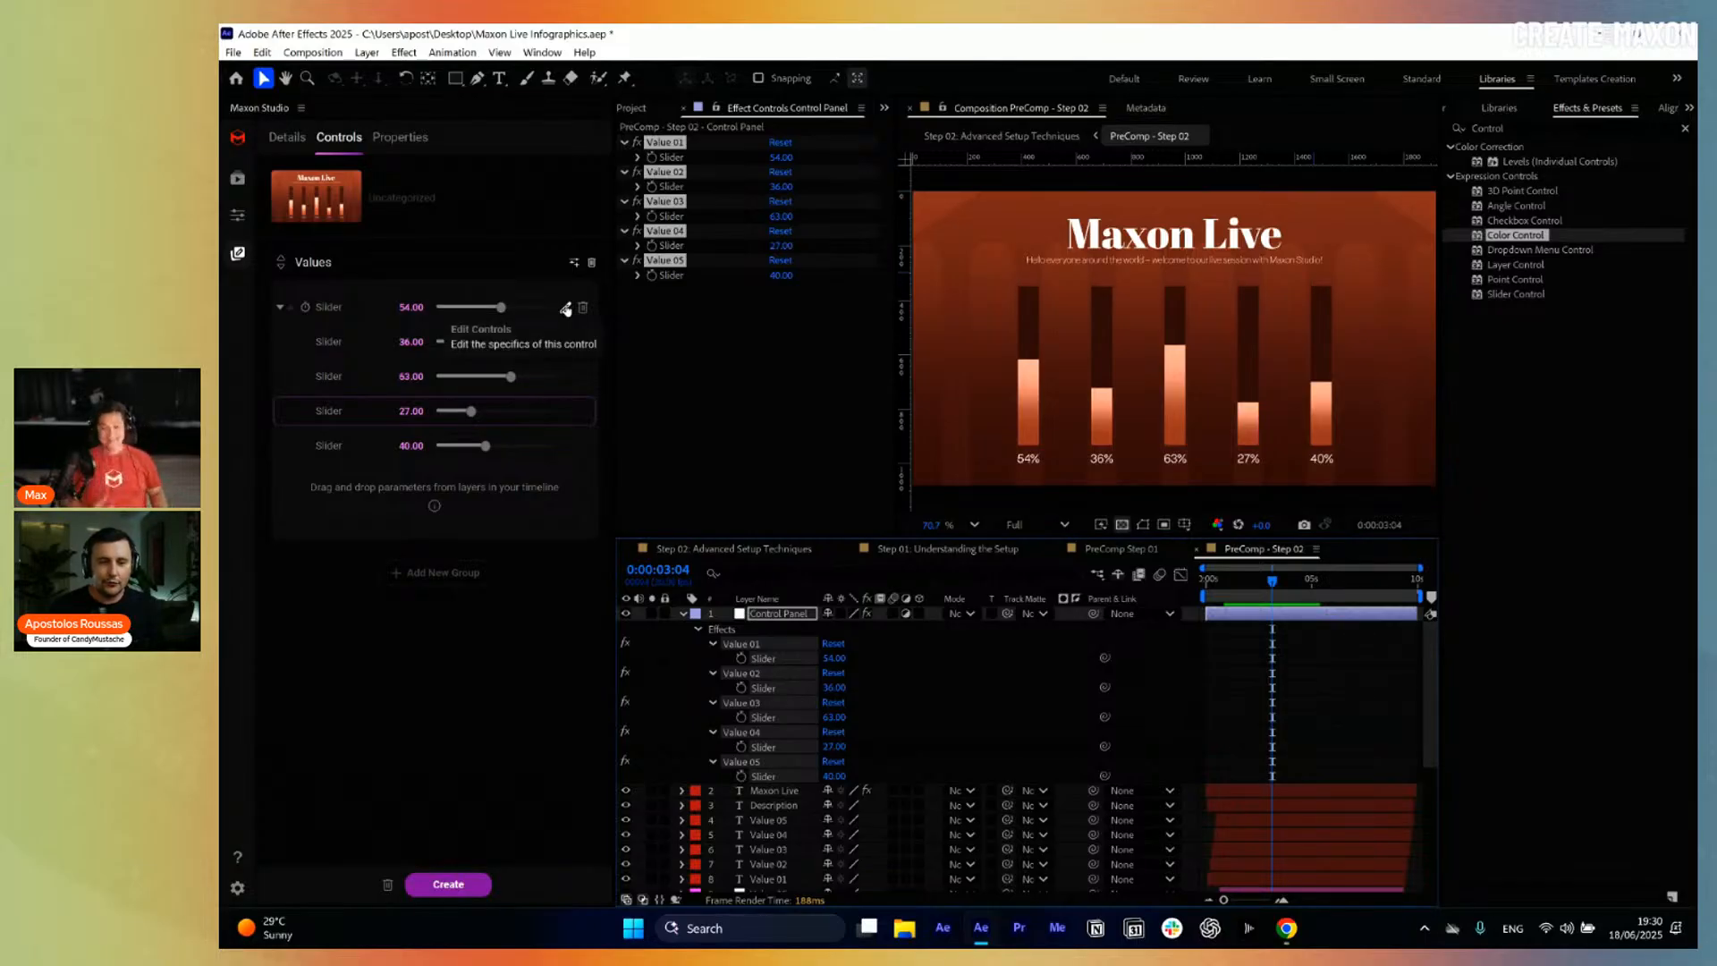
Rename the first slider control in the Values group as "Value 01" and copy that name.
{"action": "left_click", "coordinate": [566, 310]}
{"action": "double_click", "coordinate": [355, 195]}
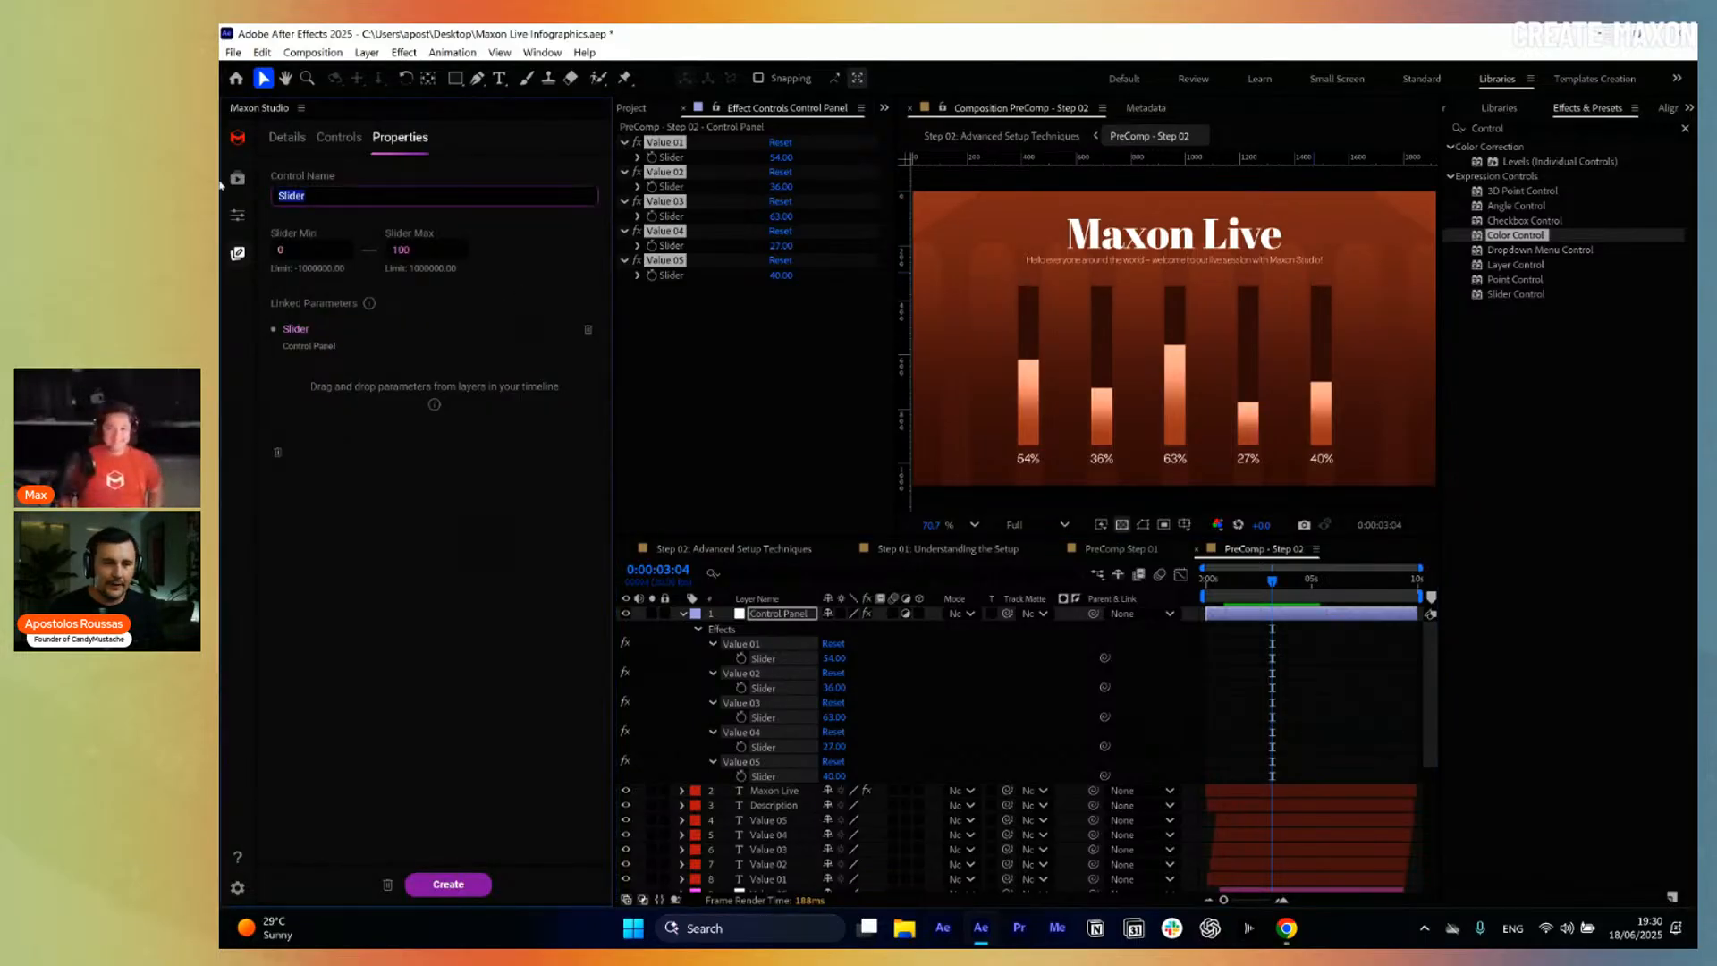
{"action": "type", "text": "val"}
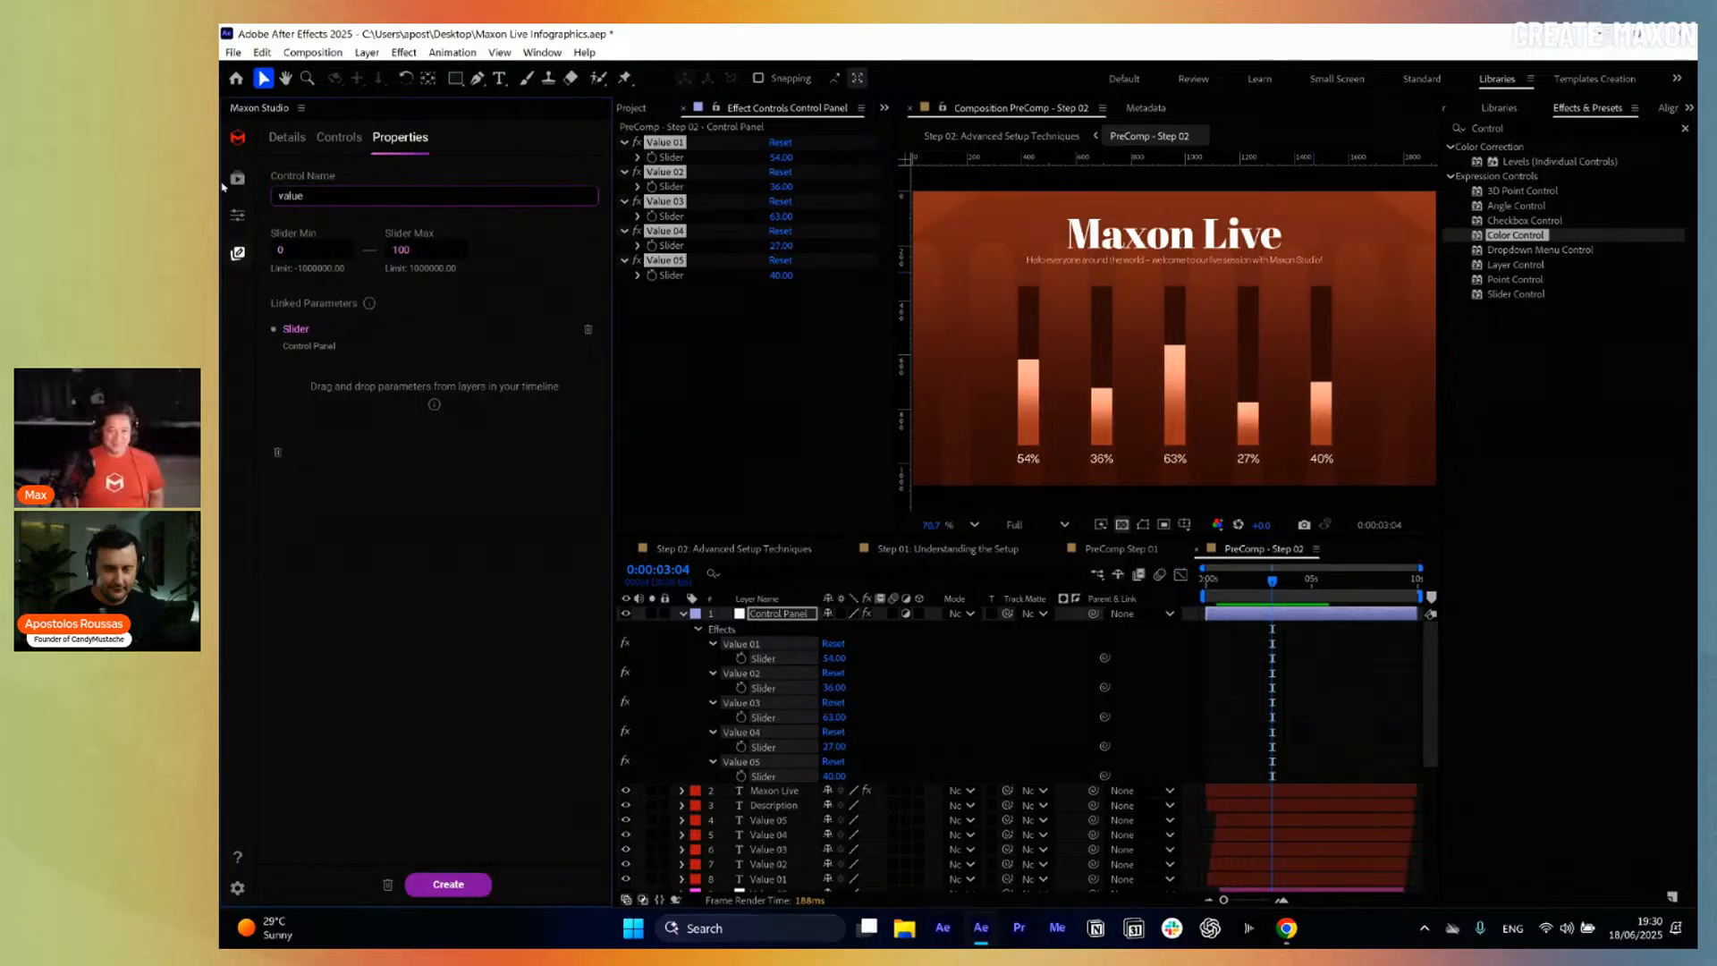
{"action": "type", "text": "ue"}
{"action": "key", "text": "BackSpace"}
{"action": "key", "text": "BackSpace"}
{"action": "key", "text": "BackSpace"}
{"action": "key", "text": "BackSpace"}
{"action": "key", "text": "BackSpace"}
{"action": "type", "text": "Val"}
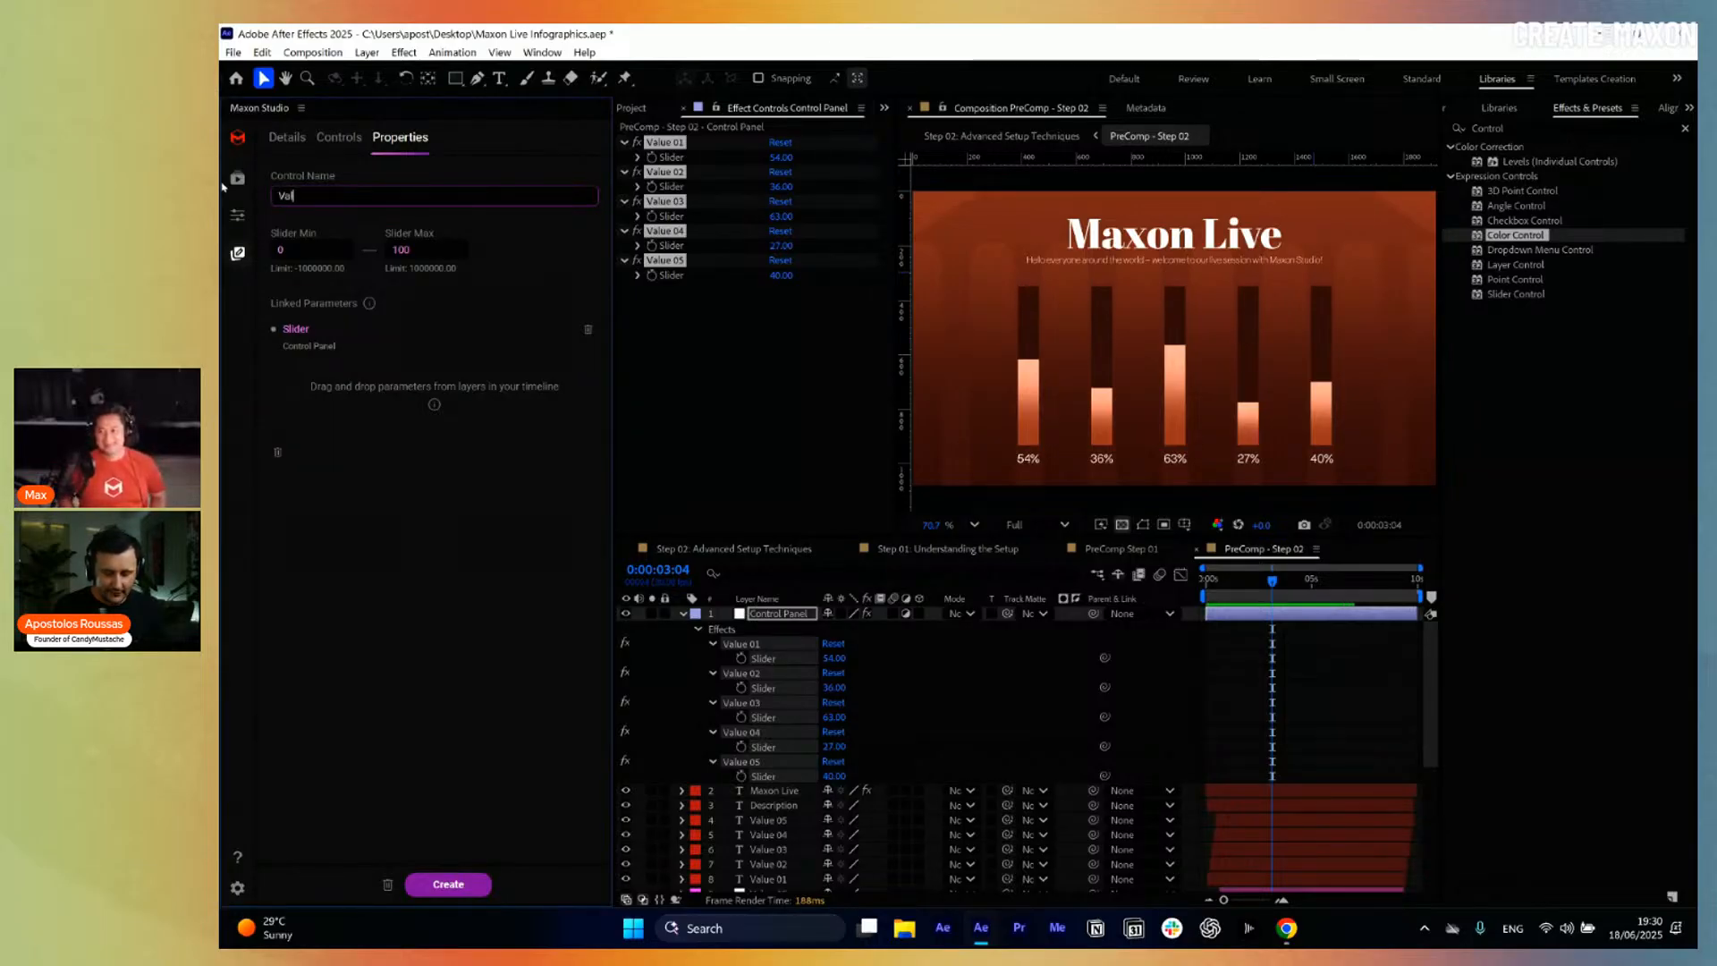
{"action": "type", "text": "ue 01"}
{"action": "key", "text": "Return"}
{"action": "key", "text": "ctrl+c"}
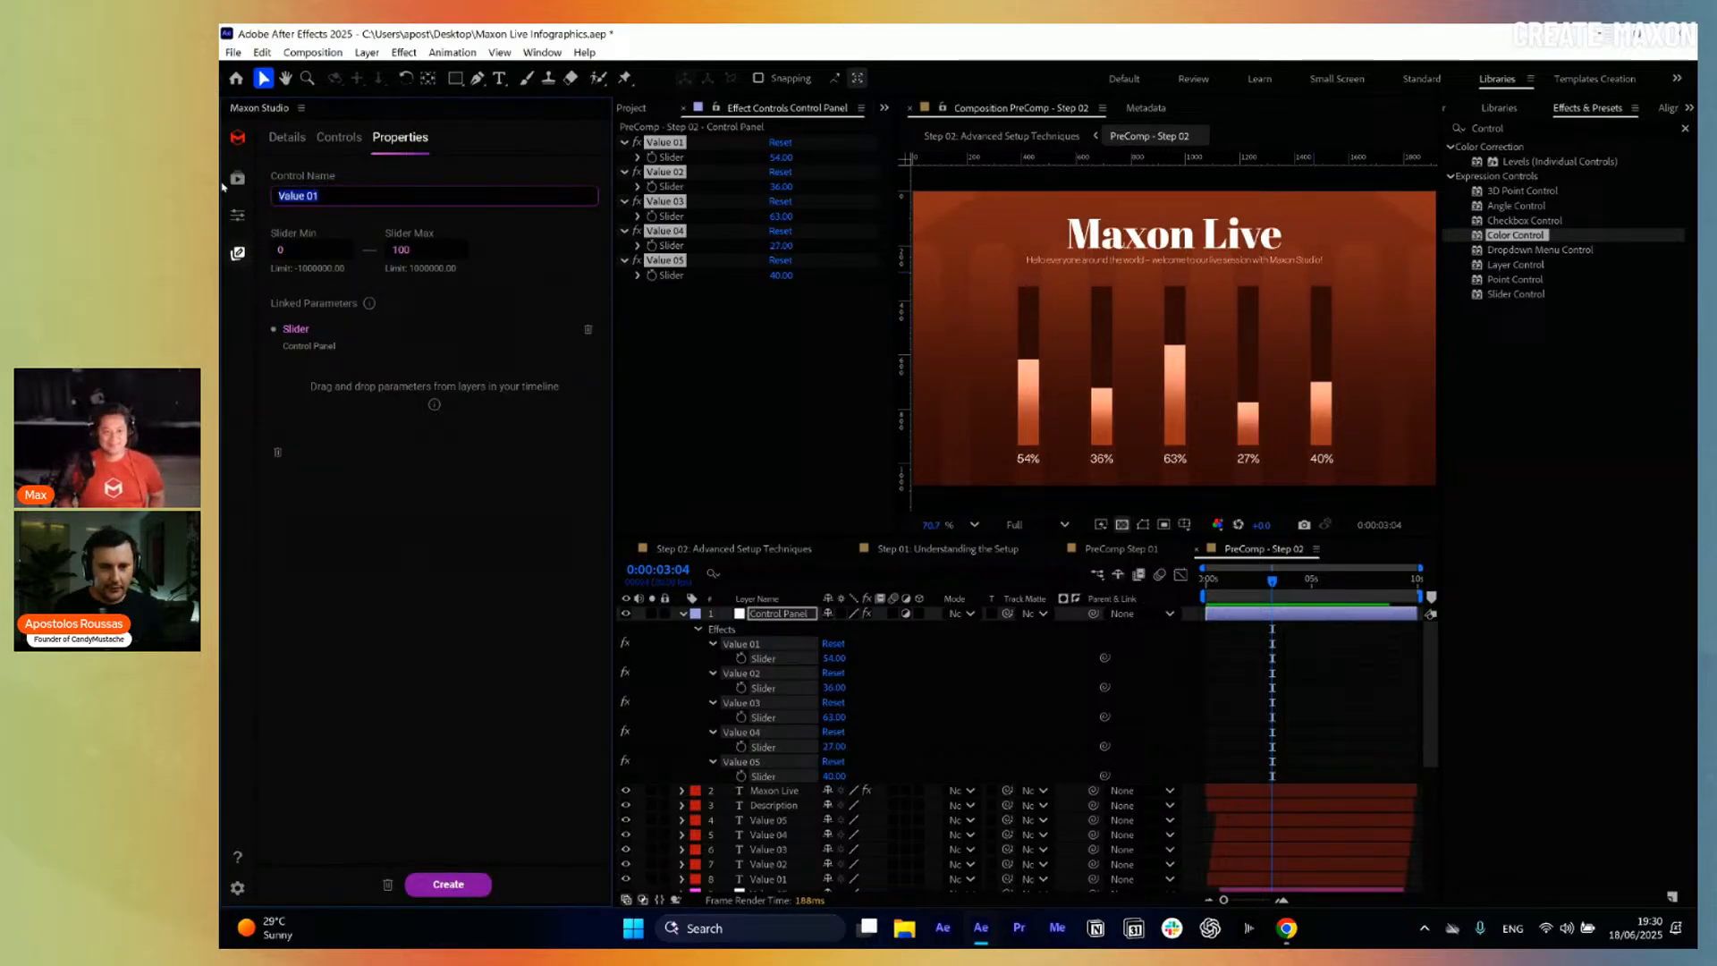
{"action": "left_click", "coordinate": [365, 584]}
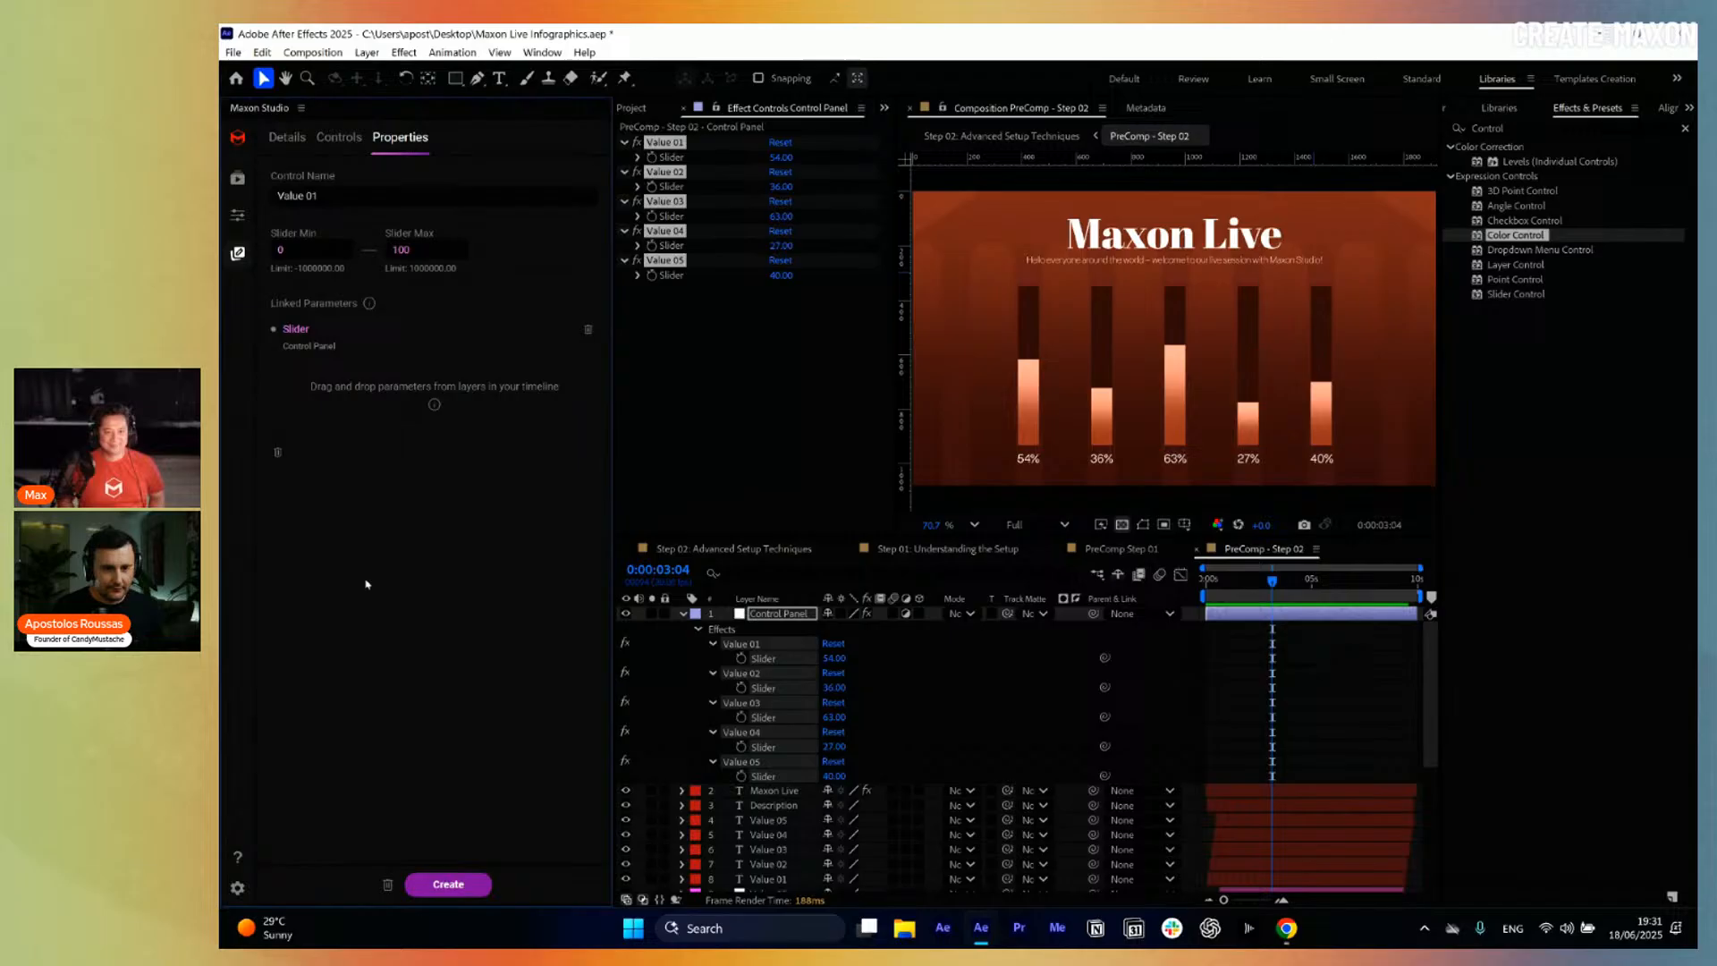
Rename the second and third slider controls in the Values group as "Value 02" and "Value 03".
{"action": "left_click", "coordinate": [348, 141]}
{"action": "left_click", "coordinate": [561, 344]}
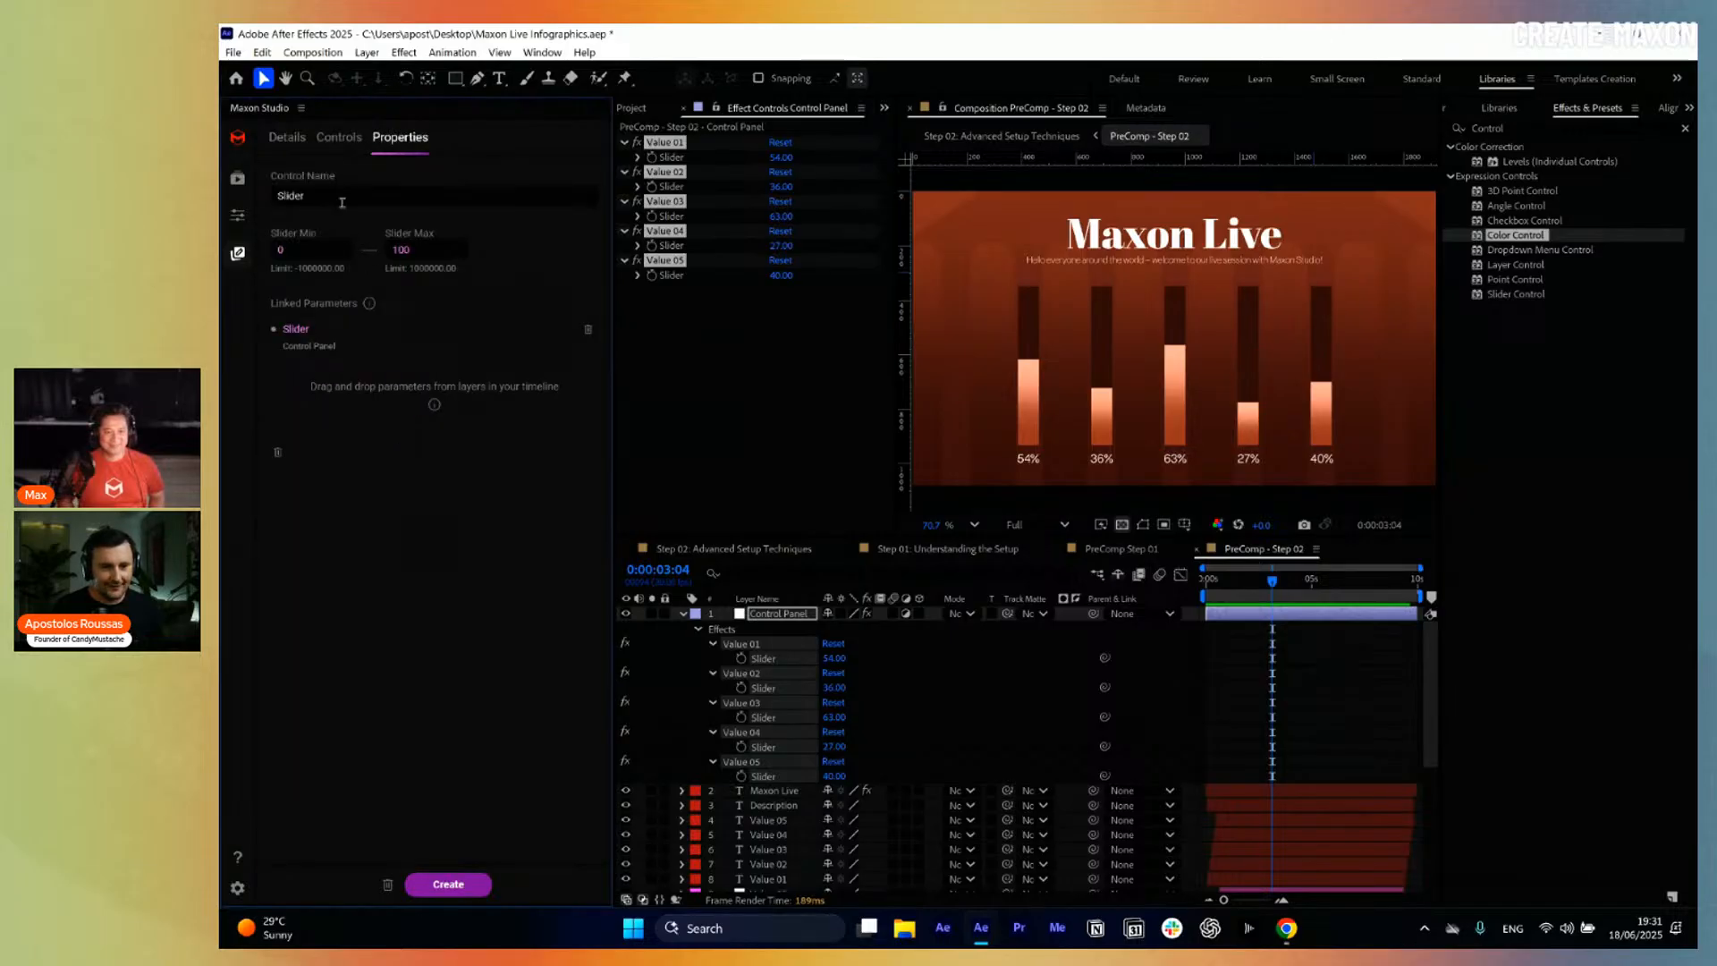
{"action": "left_click_drag", "start_coordinate": [342, 203], "coordinate": [276, 199]}
{"action": "key", "text": "ctrl+v"}
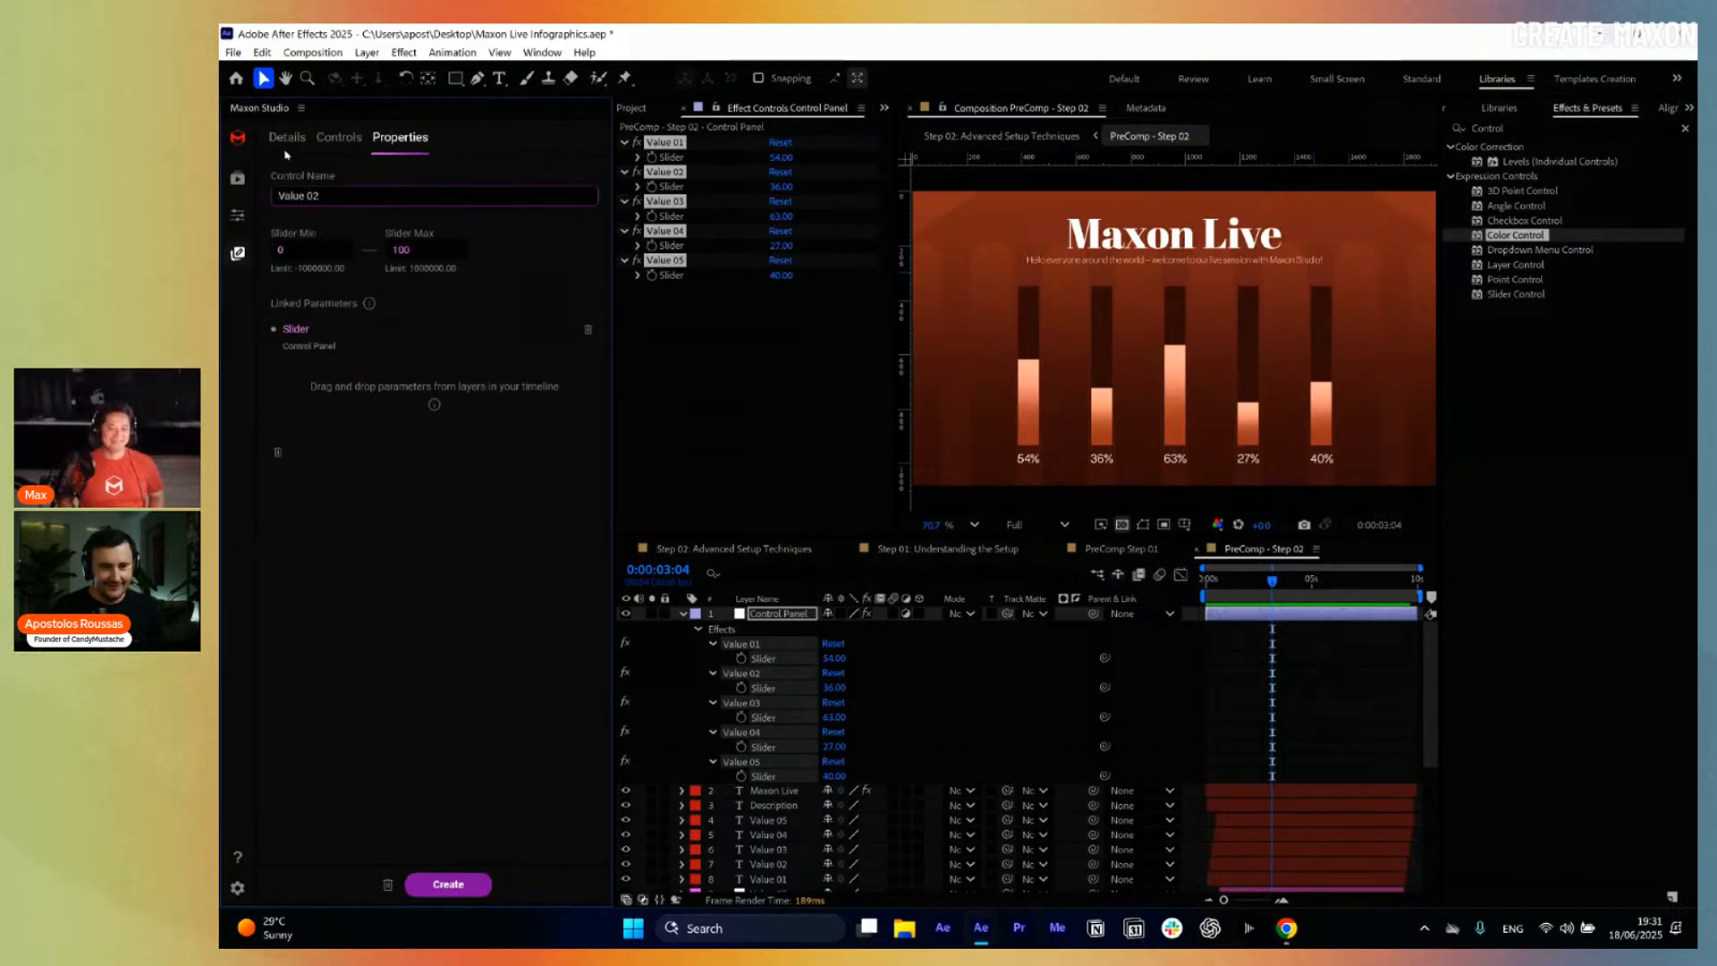
{"action": "left_click", "coordinate": [338, 137]}
{"action": "left_click", "coordinate": [569, 386]}
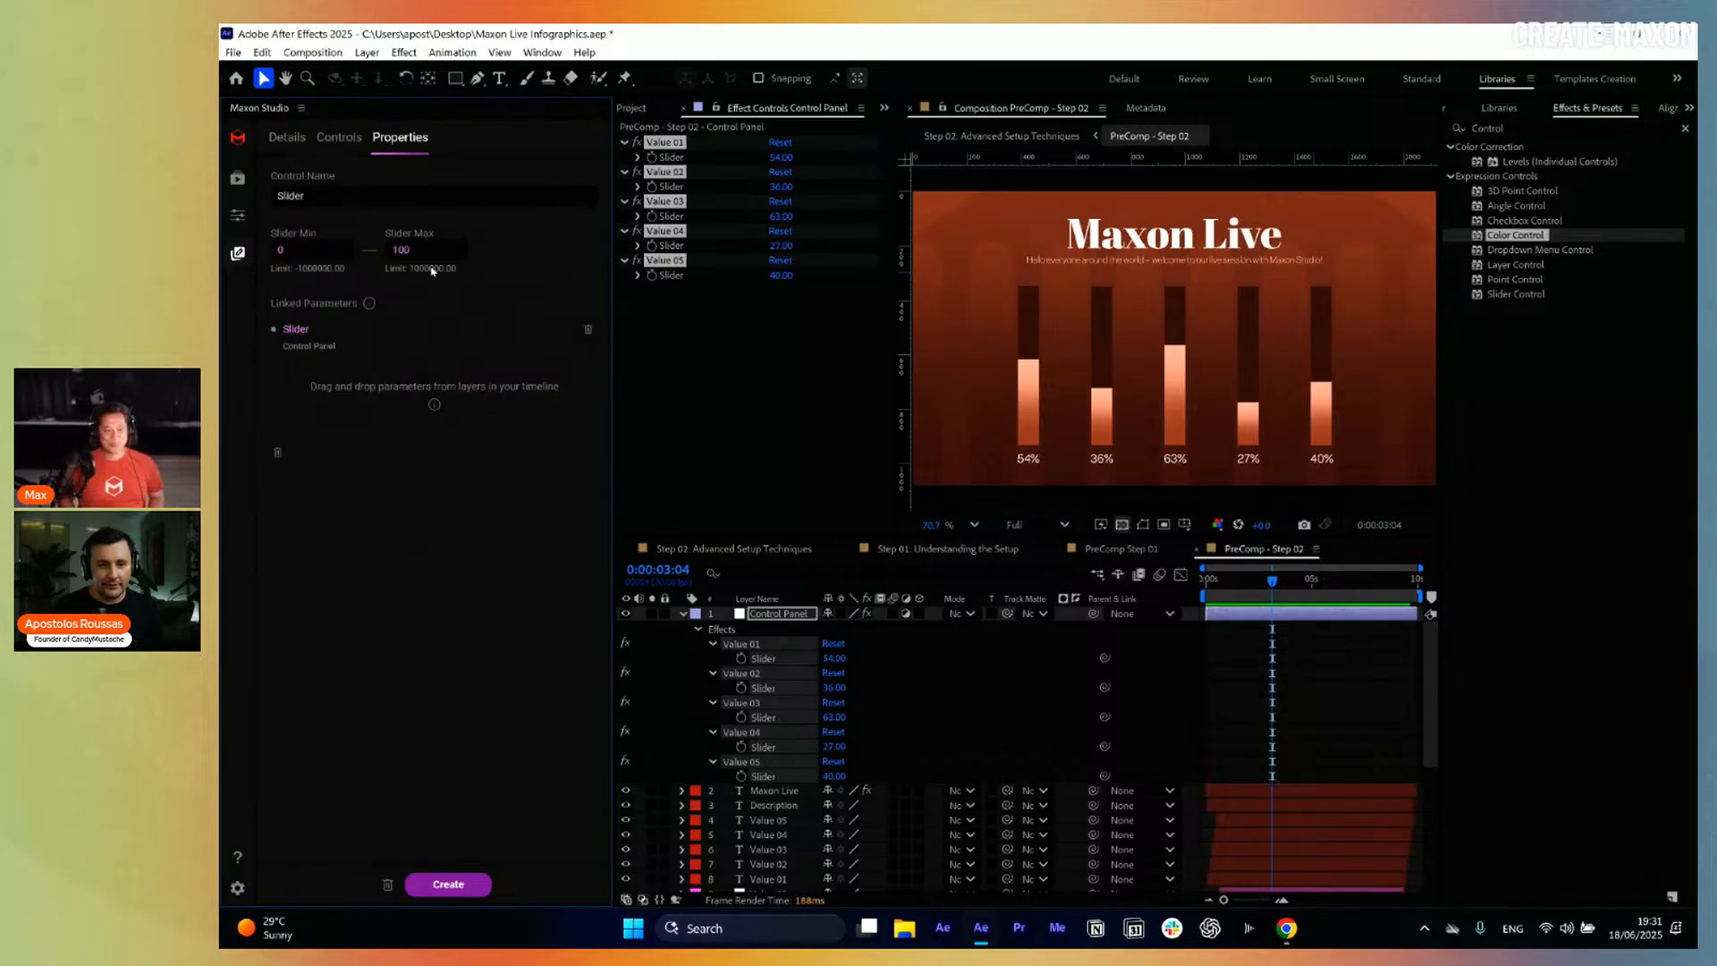
{"action": "double_click", "coordinate": [381, 205]}
{"action": "key", "text": "ctrl+v"}
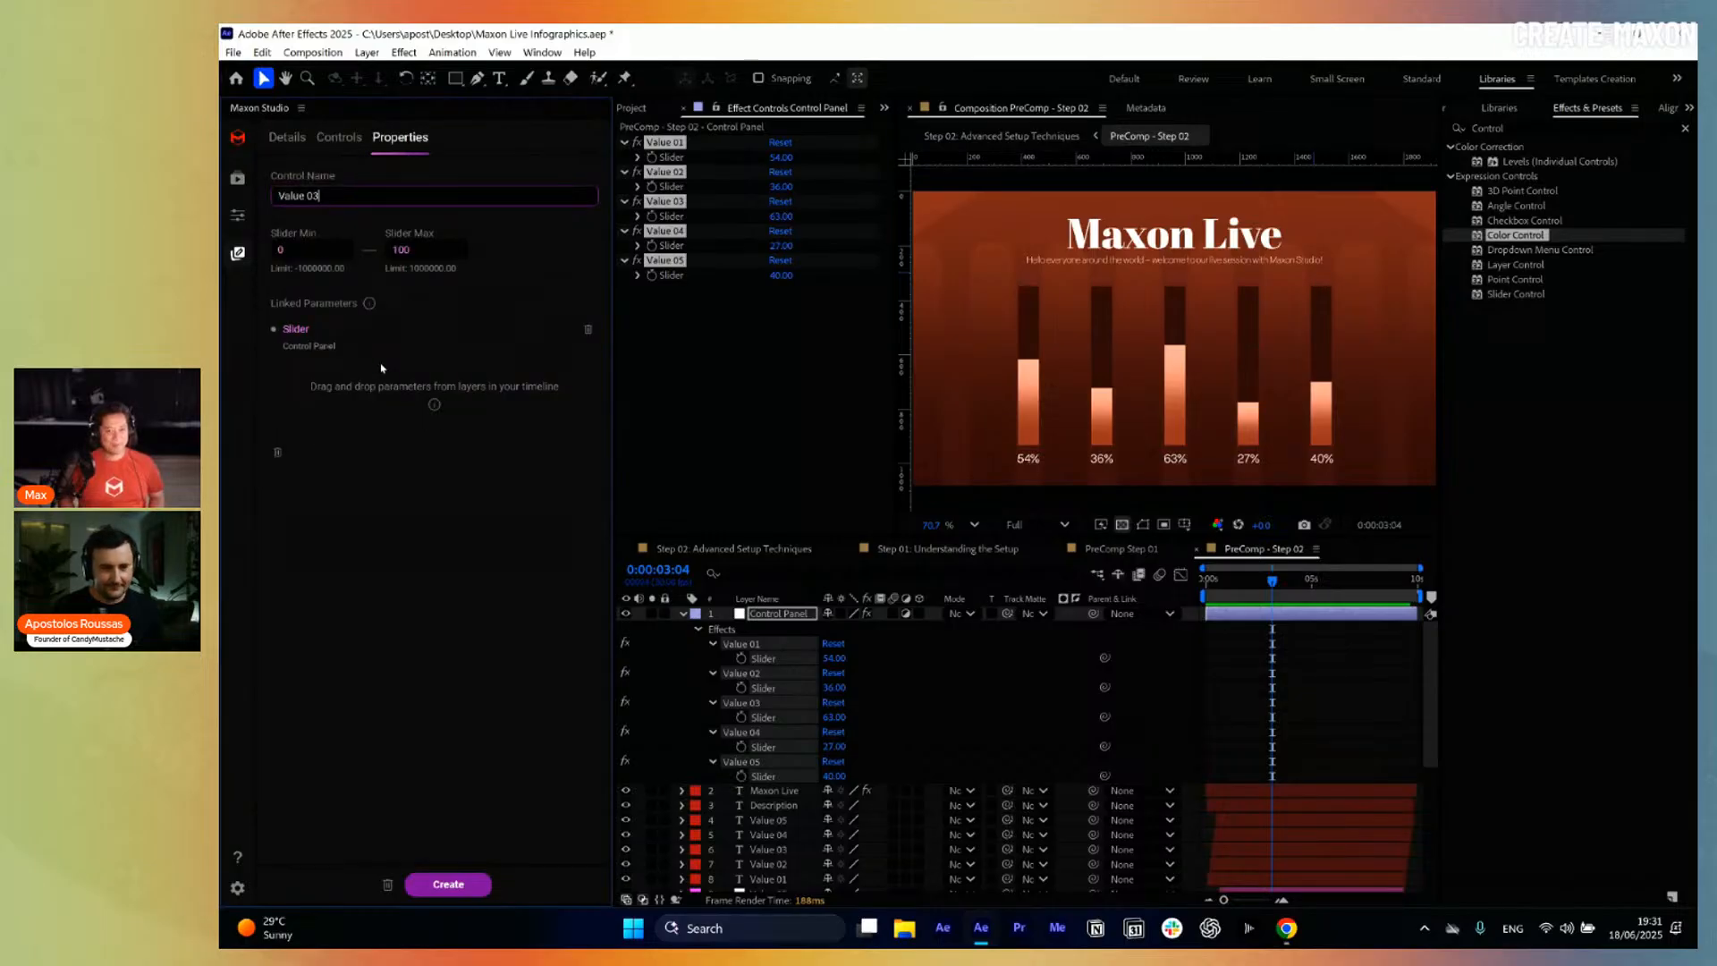
Rename the fourth and fifth slider controls in the Values group as "Value 04" and "Value 05".
{"action": "left_click", "coordinate": [339, 137]}
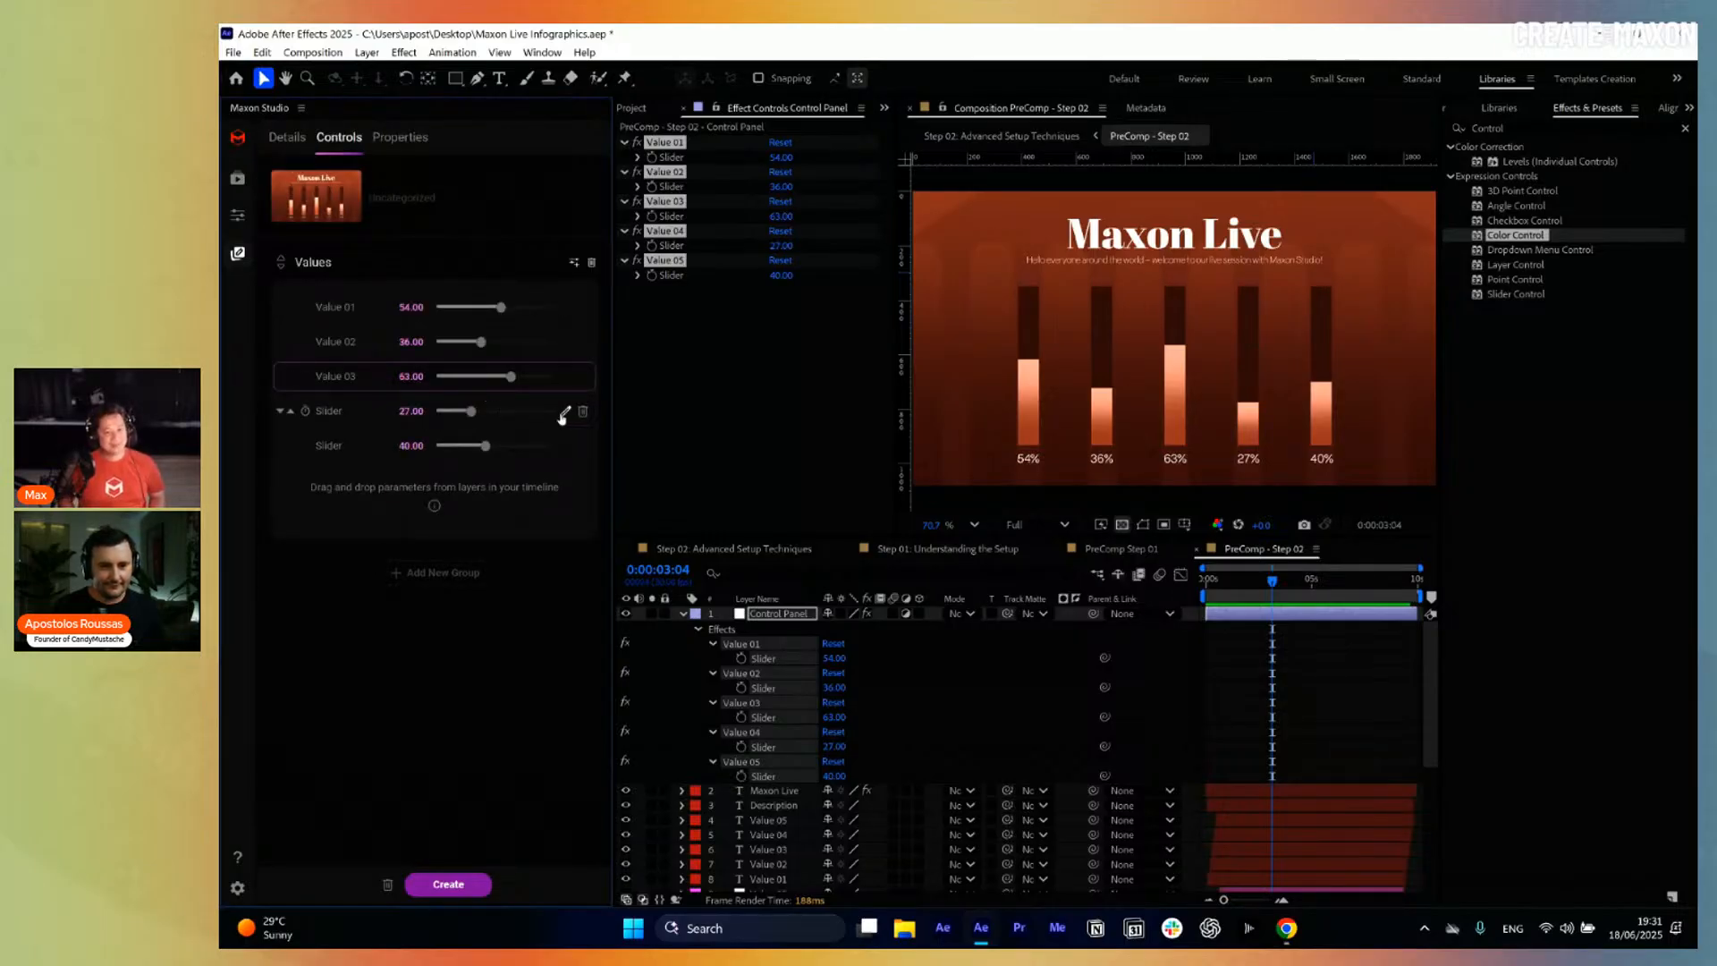
{"action": "left_click", "coordinate": [565, 417]}
{"action": "double_click", "coordinate": [357, 197]}
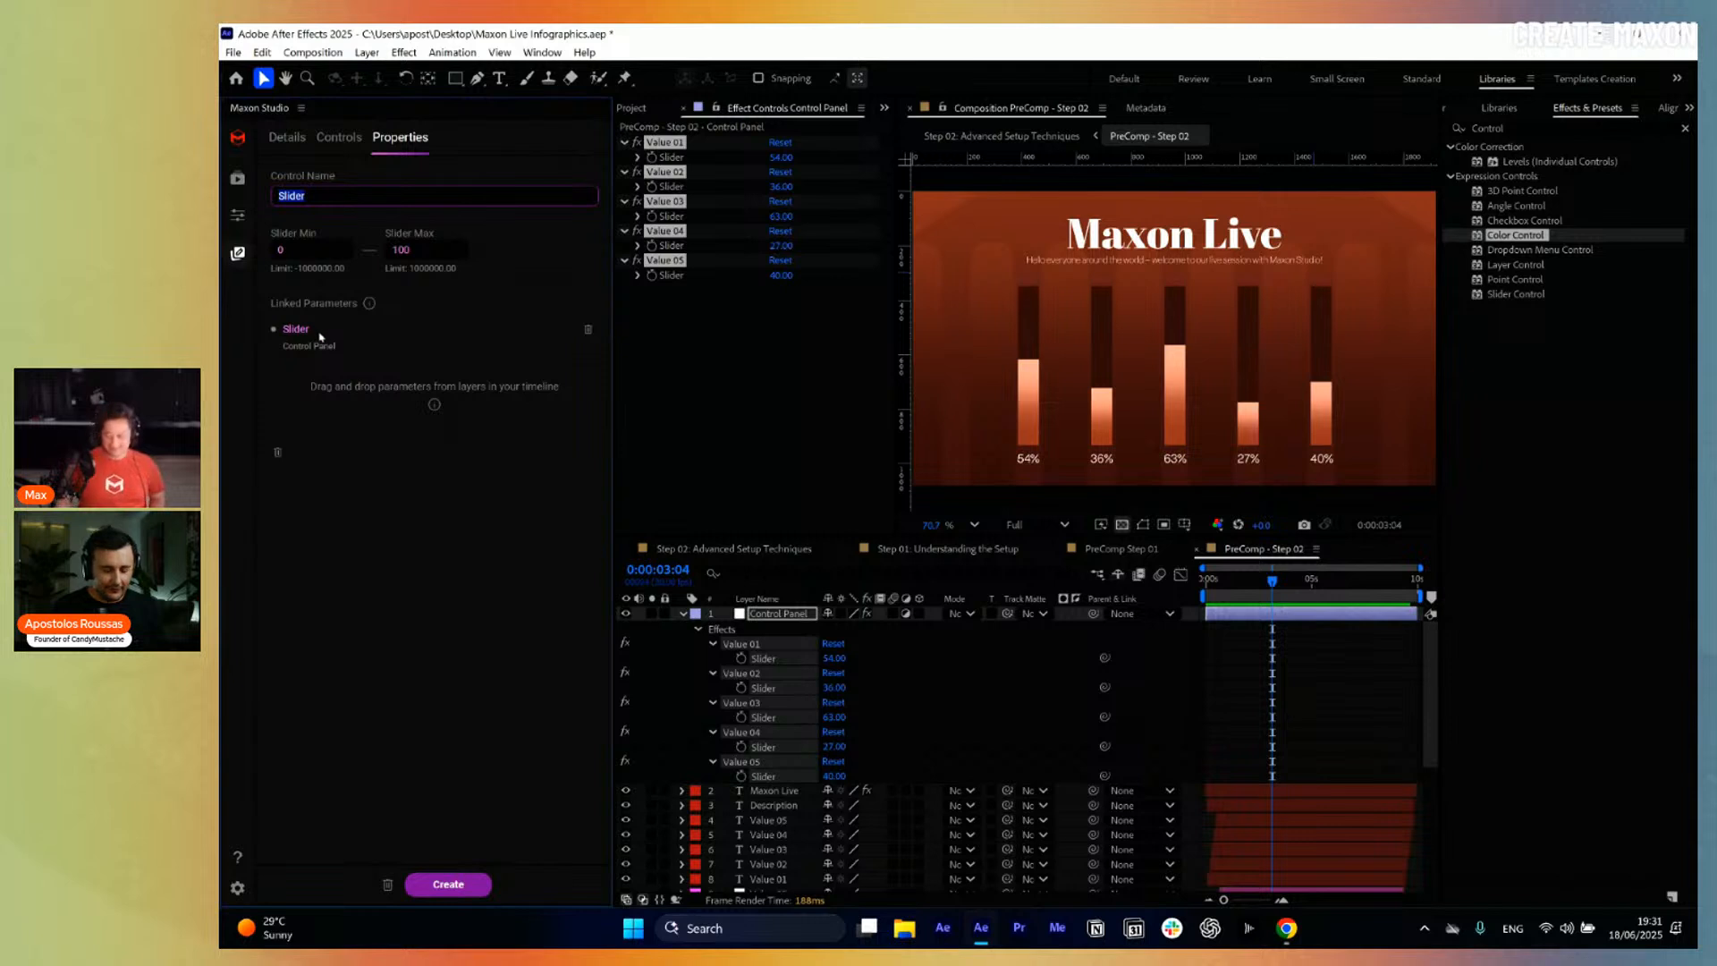
{"action": "key", "text": "ctrl+v"}
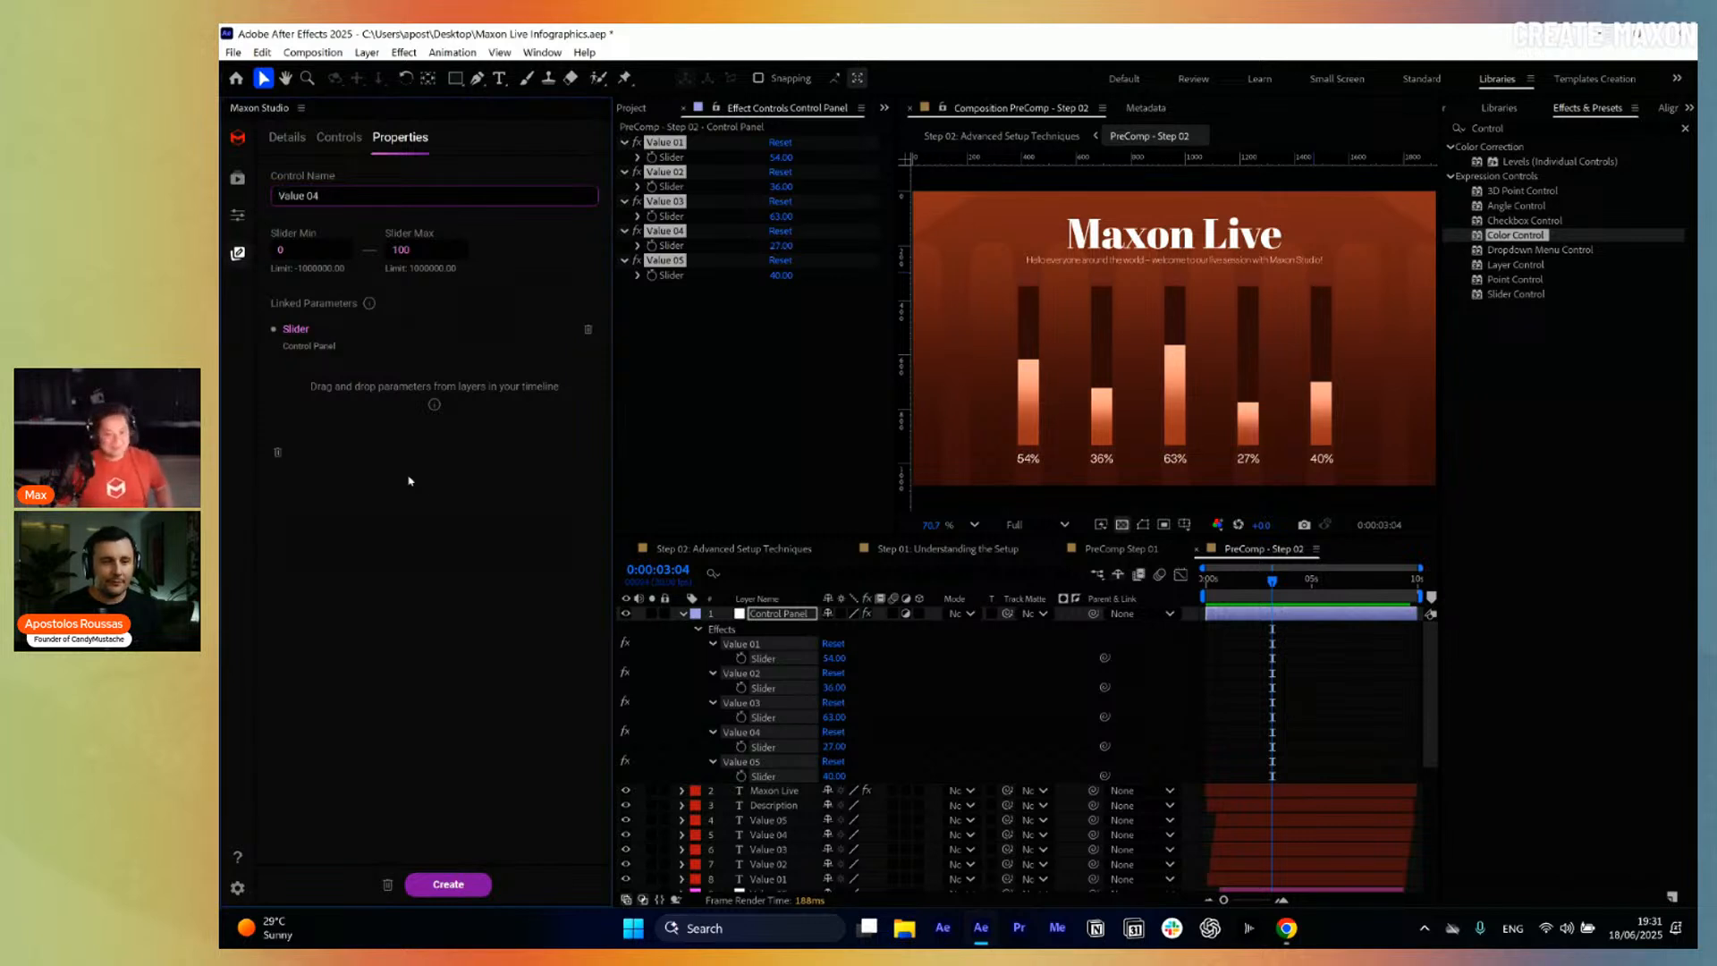
{"action": "left_click", "coordinate": [410, 480]}
{"action": "left_click", "coordinate": [345, 143]}
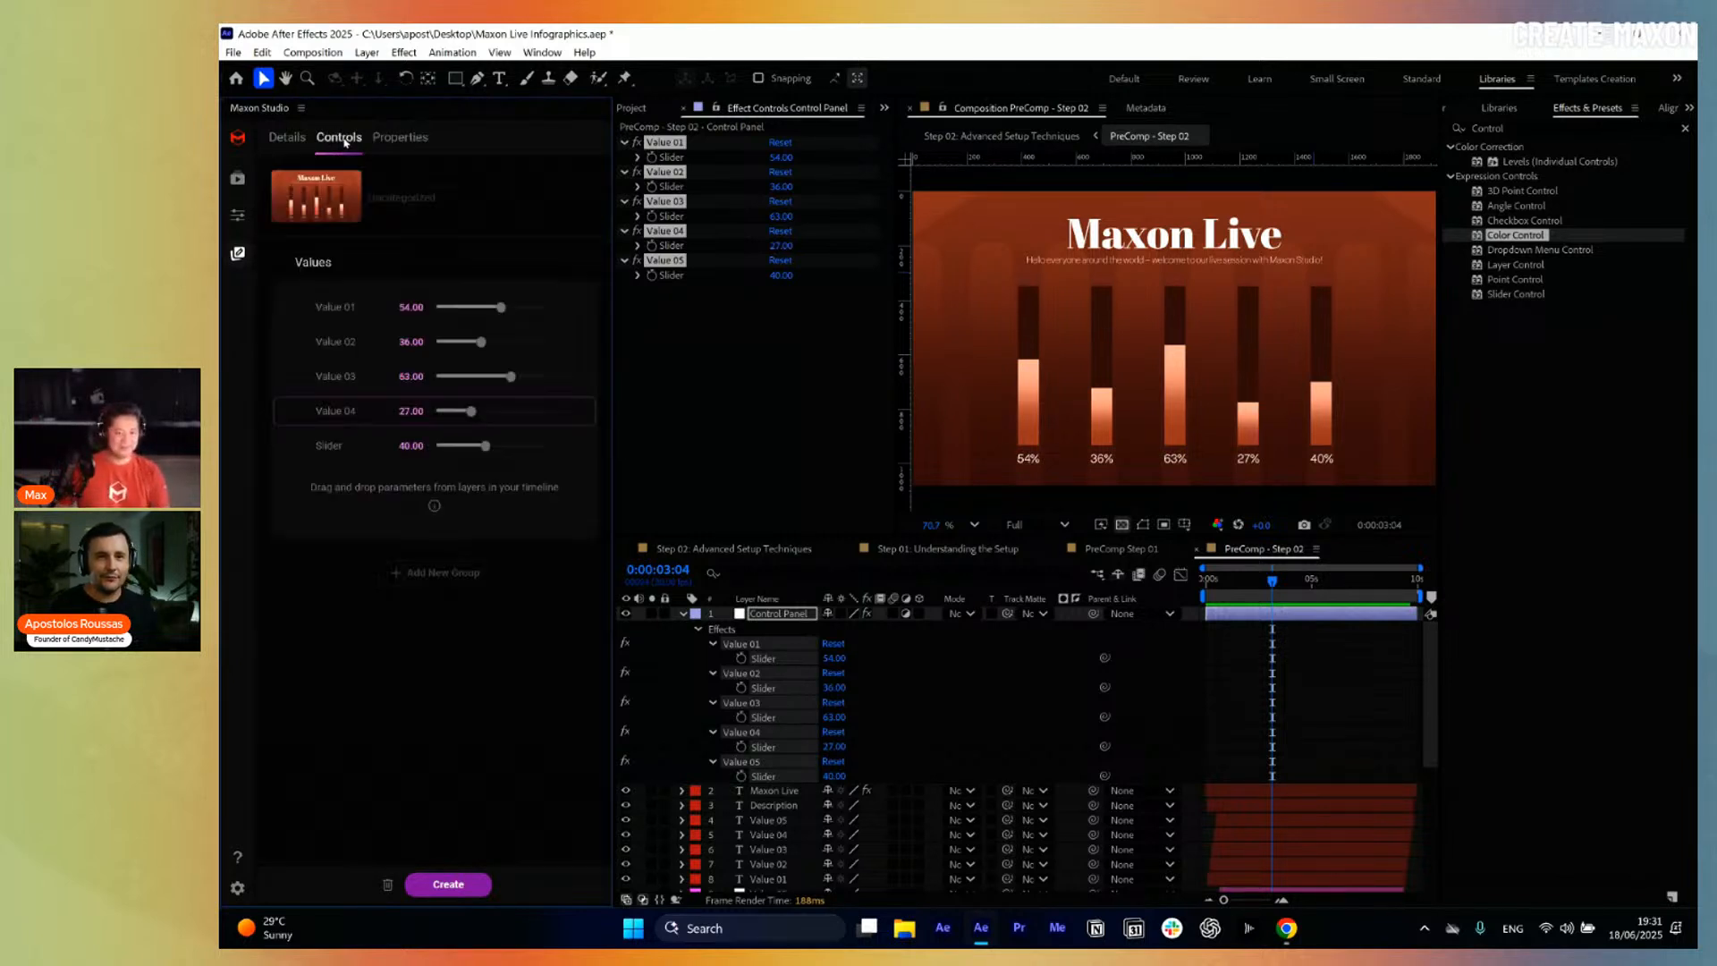
{"action": "left_click", "coordinate": [564, 452]}
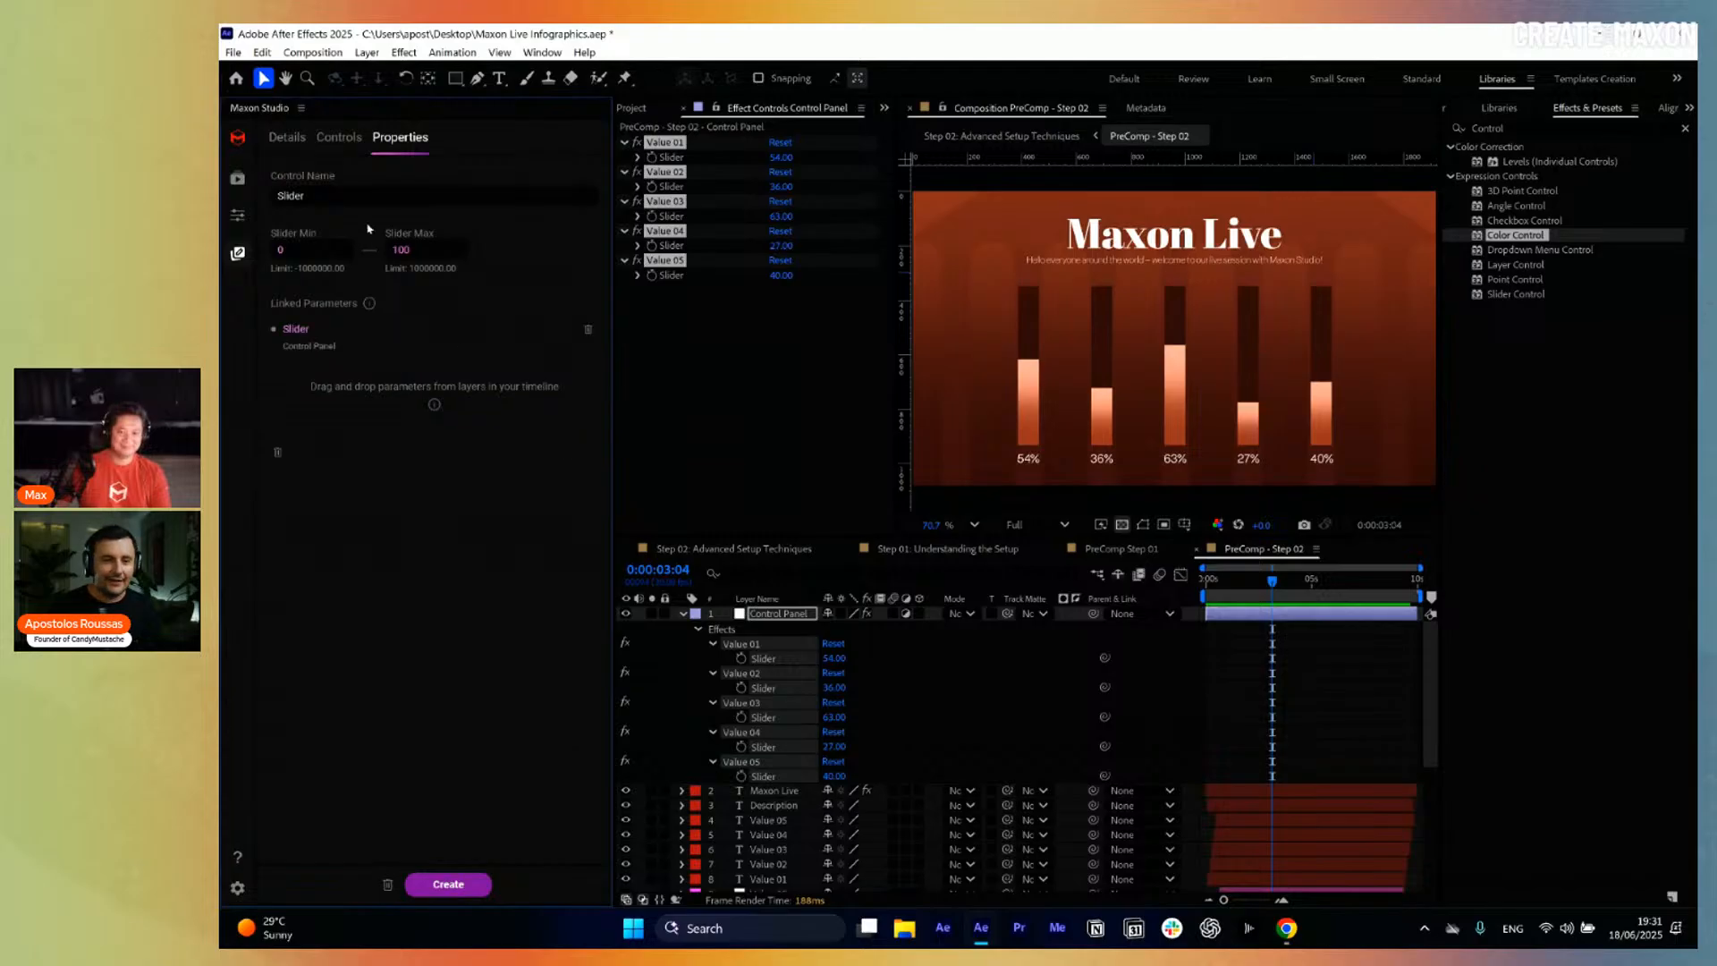
{"action": "left_click", "coordinate": [361, 207]}
{"action": "type", "text": "Value 05"}
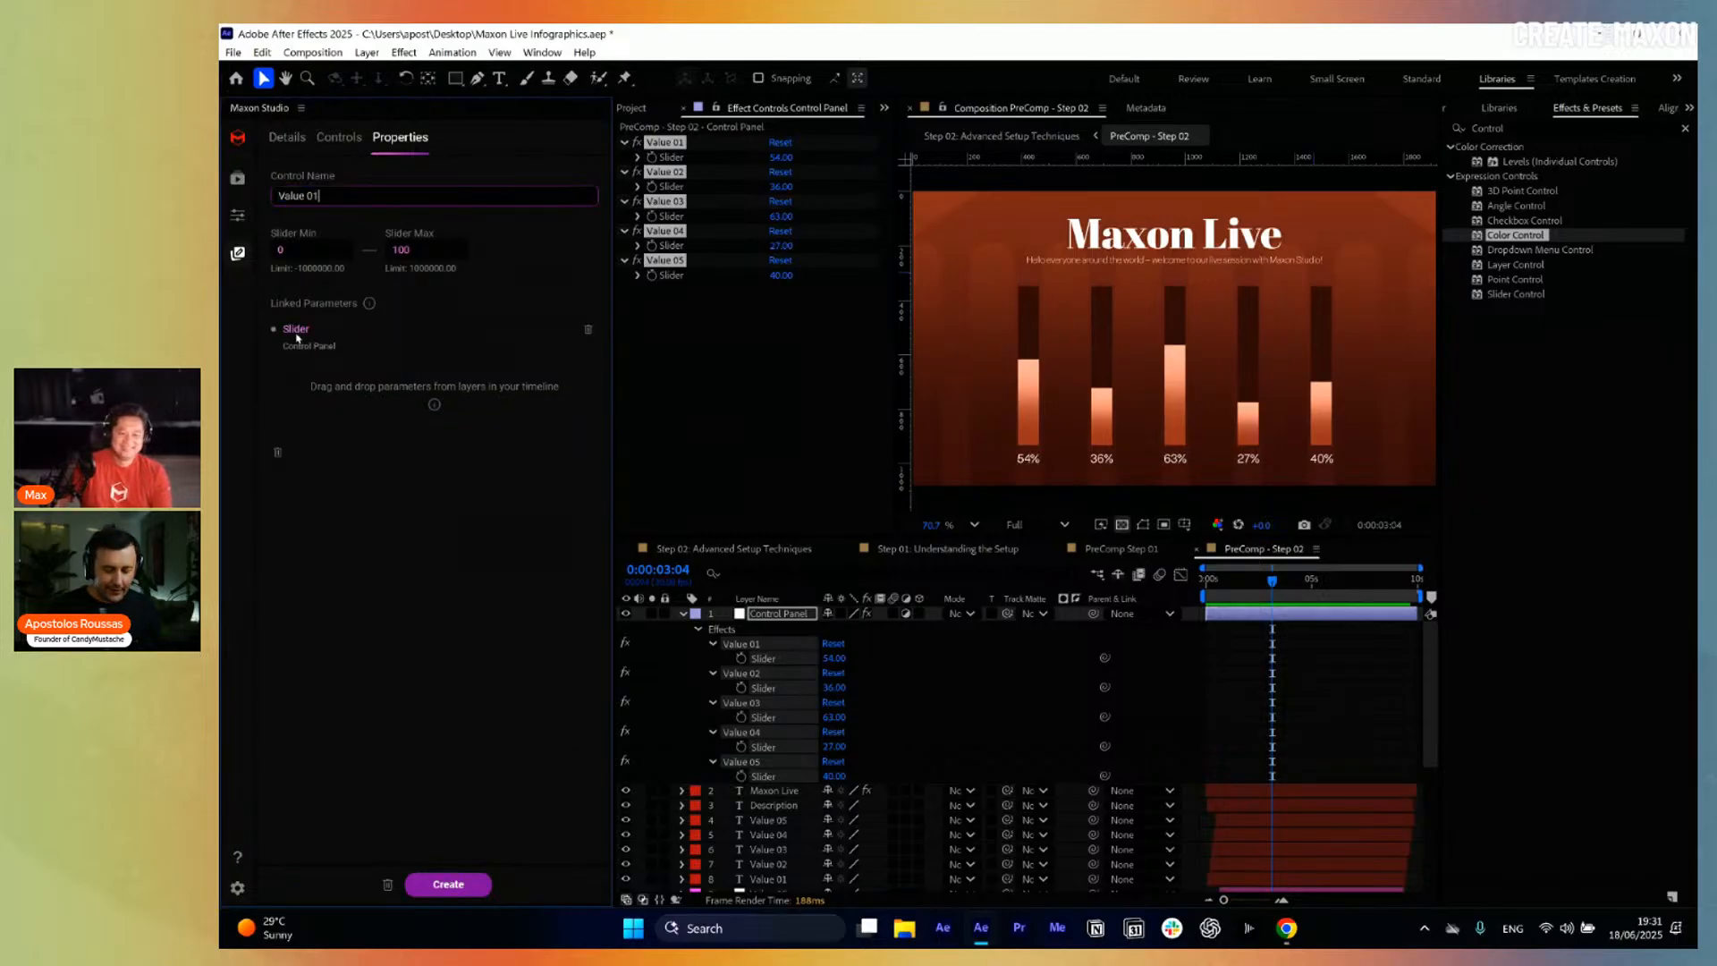
{"action": "key", "text": "Return"}
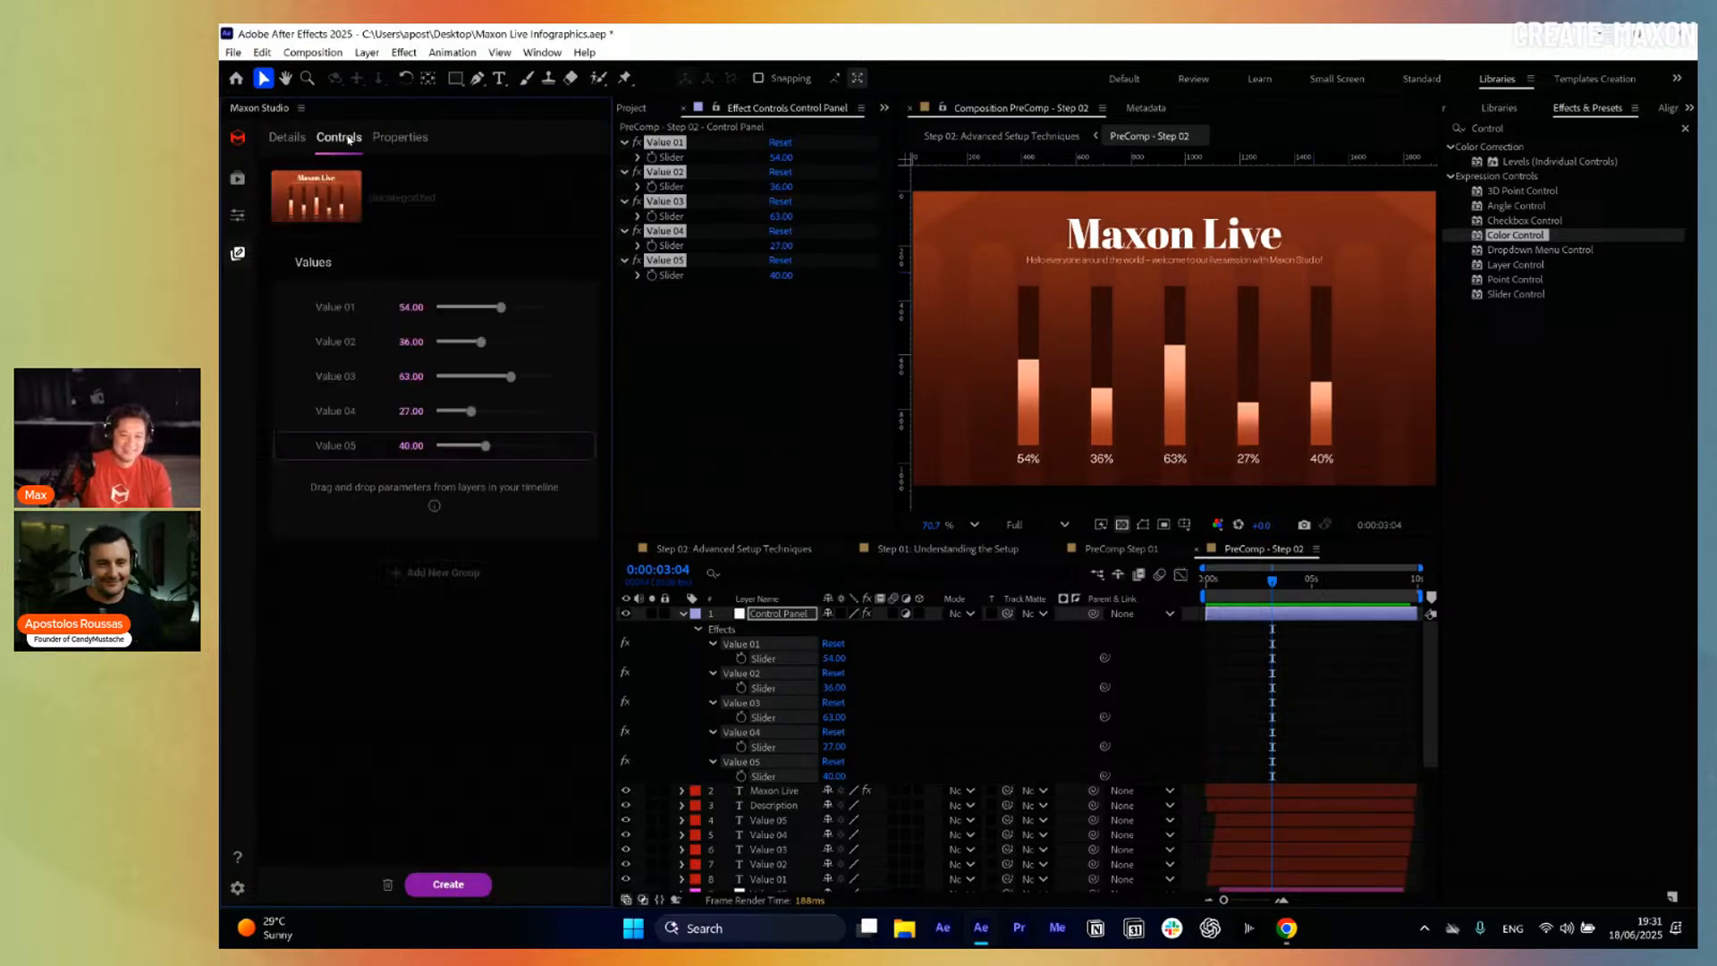
Adjust the Capsule's Value 01 slider to about 55 and Value 02 to about 39, and collapse the Control Panel layer.
{"action": "left_click_drag", "start_coordinate": [501, 306], "coordinate": [486, 341]}
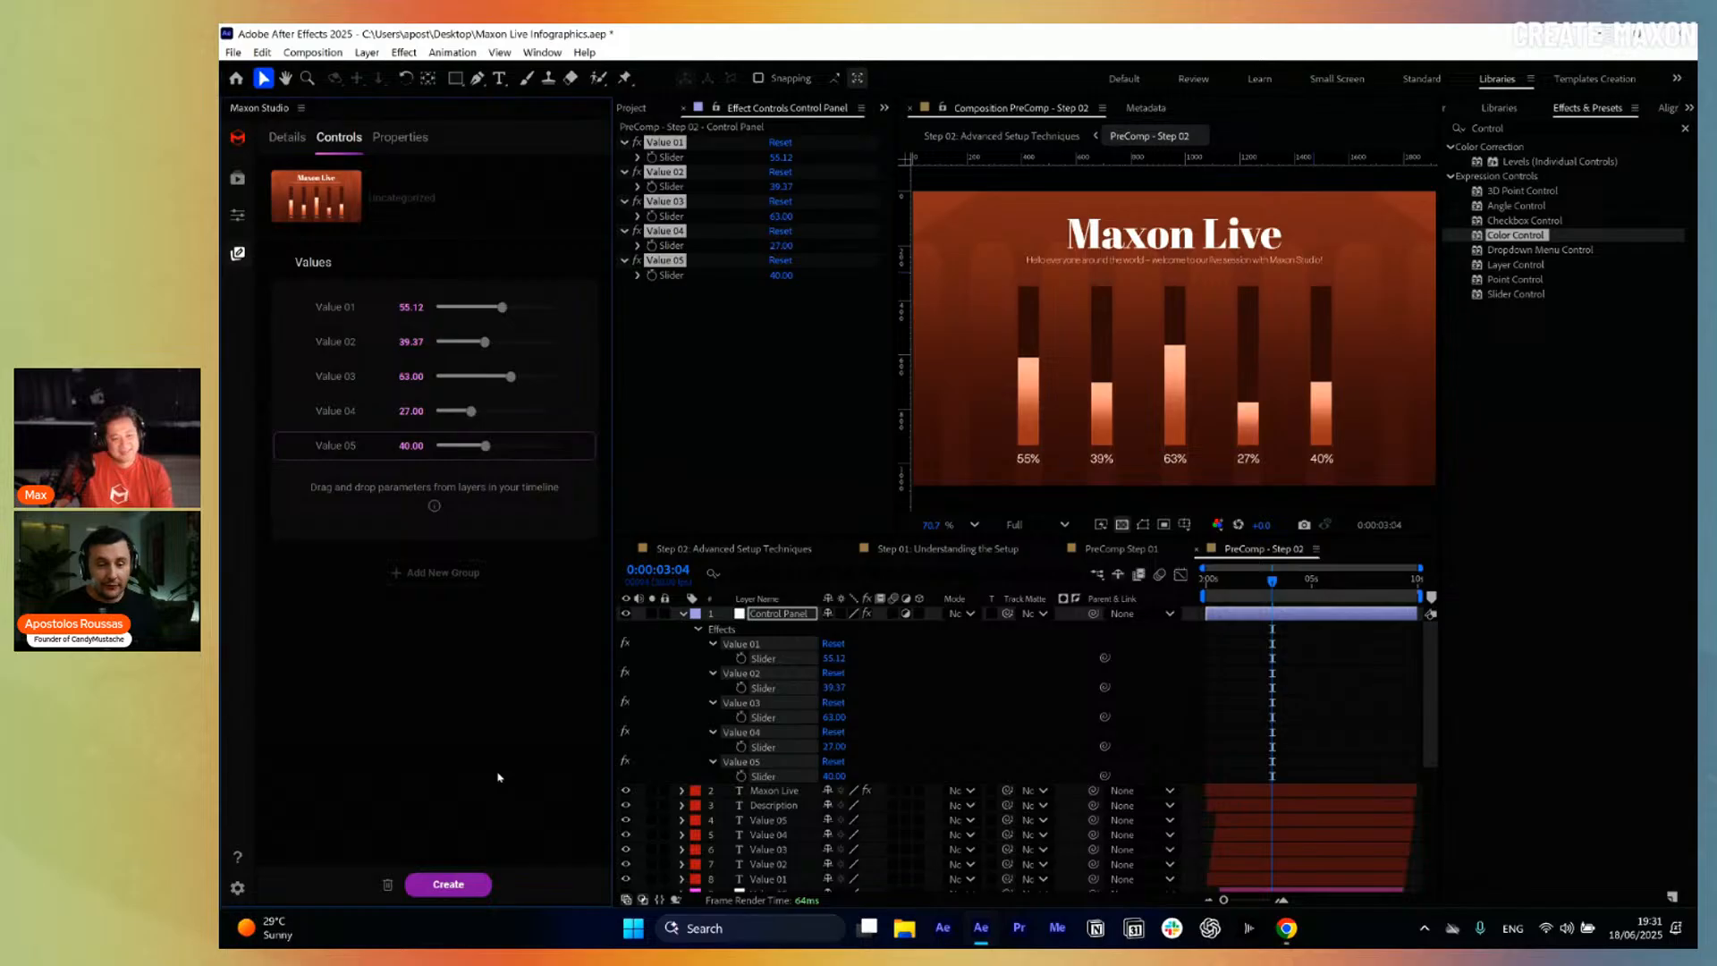
{"action": "left_click", "coordinate": [683, 613]}
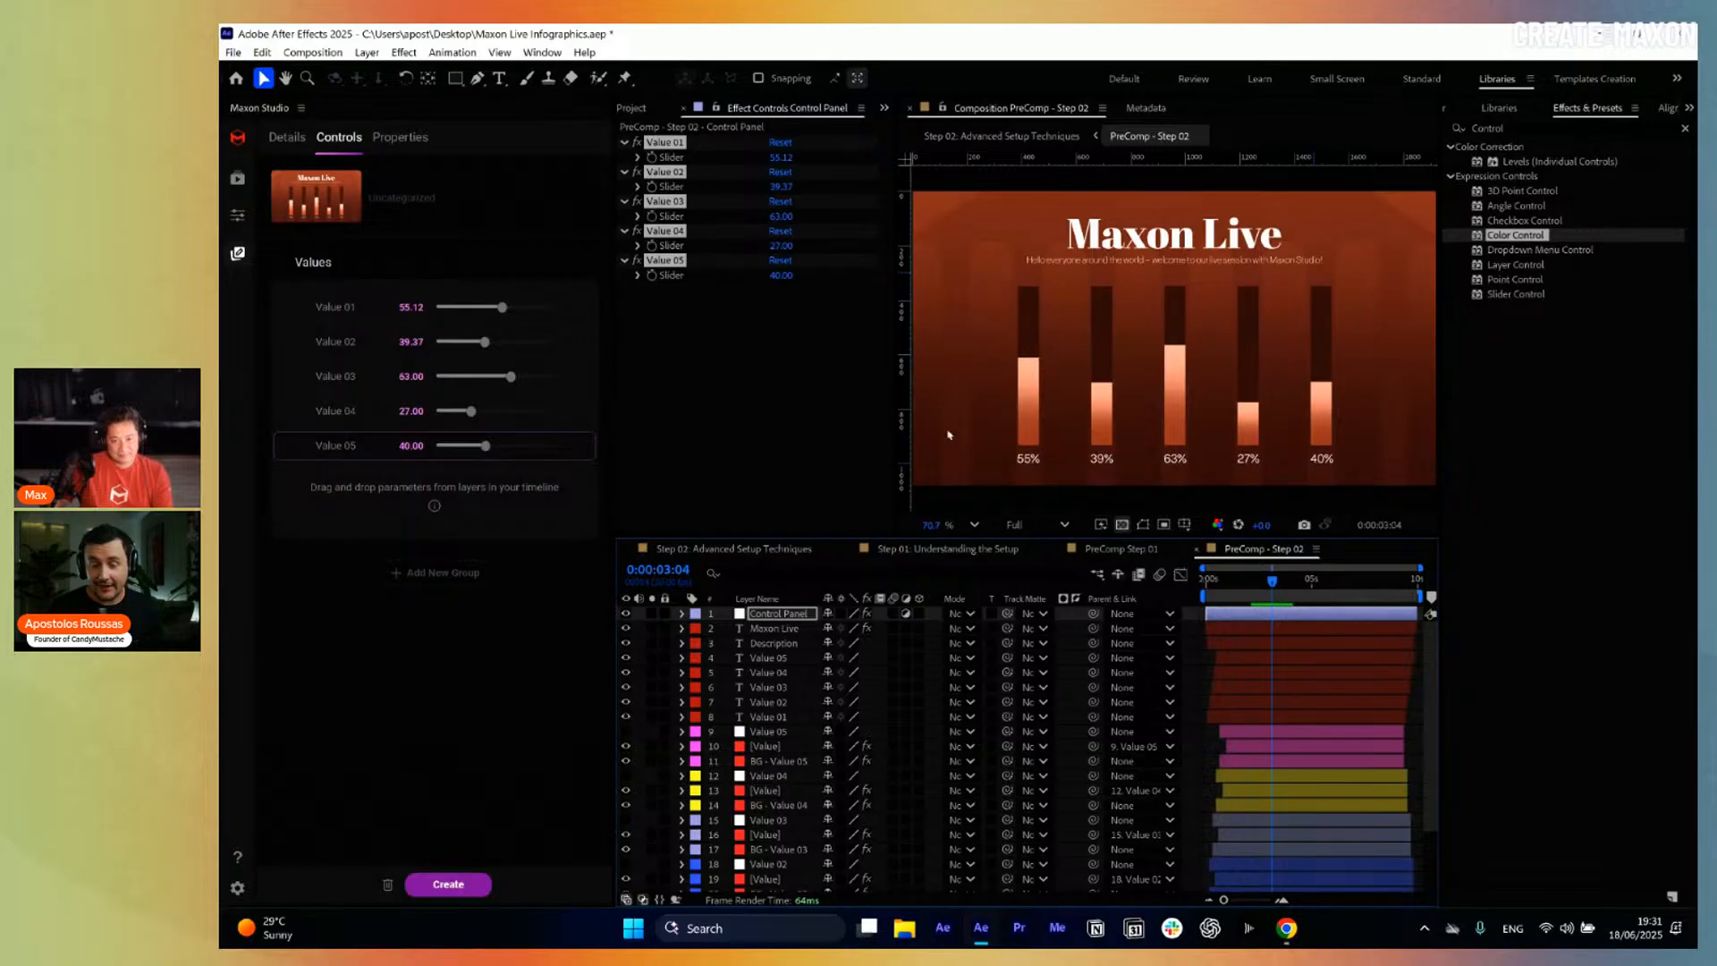
Add a second control group to the Capsule and name it "Main Title".
{"action": "left_click", "coordinate": [416, 573]}
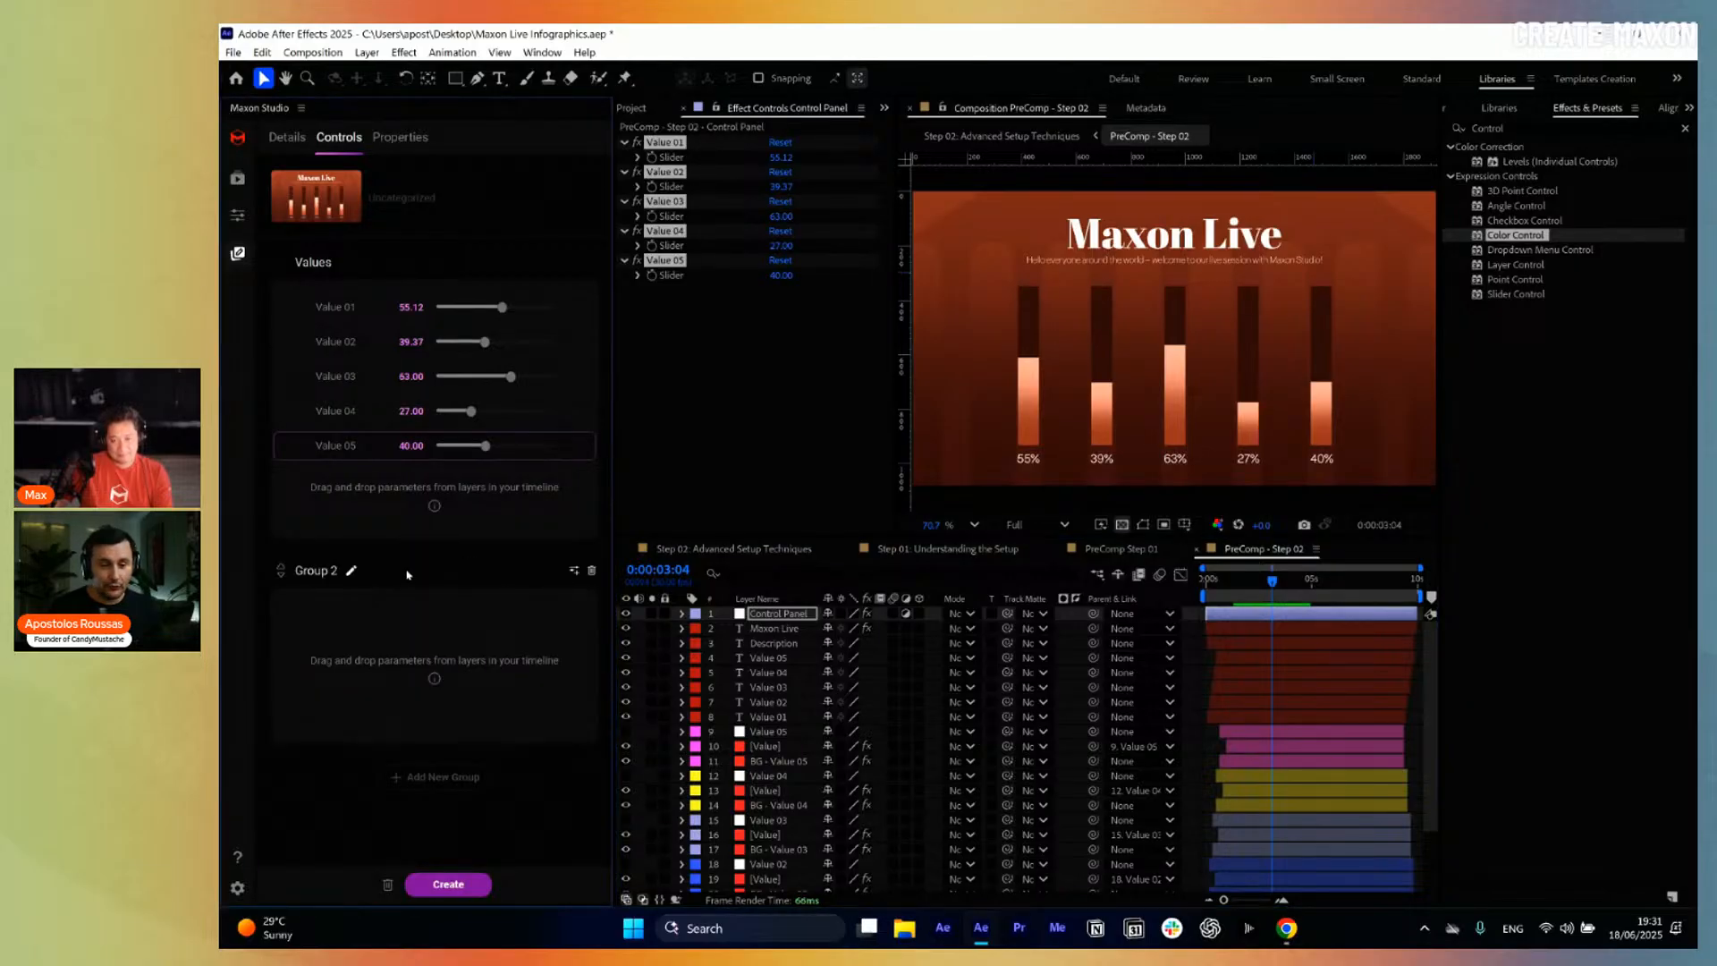
{"action": "left_click", "coordinate": [352, 572]}
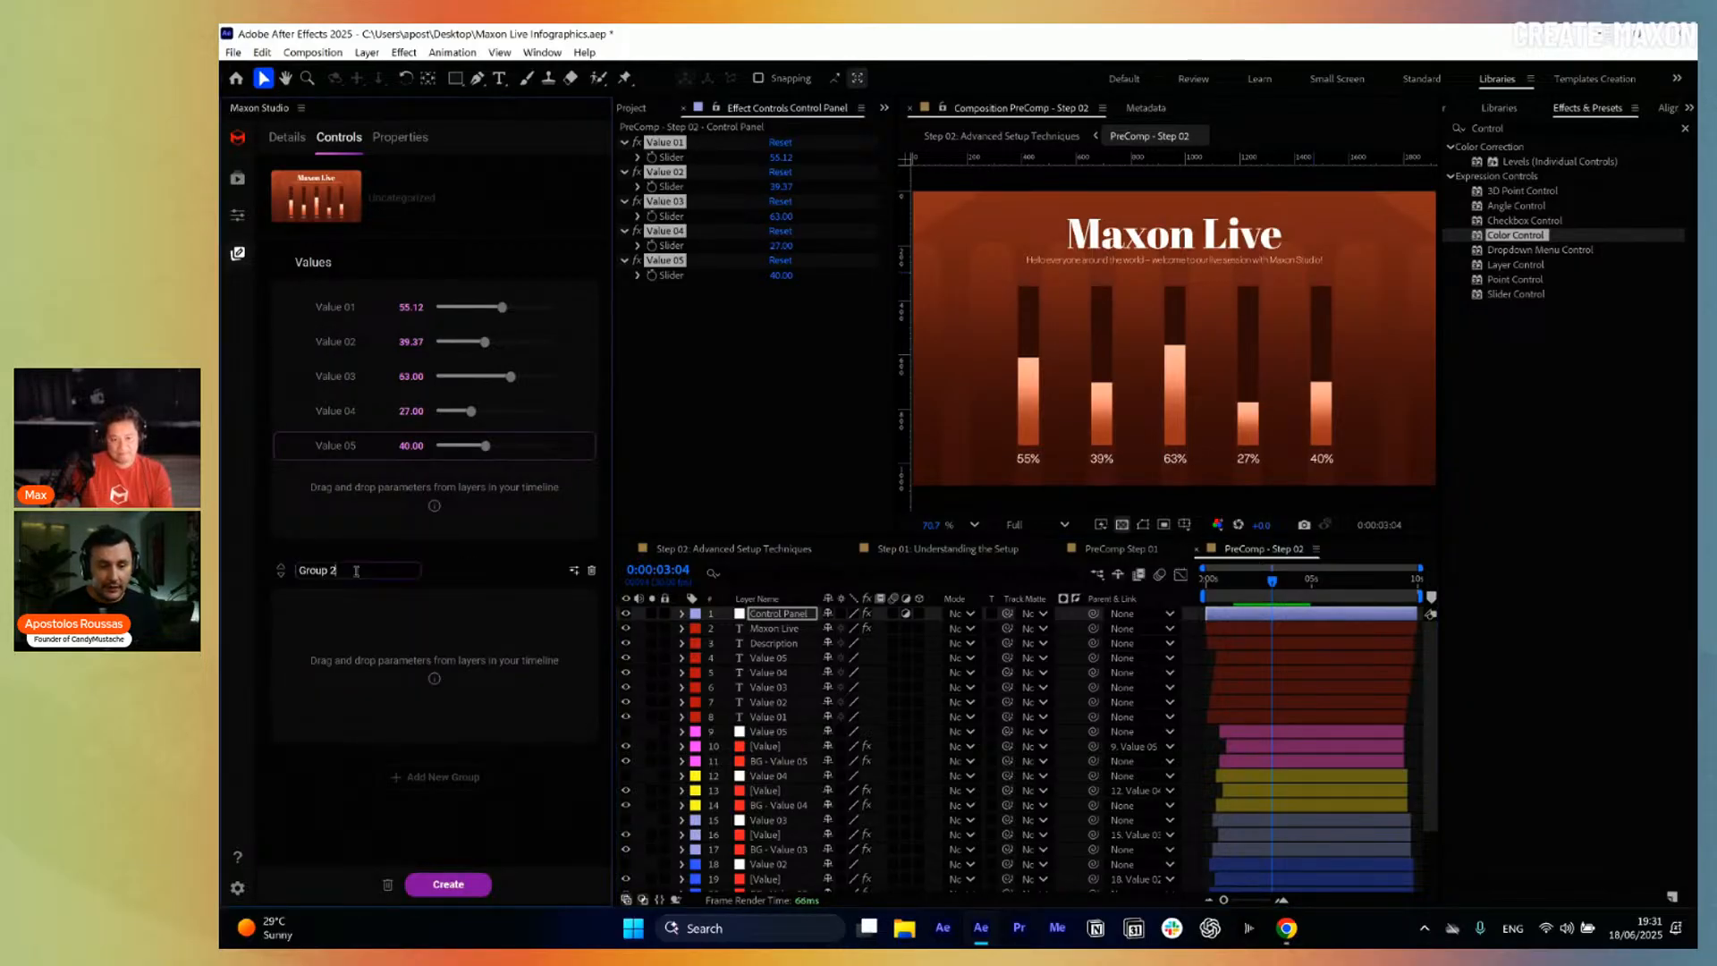
{"action": "left_click_drag", "start_coordinate": [356, 570], "coordinate": [220, 579]}
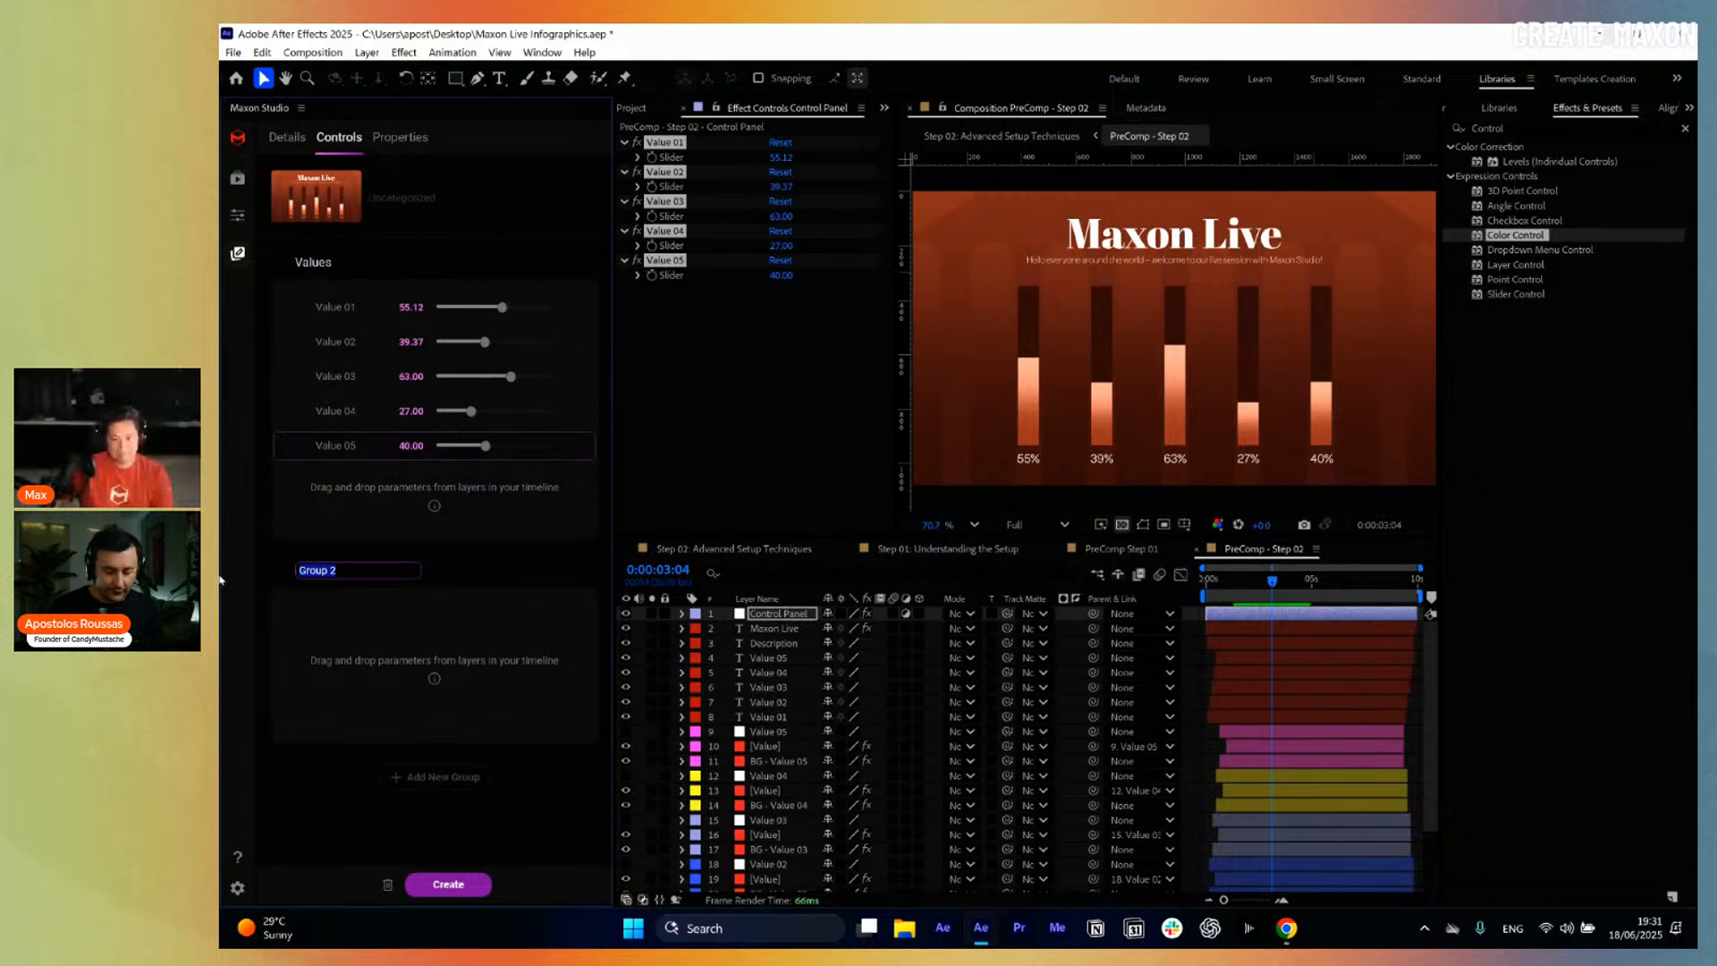
{"action": "type", "text": "Main"}
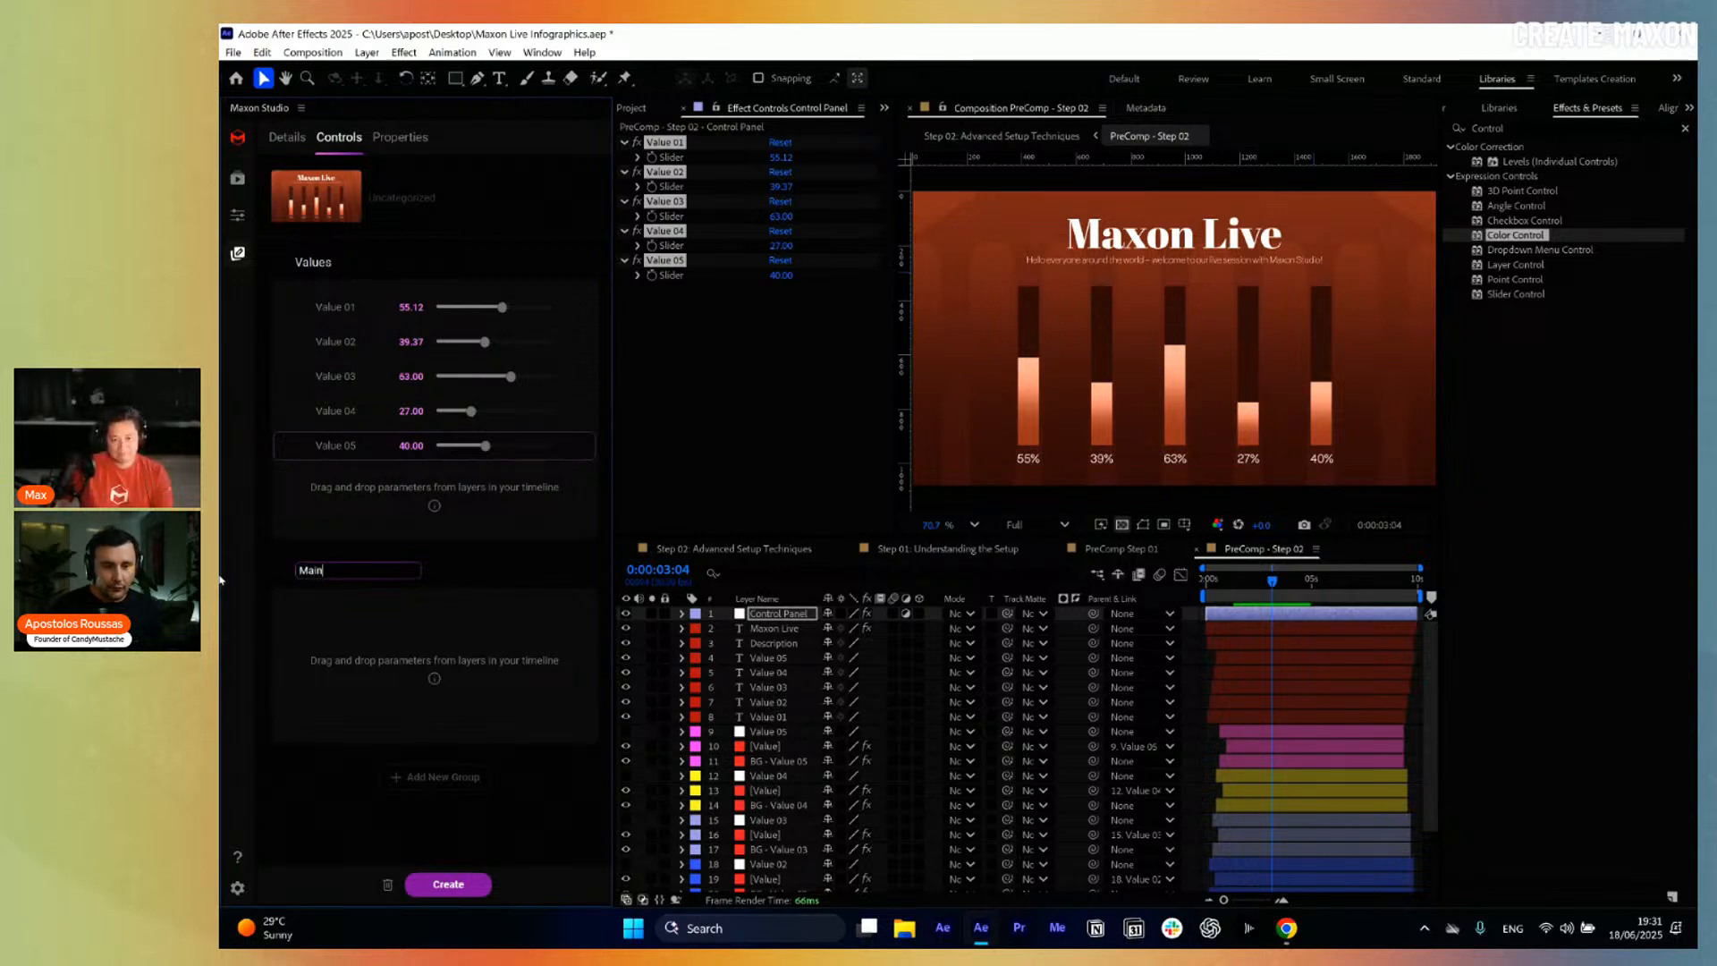
{"action": "type", "text": " Title"}
{"action": "key", "text": "Return"}
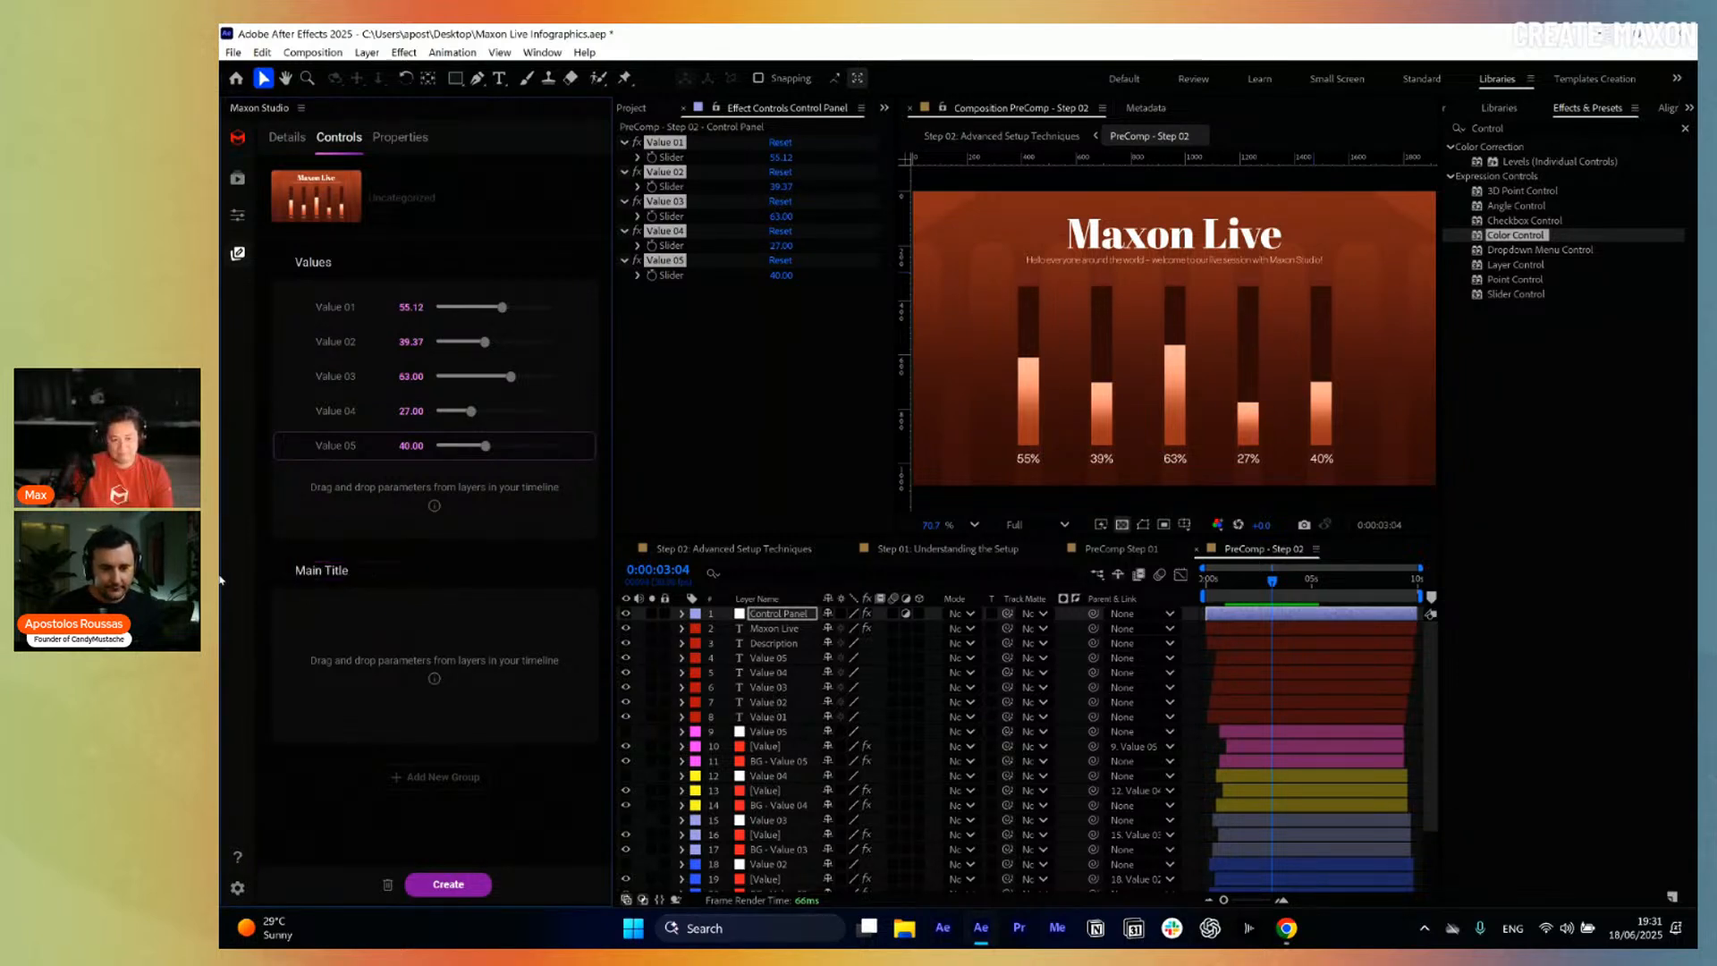
Add the Maxon Live text layer's Source Text property to the Capsule's Main Title group.
{"action": "left_click", "coordinate": [763, 630]}
{"action": "key", "text": "u"}
{"action": "key", "text": "u"}
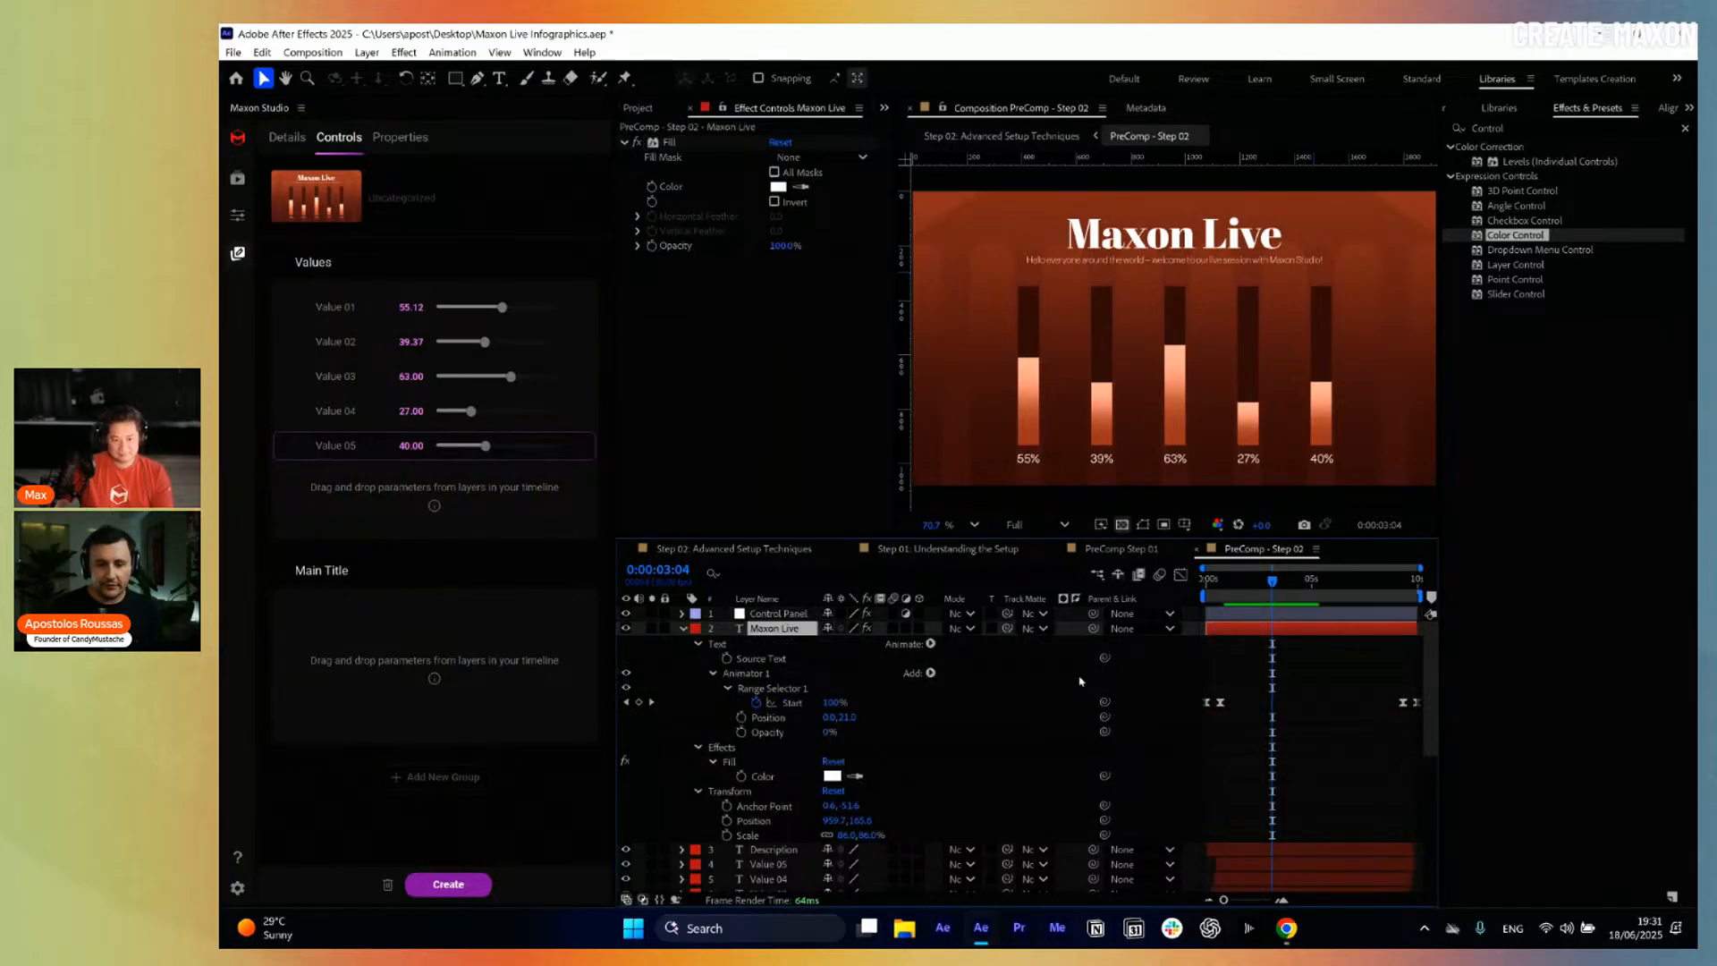
{"action": "left_click", "coordinate": [1080, 680]}
{"action": "left_click", "coordinate": [777, 662]}
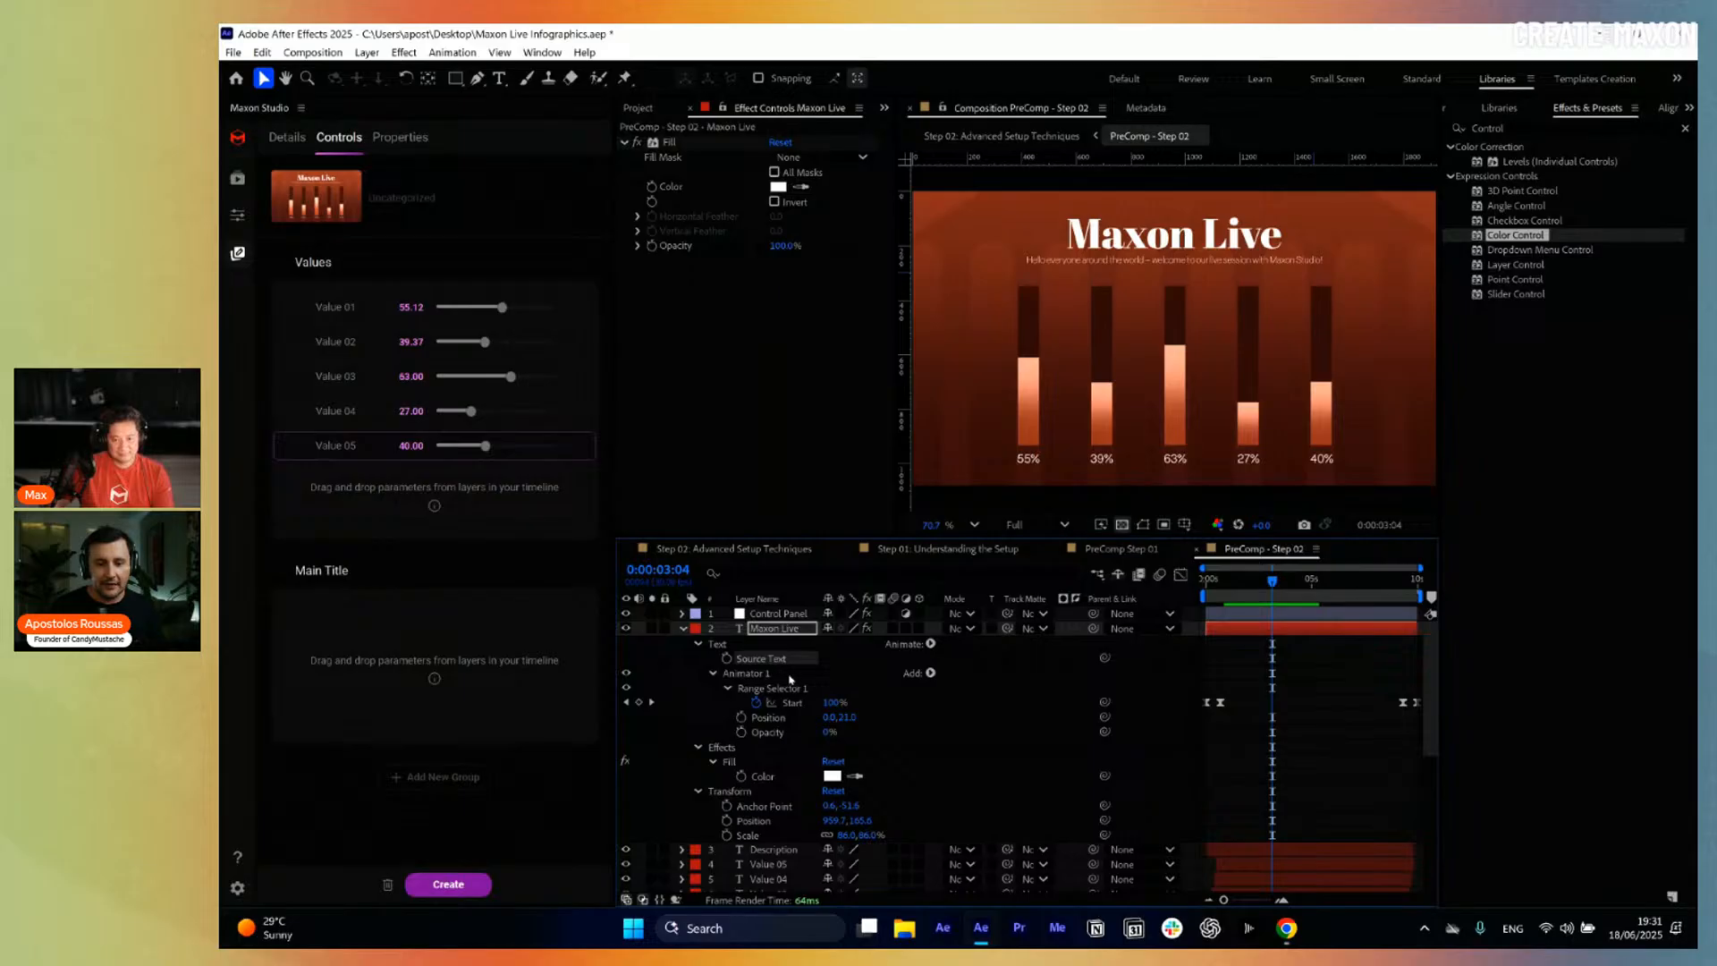
{"action": "left_click_drag", "start_coordinate": [780, 666], "coordinate": [397, 680]}
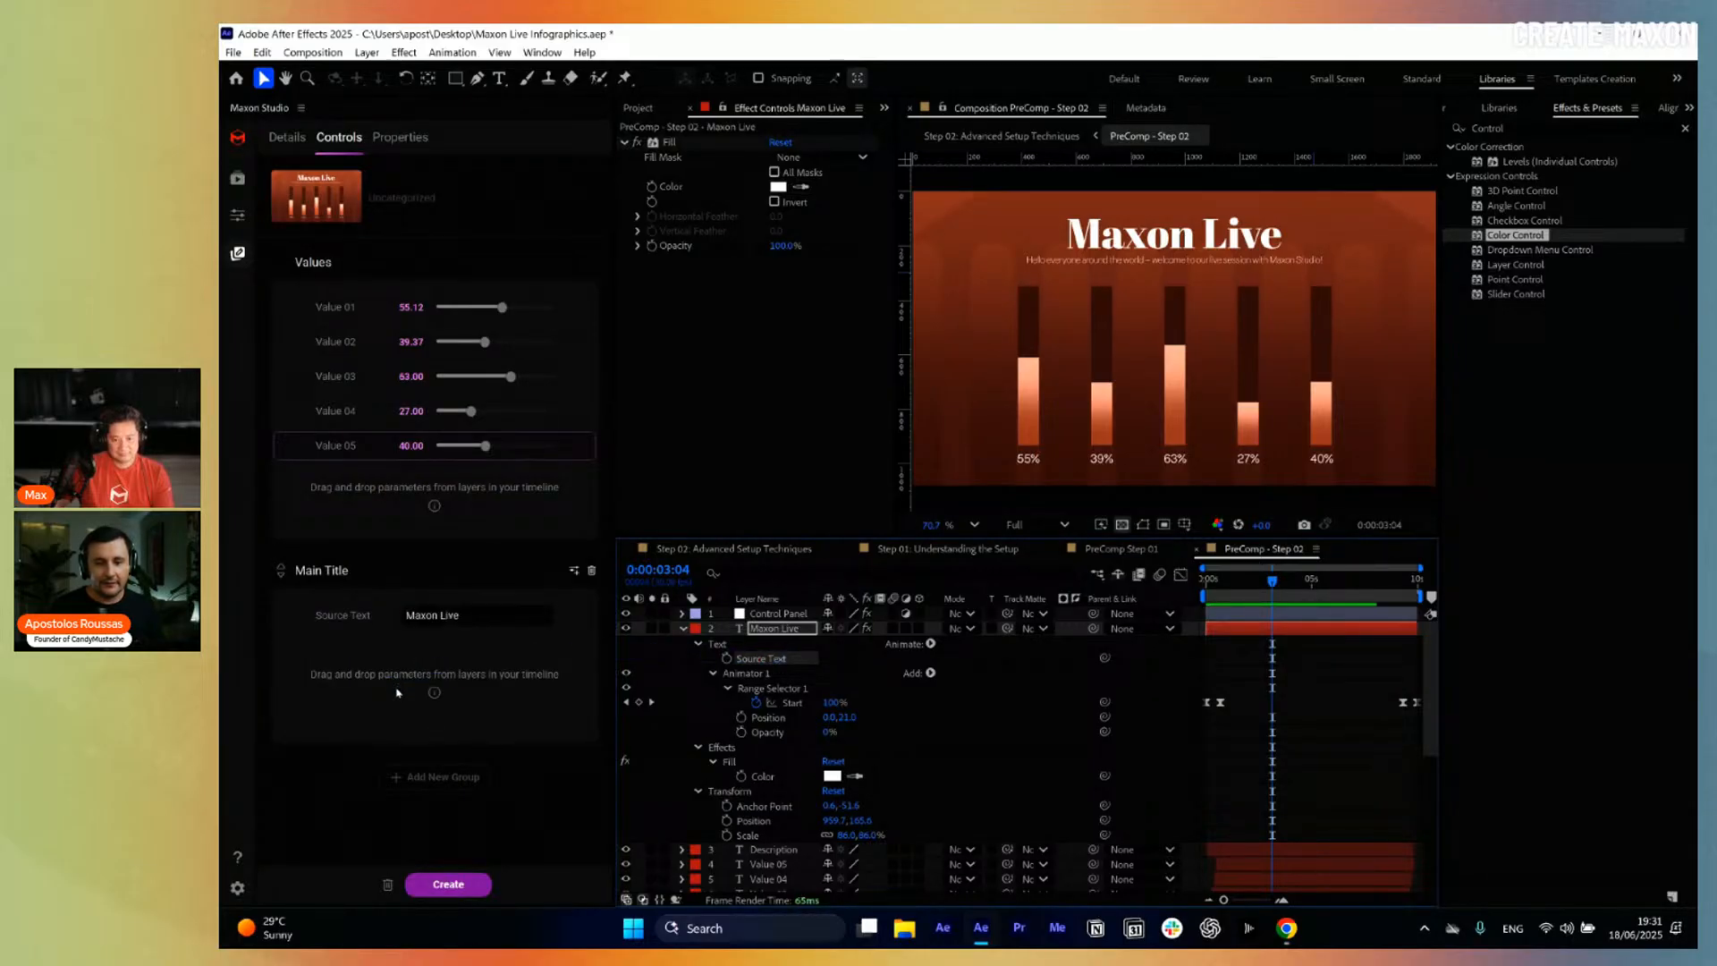
Test the Main Title group's Source Text control by appending "jfkdjd" to the title, and restore it to "Maxon Live".
{"action": "left_click", "coordinate": [476, 617]}
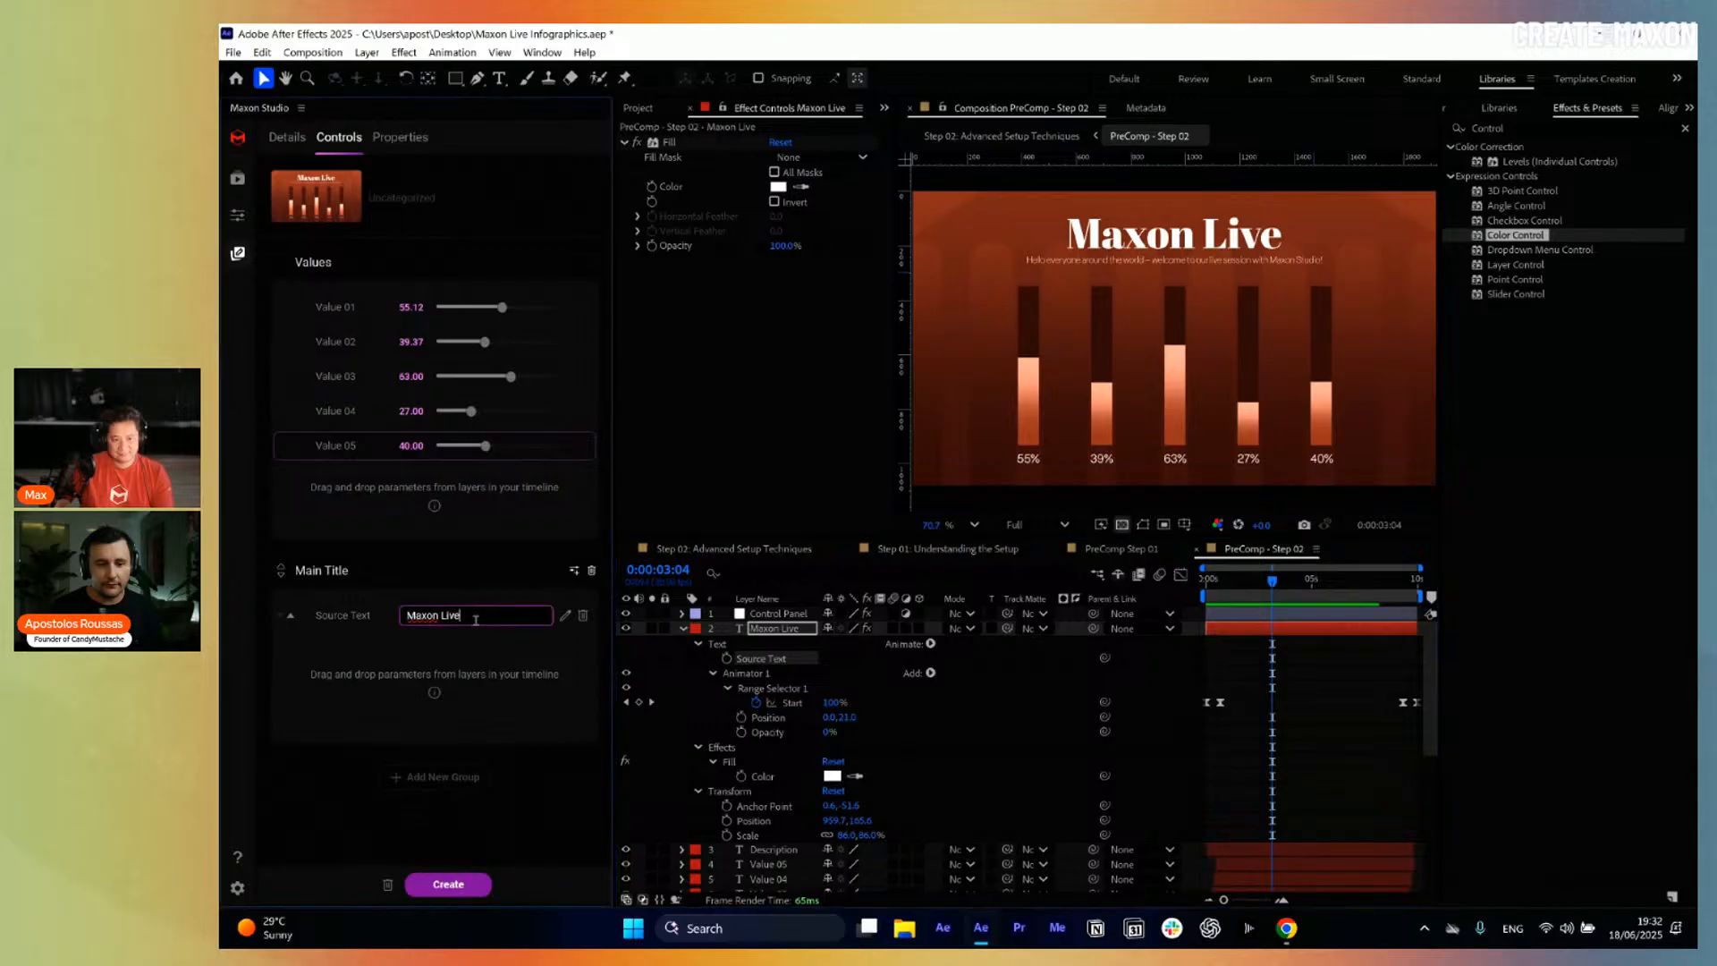
{"action": "type", "text": "jfkdjd"}
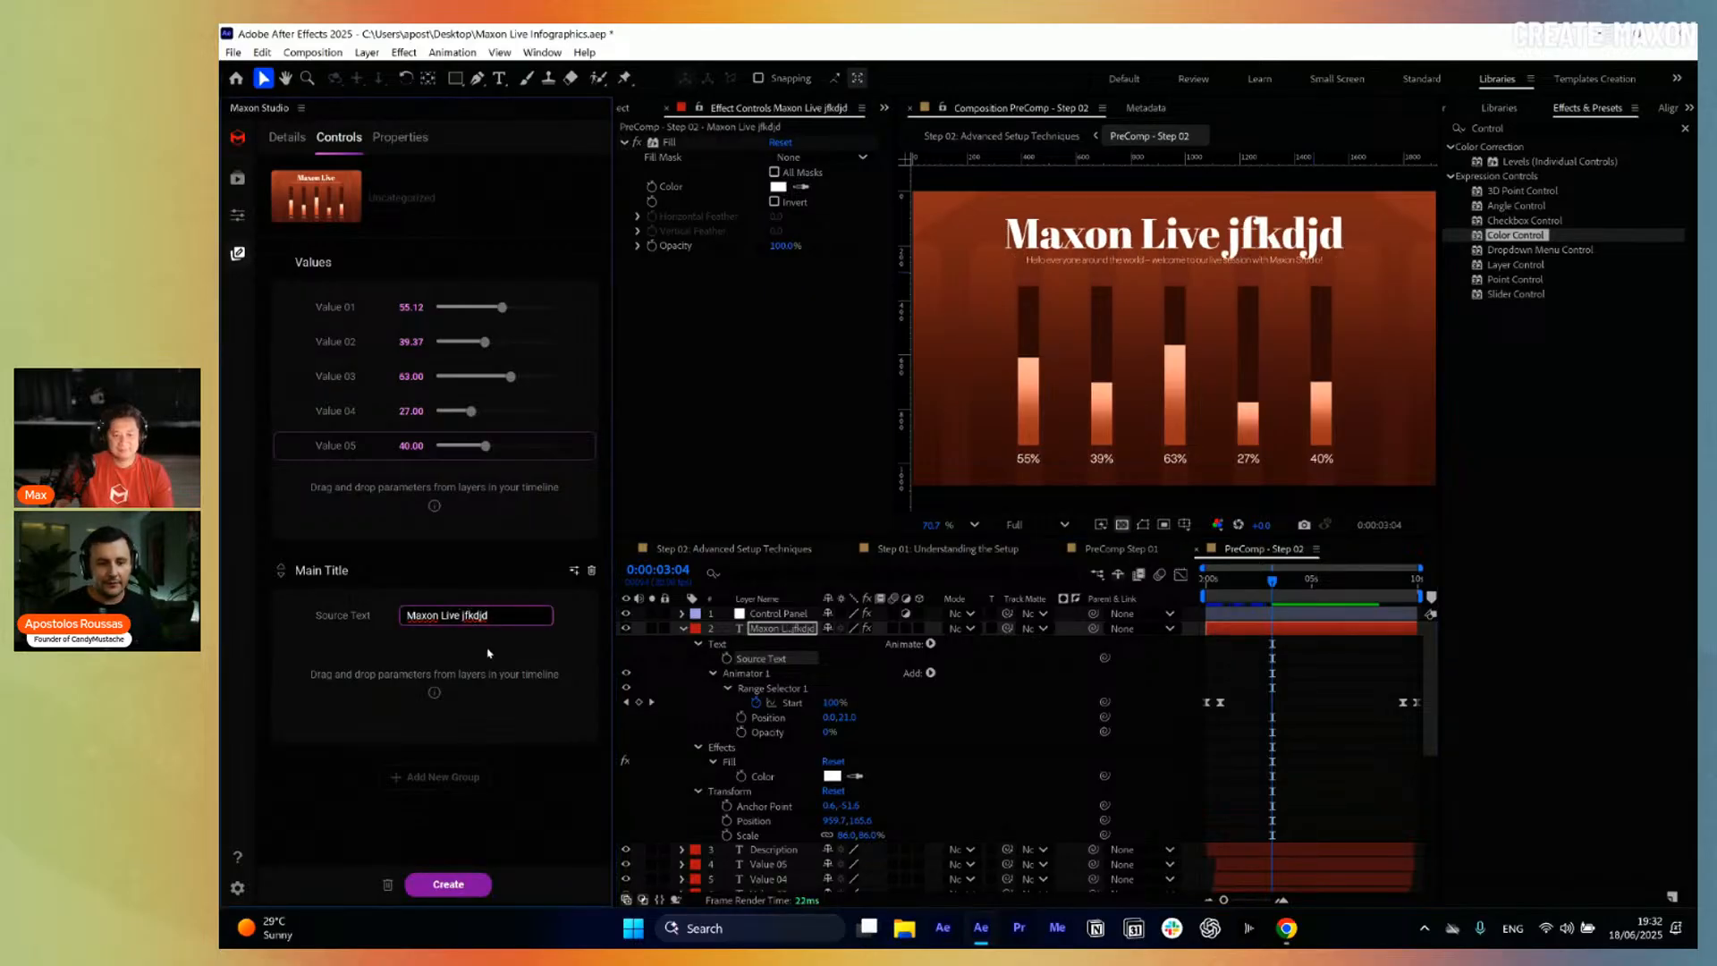
{"action": "key", "text": "Return"}
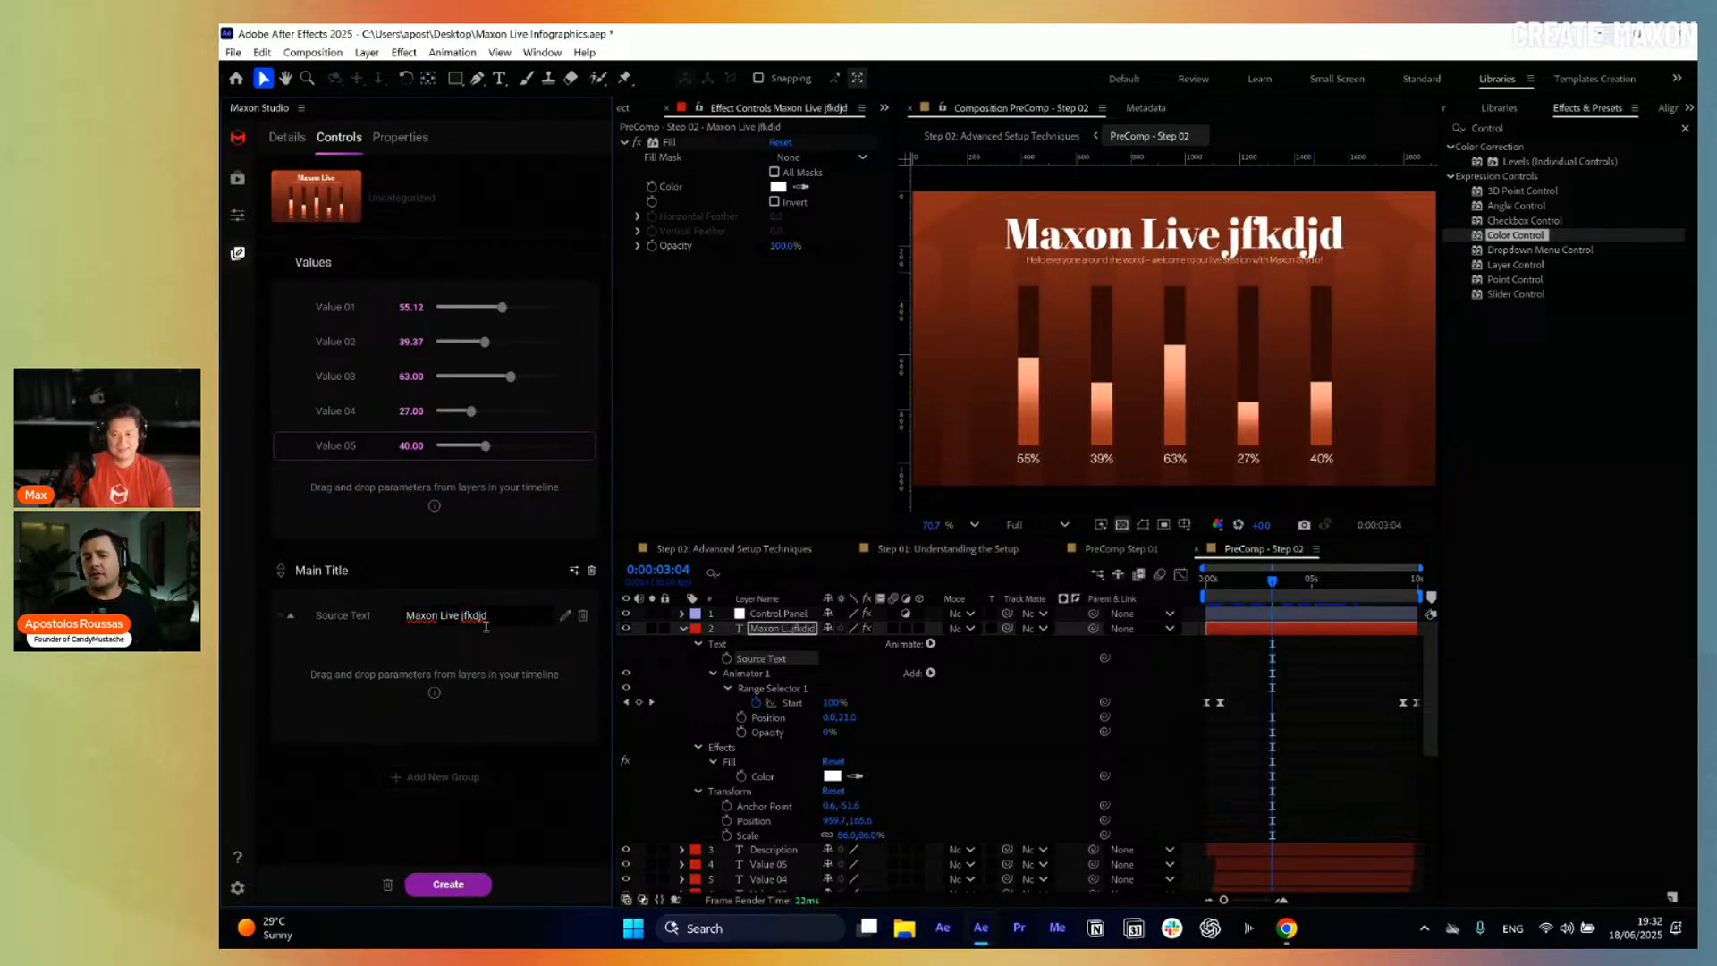
{"action": "left_click", "coordinate": [488, 616]}
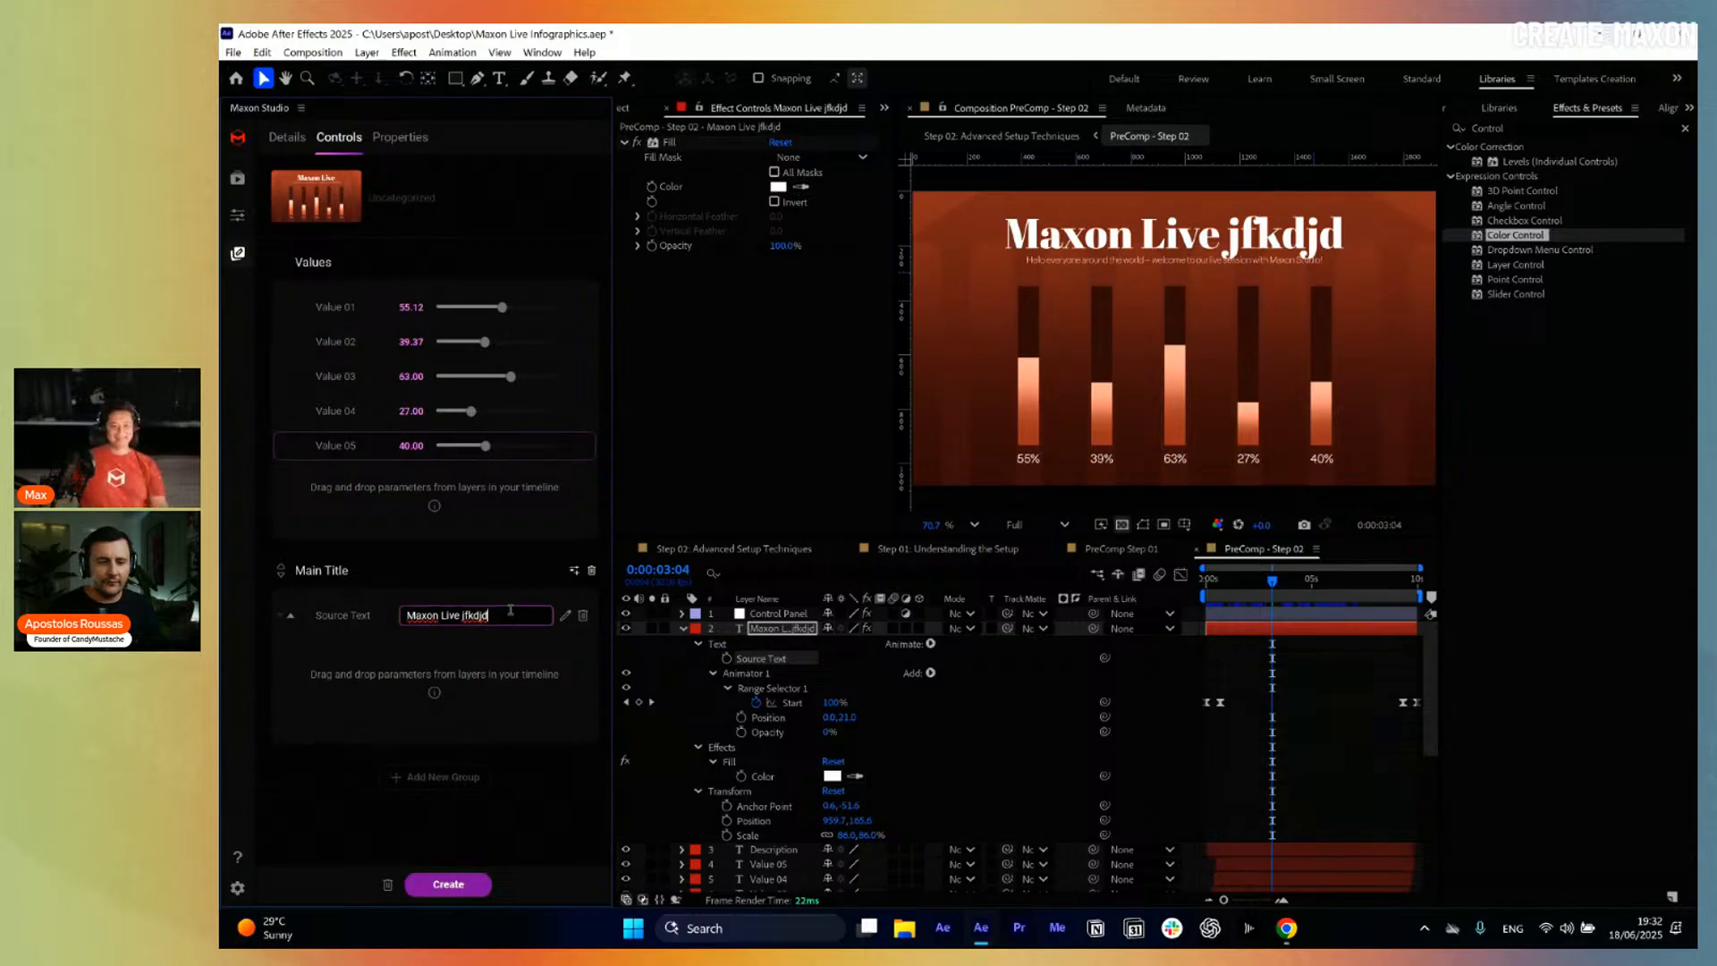
{"action": "key", "text": "BackSpace"}
{"action": "key", "text": "BackSpace"}
{"action": "key", "text": "BackSpace"}
{"action": "key", "text": "BackSpace"}
{"action": "key", "text": "BackSpace"}
{"action": "key", "text": "BackSpace"}
{"action": "key", "text": "BackSpace"}
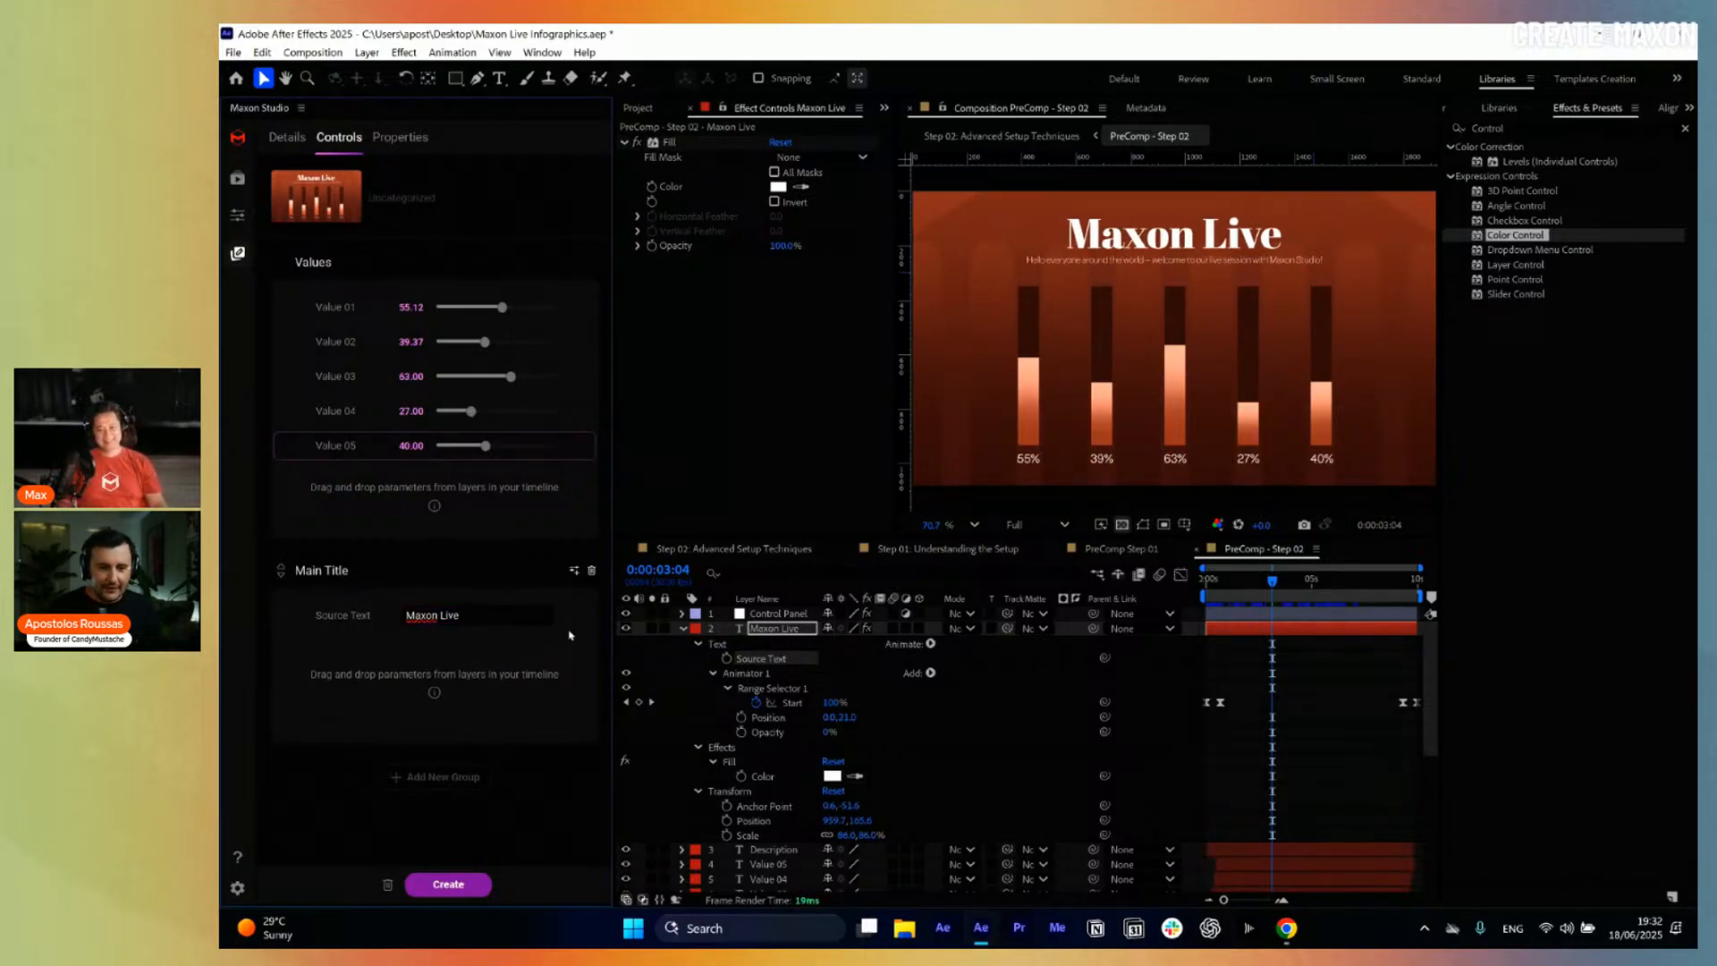
Add the Maxon Live layer's Position, Scale, Rotation and Opacity properties to the Main Title group.
{"action": "left_click", "coordinate": [759, 637]}
{"action": "key", "text": "u"}
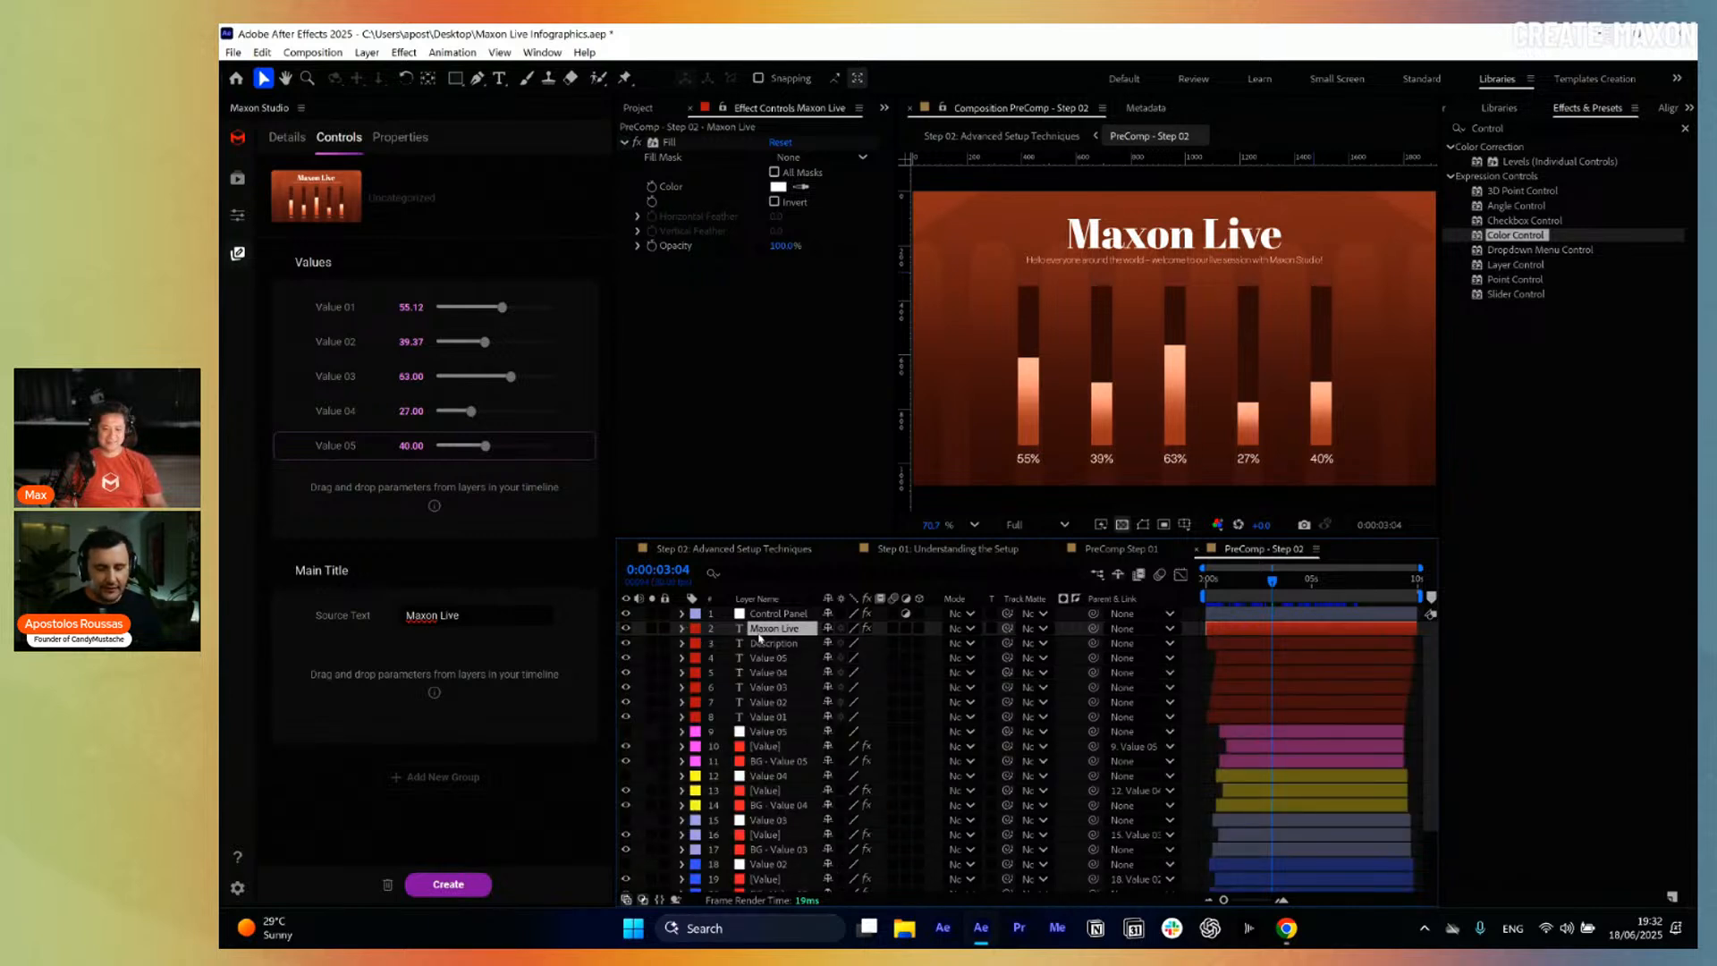
{"action": "key", "text": "p"}
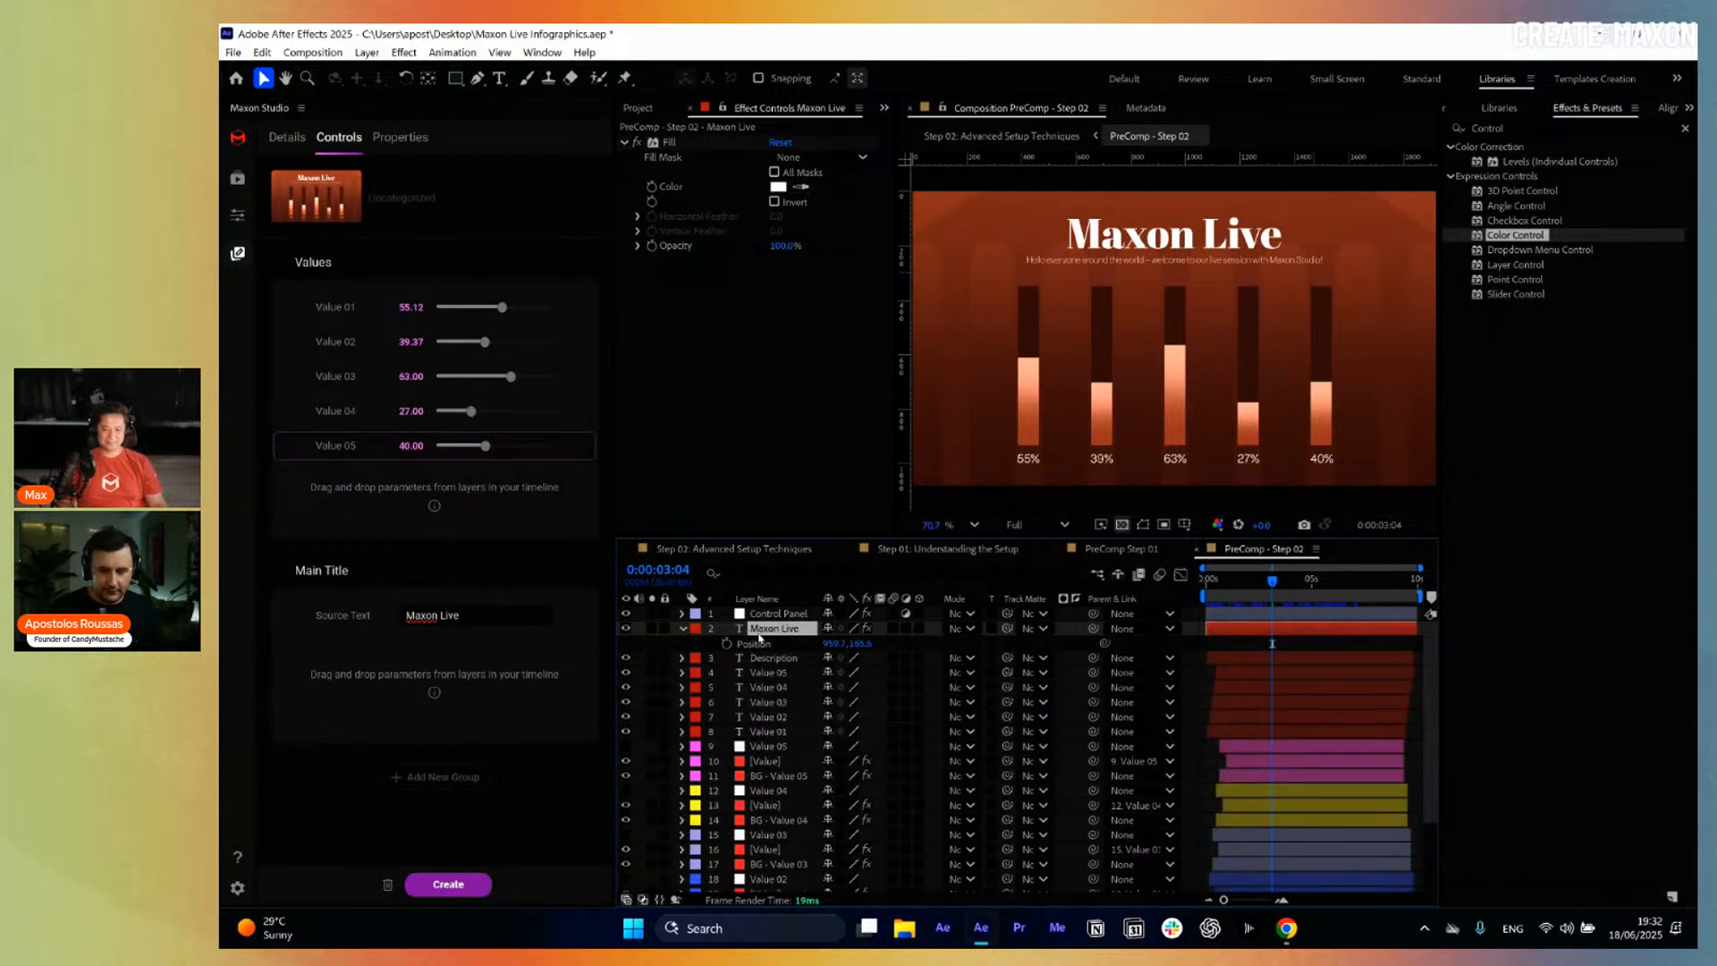
{"action": "key", "text": "shift+s"}
{"action": "key", "text": "shift+r"}
{"action": "key", "text": "shift+t"}
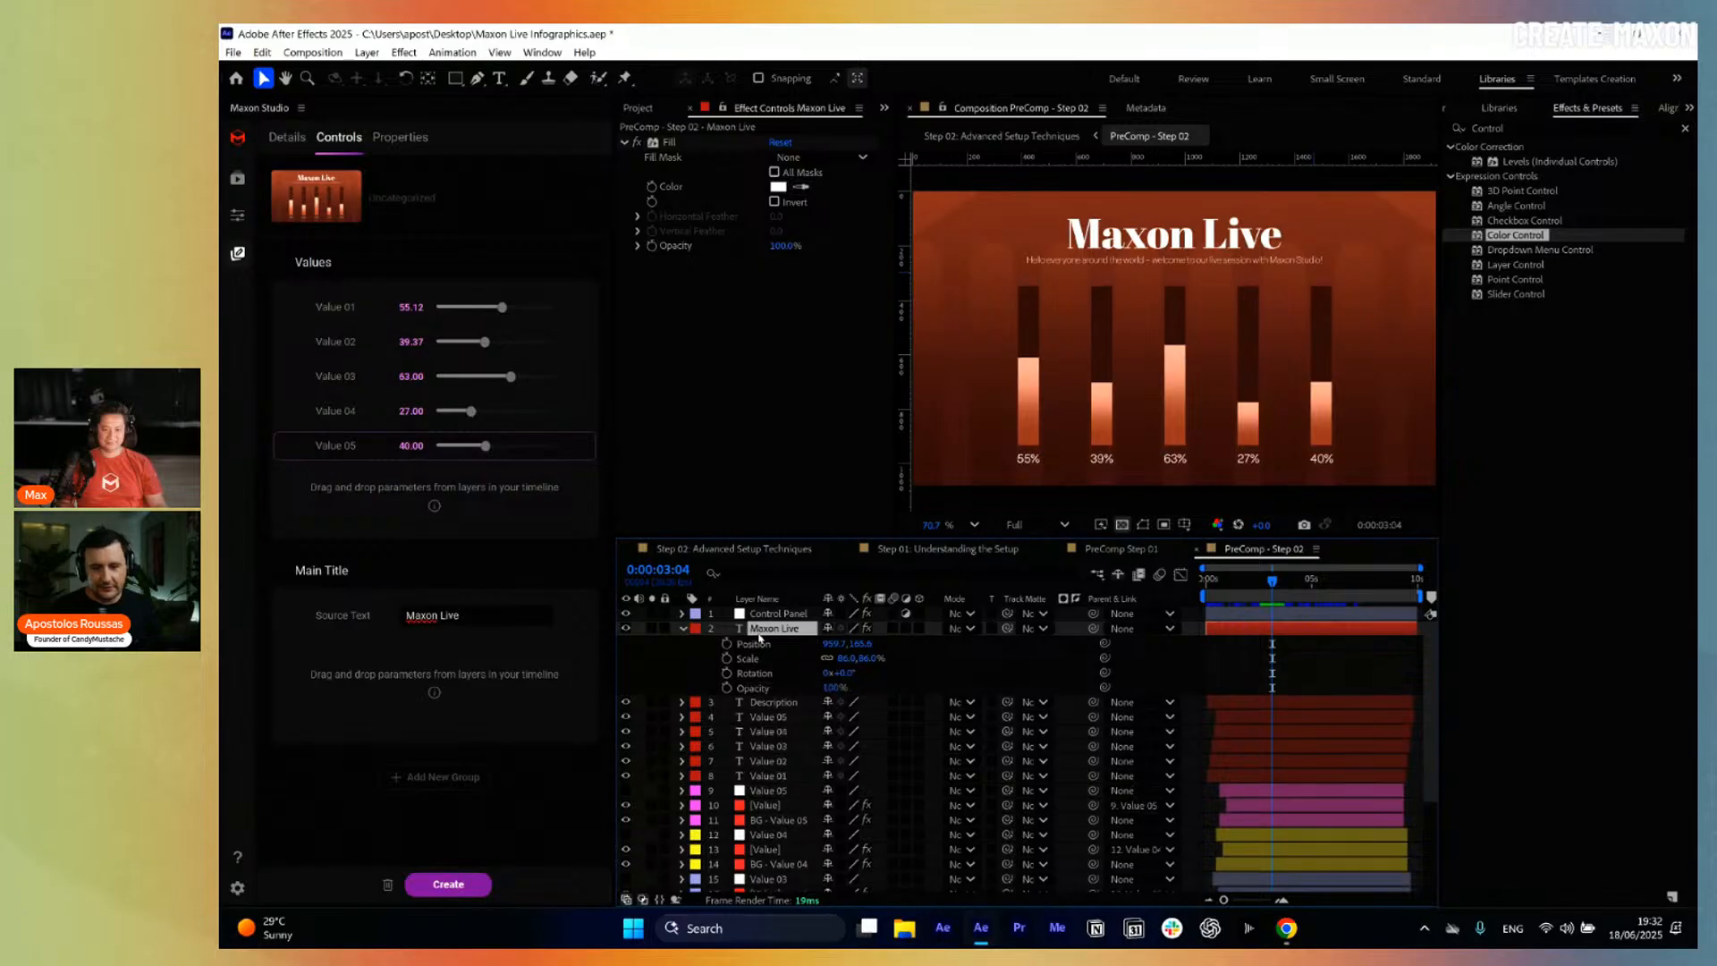
{"action": "left_click", "coordinate": [765, 646]}
{"action": "left_click", "coordinate": [761, 689], "text": "shift"}
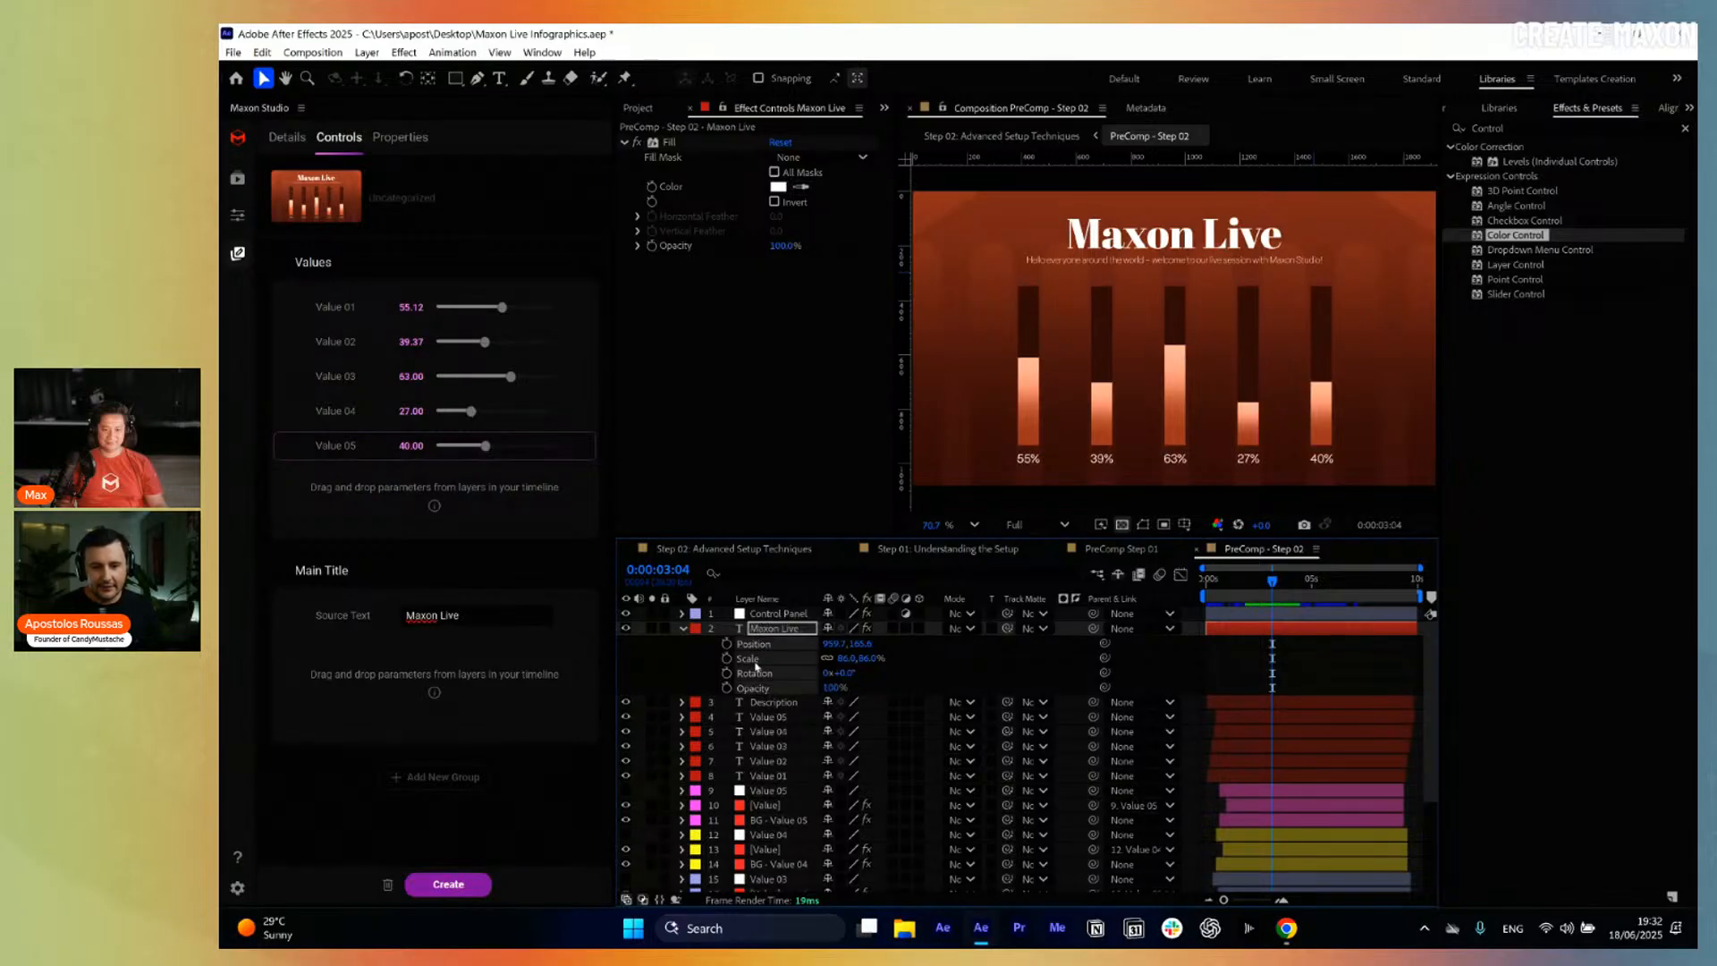
{"action": "left_click_drag", "start_coordinate": [749, 655], "coordinate": [376, 706]}
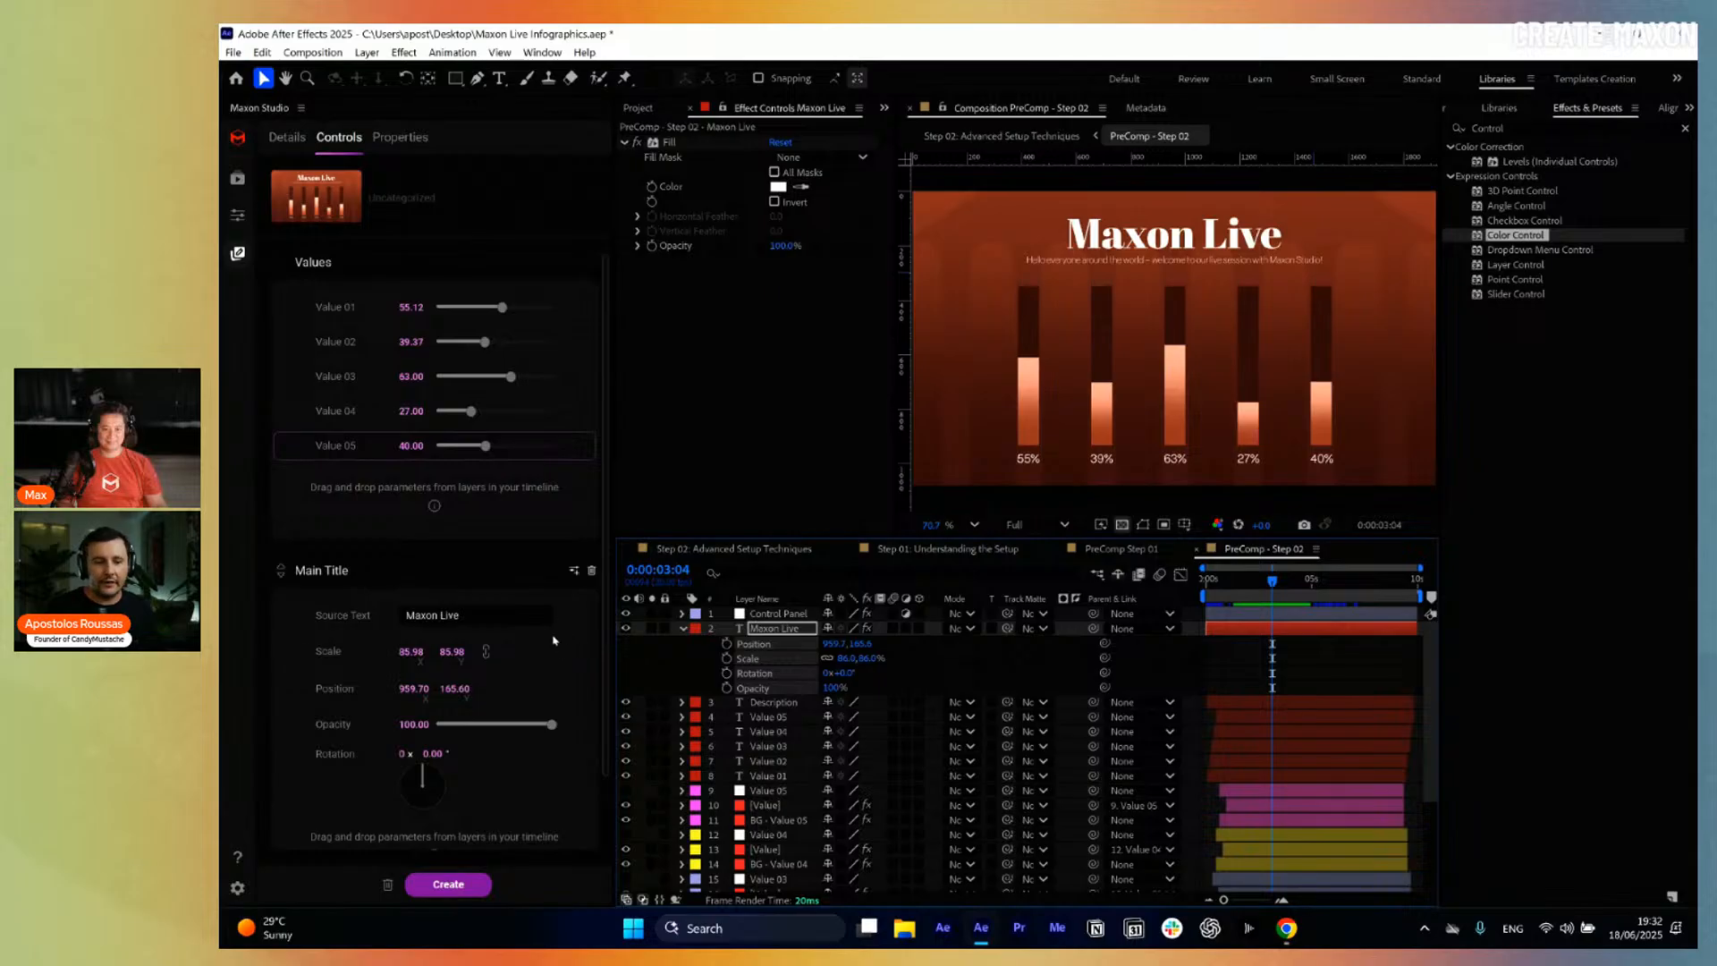
Use the Main Title controls to set the title's scale to about 103 and vertical position to about 178, and collapse the Maxon Live layer.
{"action": "left_click_drag", "start_coordinate": [442, 652], "coordinate": [447, 689]}
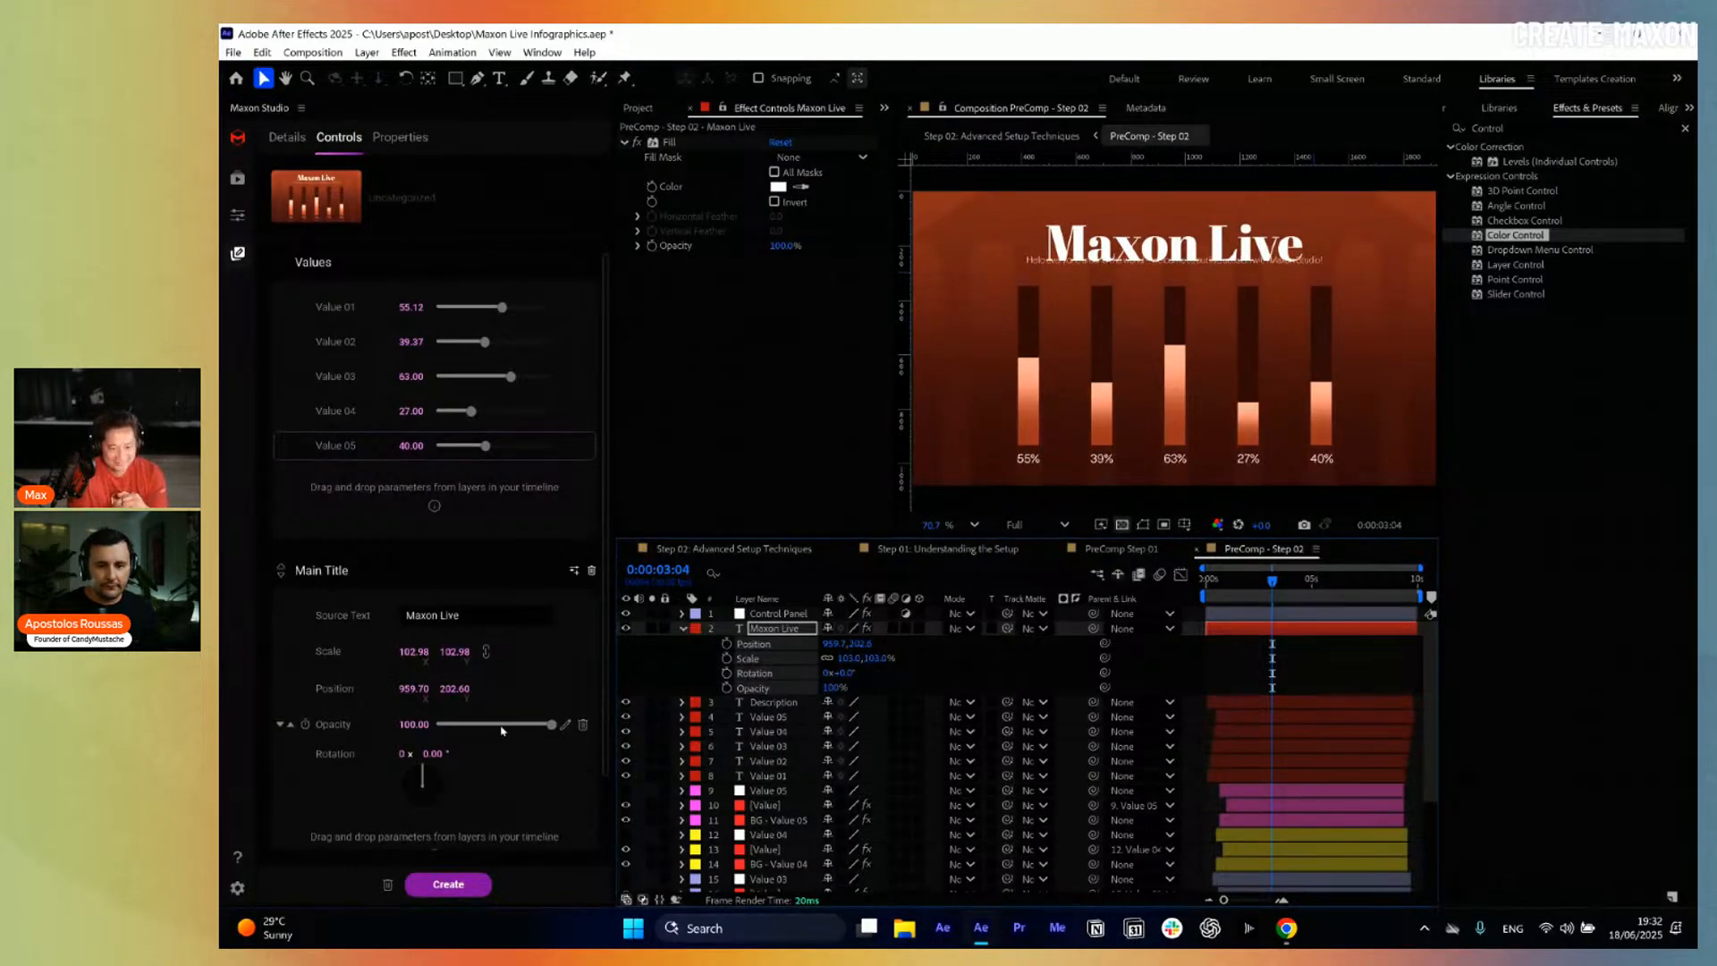
{"action": "left_click", "coordinate": [452, 689]}
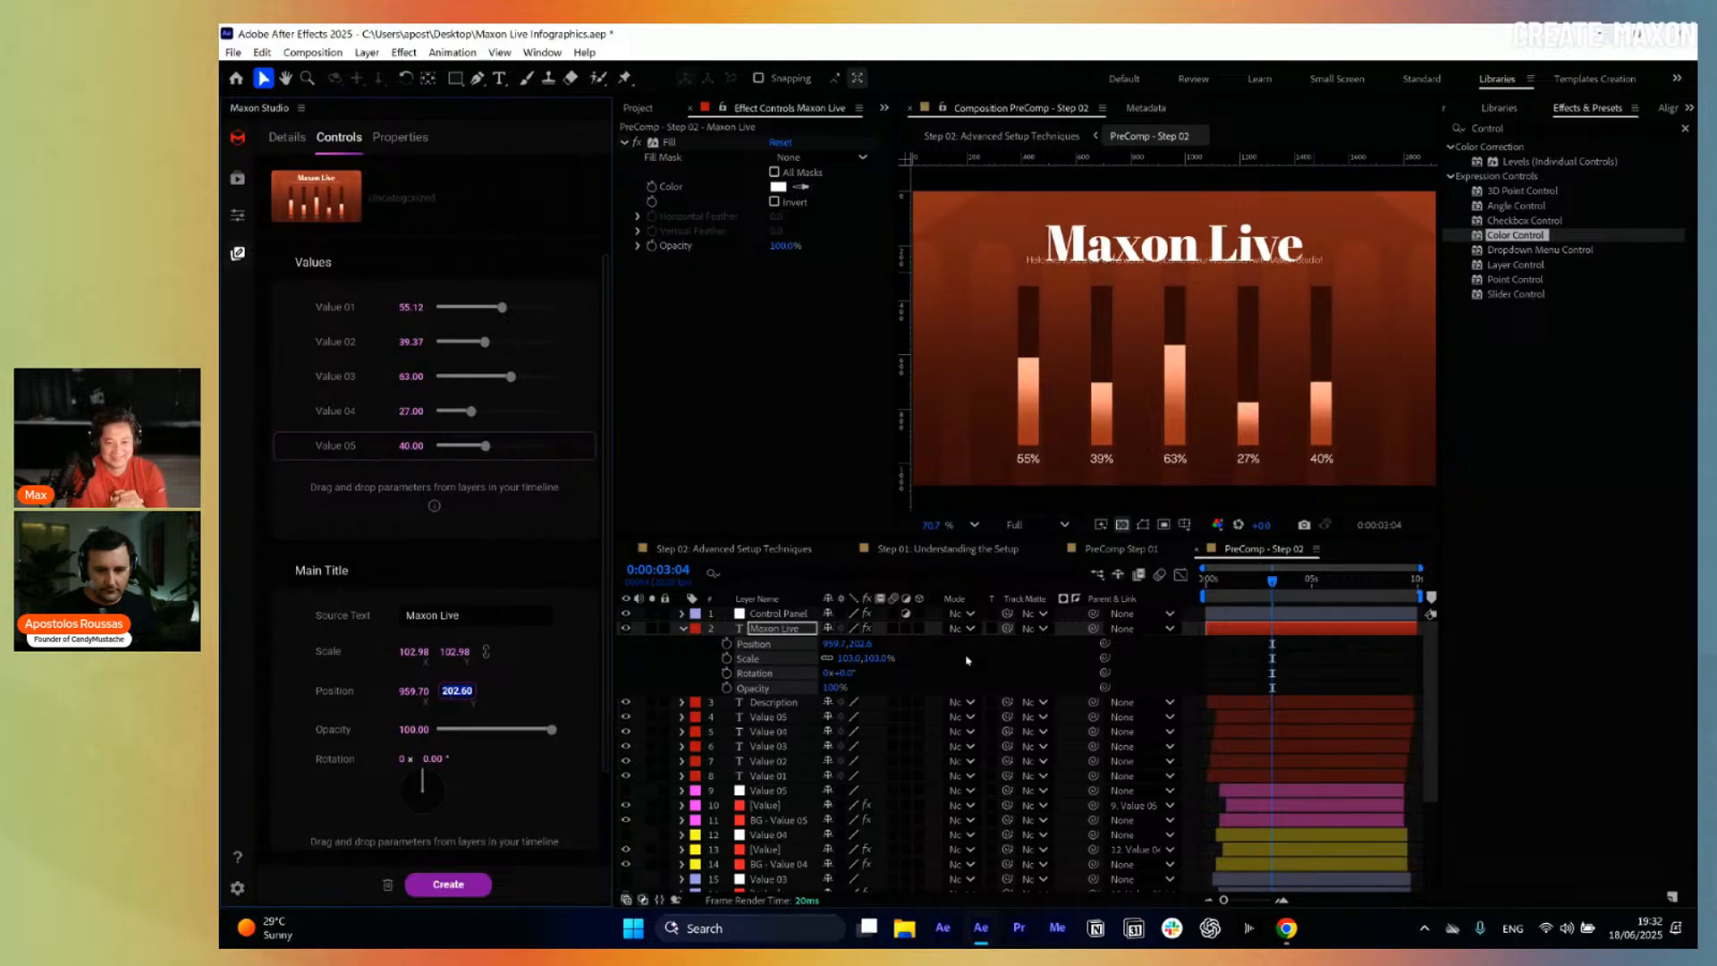
{"action": "left_click", "coordinate": [966, 659]}
{"action": "left_click", "coordinate": [759, 644]}
{"action": "left_click_drag", "start_coordinate": [455, 689], "coordinate": [459, 699]}
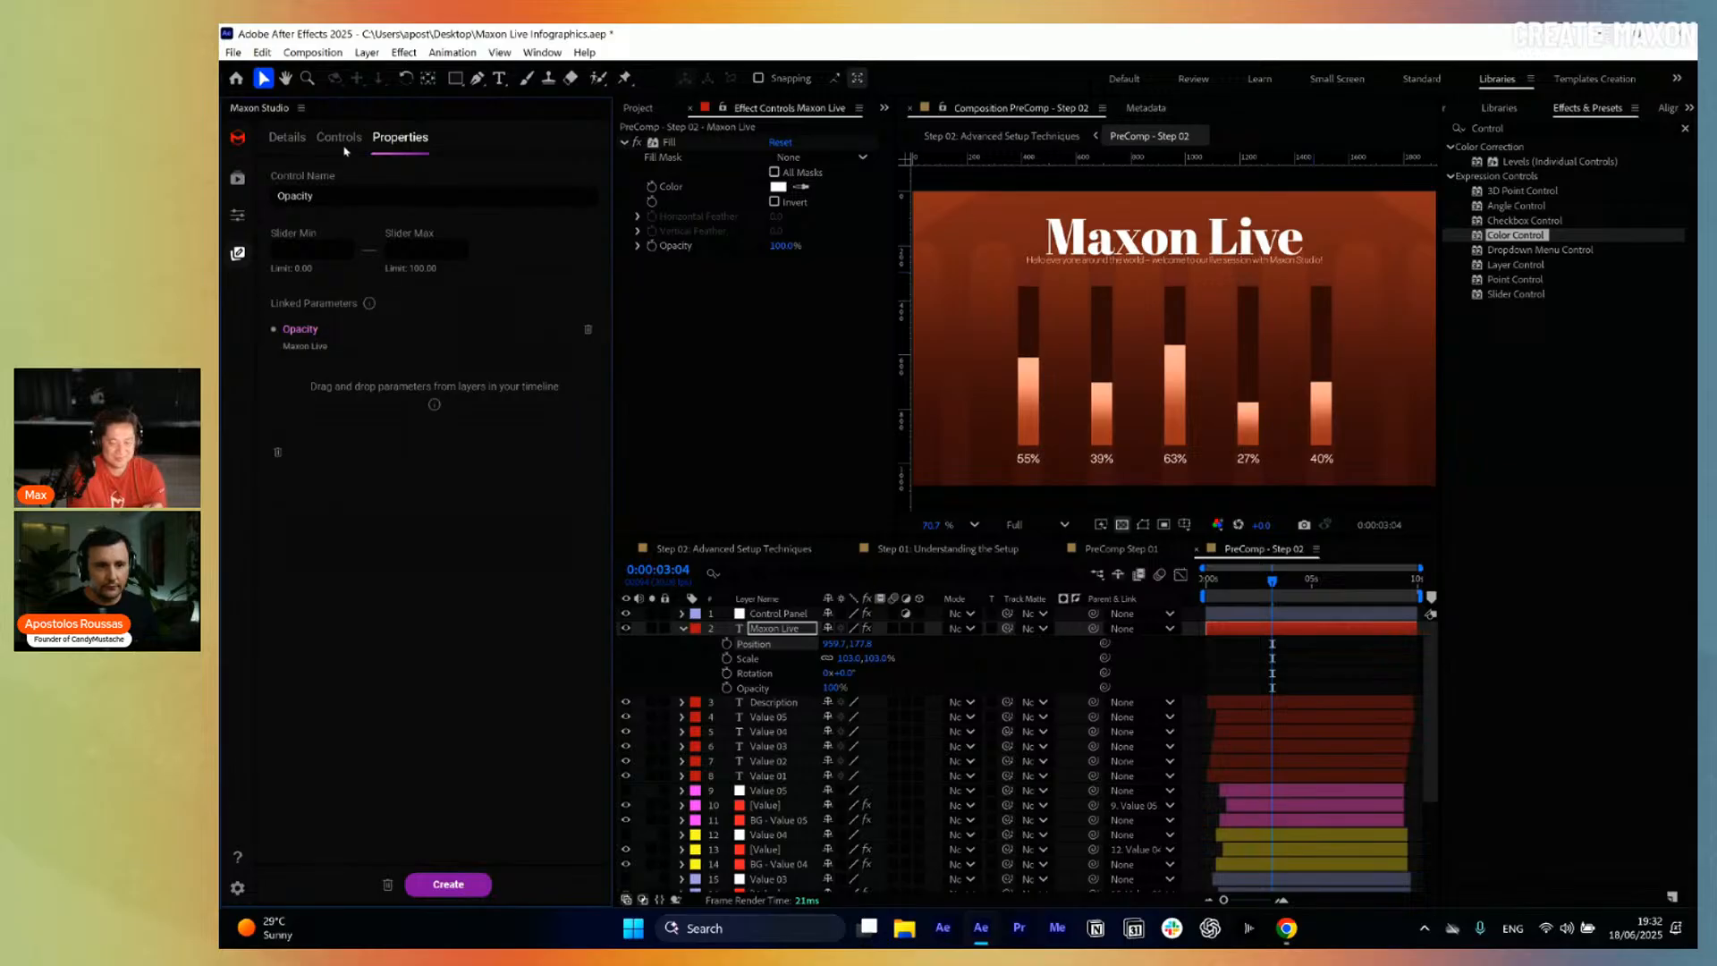
{"action": "scroll", "coordinate": [475, 581], "scroll_direction": "down", "scroll_amount": 2}
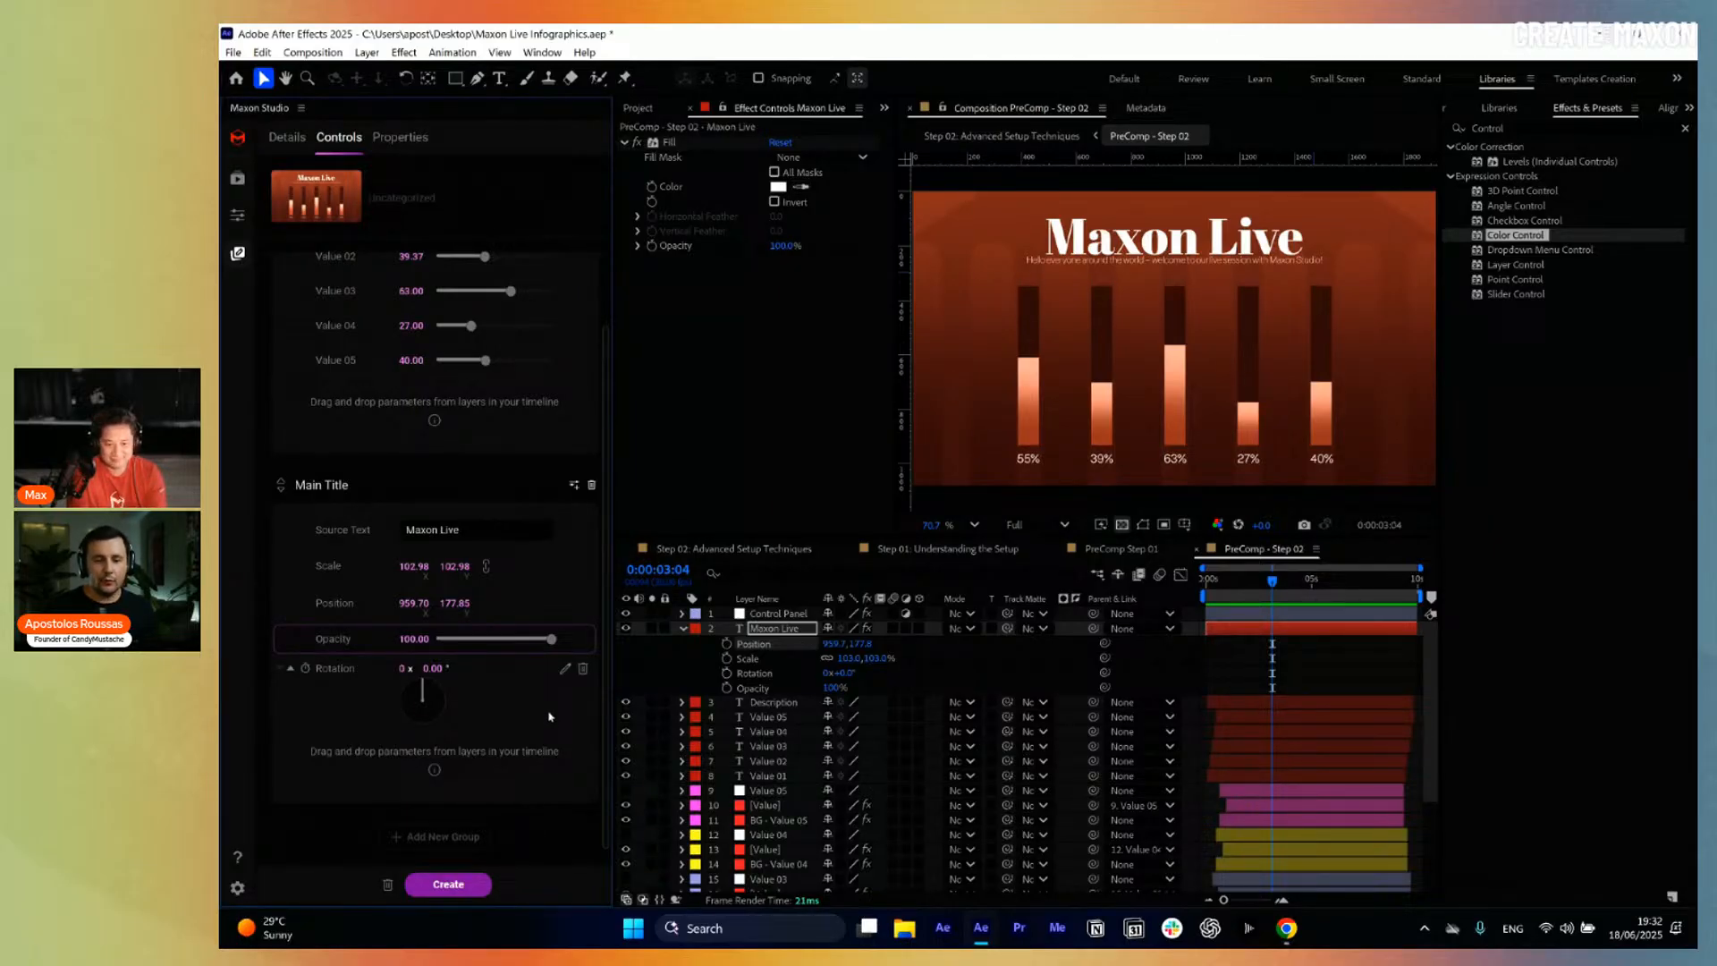
{"action": "left_click", "coordinate": [682, 628]}
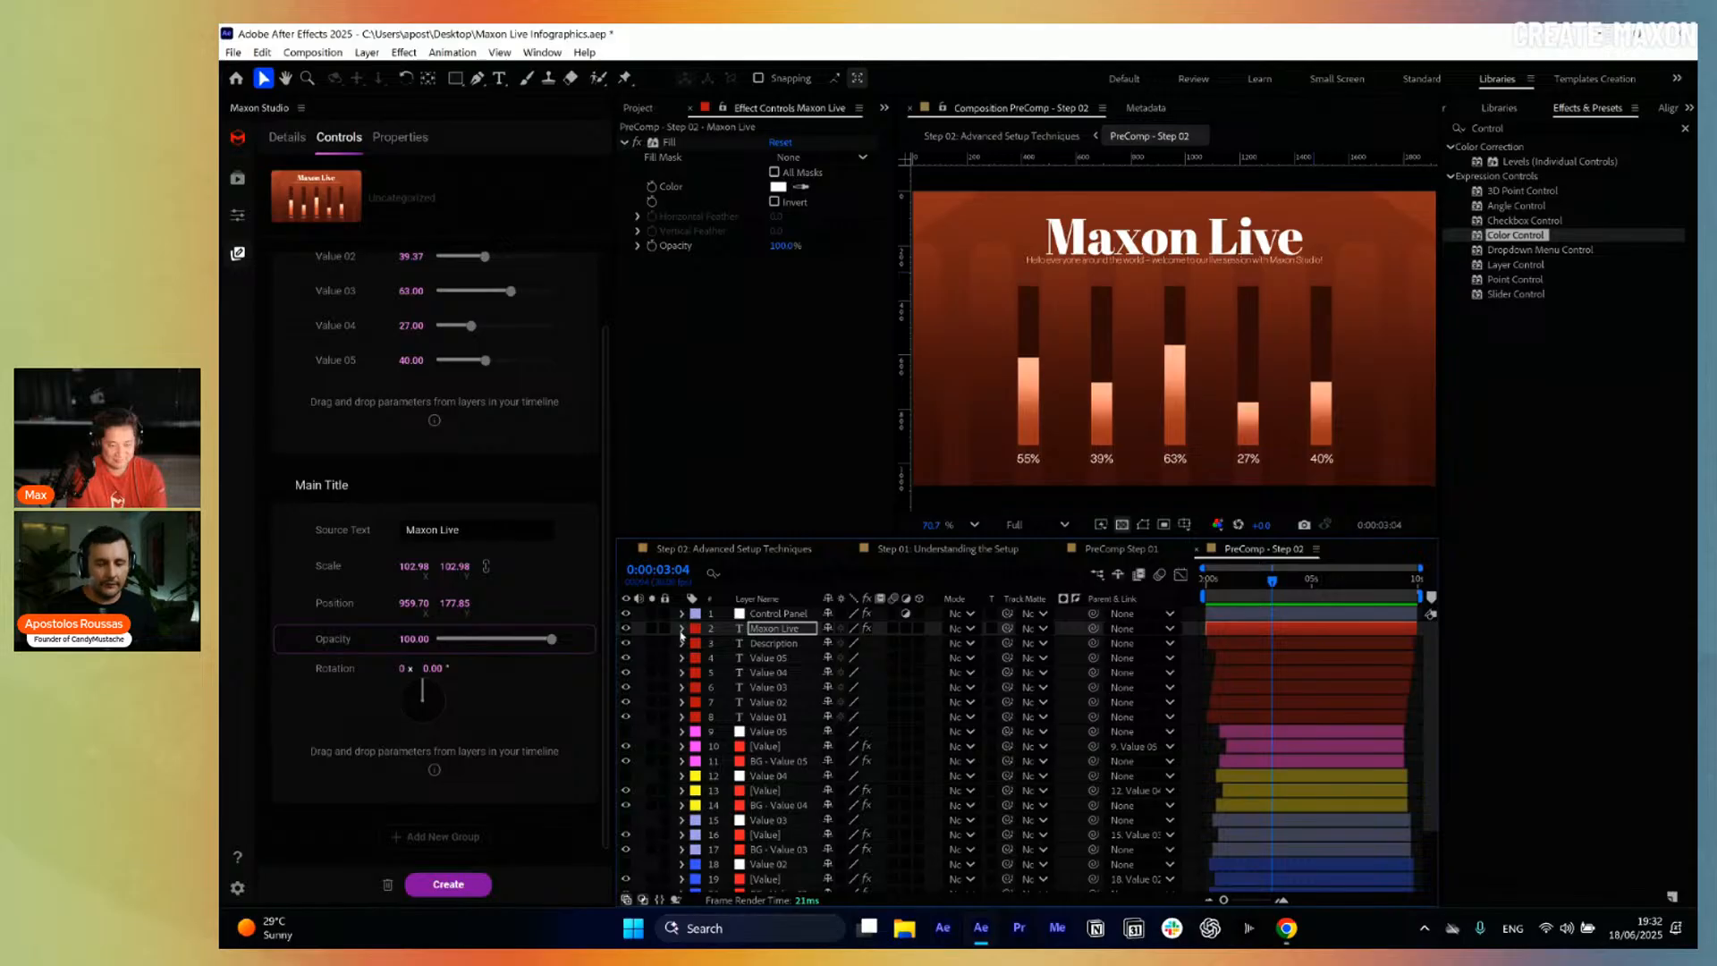
Add a third control group to the Capsule and name it "Colors".
{"action": "left_click", "coordinate": [443, 836]}
{"action": "scroll", "coordinate": [493, 731], "scroll_direction": "down", "scroll_amount": 2}
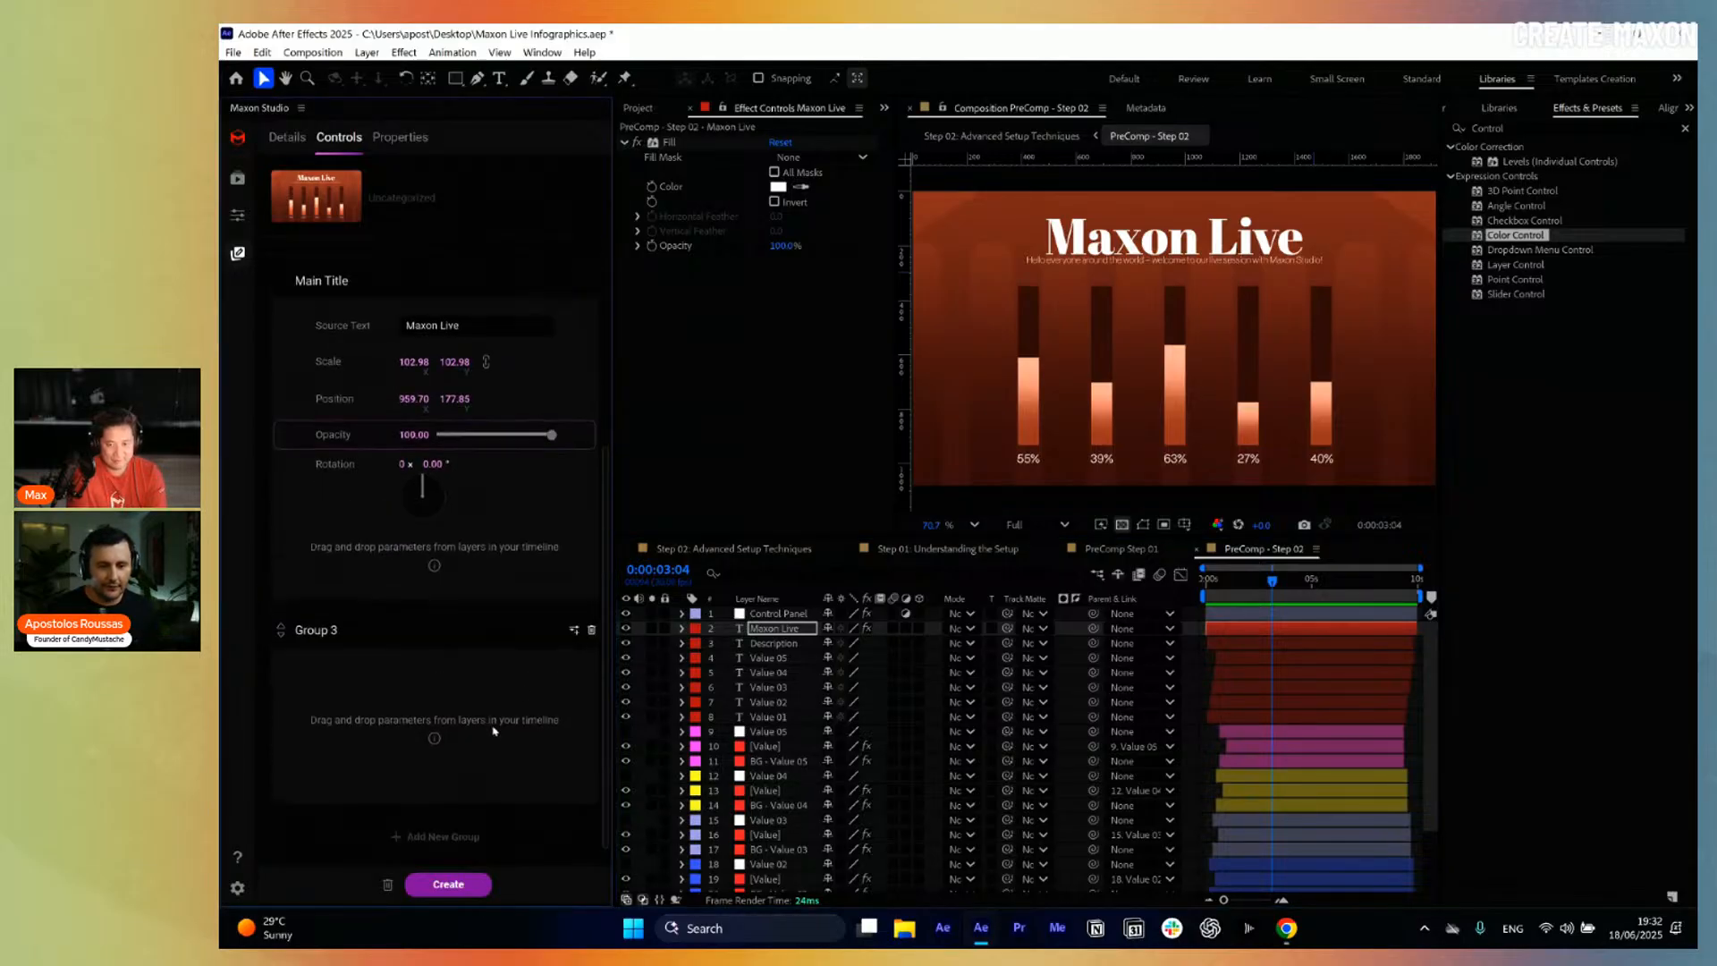
{"action": "left_click", "coordinate": [365, 631]}
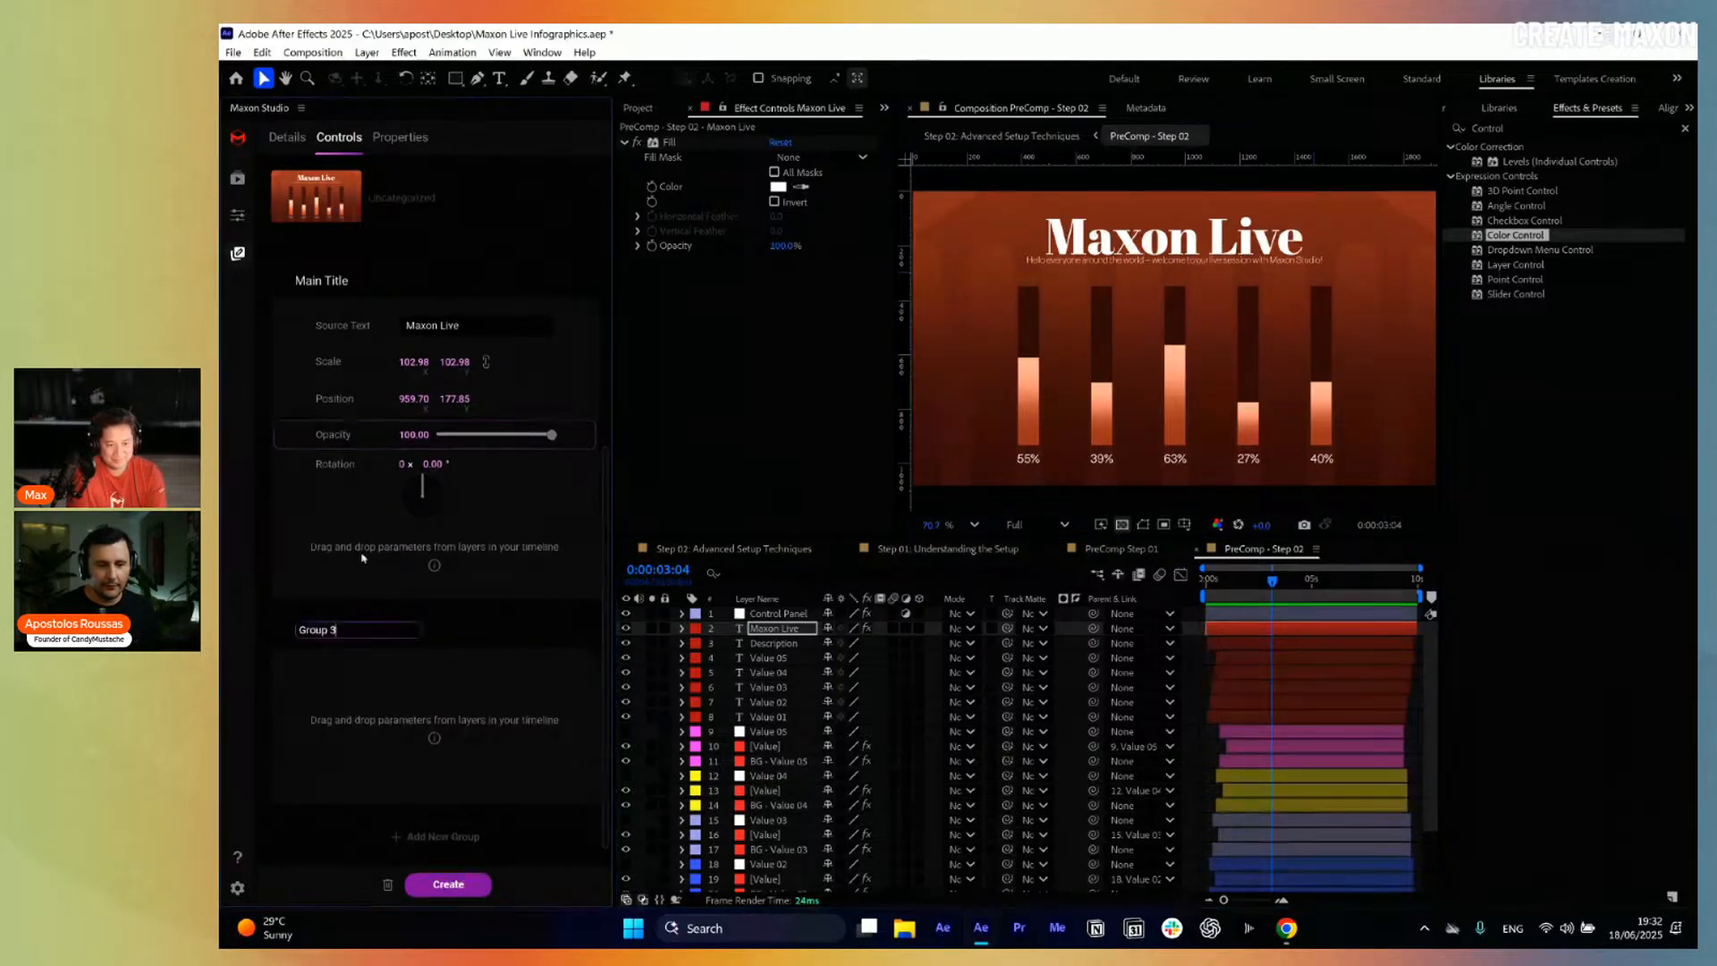
{"action": "left_click_drag", "start_coordinate": [358, 631], "coordinate": [259, 632]}
{"action": "type", "text": "Co"}
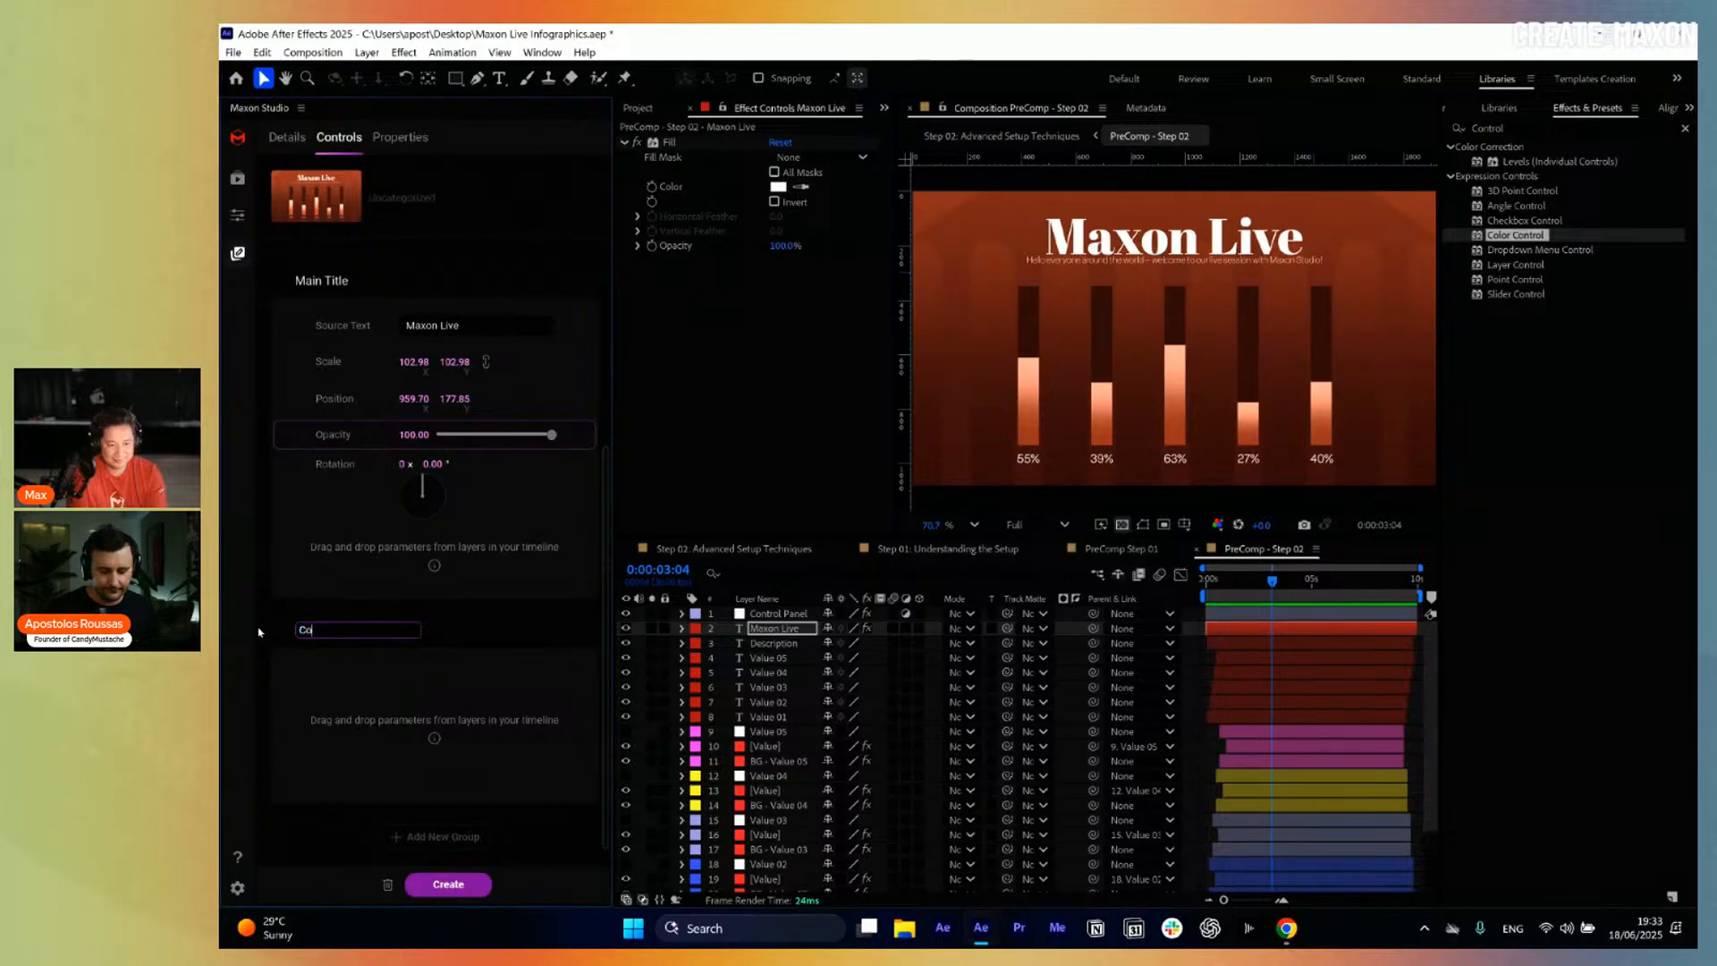
{"action": "type", "text": "lors"}
{"action": "key", "text": "Return"}
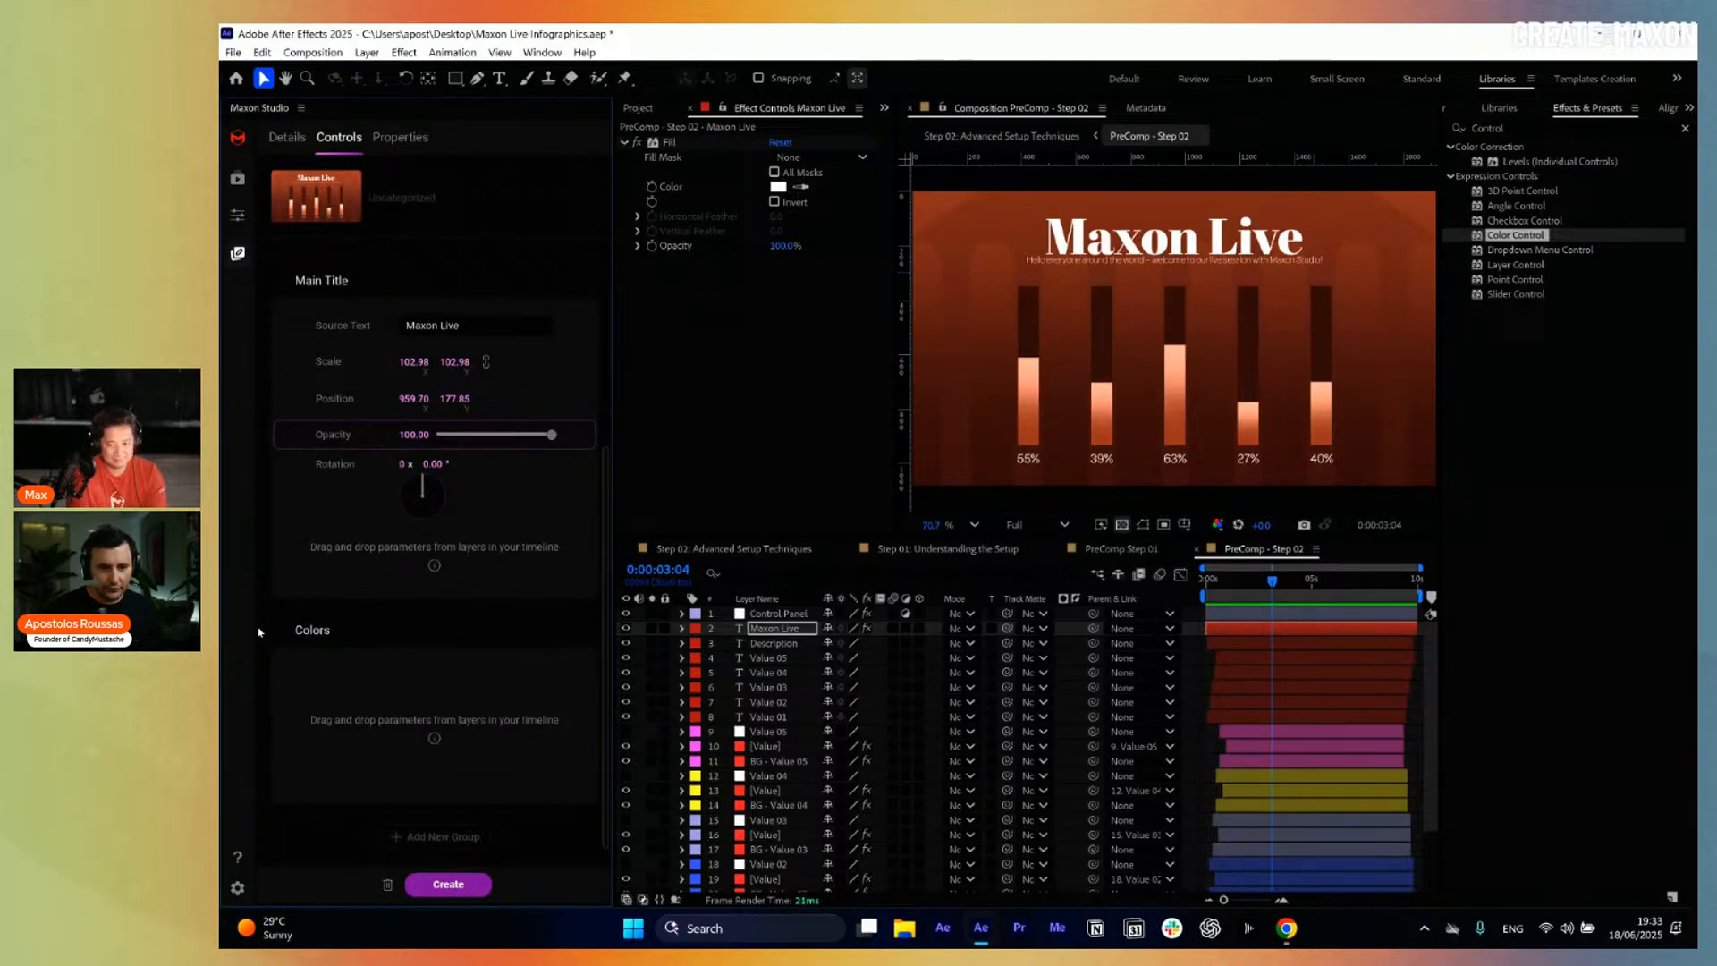
Hide the Control Panel layer in the composition.
{"action": "left_click", "coordinate": [776, 613]}
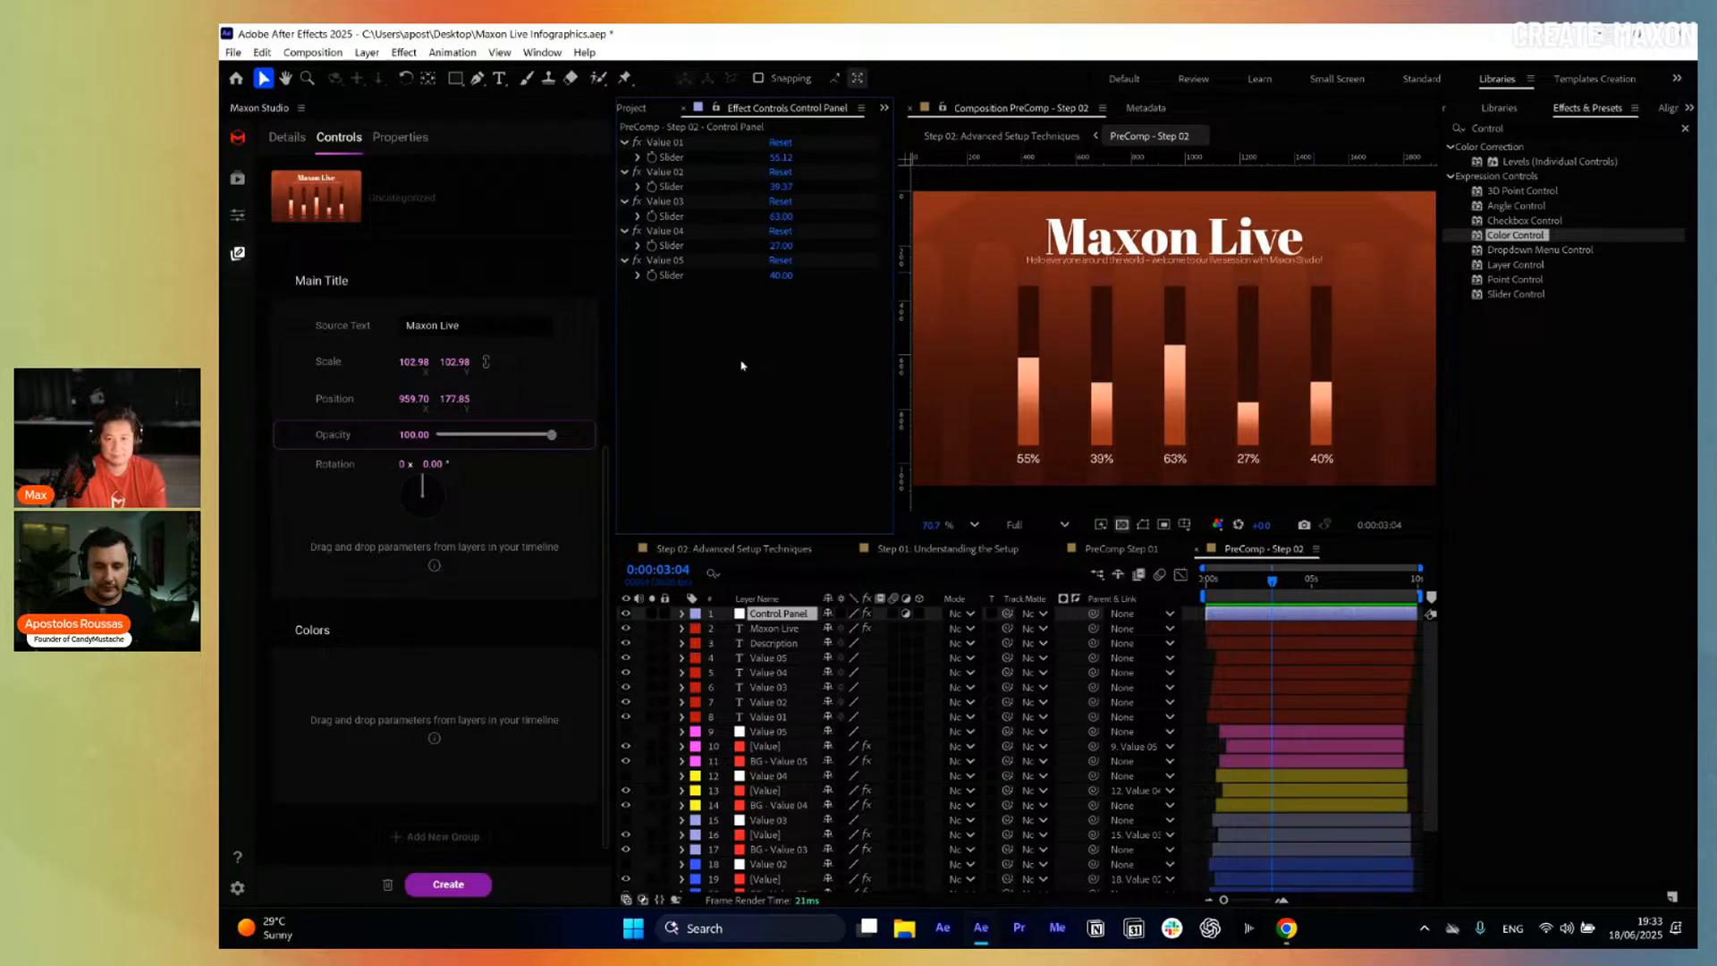
{"action": "left_click", "coordinate": [1068, 294]}
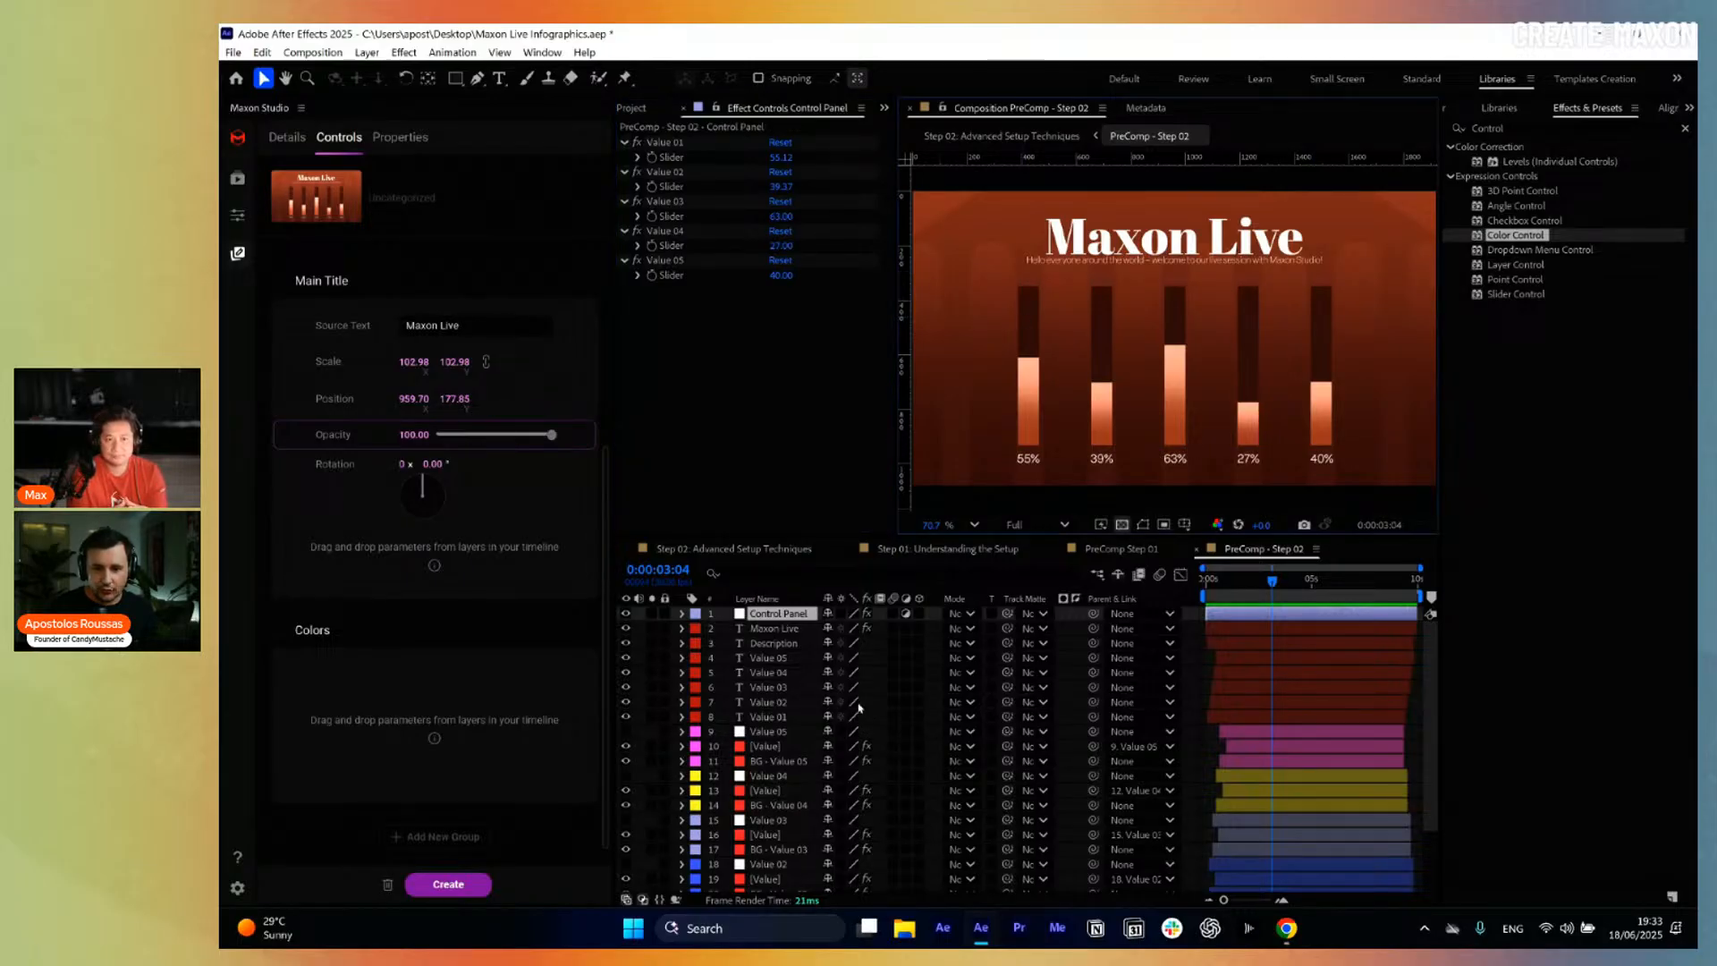
{"action": "left_click", "coordinate": [626, 614]}
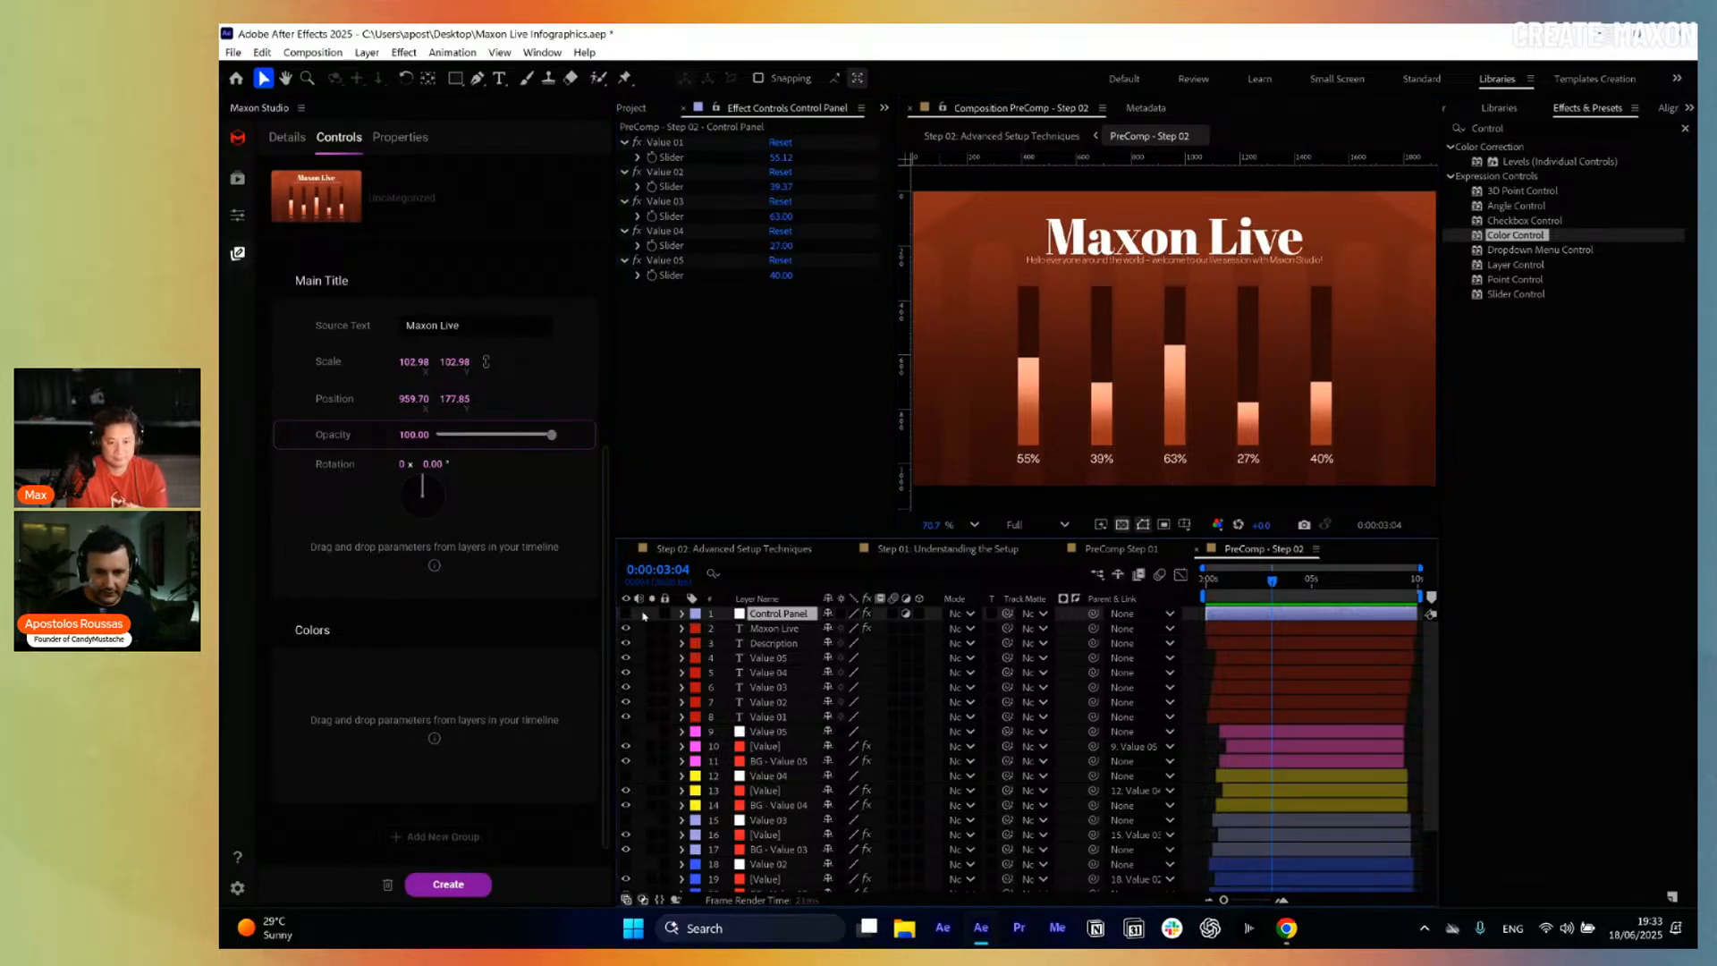
Try a bright red fill on BG - Value 01 and a different fill colour on BG - Value 02, and undo the colour changes.
{"action": "left_click", "coordinate": [1024, 304]}
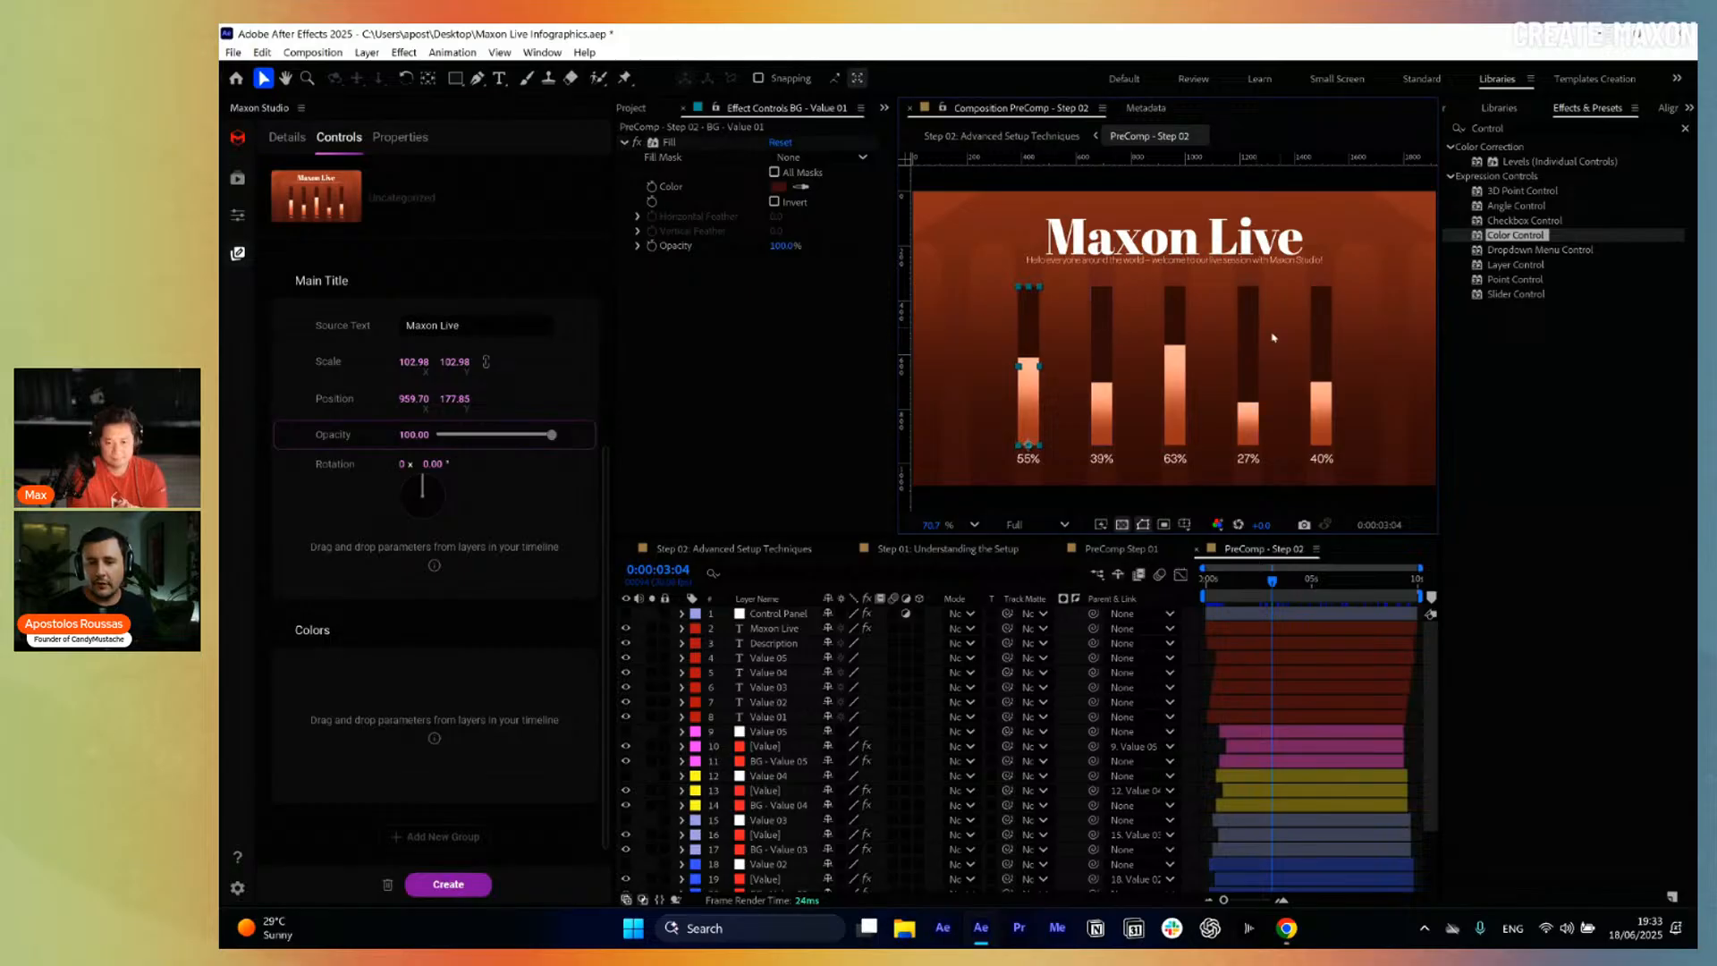
{"action": "left_click", "coordinate": [779, 187]}
{"action": "left_click", "coordinate": [909, 395]}
{"action": "left_click", "coordinate": [1131, 368]}
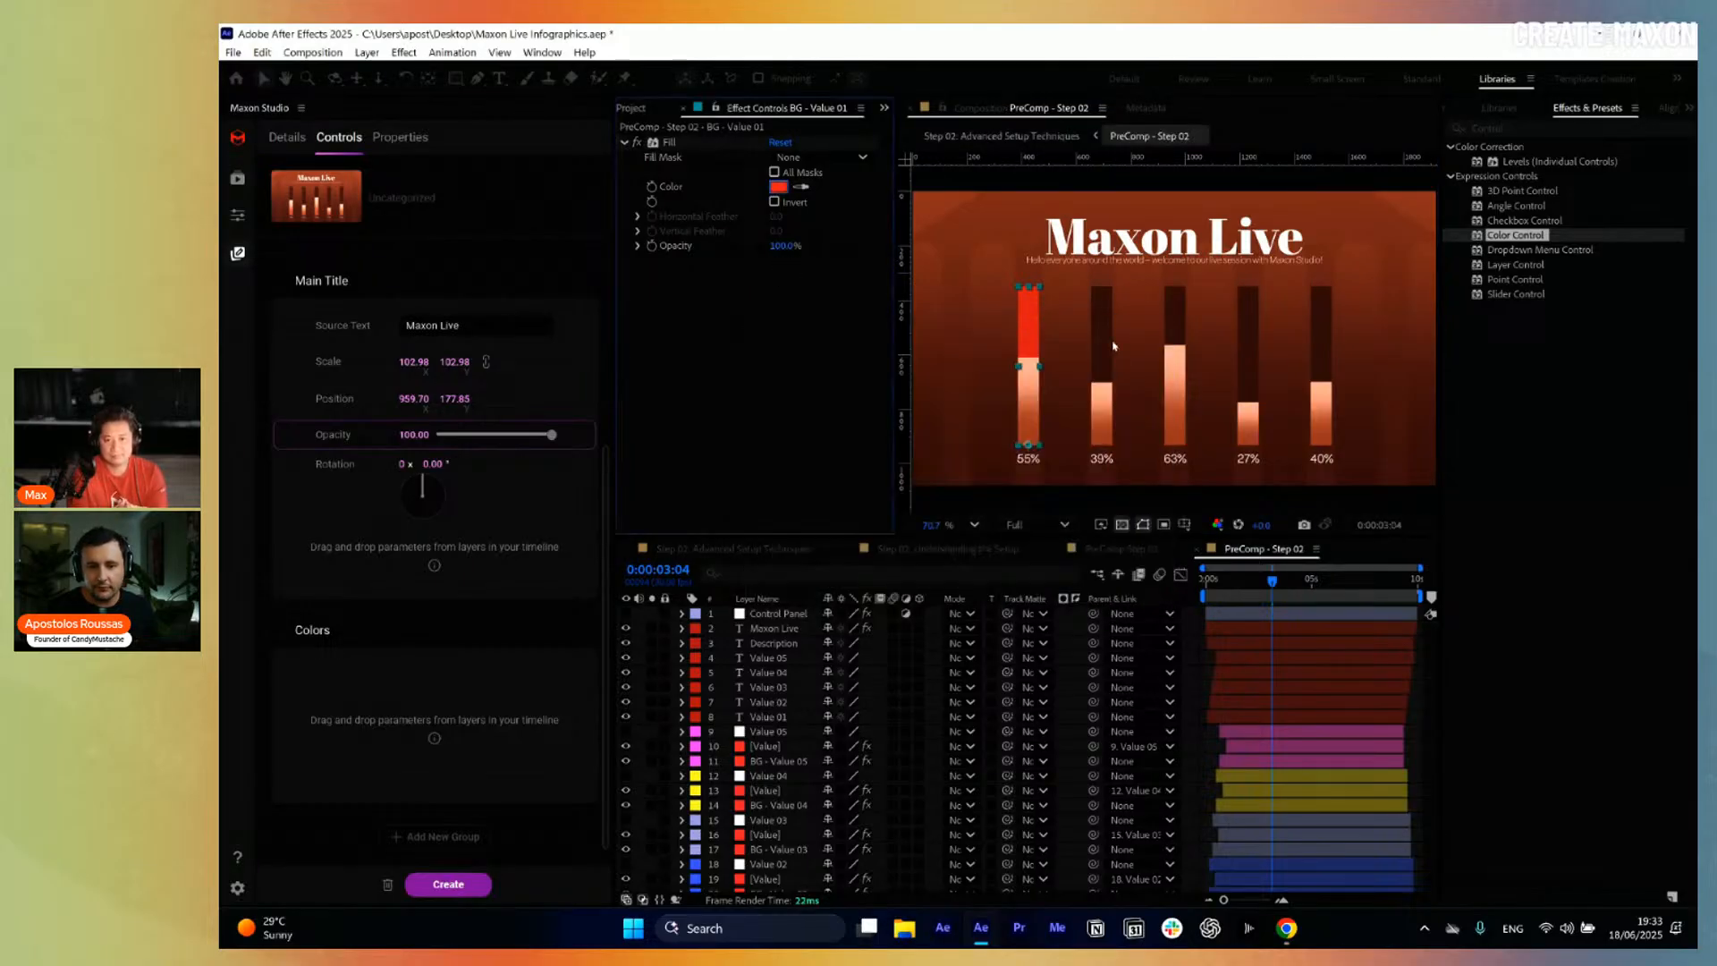
{"action": "left_click", "coordinate": [1104, 336]}
{"action": "left_click", "coordinate": [779, 187]}
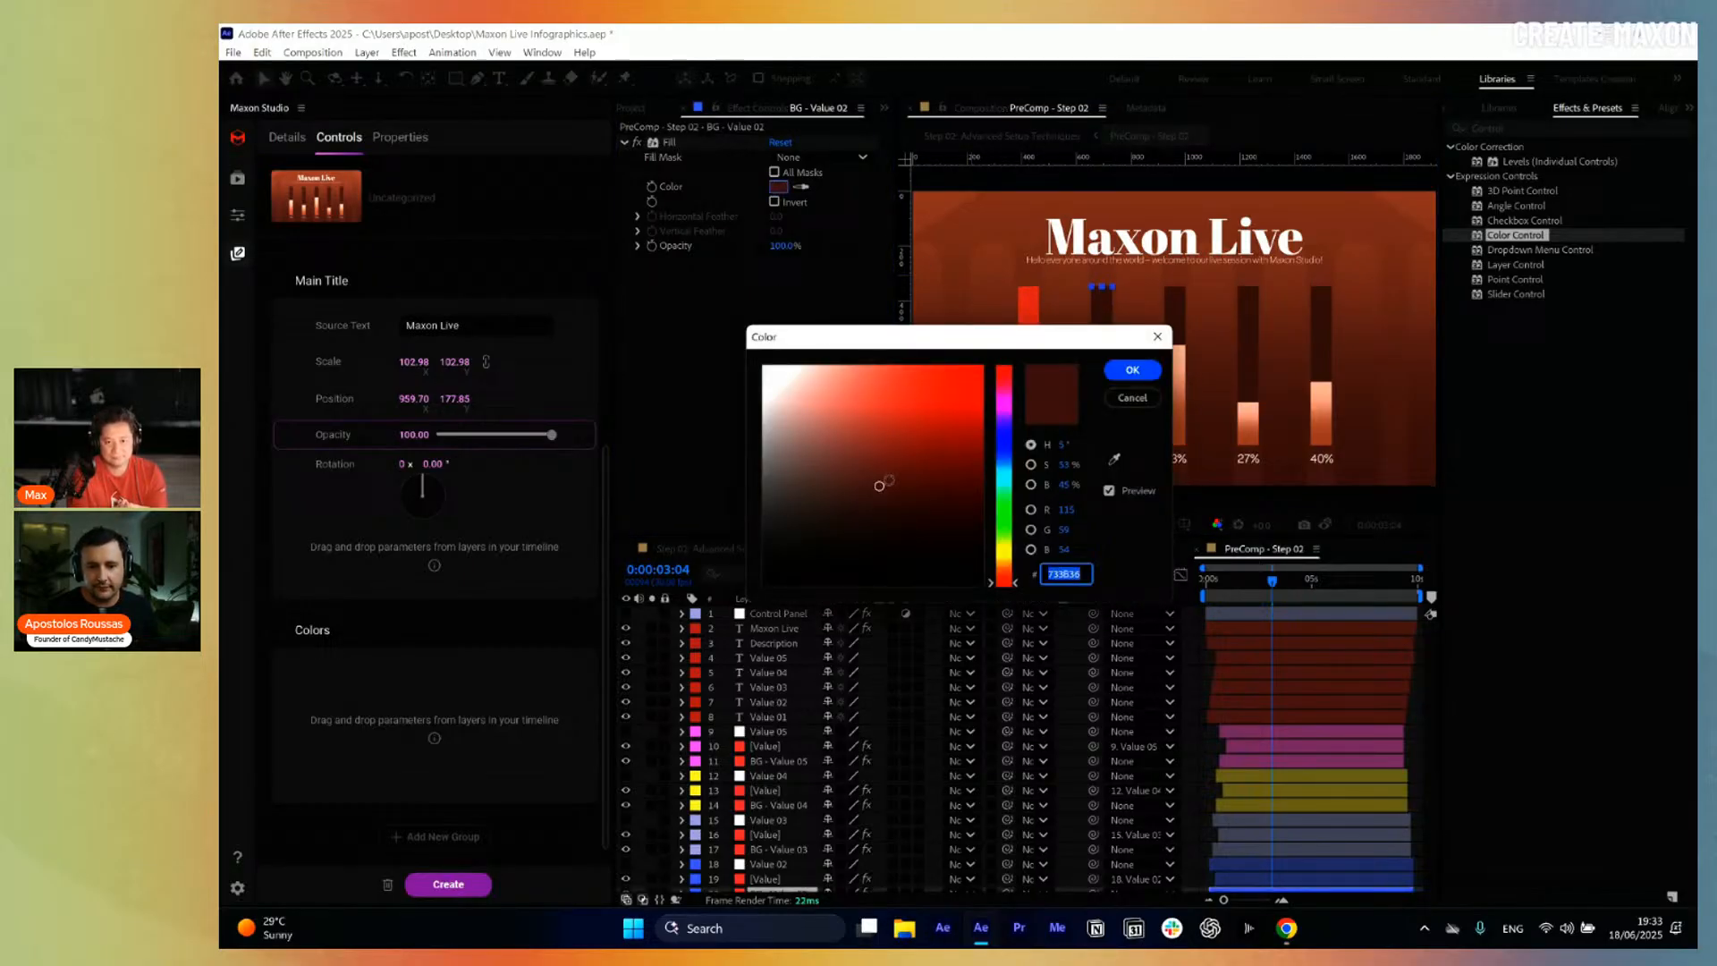
{"action": "left_click", "coordinate": [1132, 369]}
{"action": "left_click", "coordinate": [805, 414]}
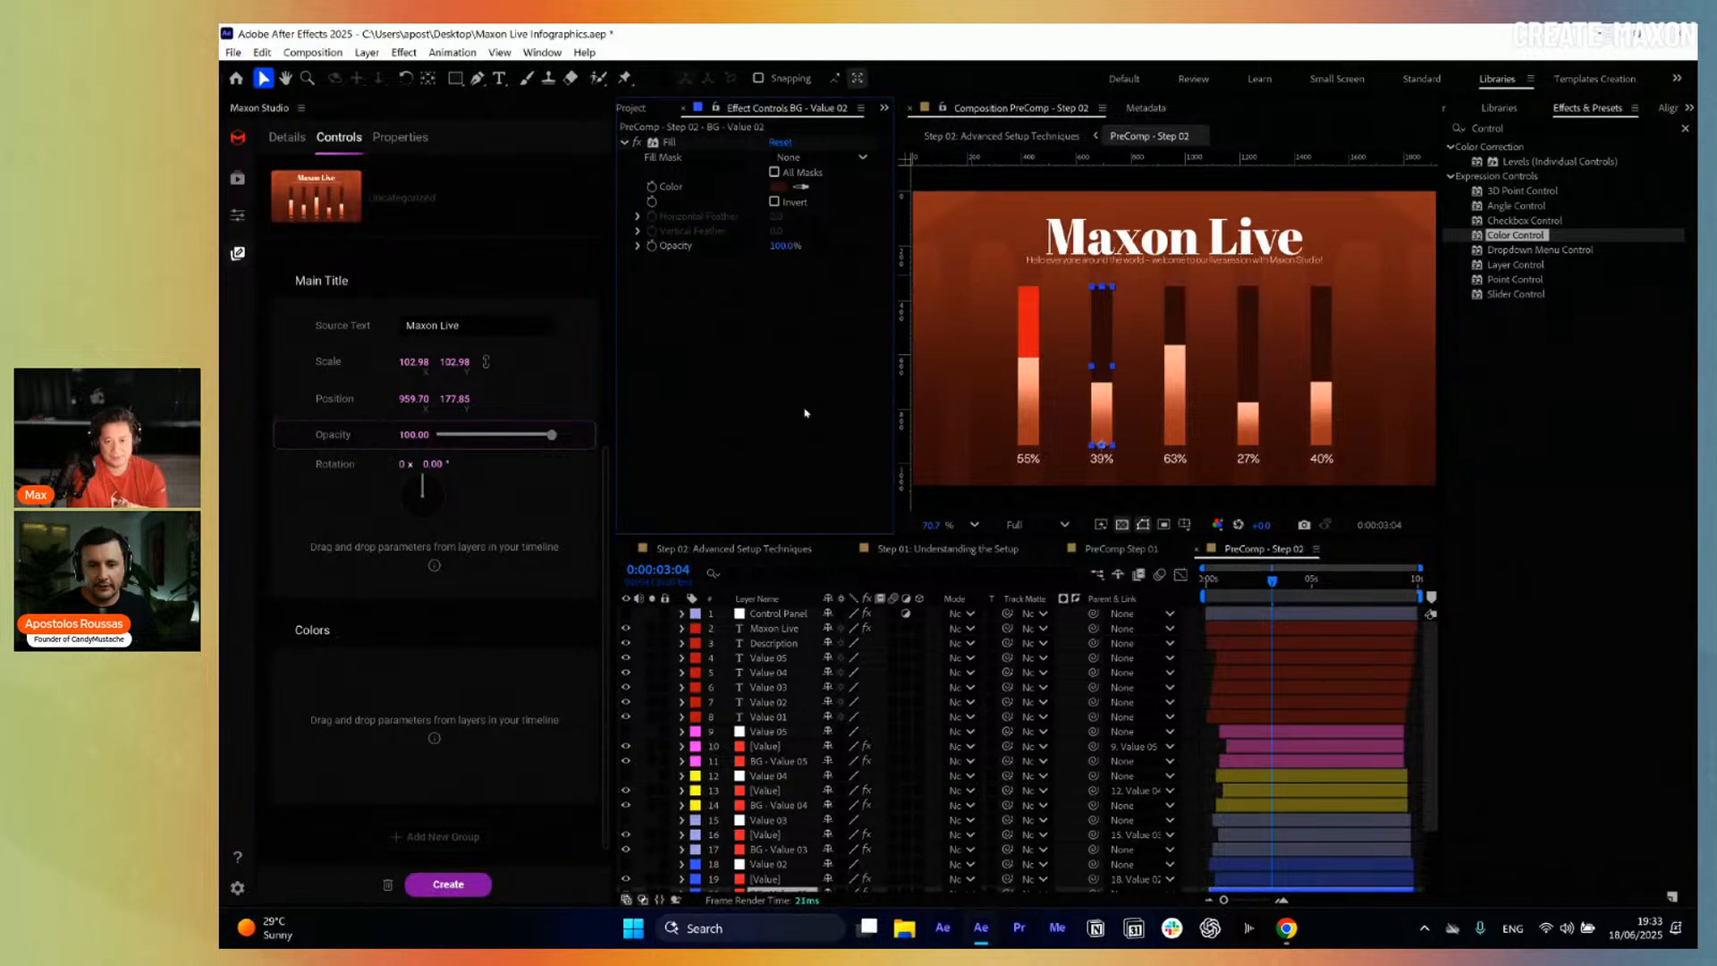
{"action": "key", "text": "ctrl+z"}
Add a blank Color control to the Colors group.
{"action": "left_click", "coordinate": [372, 705]}
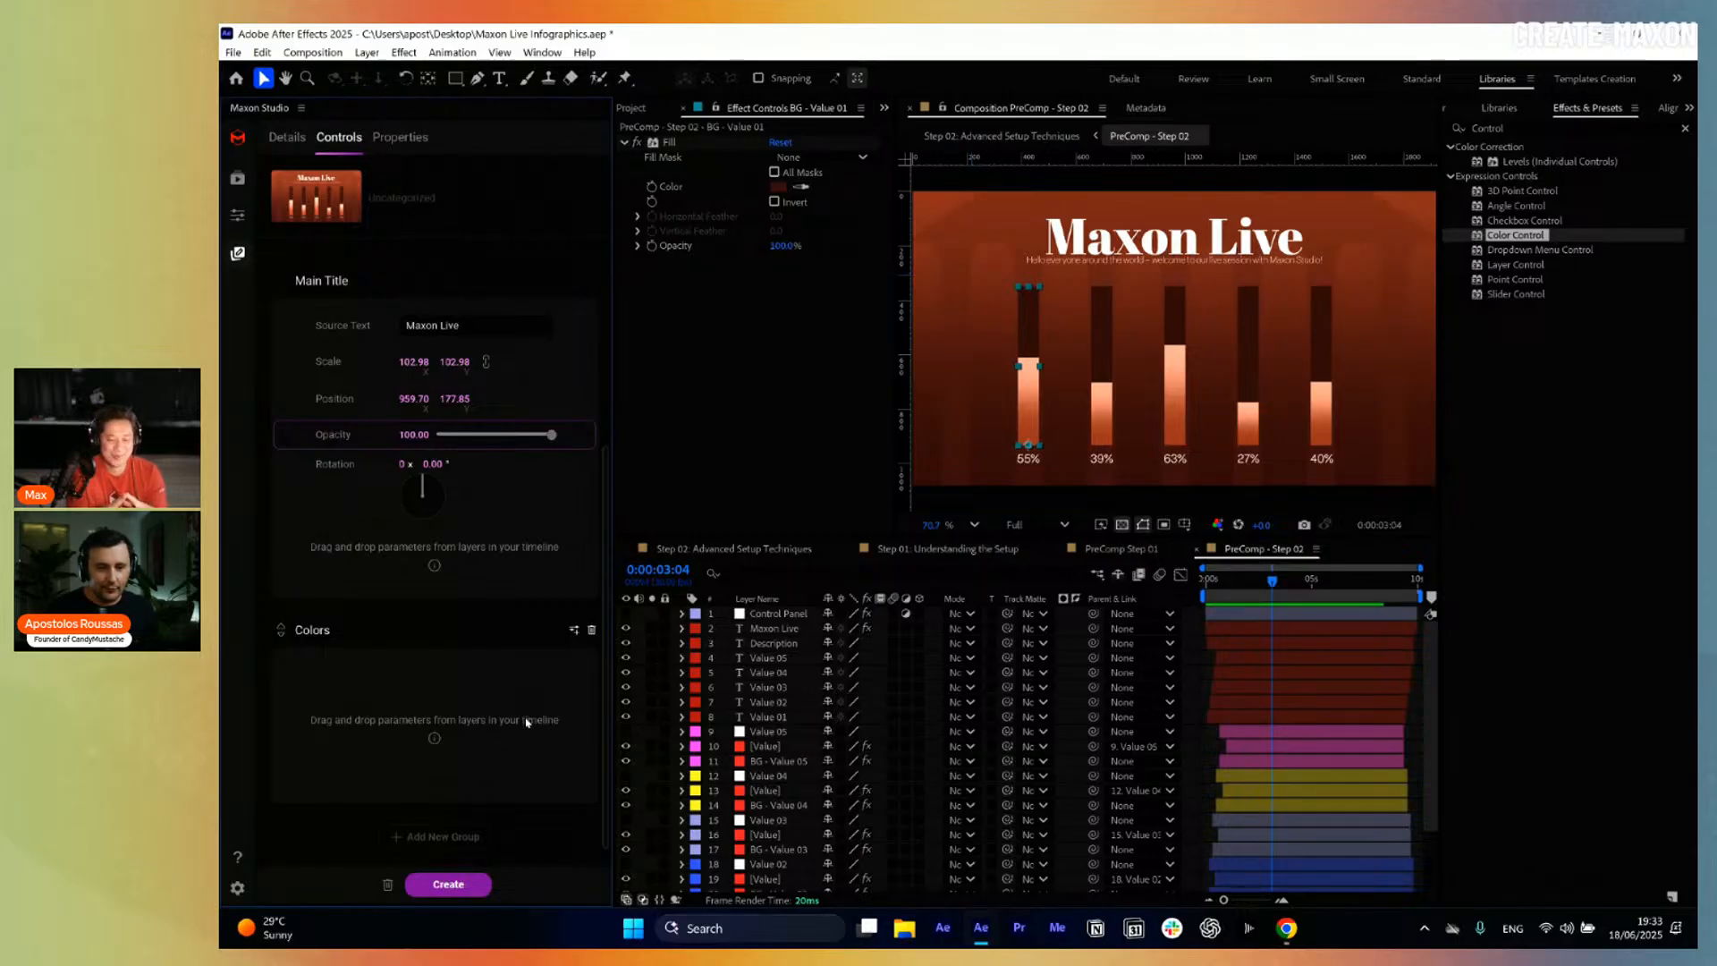
{"action": "left_click", "coordinate": [574, 637]}
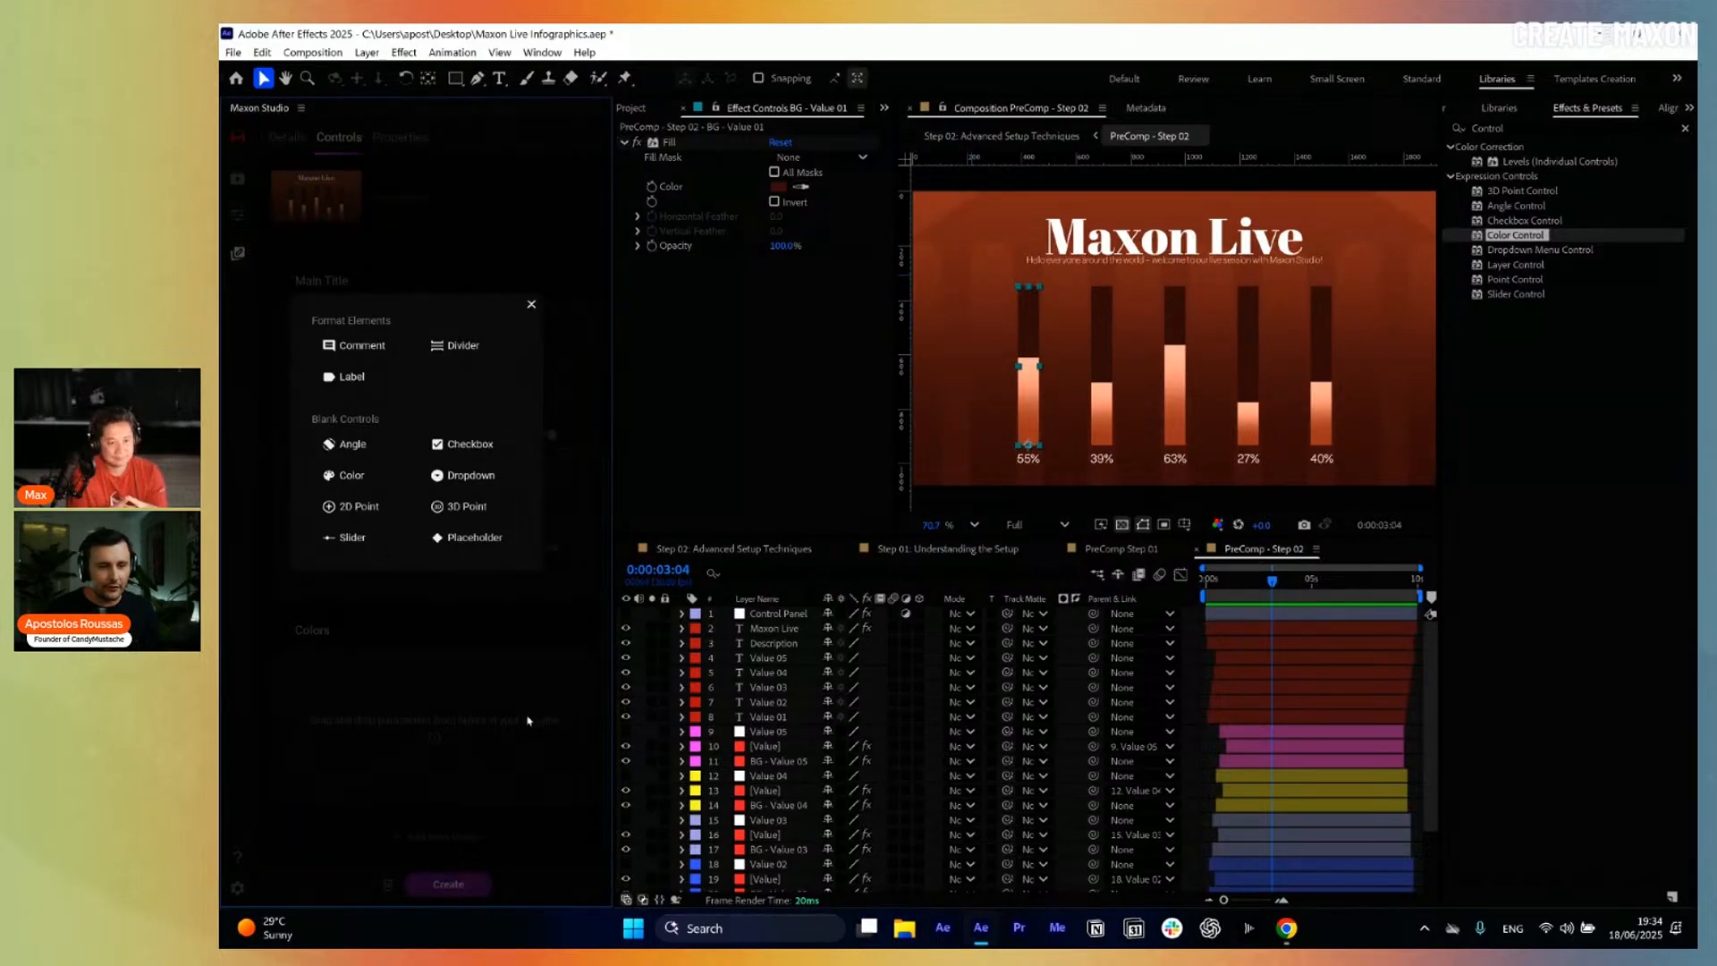
{"action": "left_click", "coordinate": [349, 476]}
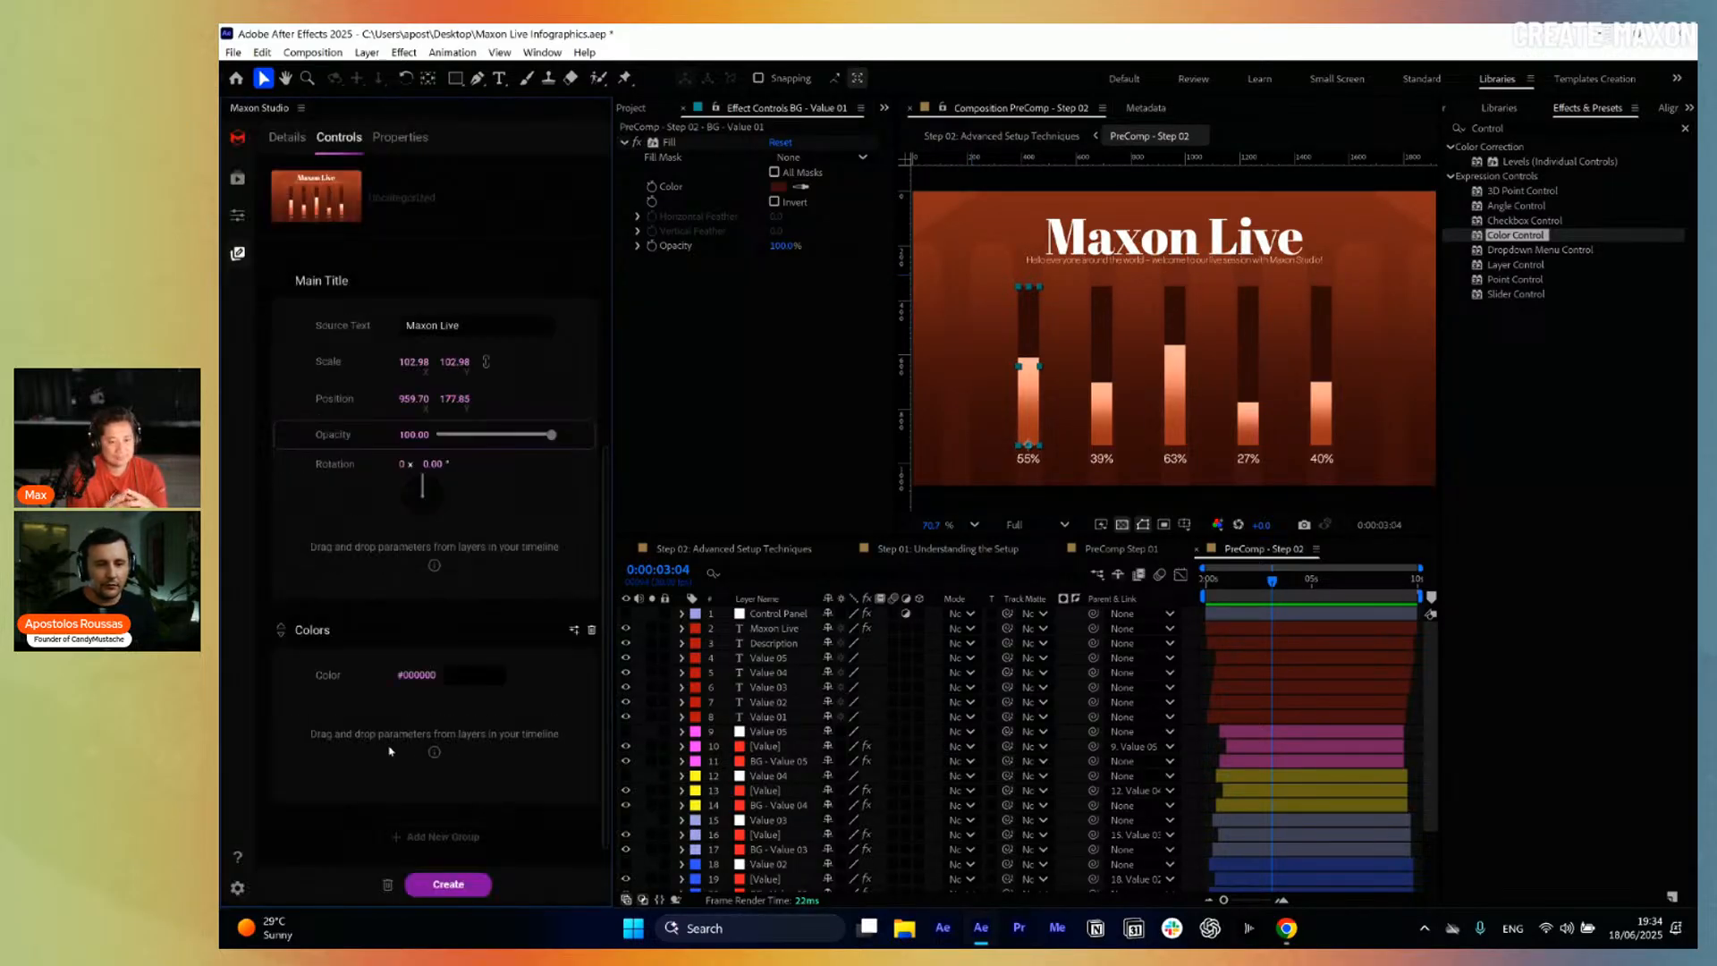
Rename the color control in the Colors group to "BG Bars".
{"action": "left_click", "coordinate": [347, 684]}
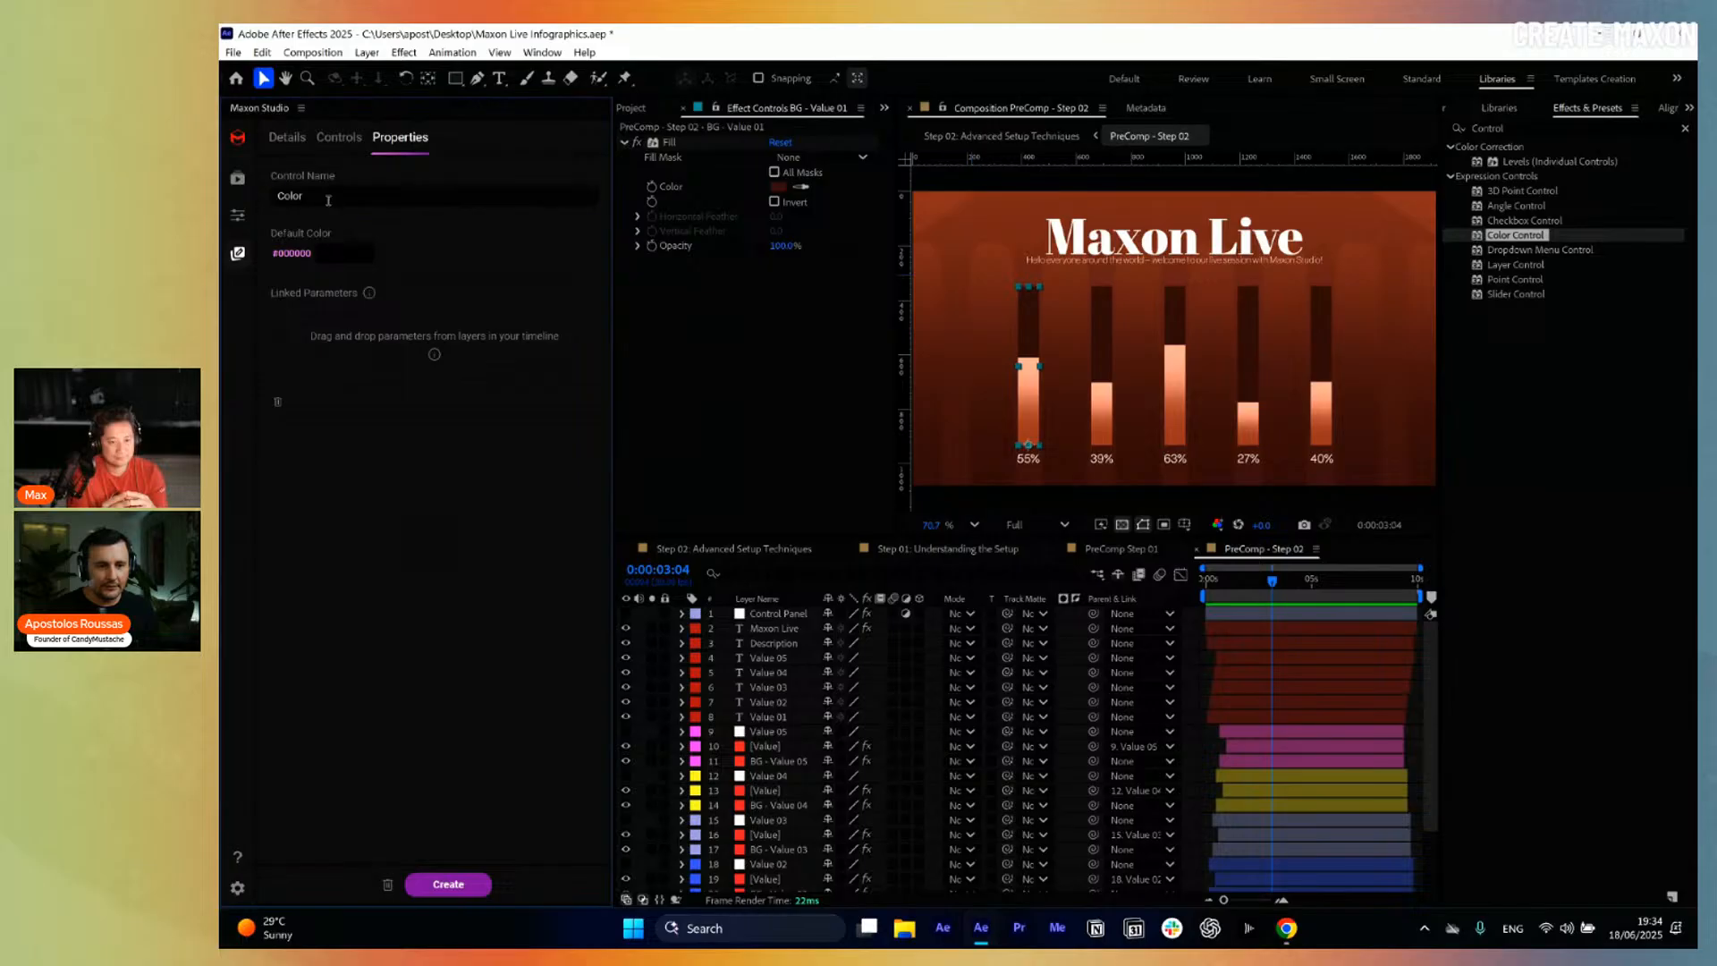
{"action": "double_click", "coordinate": [331, 196]}
{"action": "type", "text": "BG"}
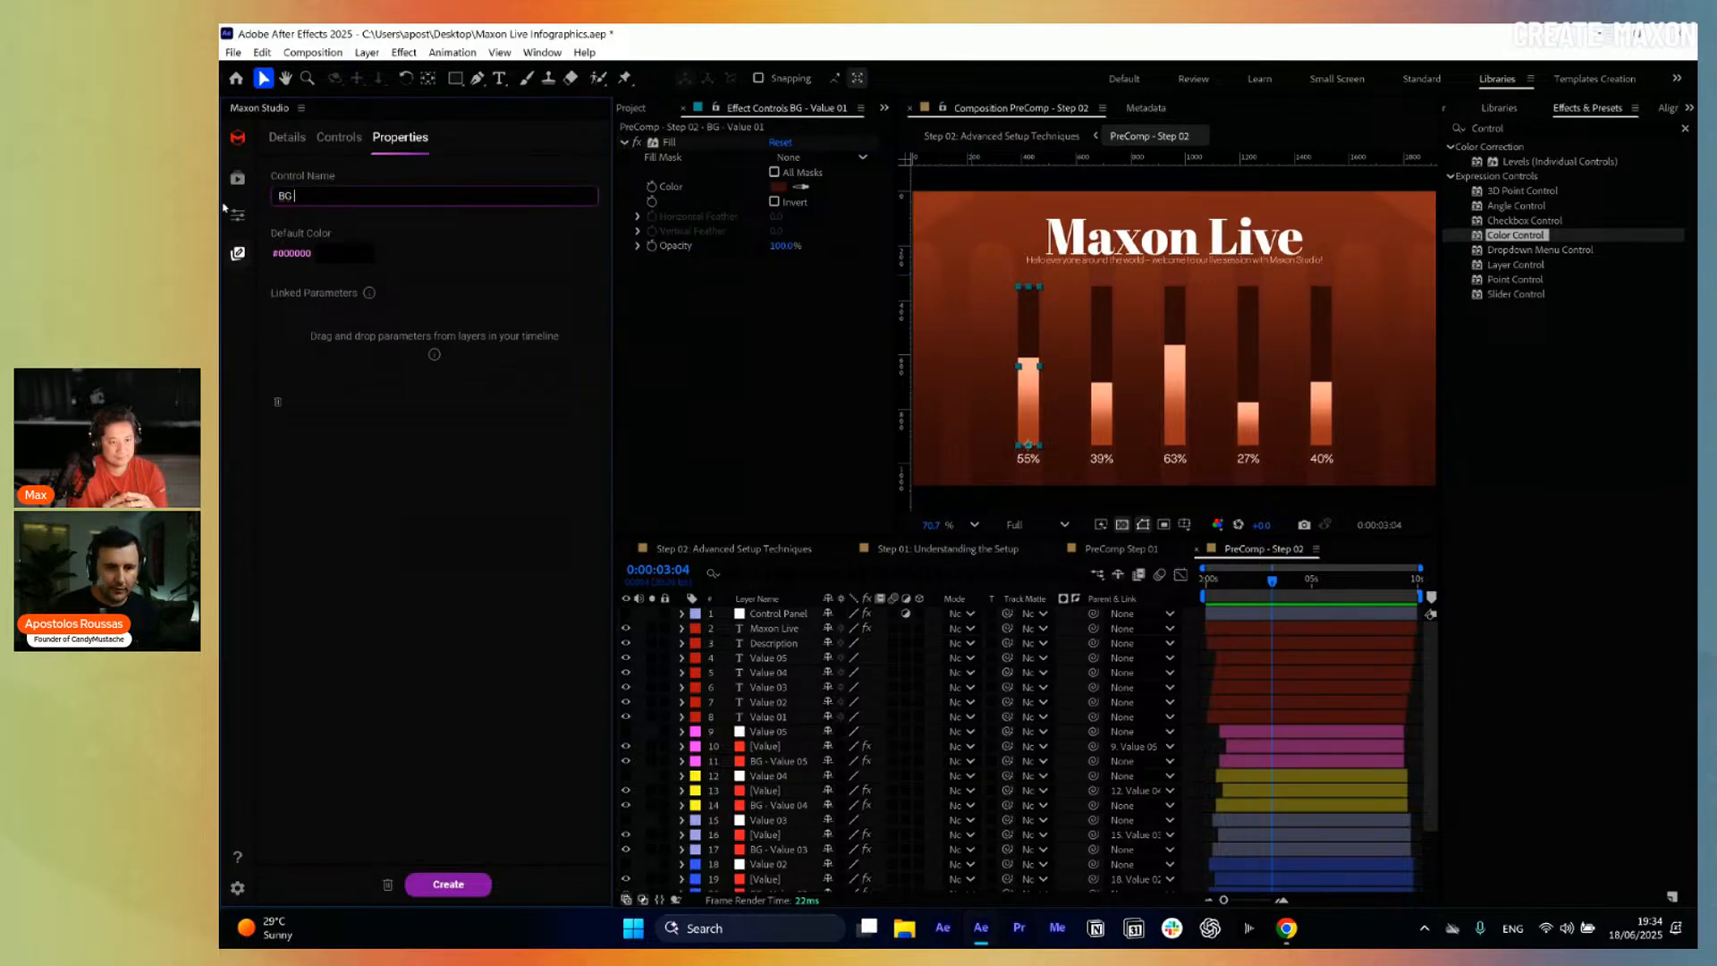
{"action": "type", "text": " Ba"}
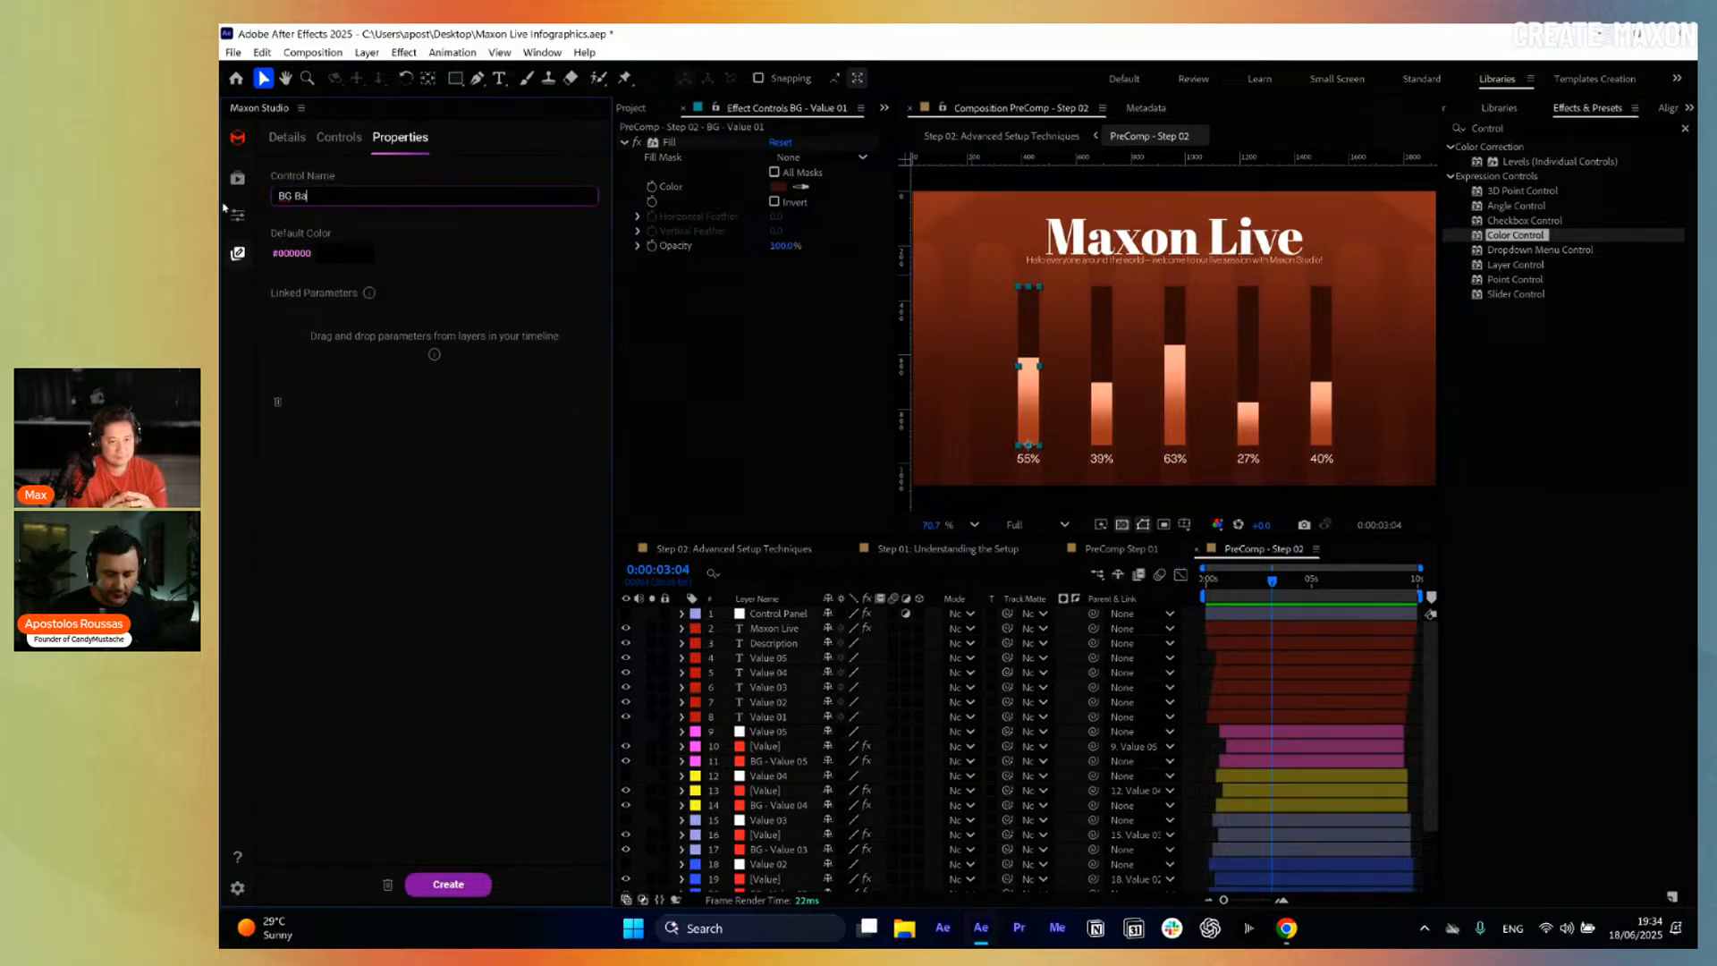
{"action": "type", "text": "r"}
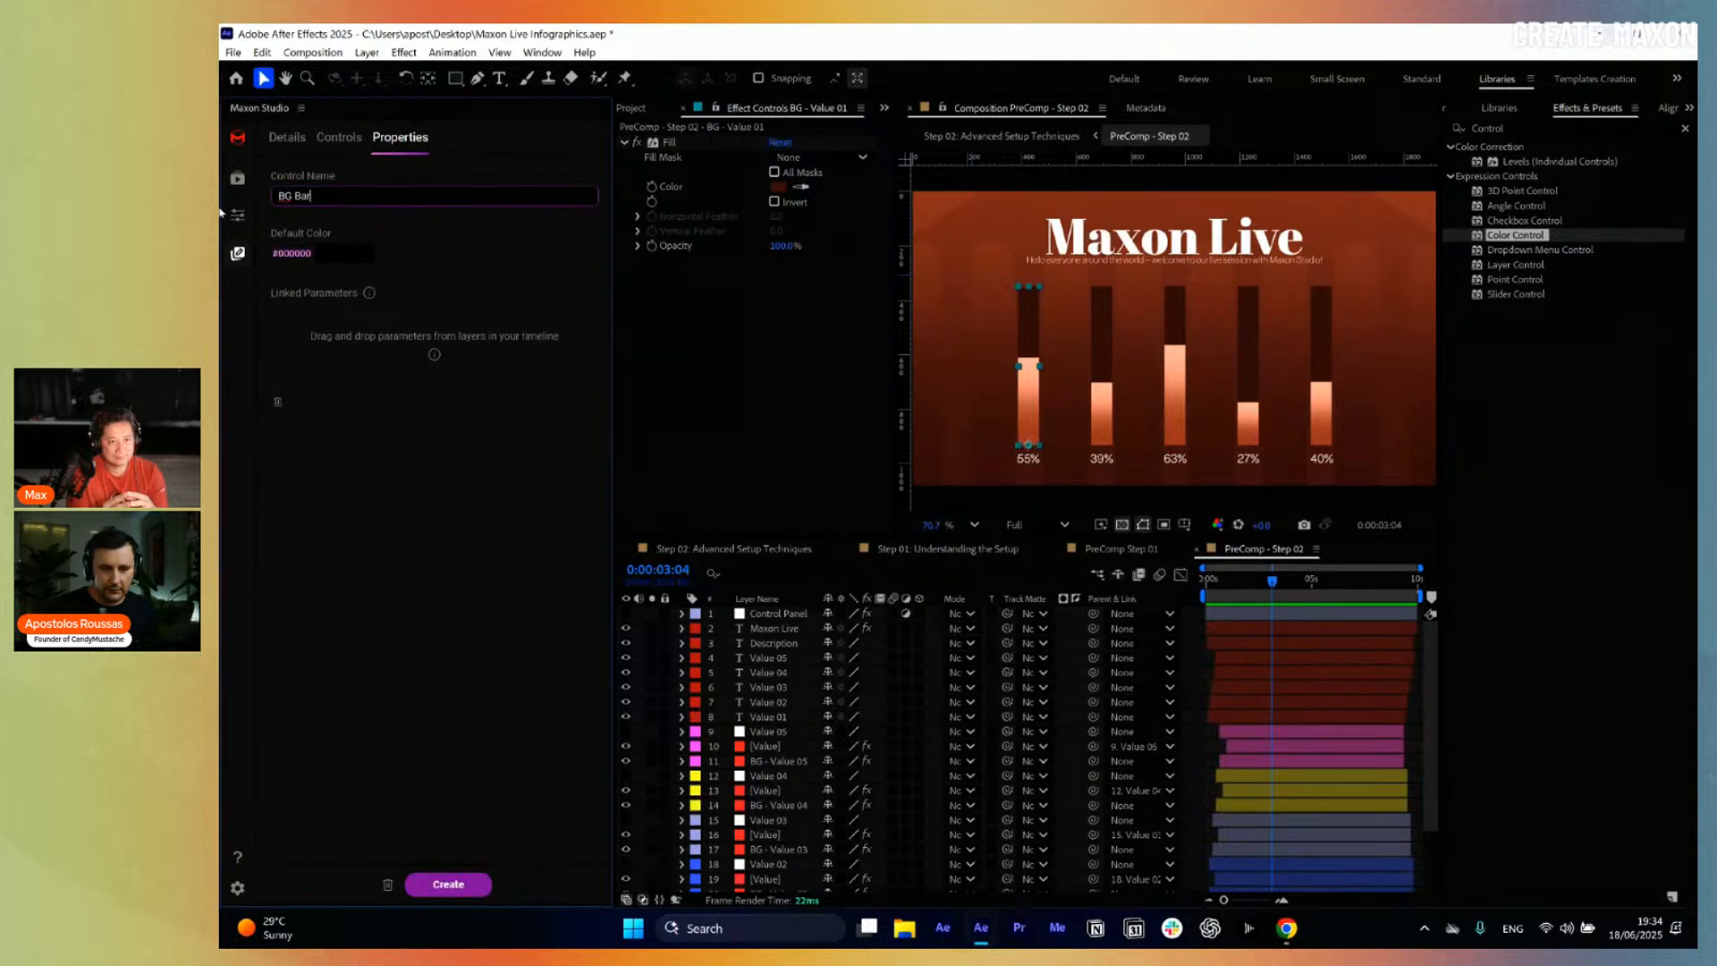
{"action": "type", "text": "s"}
{"action": "left_click", "coordinate": [374, 304]}
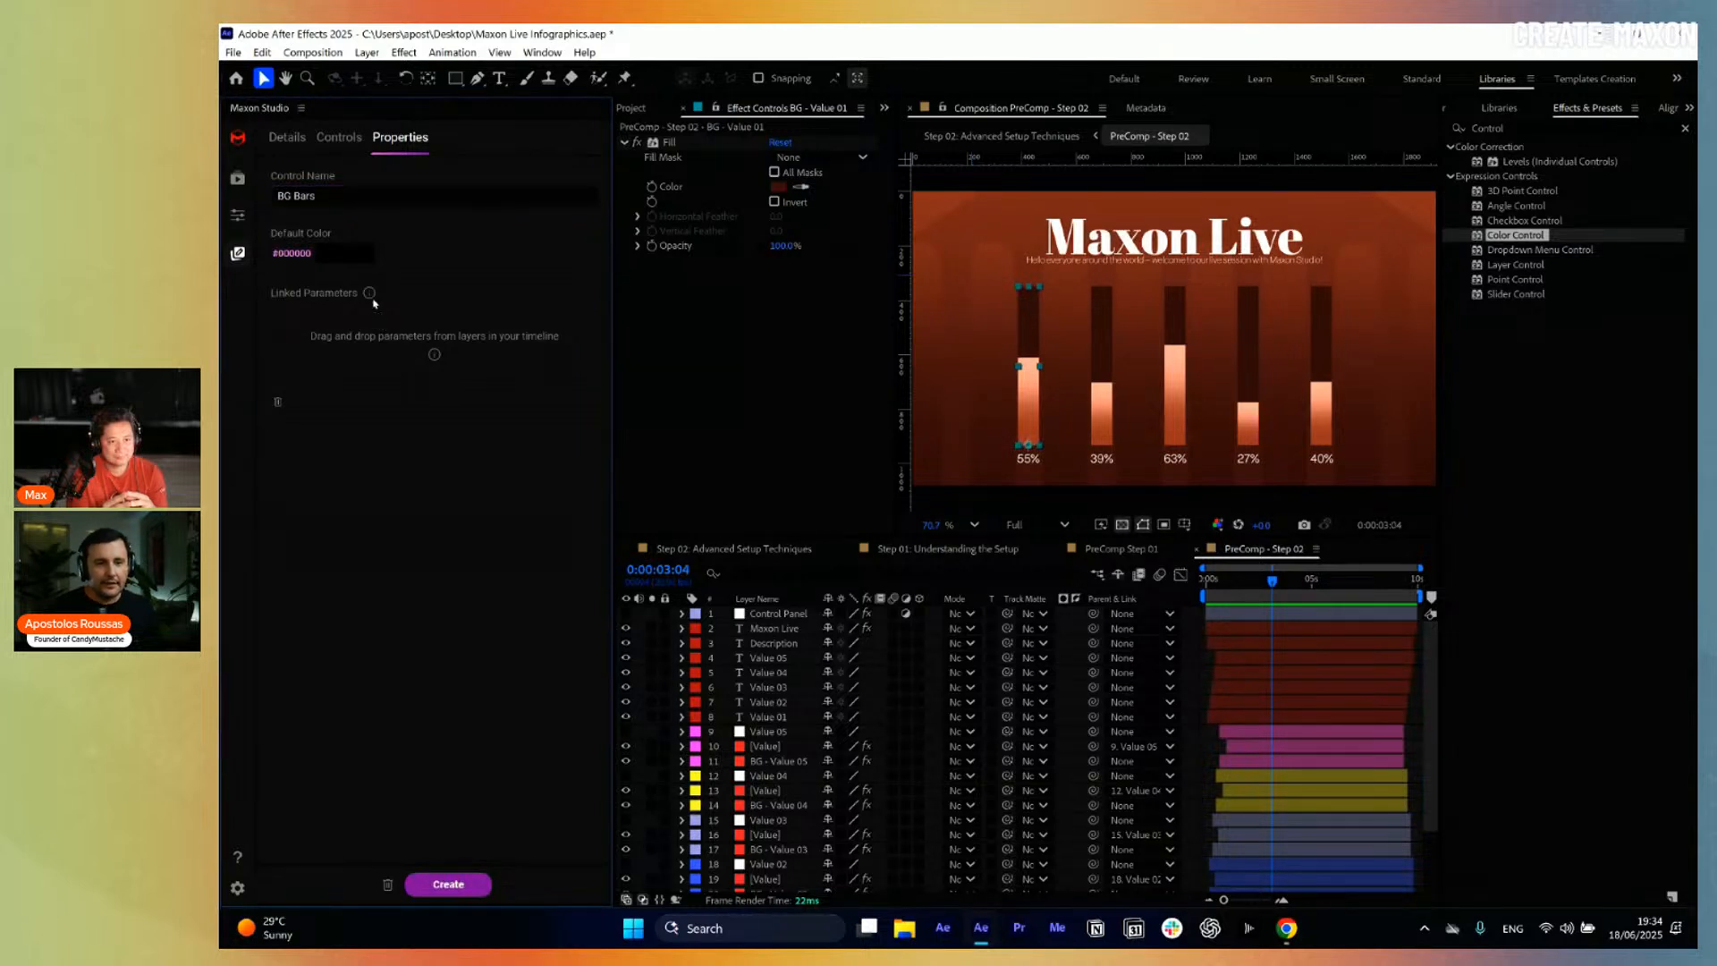
Set the default color of the BG Bars control to #733B36, sampled from the second bar's dark background.
{"action": "left_click", "coordinate": [362, 253]}
{"action": "left_click", "coordinate": [1113, 460]}
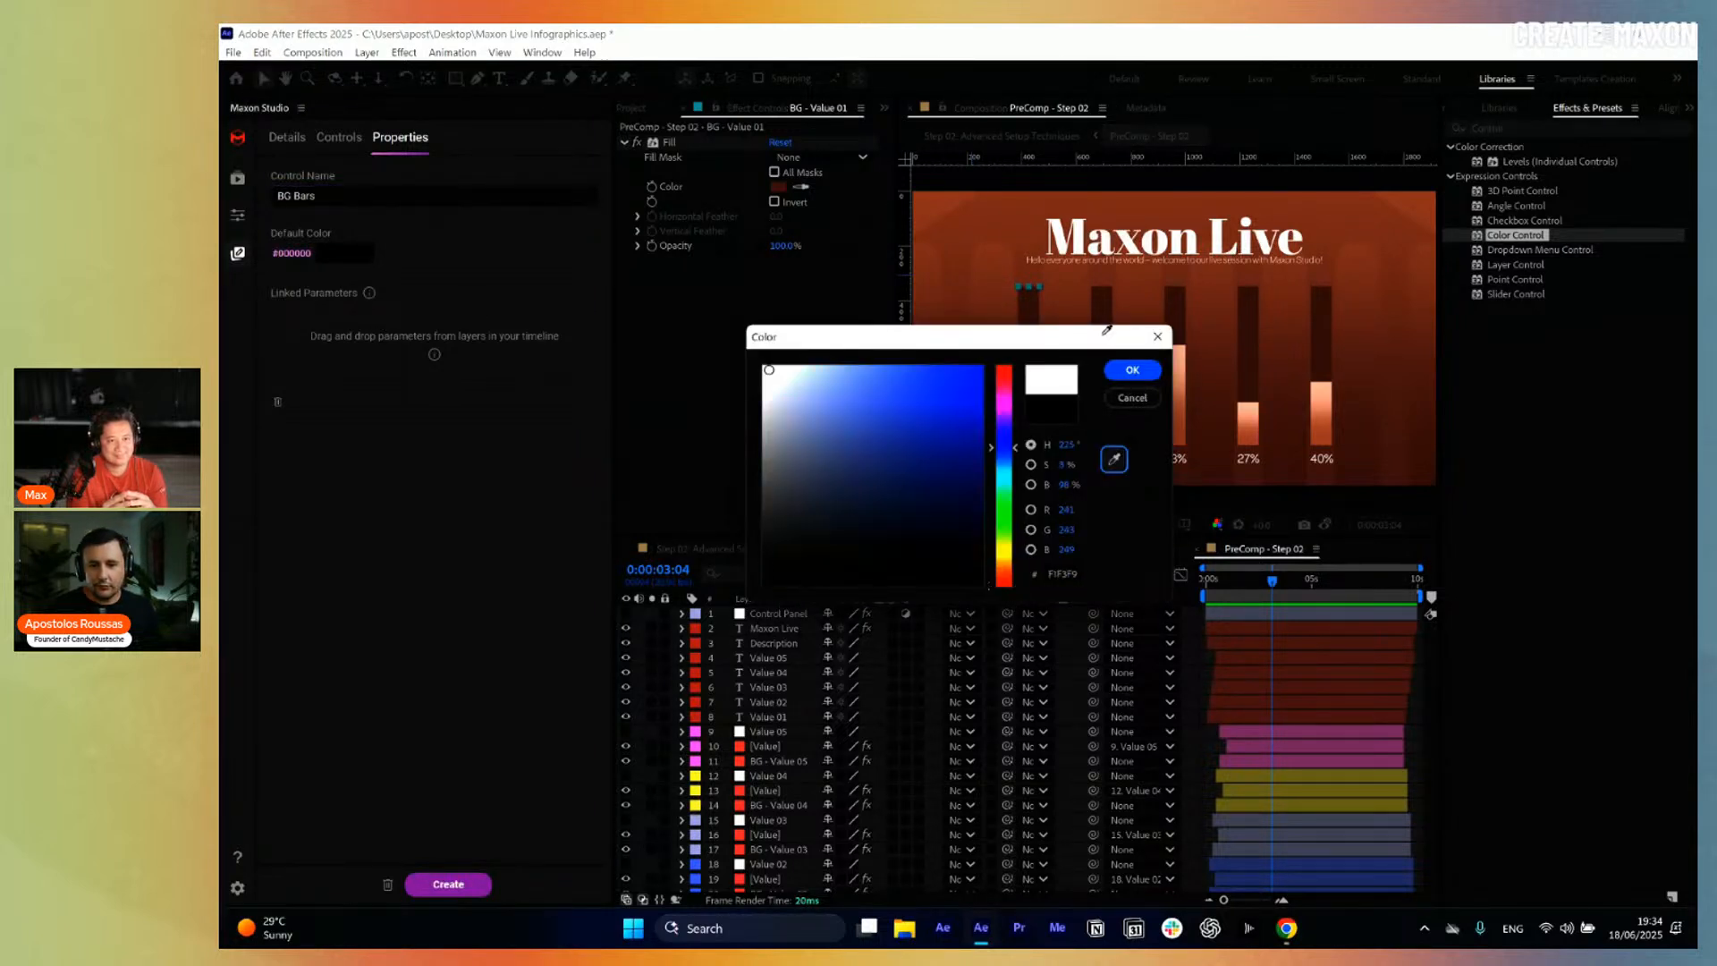
{"action": "left_click", "coordinate": [1109, 306]}
{"action": "left_click", "coordinate": [1132, 369]}
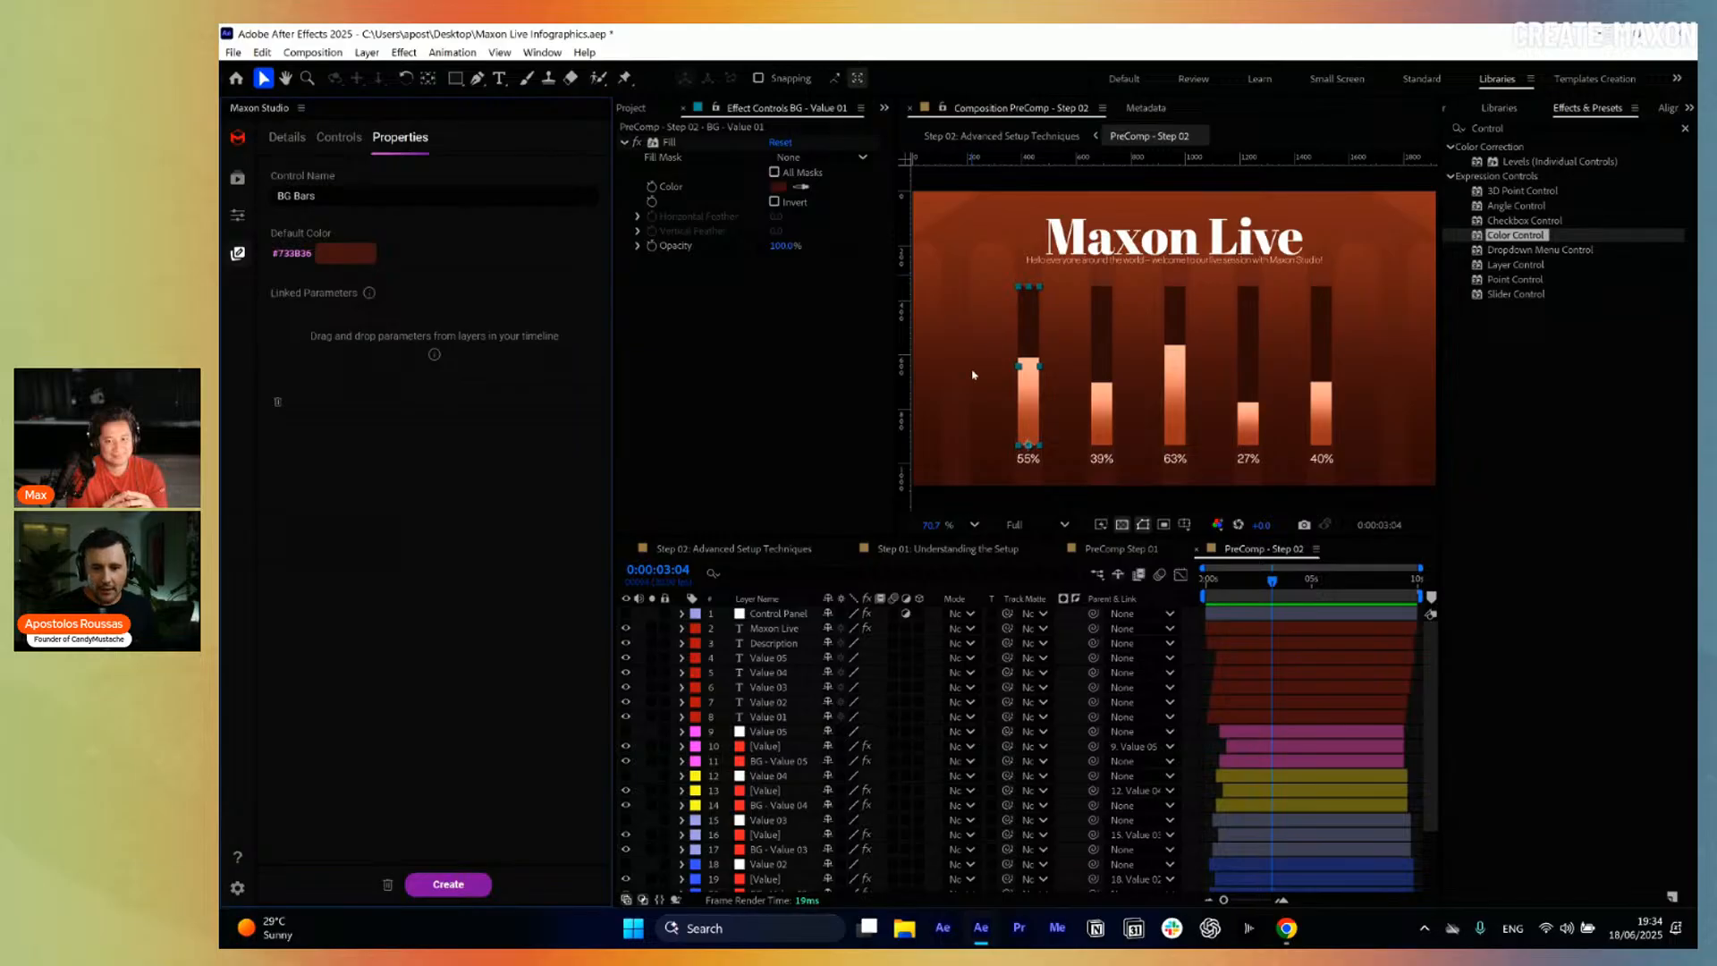
Select the background layers BG - Value 01 to BG - Value 05 and reveal their effects in the timeline.
{"action": "left_click", "coordinate": [1102, 324], "text": "shift"}
{"action": "left_click", "coordinate": [1179, 322], "text": "shift"}
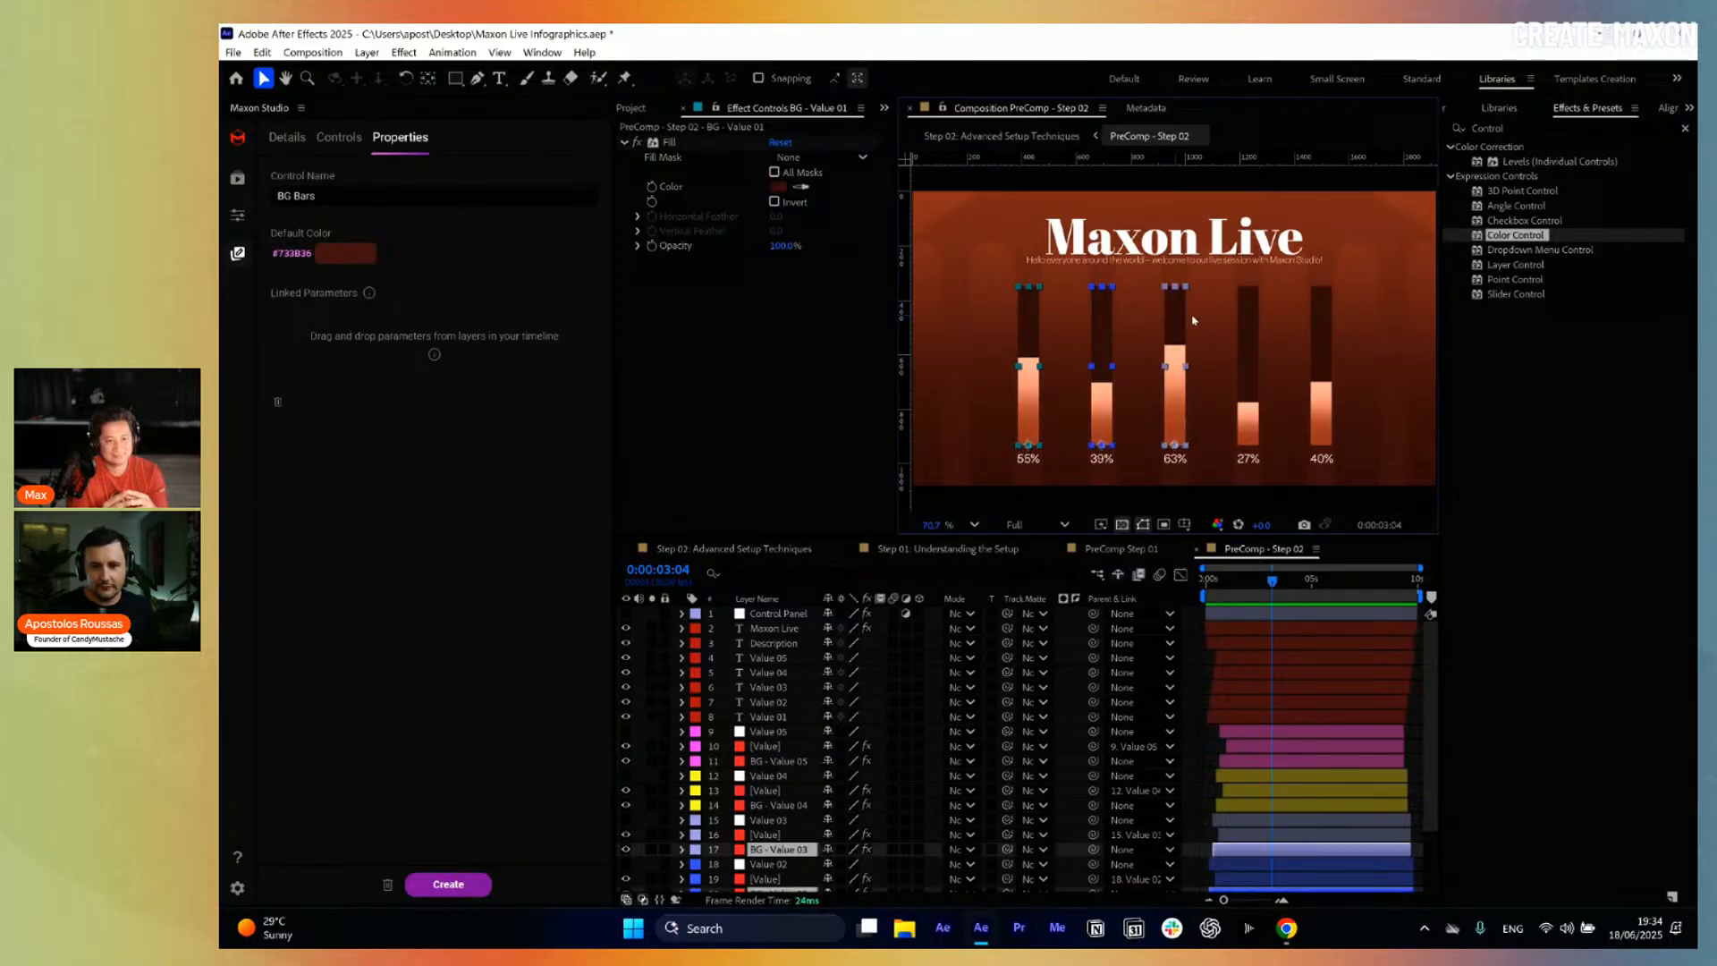
{"action": "left_click", "coordinate": [1248, 322], "text": "shift"}
{"action": "left_click", "coordinate": [1324, 324], "text": "shift"}
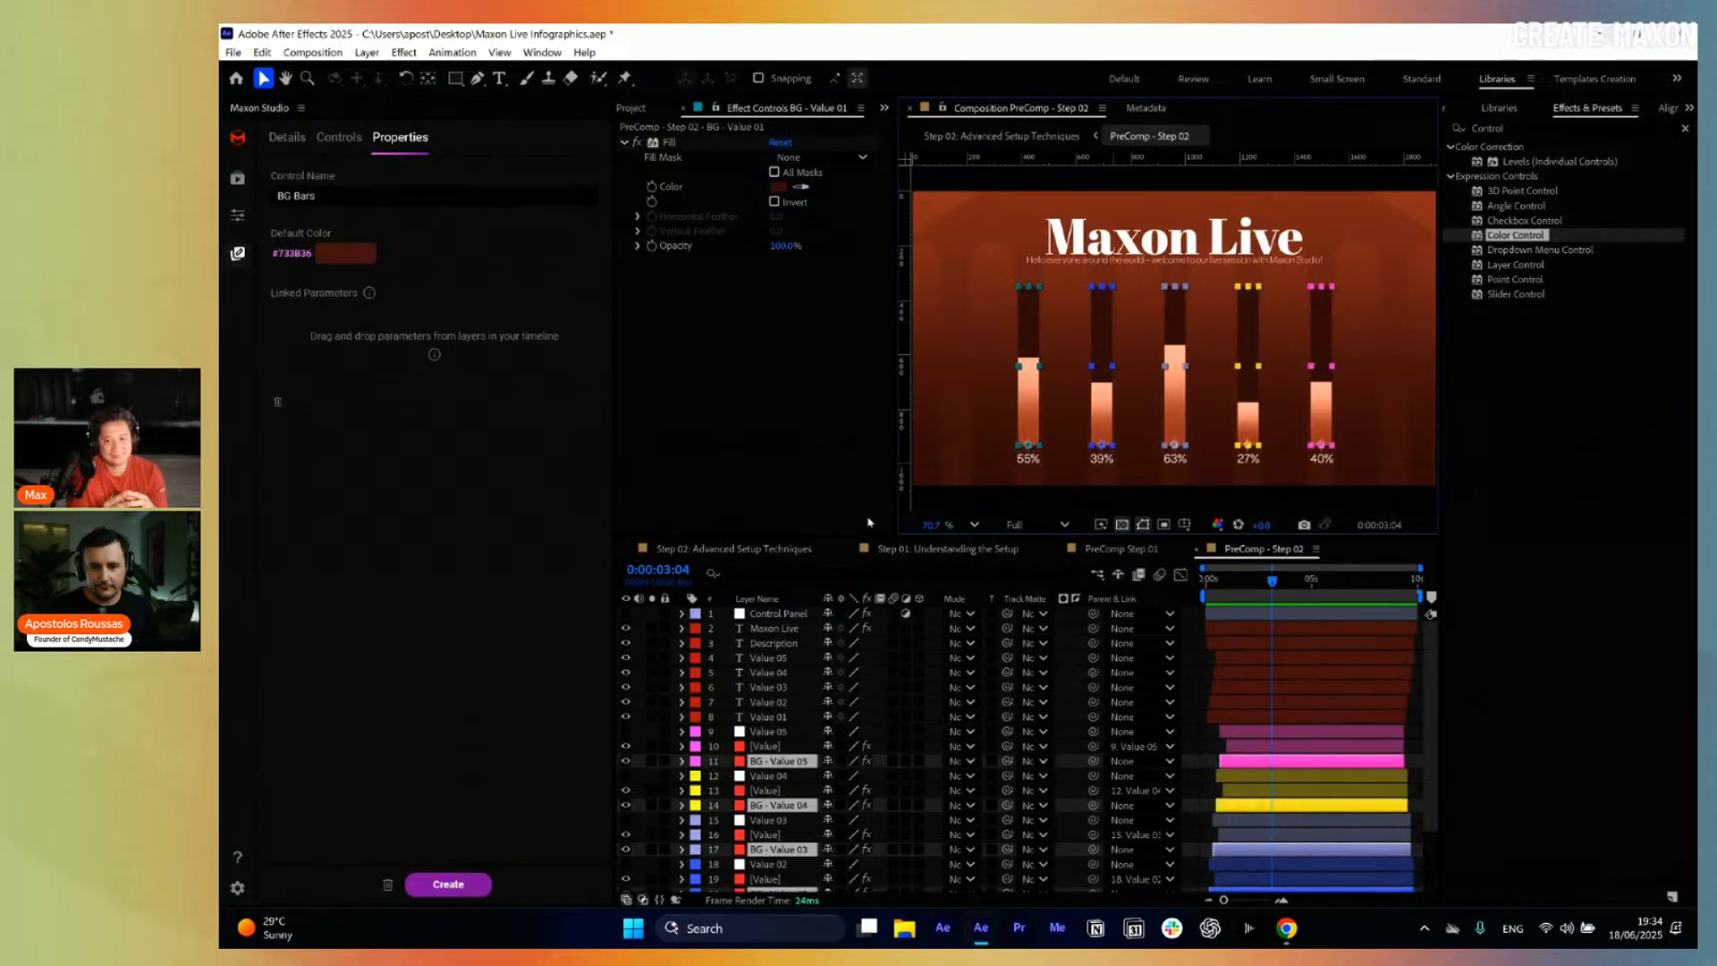
{"action": "key", "text": "e"}
{"action": "scroll", "coordinate": [756, 823], "scroll_direction": "down", "scroll_amount": 3}
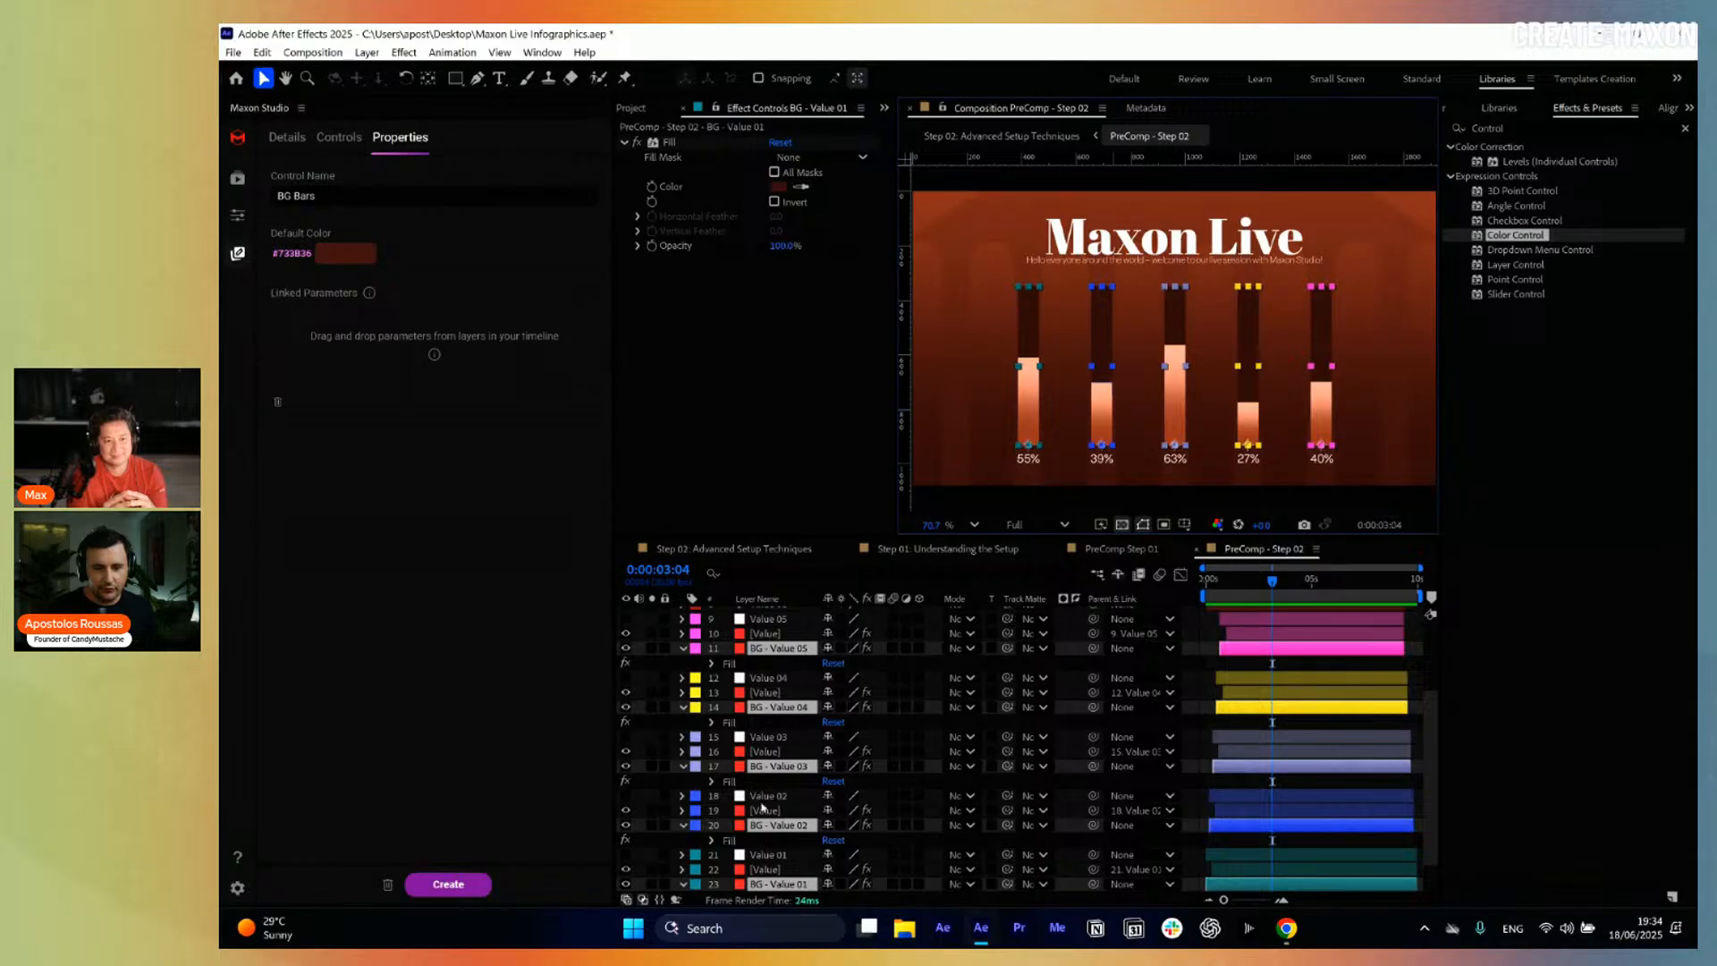
Link the Fill color of BG - Value 05 to the BG Bars control and resample its default color #733B36 from a bar background.
{"action": "left_click", "coordinate": [712, 664]}
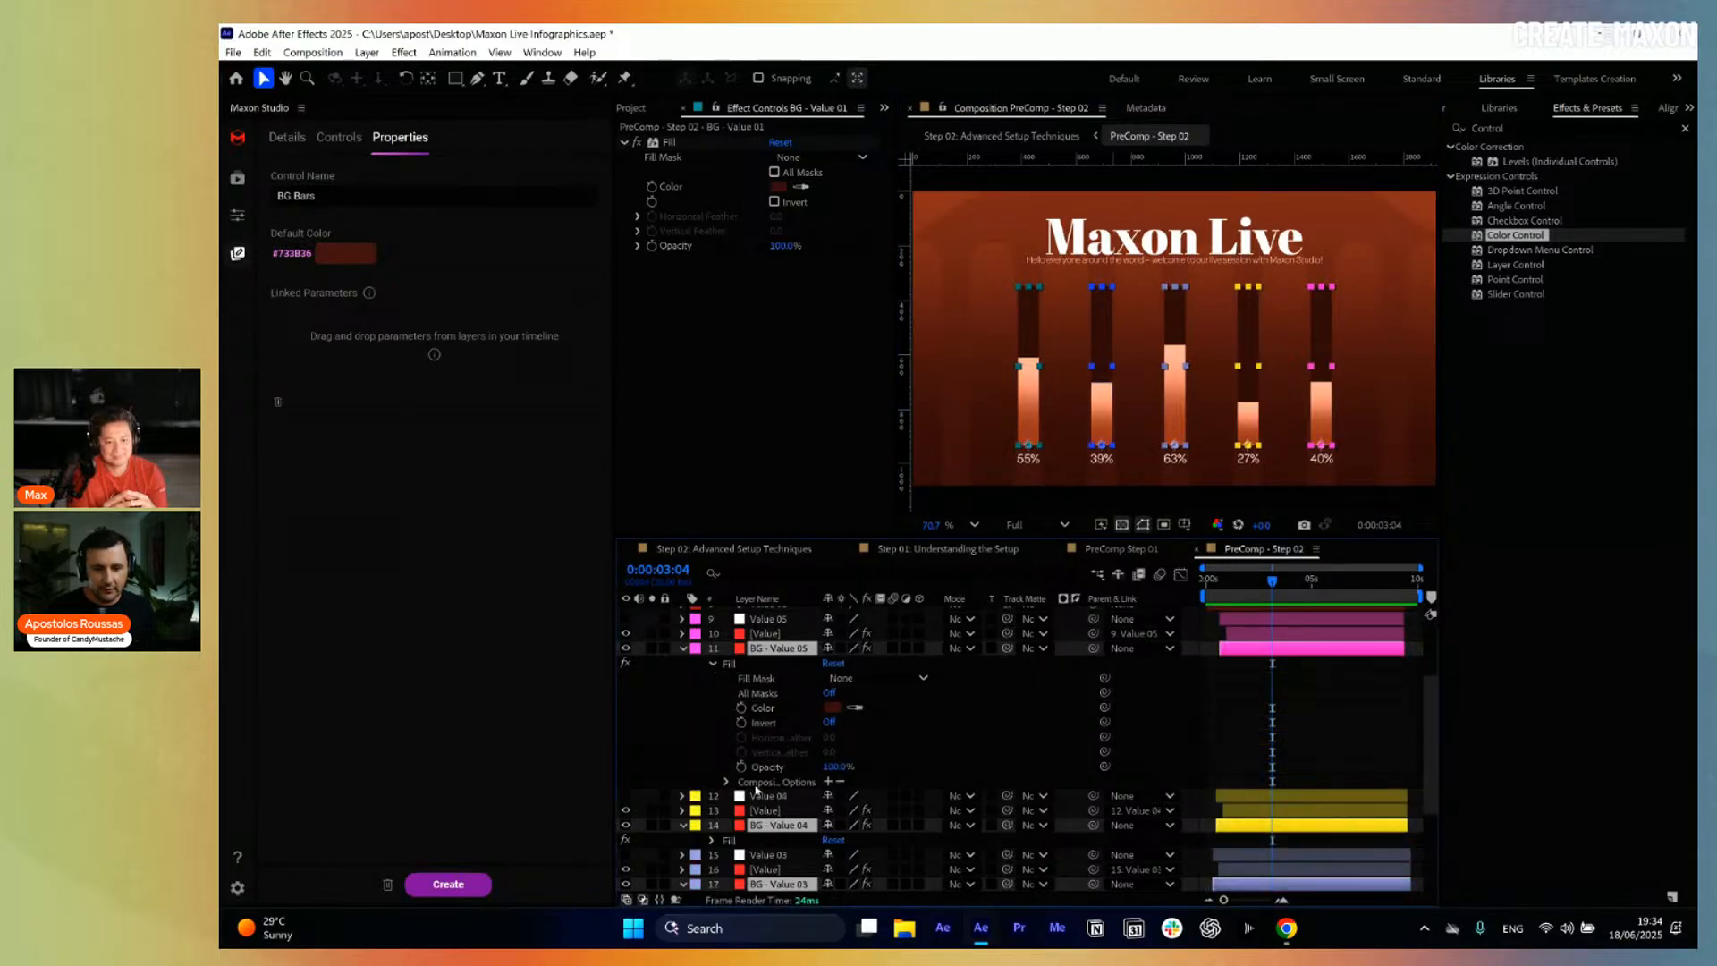
{"action": "scroll", "coordinate": [756, 788], "scroll_direction": "down", "scroll_amount": 2}
{"action": "left_click", "coordinate": [712, 752]}
{"action": "scroll", "coordinate": [941, 677], "scroll_direction": "up", "scroll_amount": 2}
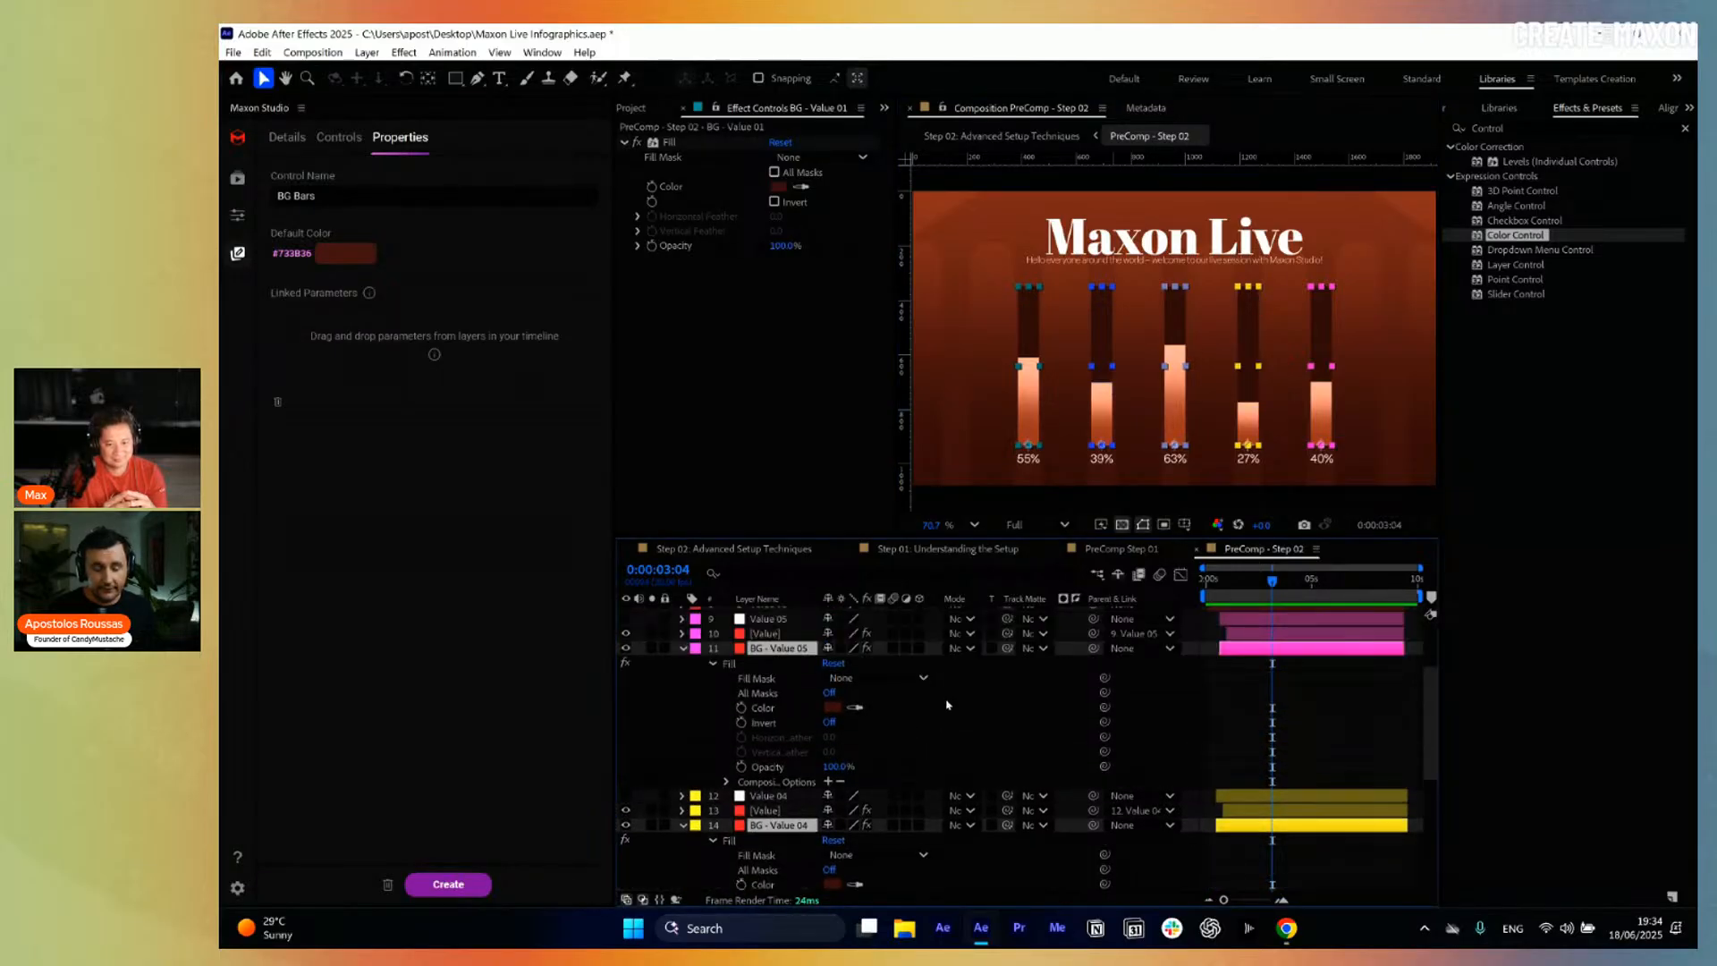
{"action": "left_click_drag", "start_coordinate": [763, 708], "coordinate": [374, 364]}
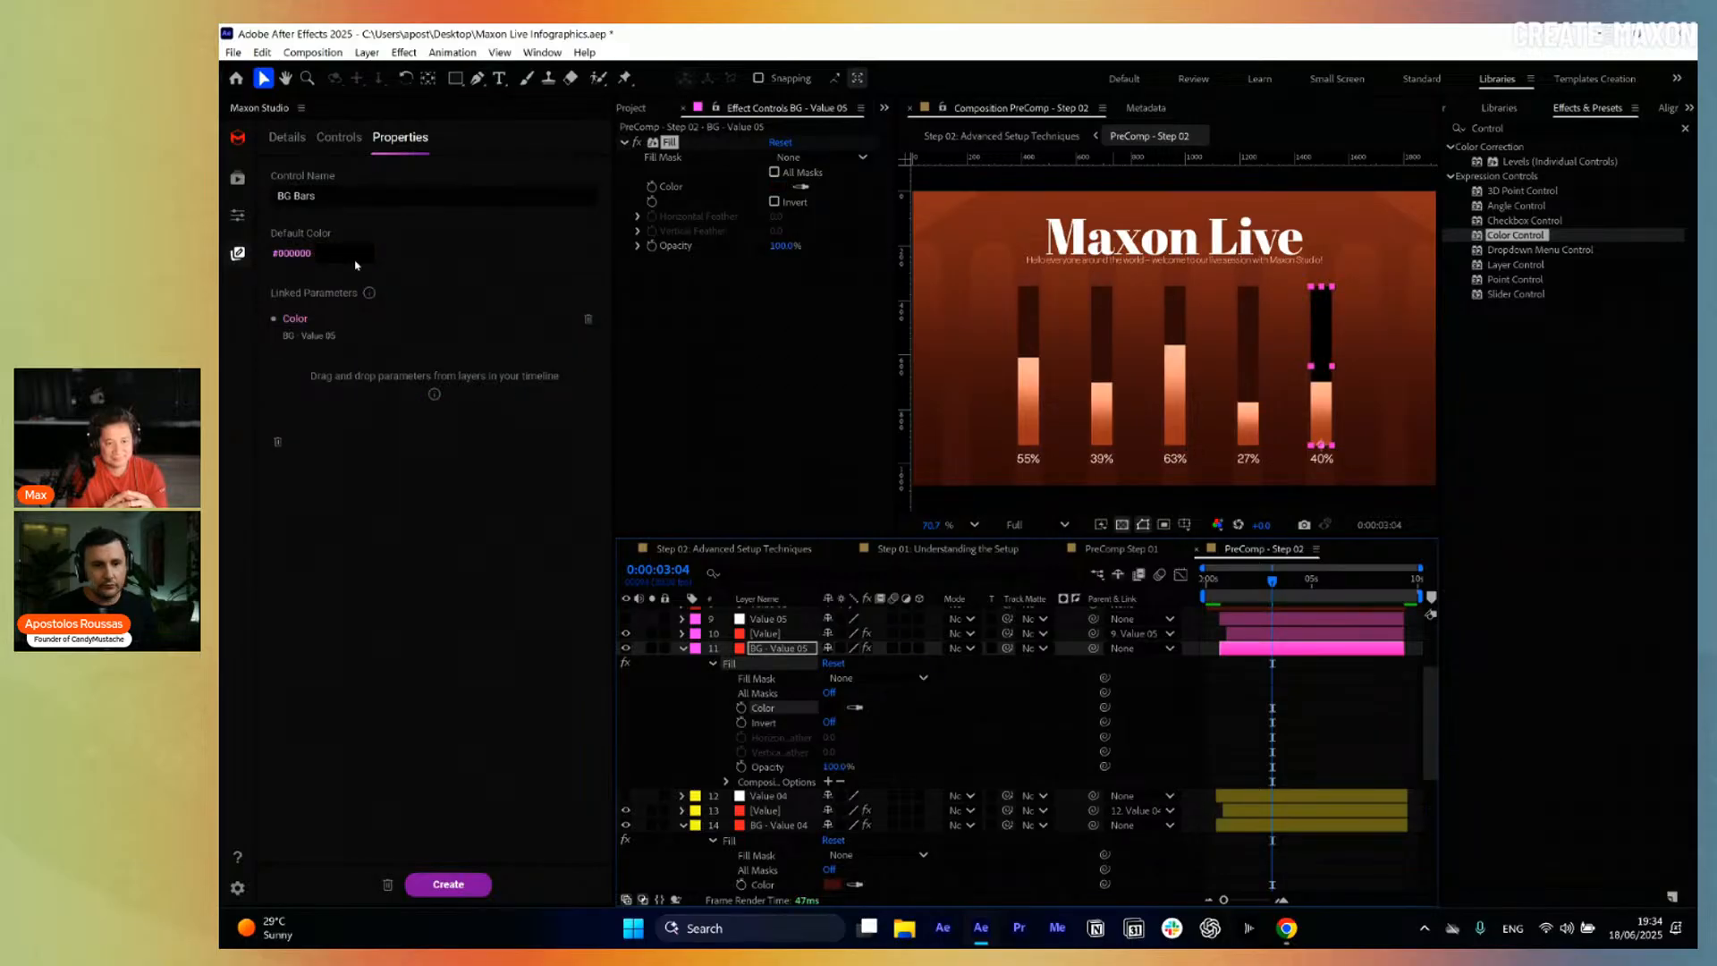
{"action": "left_click", "coordinate": [355, 260]}
{"action": "left_click", "coordinate": [1113, 458]}
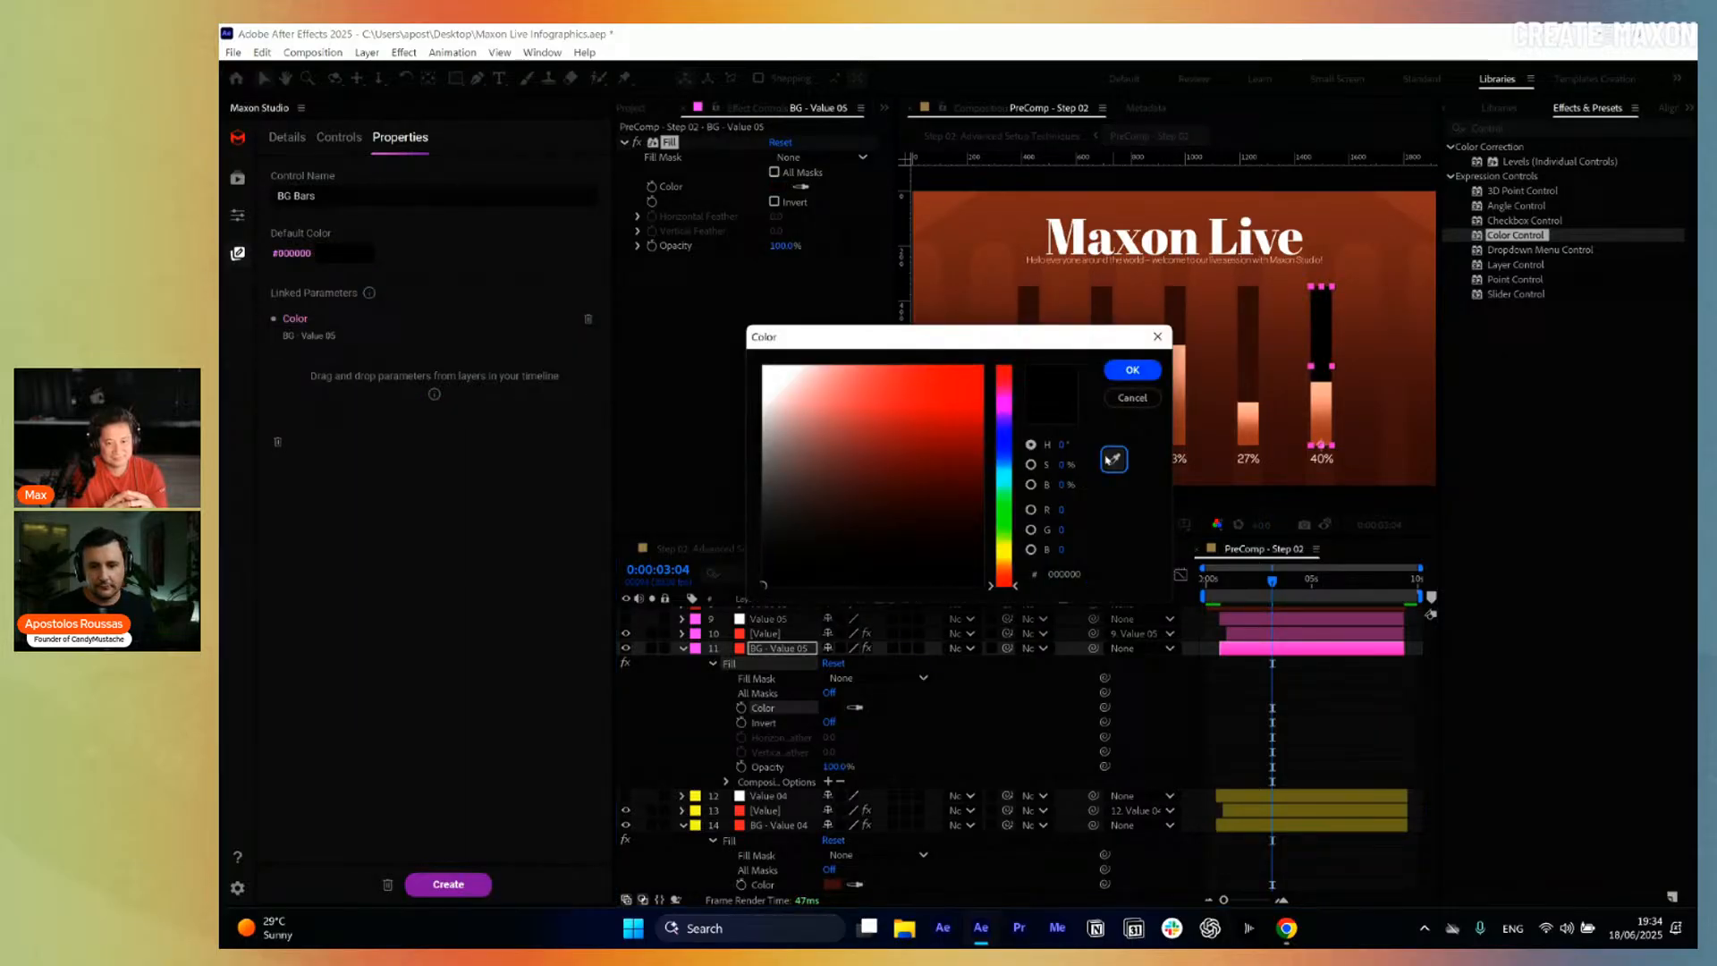
{"action": "left_click", "coordinate": [1104, 315]}
{"action": "left_click", "coordinate": [1133, 370]}
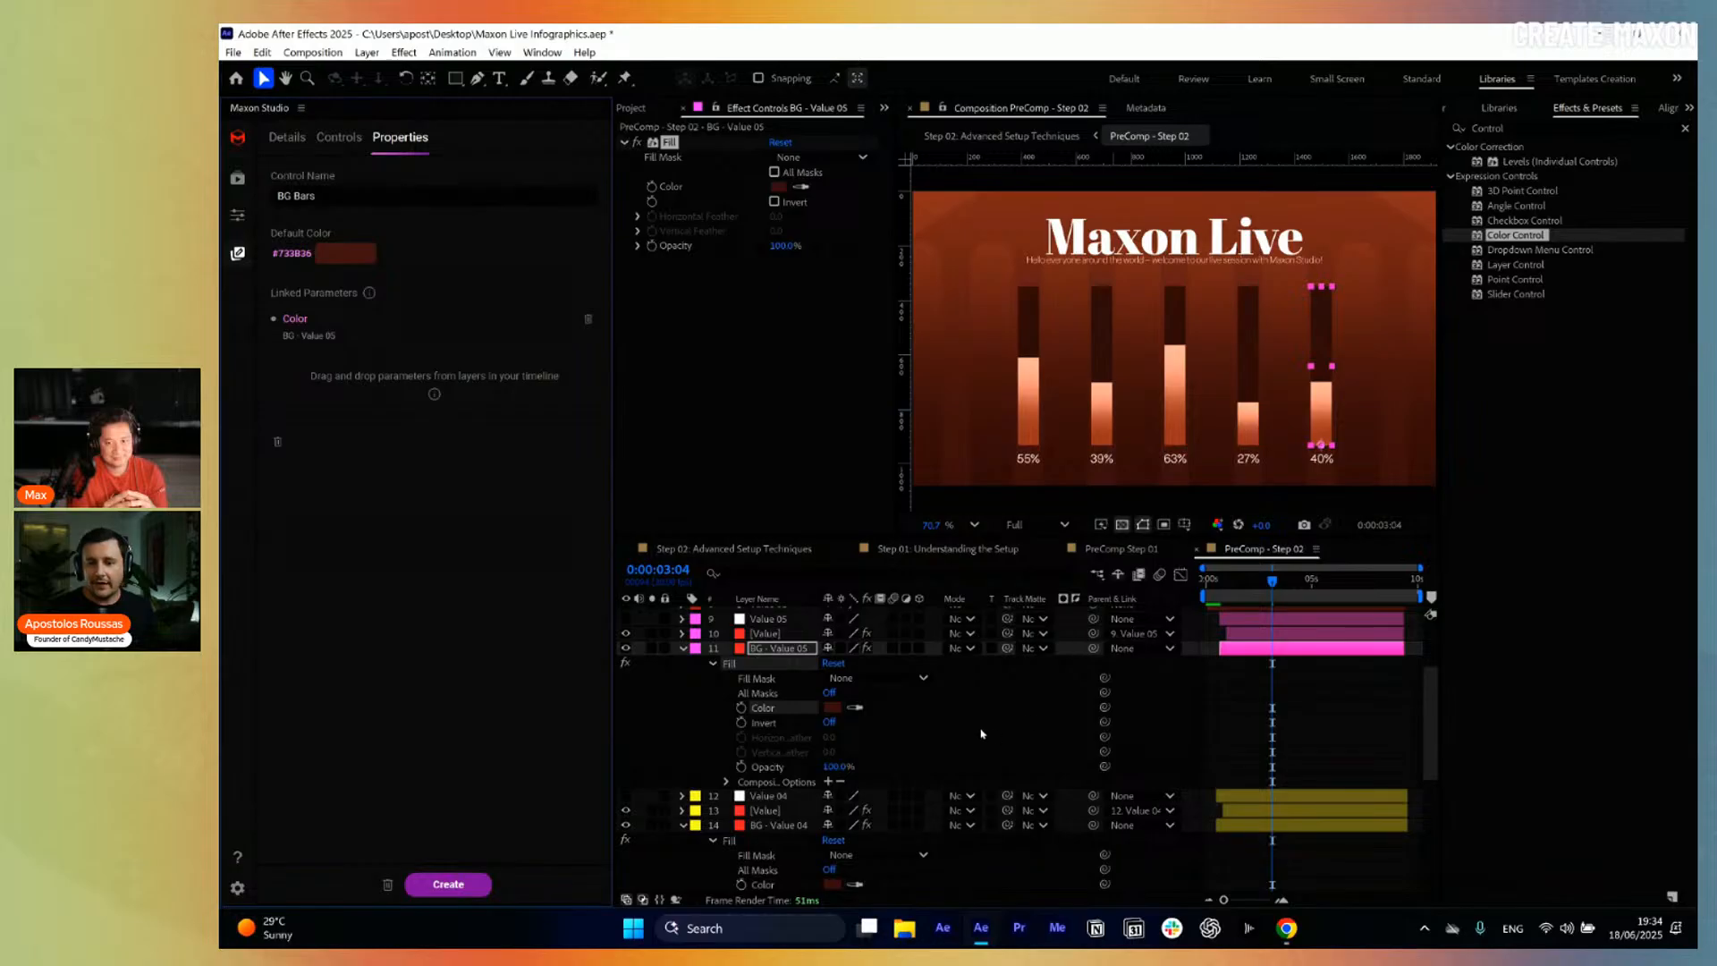
Link the Fill color of BG - Value 04 to the BG Bars control and set the default color back to #733B36.
{"action": "scroll", "coordinate": [981, 733], "scroll_direction": "down", "scroll_amount": 3}
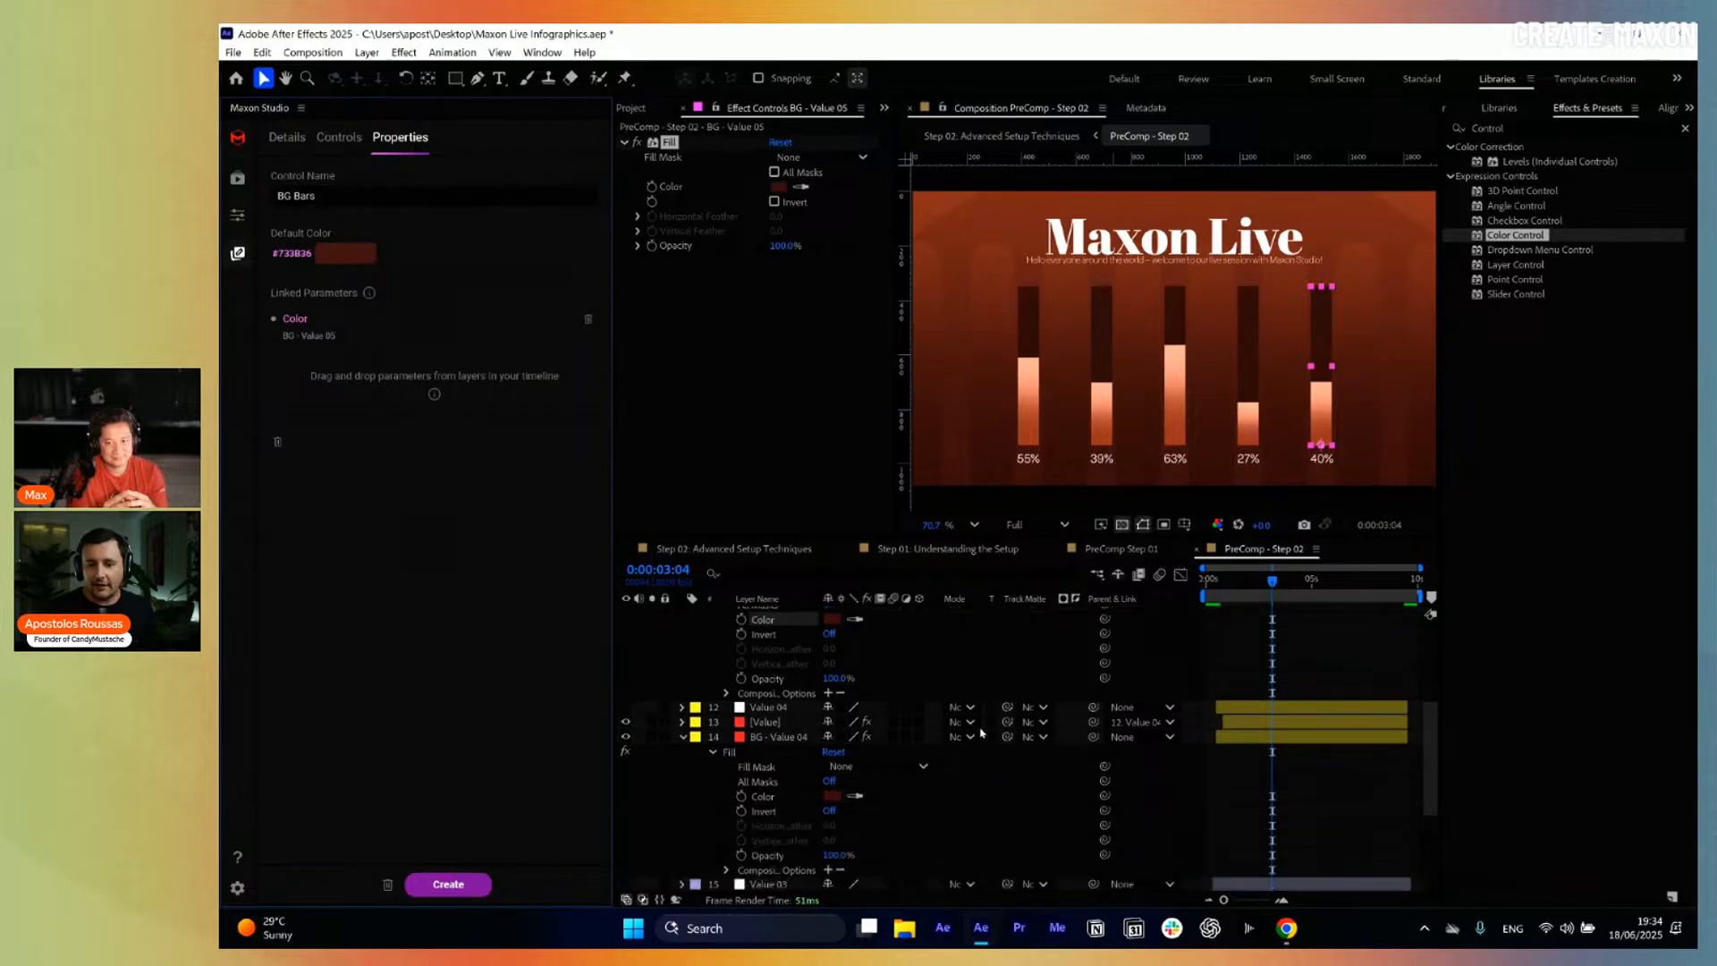
{"action": "left_click", "coordinate": [974, 820]}
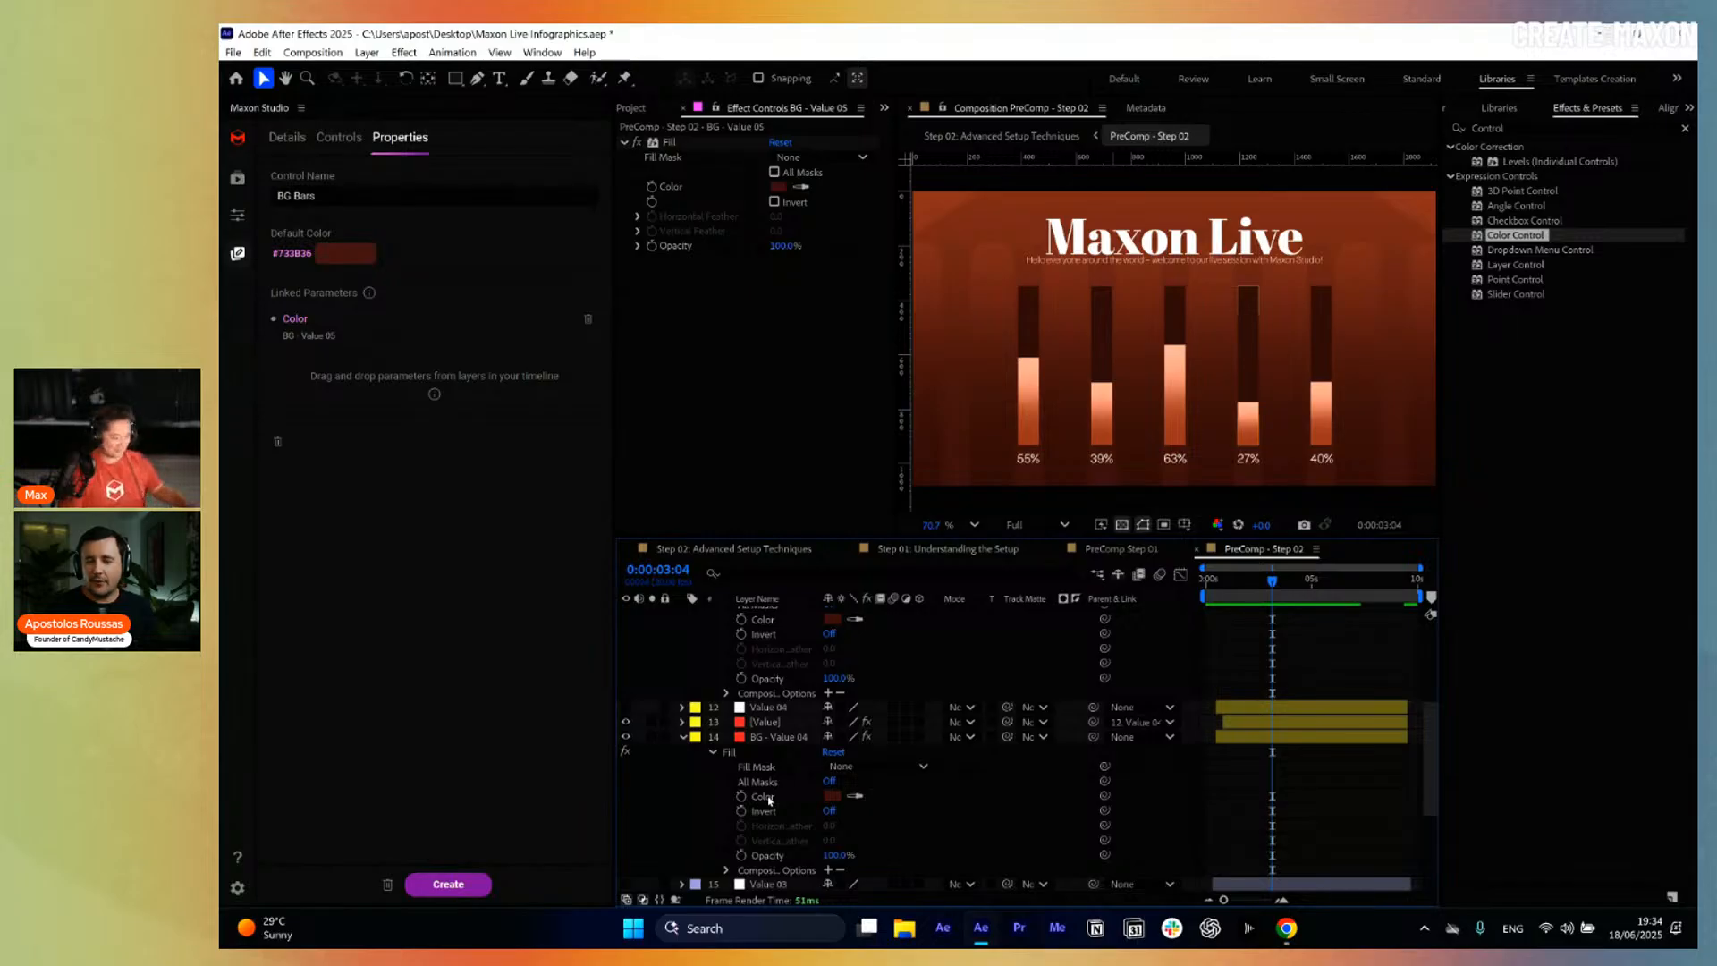
{"action": "left_click_drag", "start_coordinate": [770, 799], "coordinate": [425, 402]}
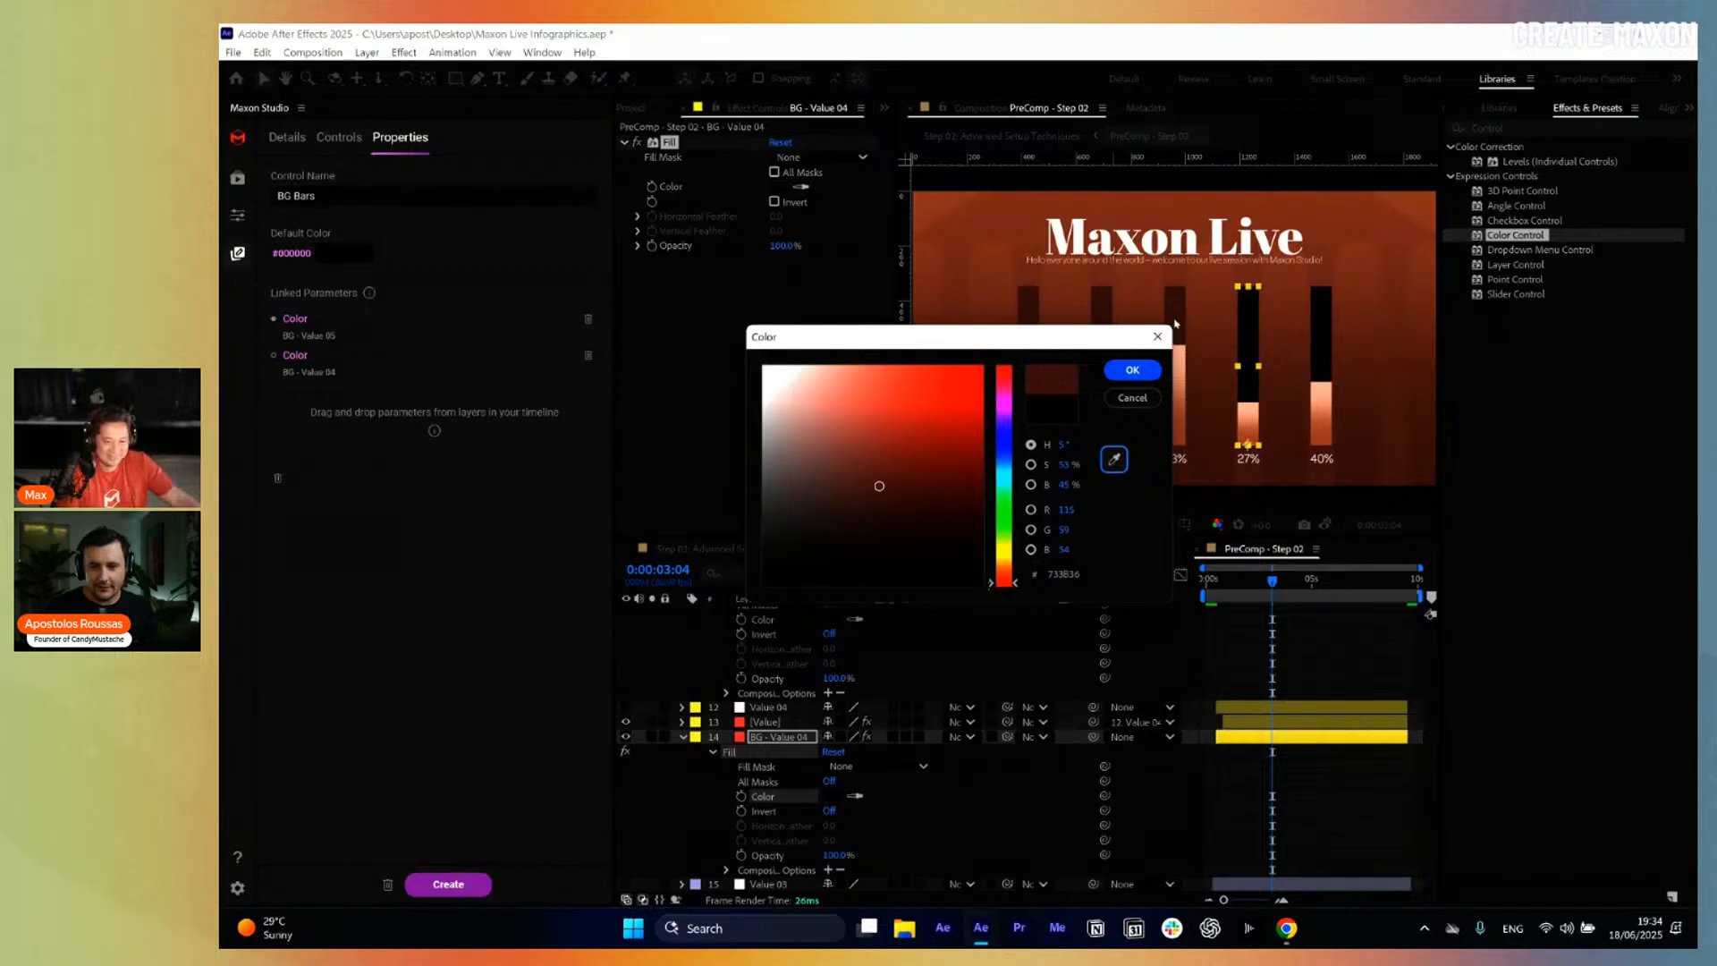
{"action": "left_click", "coordinate": [1133, 370]}
Link the Fill colors of BG - Value 03 and BG - Value 02 to the BG Bars control.
{"action": "scroll", "coordinate": [960, 723], "scroll_direction": "down", "scroll_amount": 5}
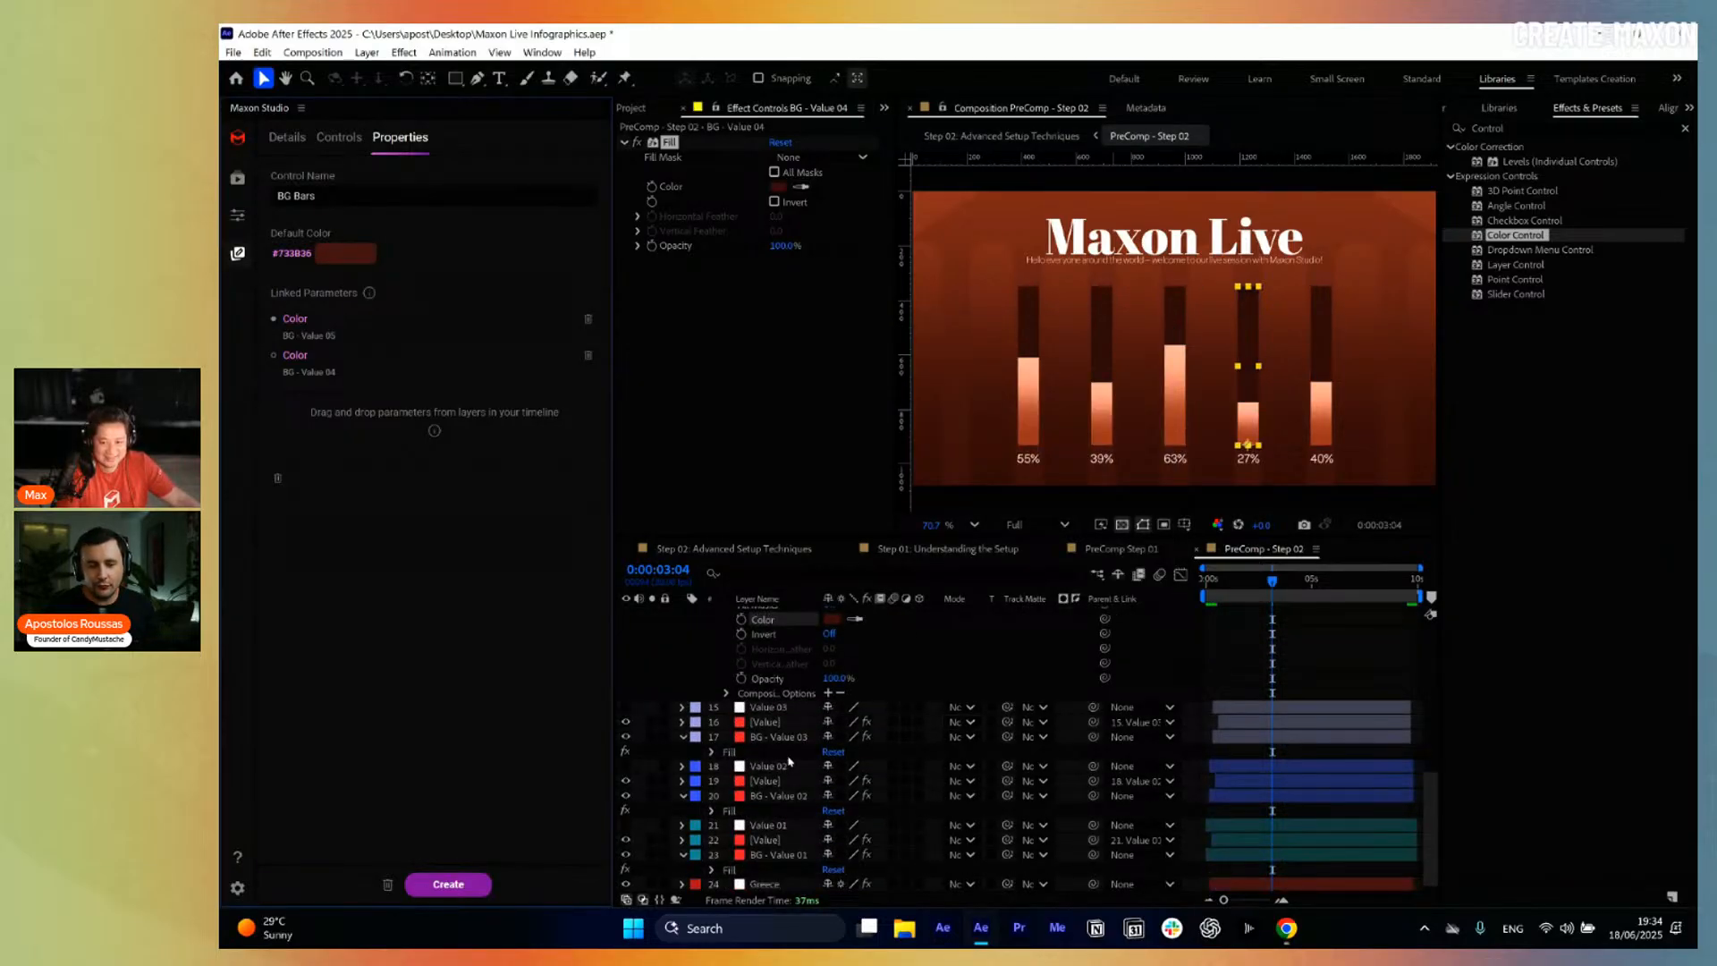
{"action": "left_click", "coordinate": [712, 752]}
{"action": "left_click_drag", "start_coordinate": [745, 801], "coordinate": [434, 425]}
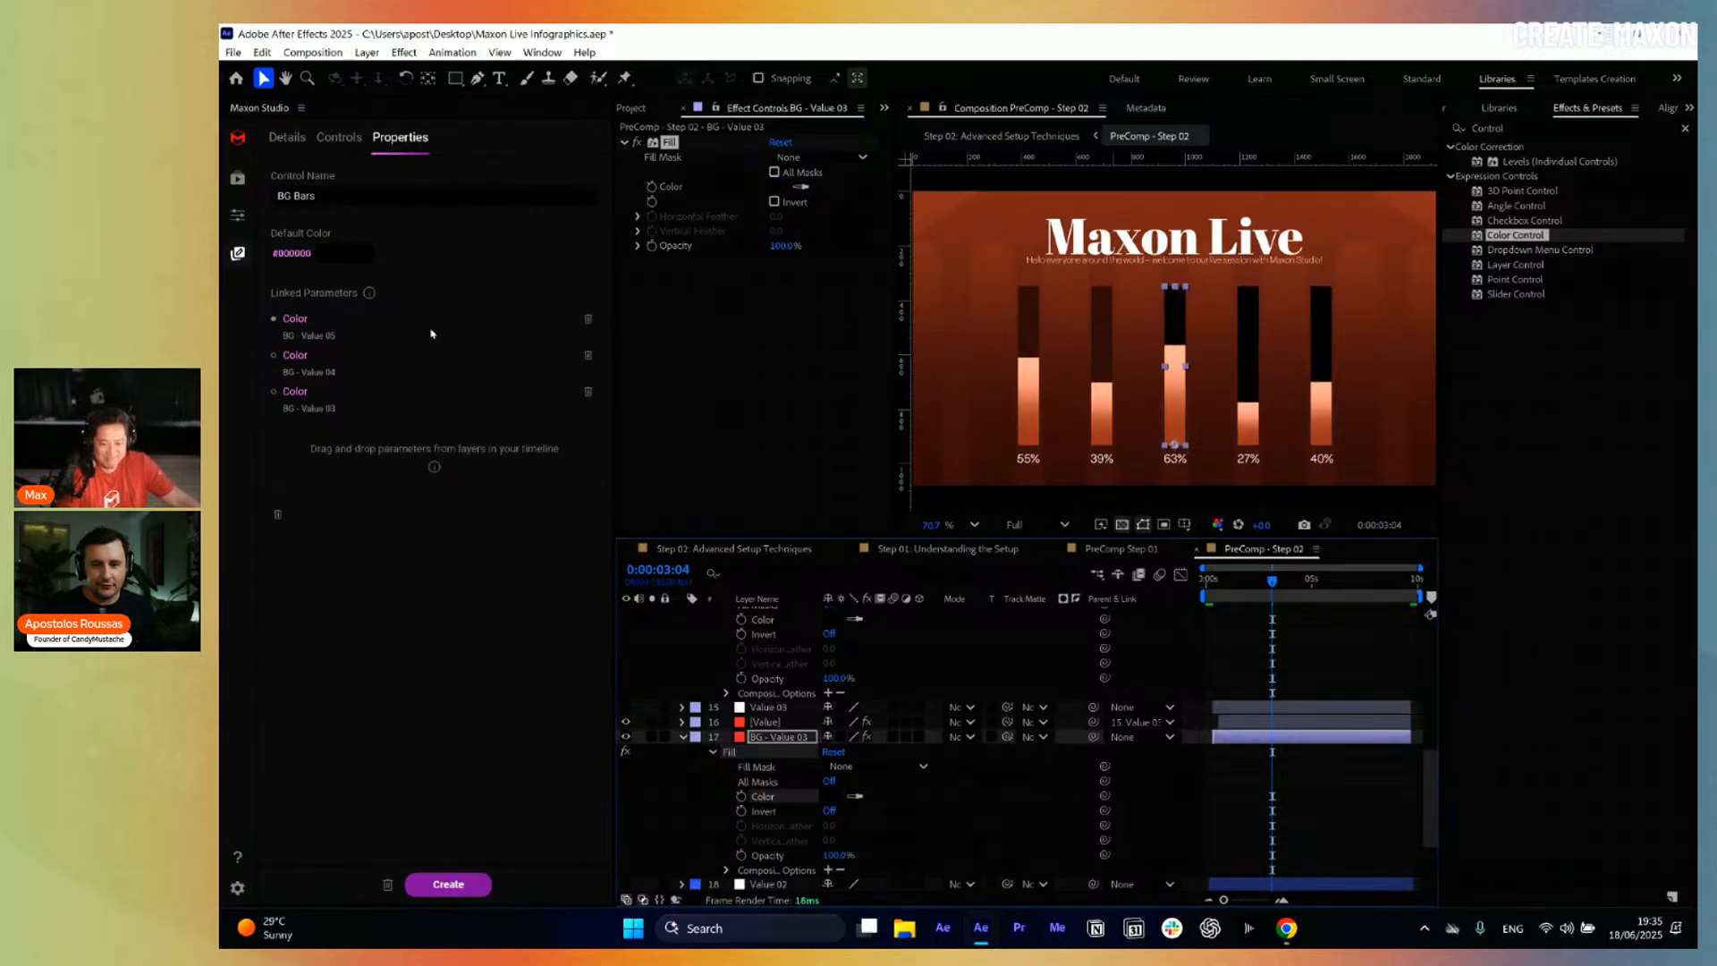
{"action": "scroll", "coordinate": [878, 812], "scroll_direction": "down", "scroll_amount": 3}
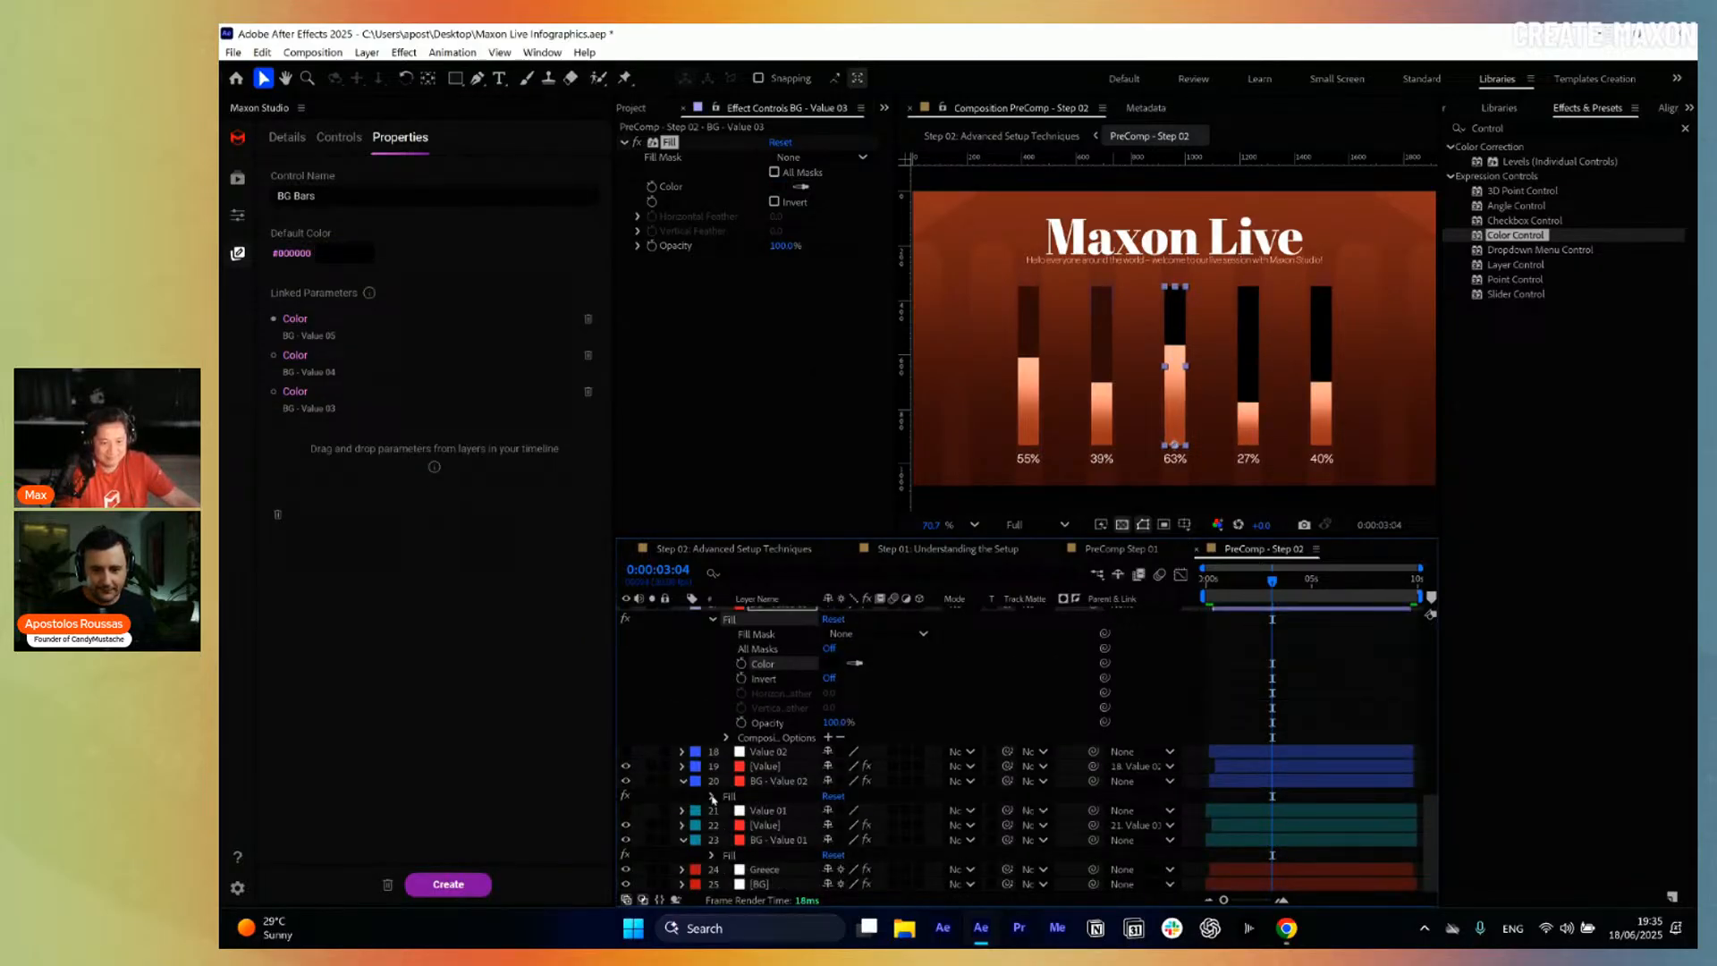
{"action": "left_click", "coordinate": [713, 796]}
{"action": "left_click_drag", "start_coordinate": [785, 812], "coordinate": [381, 460]}
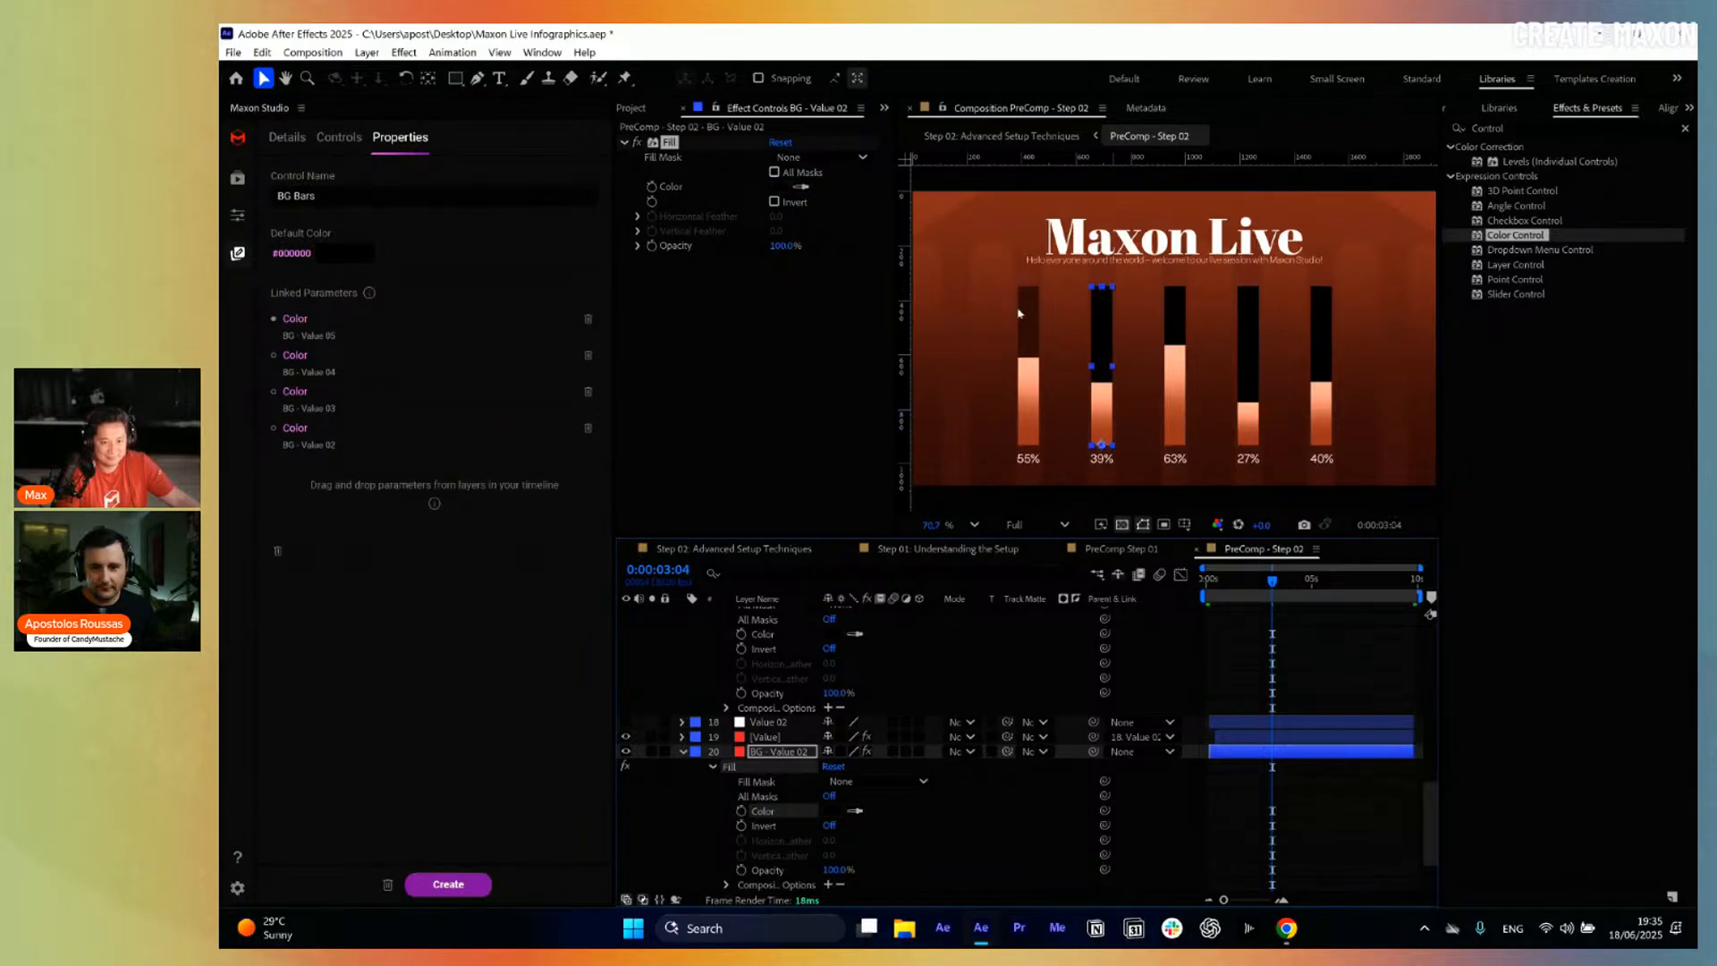
Sample #733B36 from the first bar's background as the BG Bars default color and copy its hex code.
{"action": "left_click", "coordinate": [344, 253]}
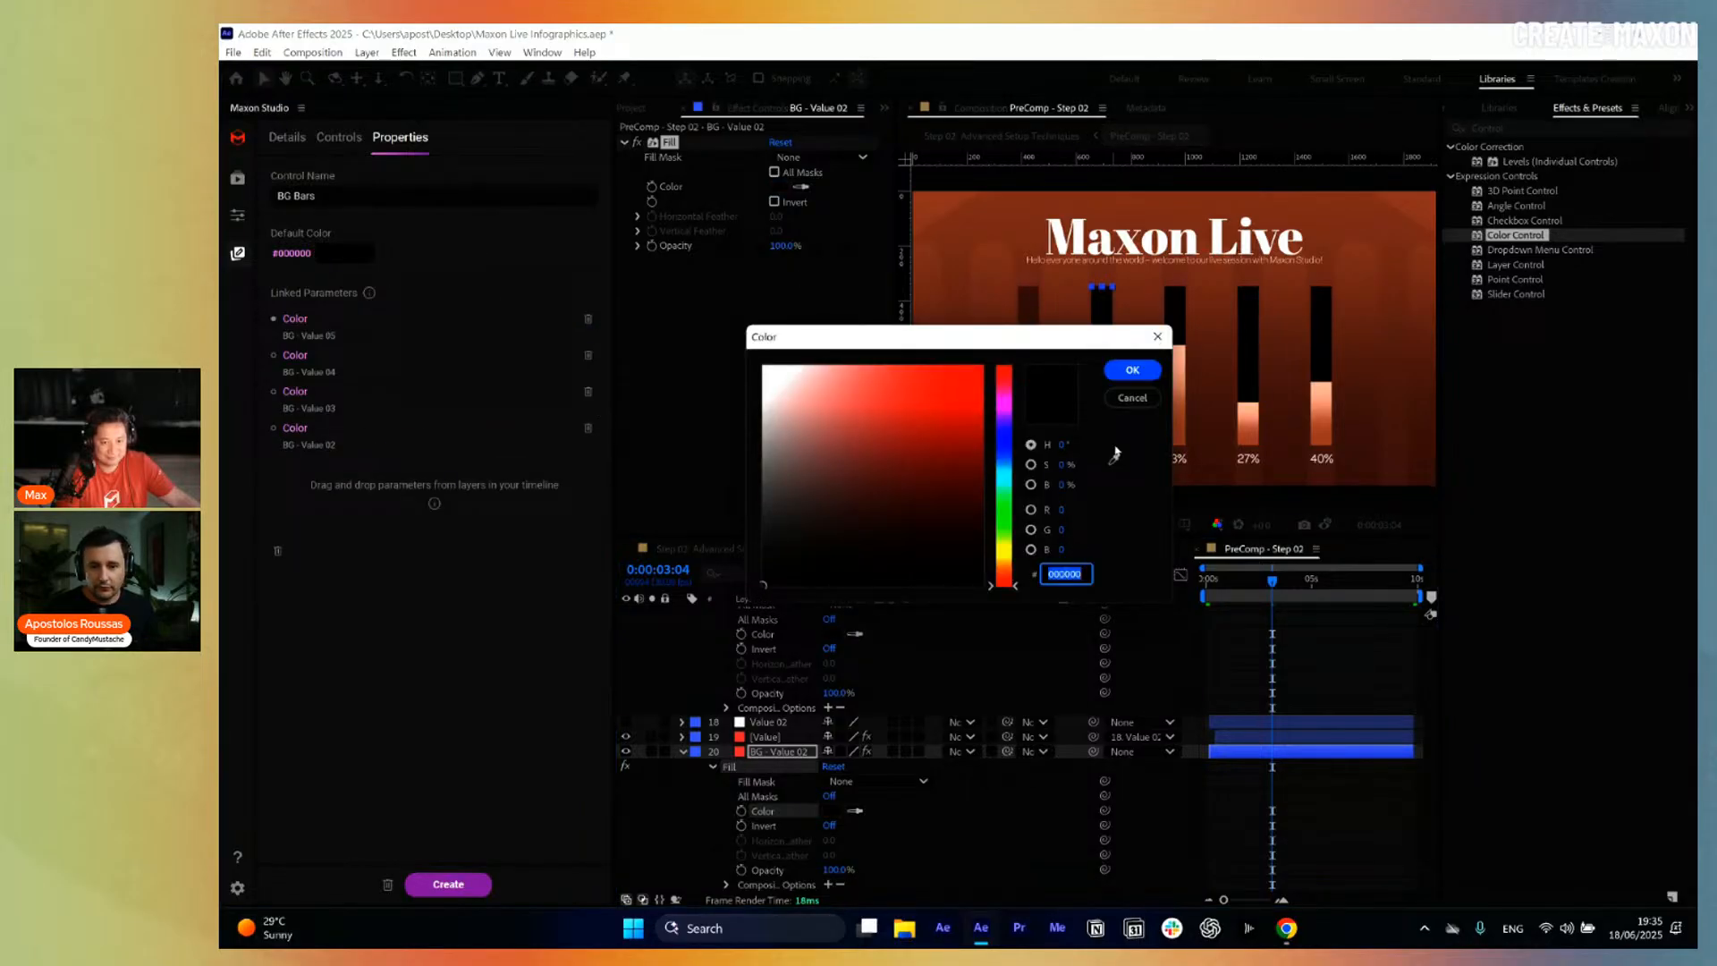
{"action": "left_click", "coordinate": [1113, 459]}
{"action": "left_click", "coordinate": [1033, 311]}
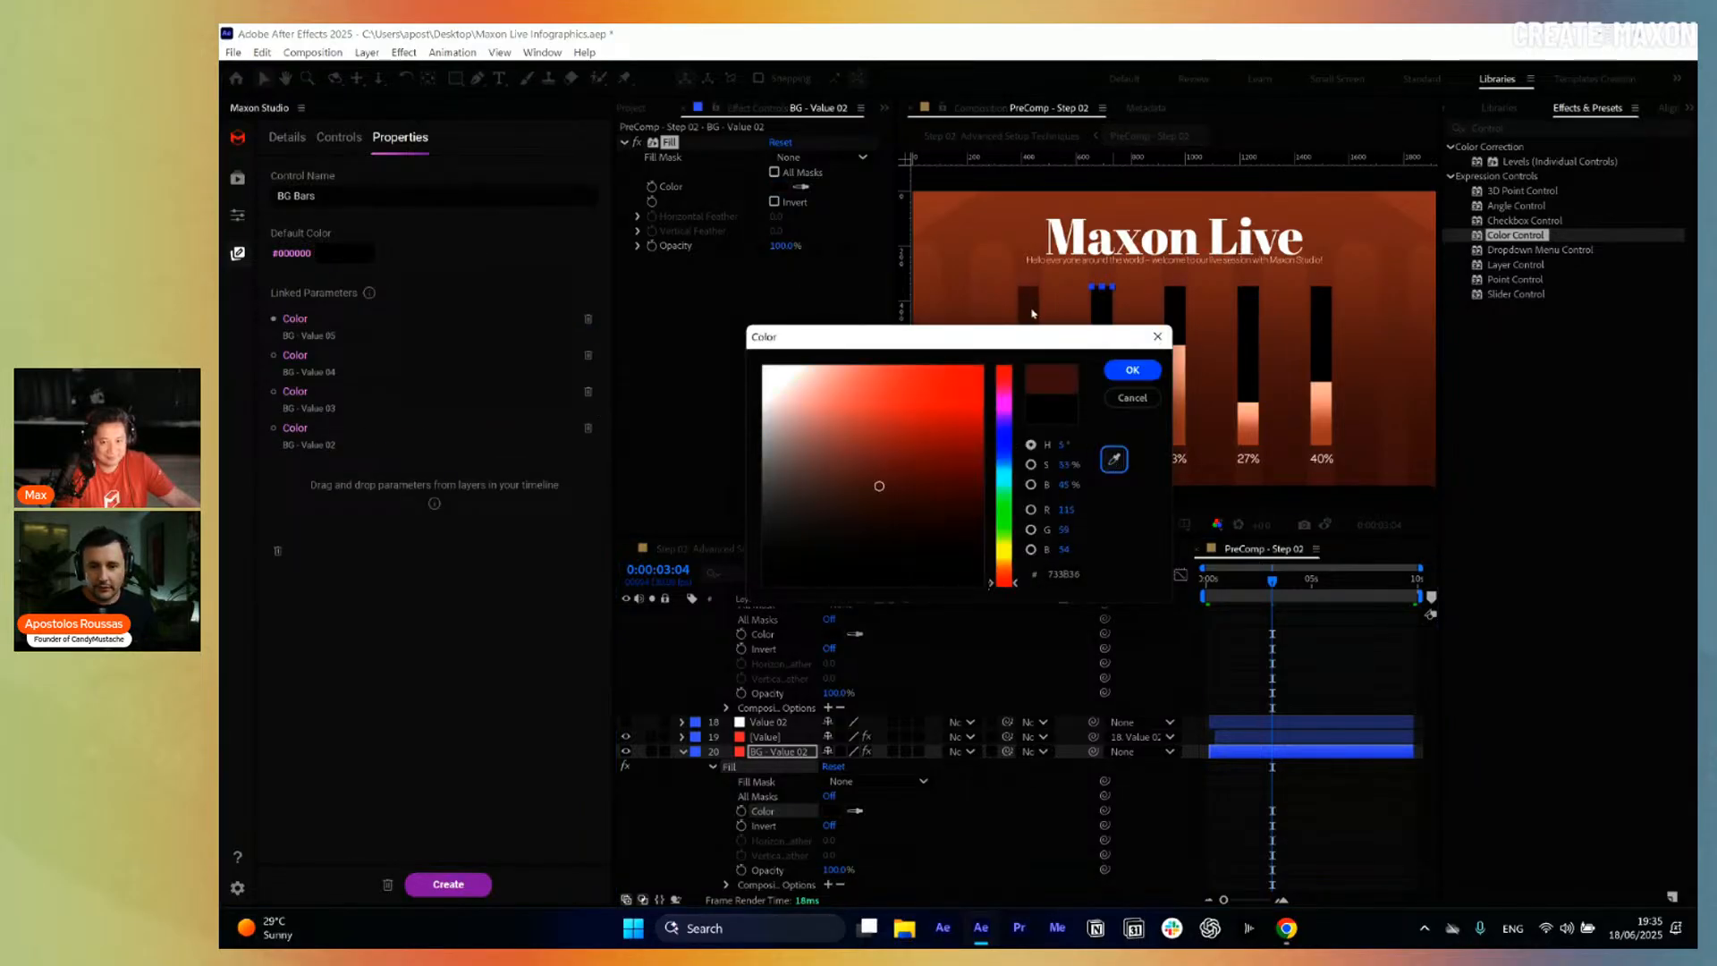
{"action": "left_click", "coordinate": [1084, 573]}
{"action": "key", "text": "ctrl+c"}
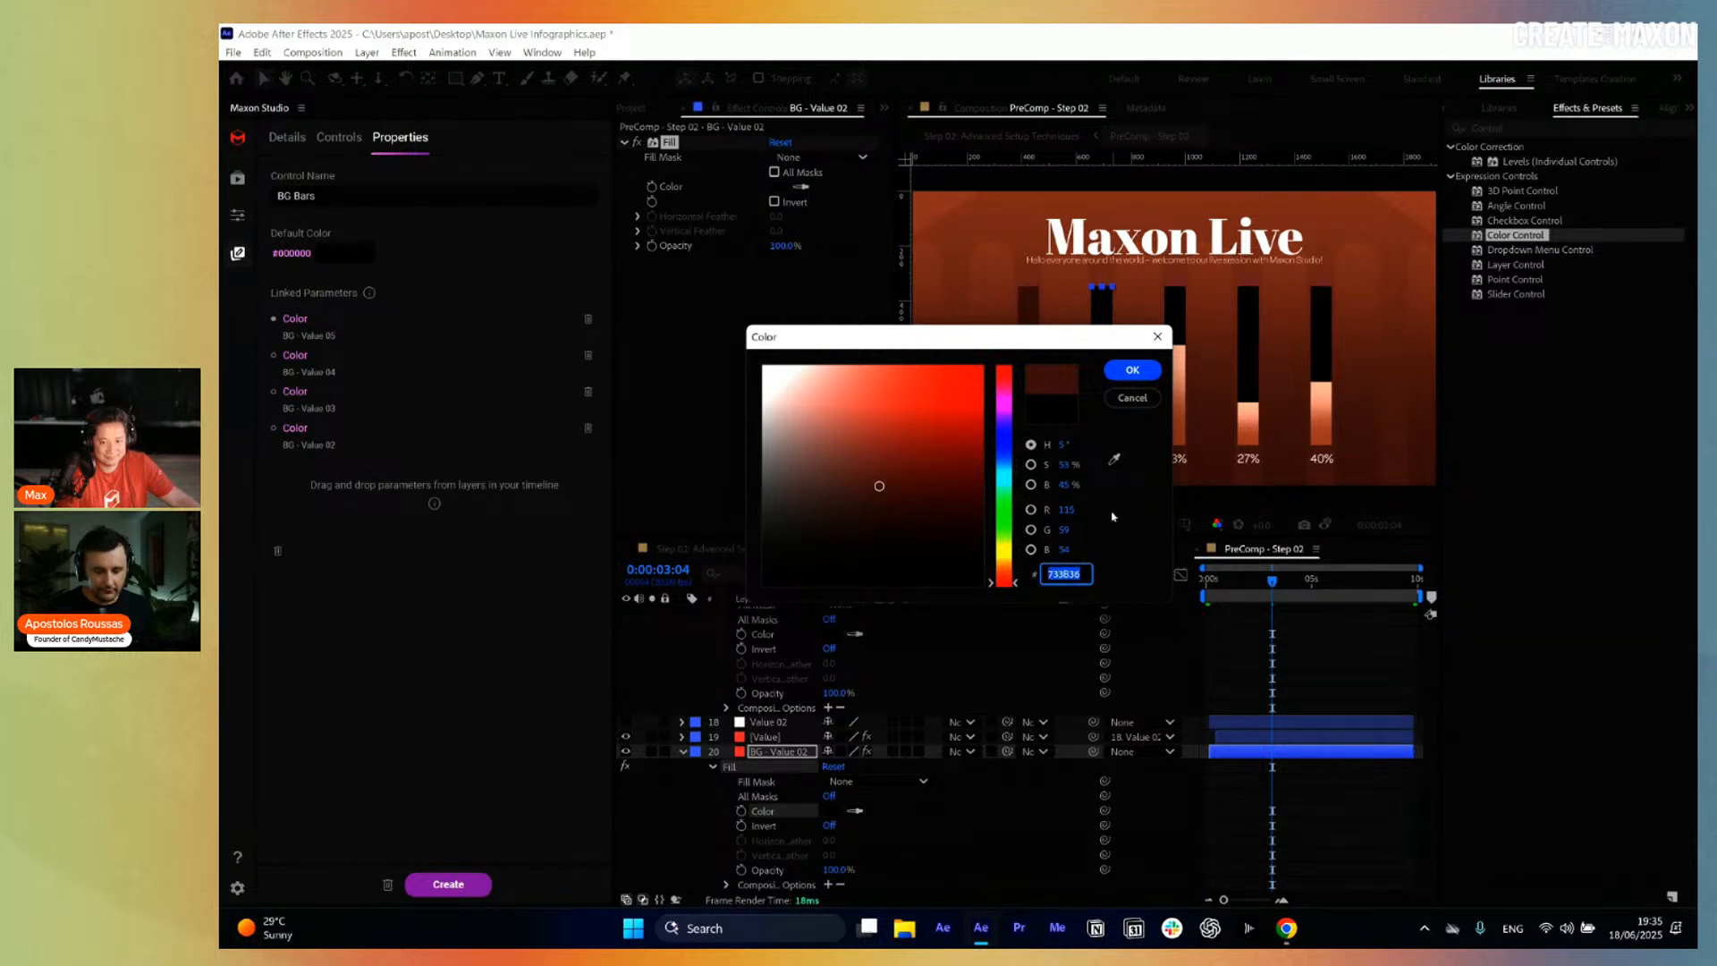
{"action": "left_click", "coordinate": [1132, 368]}
Link the Fill color of BG - Value 01 to the BG Bars control and paste #733B36 as its default color.
{"action": "scroll", "coordinate": [954, 793], "scroll_direction": "down", "scroll_amount": 2}
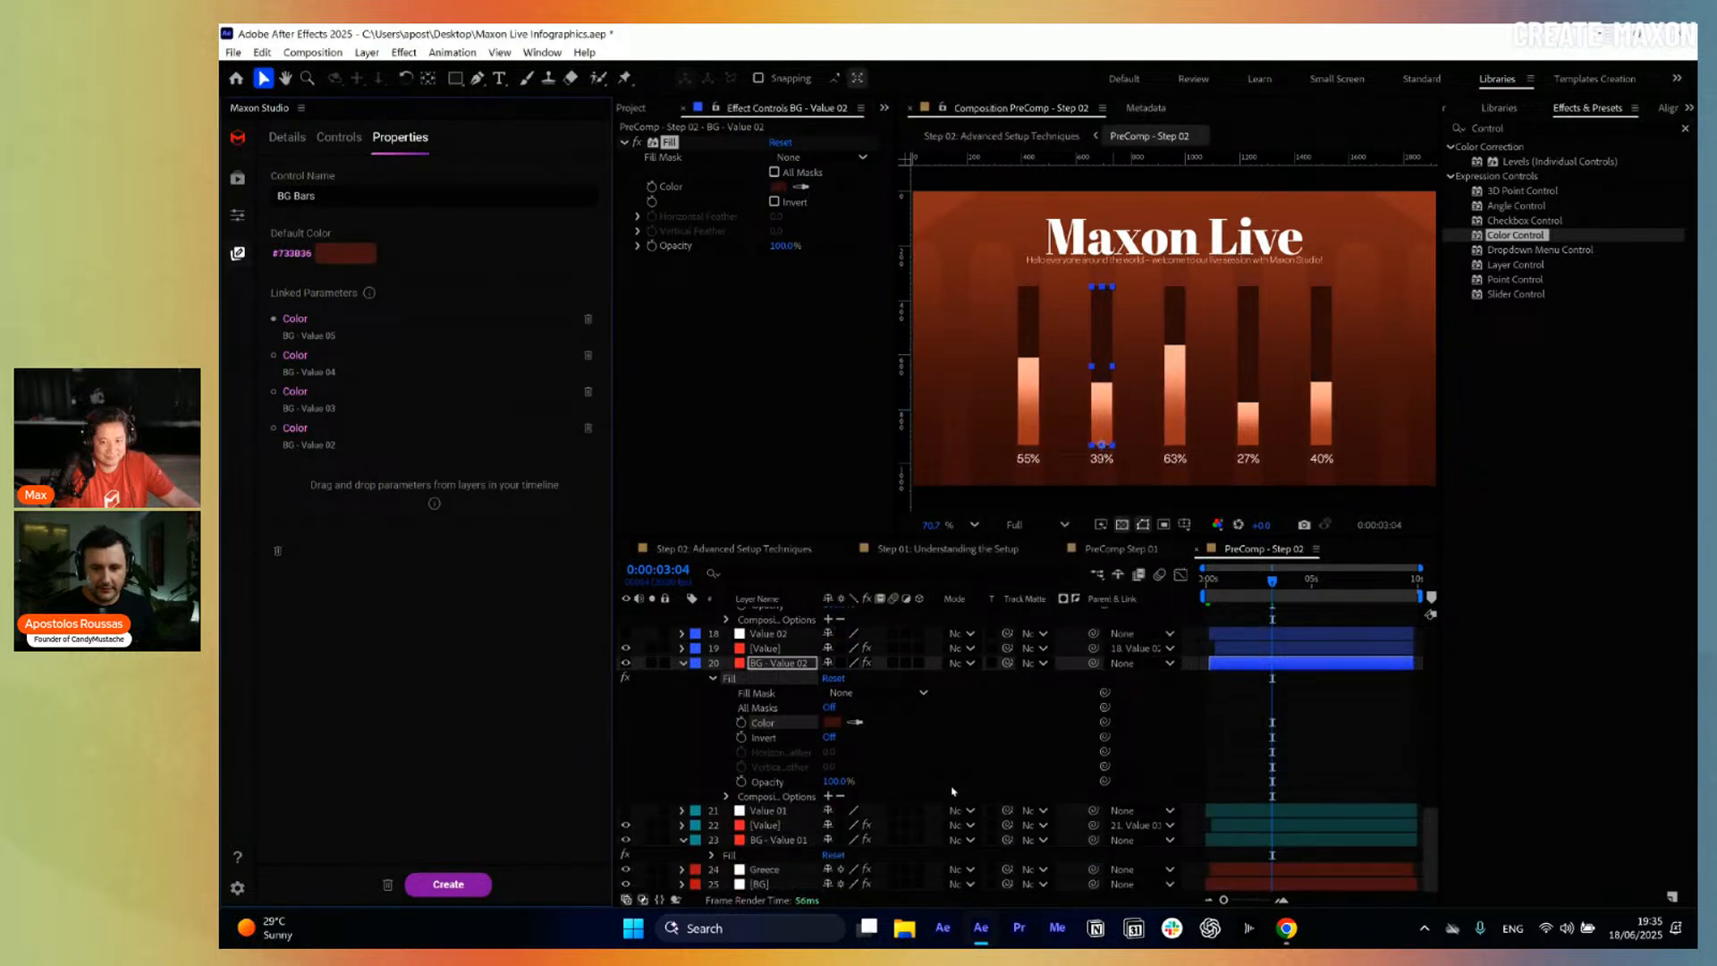
{"action": "left_click", "coordinate": [712, 855]}
{"action": "scroll", "coordinate": [922, 854], "scroll_direction": "down", "scroll_amount": 2}
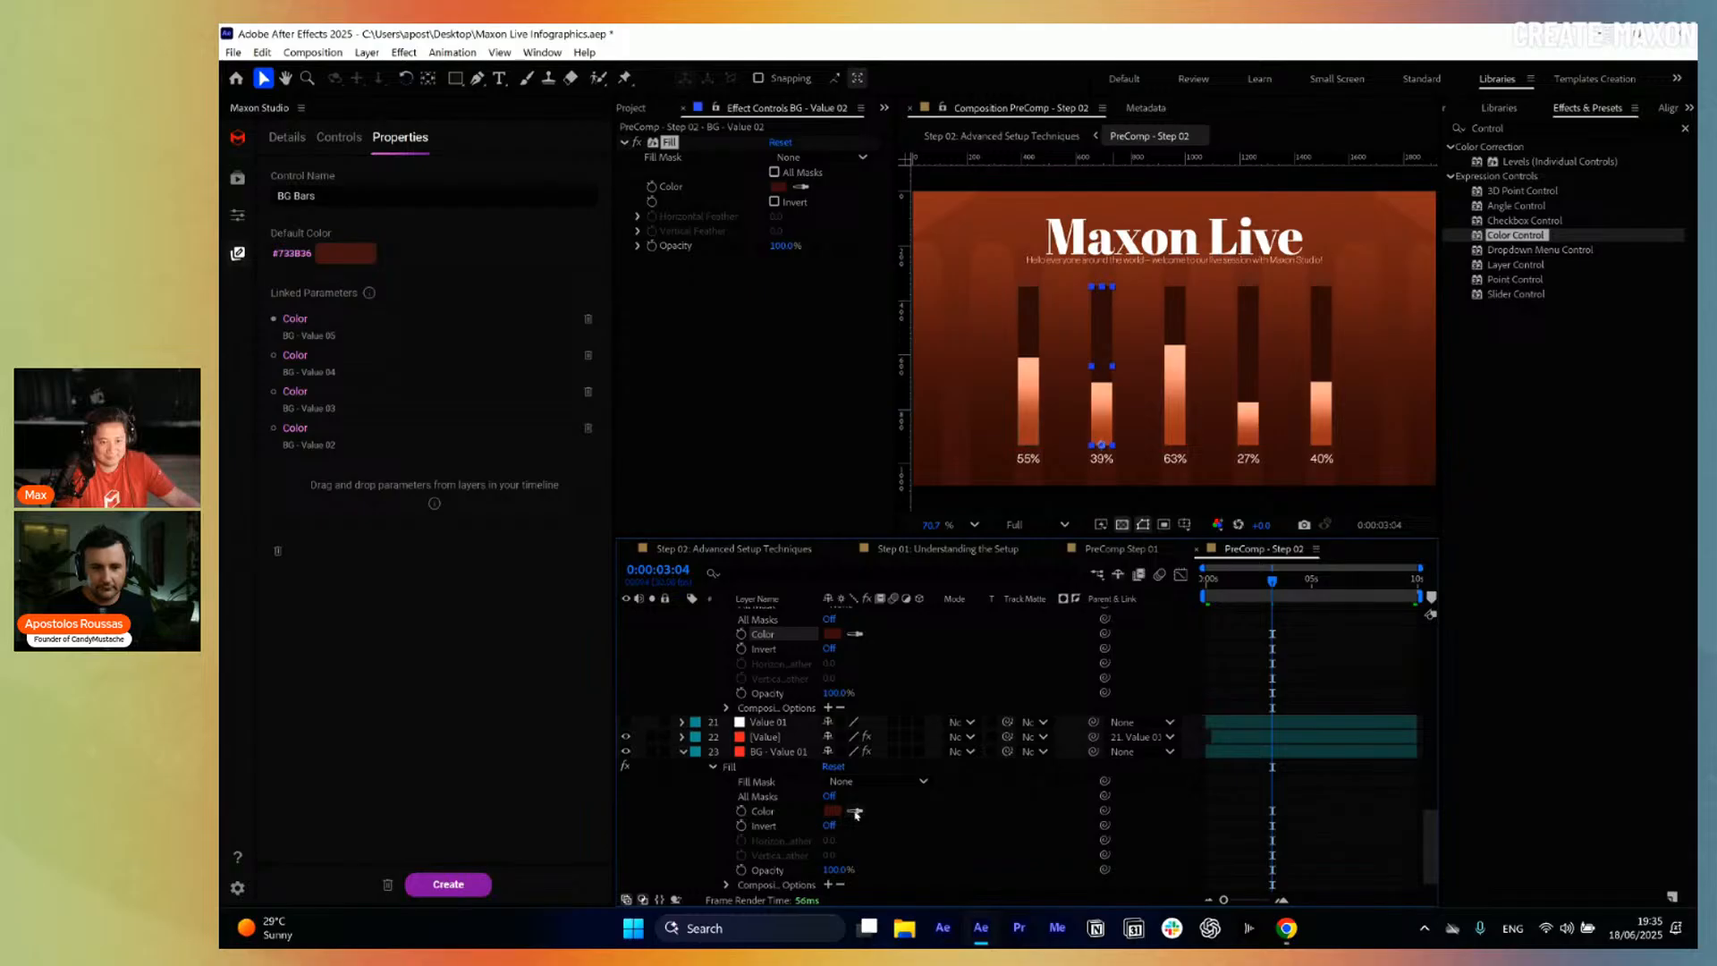
{"action": "left_click_drag", "start_coordinate": [761, 819], "coordinate": [375, 496]}
{"action": "left_click", "coordinate": [342, 255]}
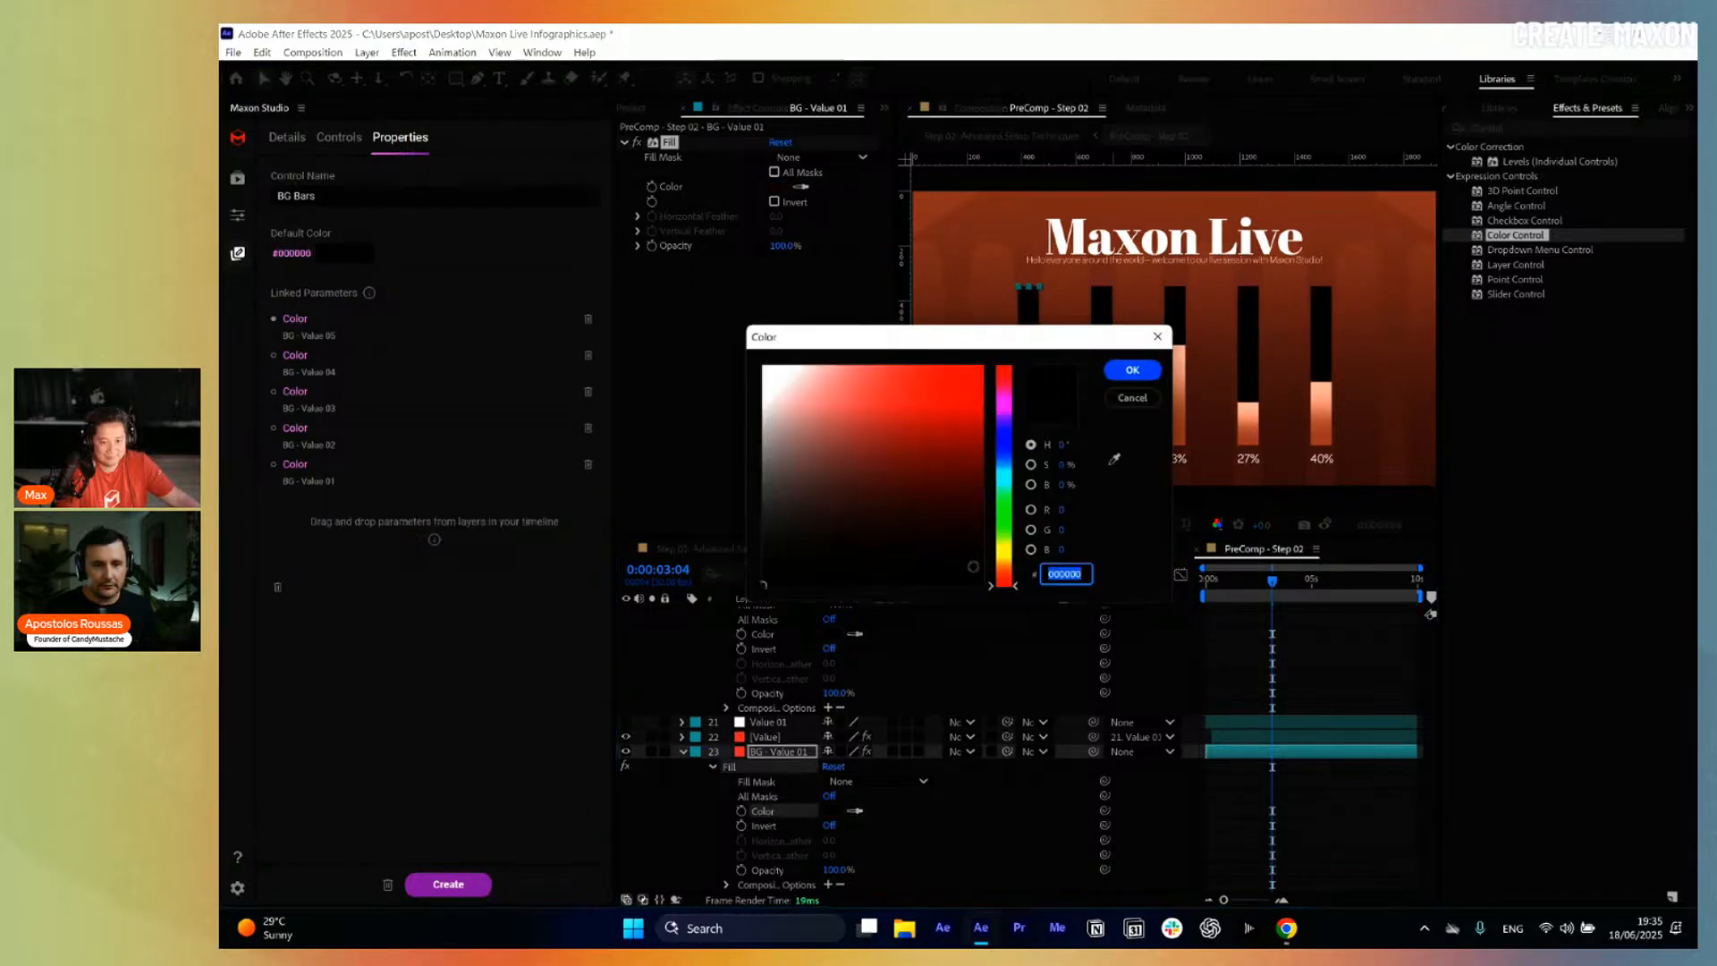
{"action": "key", "text": "ctrl+v"}
{"action": "left_click", "coordinate": [1133, 369]}
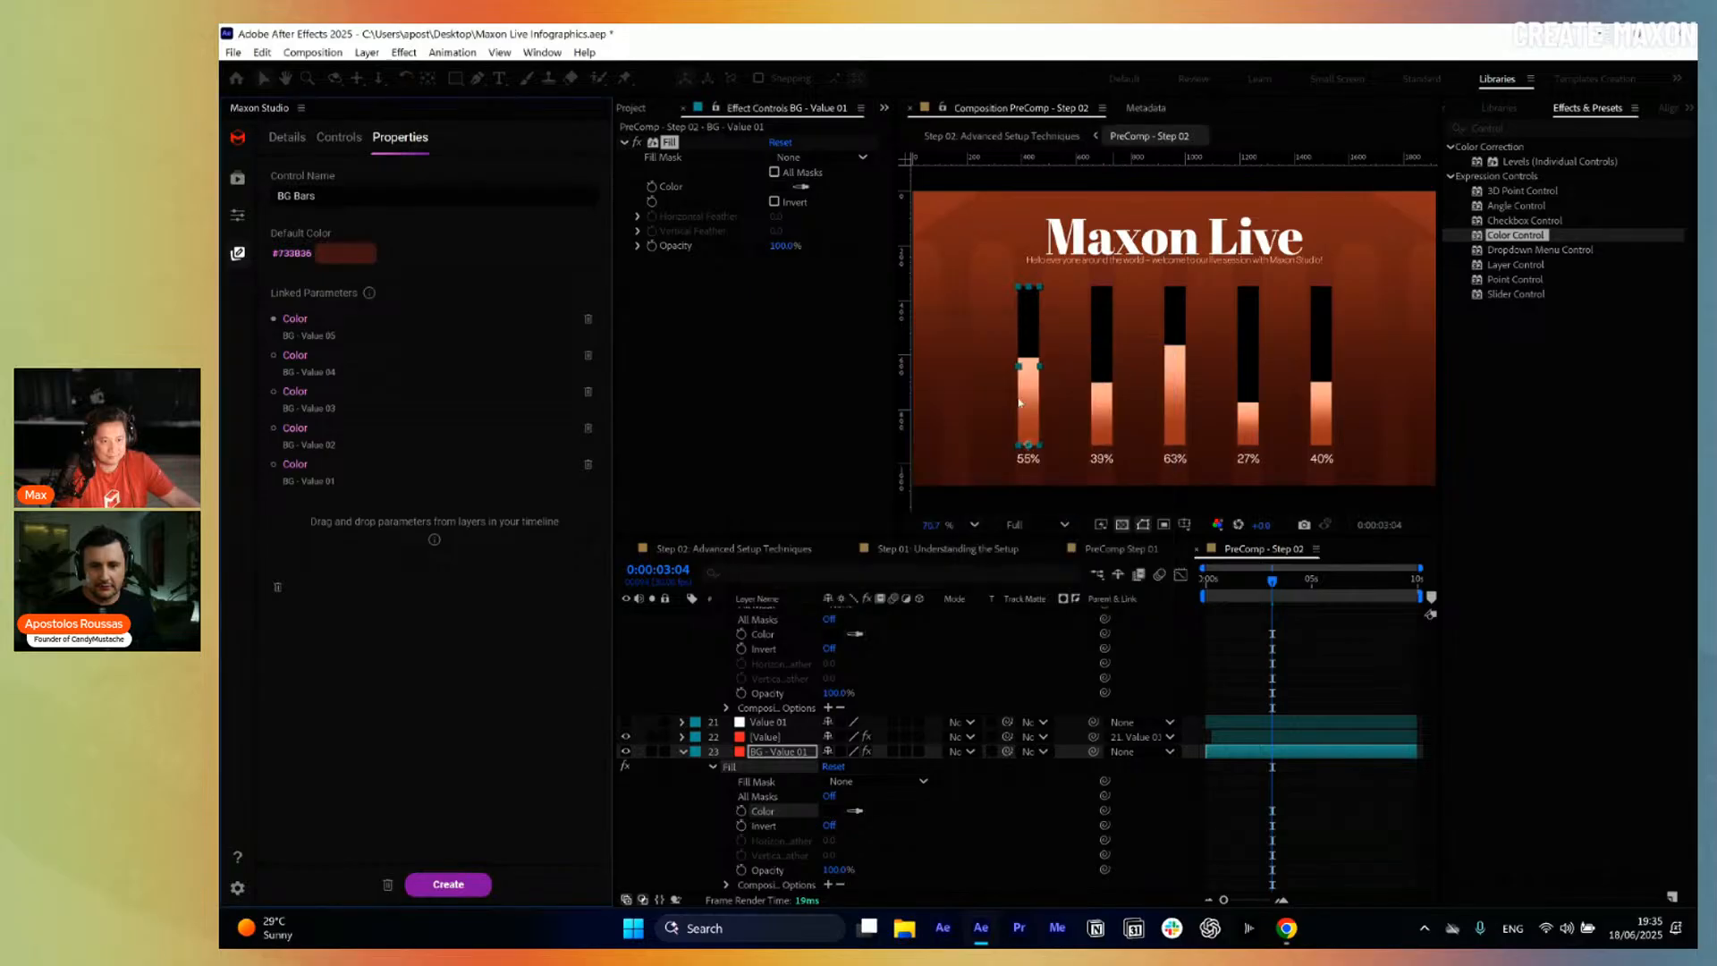
Review the Capsule's control groups, the composition at its start and at 0:00:06:01, and the BG Bars color and linked parameters.
{"action": "left_click", "coordinate": [336, 138]}
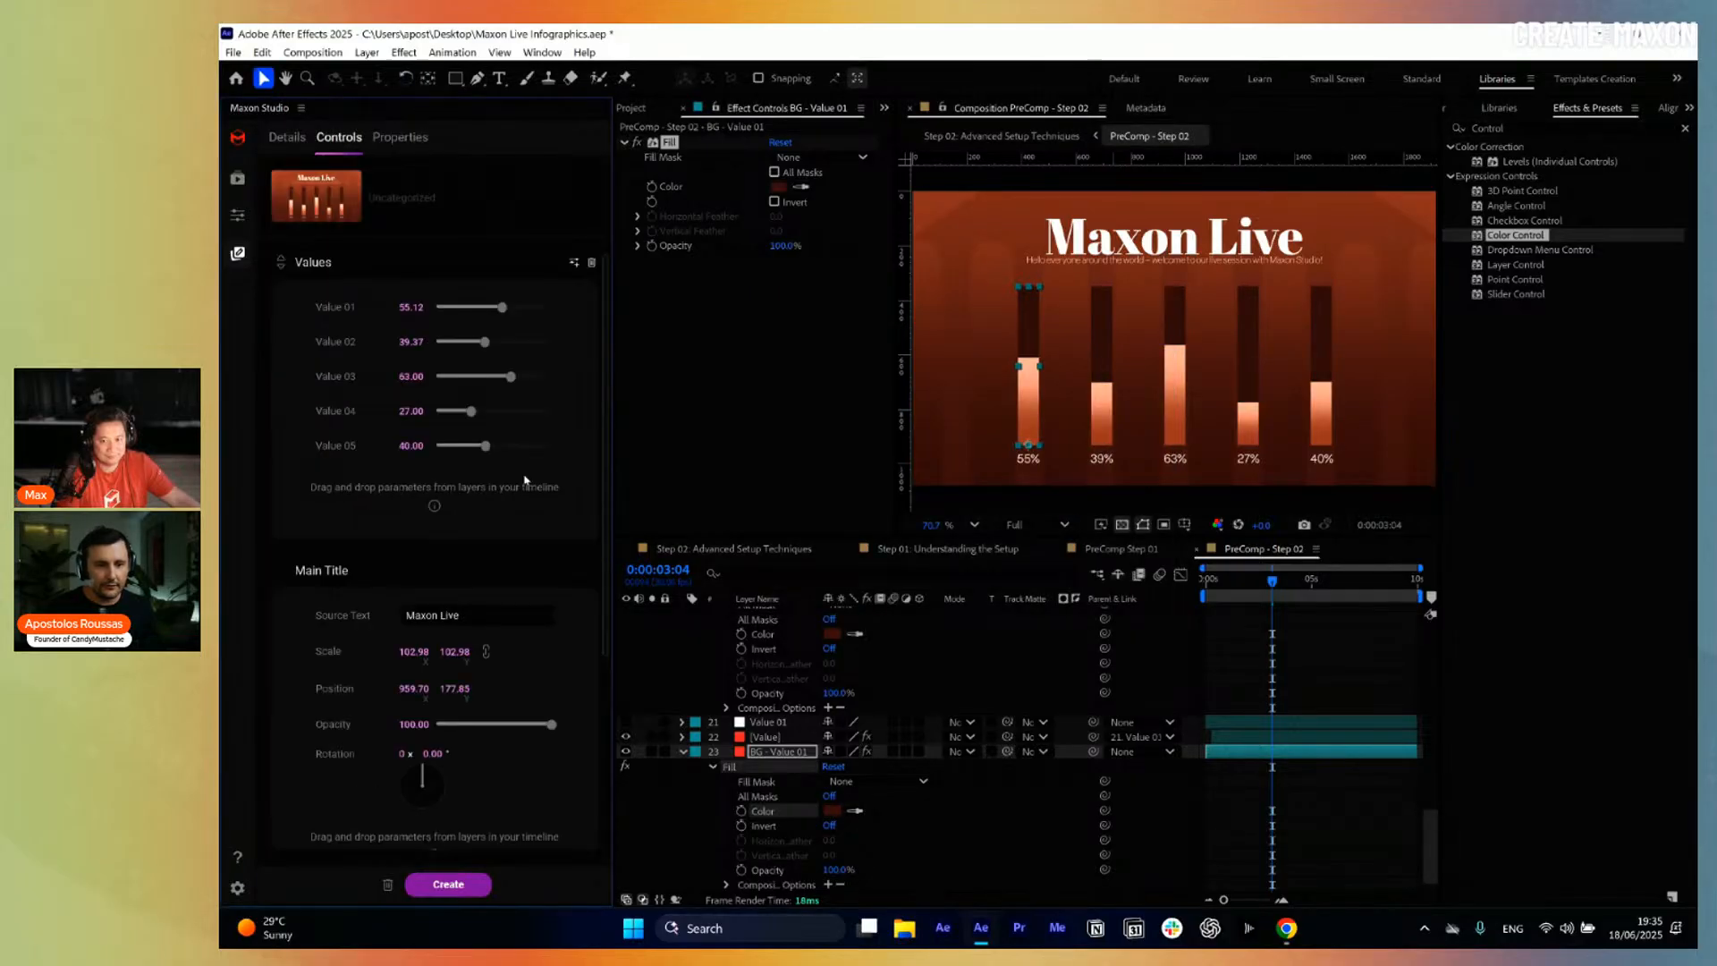
{"action": "left_click", "coordinate": [1237, 579]}
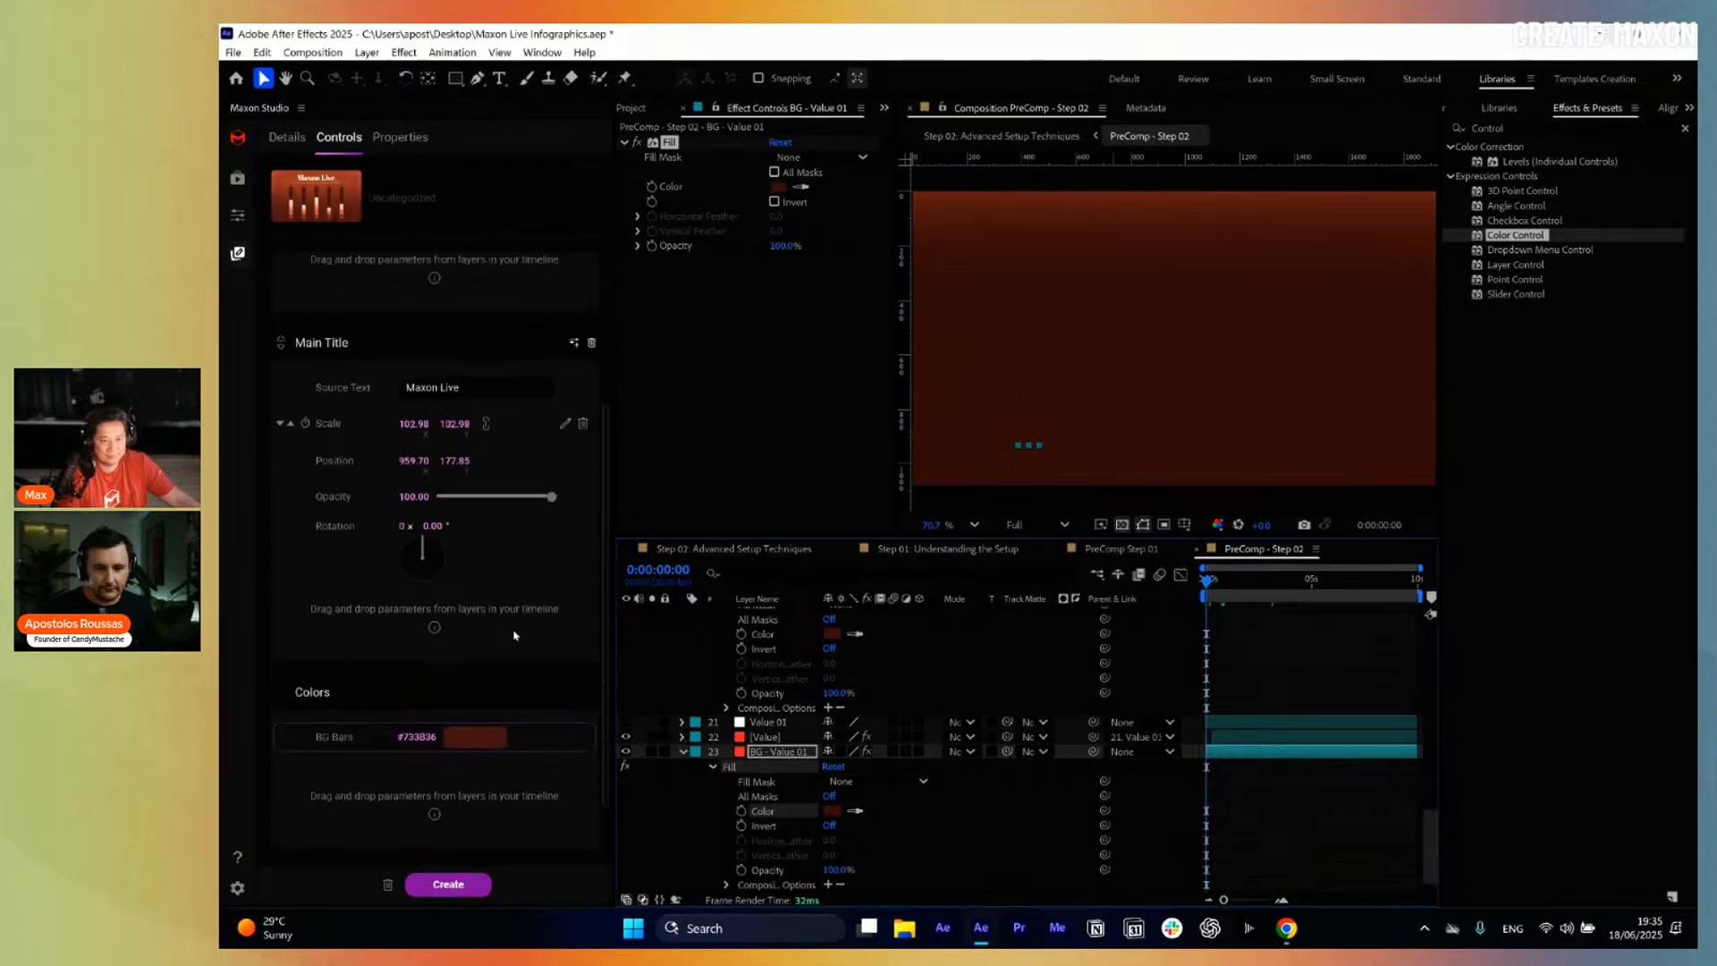
{"action": "left_click", "coordinate": [1333, 579]}
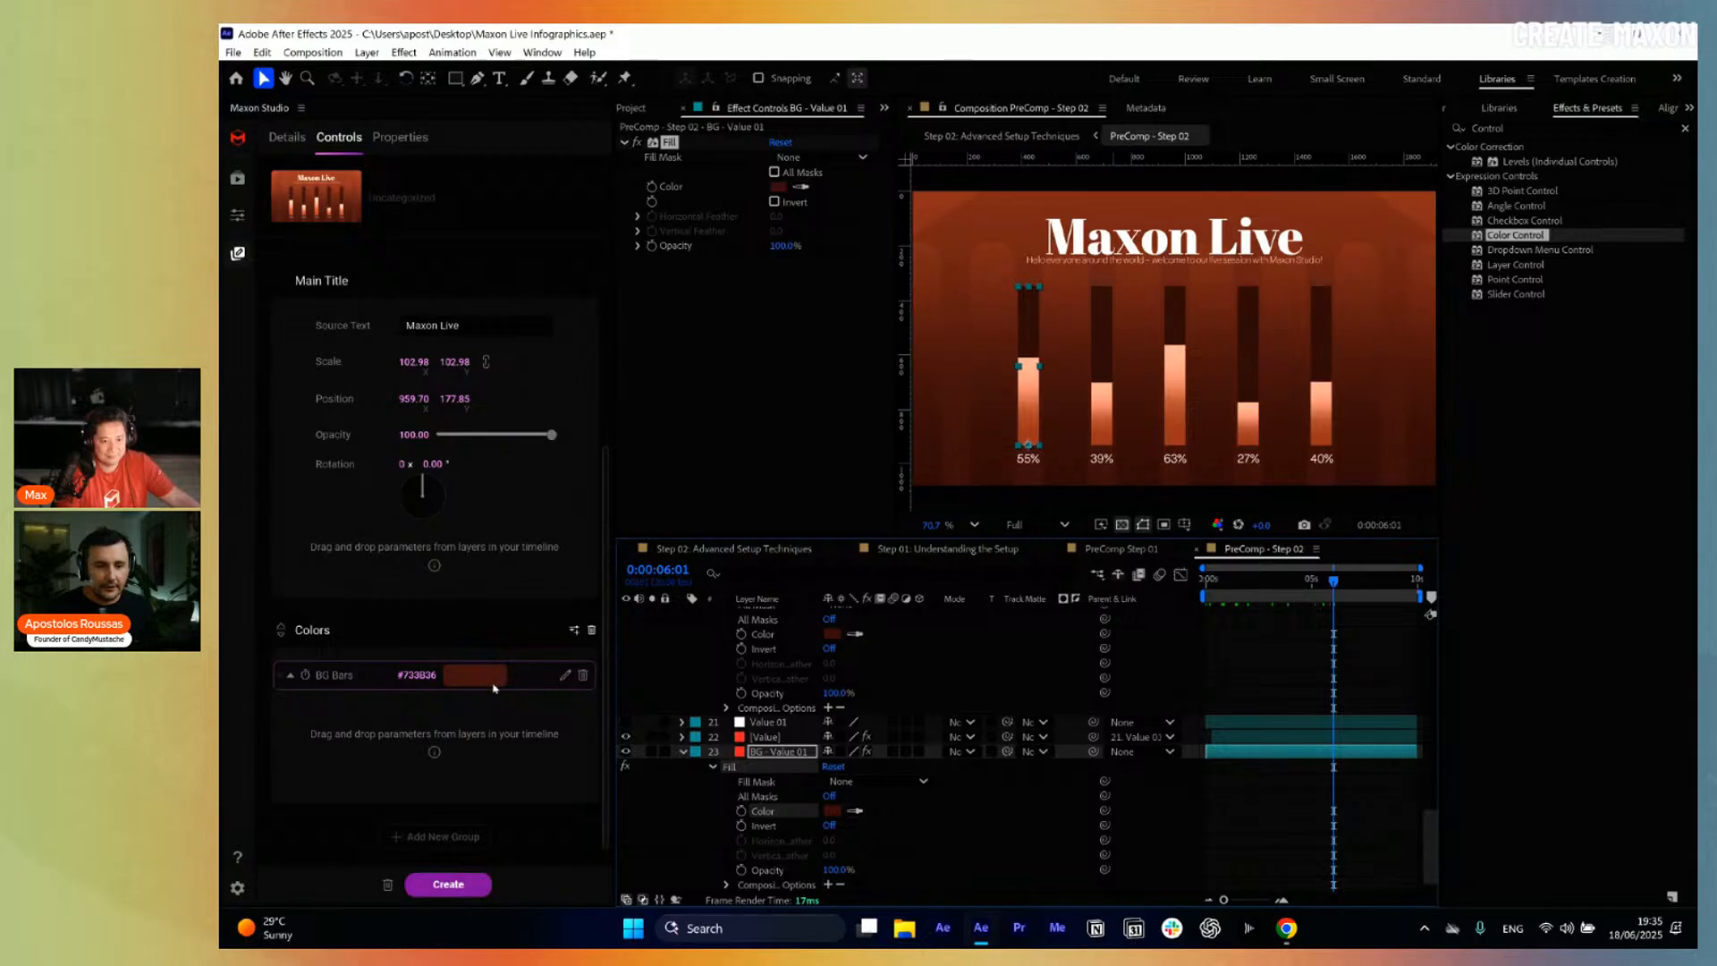
{"action": "left_click", "coordinate": [490, 684]}
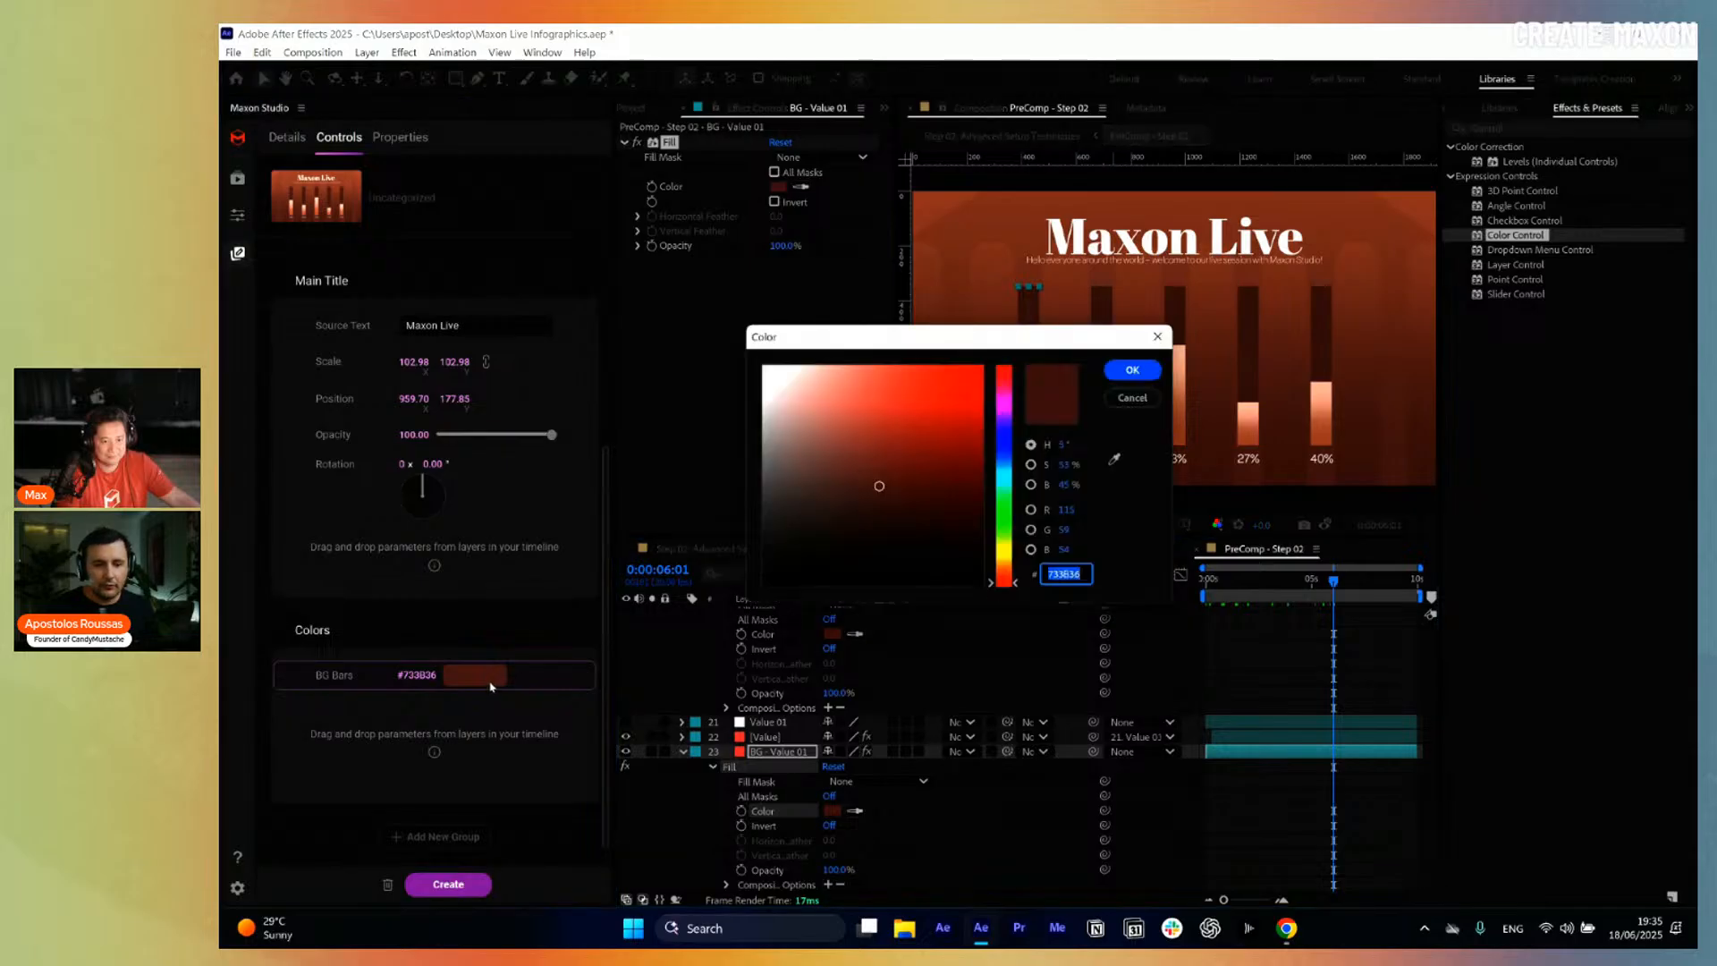
{"action": "left_click", "coordinate": [1132, 399]}
{"action": "left_click", "coordinate": [557, 677]}
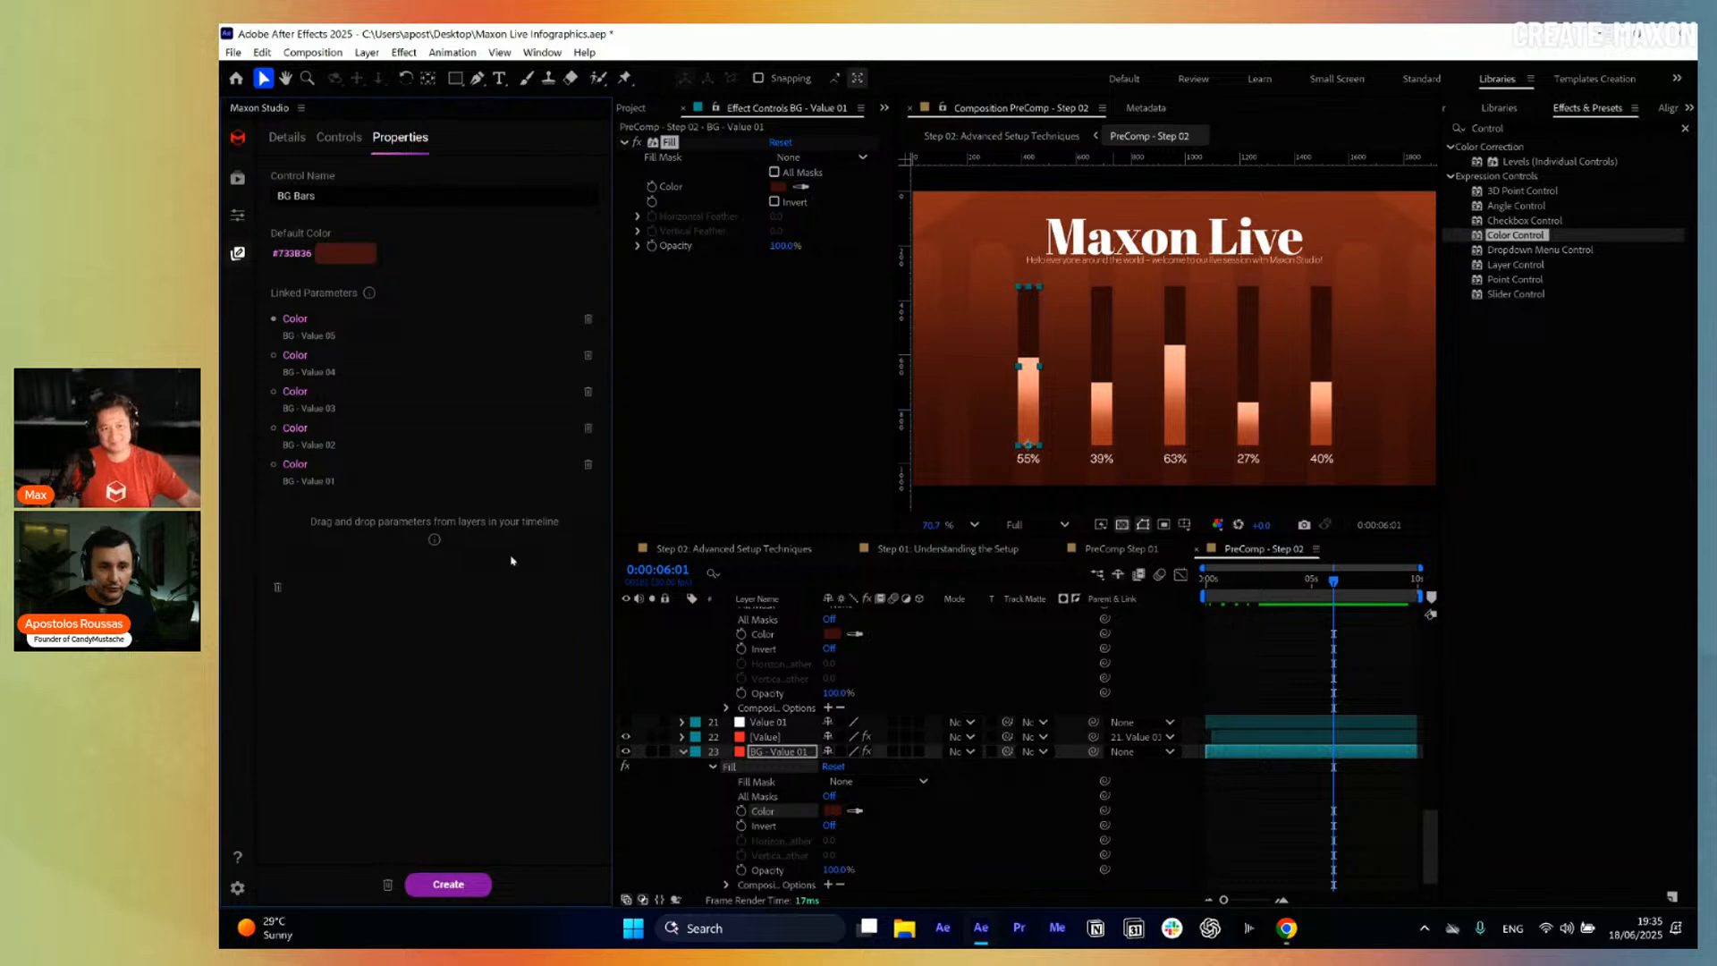
Reveal the BG layer's modified Gradient Ramp properties and link its Start Color to the BG Bars control.
{"action": "key", "text": "ctrl+a"}
{"action": "key", "text": "u"}
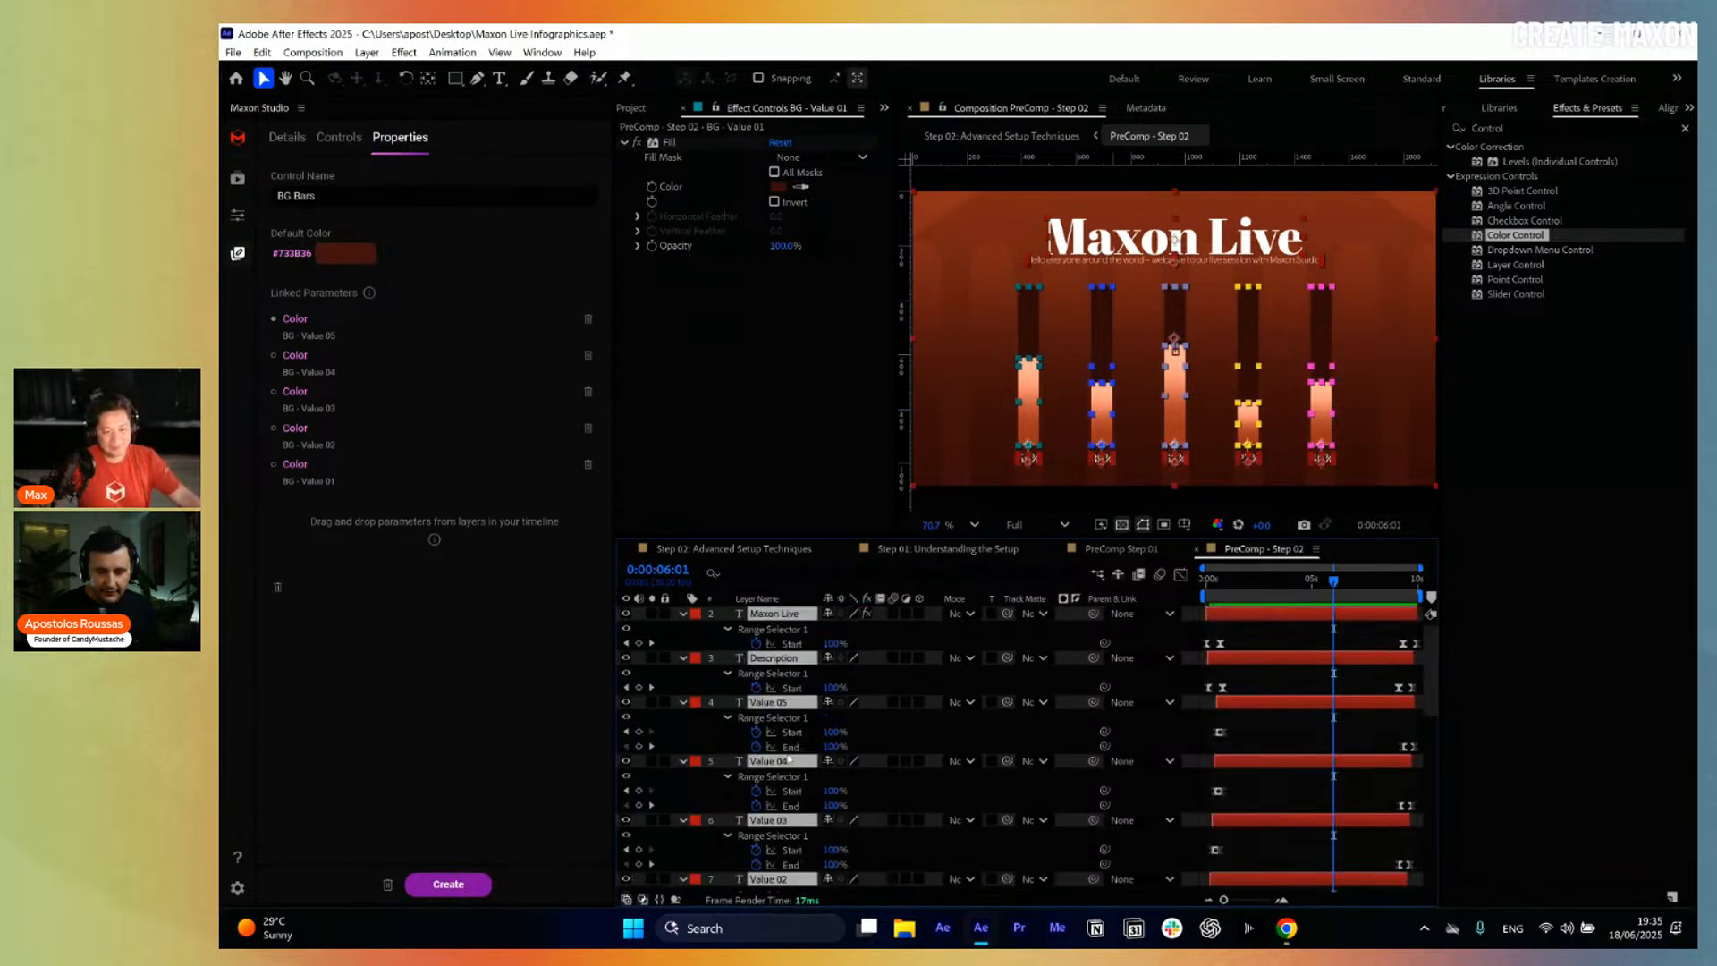
{"action": "key", "text": "u"}
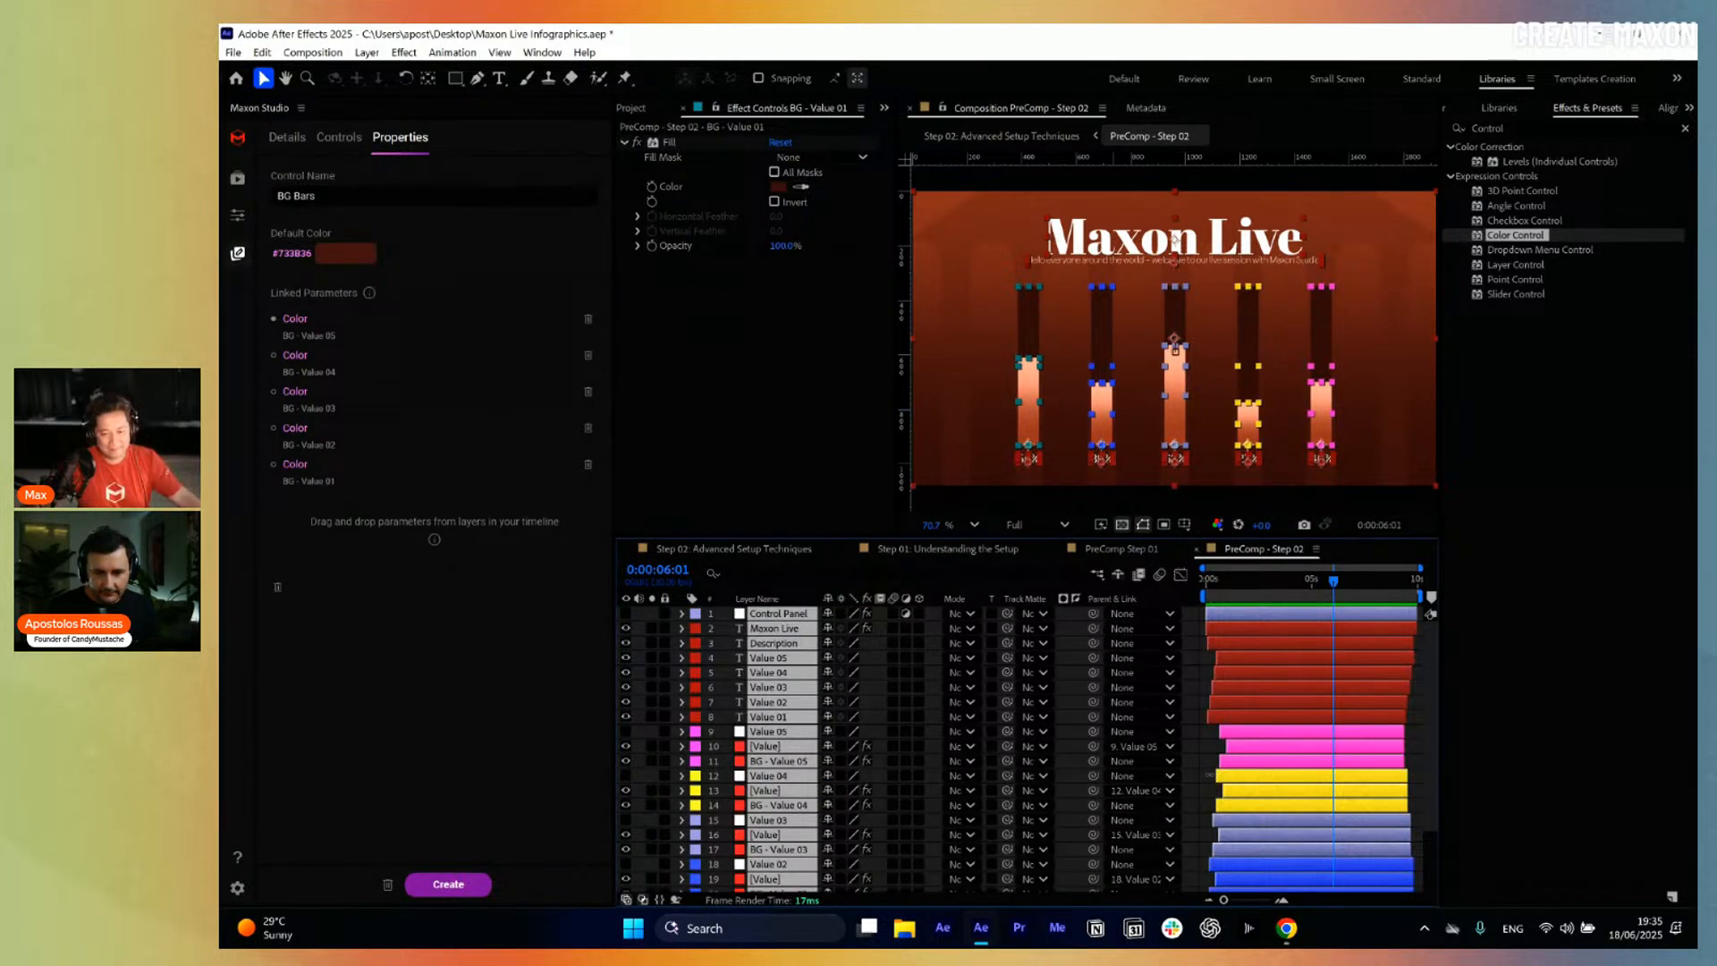
{"action": "left_click", "coordinate": [1202, 775]}
{"action": "scroll", "coordinate": [924, 822], "scroll_direction": "down", "scroll_amount": 2}
{"action": "left_click", "coordinate": [761, 885]}
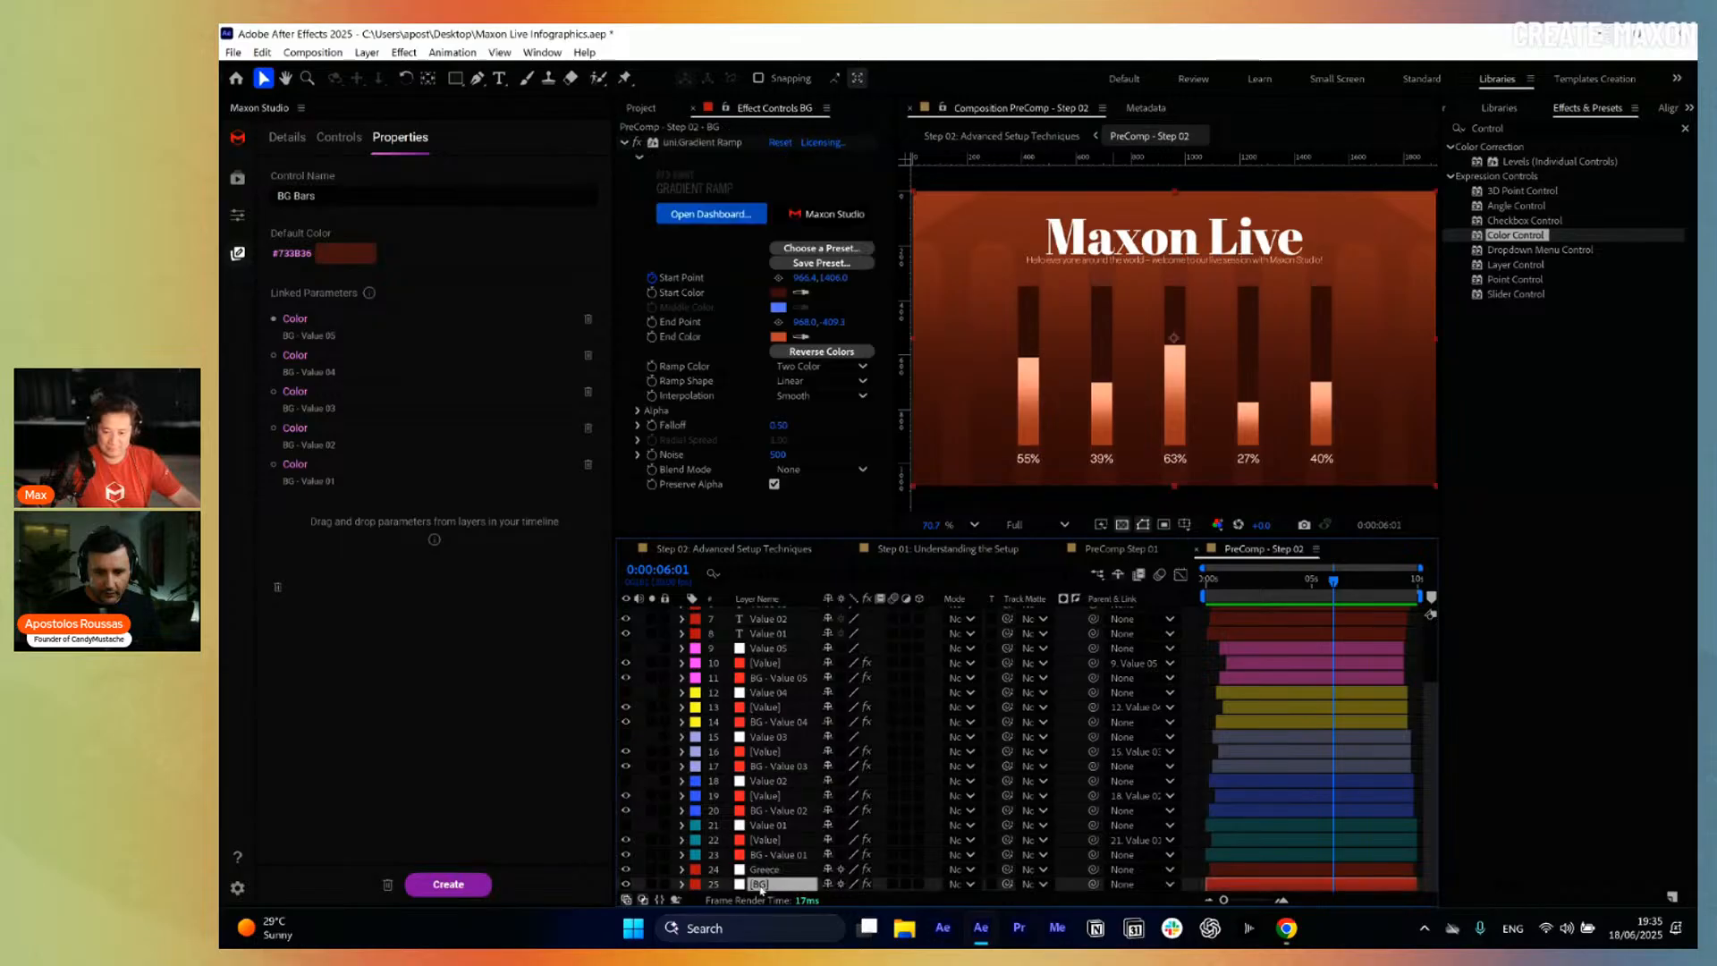
{"action": "key", "text": "u"}
{"action": "key", "text": "u"}
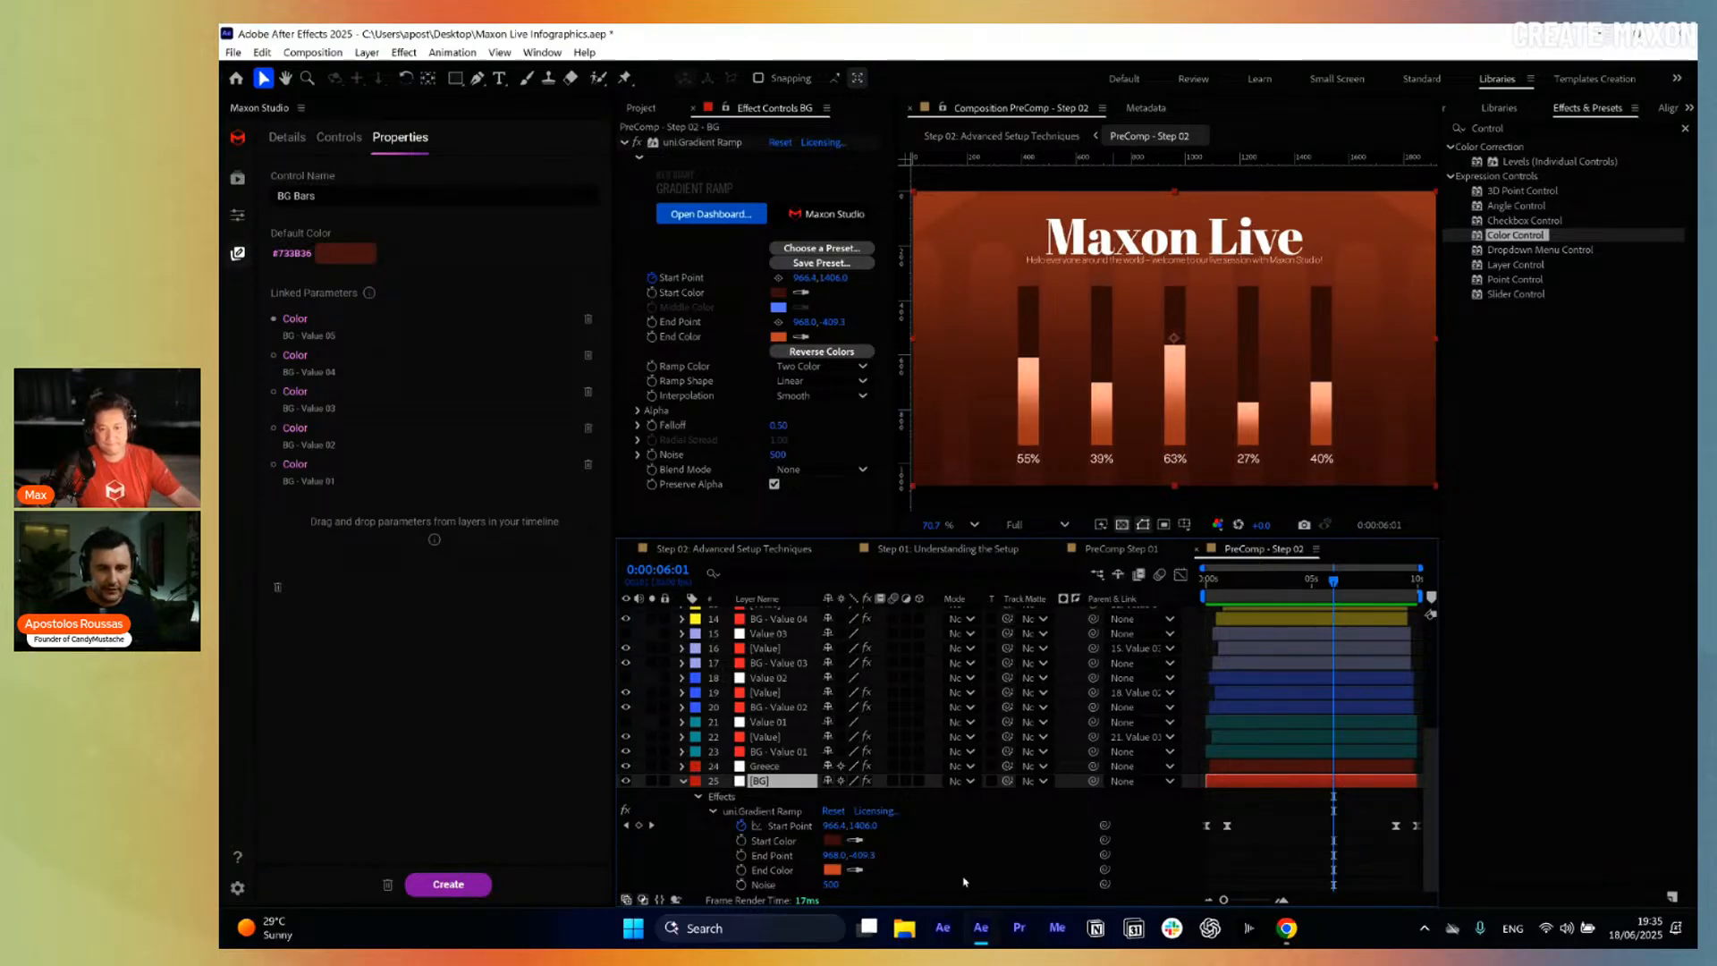
{"action": "left_click_drag", "start_coordinate": [771, 841], "coordinate": [390, 539]}
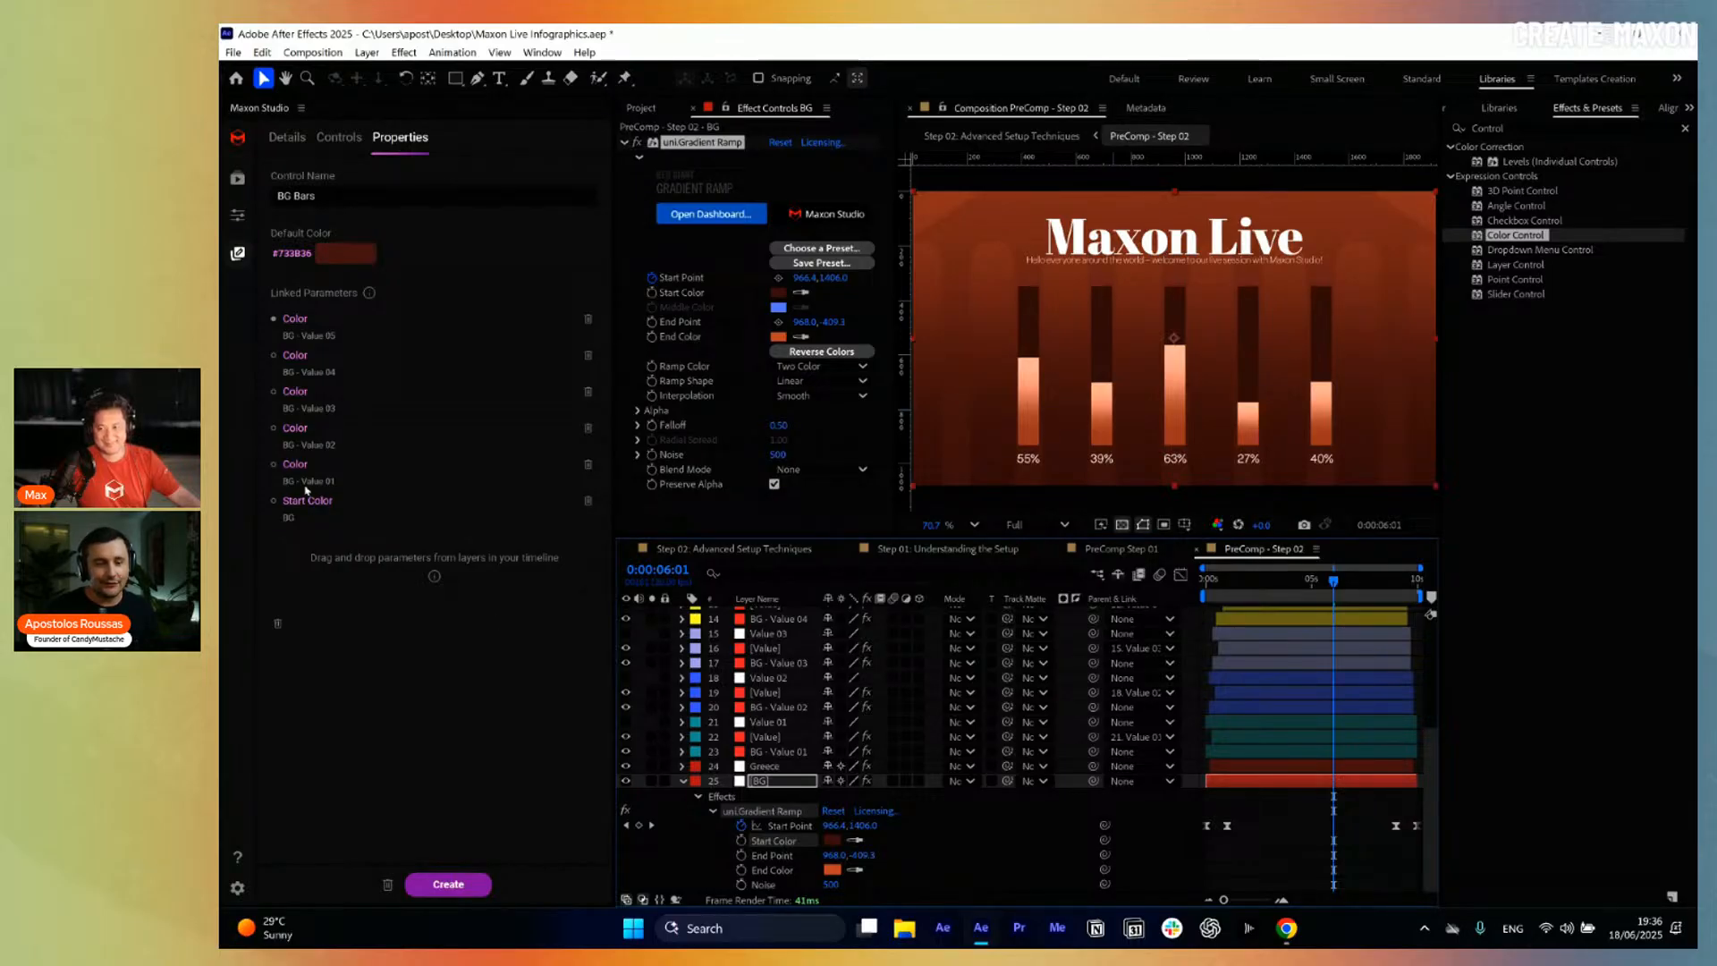
Try #DF3A2B and a darker red, #871C12, as the BG Bars default color.
{"action": "left_click", "coordinate": [369, 257]}
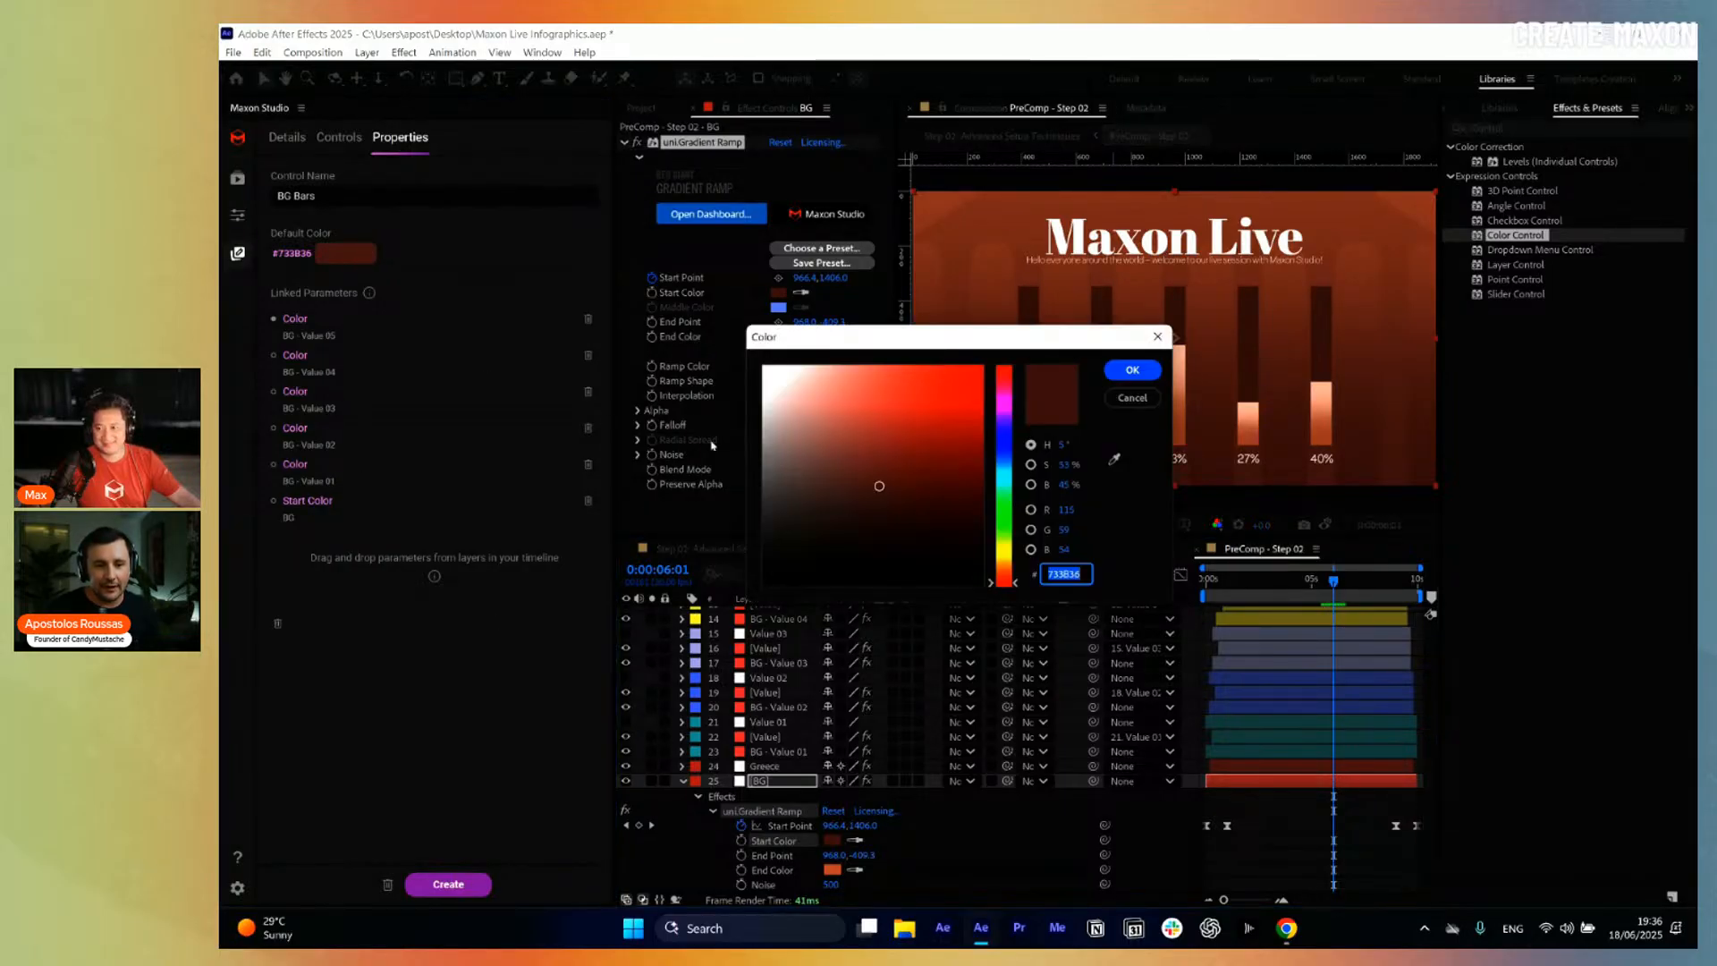
{"action": "left_click", "coordinate": [943, 384]}
{"action": "left_click", "coordinate": [1132, 364]}
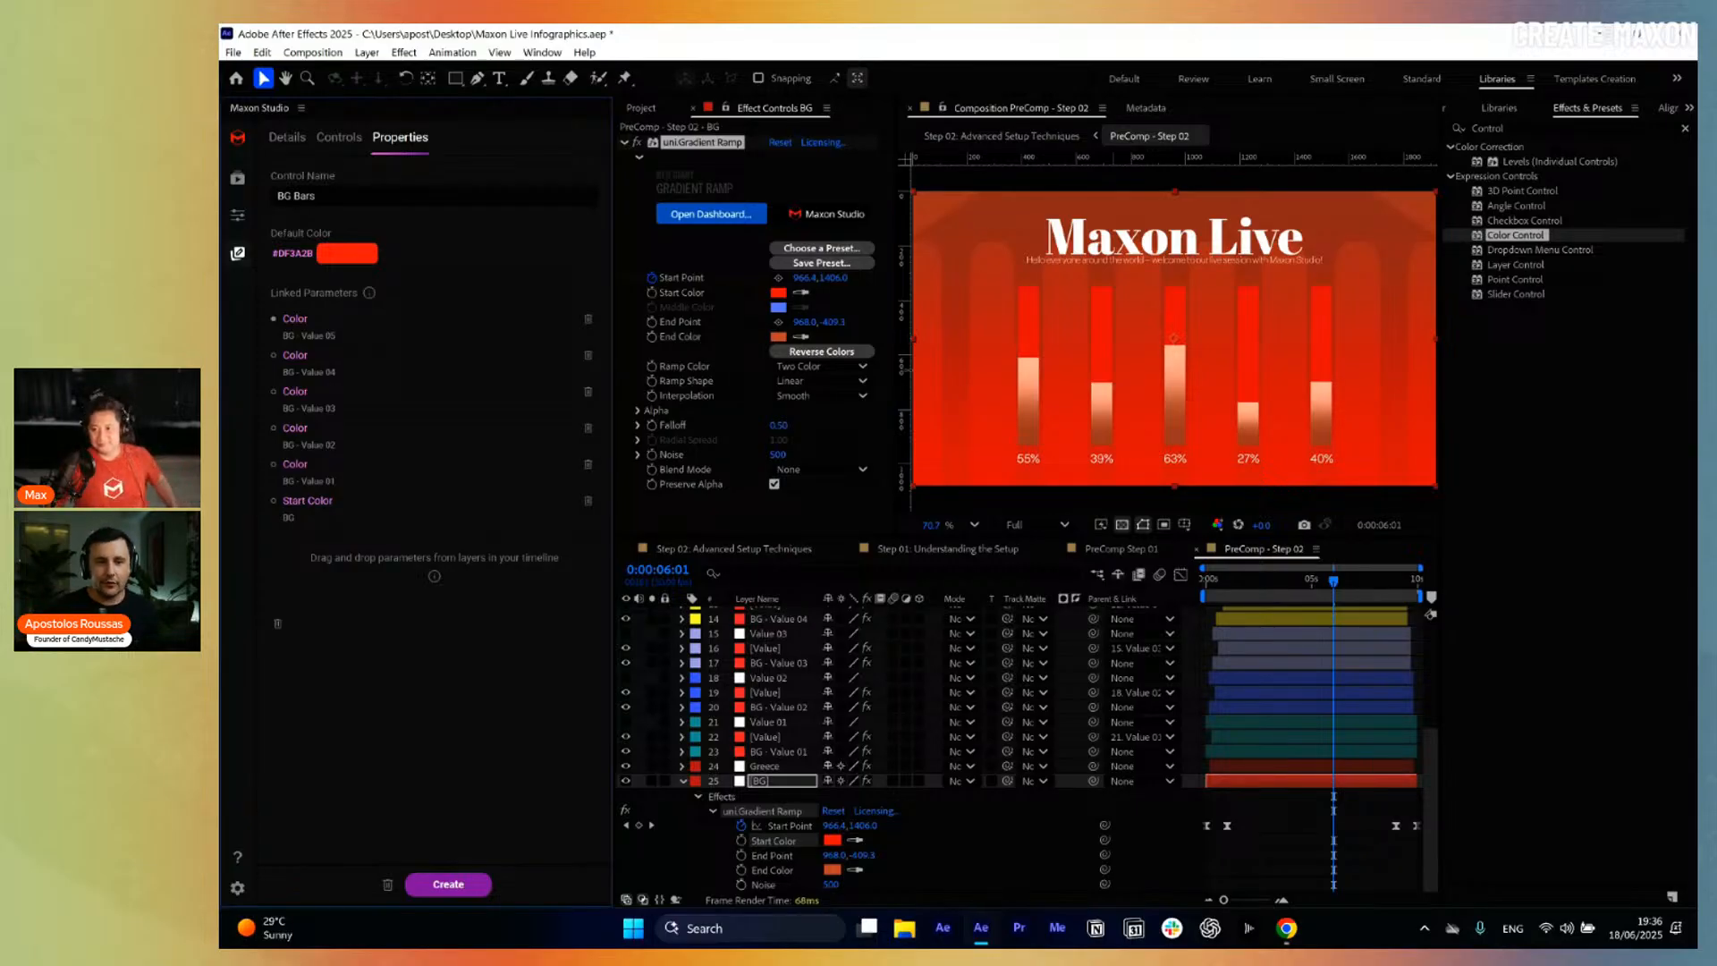
{"action": "left_click", "coordinate": [358, 254]}
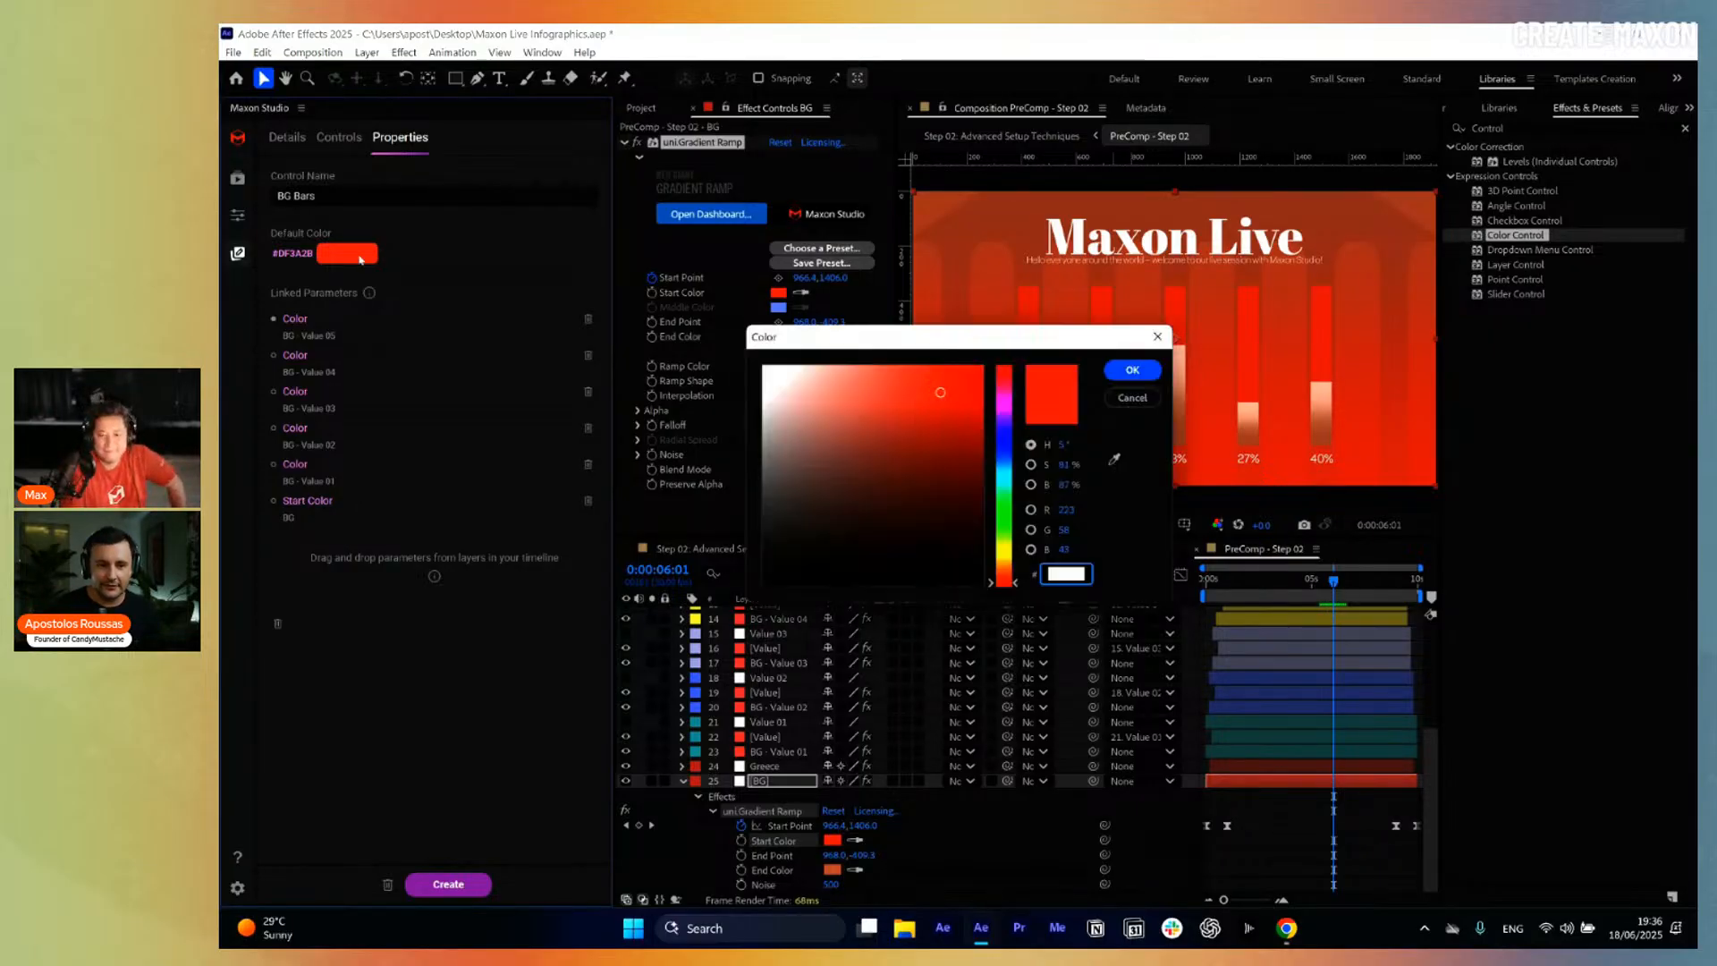
{"action": "left_click", "coordinate": [1132, 371]}
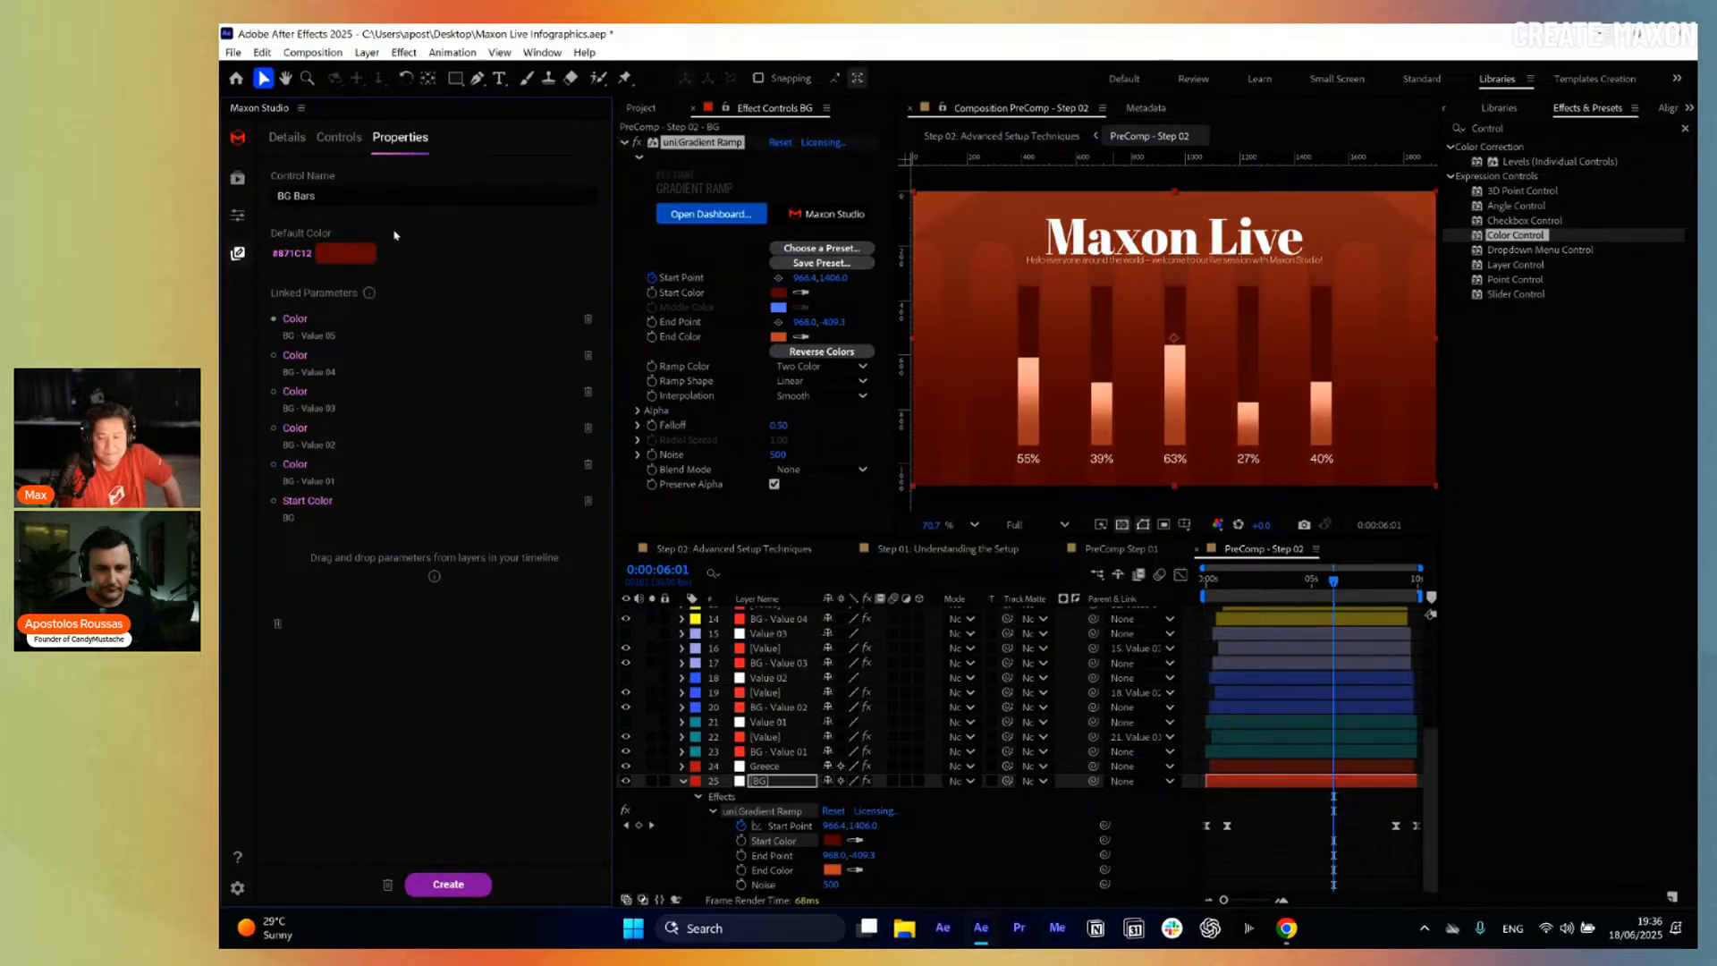
Set the BG Bars default color to the medium red #B13227.
{"action": "left_click", "coordinate": [358, 253]}
{"action": "left_click_drag", "start_coordinate": [955, 468], "coordinate": [933, 432]}
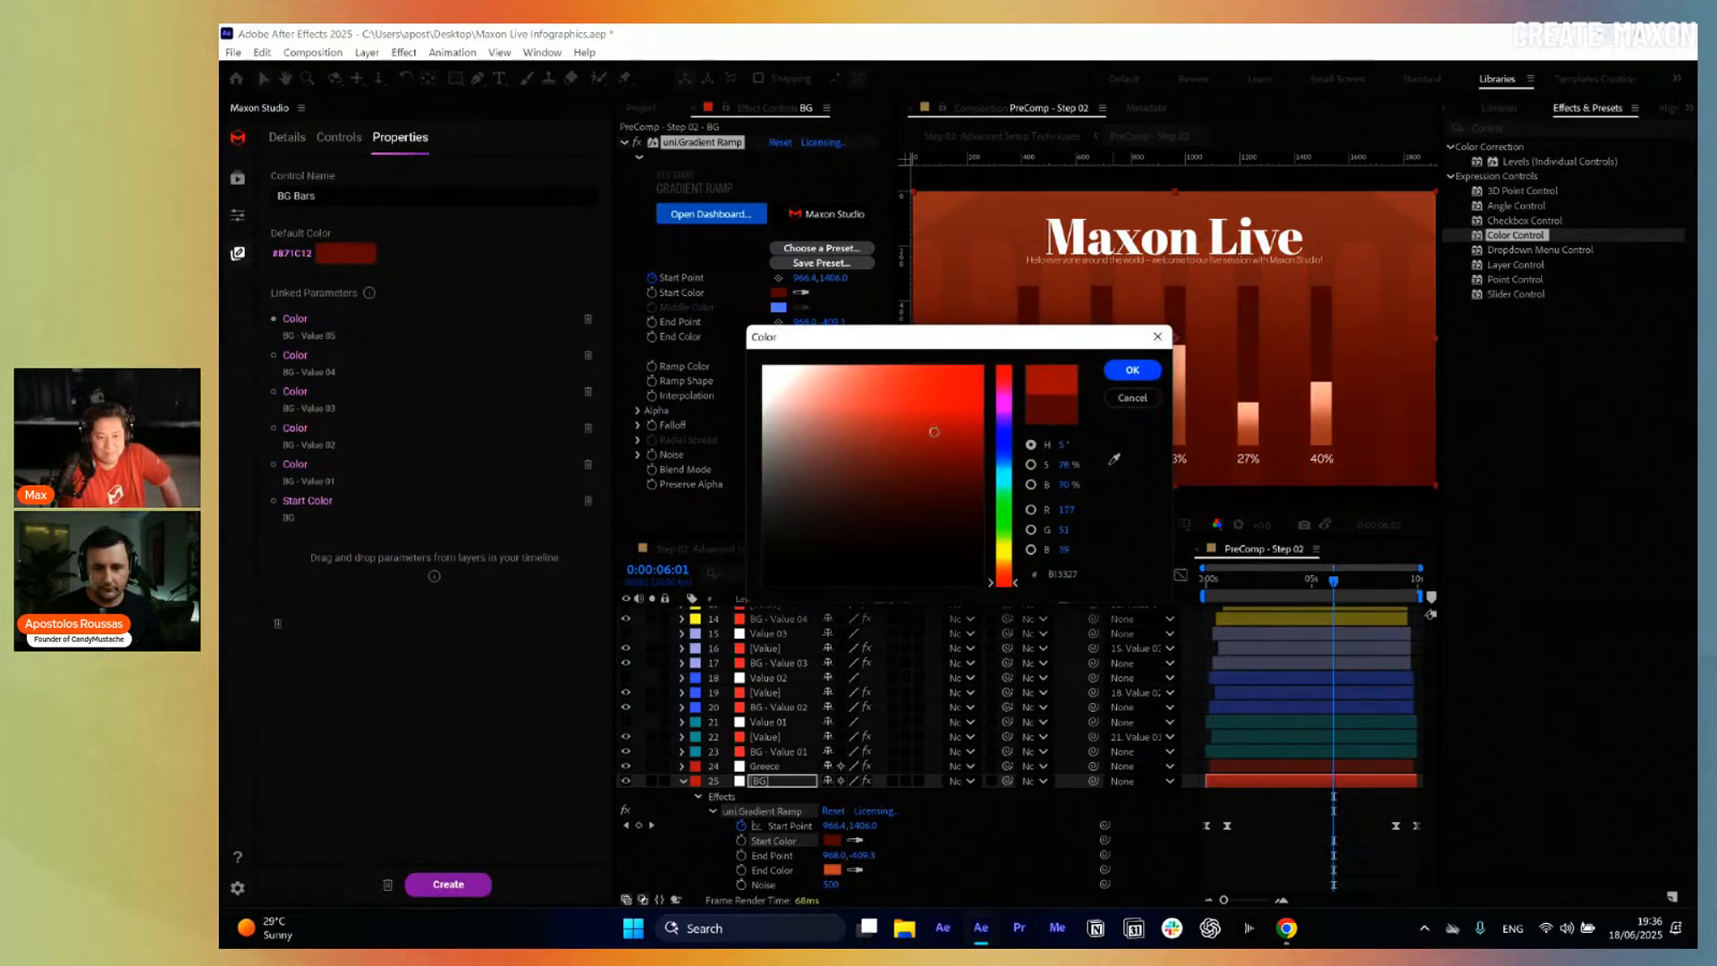
{"action": "left_click", "coordinate": [1132, 371]}
Add a new control group below Colors in the Capsule and name it Background.
{"action": "left_click", "coordinate": [339, 138]}
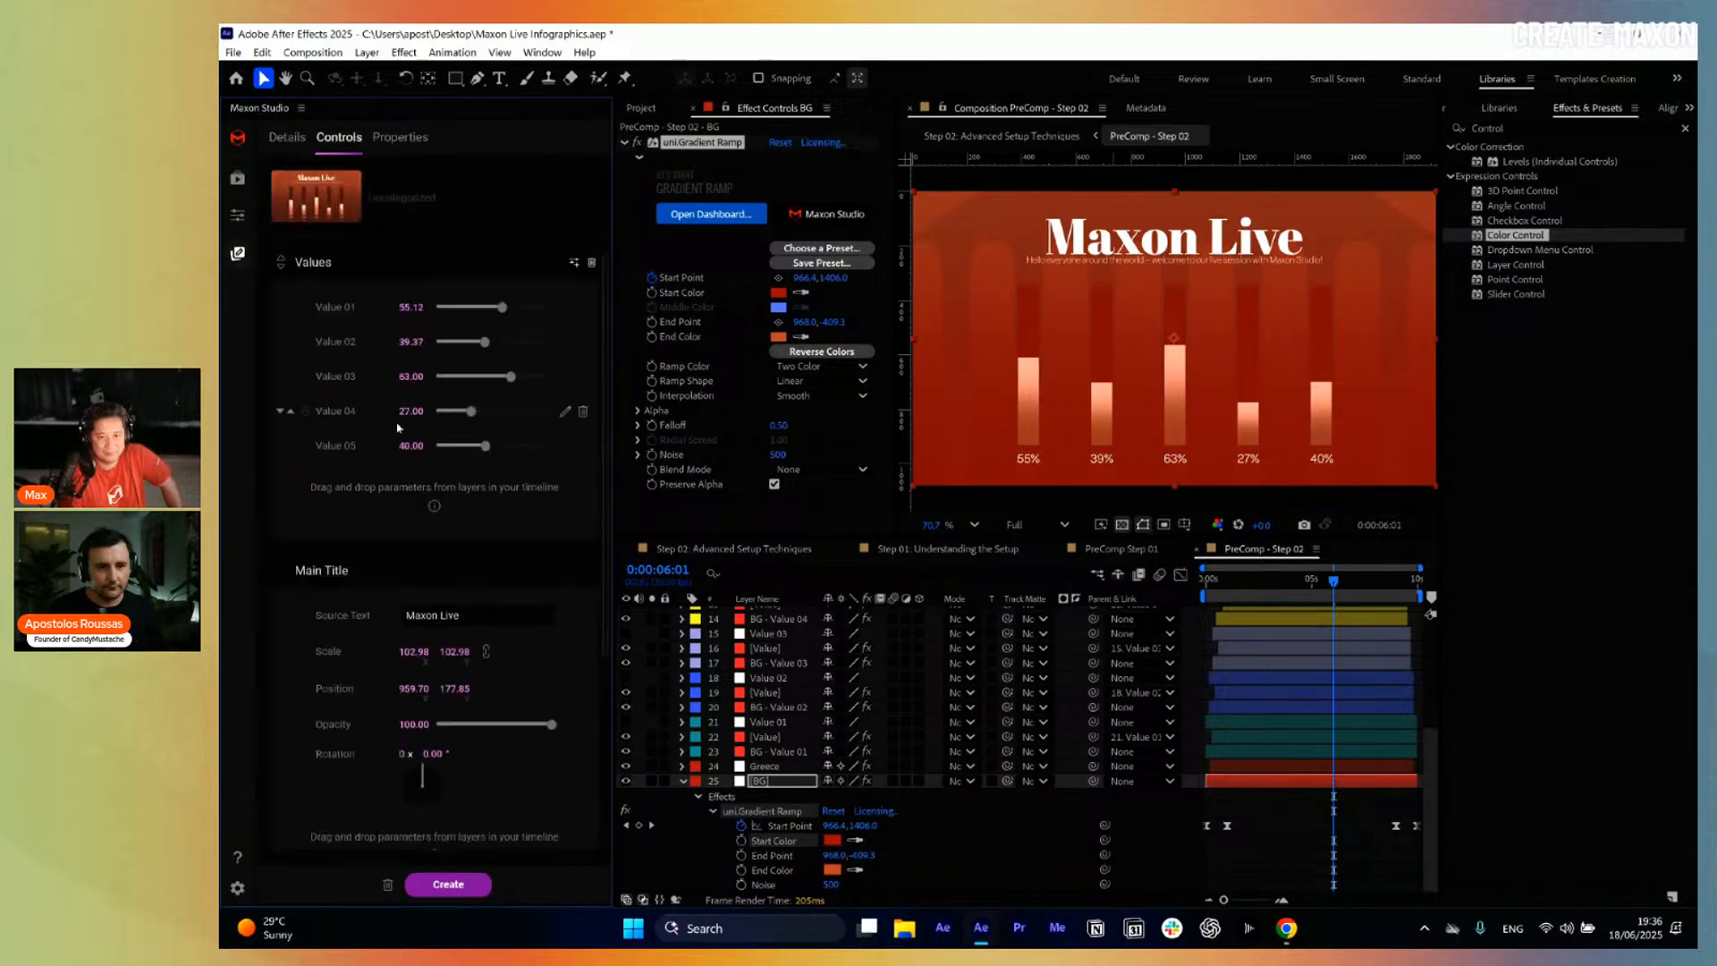
{"action": "scroll", "coordinate": [351, 463], "scroll_direction": "down", "scroll_amount": 1}
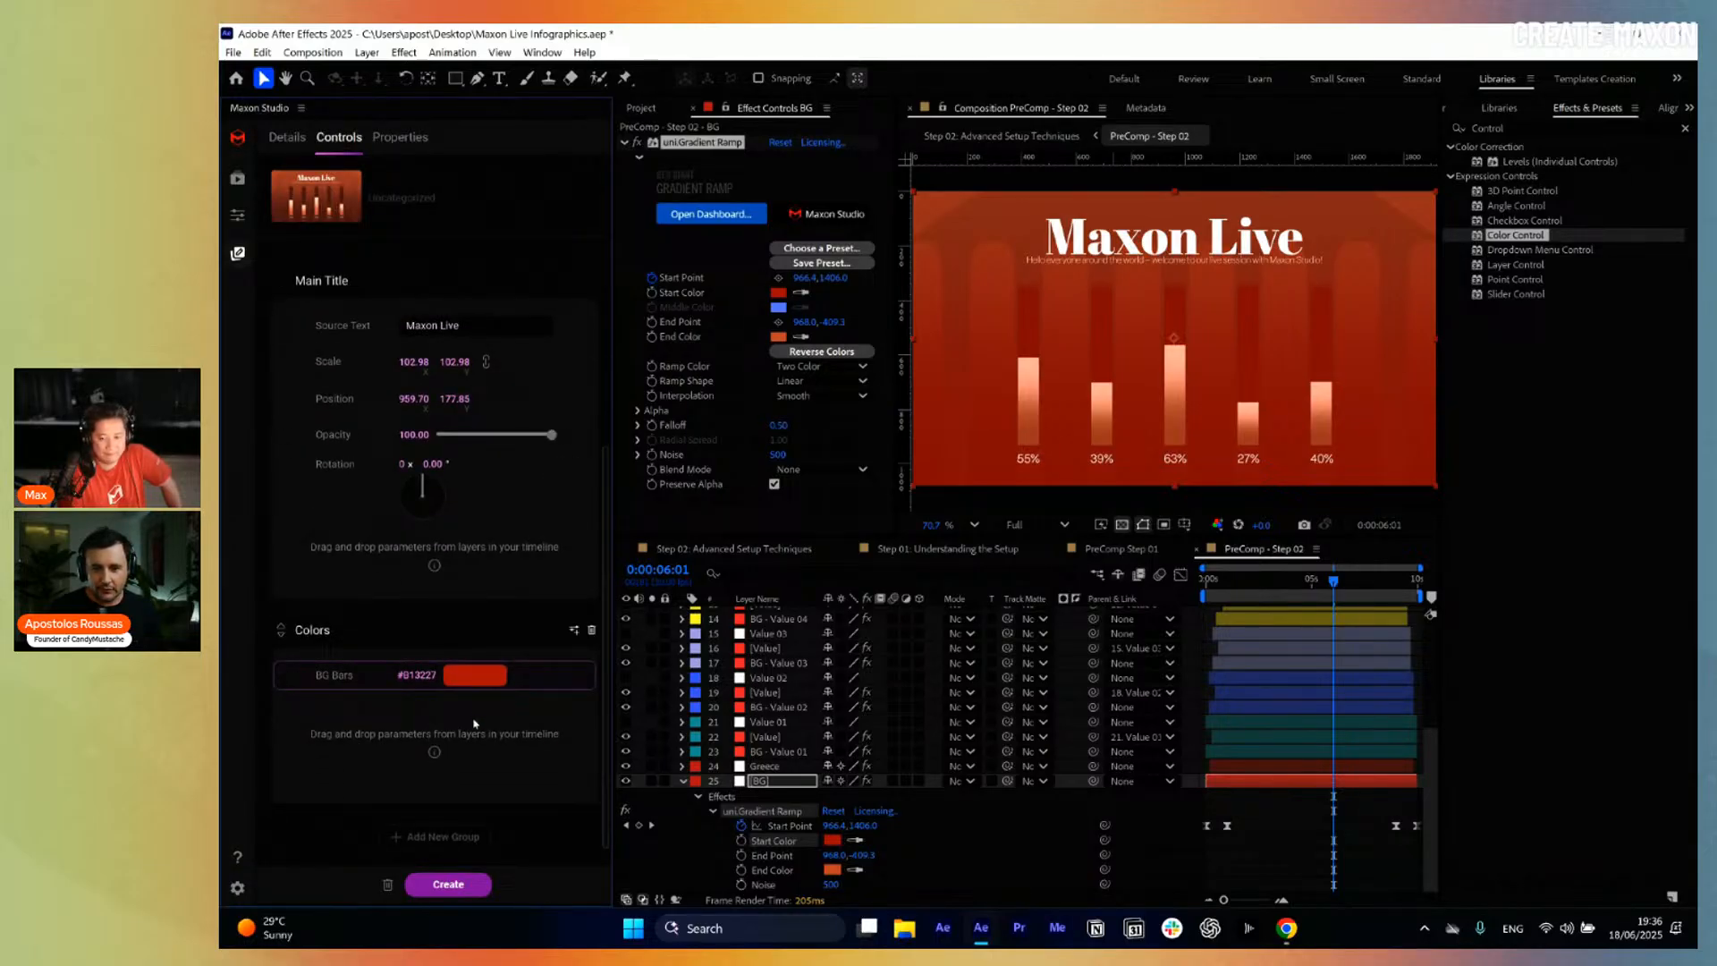
{"action": "left_click", "coordinate": [442, 836]}
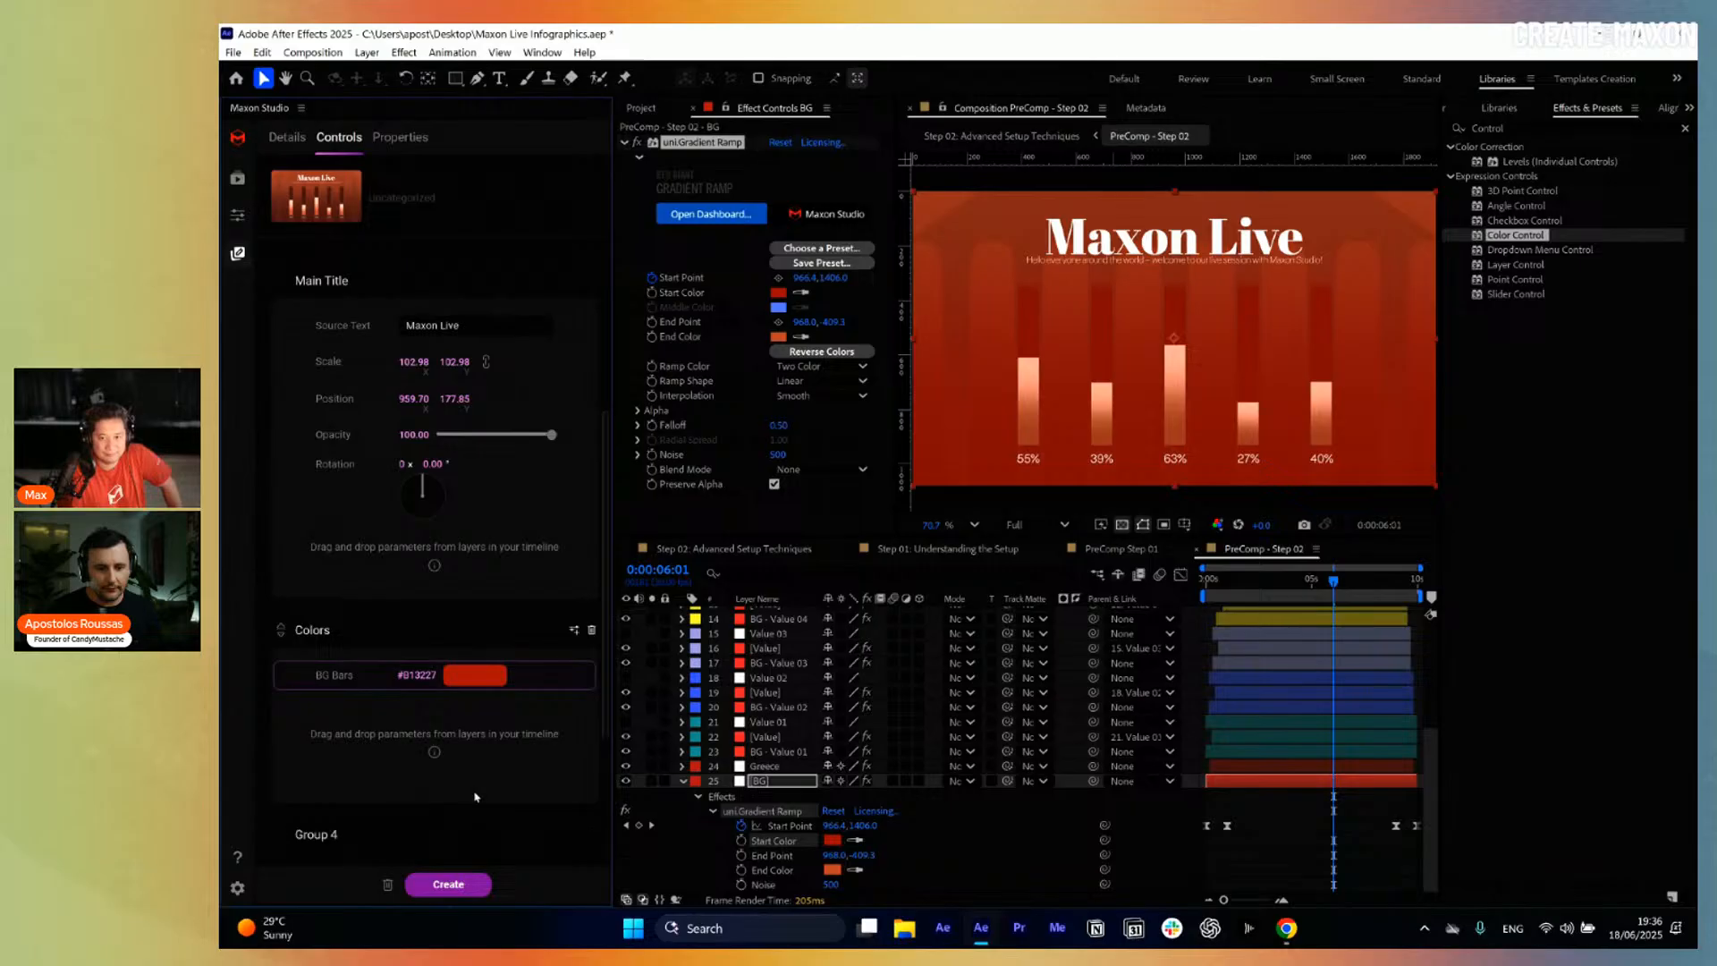
{"action": "left_click", "coordinate": [574, 630]}
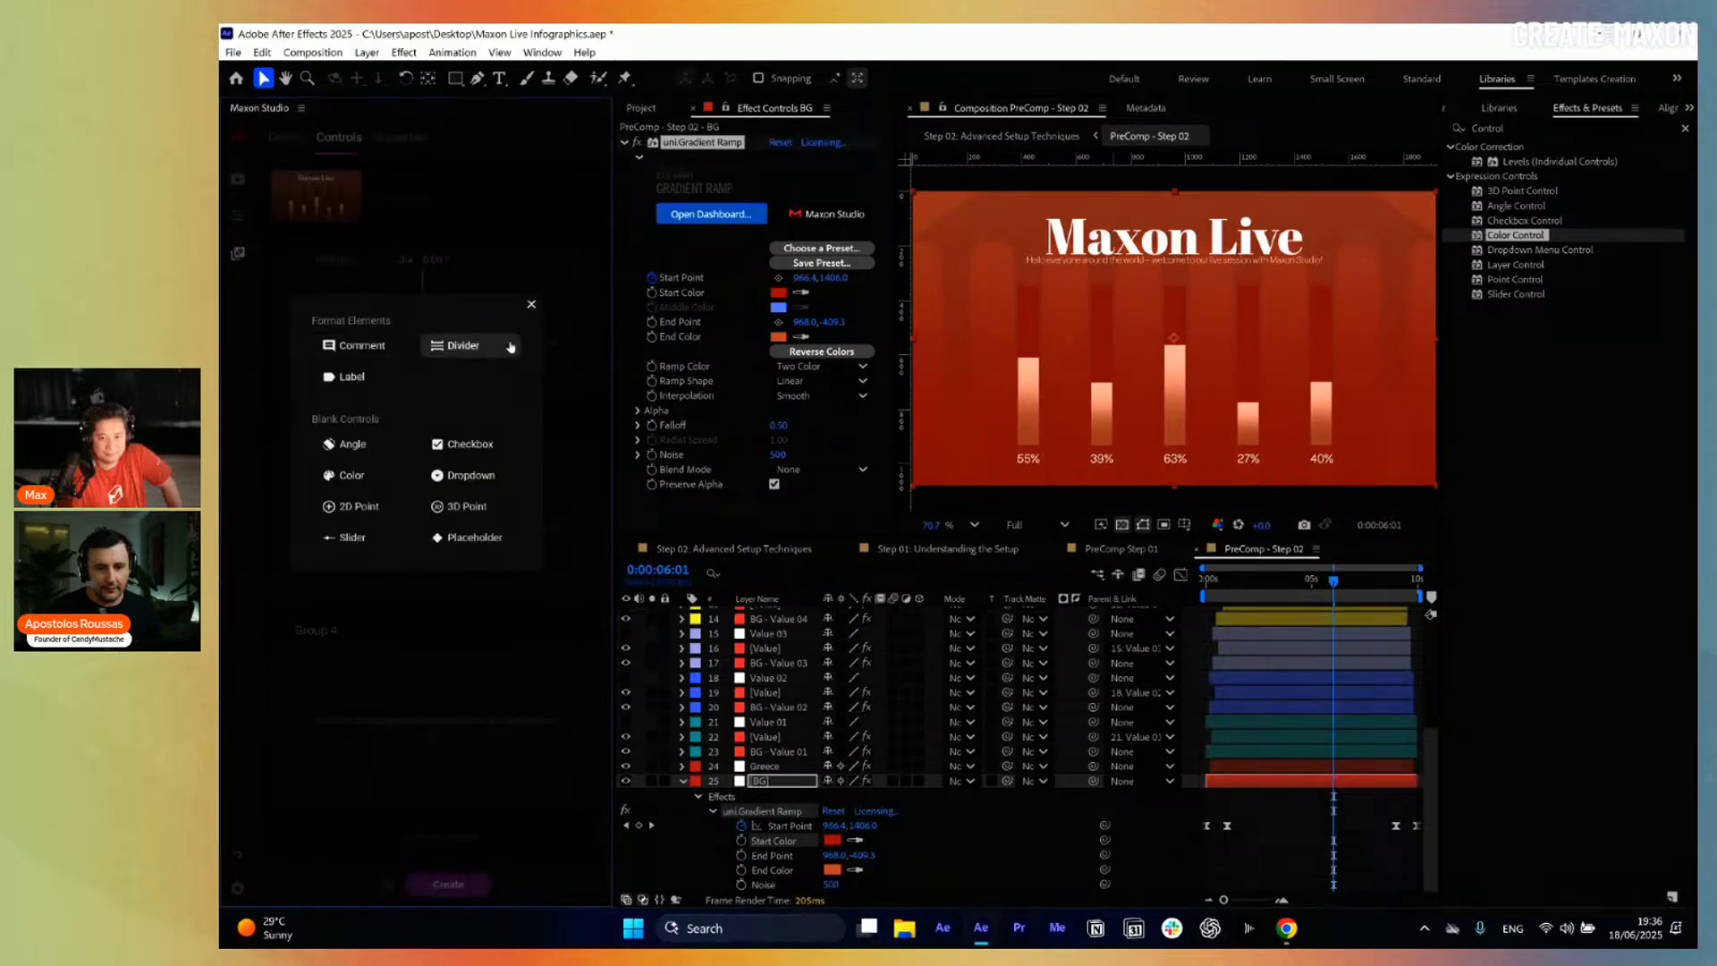
{"action": "left_click", "coordinate": [532, 304]}
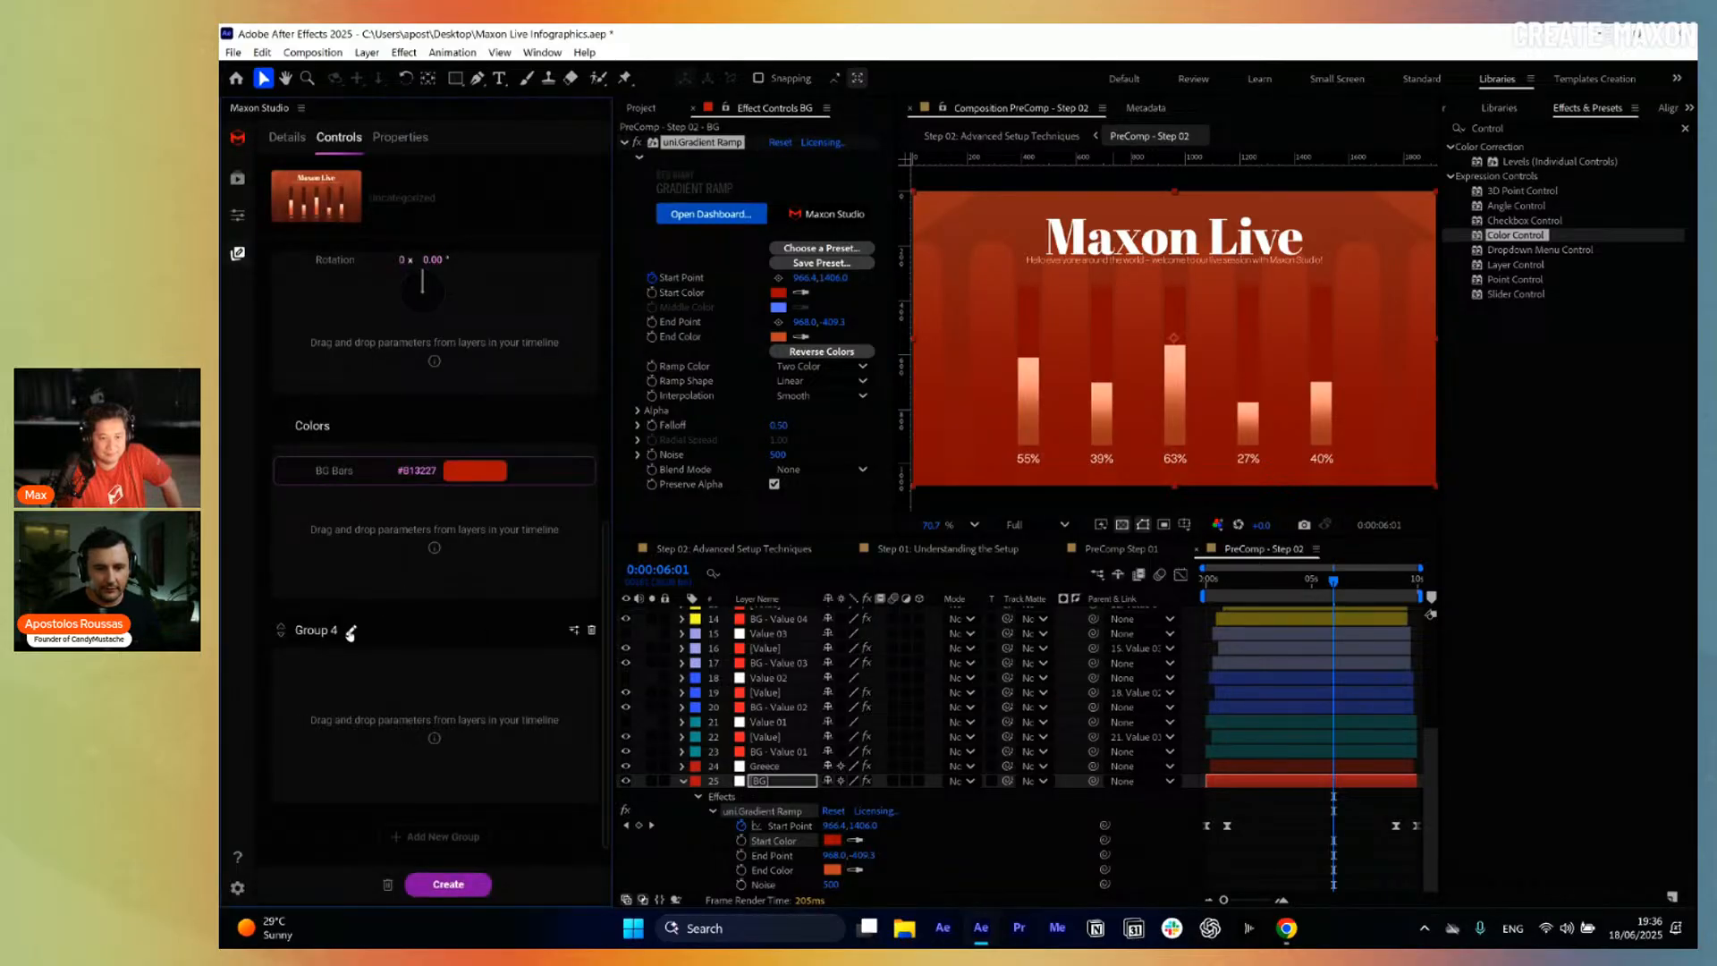
{"action": "left_click", "coordinate": [351, 630]}
{"action": "left_click", "coordinate": [368, 644]}
{"action": "left_click", "coordinate": [351, 629]}
{"action": "key", "text": "ctrl+a"}
{"action": "type", "text": "Bac"}
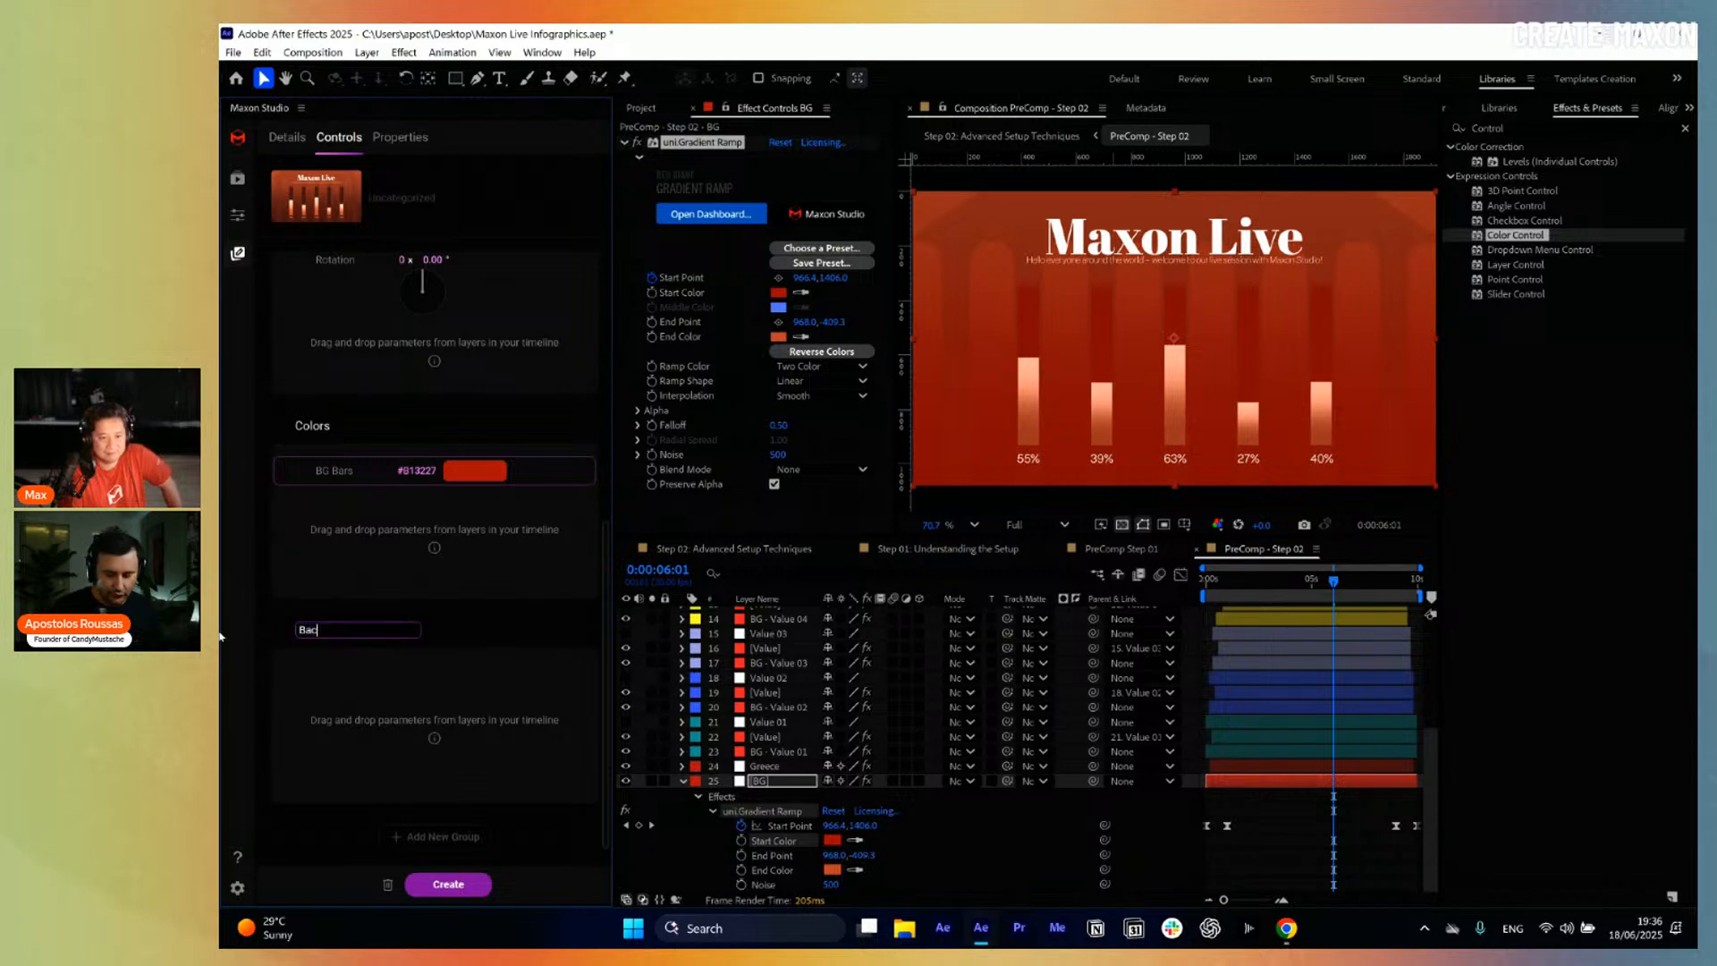
{"action": "type", "text": "kground"}
{"action": "key", "text": "Return"}
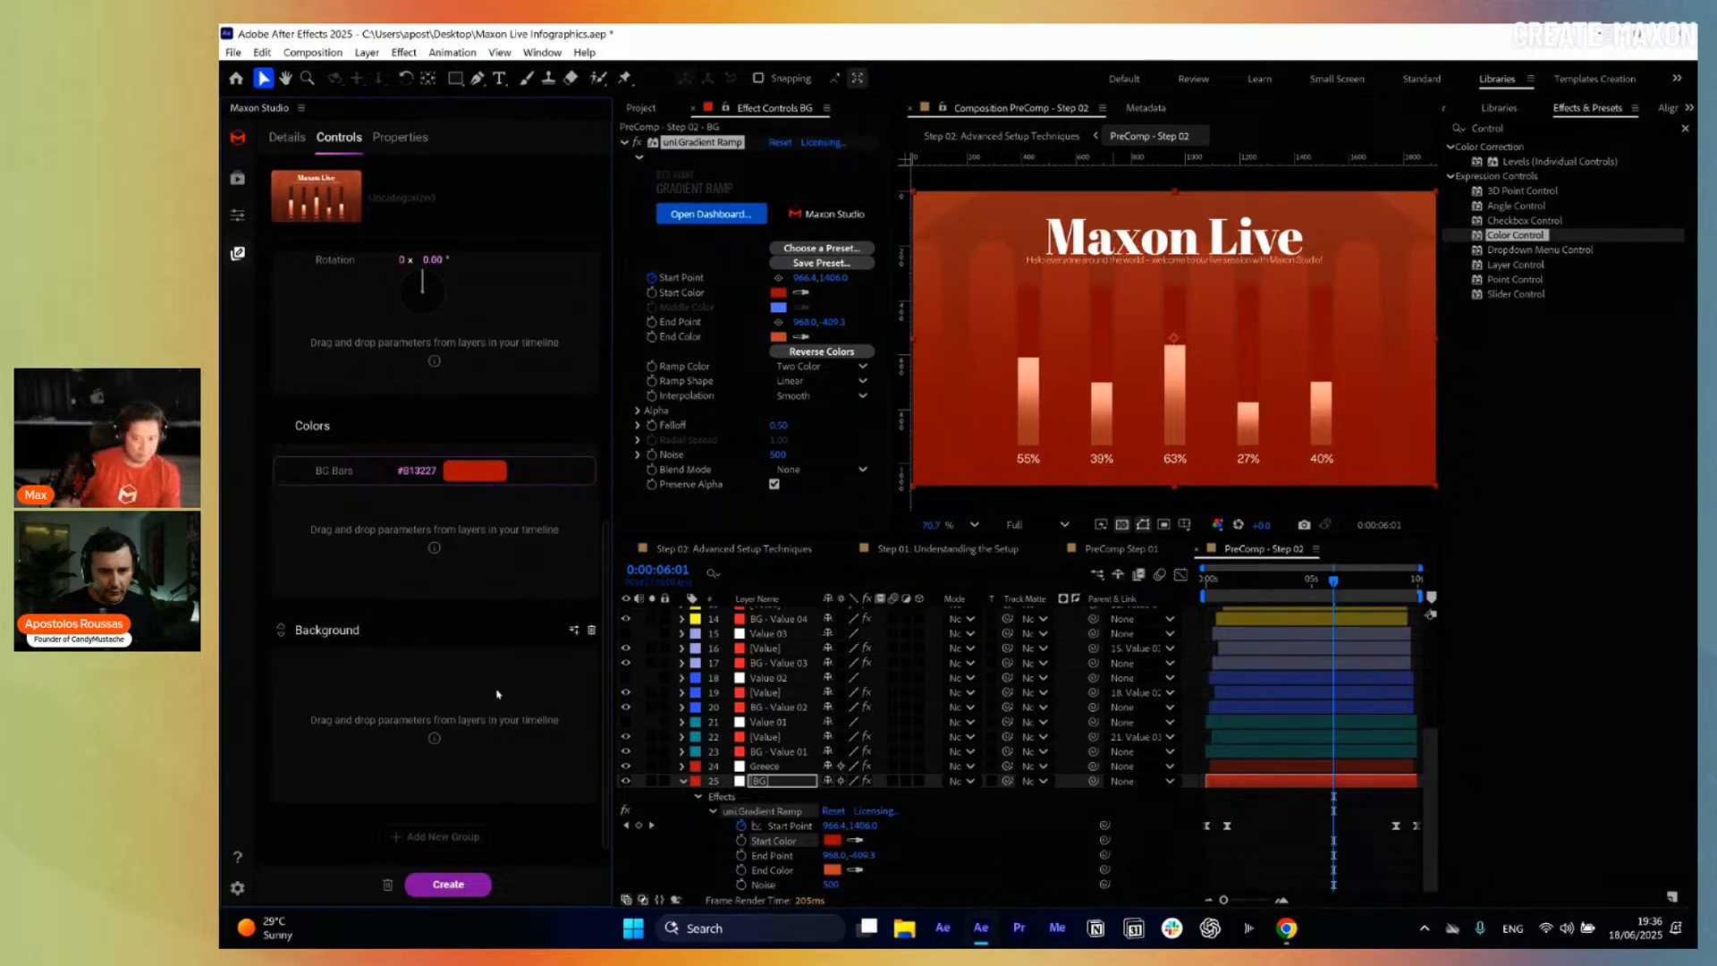
Add a label to the Background group and set its content to Greece Icon.
{"action": "left_click", "coordinate": [573, 631]}
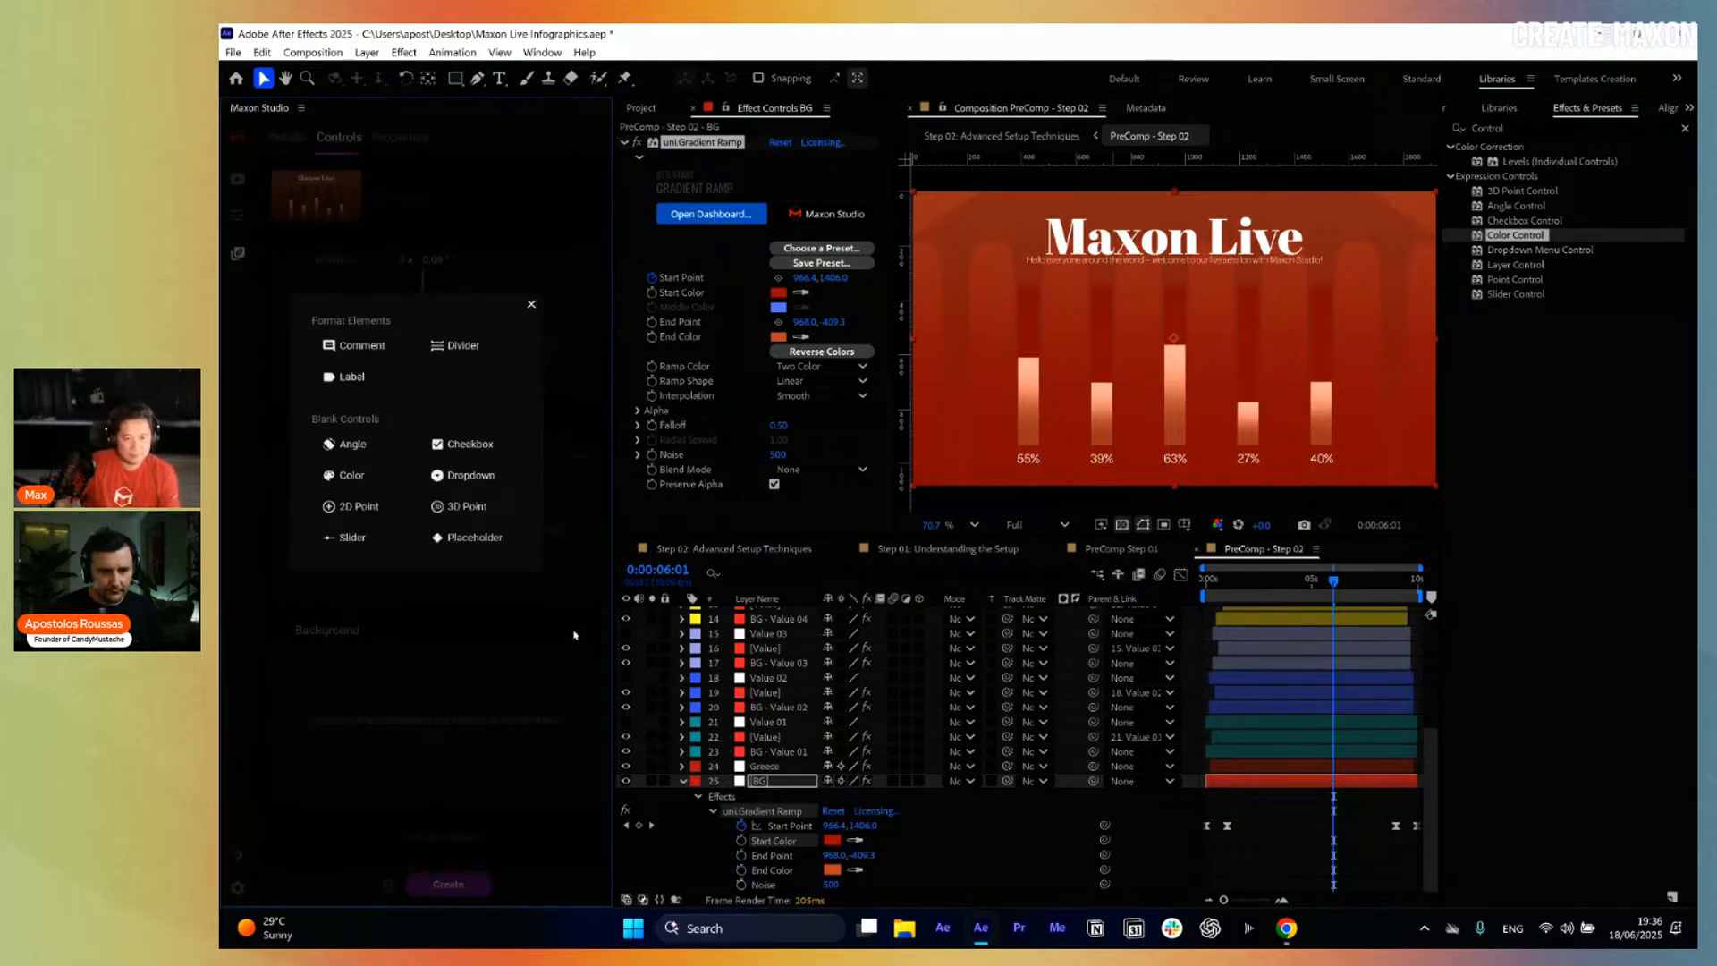
{"action": "left_click", "coordinate": [349, 376]}
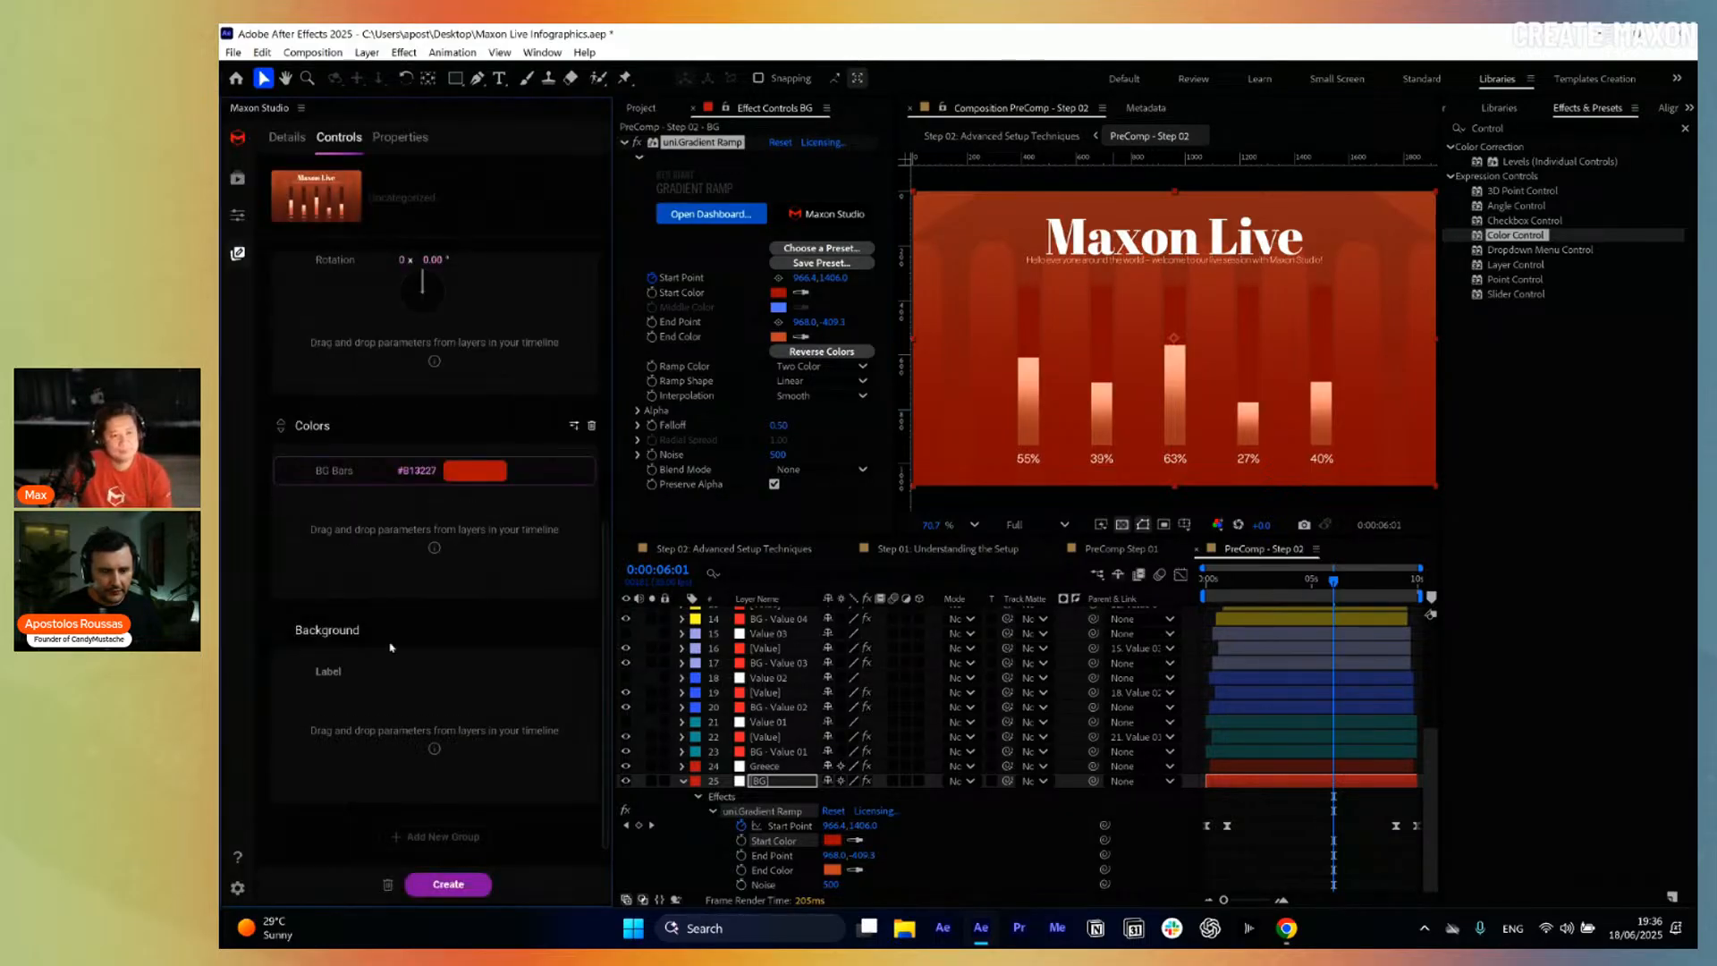
{"action": "left_click", "coordinate": [483, 673]}
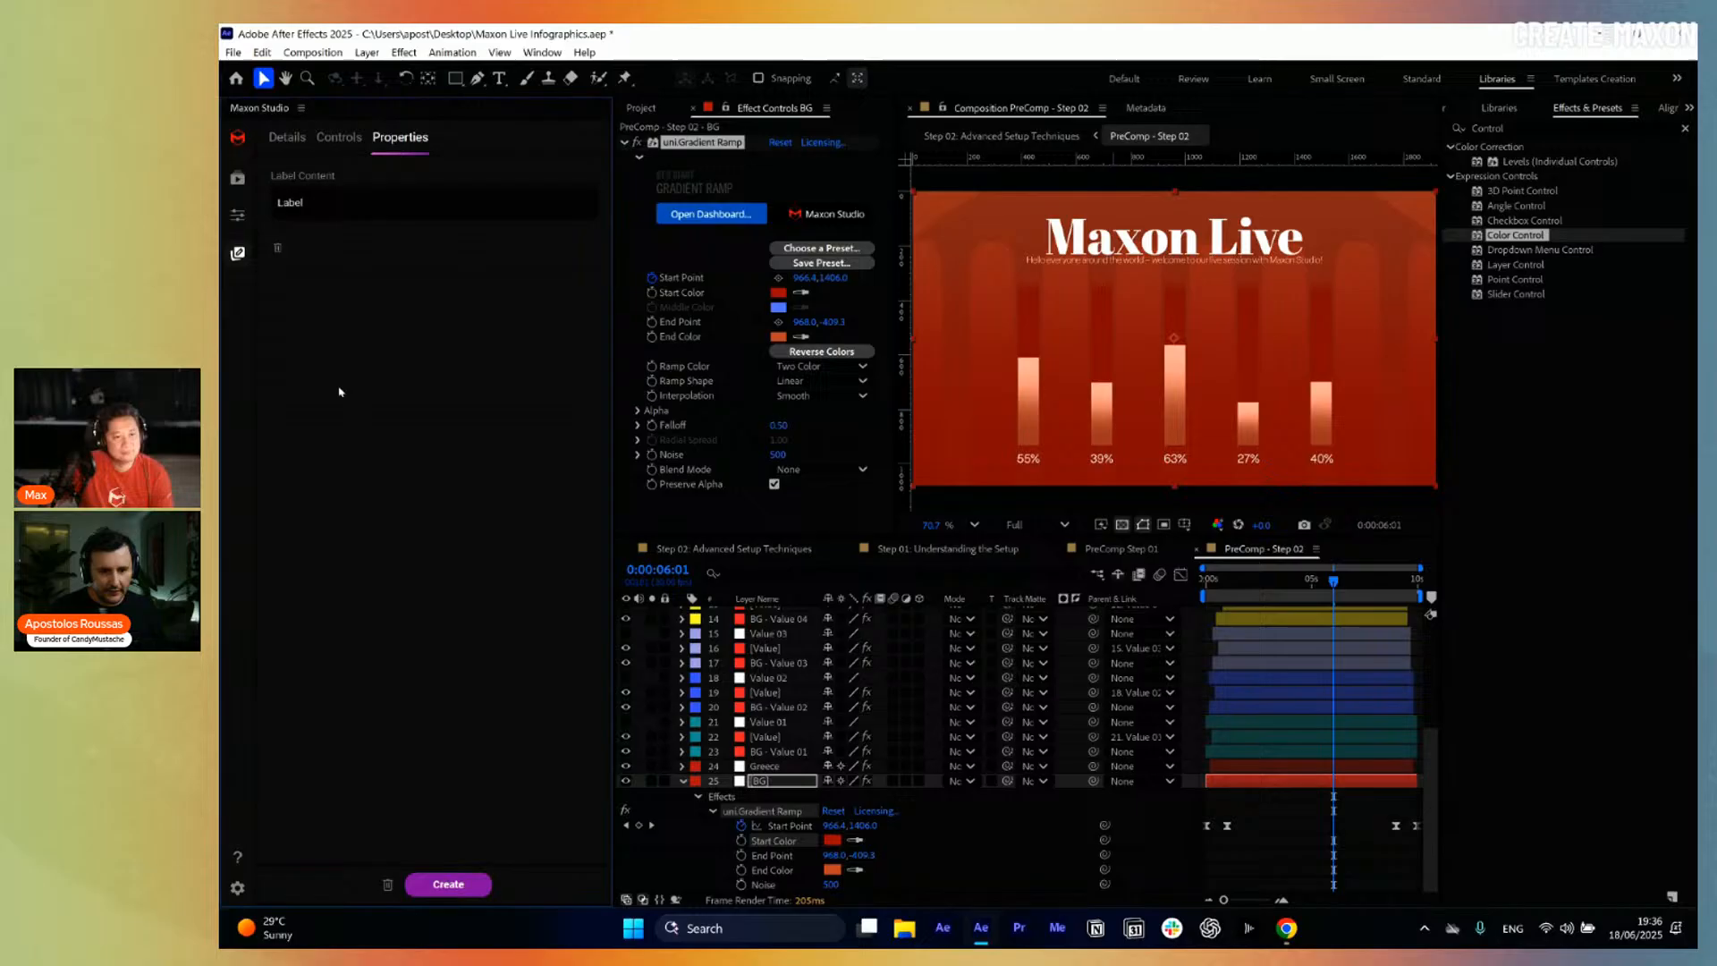
{"action": "left_click", "coordinate": [335, 217]}
{"action": "type", "text": "Gree"}
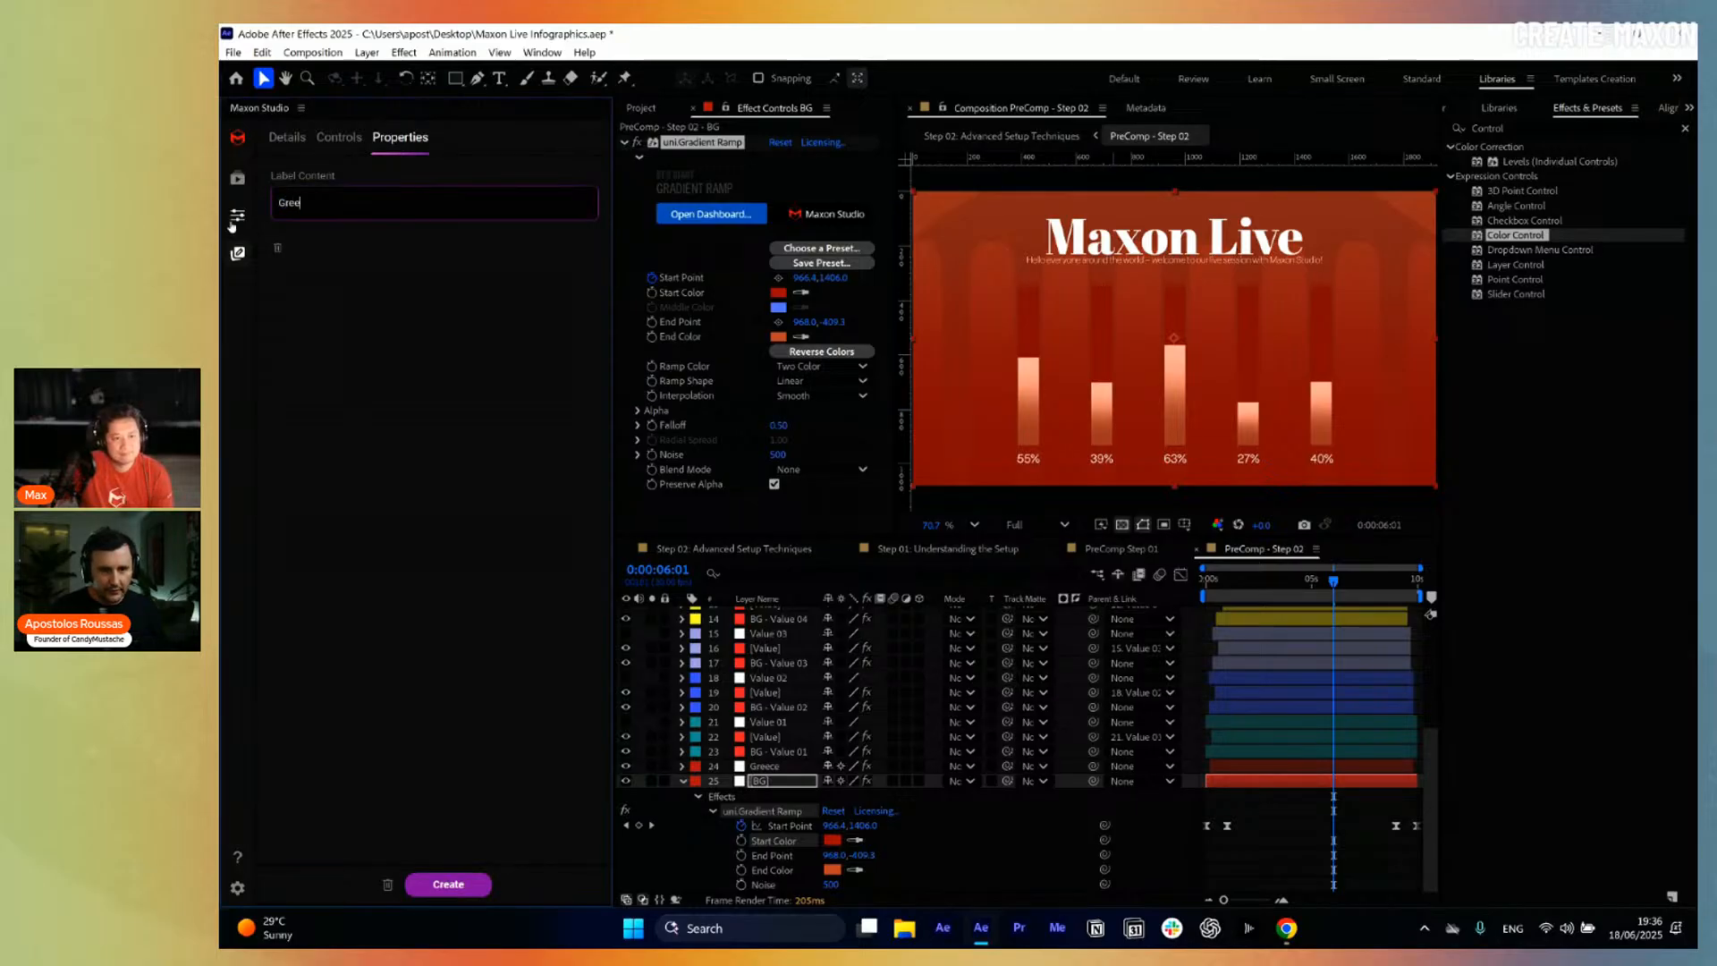
{"action": "type", "text": "ce Ico"}
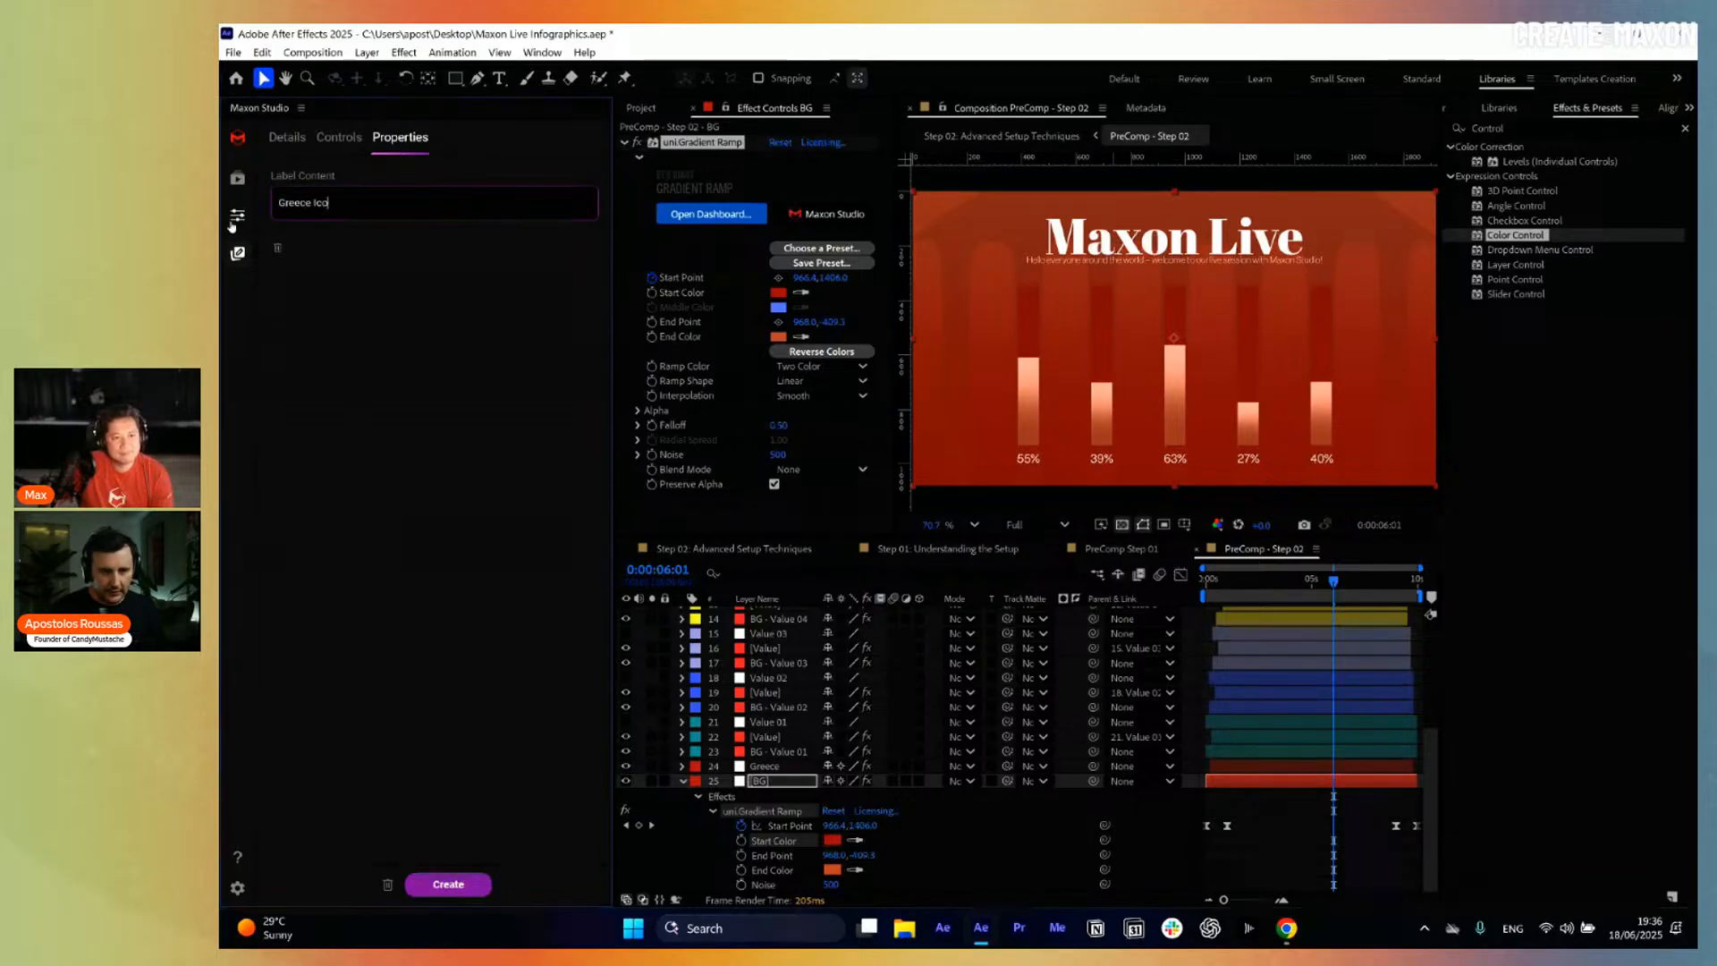
{"action": "type", "text": "n"}
{"action": "left_click", "coordinate": [474, 403]}
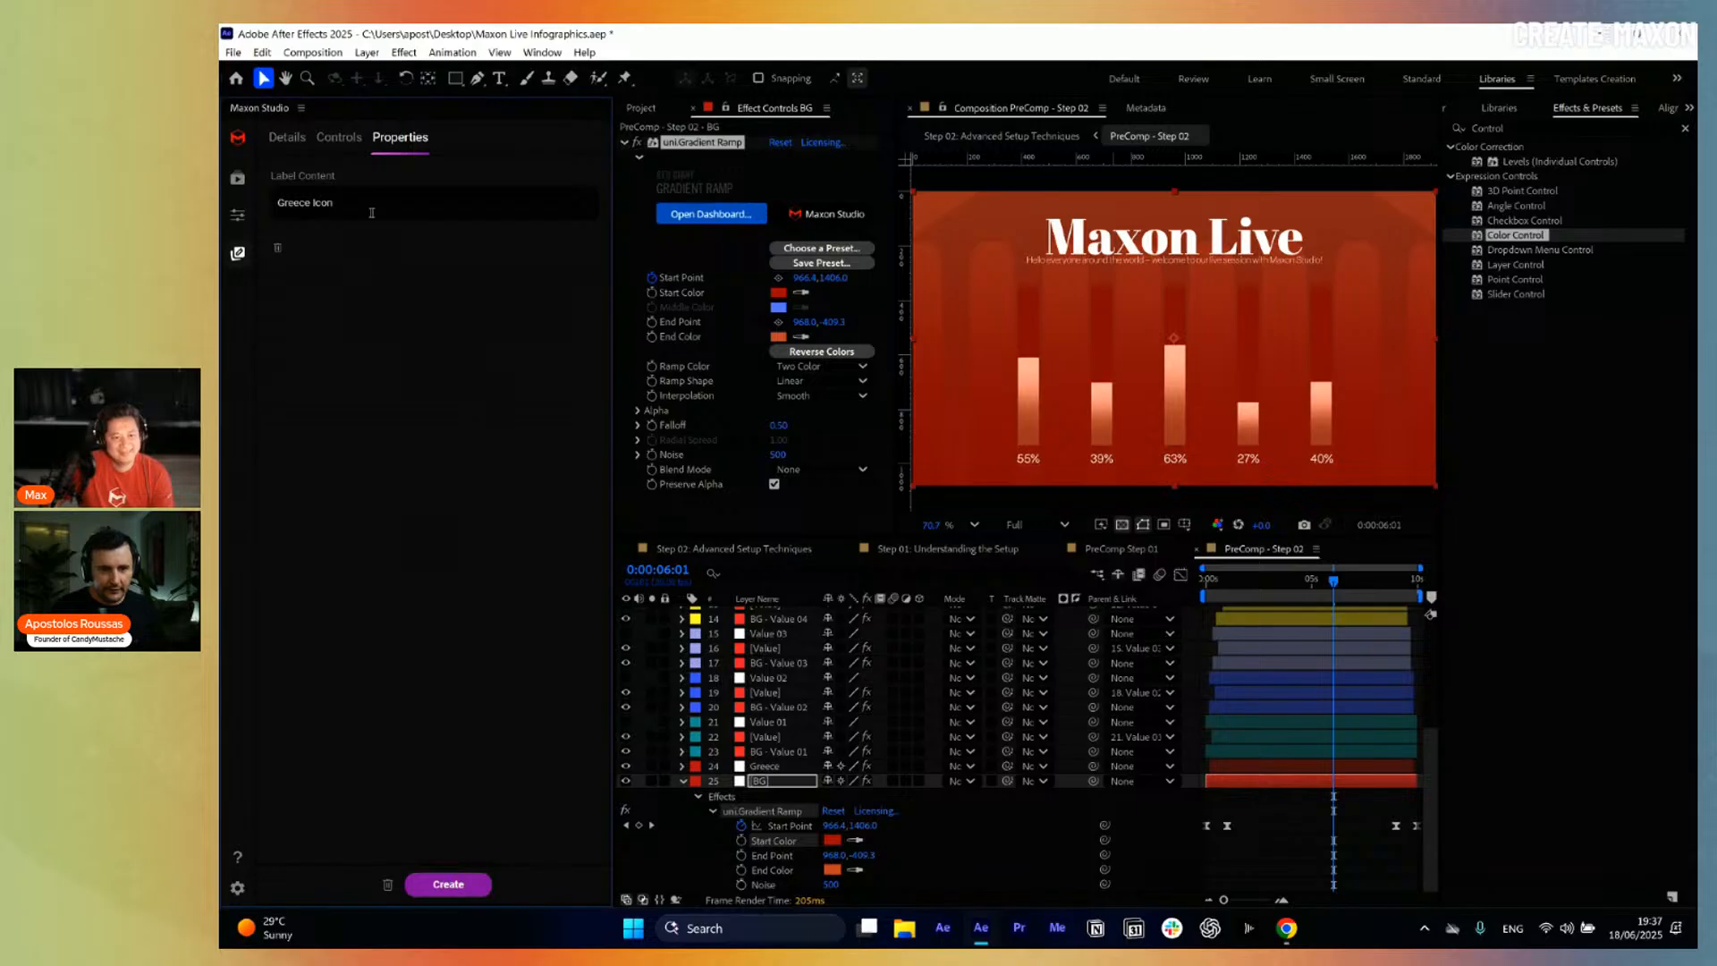
{"action": "left_click", "coordinate": [339, 136]}
{"action": "scroll", "coordinate": [419, 753], "scroll_direction": "down", "scroll_amount": 1}
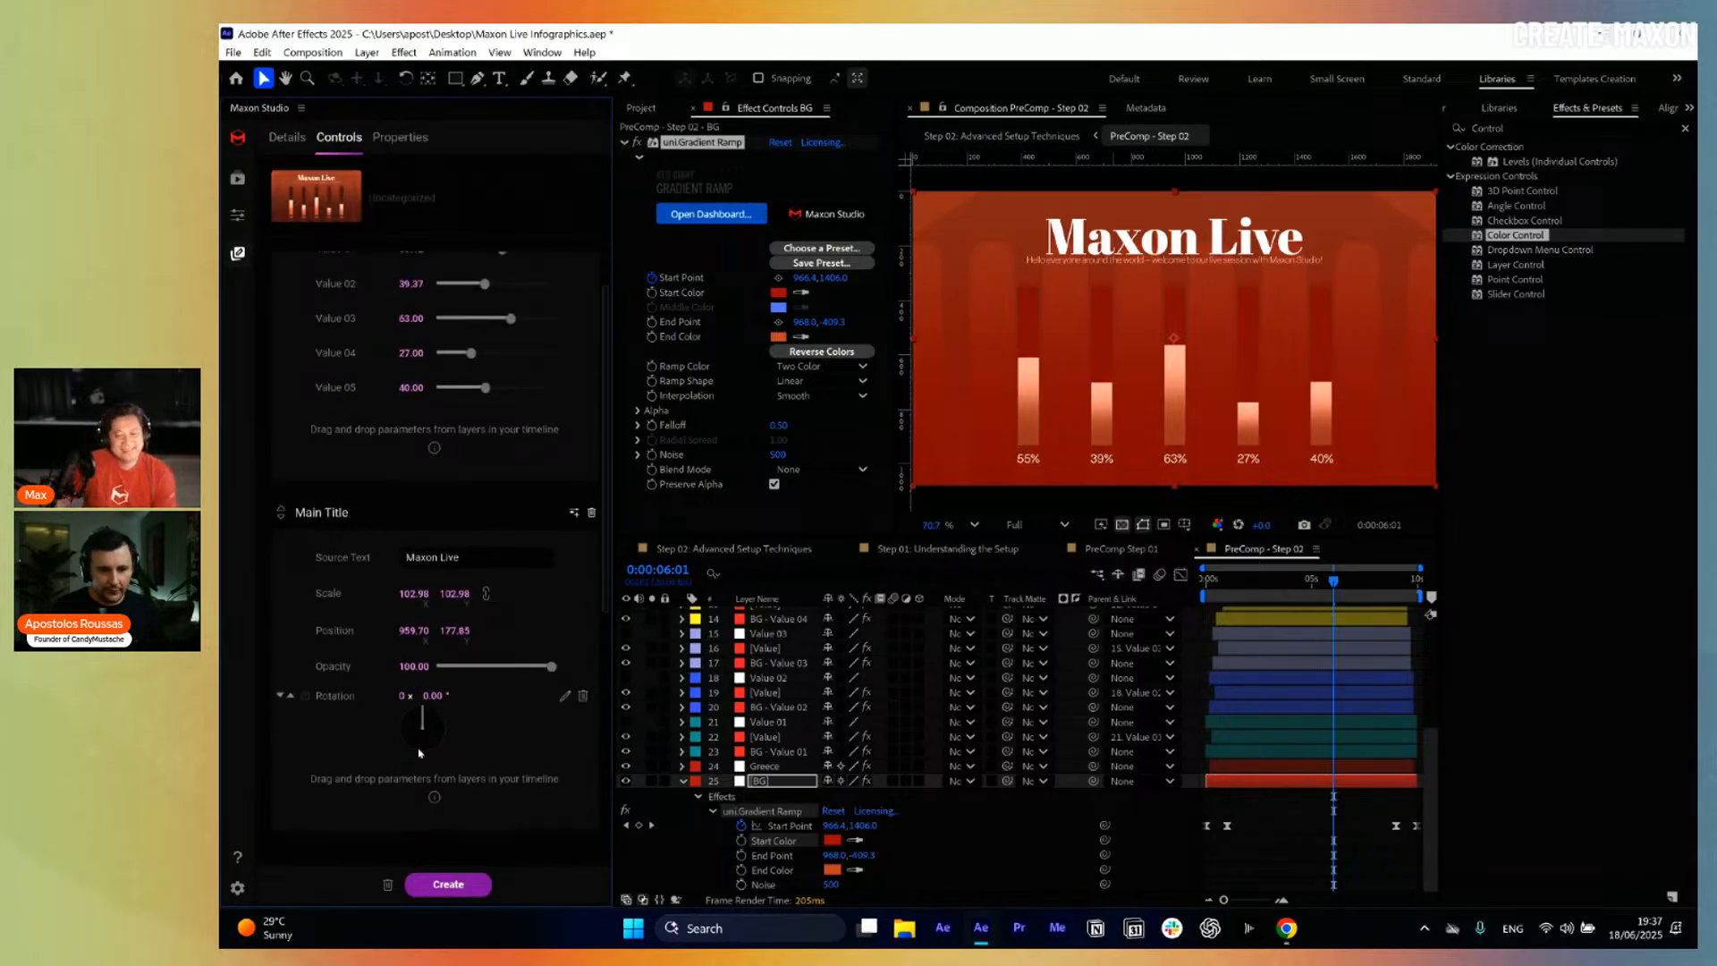
{"action": "scroll", "coordinate": [420, 753], "scroll_direction": "down", "scroll_amount": 5}
Examine the Greece layer's Position, Opacity and other Transform properties for existing keyframes, with the playhead at 0:00:02:17.
{"action": "left_click", "coordinate": [764, 766]}
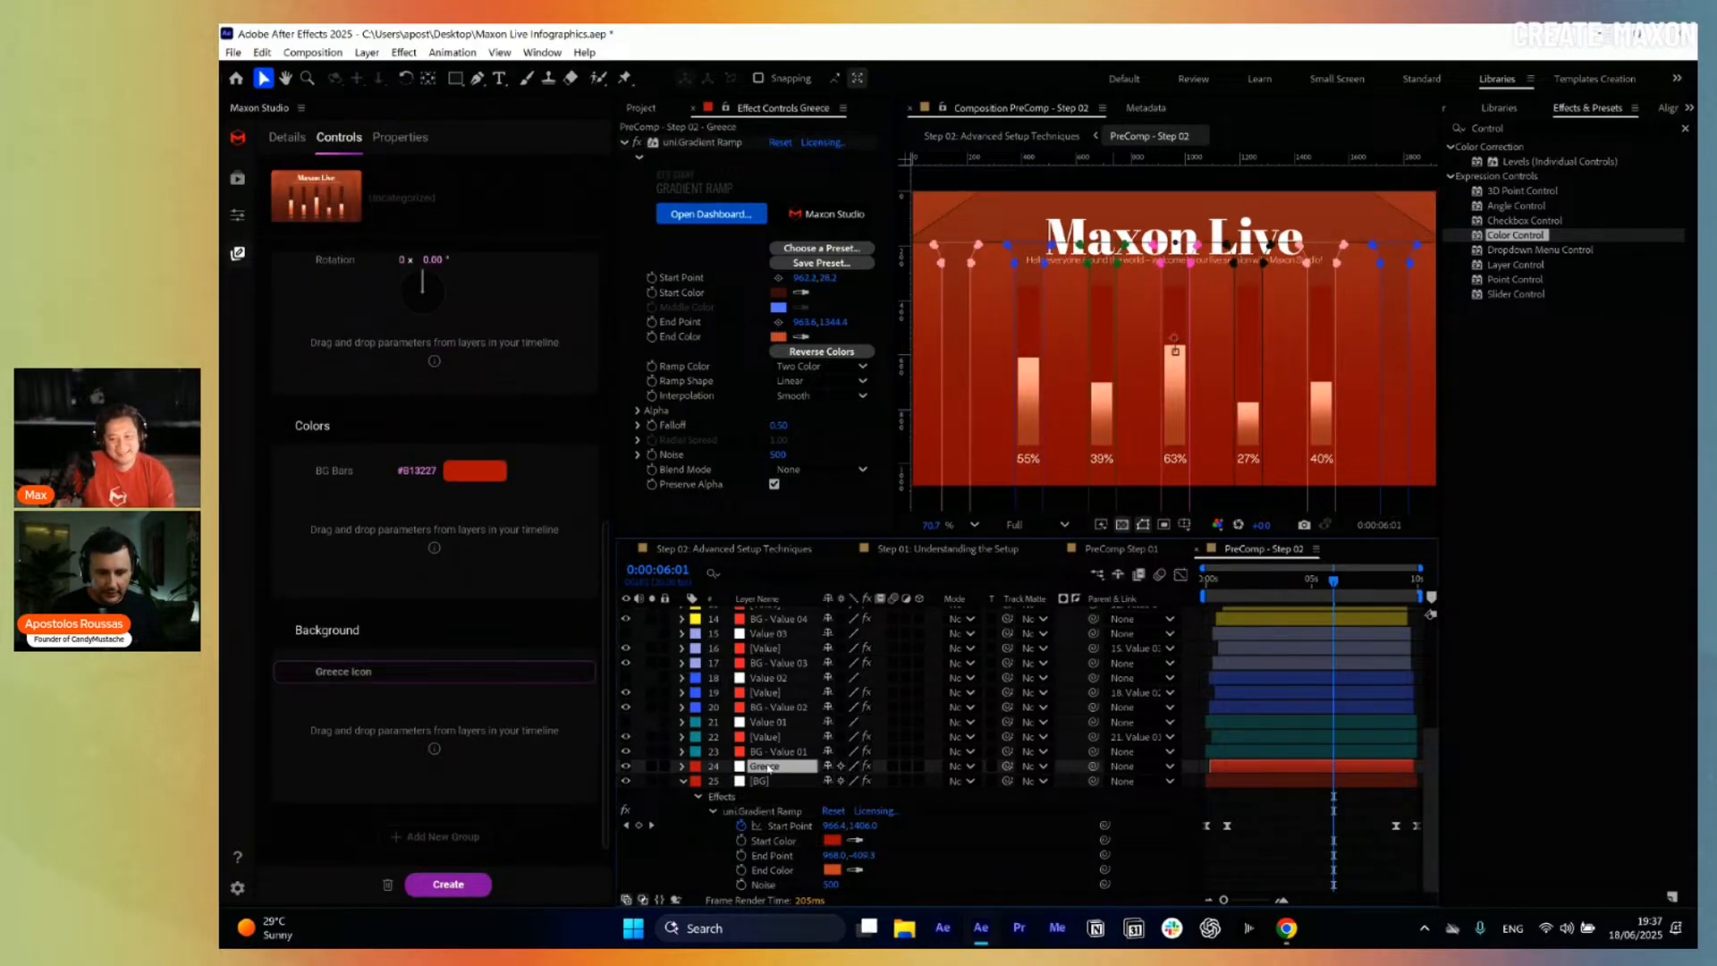
{"action": "key", "text": "p"}
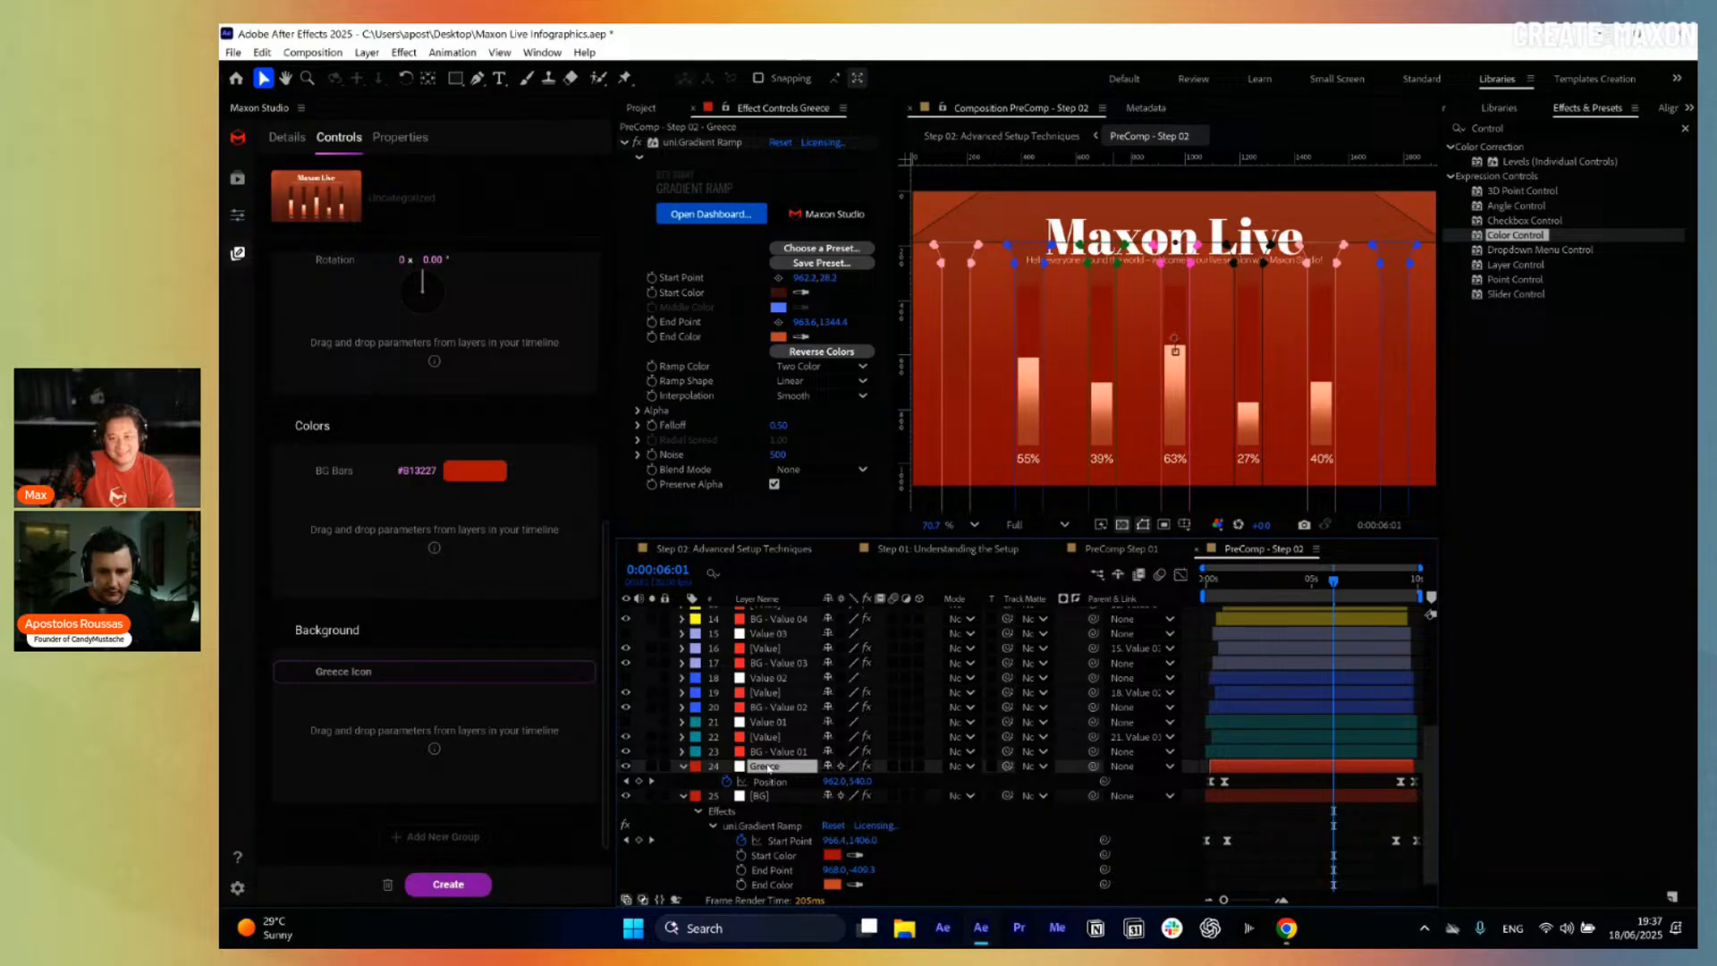
{"action": "key", "text": "t"}
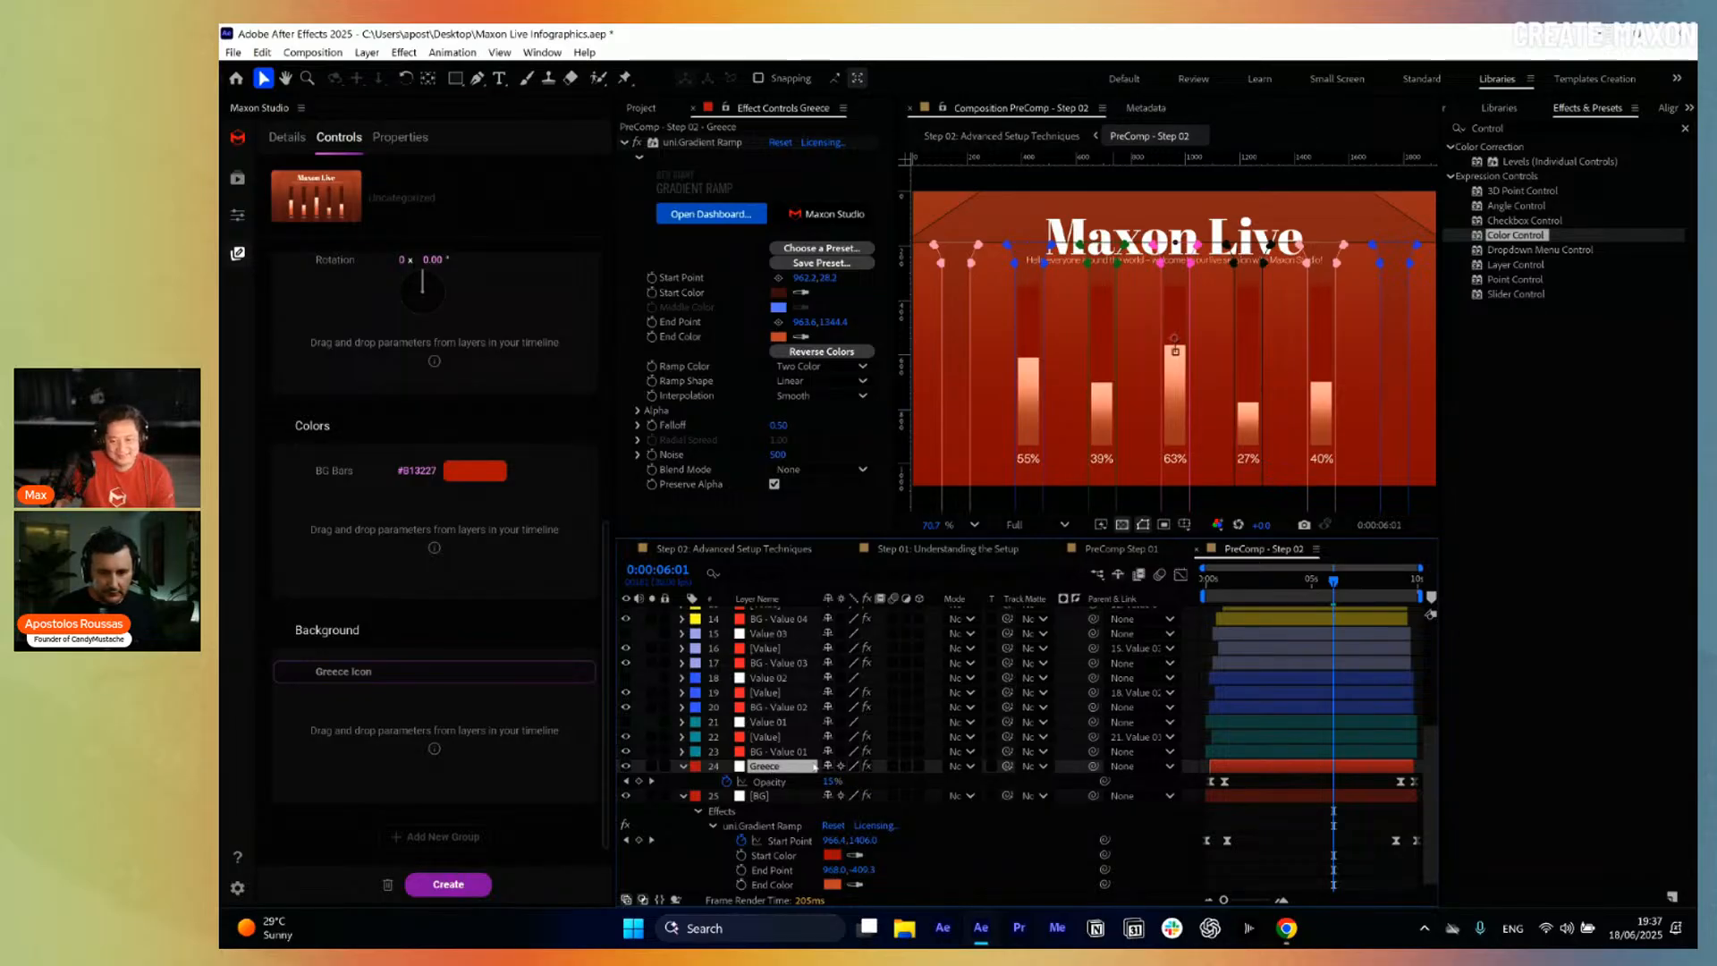
{"action": "left_click_drag", "start_coordinate": [1298, 591], "coordinate": [1262, 607]}
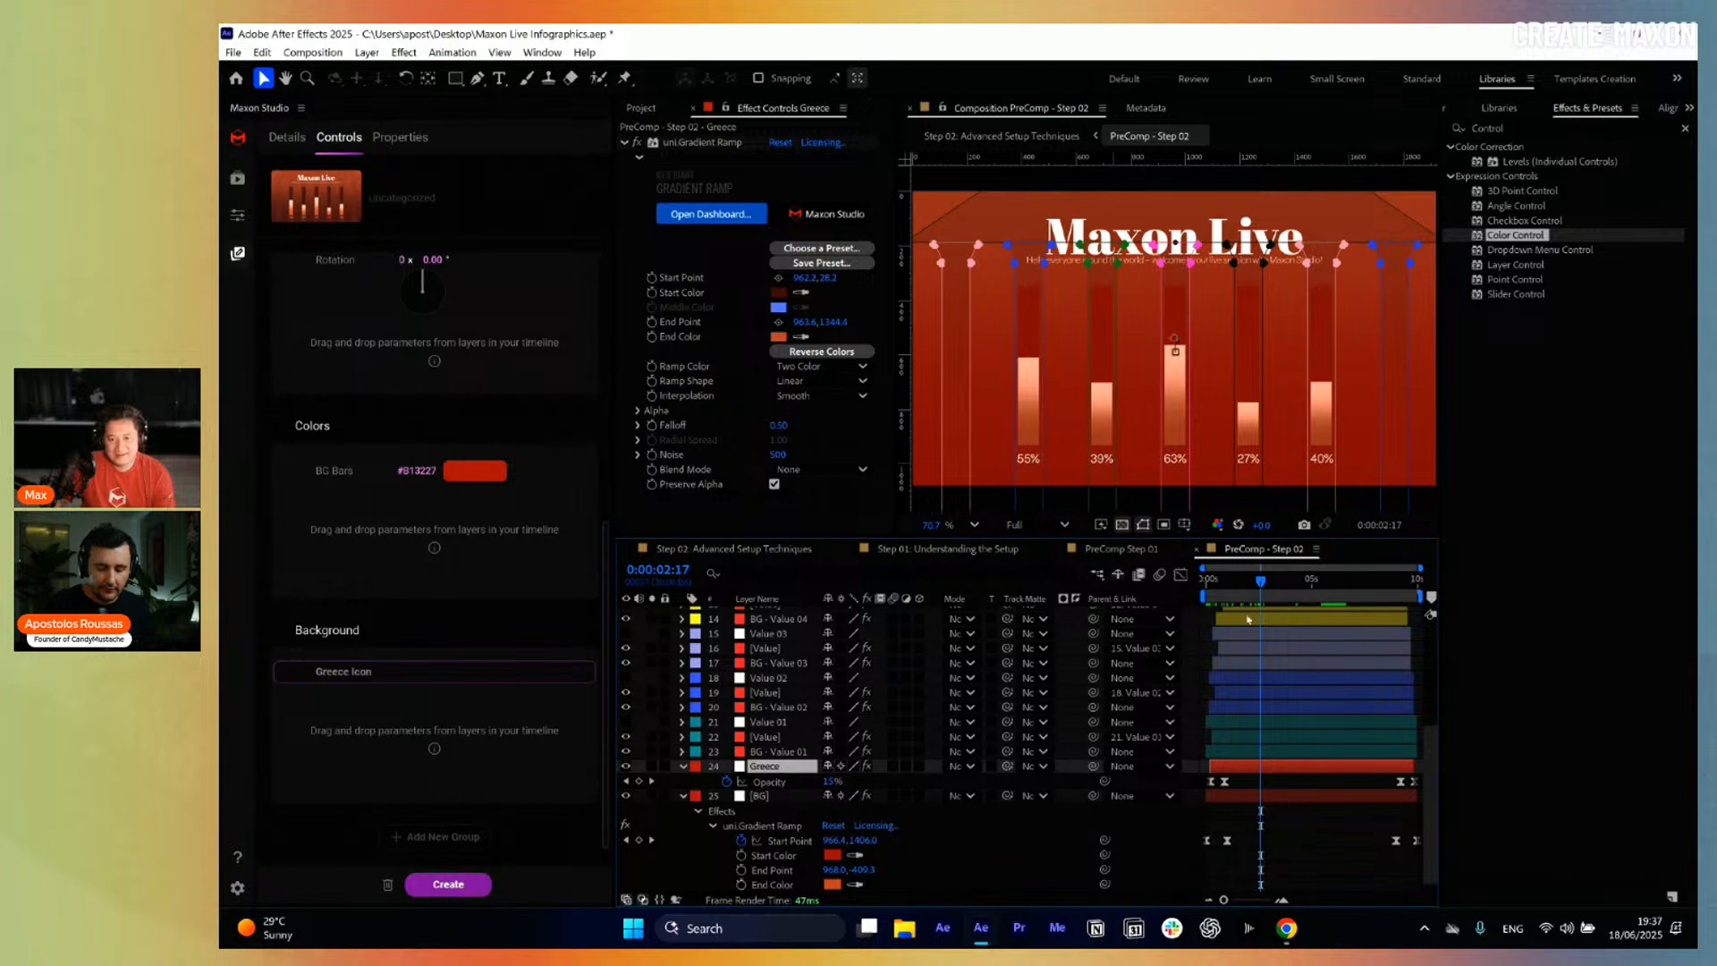
{"action": "key", "text": "m"}
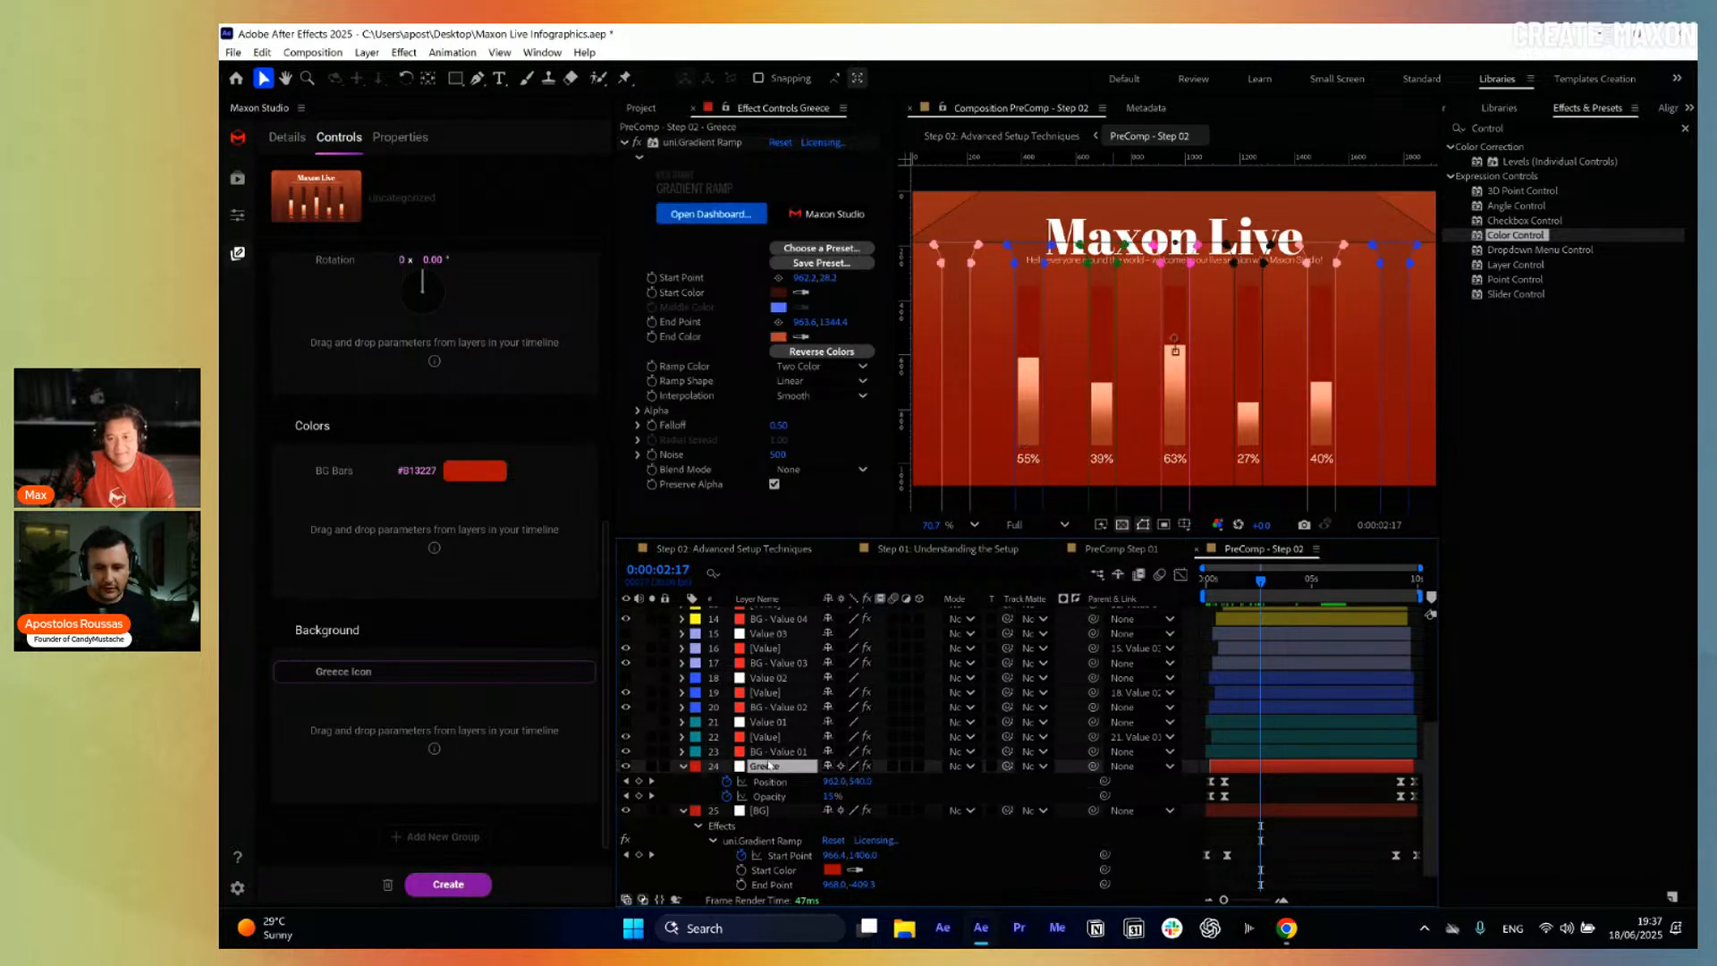
{"action": "scroll", "coordinate": [775, 782], "scroll_direction": "down", "scroll_amount": 7}
{"action": "key", "text": "u"}
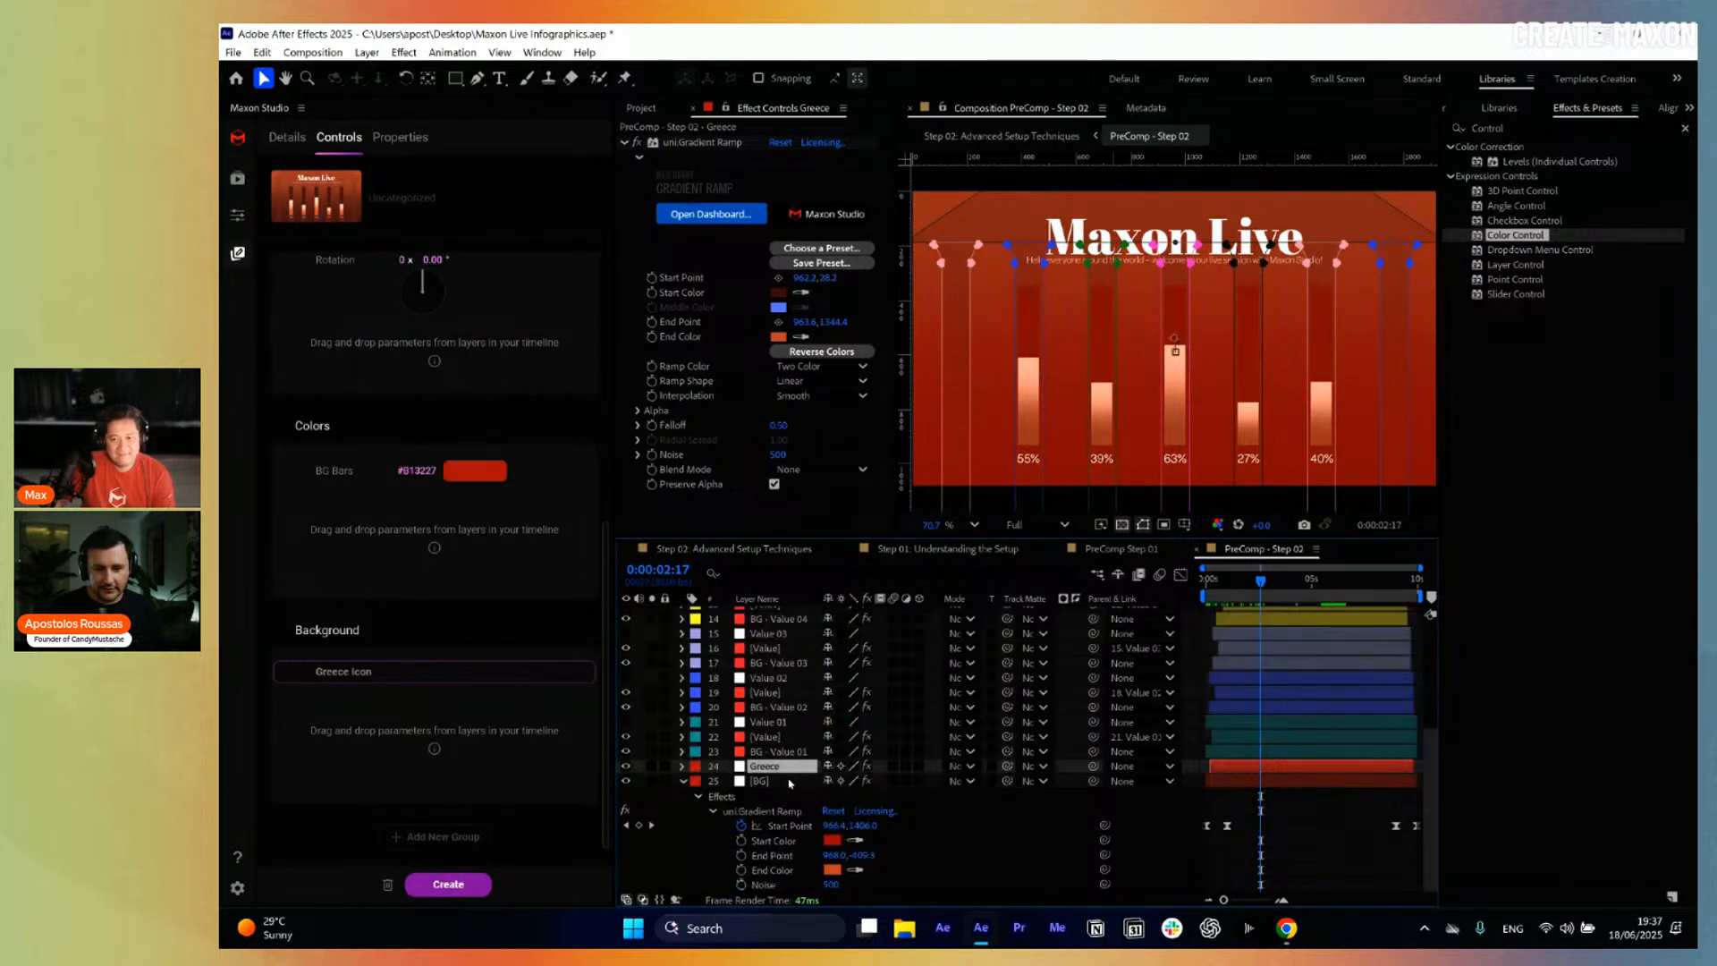
{"action": "left_click", "coordinate": [683, 766]}
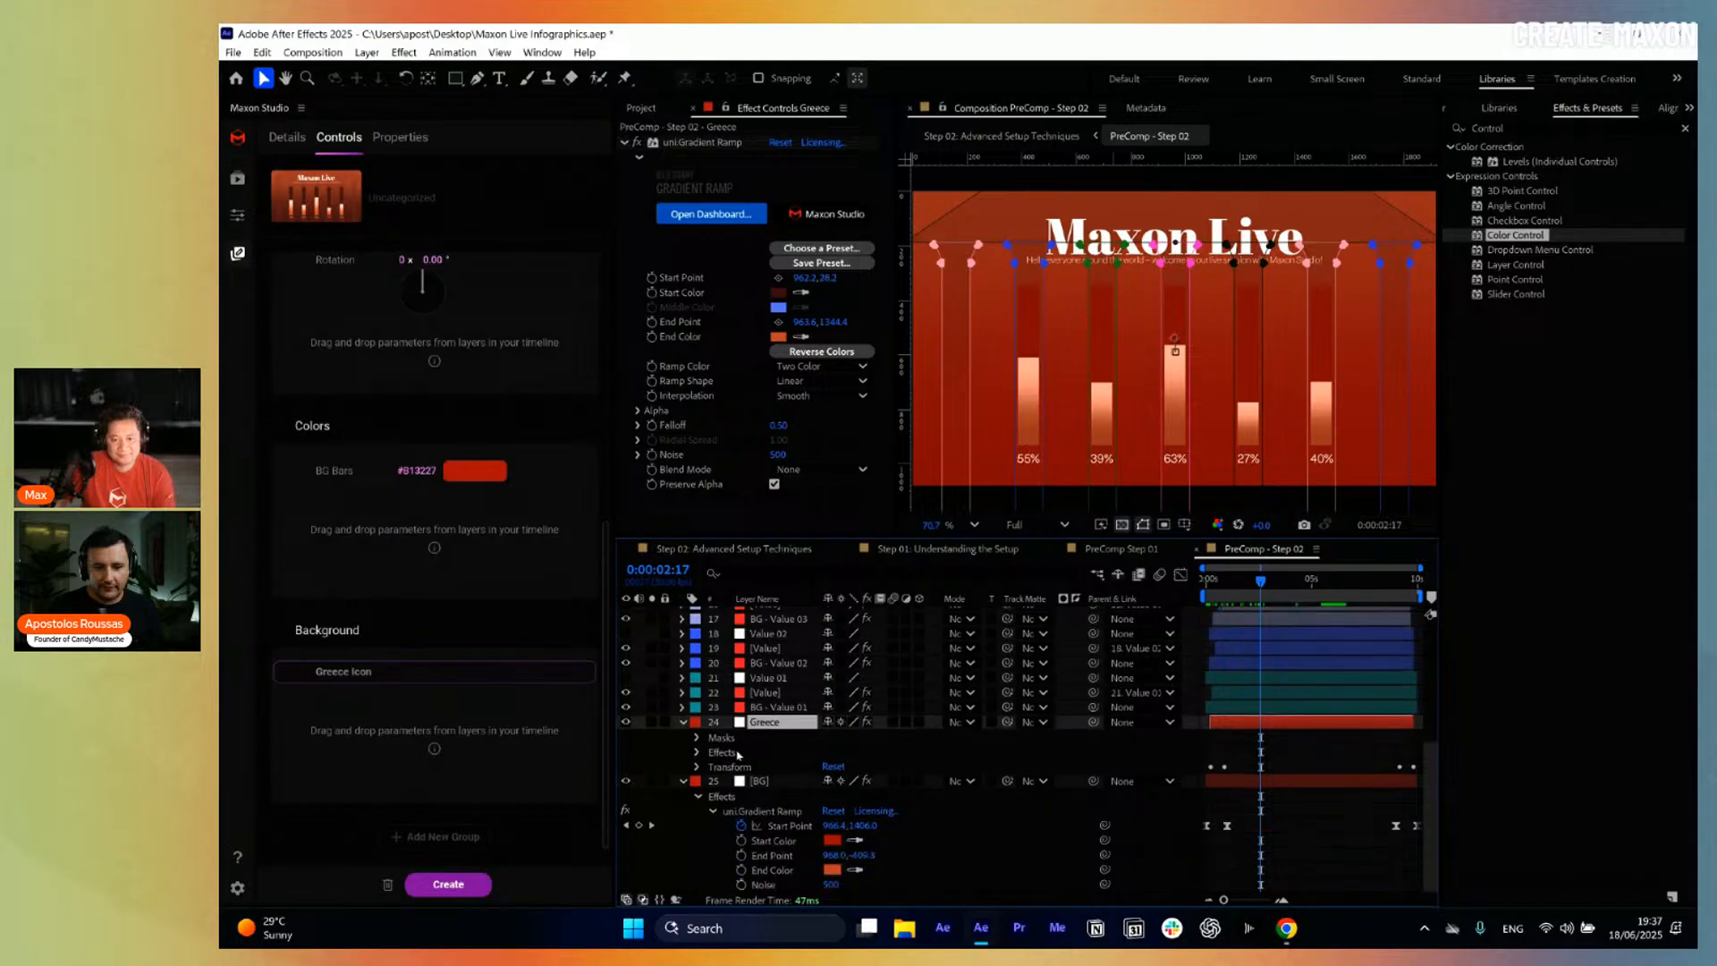
{"action": "left_click", "coordinate": [697, 768]}
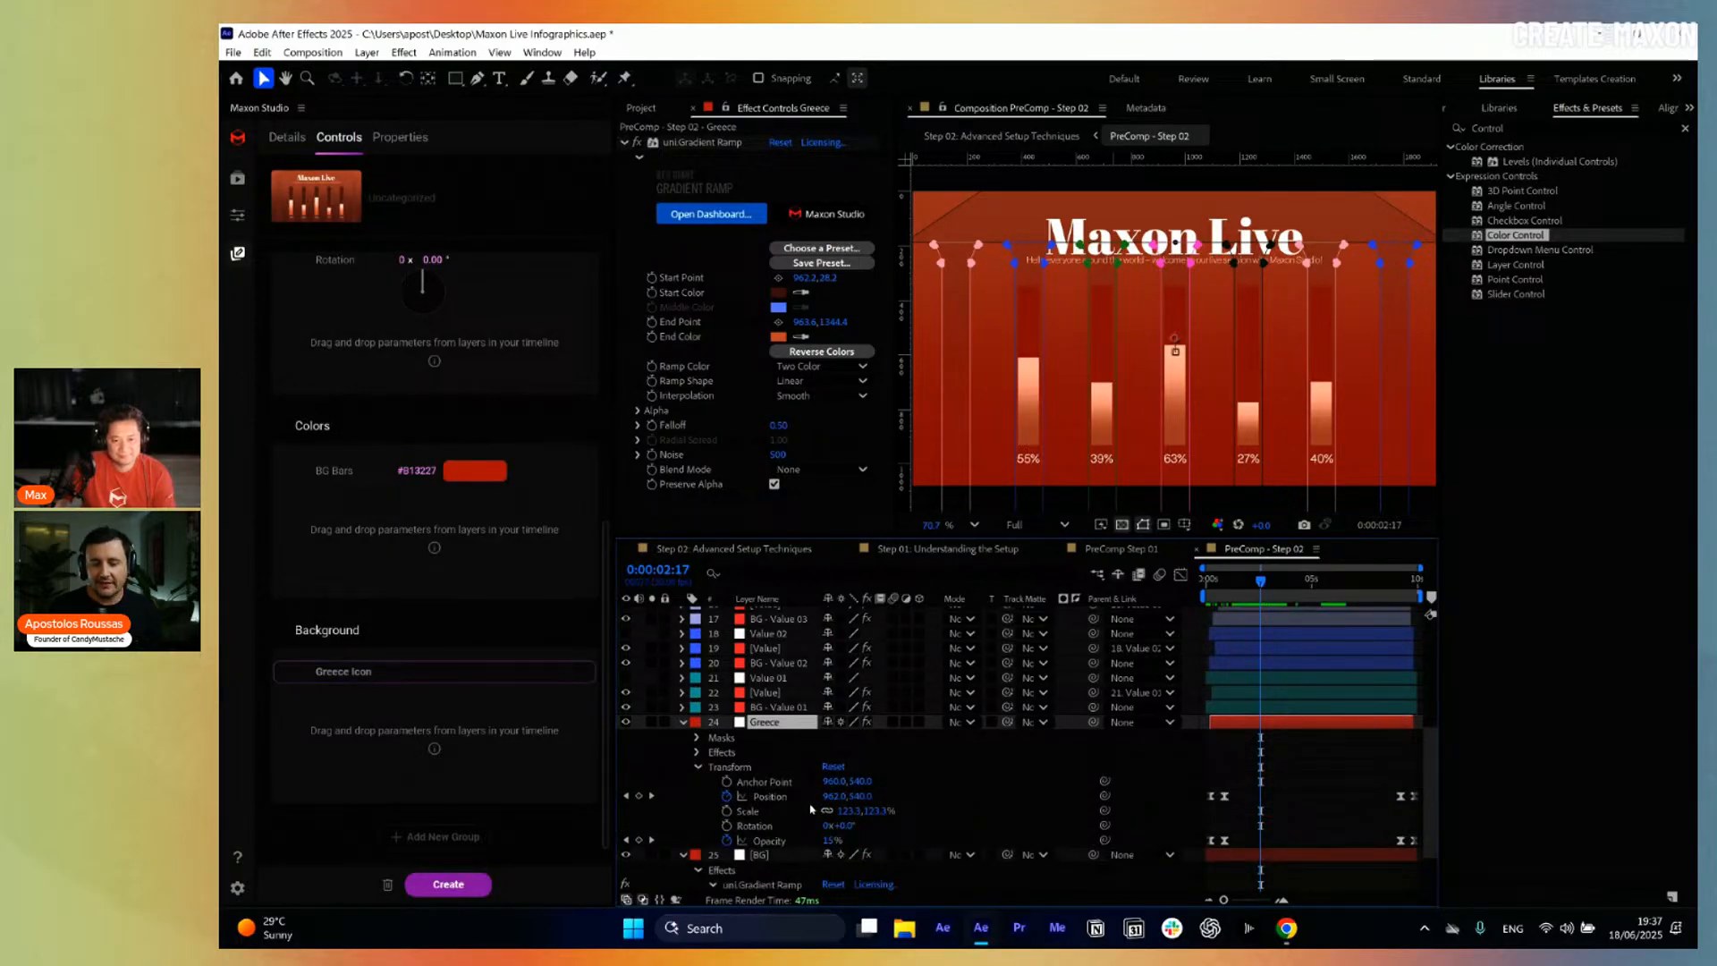
Find the Distort Transform effect by searching for Trans and apply it to the Greece layer.
{"action": "key", "text": "ctrl+5"}
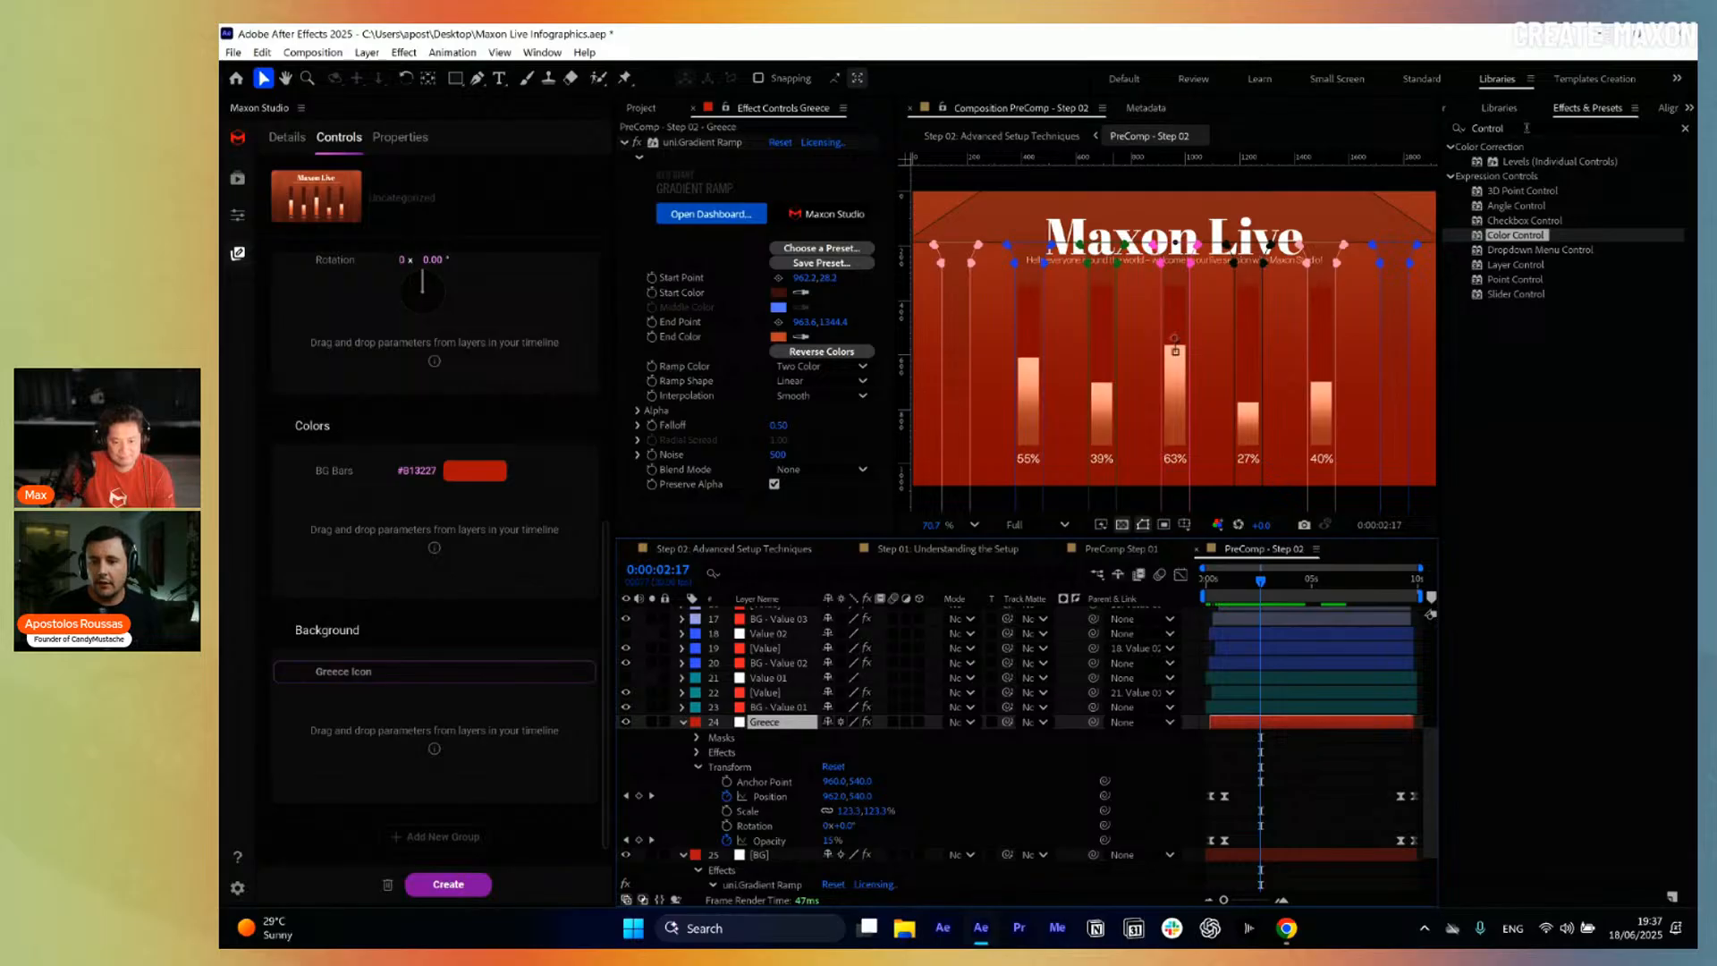
{"action": "type", "text": "Trna"}
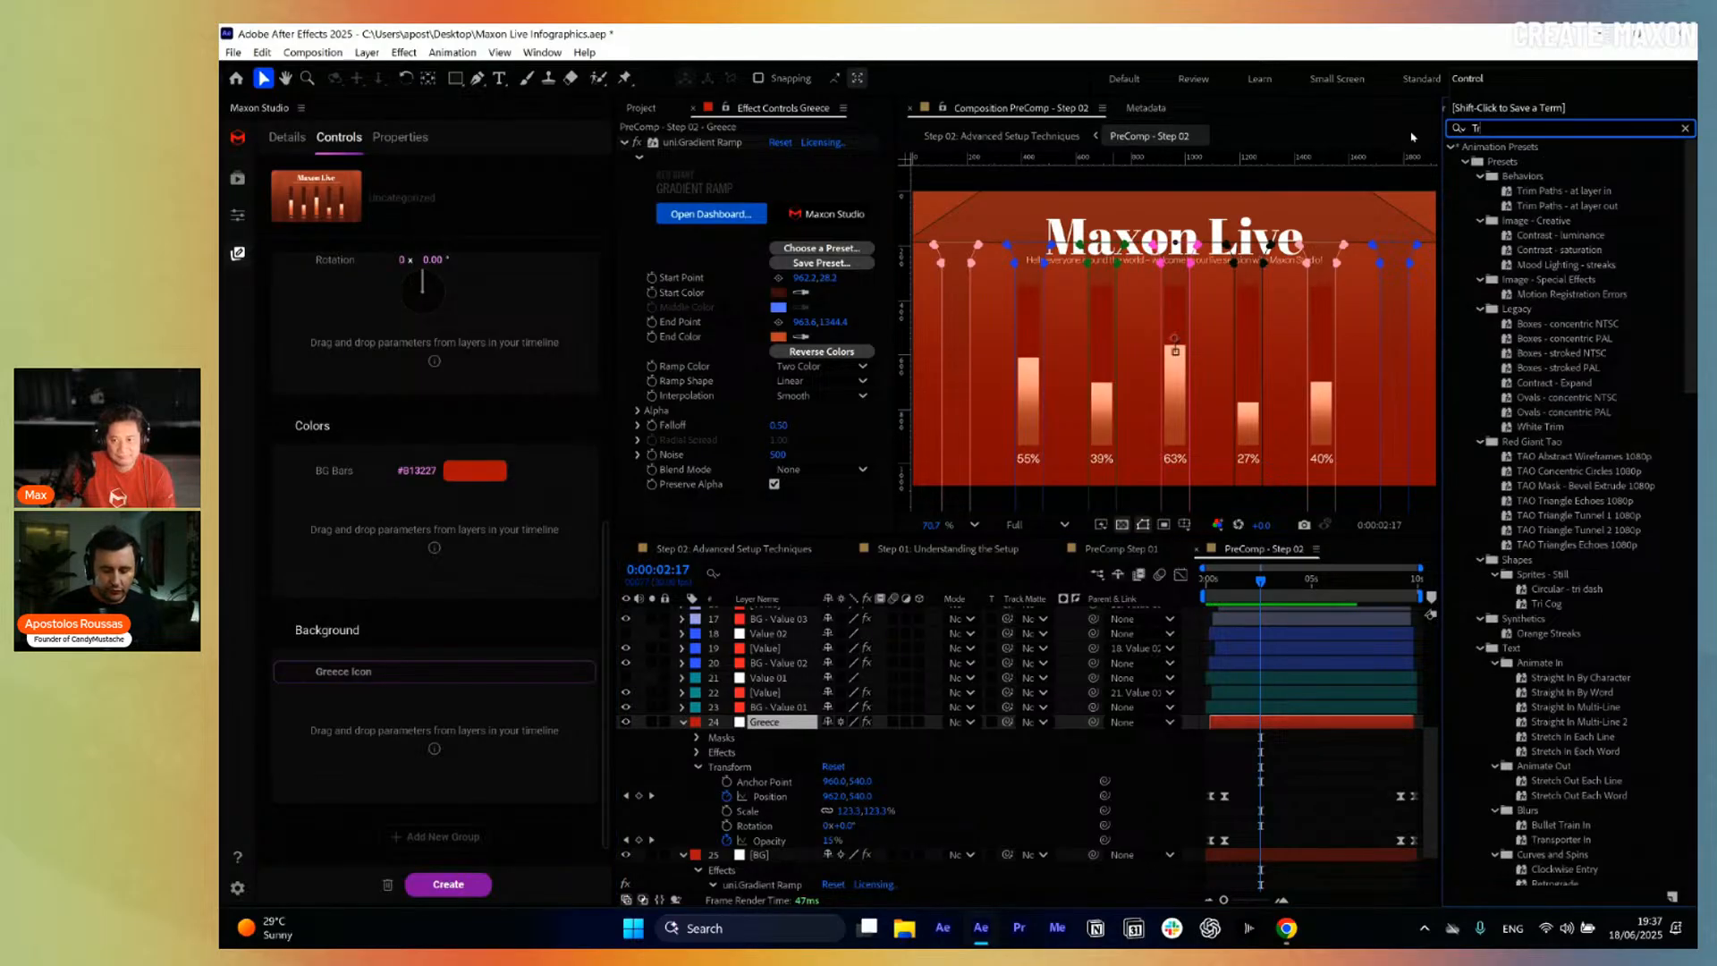
{"action": "key", "text": "BackSpace"}
{"action": "key", "text": "BackSpace"}
{"action": "type", "text": "anf"}
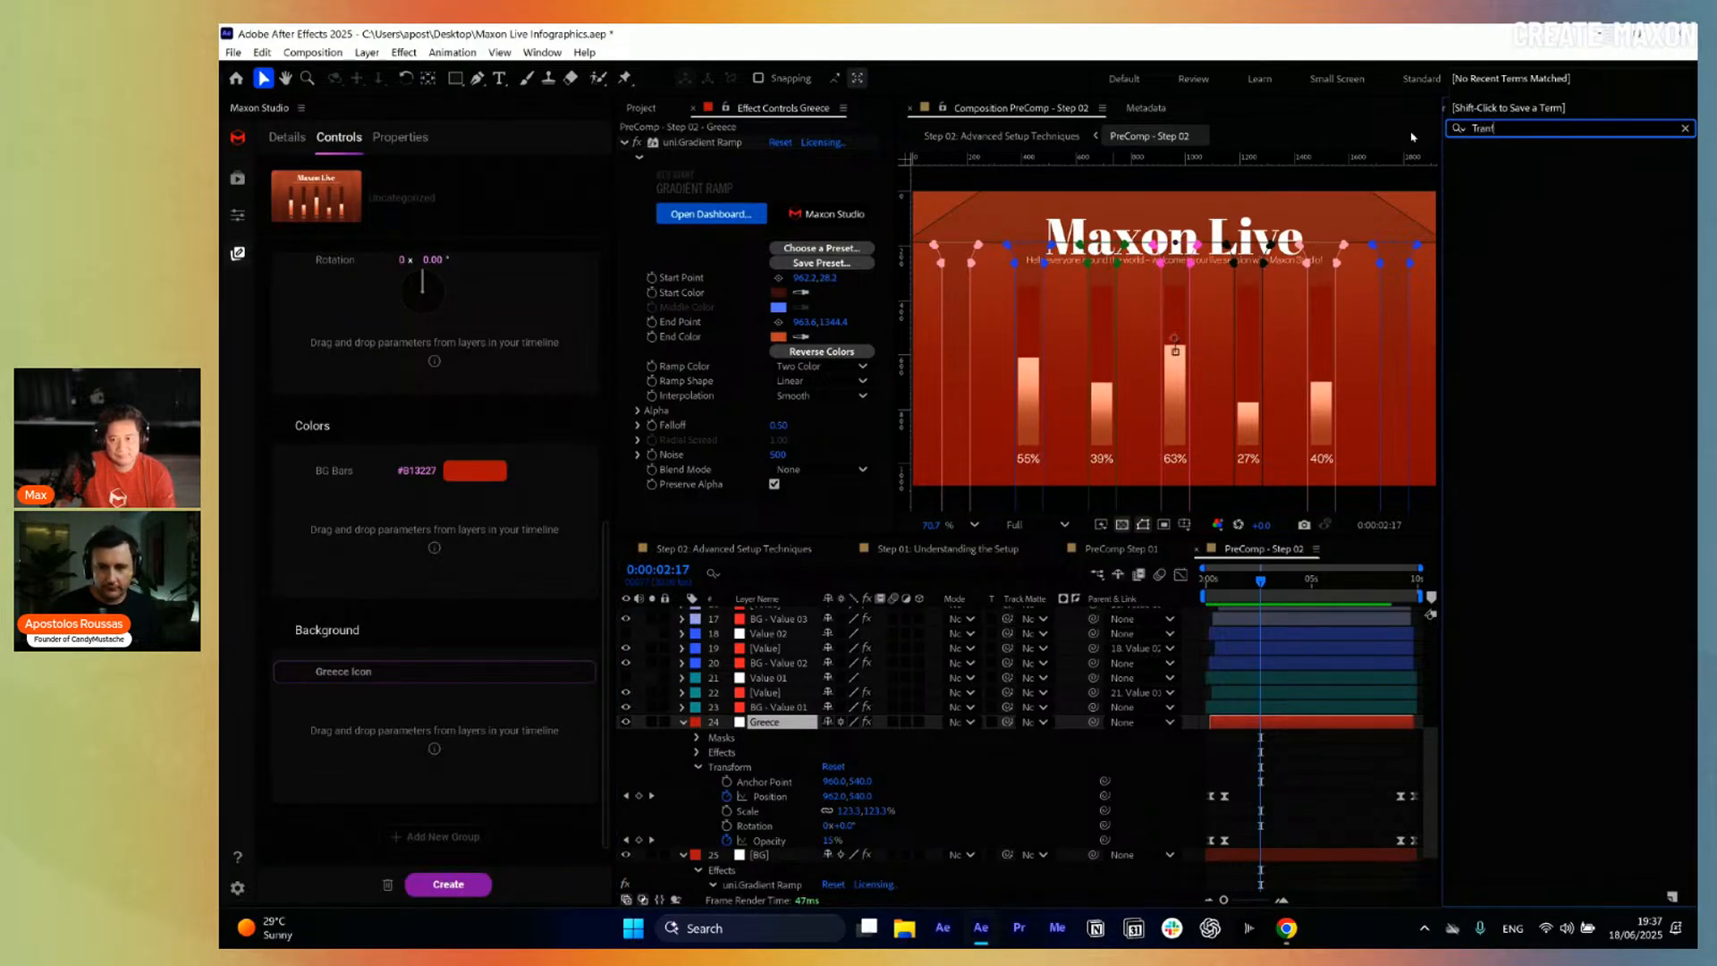
{"action": "key", "text": "BackSpace"}
{"action": "type", "text": "s"}
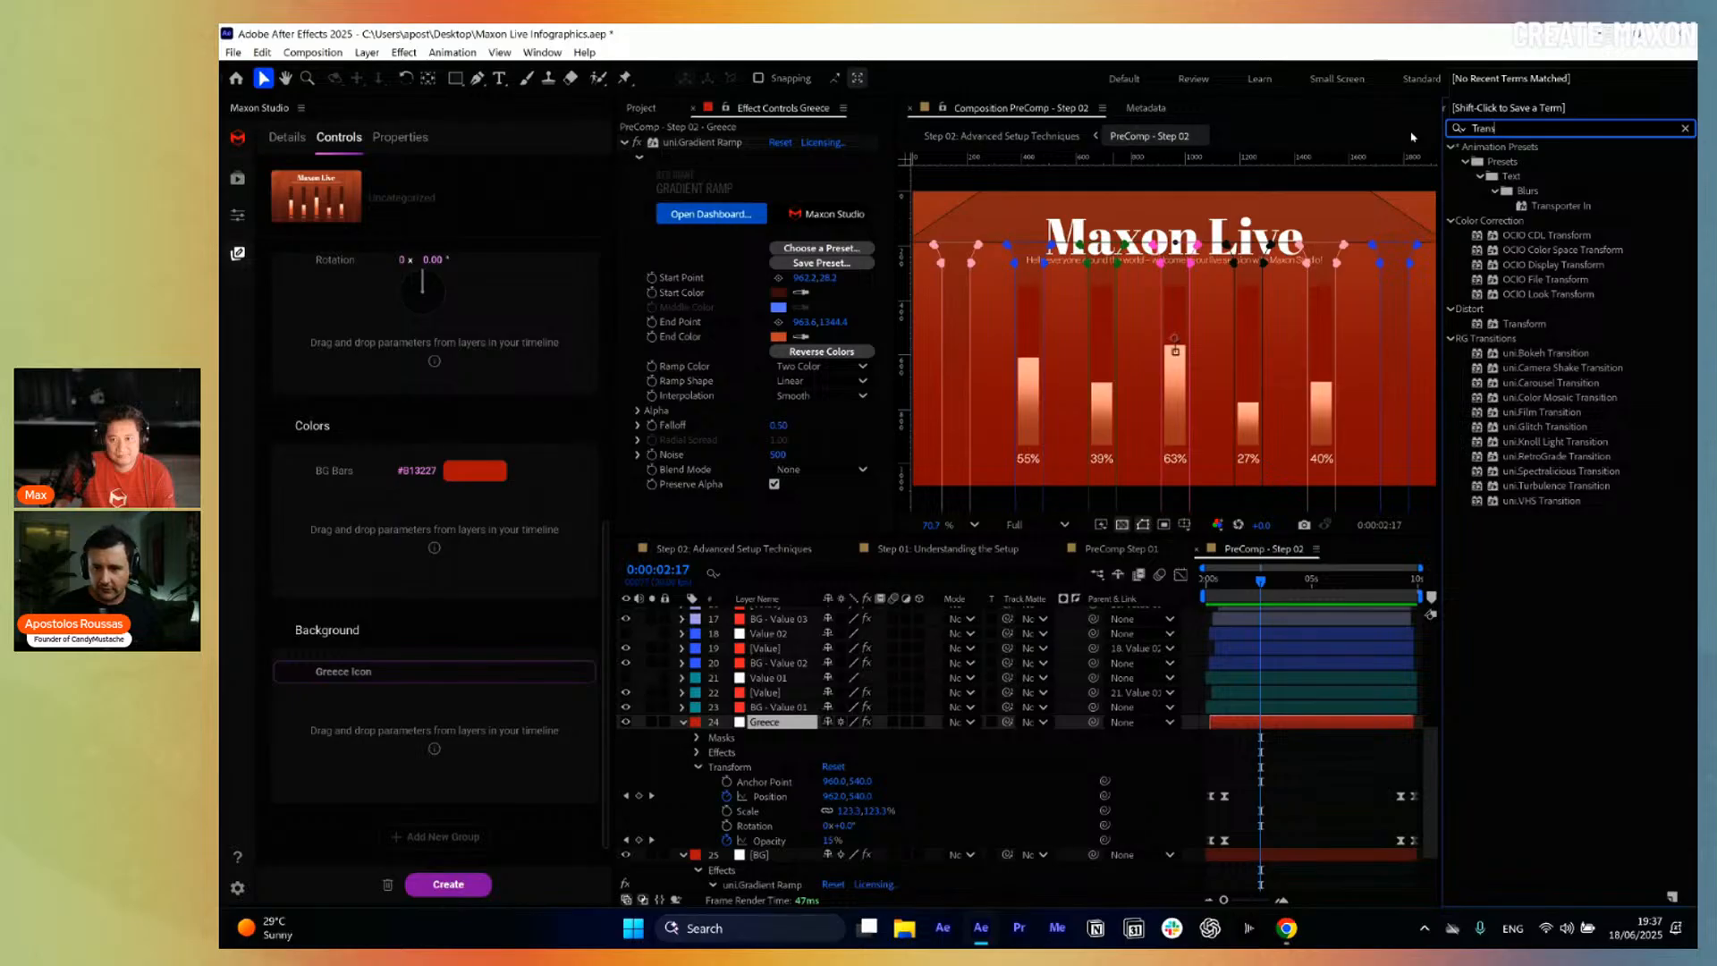
{"action": "left_click_drag", "start_coordinate": [1525, 324], "coordinate": [711, 759]}
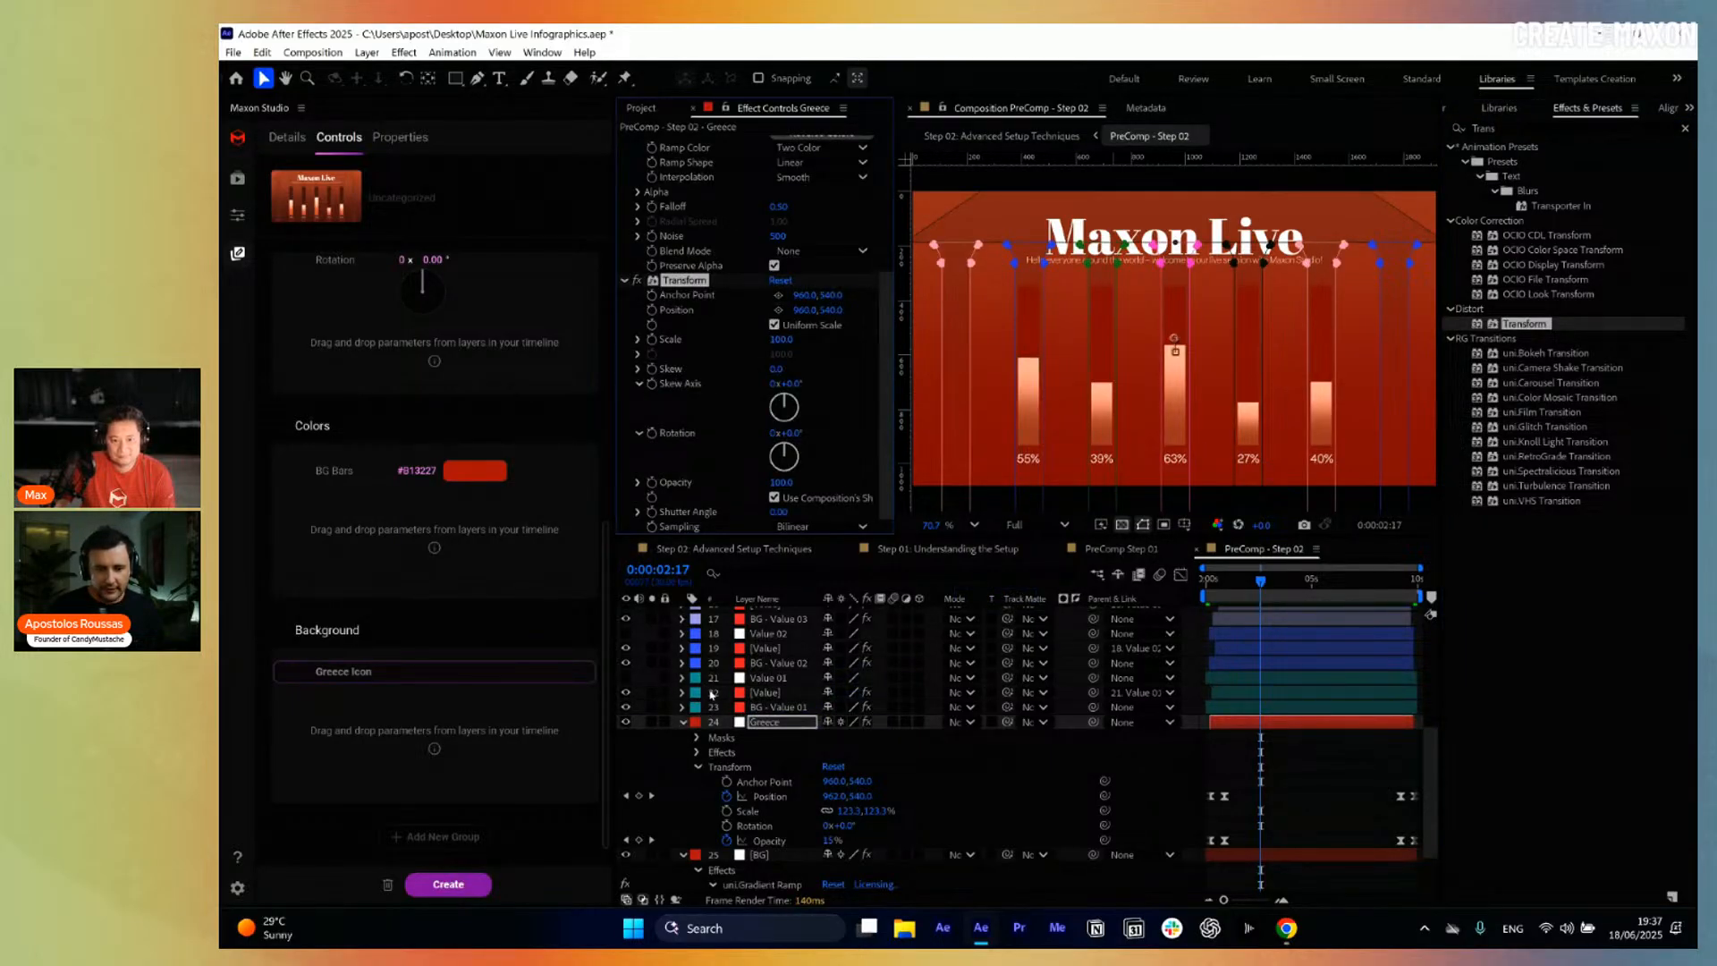
Add the Greece layer's Transform effect Position, Scale, Rotation and Opacity to the Background group under the Greece Icon label.
{"action": "key", "text": "e"}
{"action": "left_click", "coordinate": [711, 766]}
{"action": "scroll", "coordinate": [787, 716], "scroll_direction": "down", "scroll_amount": 3}
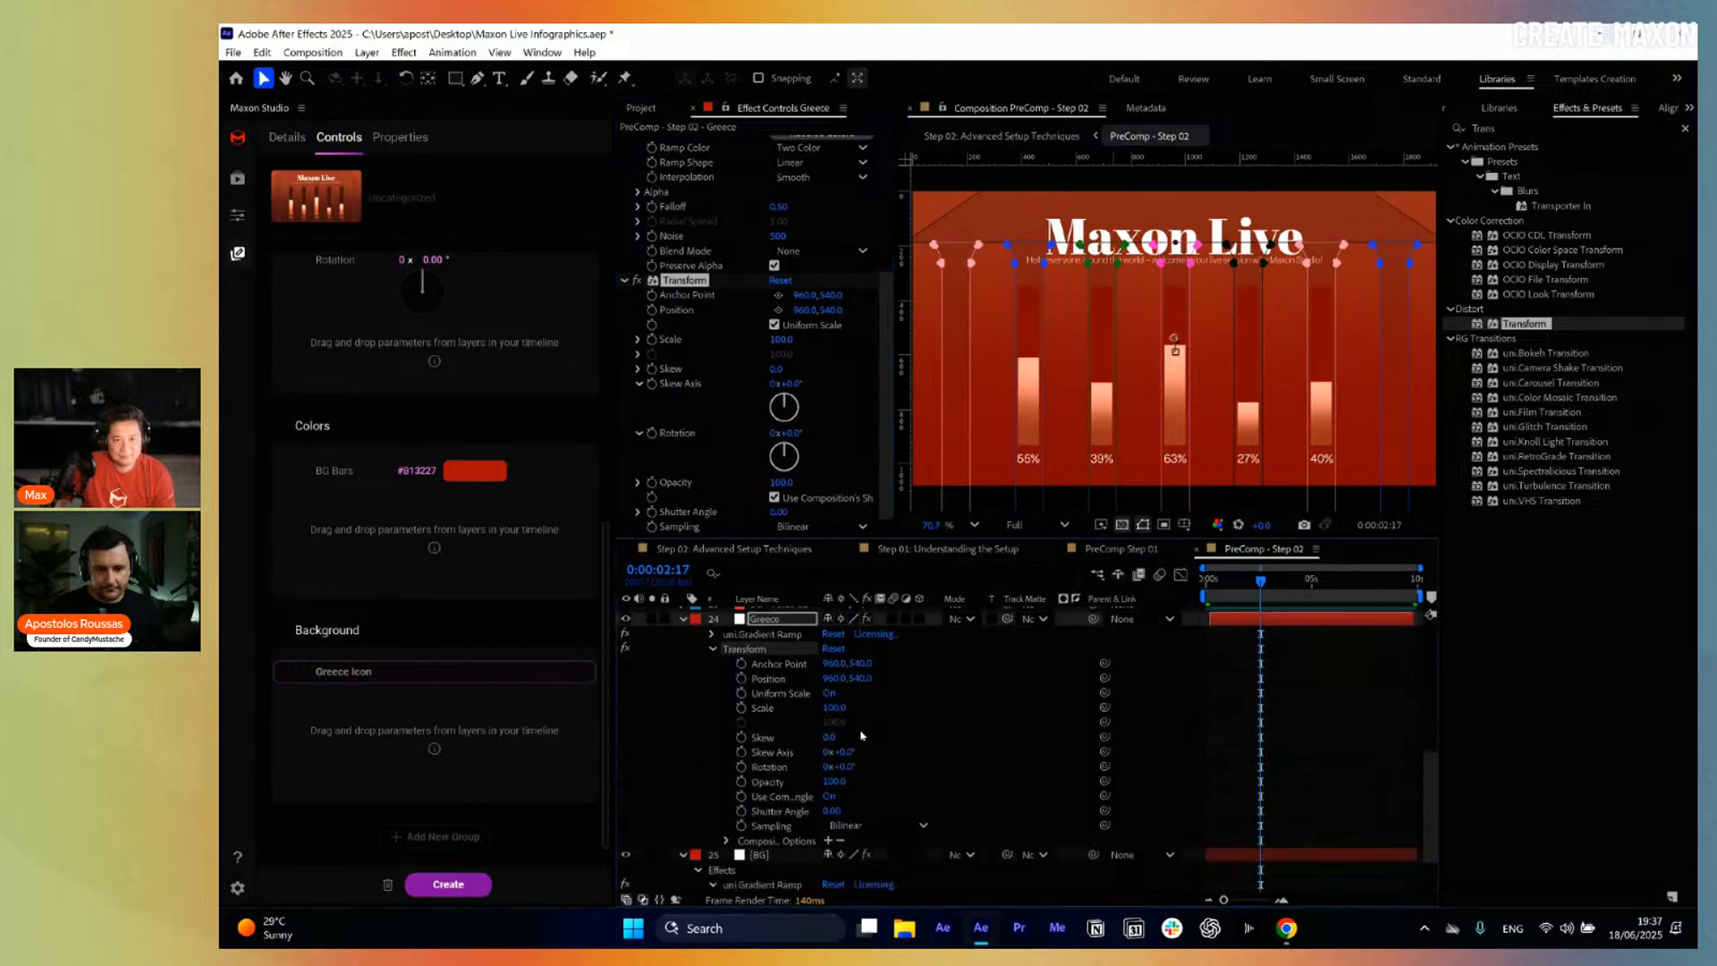
{"action": "left_click", "coordinate": [771, 680]}
{"action": "left_click", "coordinate": [769, 712], "text": "ctrl"}
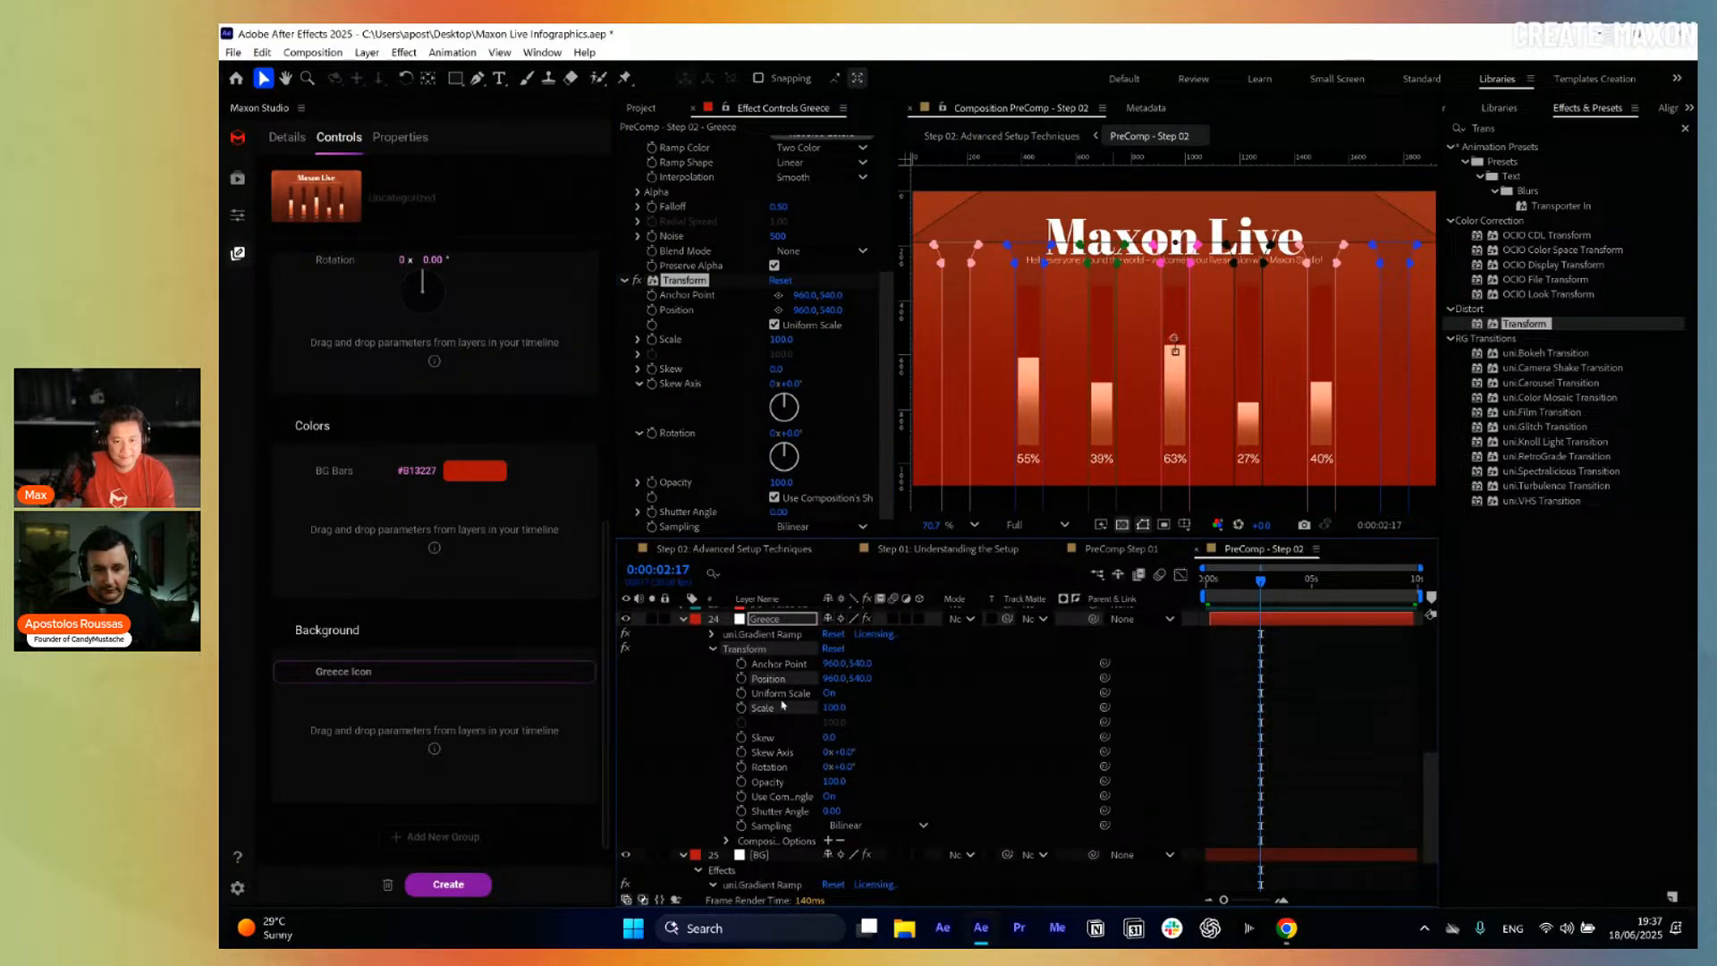
{"action": "left_click", "coordinate": [782, 785], "text": "ctrl"}
{"action": "left_click", "coordinate": [779, 769], "text": "ctrl"}
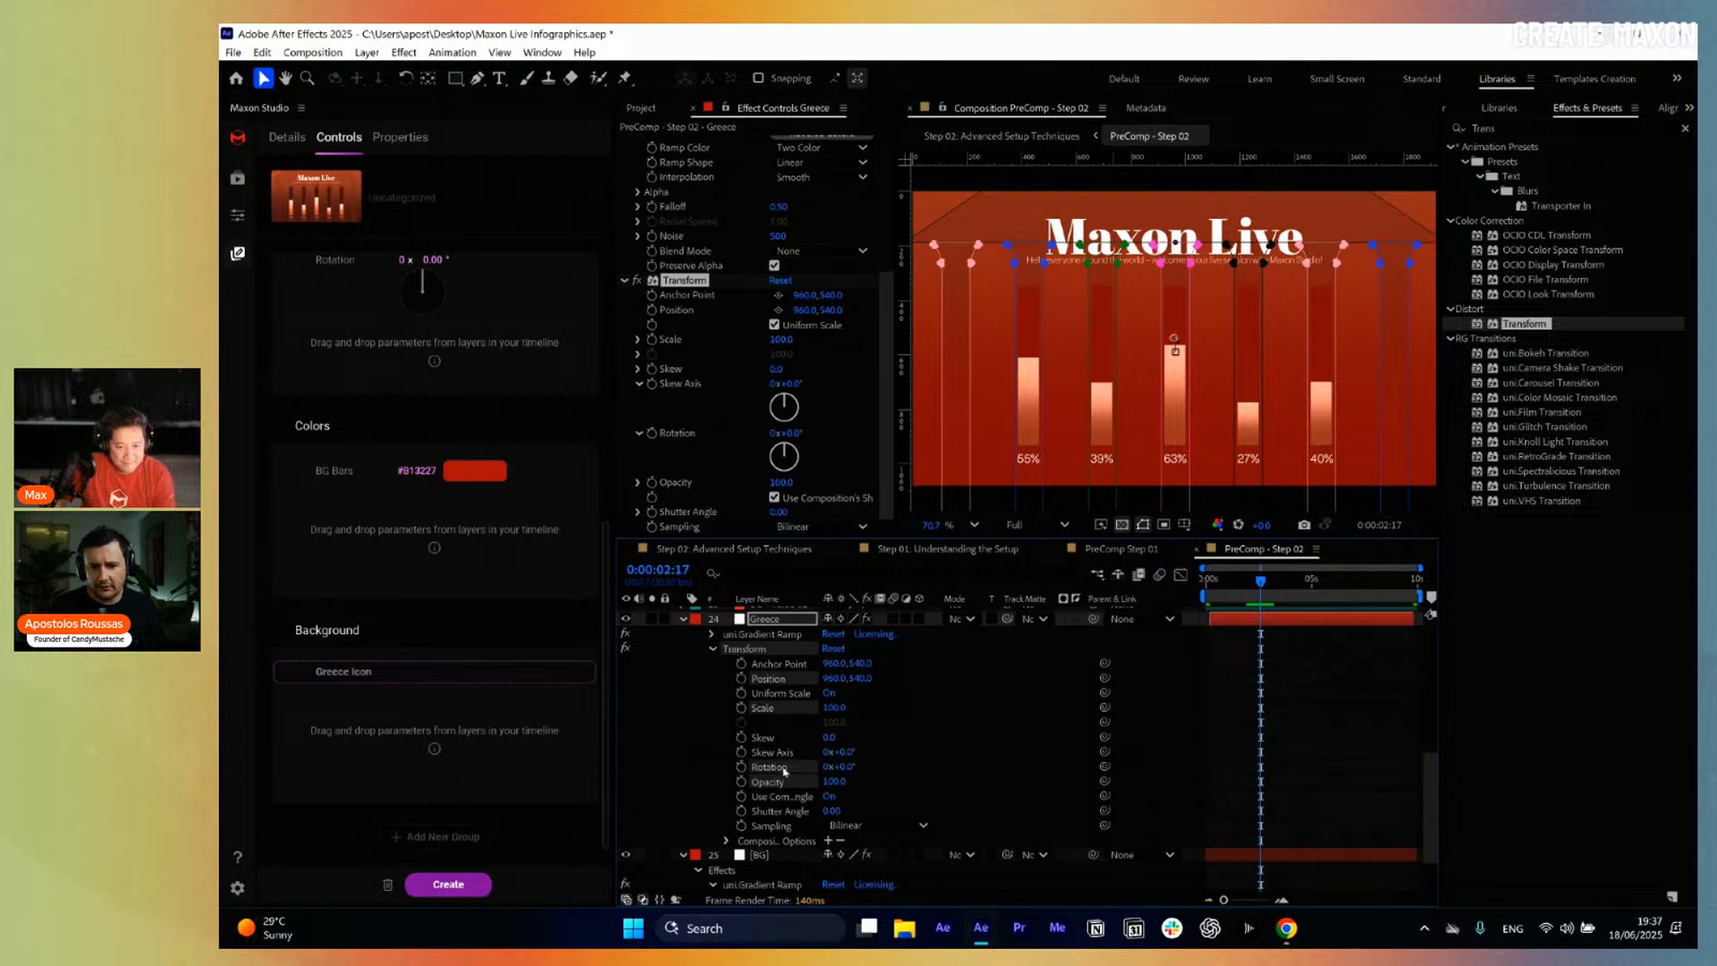
{"action": "left_click_drag", "start_coordinate": [783, 771], "coordinate": [418, 749]}
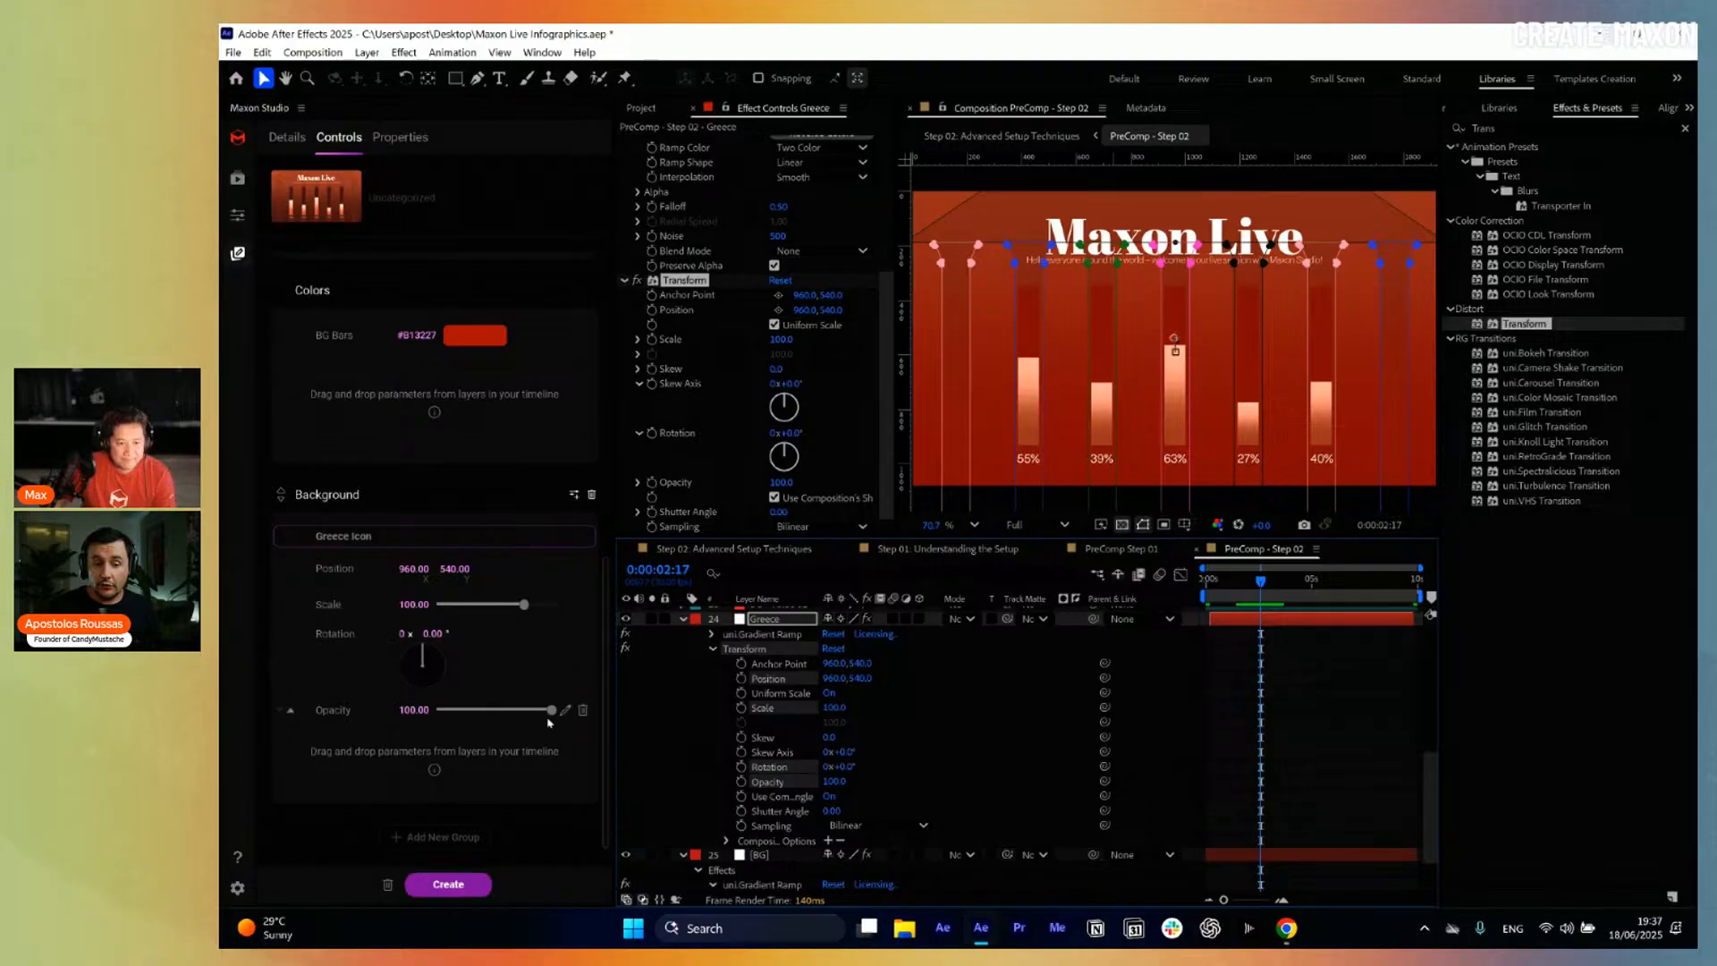
Collapse the Greece and BG layers in the timeline and move the playhead to 0:00:05:27.
{"action": "left_click", "coordinate": [681, 619]}
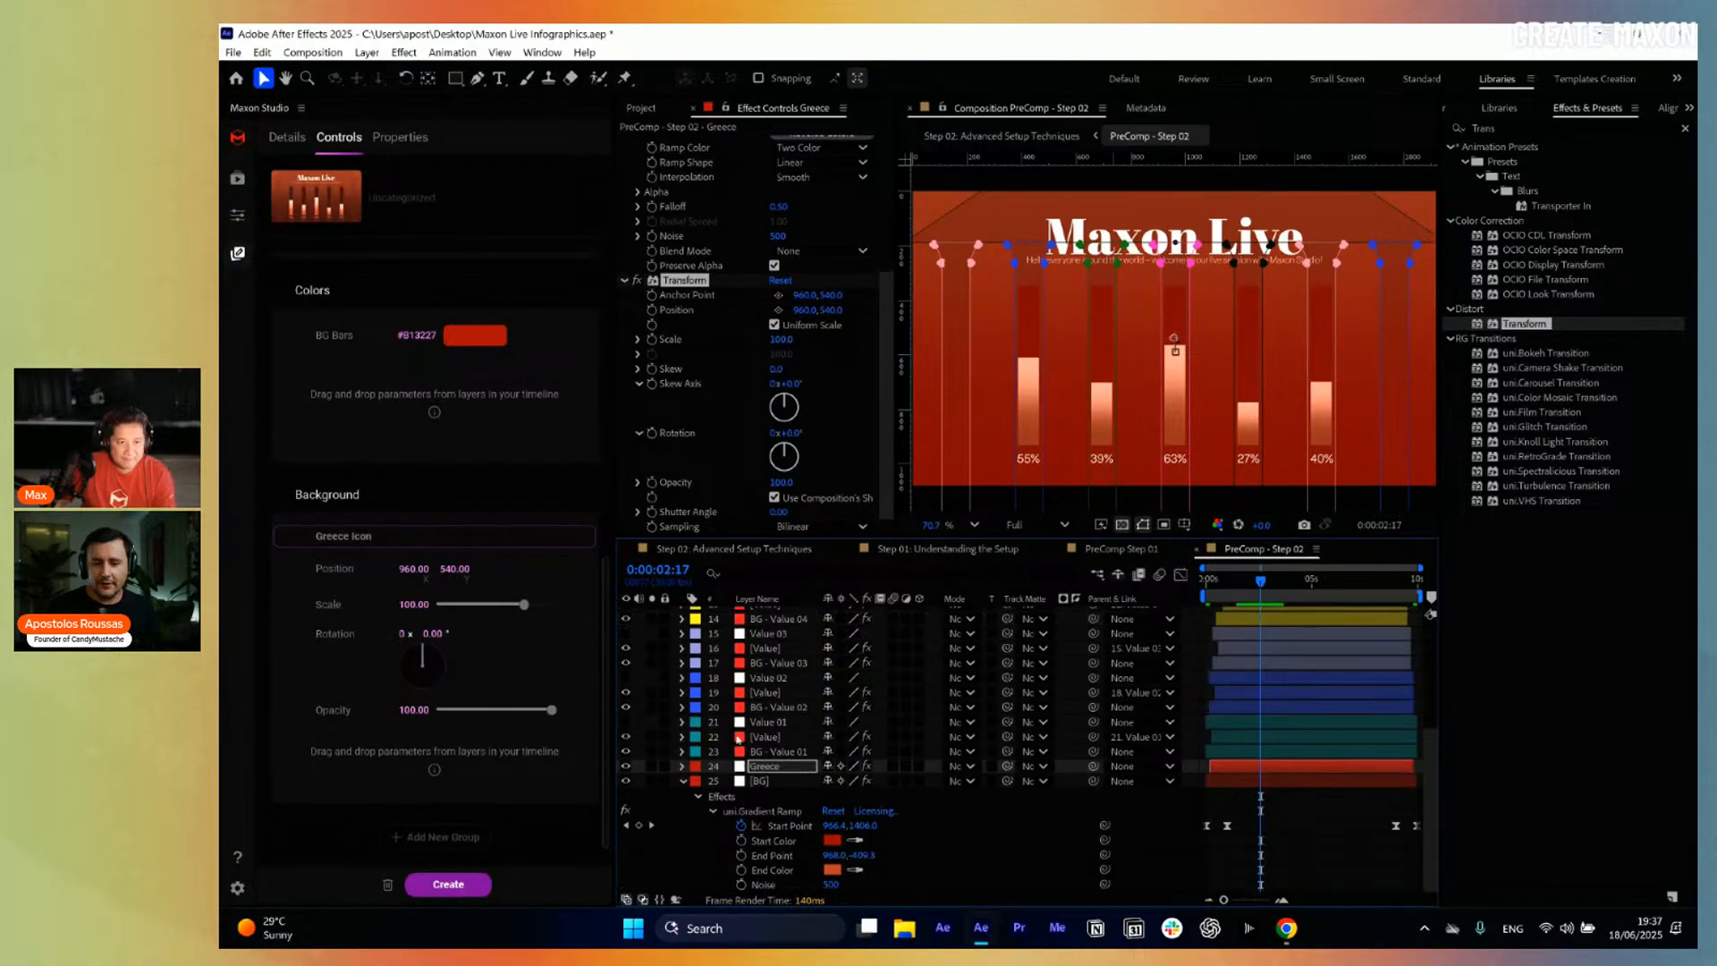
{"action": "left_click", "coordinate": [683, 782]}
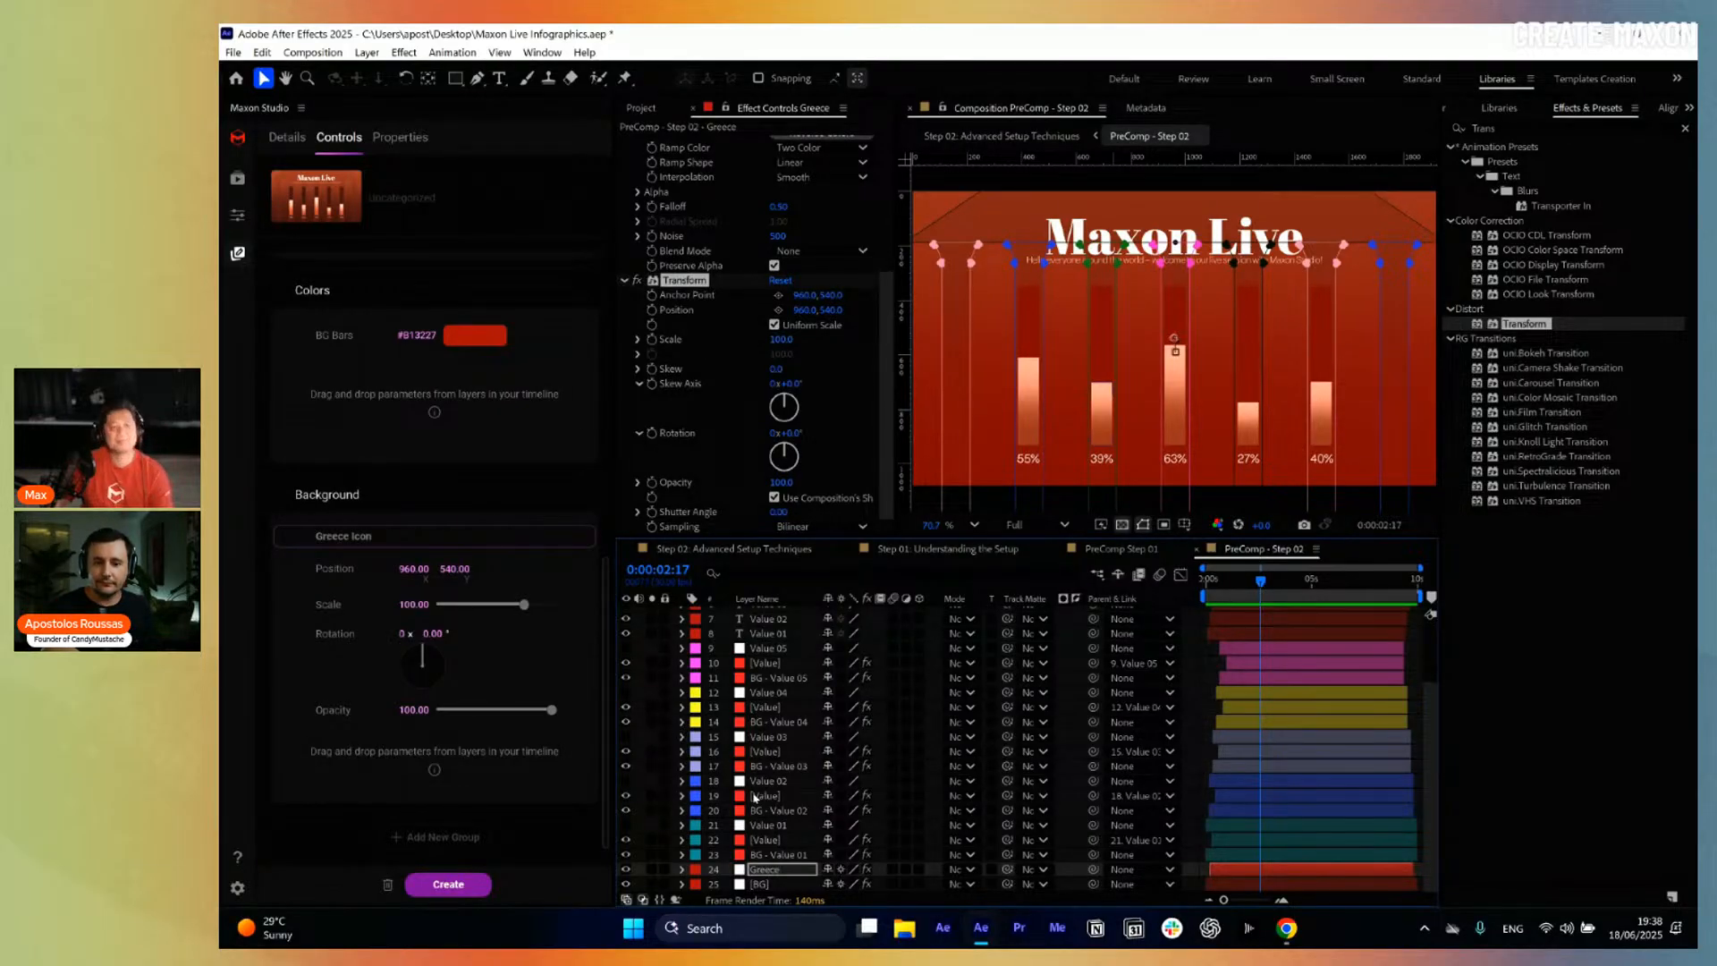
{"action": "left_click_drag", "start_coordinate": [1256, 598], "coordinate": [1333, 617]}
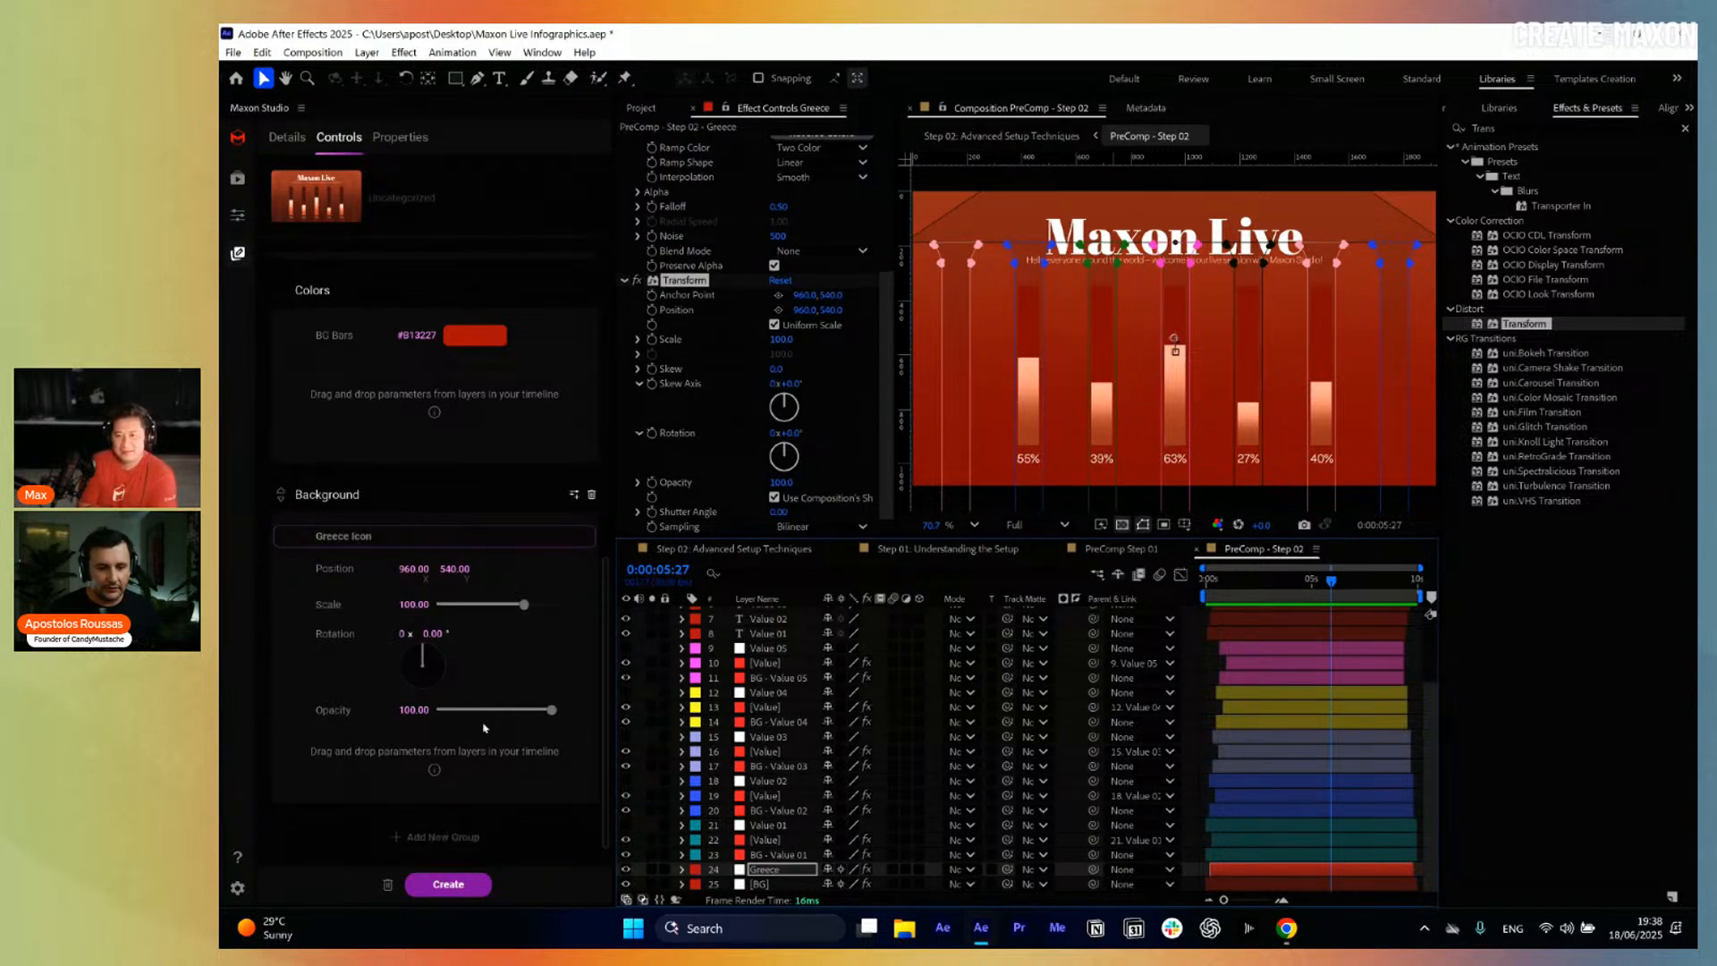
{"action": "left_click_drag", "start_coordinate": [487, 710], "coordinate": [441, 710]}
{"action": "left_click", "coordinate": [559, 711]}
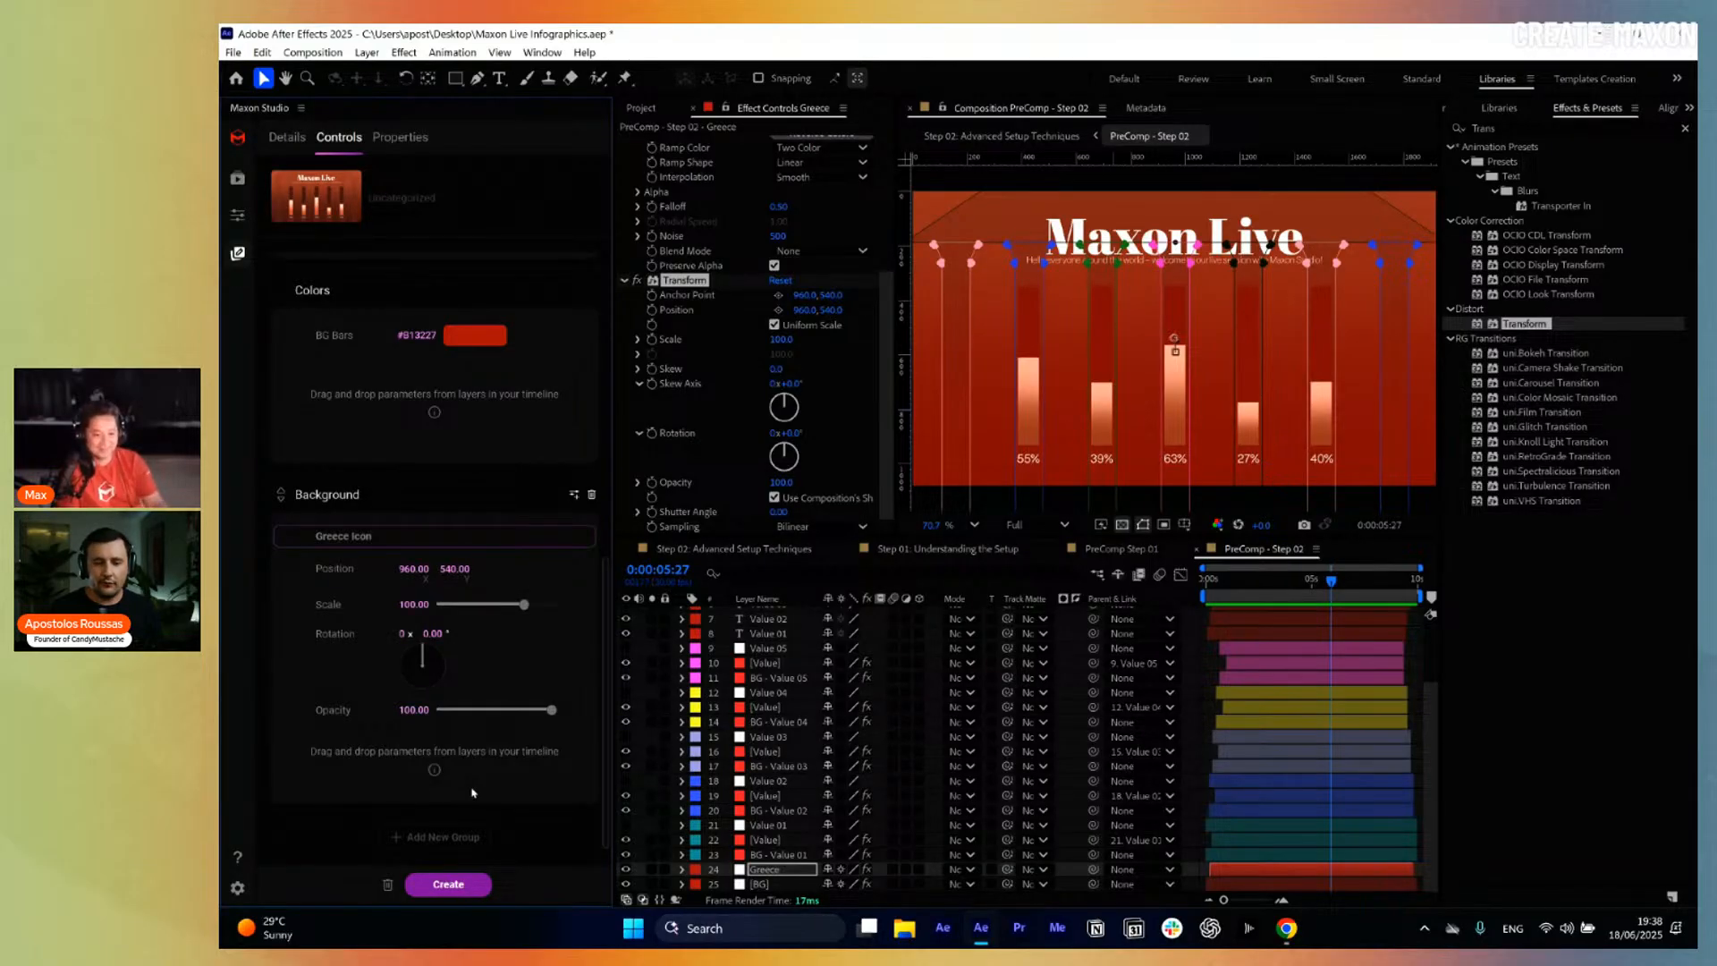
Add a second label to the Background group and set its content to Background.
{"action": "left_click", "coordinate": [575, 496]}
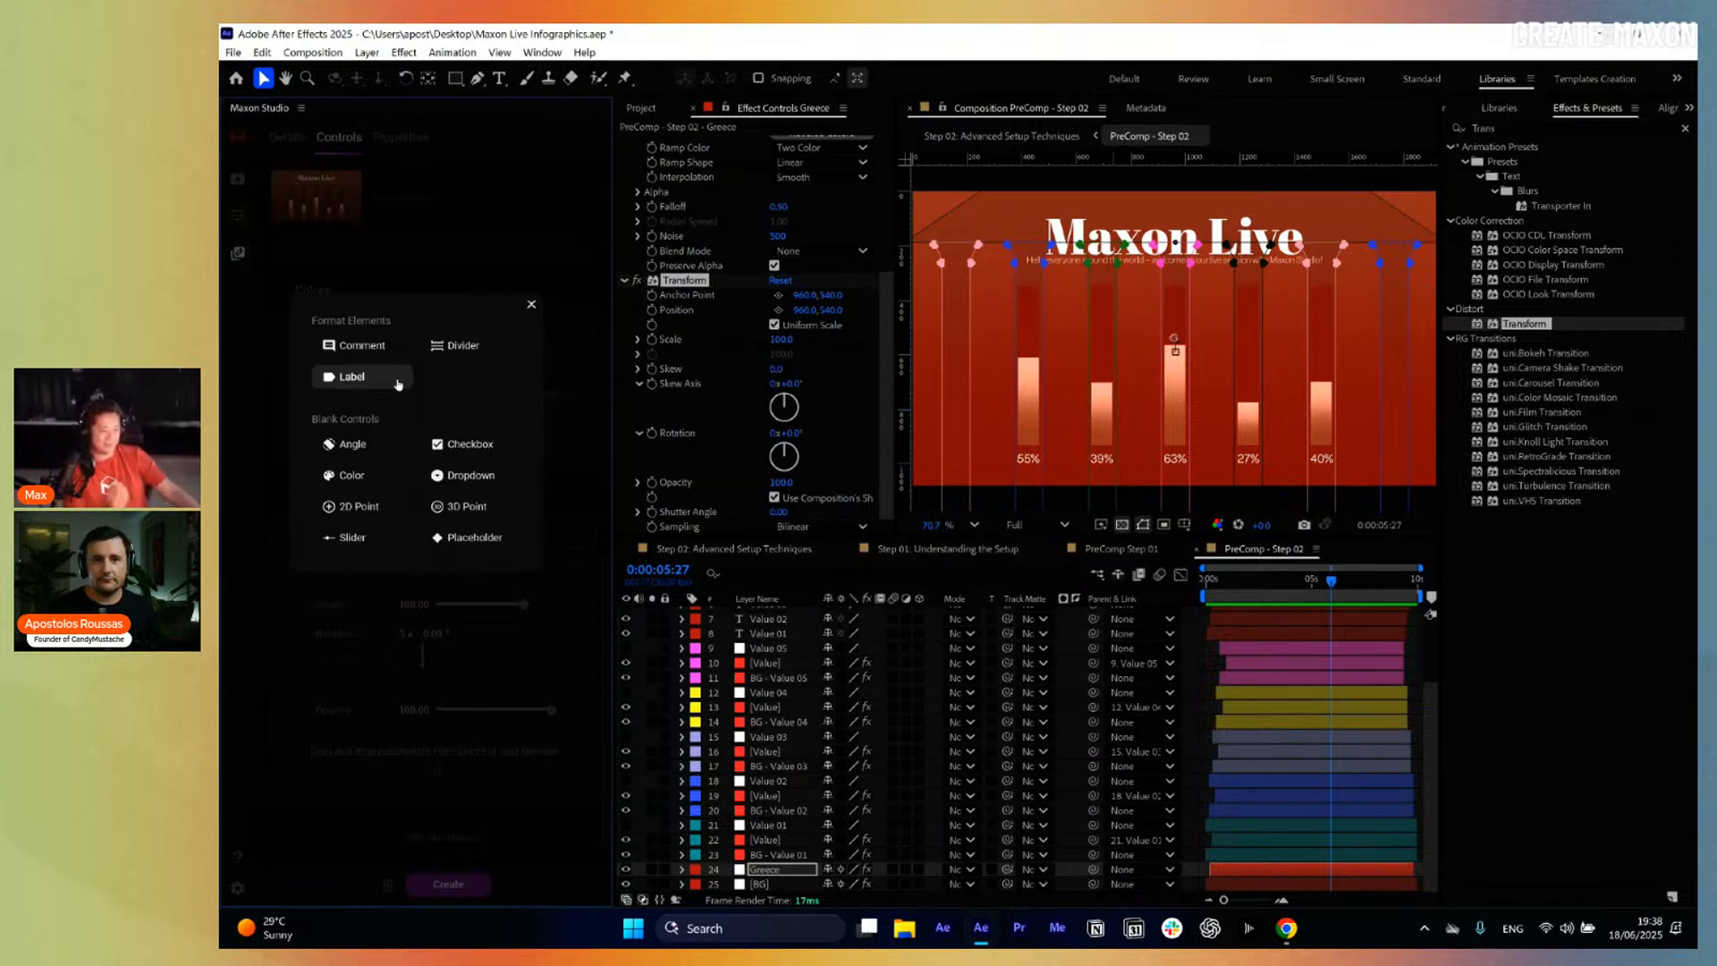
{"action": "left_click", "coordinate": [398, 385]}
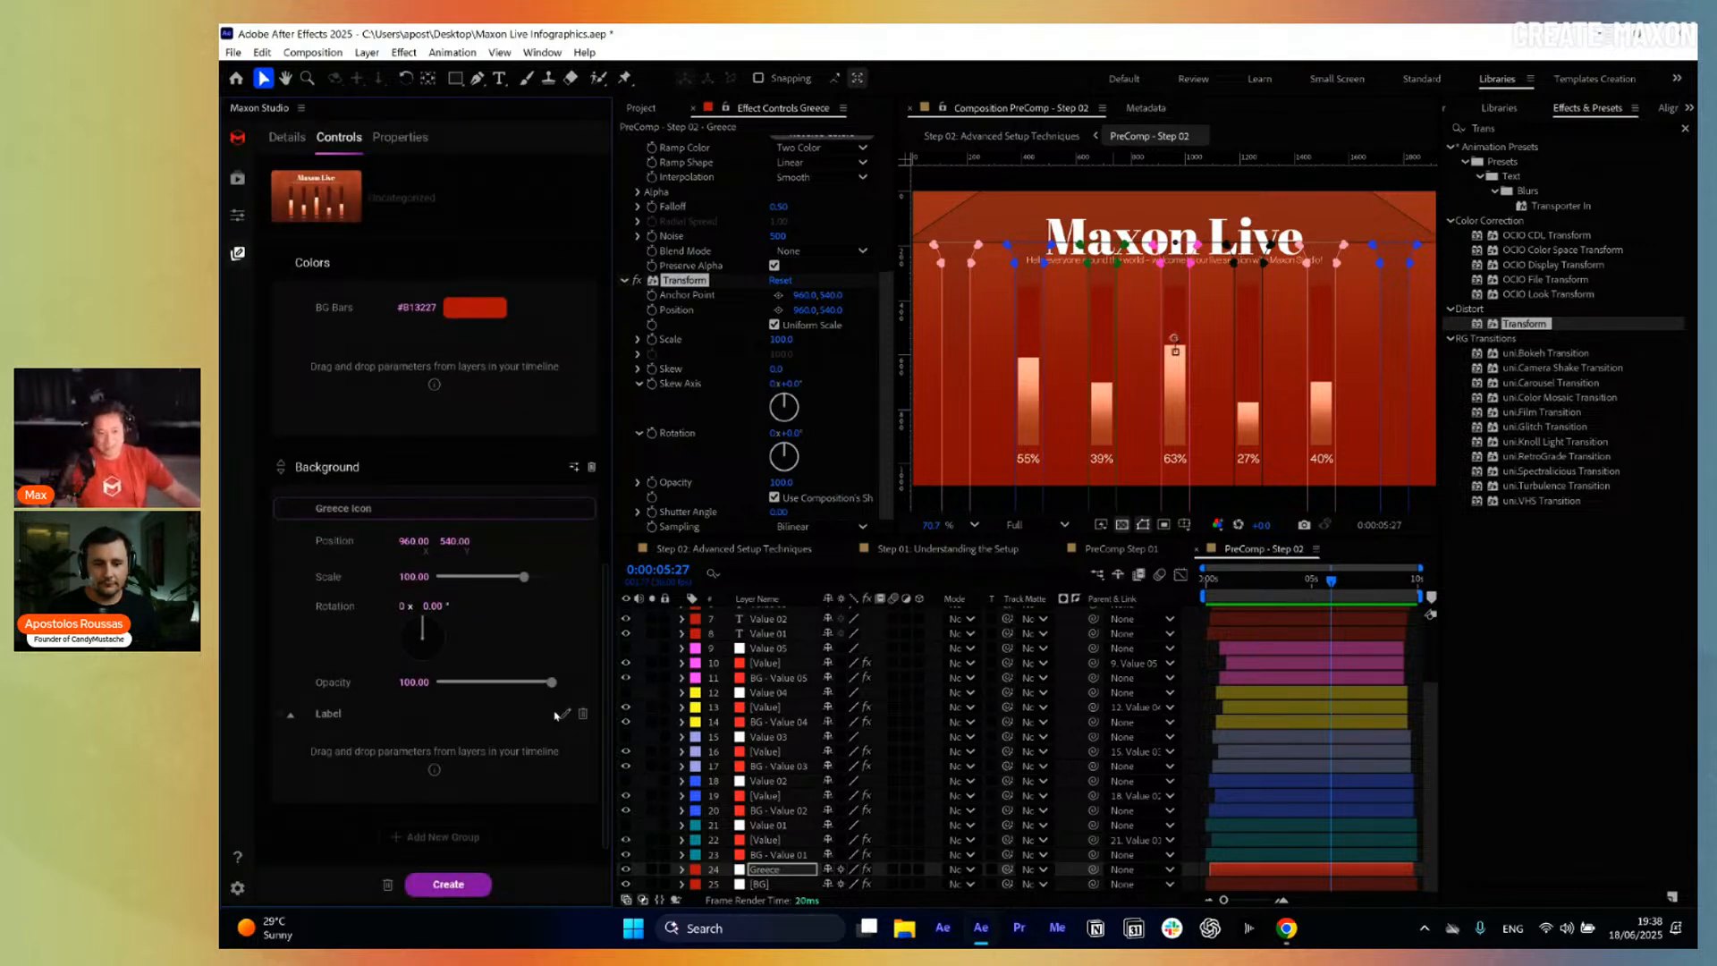
{"action": "left_click", "coordinate": [560, 713]}
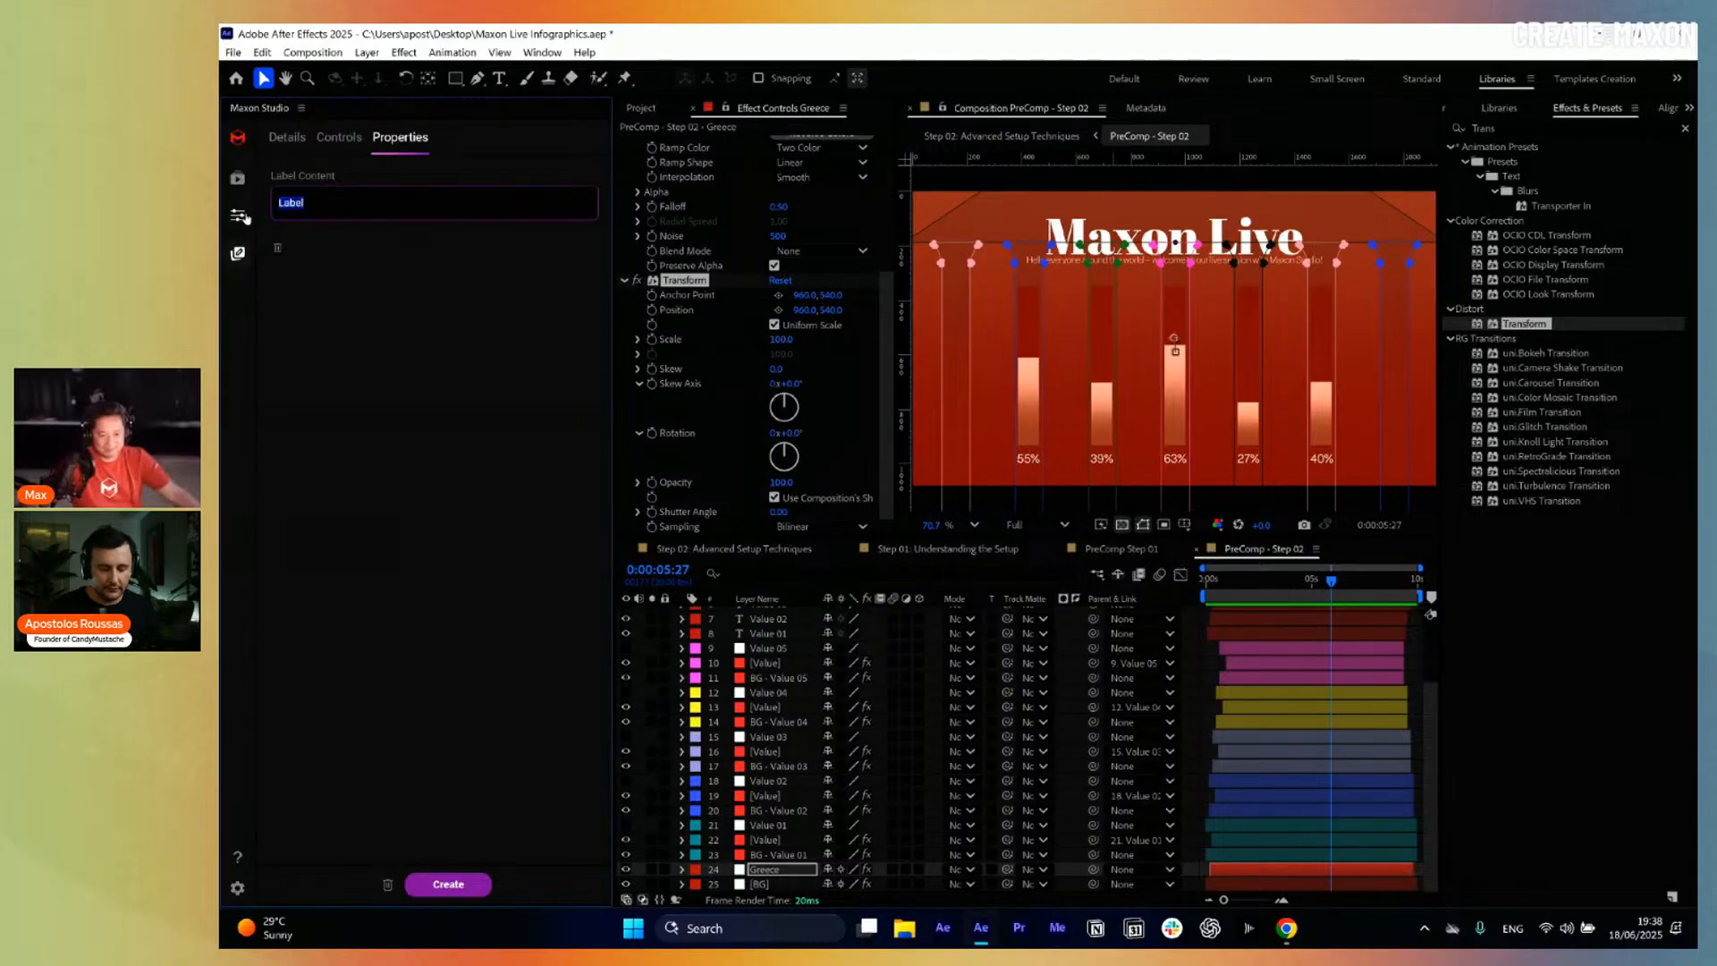
{"action": "type", "text": "Background"}
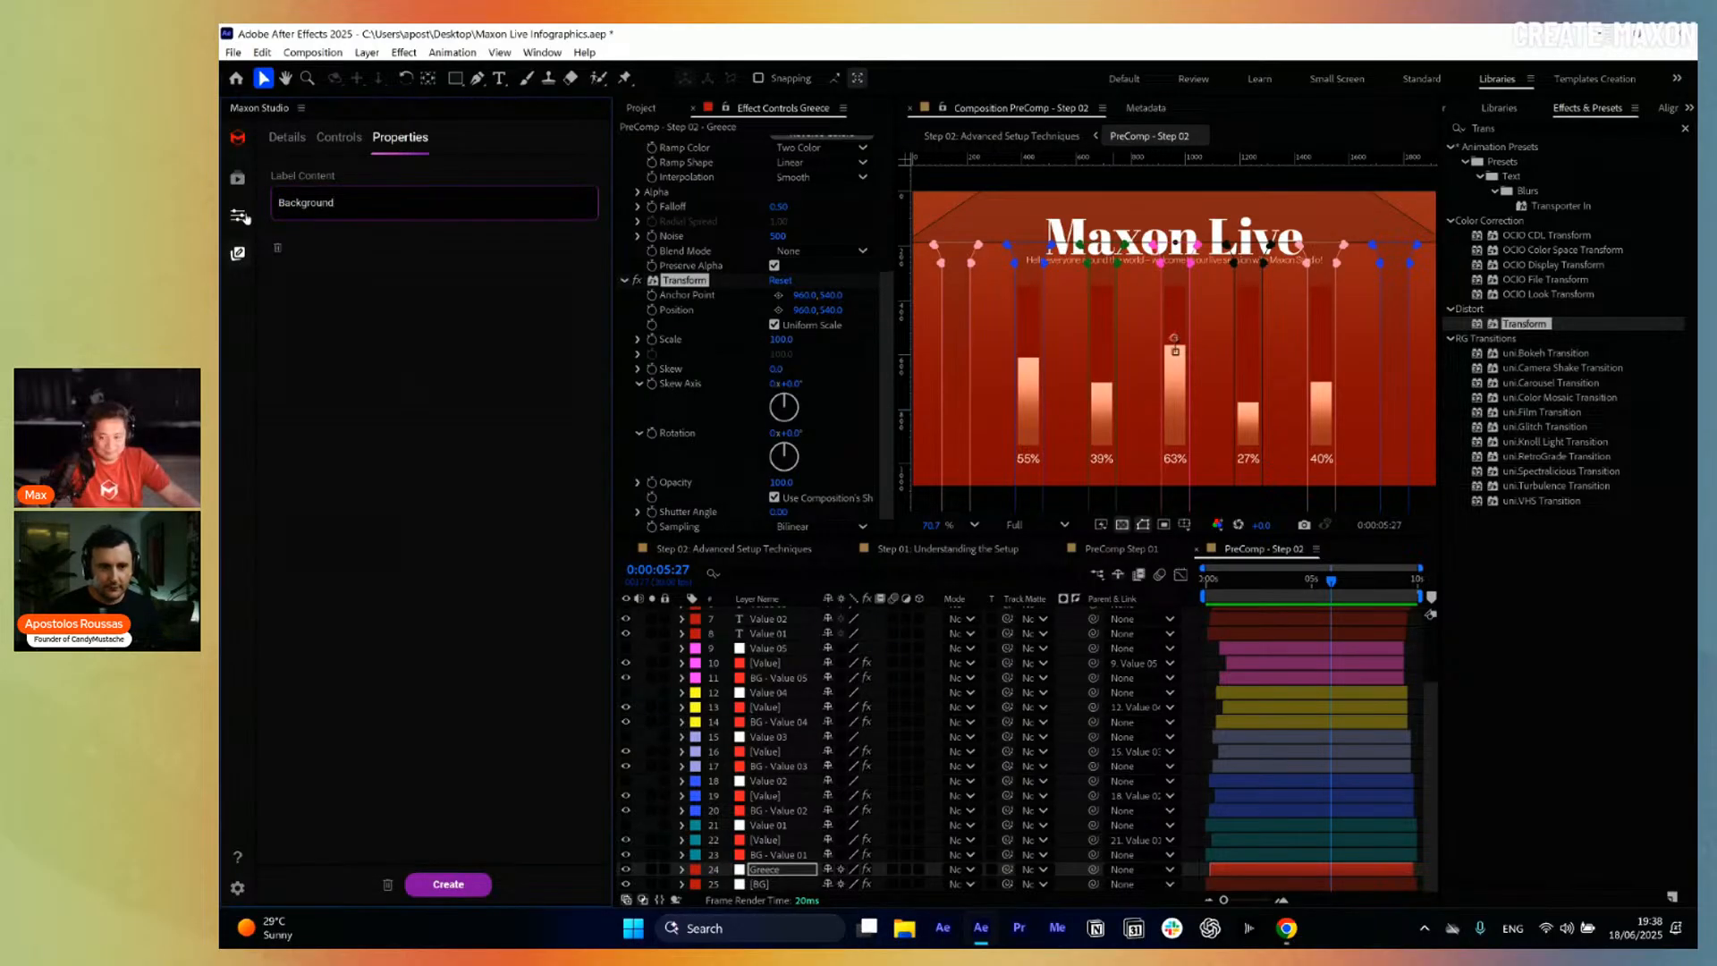
{"action": "left_click", "coordinate": [339, 136]}
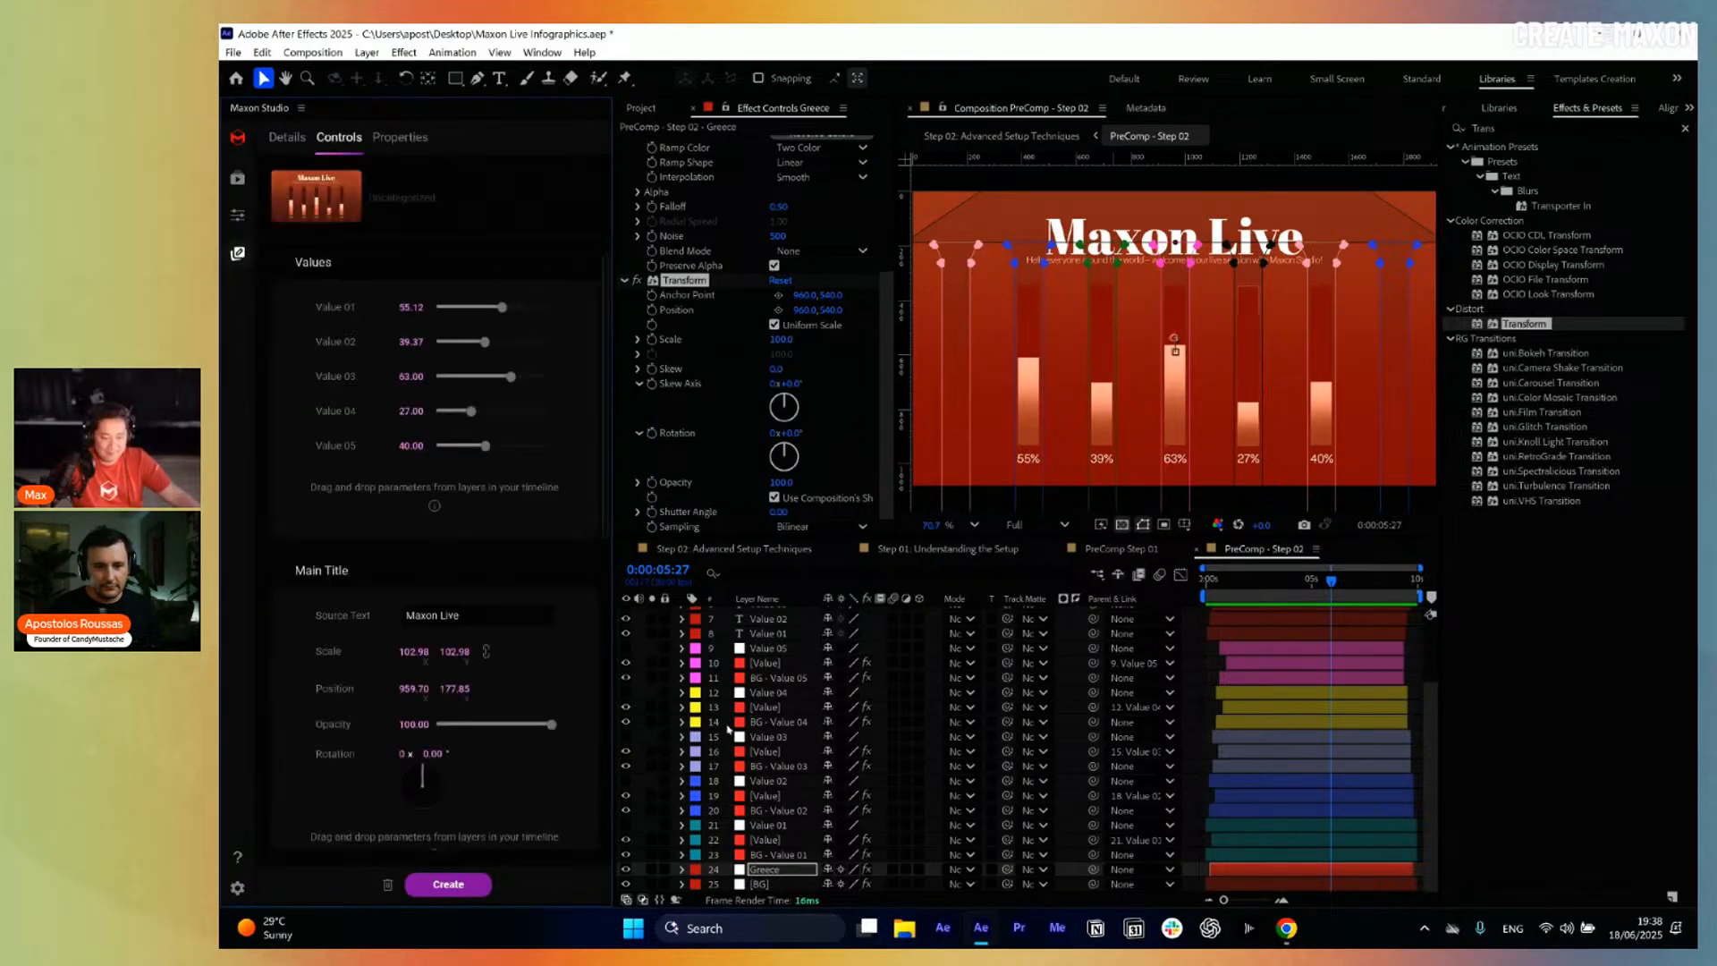
Add the BG layer's own Position, Scale, Rotation and Opacity to the Background group beneath the Background label.
{"action": "left_click", "coordinate": [762, 883]}
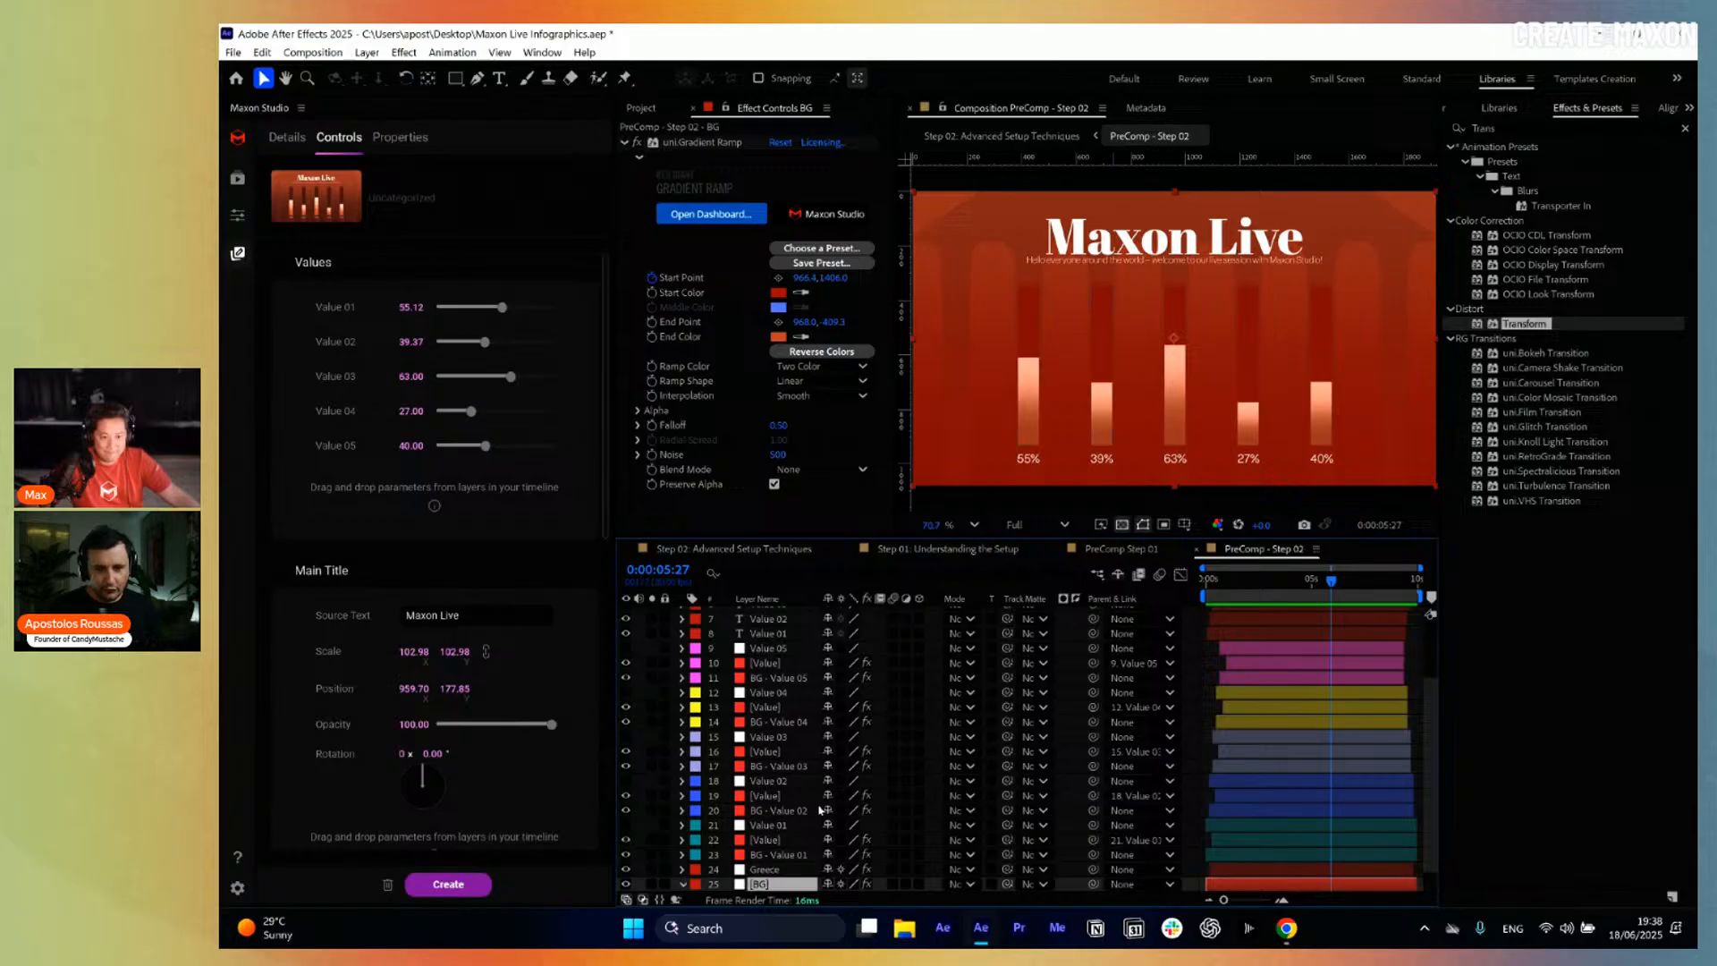
{"action": "key", "text": "u"}
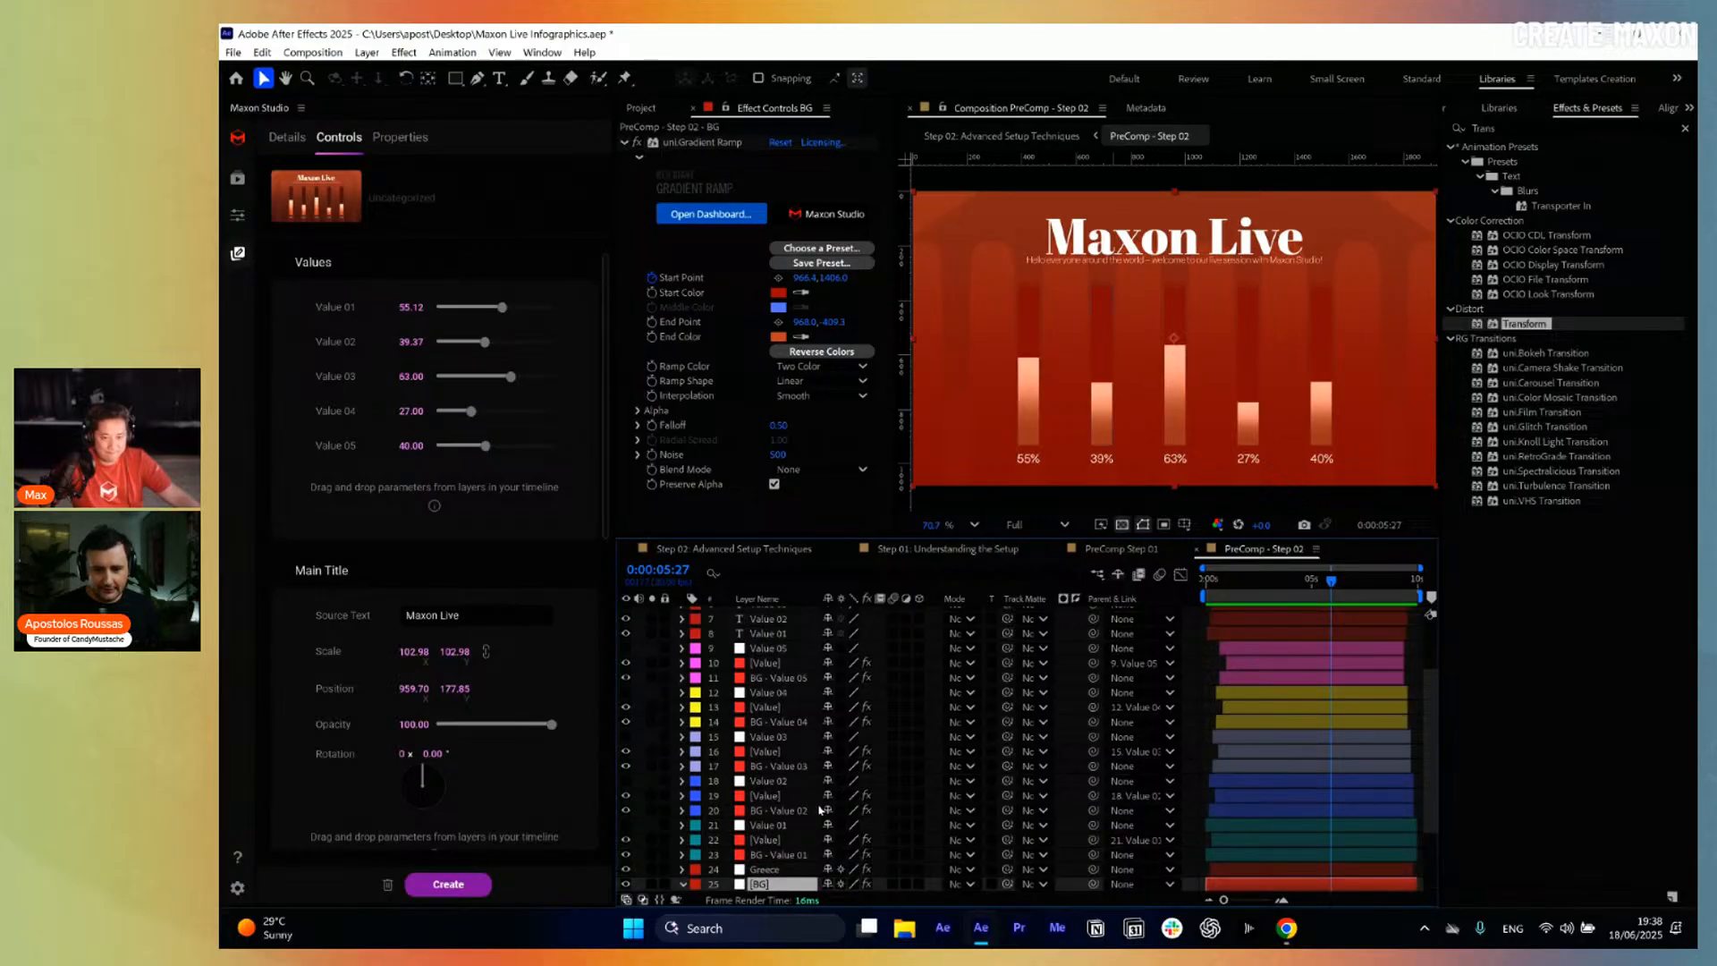
{"action": "key", "text": "u"}
{"action": "key", "text": "u"}
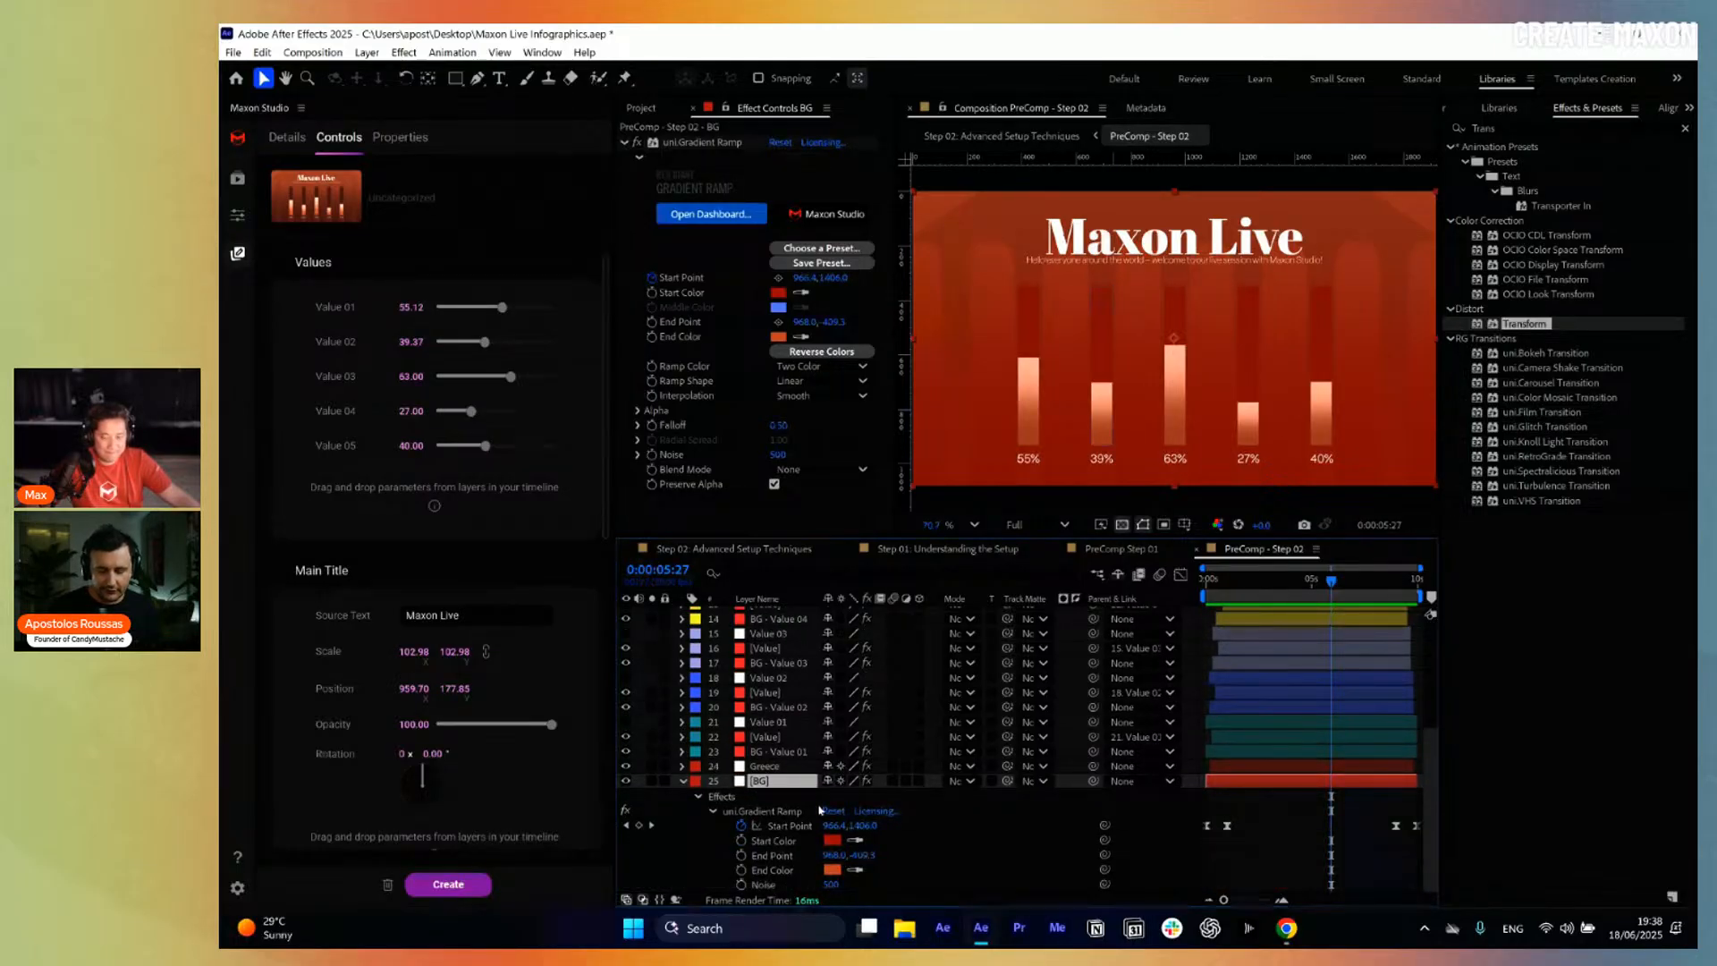
{"action": "key", "text": "p"}
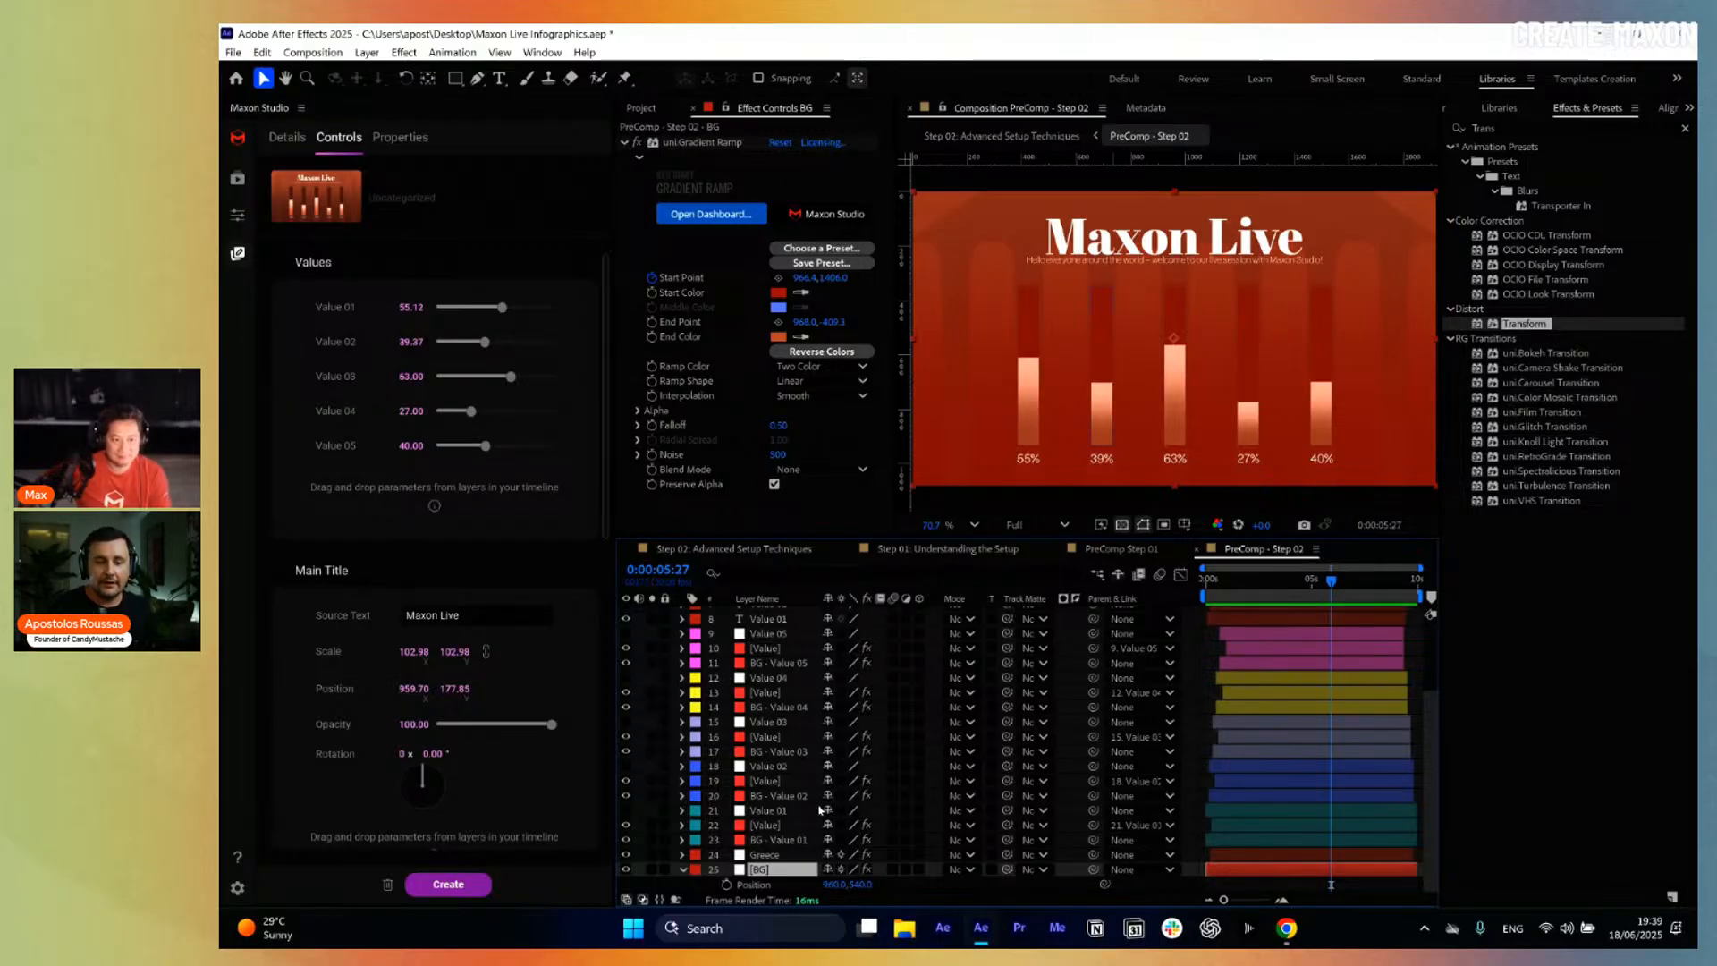
{"action": "scroll", "coordinate": [508, 748], "scroll_direction": "down", "scroll_amount": 5}
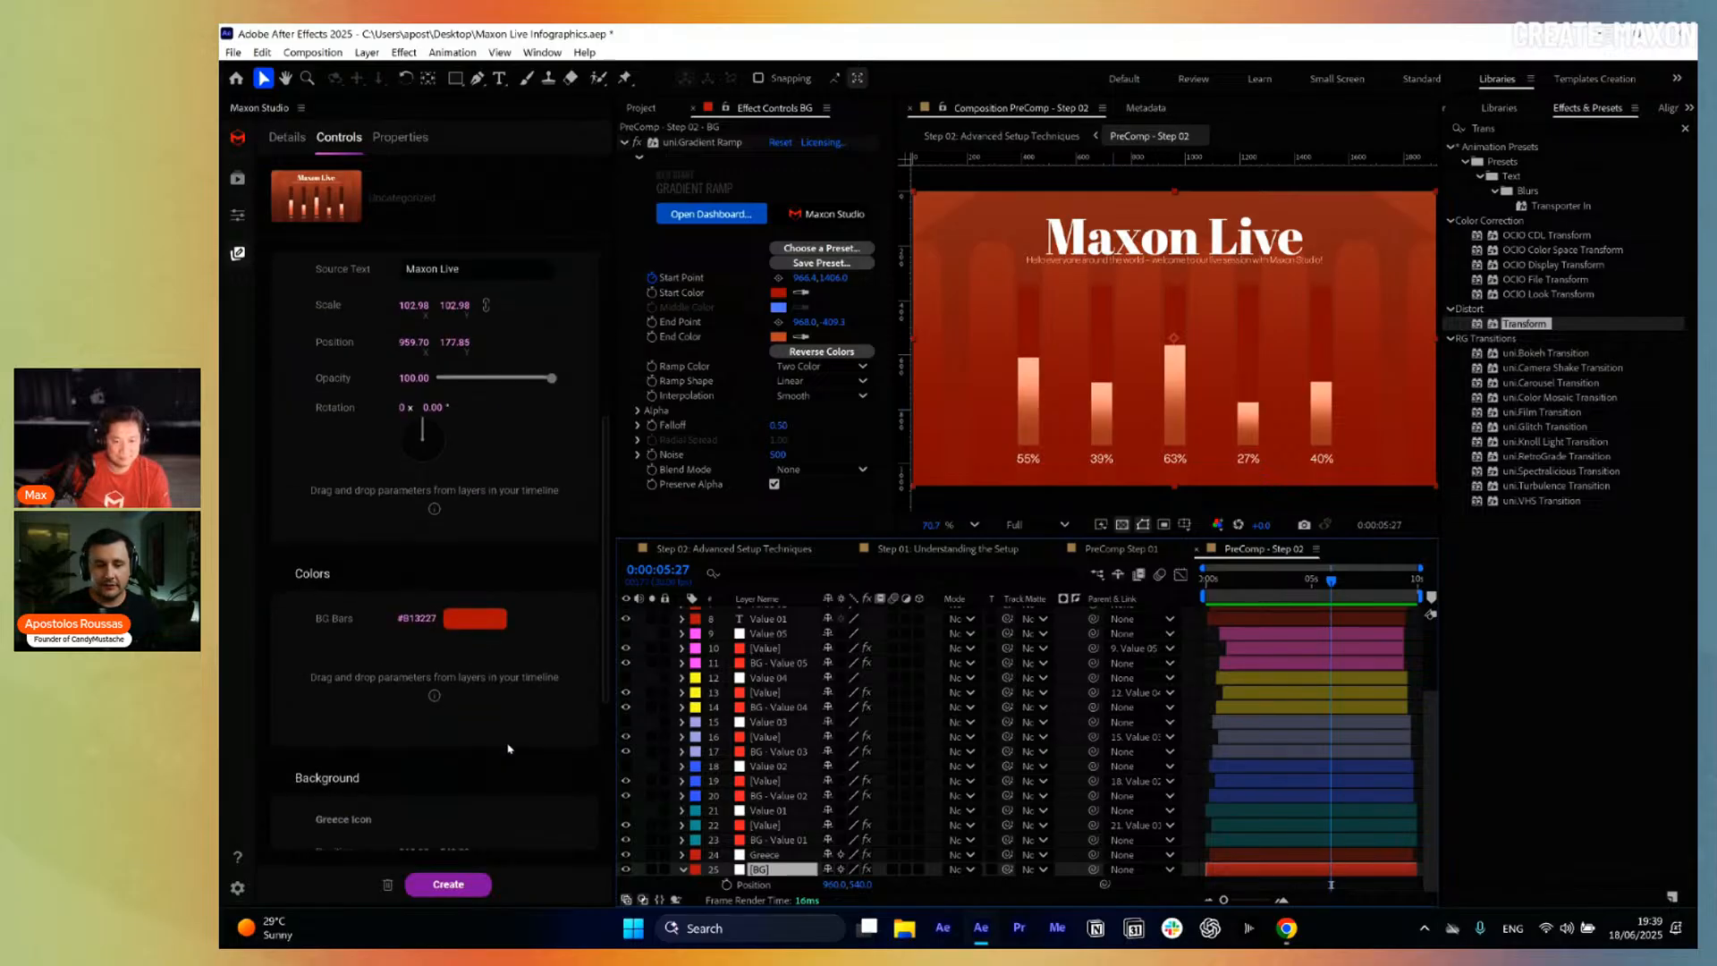
{"action": "scroll", "coordinate": [523, 769], "scroll_direction": "down", "scroll_amount": 3}
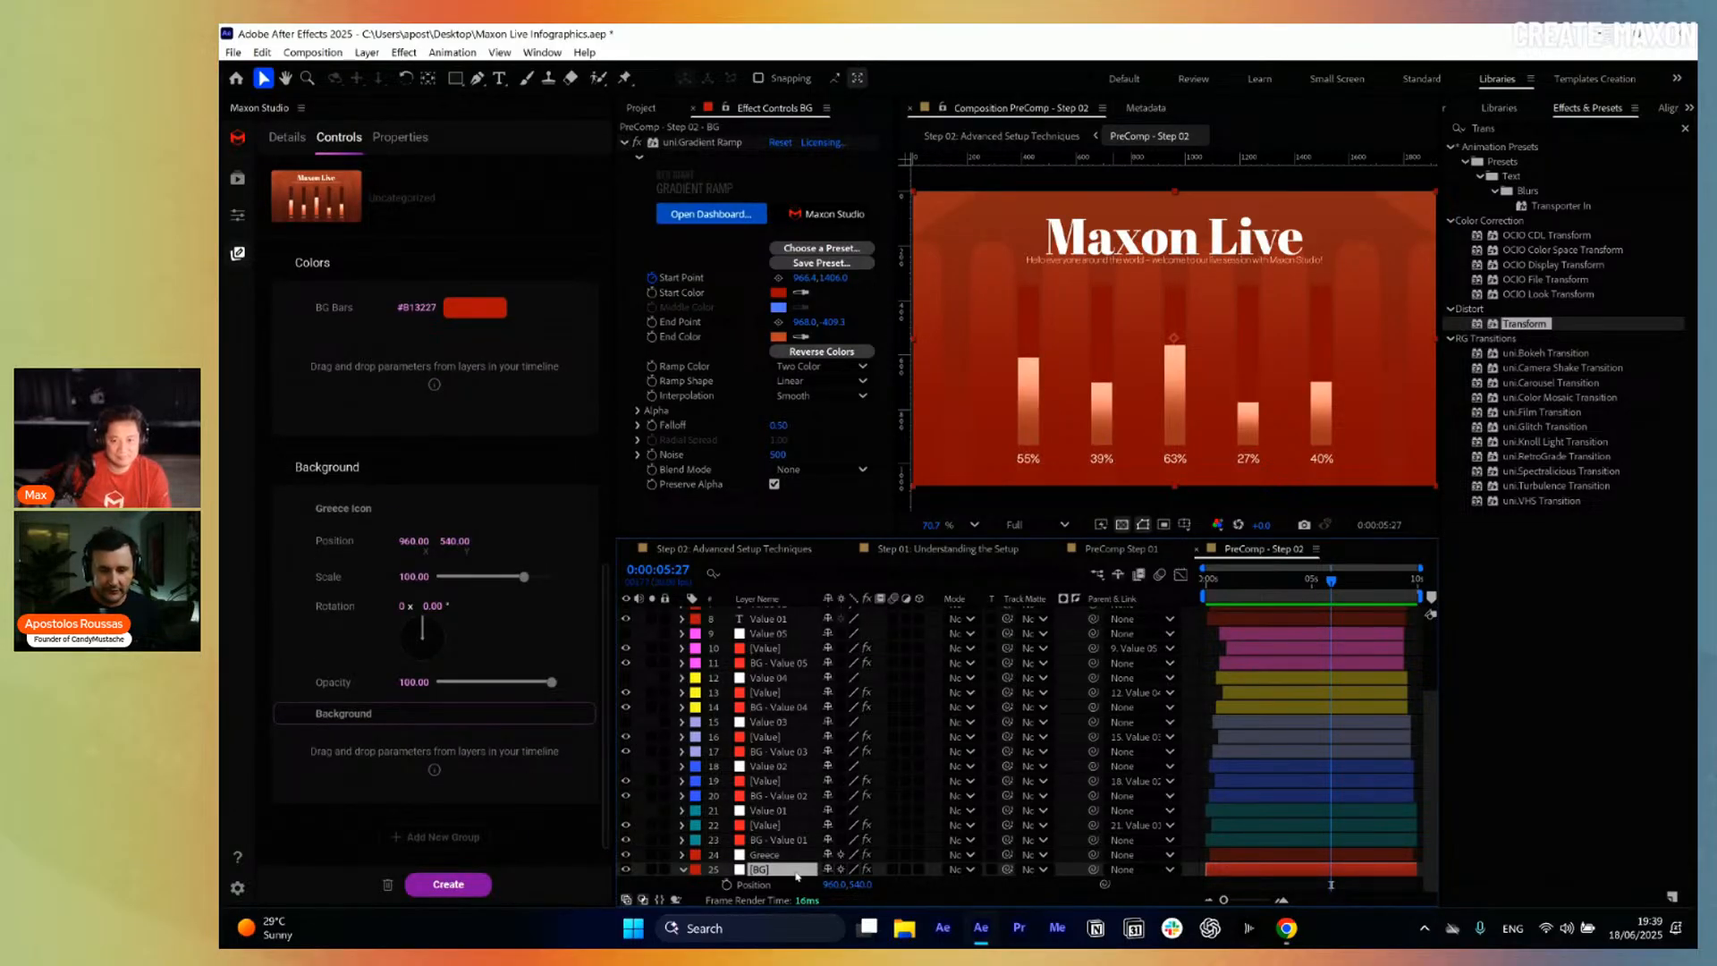
{"action": "key", "text": "shift+t"}
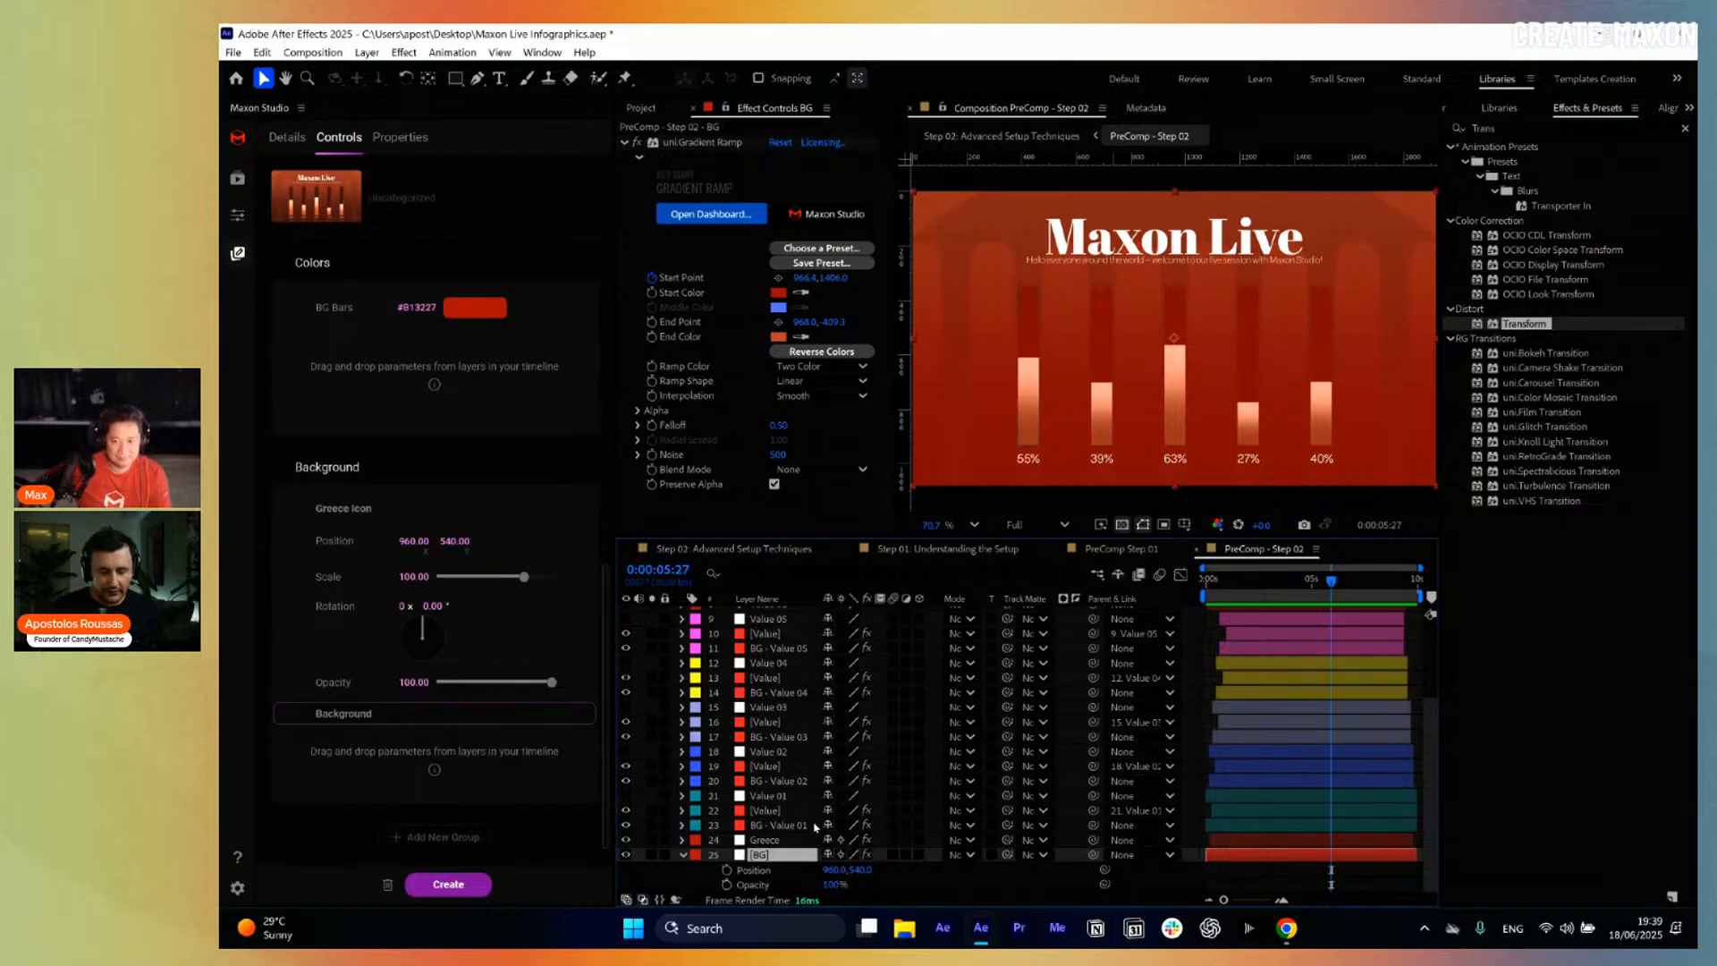
{"action": "key", "text": "shift+r"}
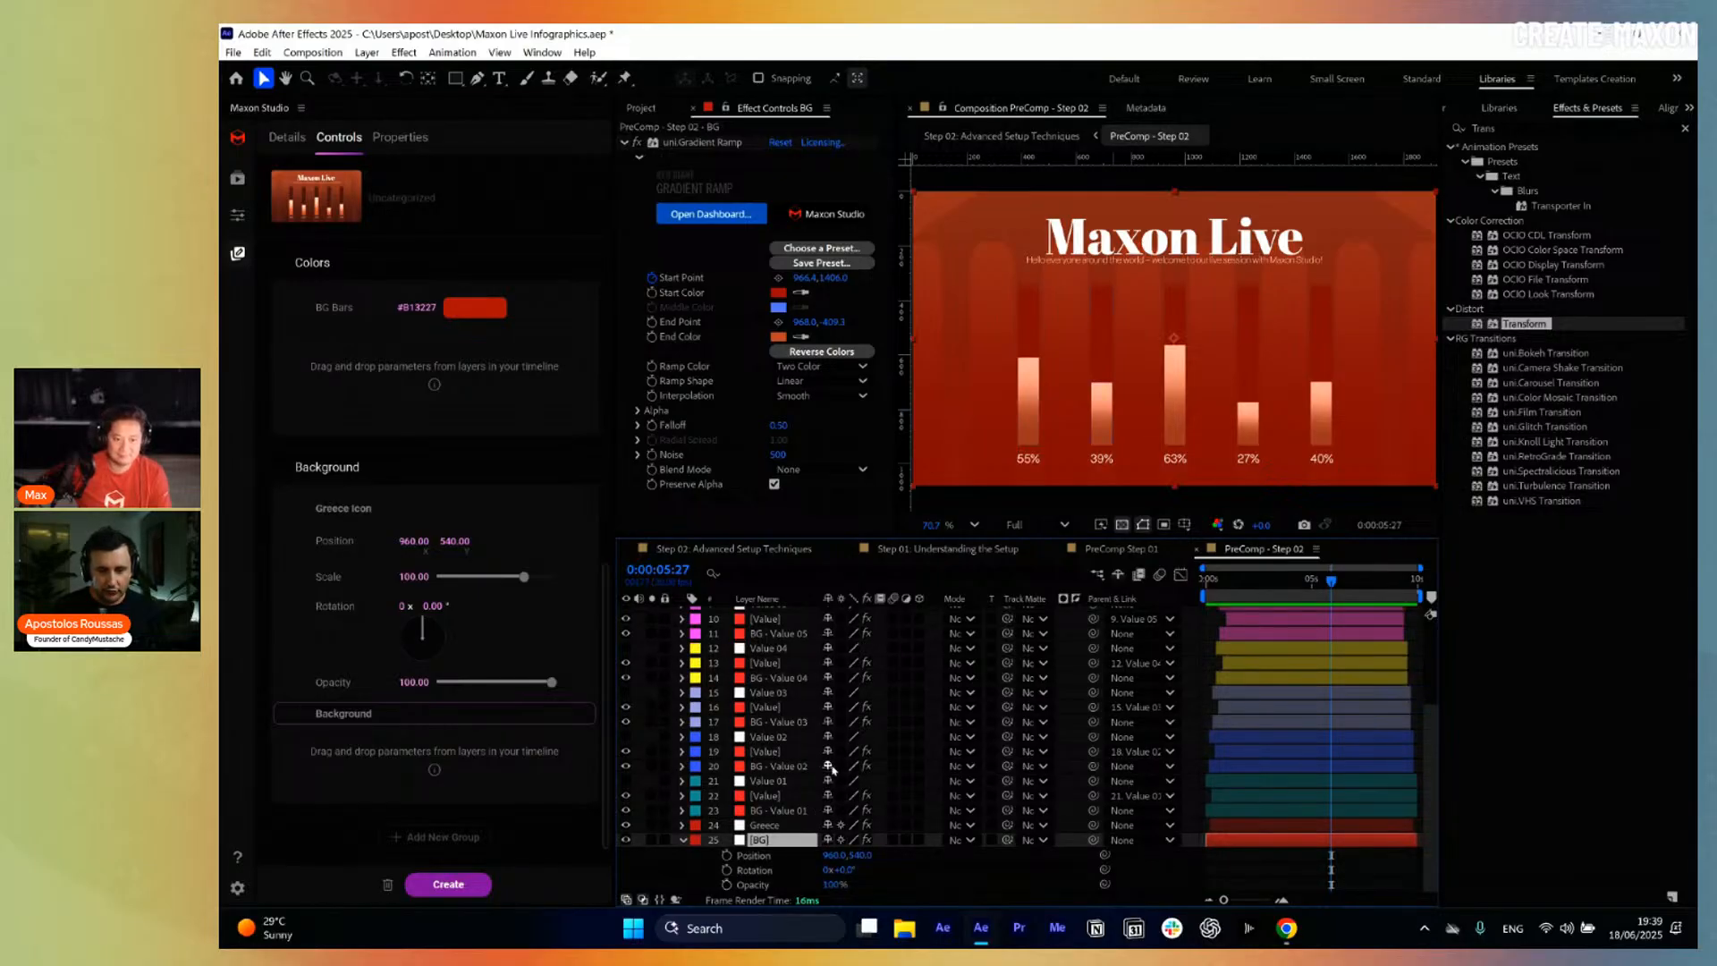
{"action": "key", "text": "shift+s"}
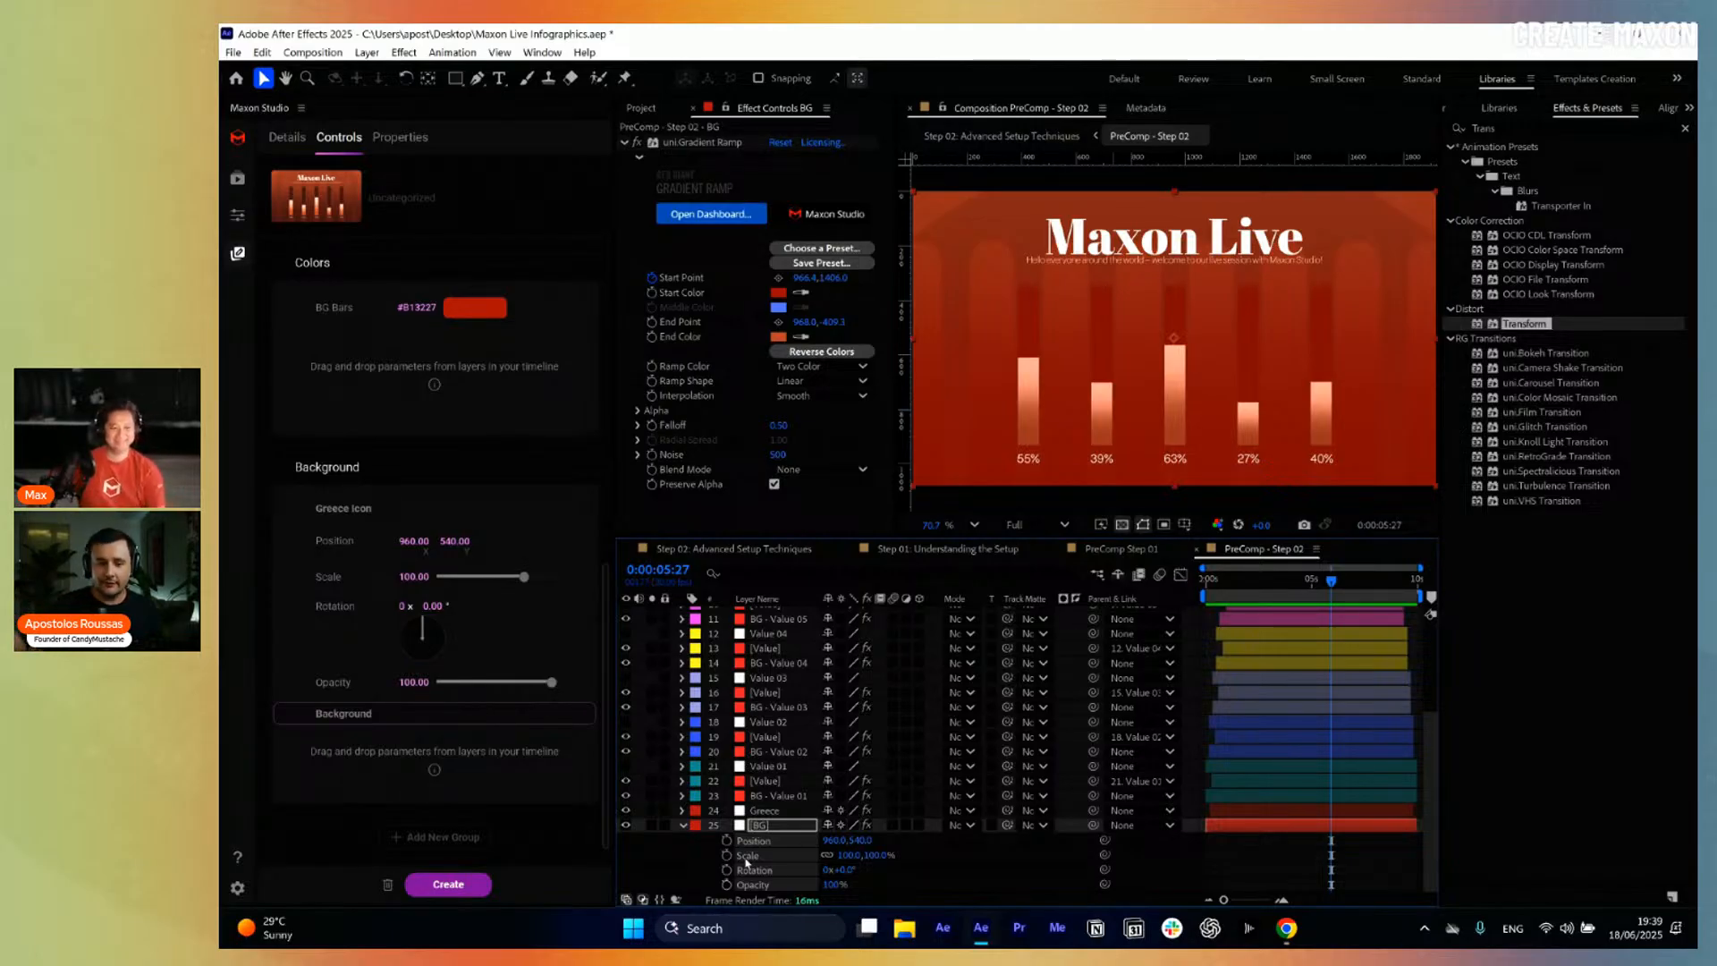
{"action": "left_click_drag", "start_coordinate": [748, 858], "coordinate": [434, 760]}
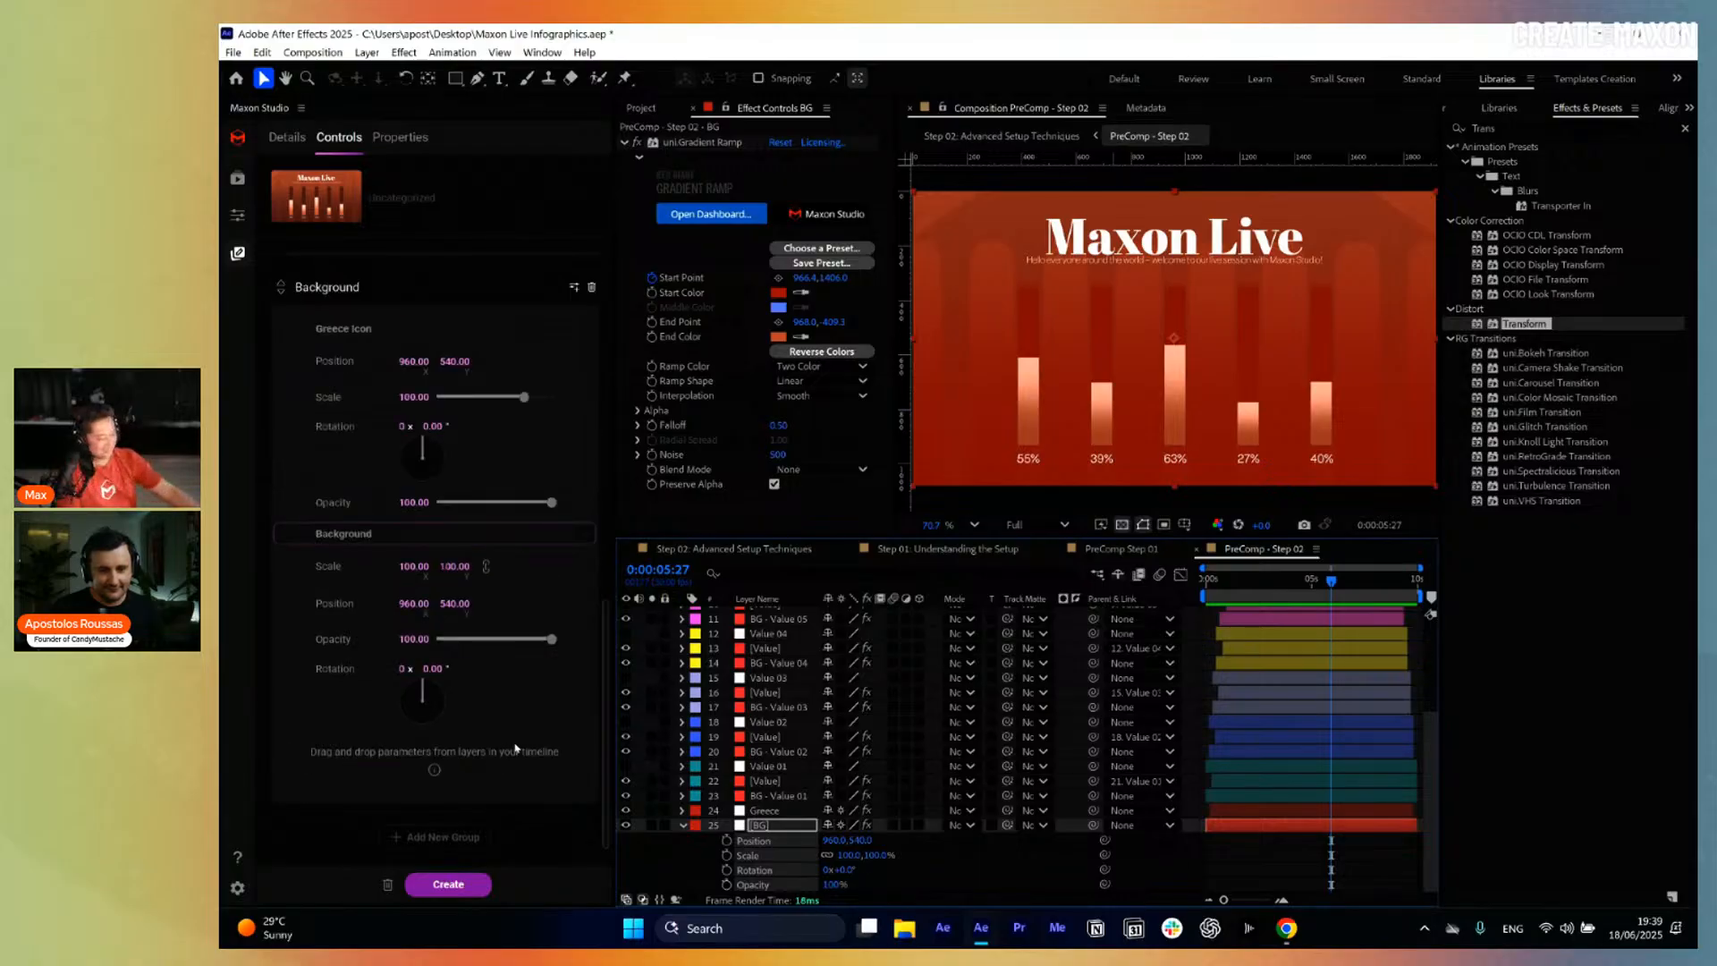
{"action": "scroll", "coordinate": [767, 744], "scroll_direction": "up", "scroll_amount": 5}
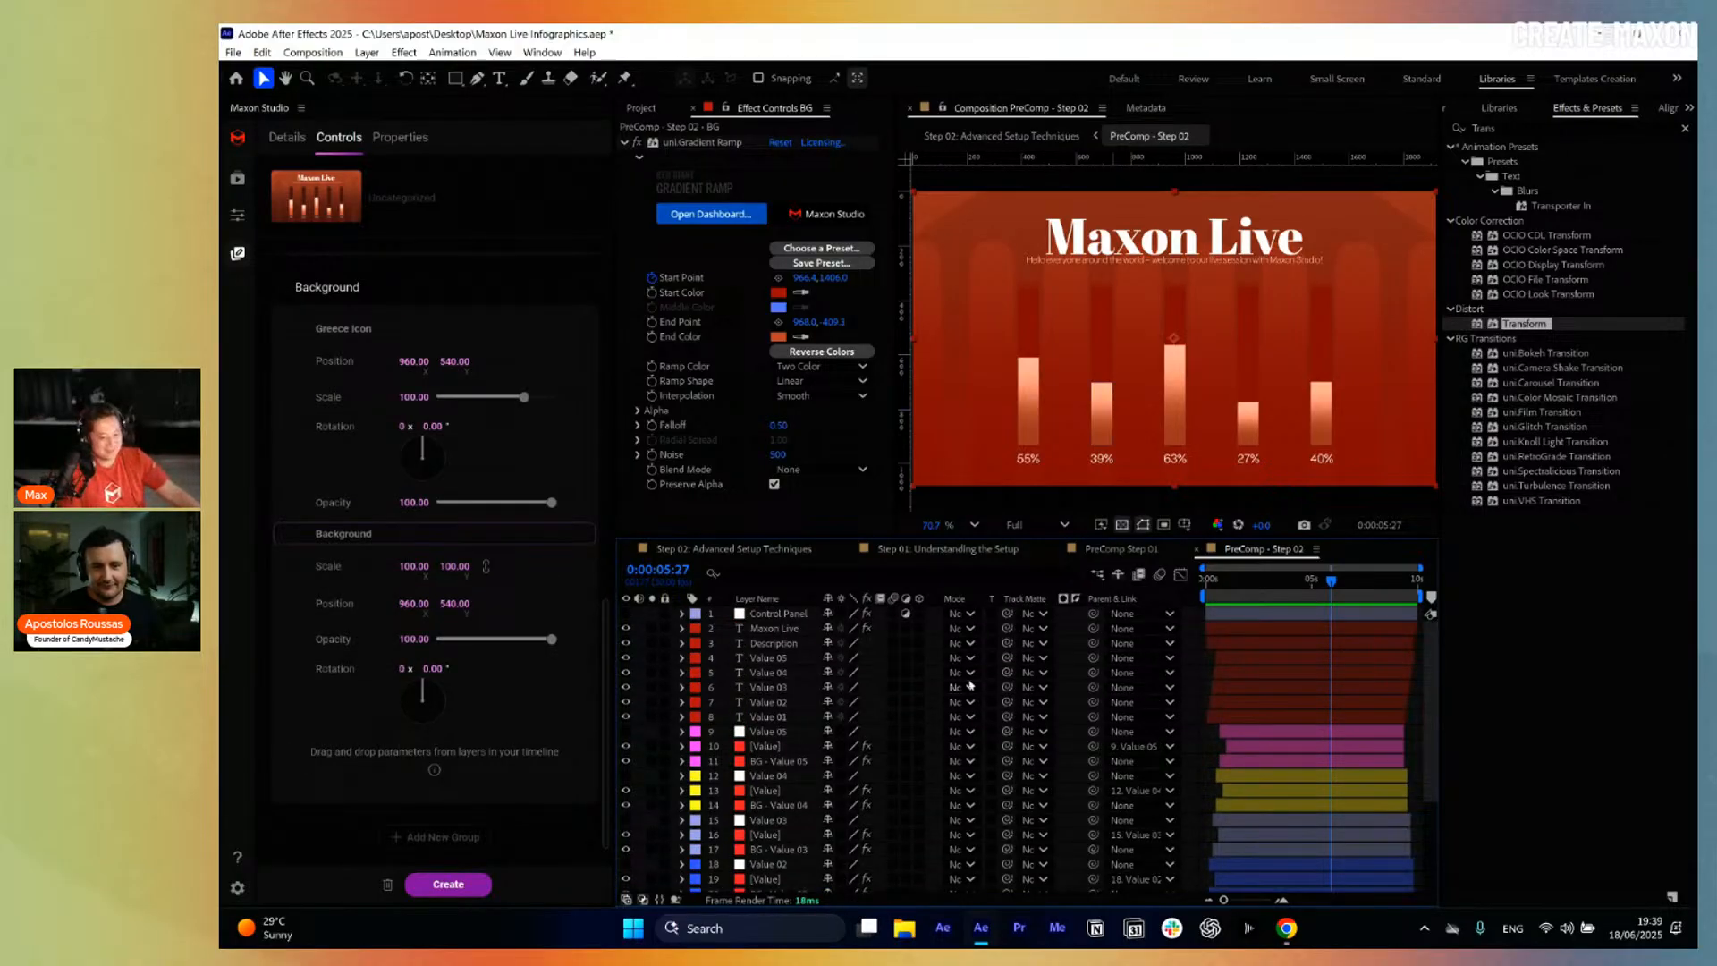
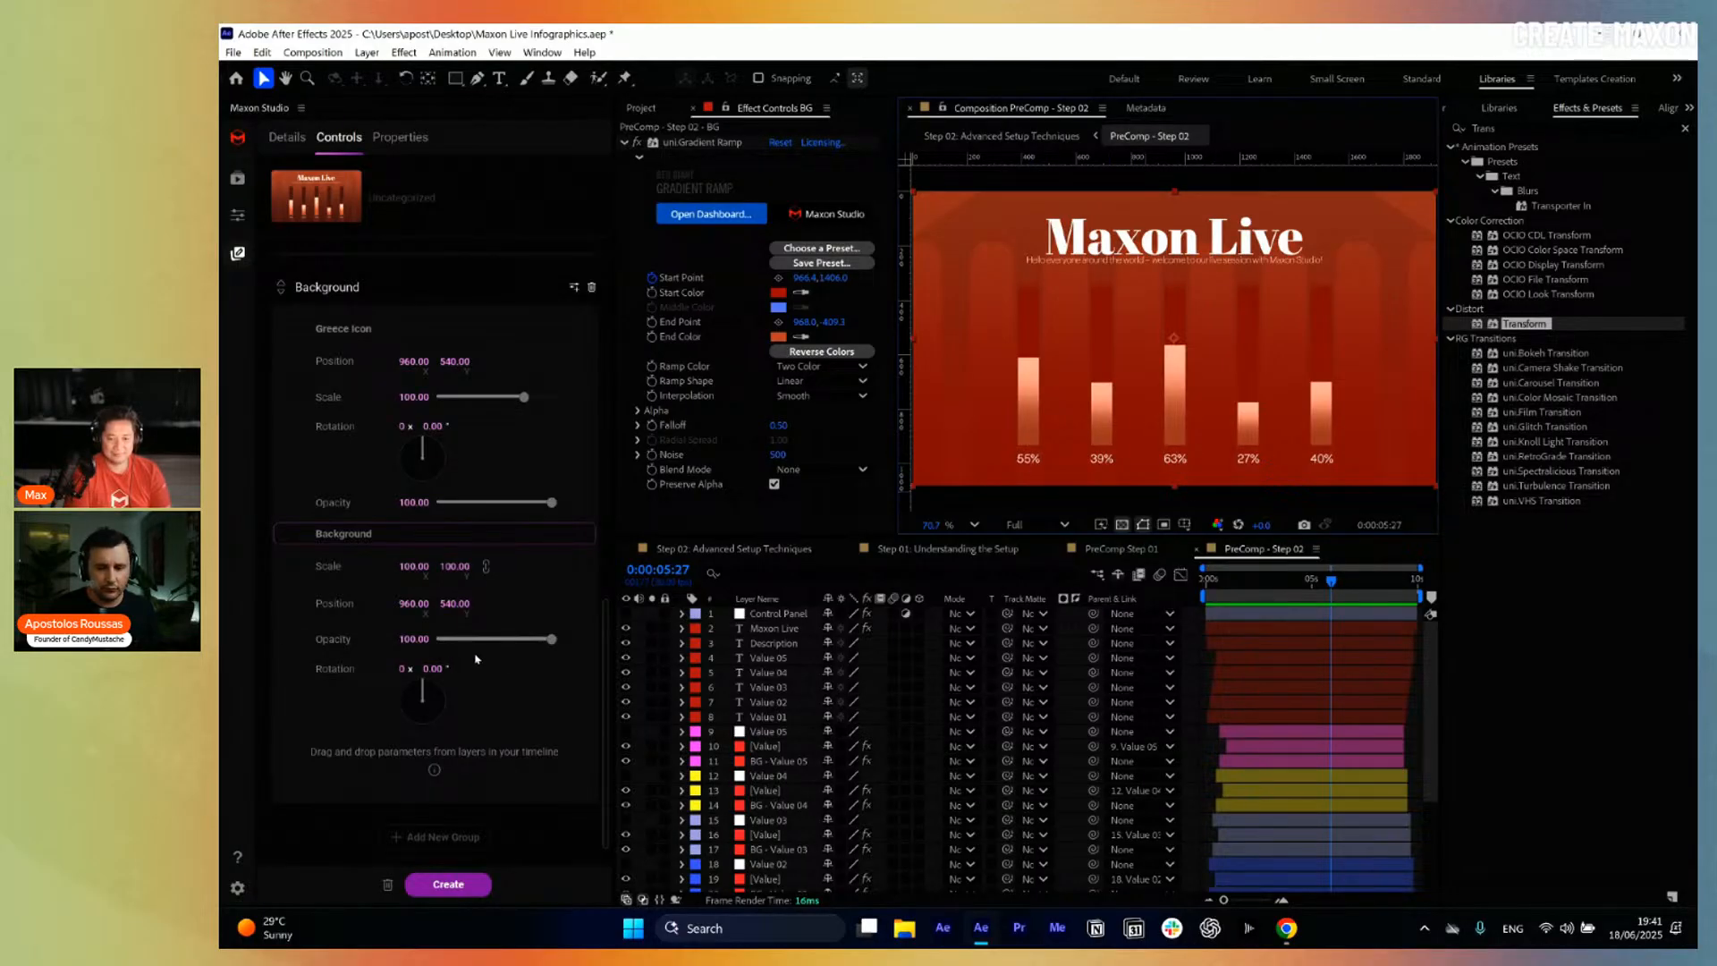
Save the Capsule with the name Maxon Live in the Complete category.
{"action": "scroll", "coordinate": [475, 659], "scroll_direction": "up", "scroll_amount": 10}
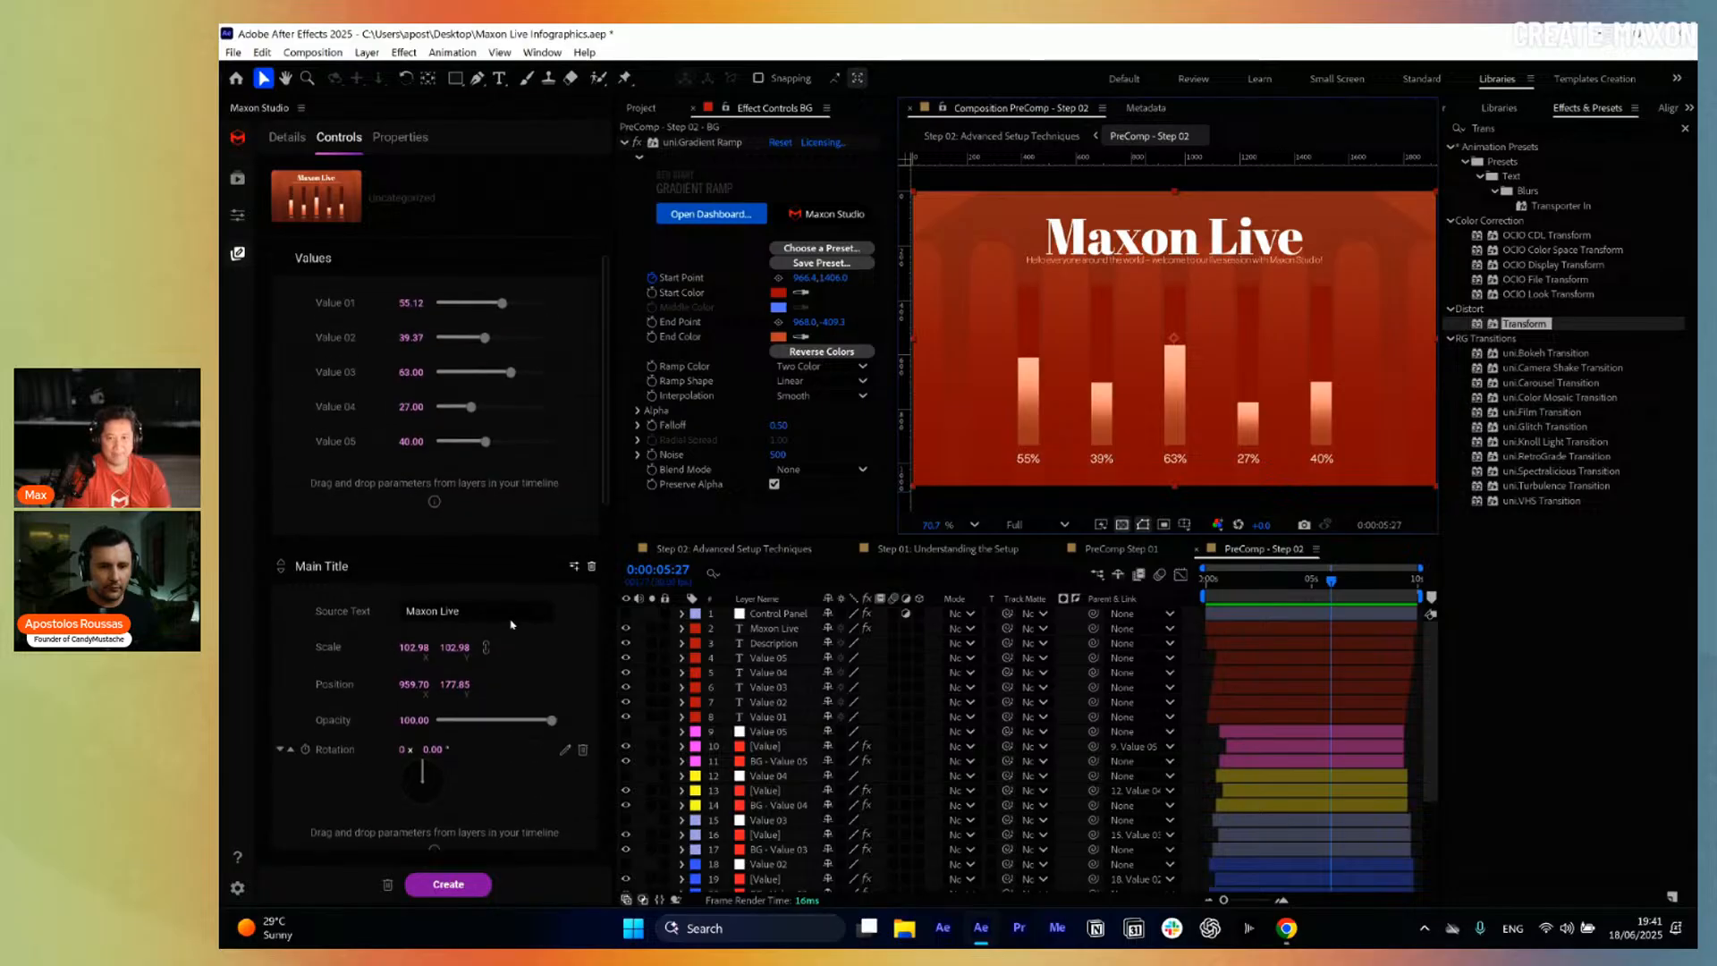
{"action": "scroll", "coordinate": [512, 623], "scroll_direction": "down", "scroll_amount": 5}
{"action": "left_click", "coordinate": [448, 883]}
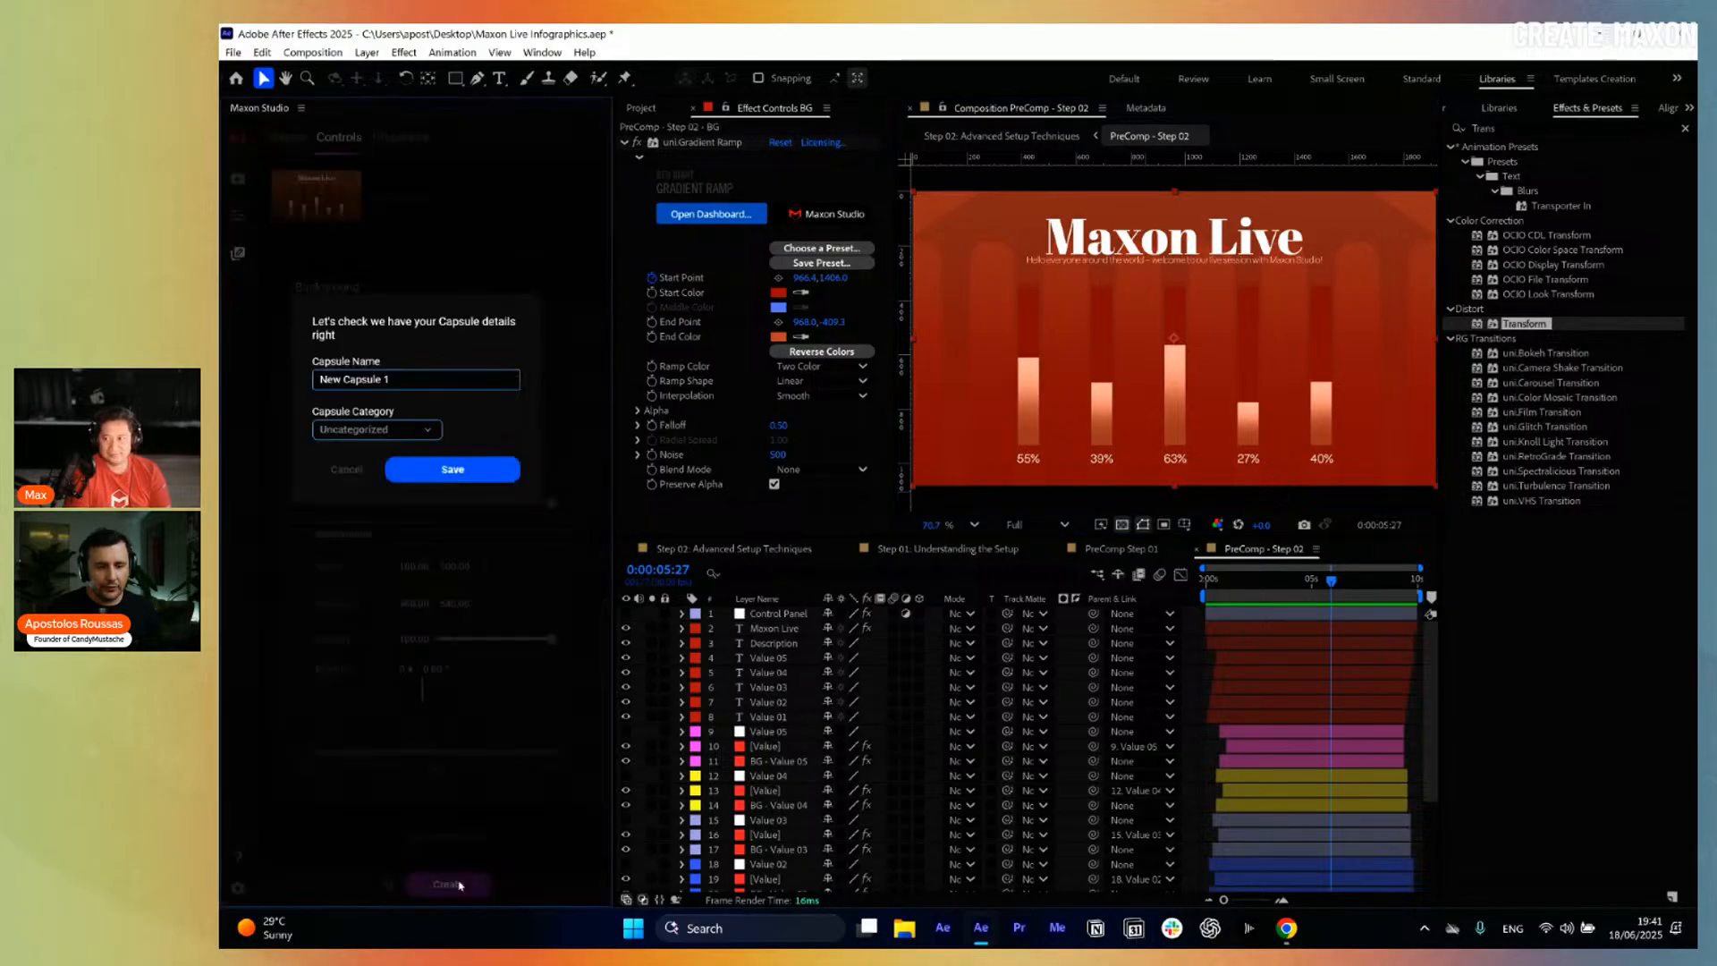
{"action": "left_click_drag", "start_coordinate": [403, 382], "coordinate": [220, 397]}
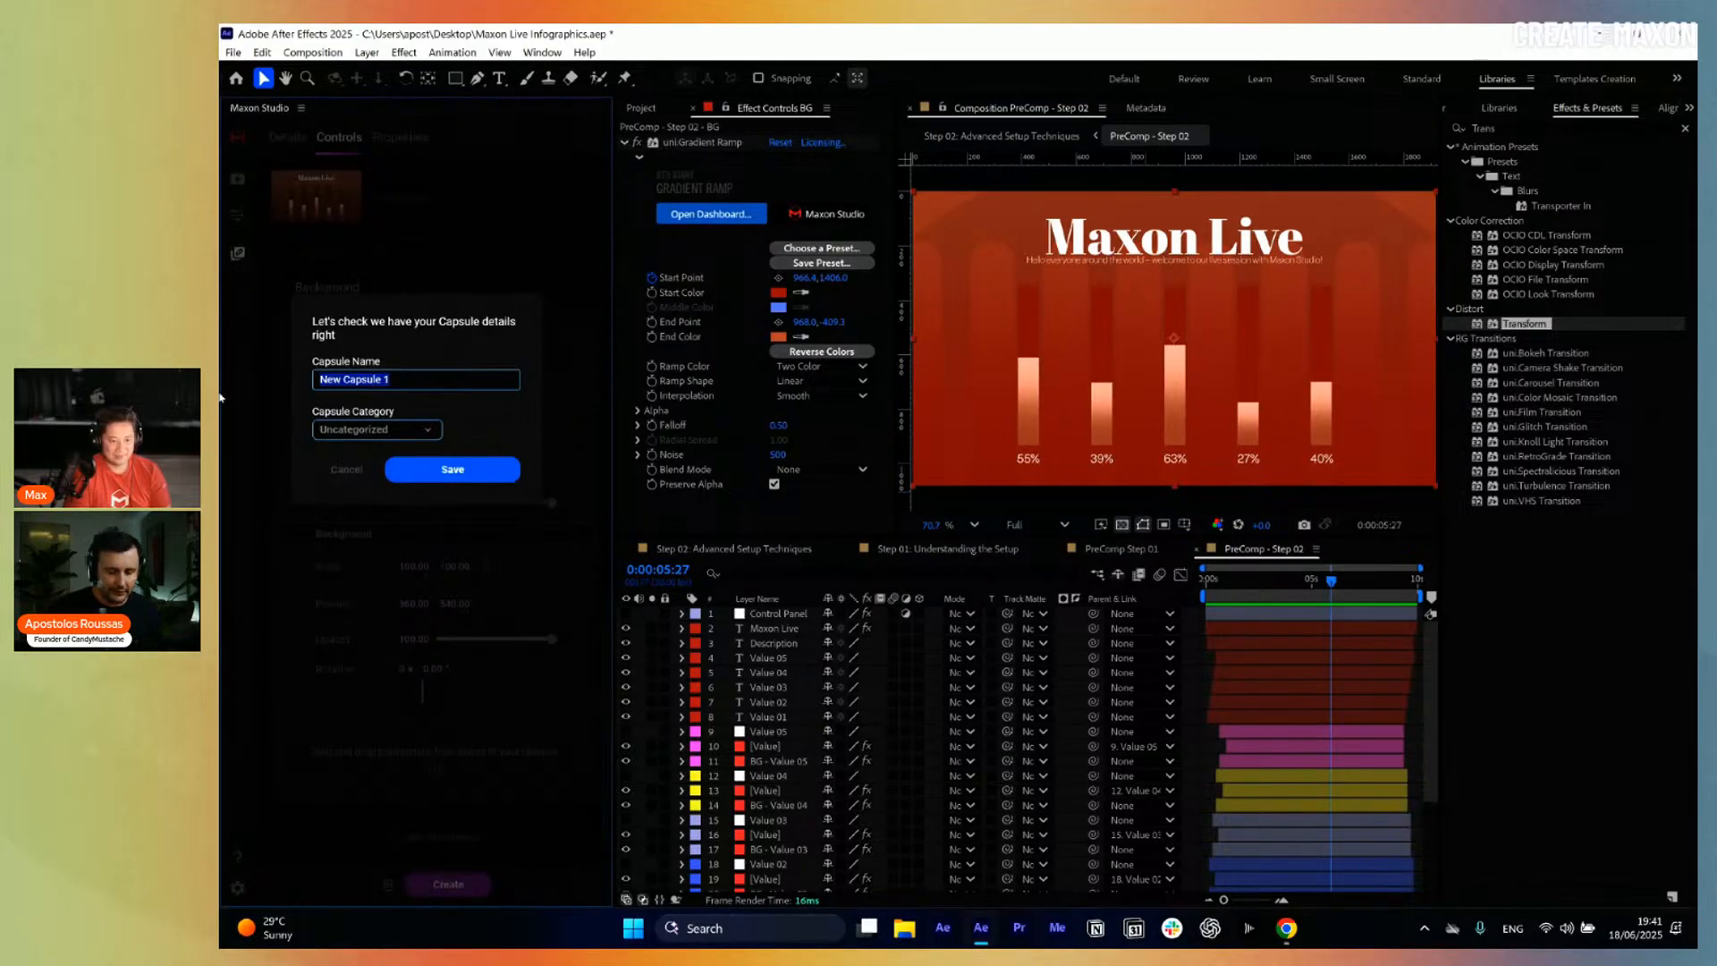
{"action": "type", "text": "Maxon Li"}
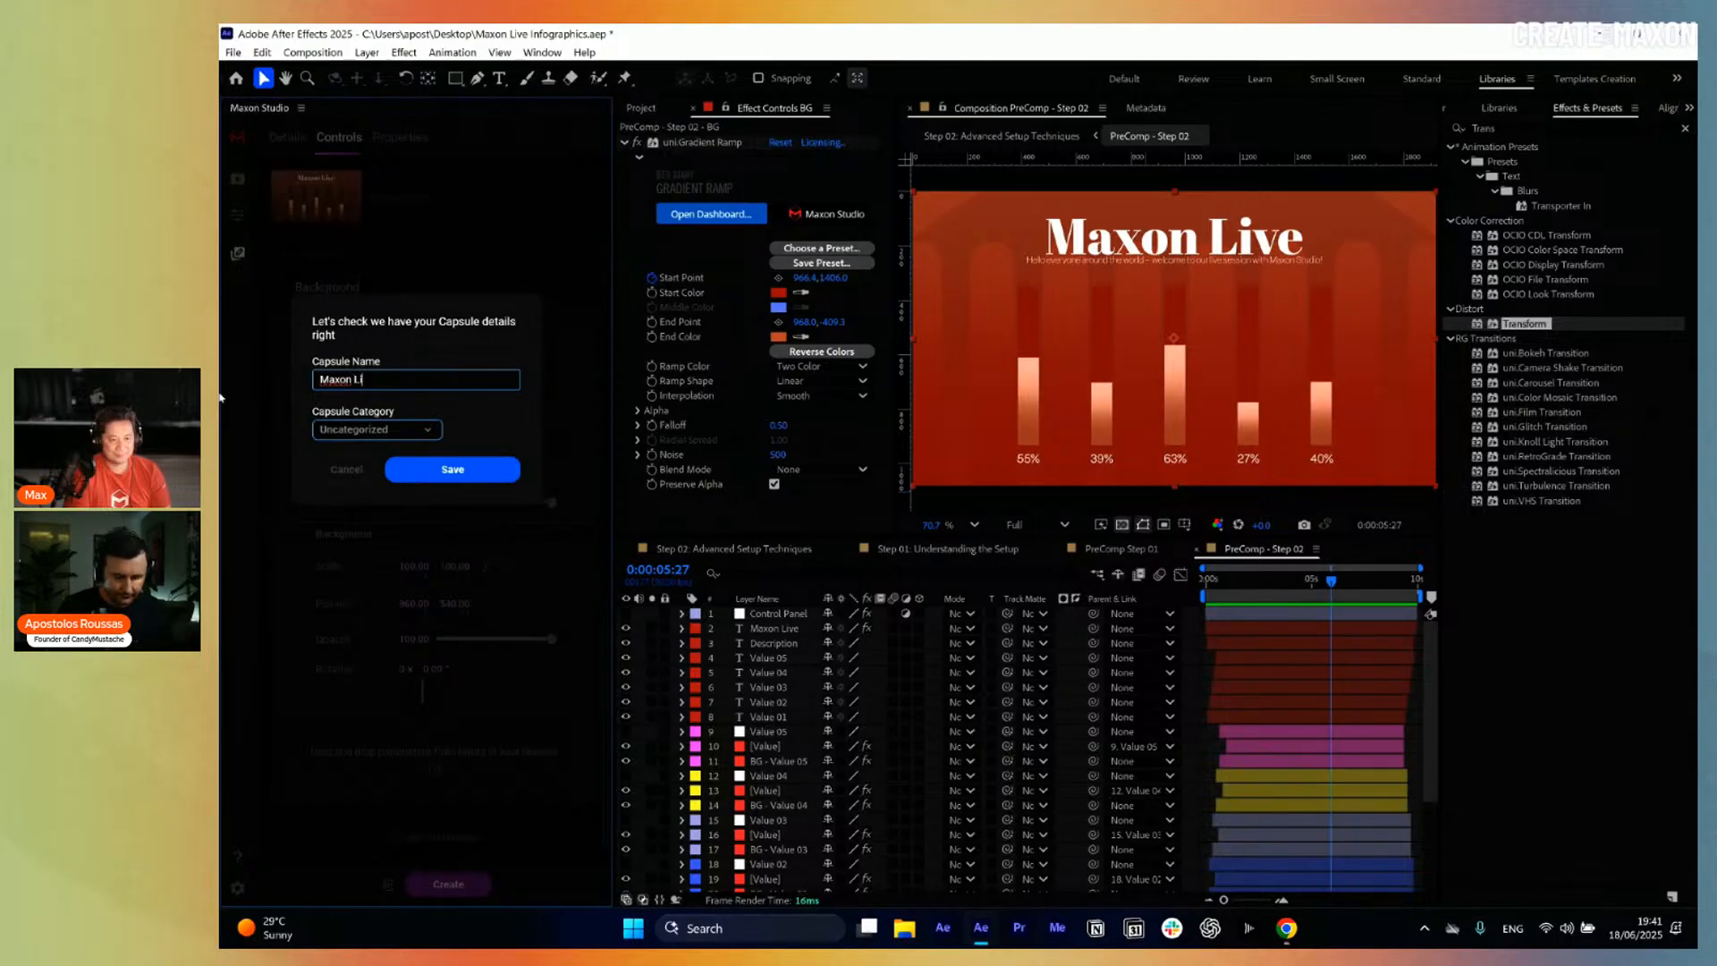
{"action": "type", "text": "ve"}
{"action": "left_click", "coordinate": [366, 431]}
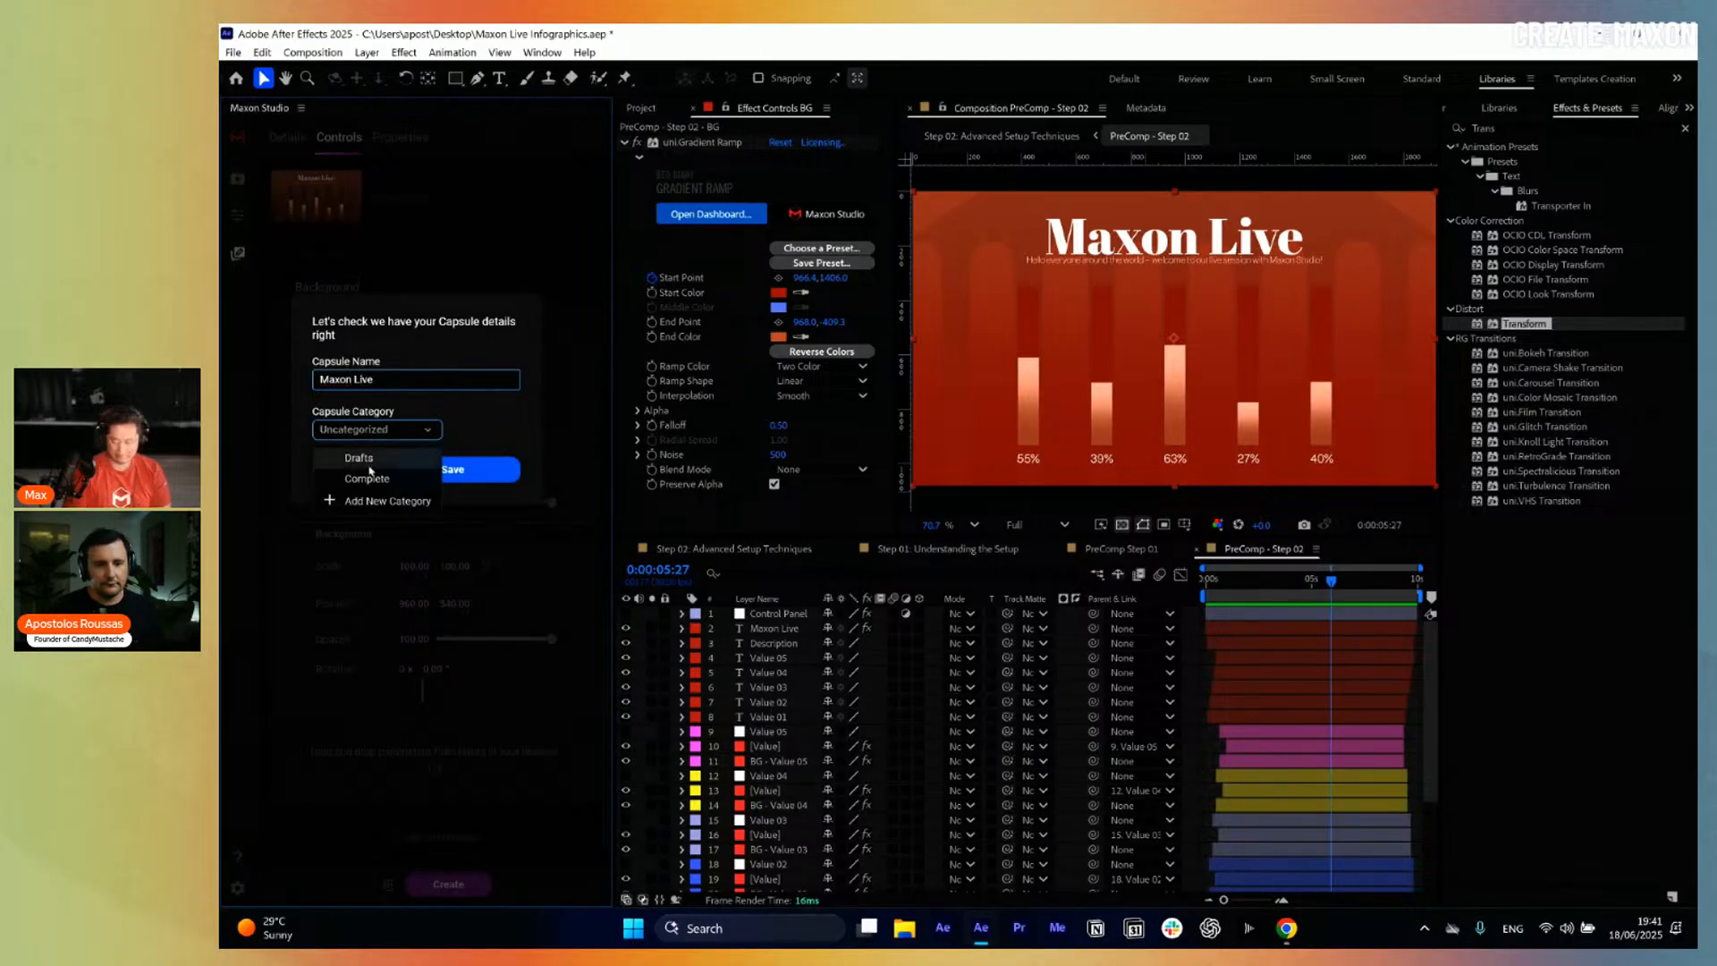
{"action": "left_click", "coordinate": [369, 480]}
{"action": "left_click", "coordinate": [472, 471]}
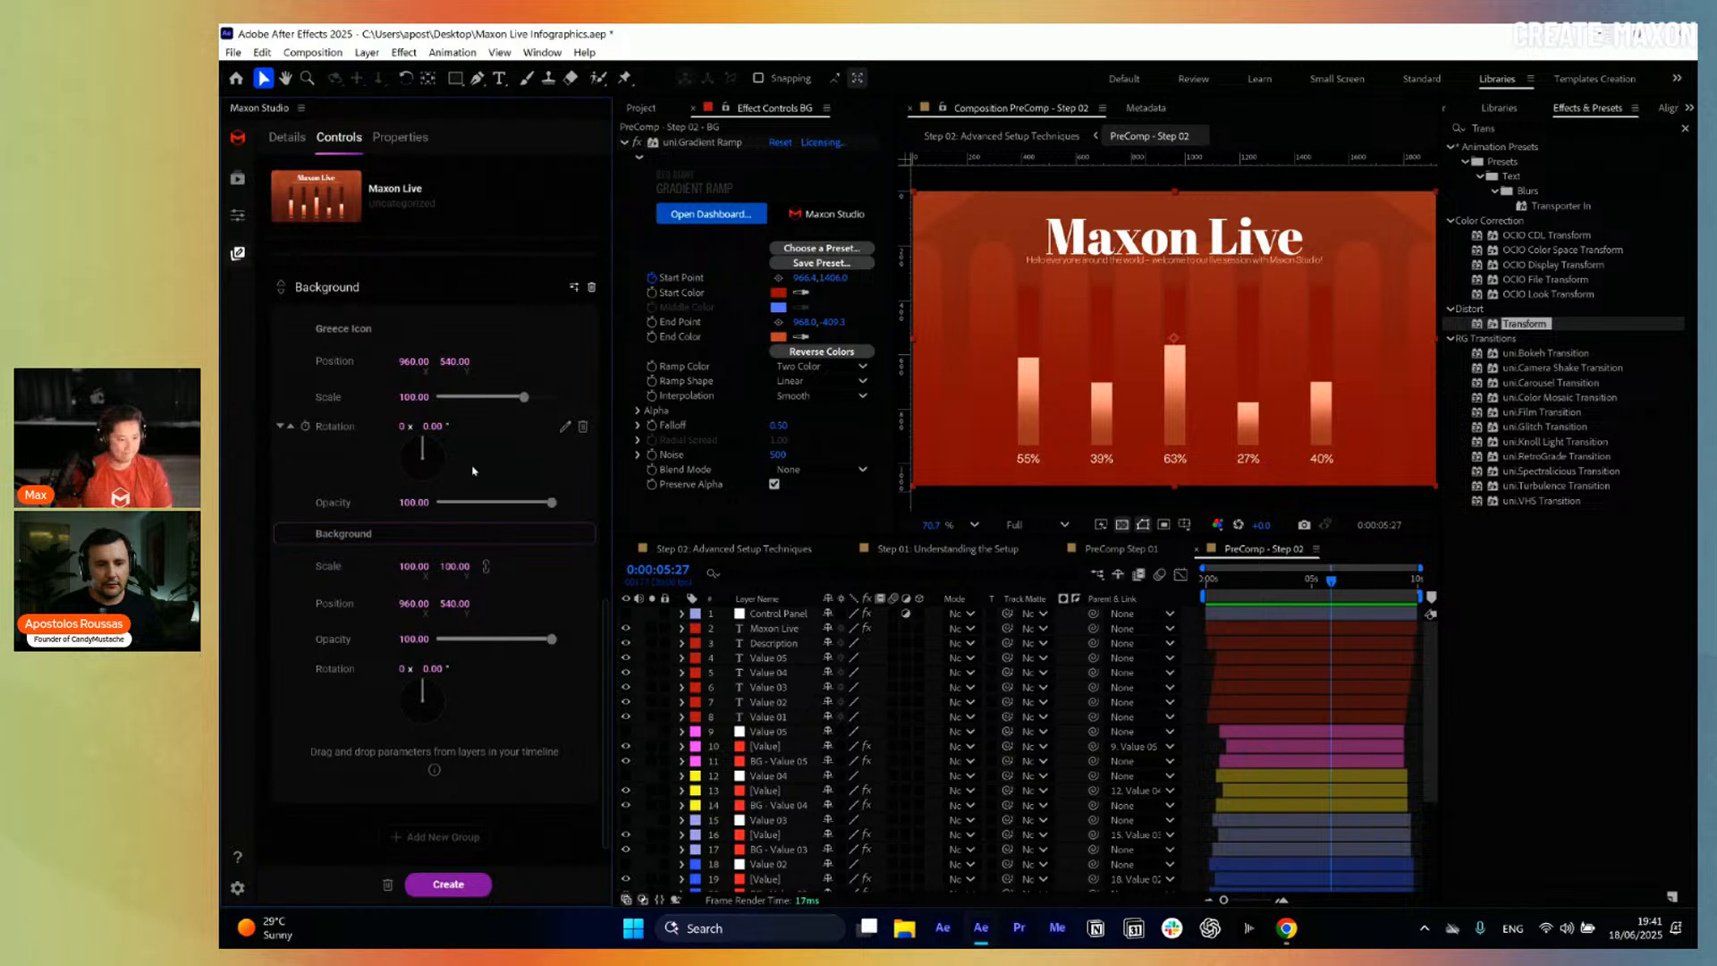
{"action": "left_click", "coordinate": [416, 428]}
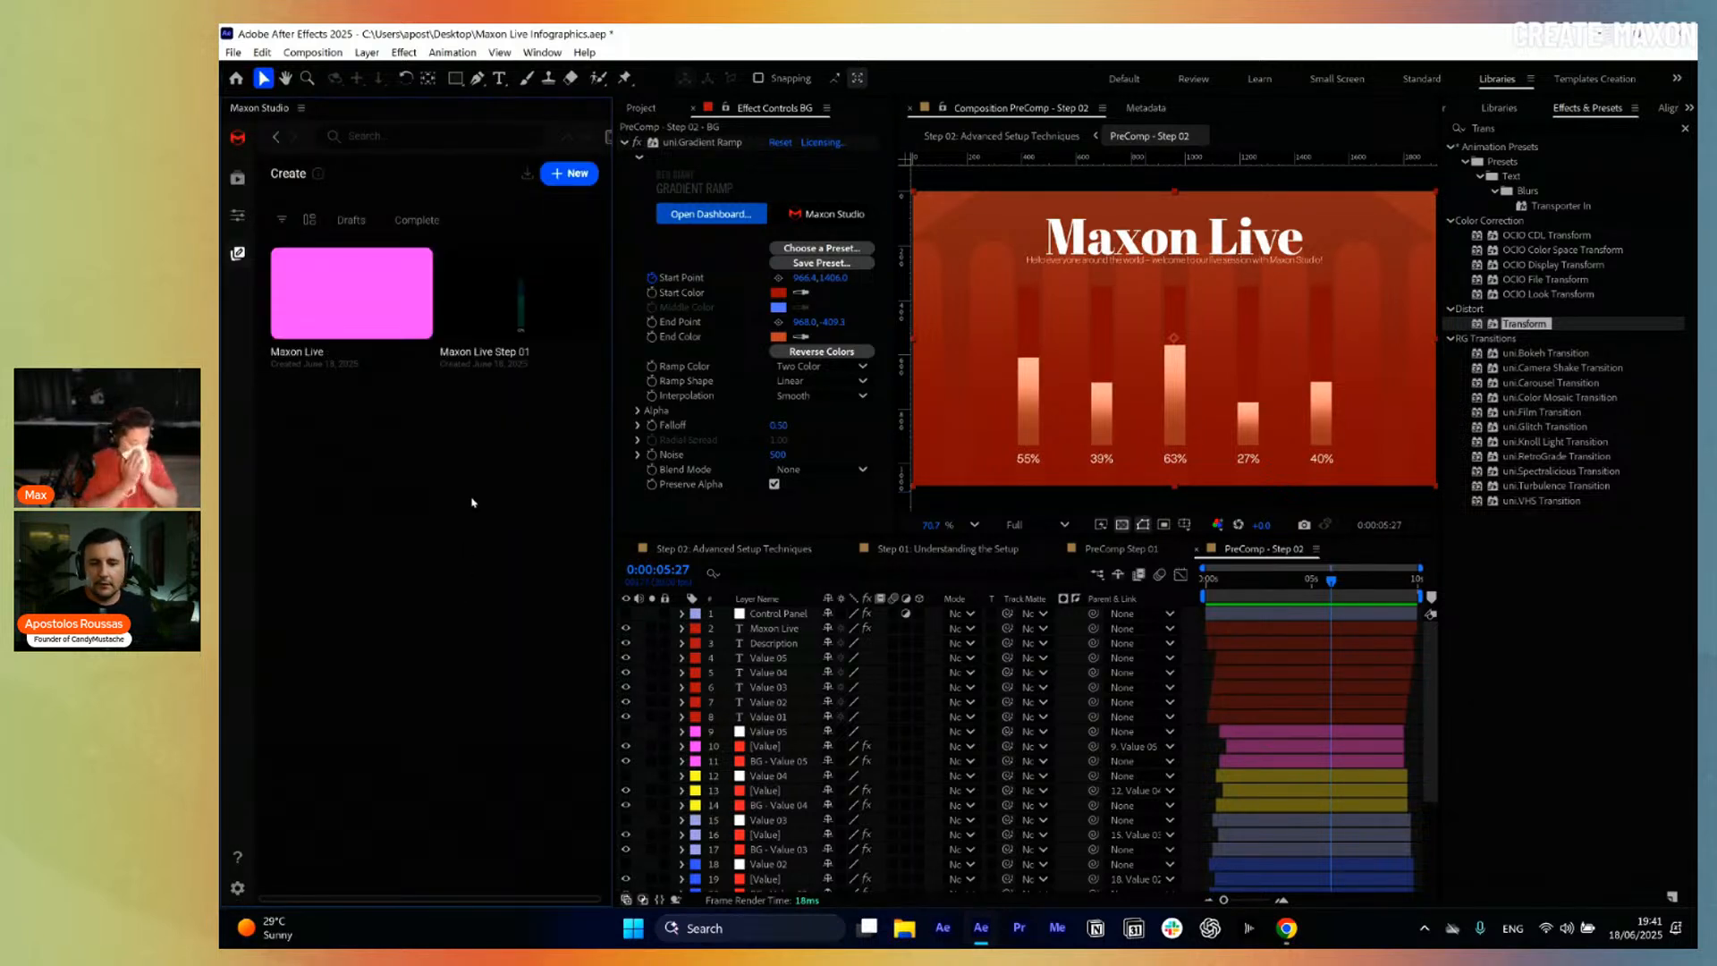
Create a 1920x1080, 30 fps composition, apply the Maxon Live Capsule to it and move the playhead to 0:00:04:14.
{"action": "mouse_move", "coordinate": [367, 304]}
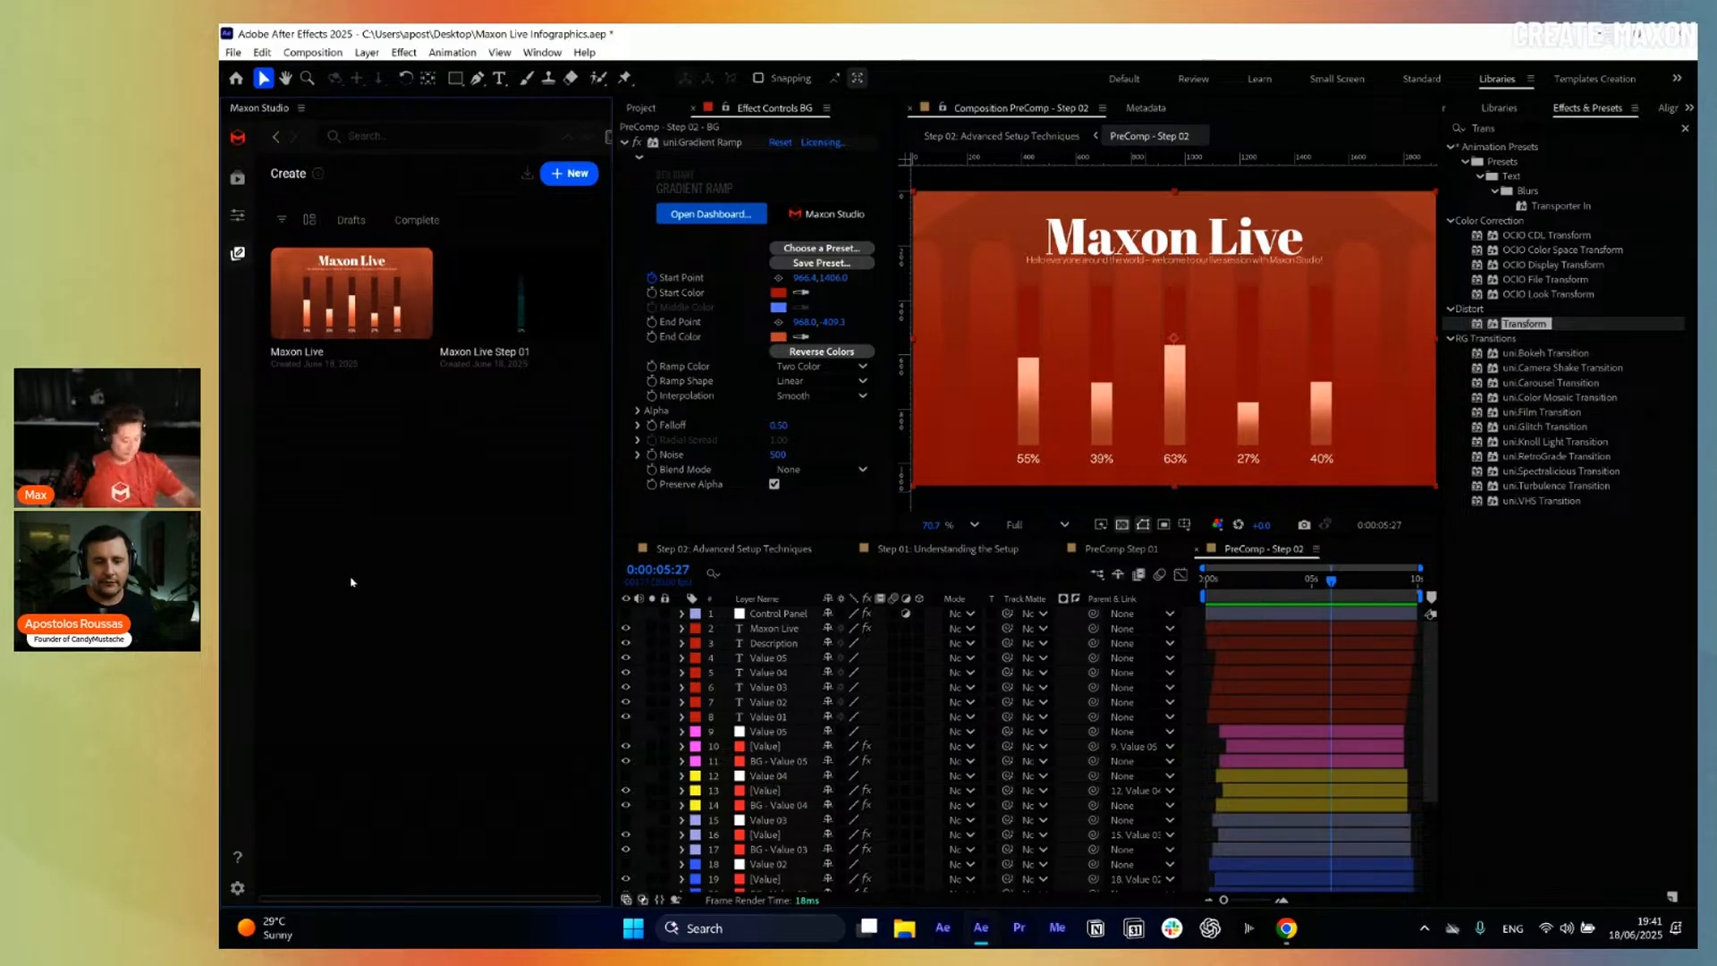
{"action": "left_click", "coordinate": [237, 178]}
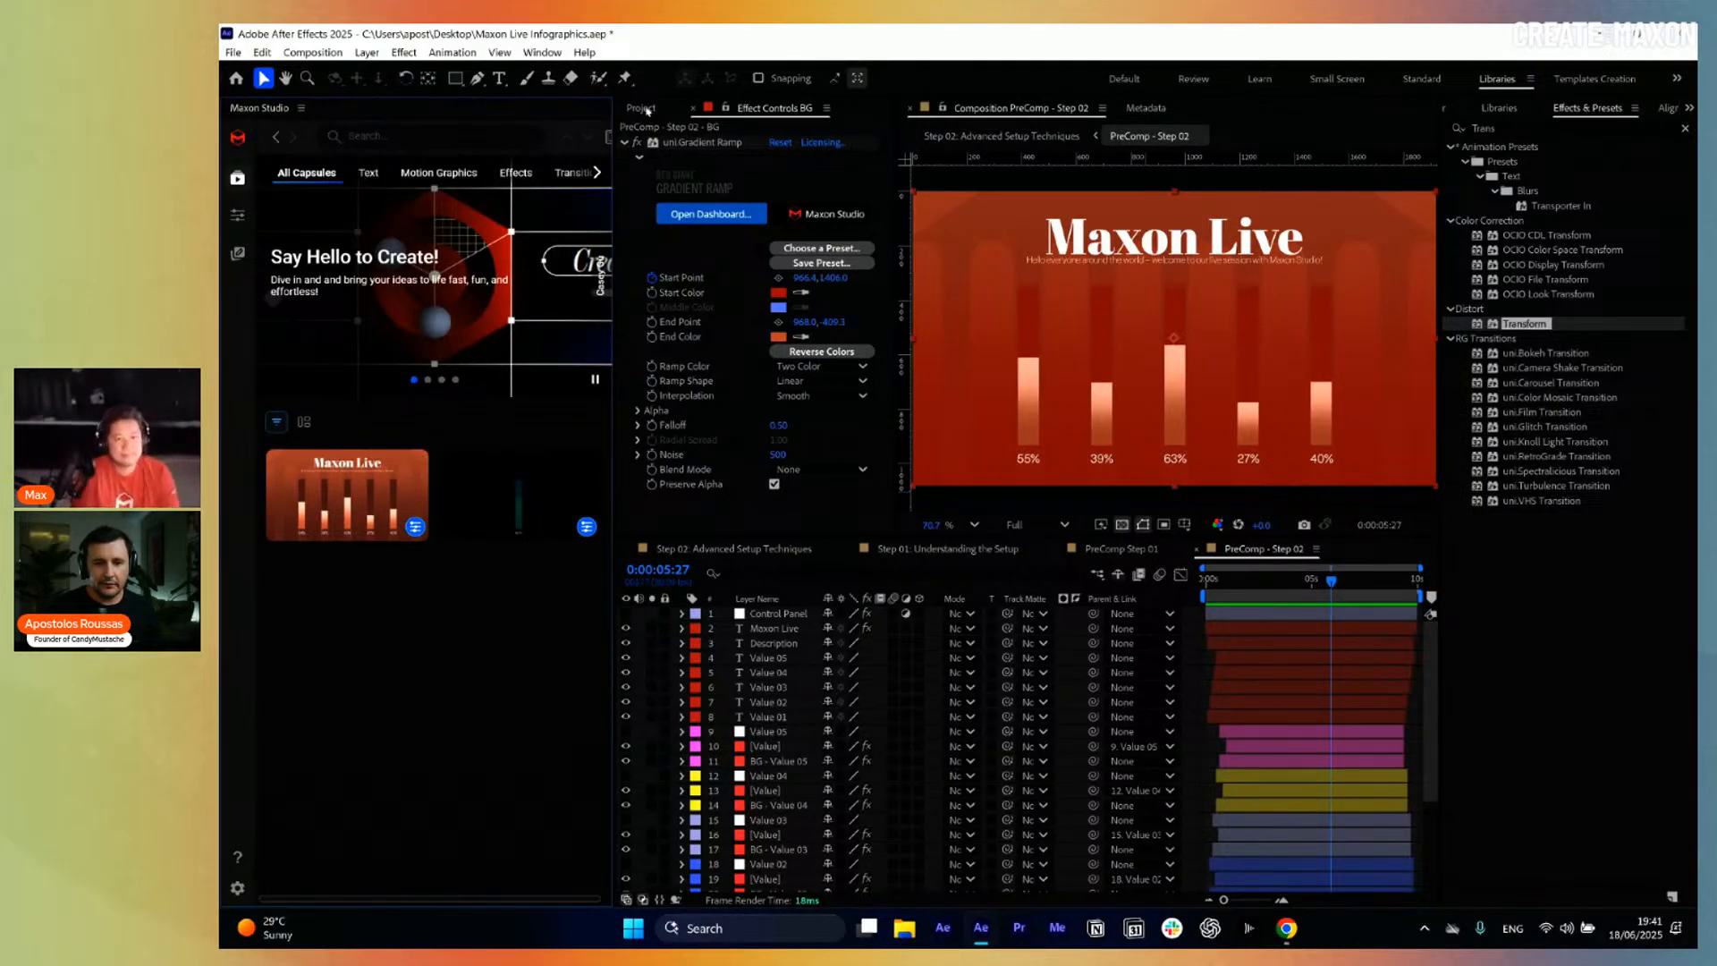
{"action": "left_click", "coordinate": [640, 108]}
{"action": "left_click", "coordinate": [666, 524]}
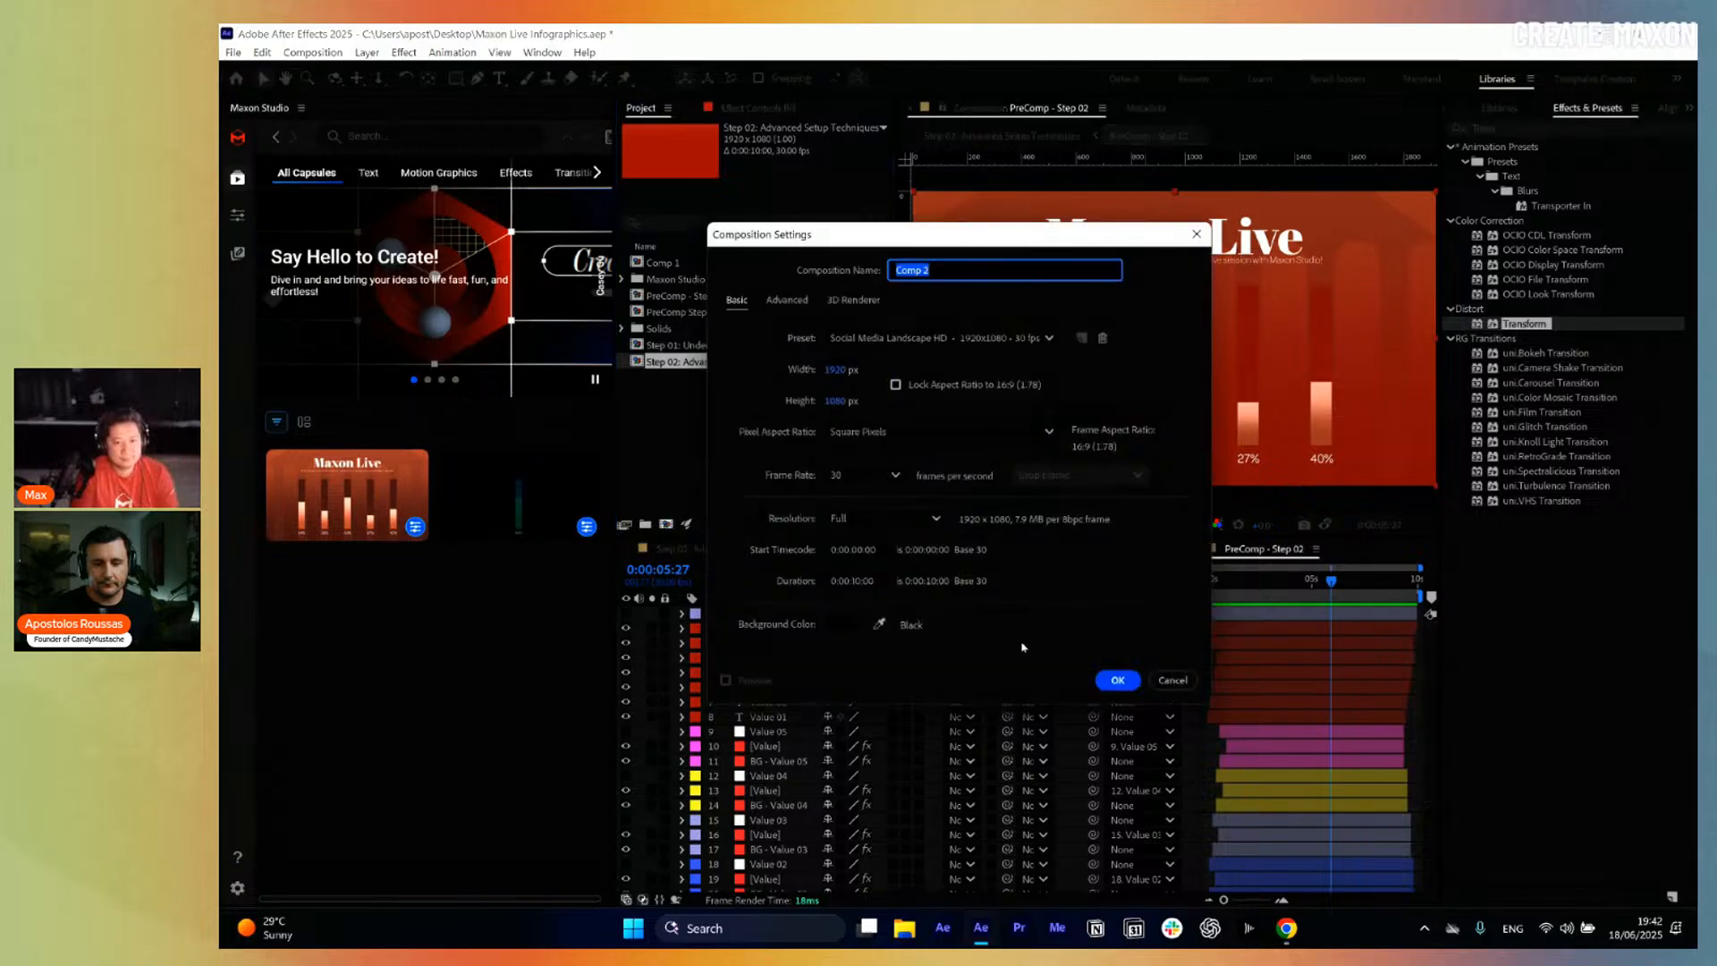
{"action": "left_click", "coordinate": [1117, 680]}
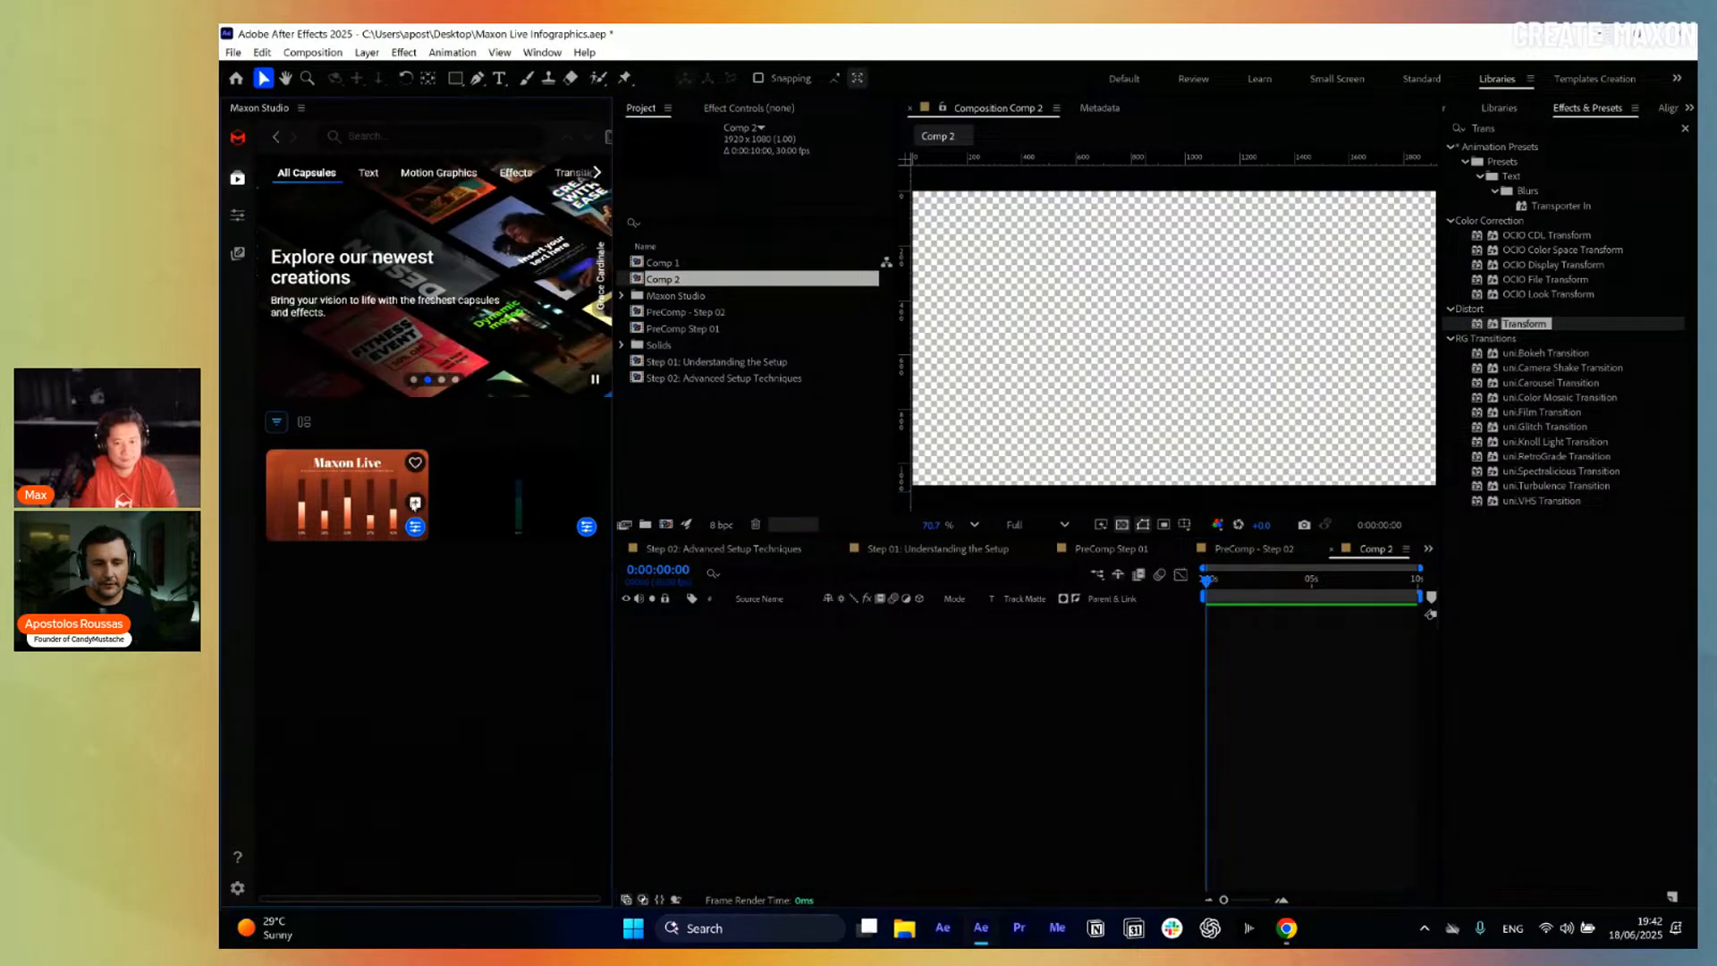
{"action": "left_click", "coordinate": [414, 503]}
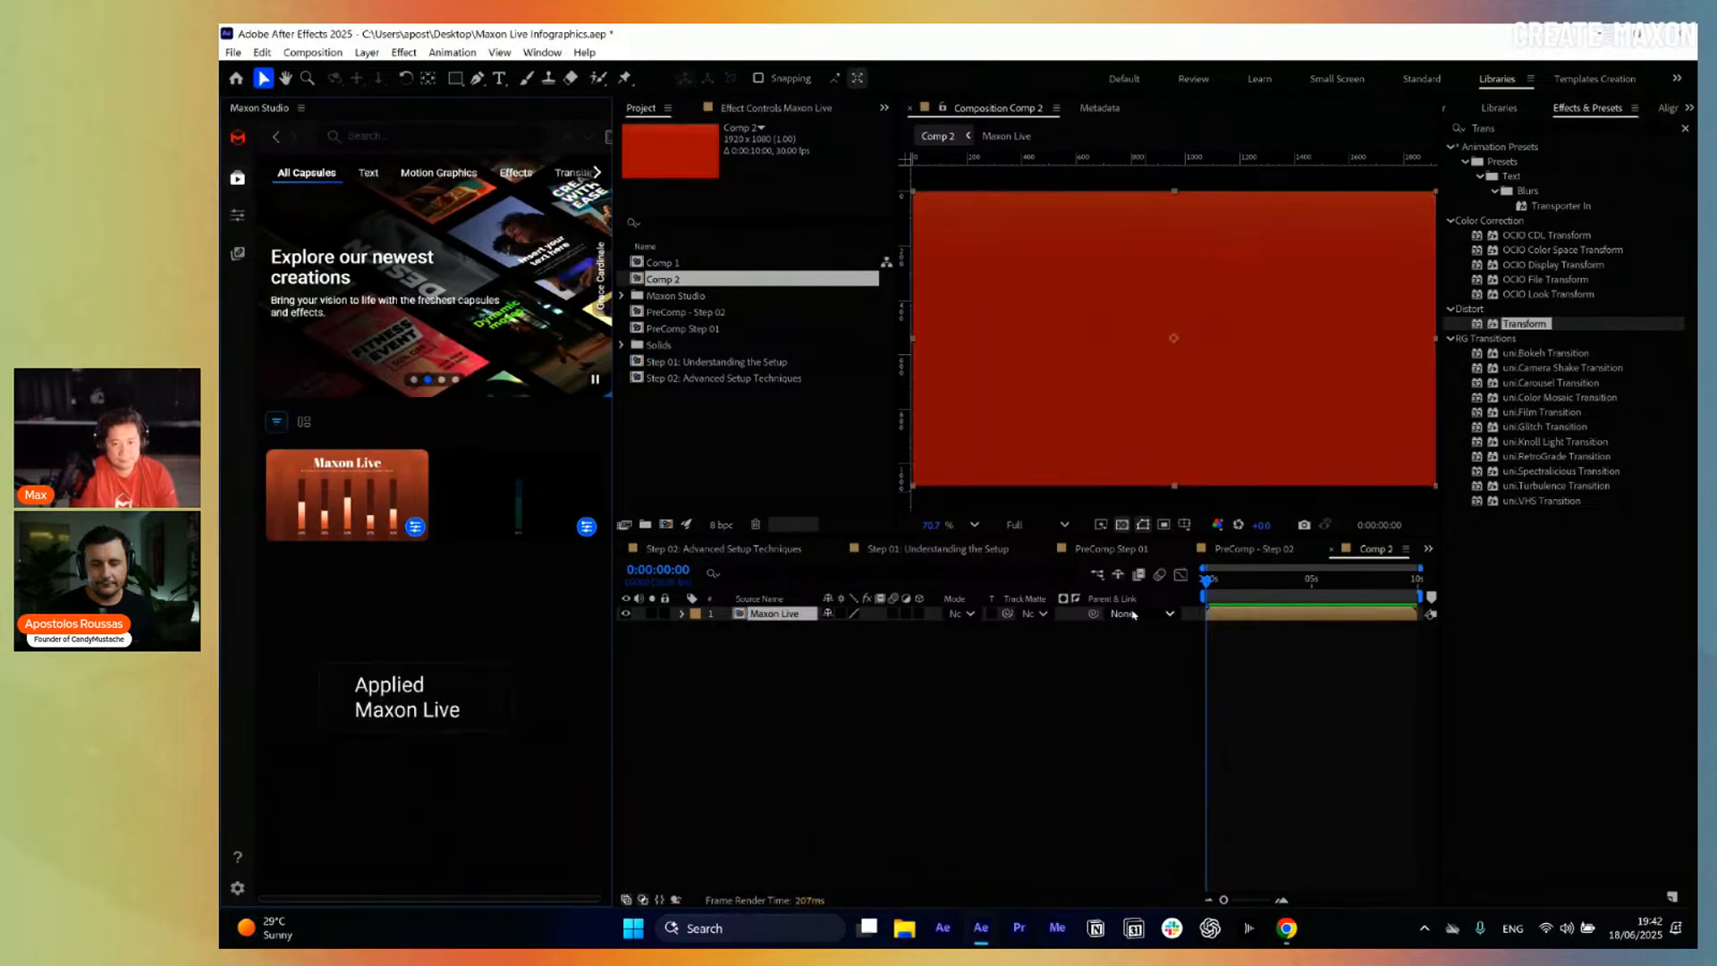
{"action": "left_click", "coordinate": [1300, 583]}
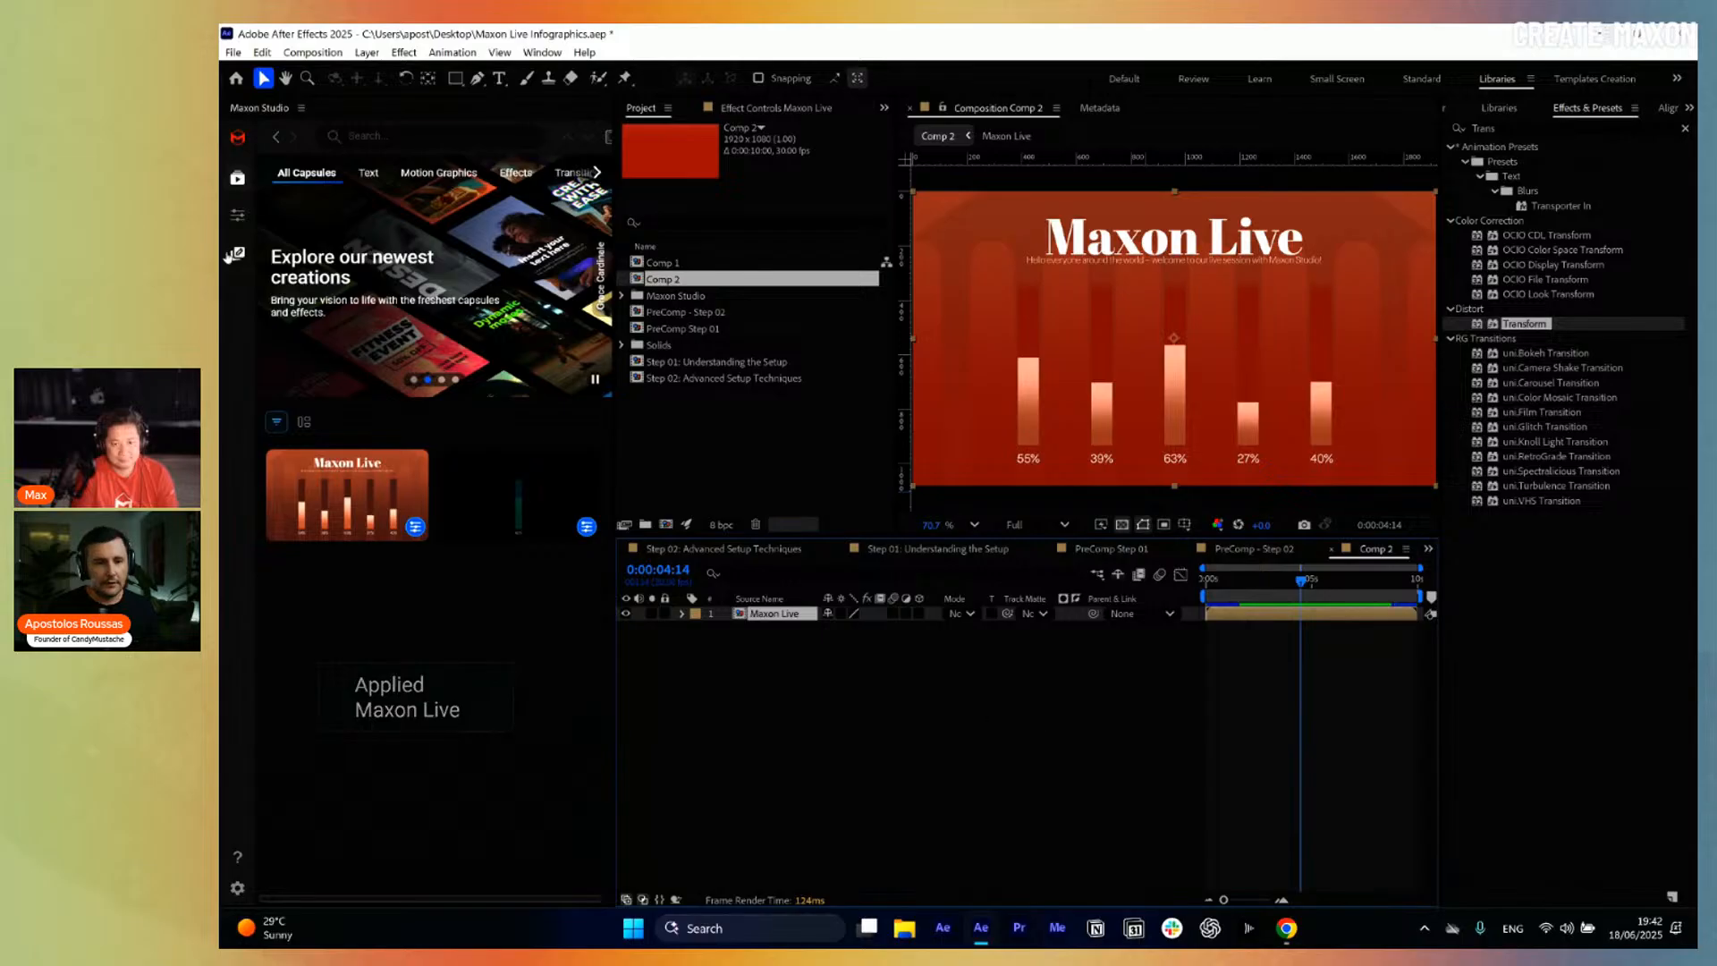
Set the applied Maxon Live Capsule's Value 01 to 05 to 31.41, 62.83, 39.27, 51.83 and 35.60.
{"action": "left_click", "coordinate": [237, 216]}
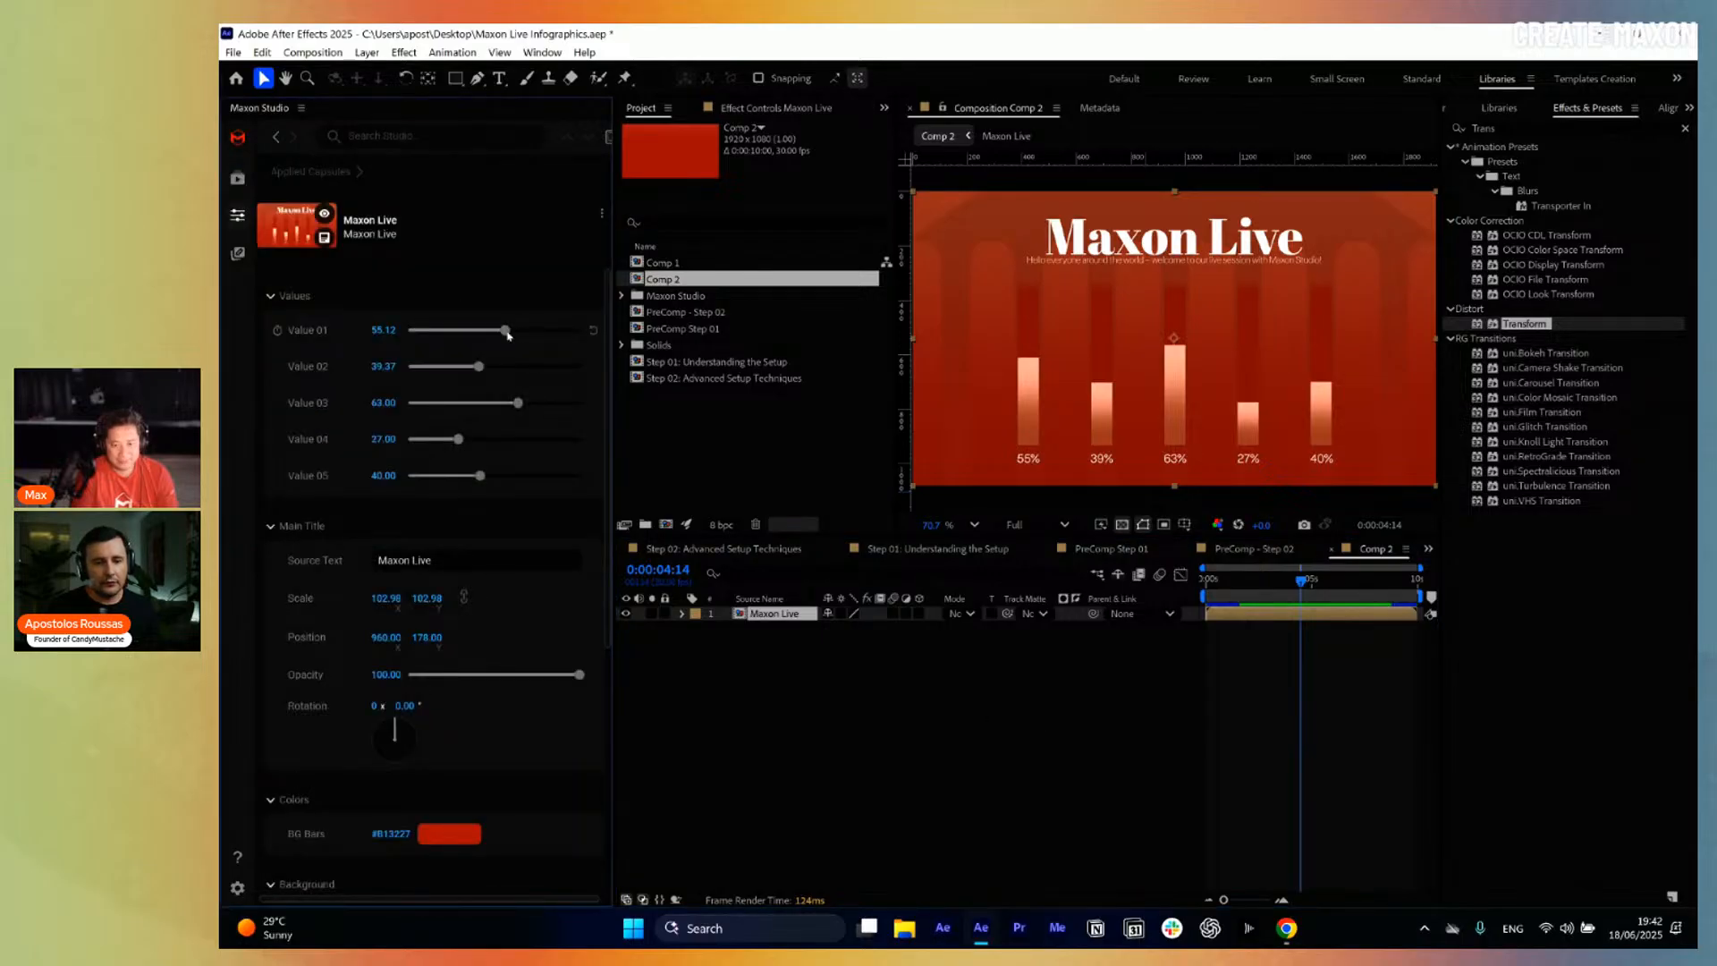
{"action": "left_click_drag", "start_coordinate": [507, 335], "coordinate": [472, 476]}
{"action": "left_click", "coordinate": [824, 725]}
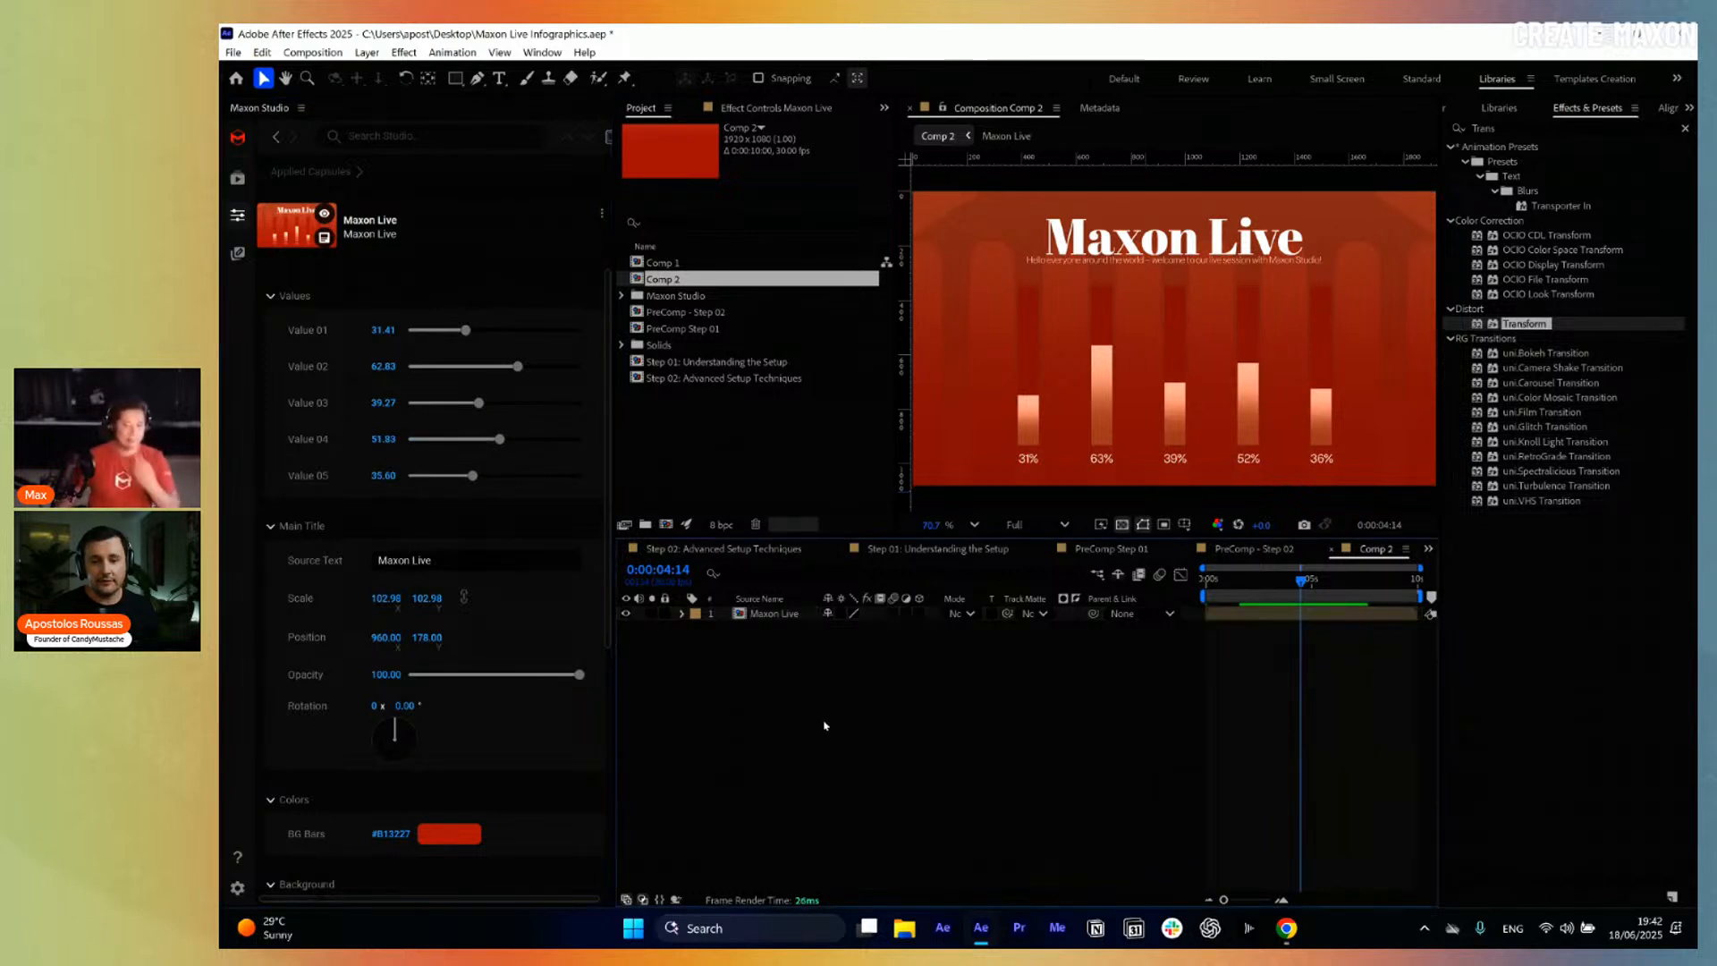
Return to the list of created Capsules and create another new composition with the default settings.
{"action": "left_click", "coordinate": [237, 254]}
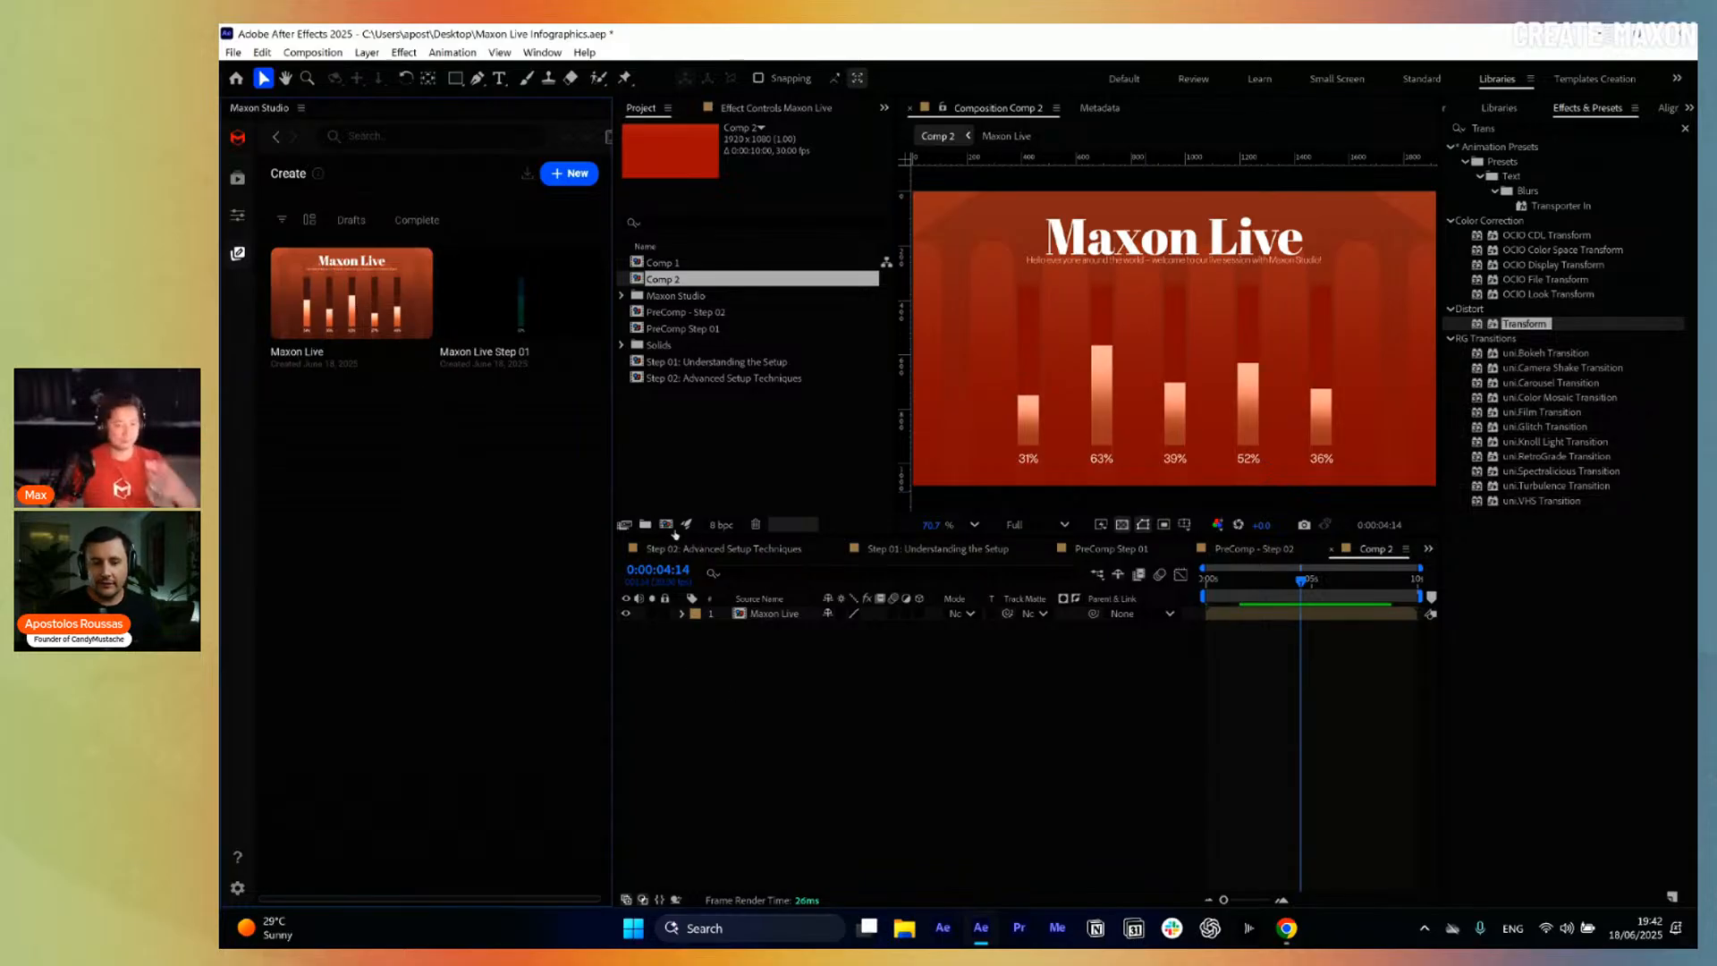
{"action": "key", "text": "ctrl+k"}
{"action": "left_click", "coordinate": [1117, 681]}
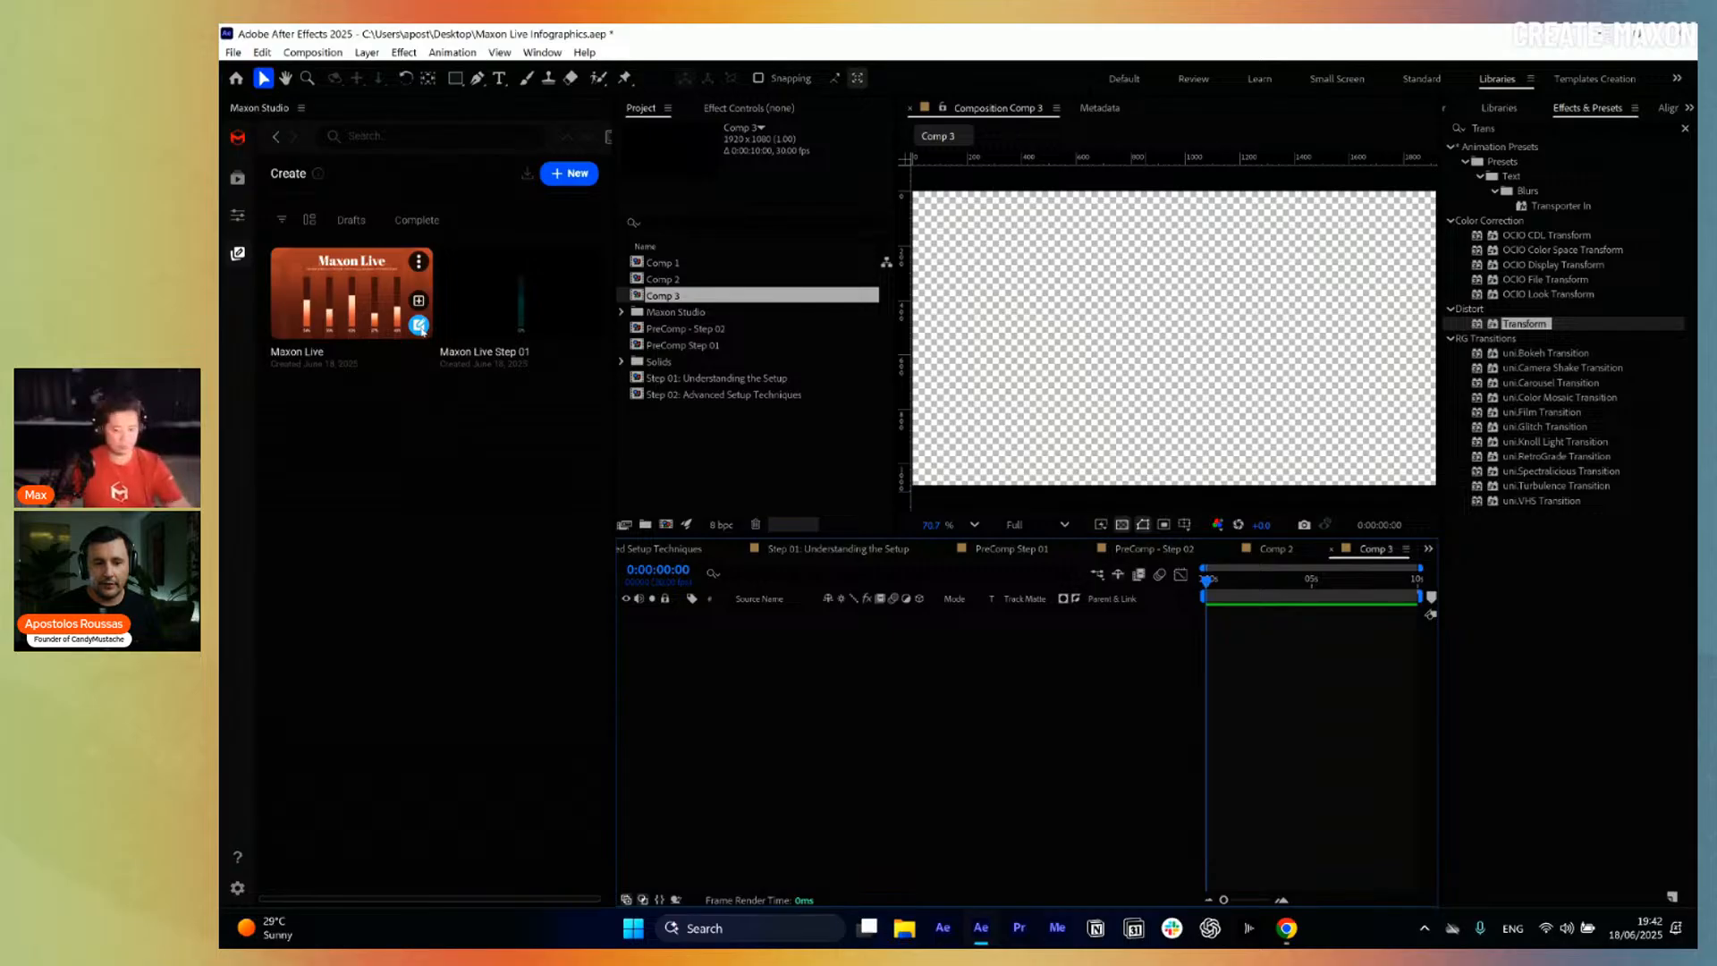
Open the Maxon Live Capsule for modification and review its control groups from Values down to Background.
{"action": "left_click", "coordinate": [419, 326]}
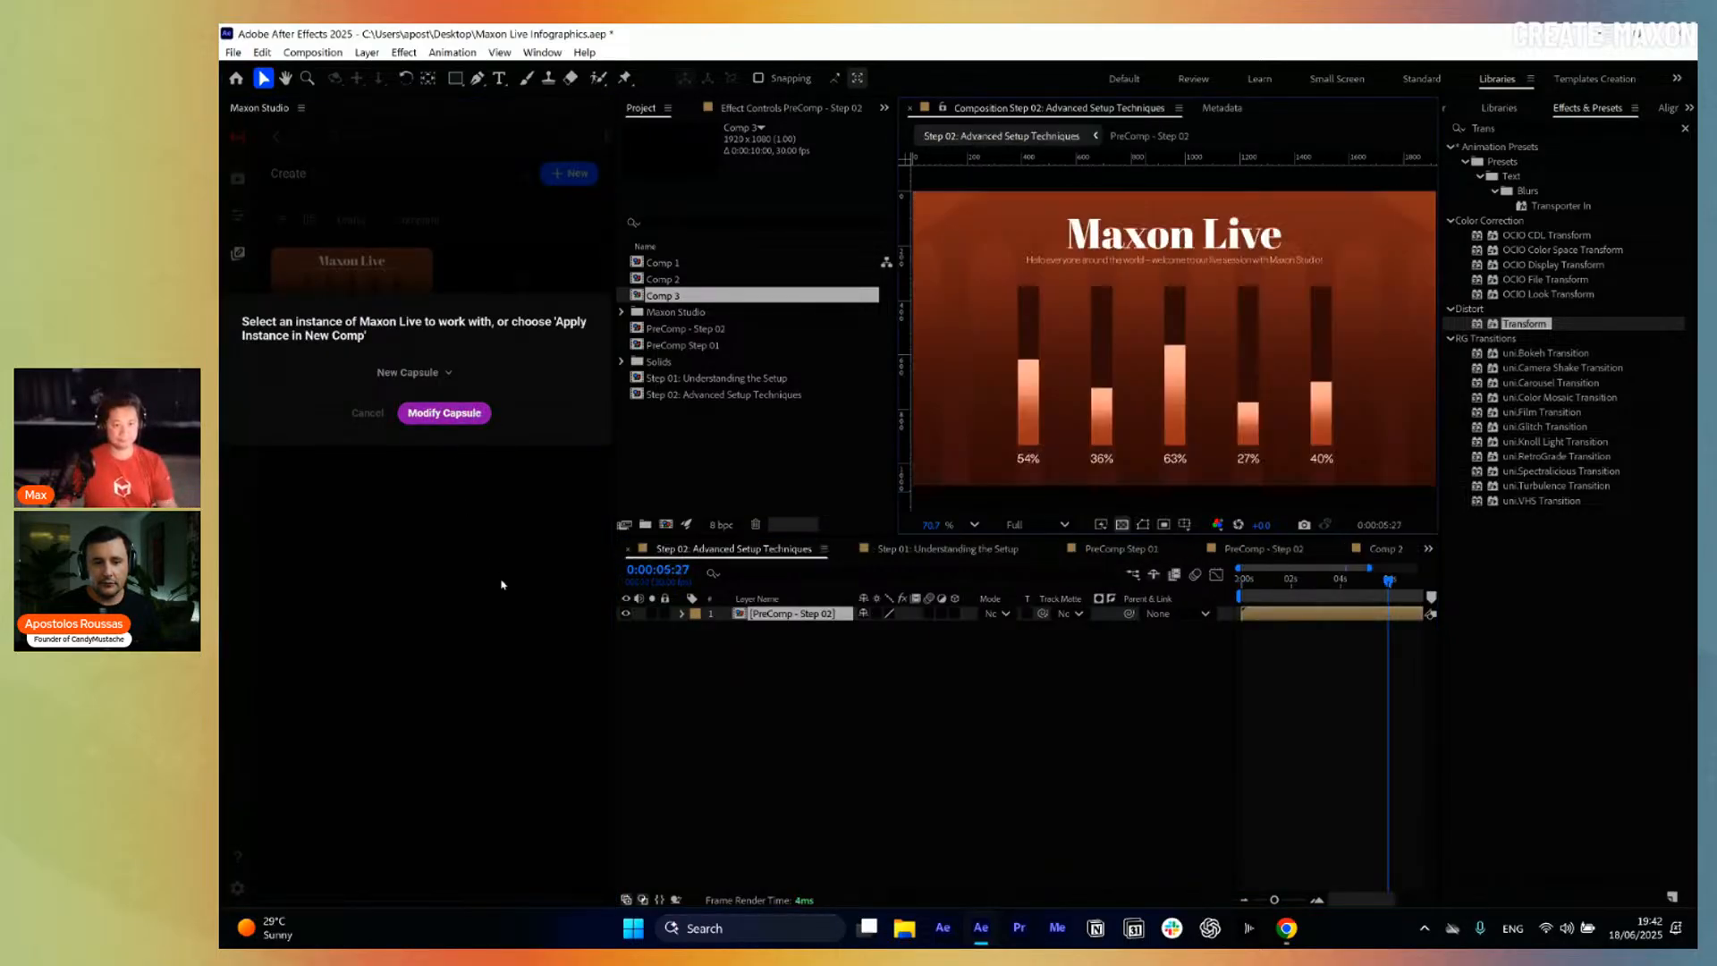
{"action": "left_click", "coordinate": [339, 137]}
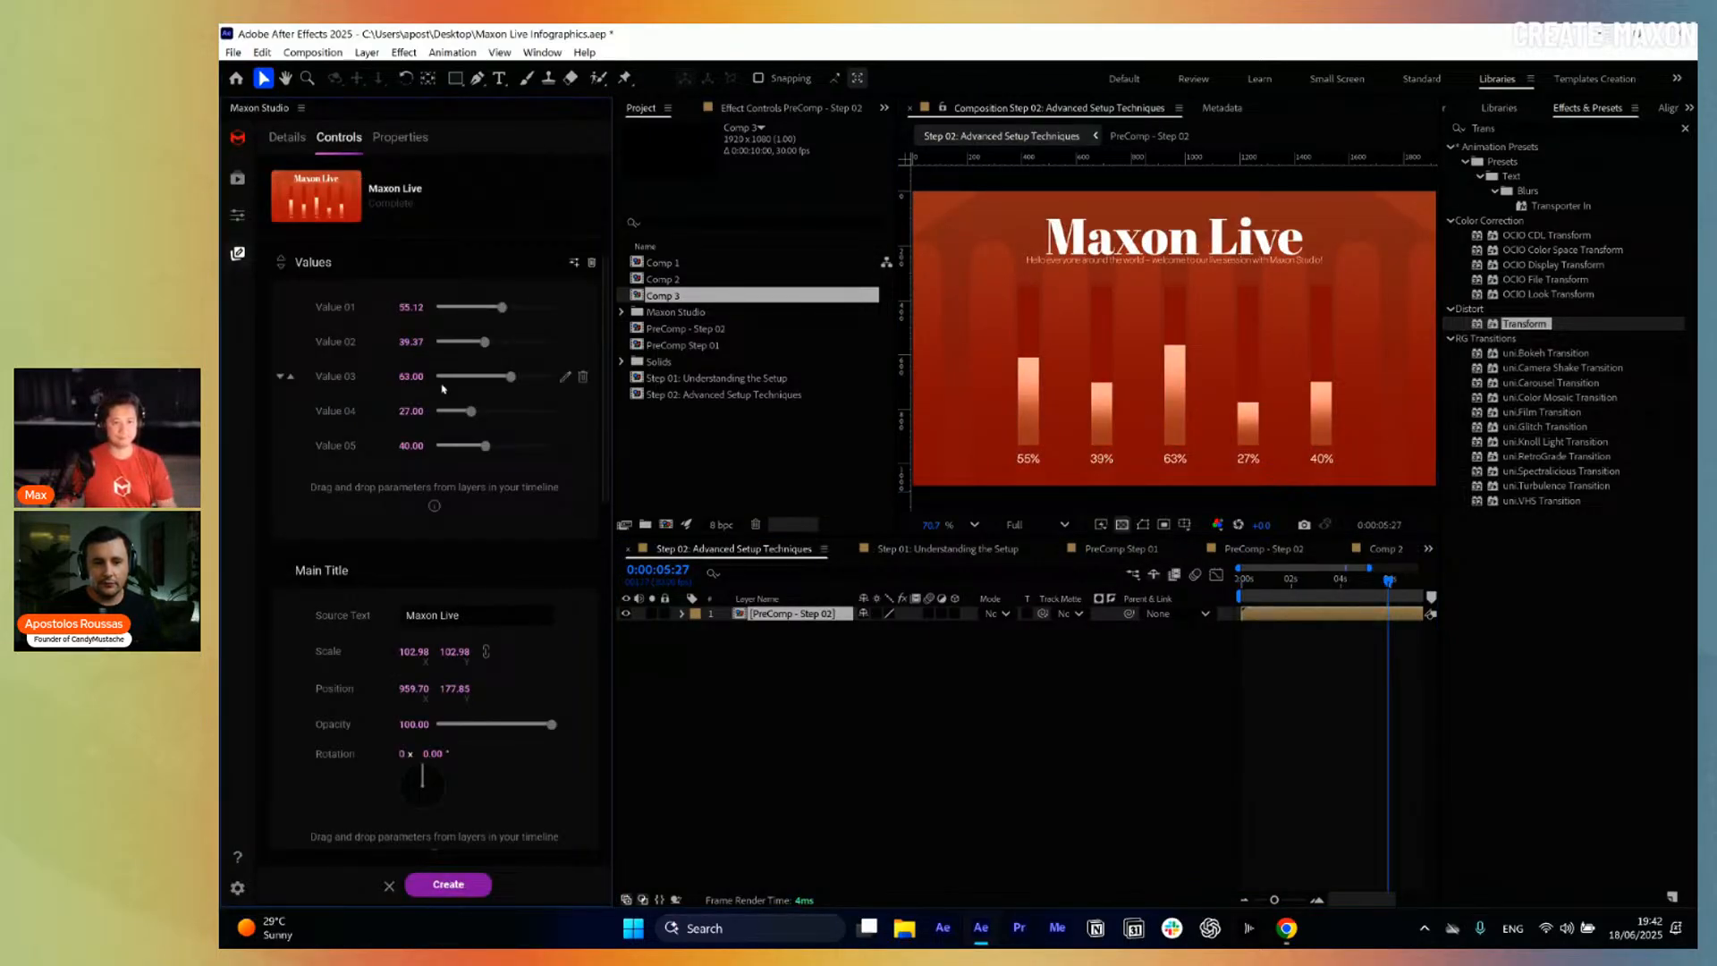
{"action": "left_click_drag", "start_coordinate": [606, 292], "coordinate": [605, 602]}
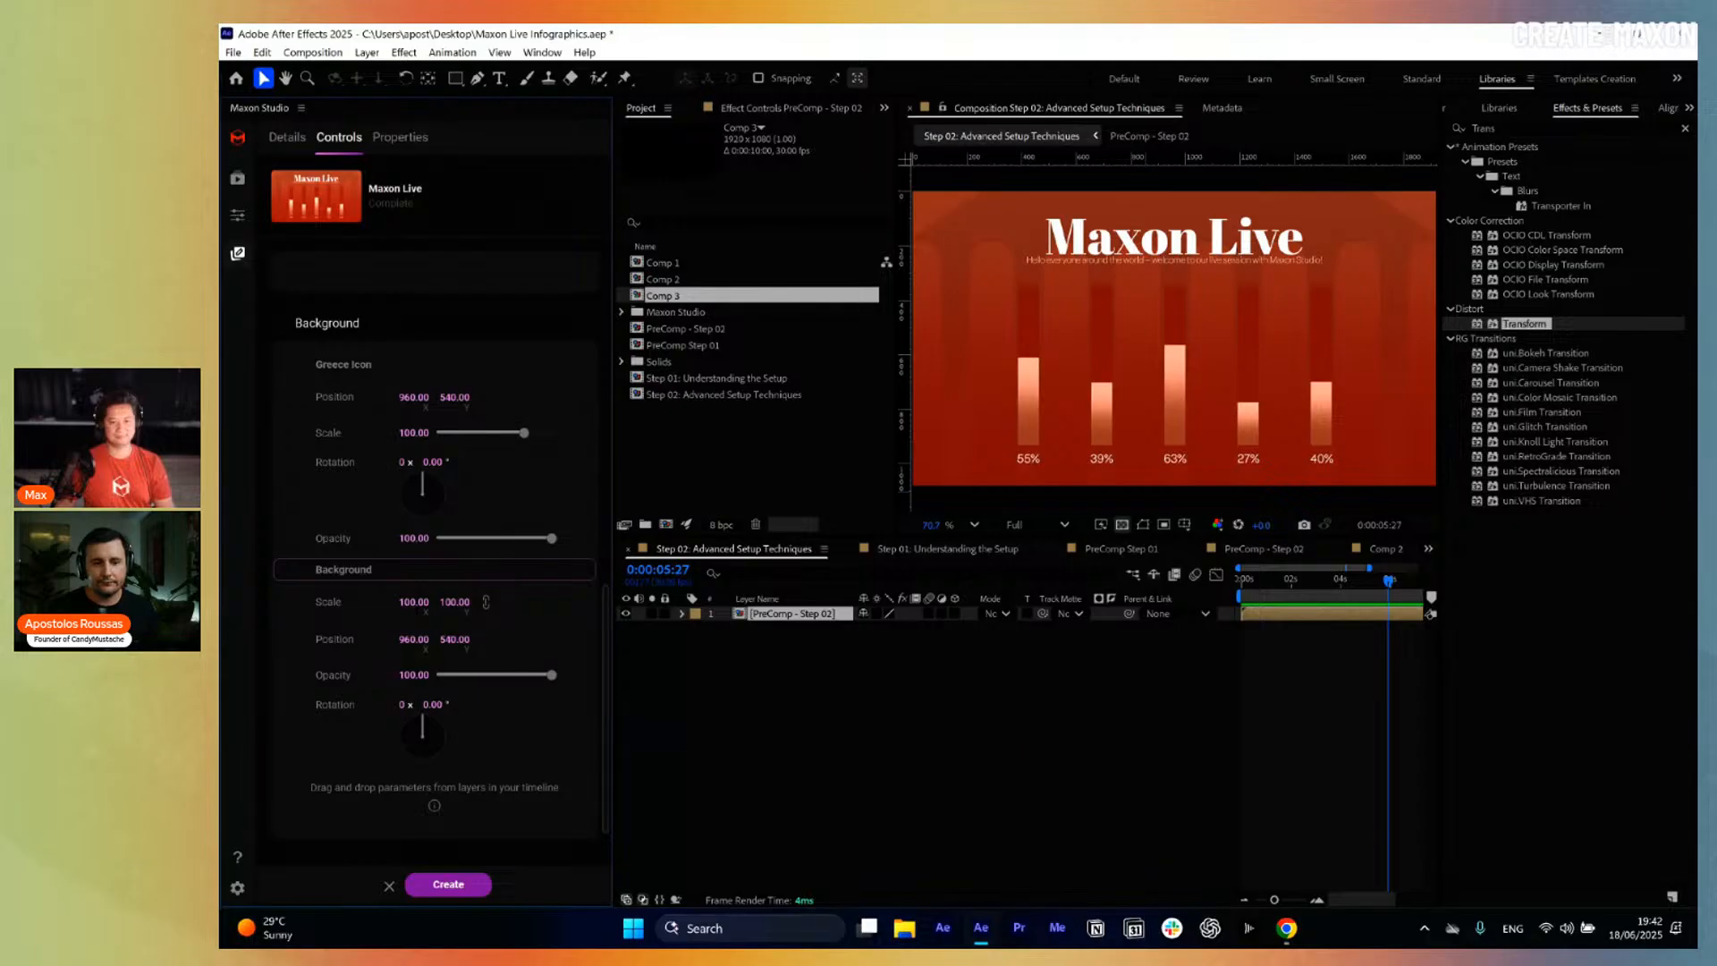
Show the applied Maxon Live Capsule in Comp 2 and browse the Capsule library.
{"action": "left_click", "coordinate": [239, 217]}
{"action": "left_click", "coordinate": [786, 550]}
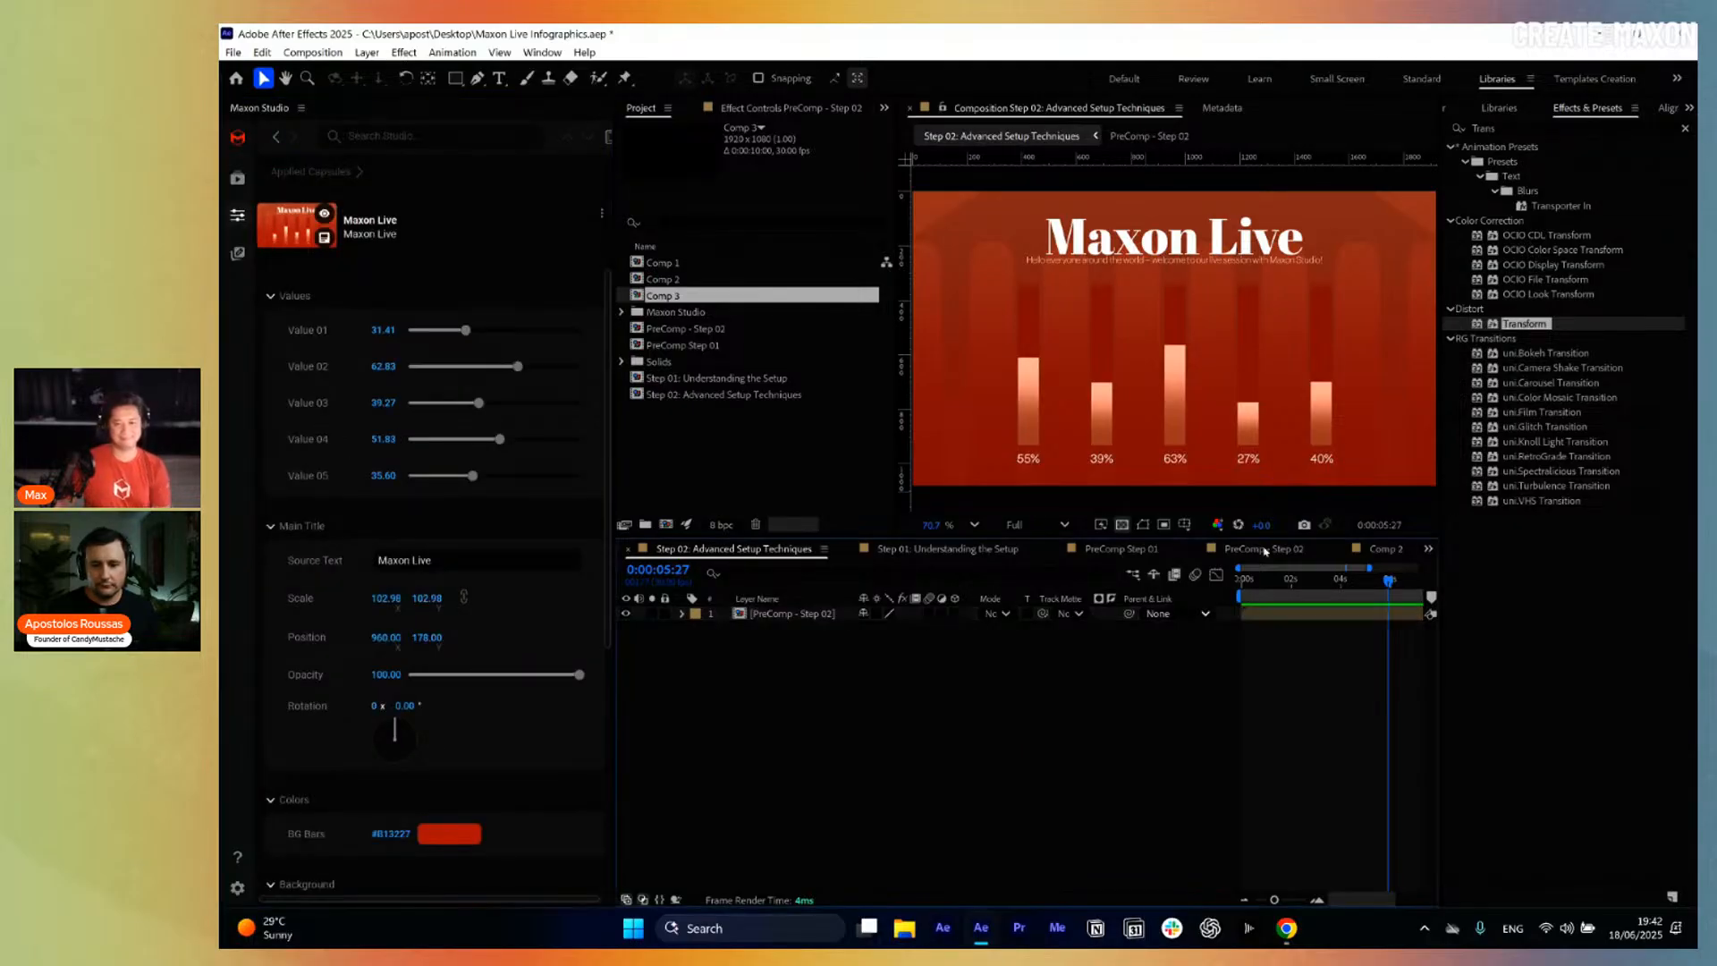
{"action": "left_click", "coordinate": [1389, 550]}
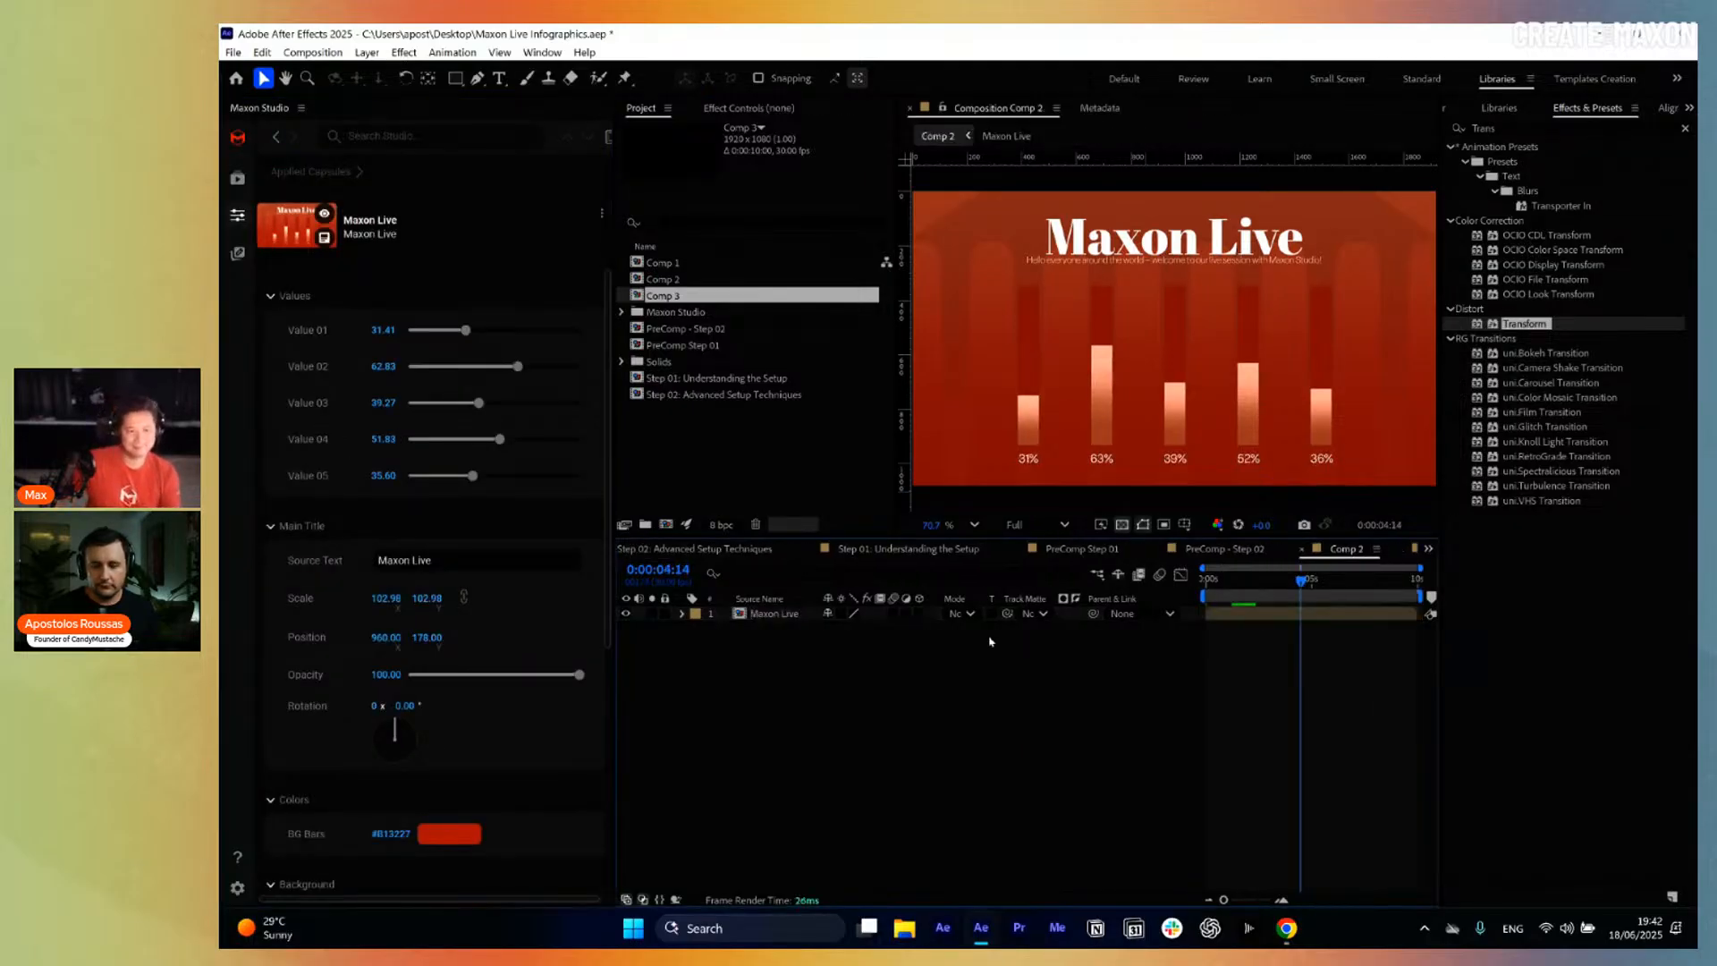
{"action": "left_click", "coordinate": [238, 179]}
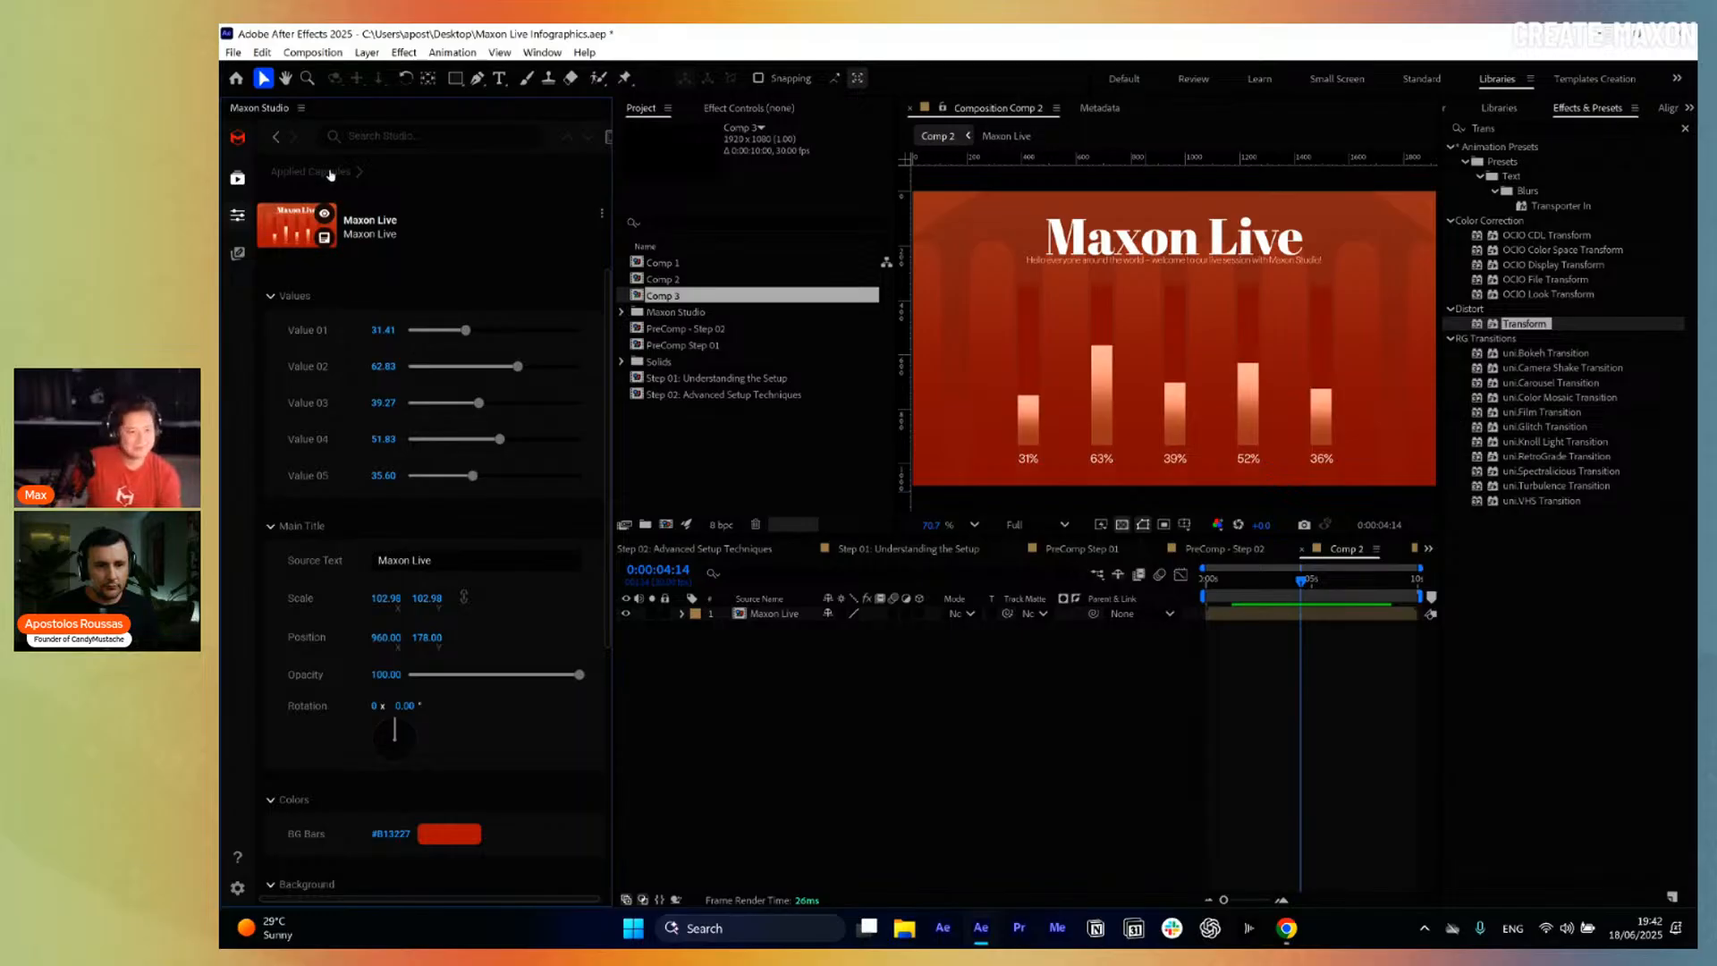
{"action": "left_click", "coordinate": [790, 476]}
{"action": "scroll", "coordinate": [557, 660], "scroll_direction": "down", "scroll_amount": 5}
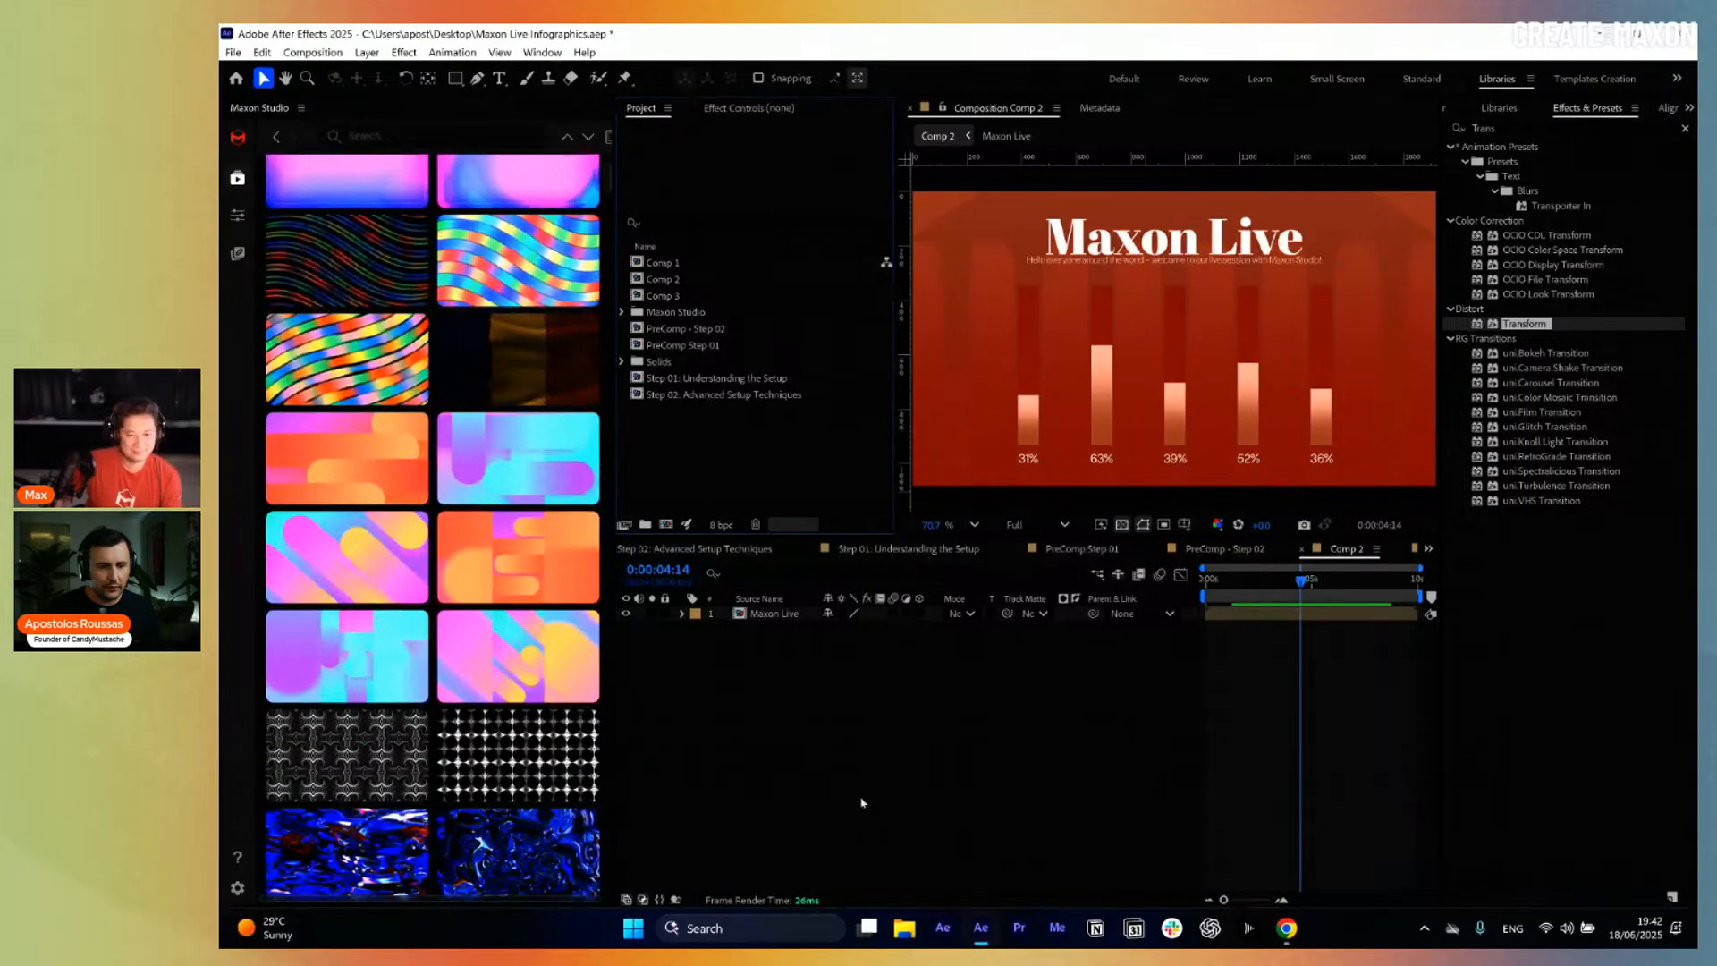
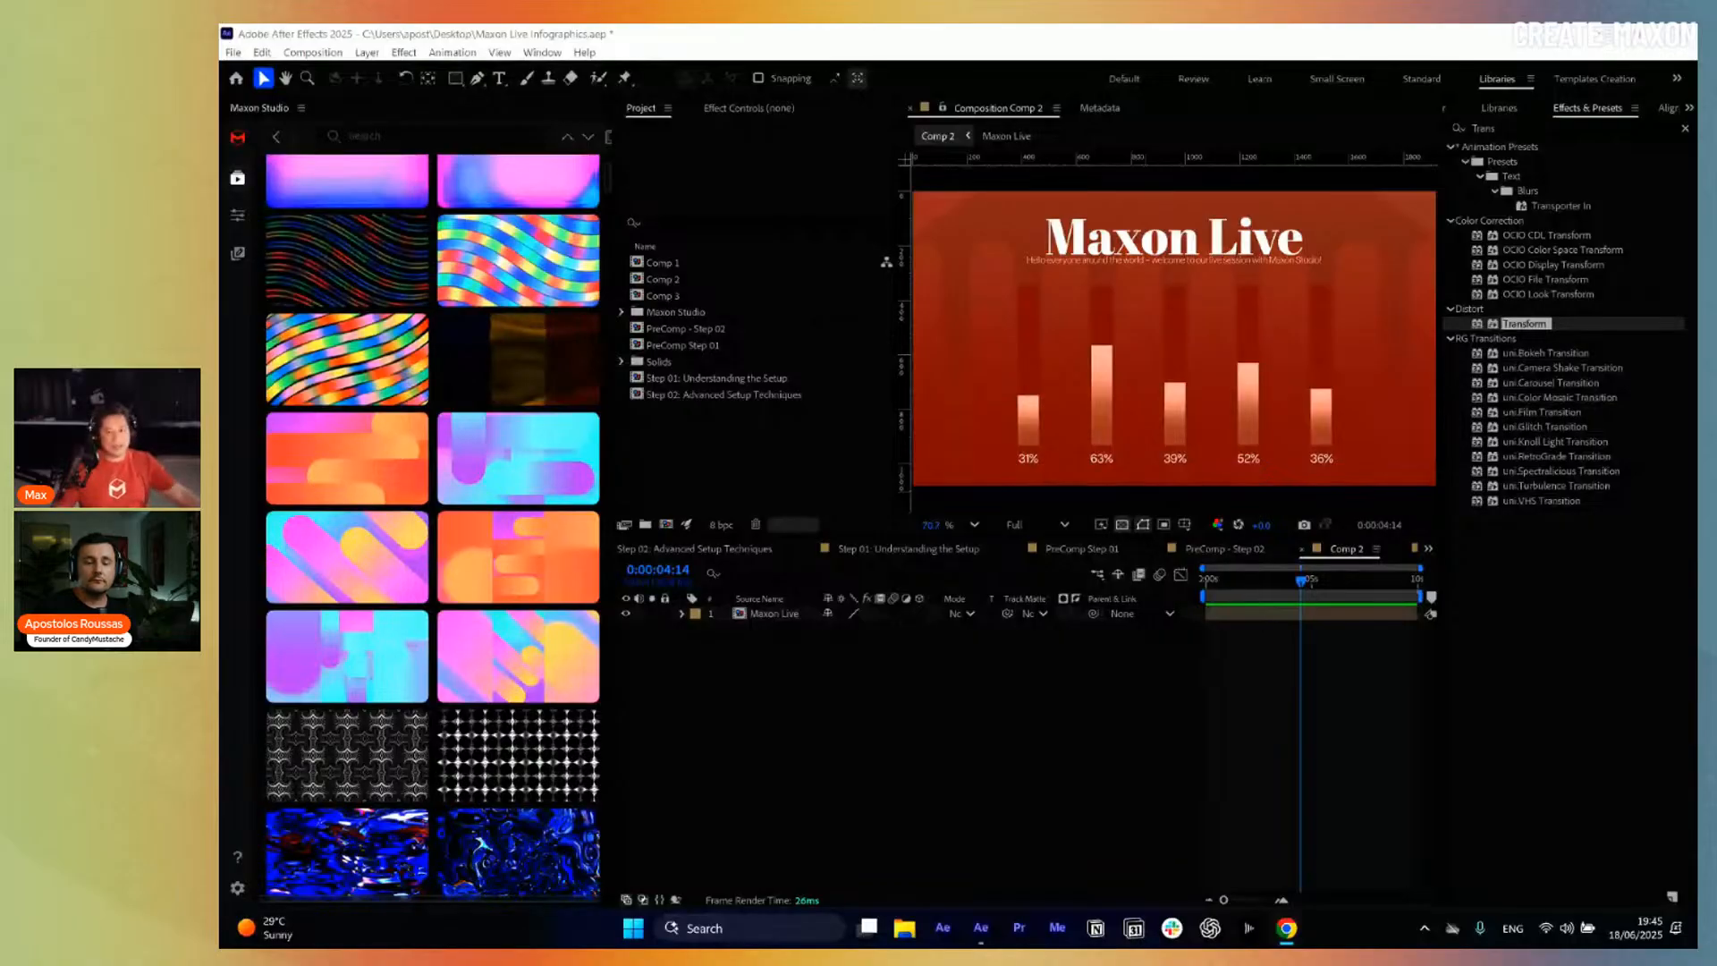
Review the Maxon Live Capsule's details, controls and properties in the editor and discard the editing session.
{"action": "left_click", "coordinate": [237, 253]}
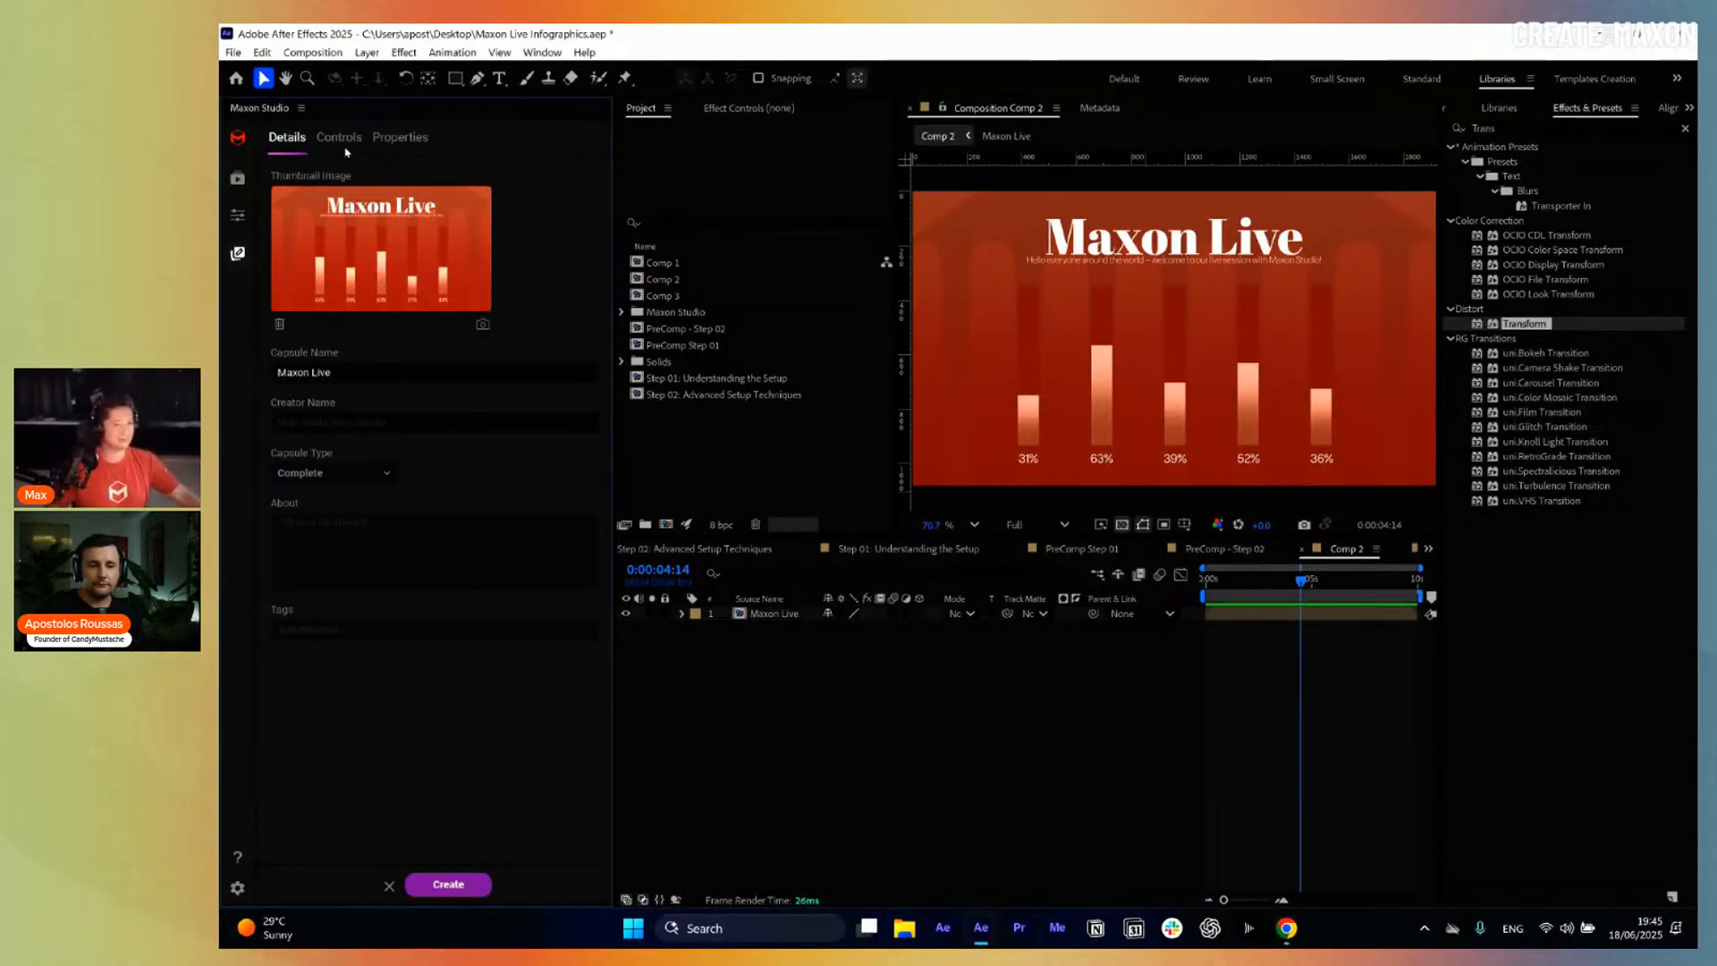
{"action": "left_click", "coordinate": [338, 137]}
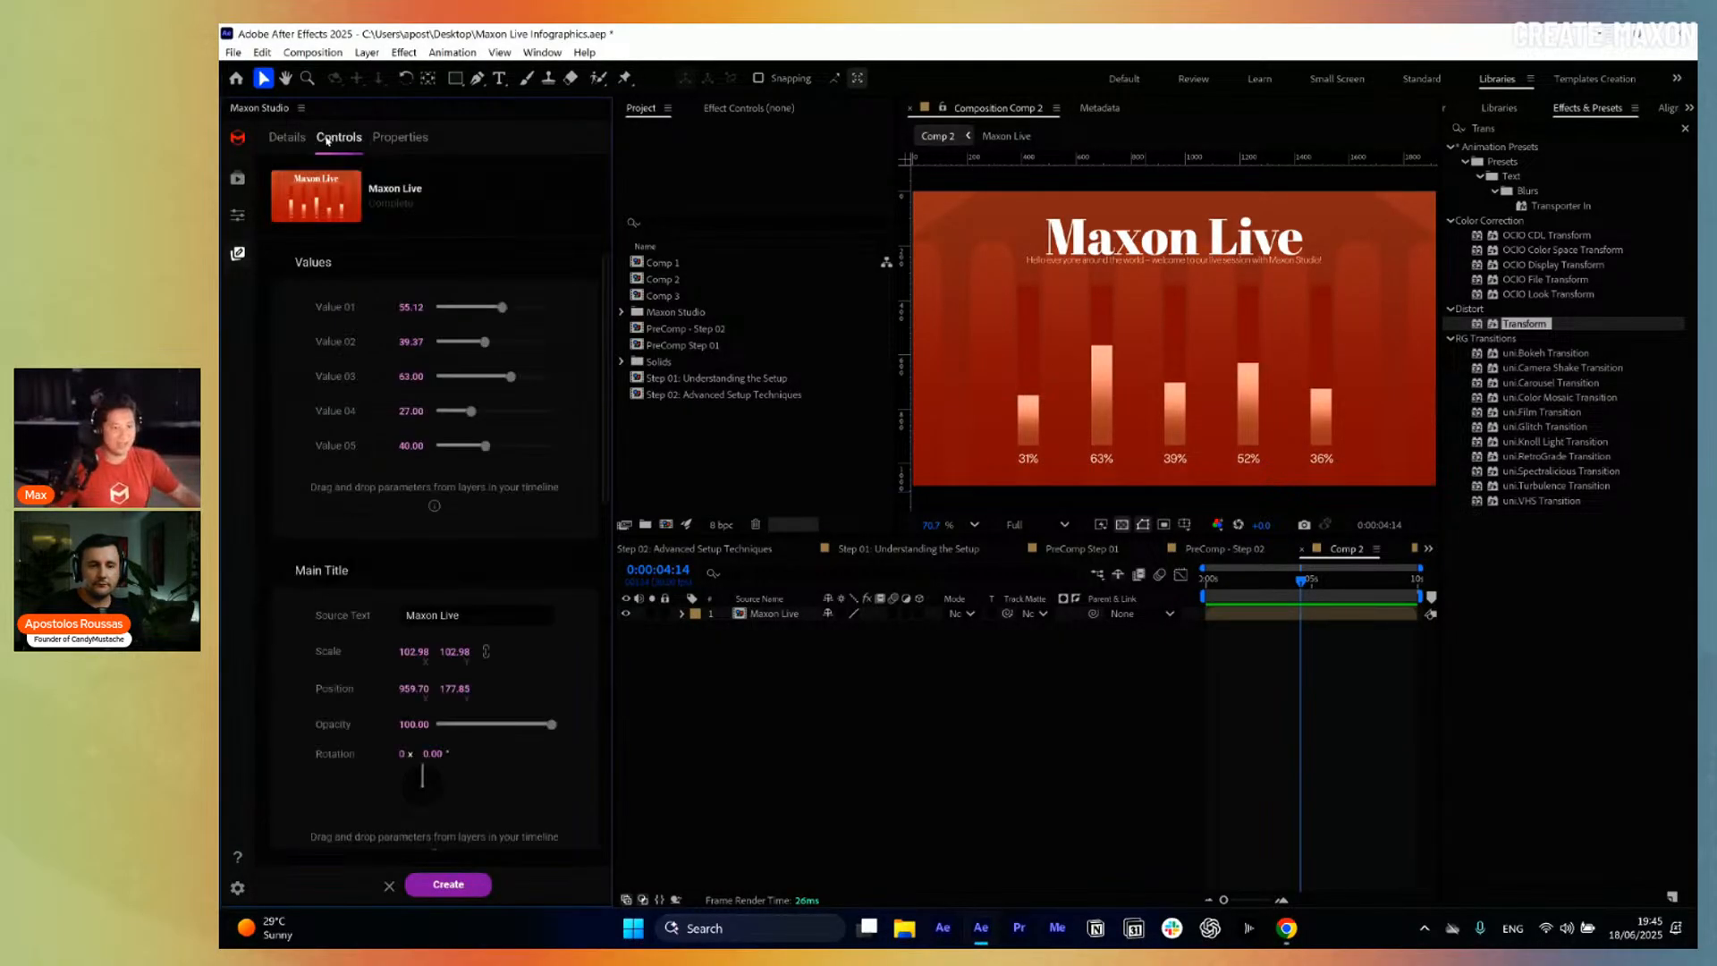
{"action": "left_click", "coordinate": [281, 138]}
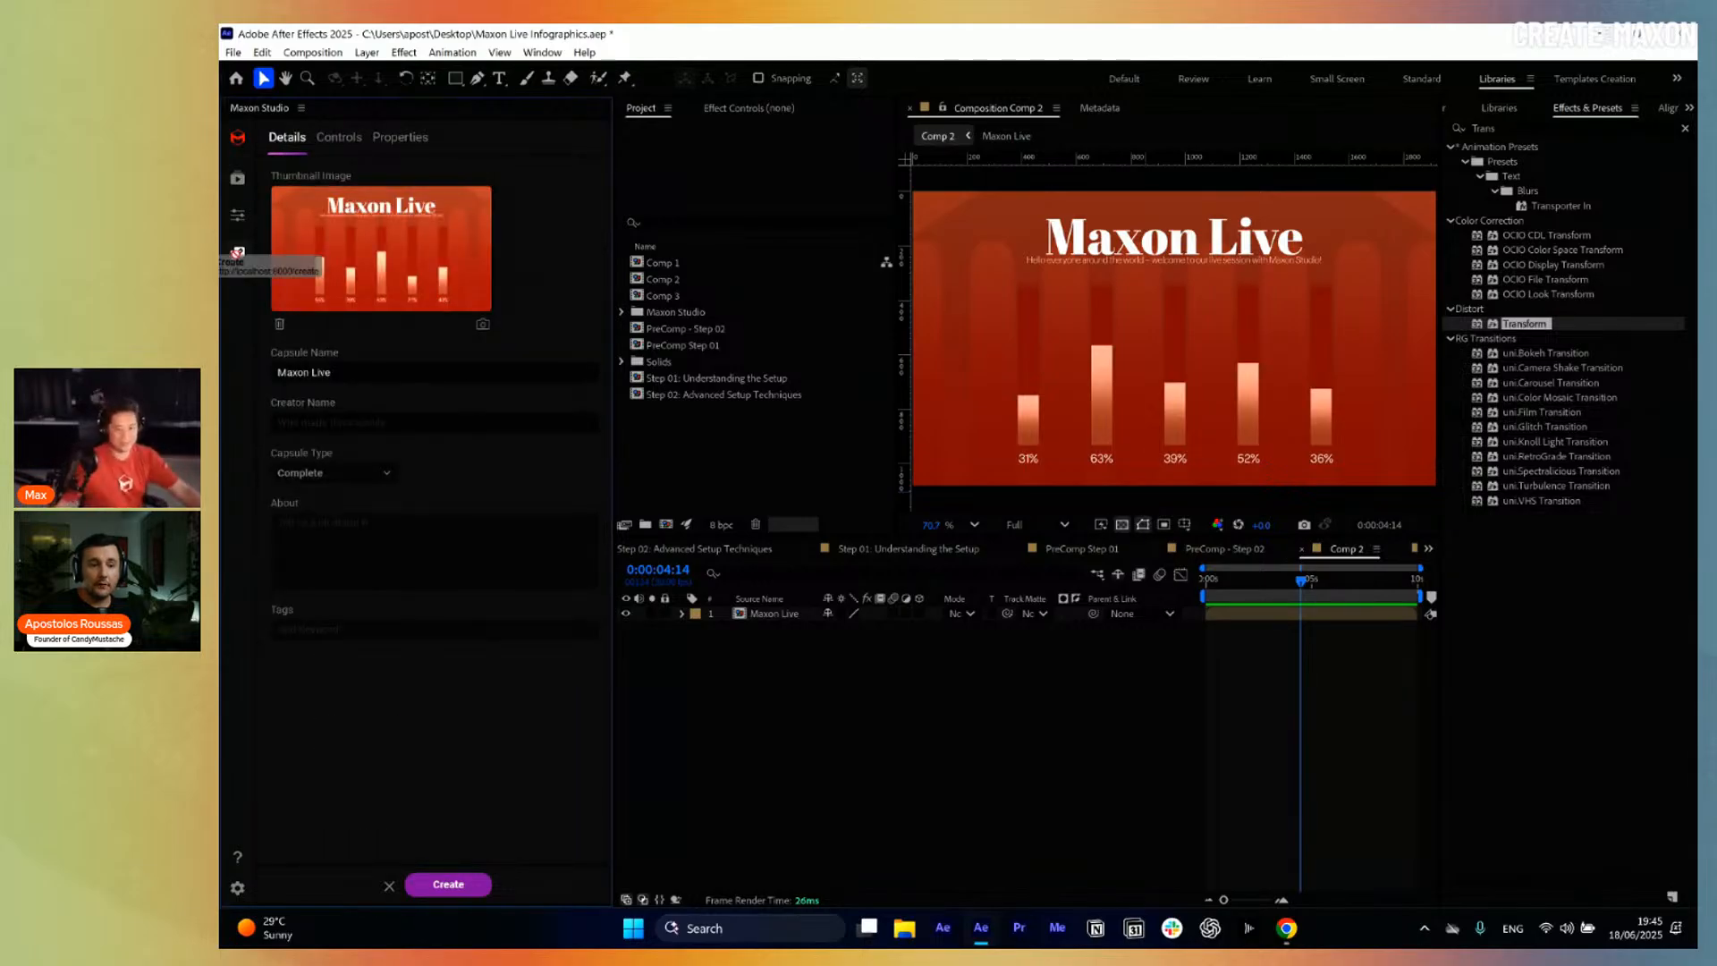
{"action": "left_click", "coordinate": [400, 137]}
{"action": "left_click", "coordinate": [287, 137]}
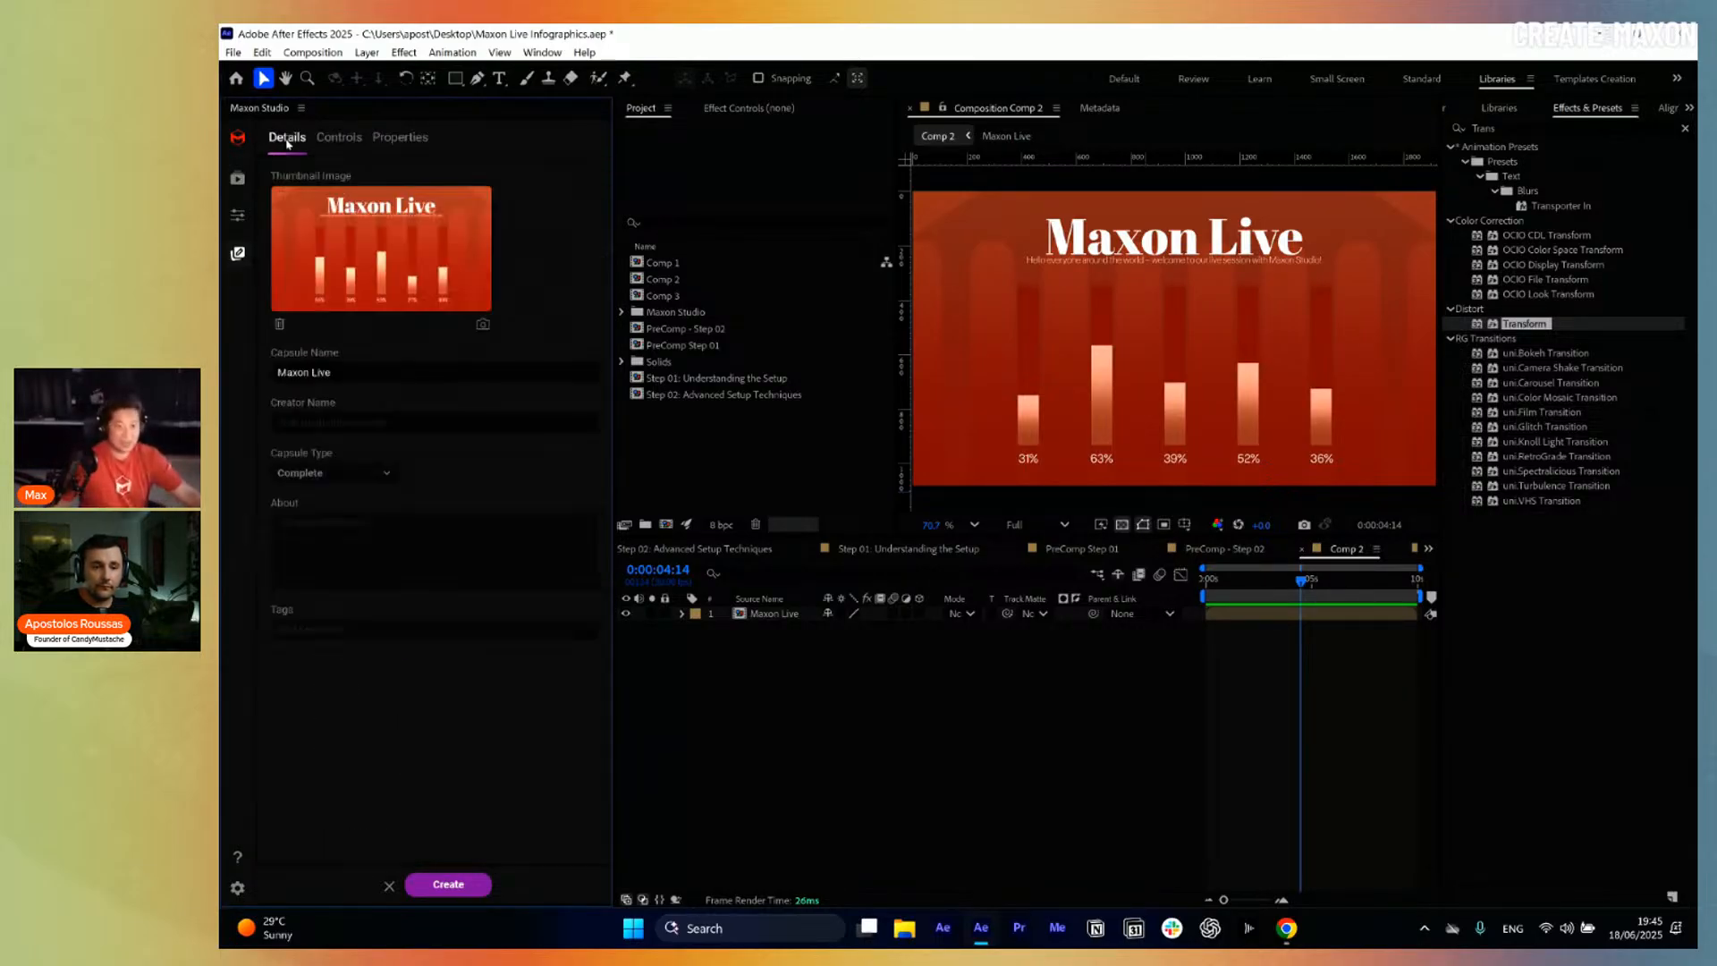
{"action": "left_click", "coordinate": [389, 886]}
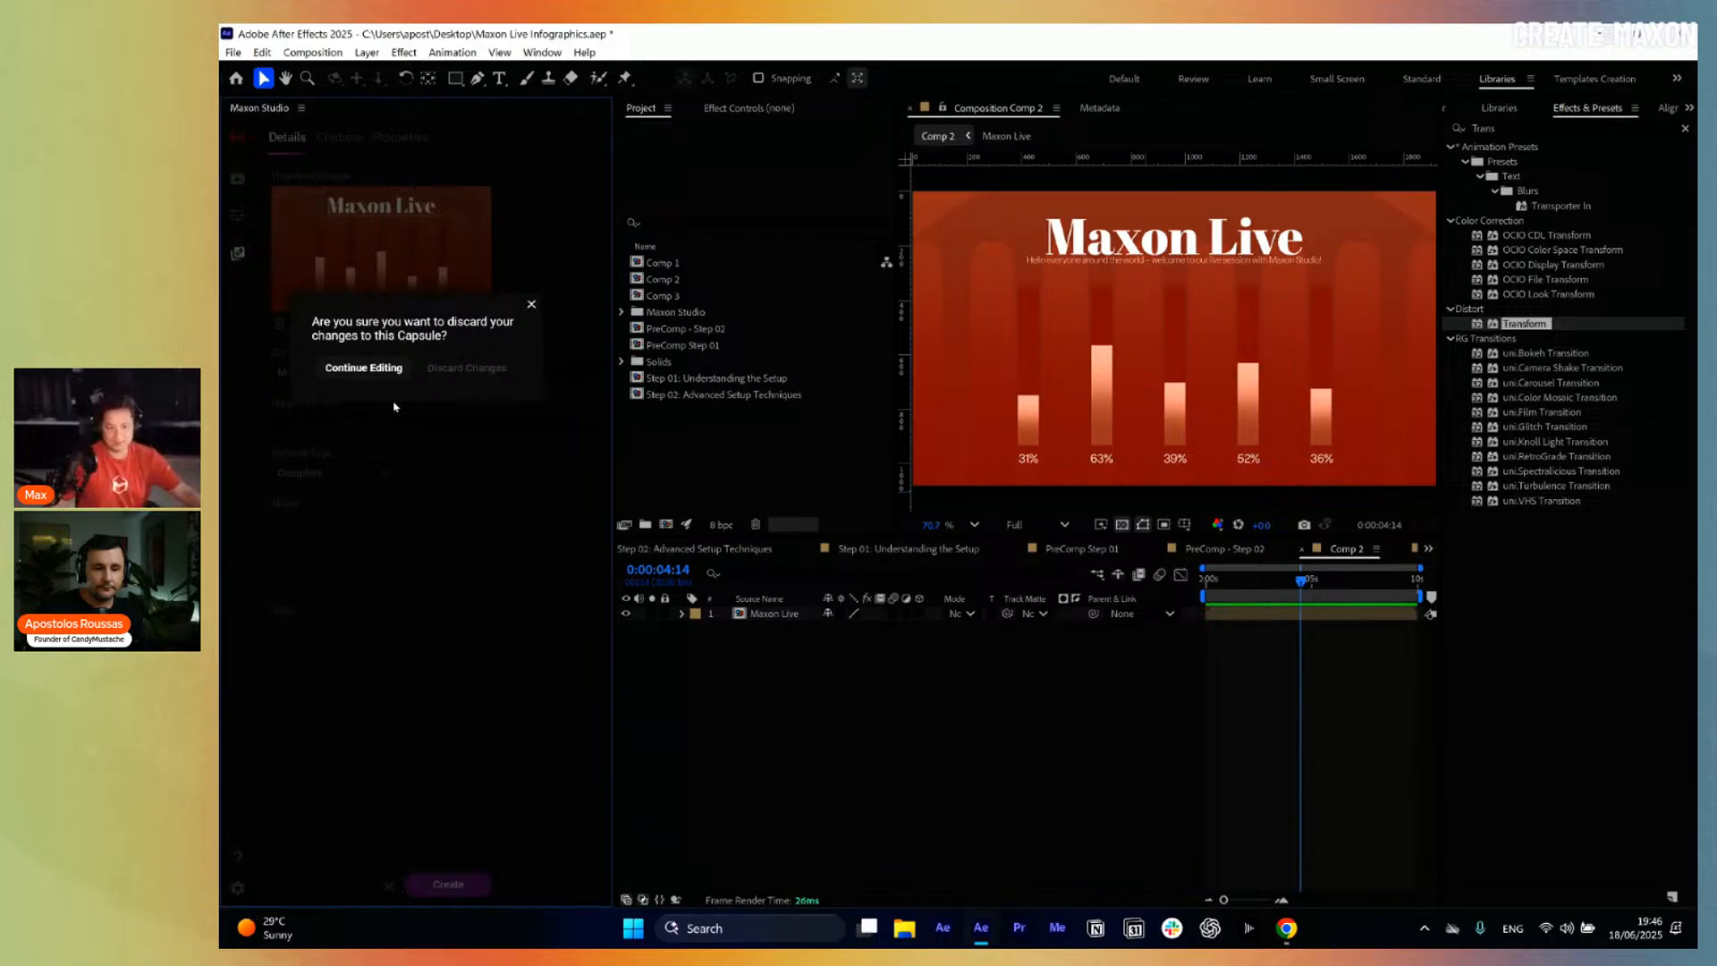
{"action": "left_click", "coordinate": [447, 370]}
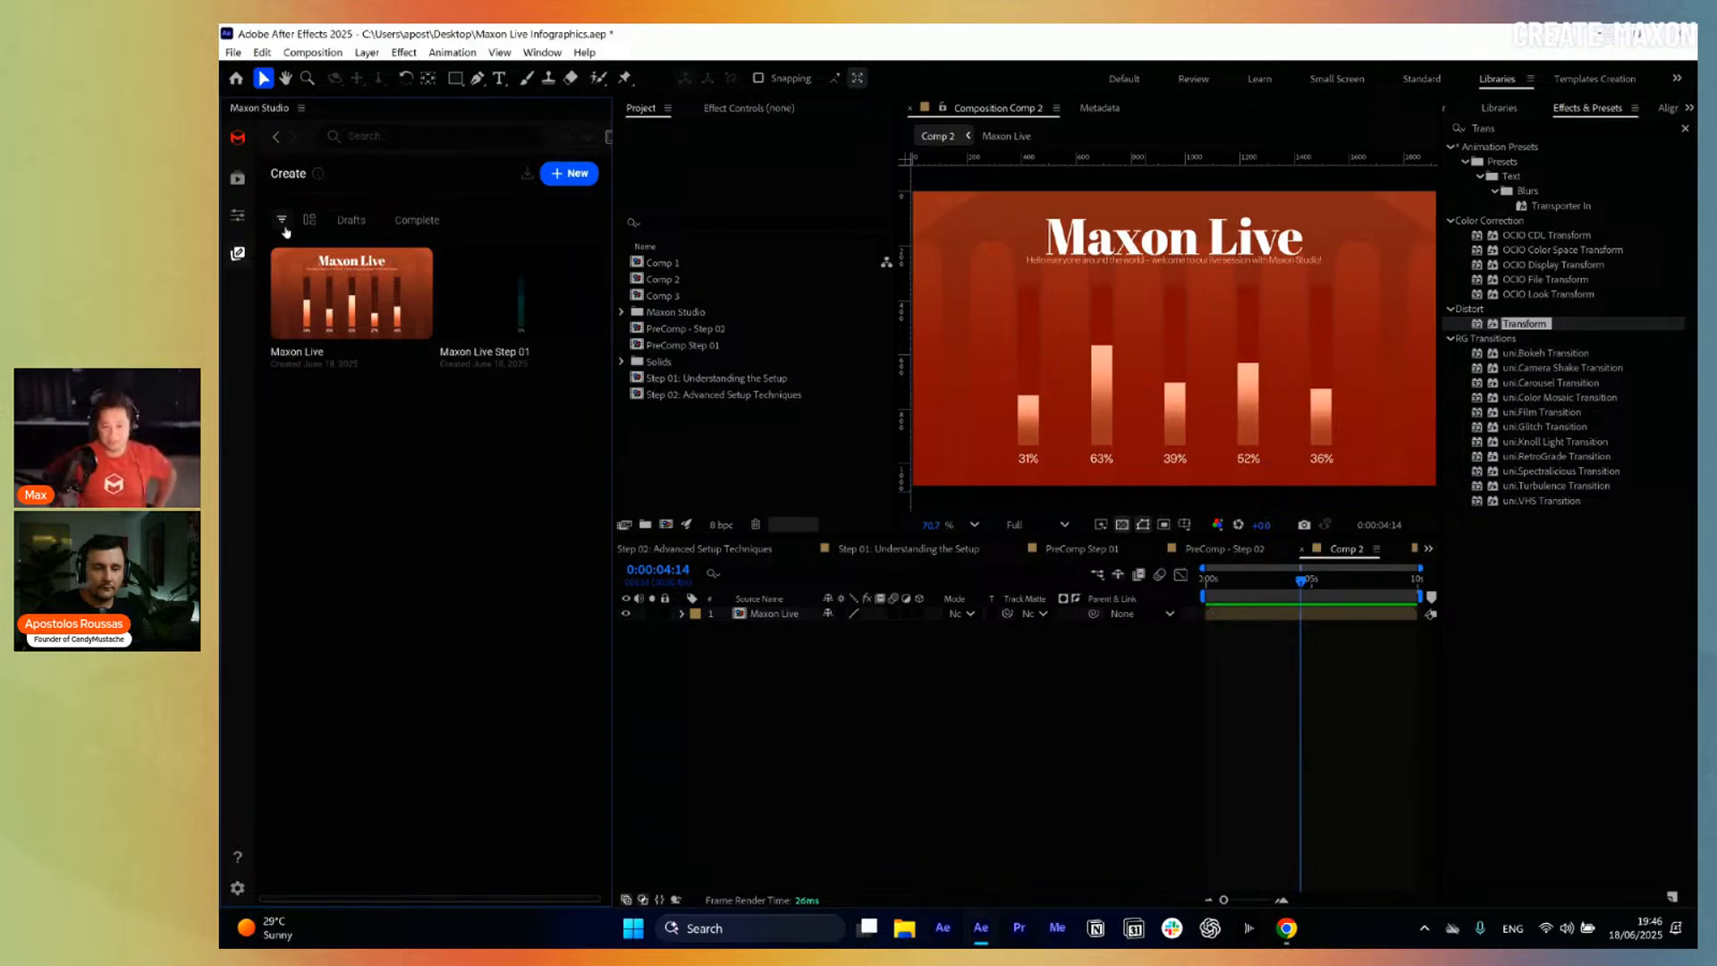
Widen the Maxon Studio panel, open the CreatePageTutorial video from the Capsule library and scrub through it.
{"action": "left_click_drag", "start_coordinate": [614, 249], "coordinate": [711, 250]}
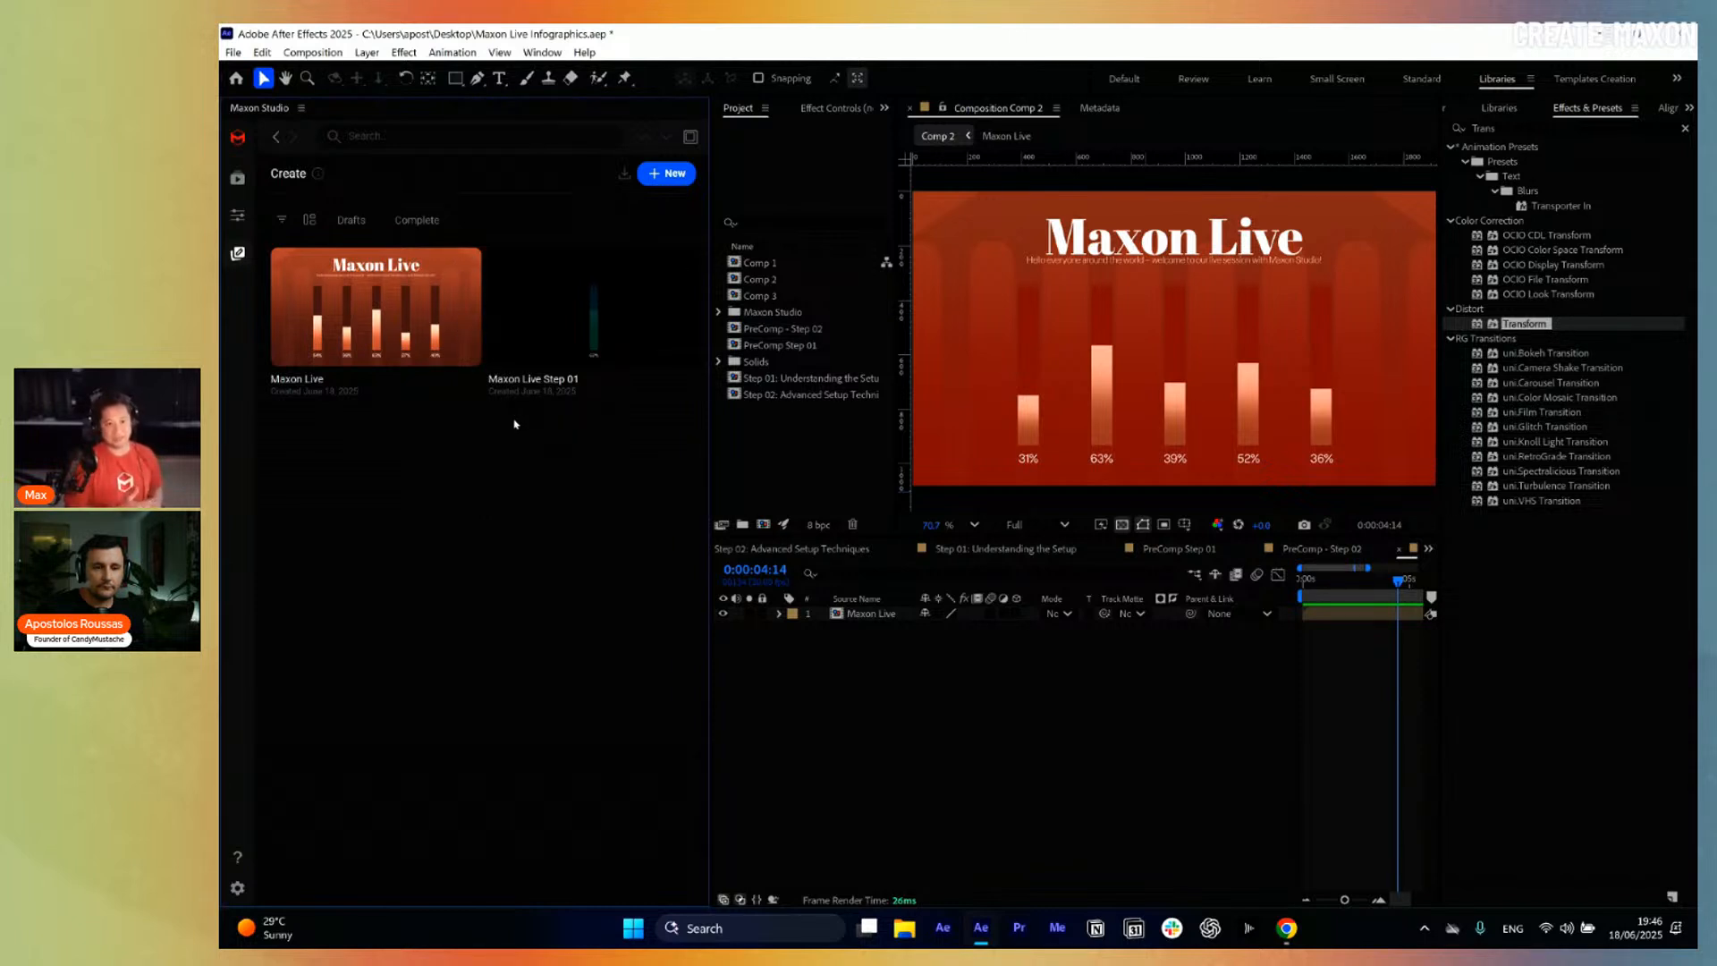
{"action": "left_click", "coordinate": [240, 184]}
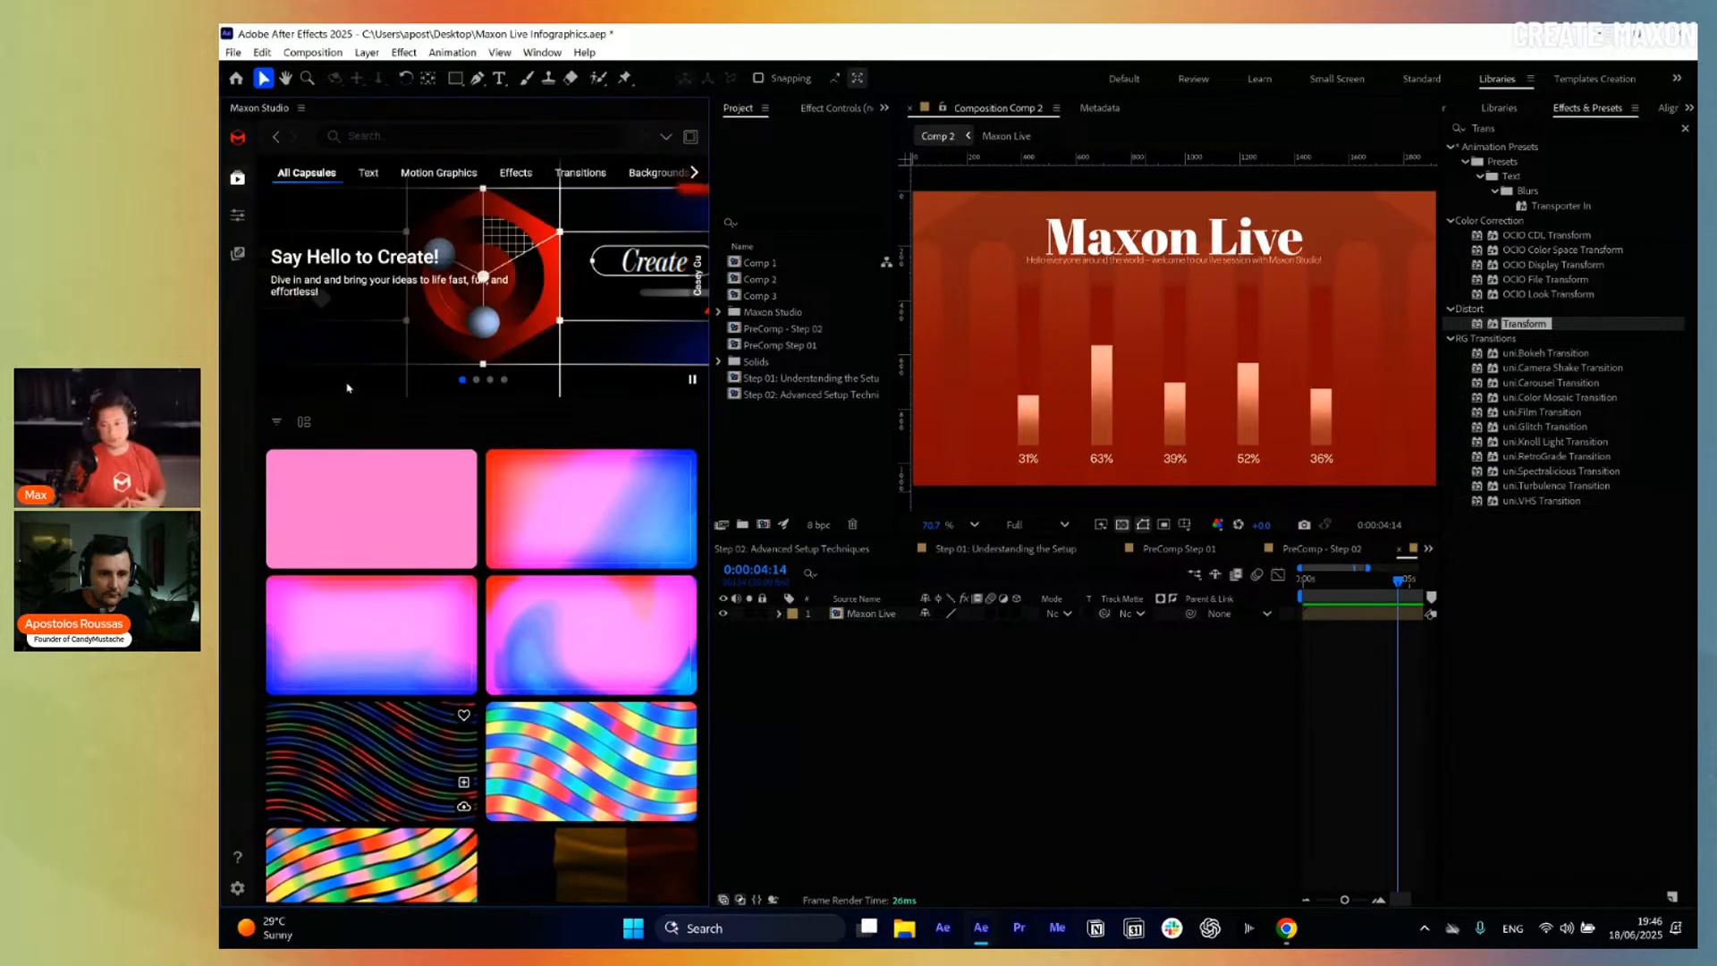
{"action": "left_click", "coordinate": [362, 511]}
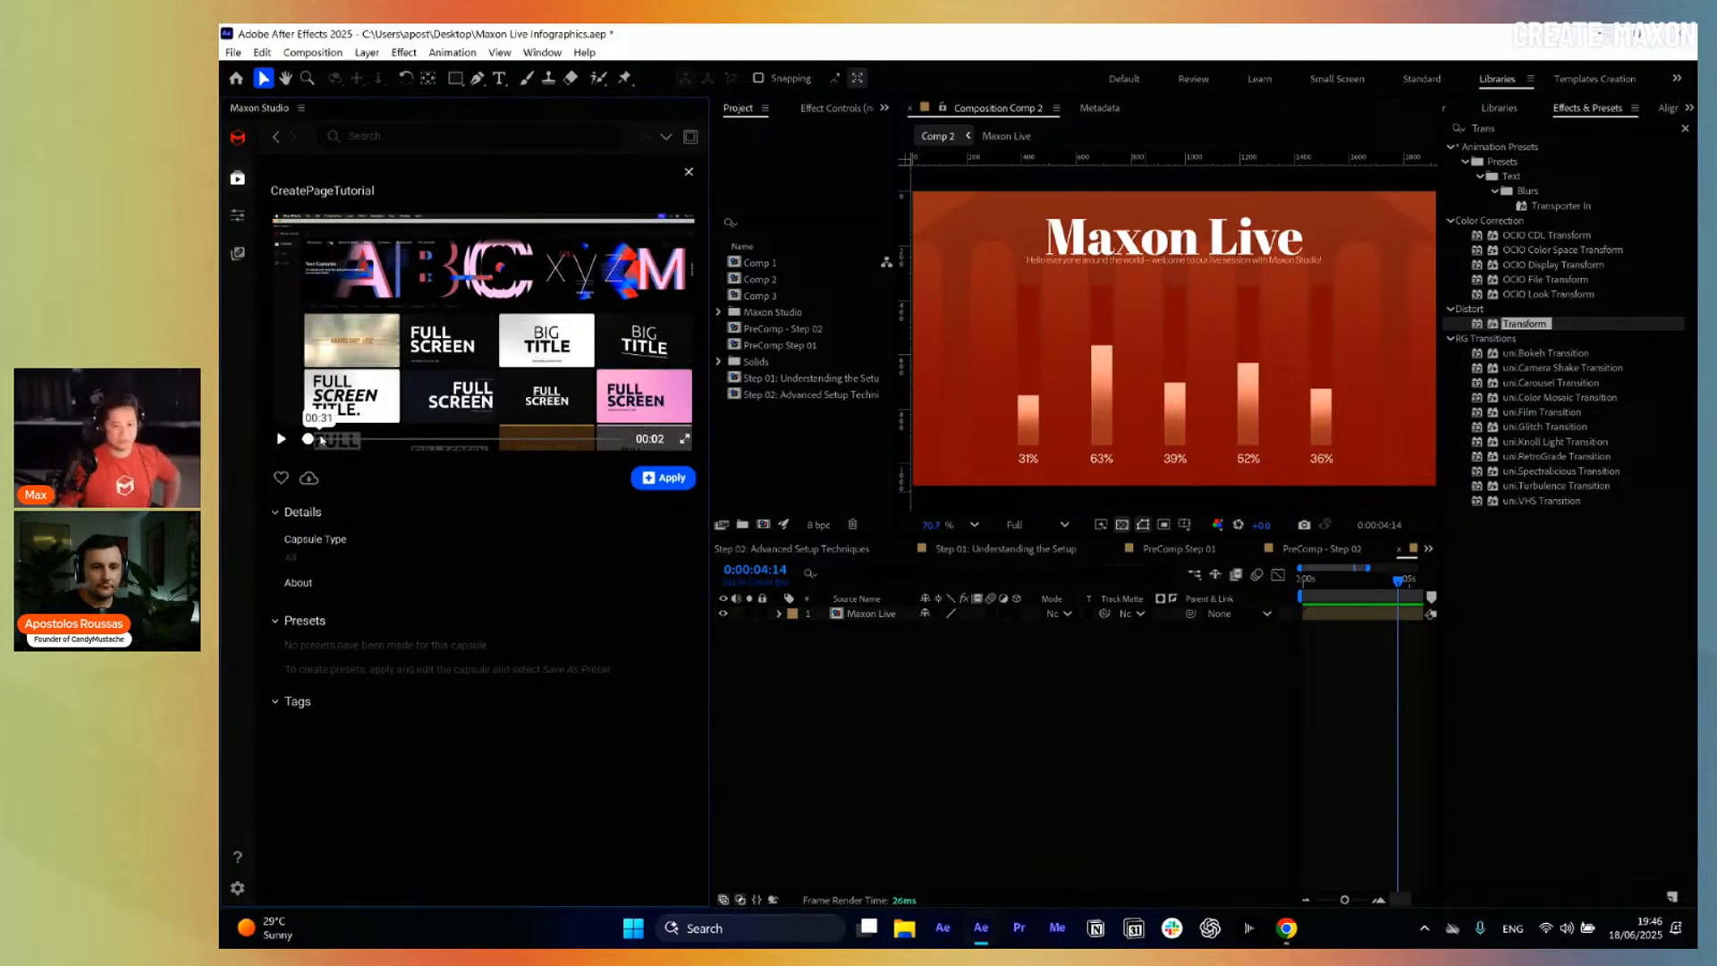
{"action": "left_click_drag", "start_coordinate": [308, 439], "coordinate": [436, 442]}
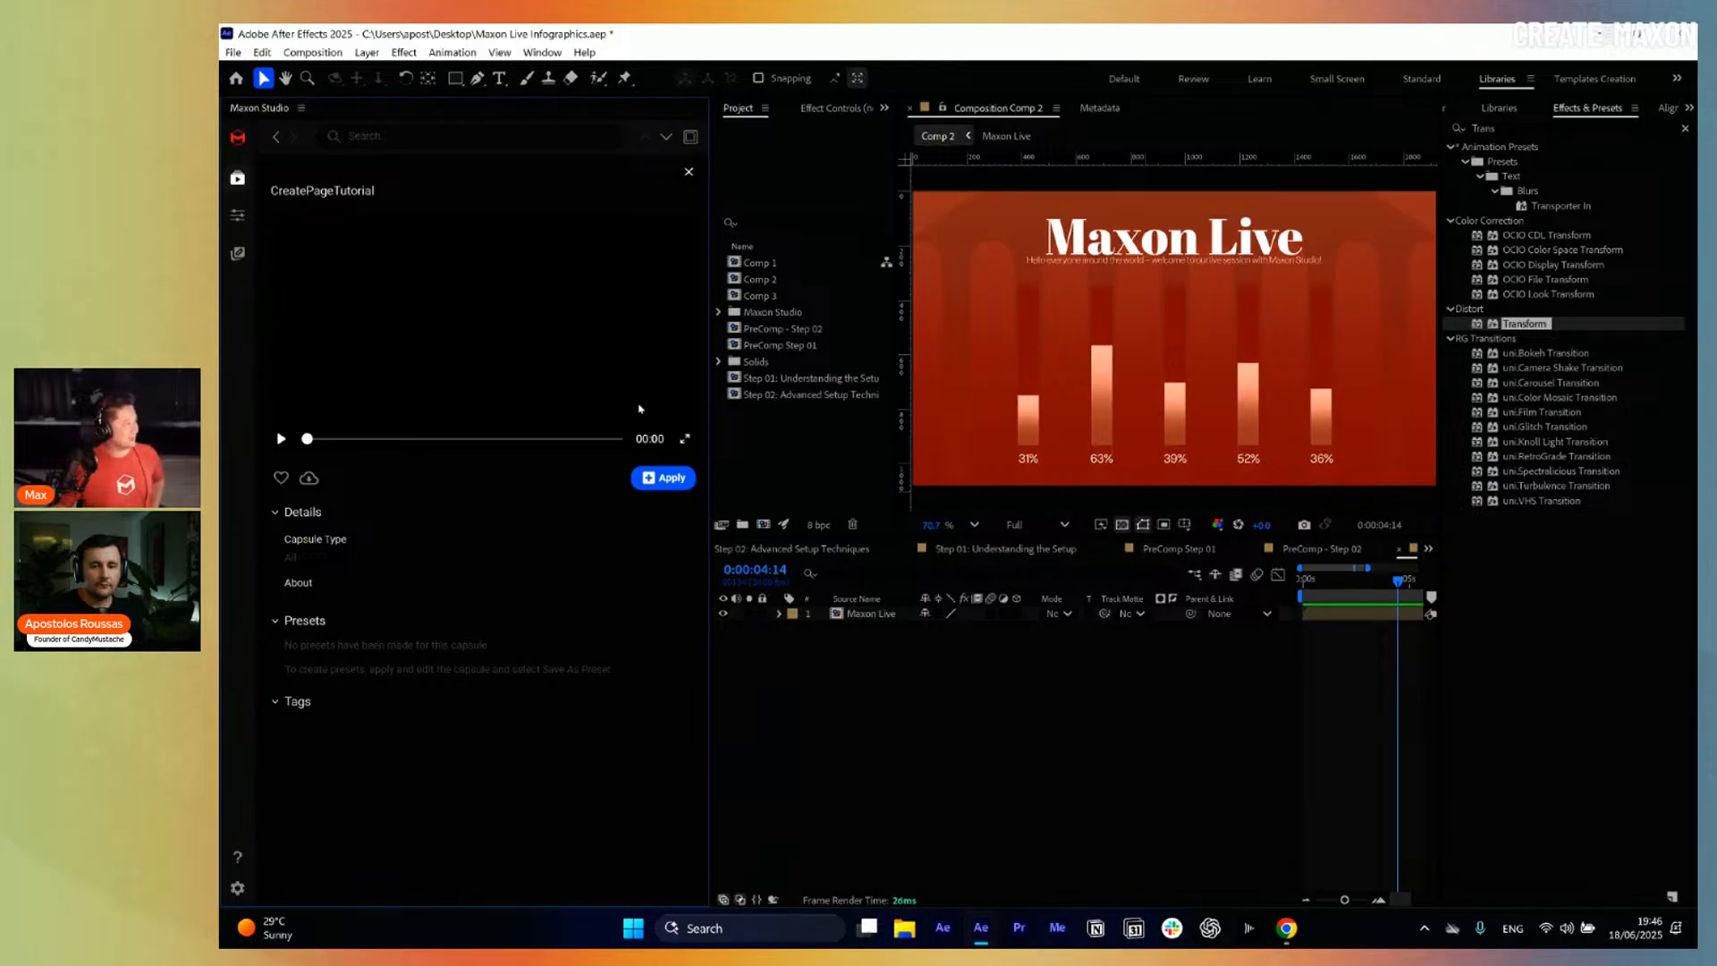
Narrow the Maxon Studio panel, close the CreatePageTutorial details and select the first Capsule in the library.
{"action": "left_click_drag", "start_coordinate": [709, 413], "coordinate": [621, 411]}
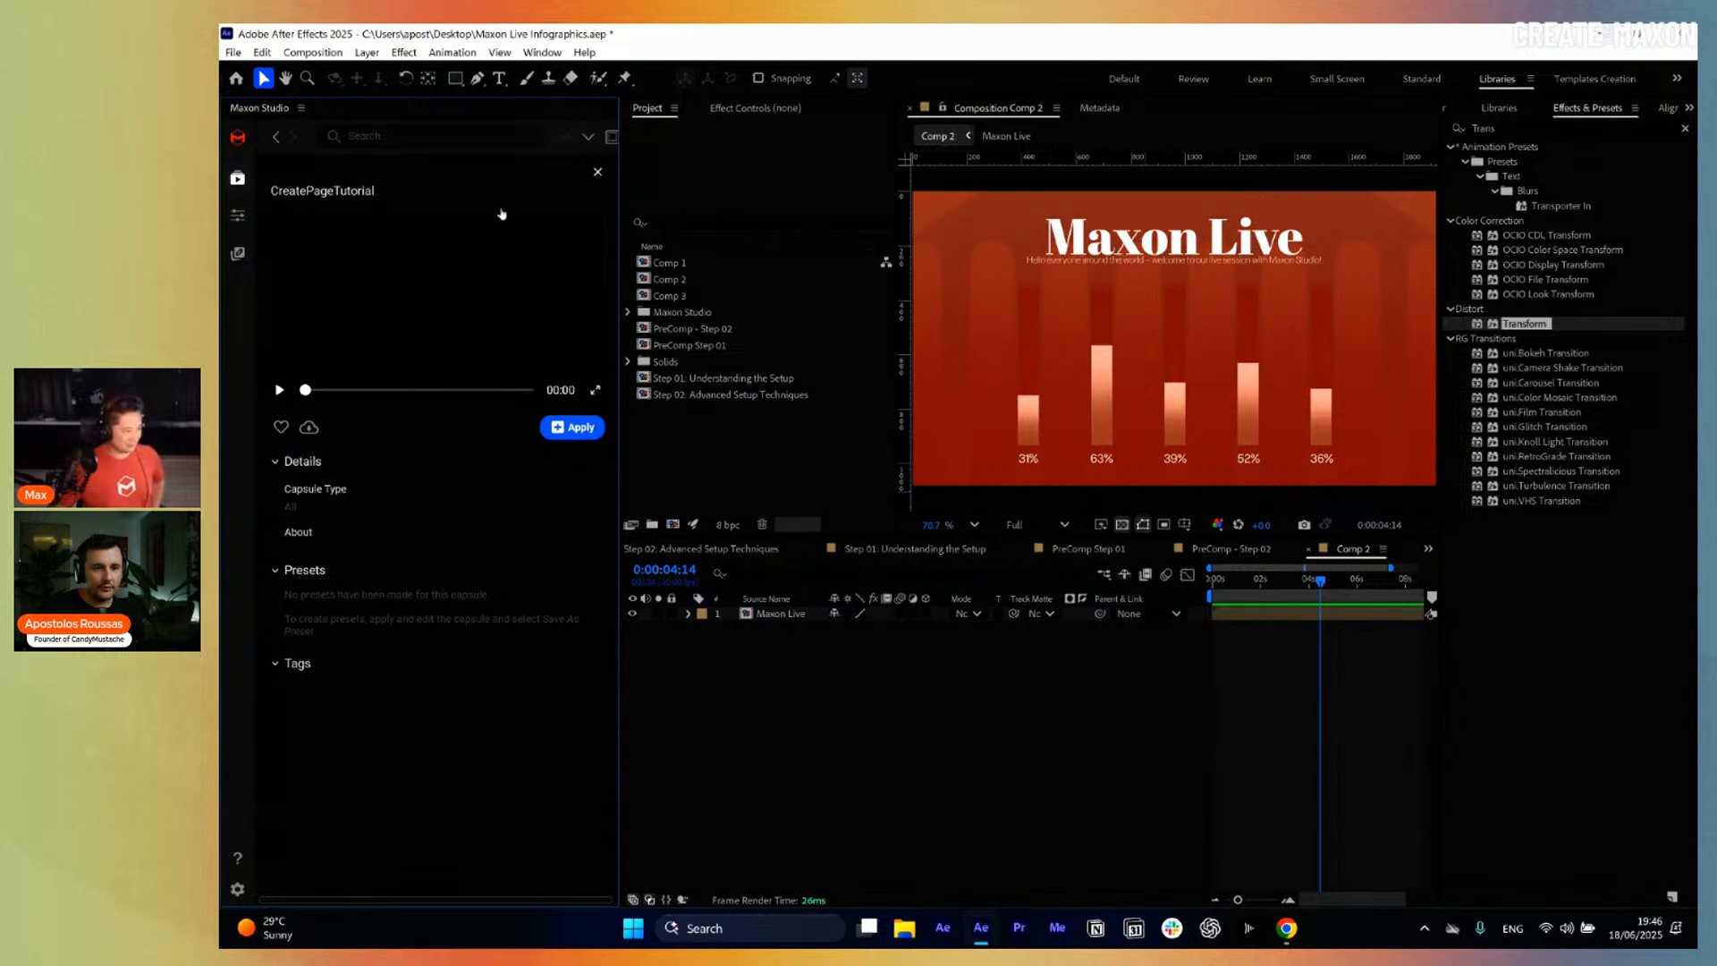
{"action": "left_click", "coordinate": [596, 173]}
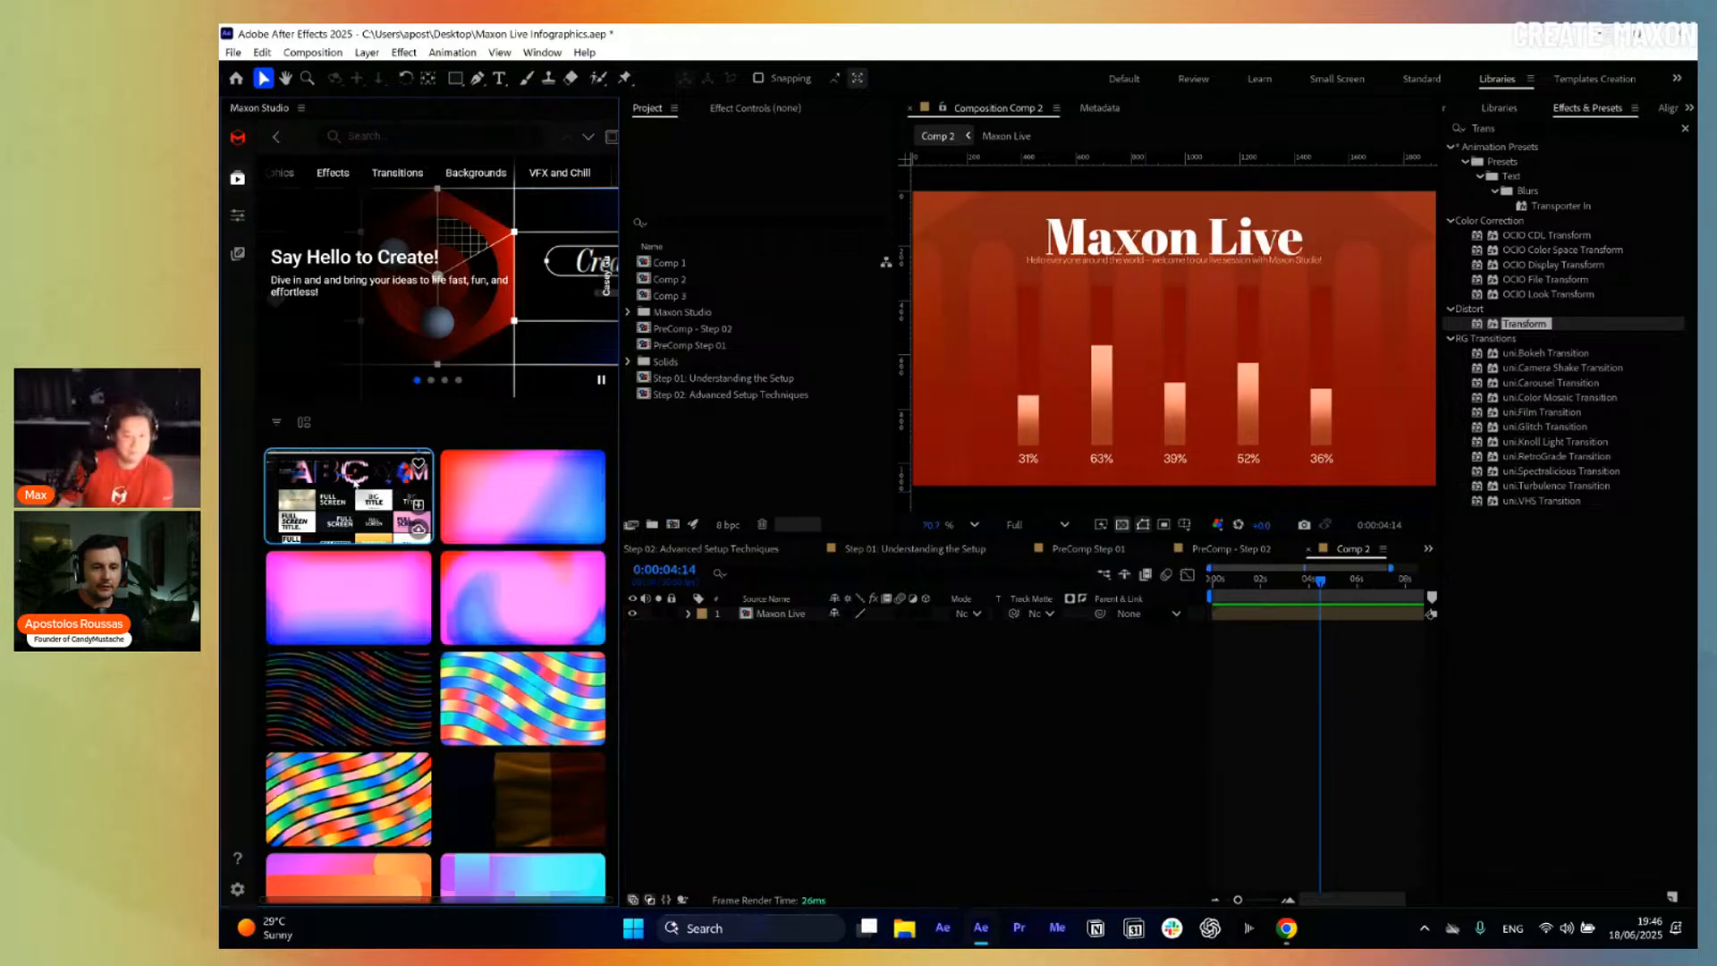
{"action": "left_click", "coordinate": [355, 486]}
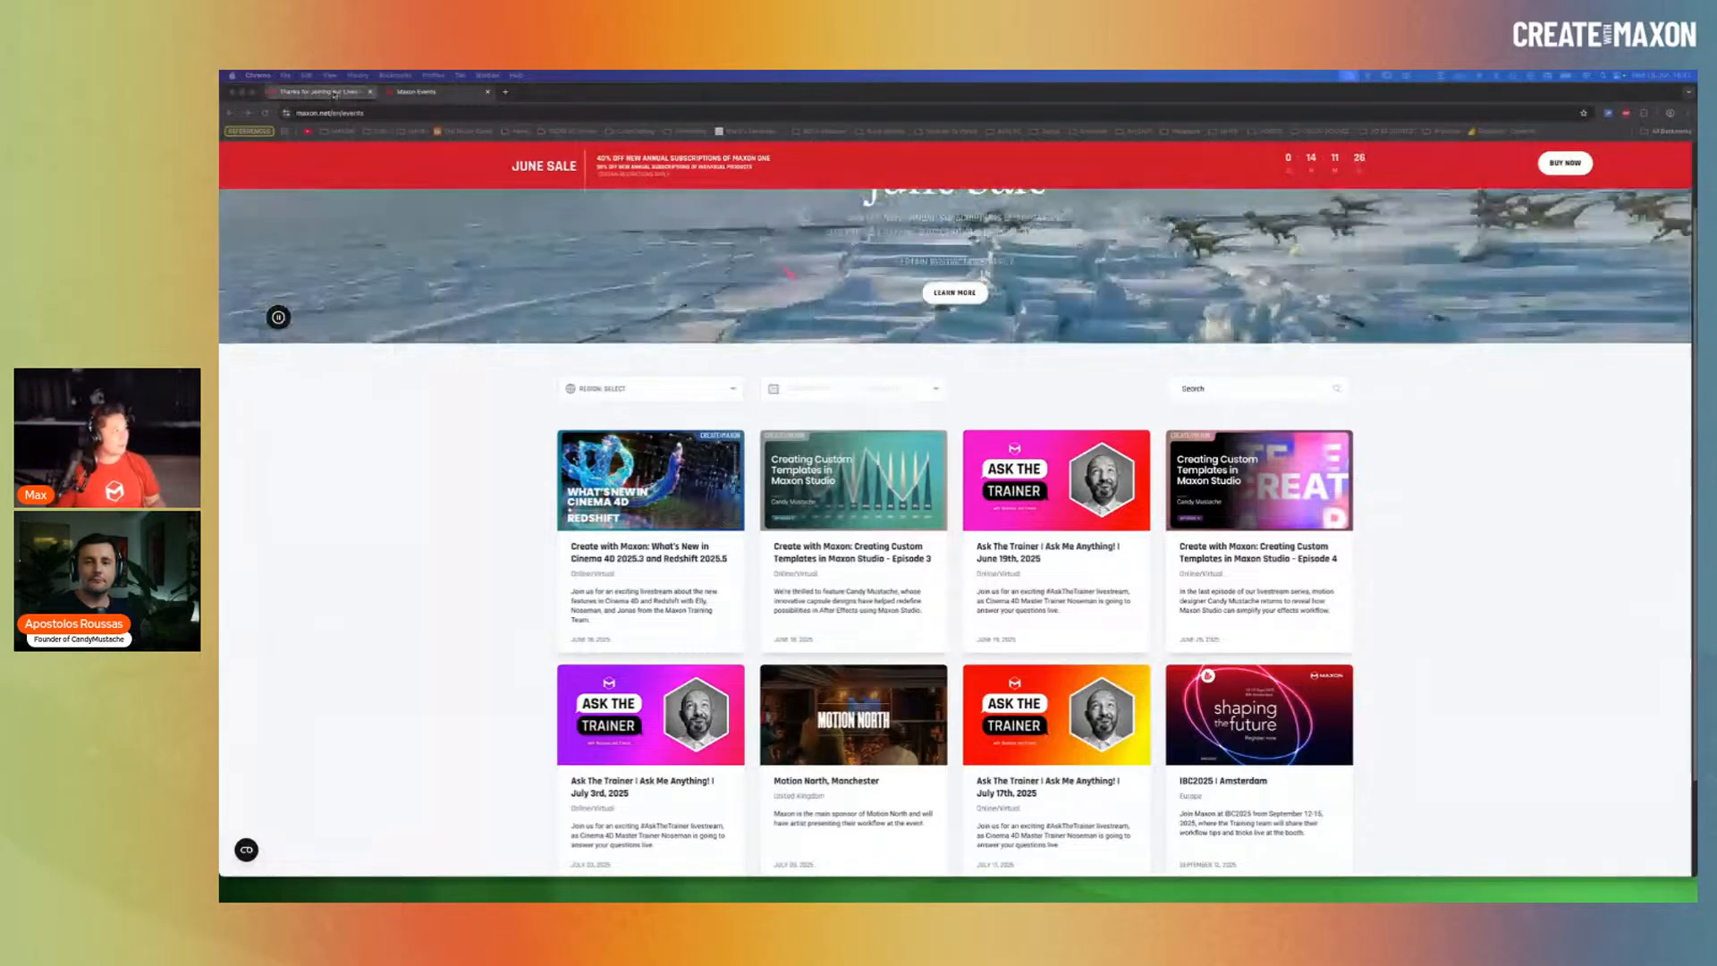
Switch to Chrome, show the "Thanks for joining our livestream!" page and copy its web address.
{"action": "left_click", "coordinate": [333, 93]}
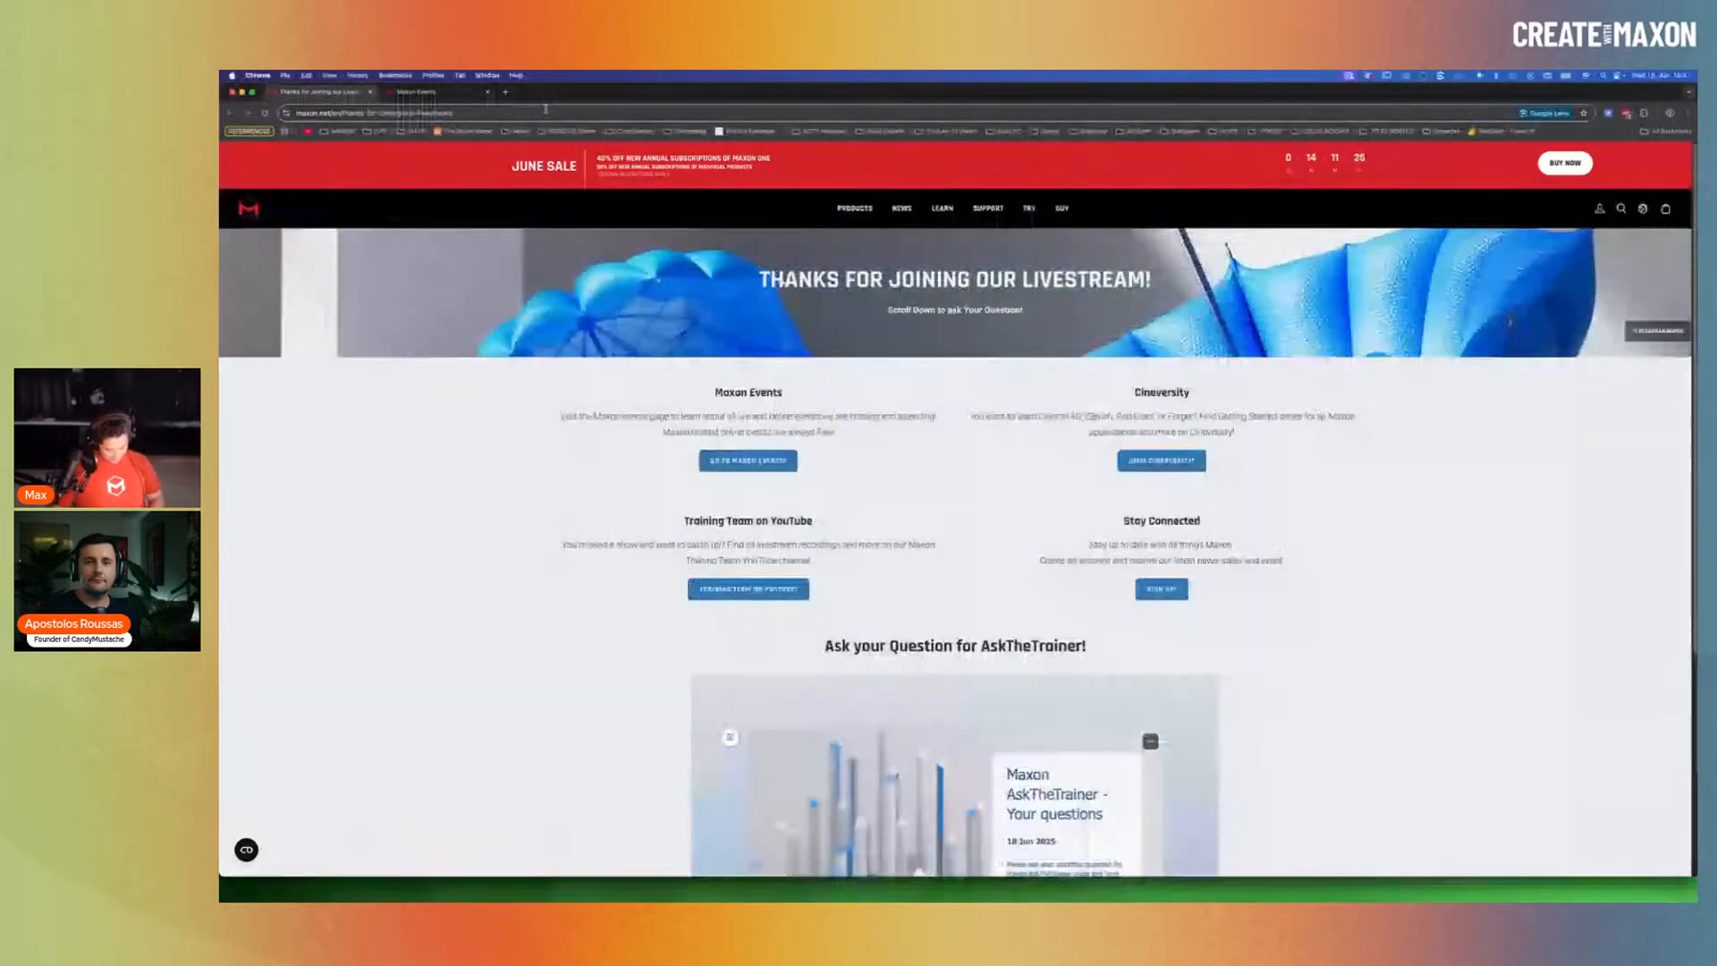
{"action": "left_click", "coordinate": [546, 109]}
{"action": "key", "text": "super+c"}
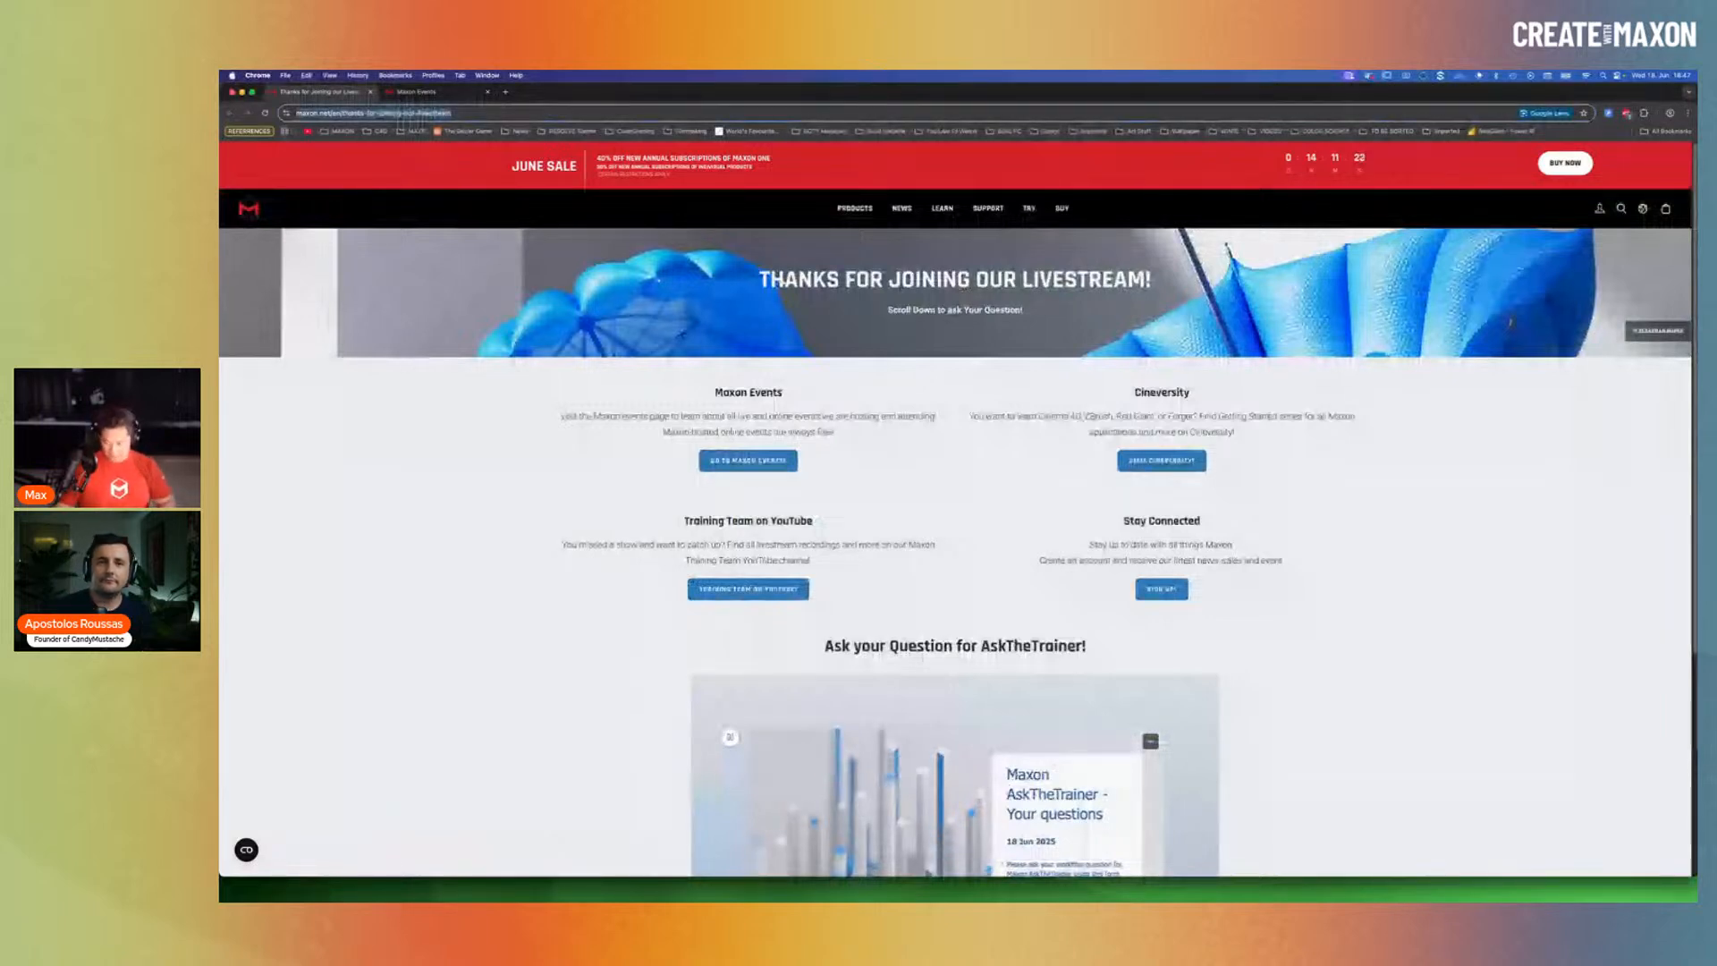
{"action": "key", "text": "super+Tab"}
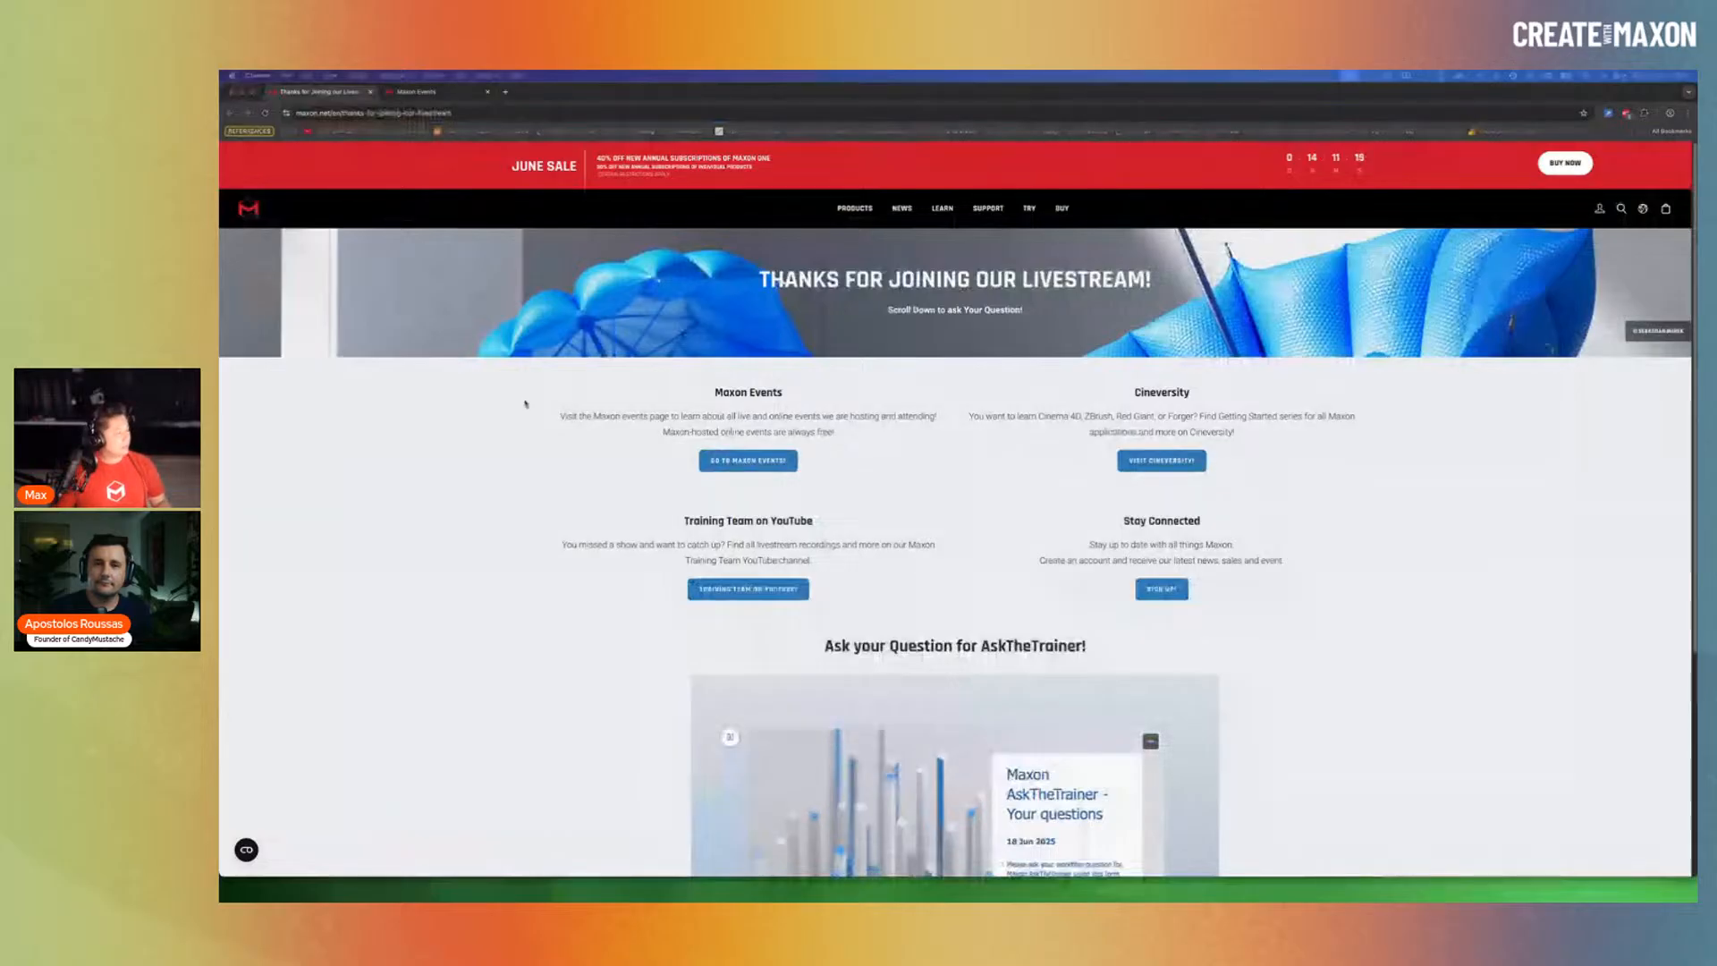
Browse the Maxon Events listing and open the Maxon Training Team YouTube channel from the livestream thank-you page.
{"action": "left_click", "coordinate": [767, 464]}
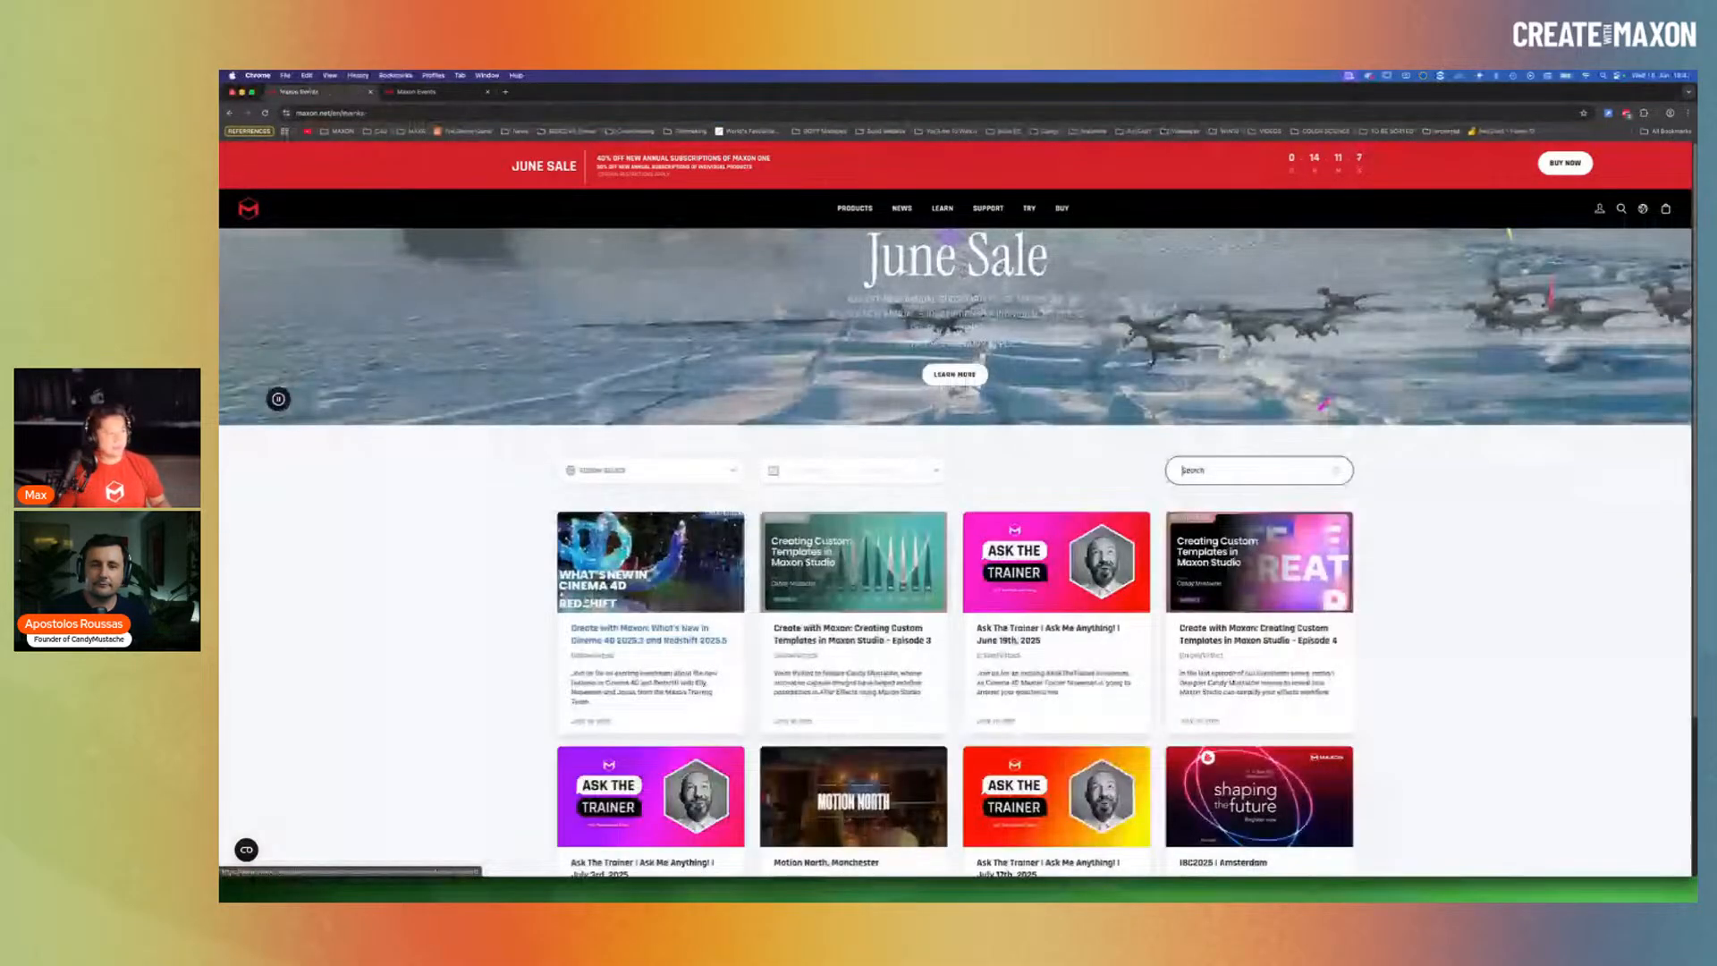
{"action": "scroll", "coordinate": [695, 591], "scroll_direction": "down", "scroll_amount": 1}
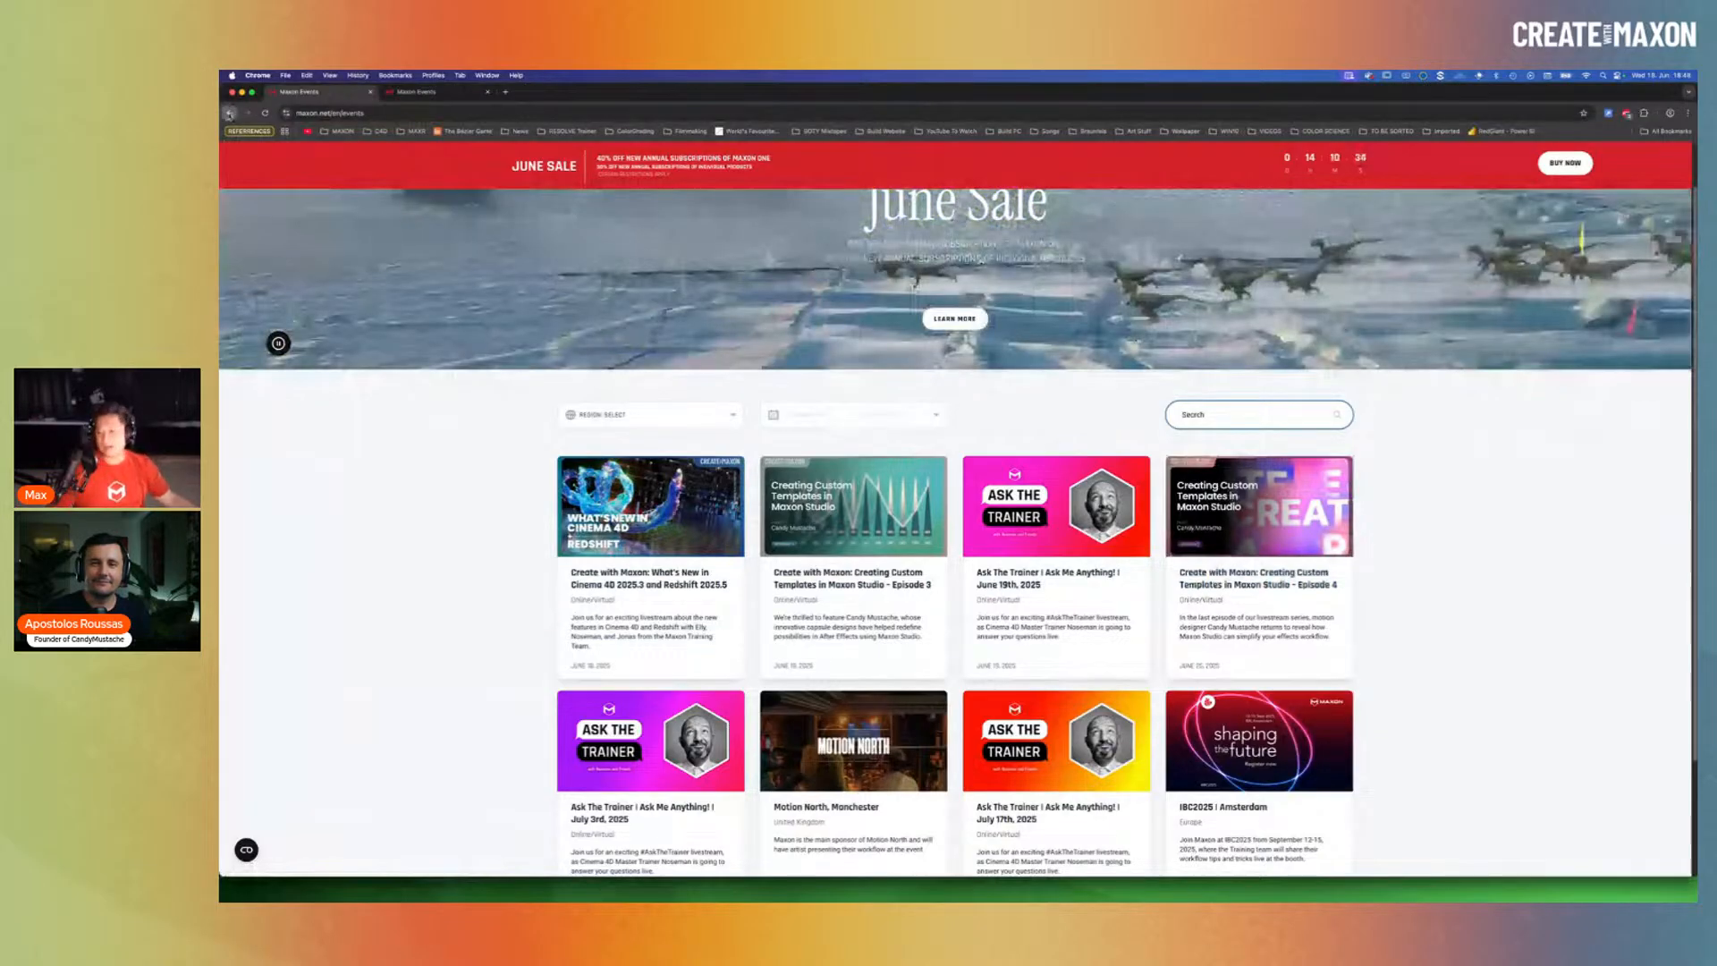
{"action": "left_click", "coordinate": [229, 114]}
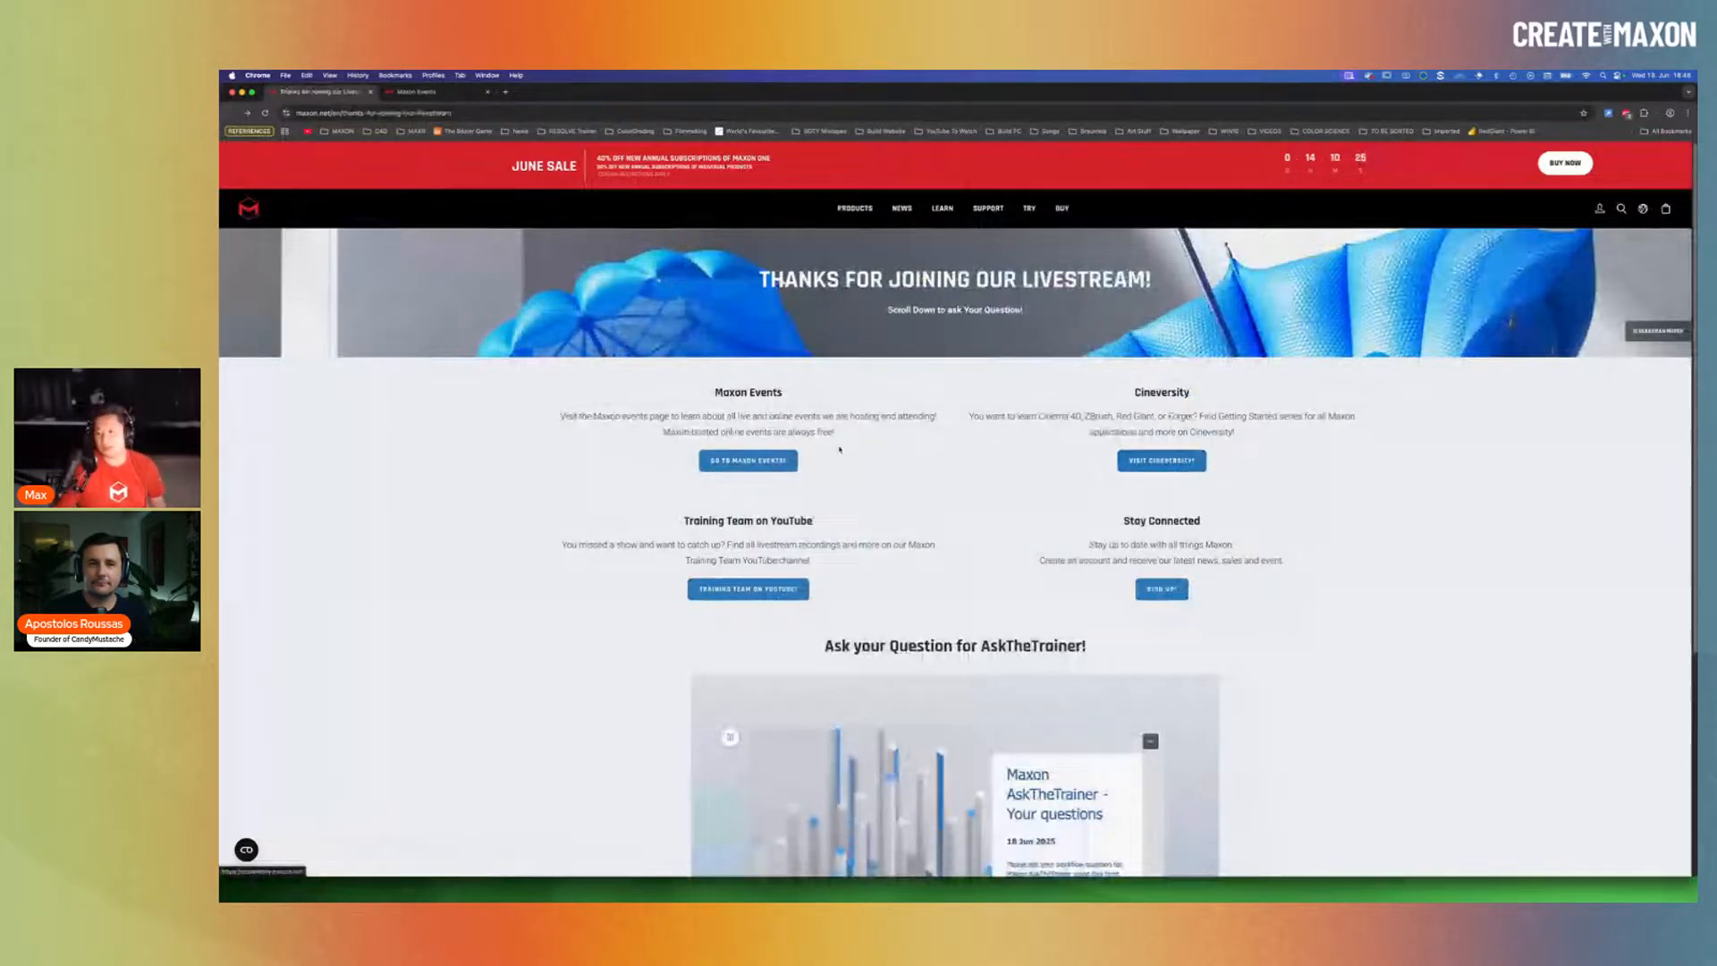
{"action": "left_click", "coordinate": [748, 593]}
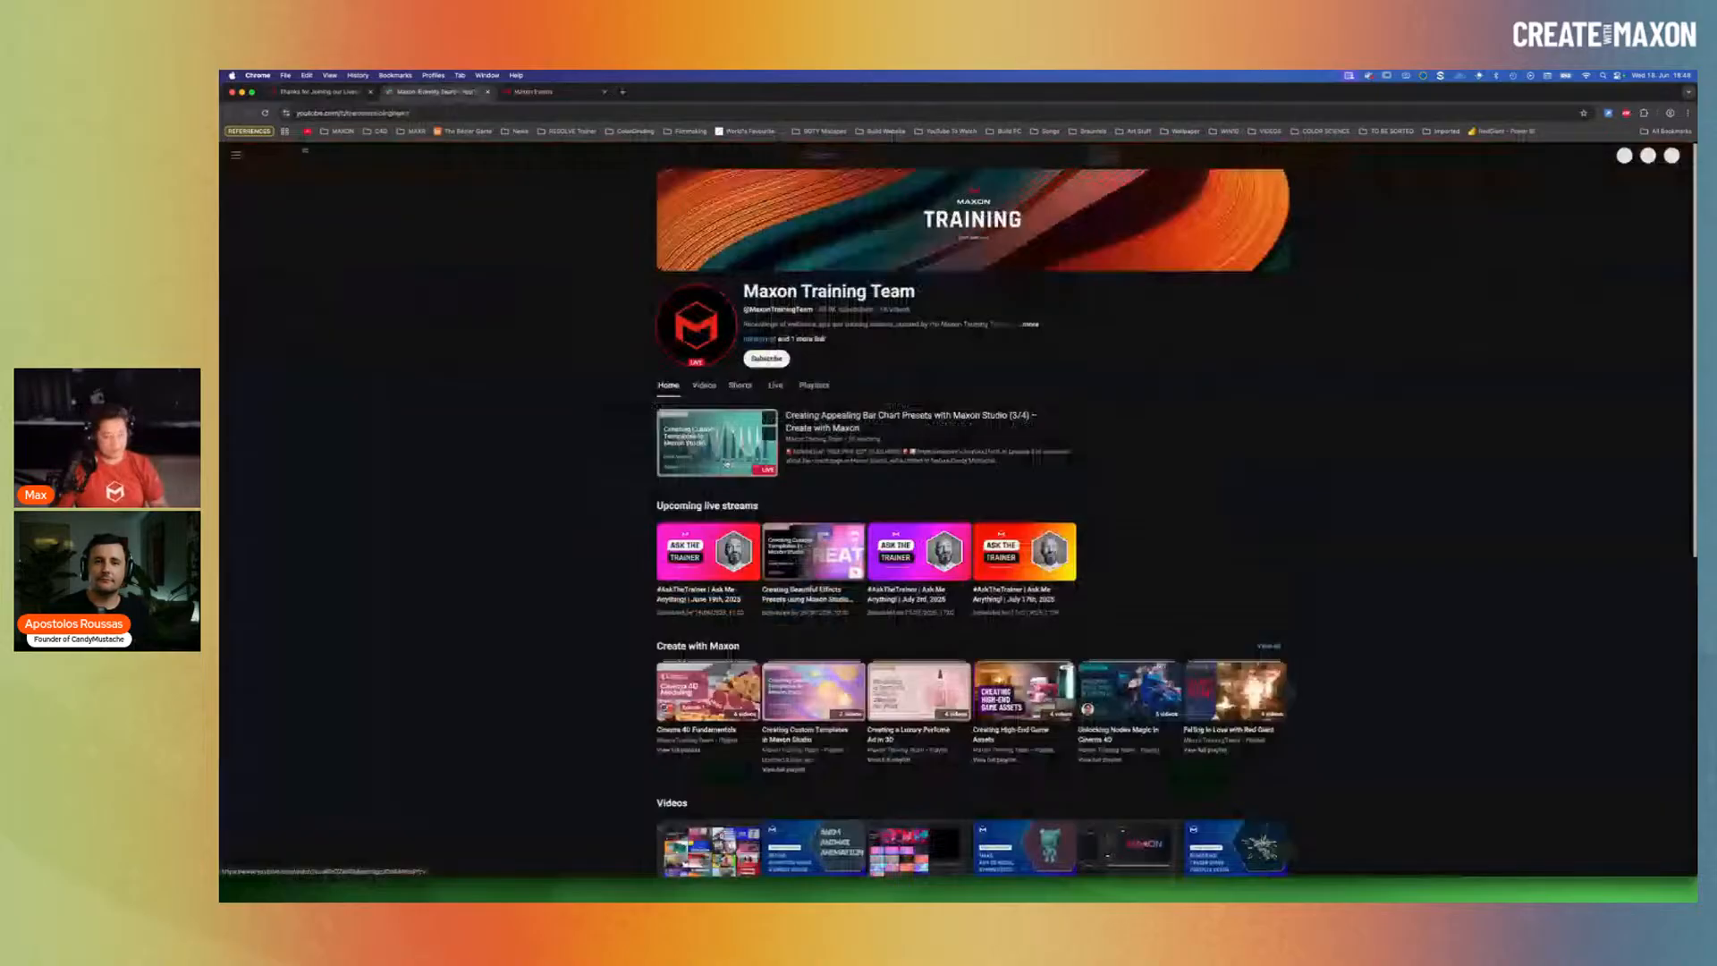